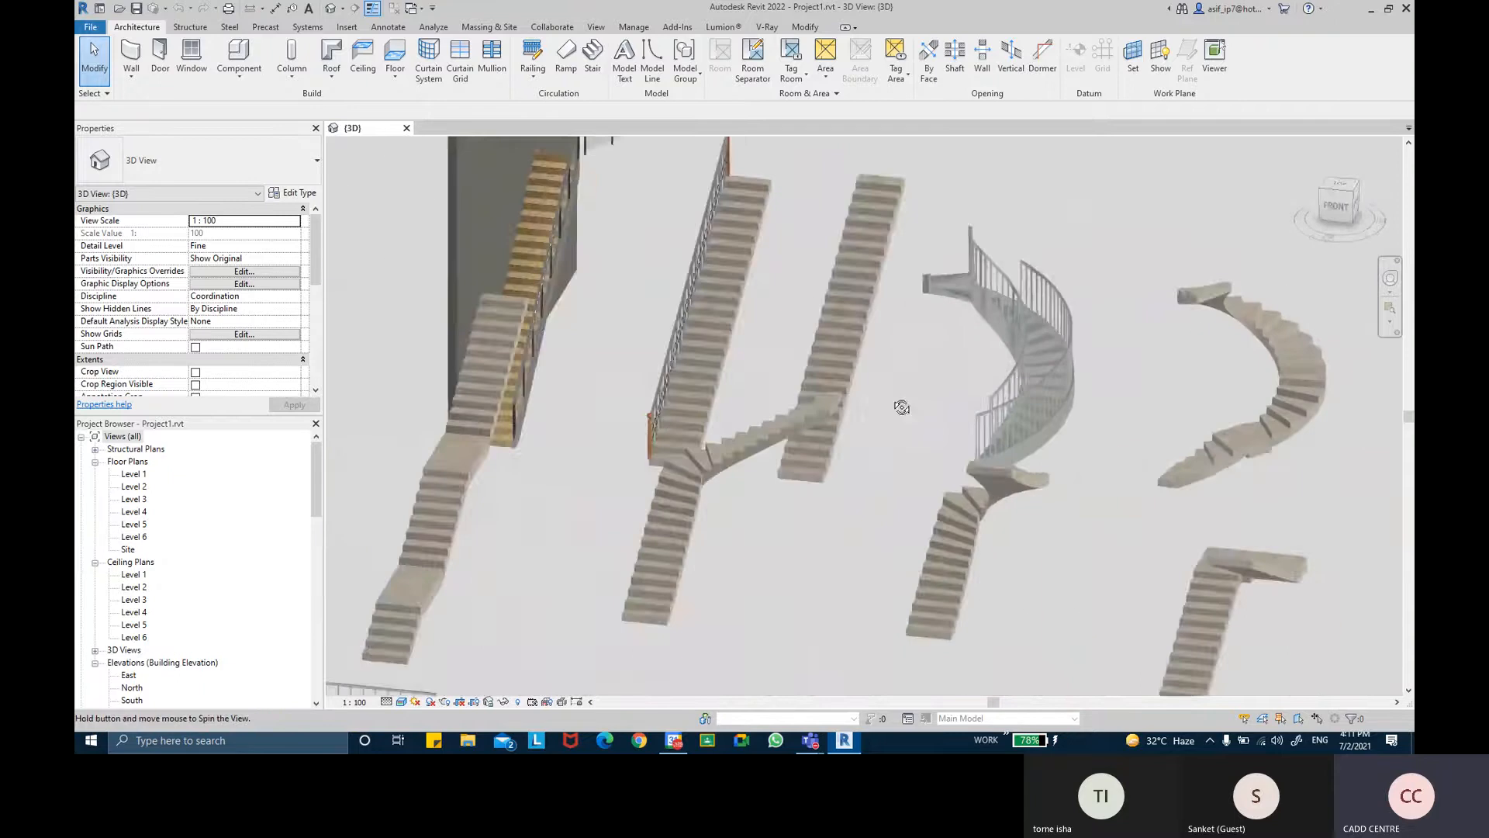
Examine the assembled stair with wooden treads and its glass panel railing up close in the 3D view
scroll(758, 398, "up", 2)
scroll(850, 279, "up", 6)
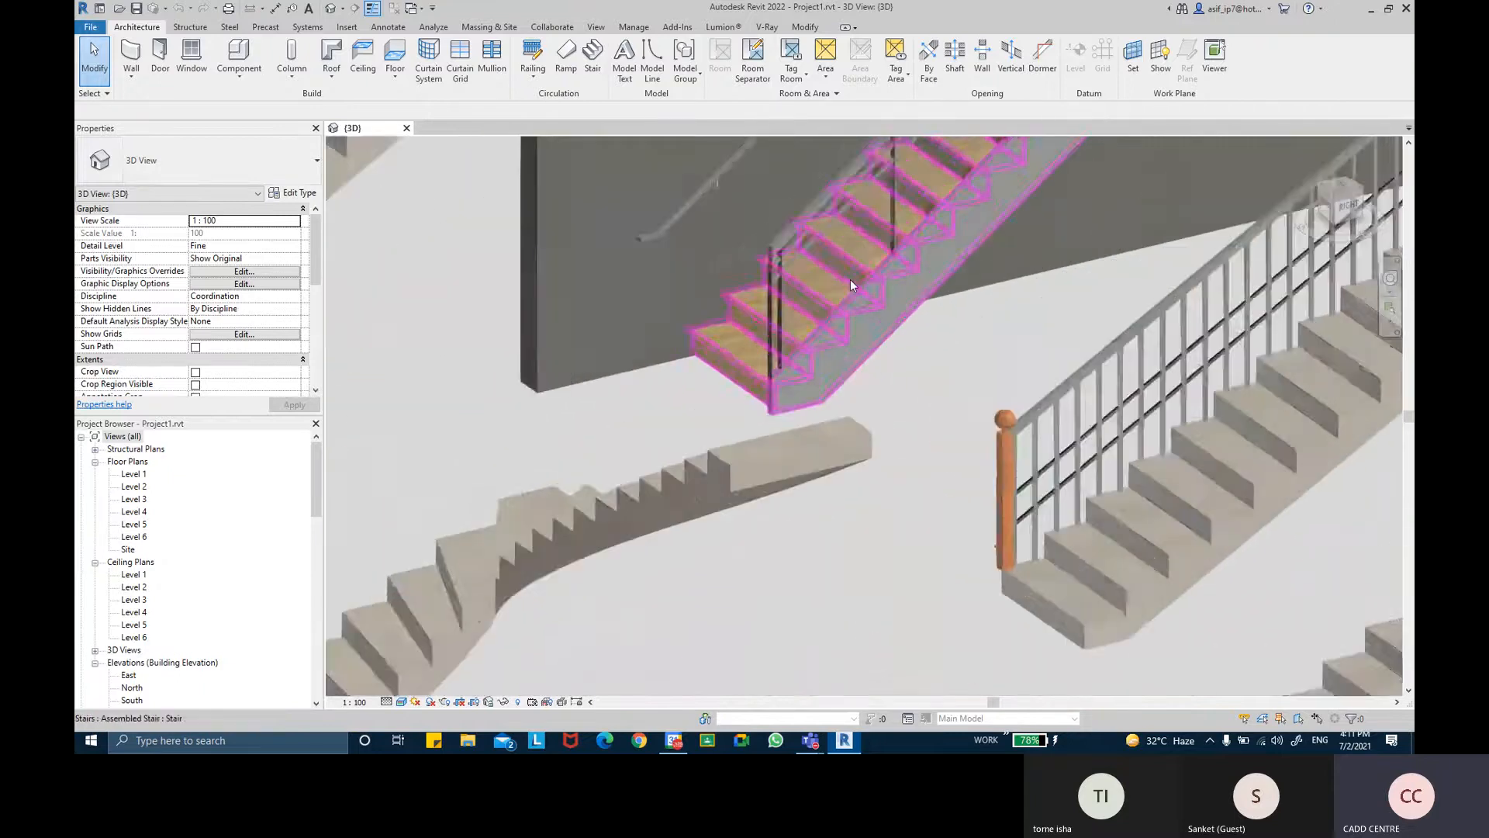
scroll(700, 394, "down", 2)
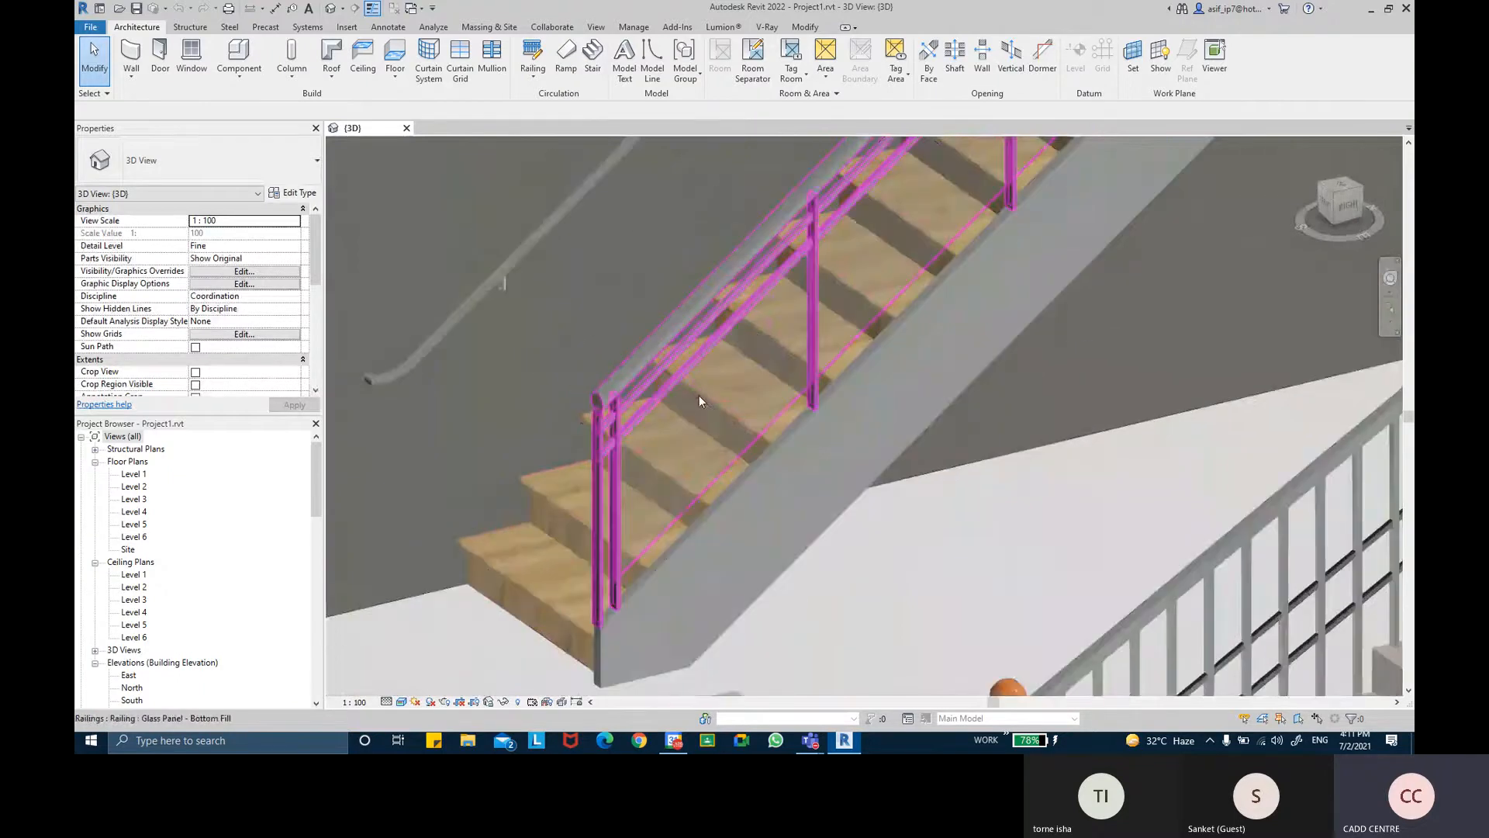
scroll(841, 470, "up", 2)
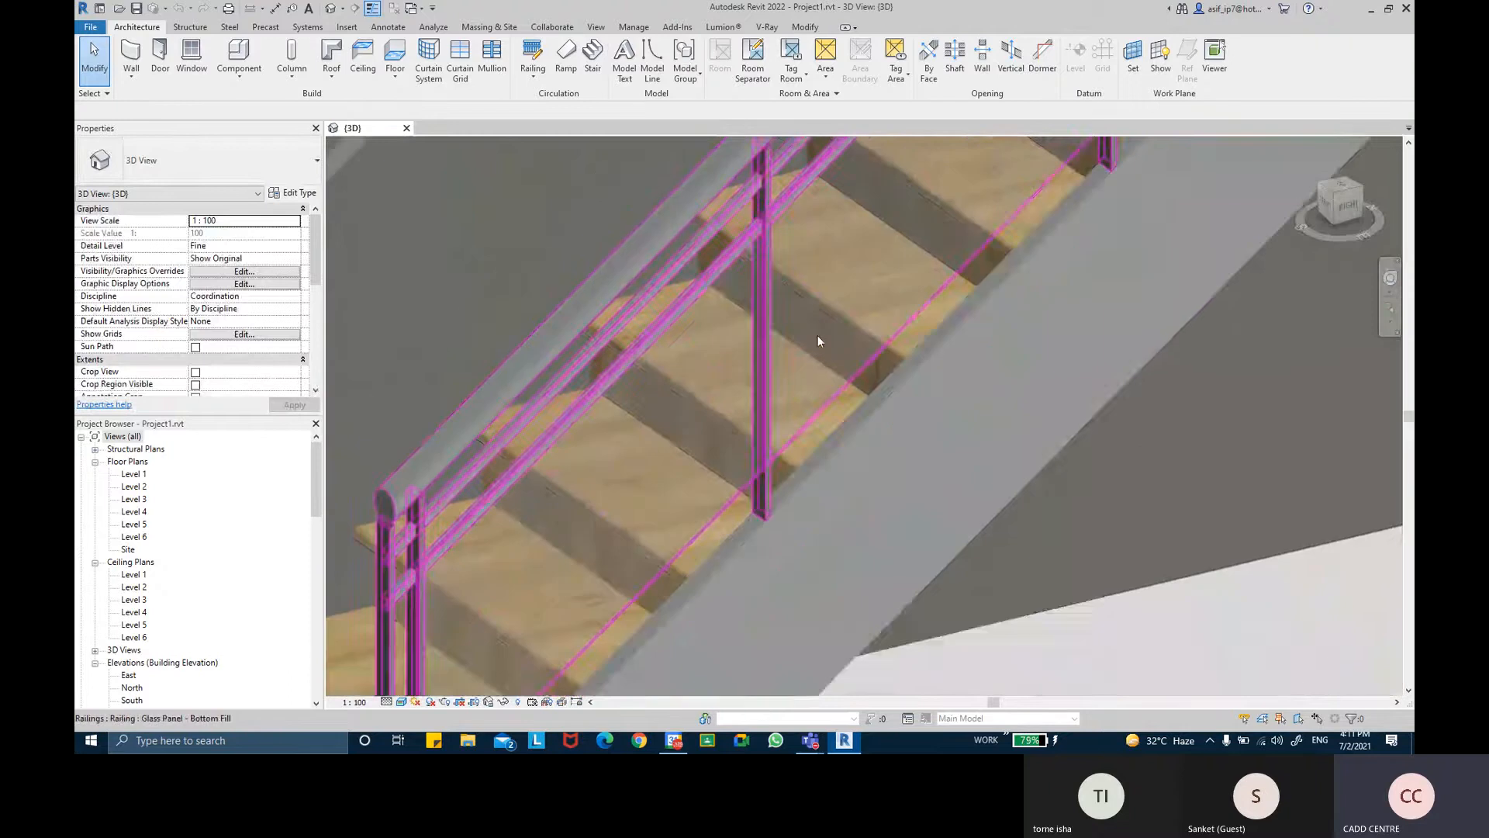
middle_click_drag(841, 470, 950, 401)
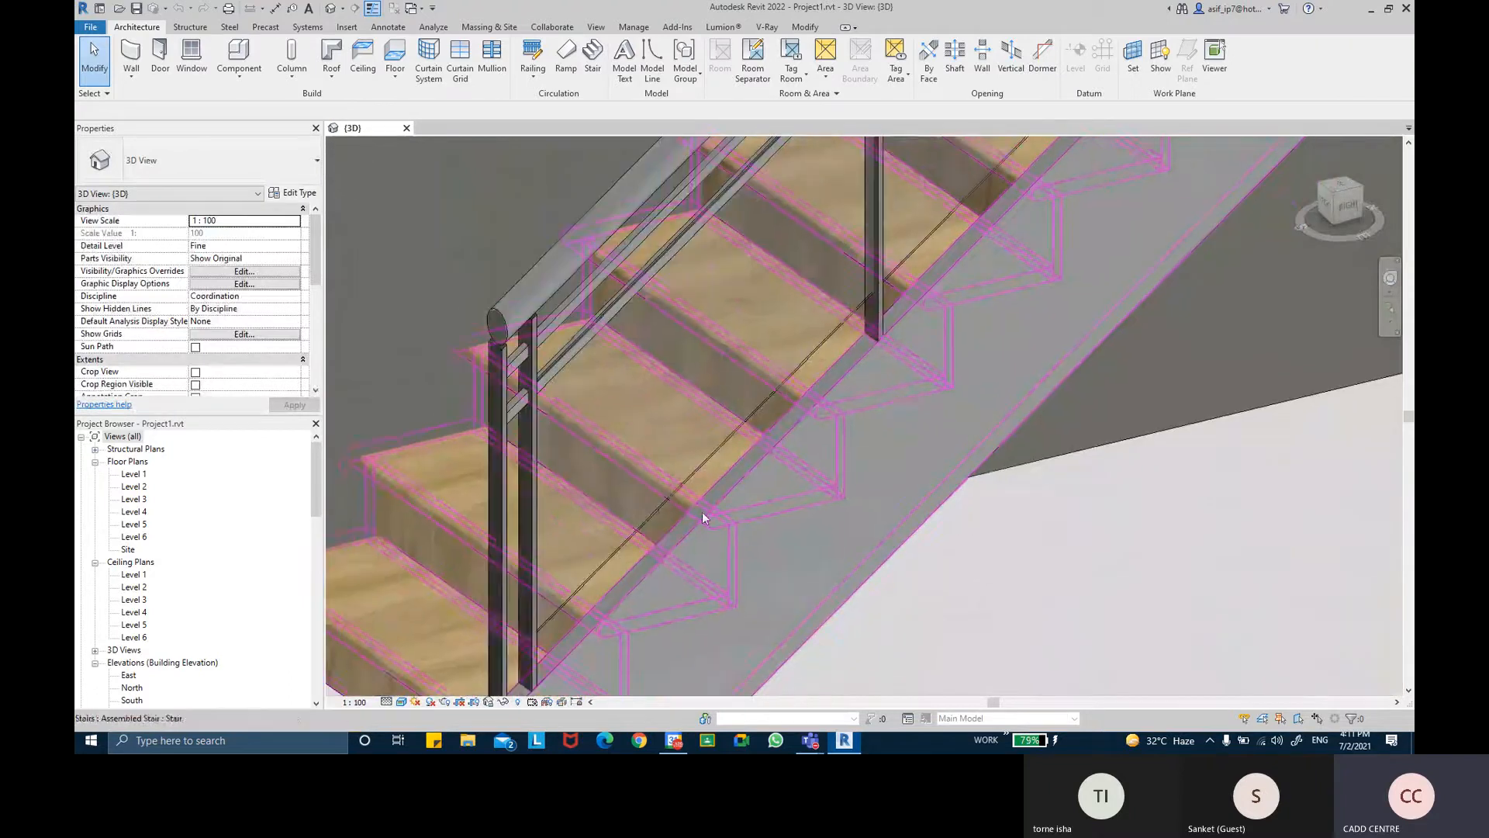
left_click(567, 359)
left_click(1161, 522)
scroll(1151, 523, "down", 1)
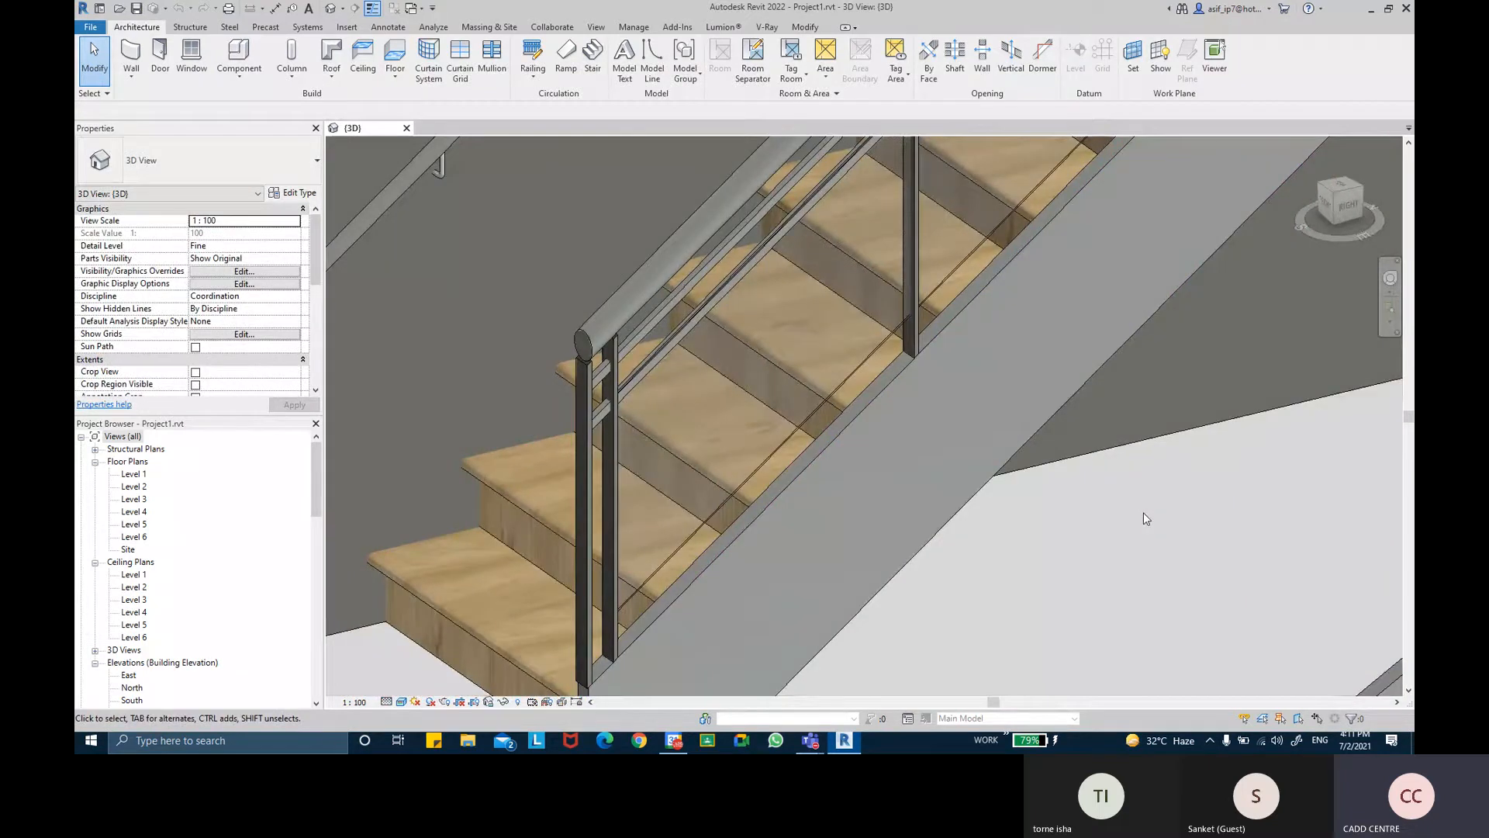
middle_click_drag(1143, 518, 1070, 506)
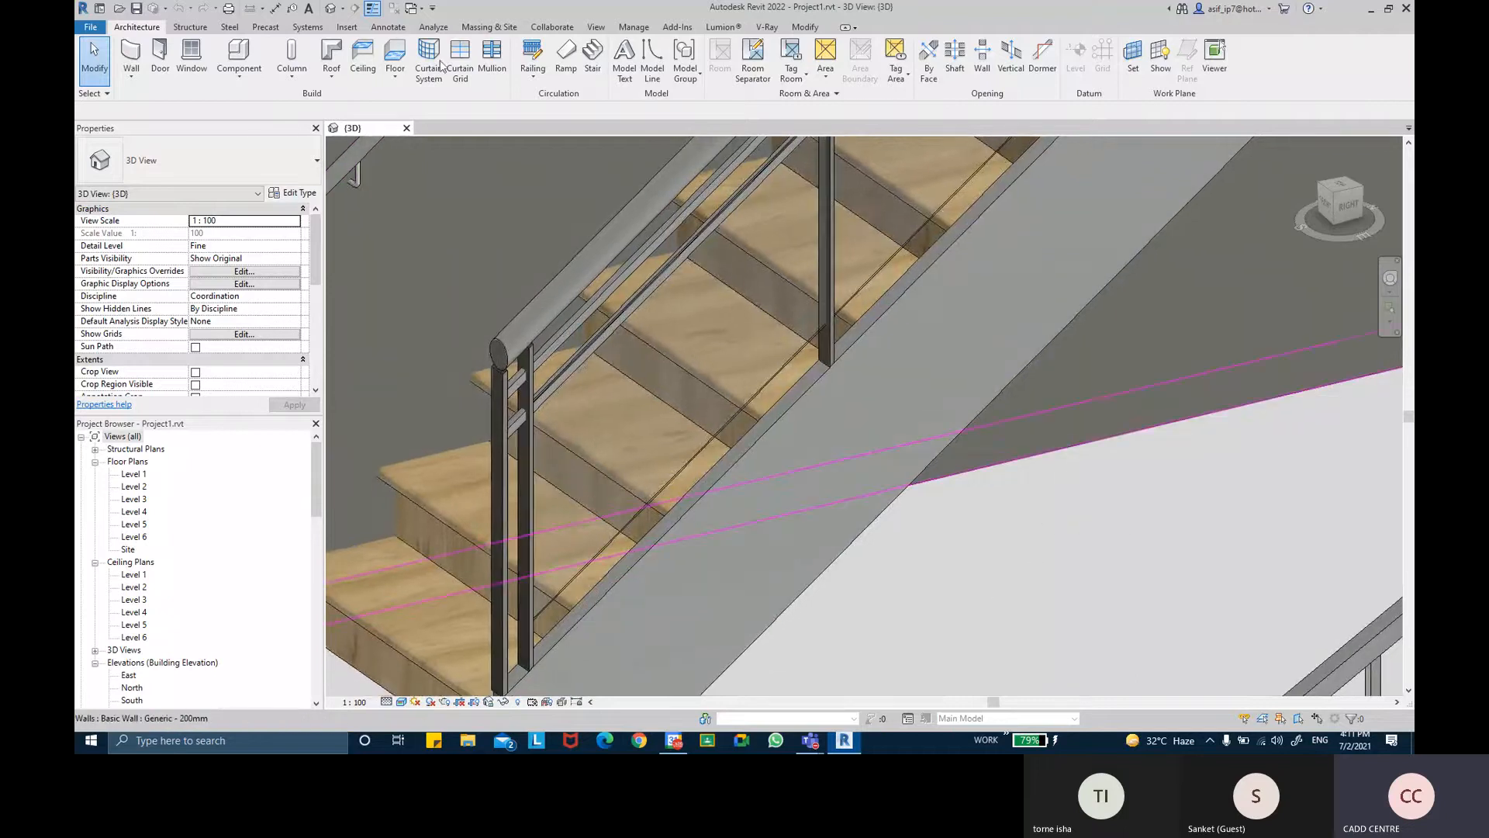
left_click(85, 27)
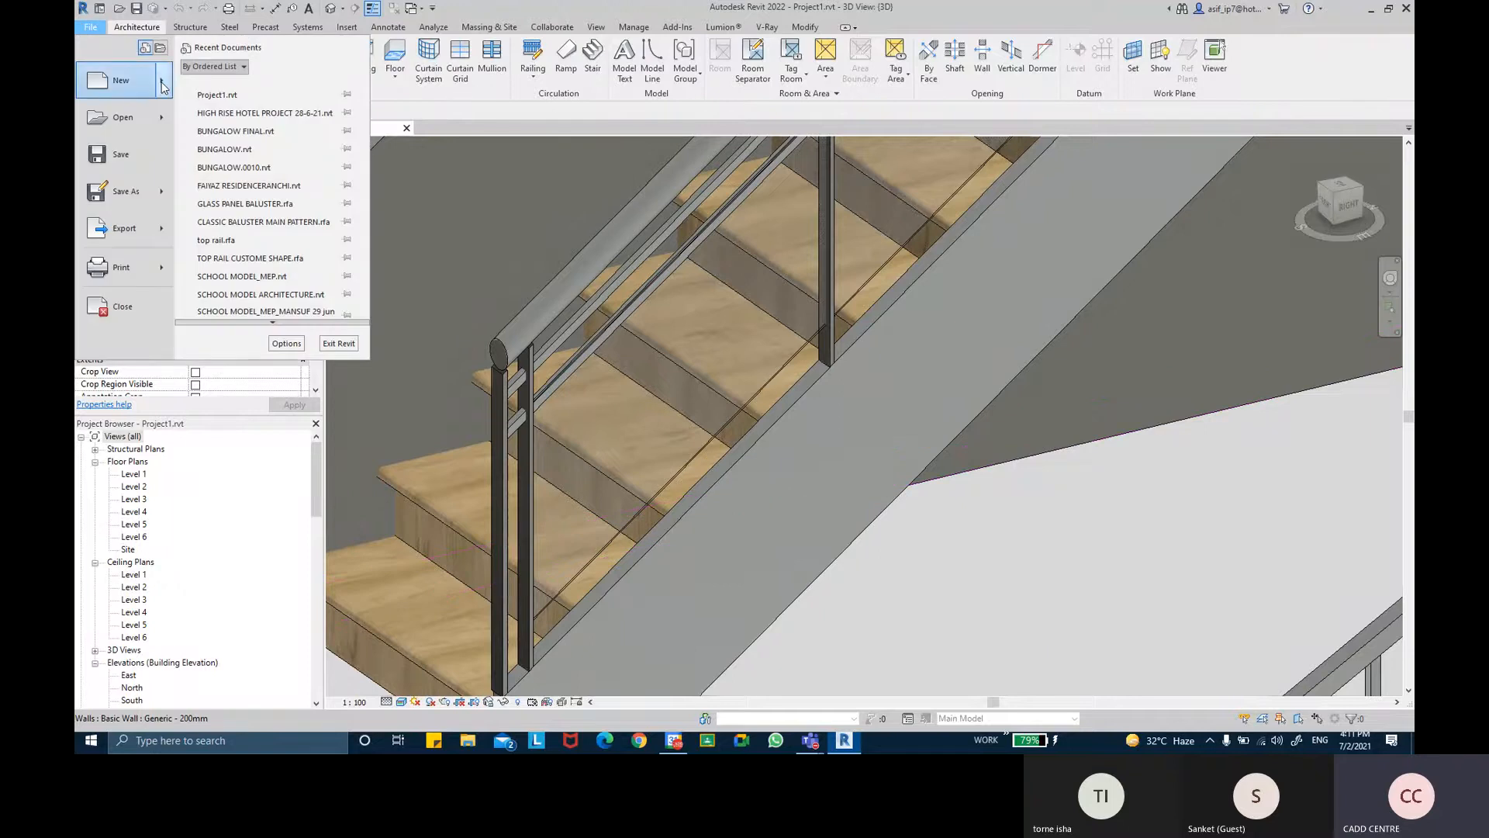
mouse_move(164, 85)
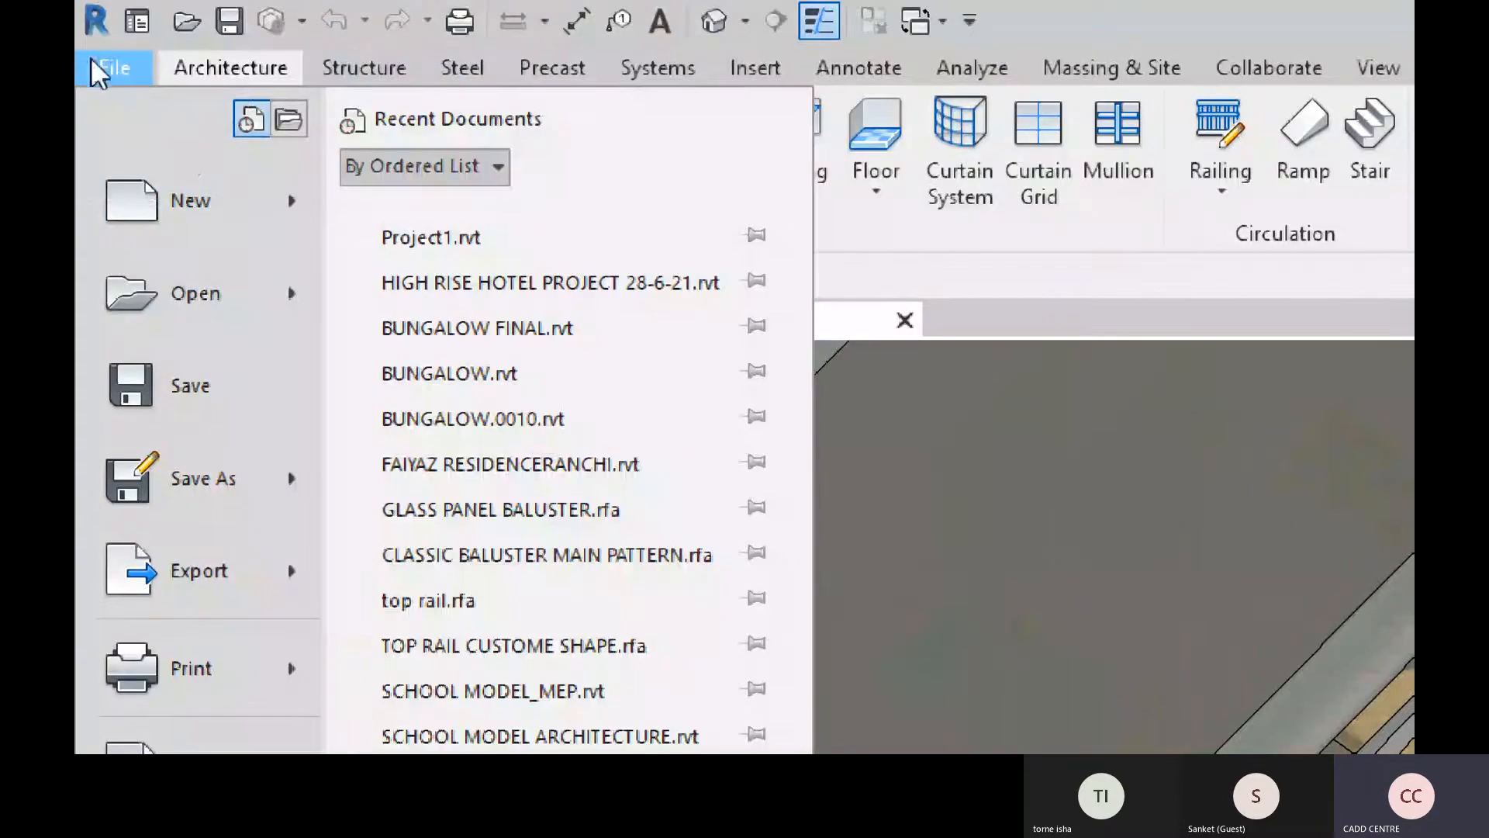
key("ctrl")
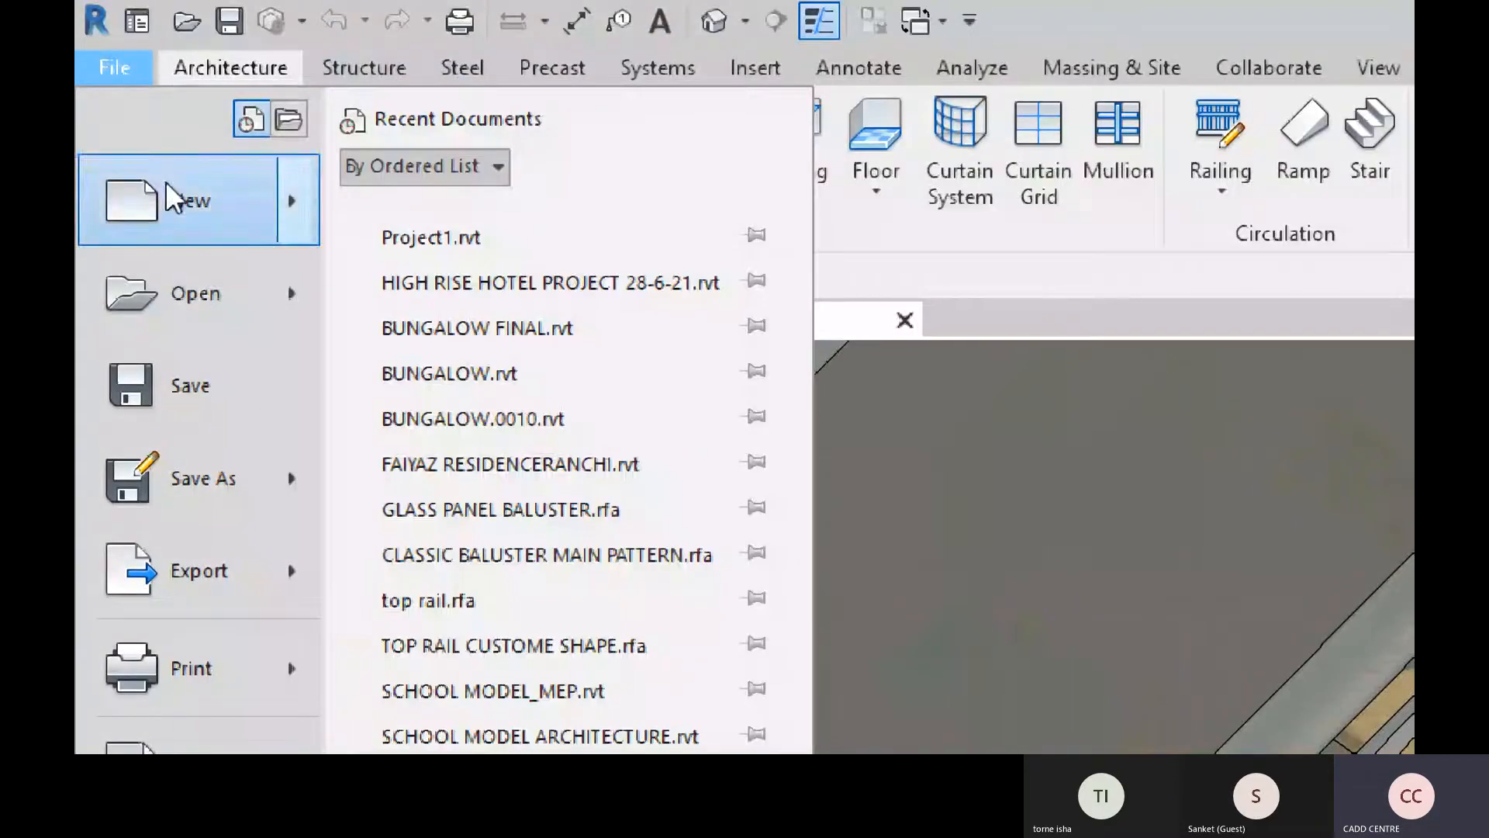
mouse_move(166, 188)
left_click(645, 287)
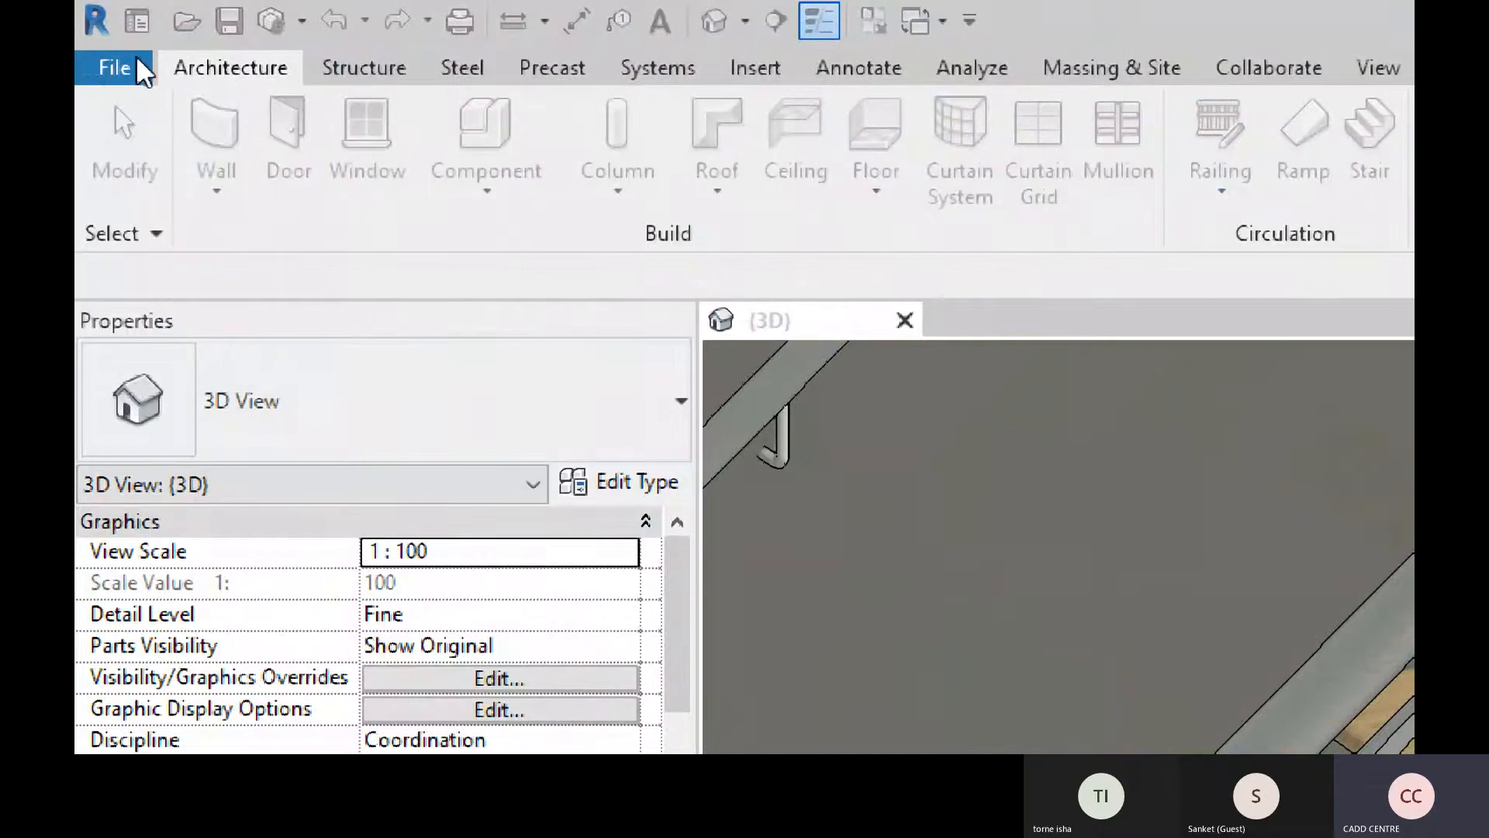
key("Escape")
Start a new family file so that a family template can be chosen
left_click(127, 75)
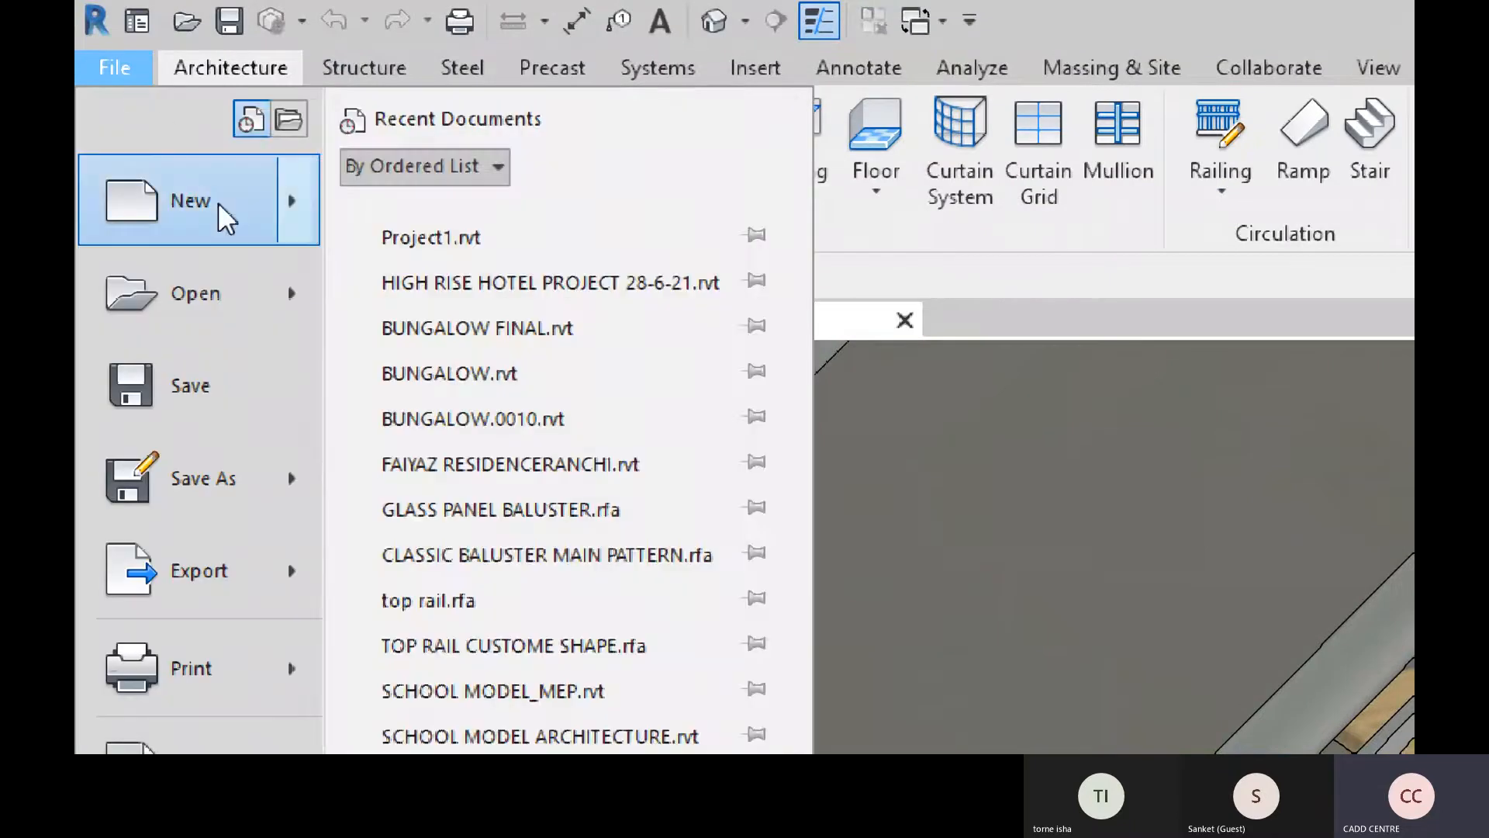
mouse_move(225, 220)
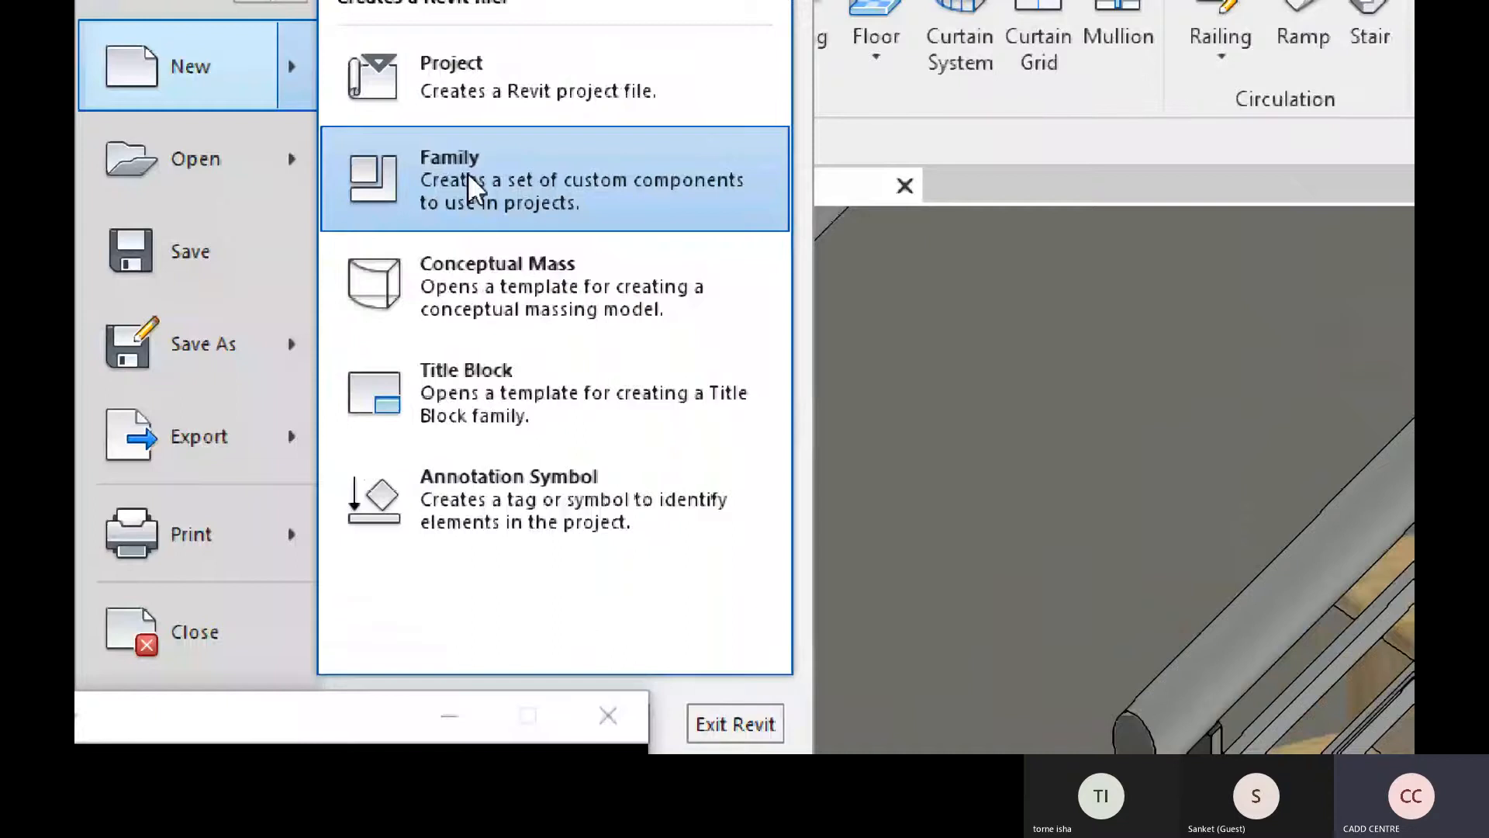
left_click(136, 40)
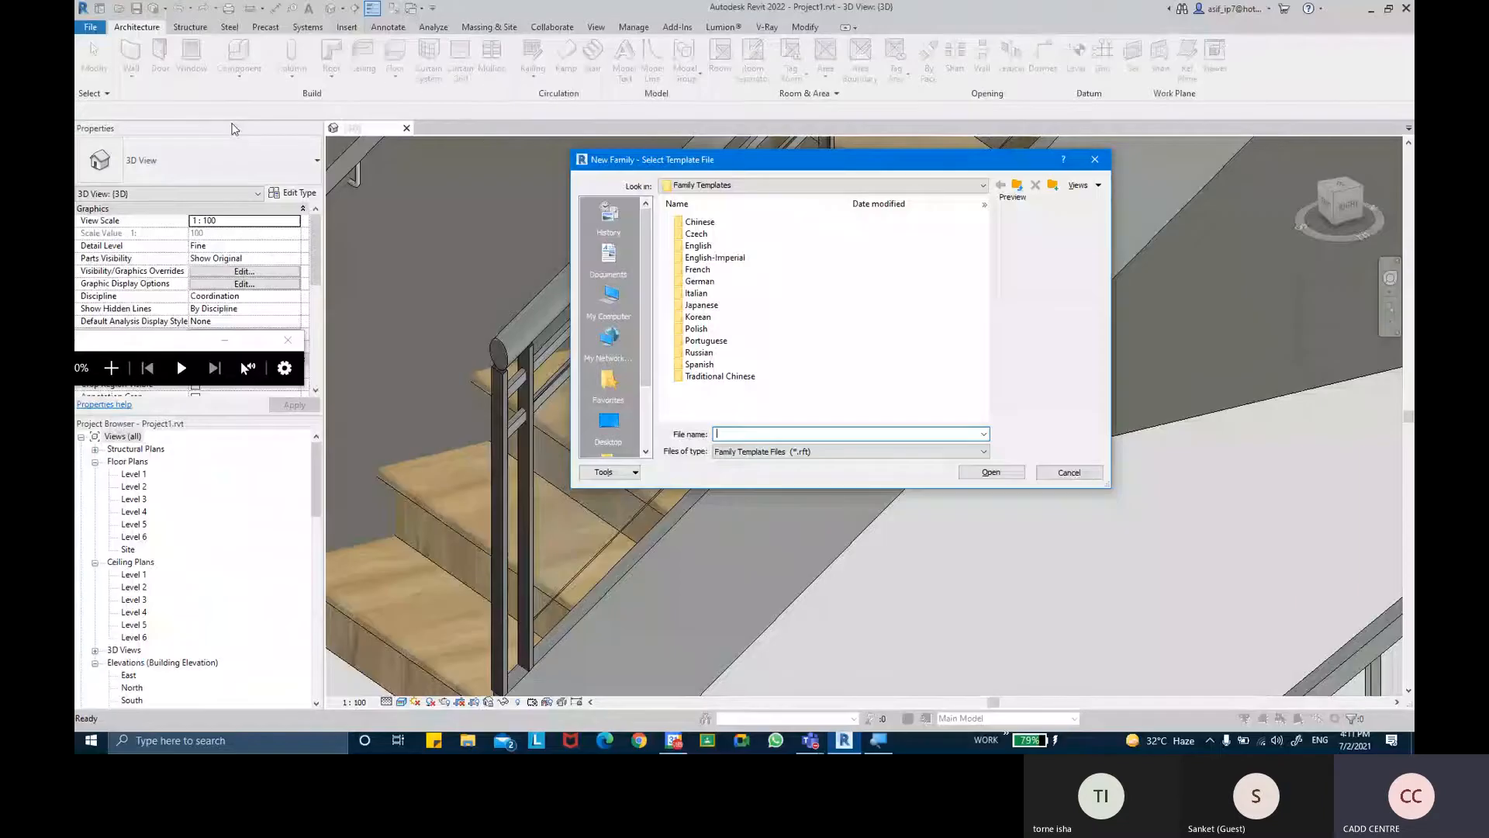
left_click_drag(650, 164, 435, 191)
key("ctrl")
key("ctrl")
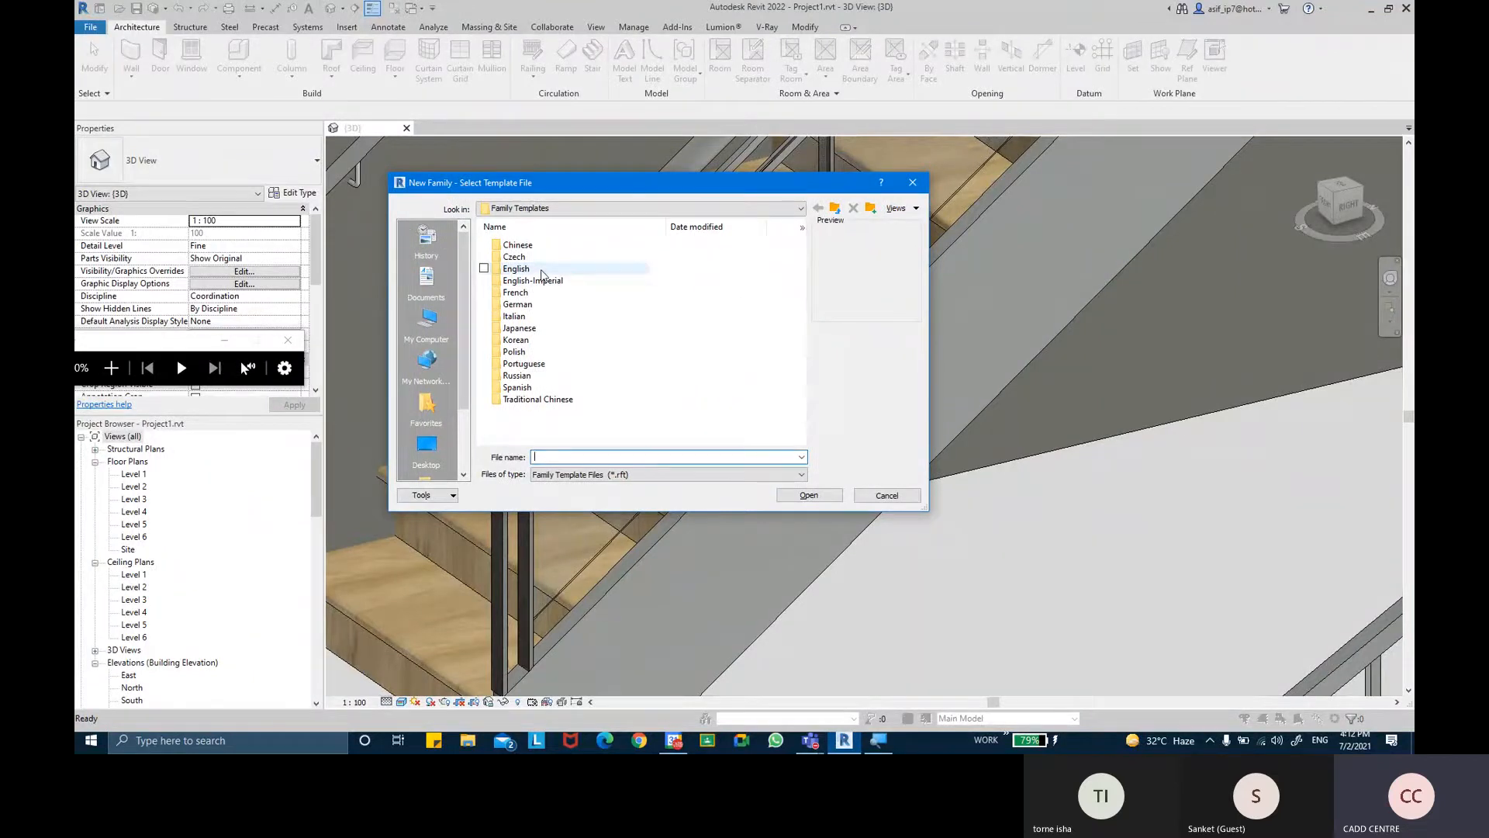
Create the family from the Metric Baluster-Panel.rft template in the English templates folder
left_click(542, 272)
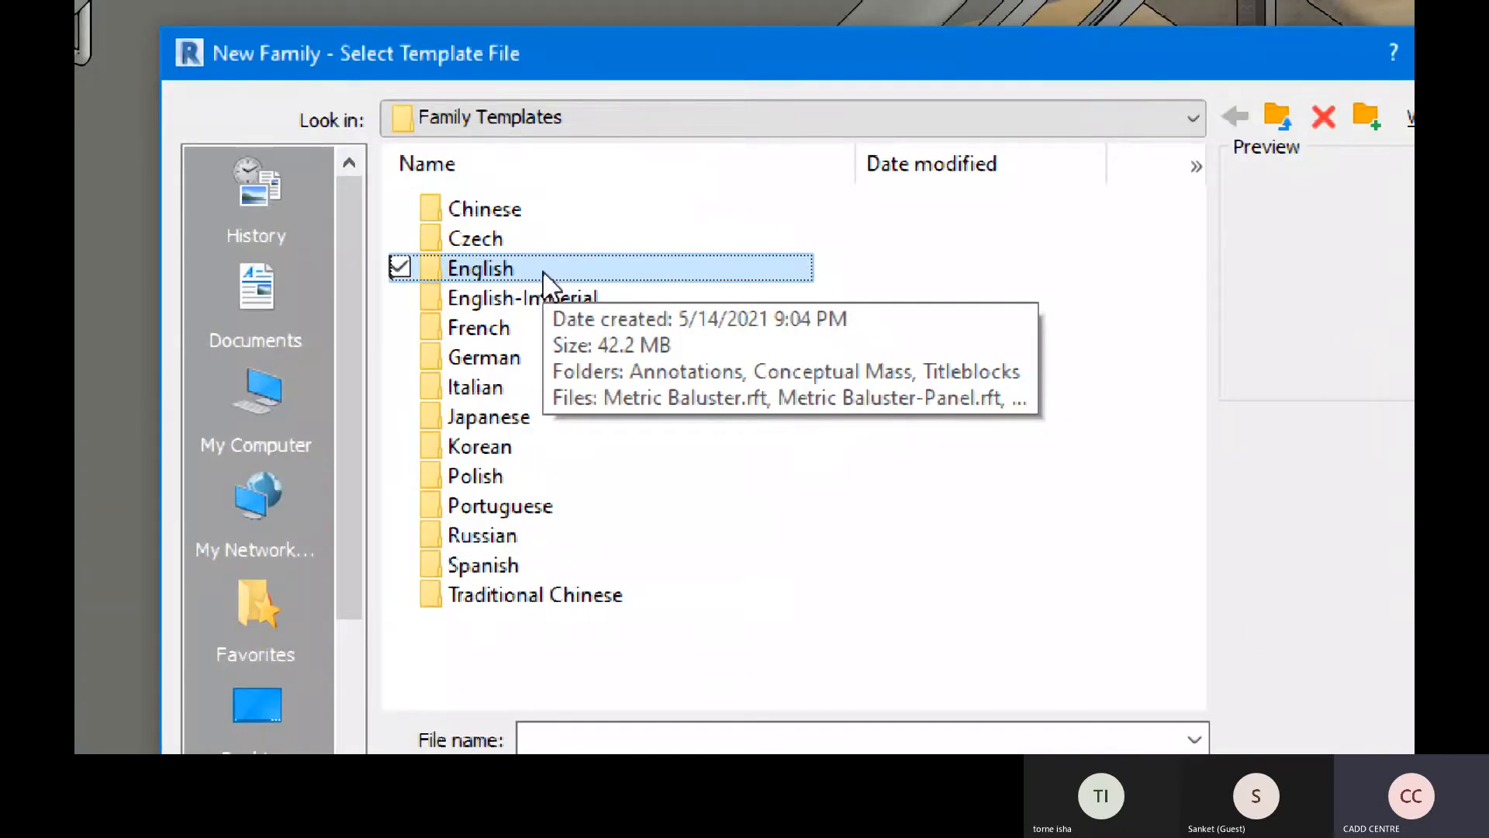
double_click(545, 273)
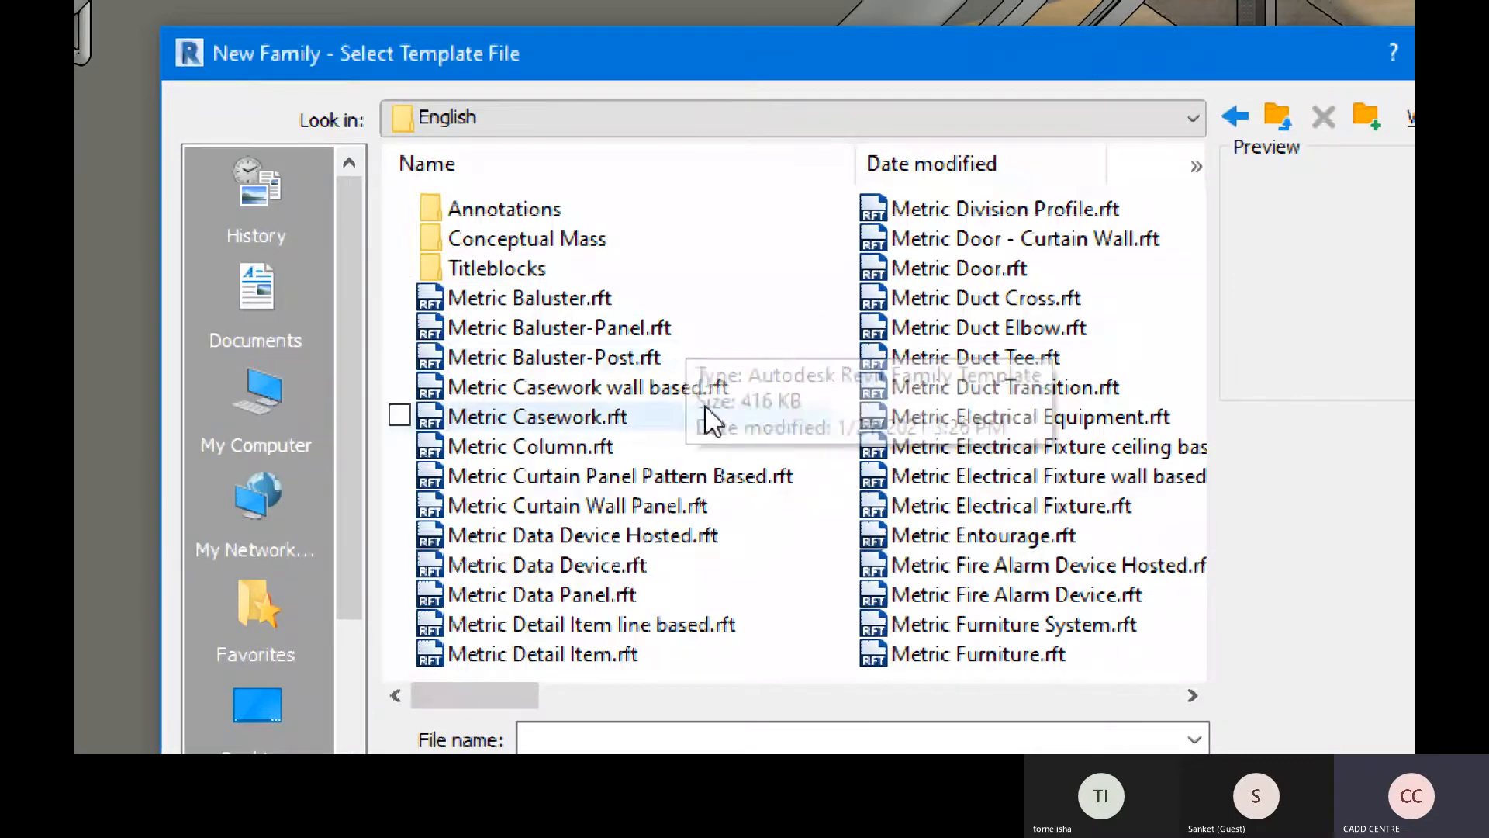
left_click(547, 332)
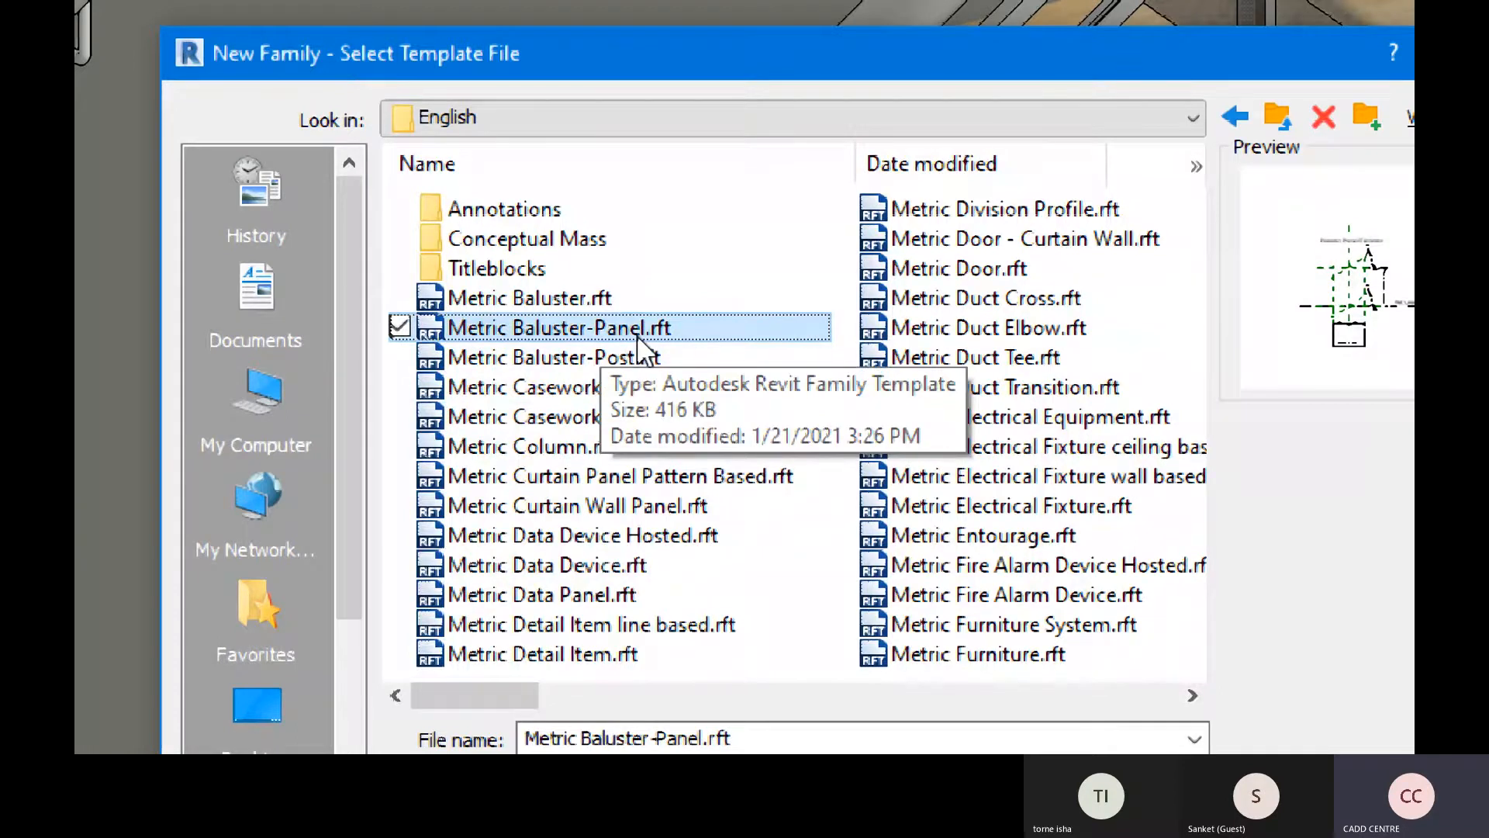
left_click(621, 306)
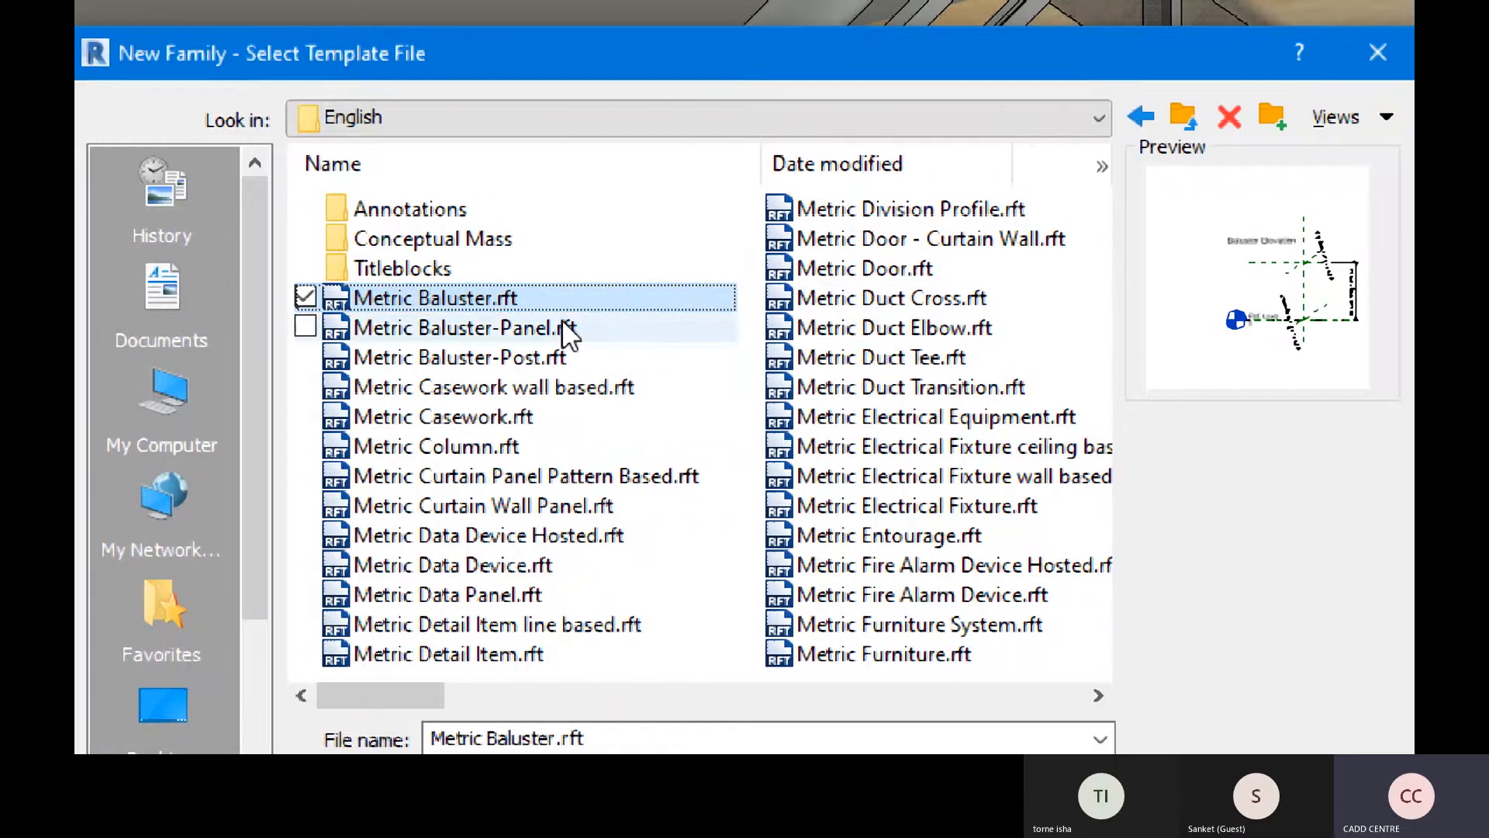
left_click(545, 328)
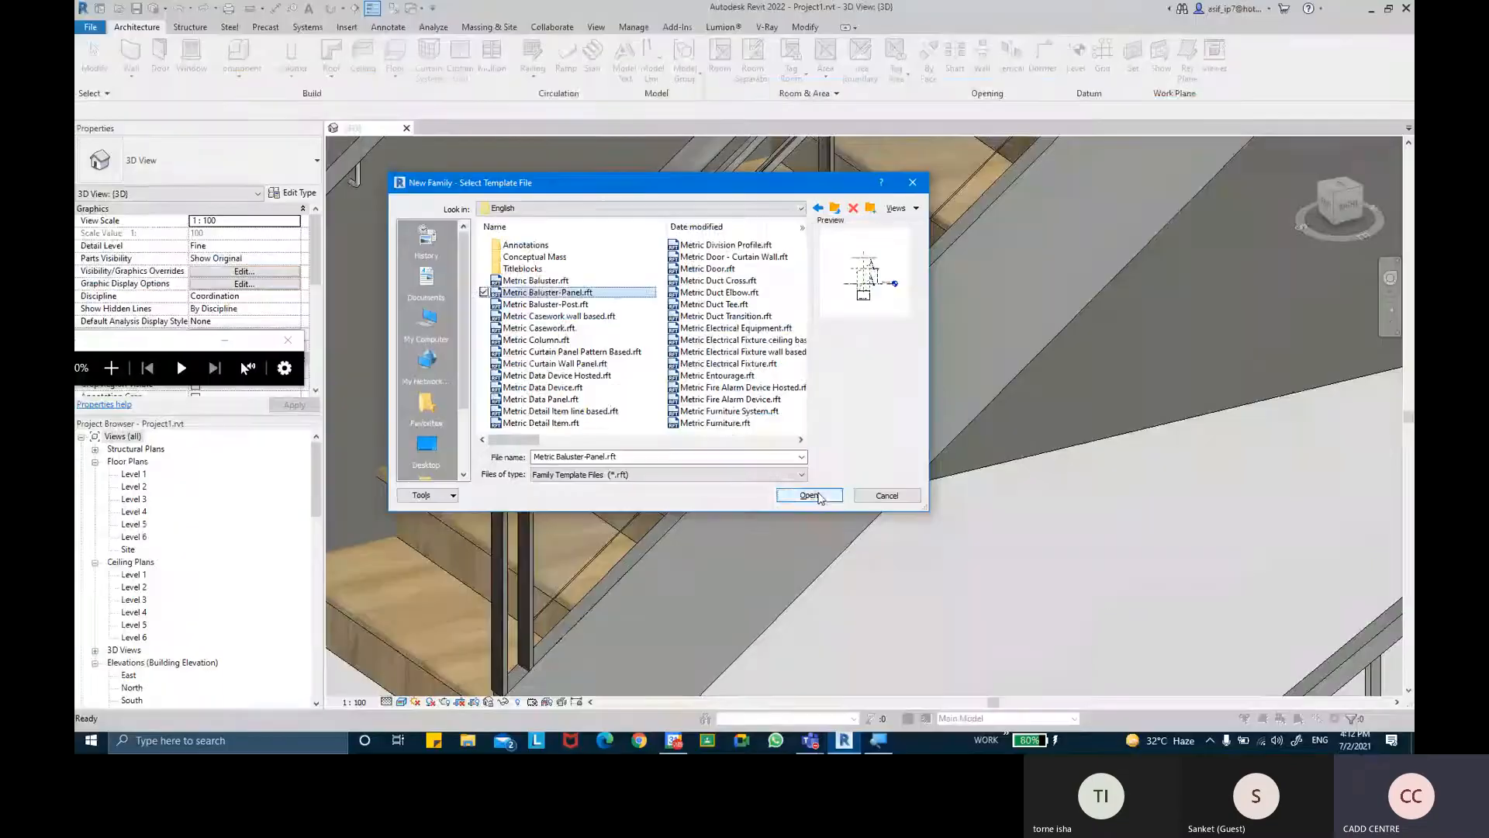
left_click(893, 636)
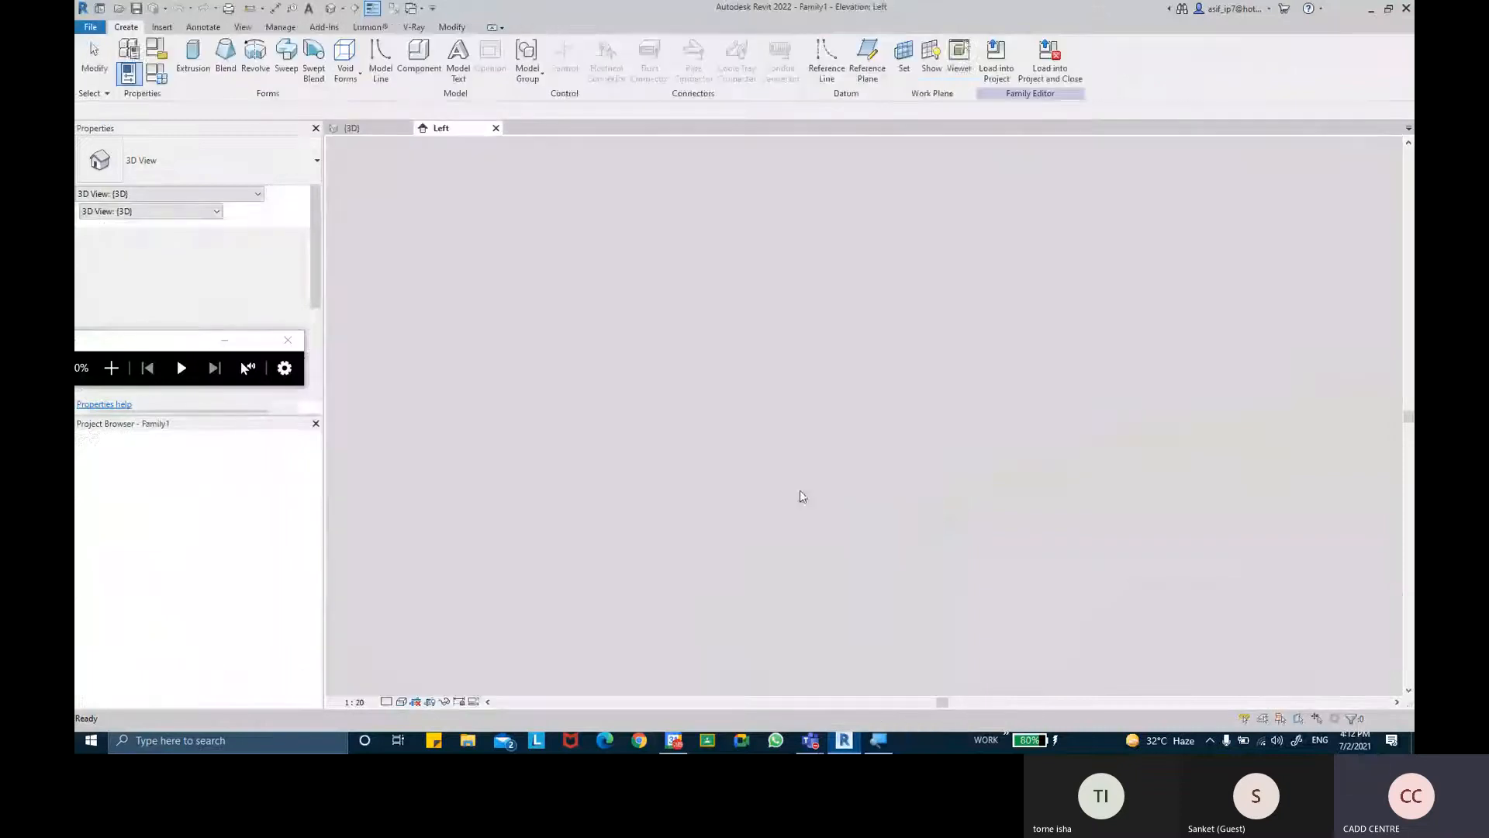
Examine the baluster panel template's reference planes, slope angles, and height and width dimensions in the Left elevation
mouse_move(917, 413)
middle_mouse_down()
mouse_move(892, 305)
mouse_move(889, 329)
middle_mouse_up()
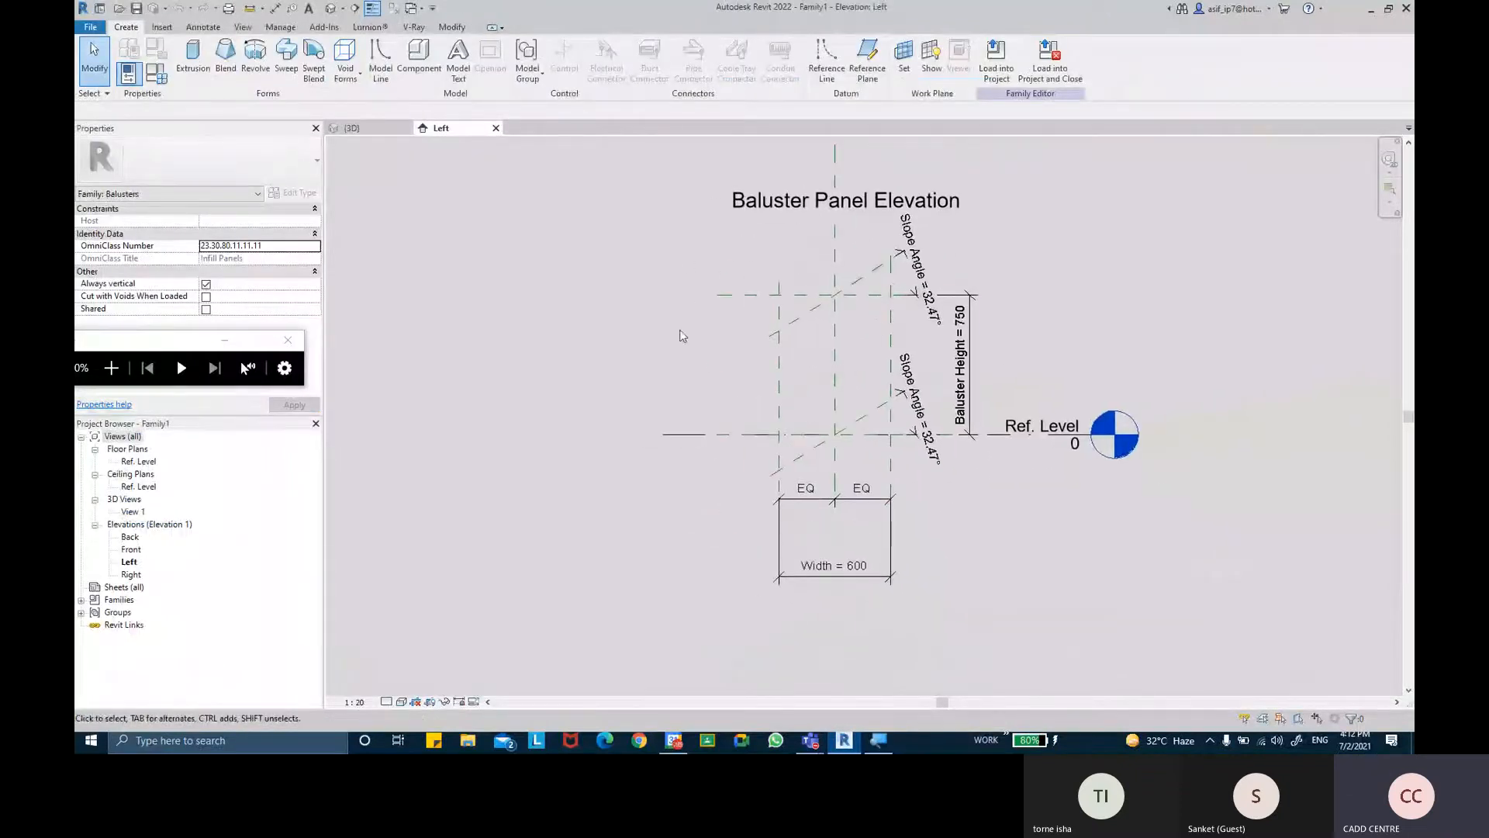
middle_click_drag(710, 242, 711, 282)
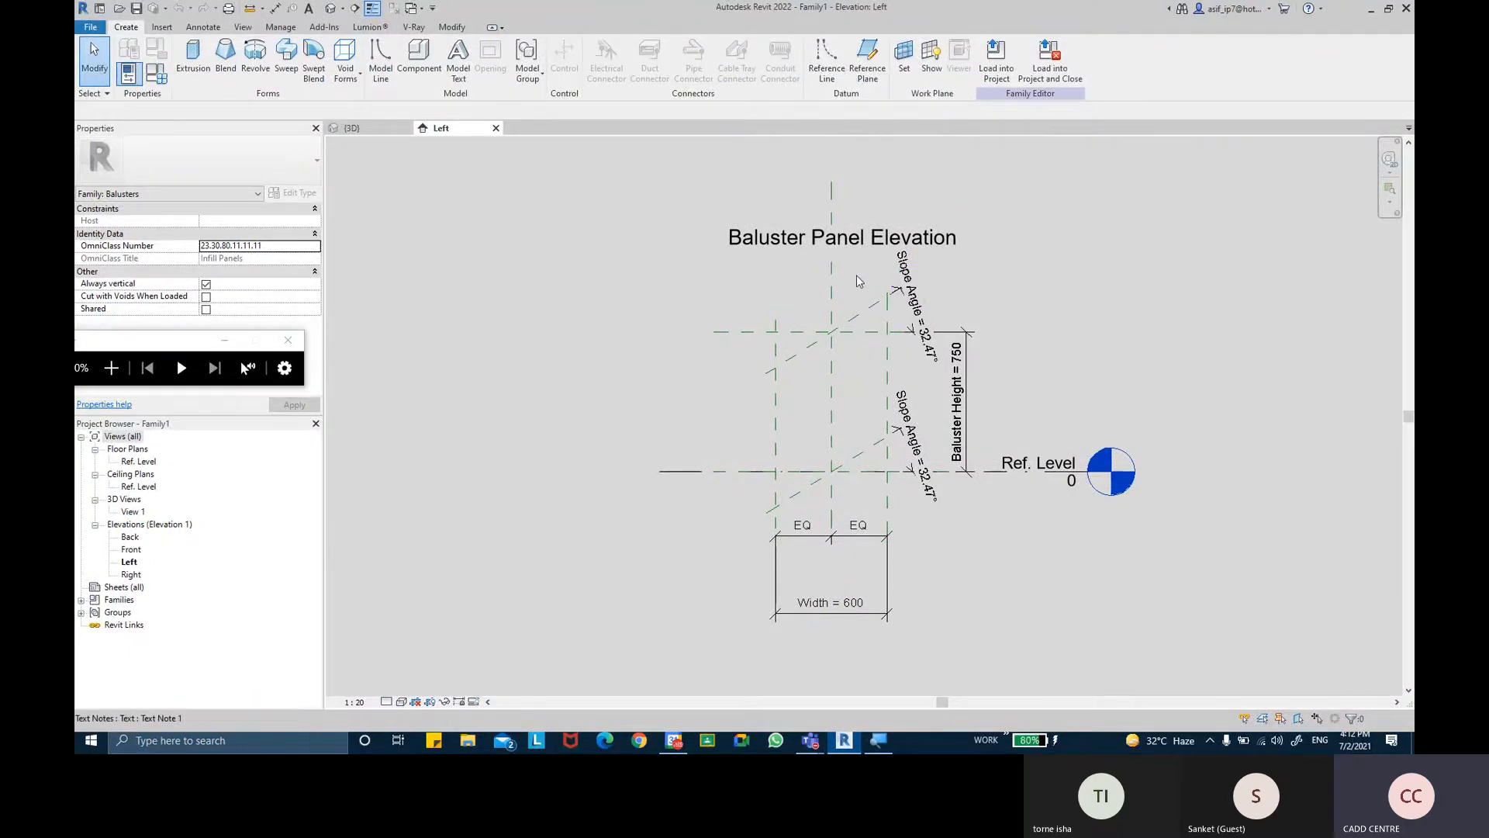
scroll(856, 275, "up", 3)
scroll(675, 318, "up", 2)
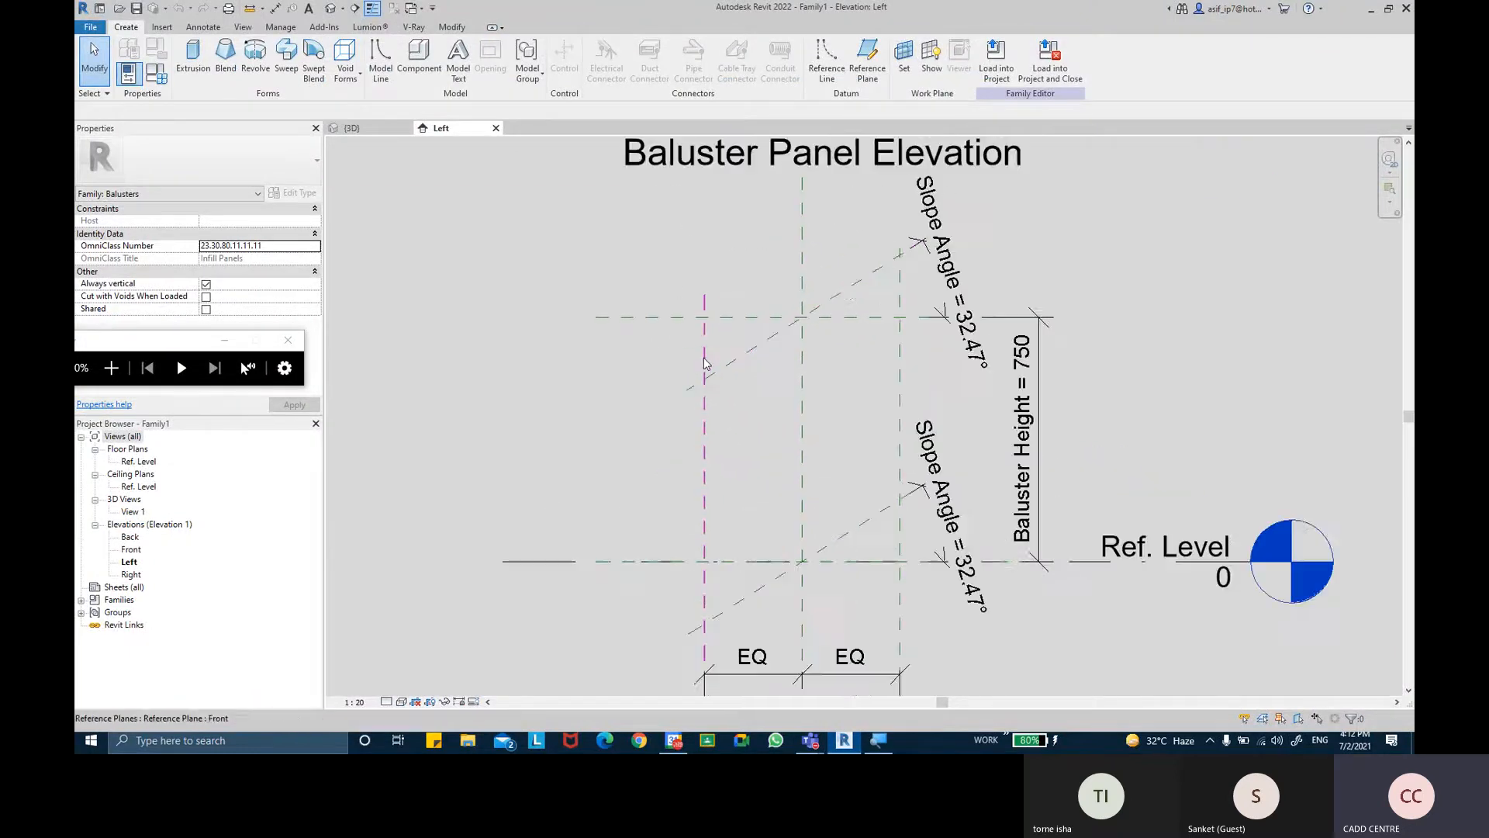
scroll(807, 435, "down", 2)
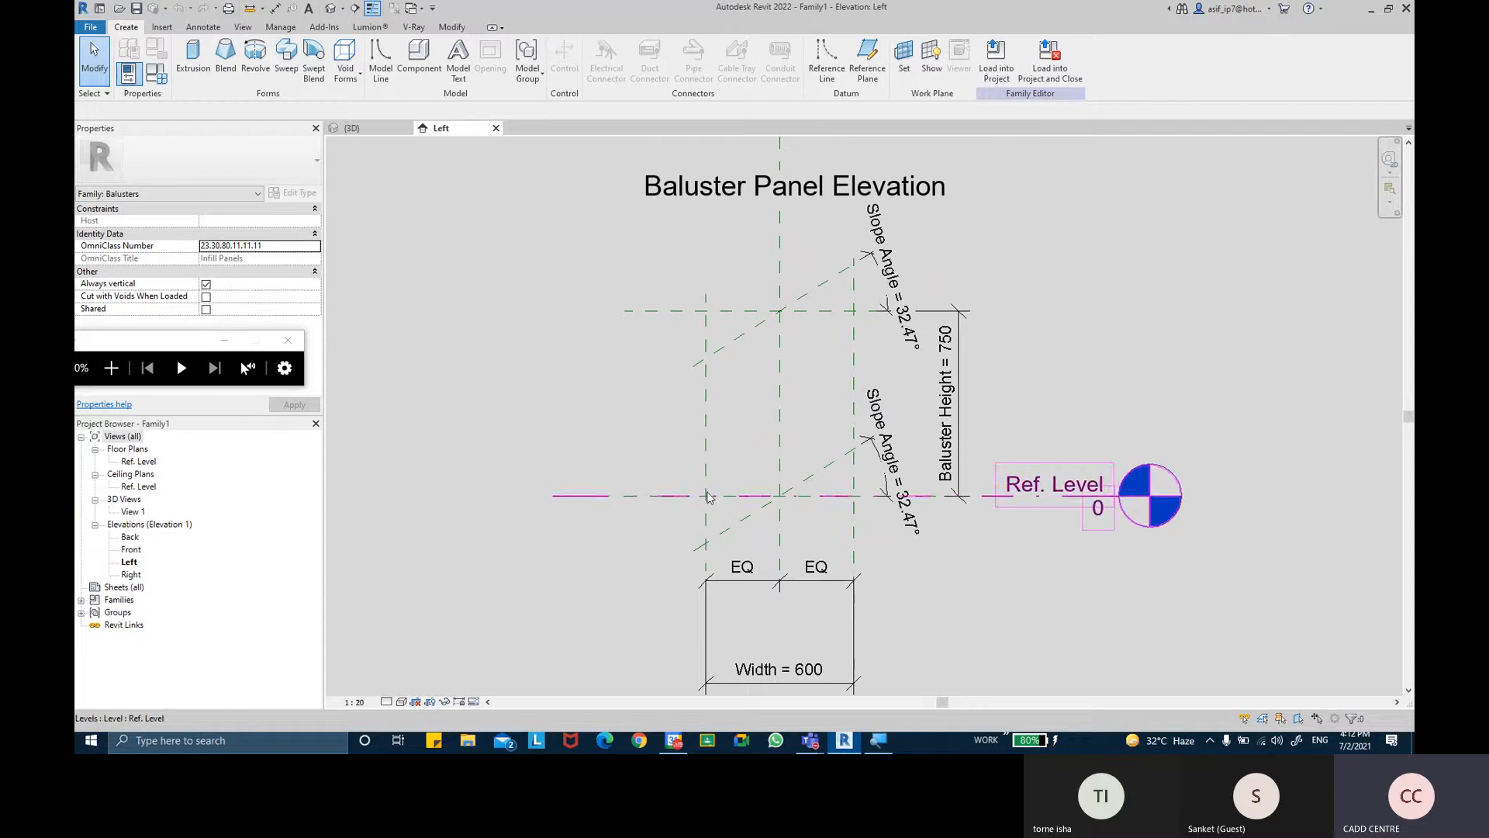
key("ctrl")
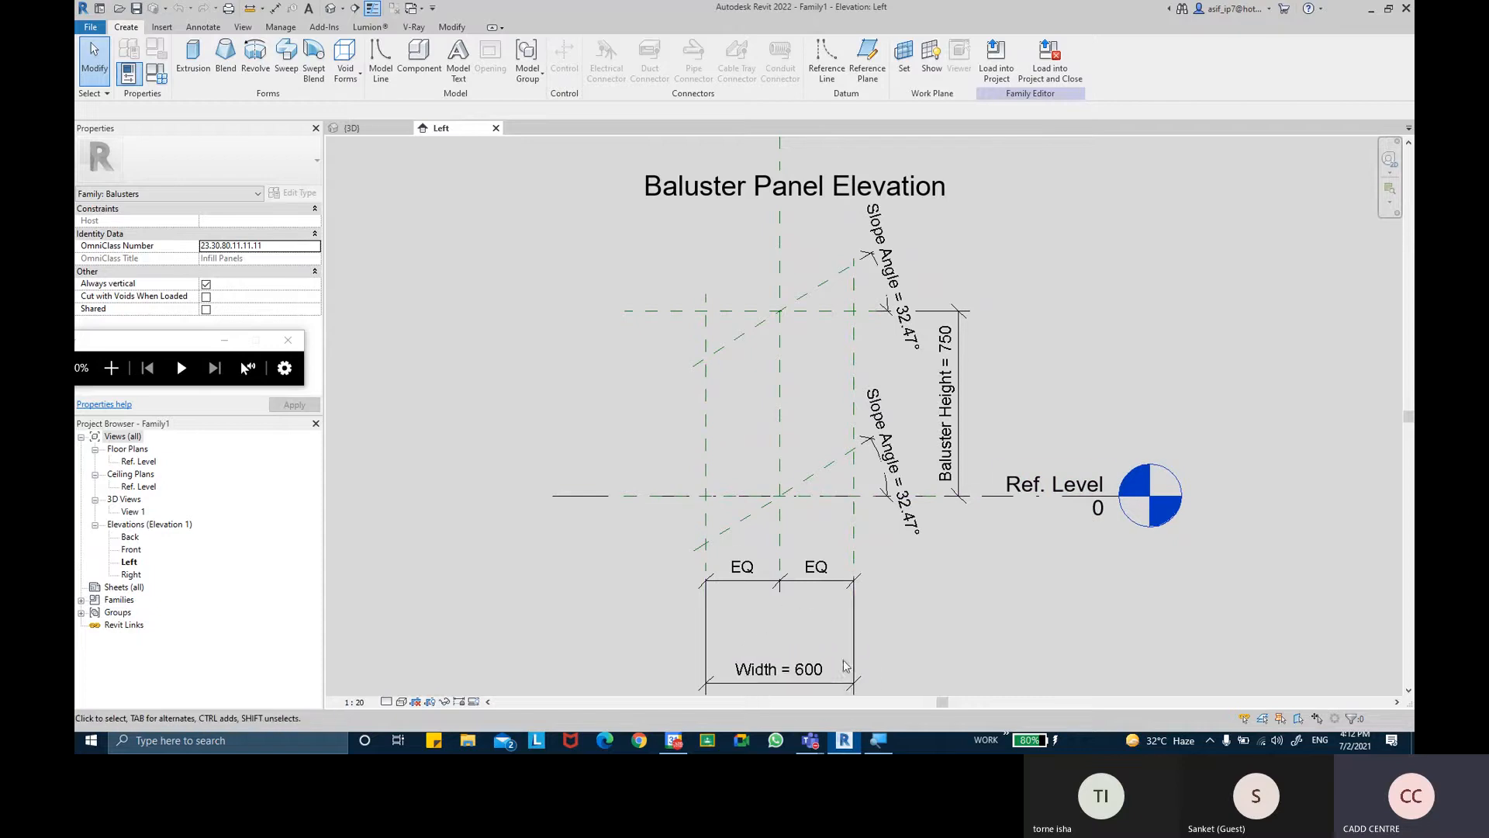
key("ctrl")
middle_click_drag(1012, 392, 1022, 381)
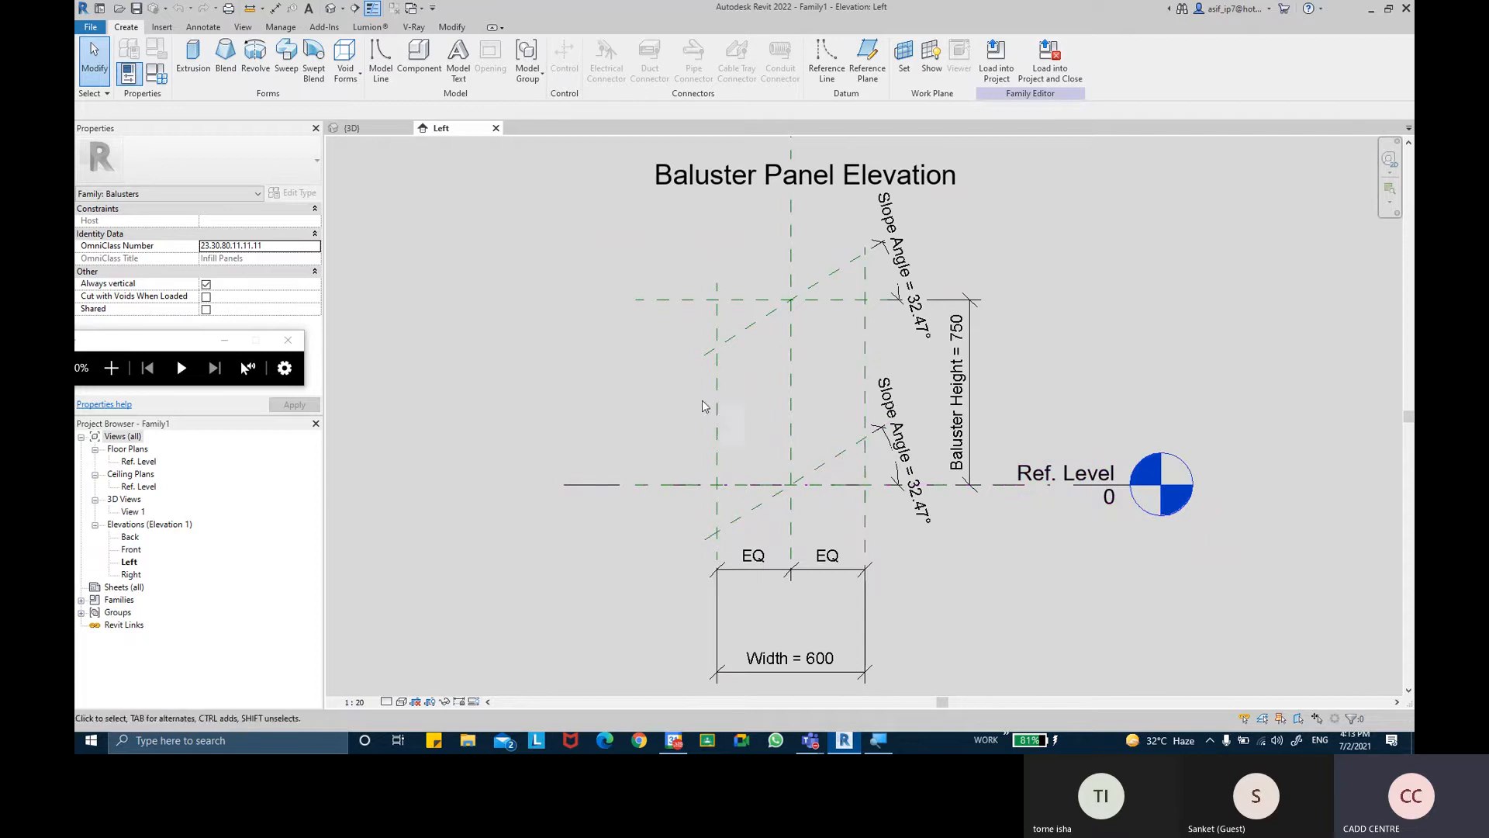
middle_click_drag(749, 358, 723, 383)
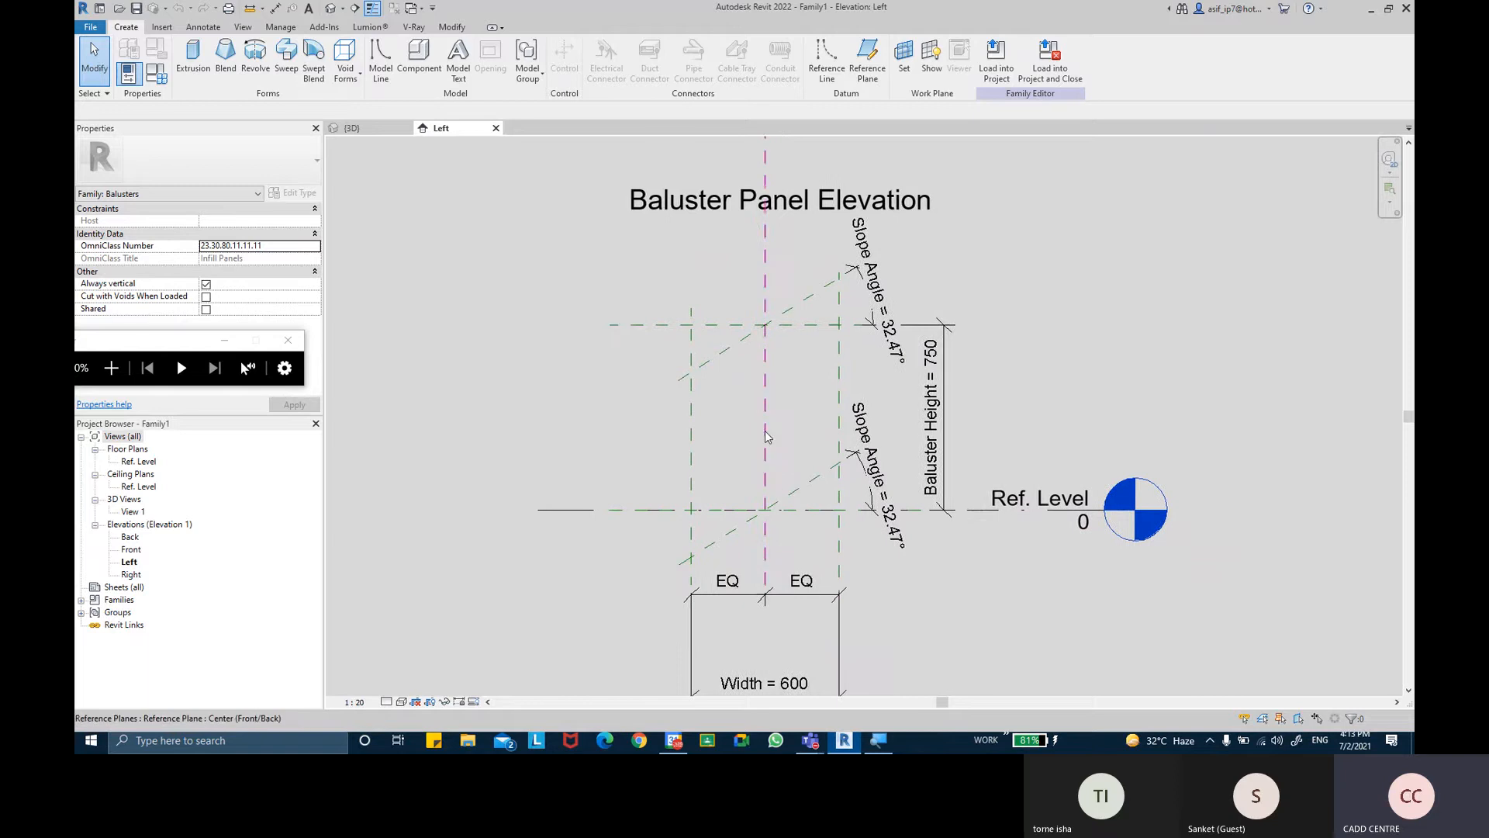
scroll(732, 371, "up", 2)
middle_click_drag(737, 375, 729, 374)
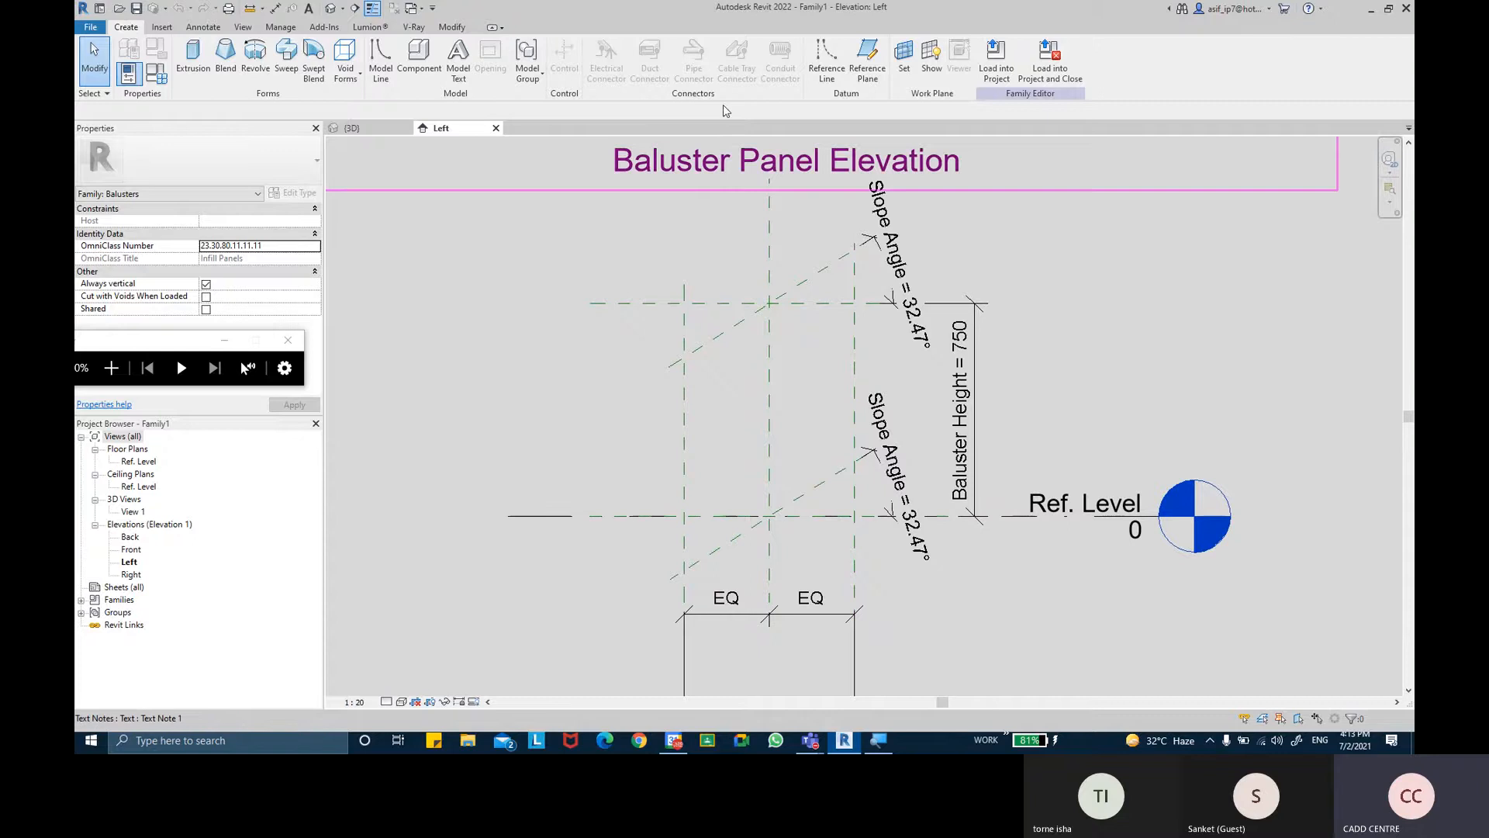
middle_click_drag(806, 387, 814, 375)
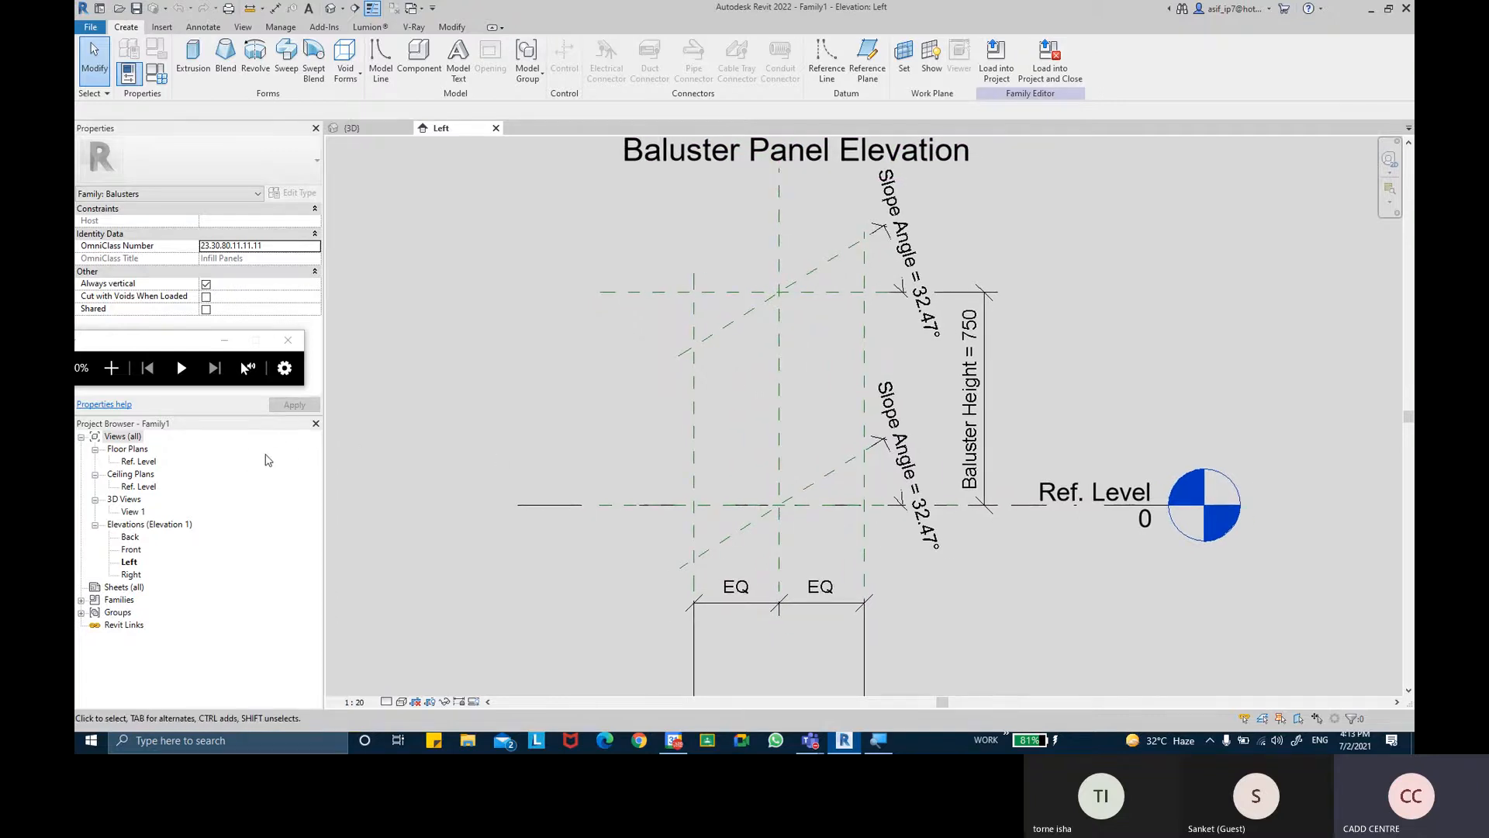
Open the family's Ref. Level floor plan view
left_click(138, 463)
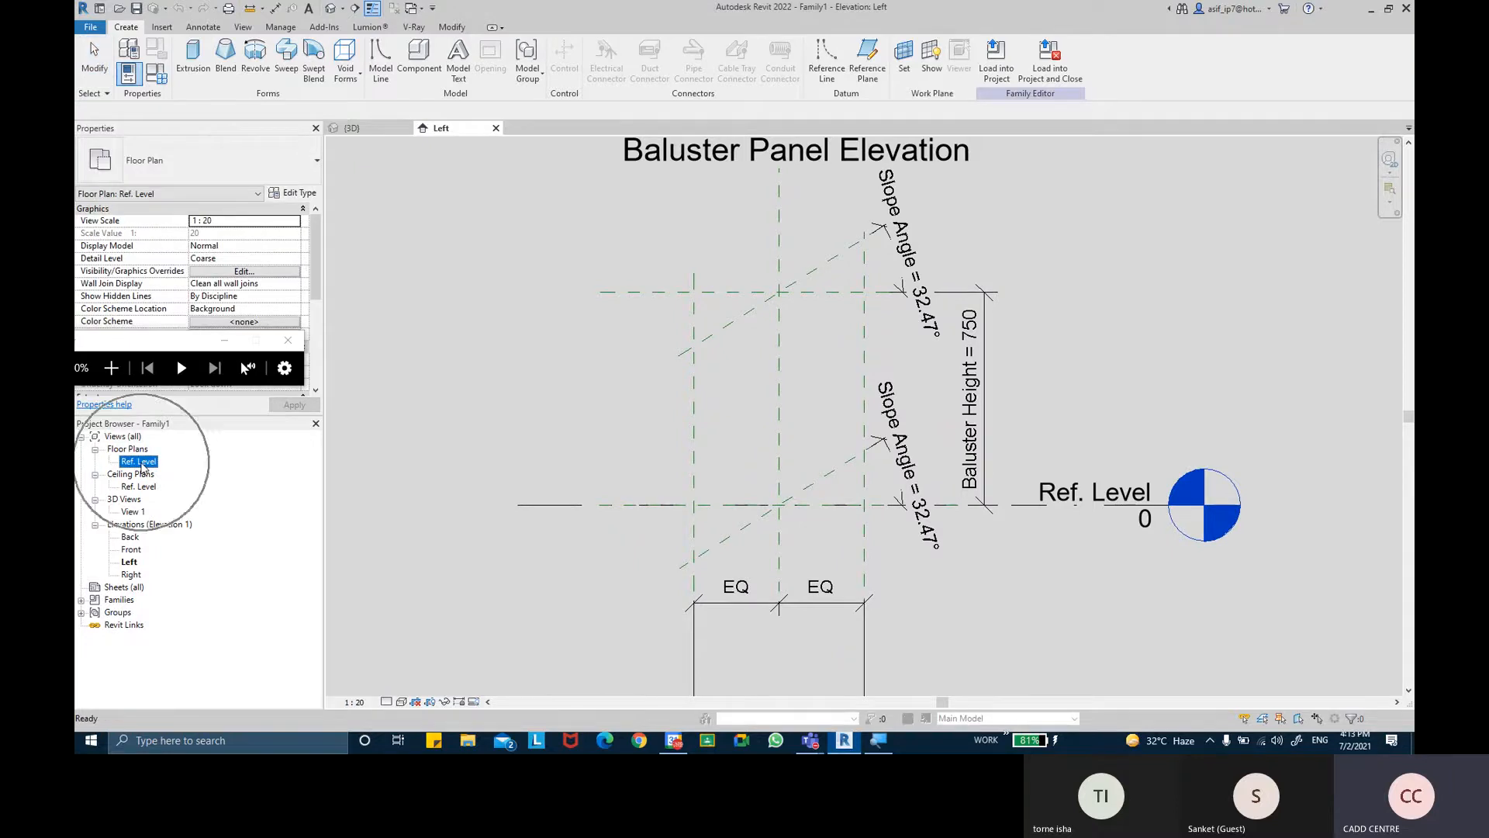
key("ctrl")
key("ctrl")
key("ctrl")
key("ctrl")
key("ctrl")
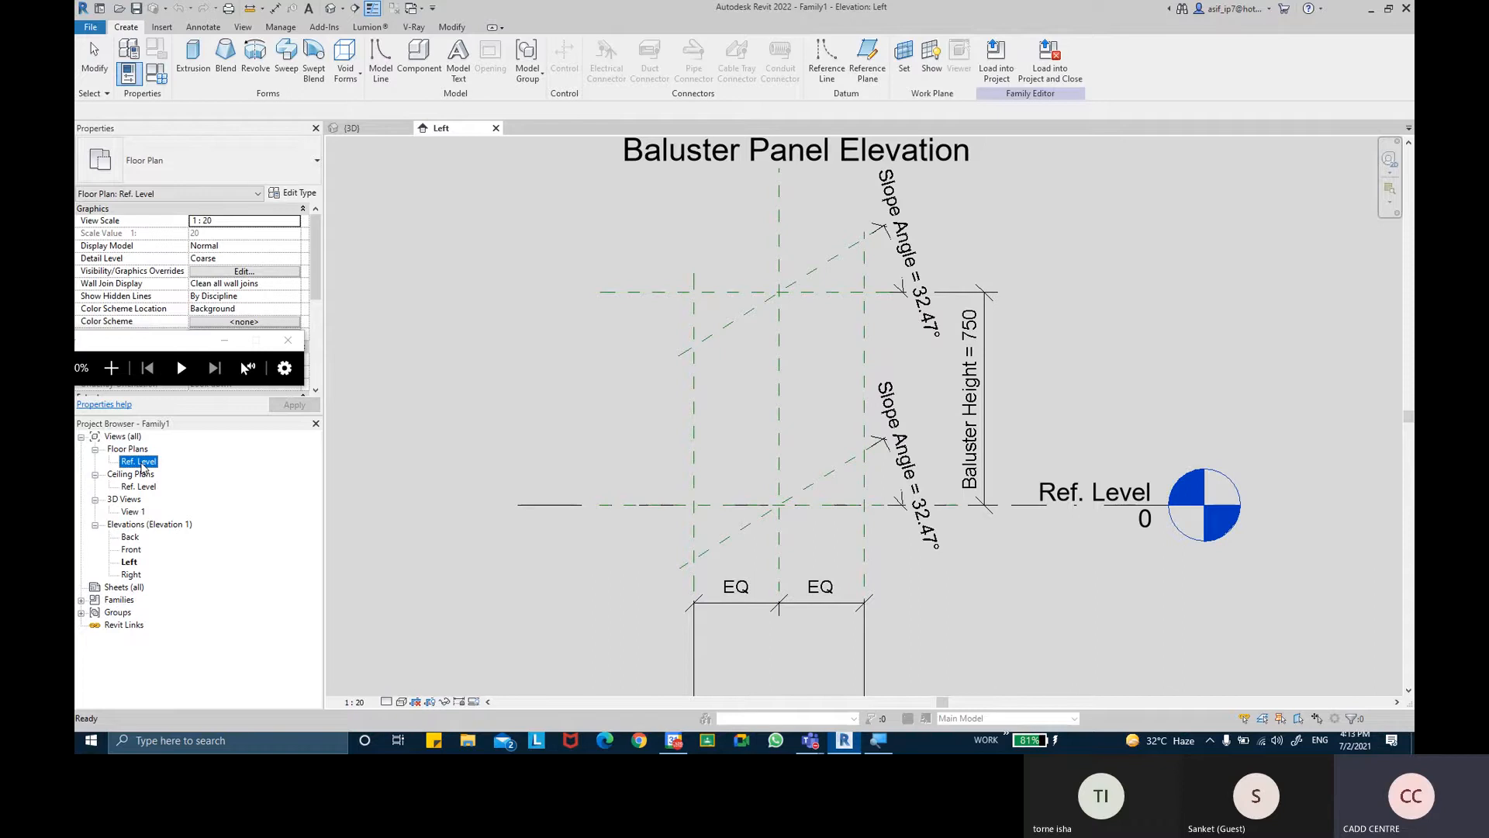
double_click(140, 462)
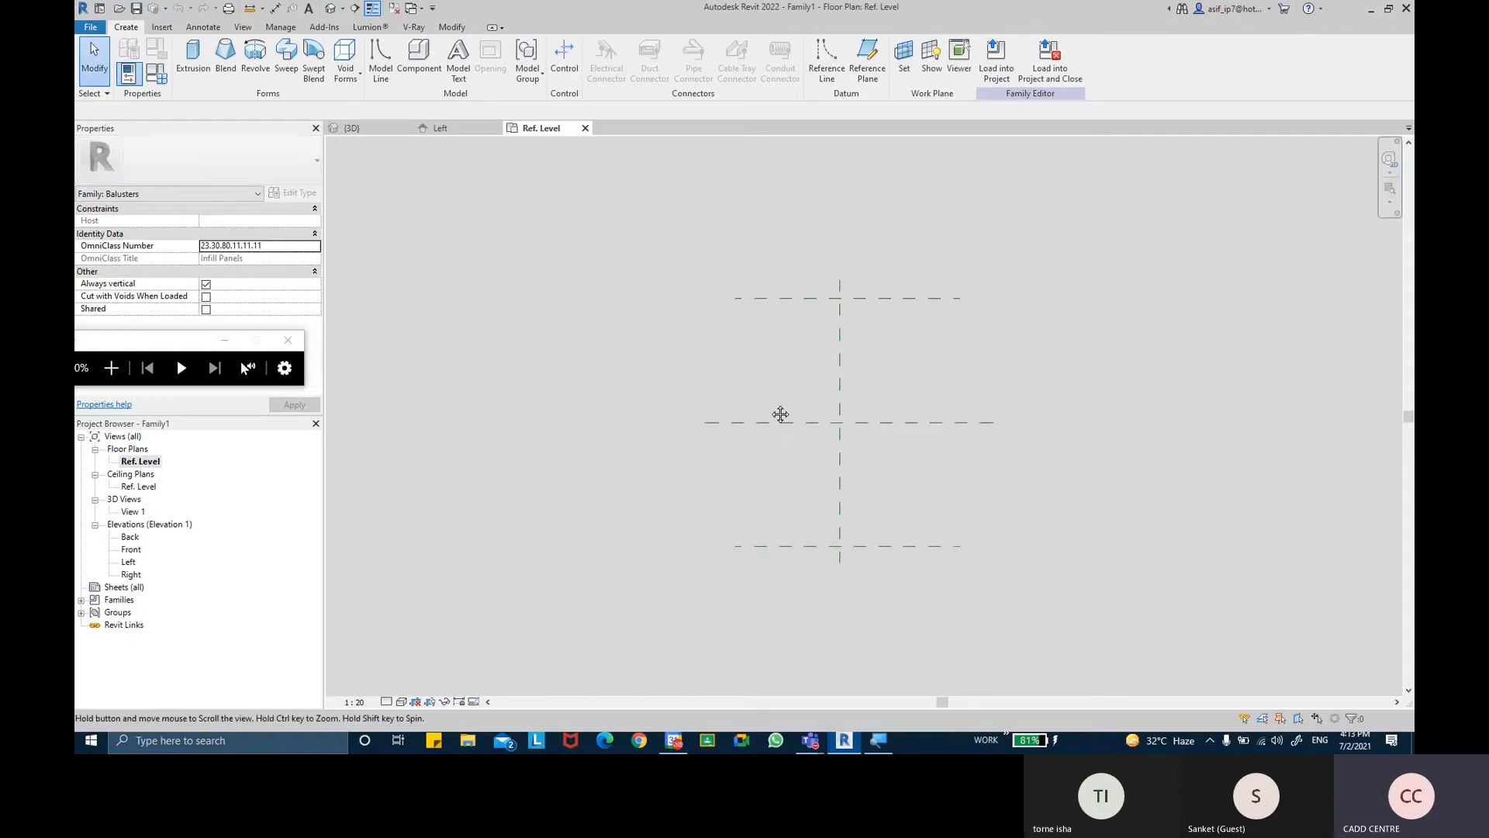
Check the reference planes in the Left elevation and start a solid extrusion in the Ref. Level plan
left_click(439, 128)
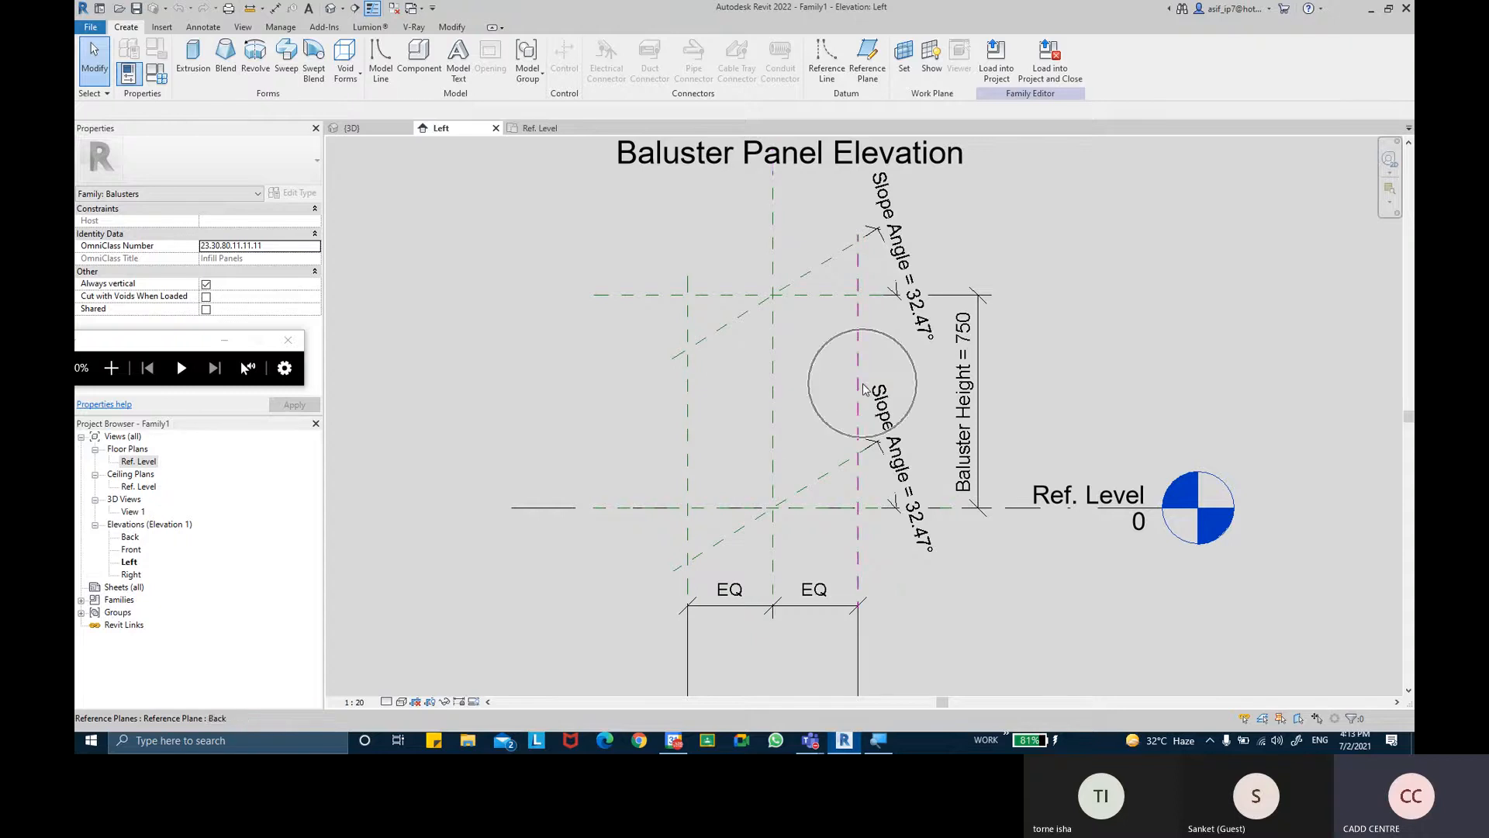
left_click(540, 128)
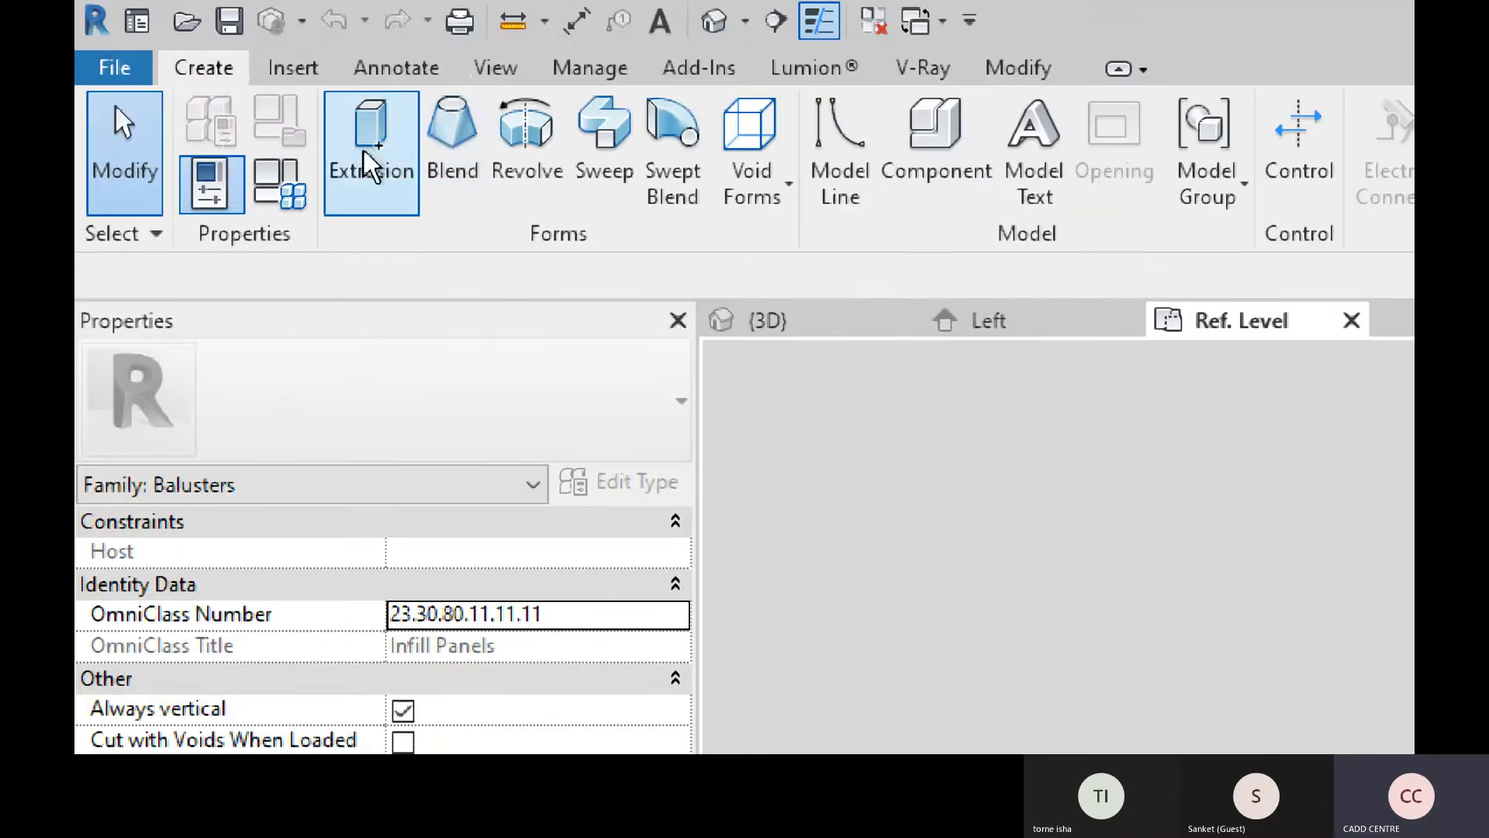
left_click(365, 153)
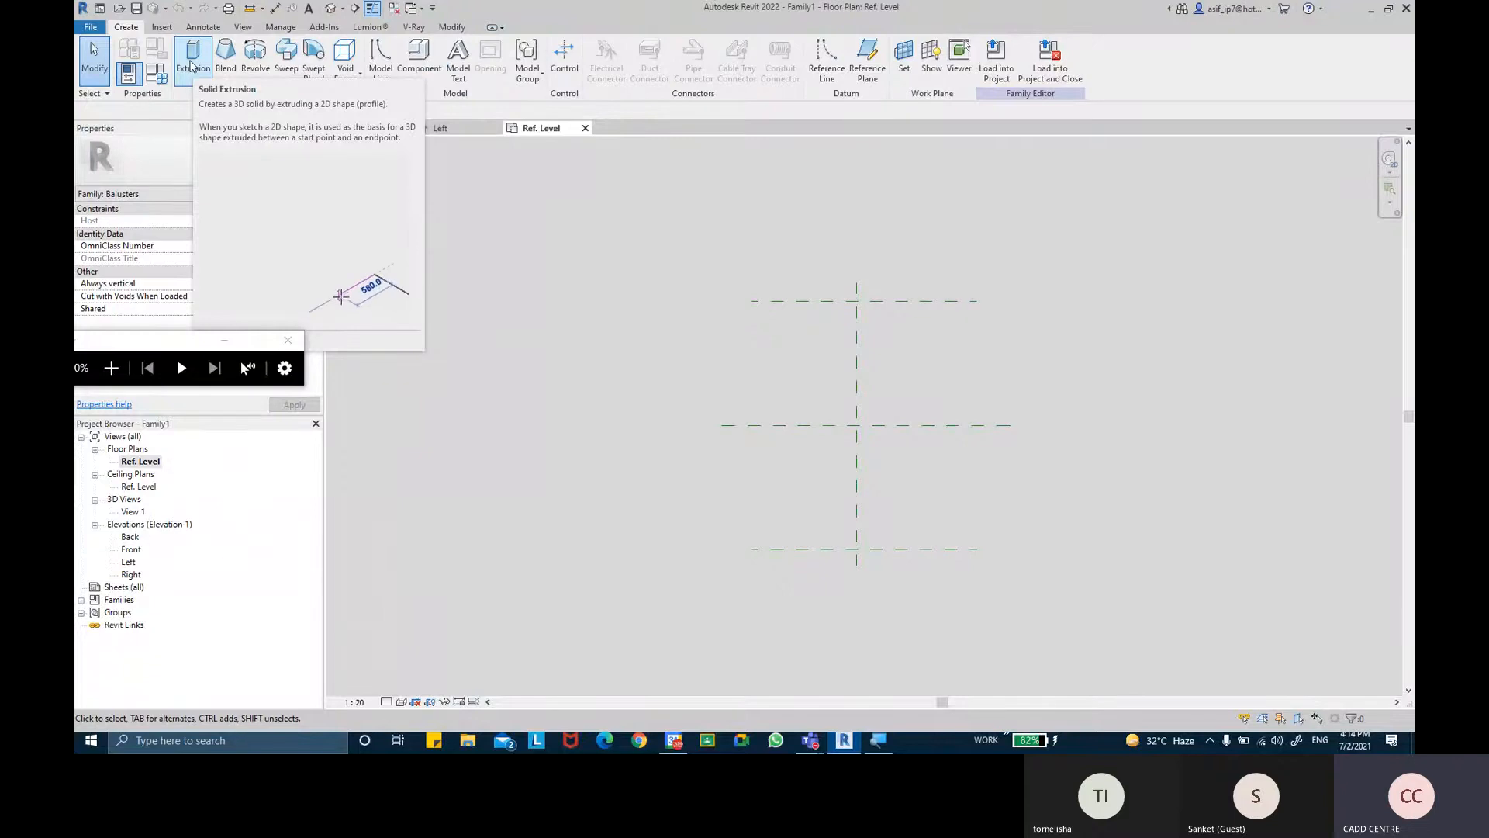
left_click(190, 64)
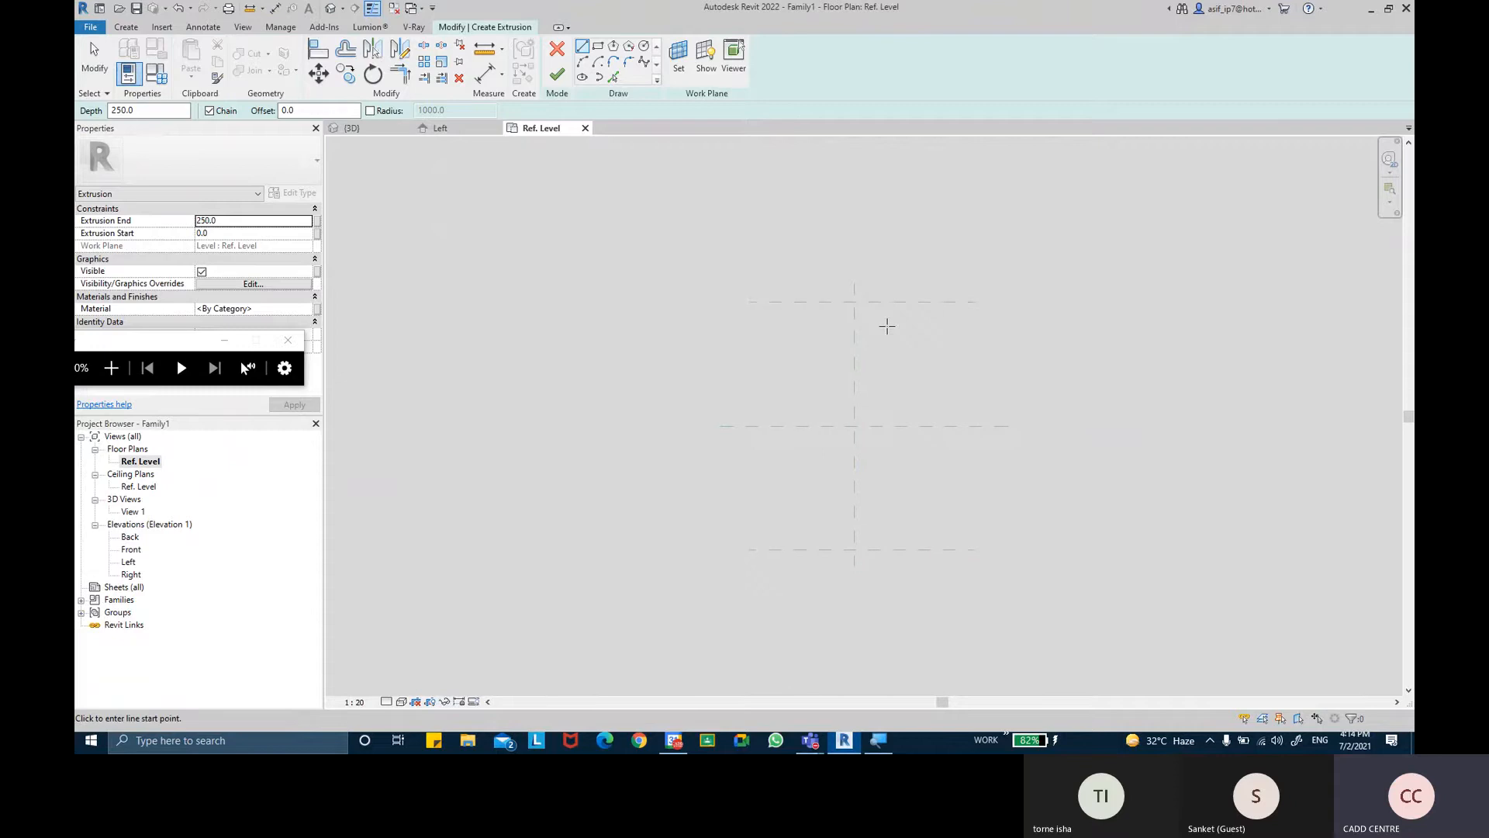
scroll(860, 314, "up", 1)
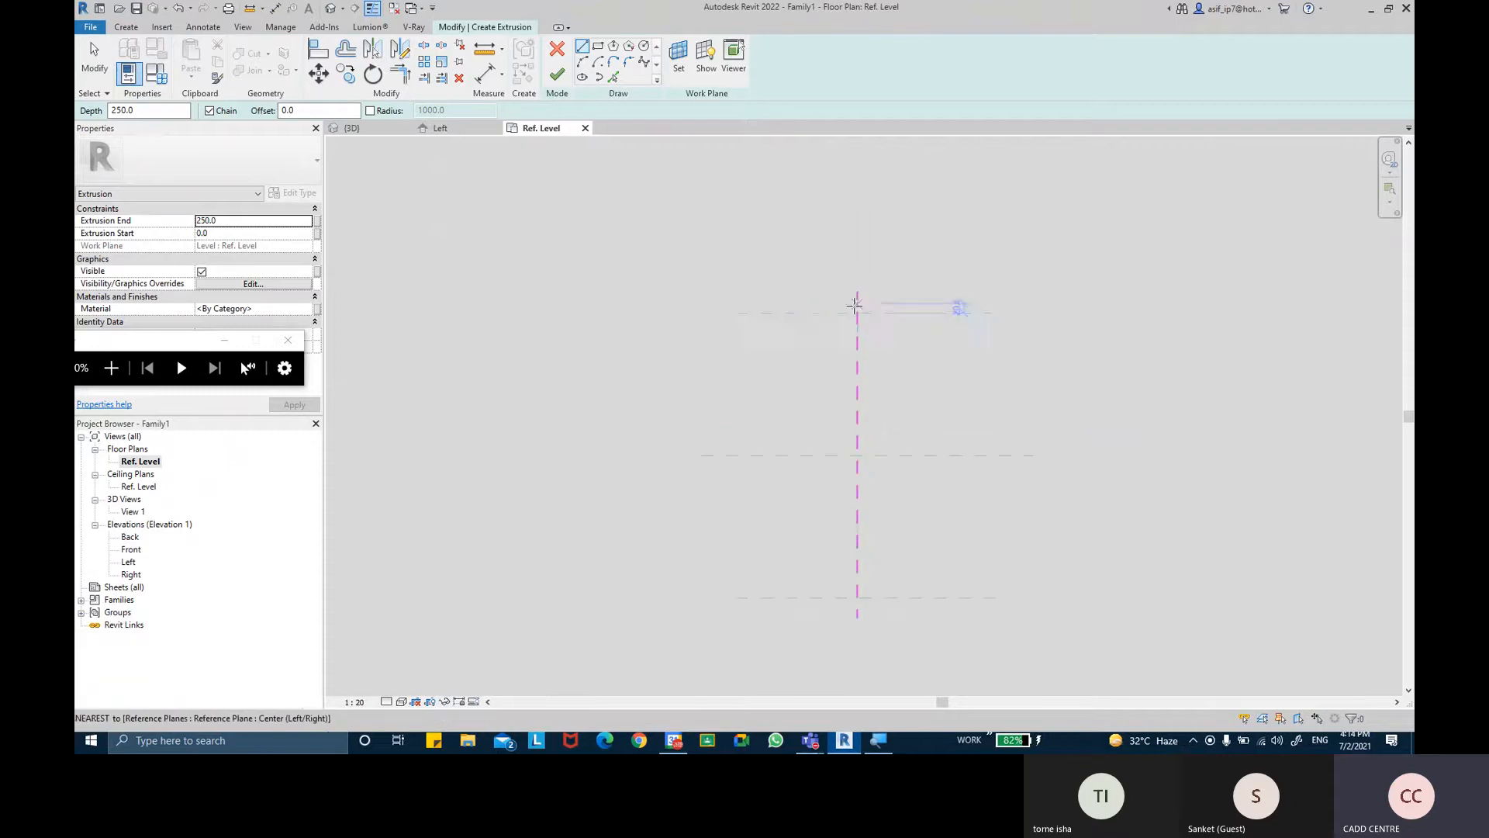
left_click(860, 314)
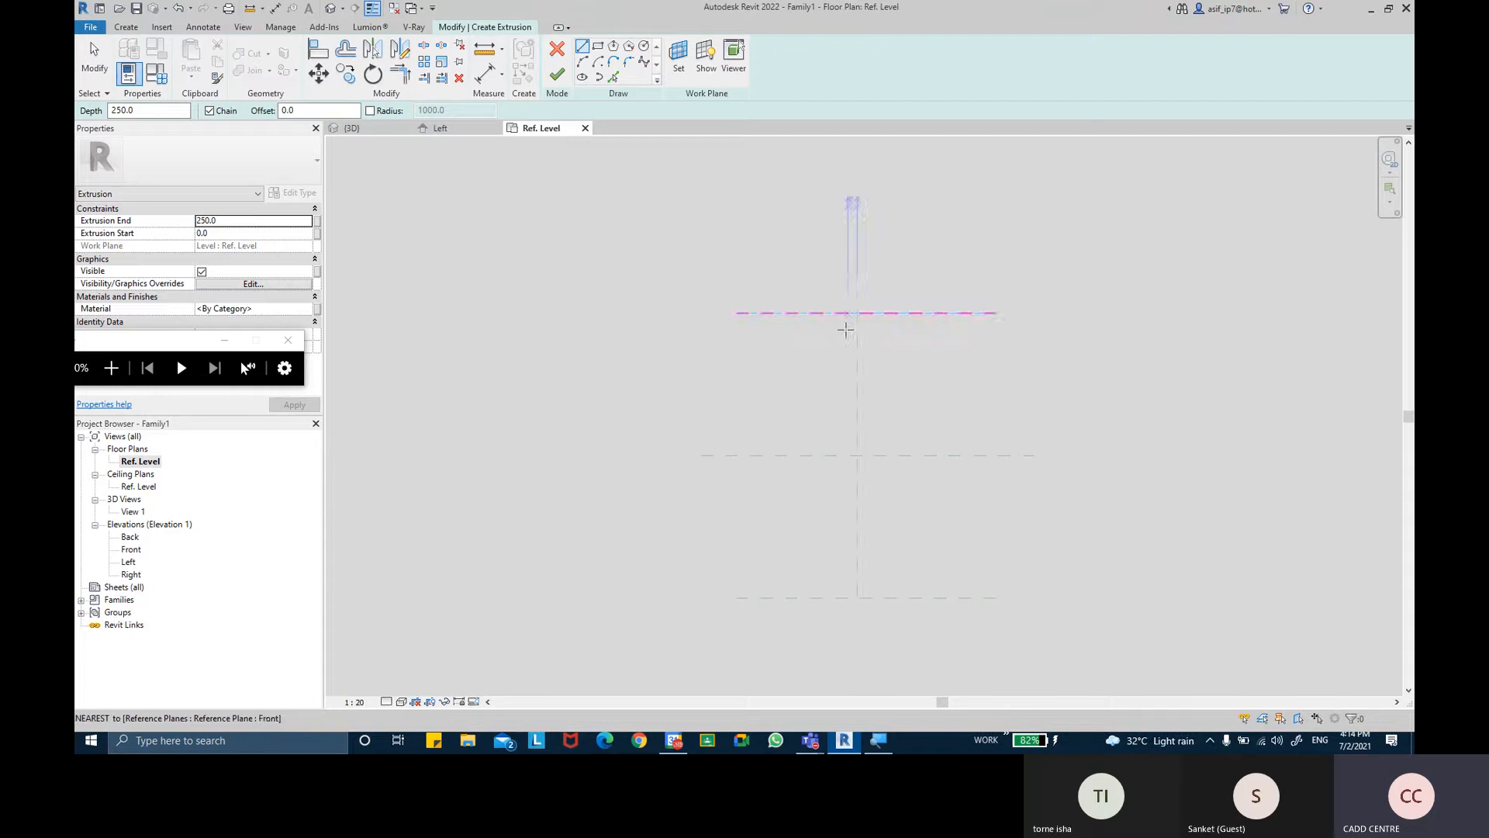
key("Escape")
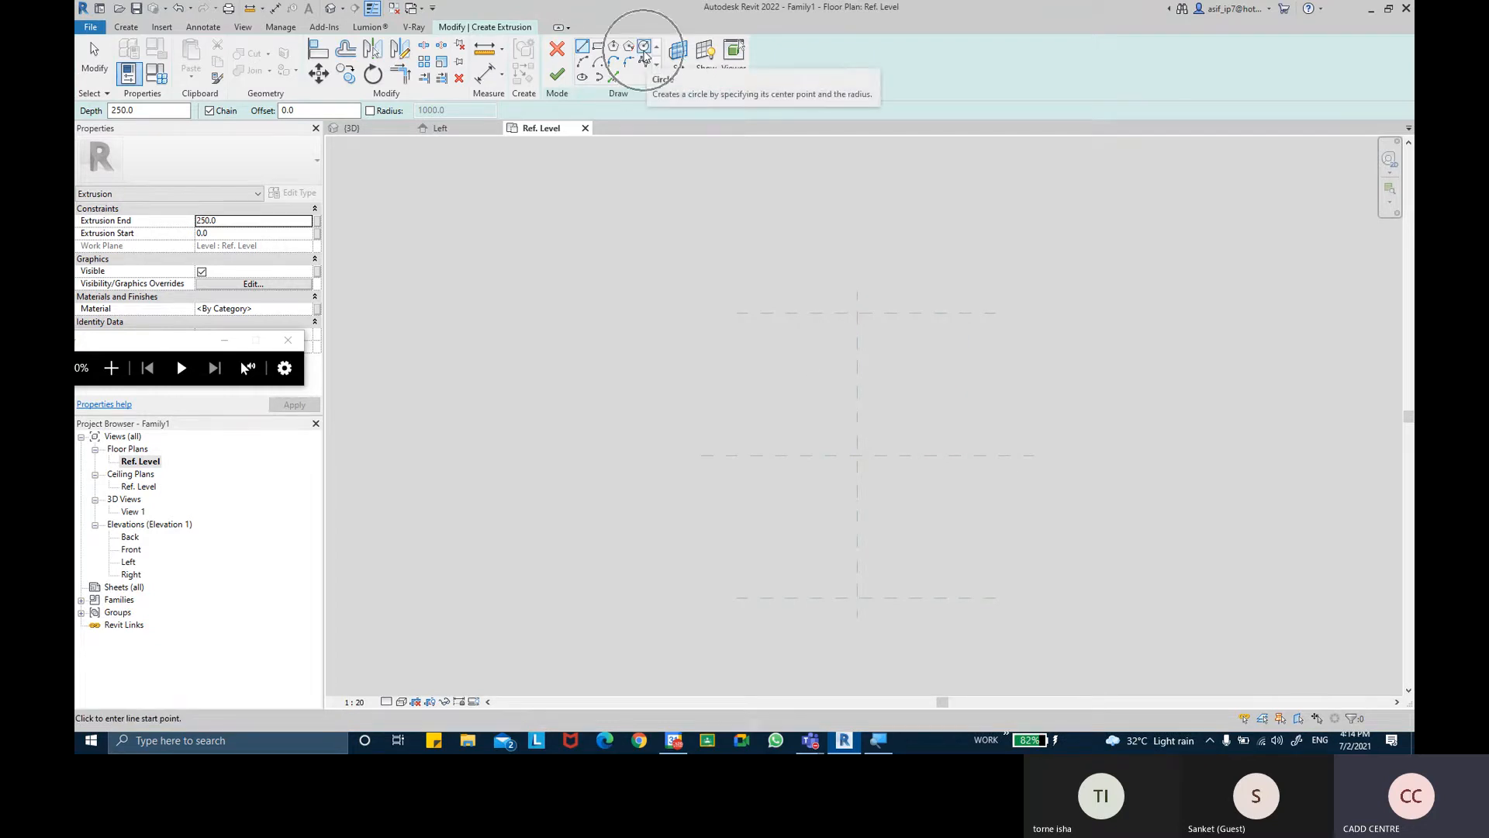
Sketch a circle of radius 15 mm centred where the Front and Center (Left/Right) reference planes cross
left_click(644, 56)
scroll(898, 323, "up", 2)
left_click(845, 310)
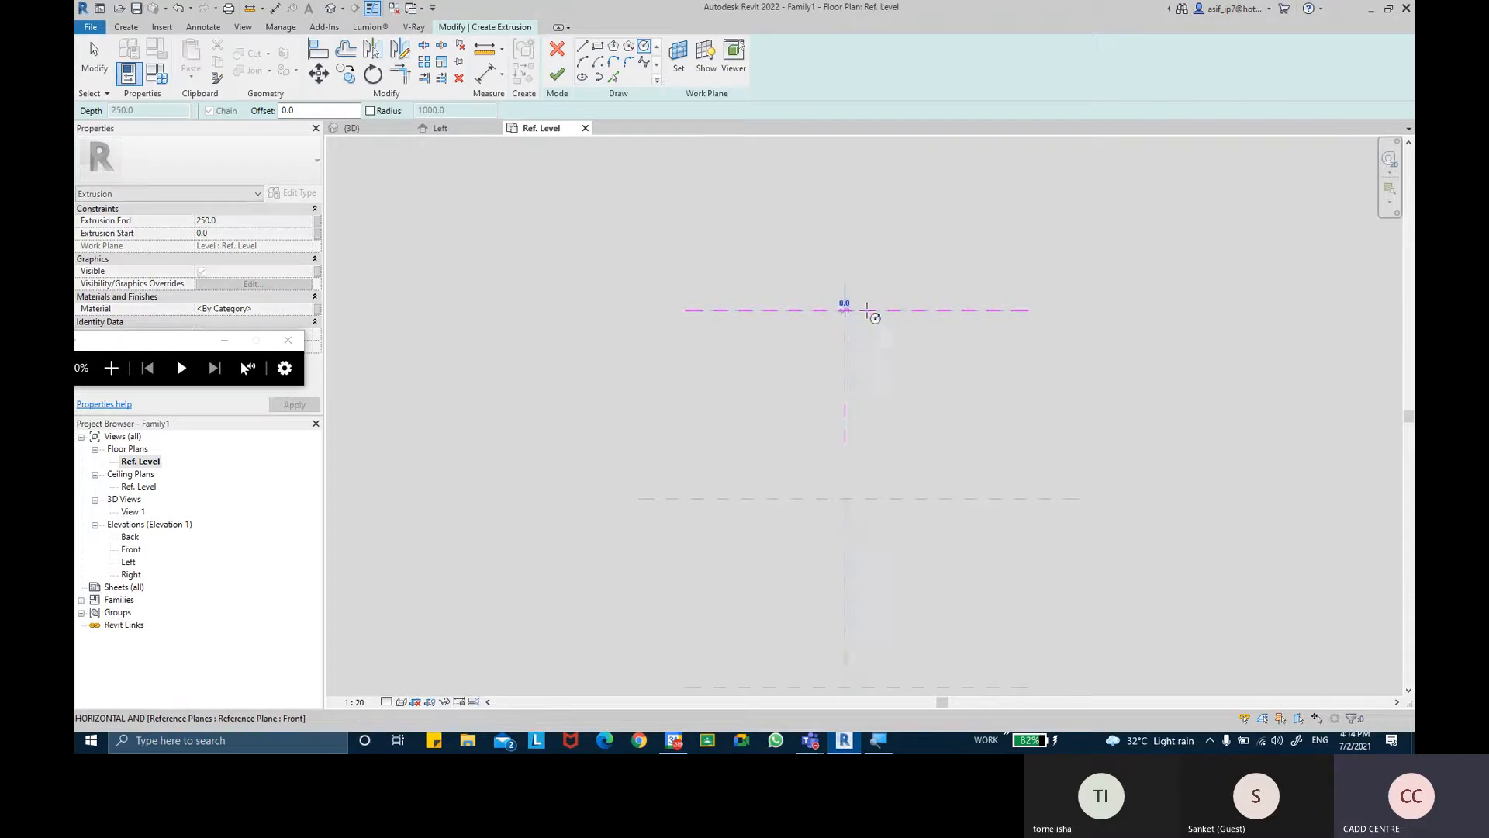
scroll(844, 310, "up", 2)
scroll(850, 311, "up", 1)
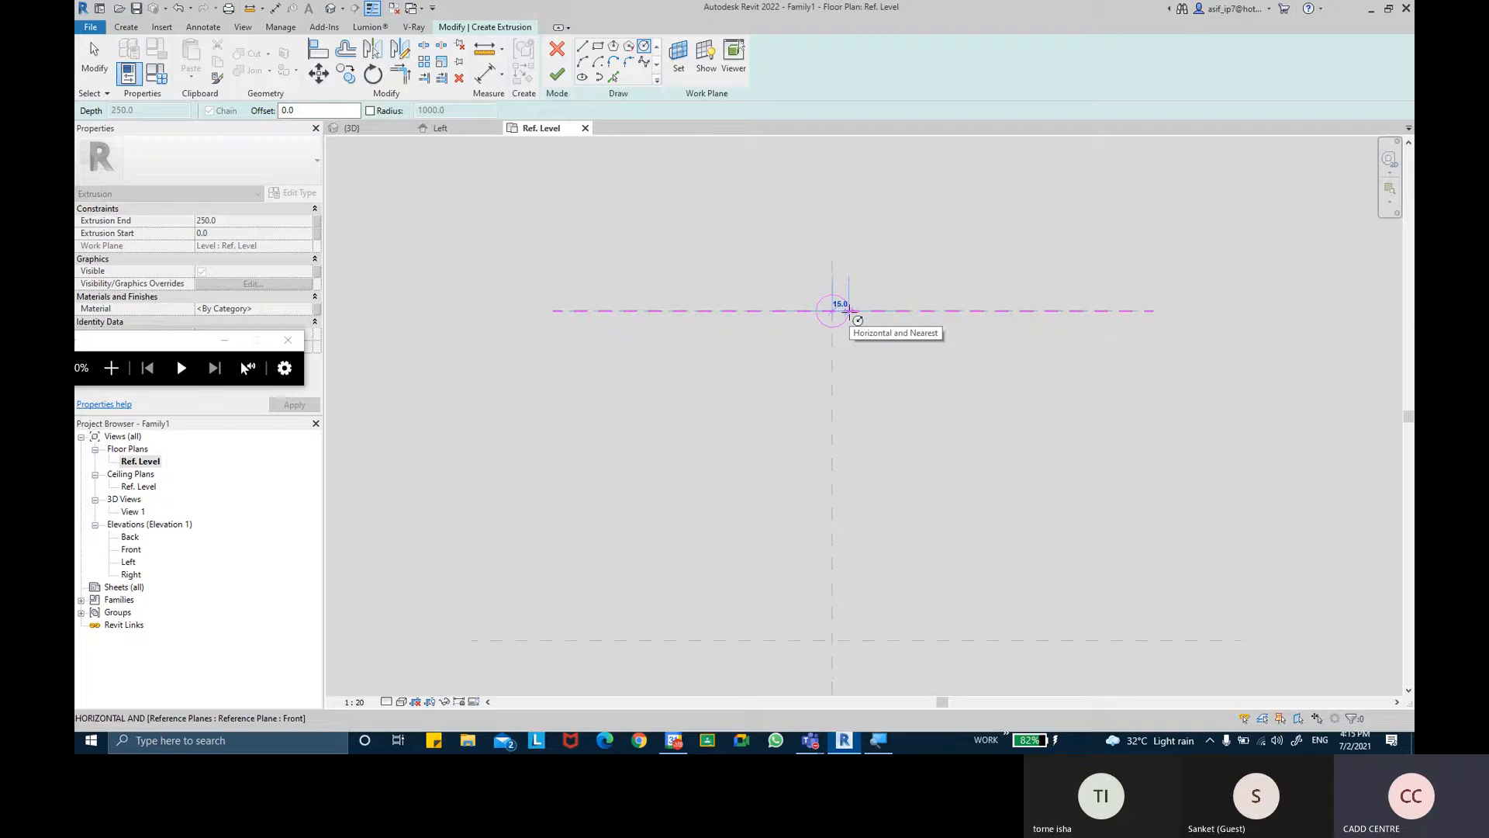
left_click(850, 311)
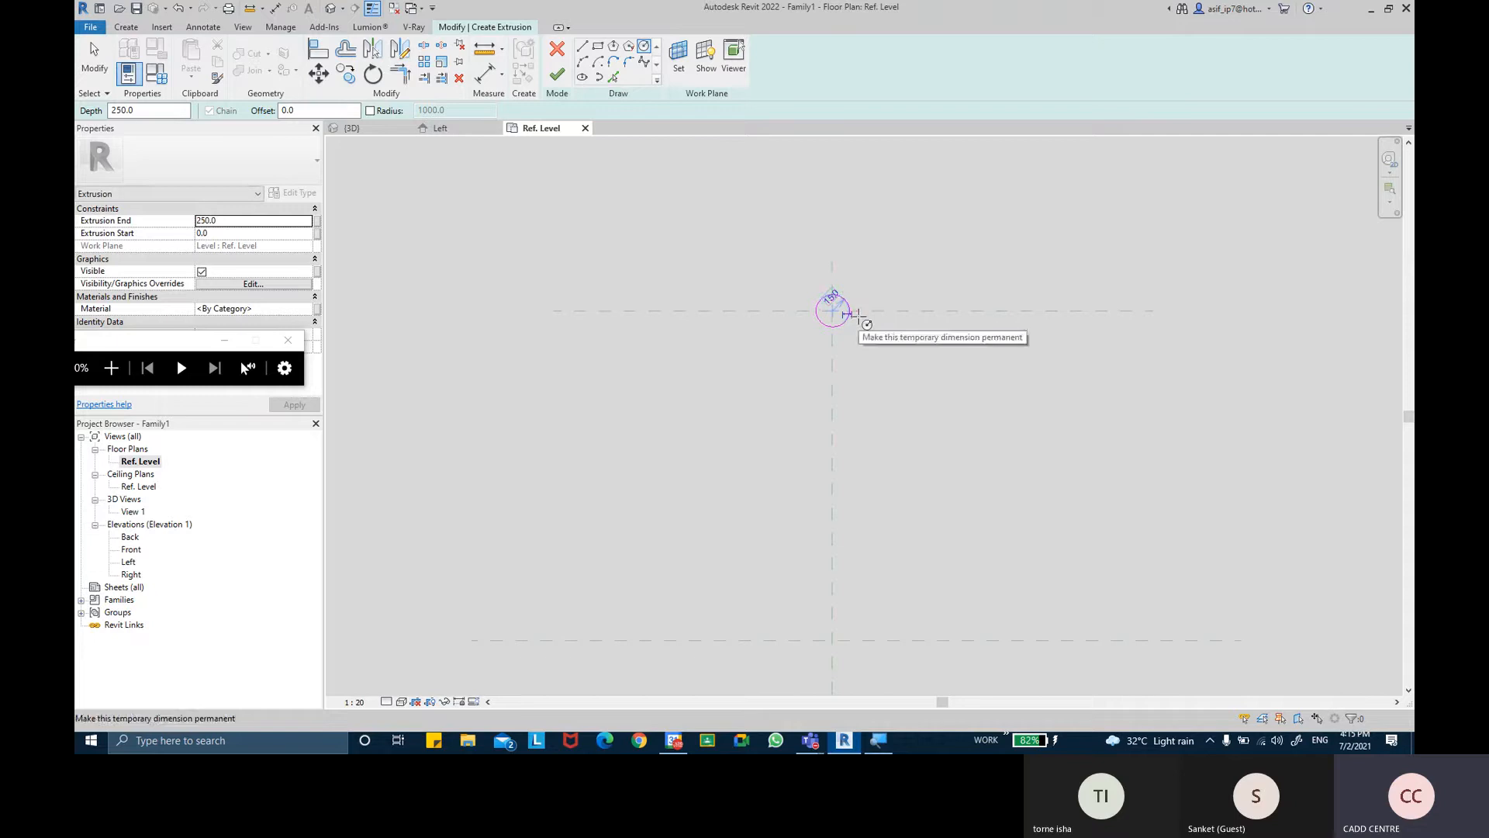
key("Escape")
key("Escape")
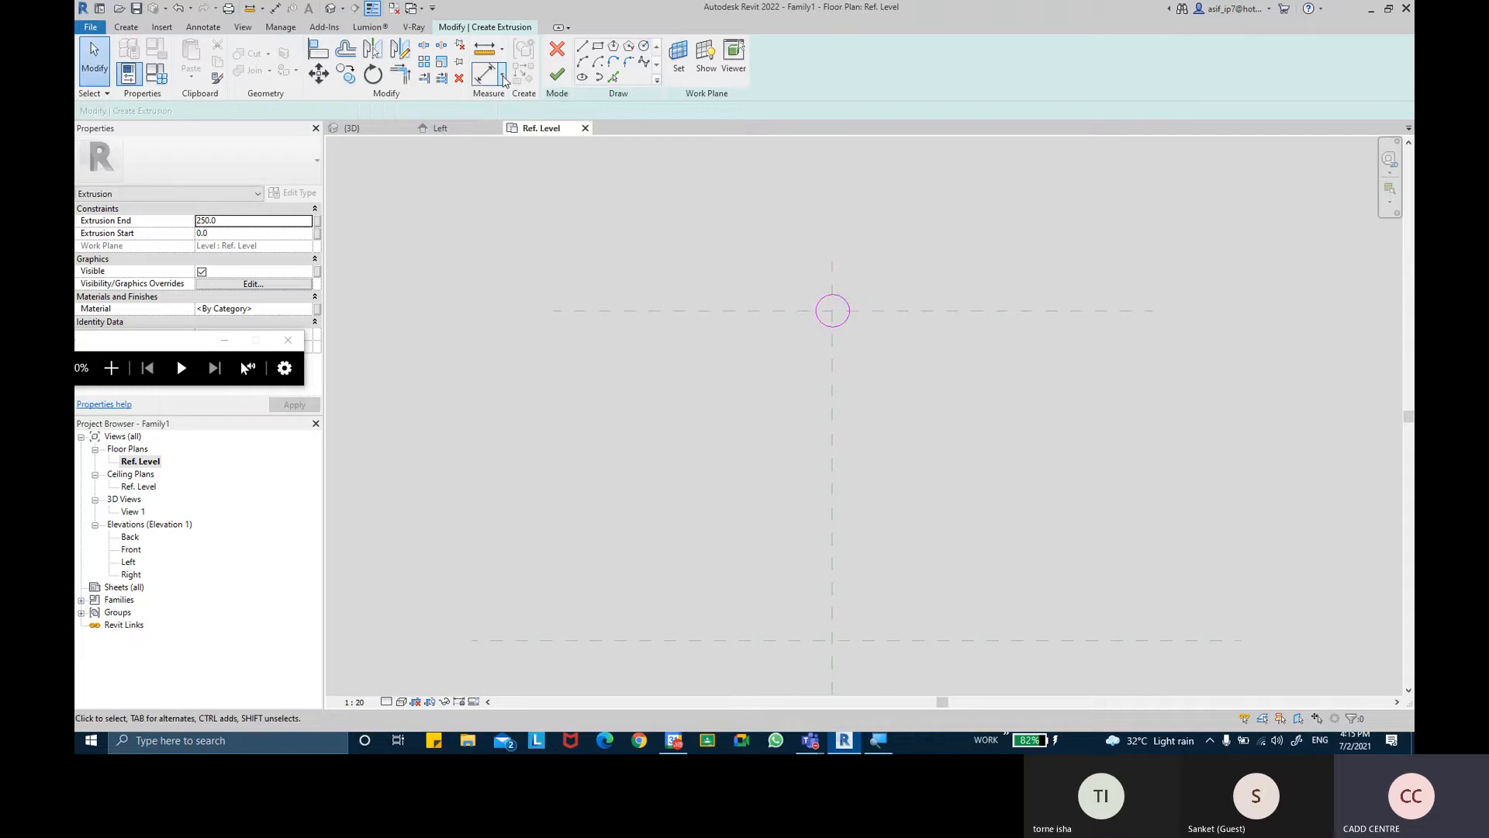
Place a diameter dimension on the sketched support circle
left_click(502, 78)
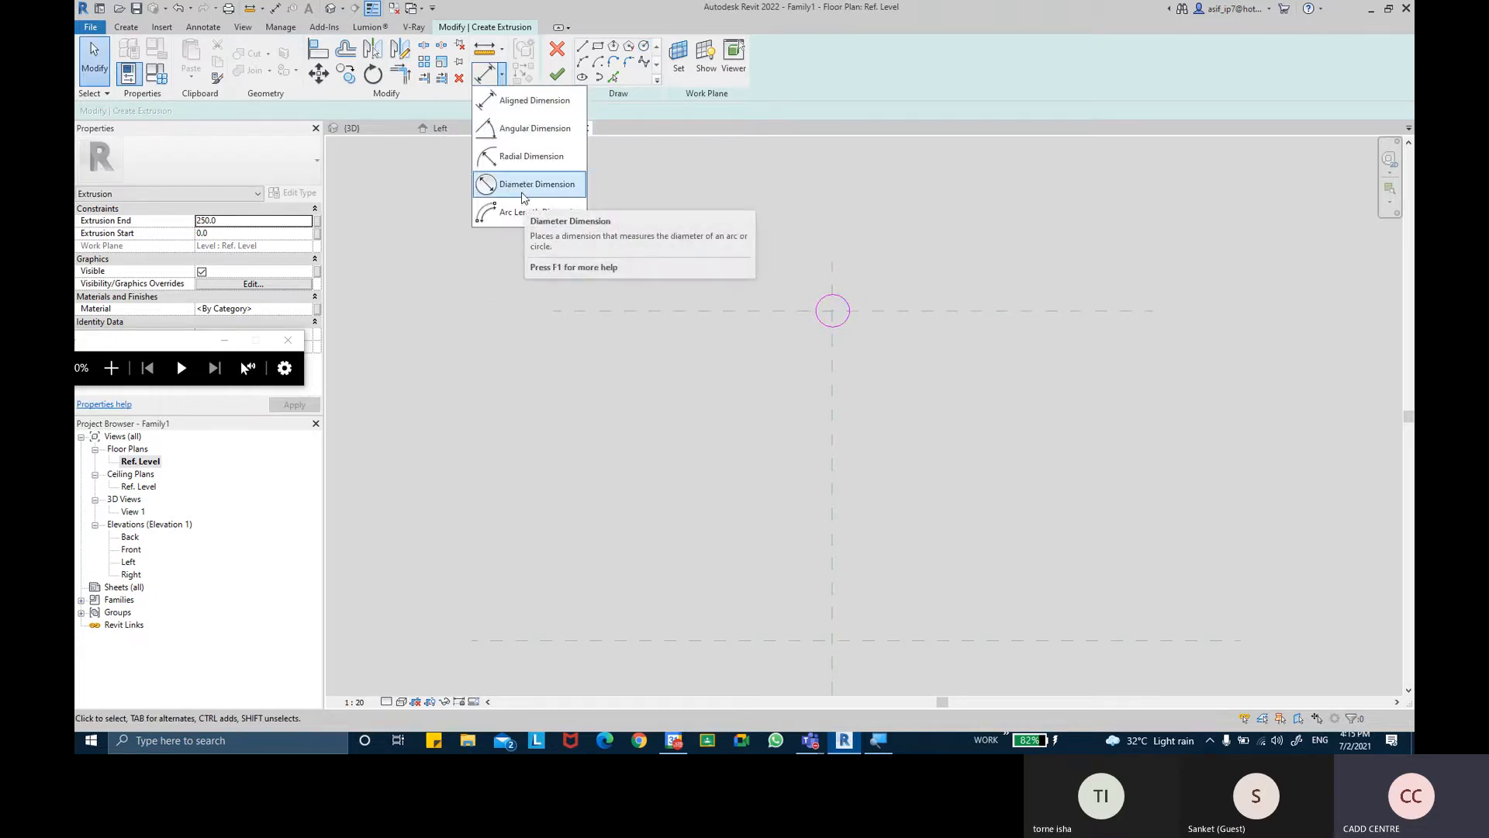
left_click(522, 186)
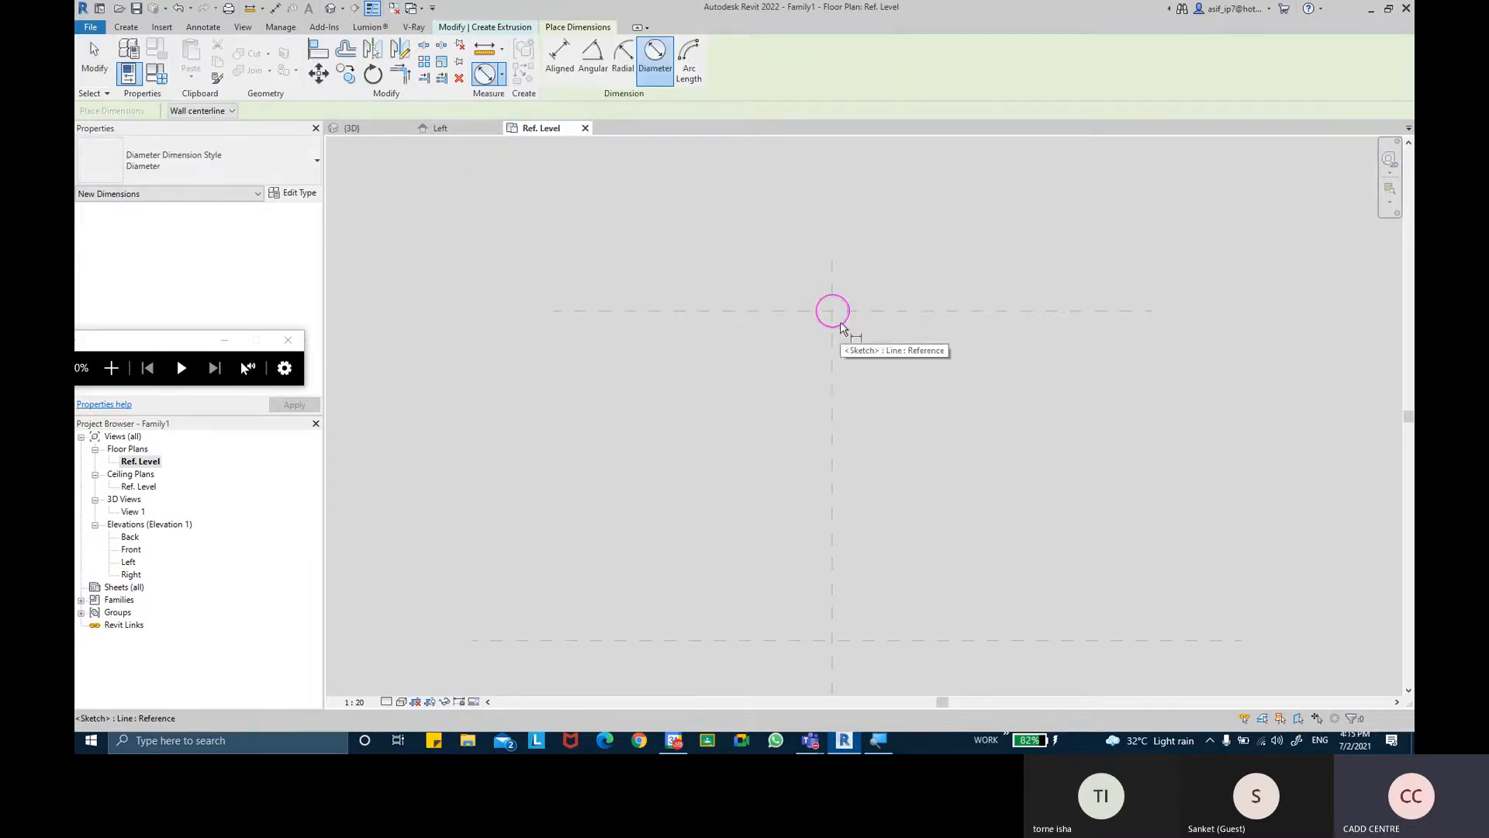
scroll(845, 325, "up", 2)
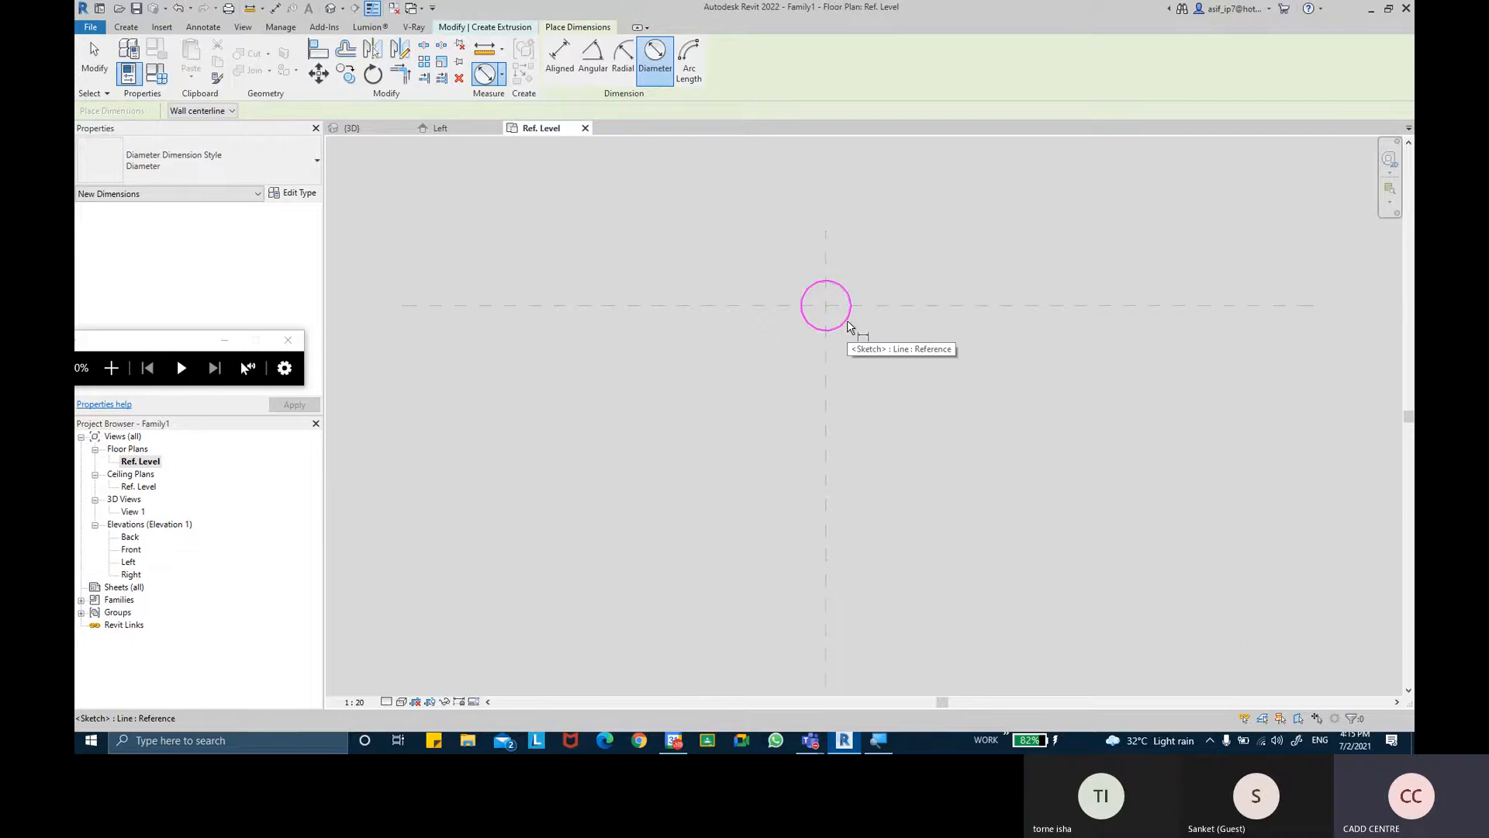
left_click(848, 326)
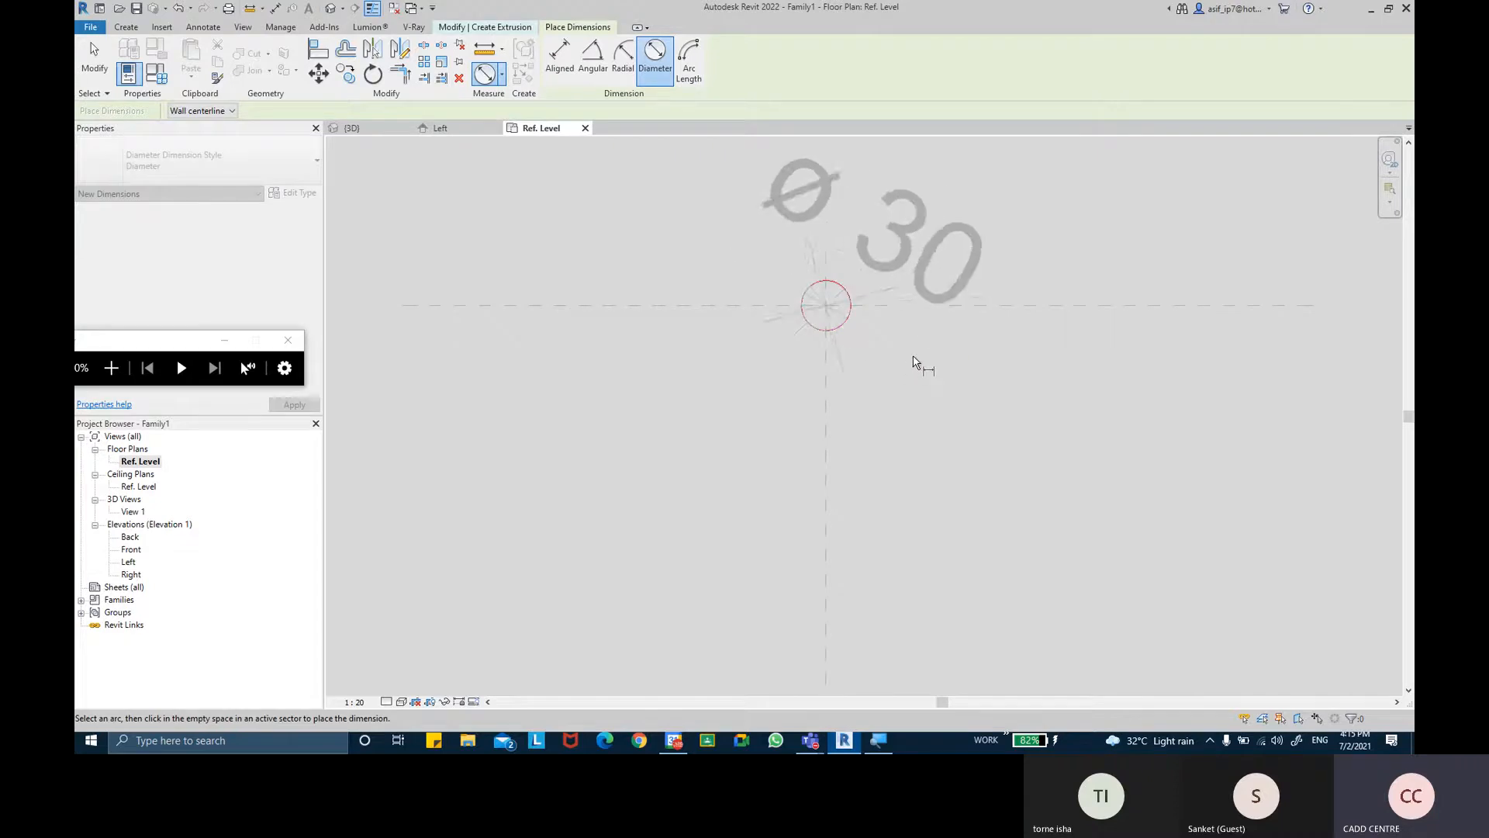
left_click(915, 363)
left_click(94, 60)
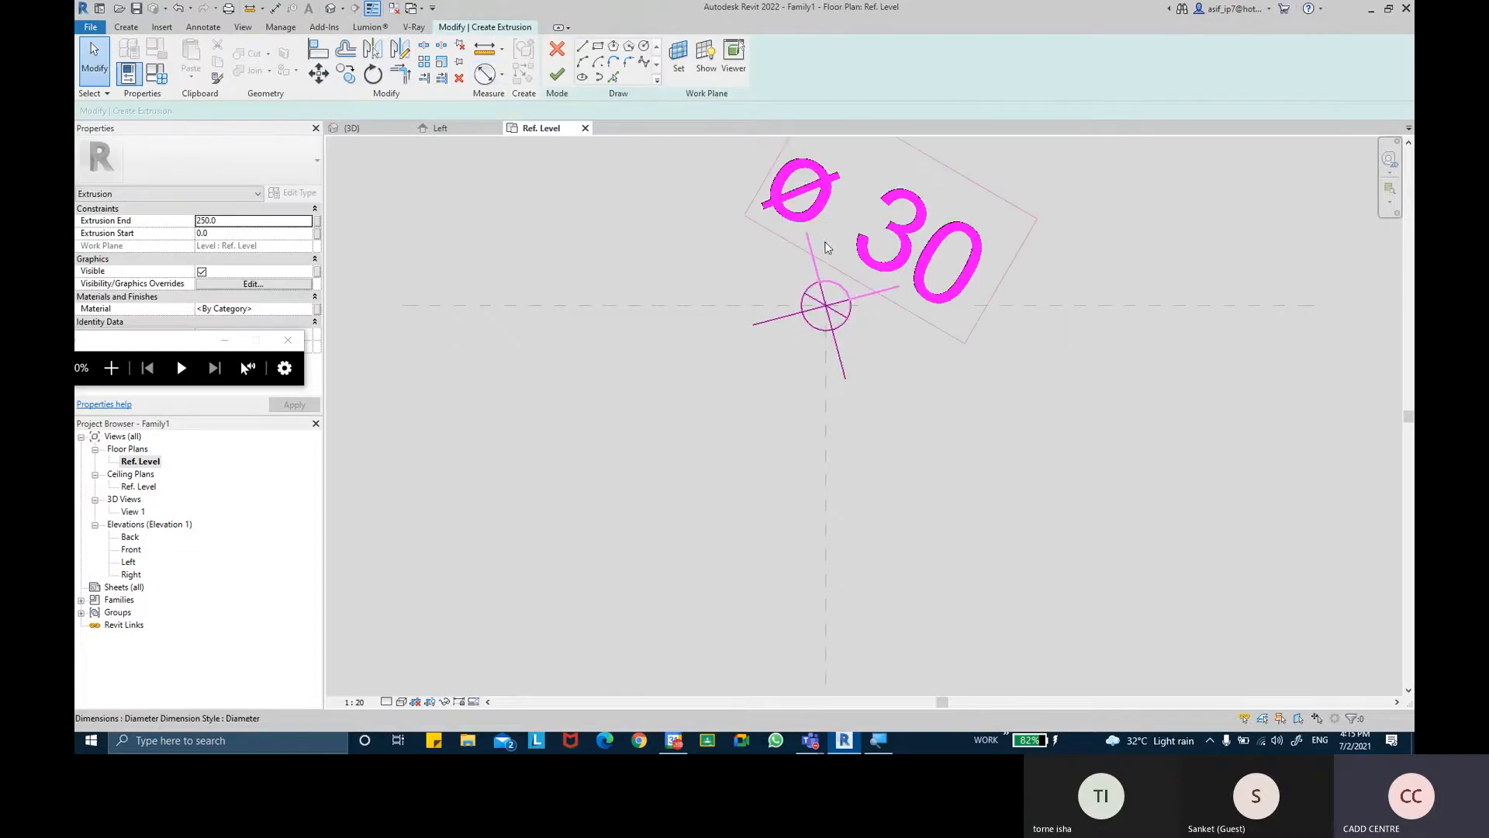
Label the circle's diameter dimension with a new type-based family parameter named SUPPORT DIA, grouped under Dimensions
middle_click_drag(967, 262, 951, 311)
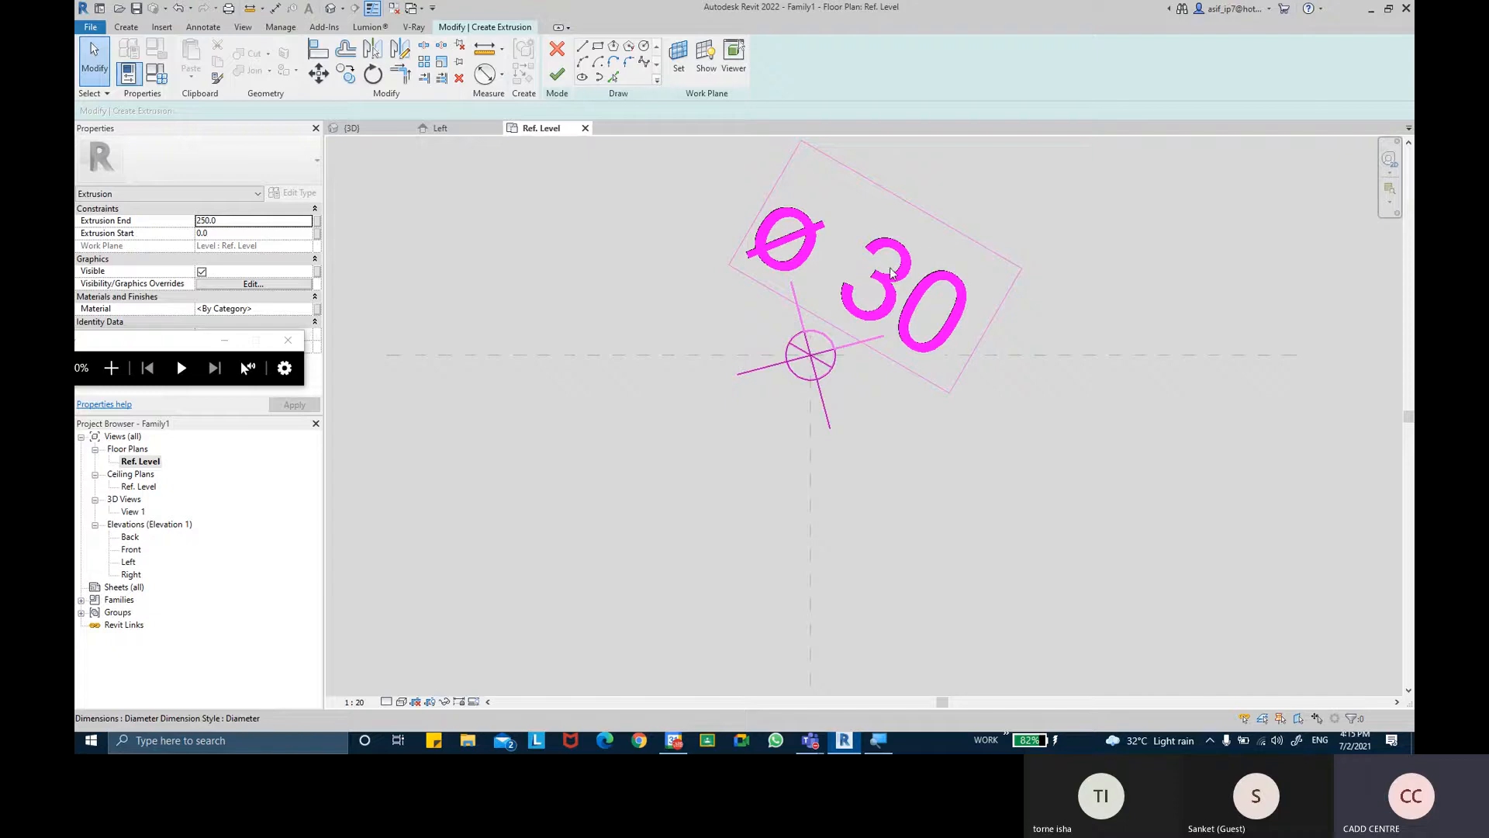
left_click(955, 348)
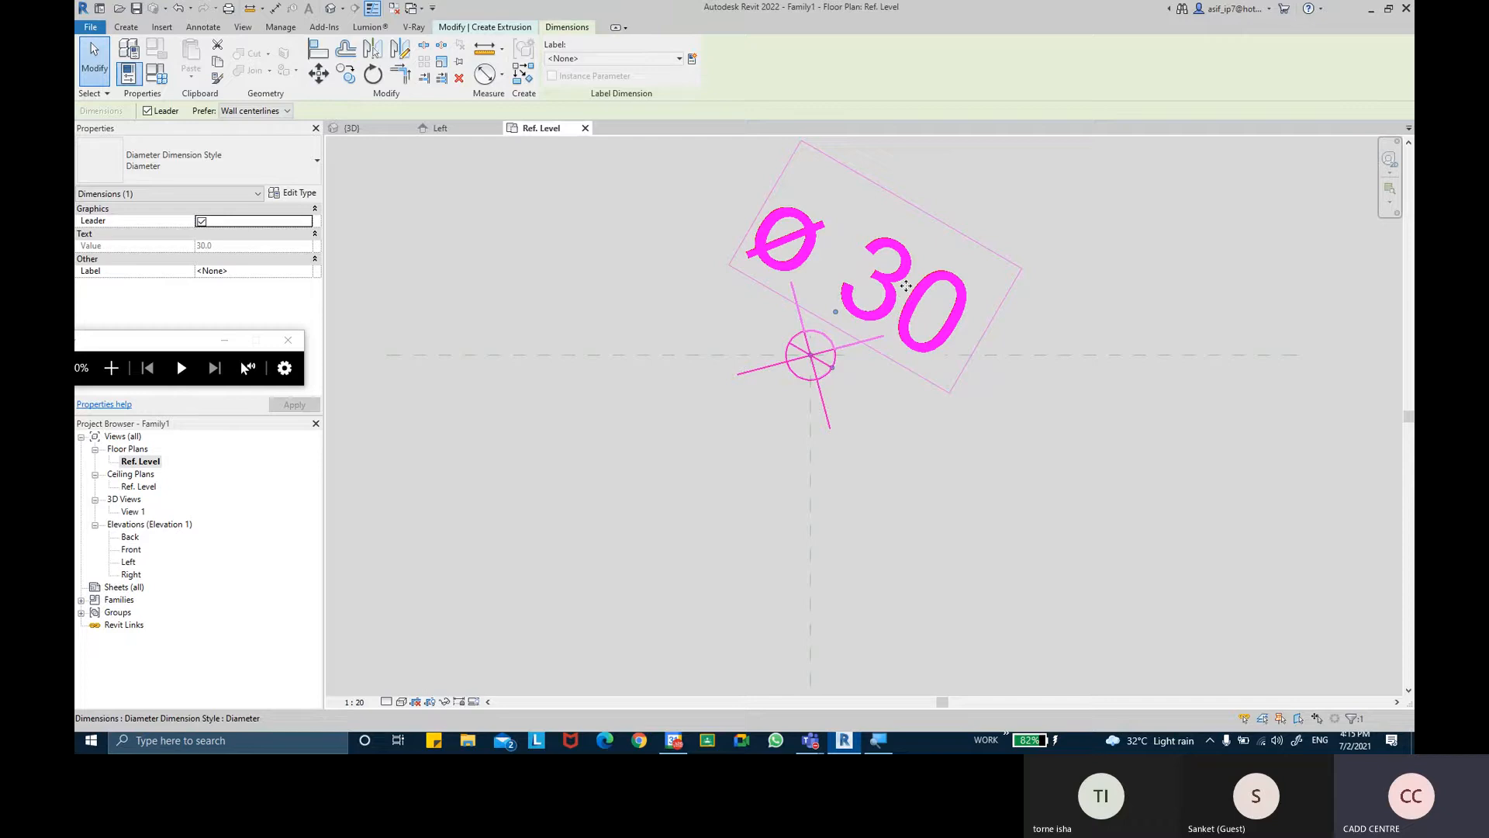
left_click(692, 59)
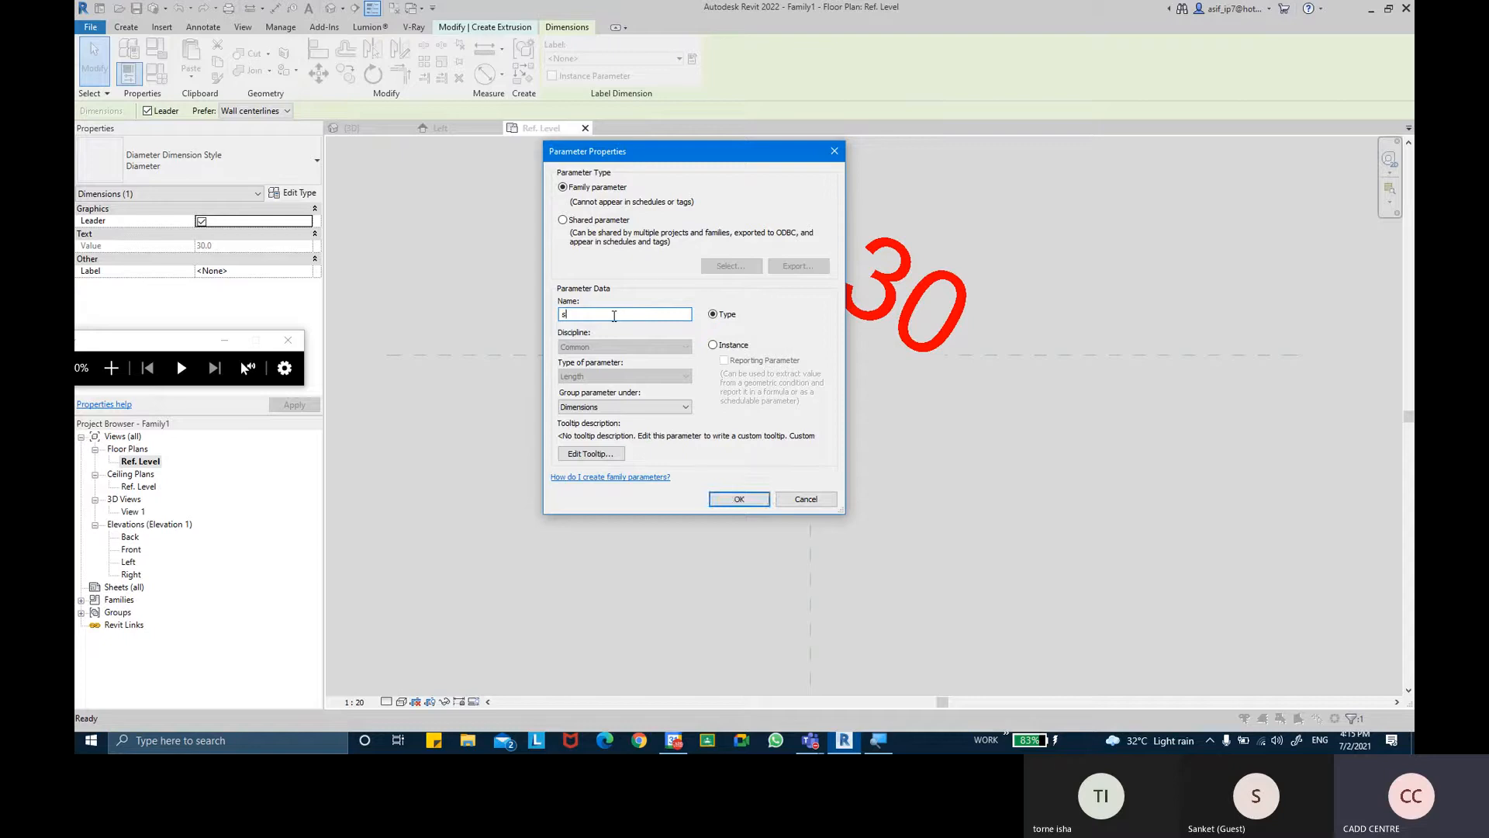
key("BackSpace")
key("Caps_Lock")
type("S")
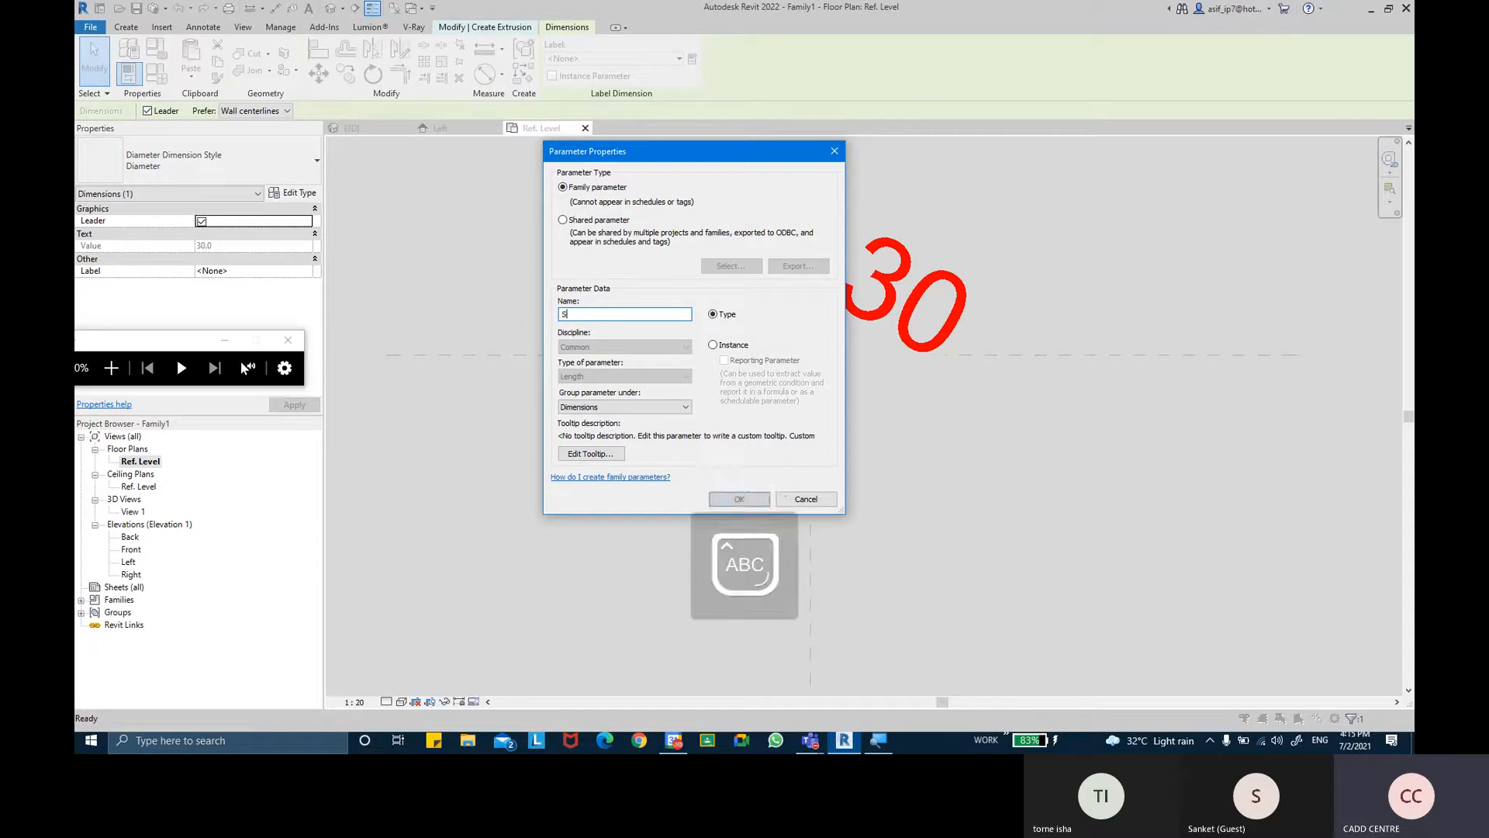
type("UPPORT DIA")
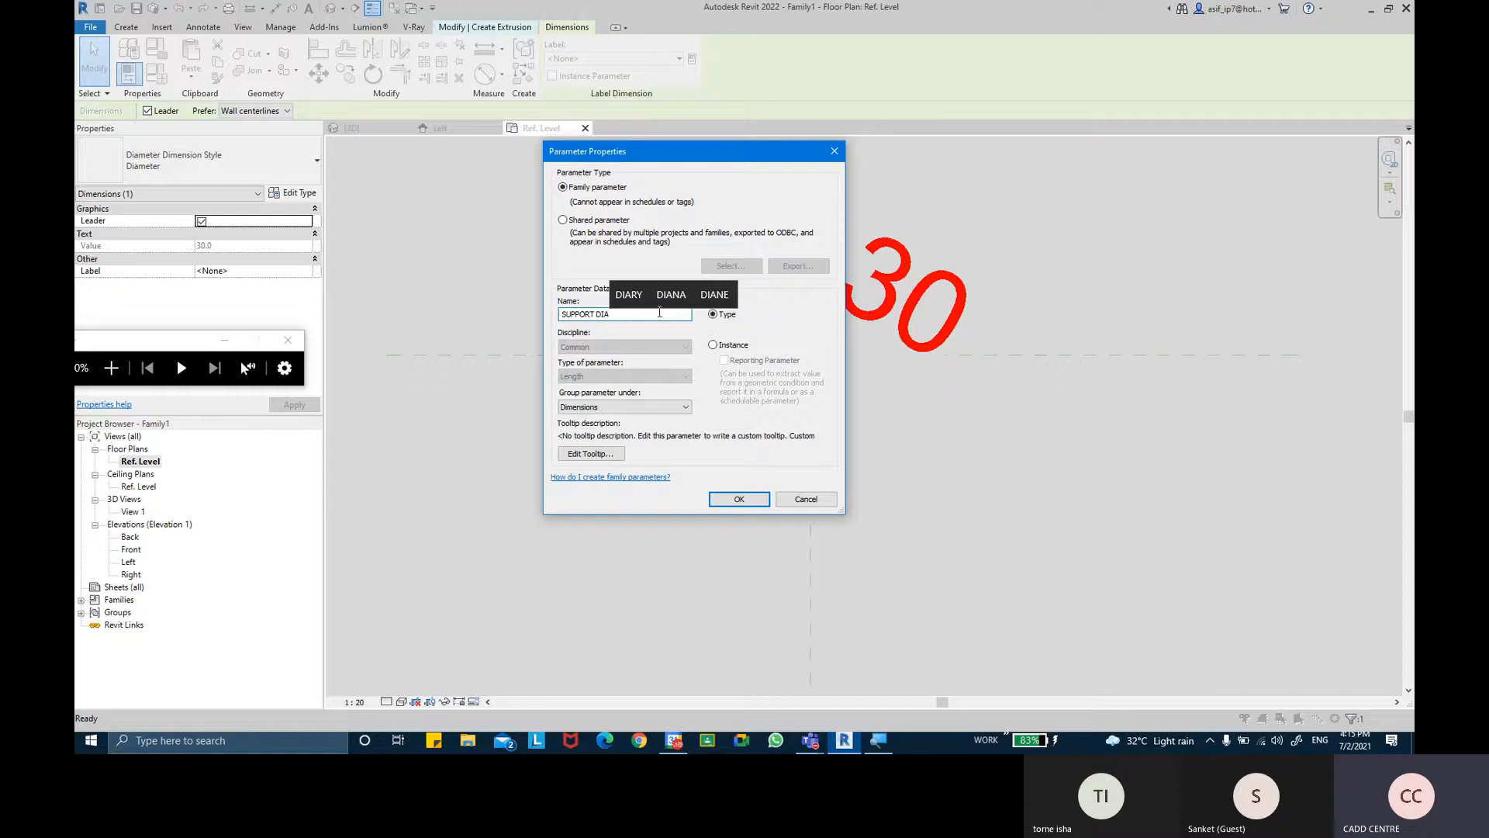
left_click(740, 499)
scroll(861, 335, "up", 3)
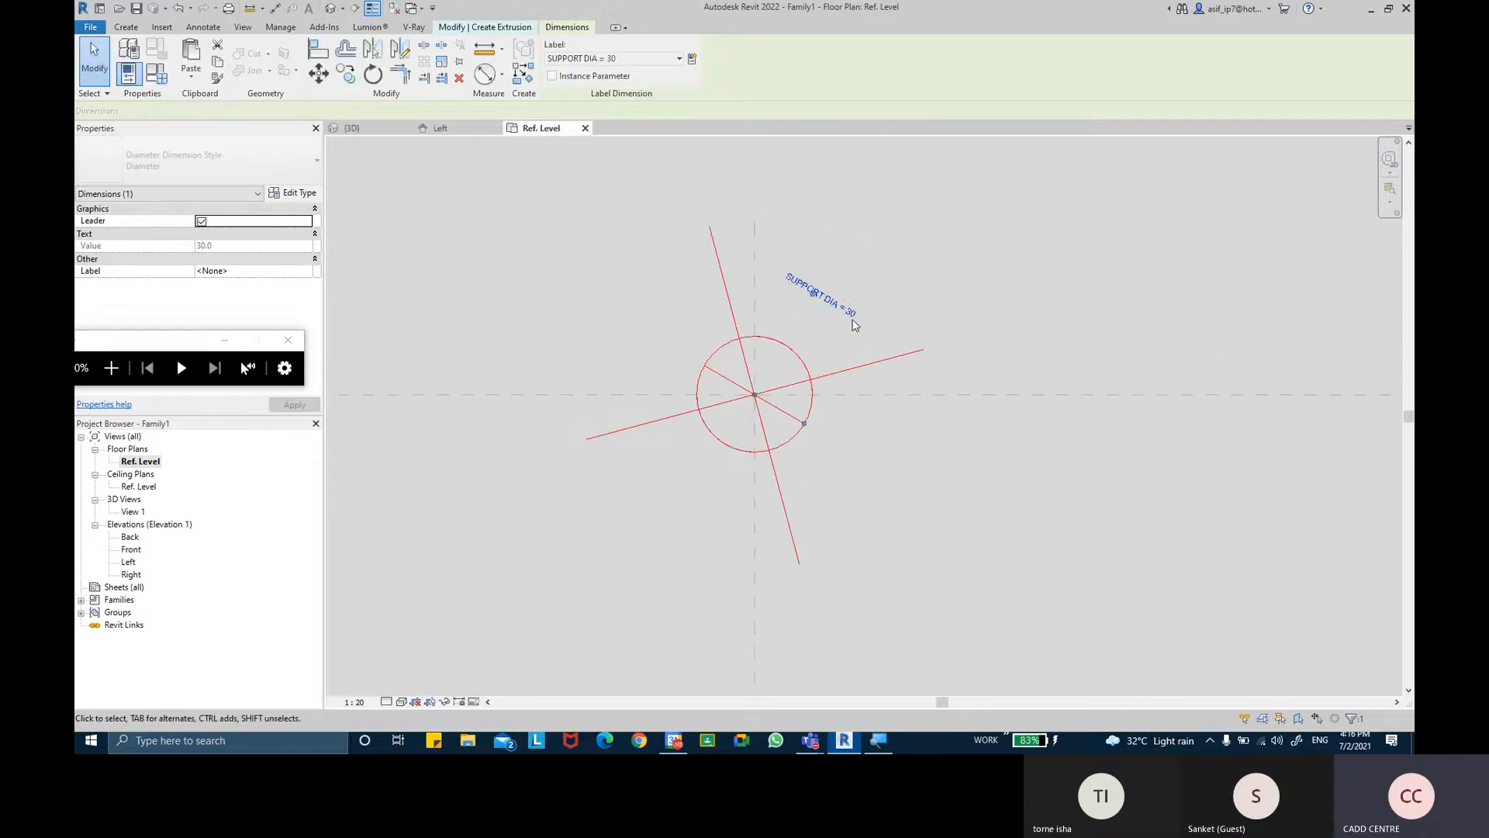
scroll(861, 336, "down", 5)
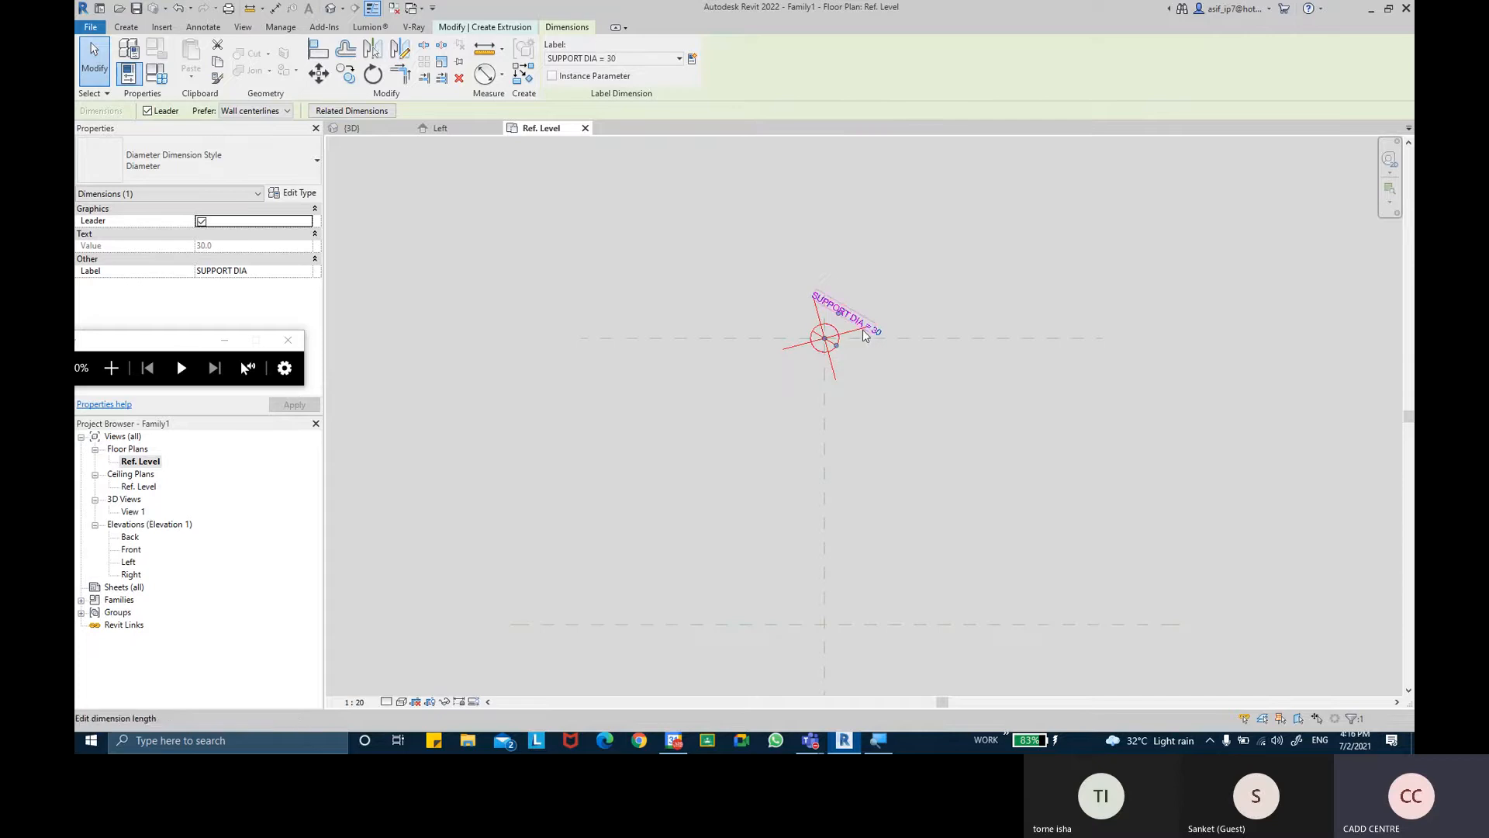
Deselect the dimension and finish the circular support extrusion with a depth of 250
left_click(882, 379)
key("Escape")
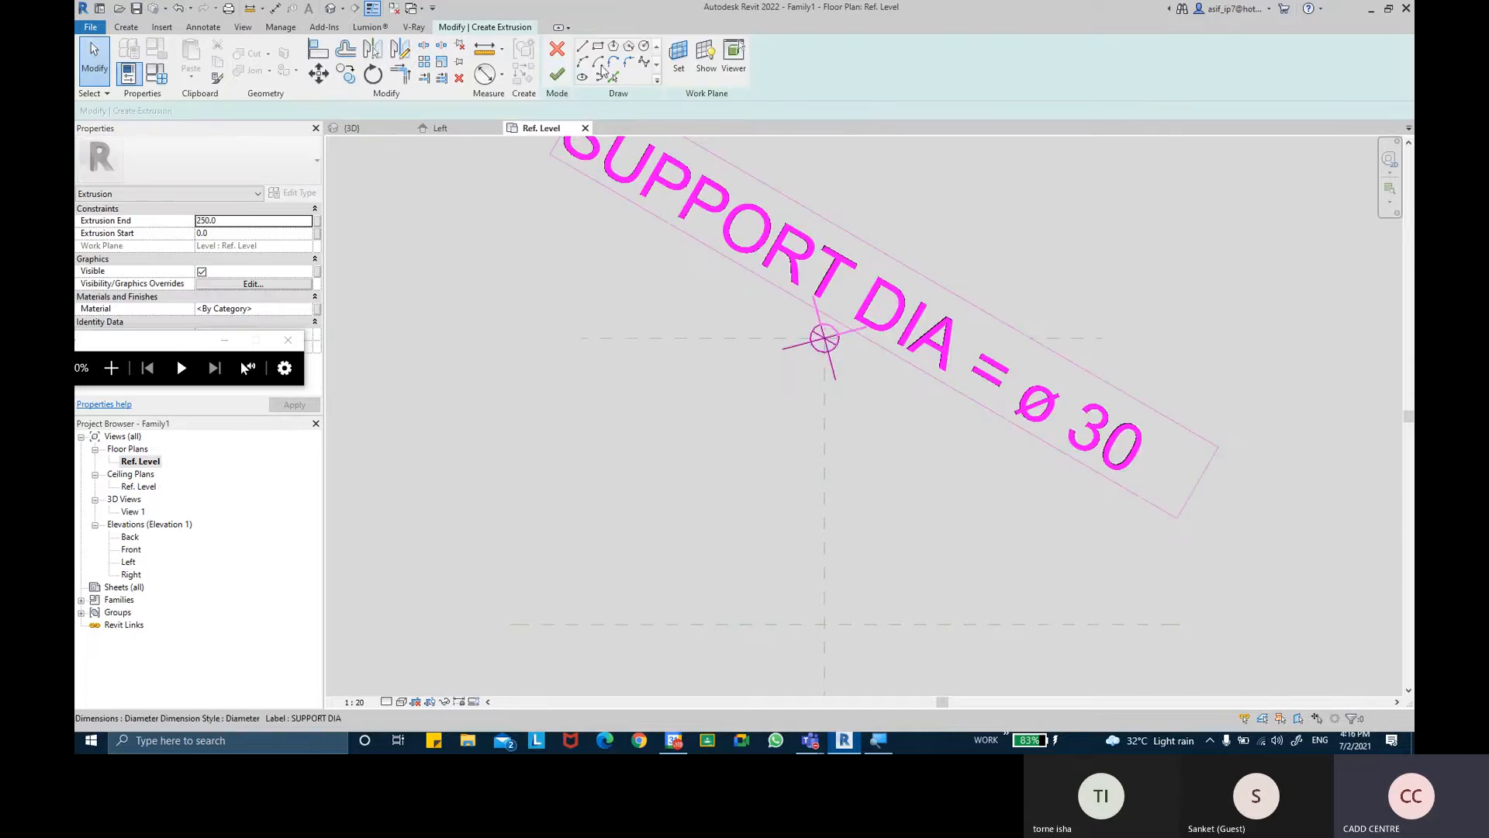
left_click(558, 75)
scroll(844, 476, "down", 1)
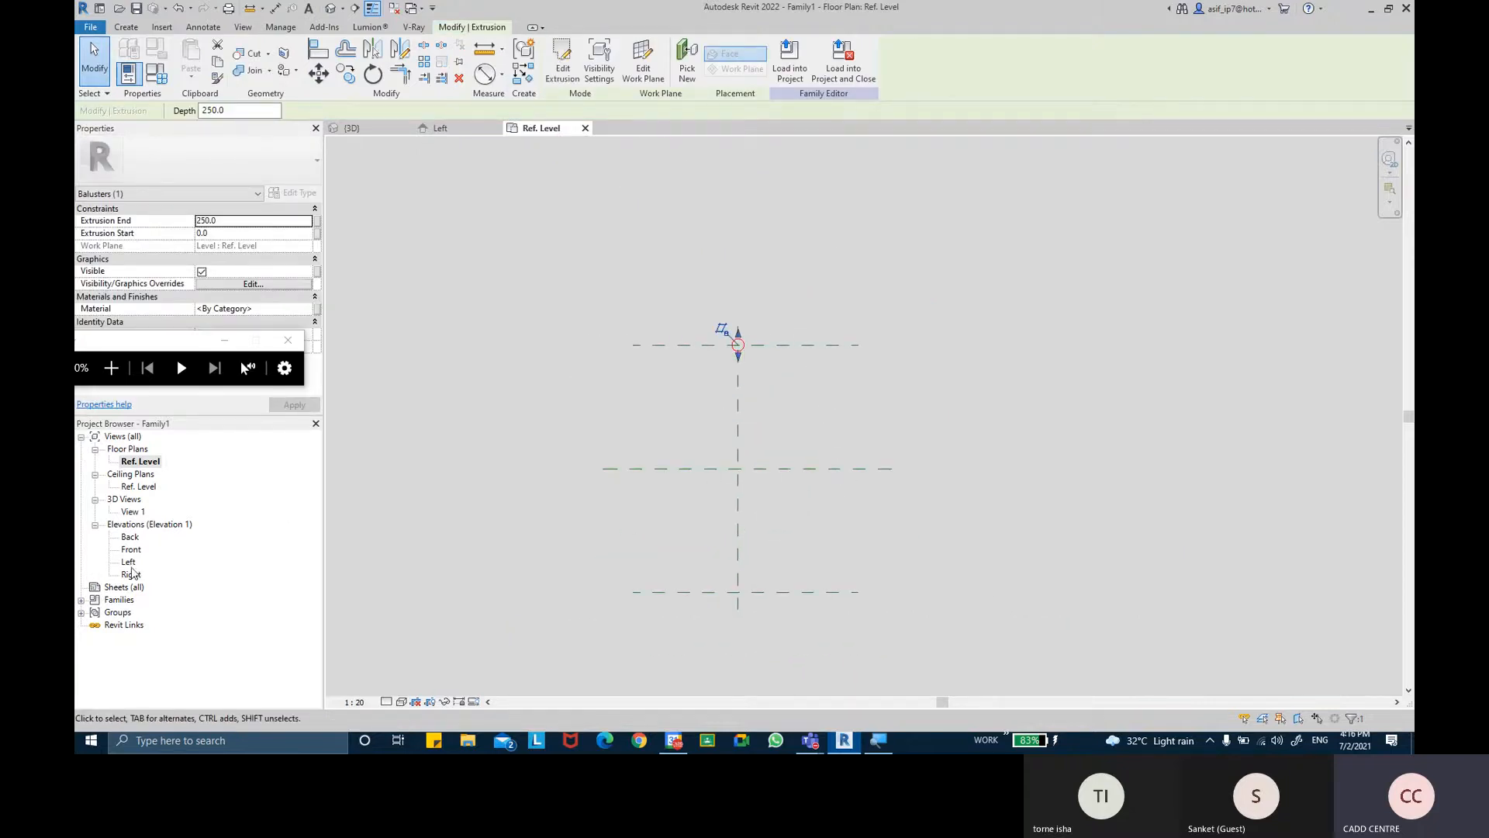
In the Left elevation, stretch the upper end of the support extrusion to the horizontal reference plane at the Baluster Height of 750
double_click(129, 562)
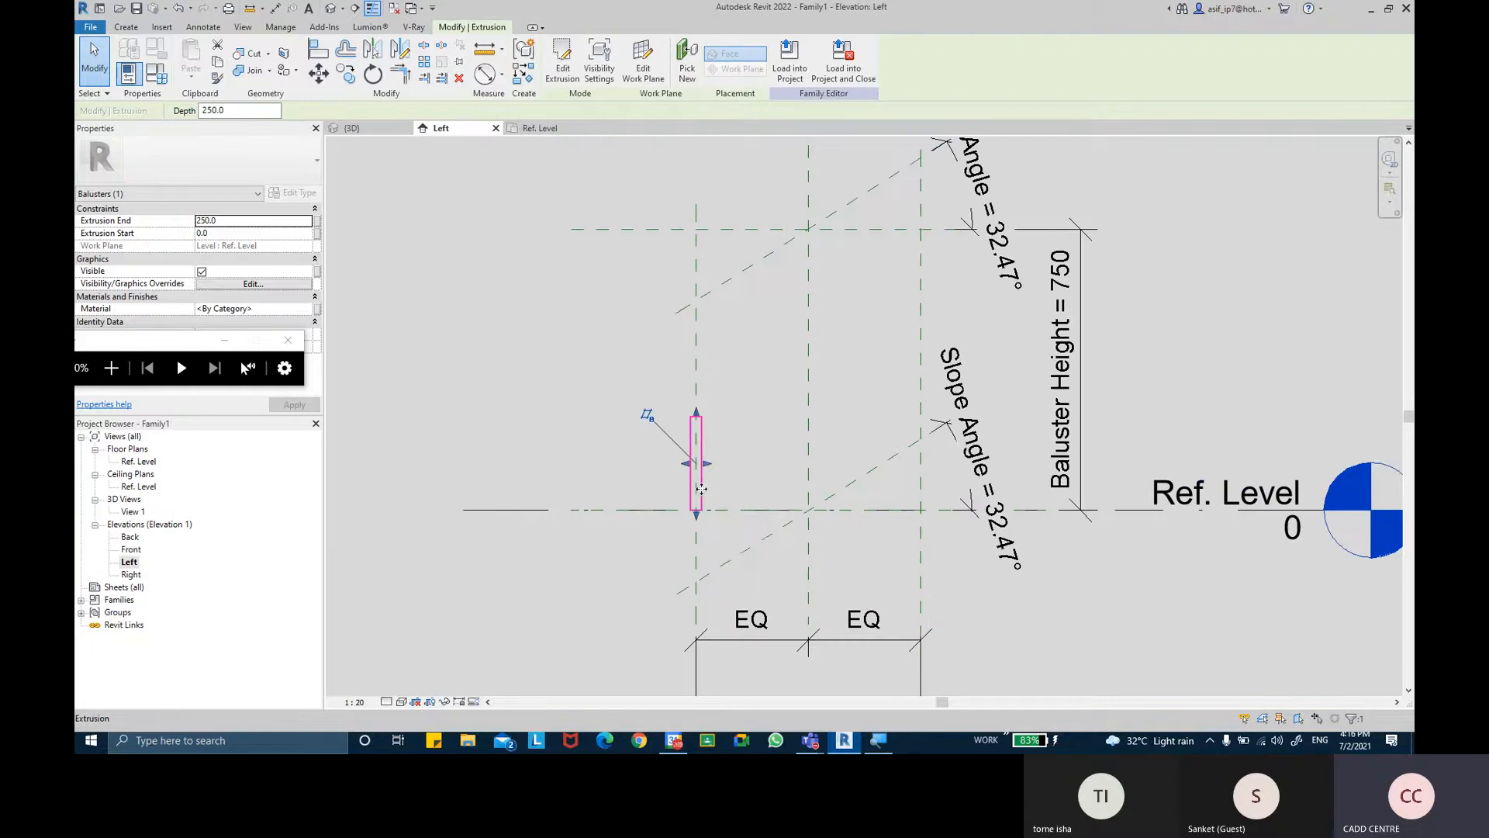
key("ctrl")
middle_click_drag(706, 414, 702, 455)
scroll(700, 453, "up", 1)
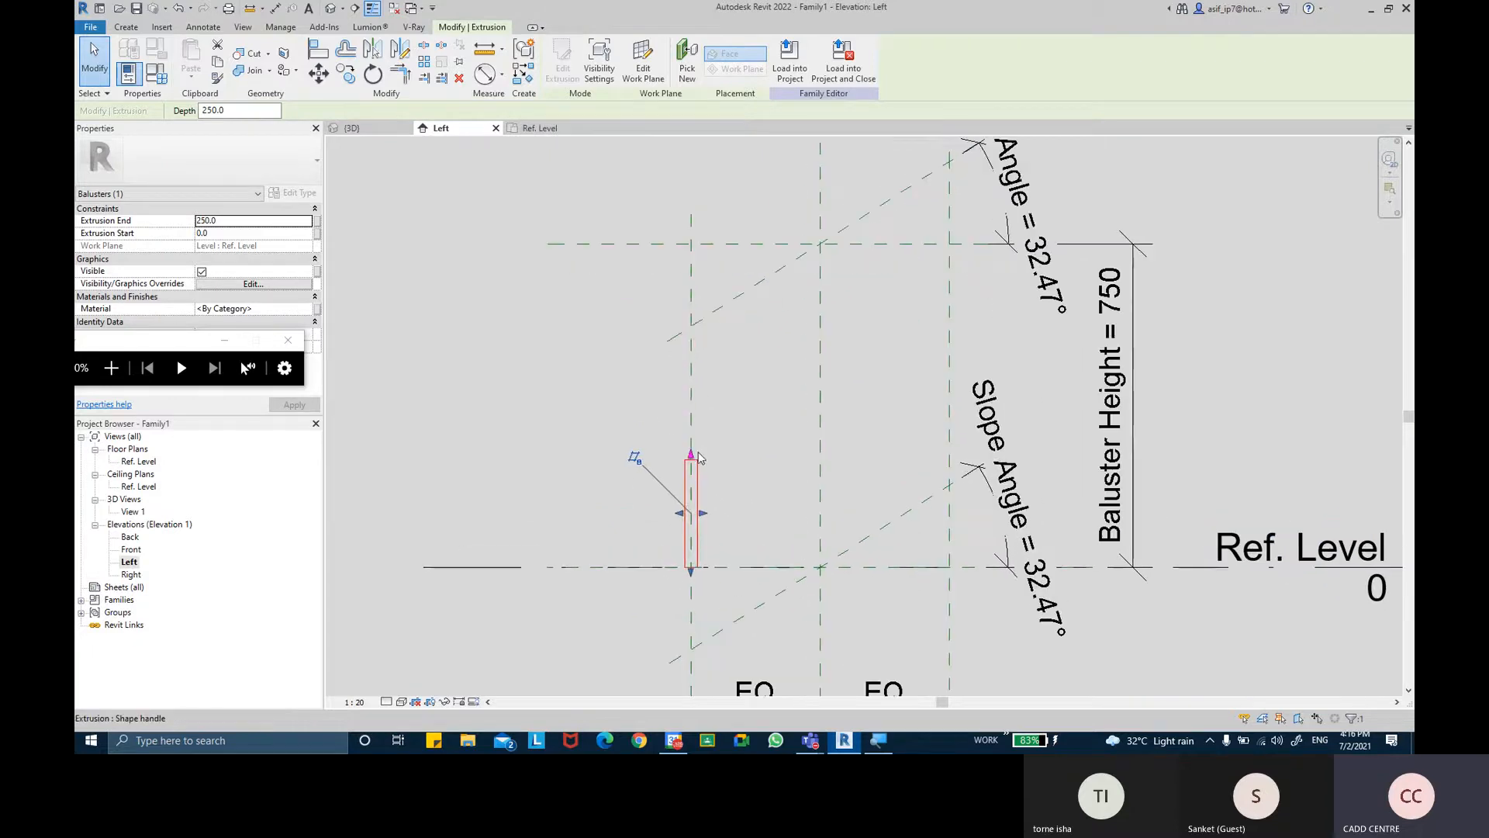
left_click_drag(692, 453, 691, 245)
middle_click_drag(835, 440, 840, 382)
middle_click_drag(793, 446, 745, 491)
mouse_move(757, 428)
middle_mouse_down()
mouse_move(755, 388)
mouse_move(758, 455)
middle_mouse_up()
scroll(751, 410, "down", 2)
scroll(753, 411, "up", 1)
Snap the lower end of the support extrusion to the Ref. Level and clear the selection
mouse_move(693, 541)
left_mouse_down()
mouse_move(691, 612)
mouse_move(695, 564)
left_mouse_up()
mouse_move(762, 463)
middle_mouse_down()
mouse_move(755, 492)
mouse_move(752, 470)
middle_mouse_up()
left_click(698, 423)
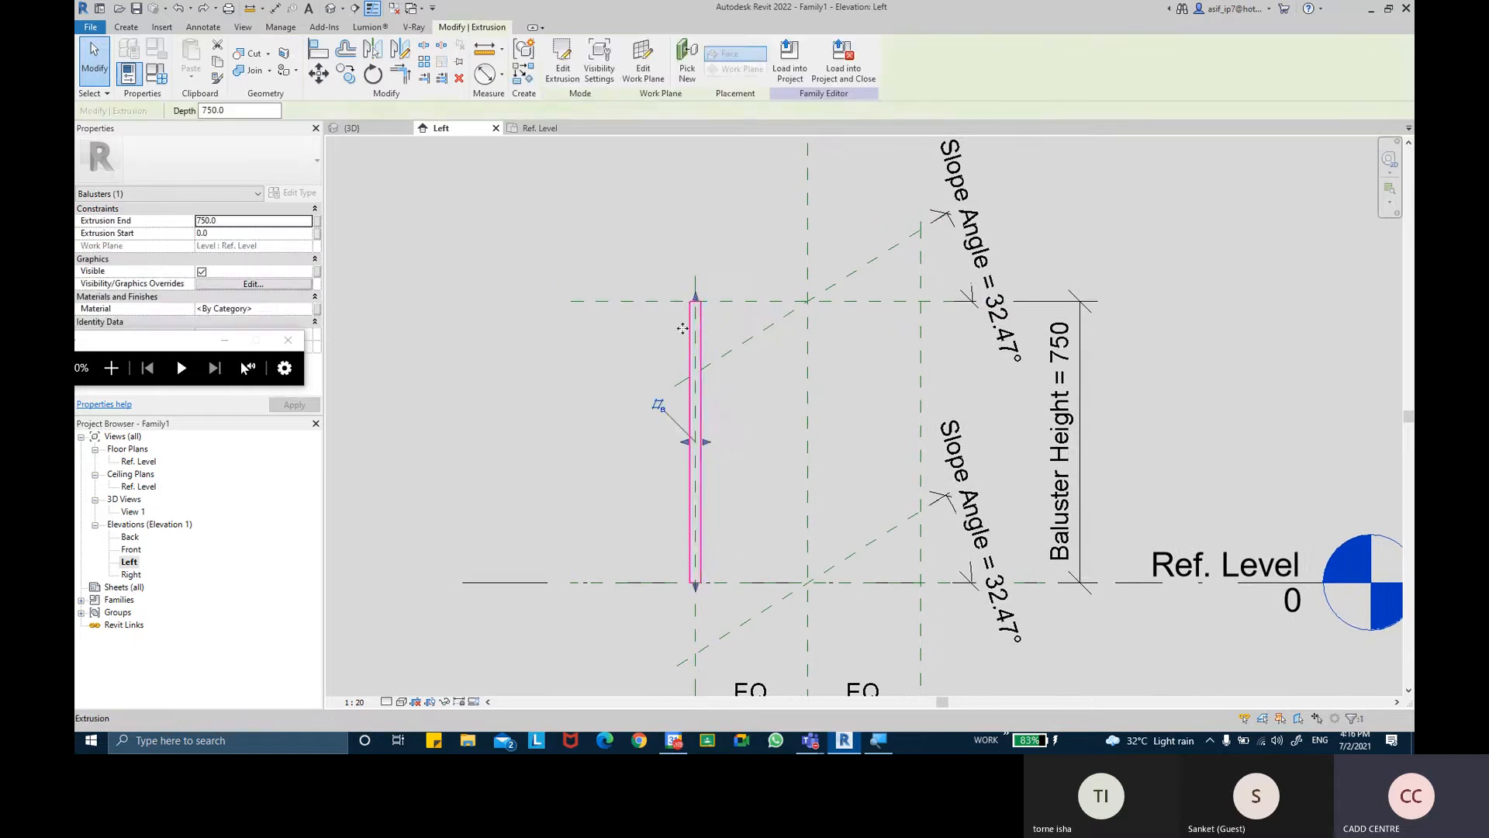
scroll(768, 438, "up", 2)
left_click(756, 438)
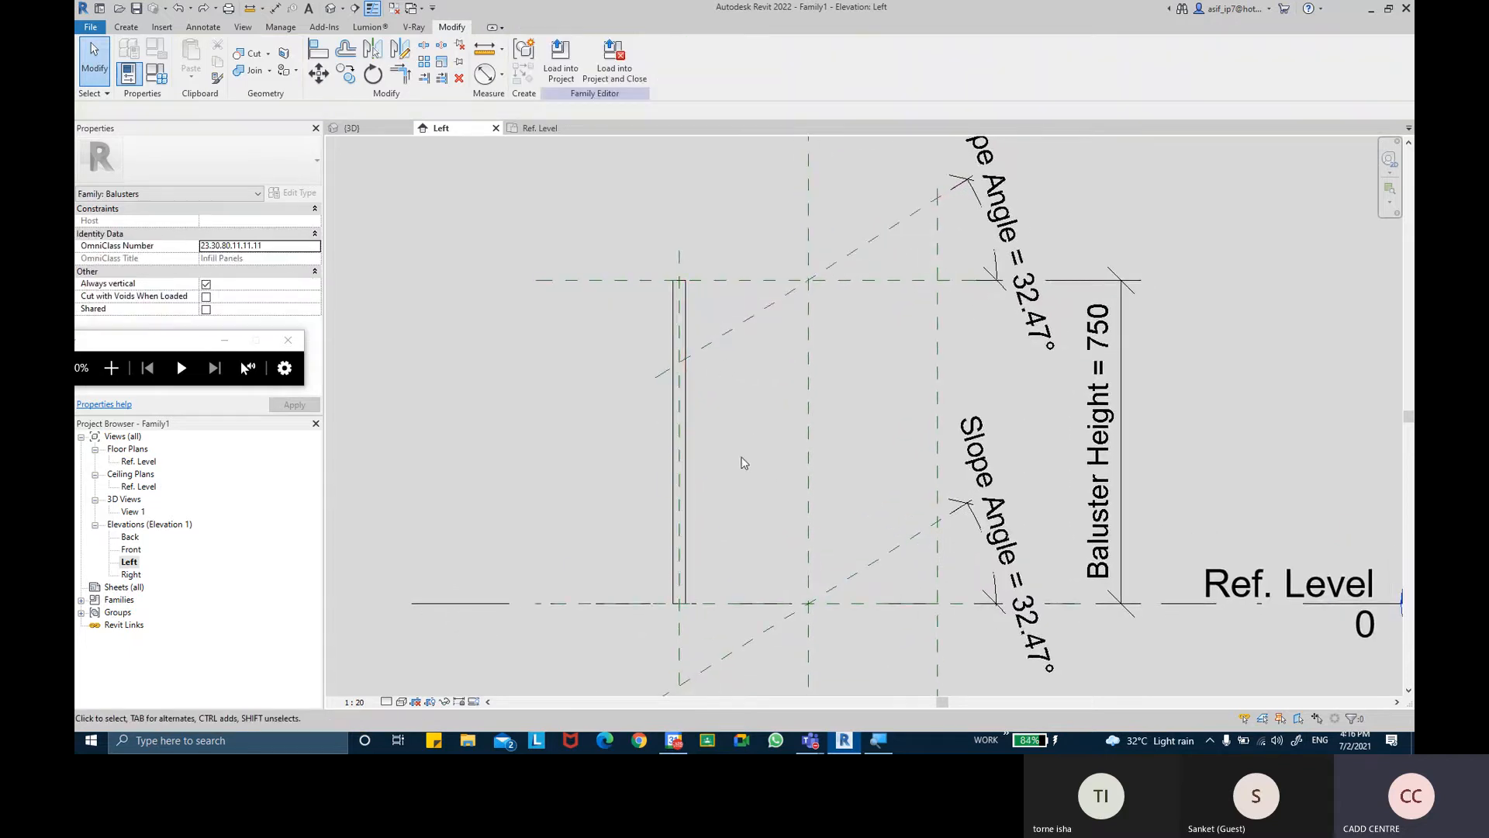
mouse_move(724, 433)
middle_mouse_down()
mouse_move(691, 407)
mouse_move(689, 326)
mouse_move(720, 443)
mouse_move(707, 416)
middle_mouse_up()
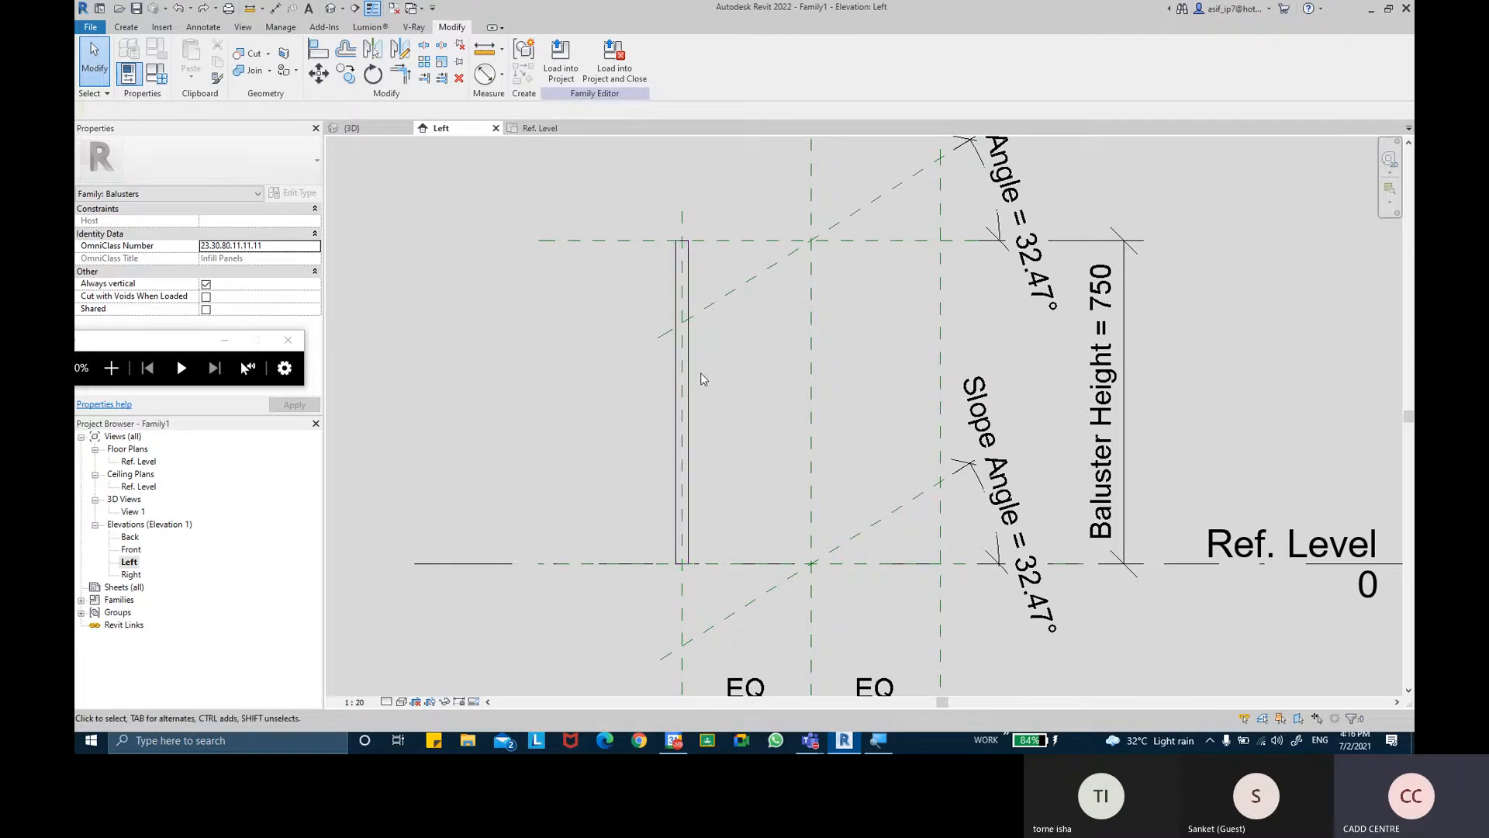
middle_click_drag(706, 379, 691, 382)
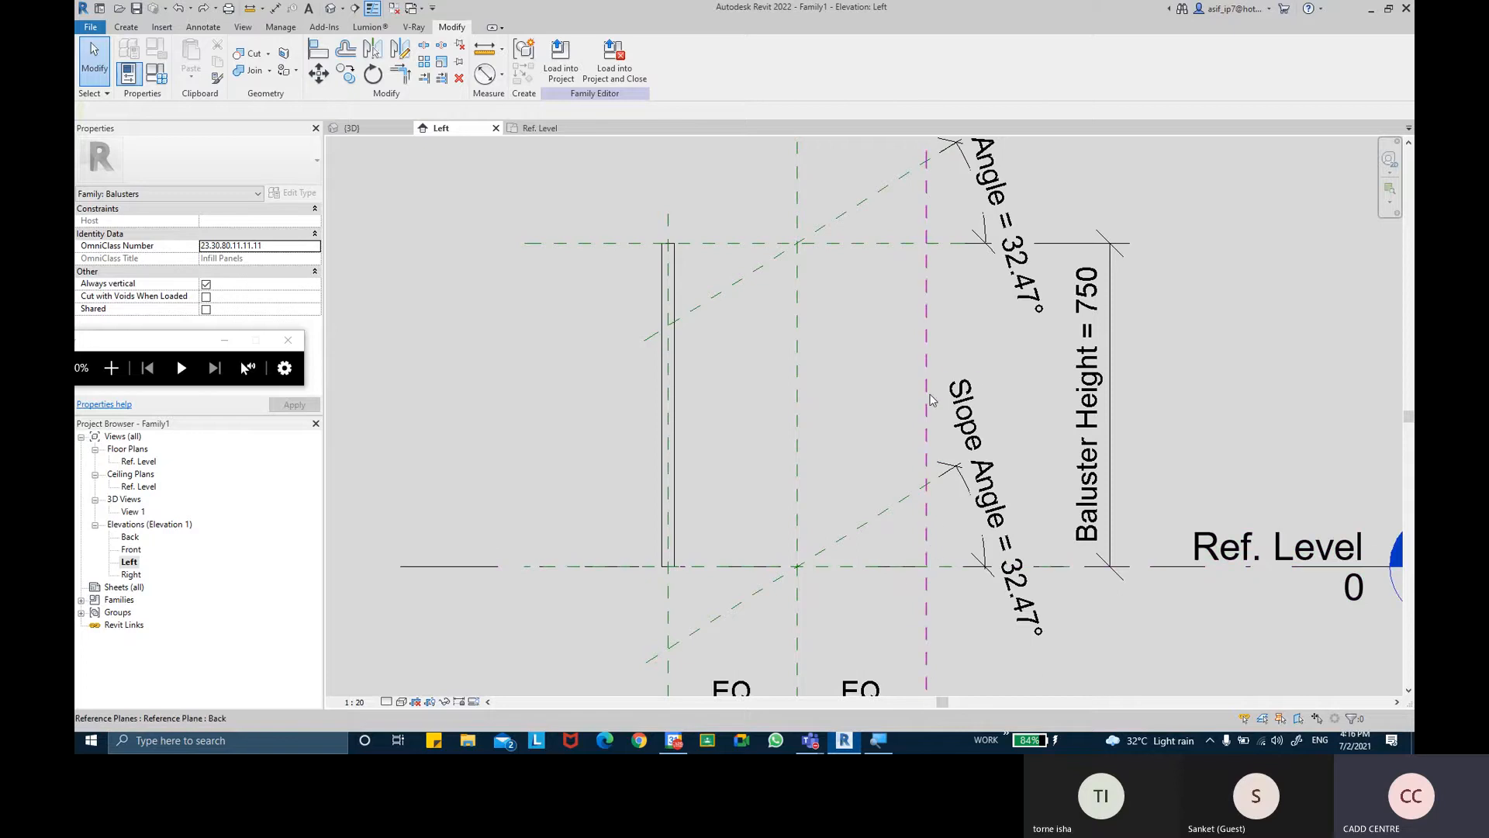
In the Ref. Level plan, start a new extrusion and sketch a circle of radius 15 where the Back reference plane meets the vertical centre plane
double_click(138, 462)
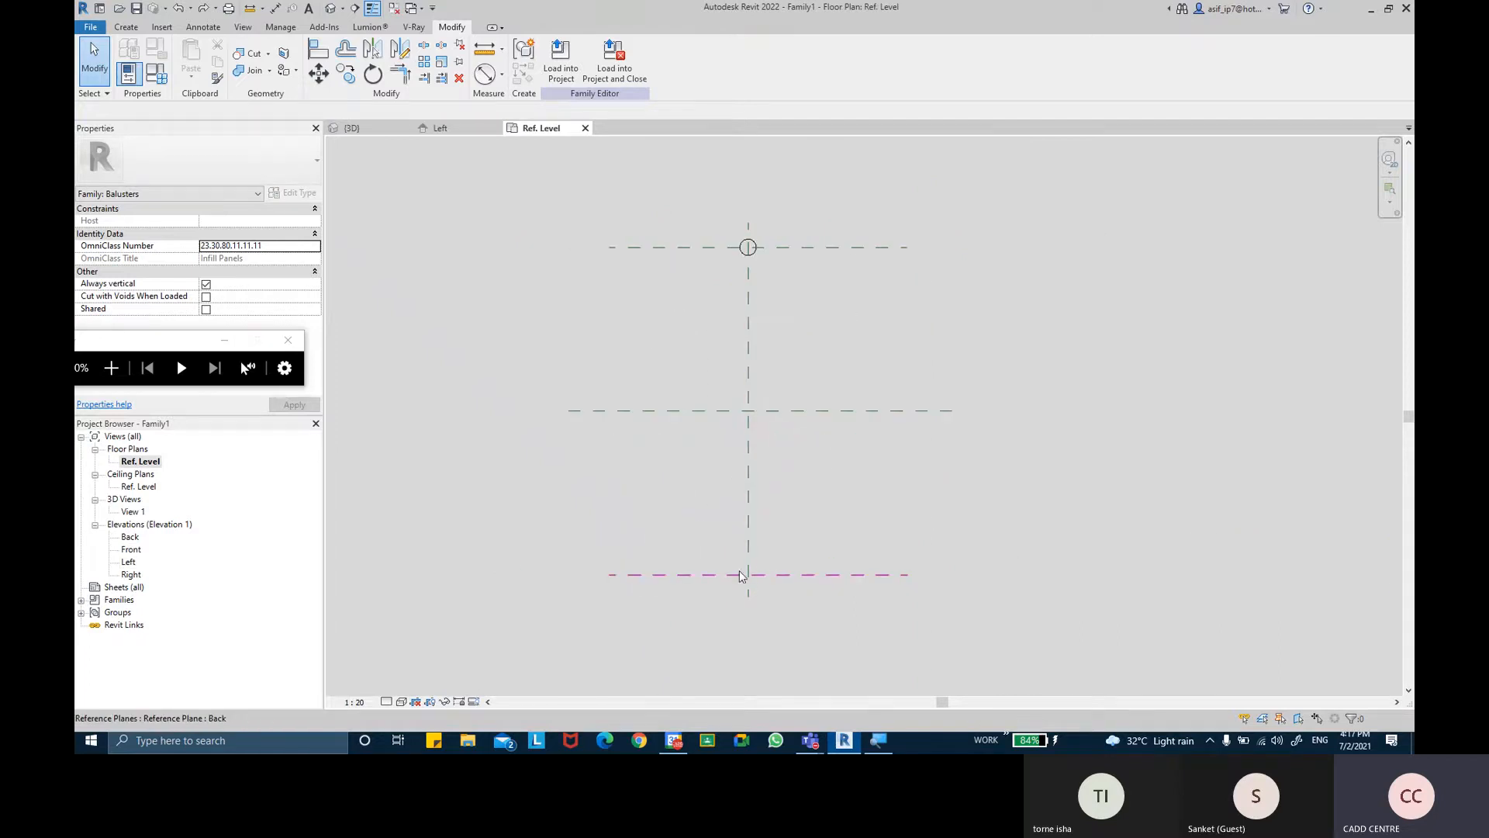
left_click(126, 26)
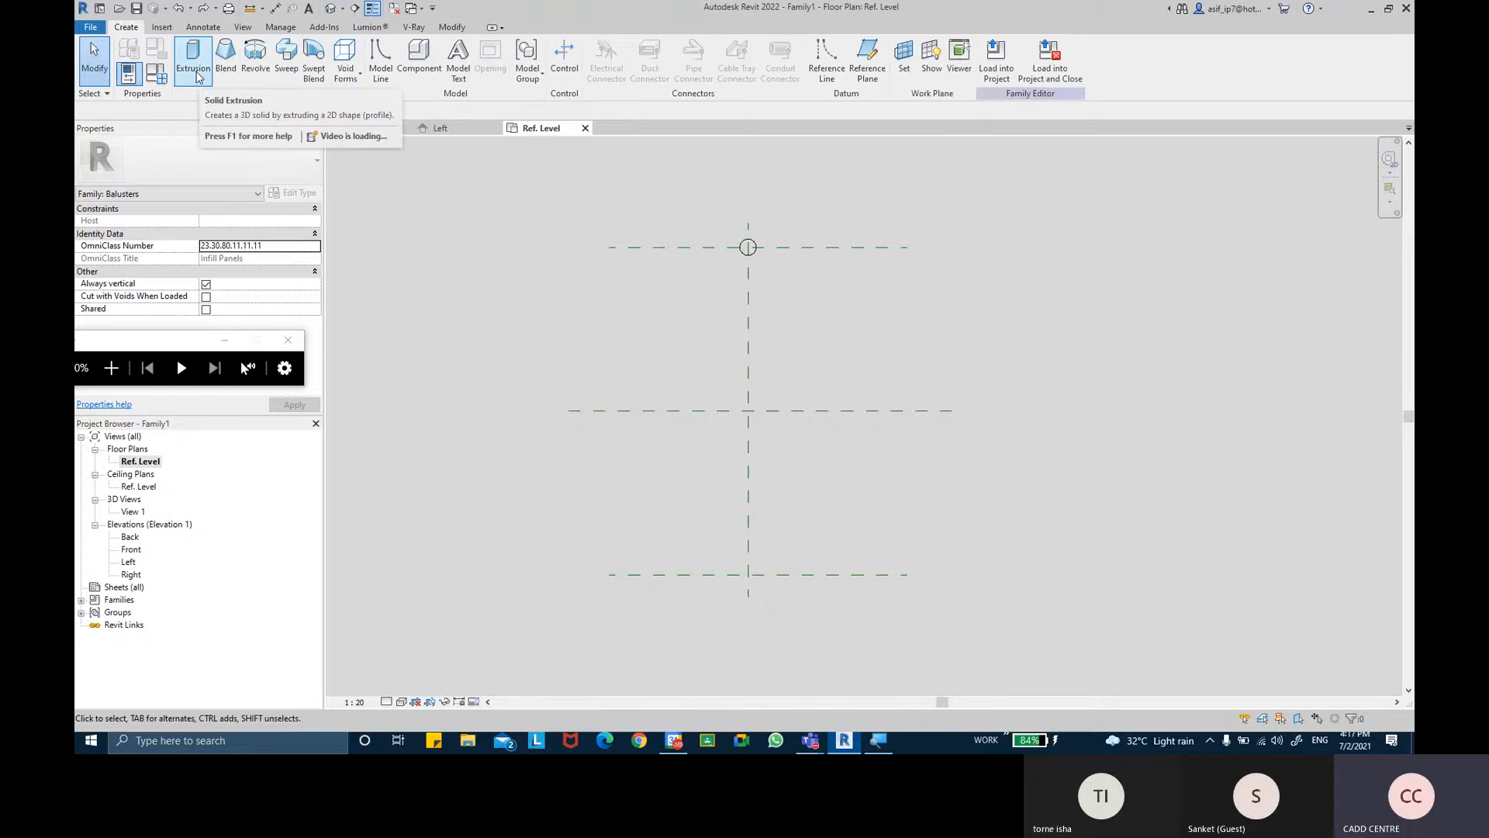
left_click(194, 70)
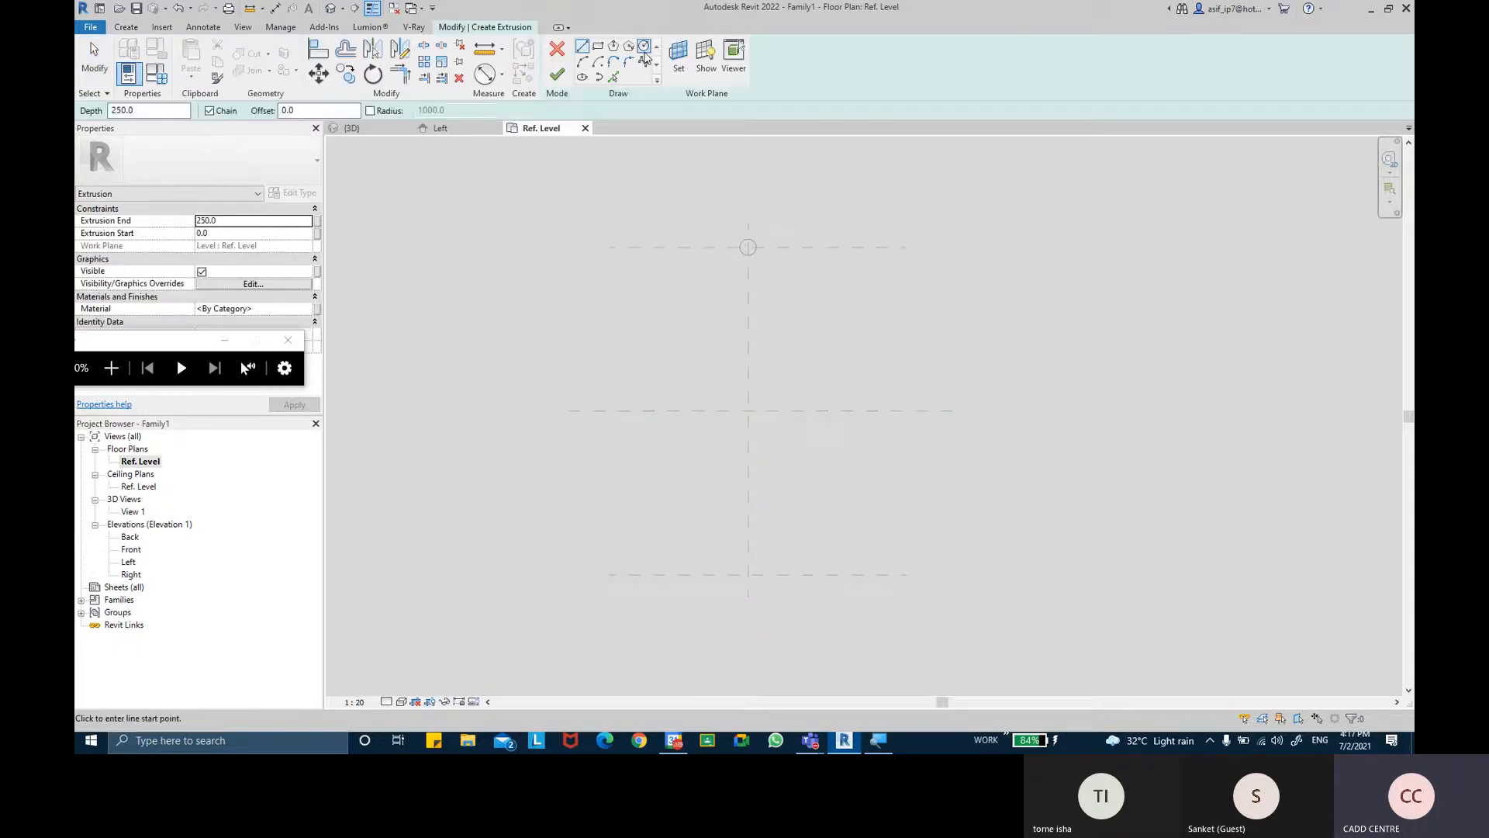
scroll(765, 497, "up", 2)
left_click(742, 611)
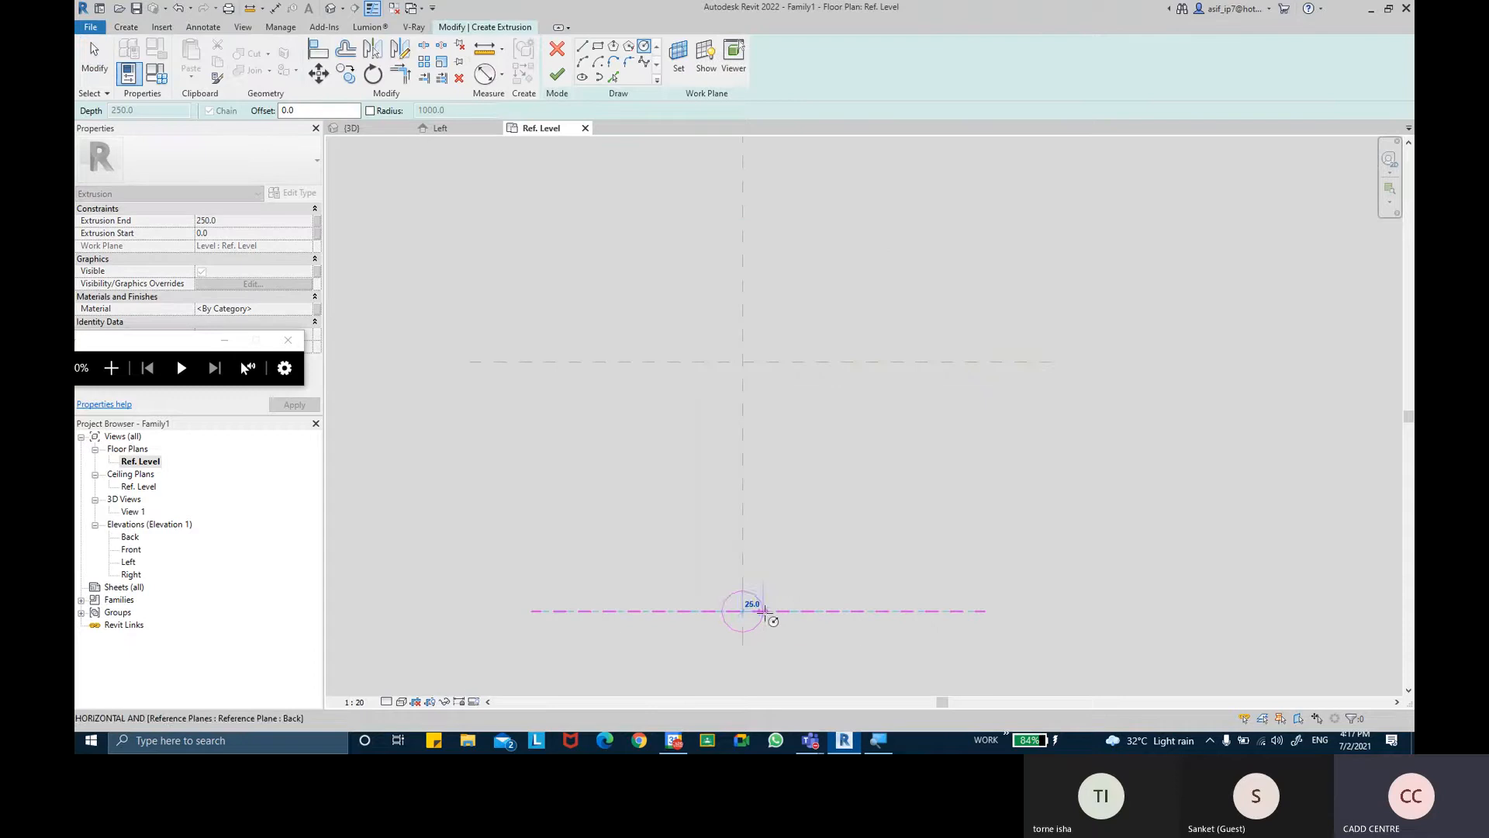
type("15")
key("Return")
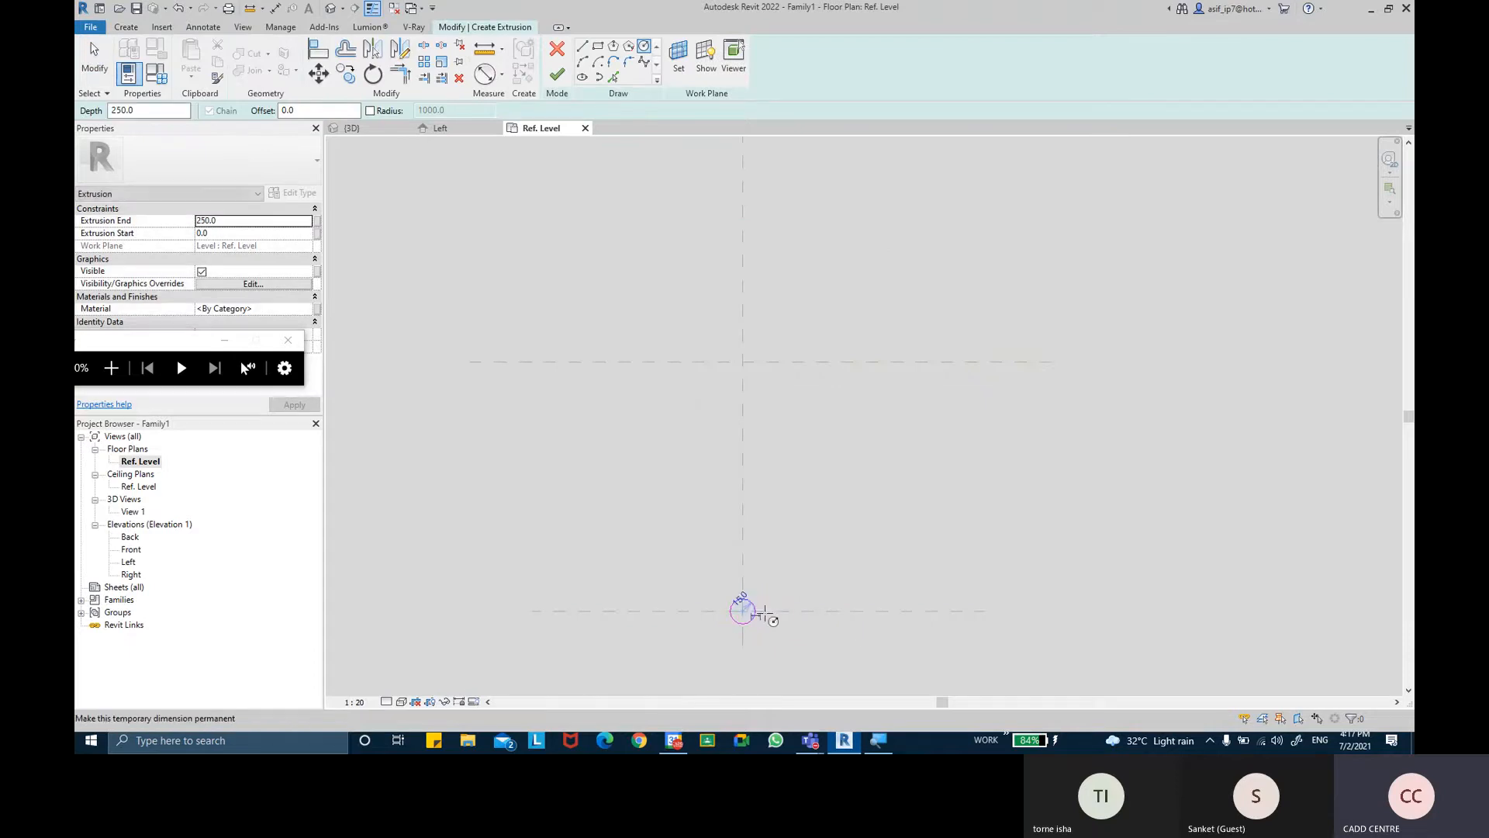
scroll(765, 615, "up", 2)
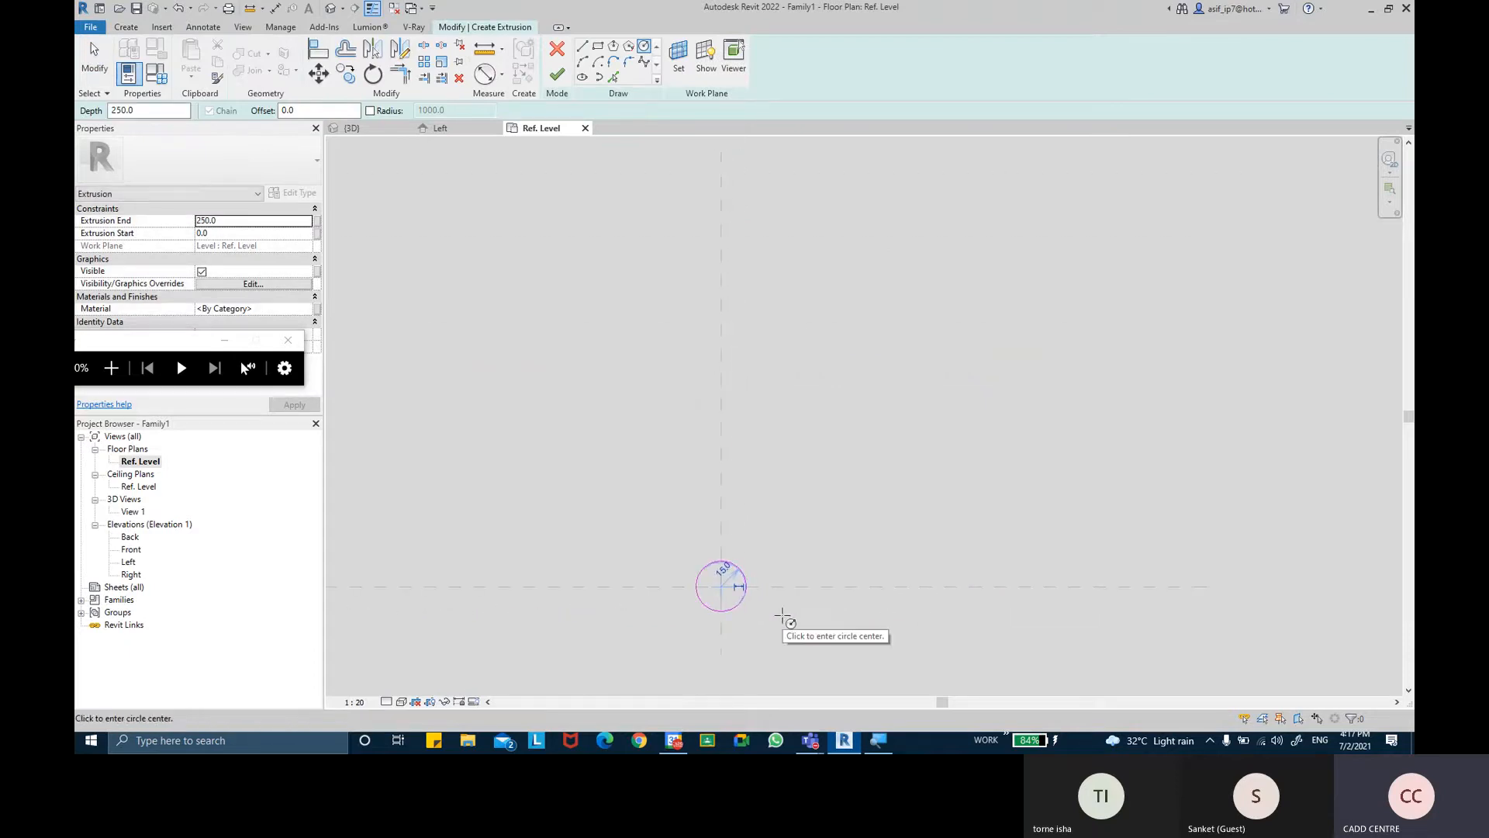
key("Escape")
key("Escape")
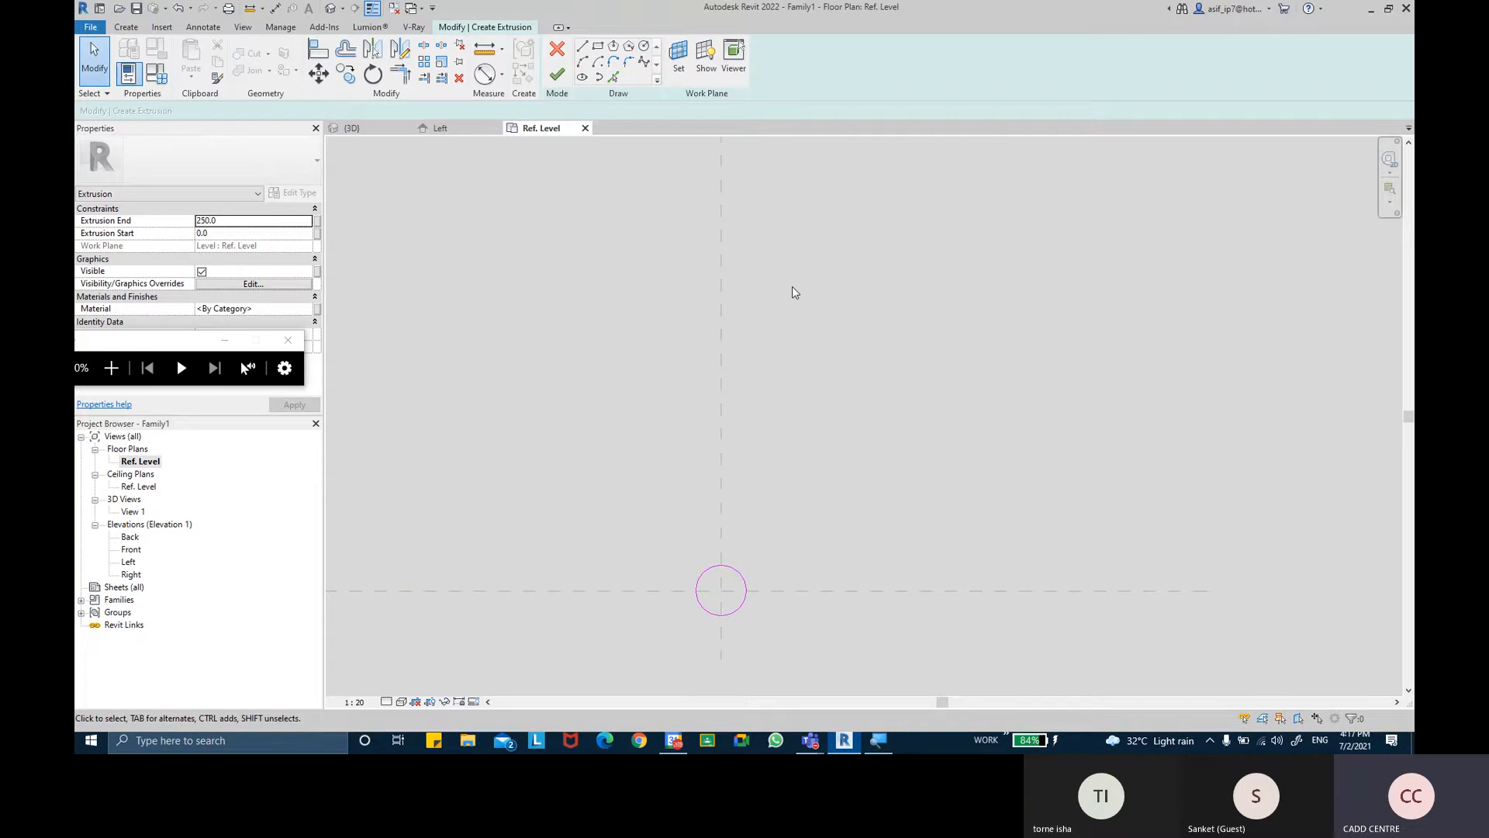
Add a diameter dimension to the new support circle
middle_click_drag(802, 340, 834, 336)
scroll(770, 581, "up", 1)
left_click(484, 74)
left_click(781, 581)
left_click(876, 493)
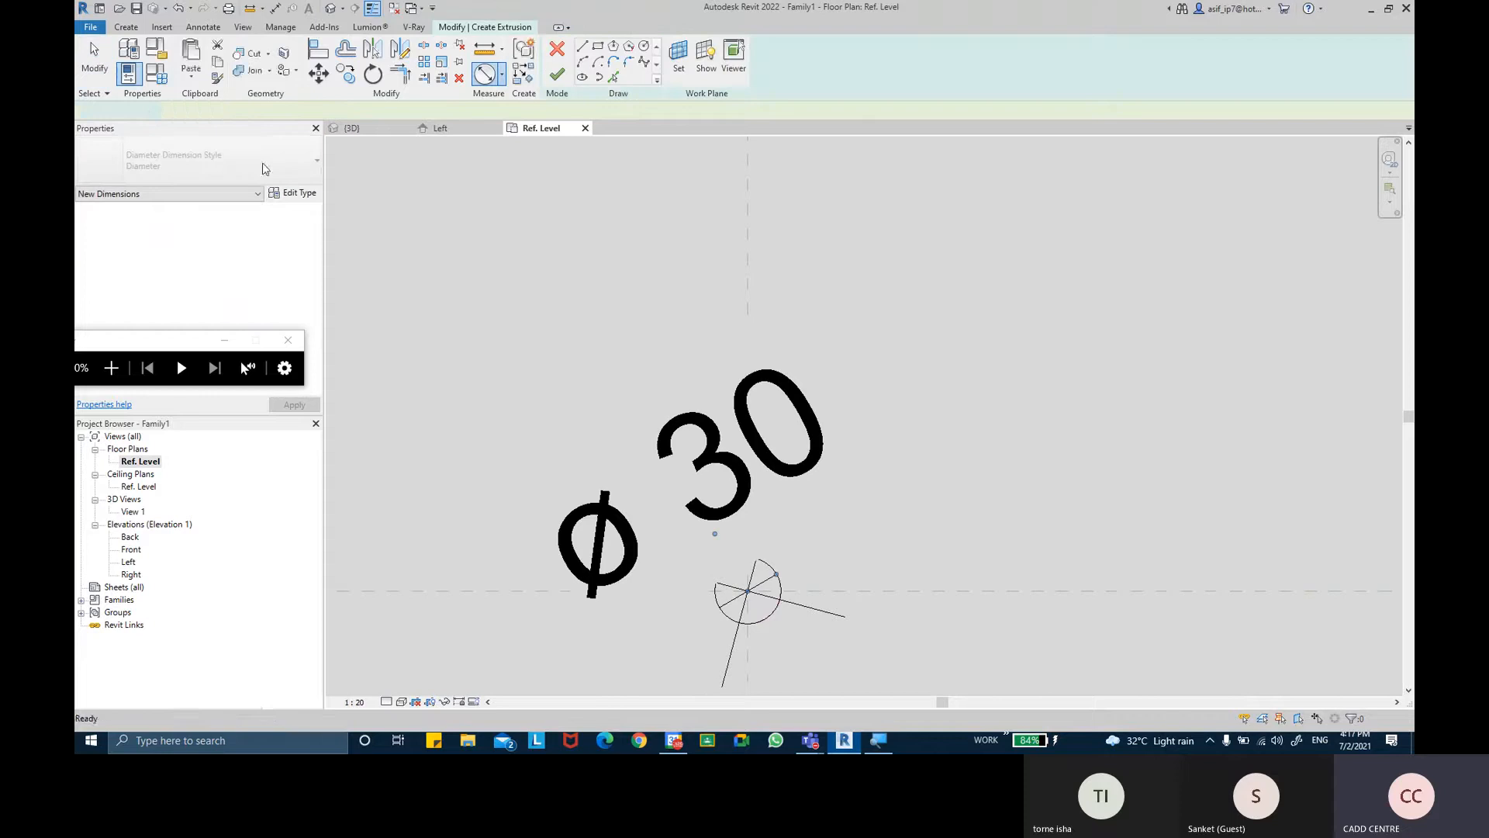
Label the diameter dimension with the existing SUPPORT DIA parameter and finish the second support extrusion
left_click(94, 54)
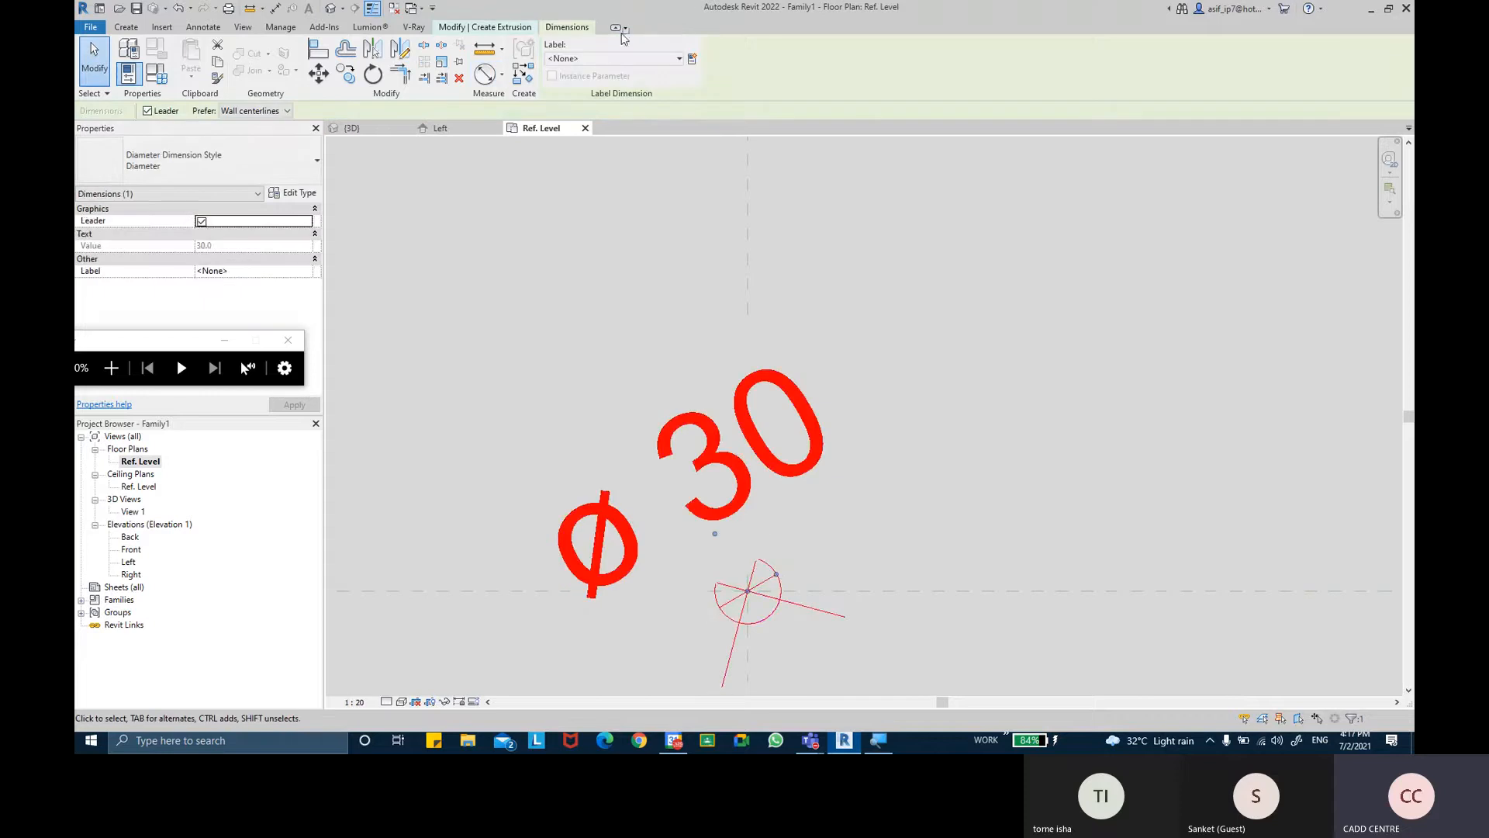
left_click(630, 59)
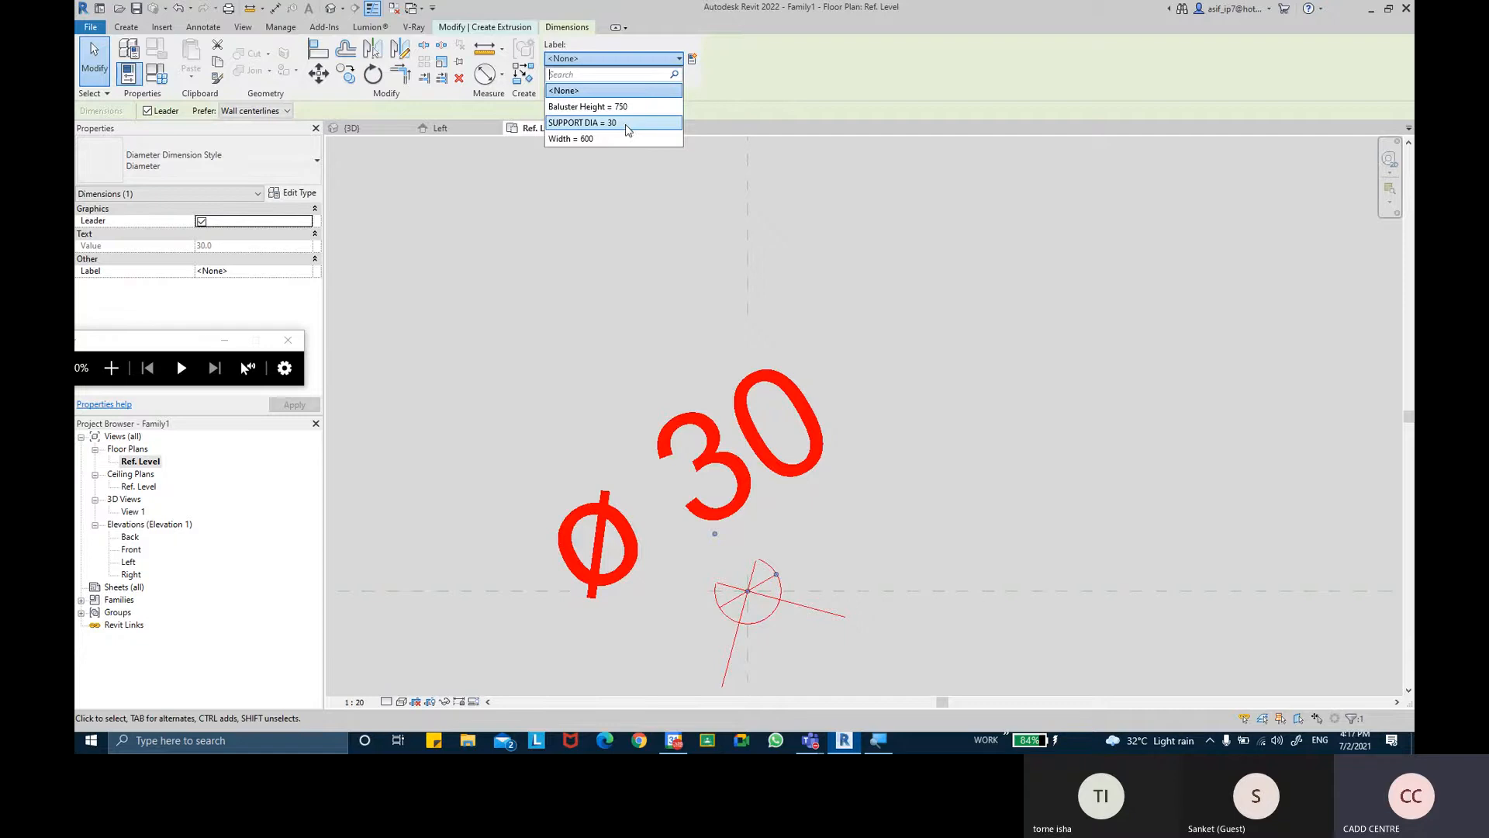
left_click(625, 123)
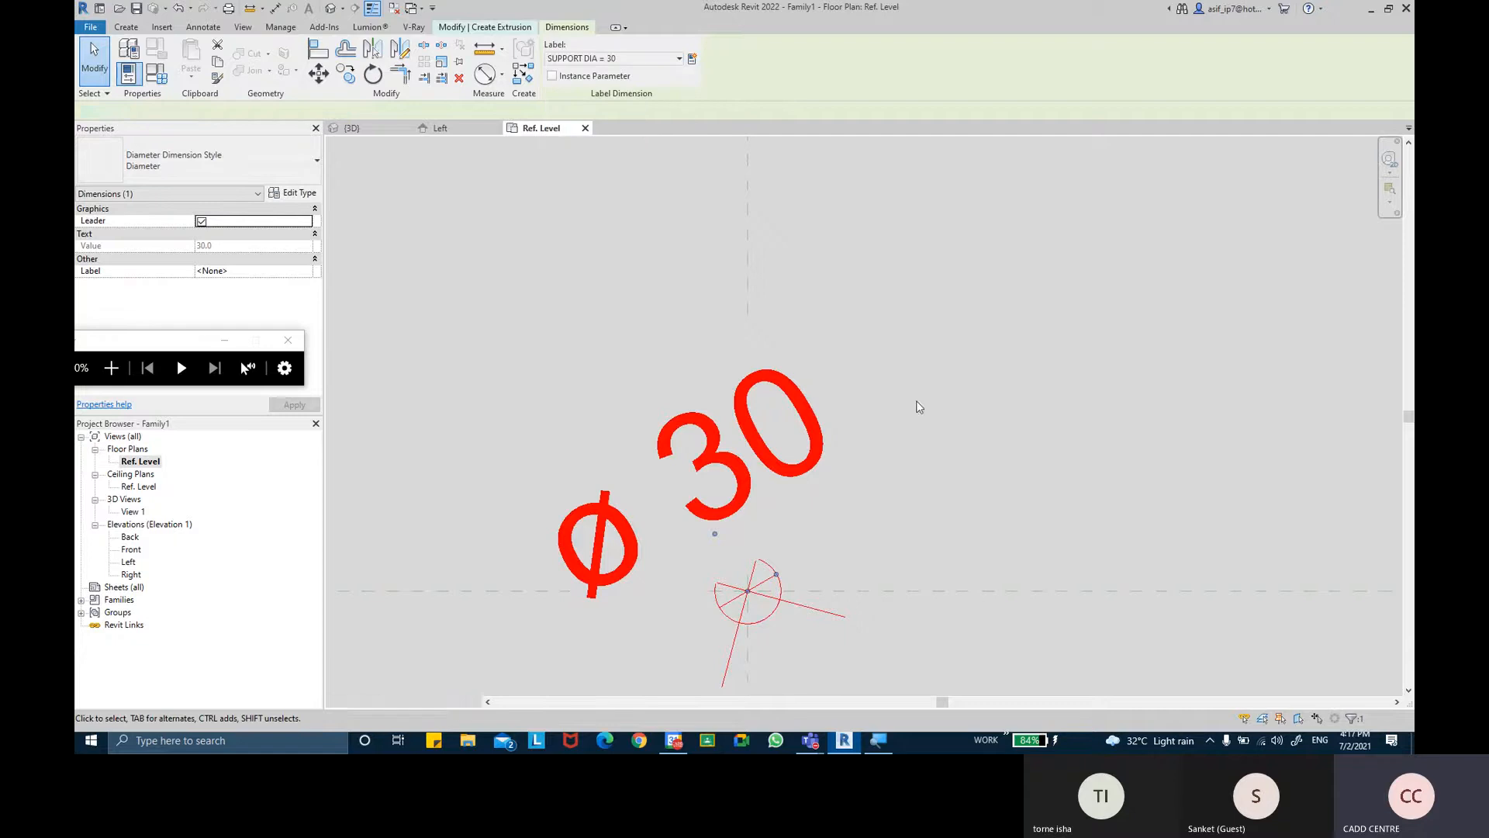
left_click(872, 427)
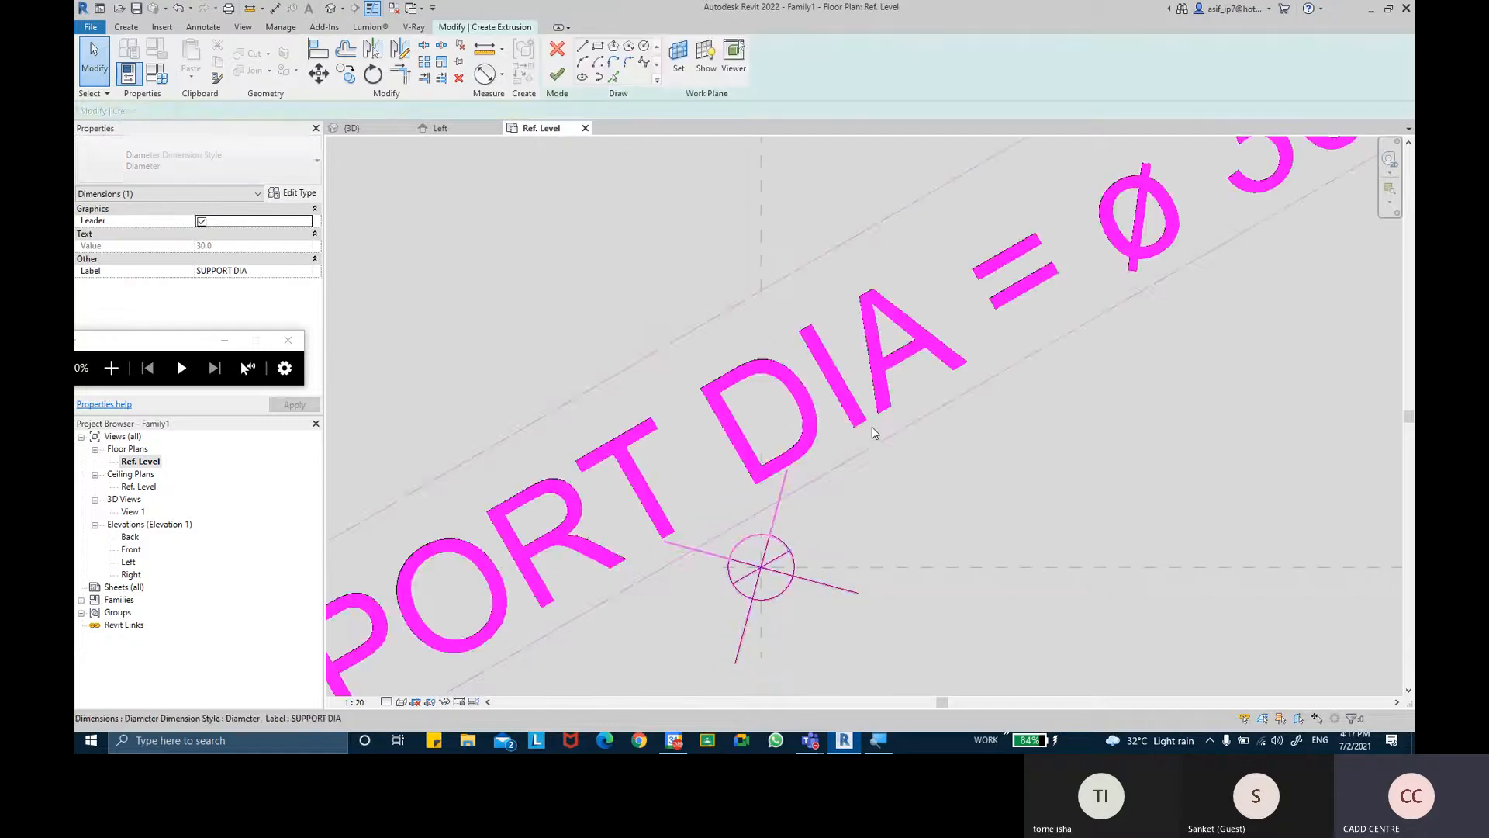
left_click(558, 75)
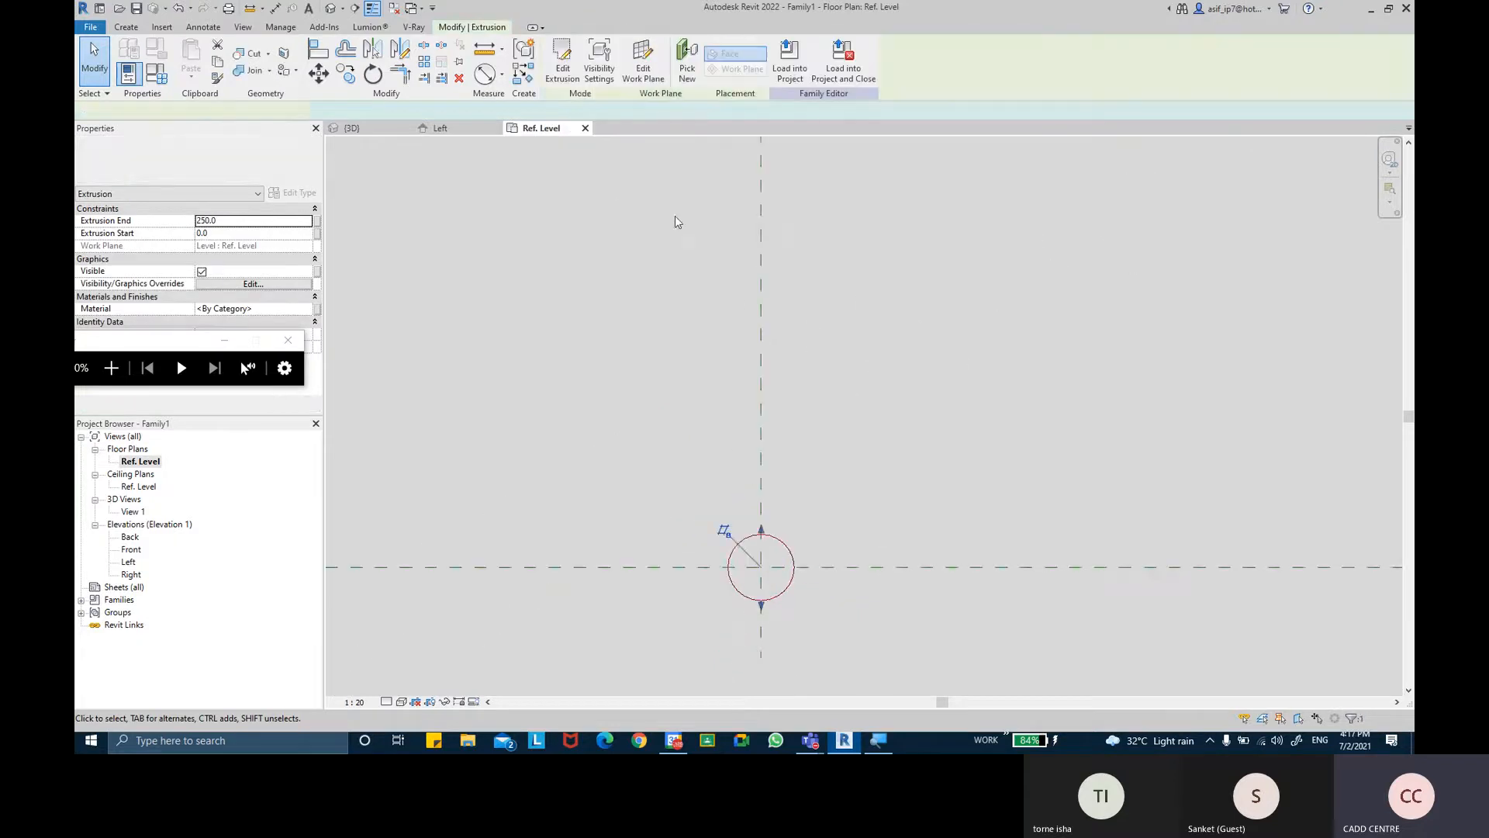
In the Left elevation, stretch the upper end of the second support to the Baluster Height reference plane and lock it there
double_click(128, 562)
middle_click_drag(932, 459, 894, 465)
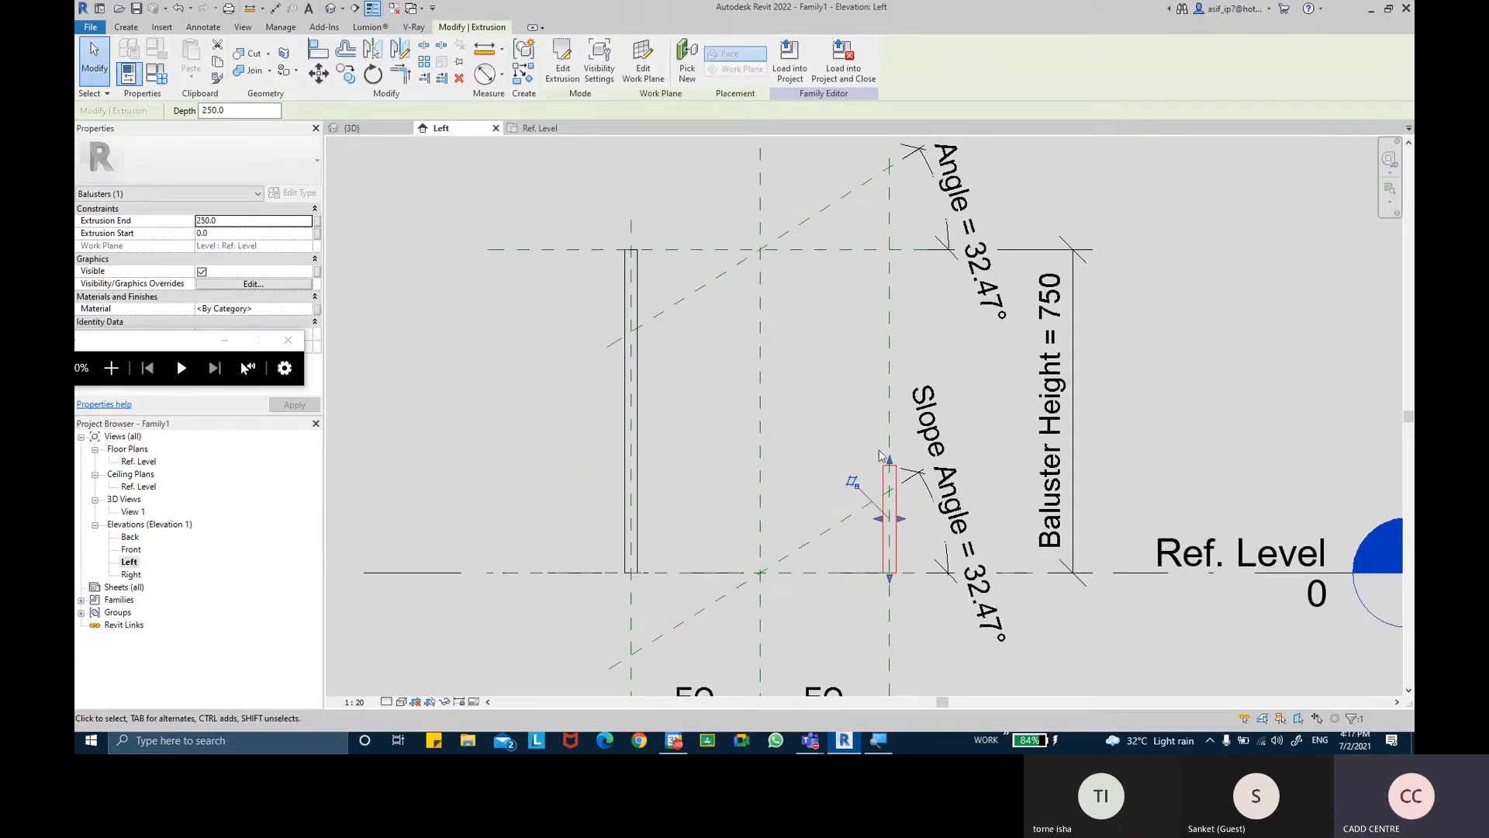
left_click_drag(895, 466, 894, 371)
left_click_drag(898, 255, 899, 250)
left_click(779, 228)
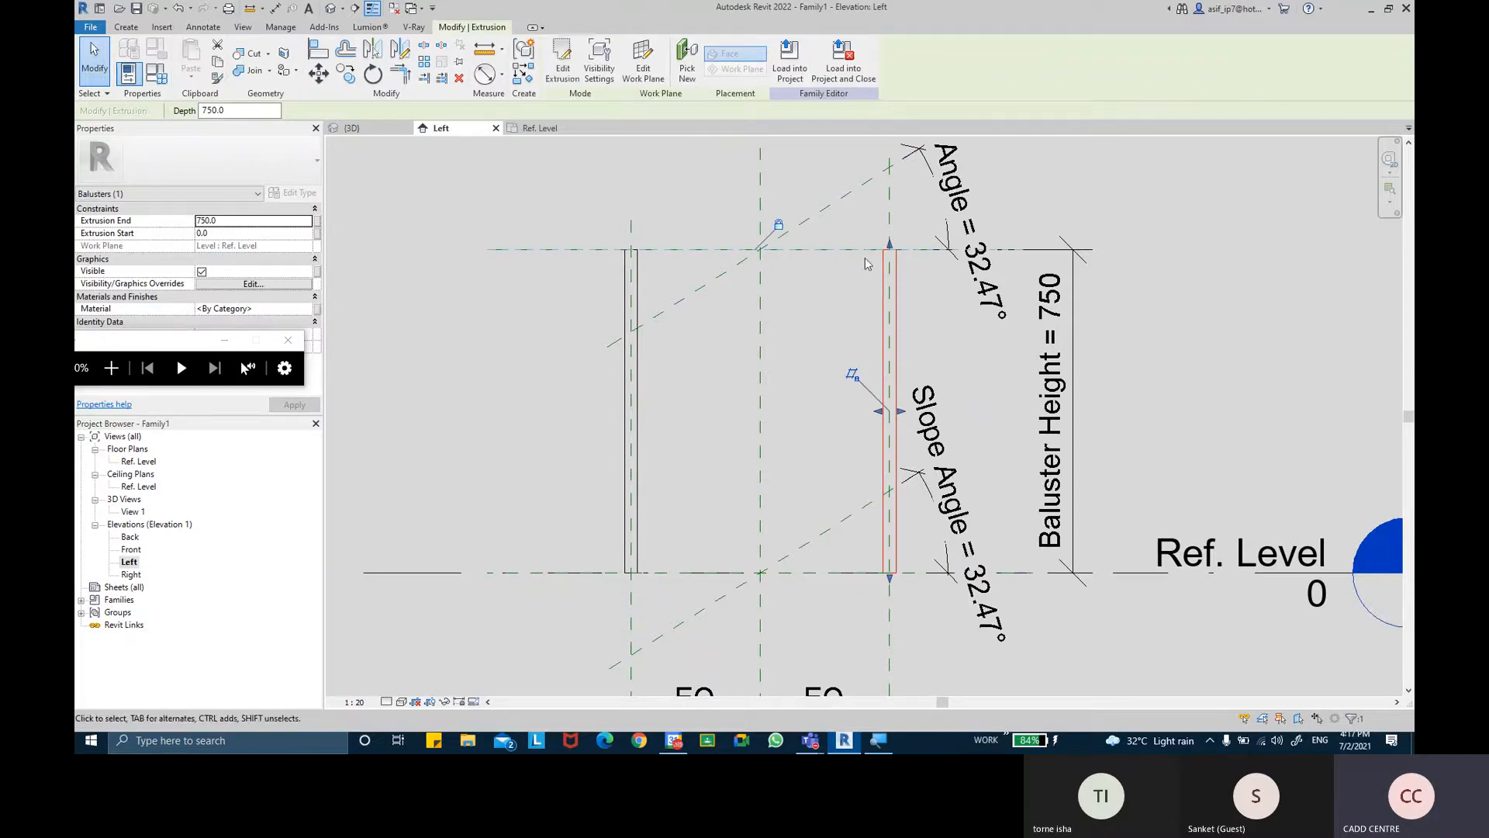
left_click(817, 310)
middle_click_drag(835, 309, 819, 314)
Check both support extrusions by selecting them, and set the Left elevation's visual style to Consistent Colors
left_click(618, 381)
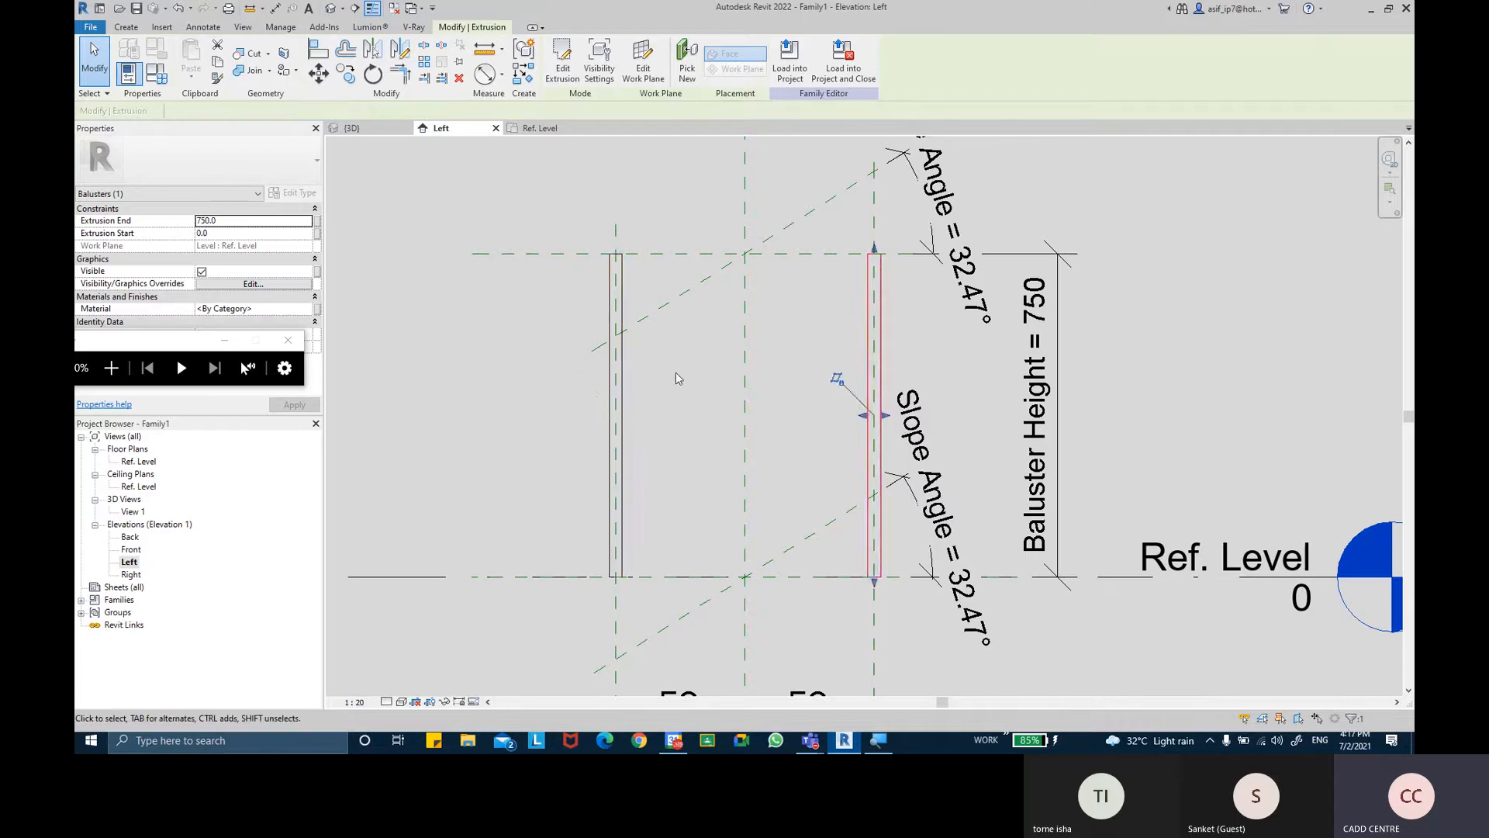
left_click(868, 335)
left_click(616, 388)
left_click(579, 508)
left_click(403, 706)
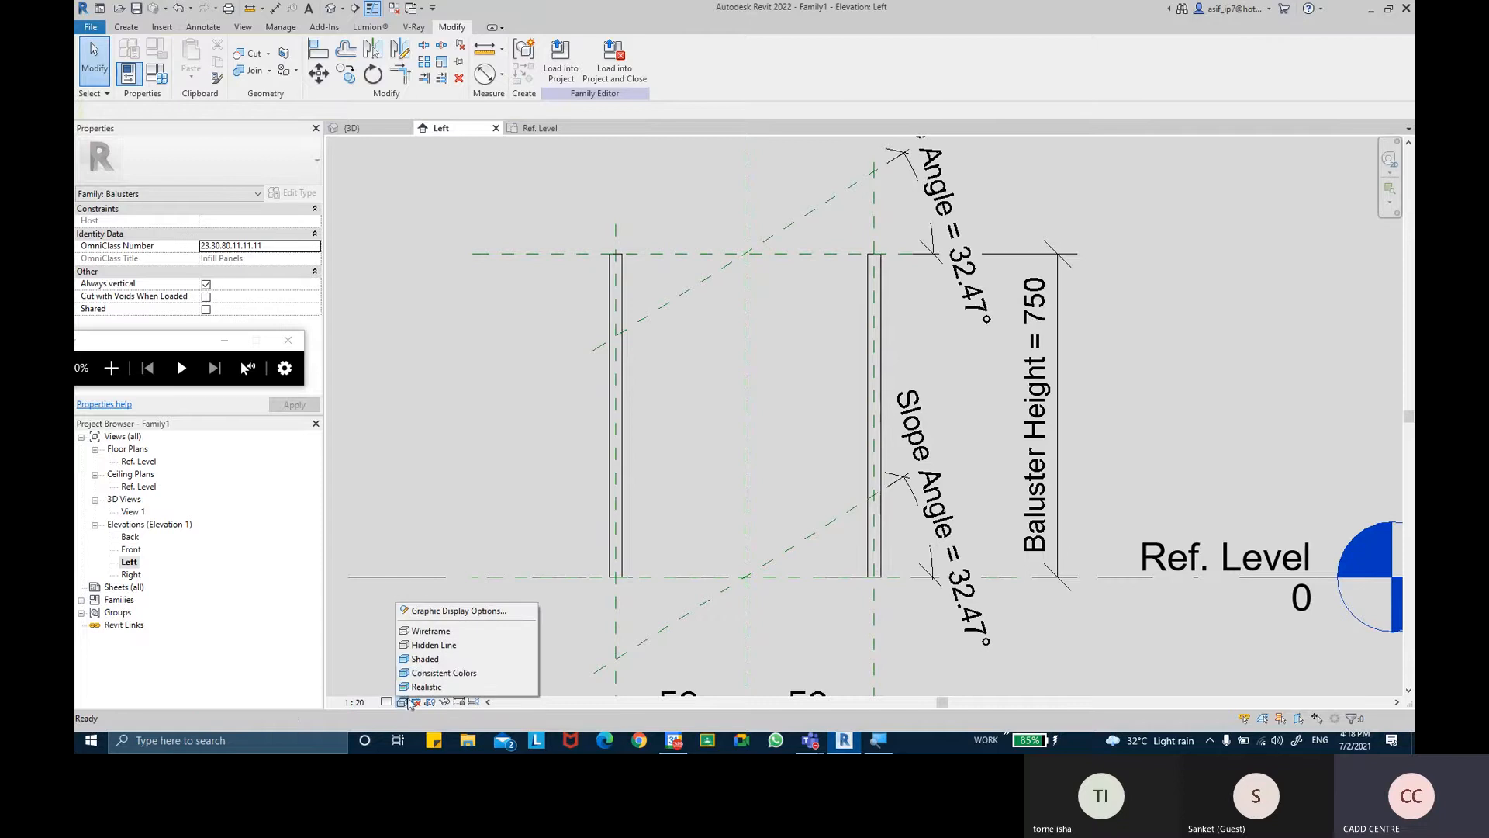
left_click(429, 672)
scroll(501, 444, "down", 1)
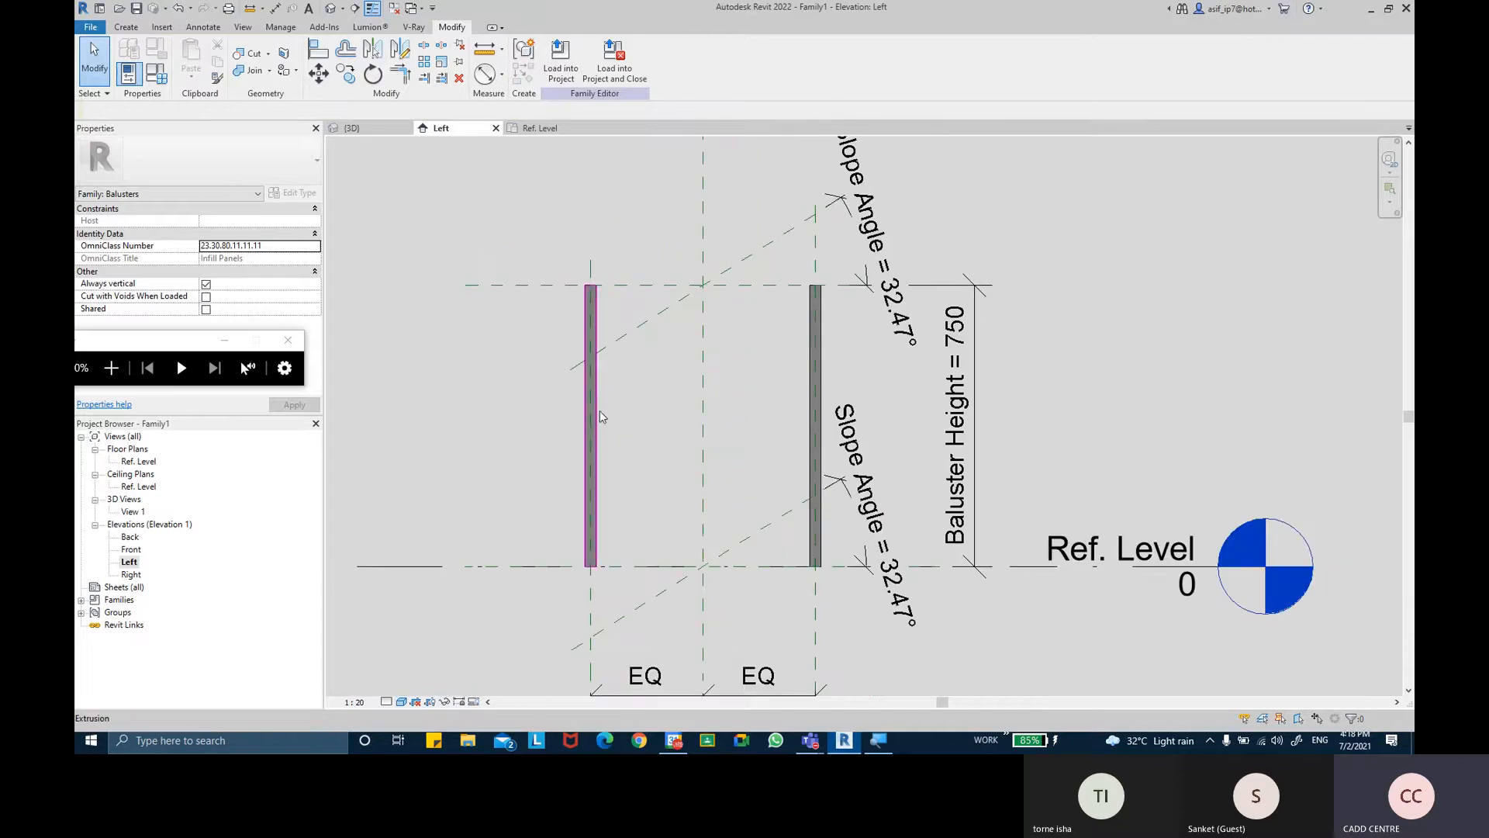
Examine the two supports and the sloped cut-angle reference planes in the Left elevation
left_click(593, 412)
left_click(813, 380)
middle_click_drag(727, 423, 758, 420)
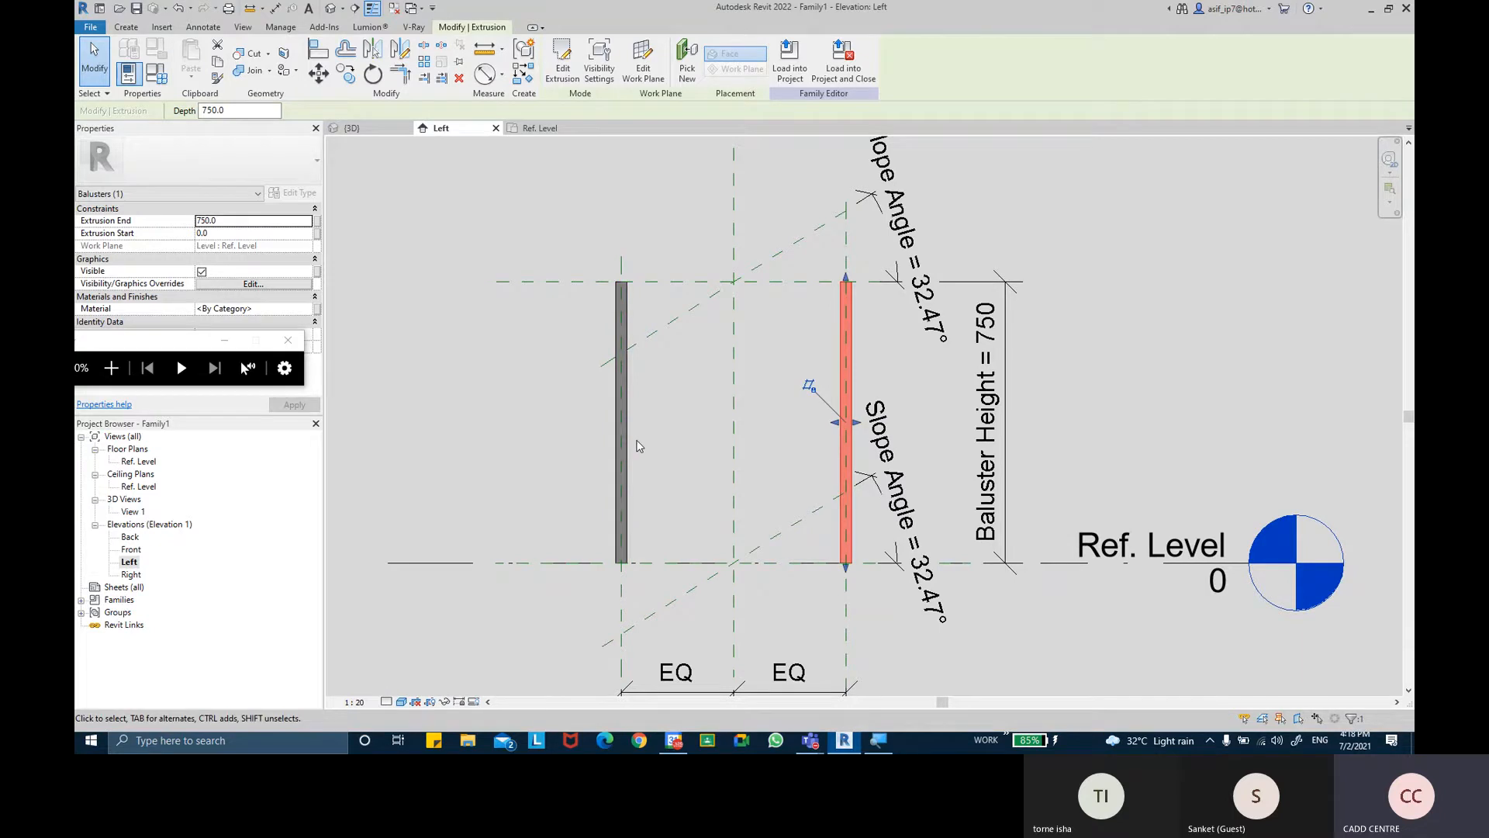
left_click(673, 453)
middle_click_drag(662, 405, 625, 332)
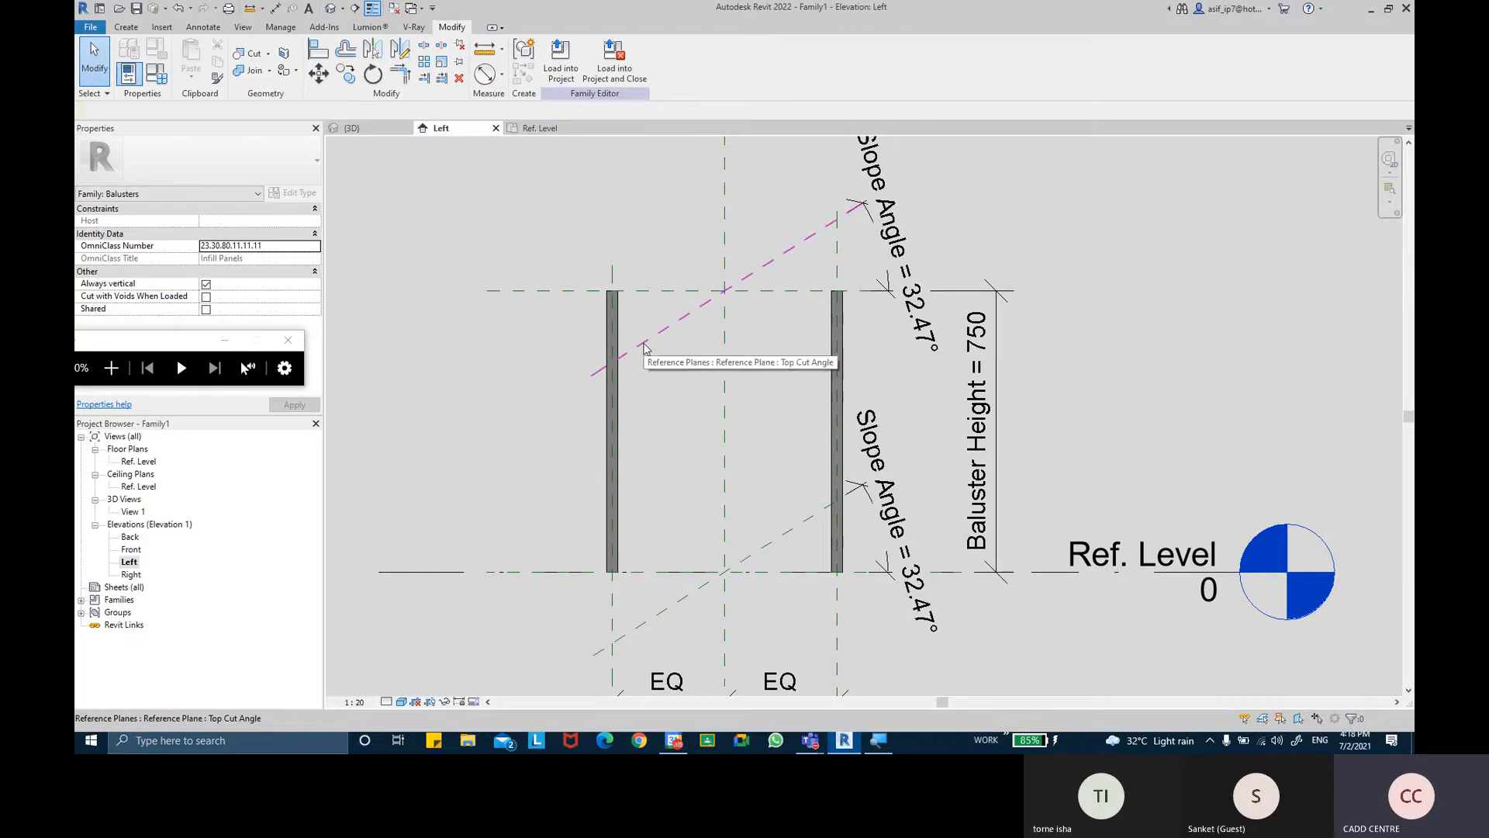
scroll(744, 334, "up", 1)
middle_click_drag(758, 333, 806, 310)
scroll(736, 299, "up", 1)
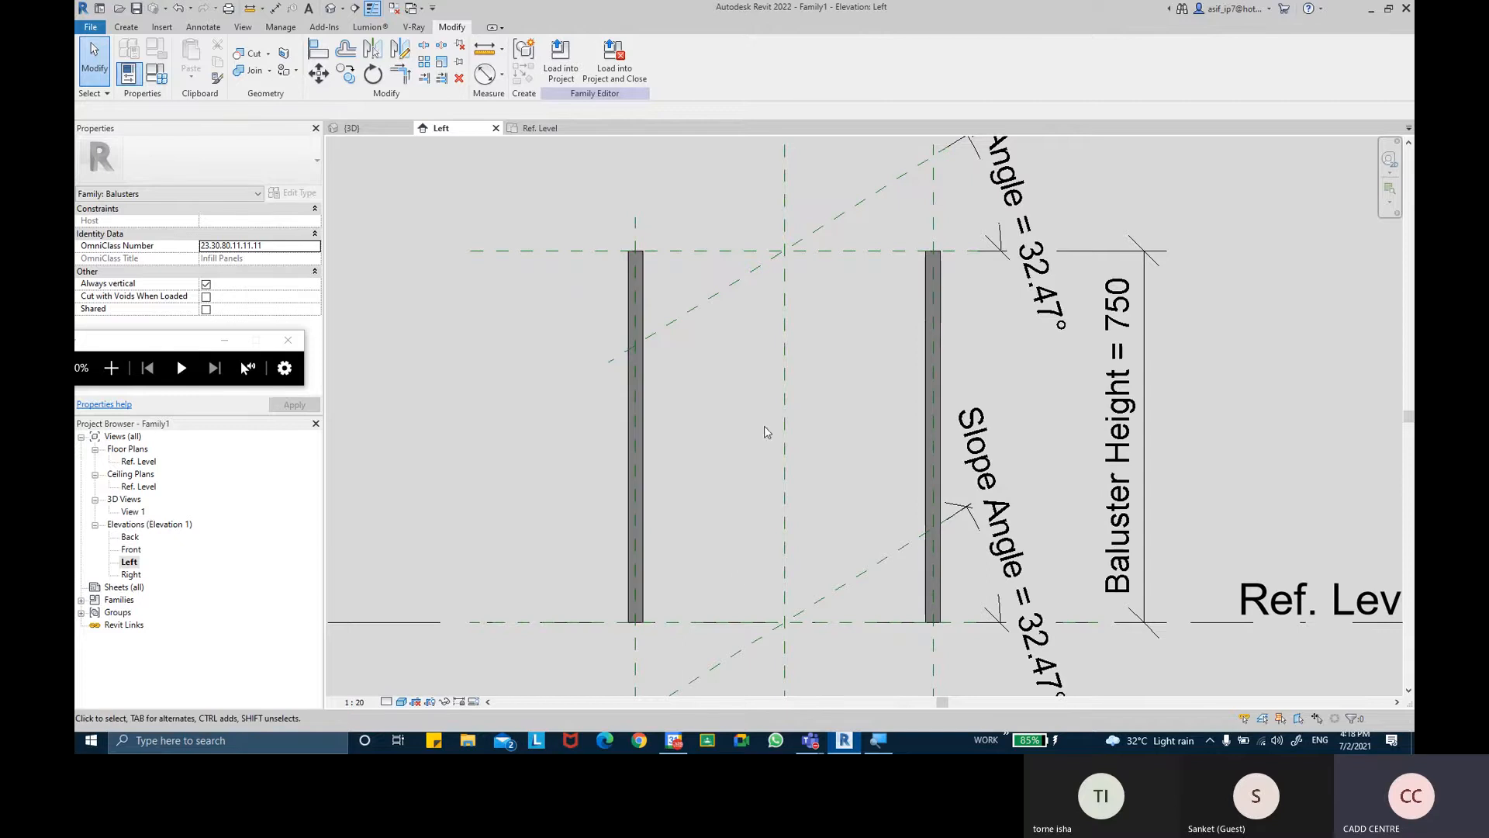
middle_click_drag(764, 426, 762, 450)
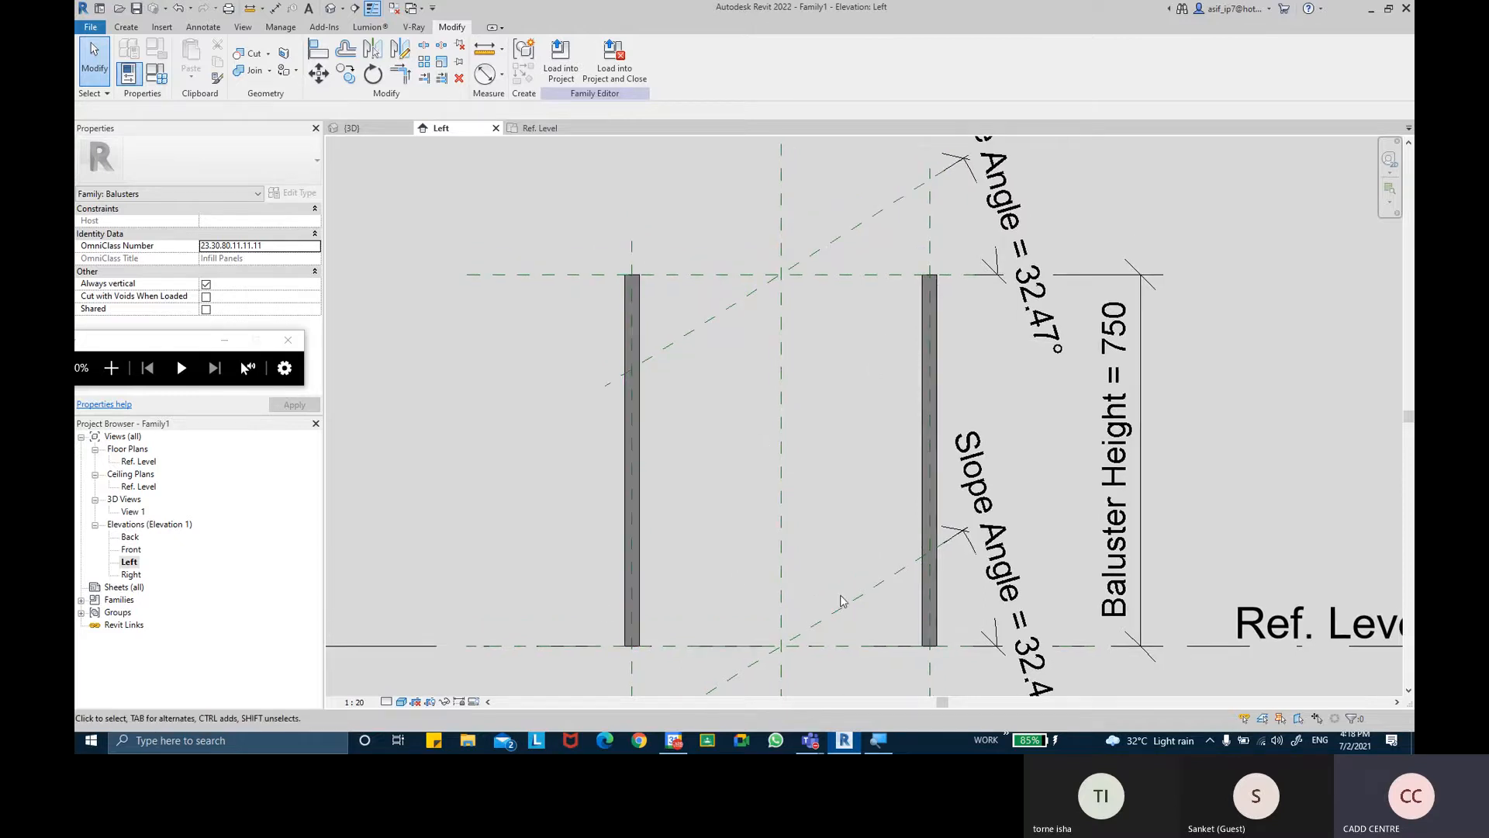
middle_click_drag(761, 505, 770, 502)
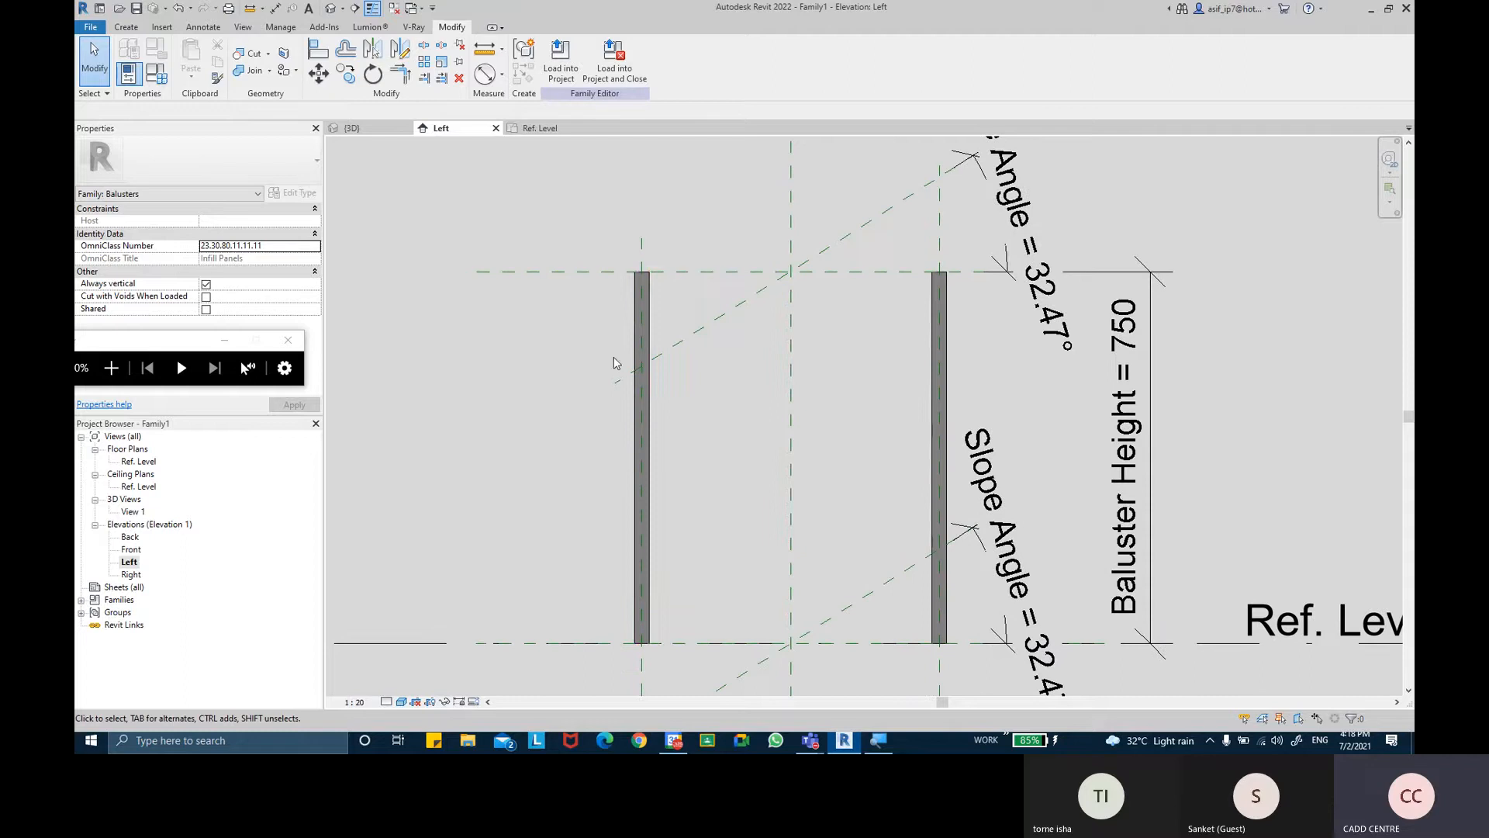
Draw two horizontal reference planes across the supports, about 114 below the Baluster Height plane and about 80 above the Ref. Level
left_click(126, 26)
left_click(868, 62)
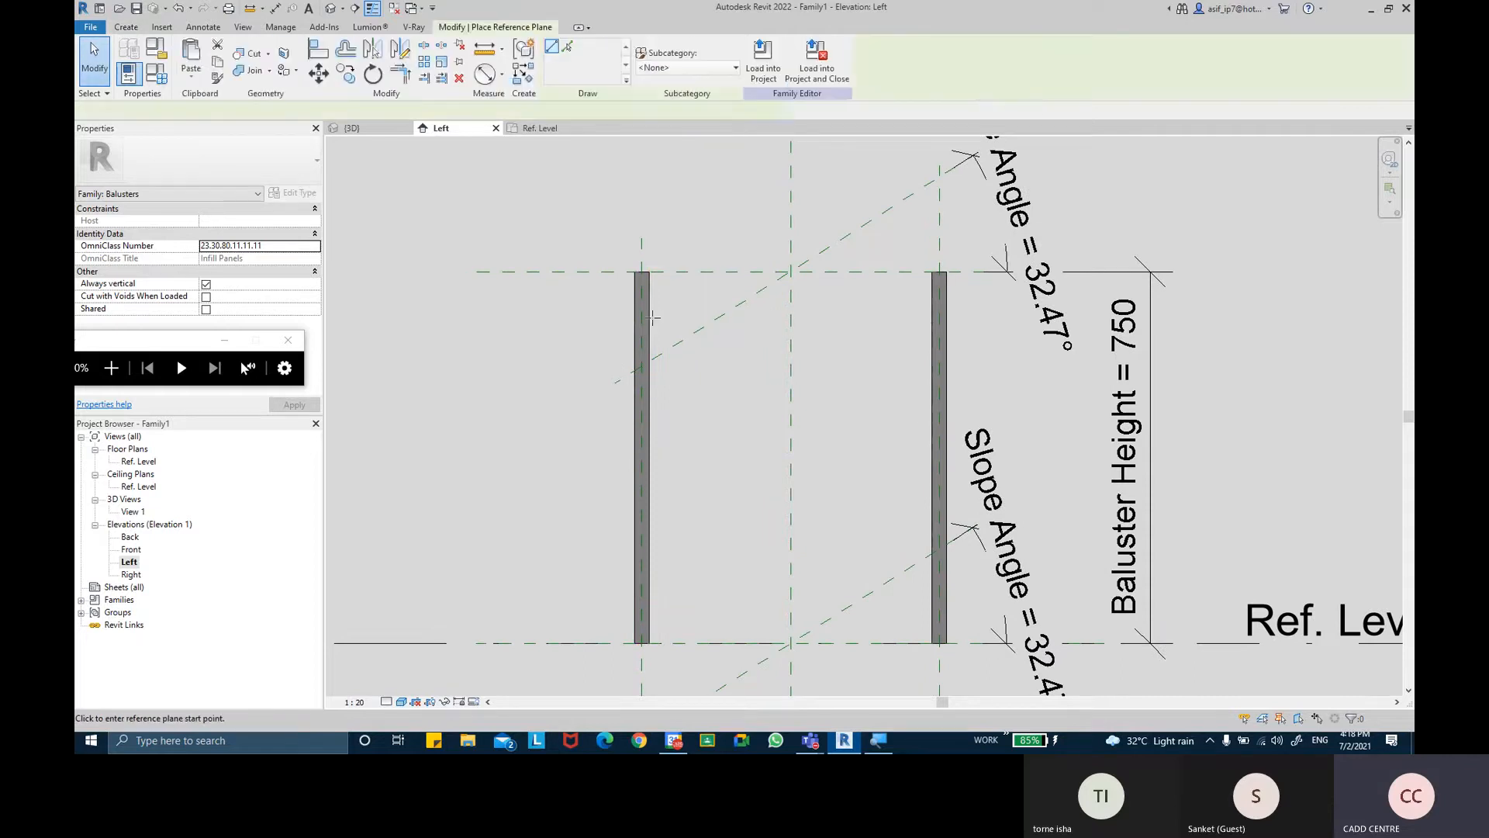
left_click(995, 328)
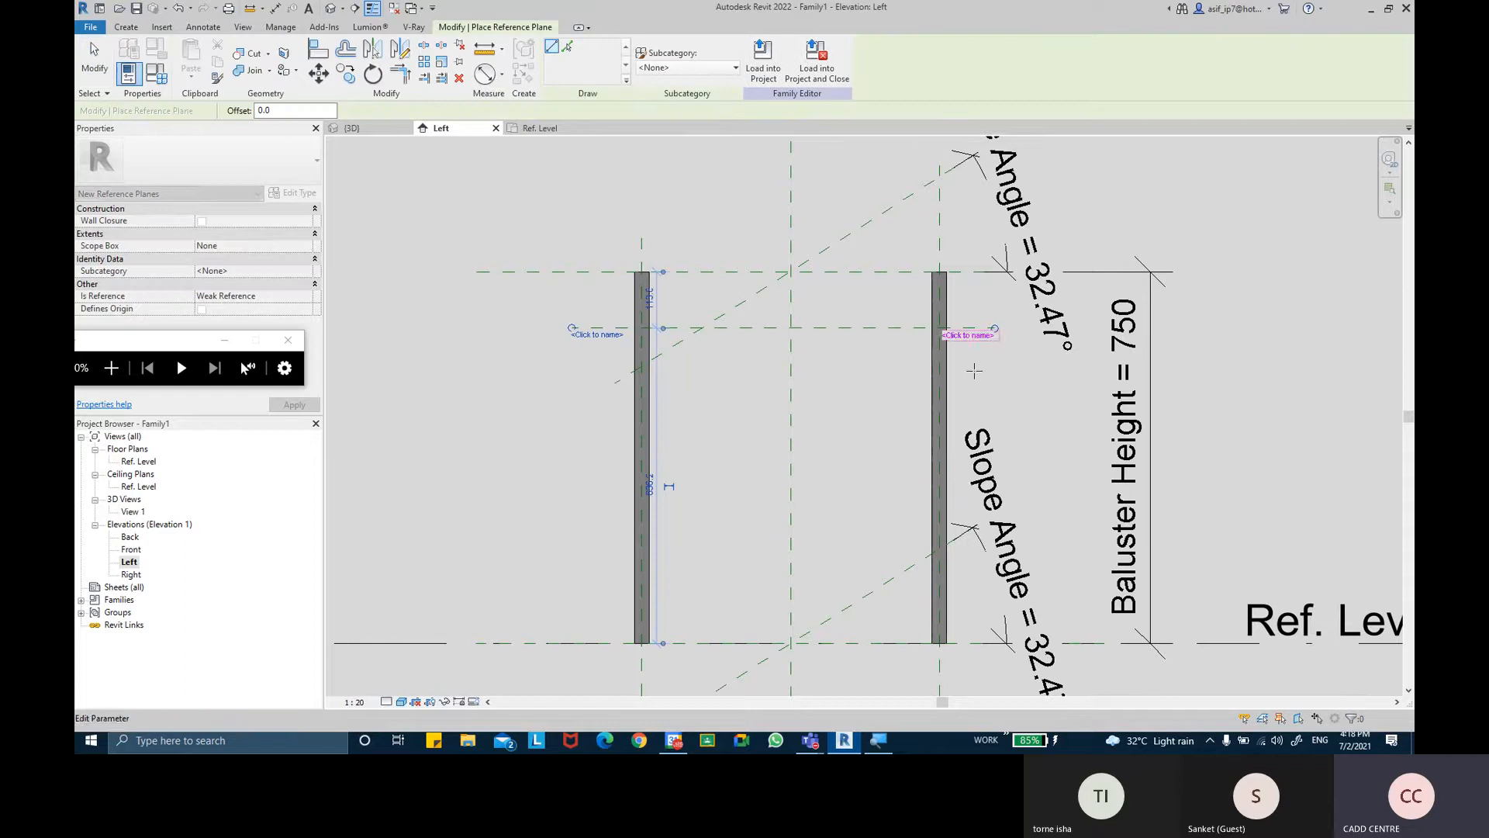
left_click(581, 604)
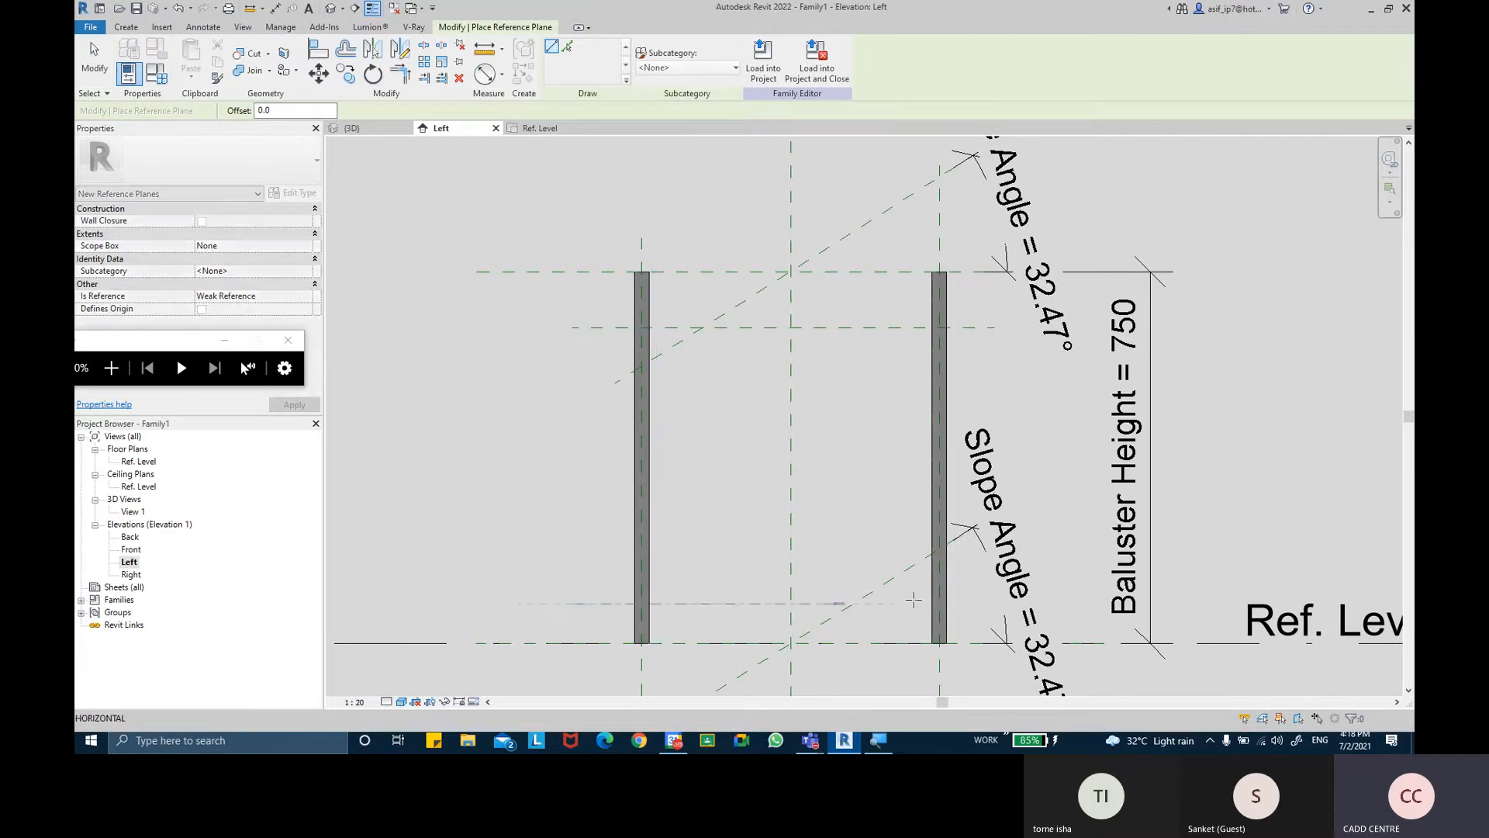
left_click(988, 603)
key("Escape")
key("Escape")
middle_click_drag(1050, 366, 1029, 365)
middle_click_drag(848, 392, 816, 381)
left_click(671, 603)
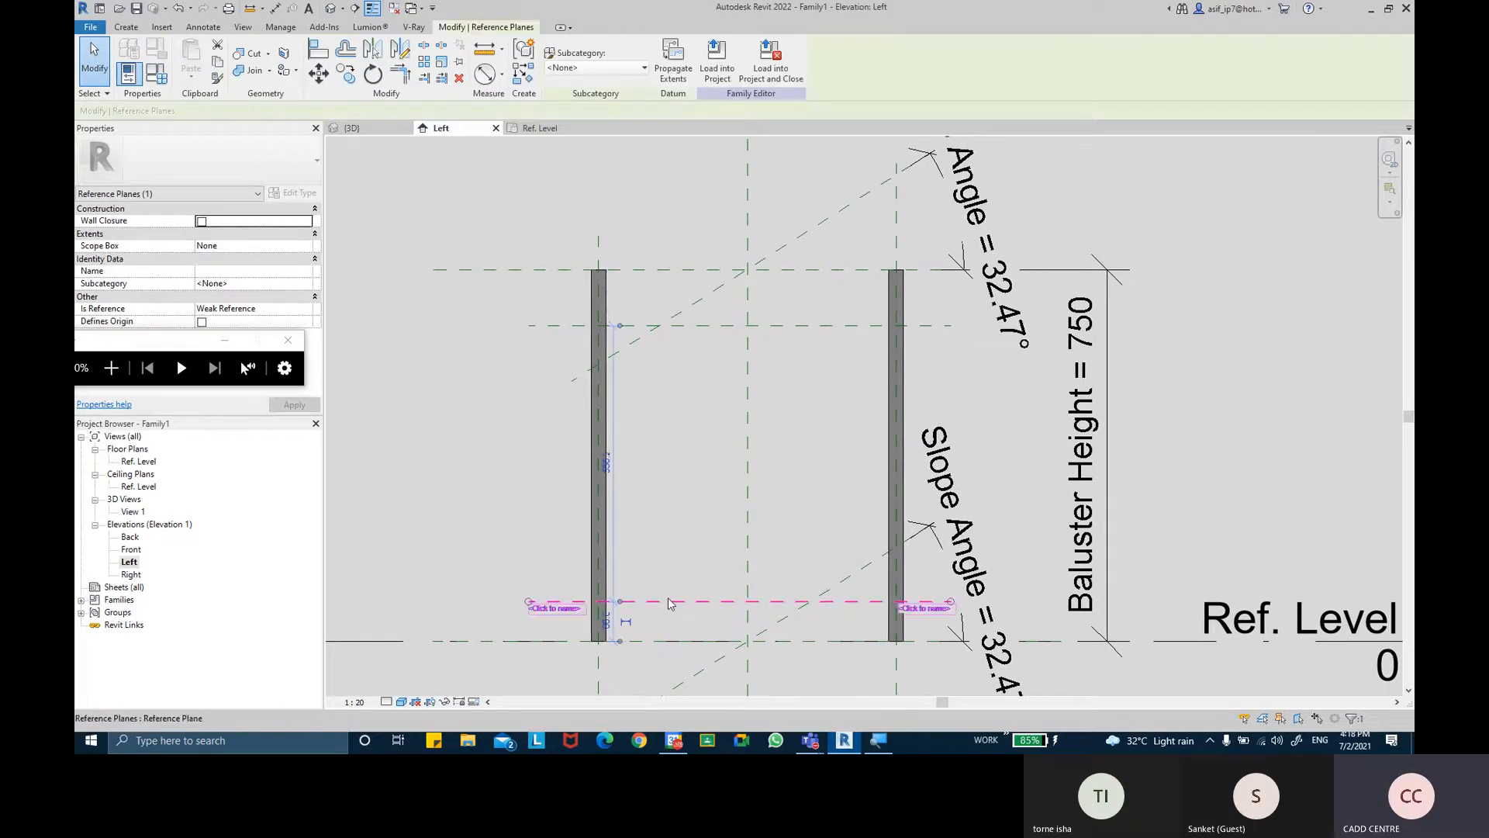
key("Escape")
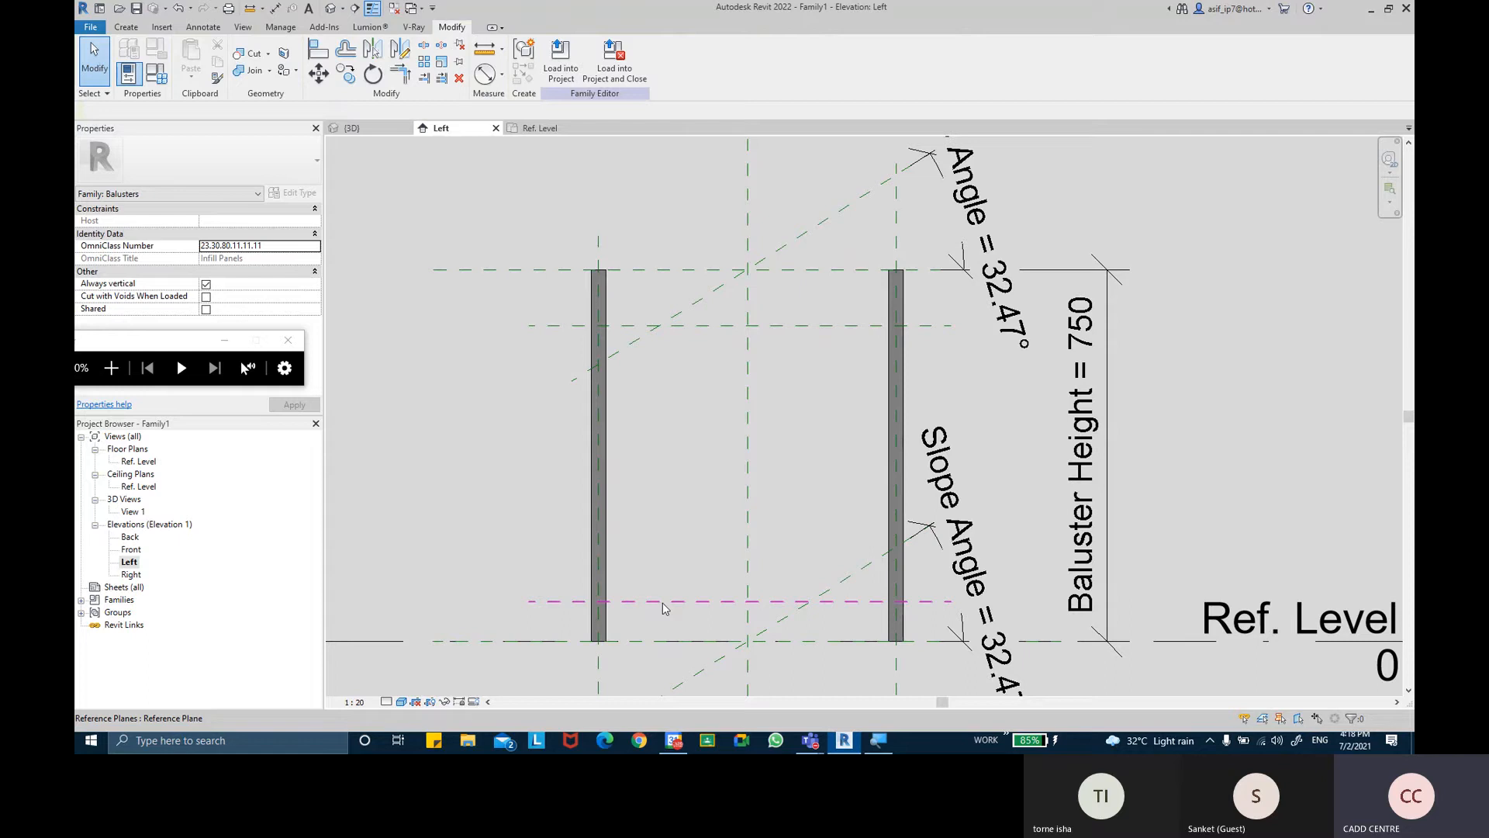
Add an aligned dimension between the Baluster Height plane and the upper new reference plane, placed outside the supports
scroll(716, 449, "down", 3)
scroll(717, 450, "up", 1)
middle_click_drag(724, 457, 697, 440)
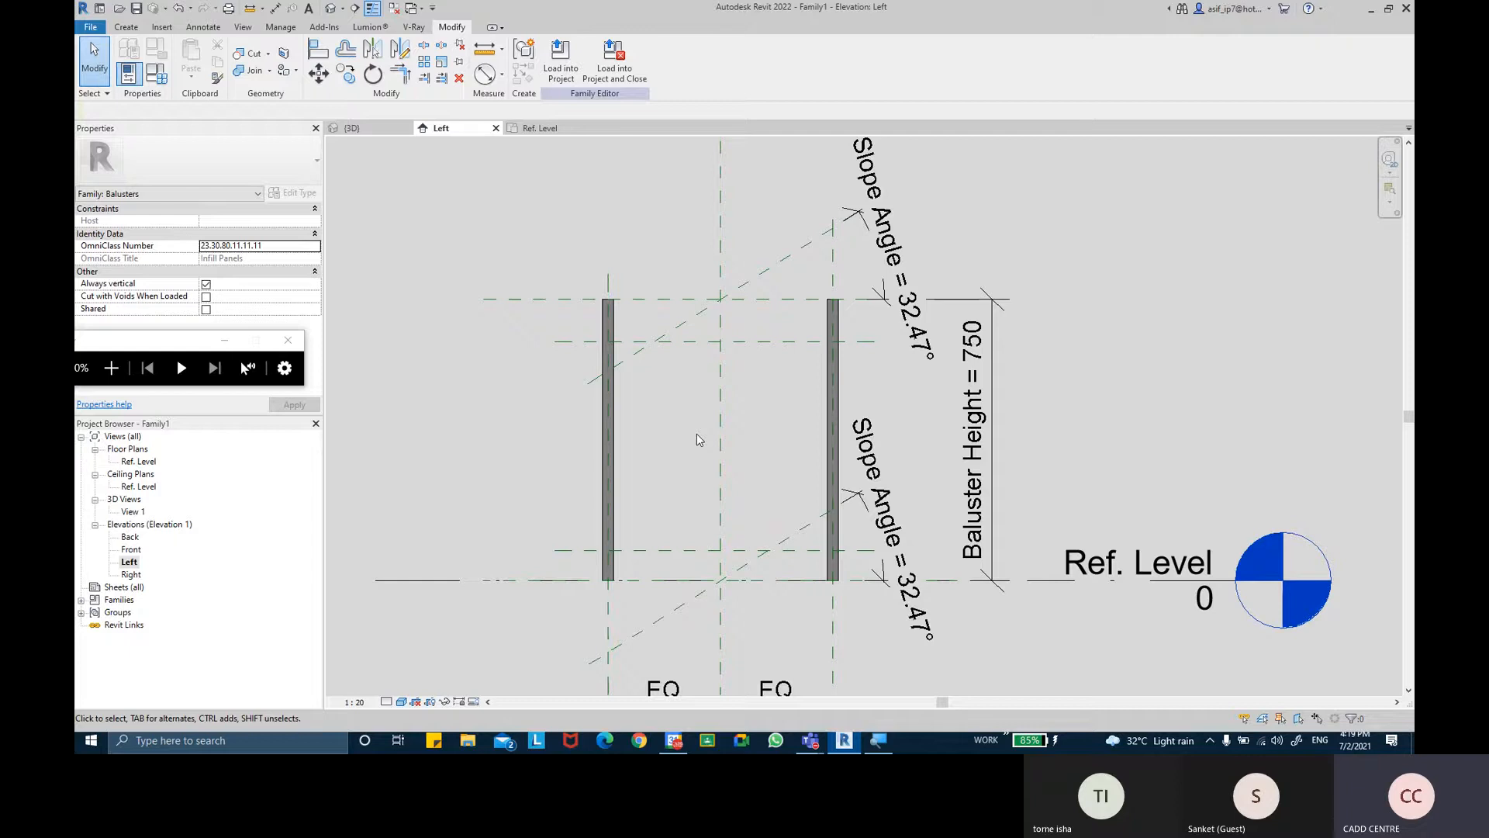
left_click(502, 74)
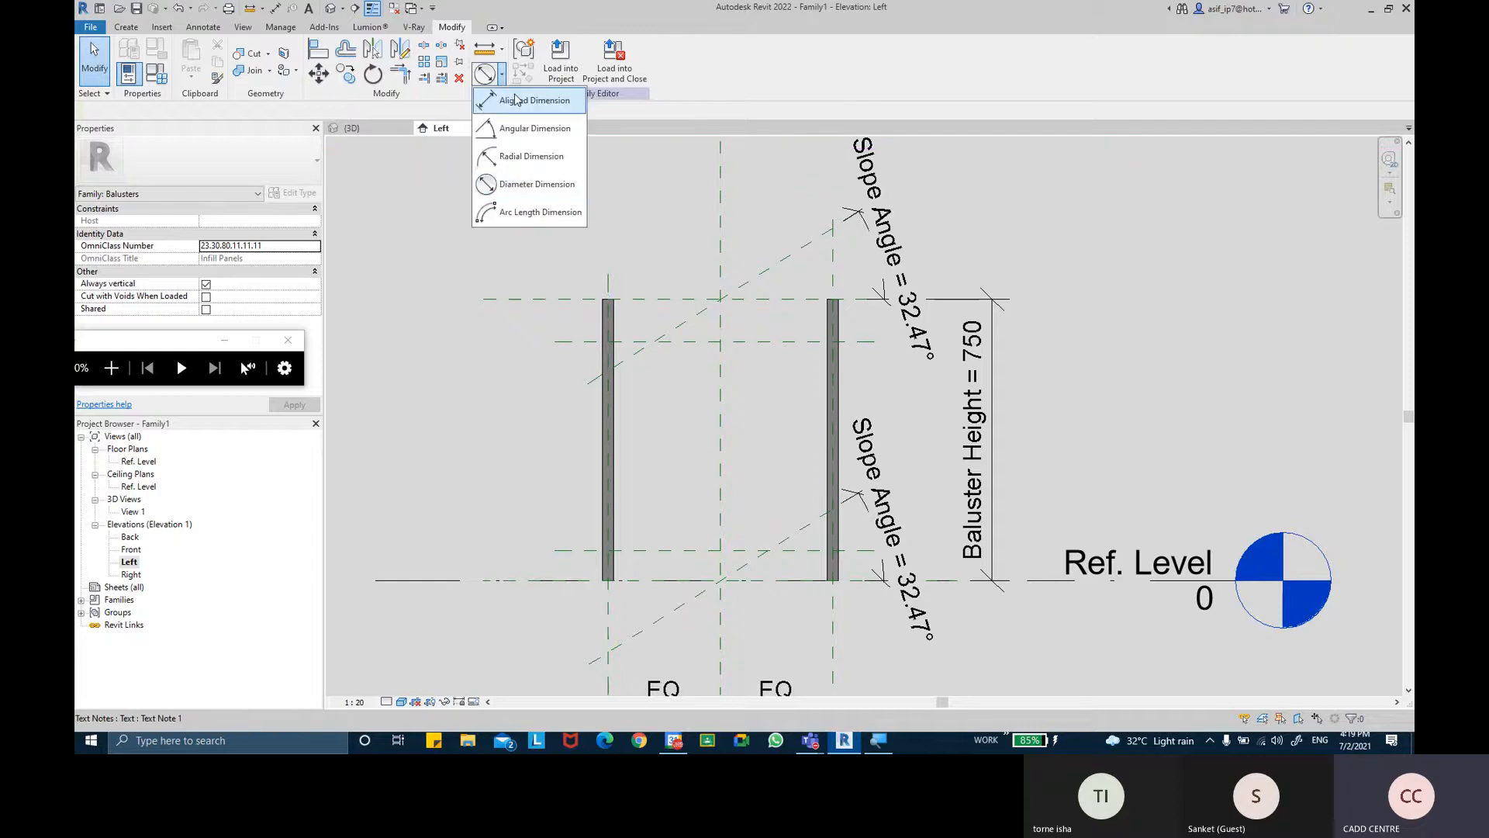
left_click(515, 99)
scroll(635, 296, "up", 1)
left_click(701, 351)
left_click(479, 342)
Add an aligned dimension between the Ref. Level and the lower new reference plane, placed in line with the upper one
middle_click_drag(554, 634, 540, 606)
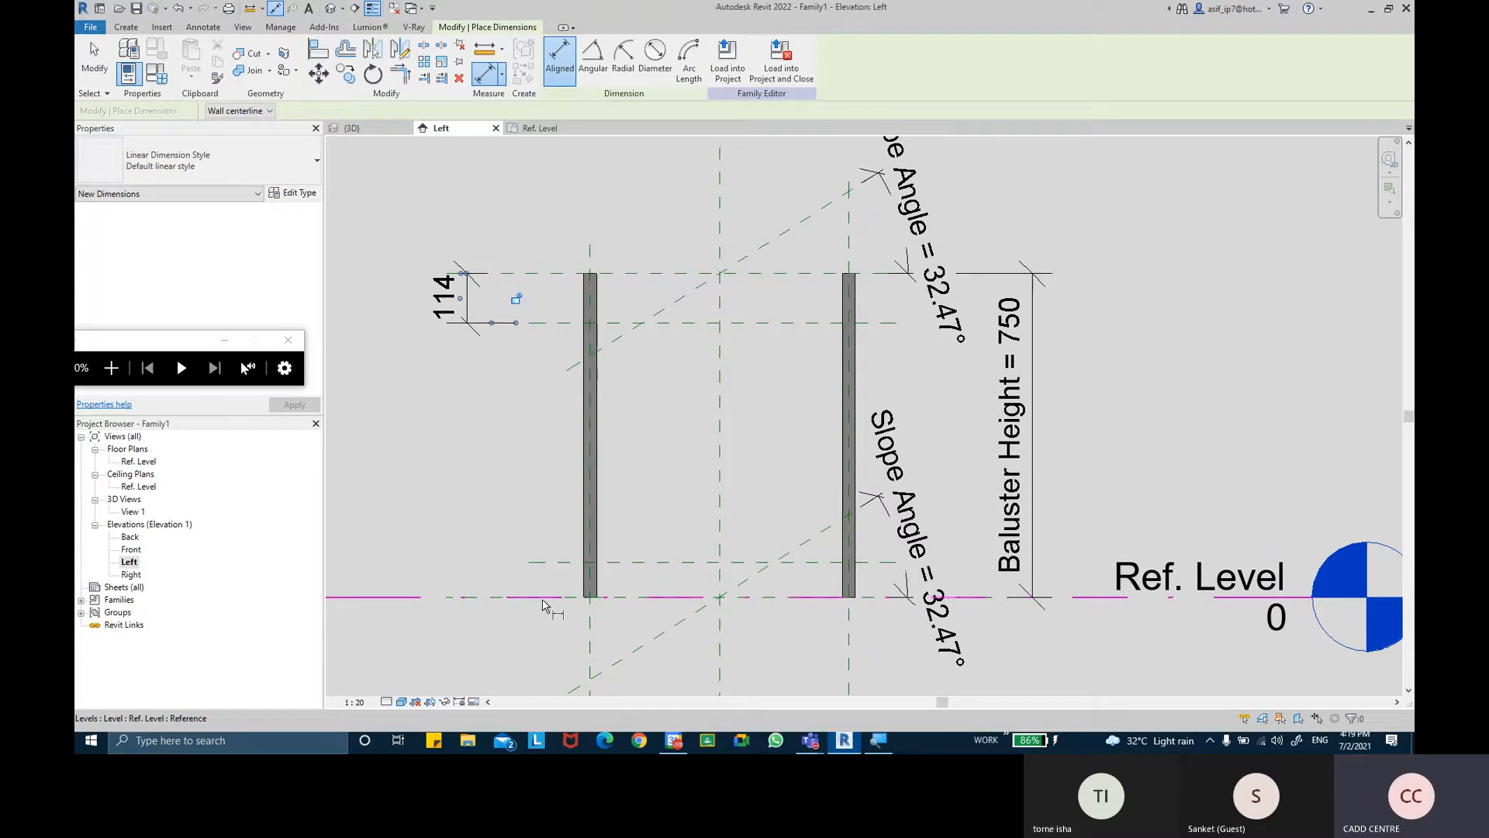
left_click(626, 601)
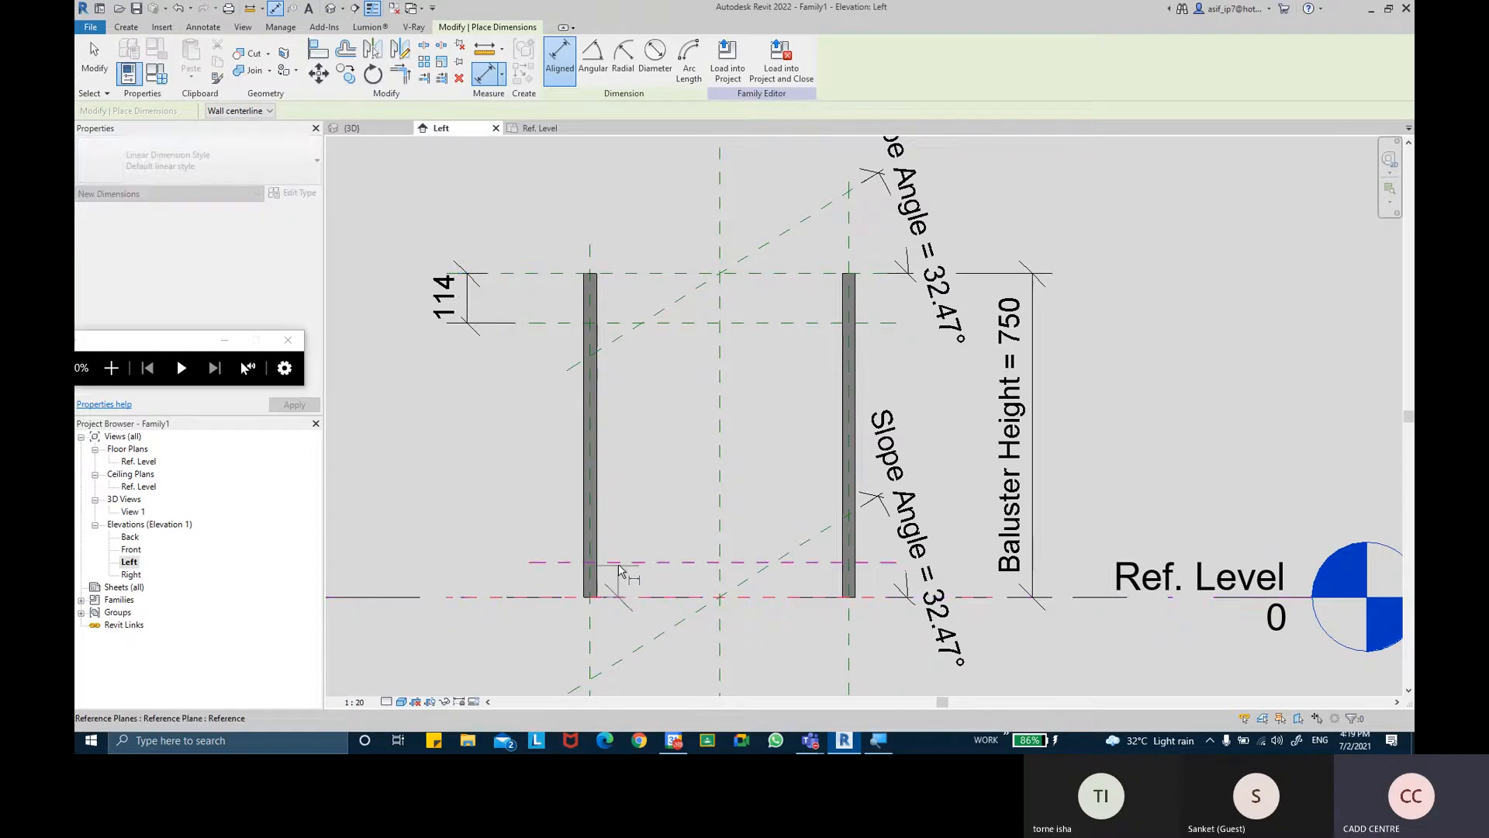
left_click(620, 563)
left_click(505, 494)
key("Escape")
key("Escape")
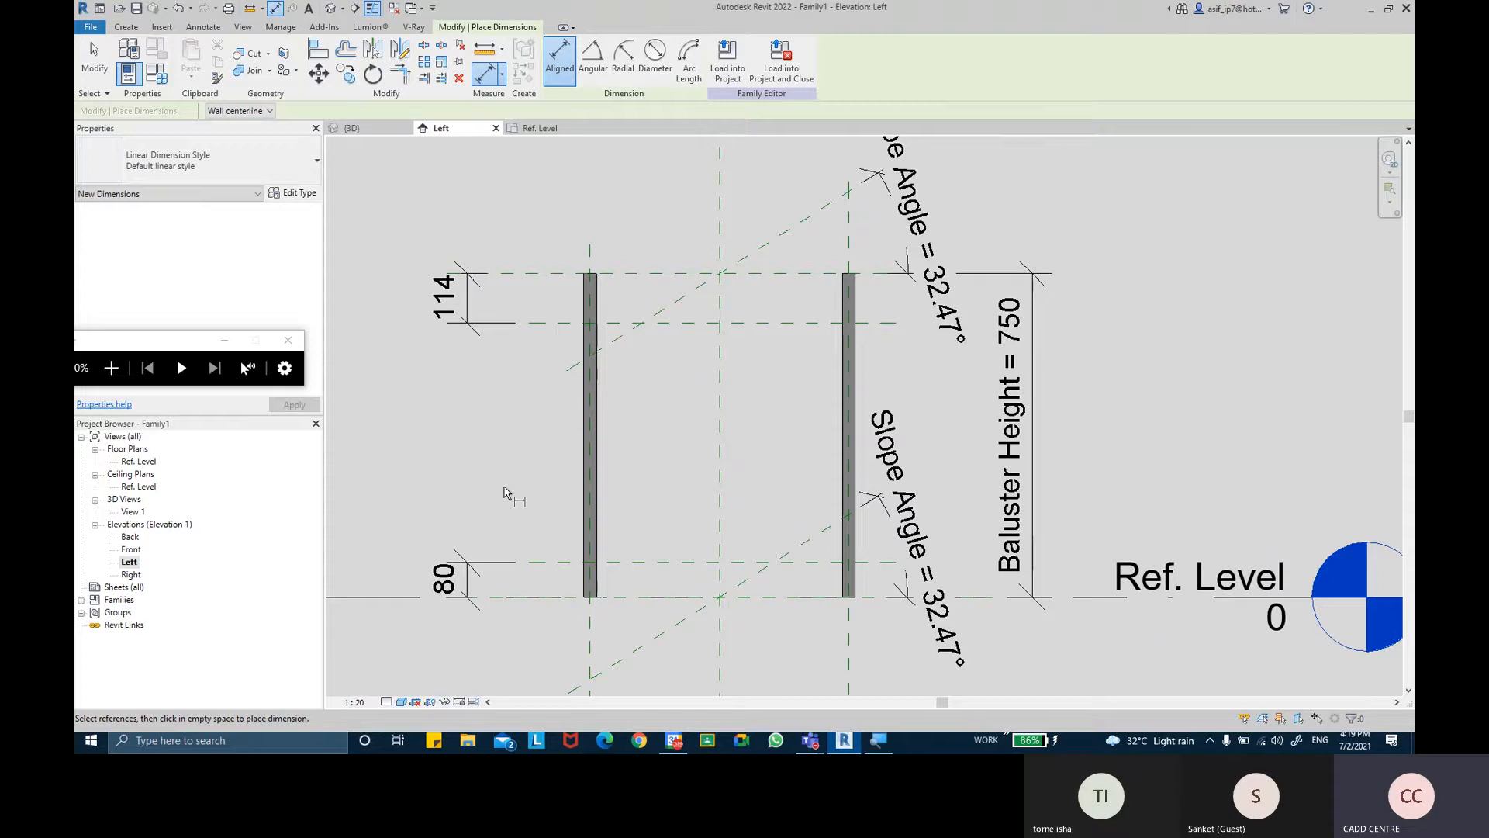
Label both the upper and lower offset dimensions with a new type parameter named BRAKET OFFSET
left_click(479, 326)
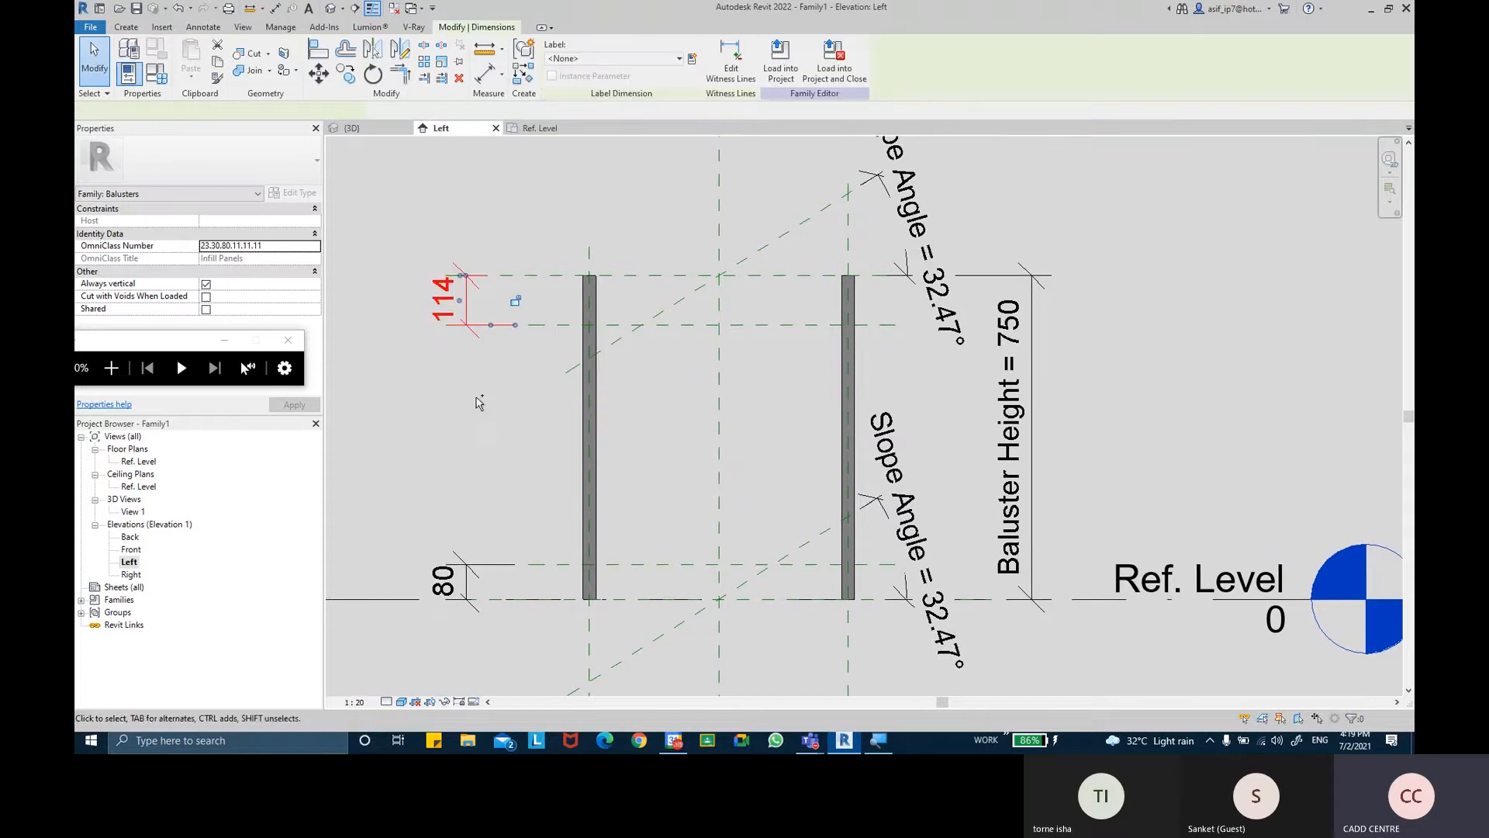
left_click(463, 583, "ctrl")
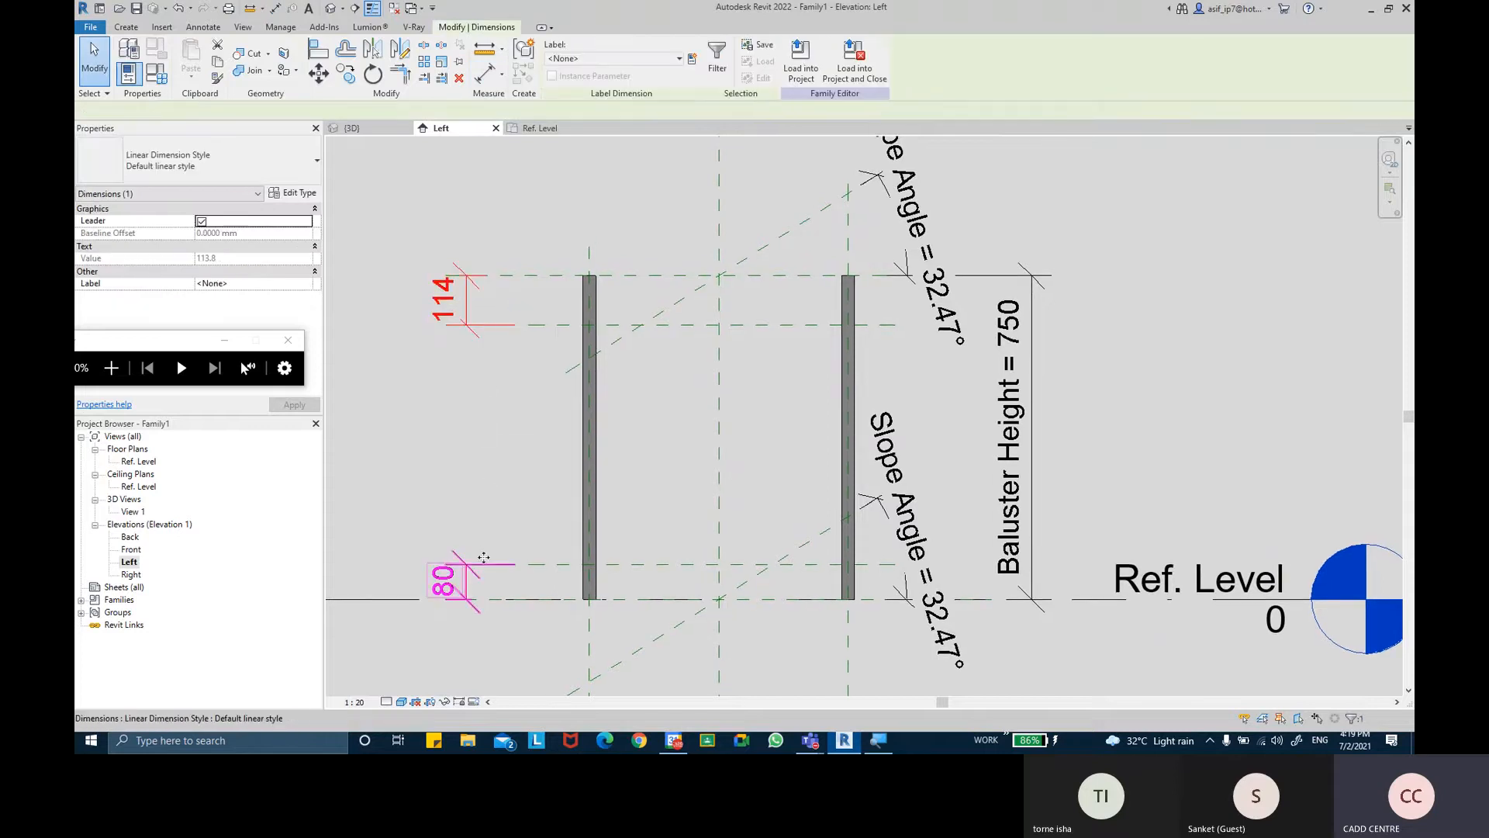
left_click(692, 62)
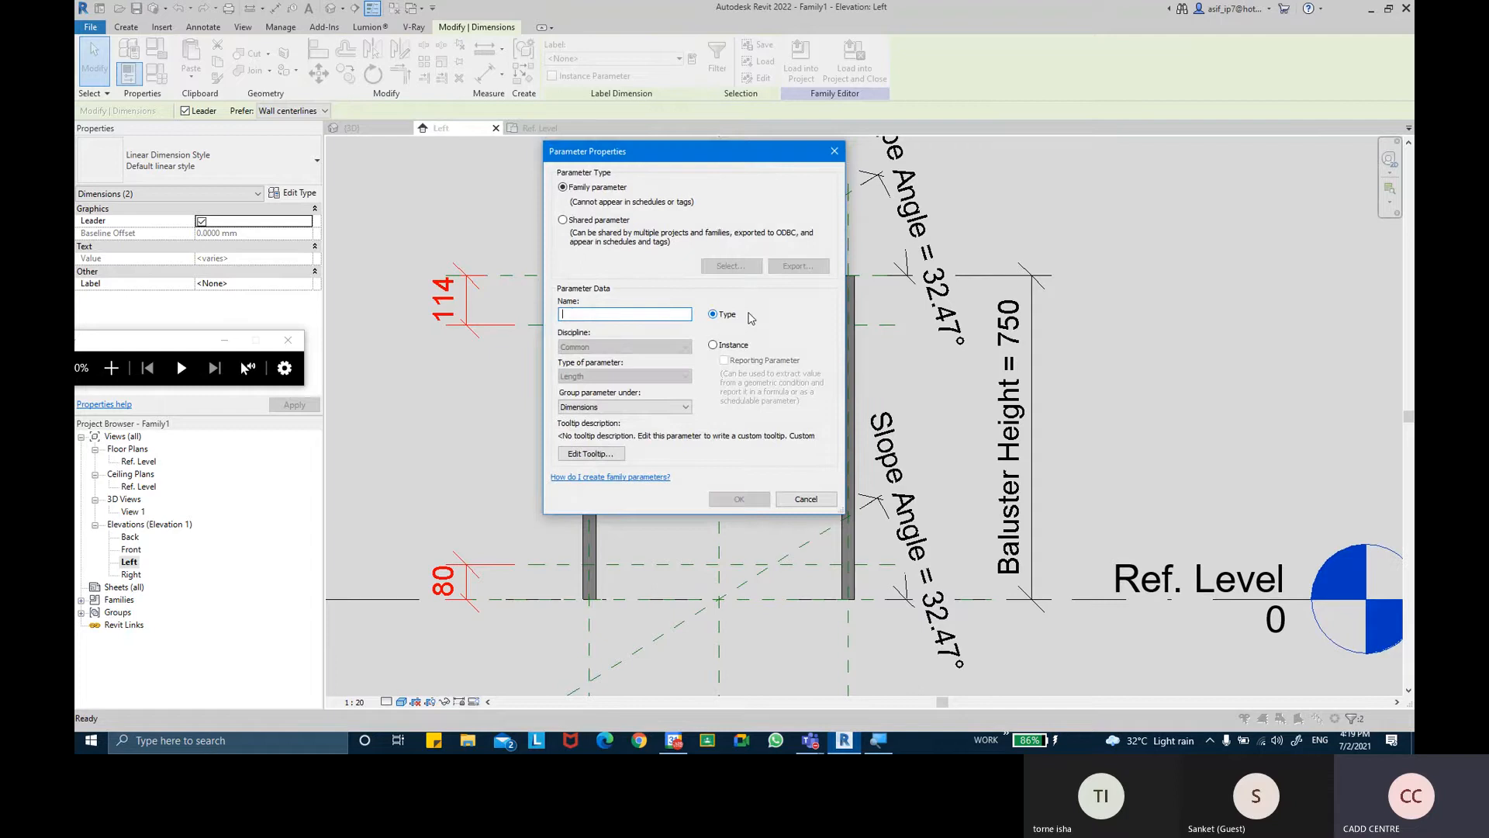
type("BRA")
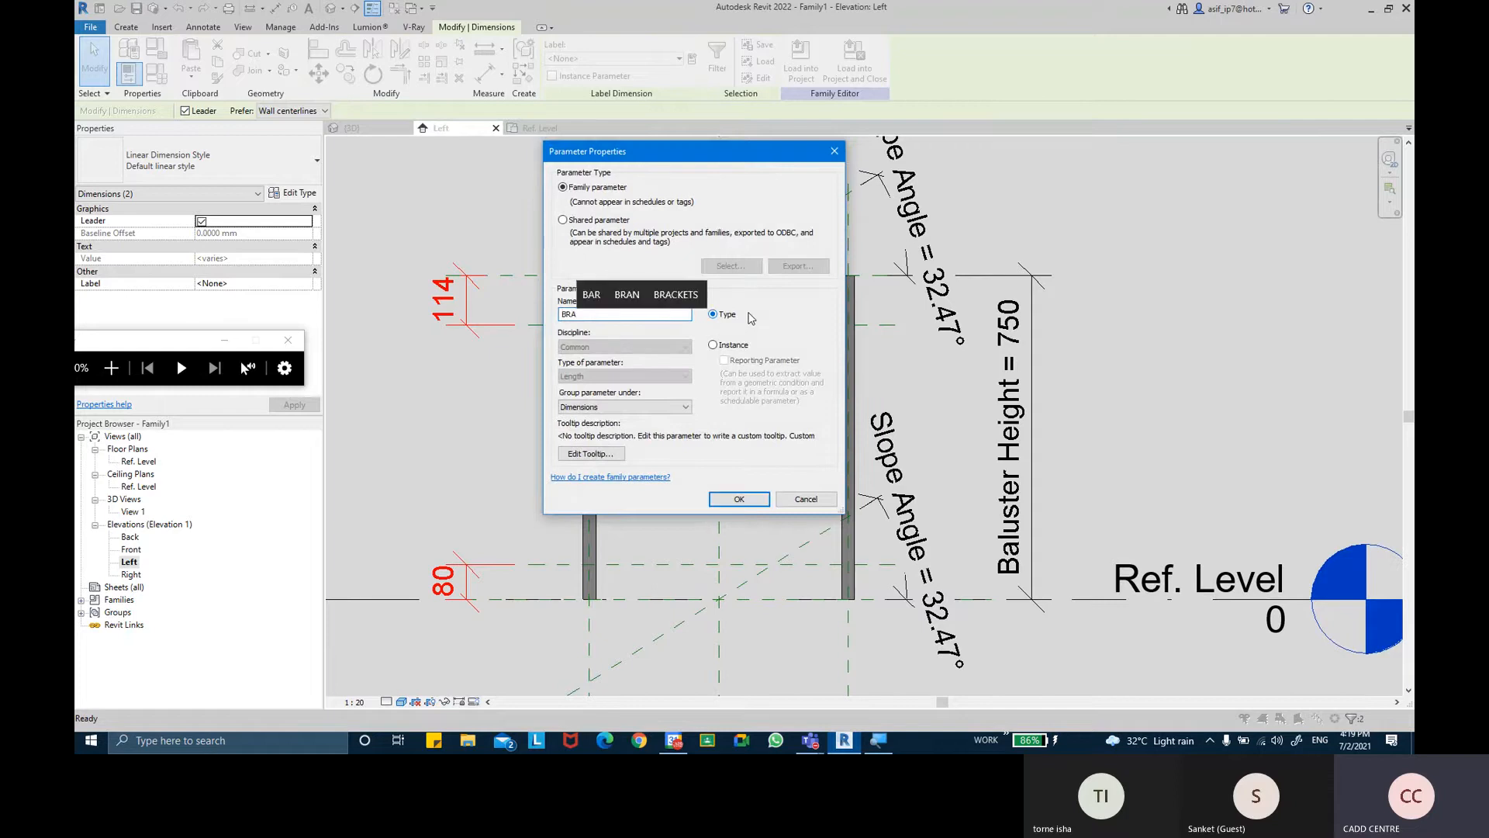
type("KET ")
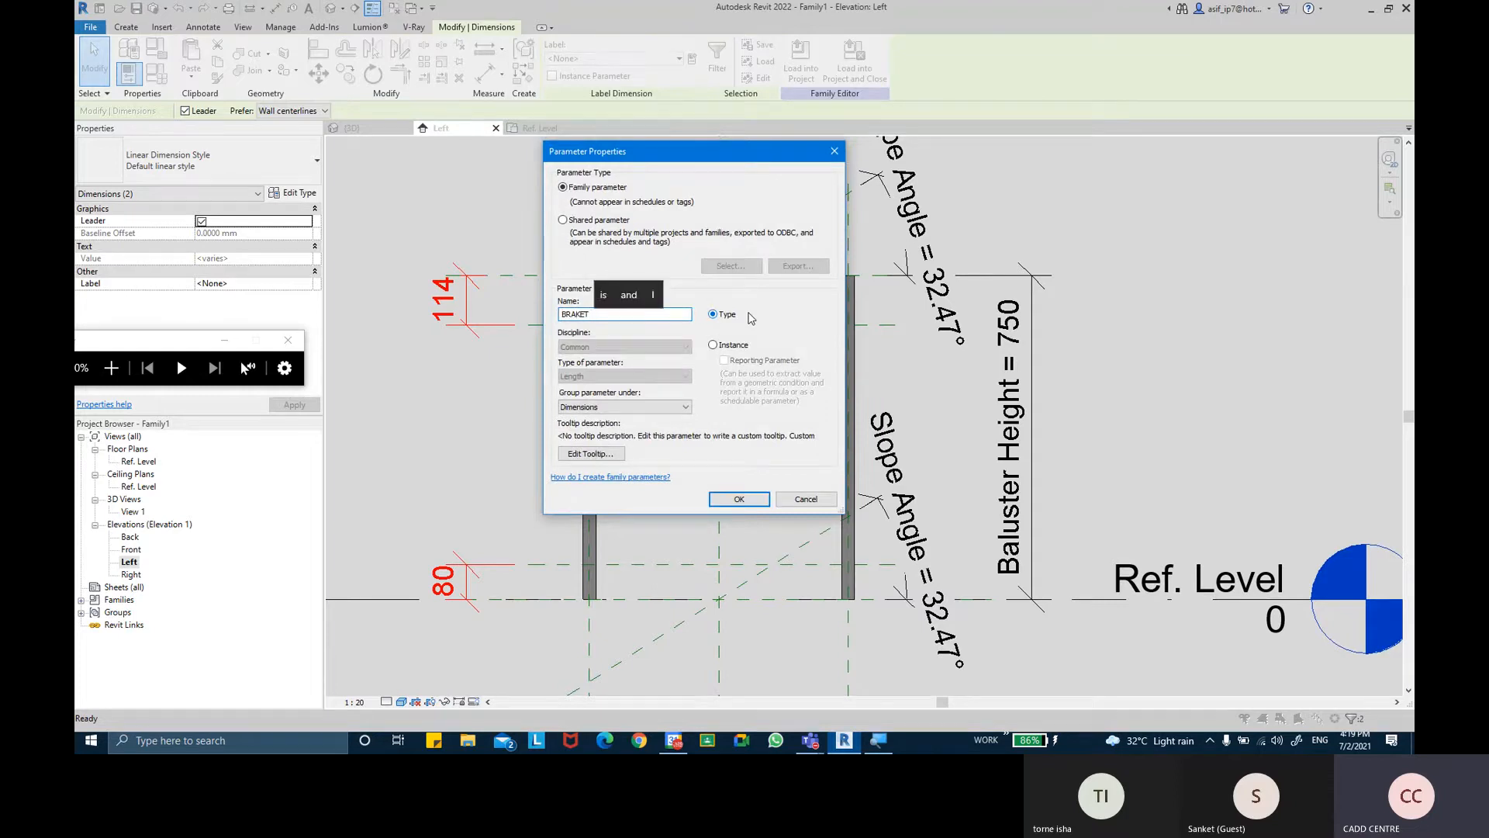
type("OFF")
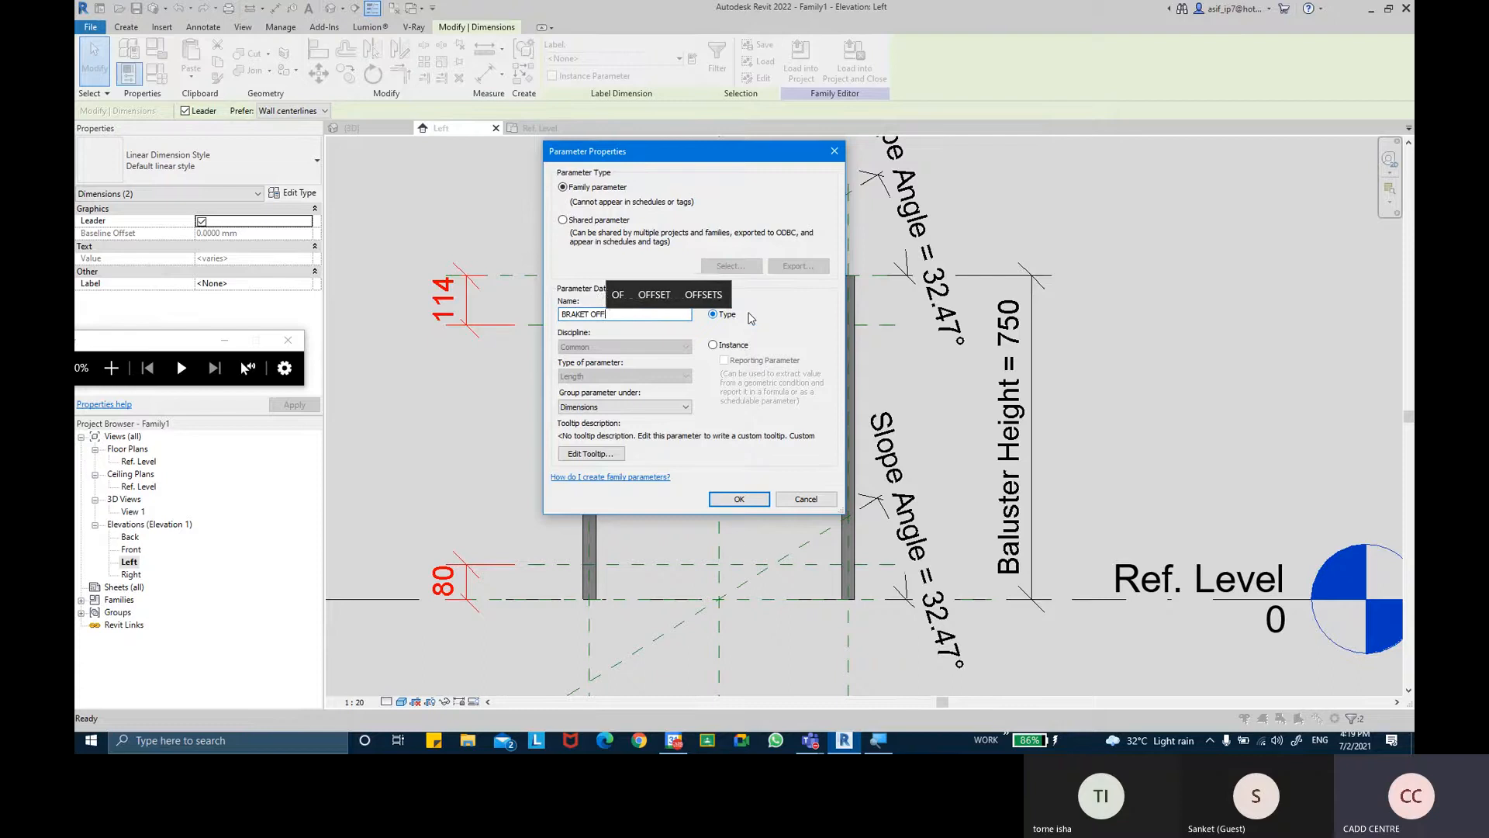
type("SET")
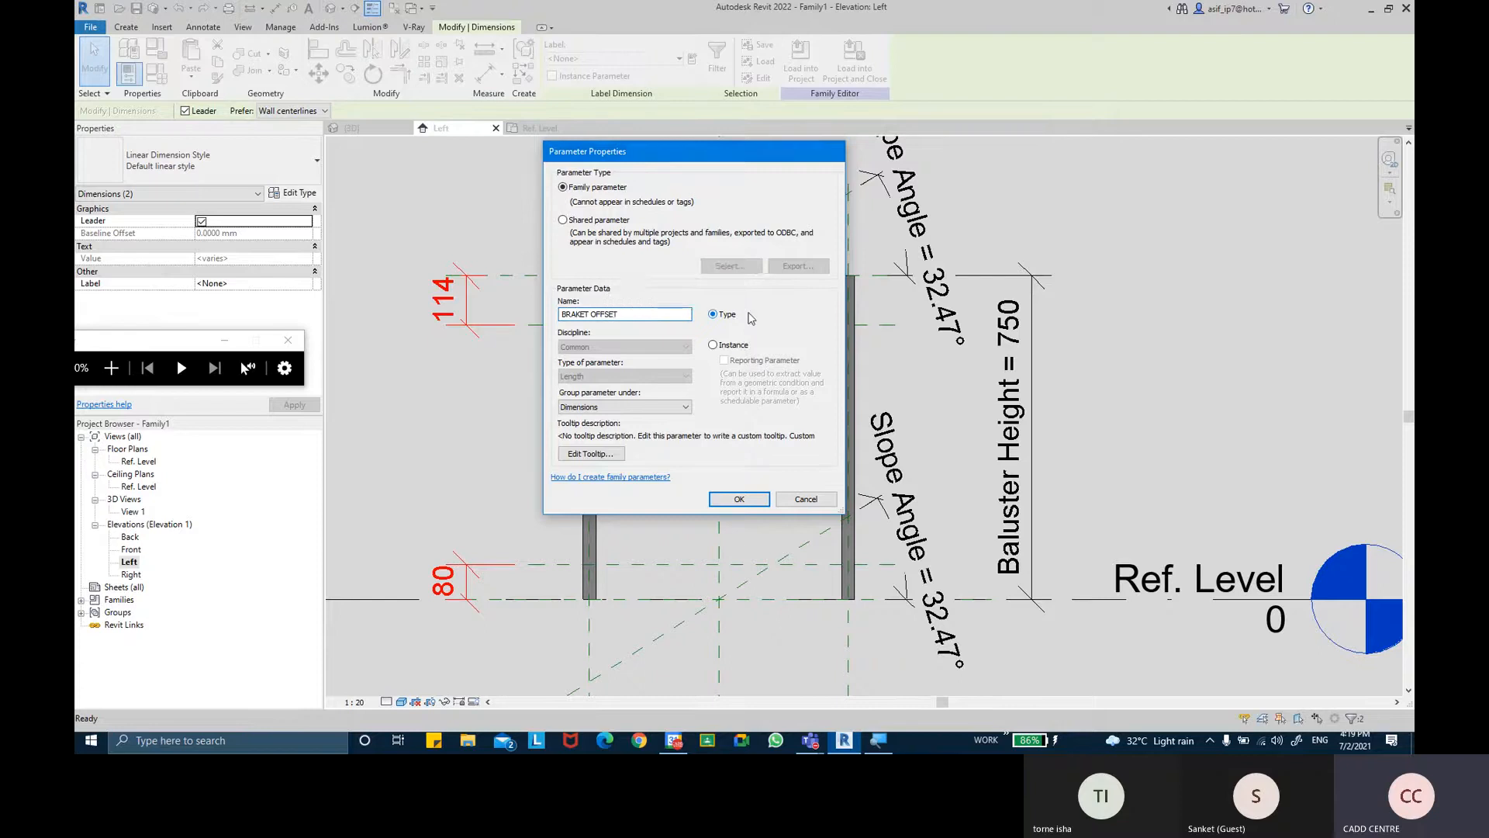
key("Return")
Set the scale of the Left elevation to 1:5
scroll(582, 455, "down", 2)
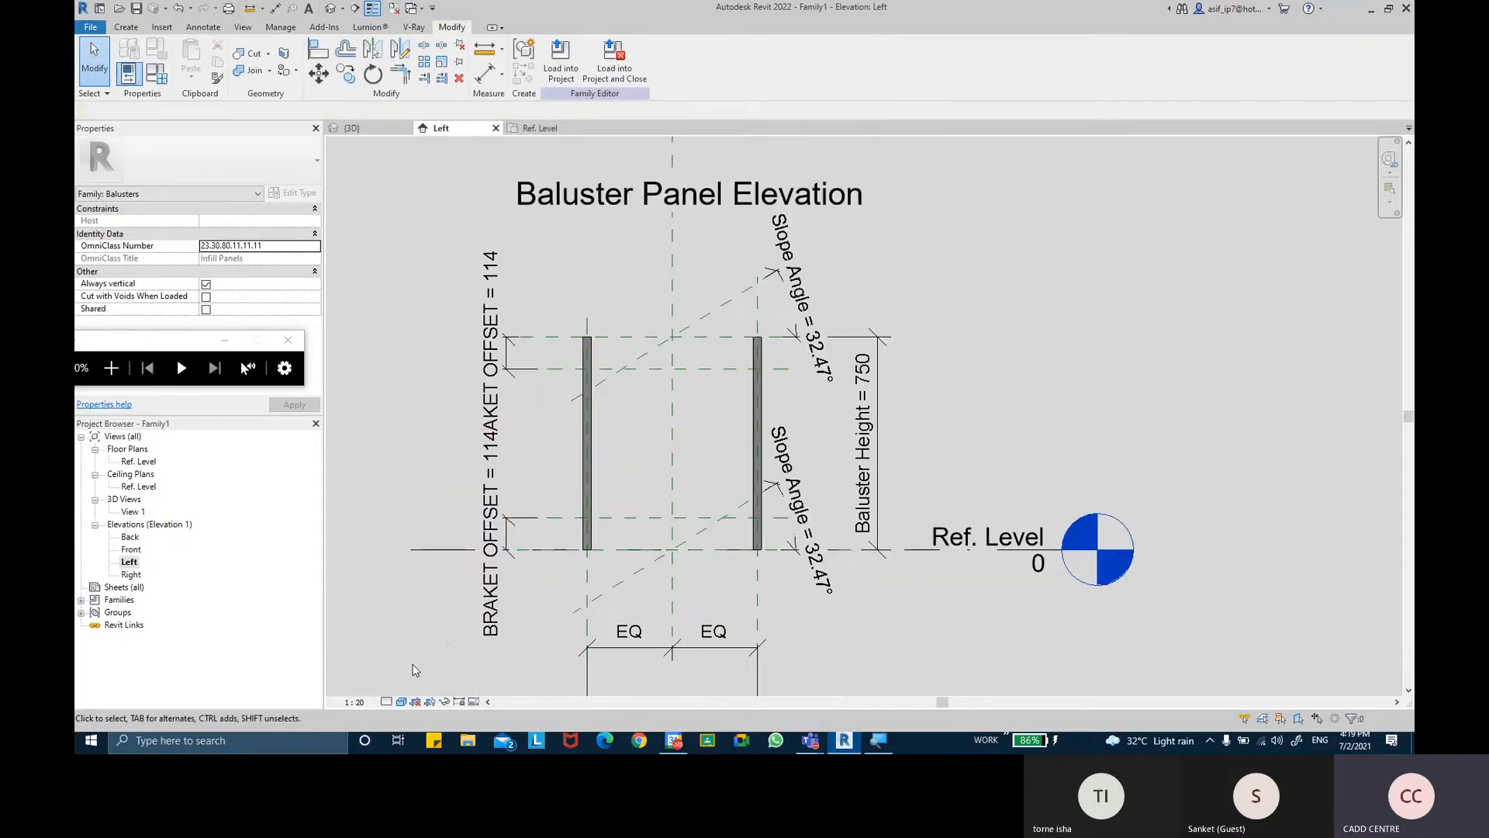
left_click(358, 701)
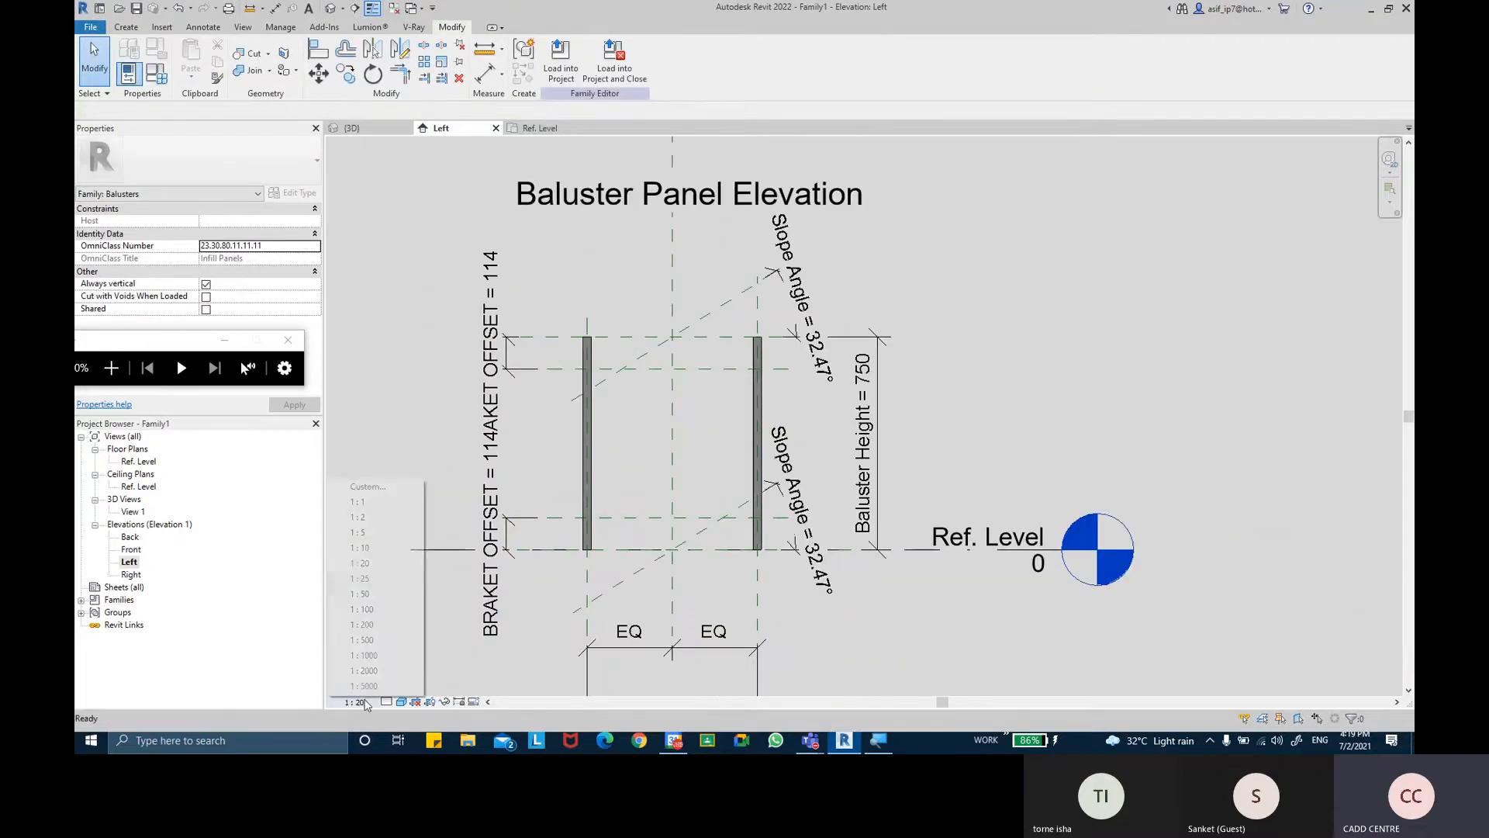
left_click(380, 580)
left_click(353, 701)
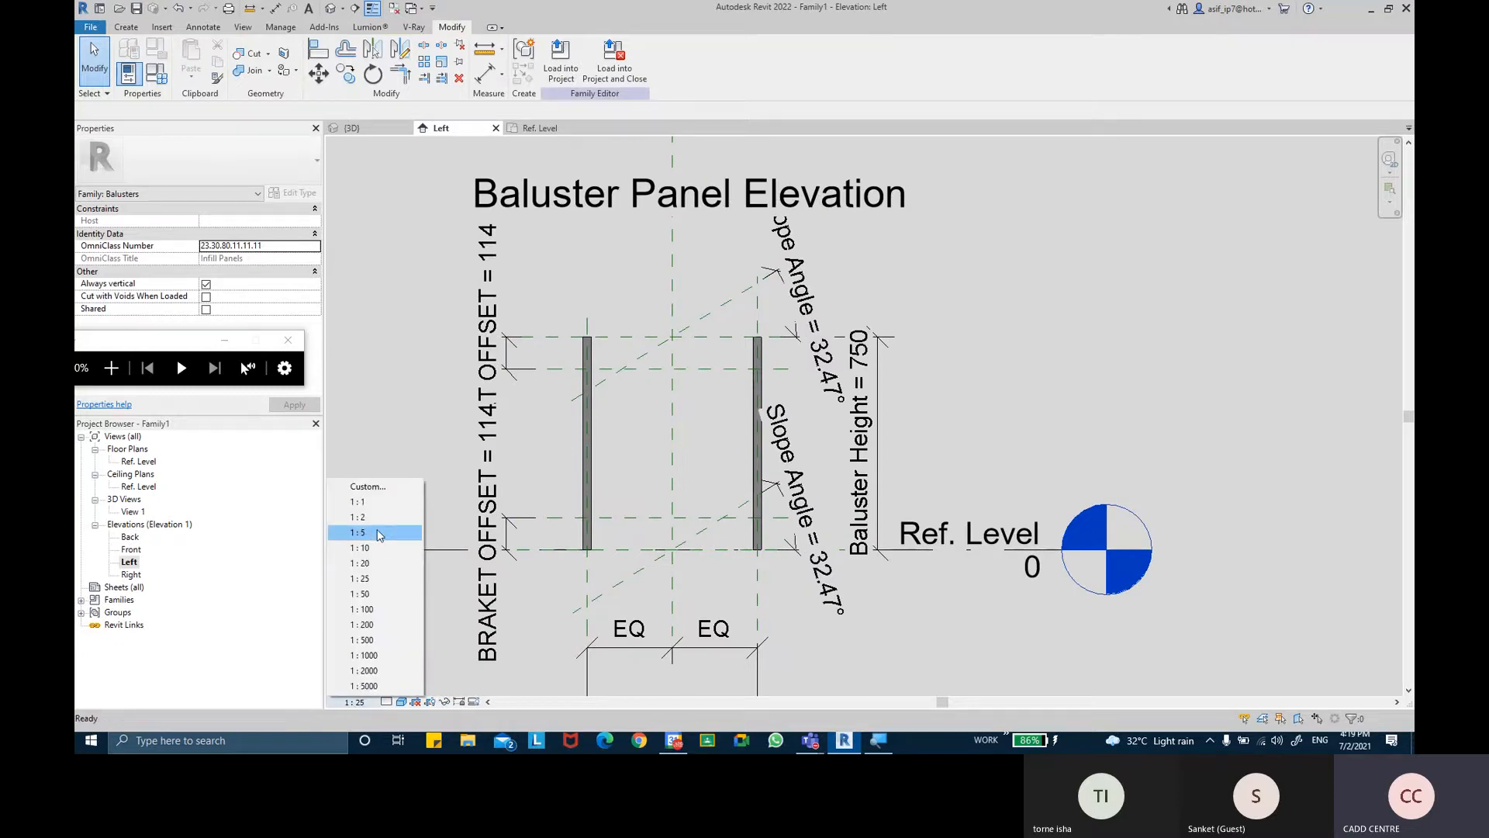
left_click(377, 531)
Examine the BRAKET OFFSET dimensions and their reference planes across both supports in the Left elevation
scroll(505, 351, "up", 5)
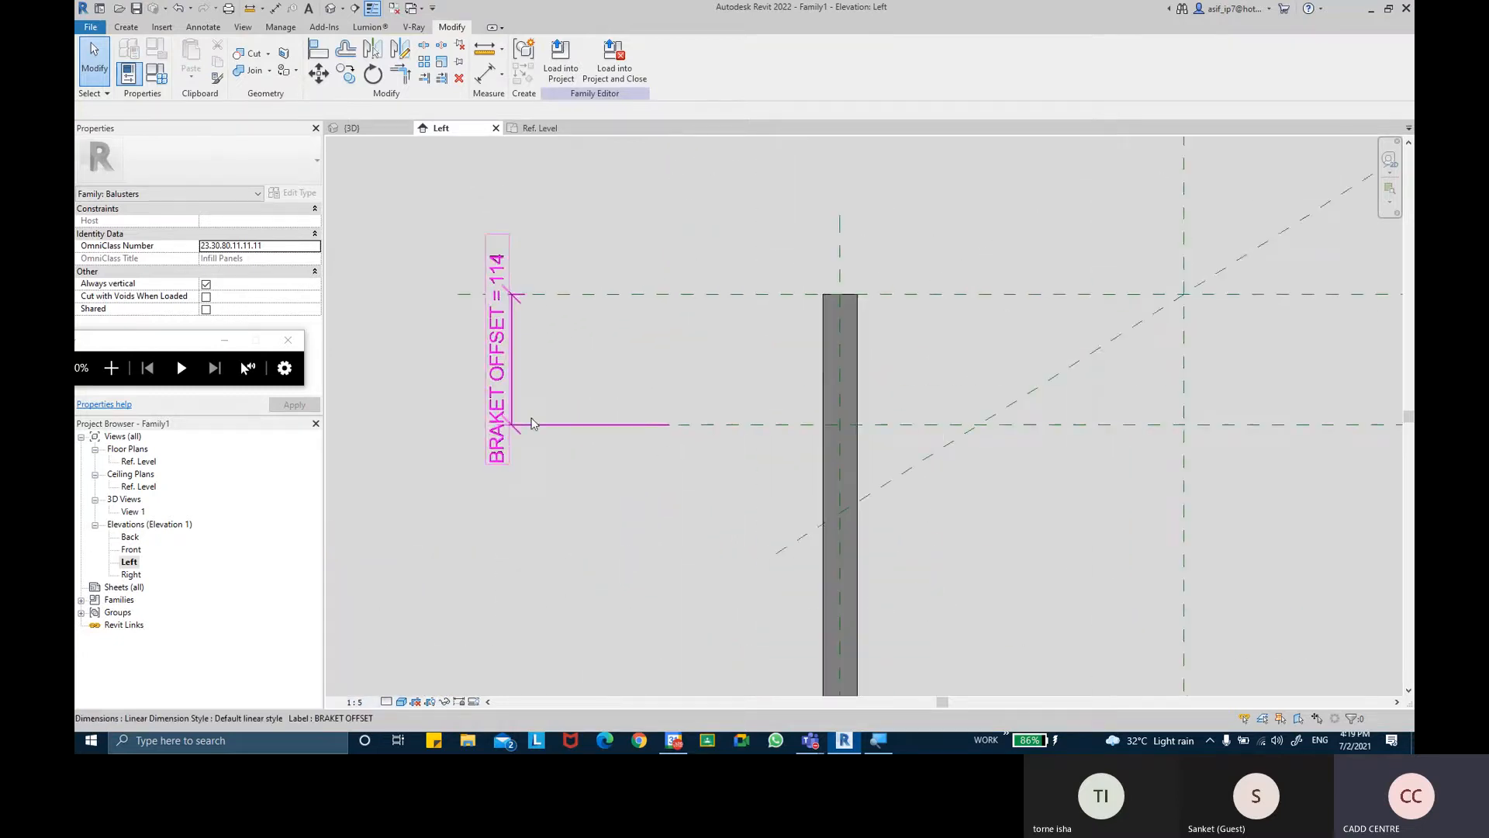
scroll(512, 314, "down", 2)
middle_click_drag(537, 424, 521, 391)
middle_click_drag(524, 595, 558, 337)
scroll(548, 519, "down", 1)
middle_click_drag(548, 519, 575, 561)
scroll(576, 555, "down", 1)
middle_click_drag(598, 505, 631, 517)
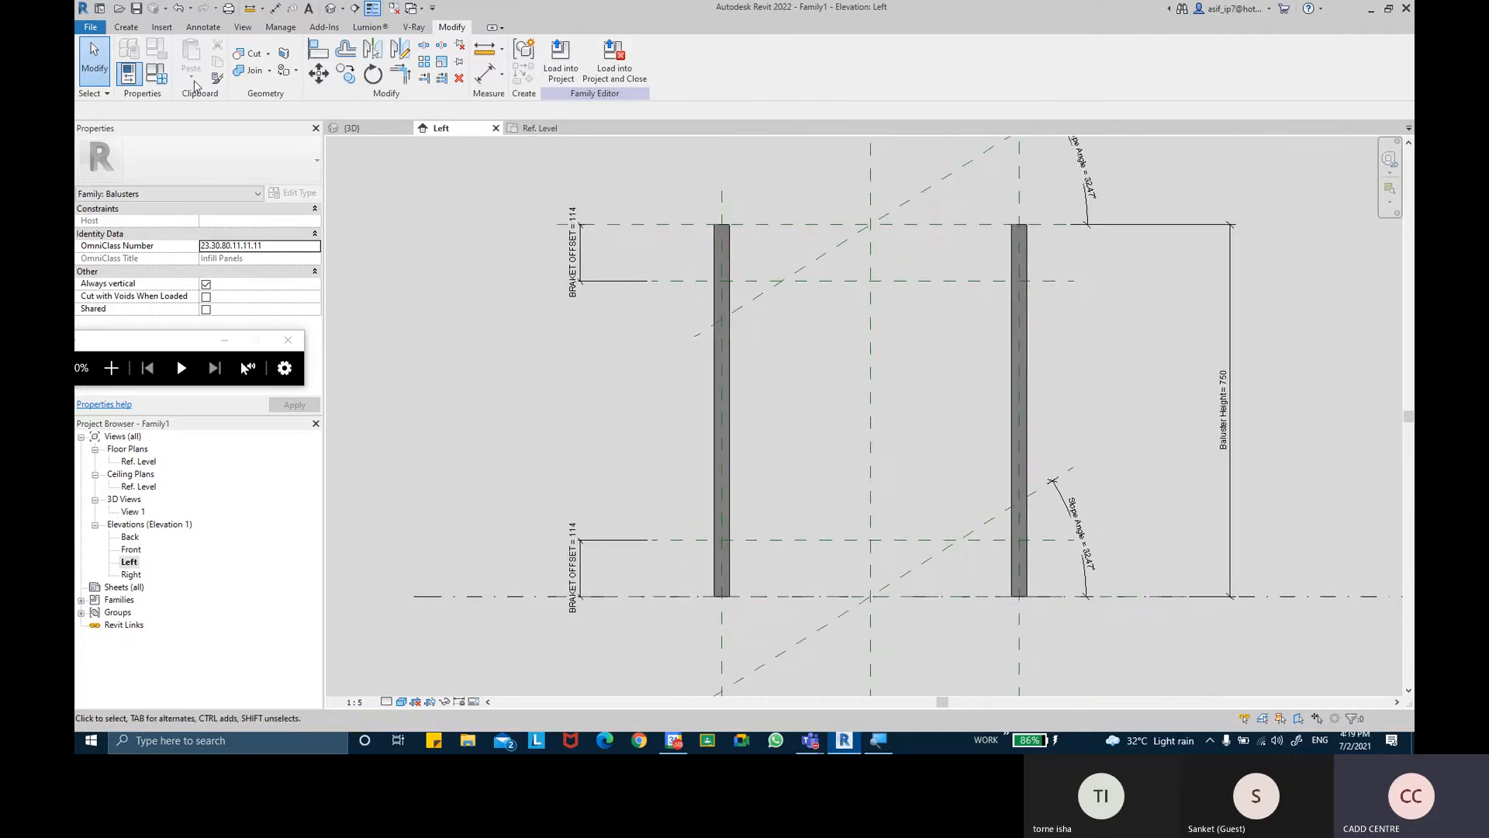
middle_click_drag(749, 425, 779, 396)
middle_click_drag(871, 358, 852, 368)
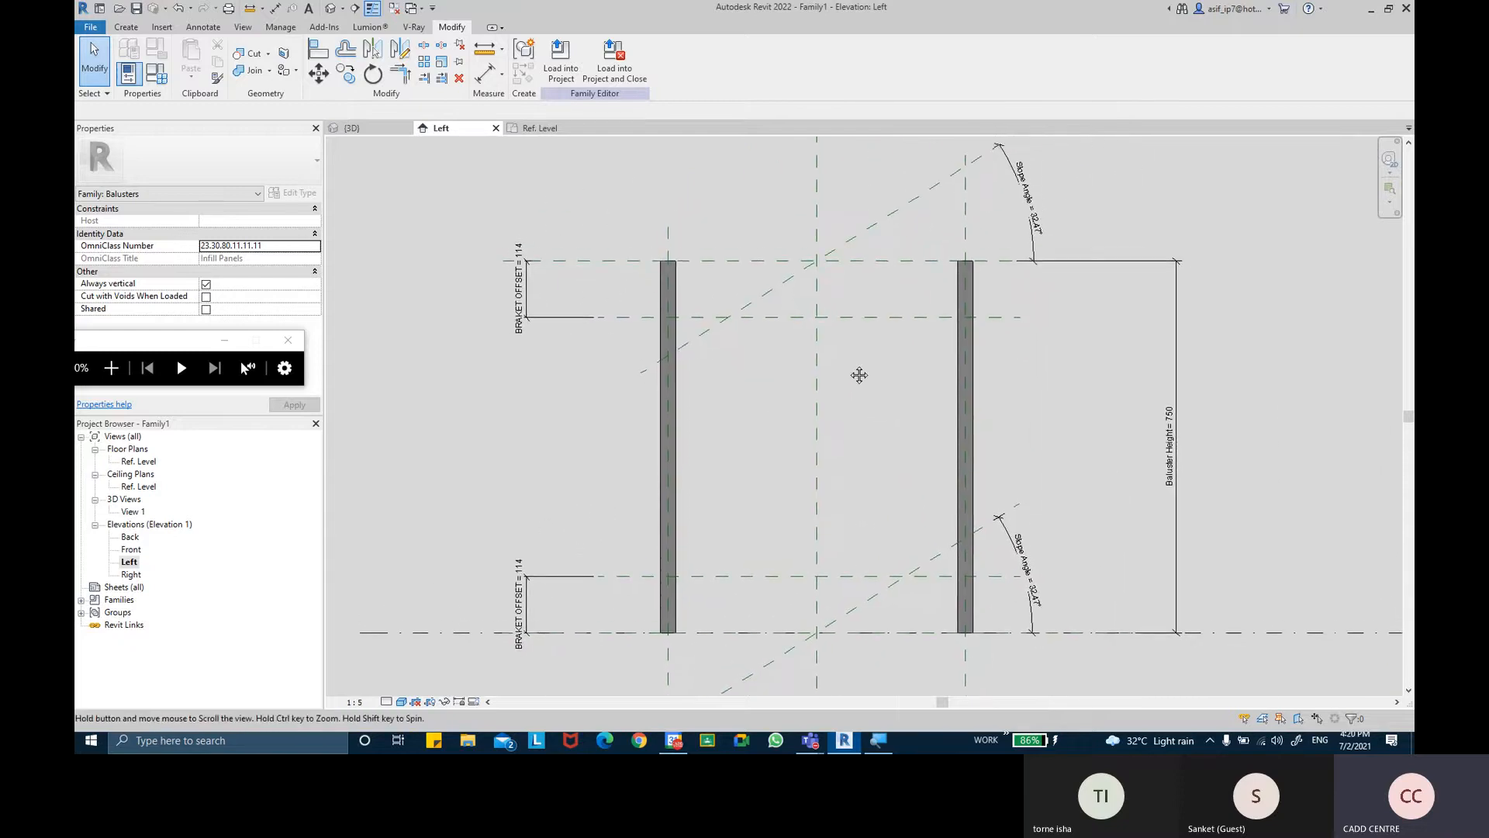
scroll(694, 335, "up", 2)
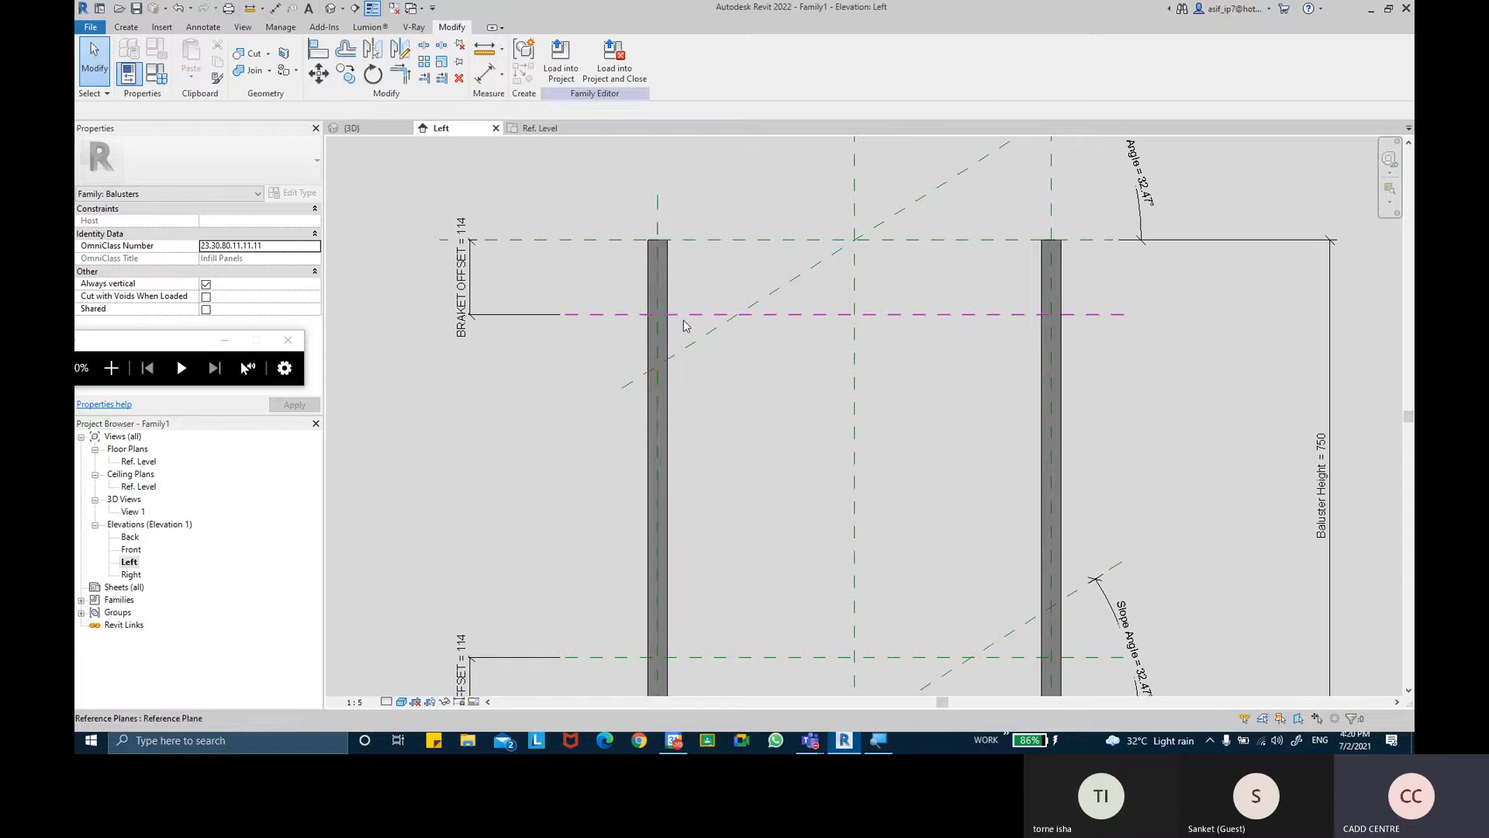
middle_click_drag(724, 441, 719, 359)
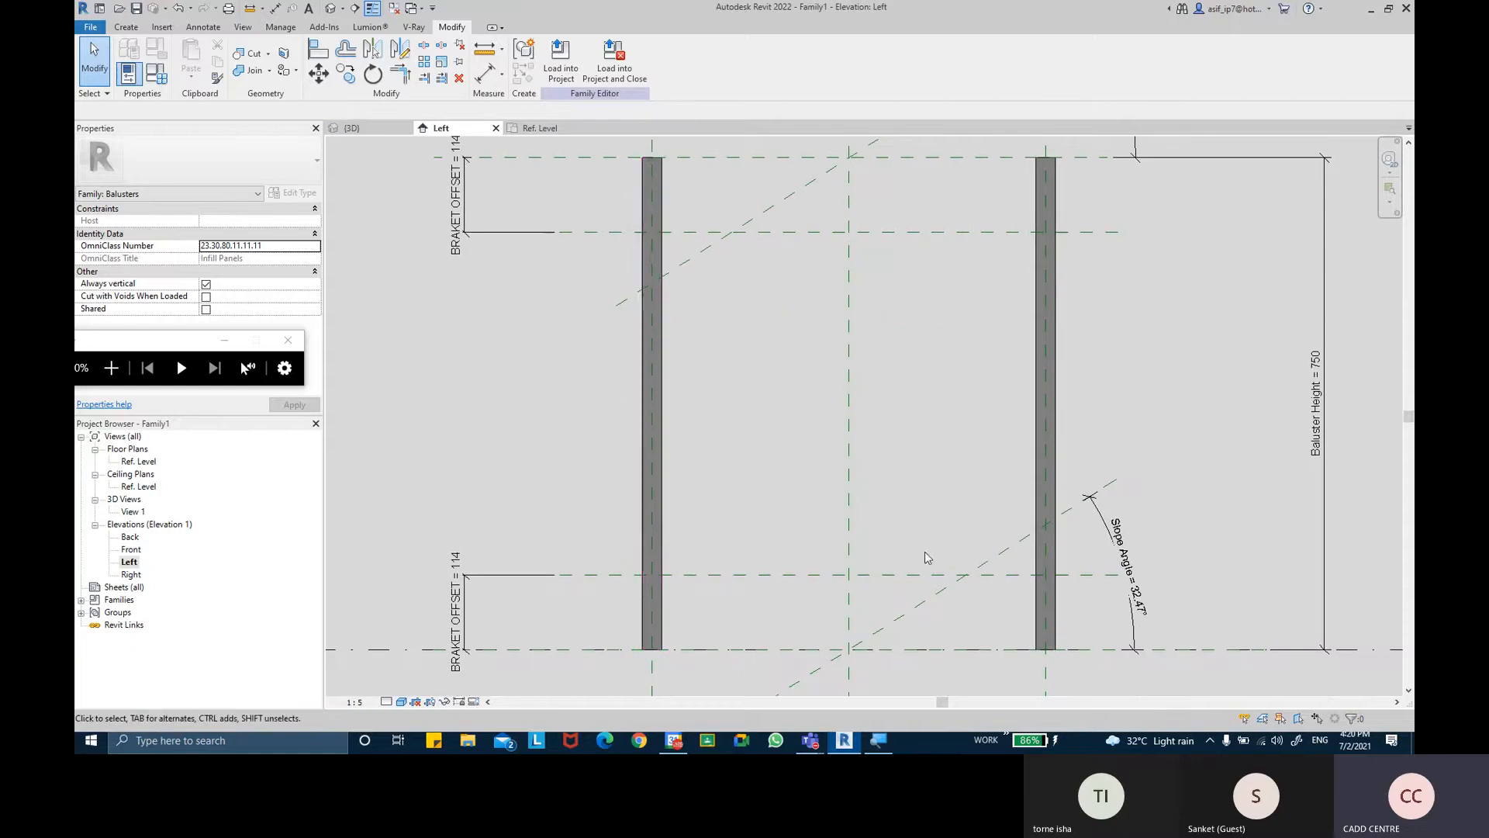
middle_click_drag(1027, 266, 1021, 332)
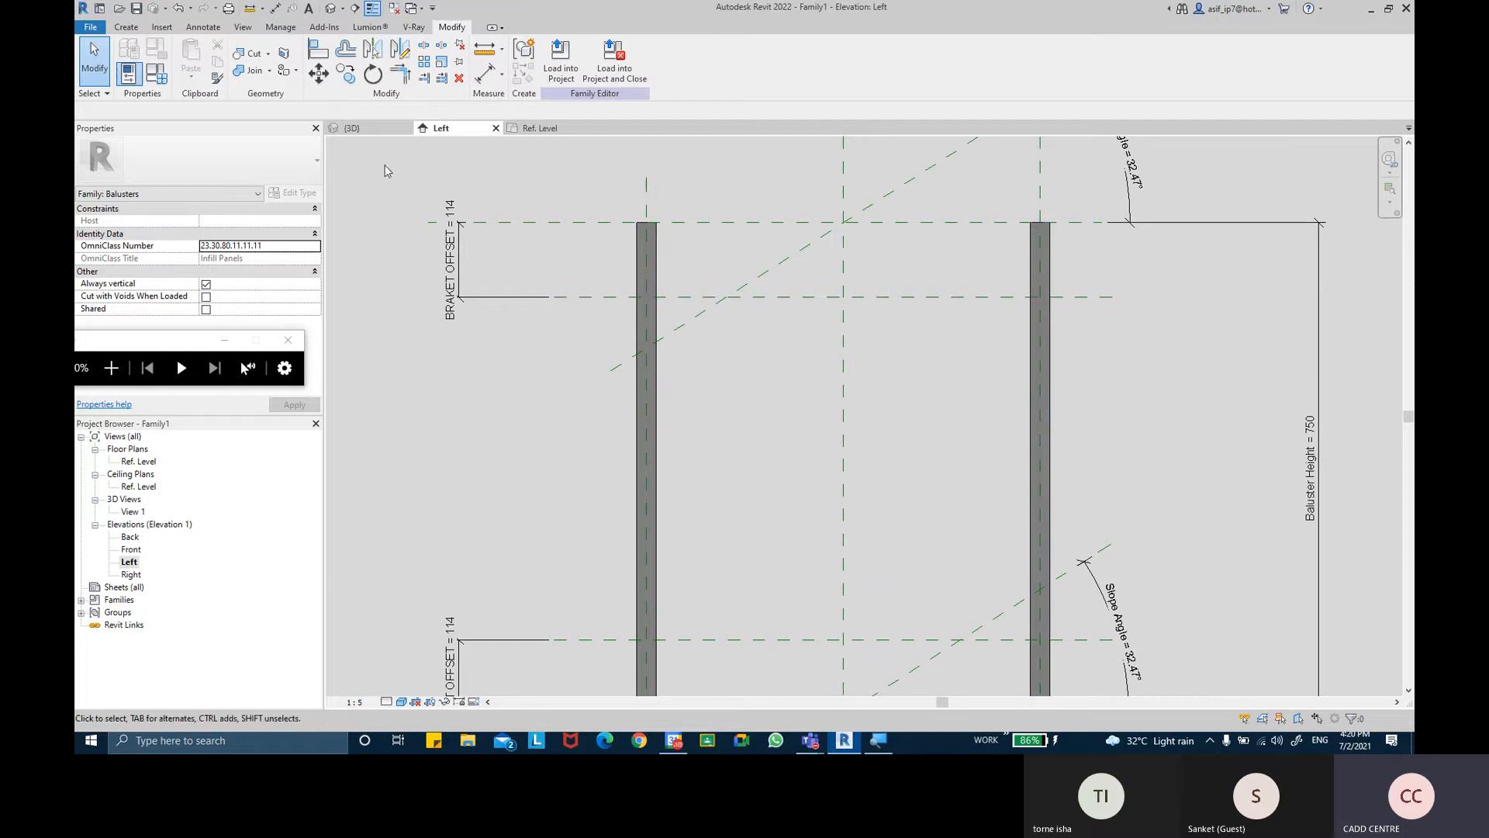
Start an extrusion on the work plane Reference Plane : Center (Left/Right)
left_click(126, 27)
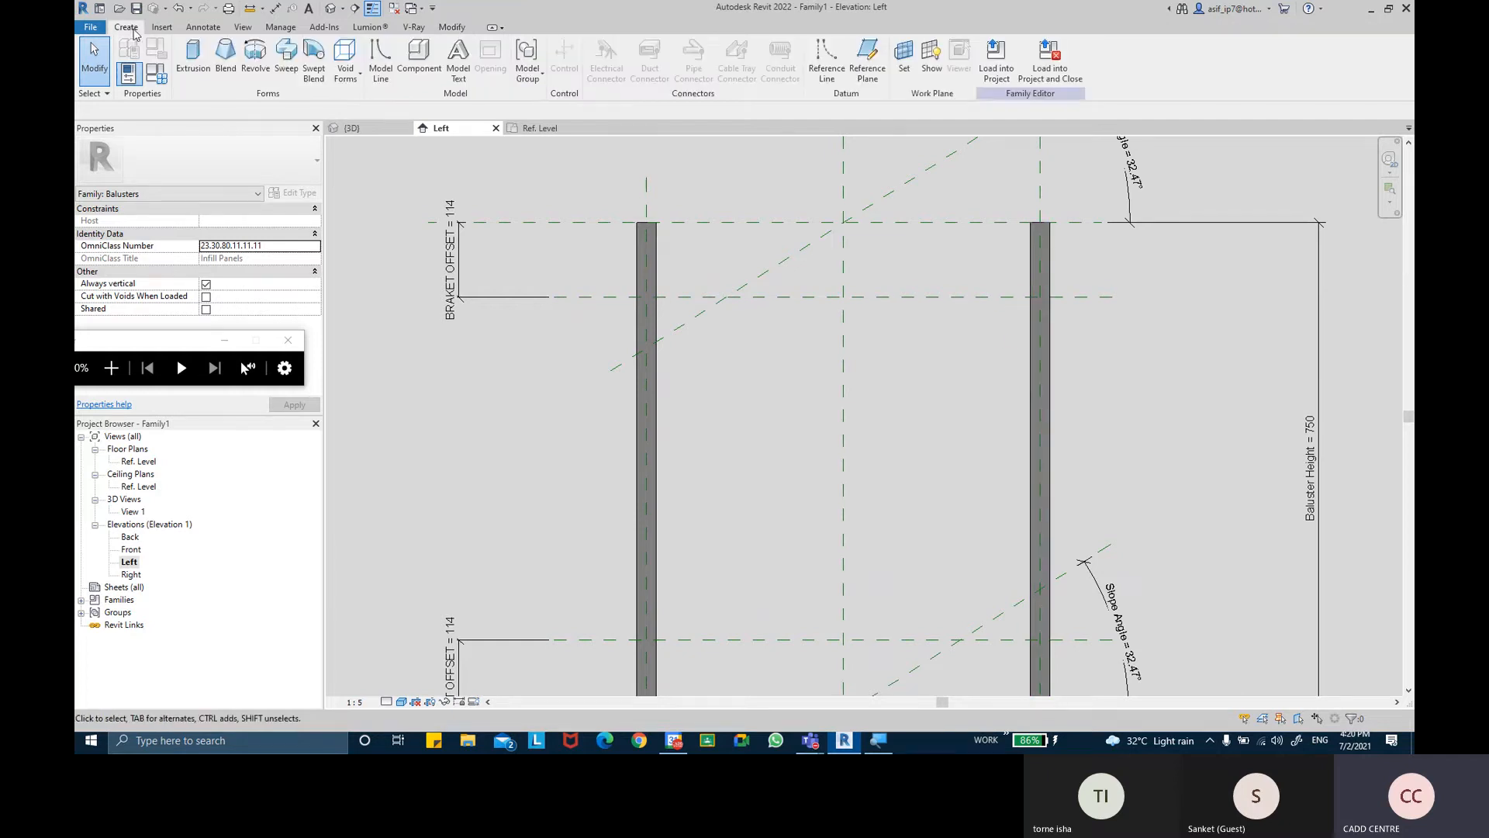
left_click(204, 83)
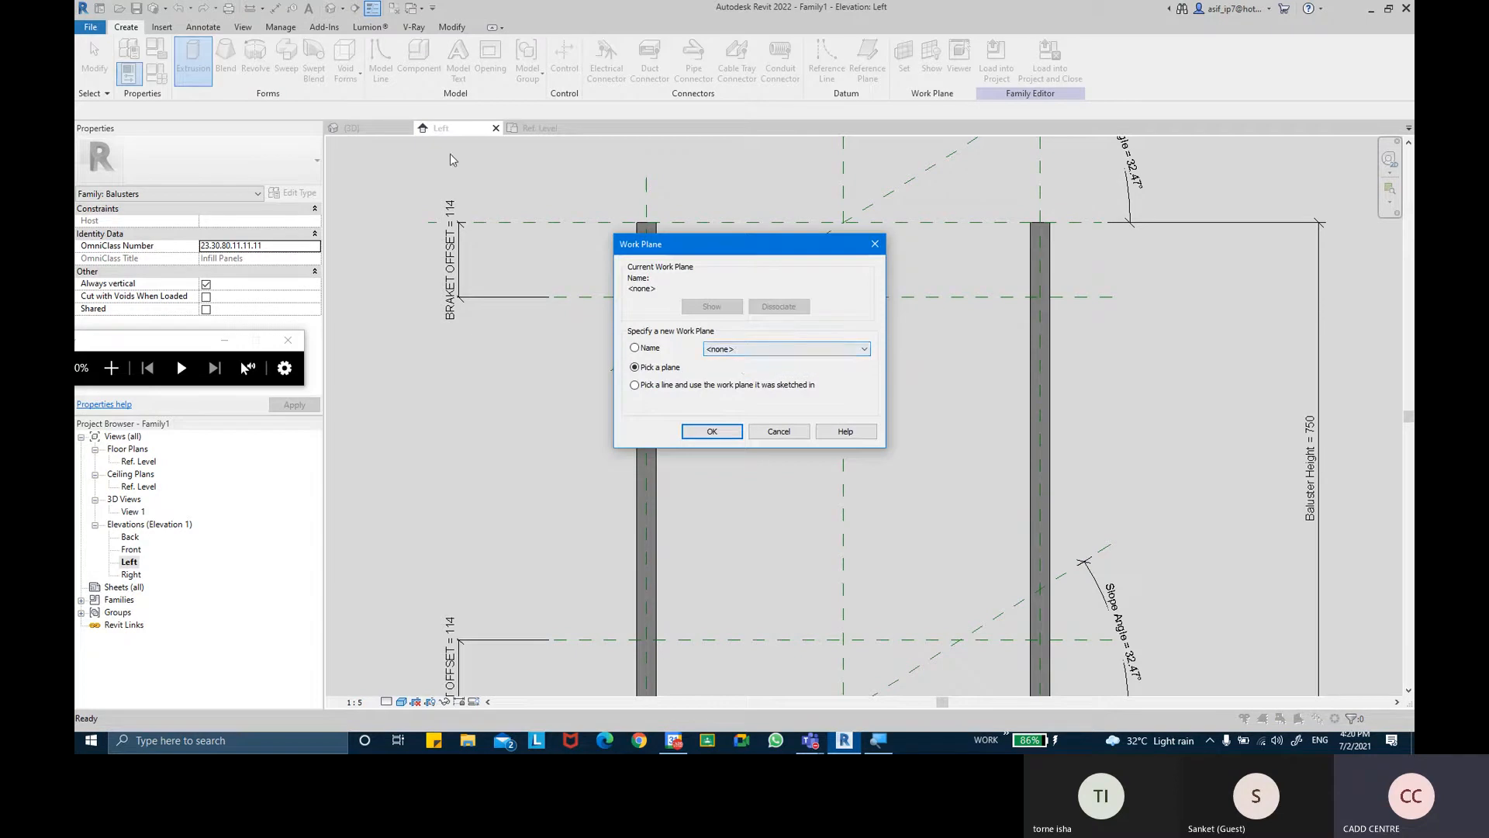
left_click(789, 351)
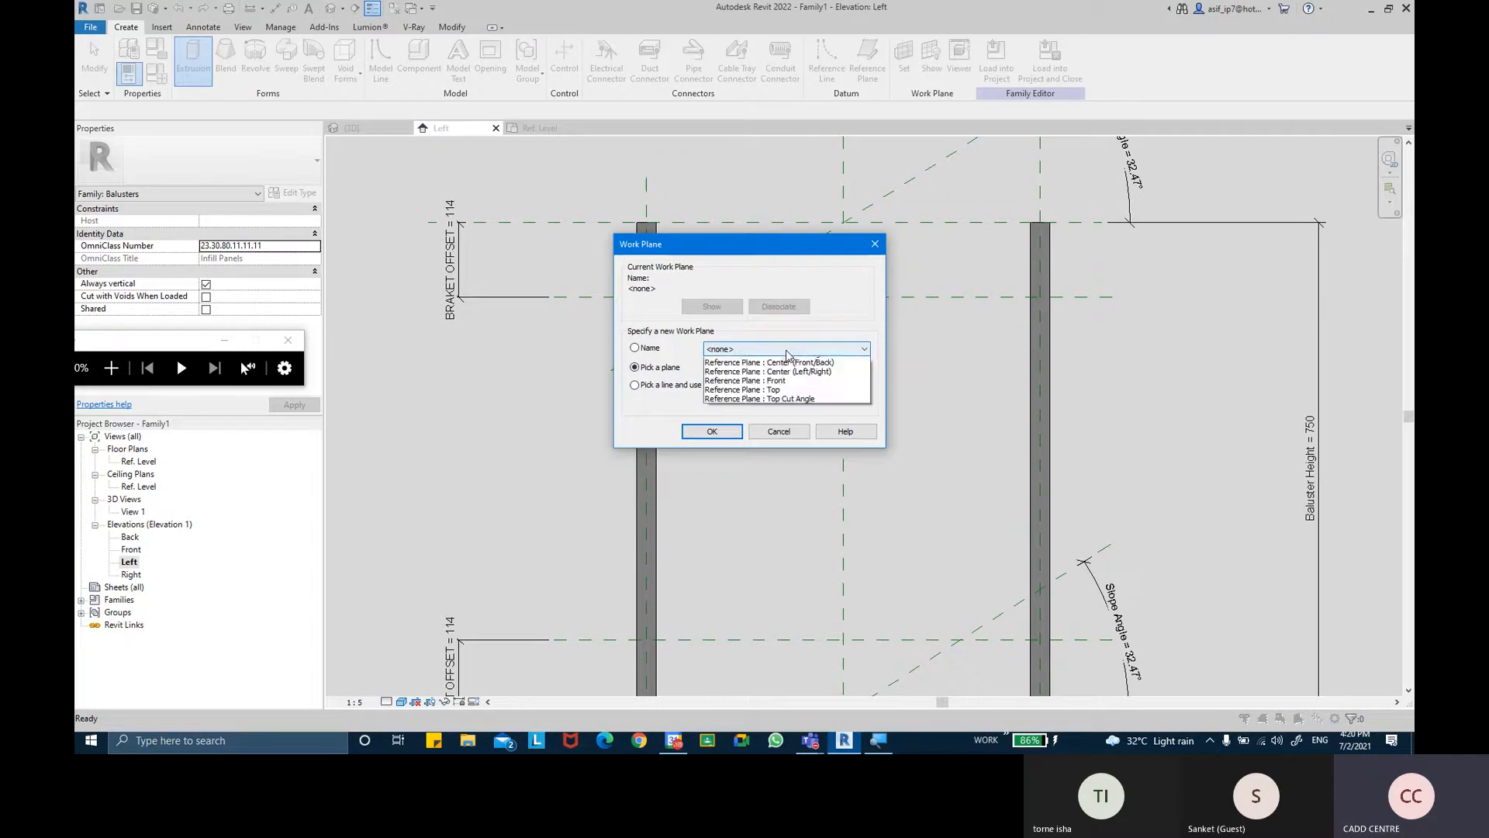
left_click(791, 409)
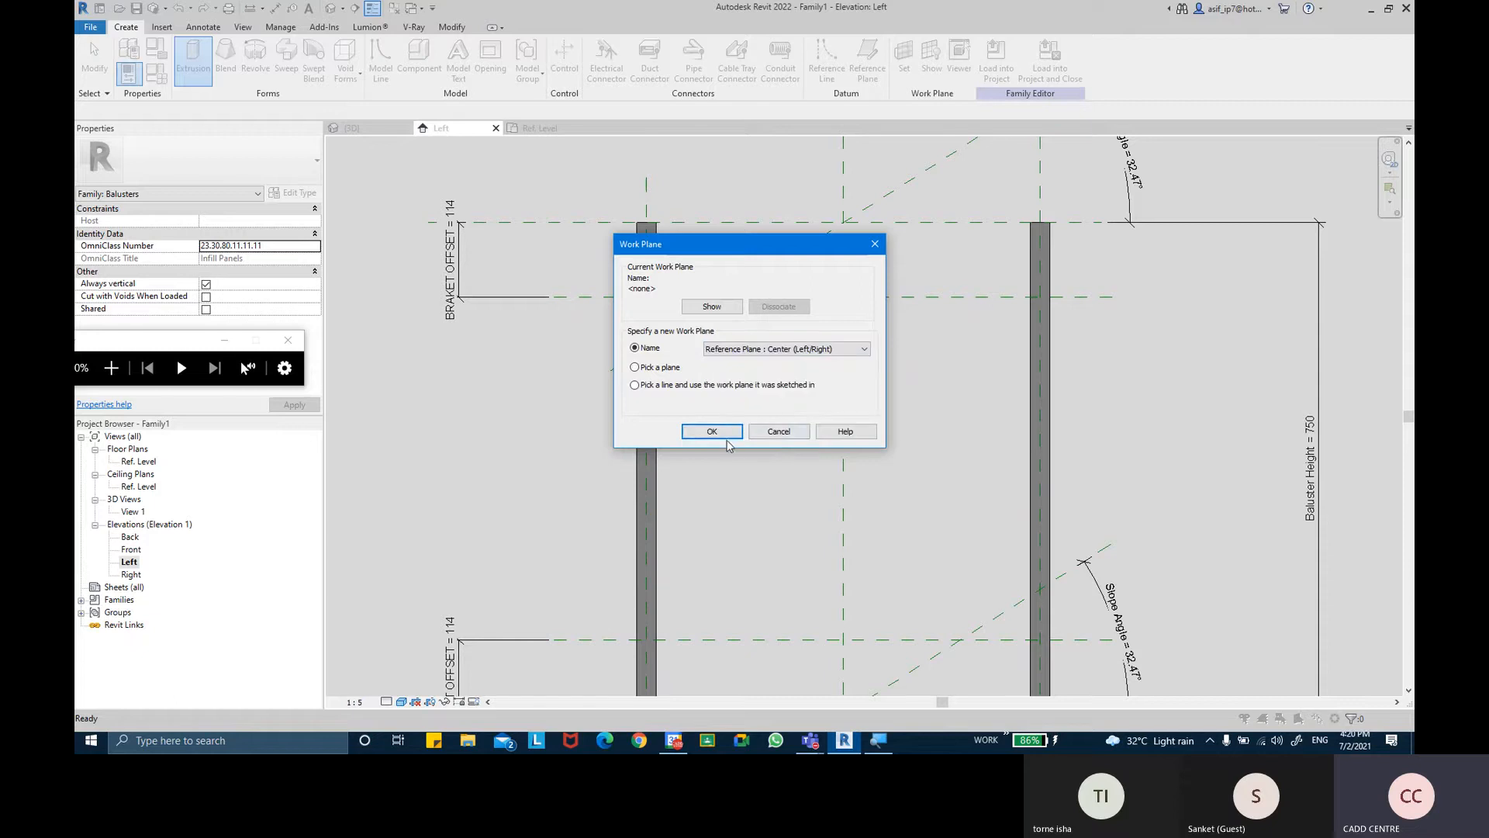
left_click(713, 432)
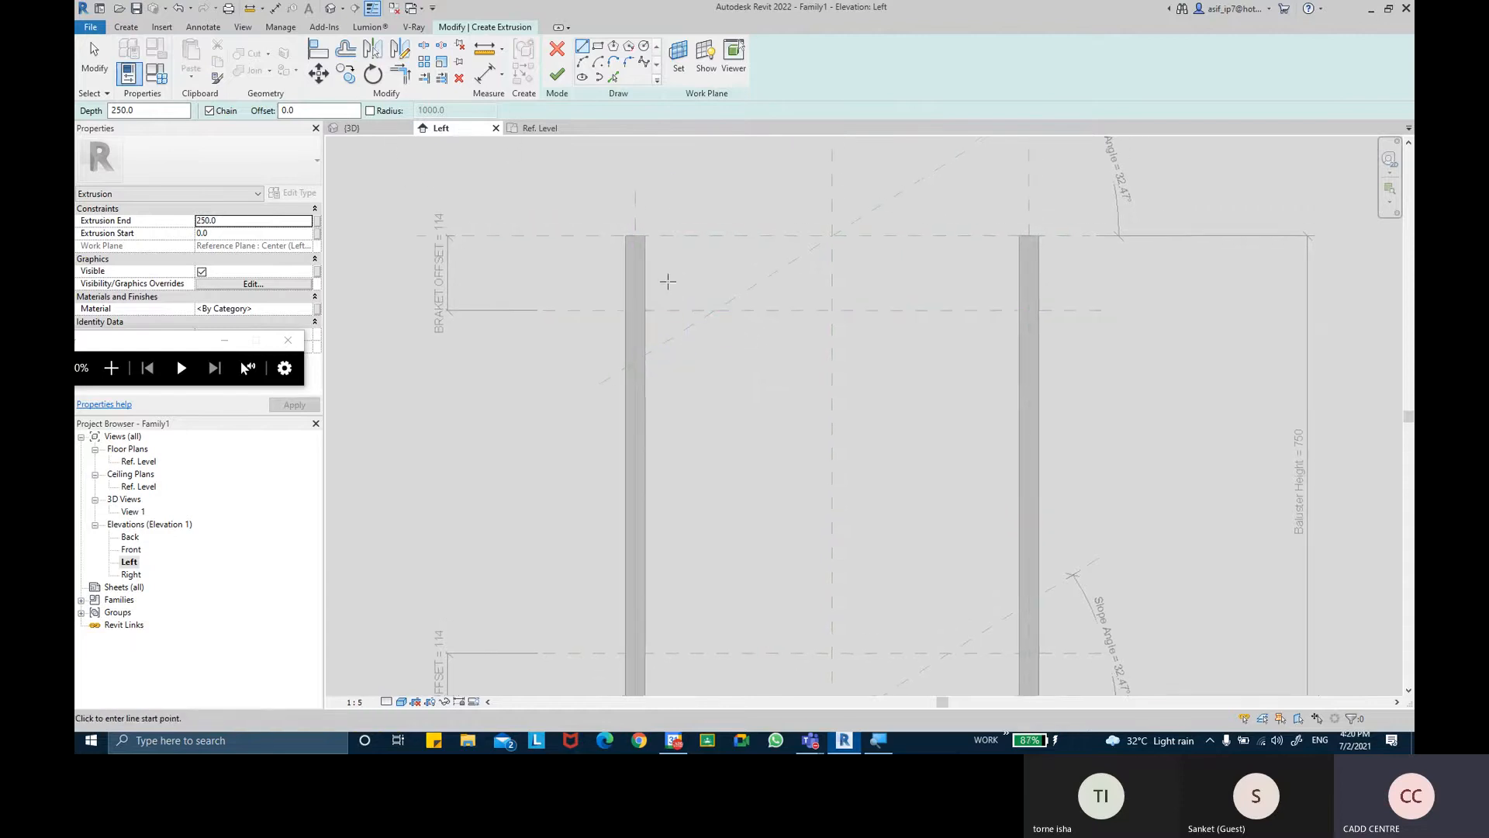
Sketch a rectangle about 40 mm wide and 30 mm high from the left support's inner face, across the upper bracket offset plane
scroll(667, 287, "up", 3)
scroll(659, 342, "up", 2)
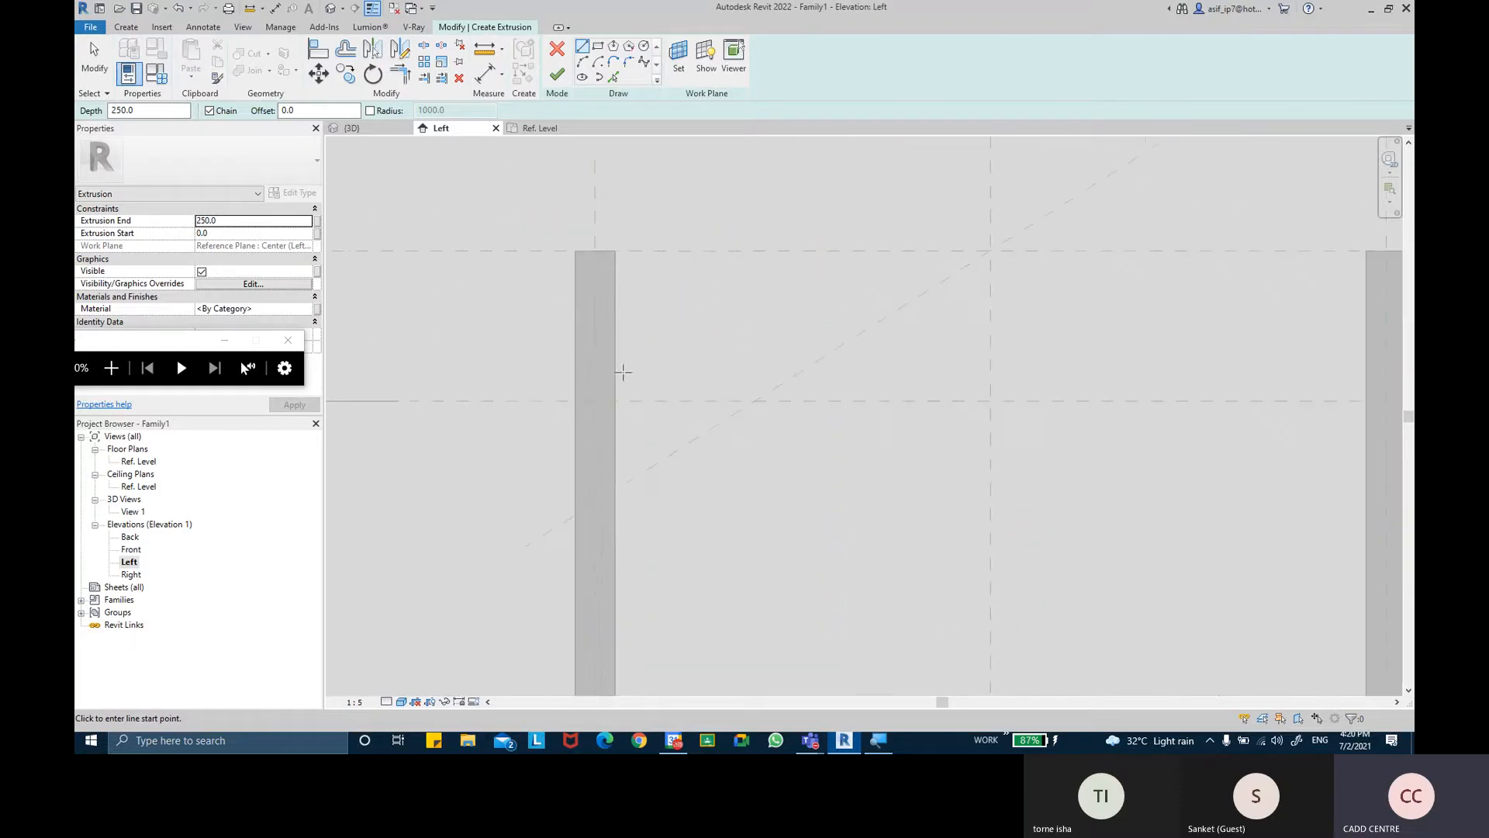
scroll(667, 368, "up", 2)
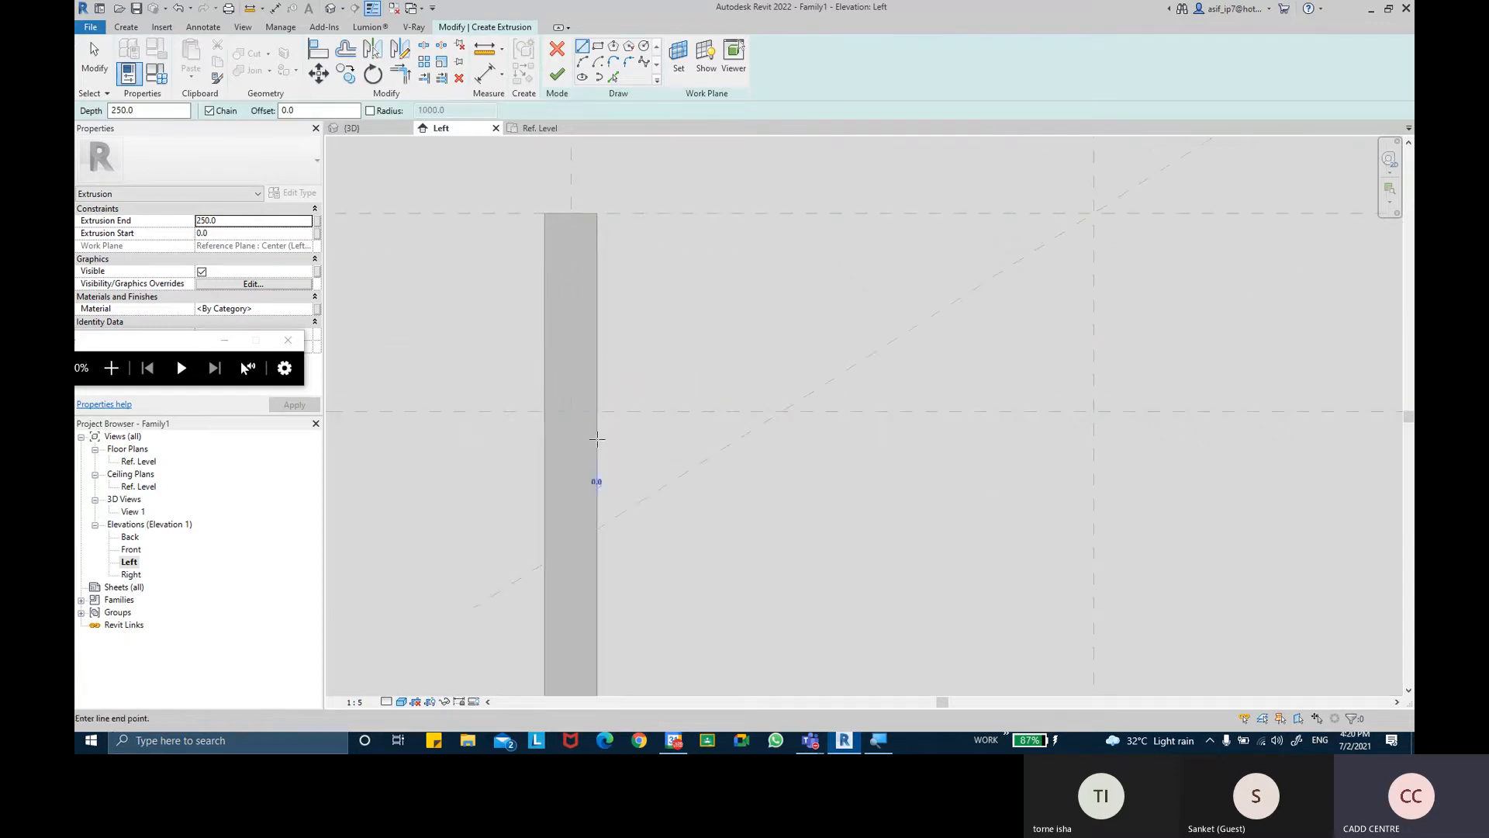
left_click(597, 387)
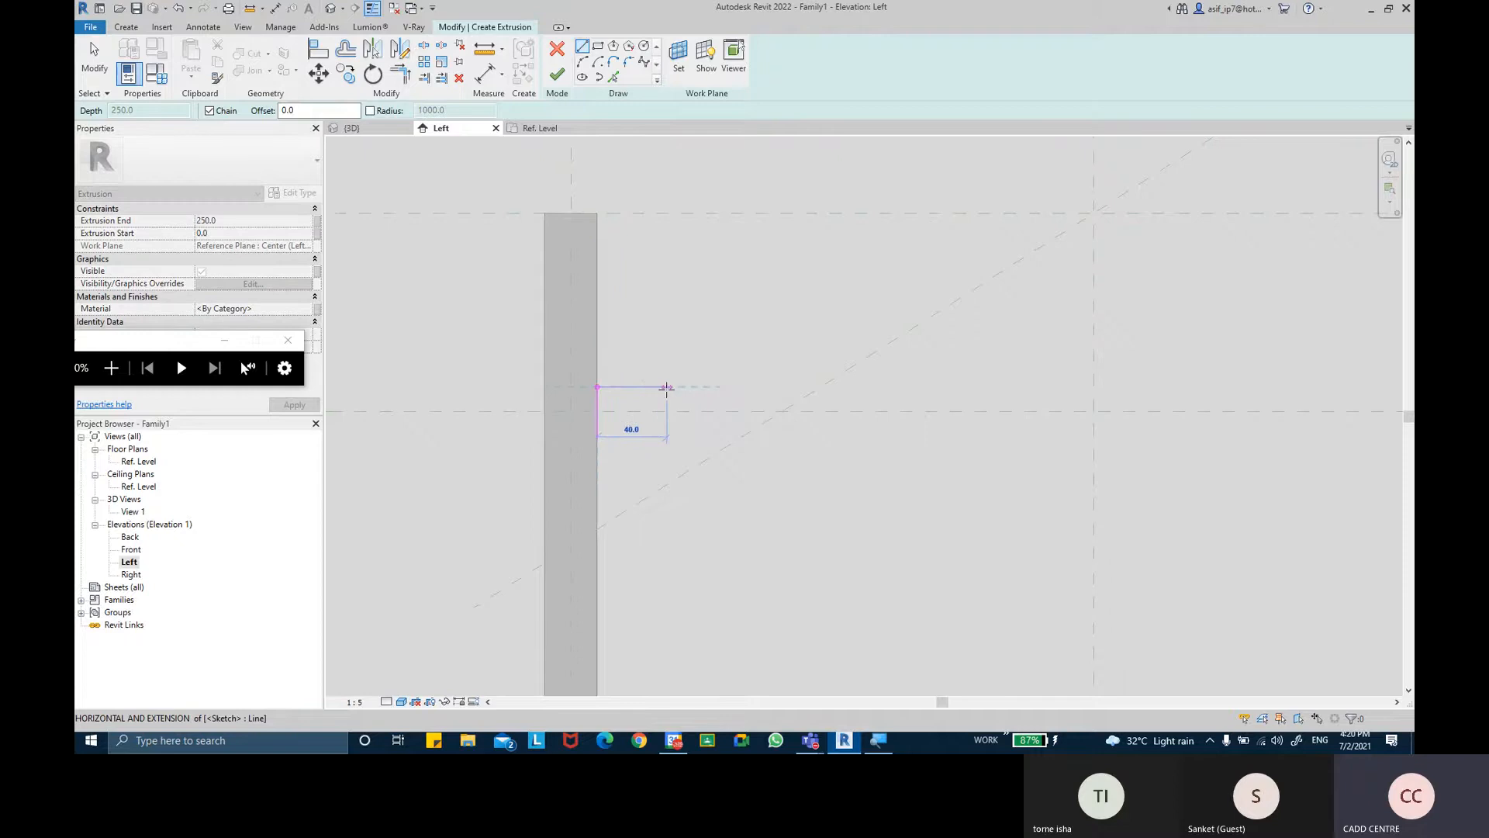
left_click(667, 386)
left_click(666, 439)
left_click(597, 439)
key("Escape")
Dimension the rectangle's horizontal edges to the upper bracket offset plane and make the two distances equal
scroll(660, 415, "up", 2)
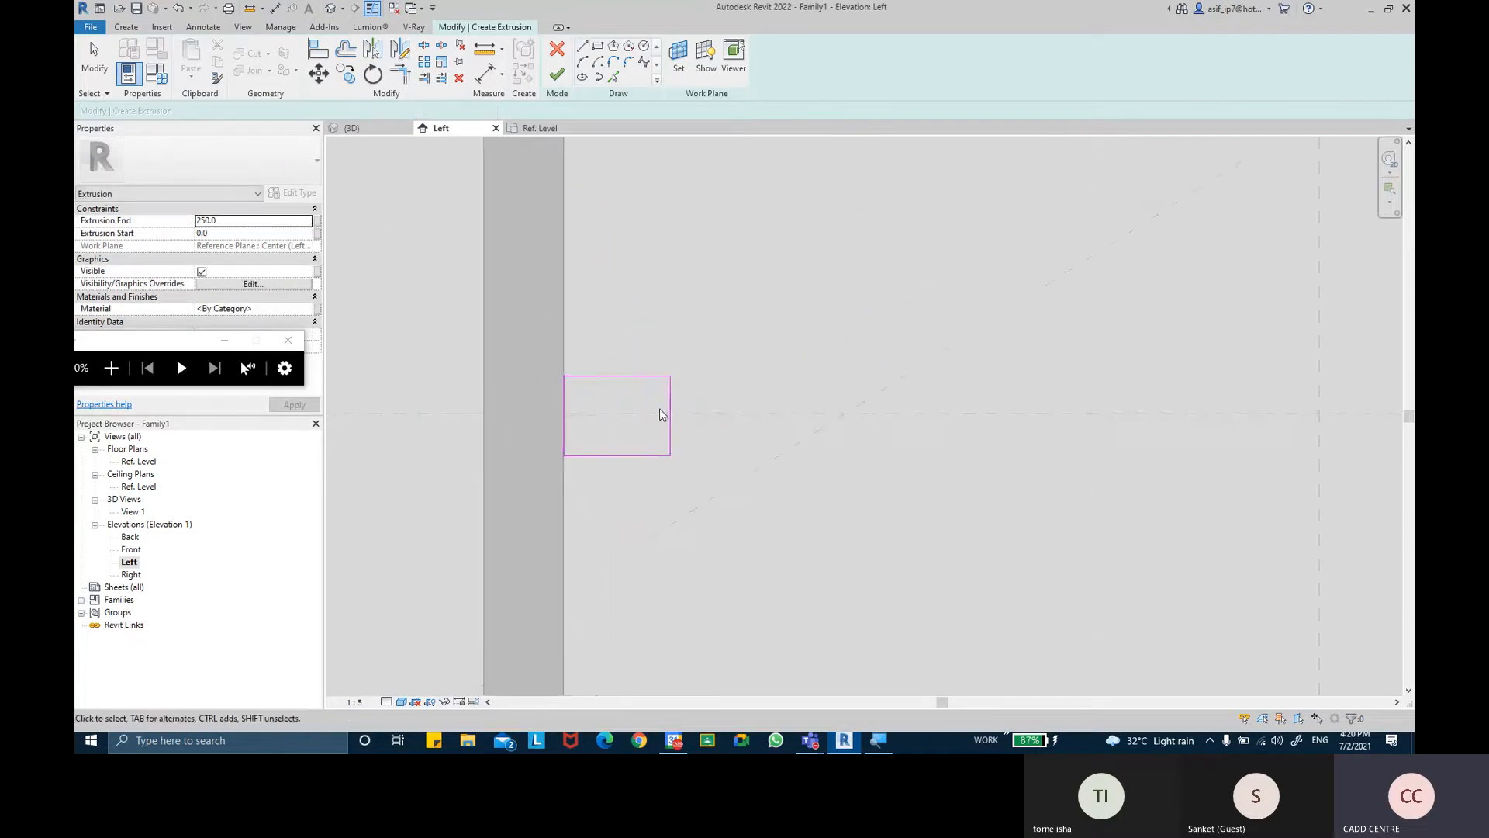
scroll(660, 415, "up", 2)
left_click(485, 74)
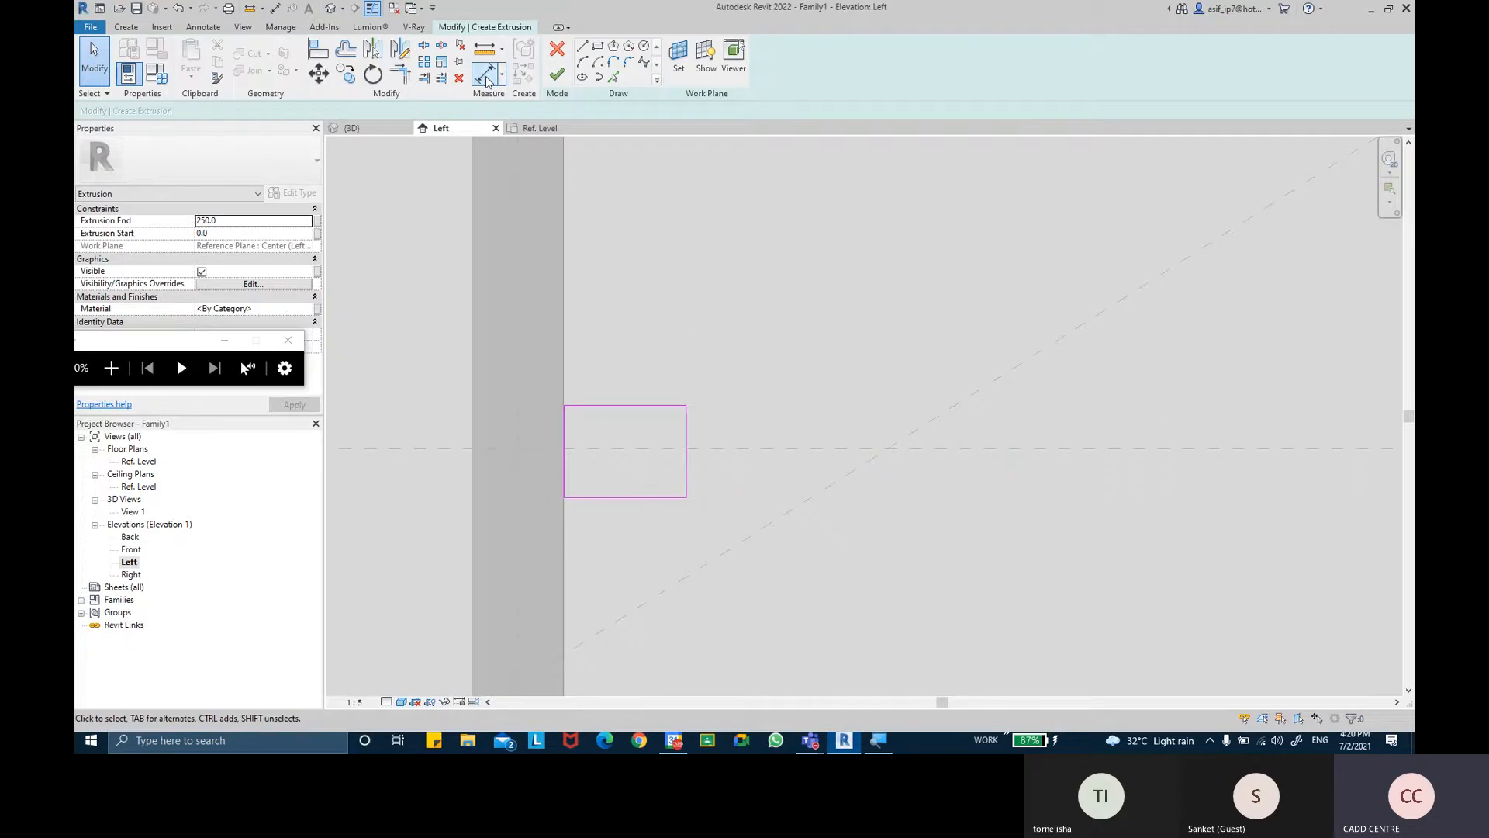
left_click(607, 455)
left_click(604, 402)
left_click(443, 325)
middle_click_drag(450, 407, 559, 411)
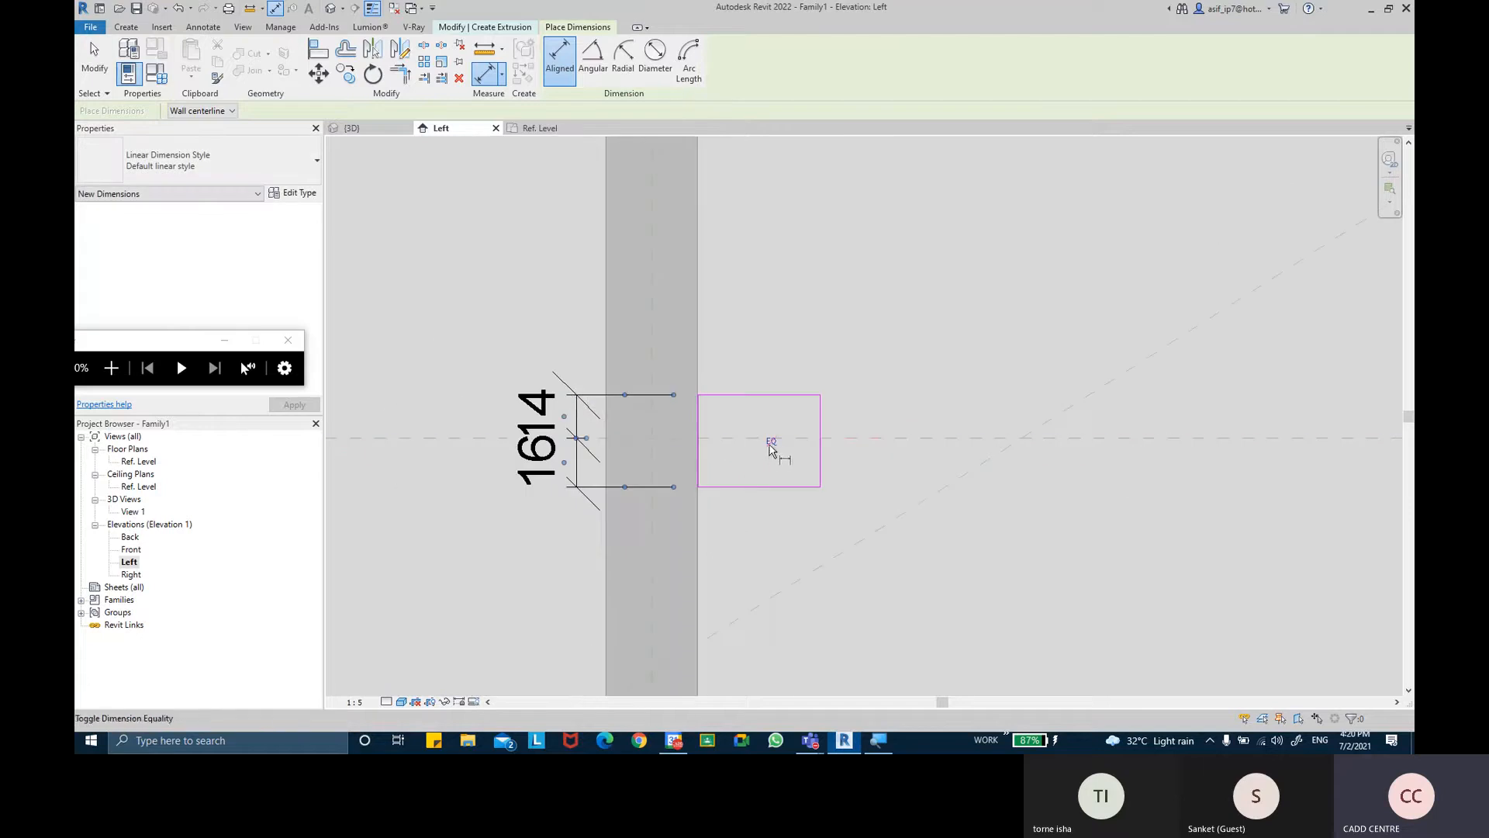
left_click(747, 454)
middle_click_drag(737, 500, 695, 515)
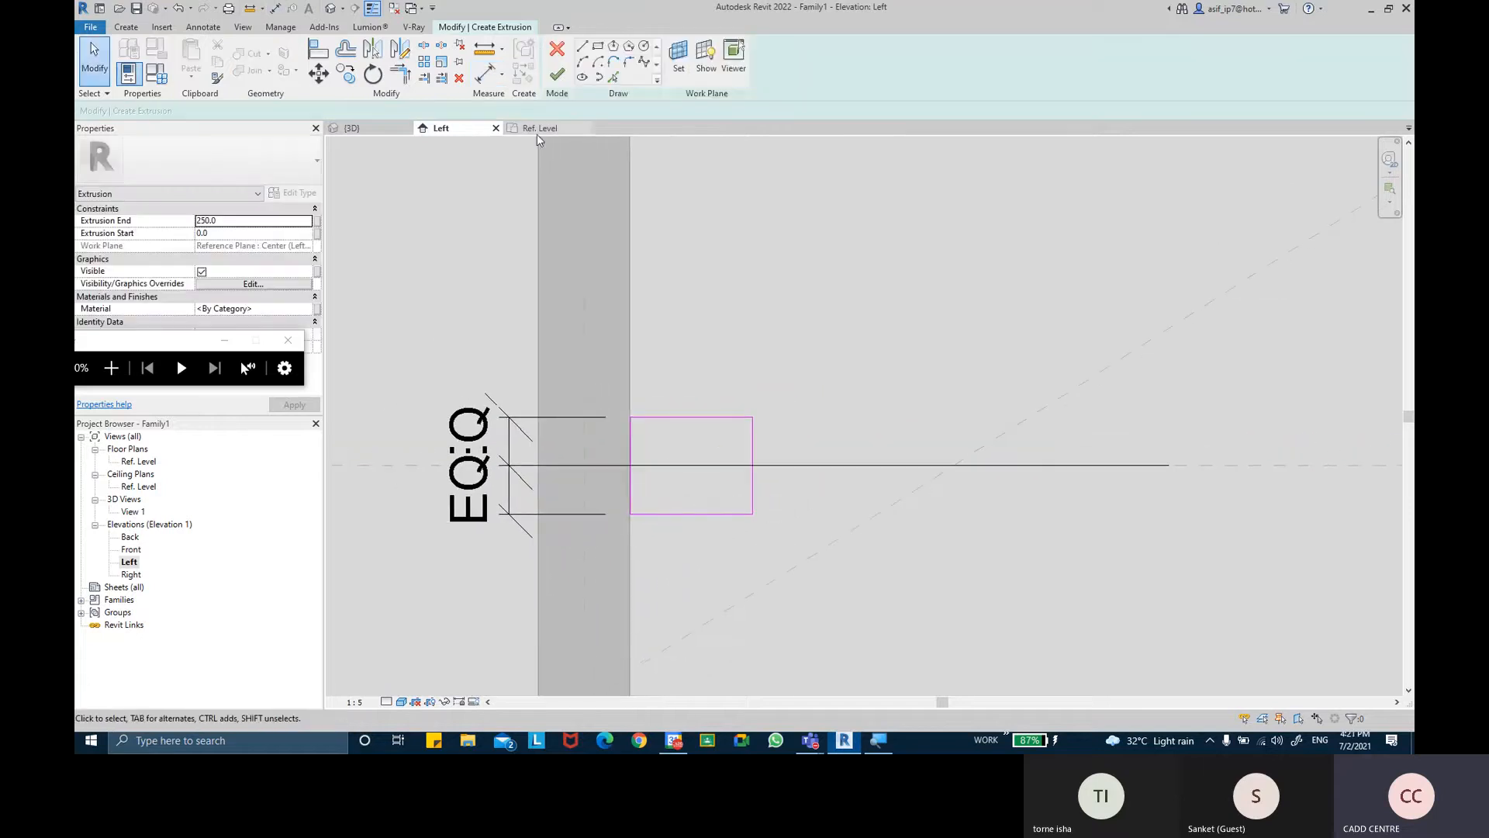
Add an aligned dimension across the rectangle's width, placed above the rectangle
left_click(631, 494)
left_click(753, 491)
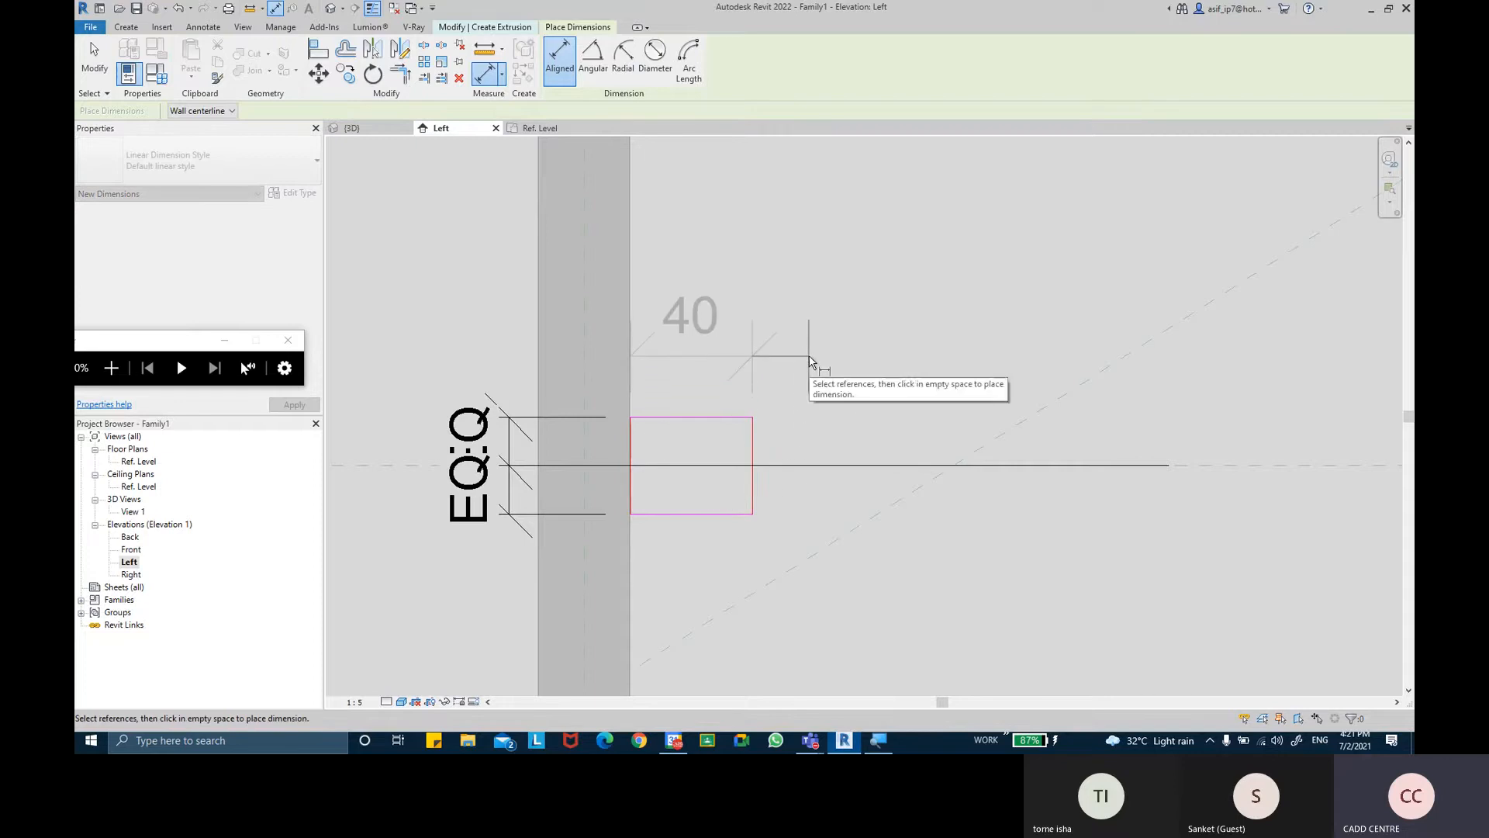
left_click(809, 356)
middle_click_drag(636, 494, 685, 493)
key("Escape")
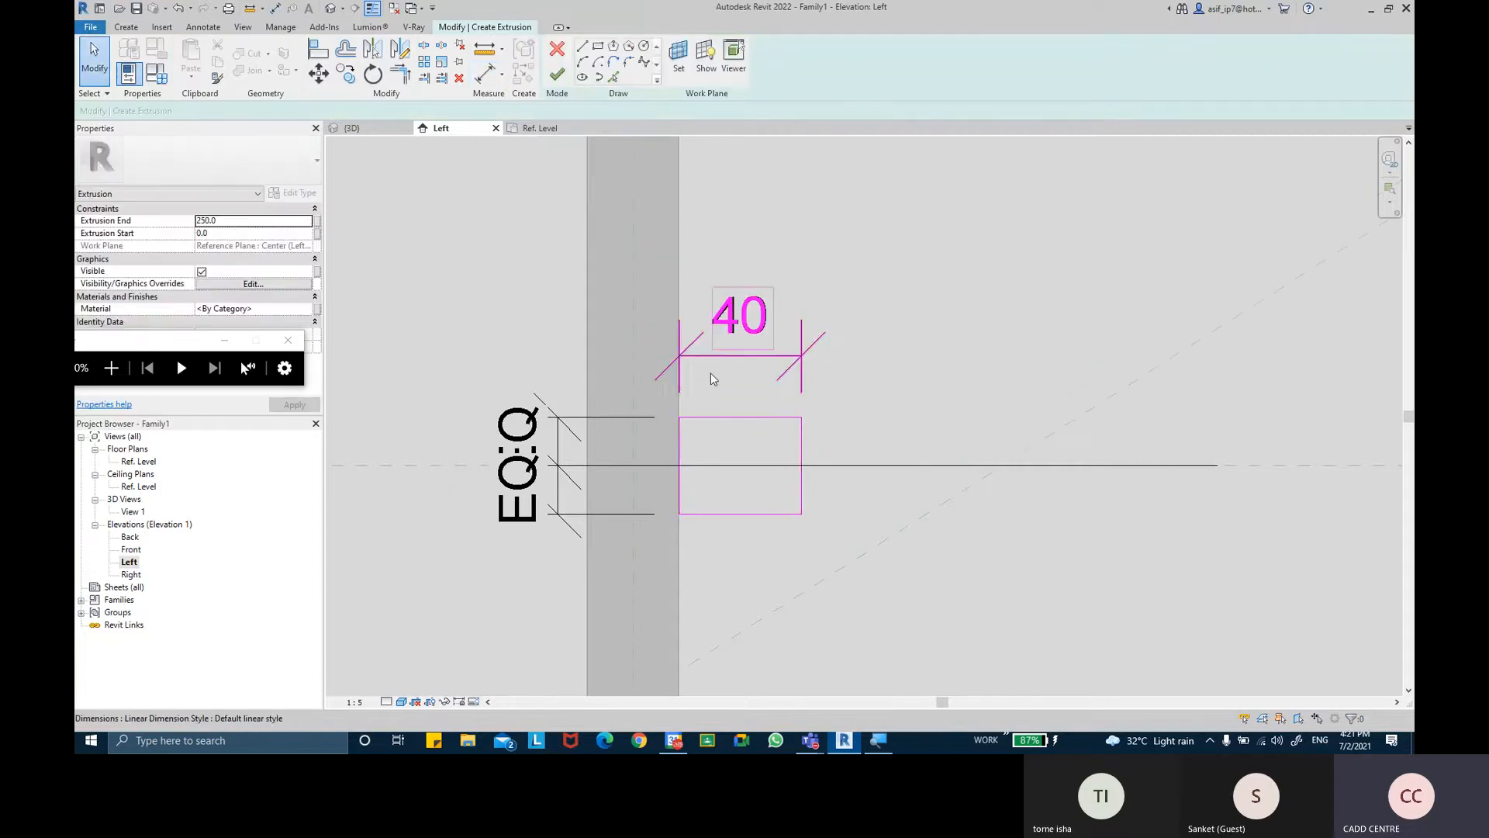
Remove the equality dimension and move the rectangle's left edge onto the support's vertical centre plane
left_click(582, 425)
mouse_move(681, 438)
left_mouse_down()
mouse_move(680, 466)
mouse_move(632, 470)
left_mouse_up()
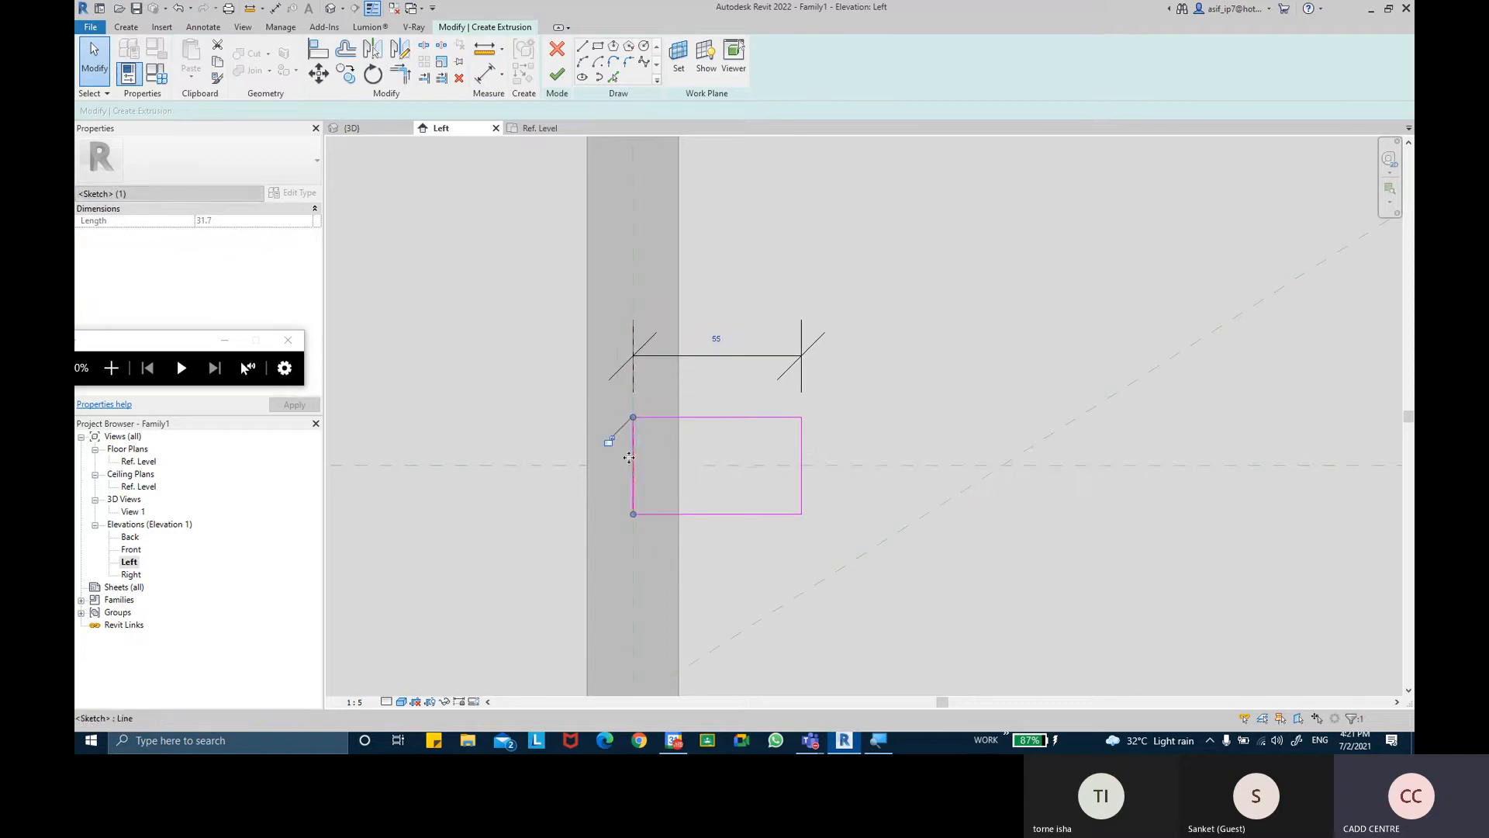
left_click(724, 436)
Set the rectangle's width to 60 mm by moving its right edge
scroll(725, 436, "down", 5)
middle_click_drag(752, 416, 728, 445)
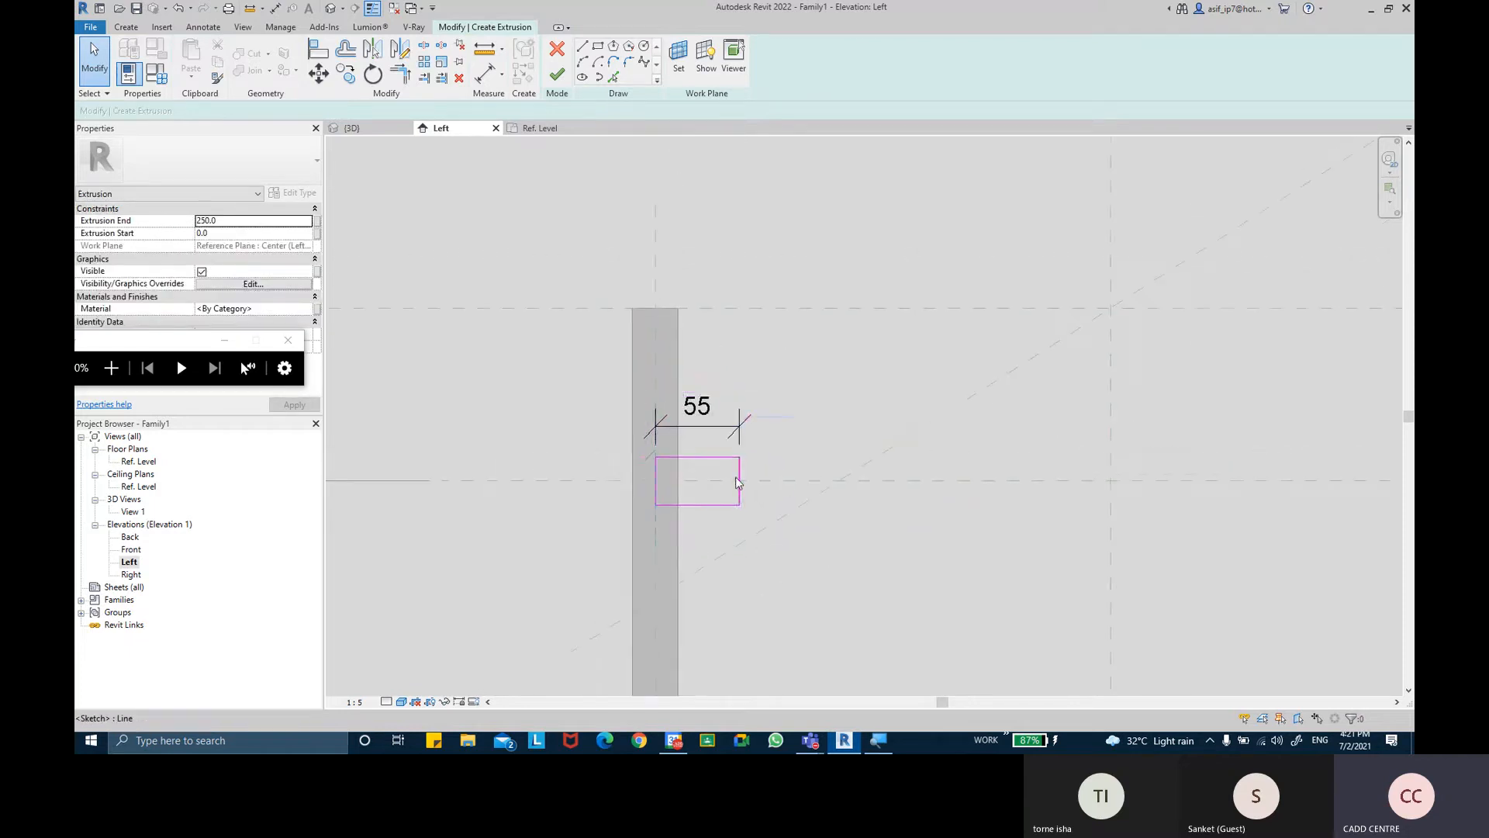
left_click(733, 471)
left_click(727, 428)
key("Return")
key("Escape")
mouse_move(771, 475)
middle_mouse_down()
mouse_move(752, 462)
mouse_move(781, 470)
middle_mouse_up()
scroll(752, 455, "up", 1)
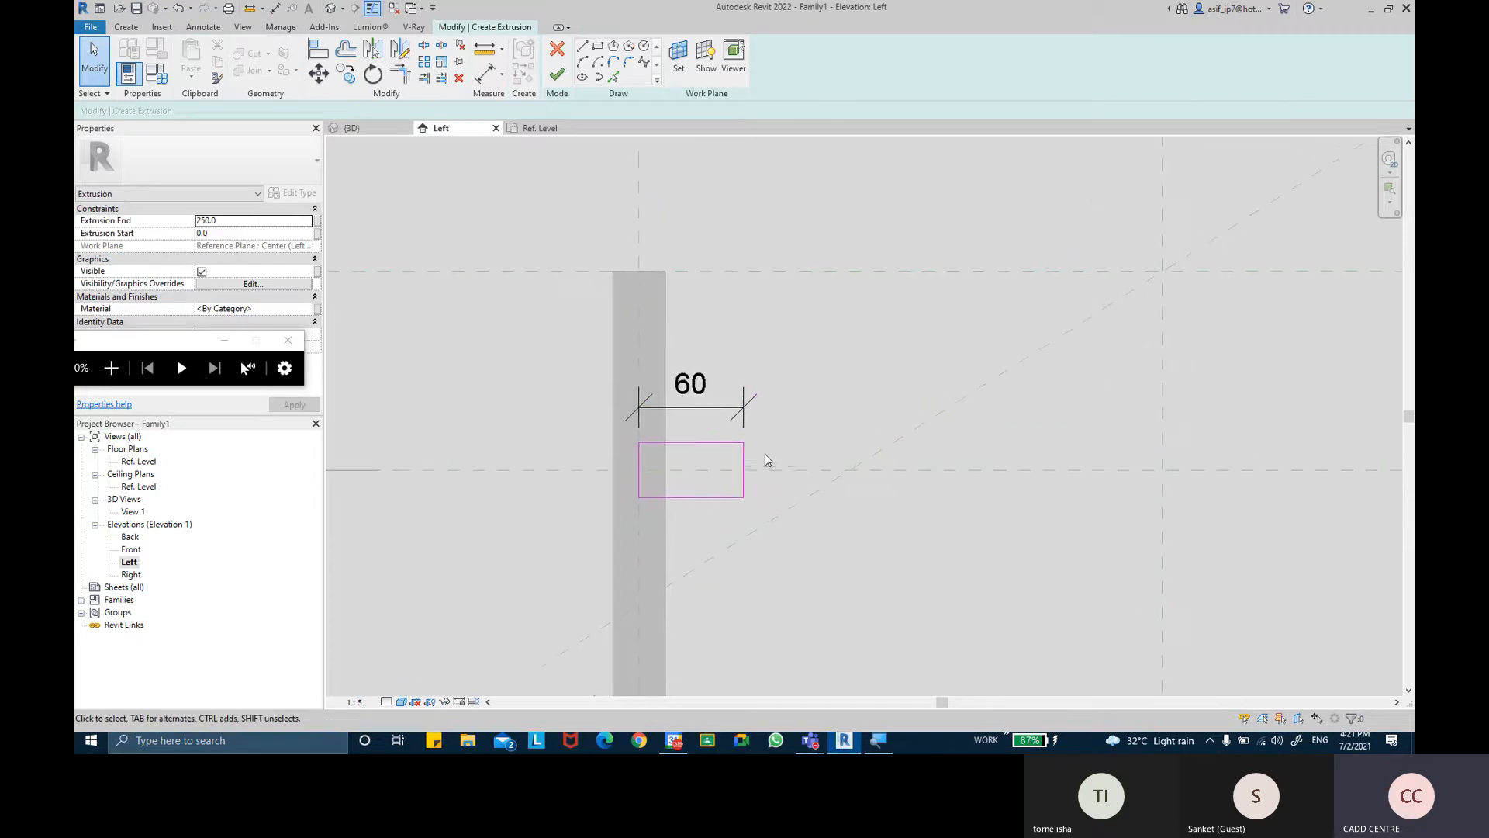
Delete the width dimension above the bracket rectangle
left_click(733, 408)
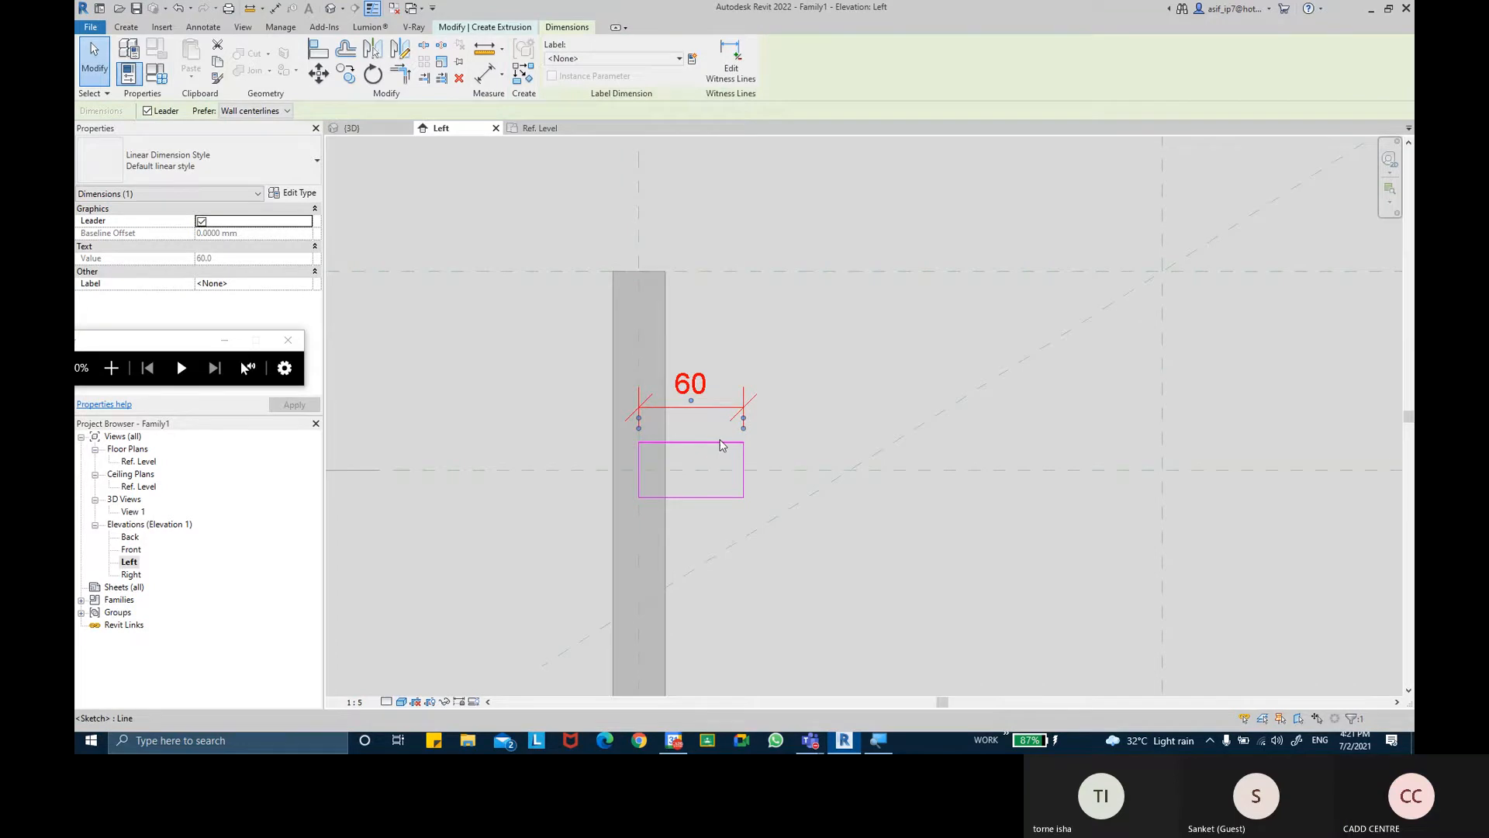
key("Delete")
middle_click_drag(709, 446, 679, 435)
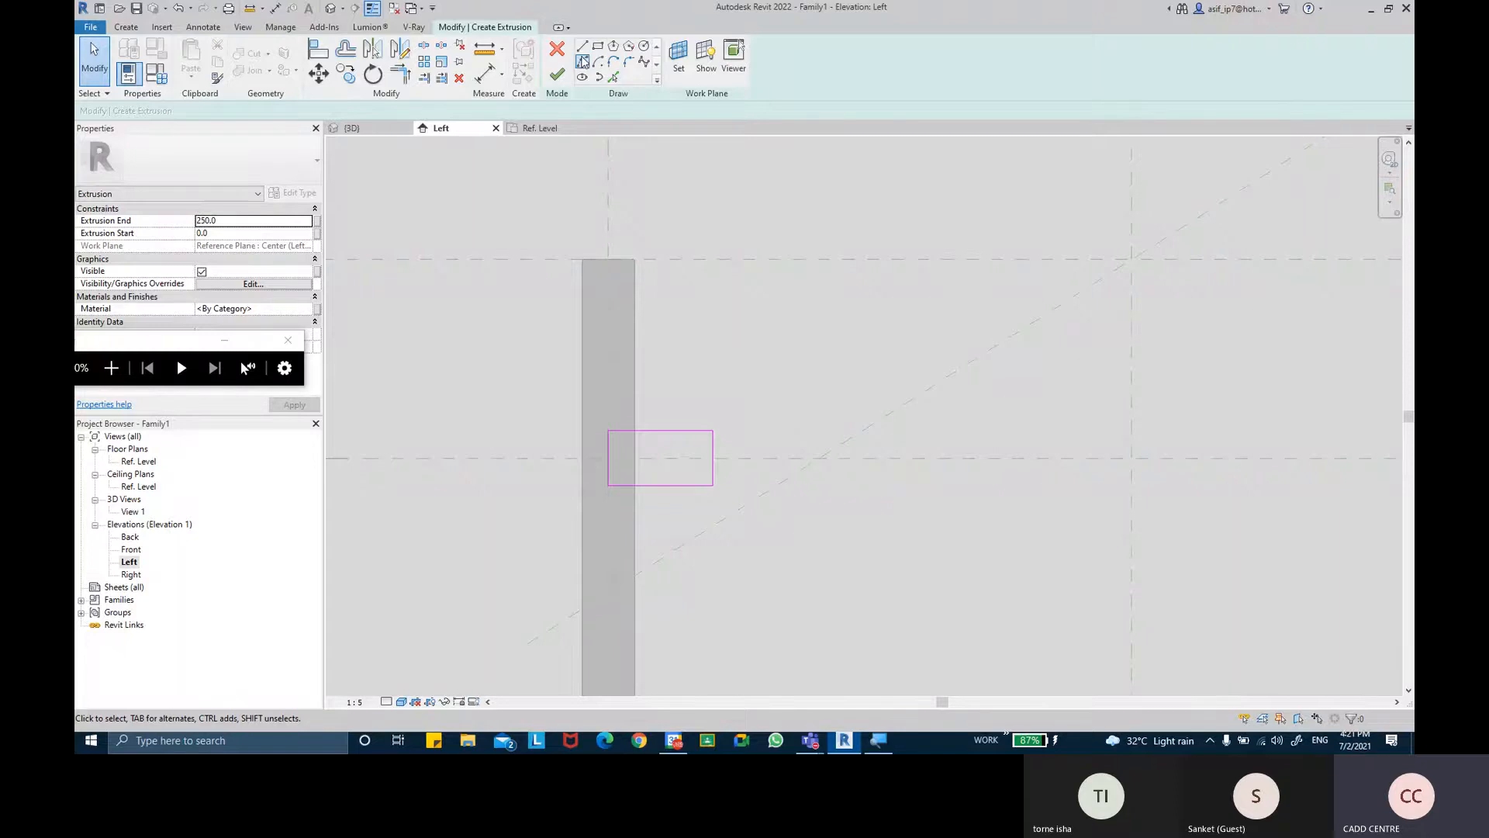
Cap the bracket rectangle's free end with a semicircular start-end-radius arc and delete the straight edge between its ends
left_click(582, 61)
scroll(690, 384, "up", 1)
left_click(721, 445)
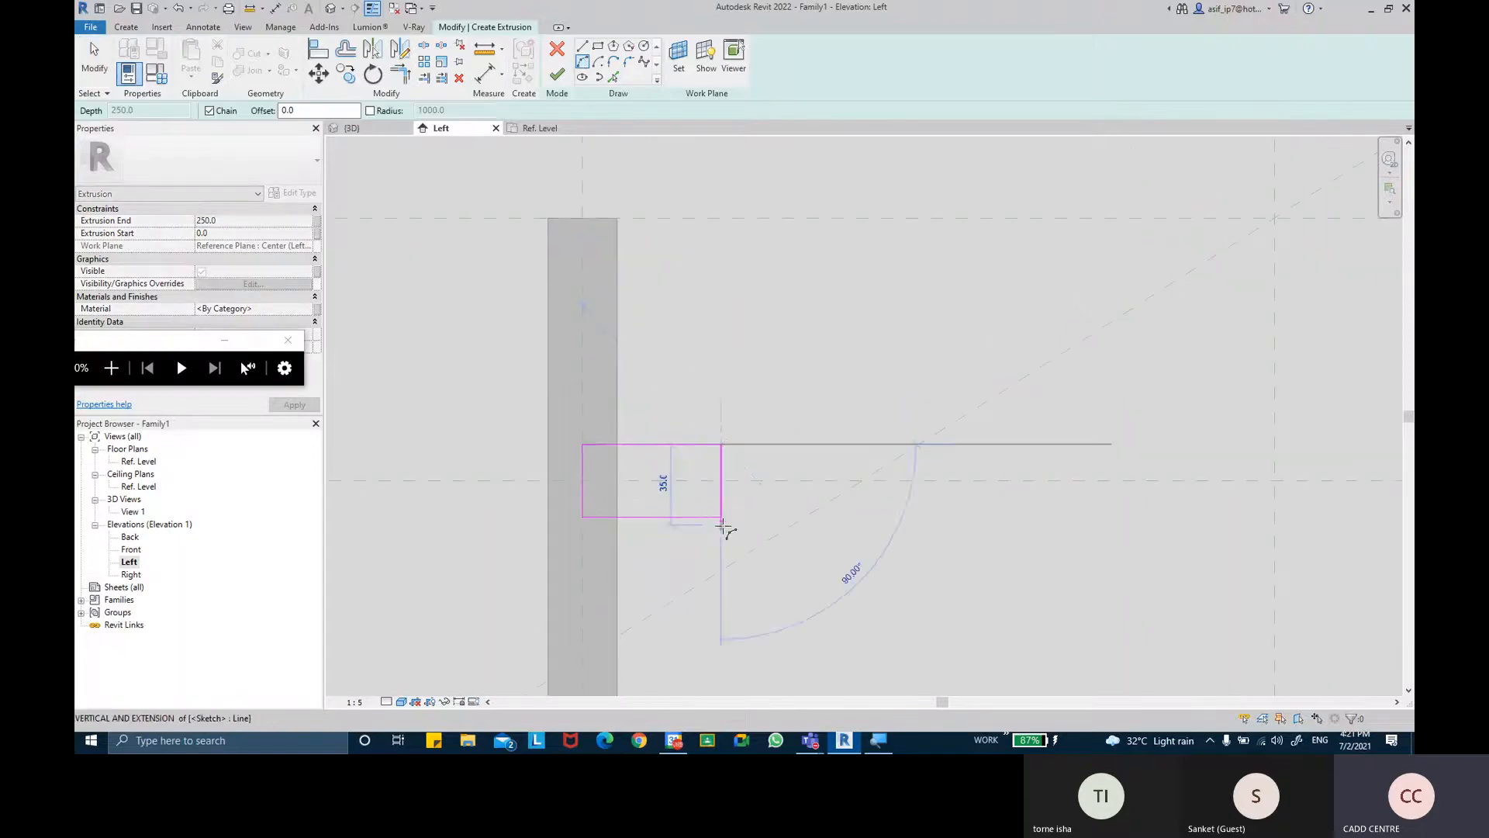
left_click(723, 516)
left_click(748, 514)
key("Escape")
key("Escape")
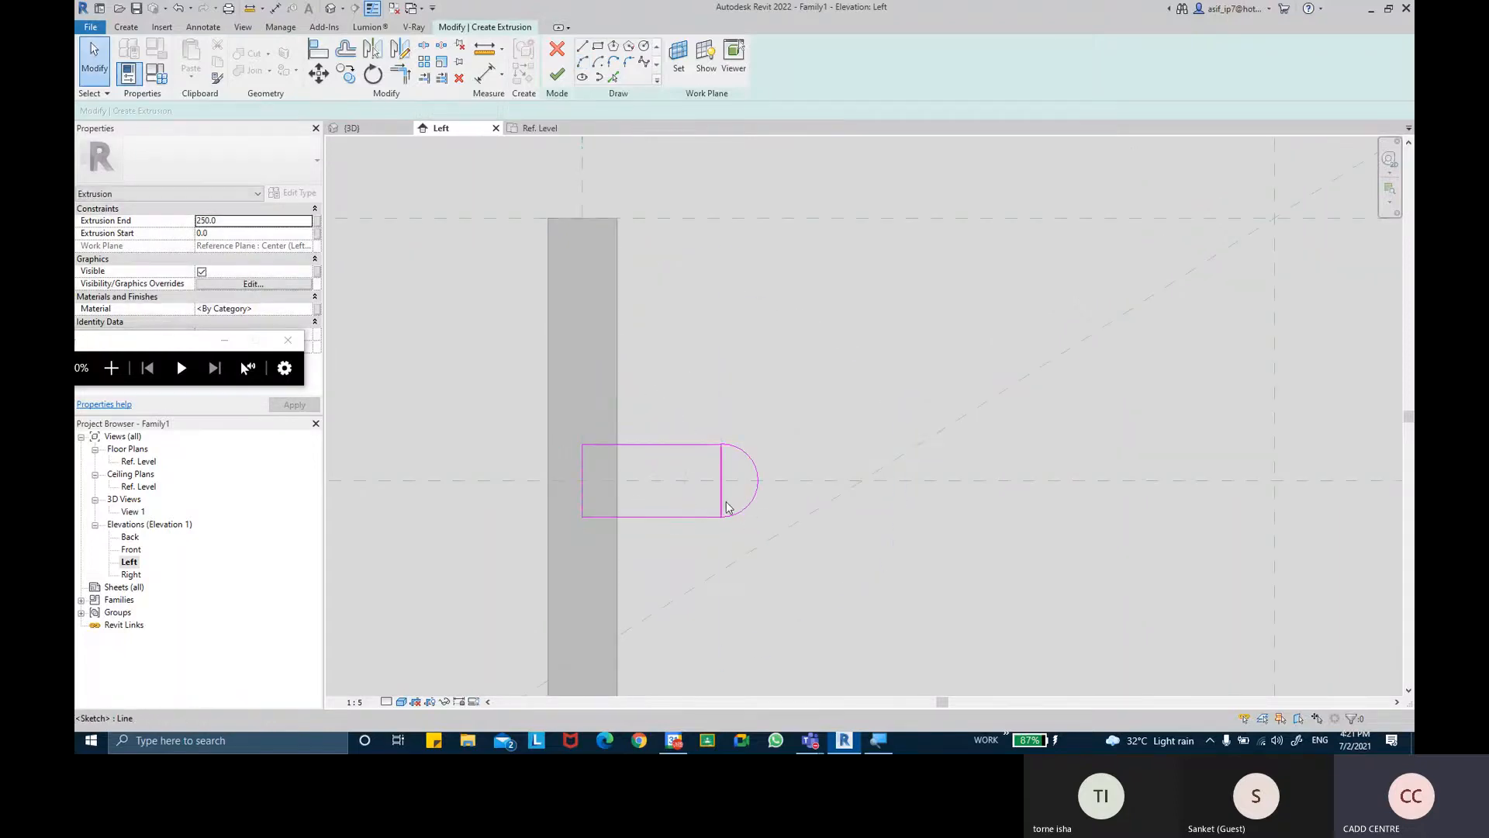
left_click(722, 506)
key("Delete")
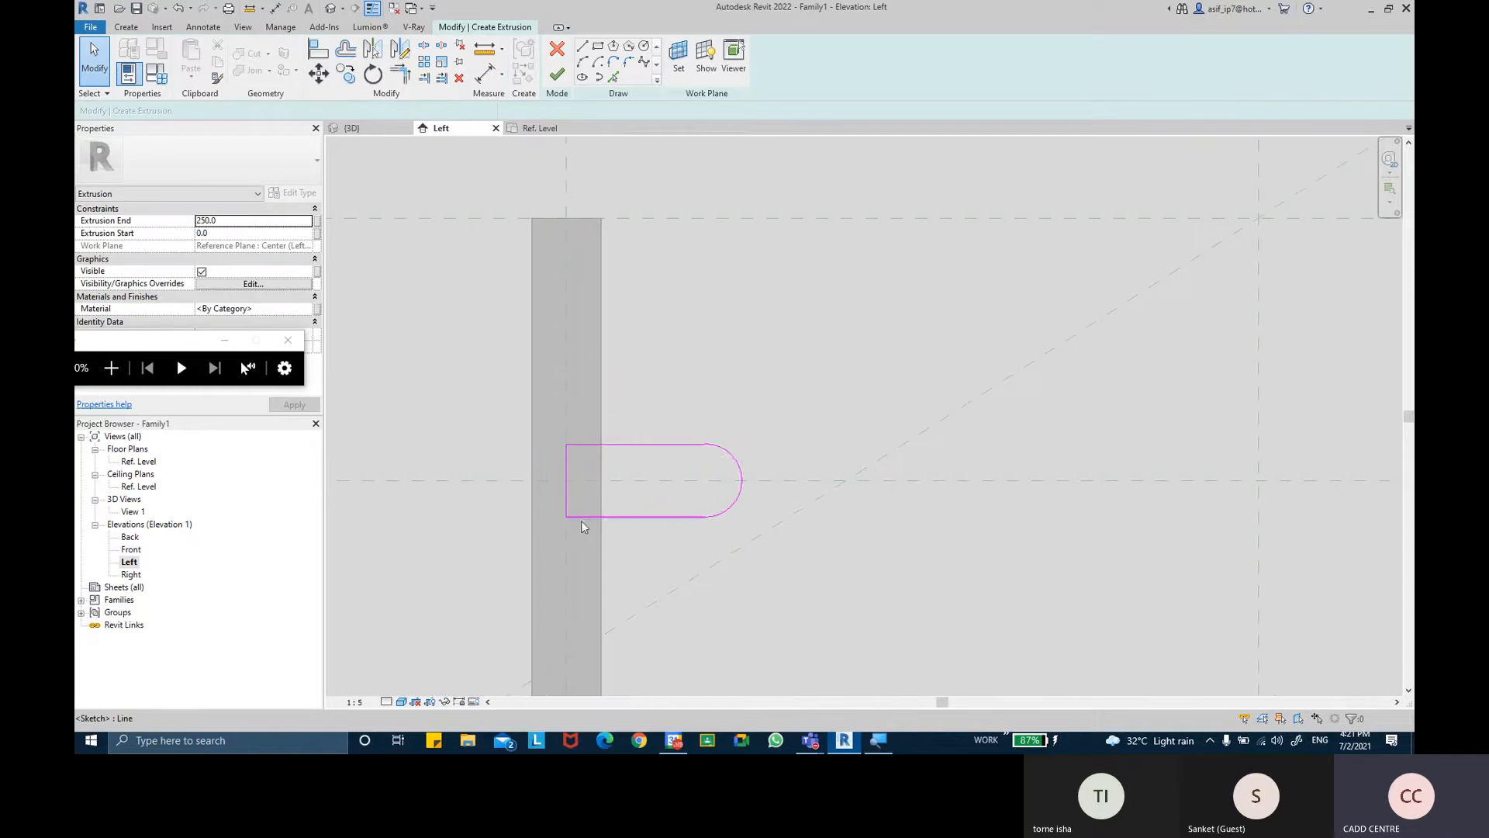
Move the bracket sketch's end arc 20 mm horizontally towards the support
scroll(582, 519, "down", 2)
scroll(648, 426, "up", 1)
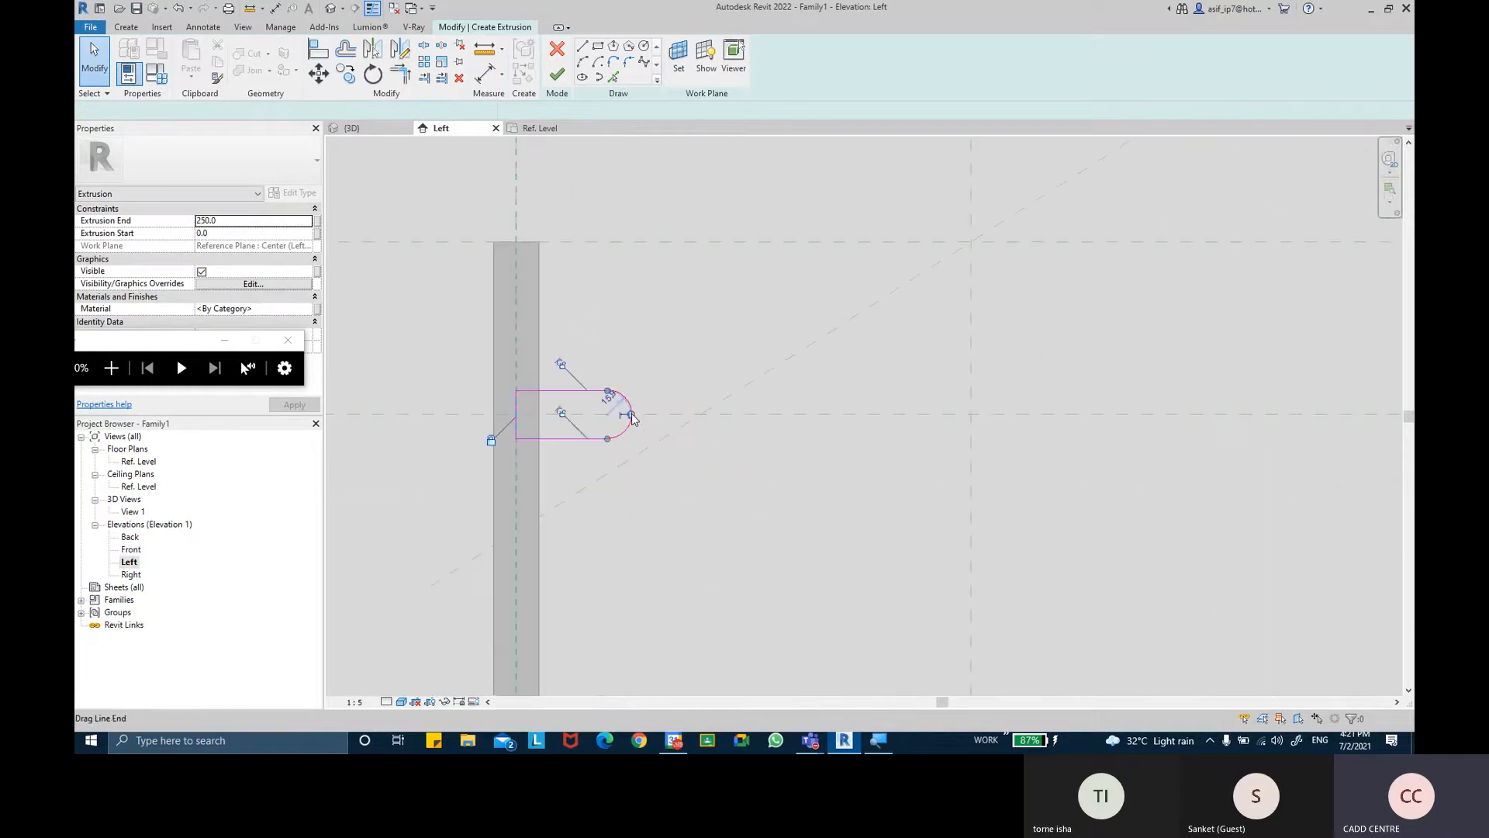
left_click(632, 419)
scroll(631, 425, "up", 2)
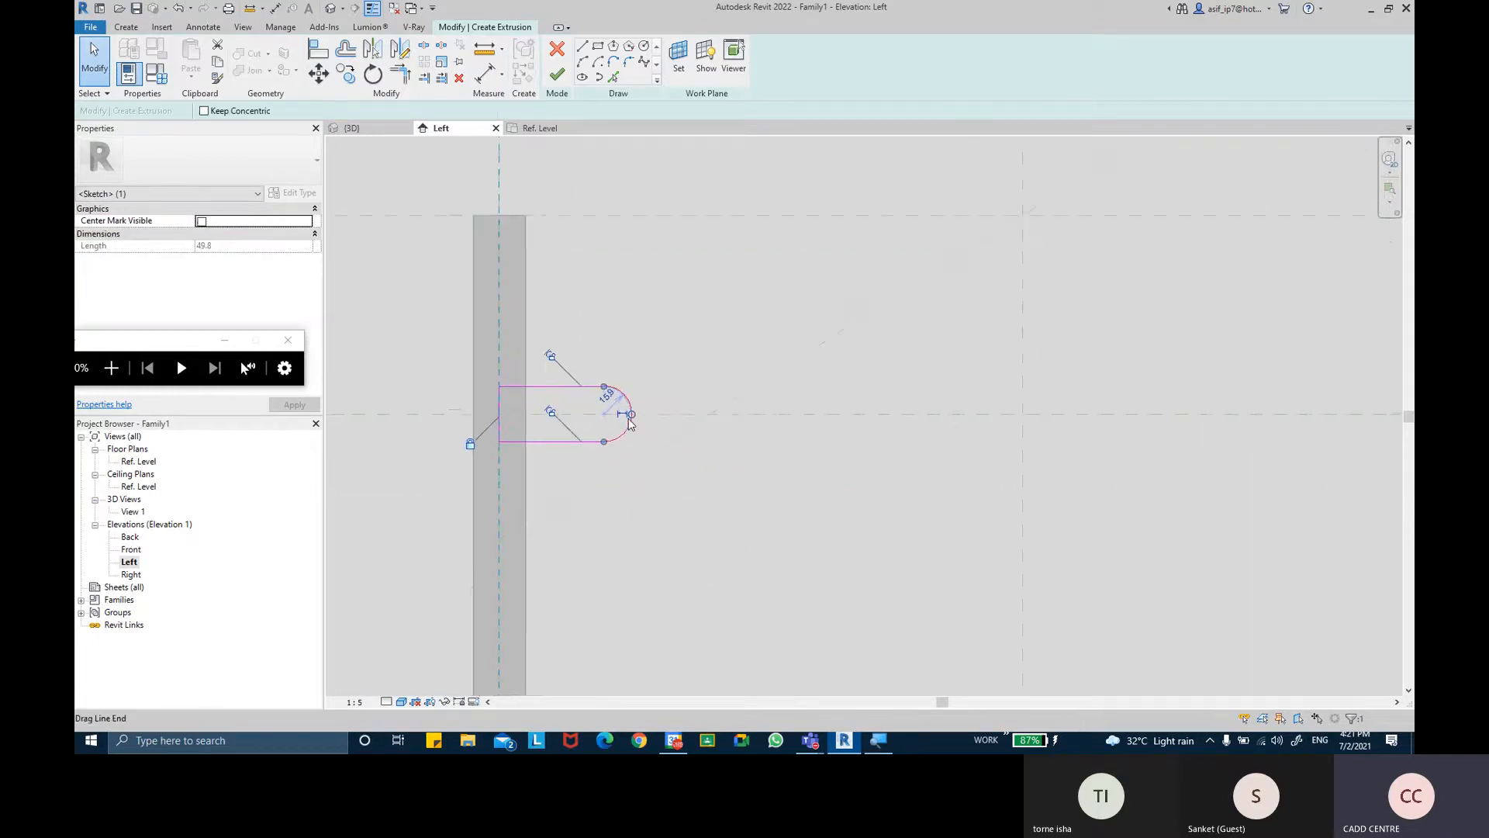
left_click(319, 73)
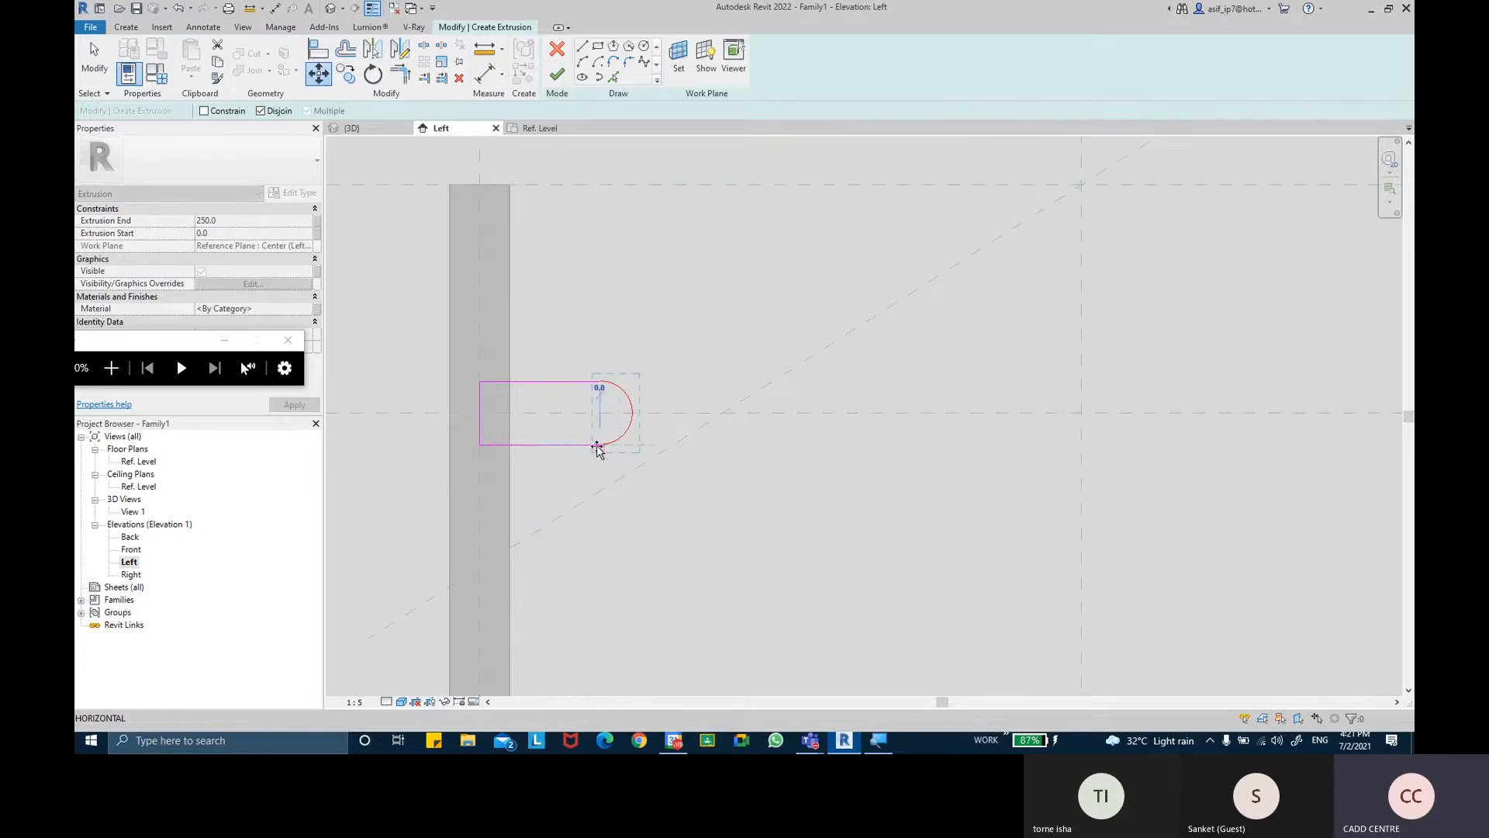
left_click(560, 446)
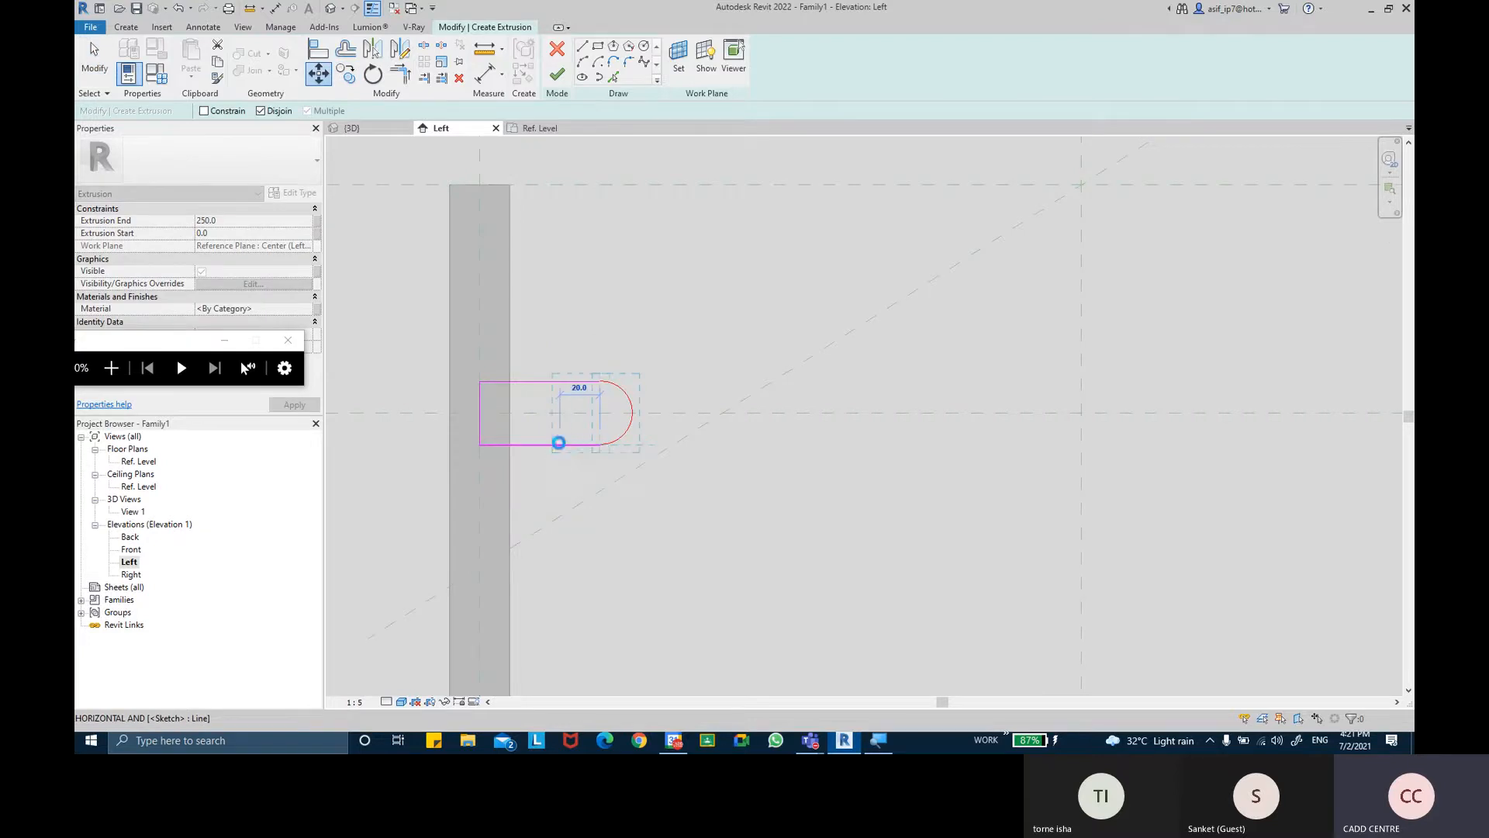
left_click(673, 461)
Shorten both horizontal sketch edges to meet the arc's ends, and finish the bracket extrusion
scroll(728, 453, "down", 2)
middle_click_drag(721, 430, 670, 375)
scroll(560, 388, "up", 2)
left_click(557, 387)
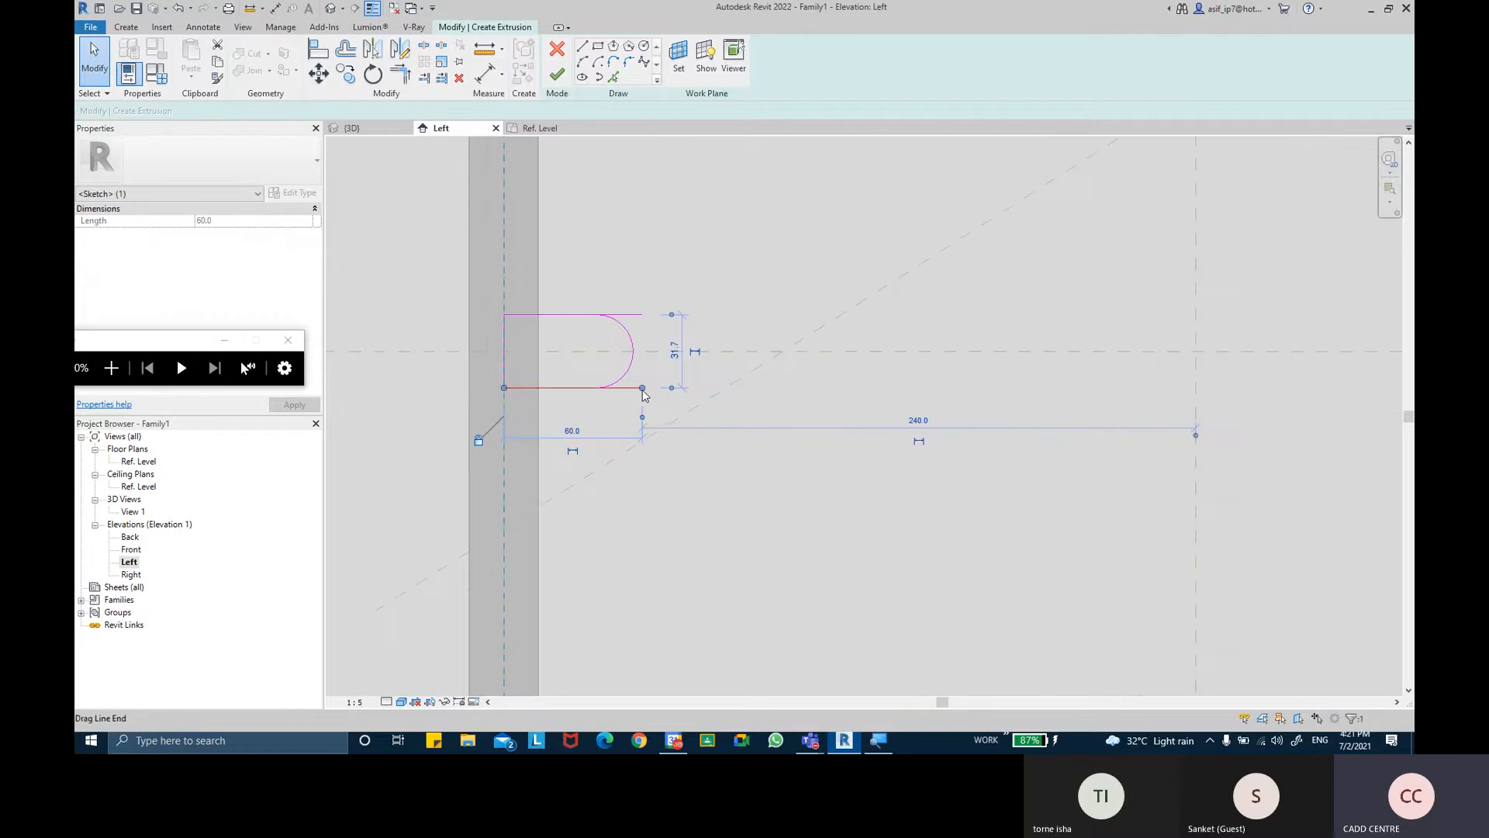
left_click(641, 315)
key("Escape")
scroll(684, 356, "down", 3)
mouse_move(758, 375)
middle_mouse_down()
mouse_move(727, 376)
mouse_move(744, 360)
mouse_move(737, 378)
middle_mouse_up()
scroll(745, 359, "down", 3)
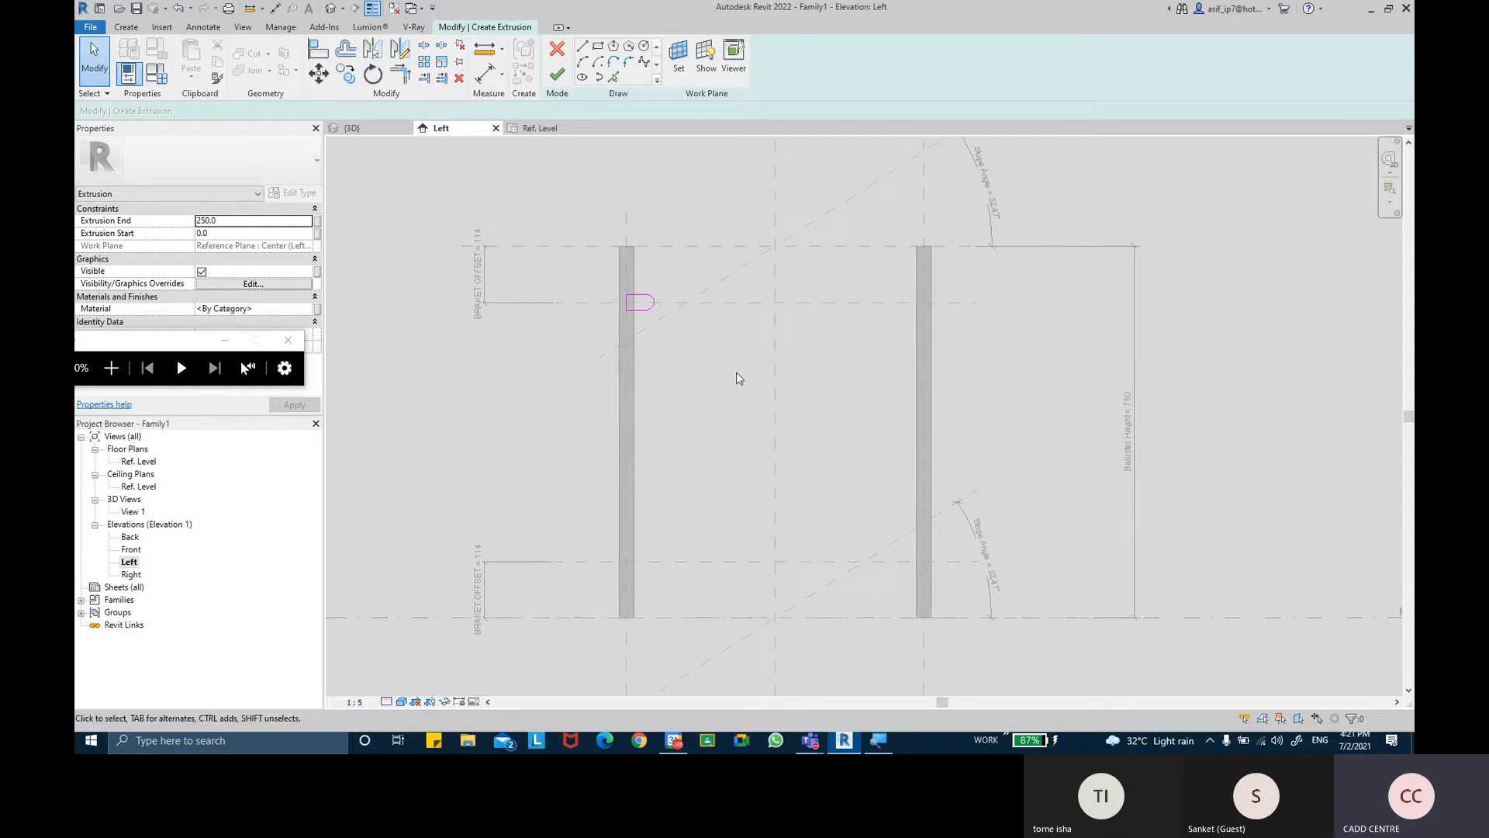
left_click(564, 84)
scroll(714, 389, "up", 2)
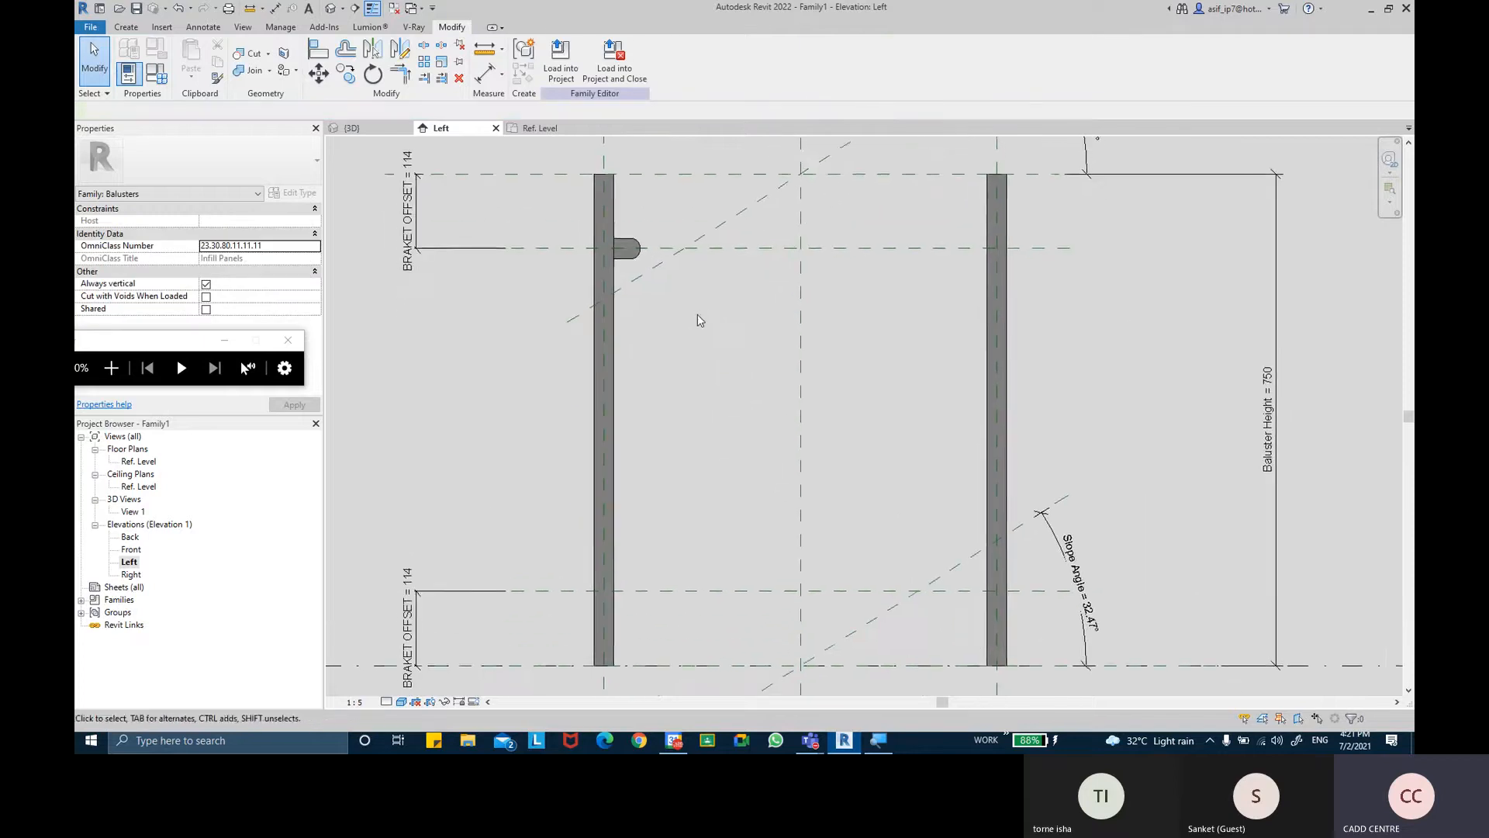
middle_click_drag(700, 315, 718, 313)
scroll(645, 261, "up", 3)
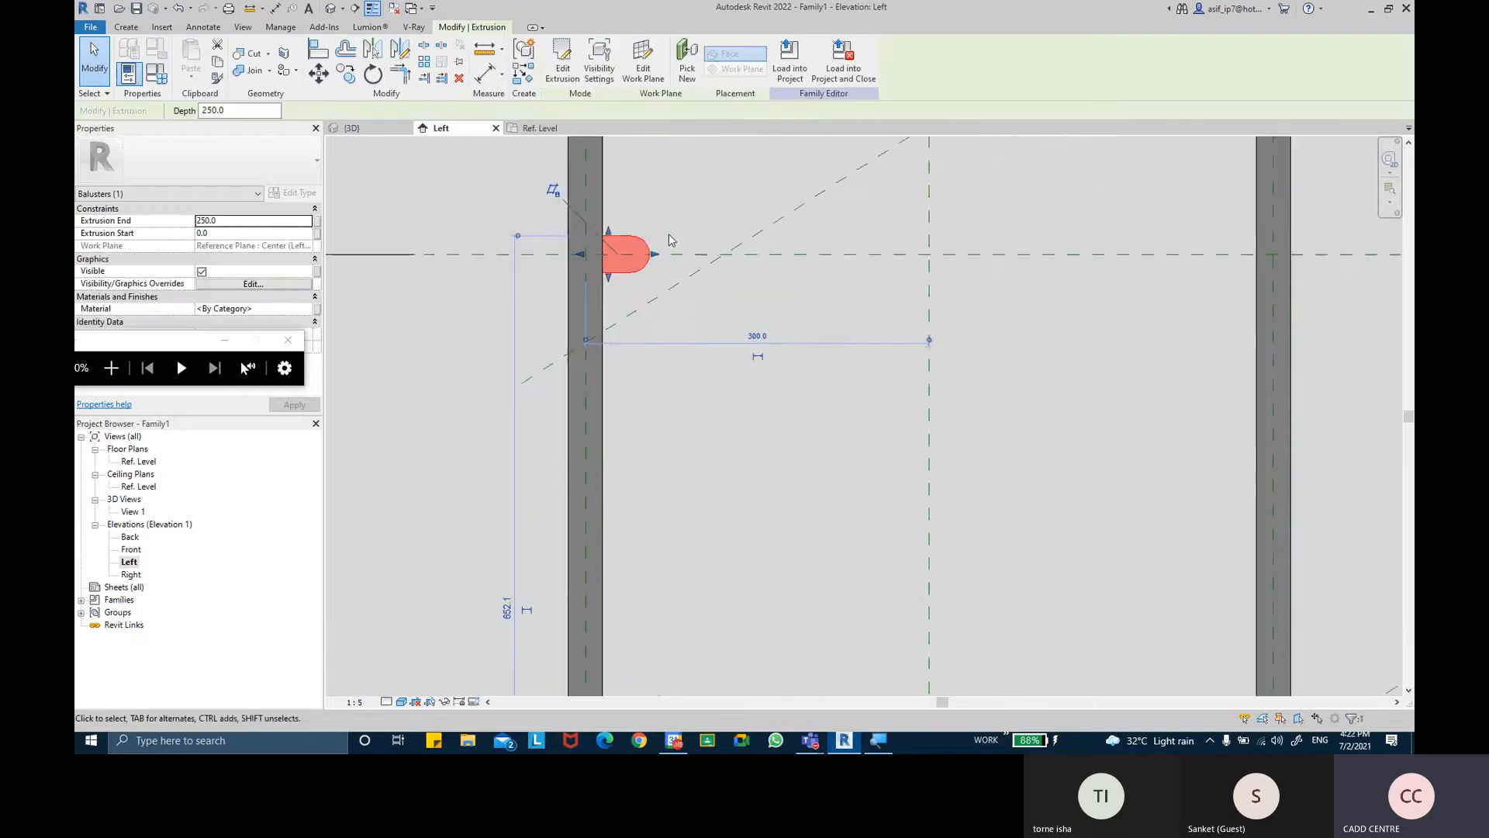
middle_click_drag(669, 230, 667, 269)
scroll(670, 308, "down", 1)
scroll(672, 309, "down", 2)
middle_click_drag(755, 388, 723, 383)
middle_click_drag(884, 320, 830, 332)
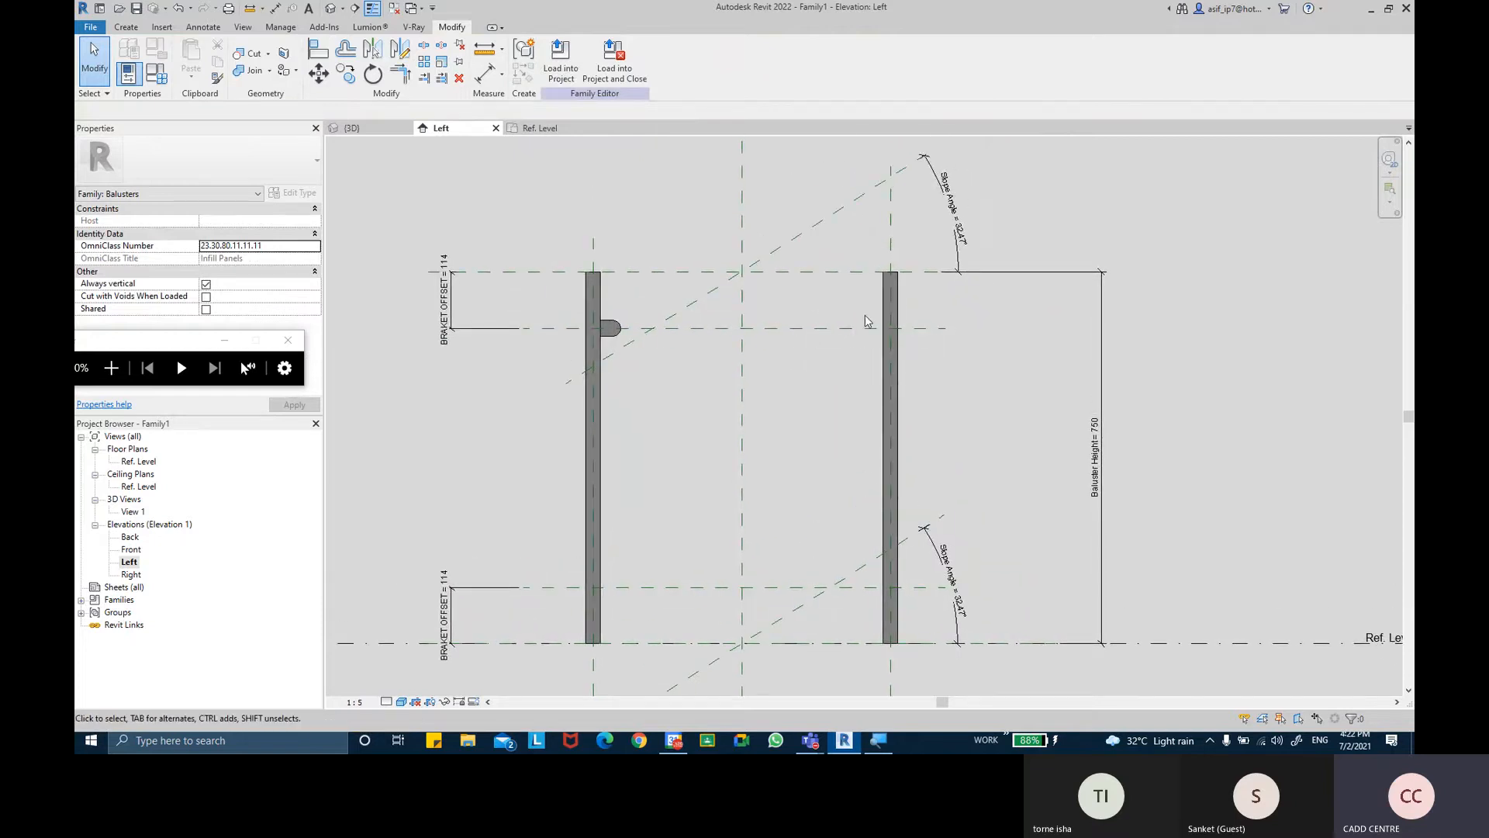
middle_click_drag(864, 323, 844, 361)
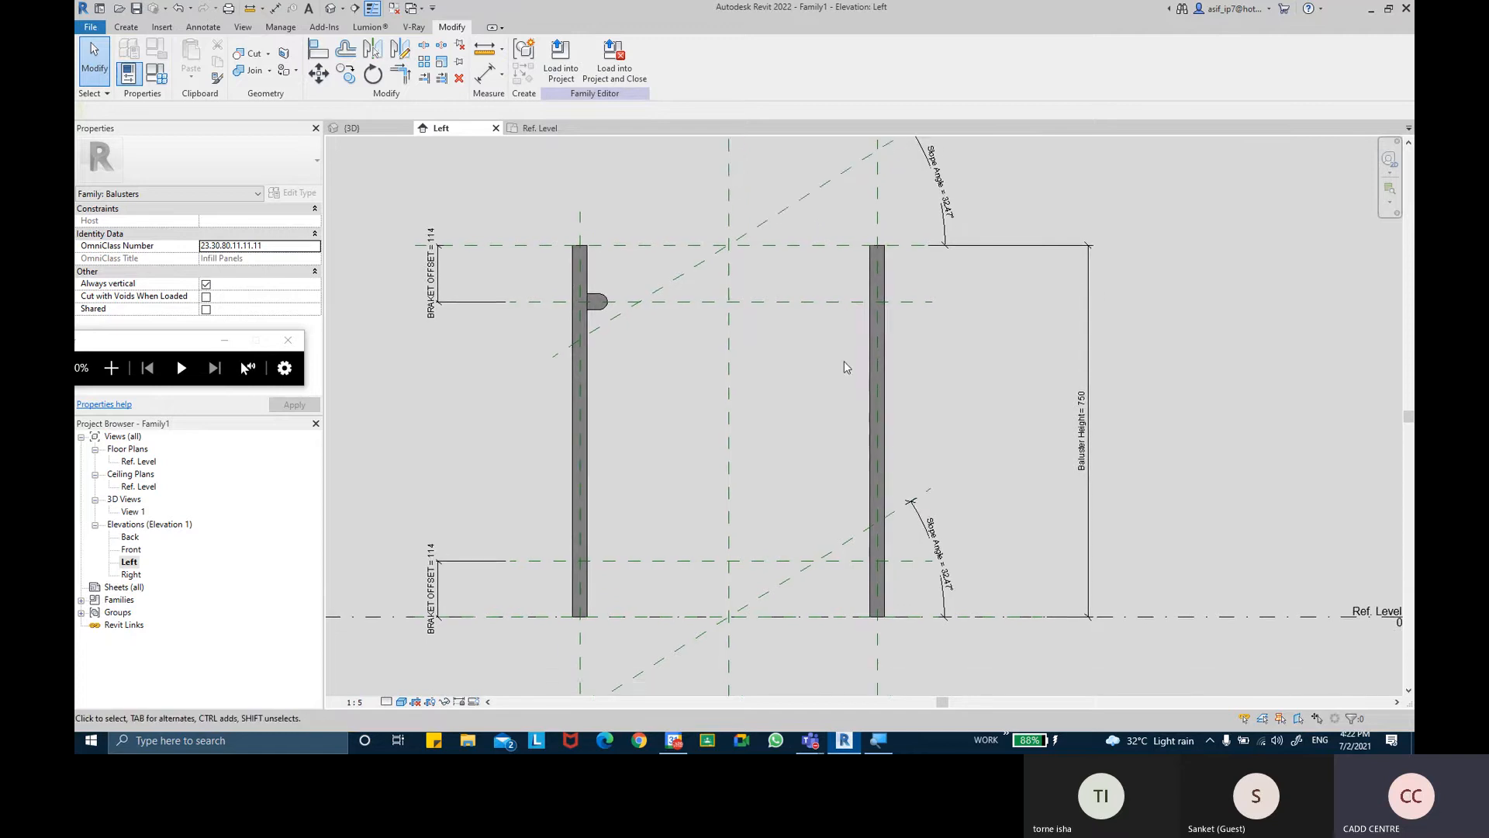
scroll(562, 318, "up", 1)
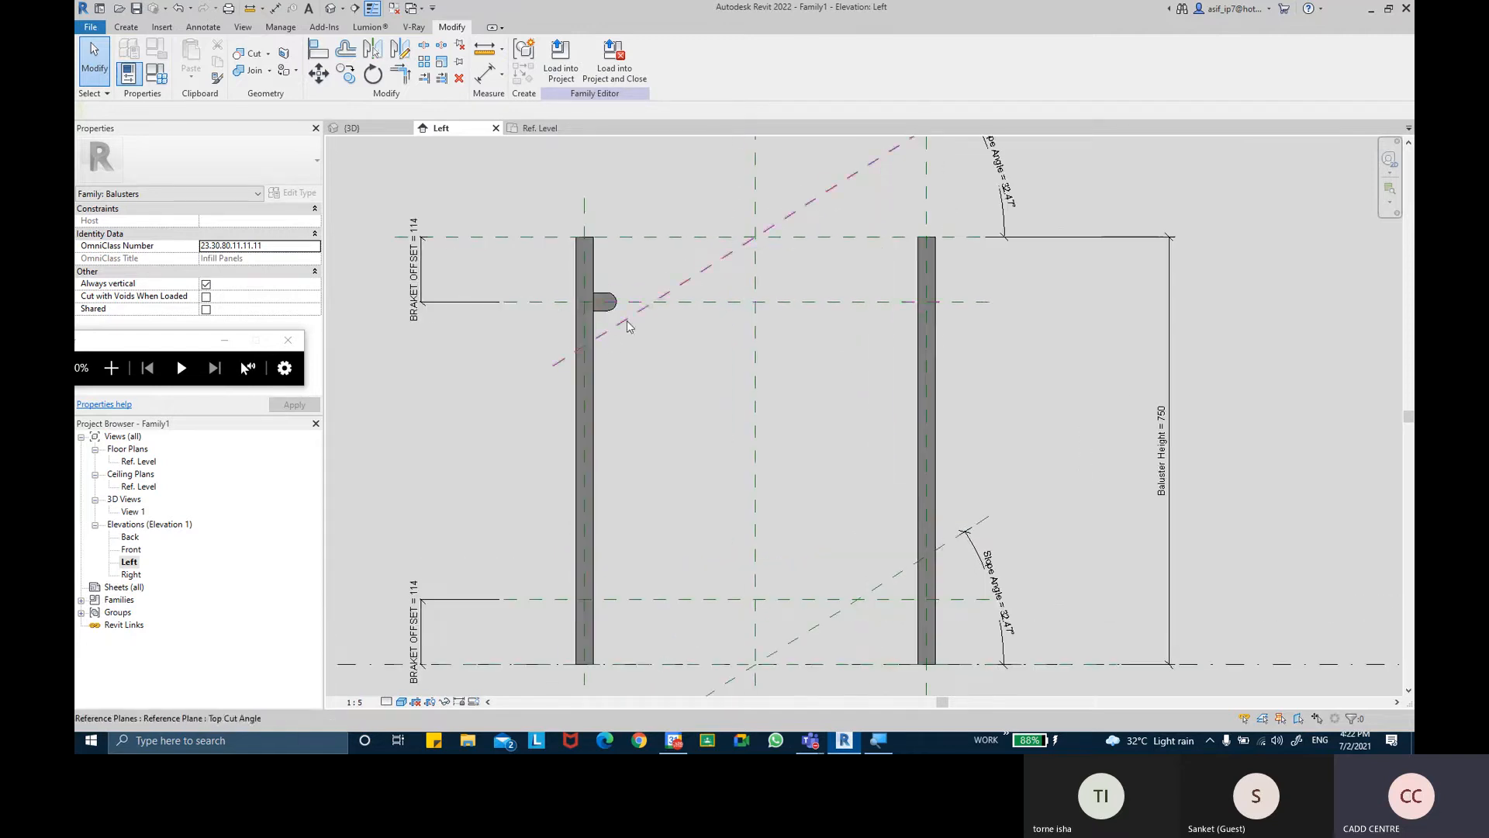
Test the bracket's constraint by lowering the upper bracket reference plane to a bracket offset of 180
left_click(715, 304)
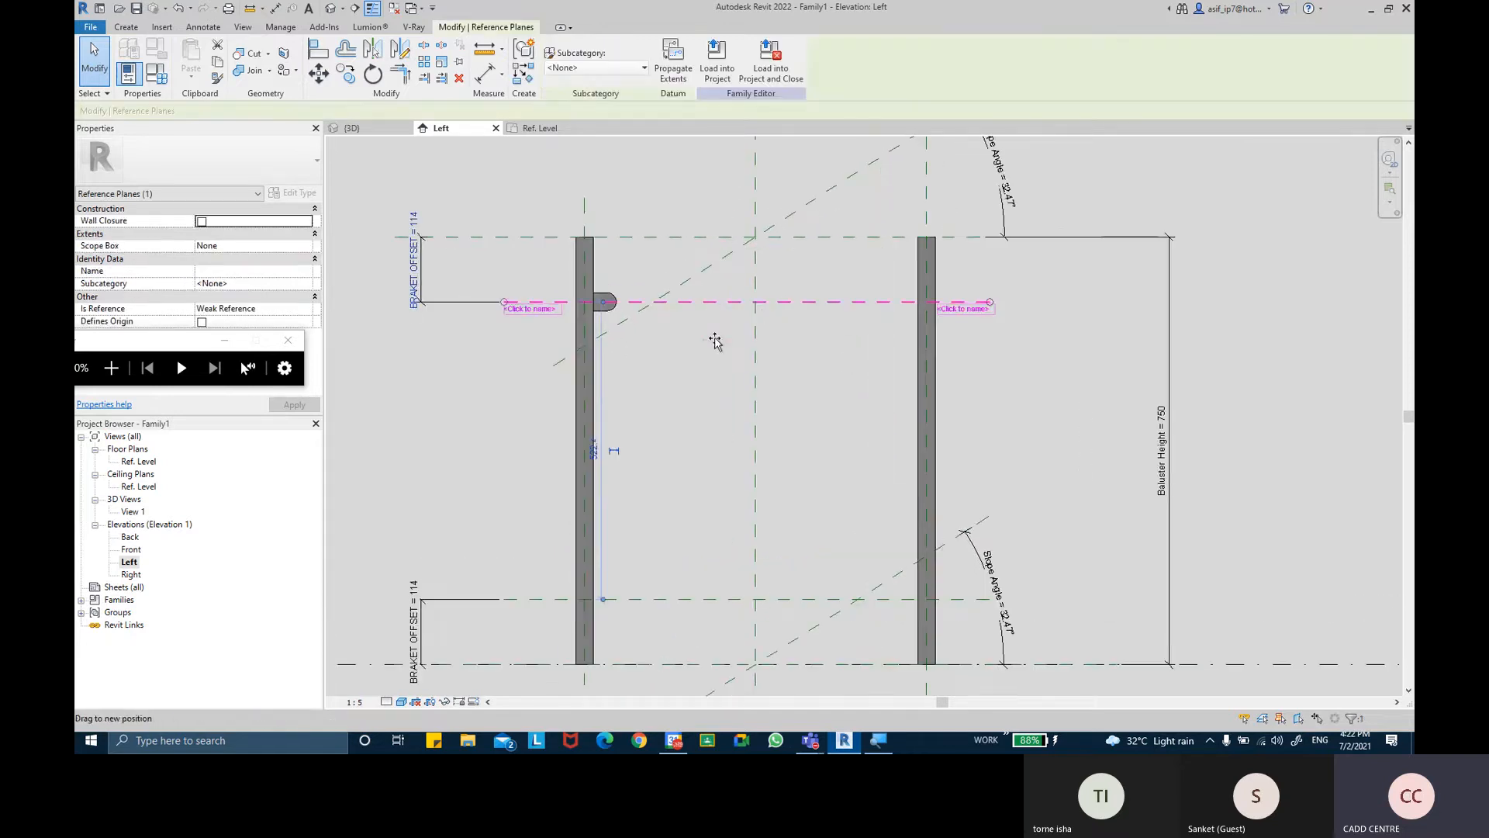
left_click_drag(715, 369, 717, 343)
left_click(726, 388)
middle_click_drag(727, 391, 731, 369)
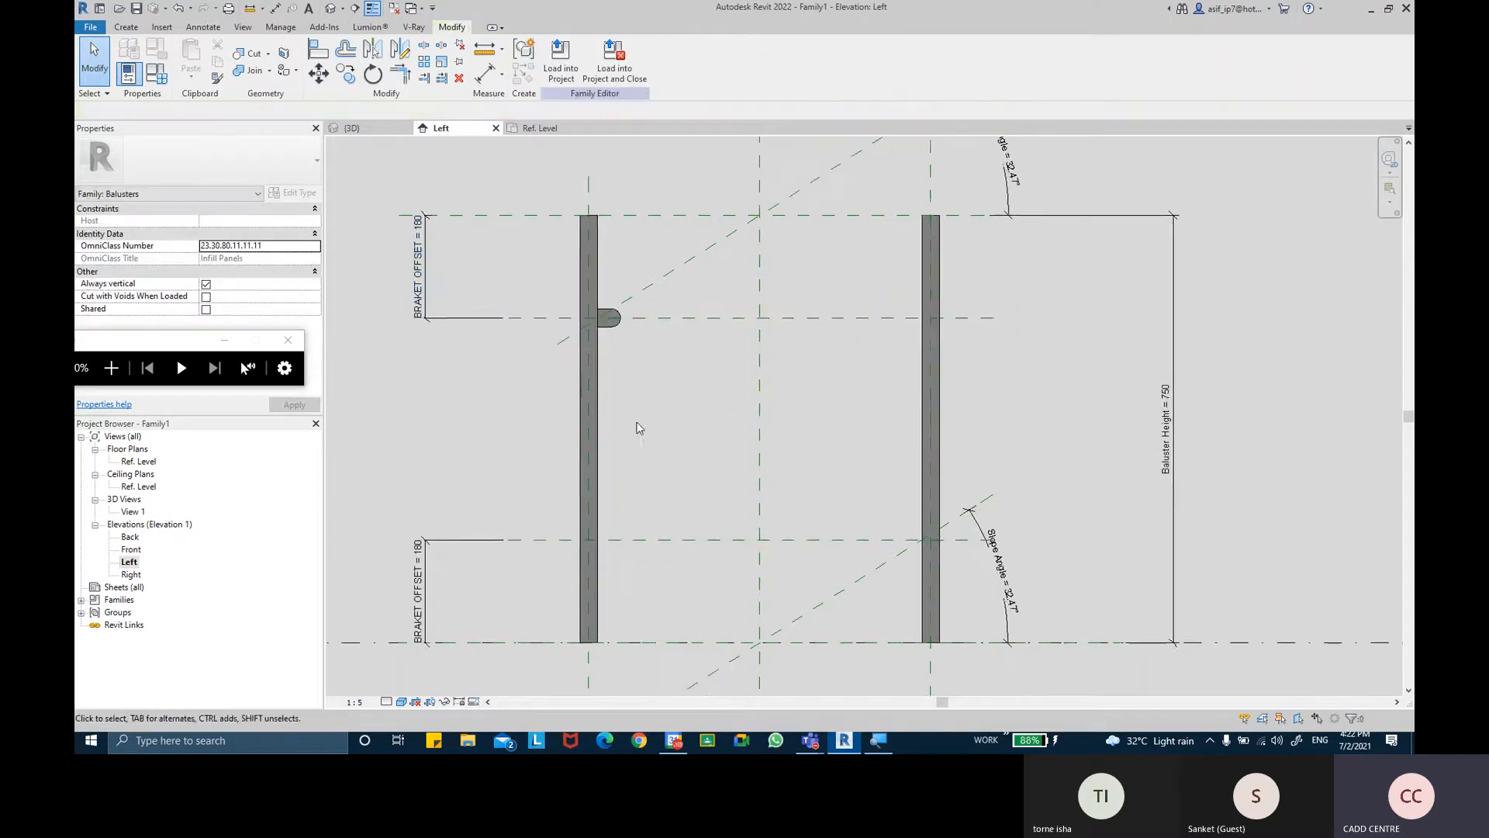
Try the upper bracket reference plane at a bracket offset of 240, and undo both plane moves
scroll(656, 447, "up", 1)
scroll(617, 322, "down", 1)
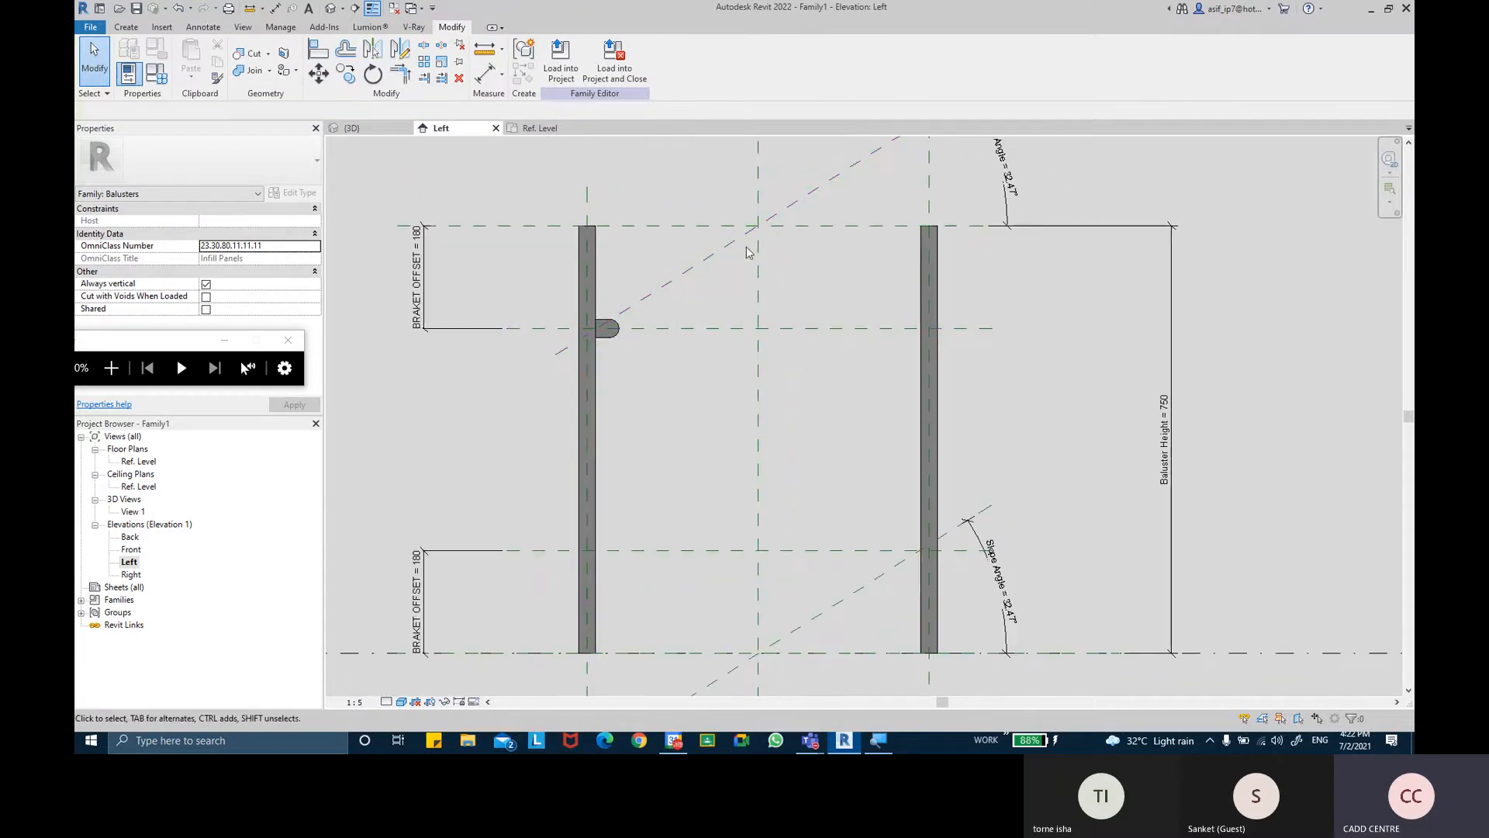
left_click(652, 335)
left_click_drag(652, 332, 660, 366)
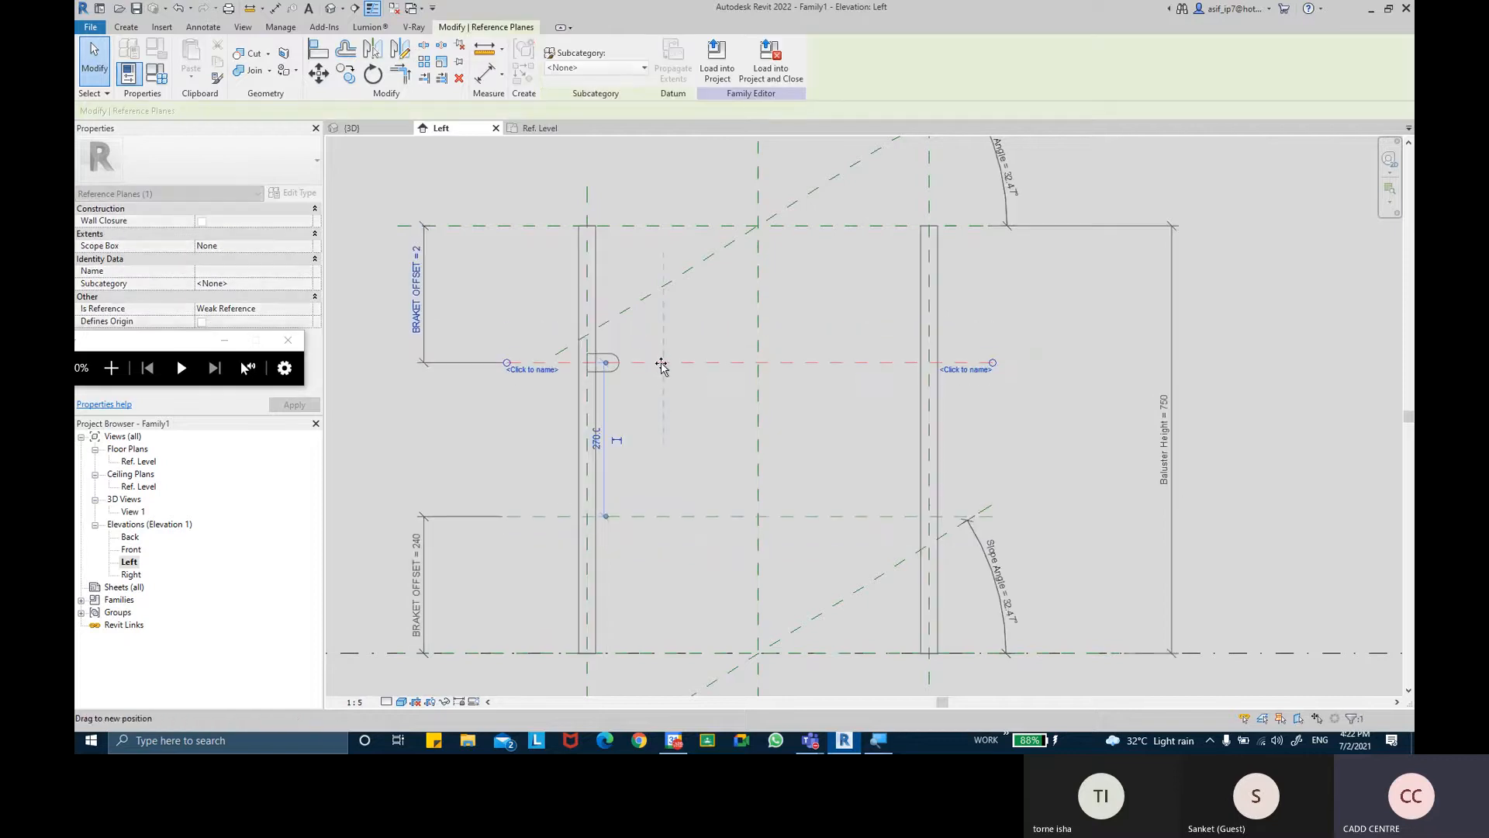
left_click(665, 443)
middle_click_drag(667, 423, 671, 382)
scroll(669, 365, "down", 1)
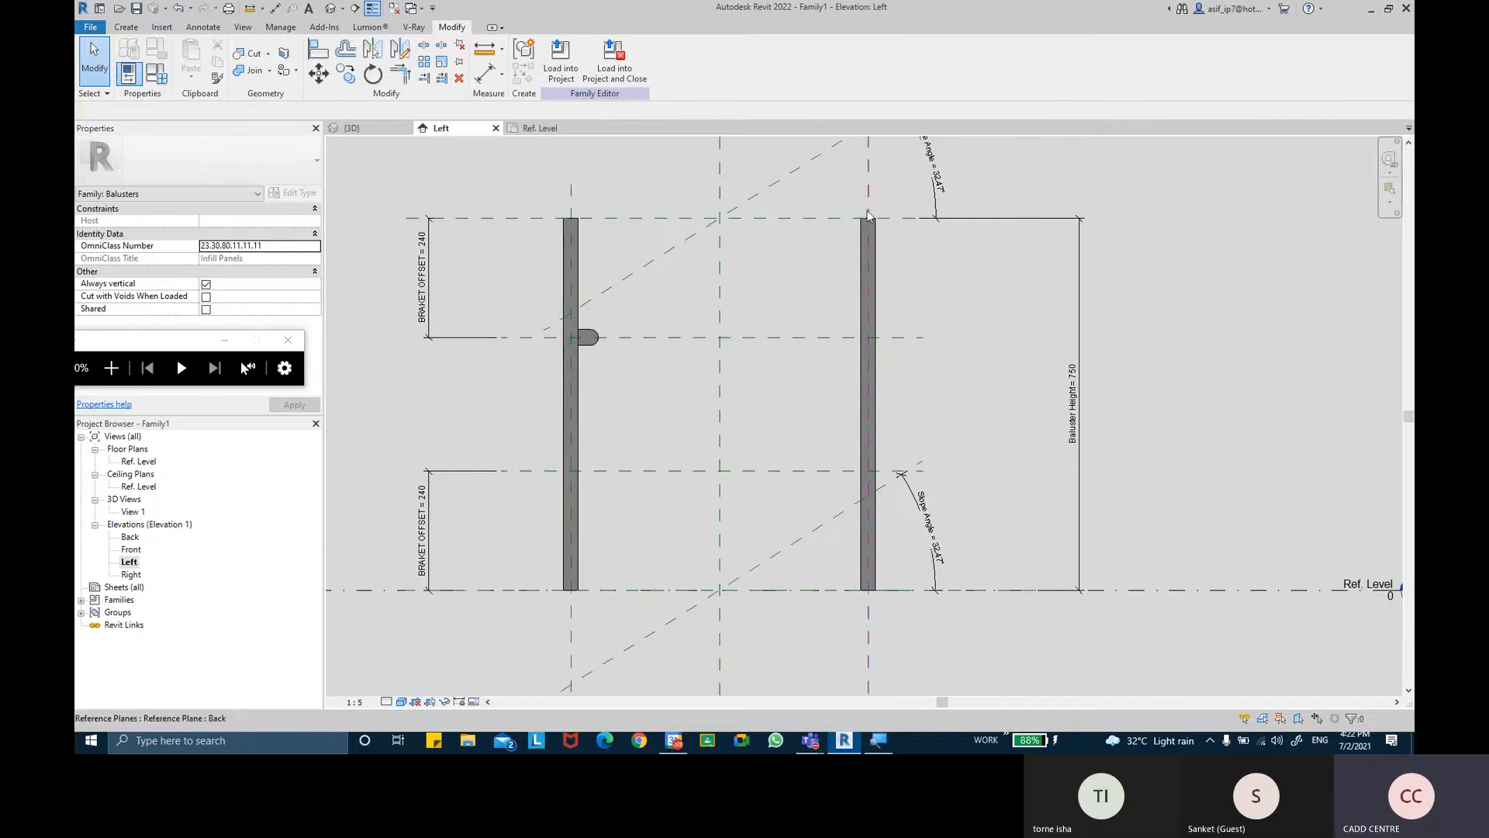
middle_click_drag(674, 335, 678, 355)
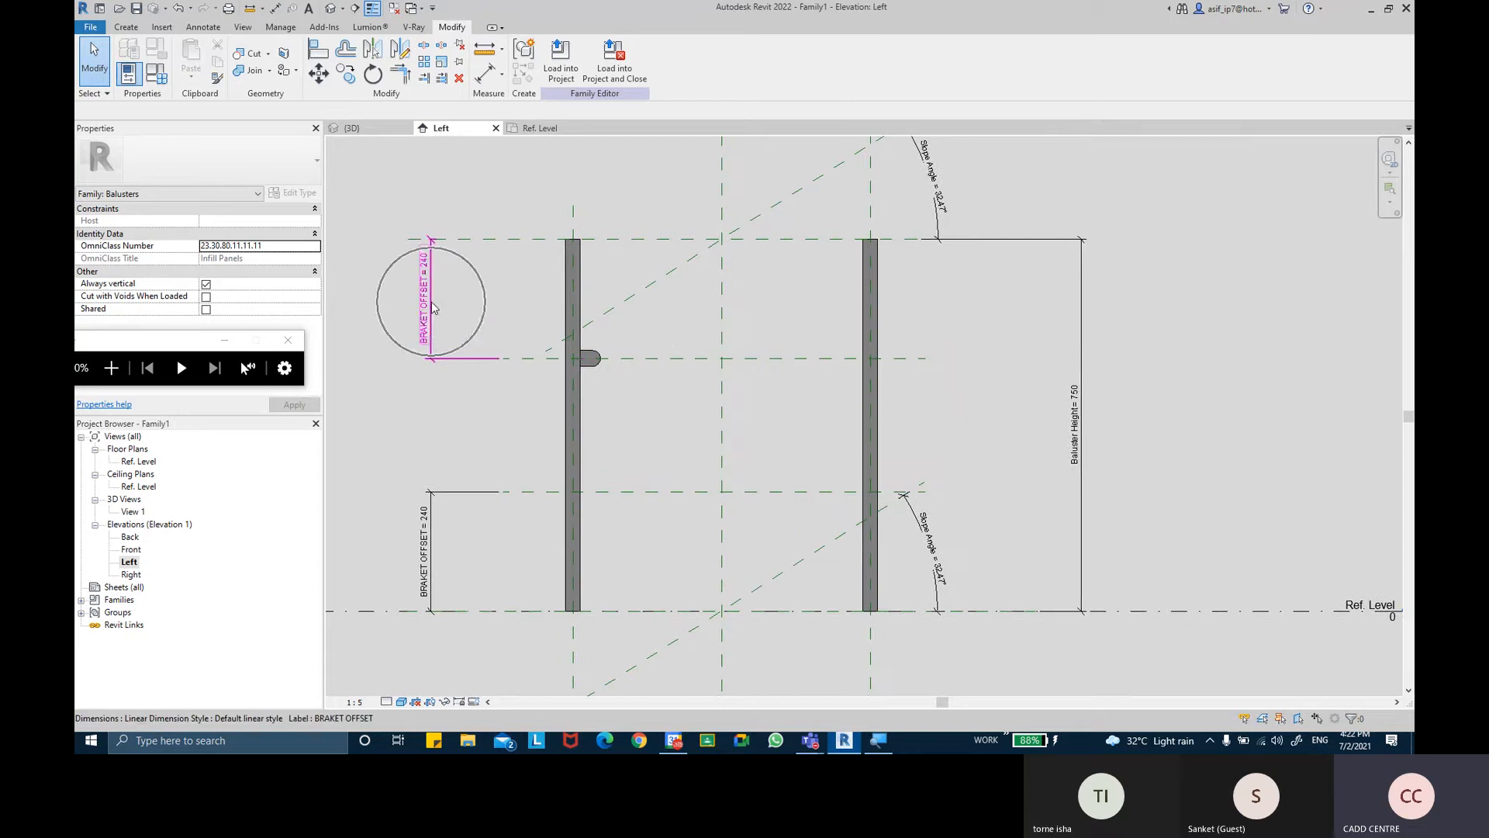
key("ctrl+z")
key("ctrl+z")
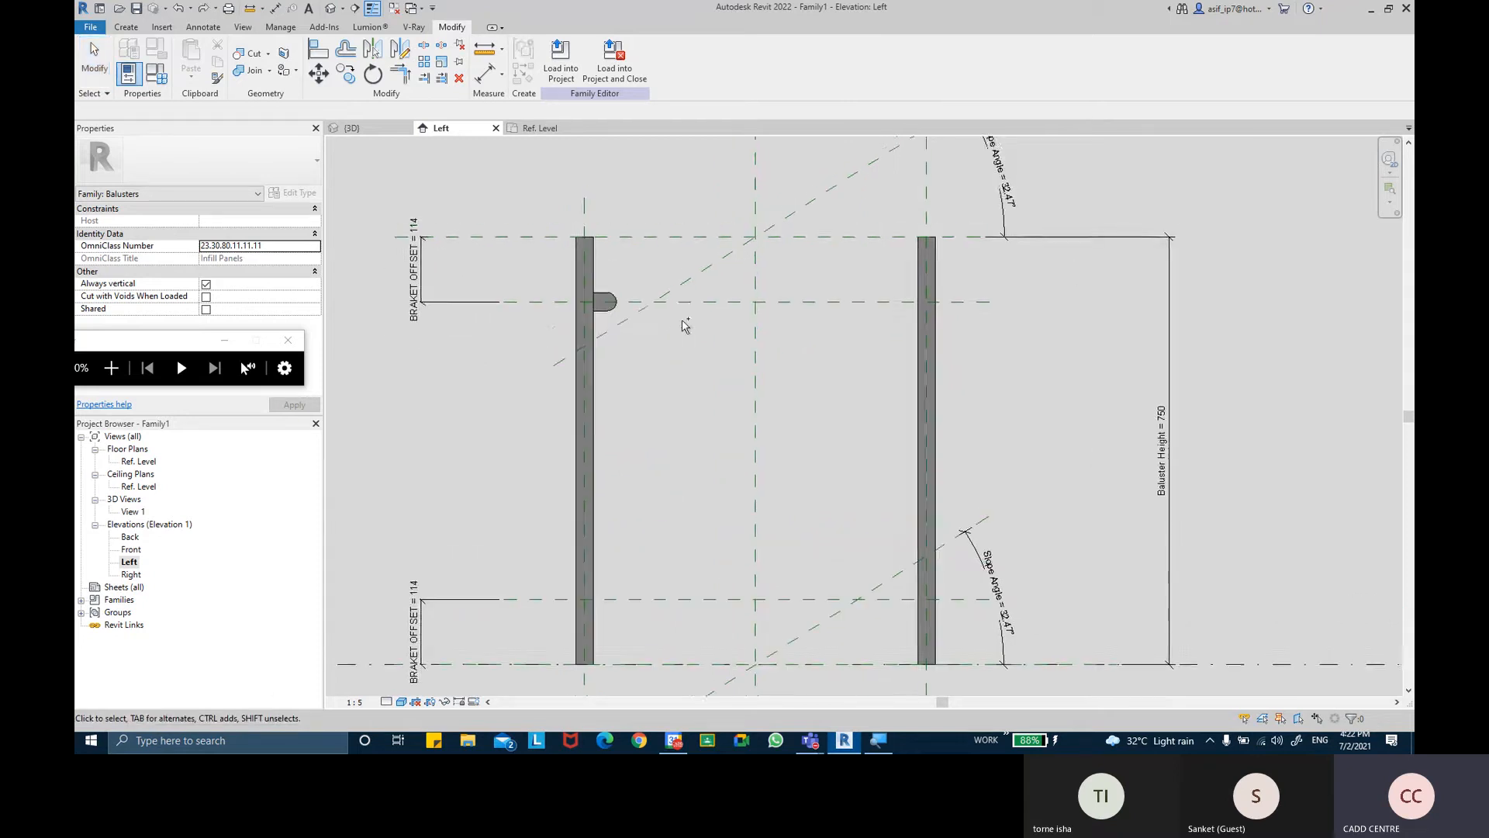
Copy the upper bracket extrusion straight down the same support onto the lower bracket reference plane
middle_click_drag(715, 346, 686, 314)
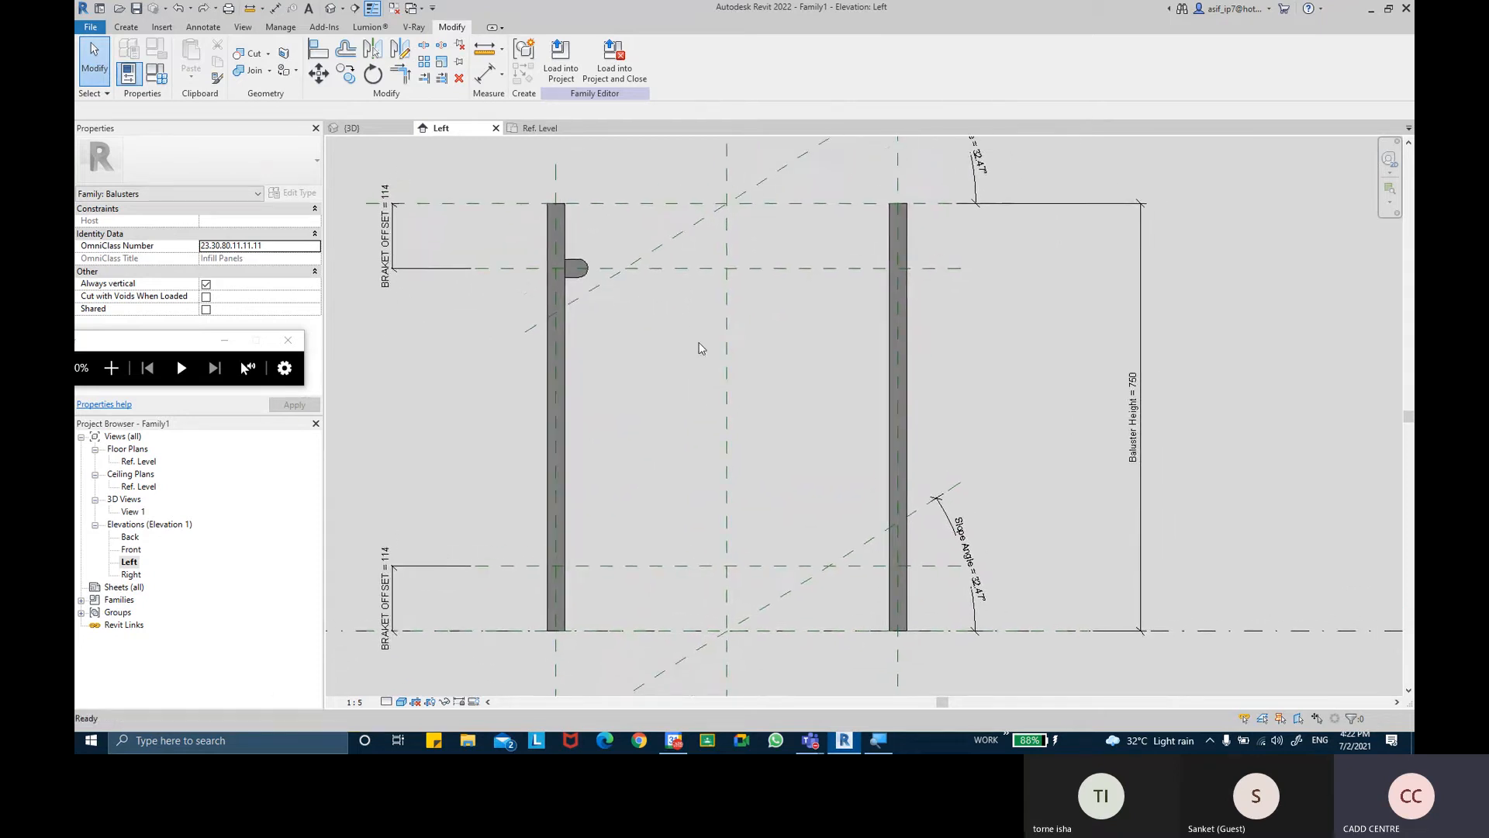
middle_click_drag(606, 424, 600, 426)
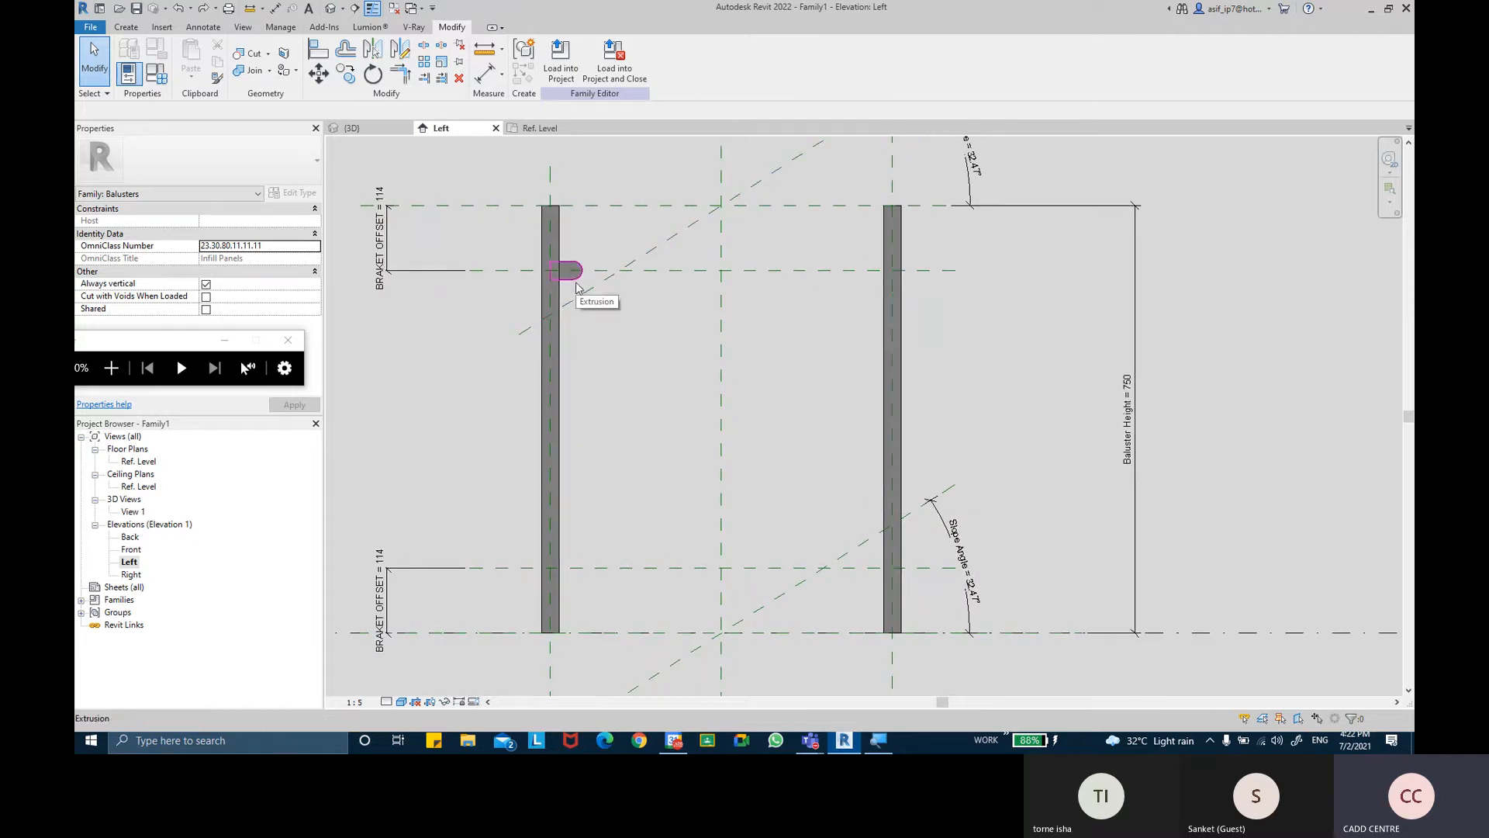
left_click(576, 285)
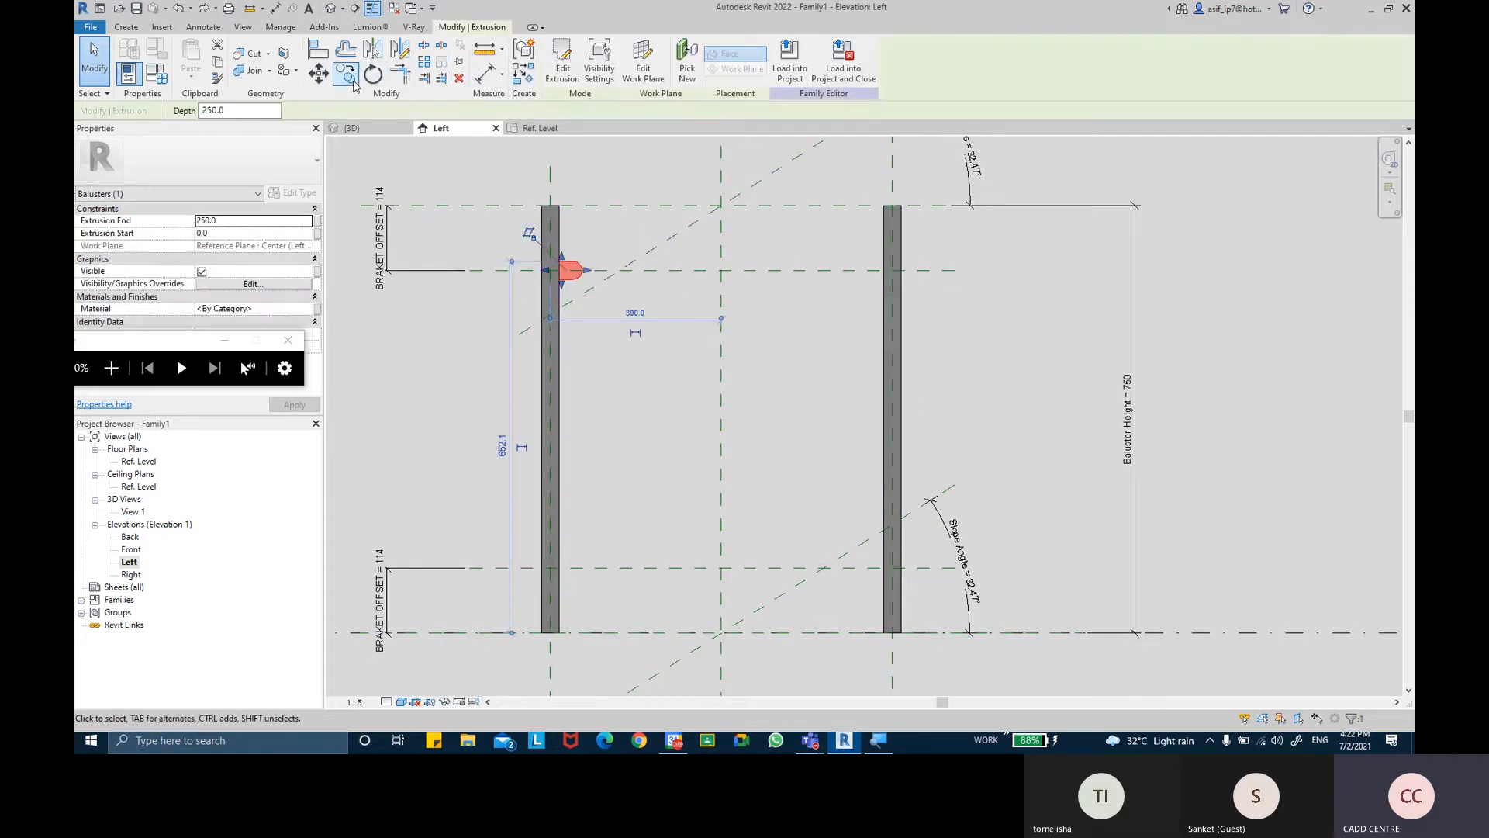
left_click(346, 74)
scroll(574, 274, "up", 2)
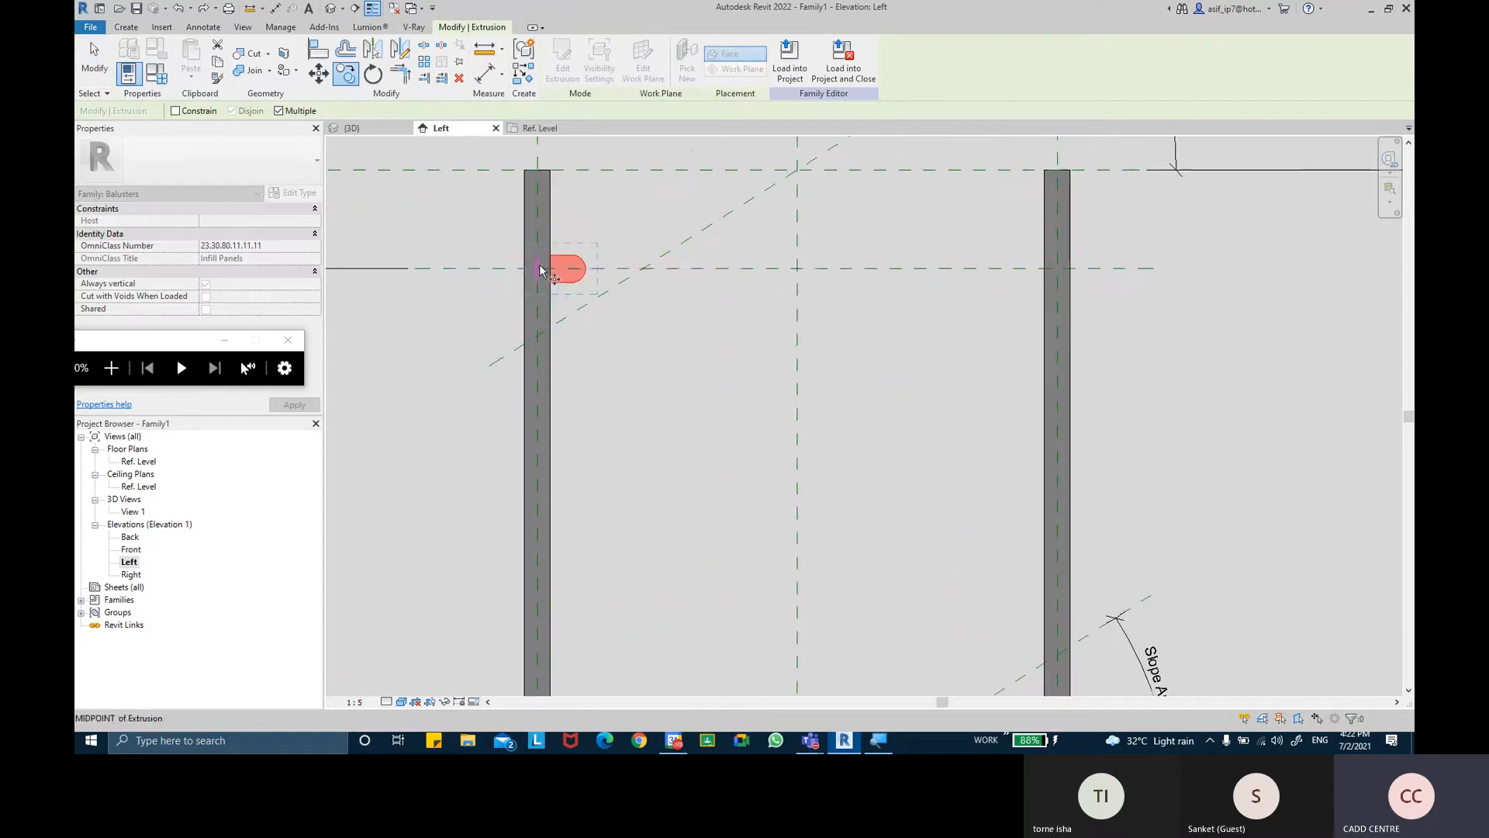
left_click(534, 270)
middle_click_drag(559, 538, 551, 386)
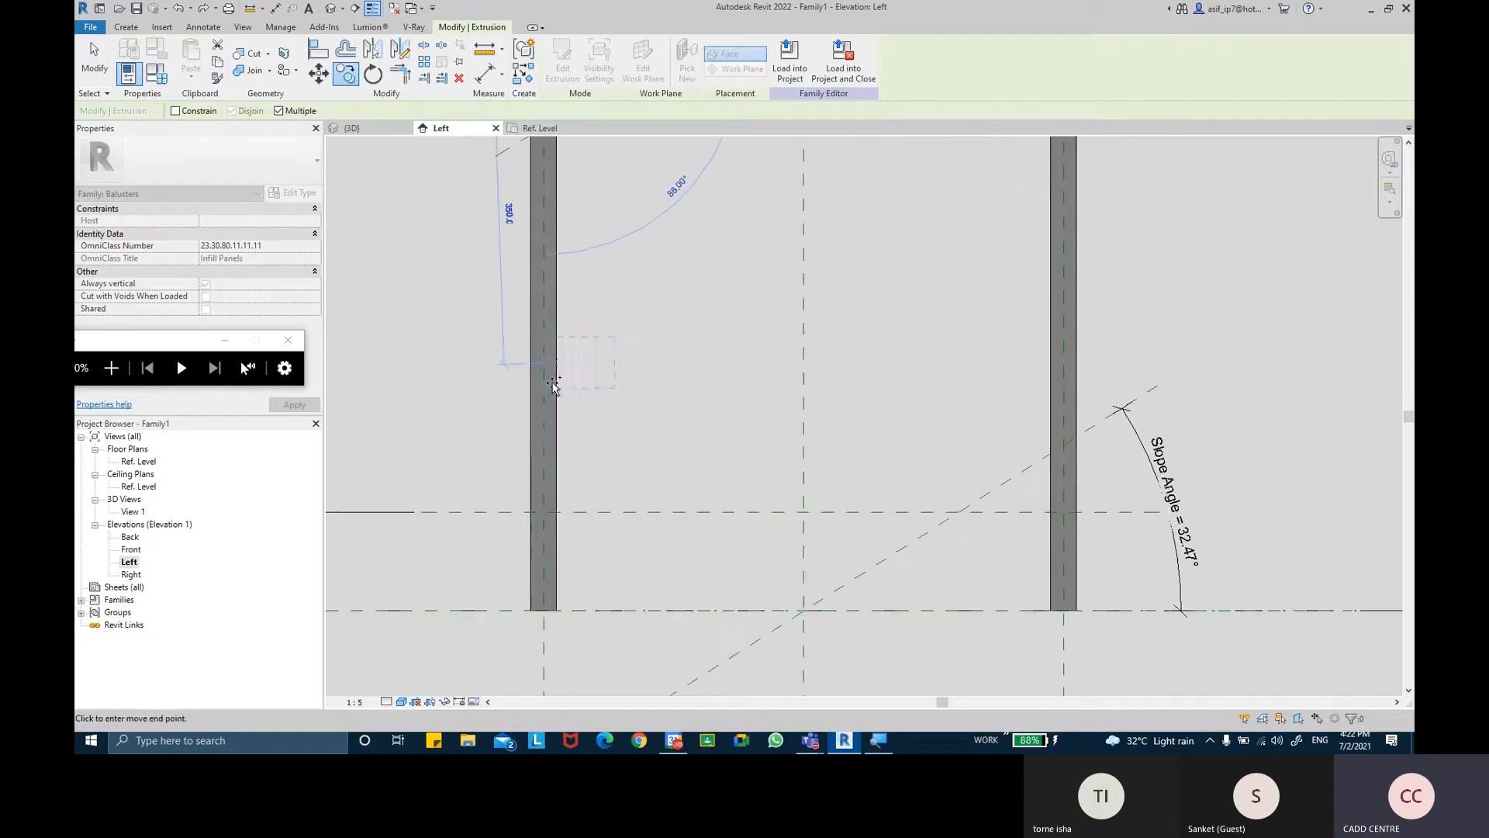
left_click(547, 512)
key("Escape")
key("Escape")
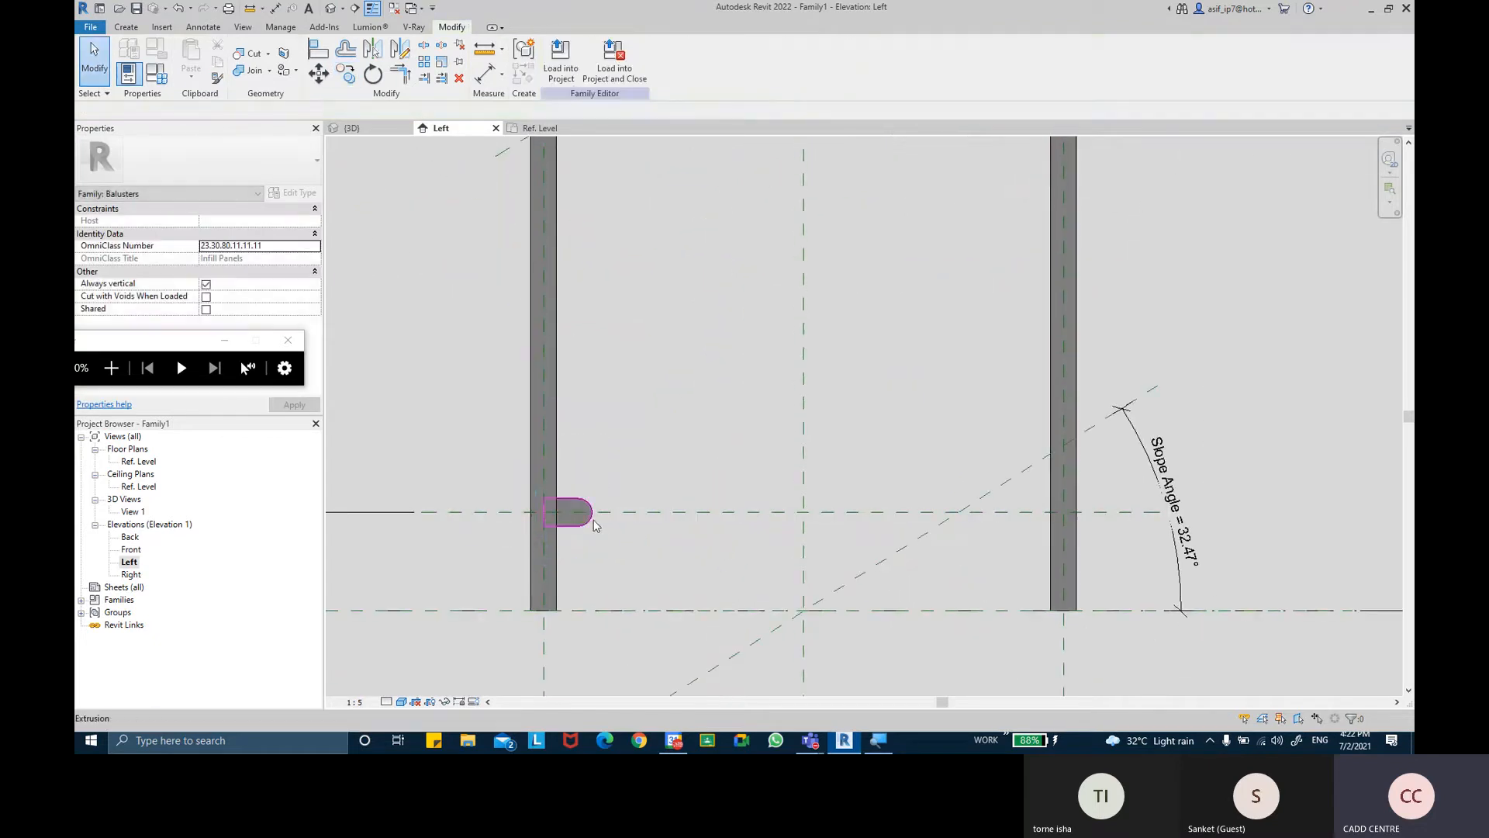
Constrain the straight edge of the lower bracket's sketch to the support's vertical centre plane, and finish editing the extrusion
left_click(592, 520)
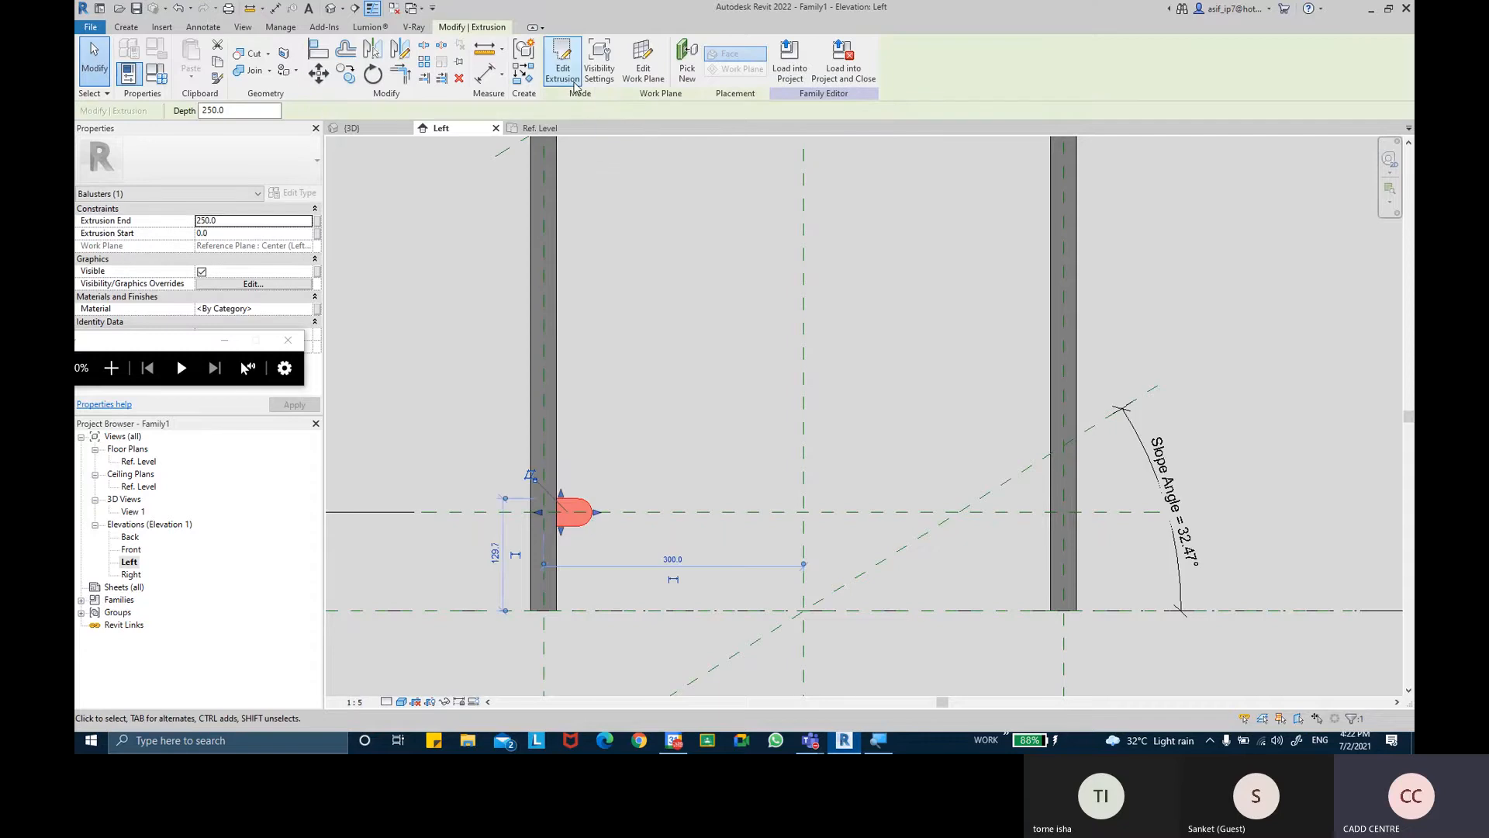
left_click(562, 62)
scroll(547, 512, "up", 5)
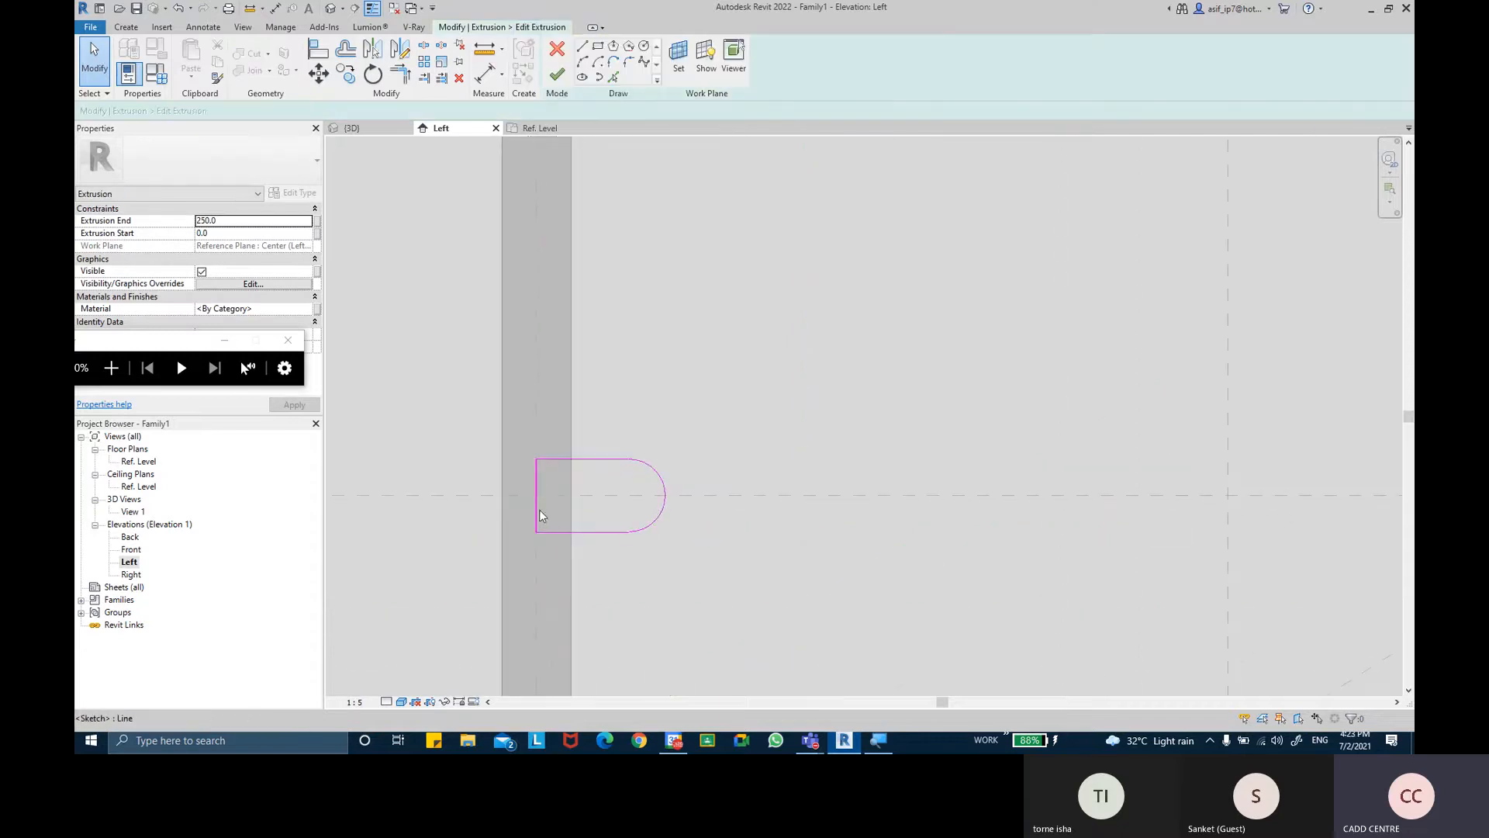
left_click(541, 516)
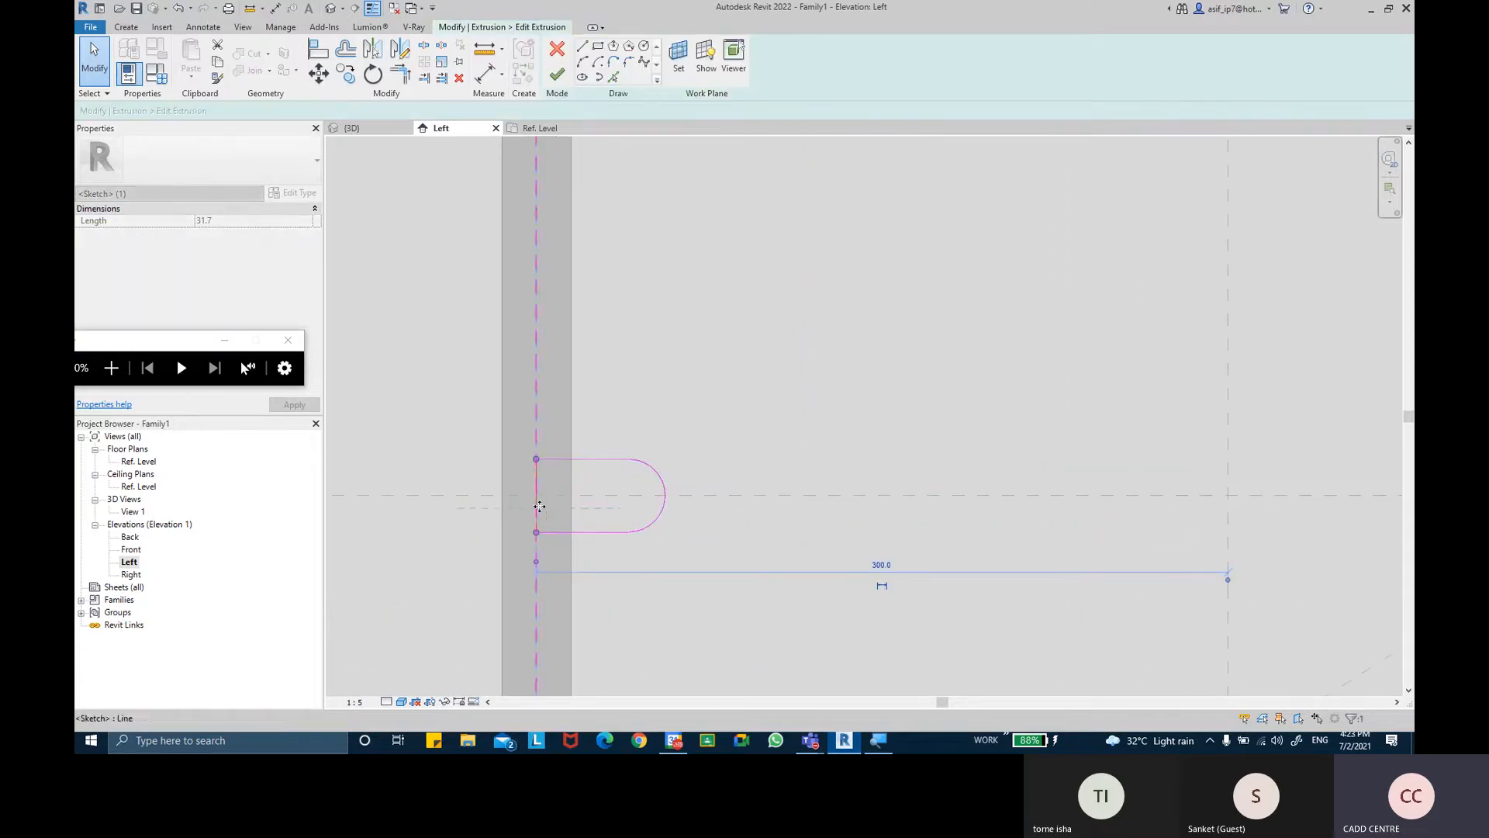
scroll(660, 427, "down", 3)
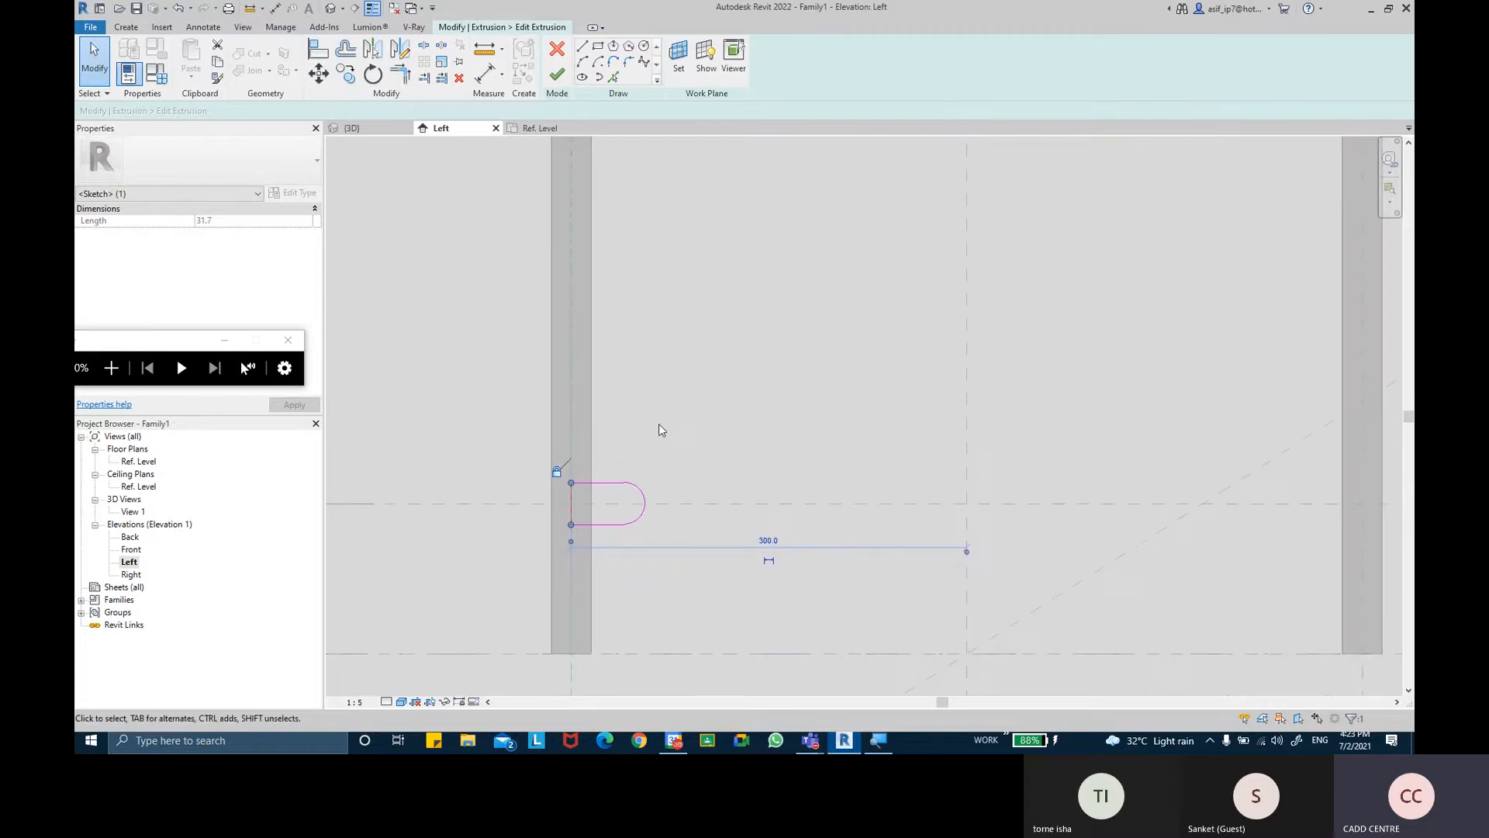
scroll(659, 425, "down", 4)
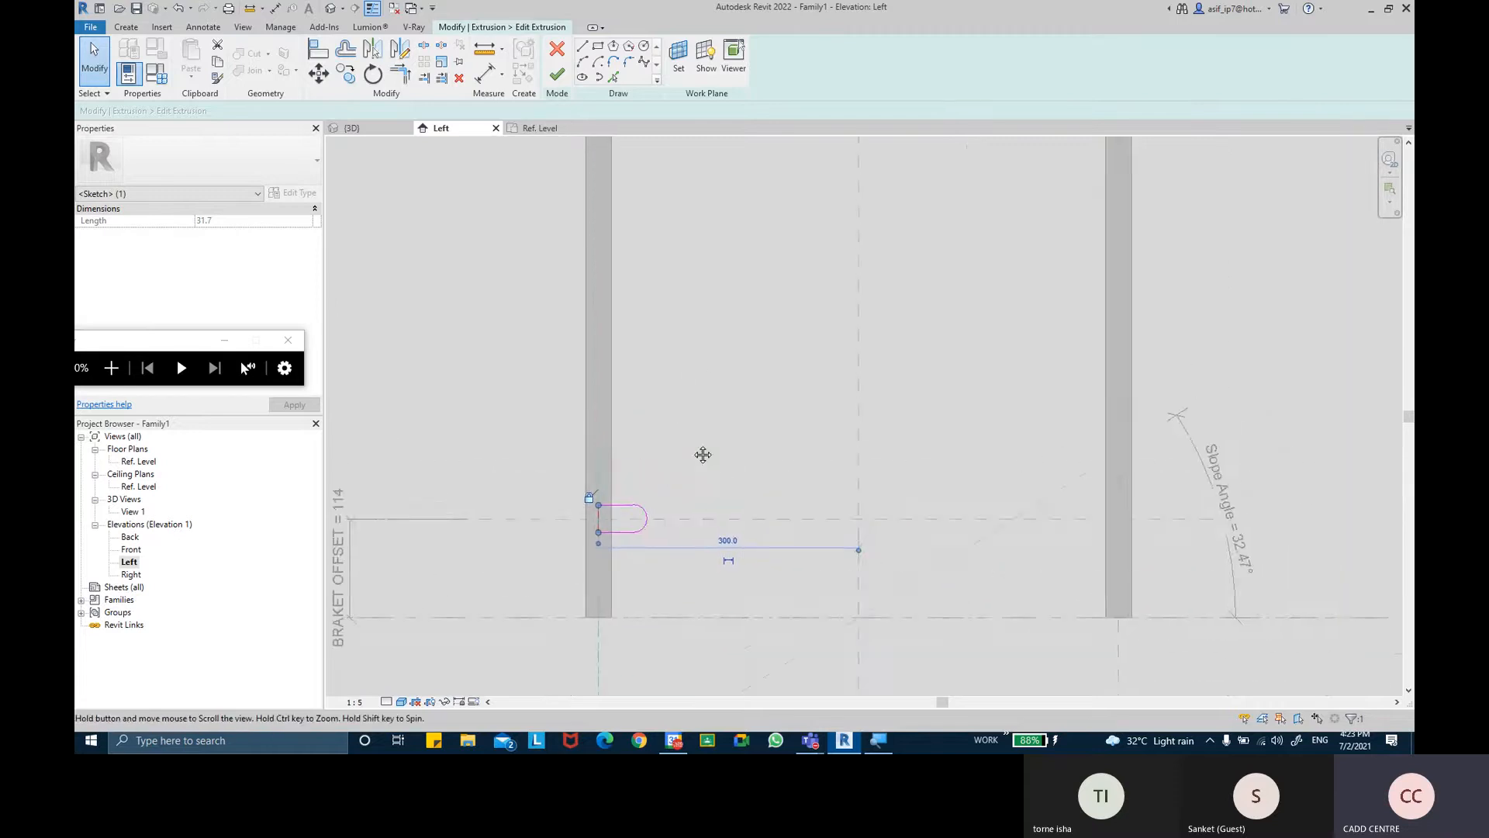
left_click(567, 86)
middle_click_drag(716, 448, 716, 466)
scroll(706, 459, "down", 1)
scroll(697, 481, "down", 2)
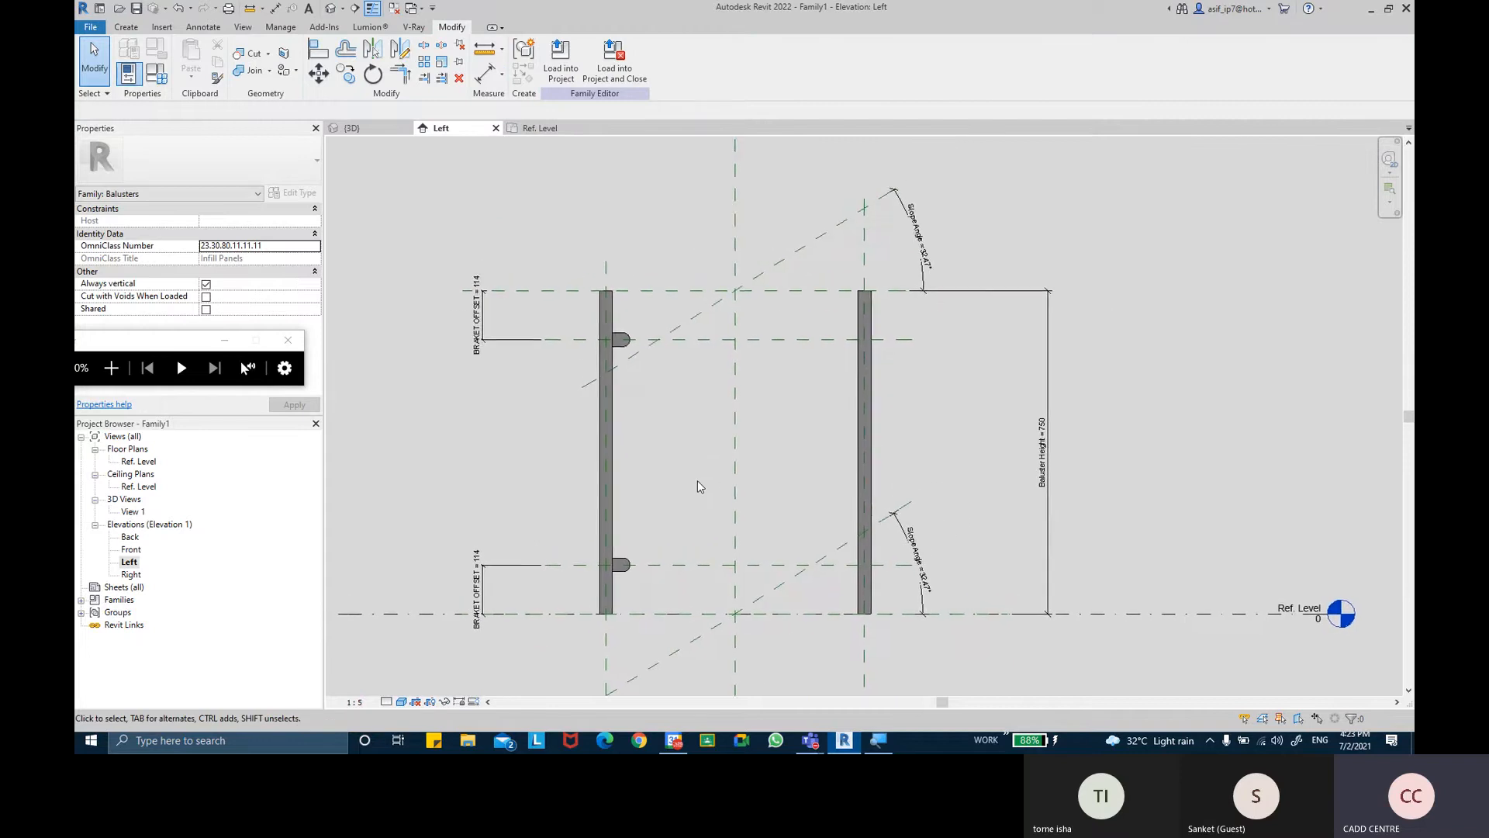
middle_click_drag(697, 481, 715, 408)
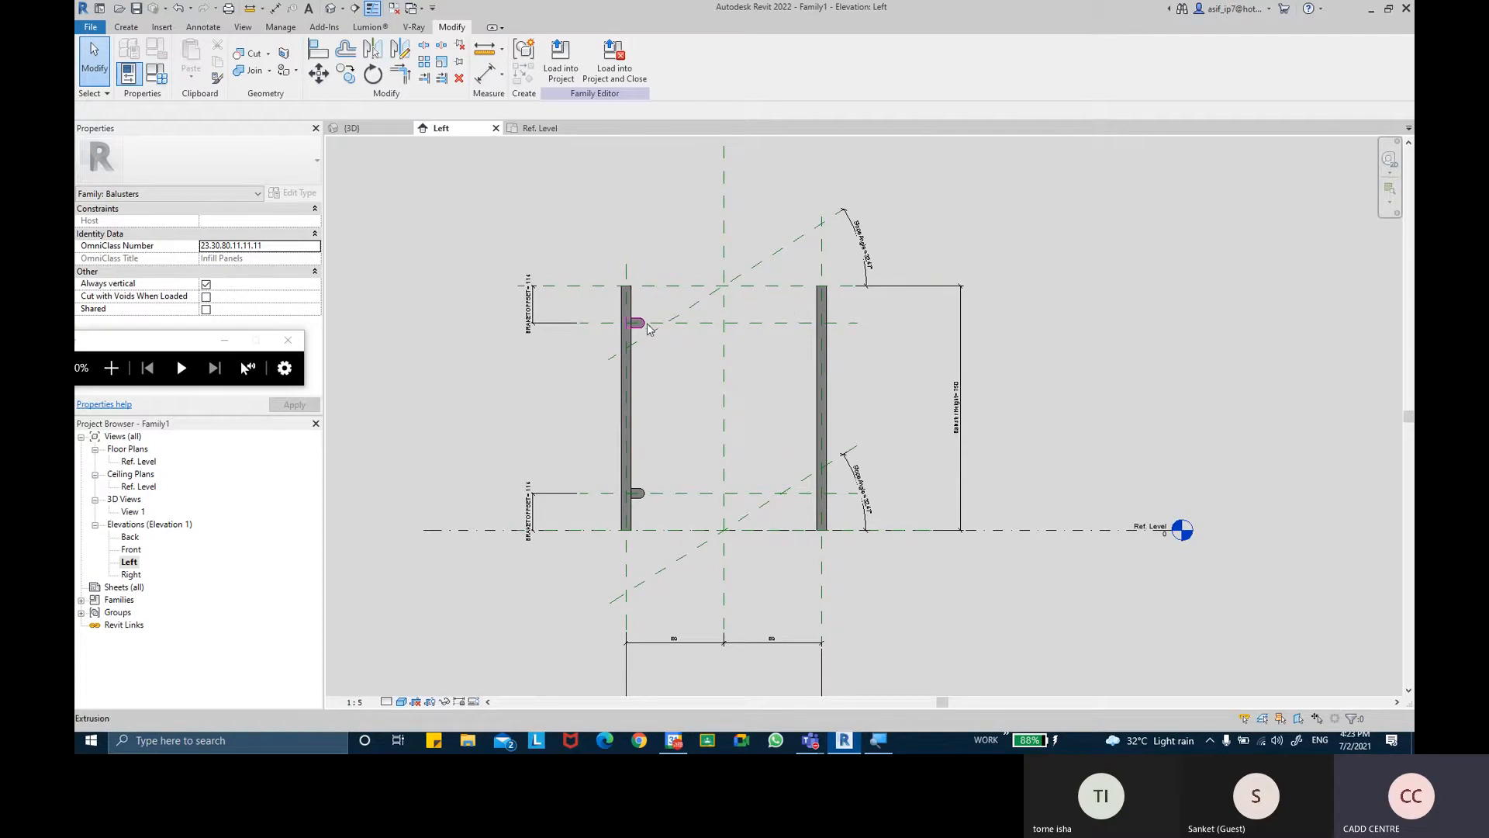
scroll(630, 322, "up", 2)
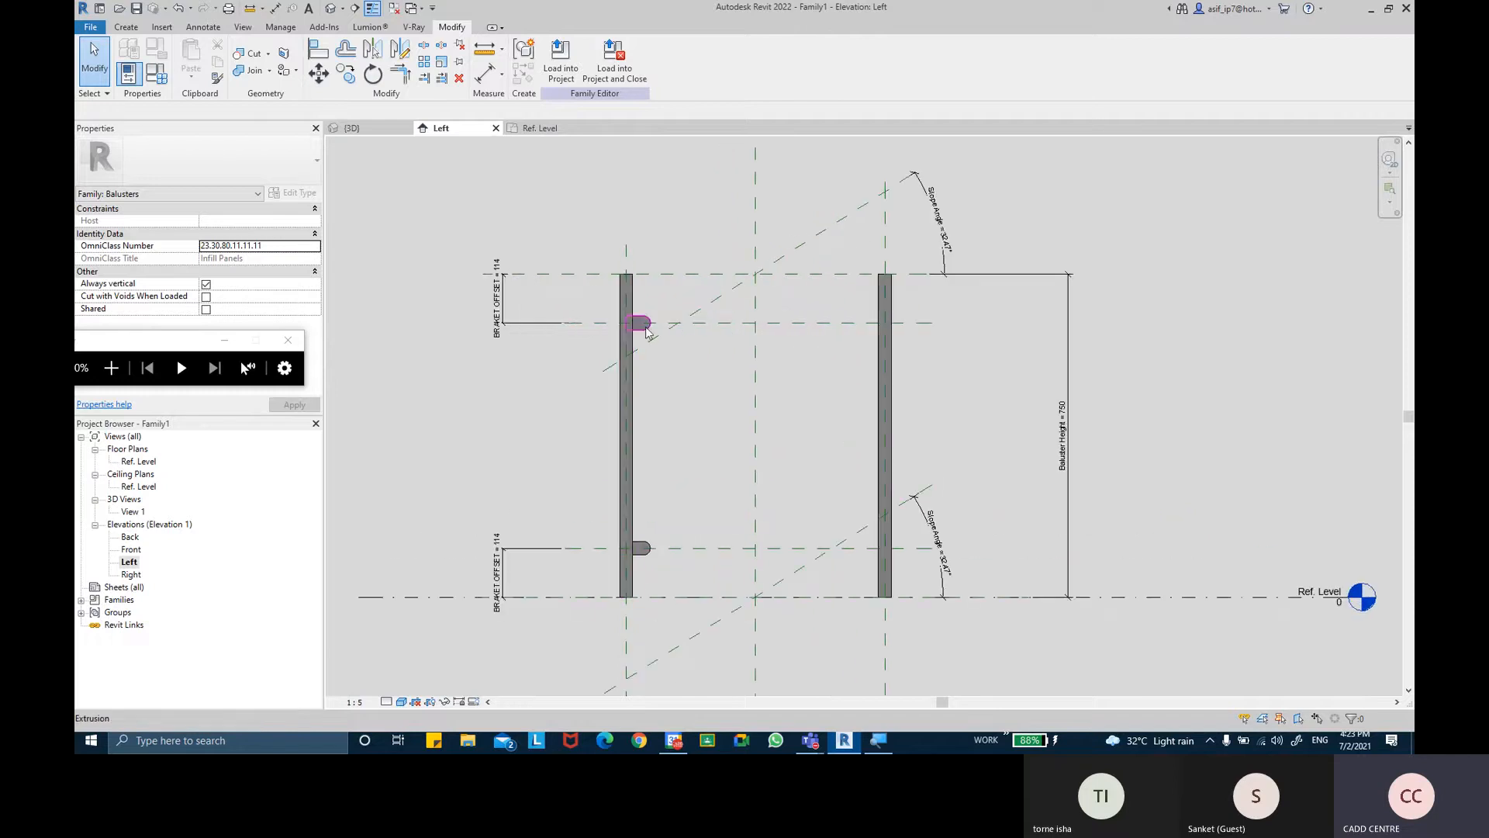
Mirror the upper and lower bracket extrusions onto the opposite support about the Center (Front/Back) reference plane
left_click(636, 322)
left_click(649, 554, "ctrl")
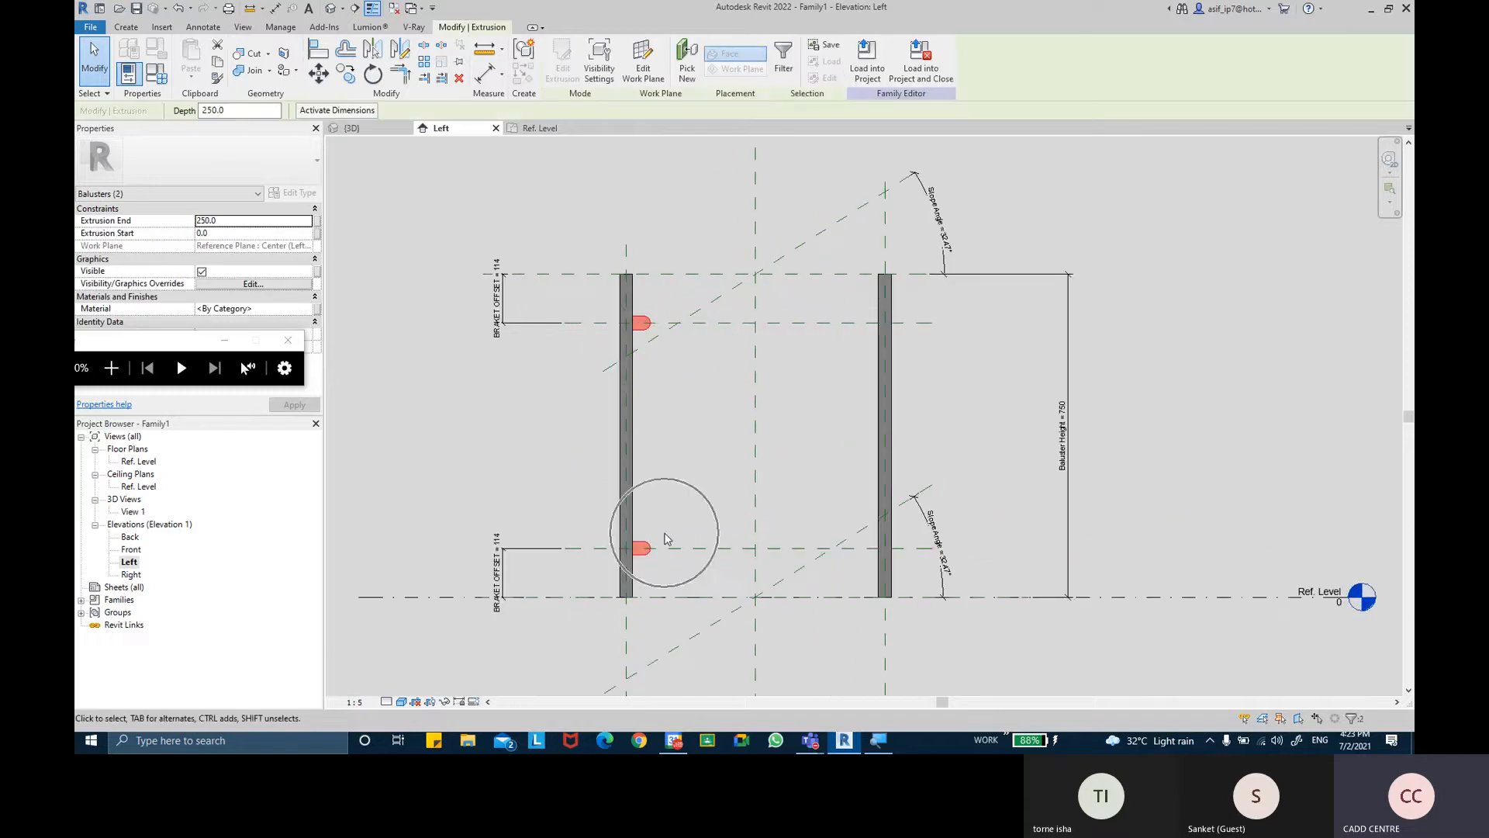
left_click(401, 51)
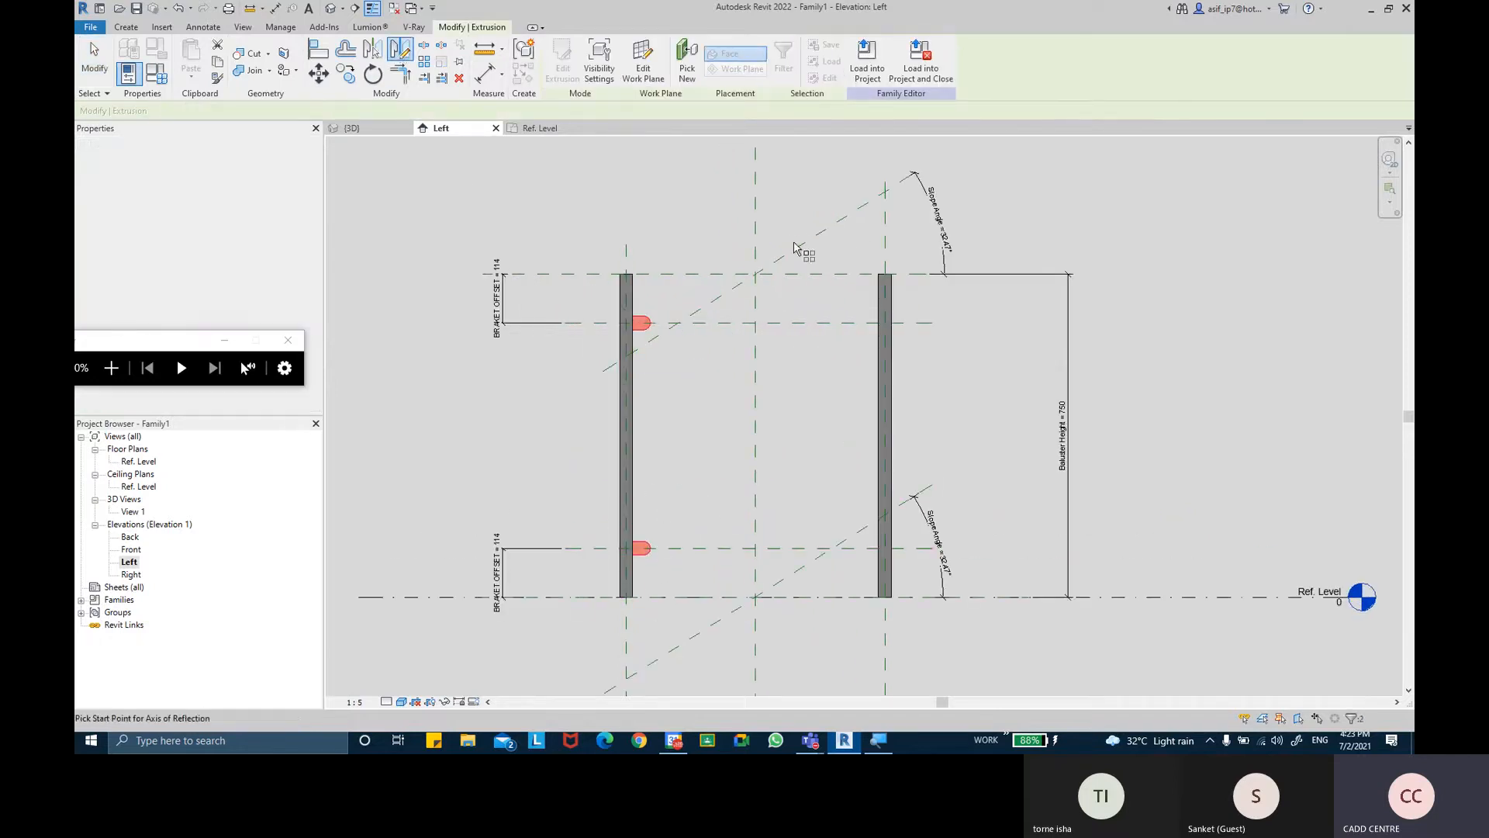
left_click(757, 274)
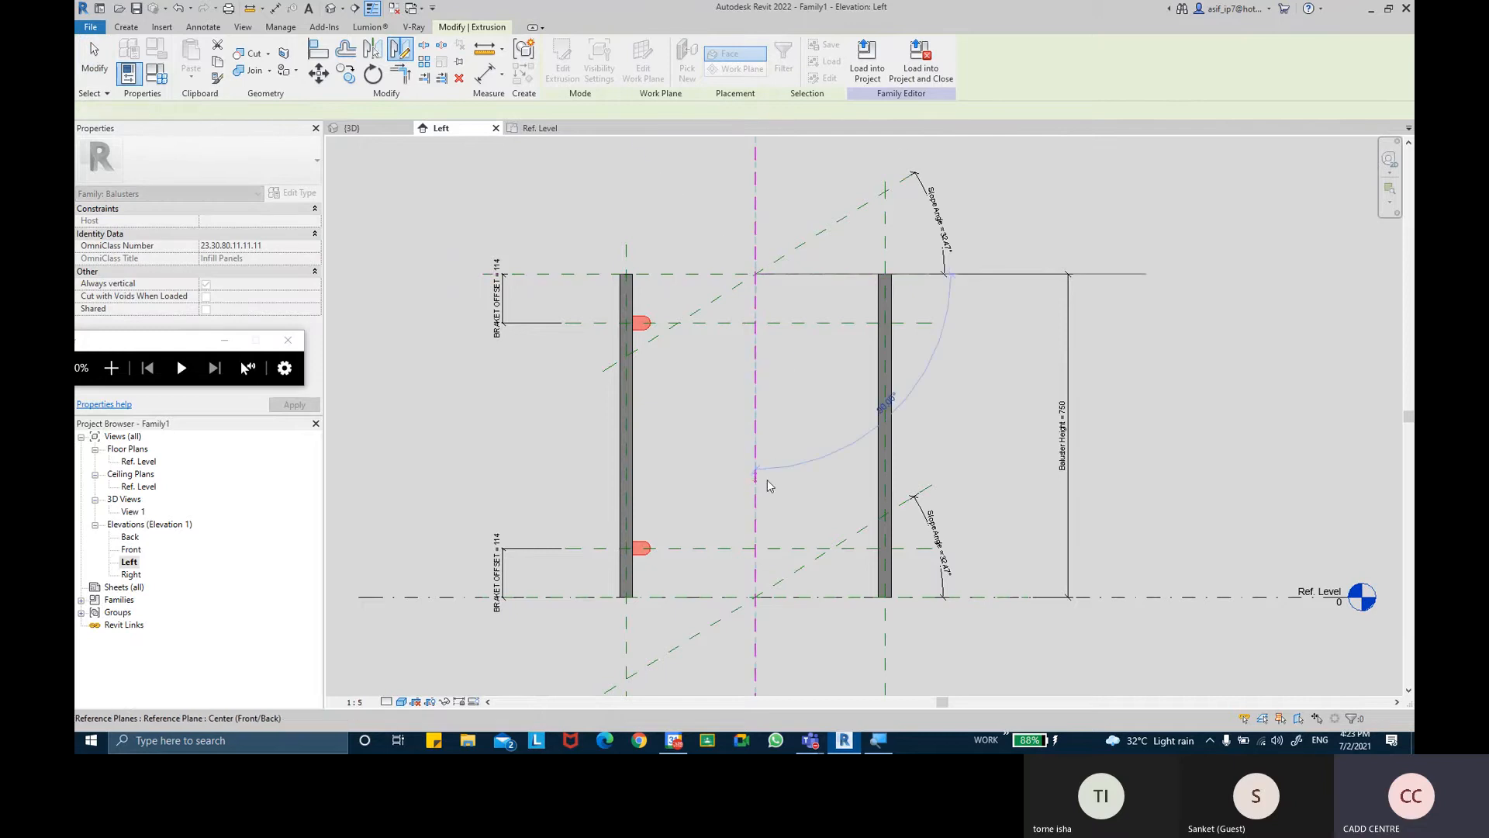
left_click(765, 480)
left_click(794, 487)
Snap the straight ends of the mirrored upper and lower brackets to their support's vertical centre plane
middle_click_drag(845, 377, 785, 351)
scroll(785, 351, "up", 1)
scroll(785, 351, "up", 1)
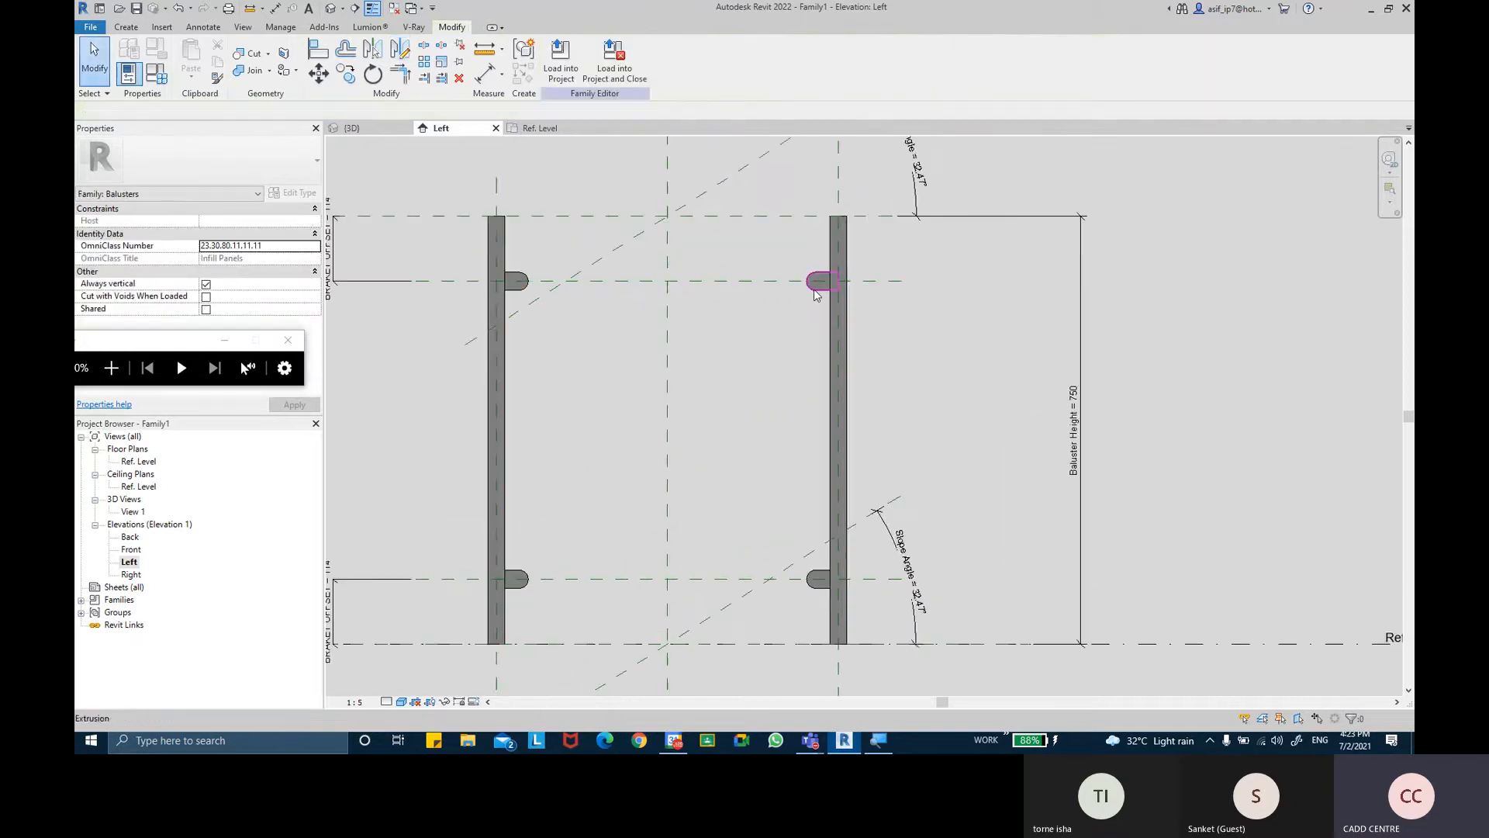
left_click(815, 281)
scroll(831, 304, "up", 3)
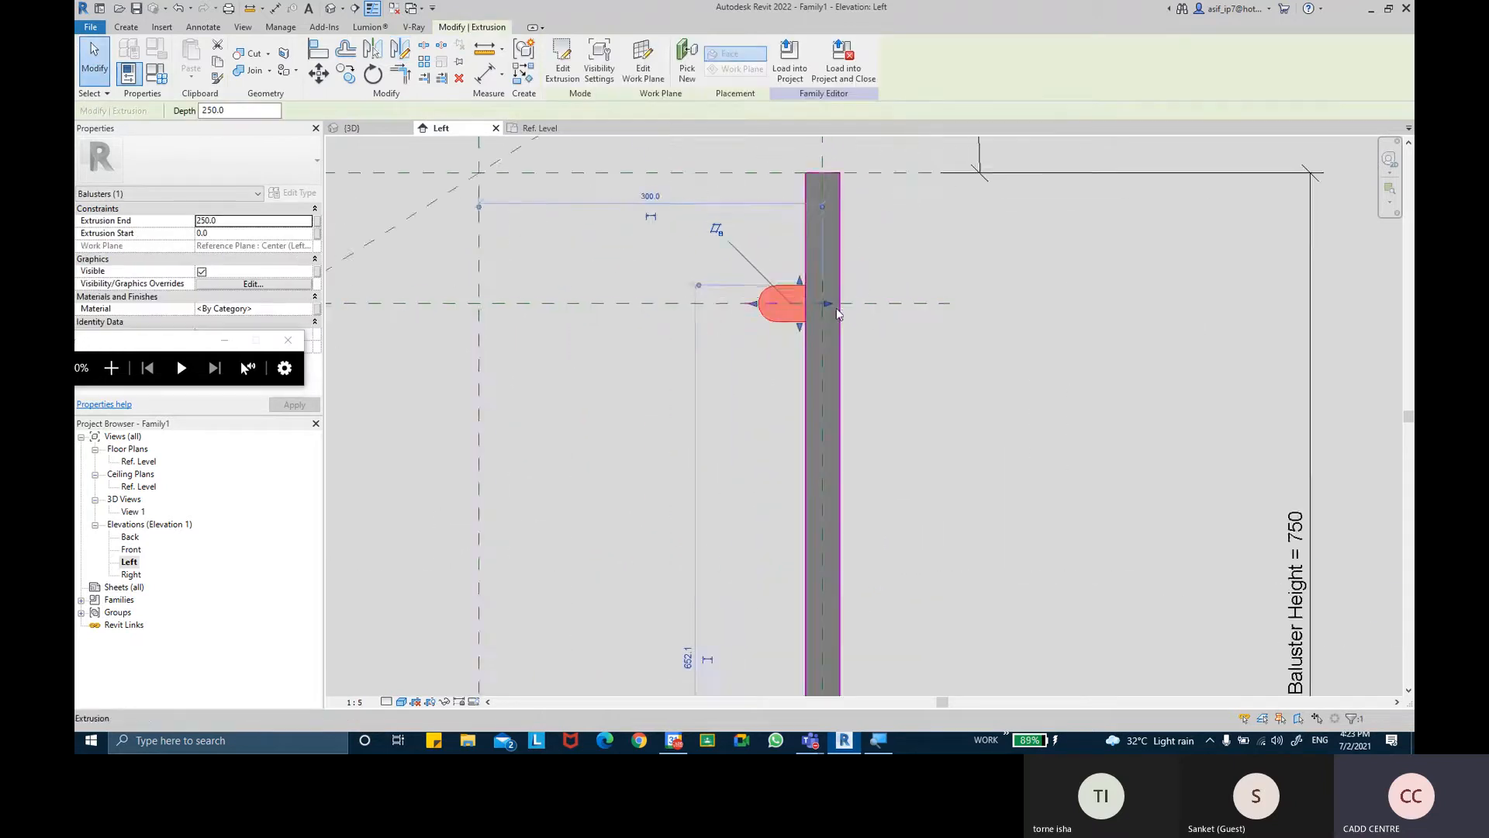
left_click_drag(813, 301, 814, 303)
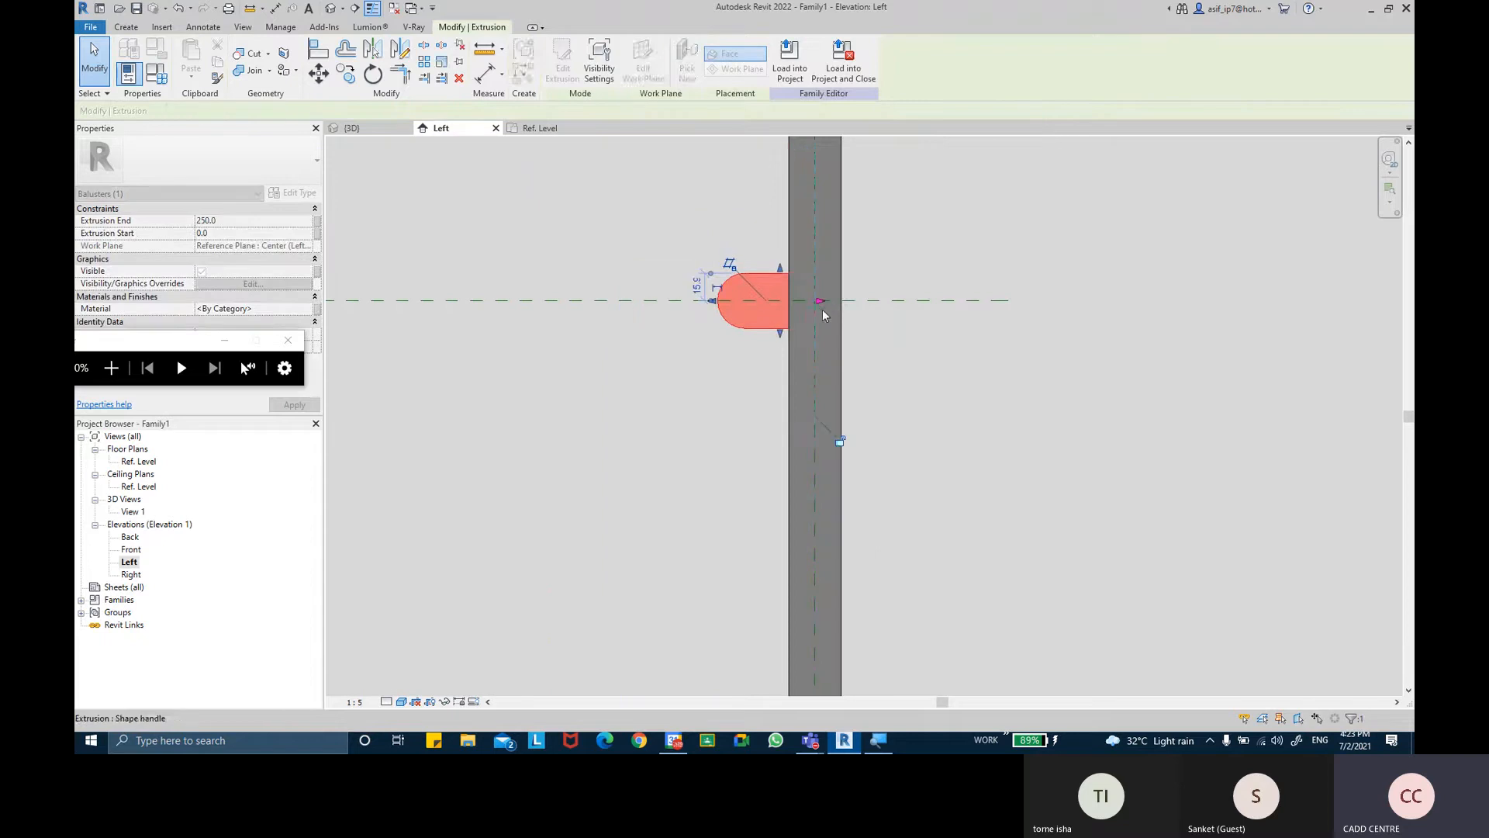
middle_click_drag(873, 551, 852, 267)
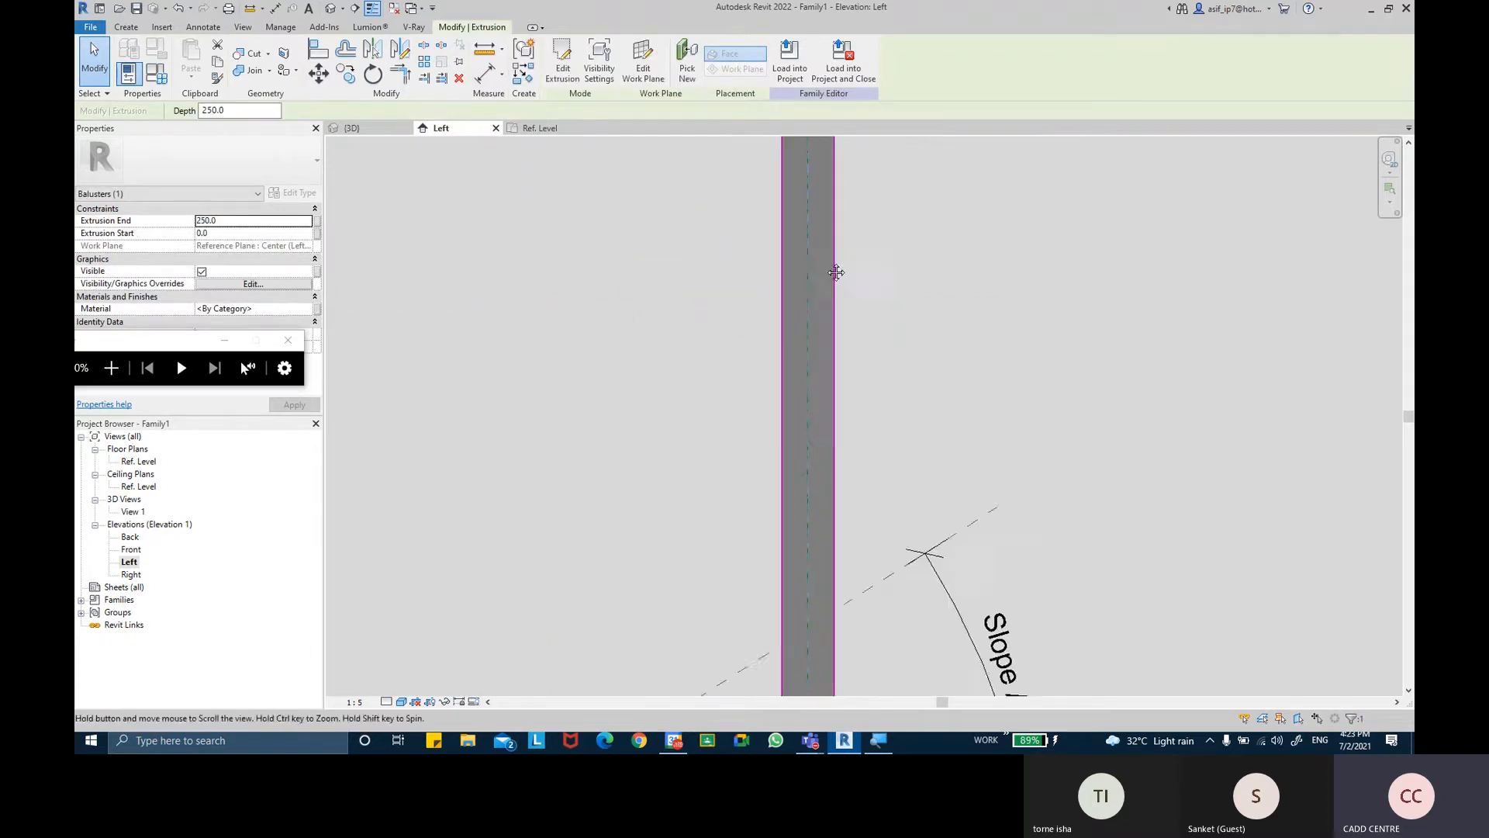
middle_click_drag(813, 514, 817, 163)
key("Escape")
left_click(749, 575)
mouse_move(806, 603)
left_mouse_down()
mouse_move(780, 601)
mouse_move(803, 610)
left_mouse_up()
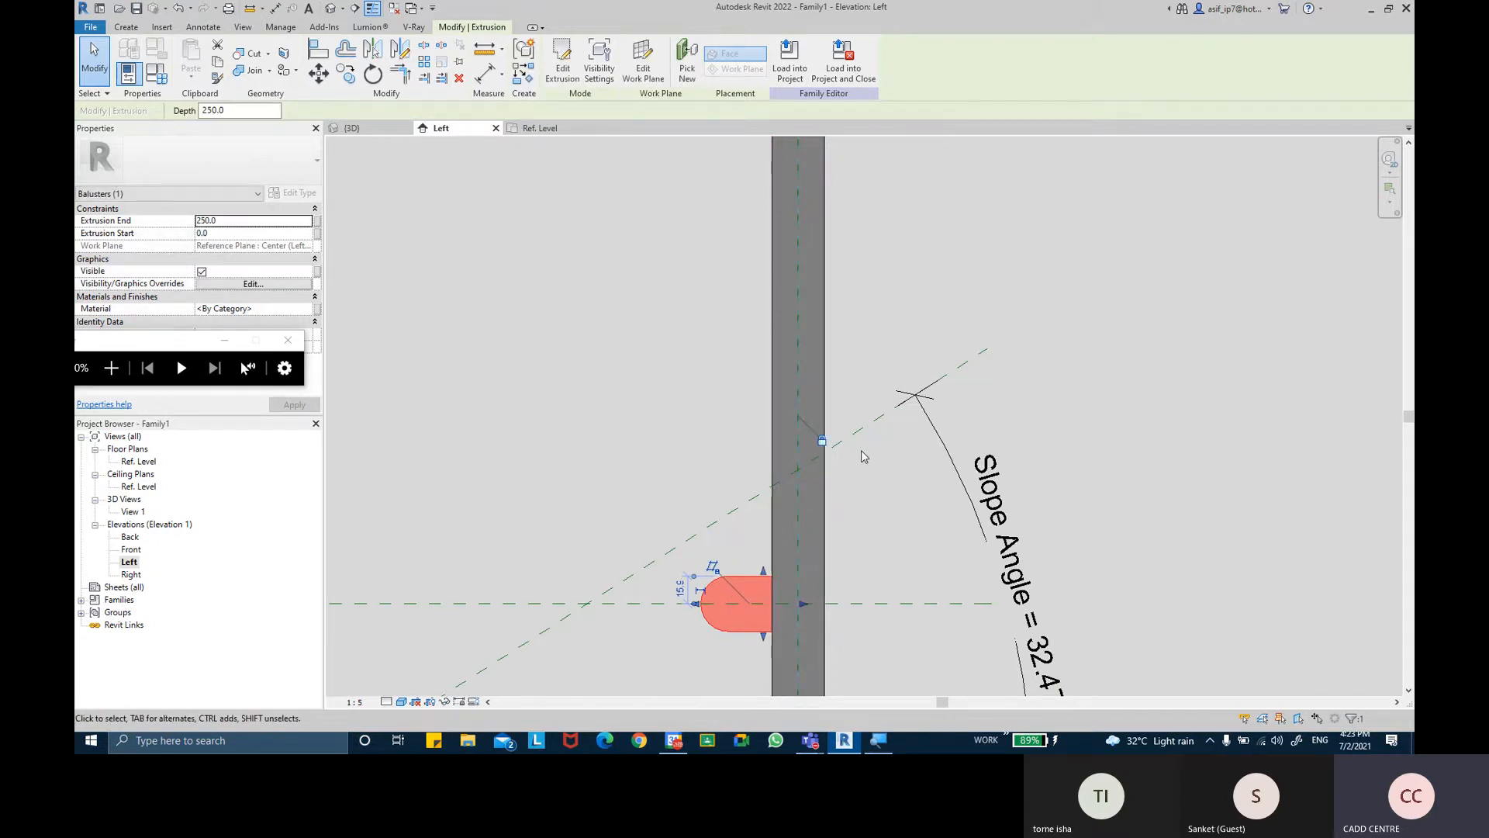
key("Escape")
Open the Ref. Level floor plan and examine the outlines of the brackets at both supports
scroll(863, 456, "down", 4)
middle_click_drag(707, 415, 749, 419)
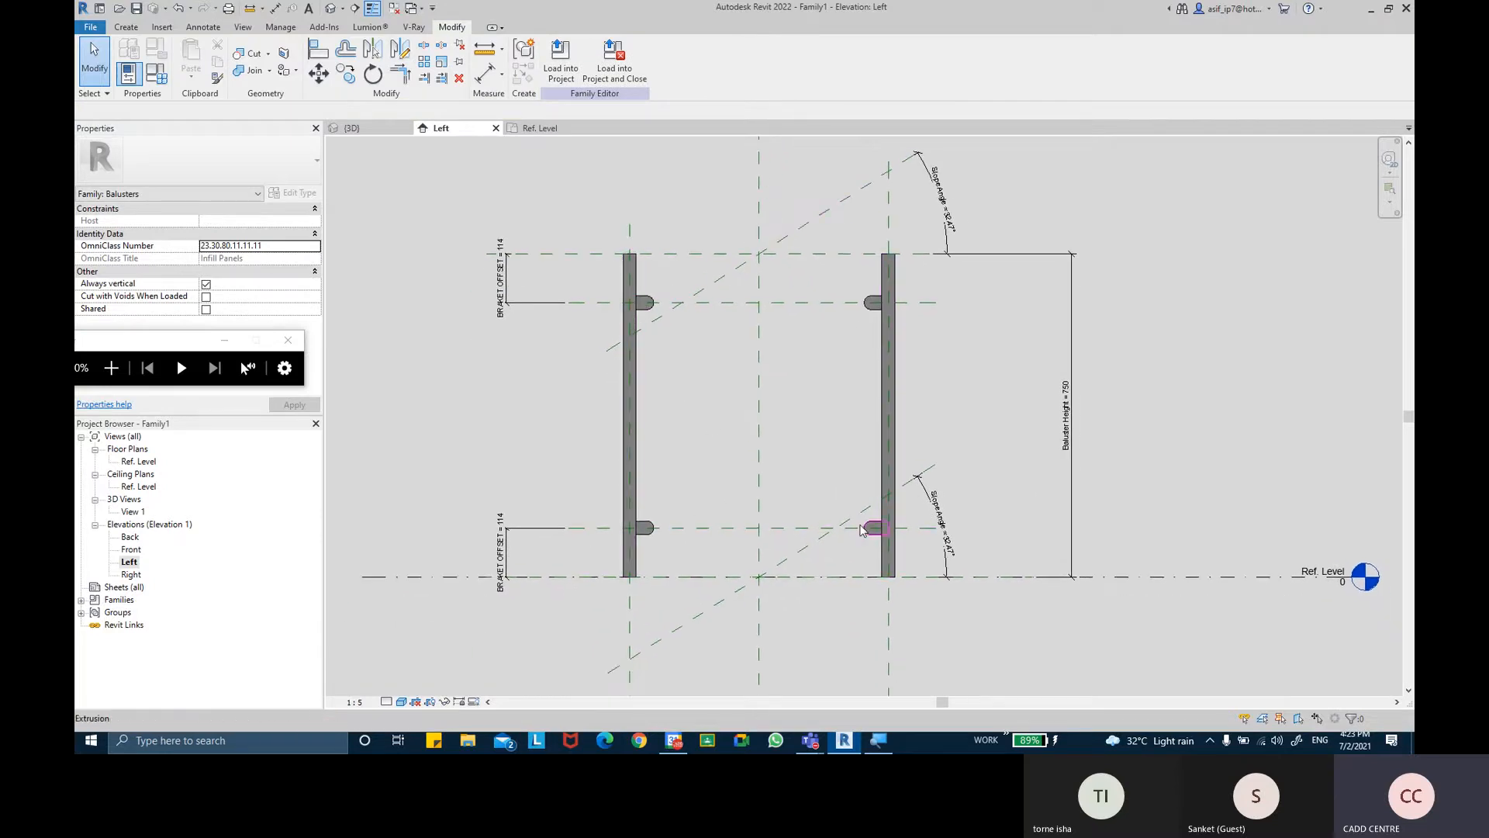
middle_click_drag(835, 312, 860, 313)
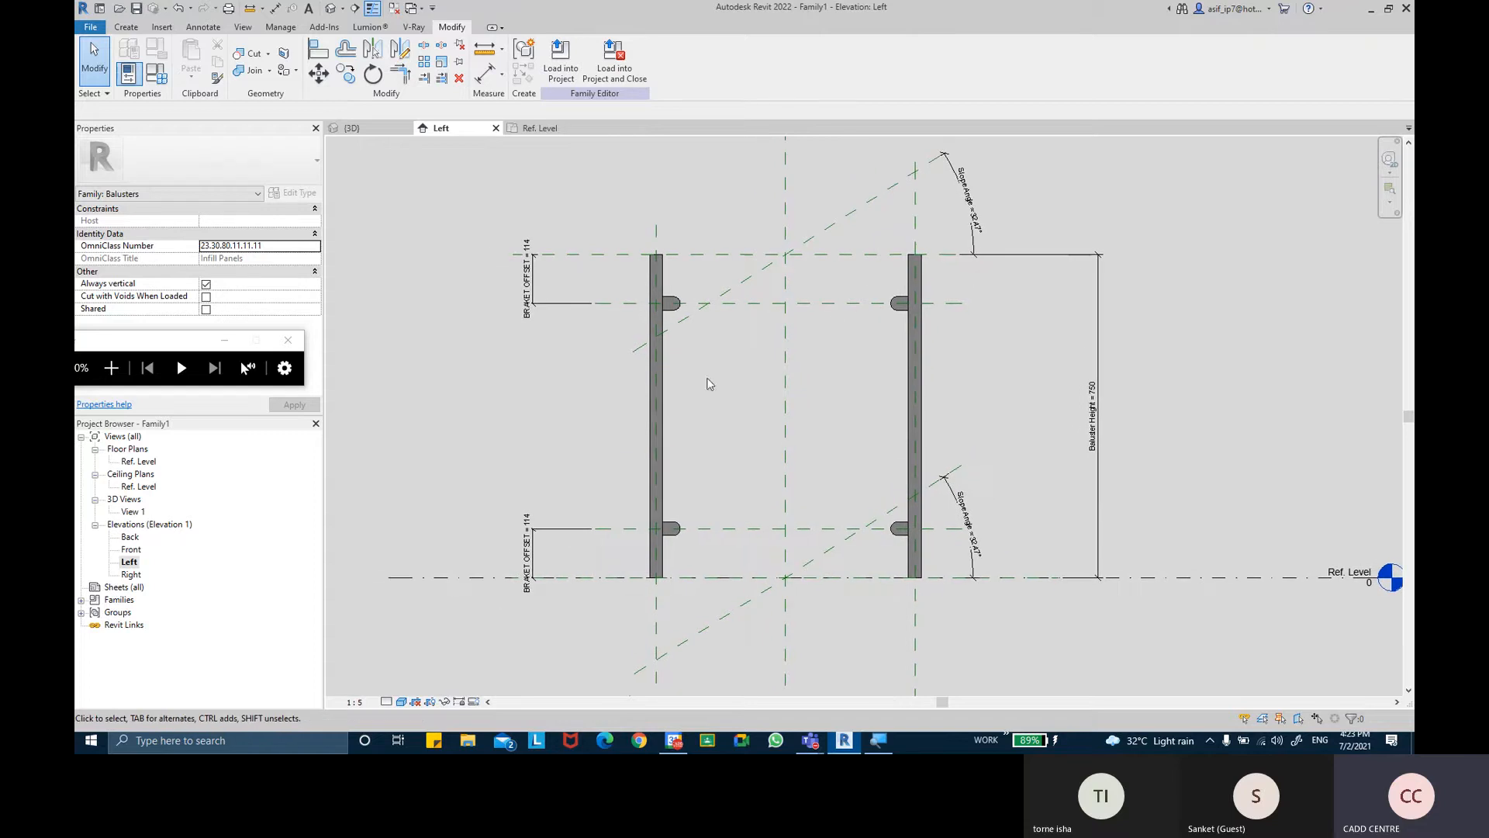
double_click(143, 464)
scroll(764, 469, "down", 4)
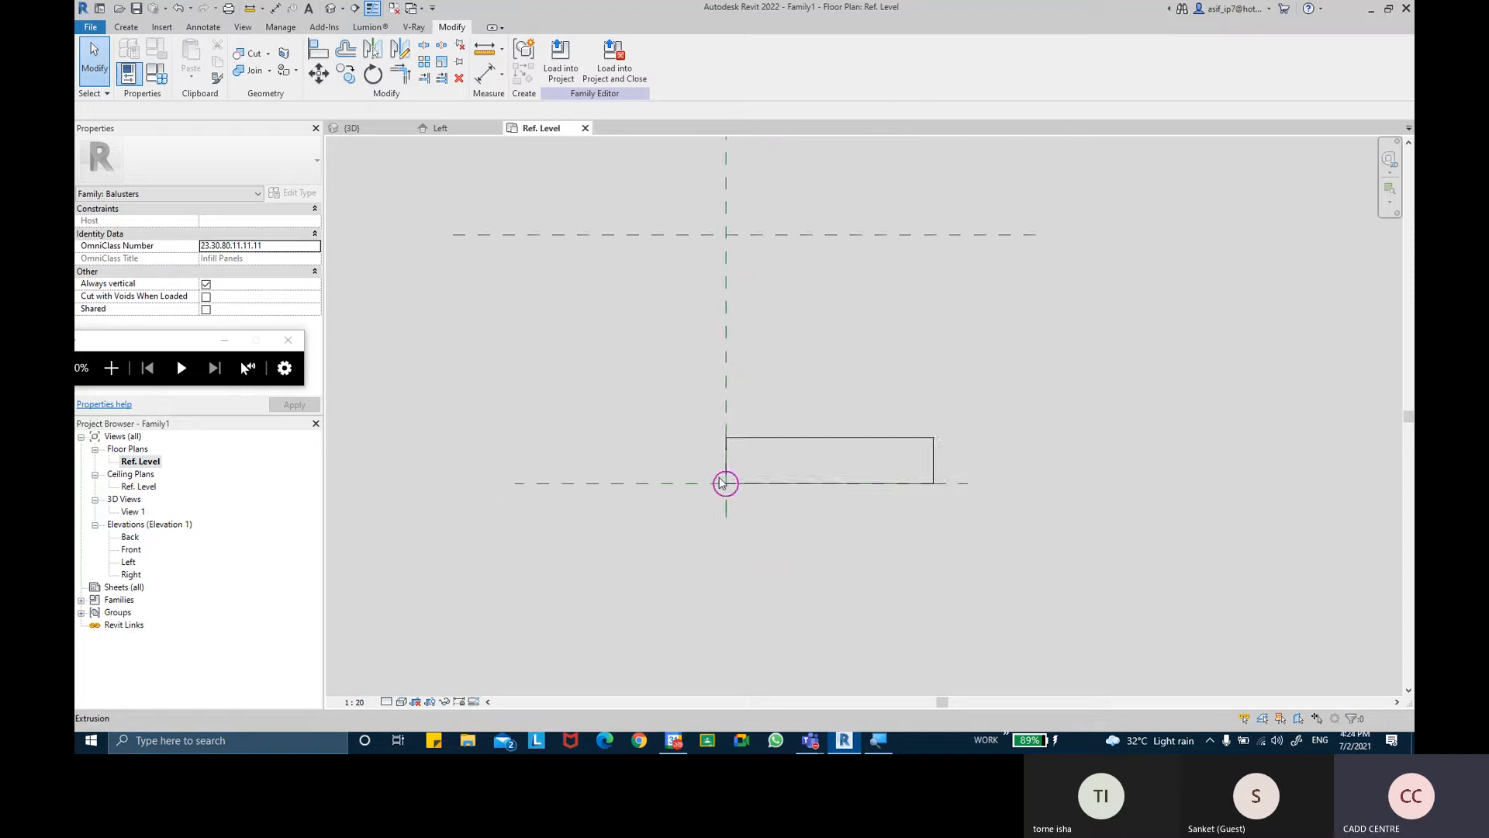
left_click(785, 339)
scroll(784, 338, "up", 3)
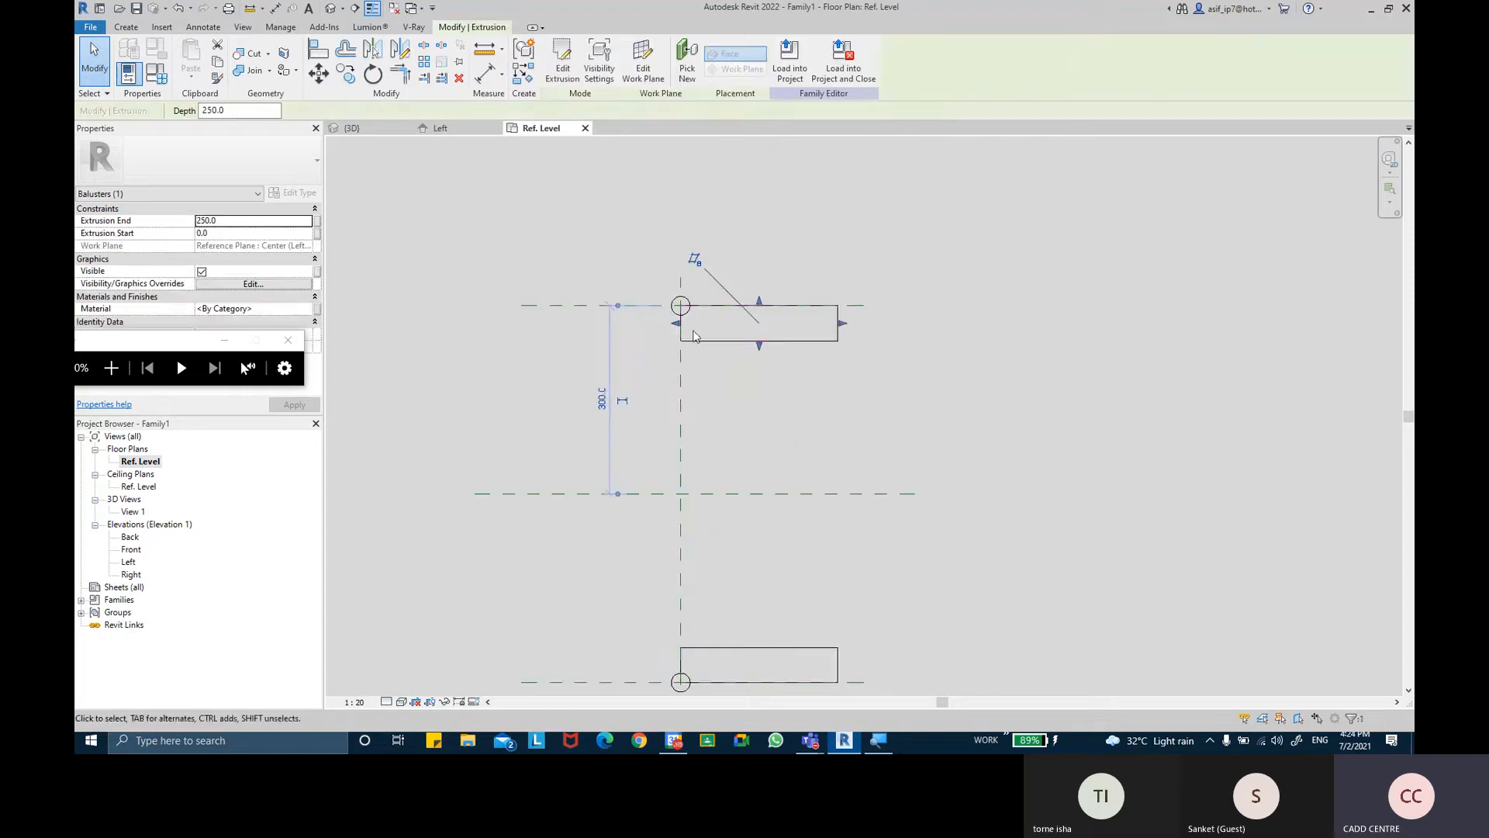
left_click(803, 415)
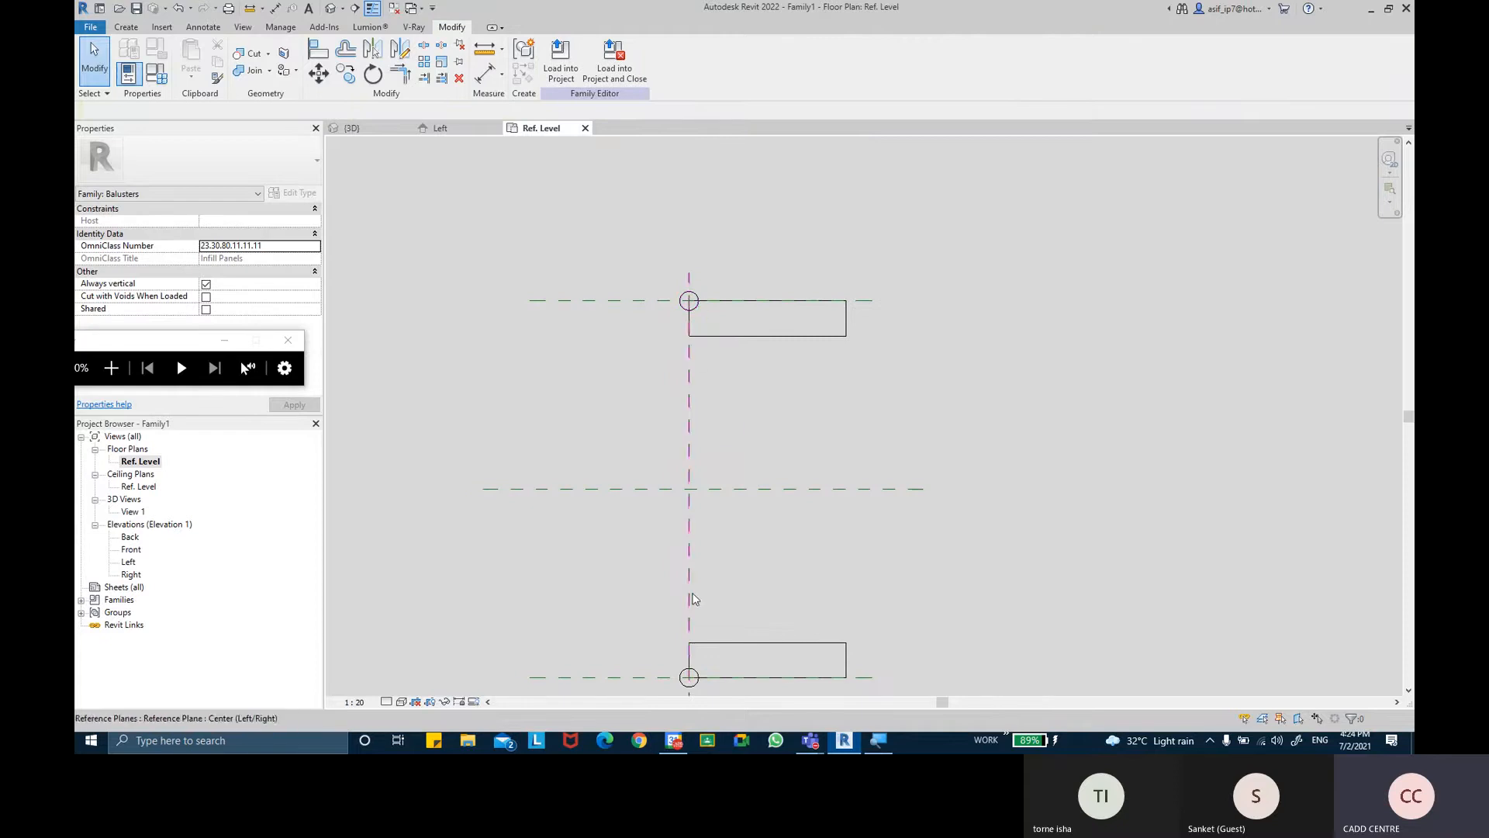
Draw a vertical reference plane about 5 mm left of the Center (Left/Right) plane, running past both supports
scroll(679, 683, "up", 3)
left_click(143, 27)
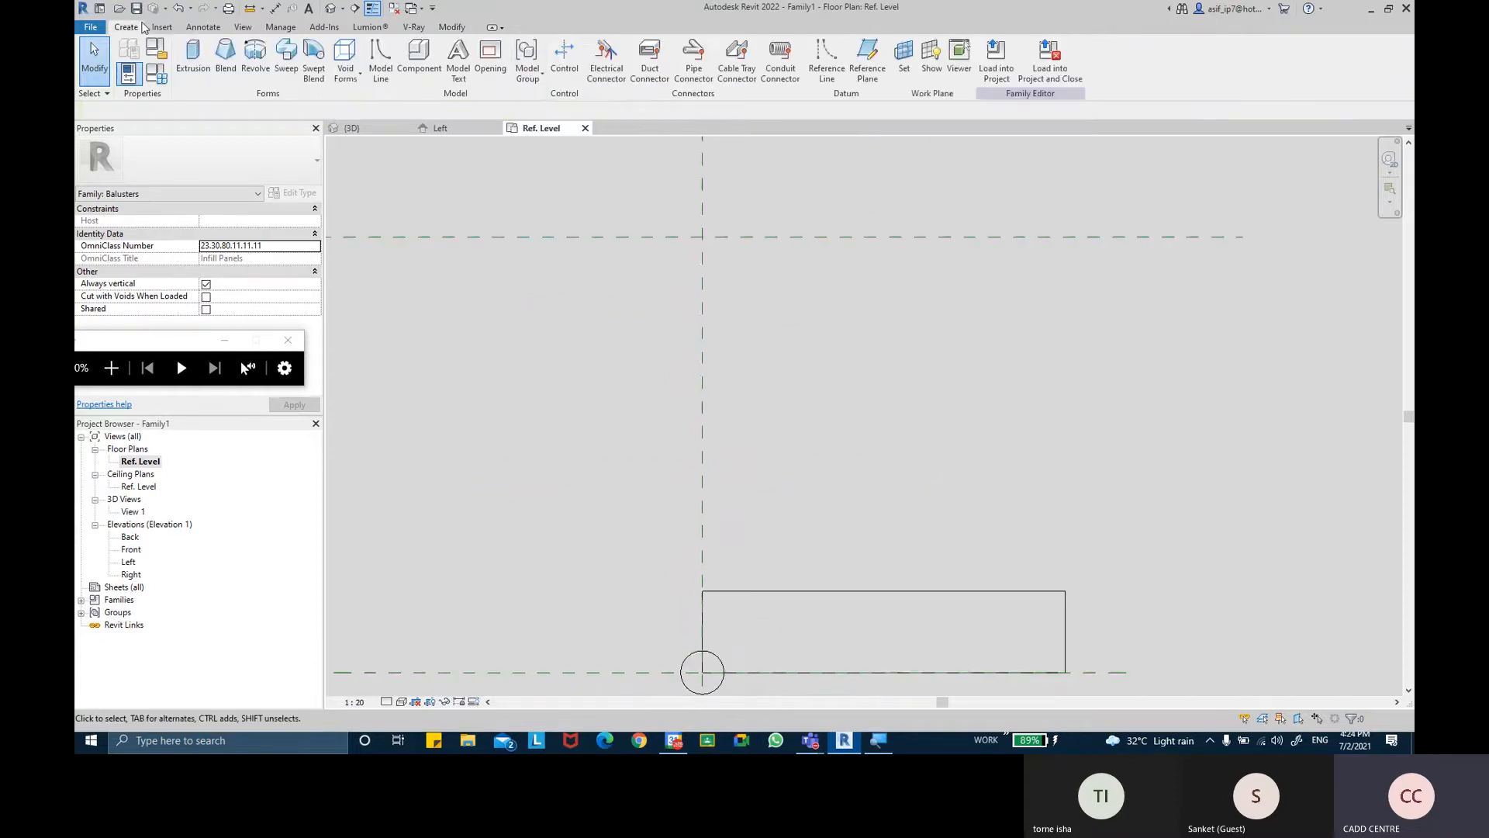
left_click(867, 60)
scroll(679, 543, "up", 2)
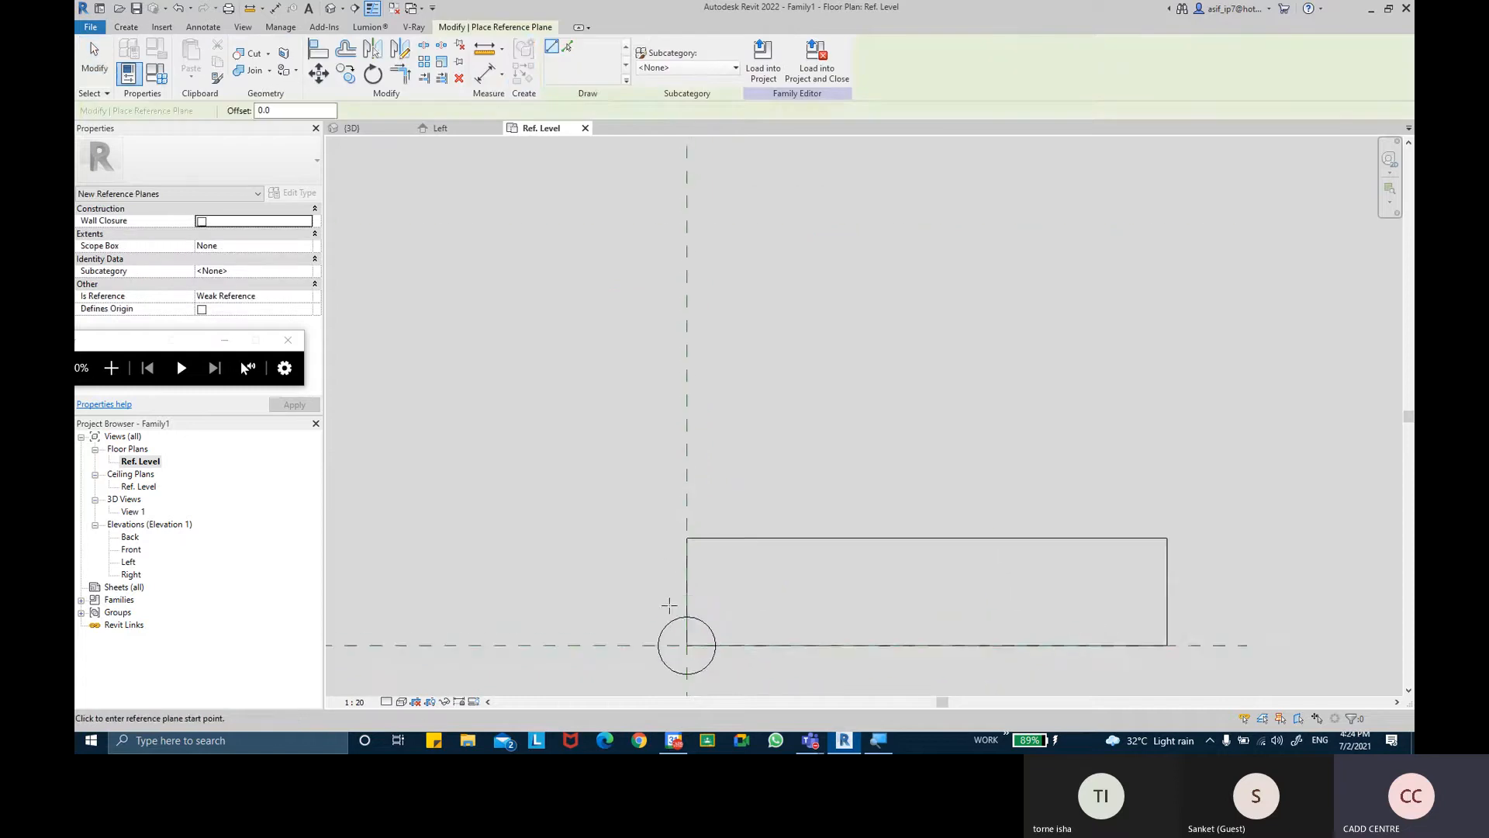
scroll(672, 667, "down", 1)
left_click(676, 642)
middle_click_drag(675, 154, 668, 465)
scroll(668, 464, "down", 2)
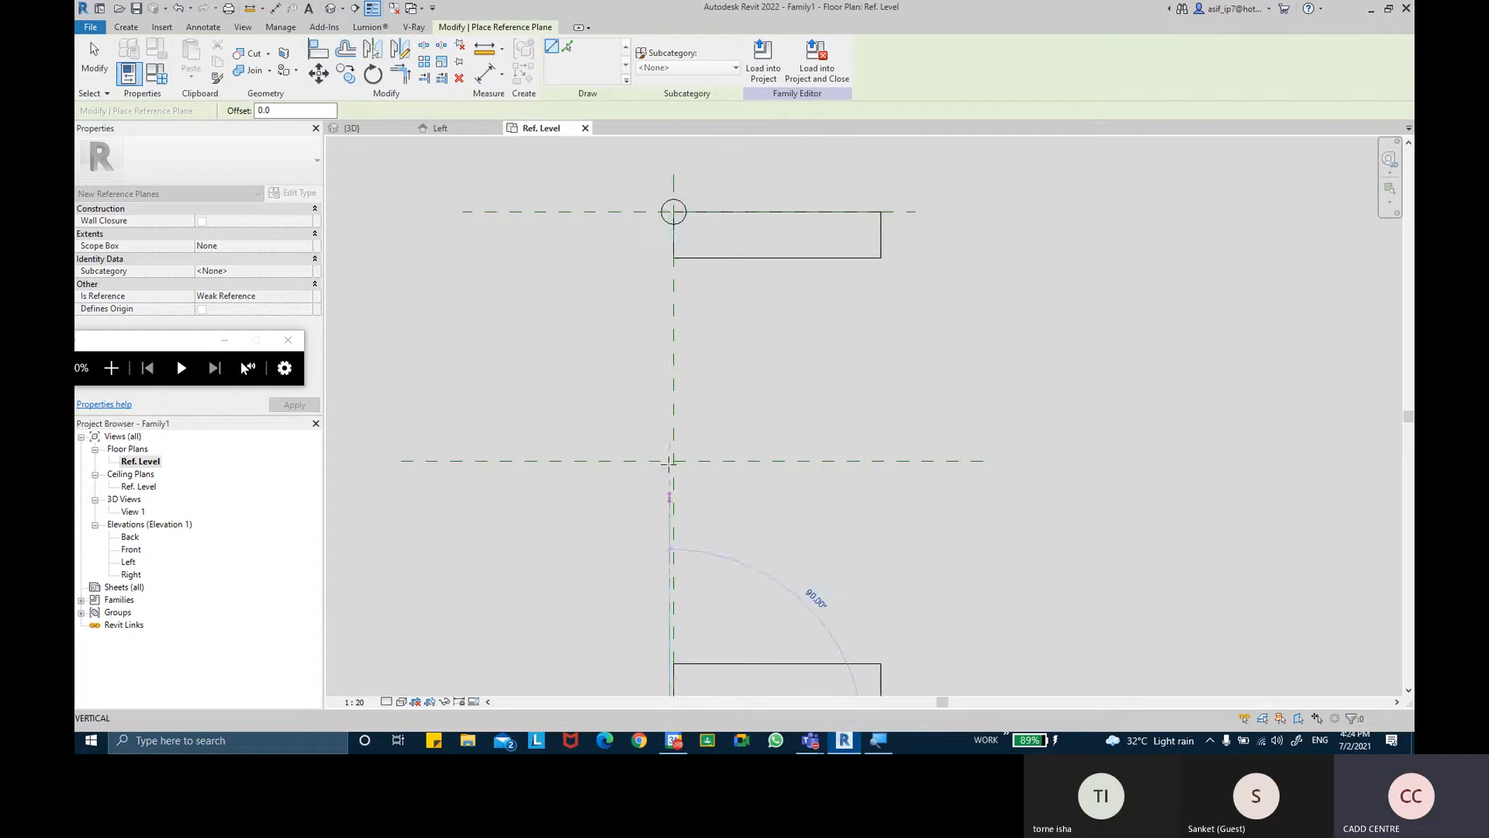
left_click(659, 189)
Draw a matching vertical reference plane about 5 mm right of the Center (Left/Right) plane, running past both supports
scroll(661, 194, "up", 2)
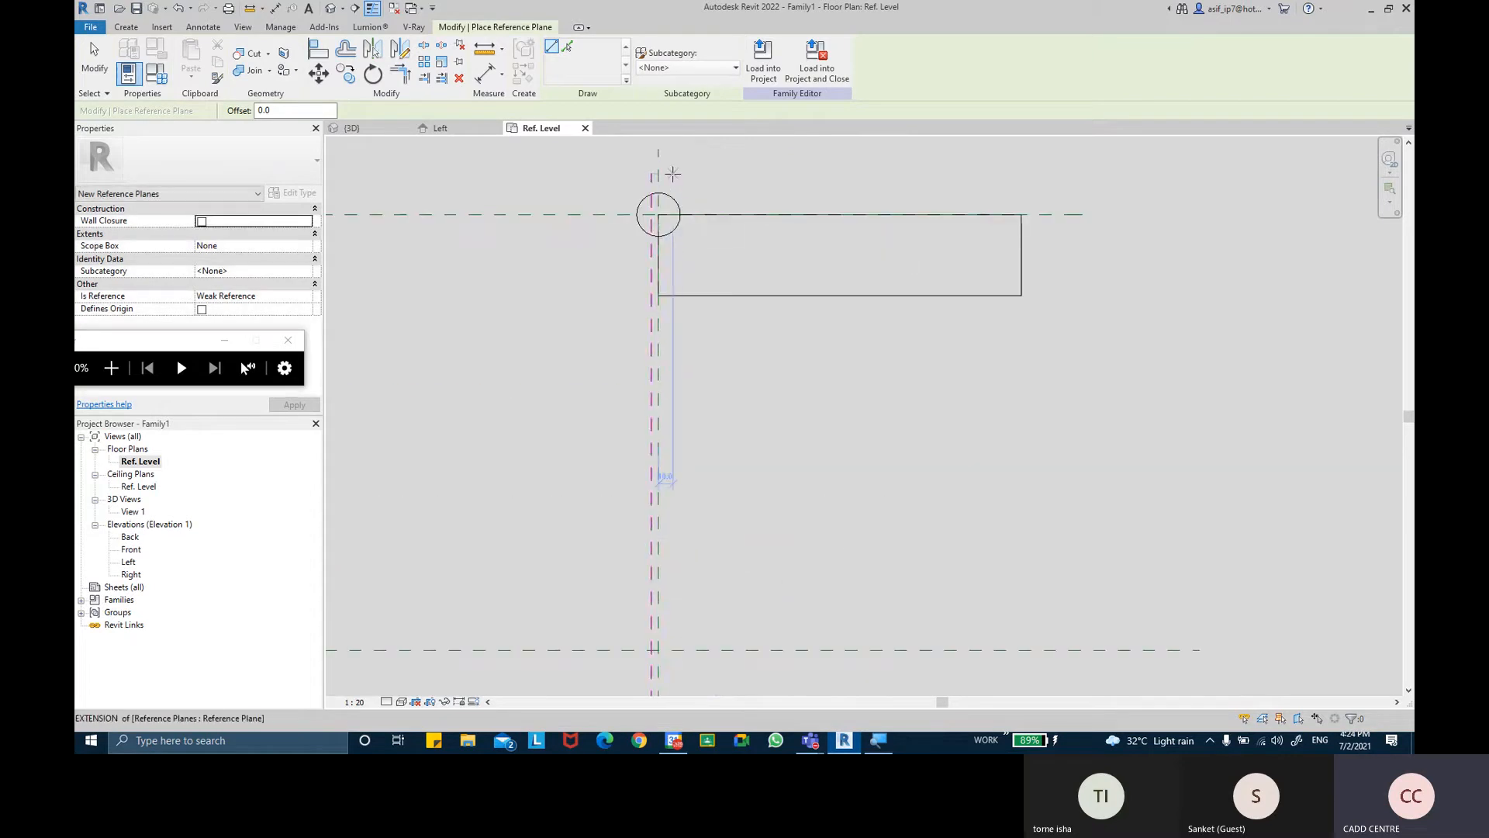
left_click(668, 175)
middle_click_drag(672, 530, 648, 200)
scroll(648, 200, "down", 2)
middle_click_drag(653, 563, 631, 391)
scroll(631, 390, "up", 1)
left_click(616, 461)
key("Escape")
key("Escape")
Place a chained aligned dimension across the three vertical reference planes below the support, and set the view scale to 1:2
scroll(659, 426, "up", 2)
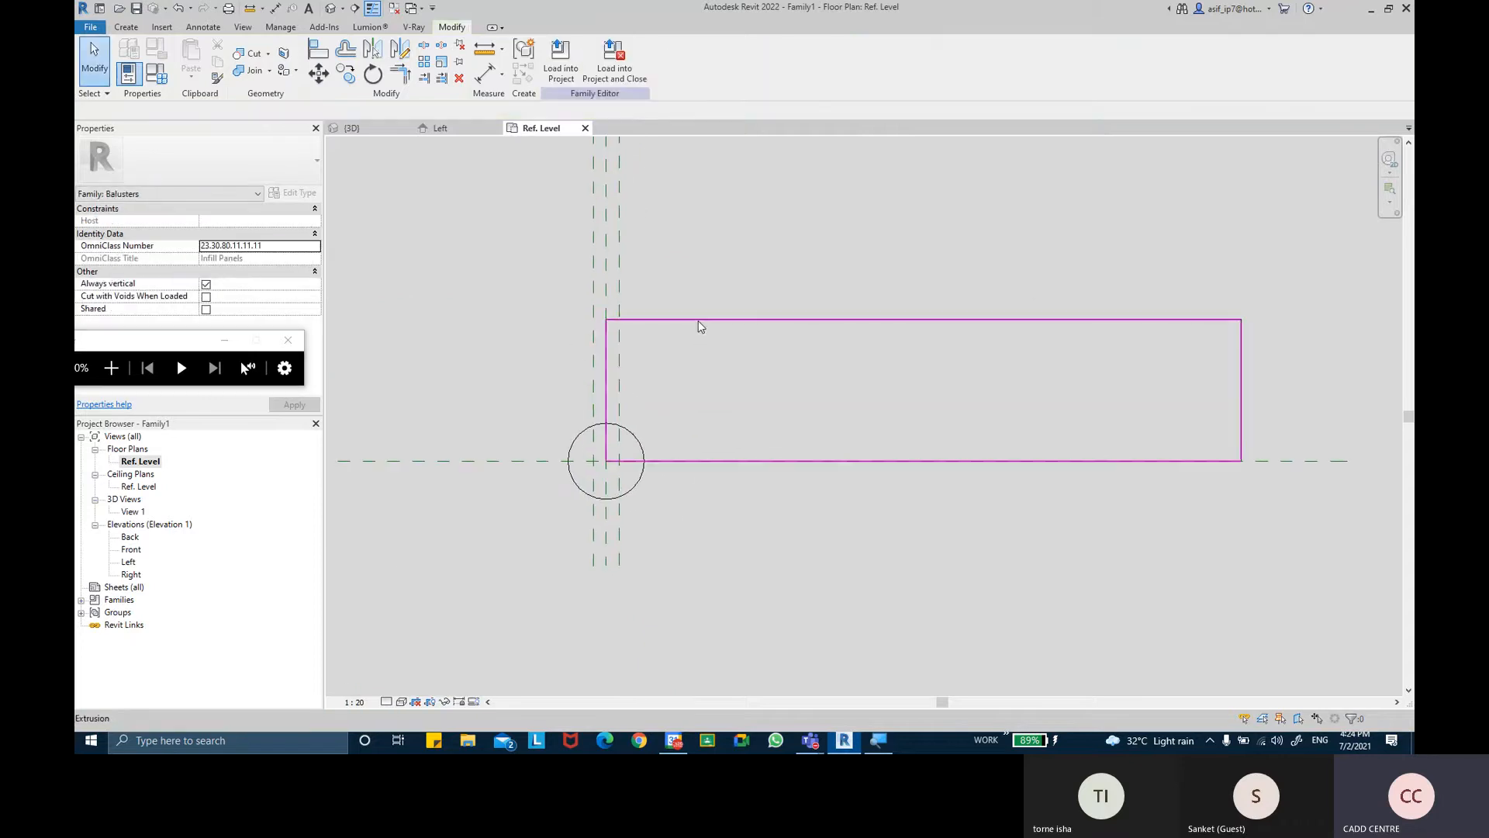
left_click(487, 74)
scroll(583, 516, "up", 3)
left_click(588, 502)
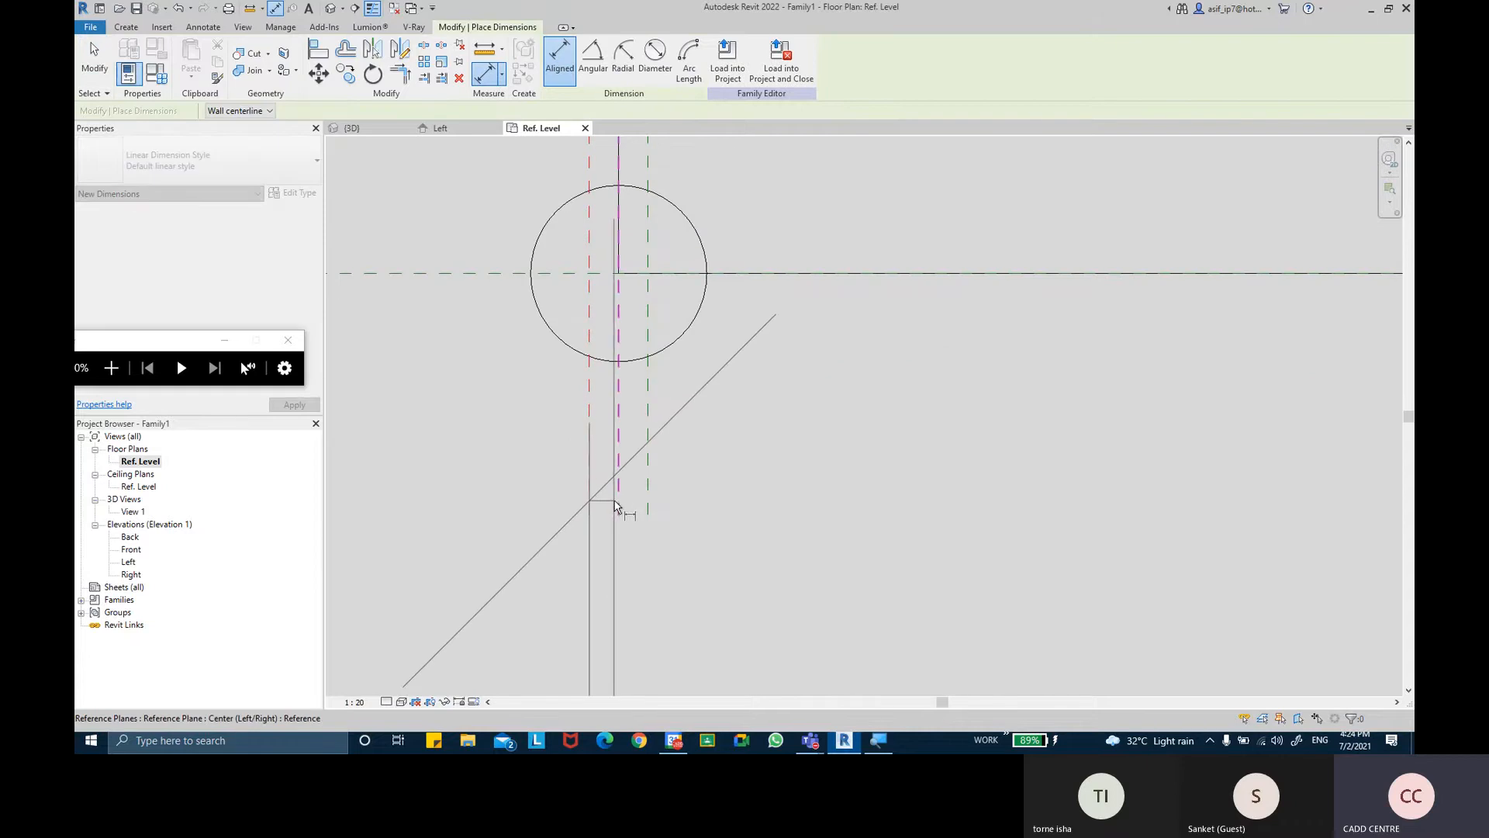
scroll(766, 537, "down", 5)
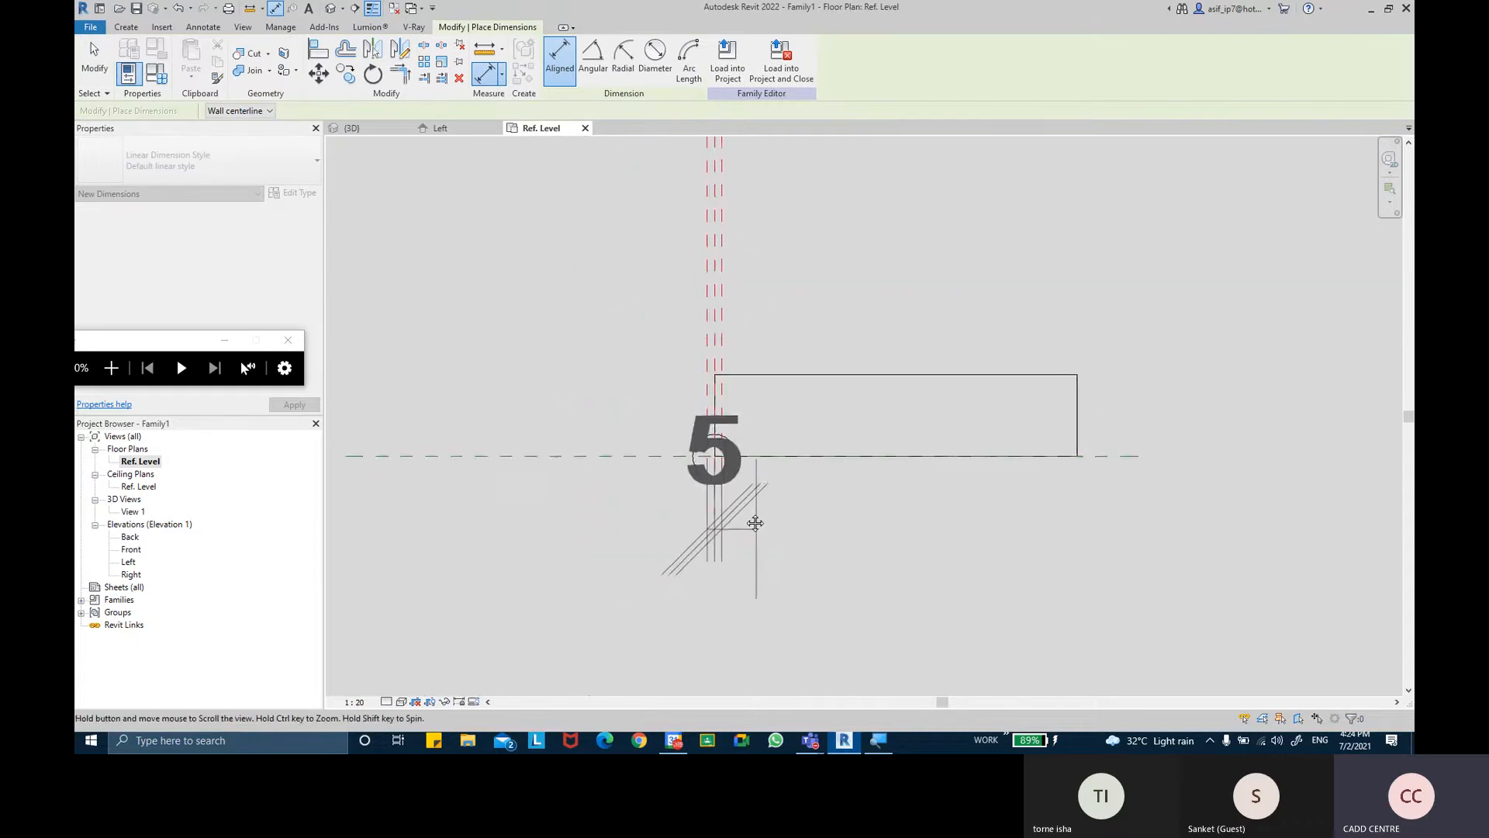
left_click(354, 702)
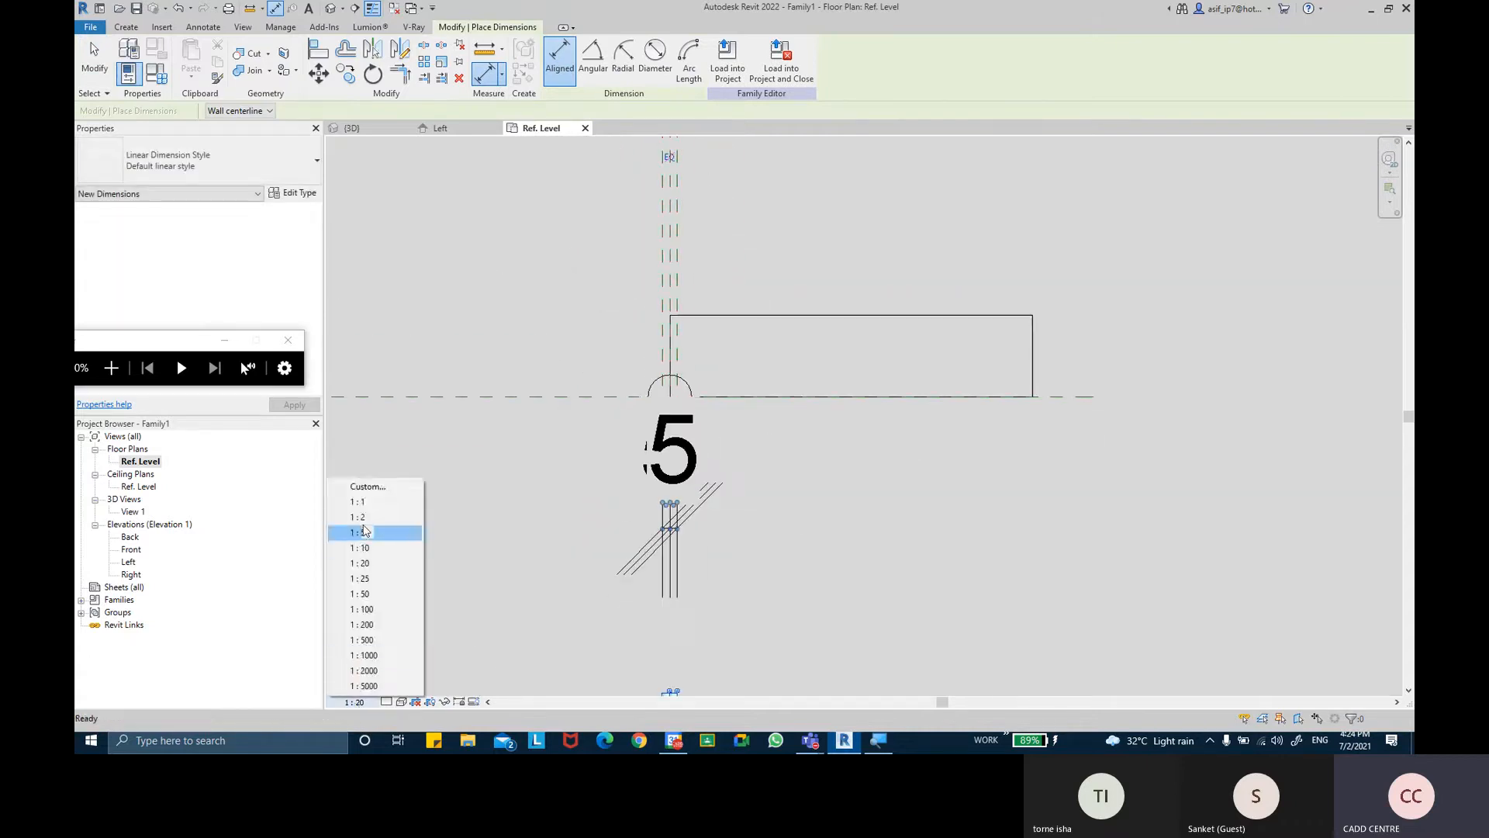
left_click(365, 518)
scroll(698, 543, "up", 4)
Make the two segments of the chained dimension equal so the outer planes stay centred on the middle plane
key("Escape")
left_click(722, 520)
middle_click_drag(755, 442, 760, 474)
scroll(752, 547, "down", 6)
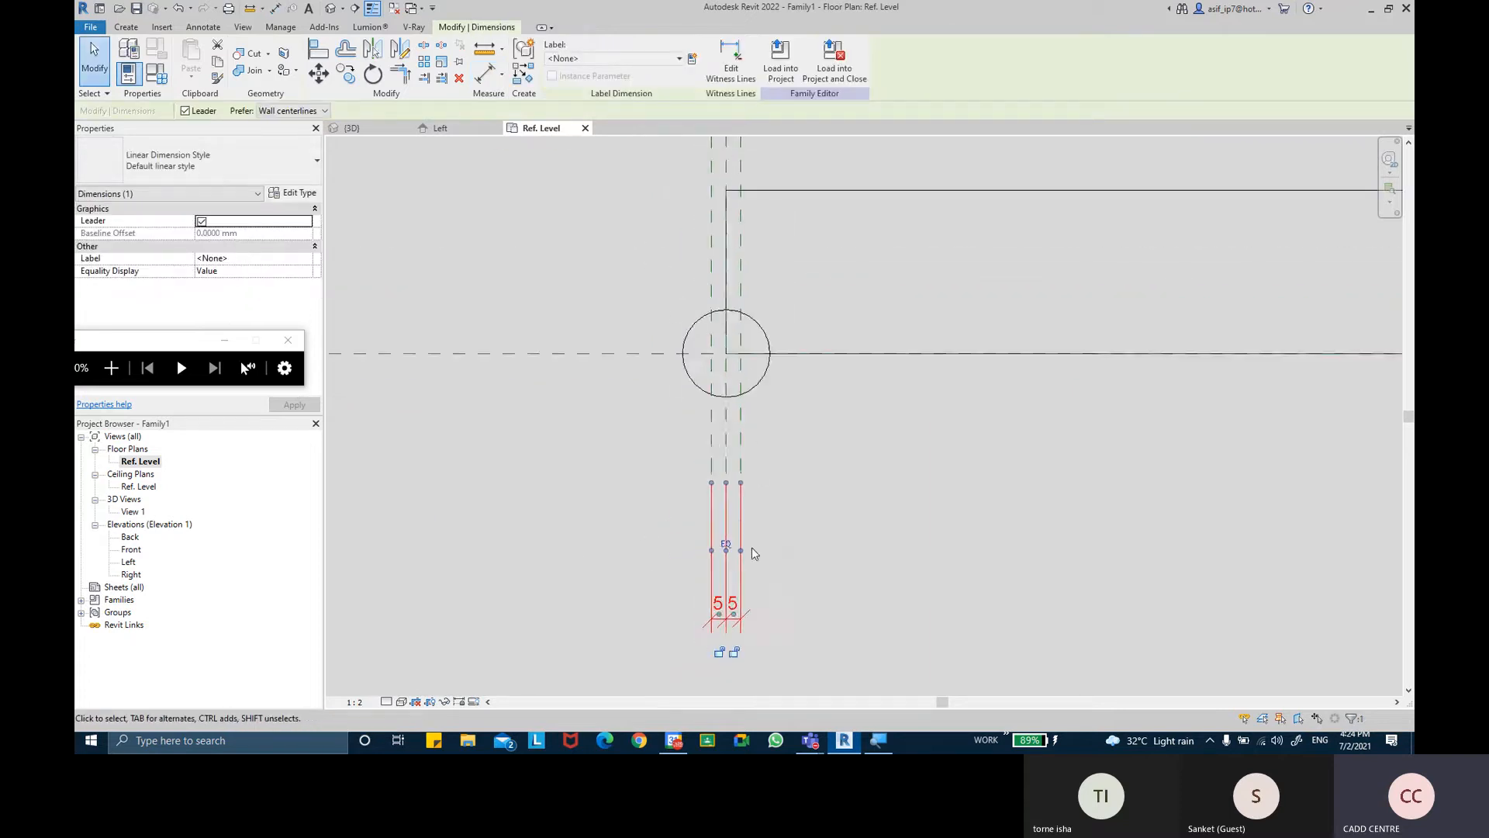
scroll(757, 562, "up", 5)
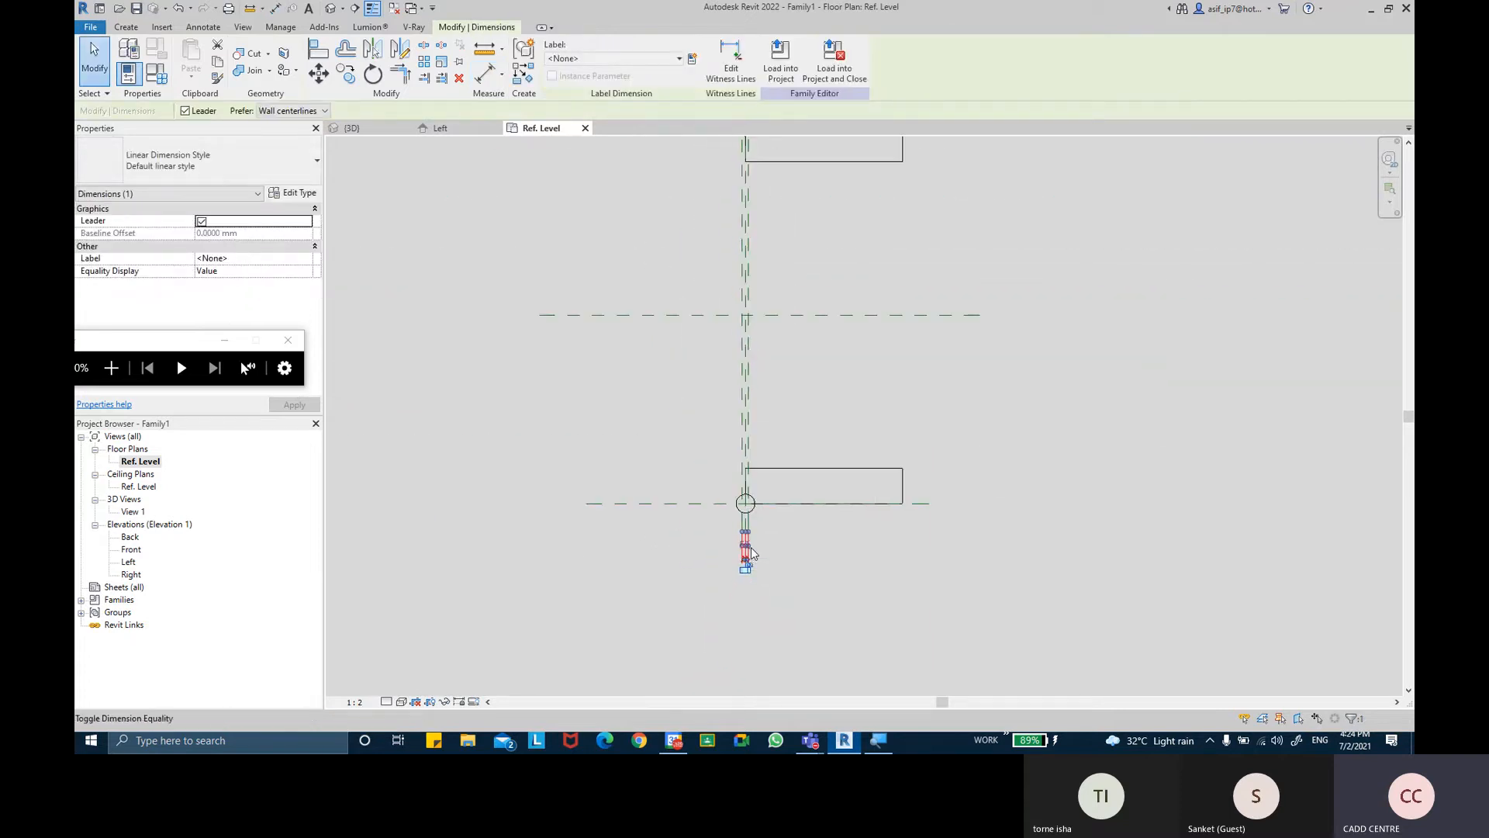
scroll(732, 518, "up", 5)
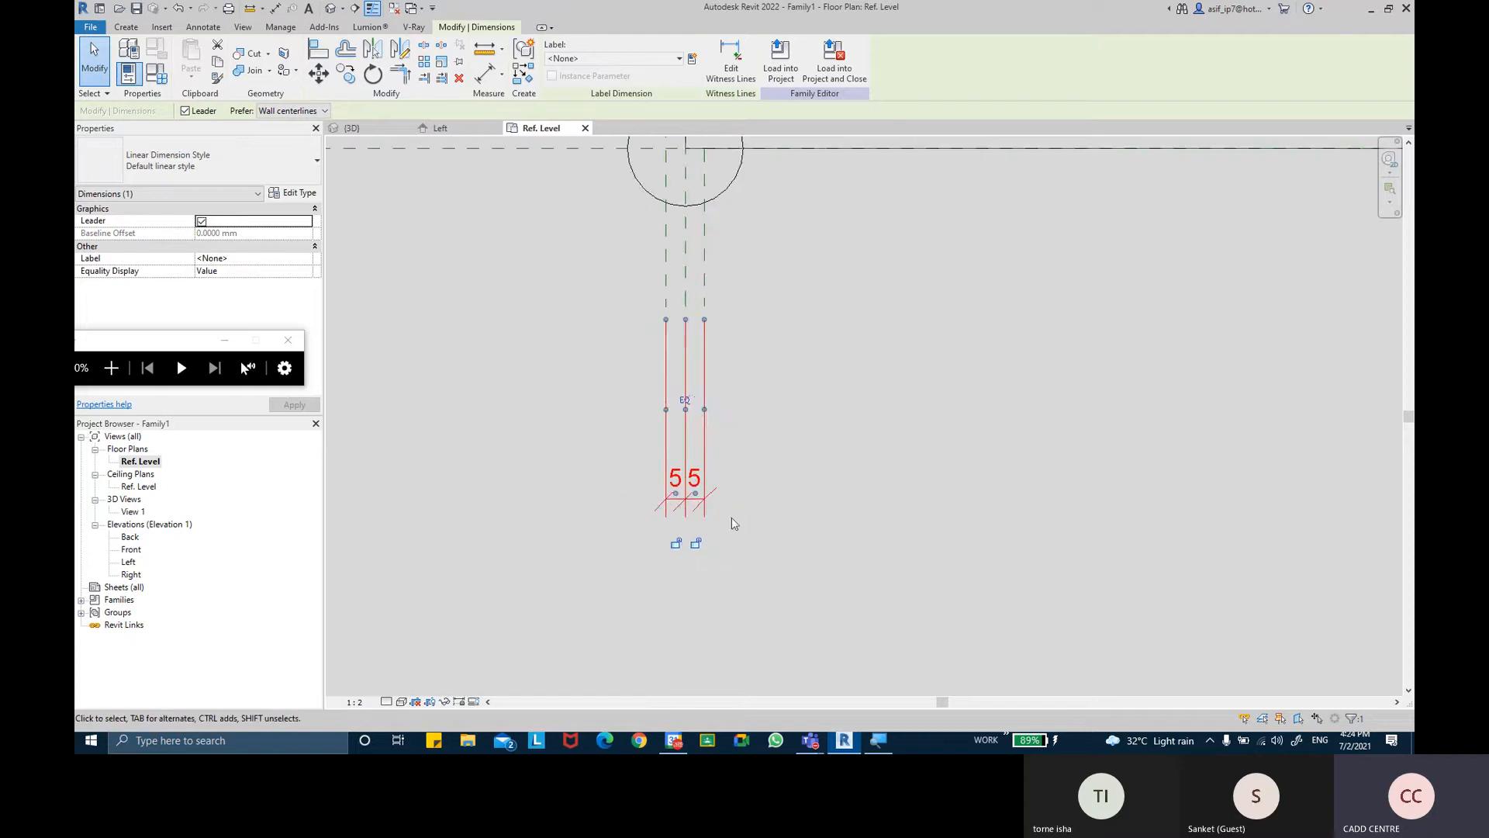
left_click(679, 403)
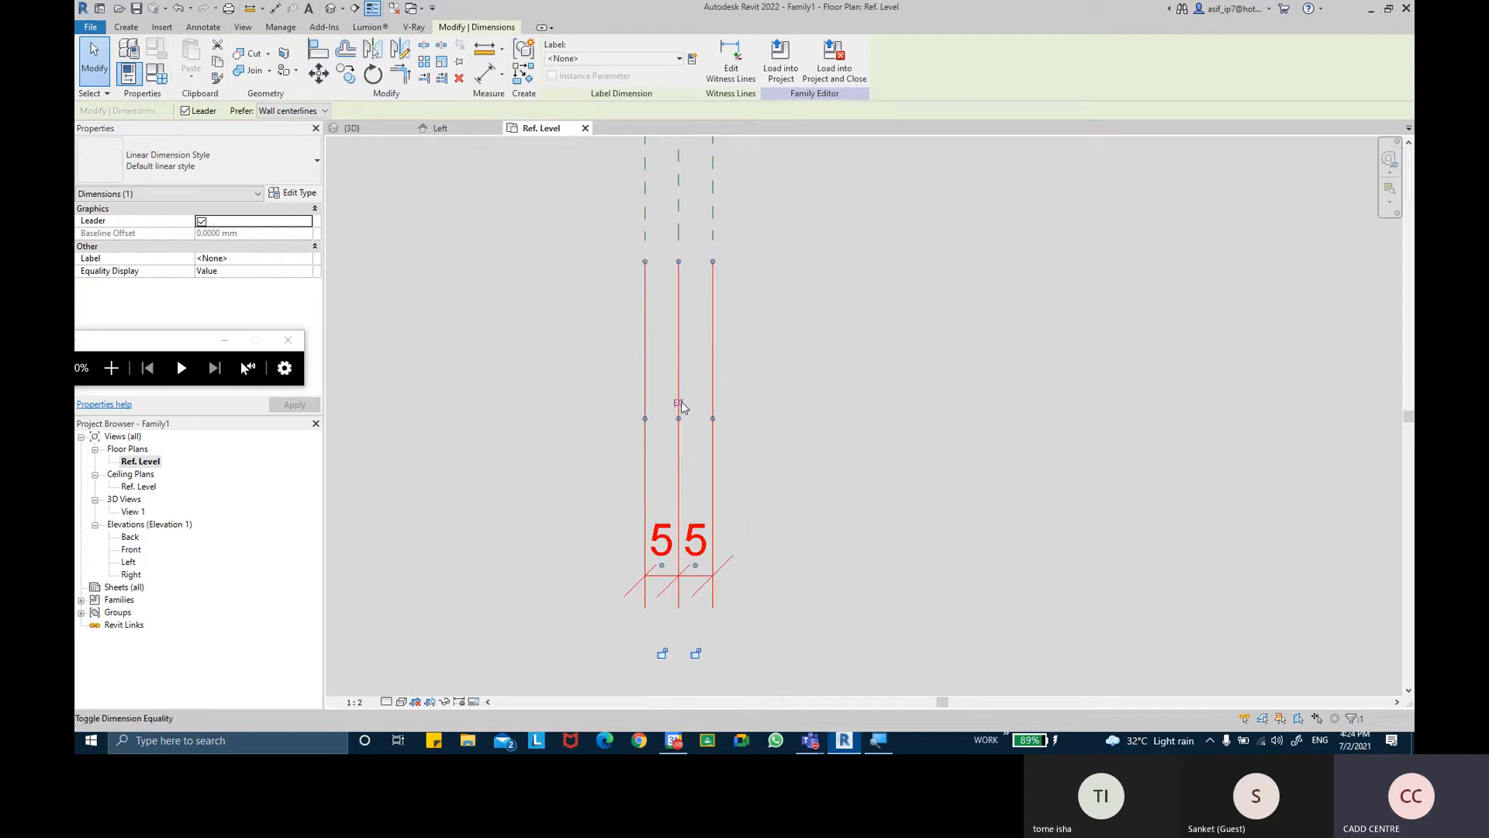
scroll(685, 306, "down", 2)
key("Escape")
Add an overall aligned dimension between the two outer reference planes, below the equality dimension
left_click(488, 72)
left_click(653, 314)
left_click(705, 320)
middle_click_drag(769, 600, 753, 344)
scroll(754, 343, "down", 1)
left_click(755, 440)
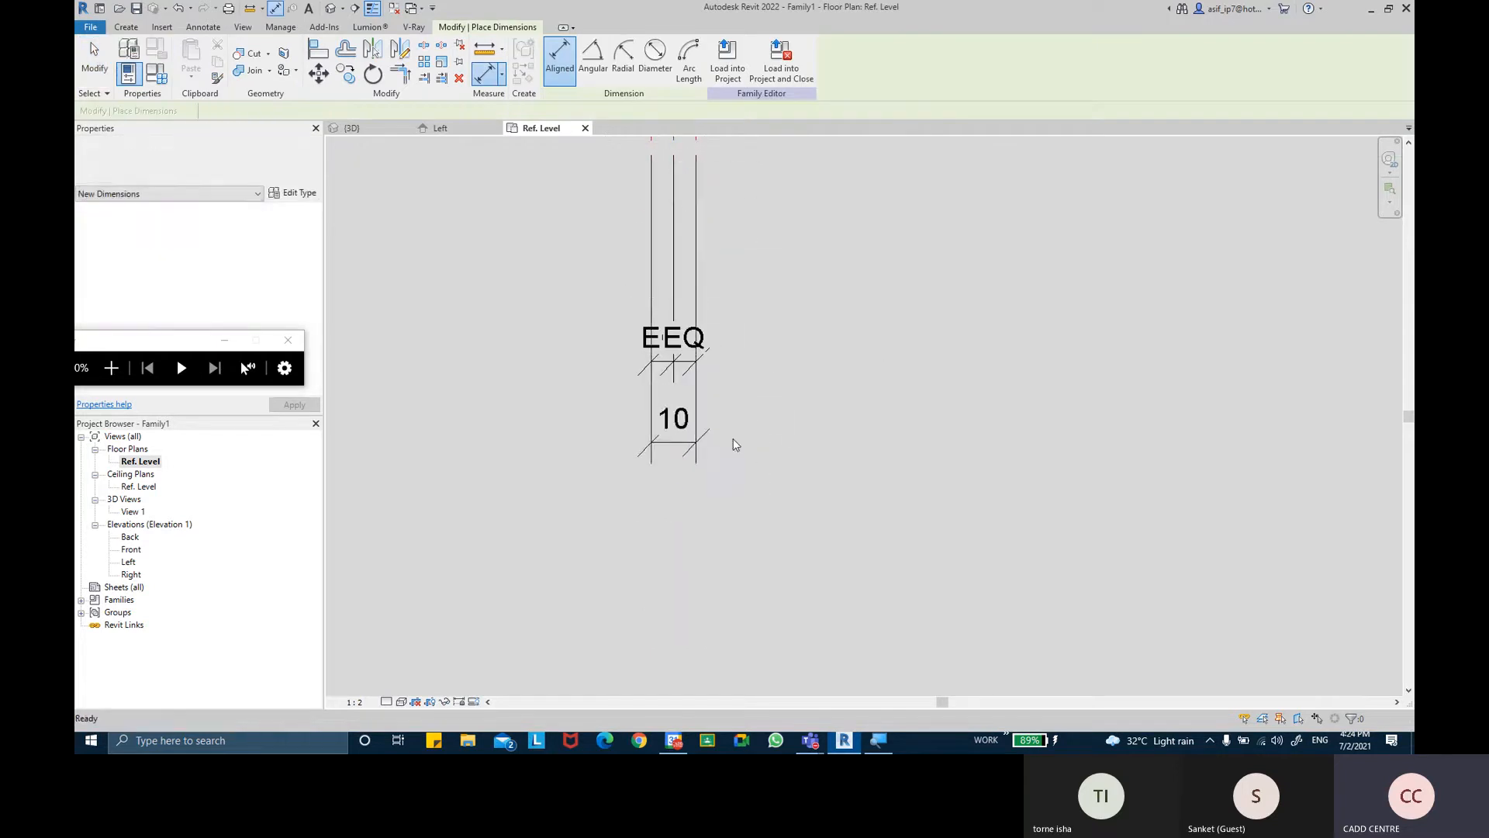
key("Escape")
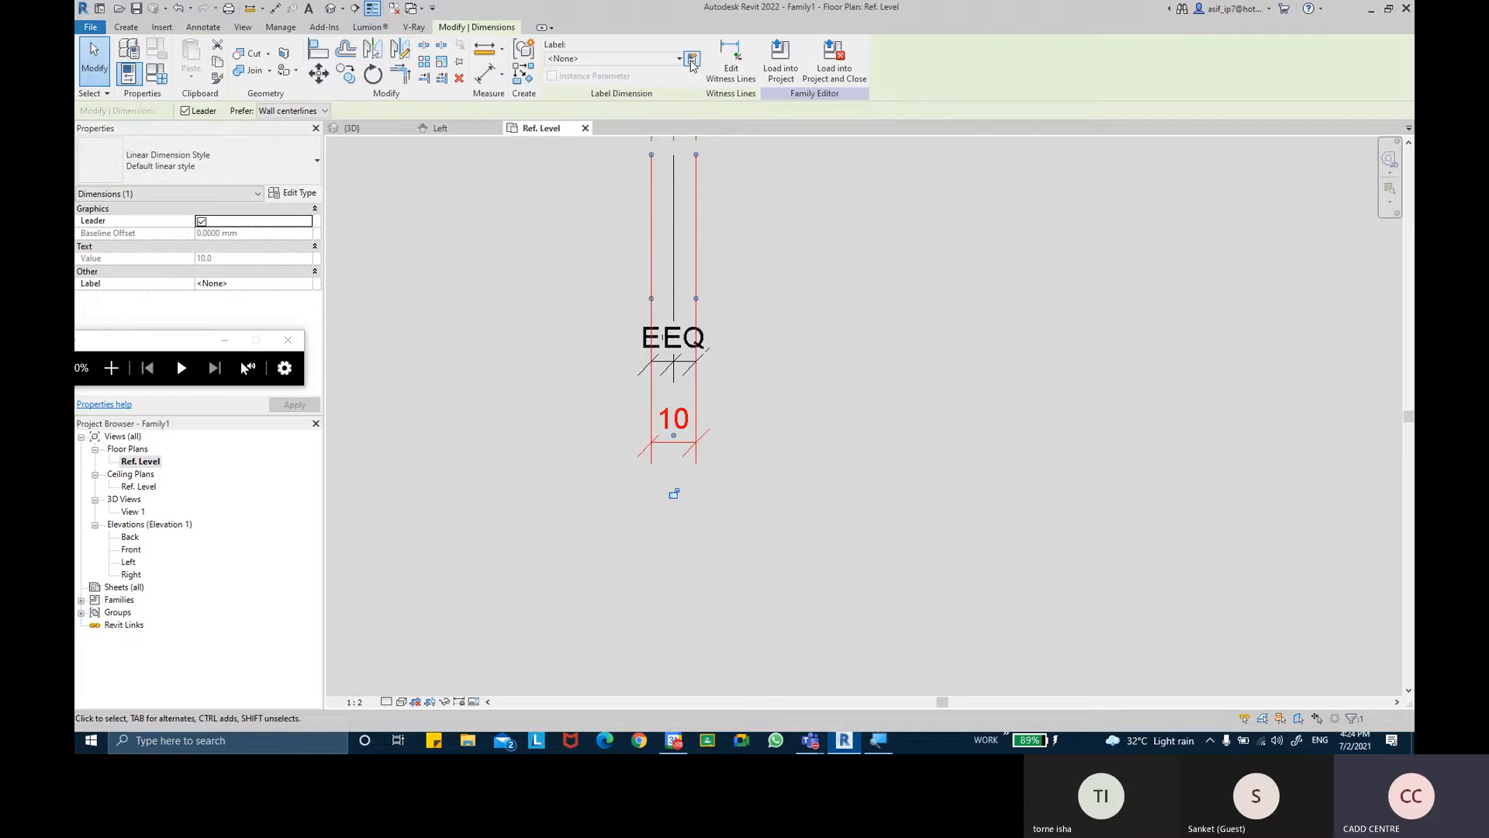
Label the overall dimension with a new type parameter named BRAKET THICKNESS
left_click(692, 59)
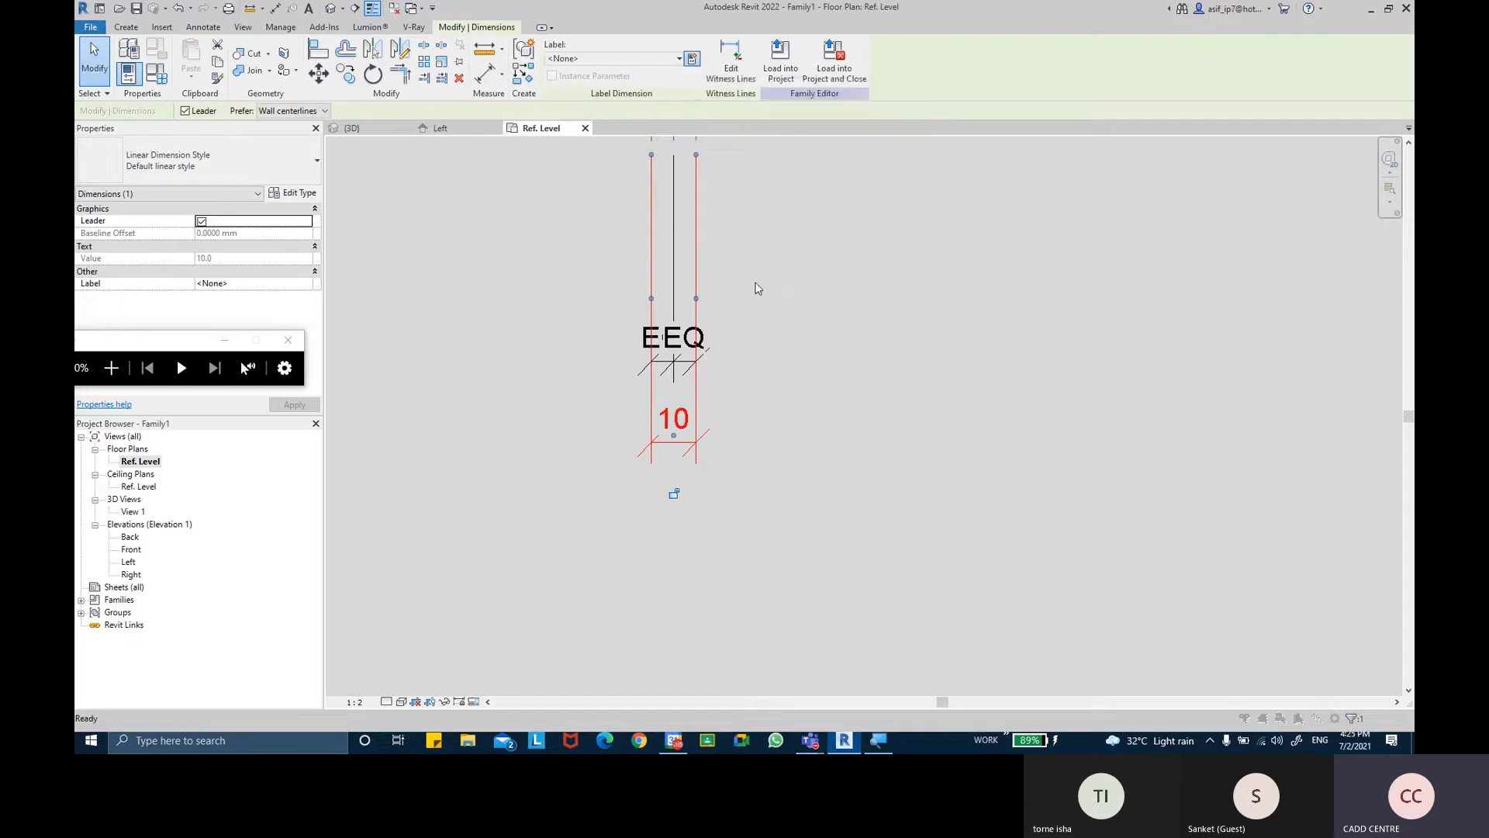
type("BRA")
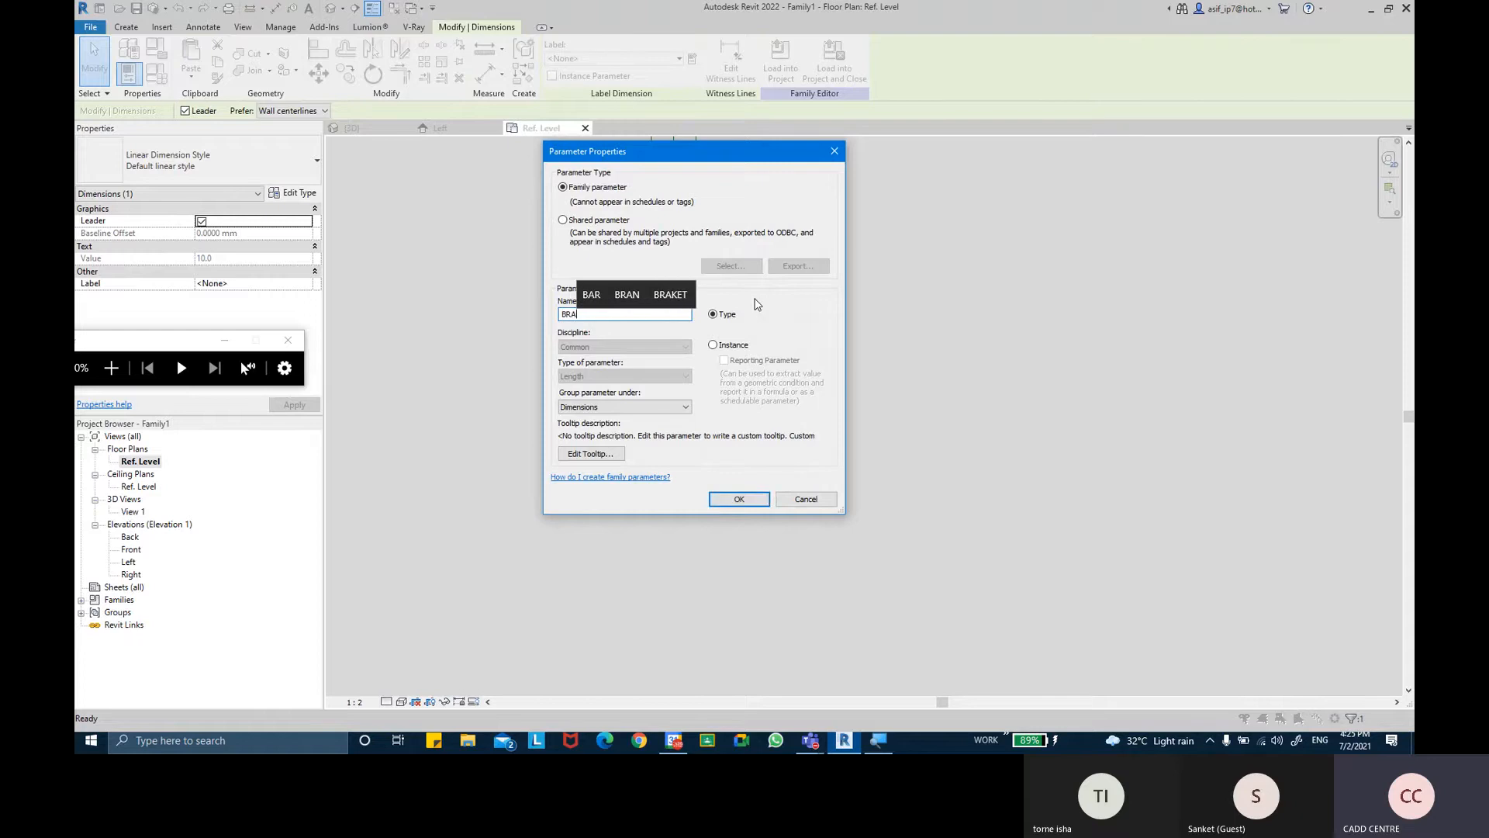
type("KET")
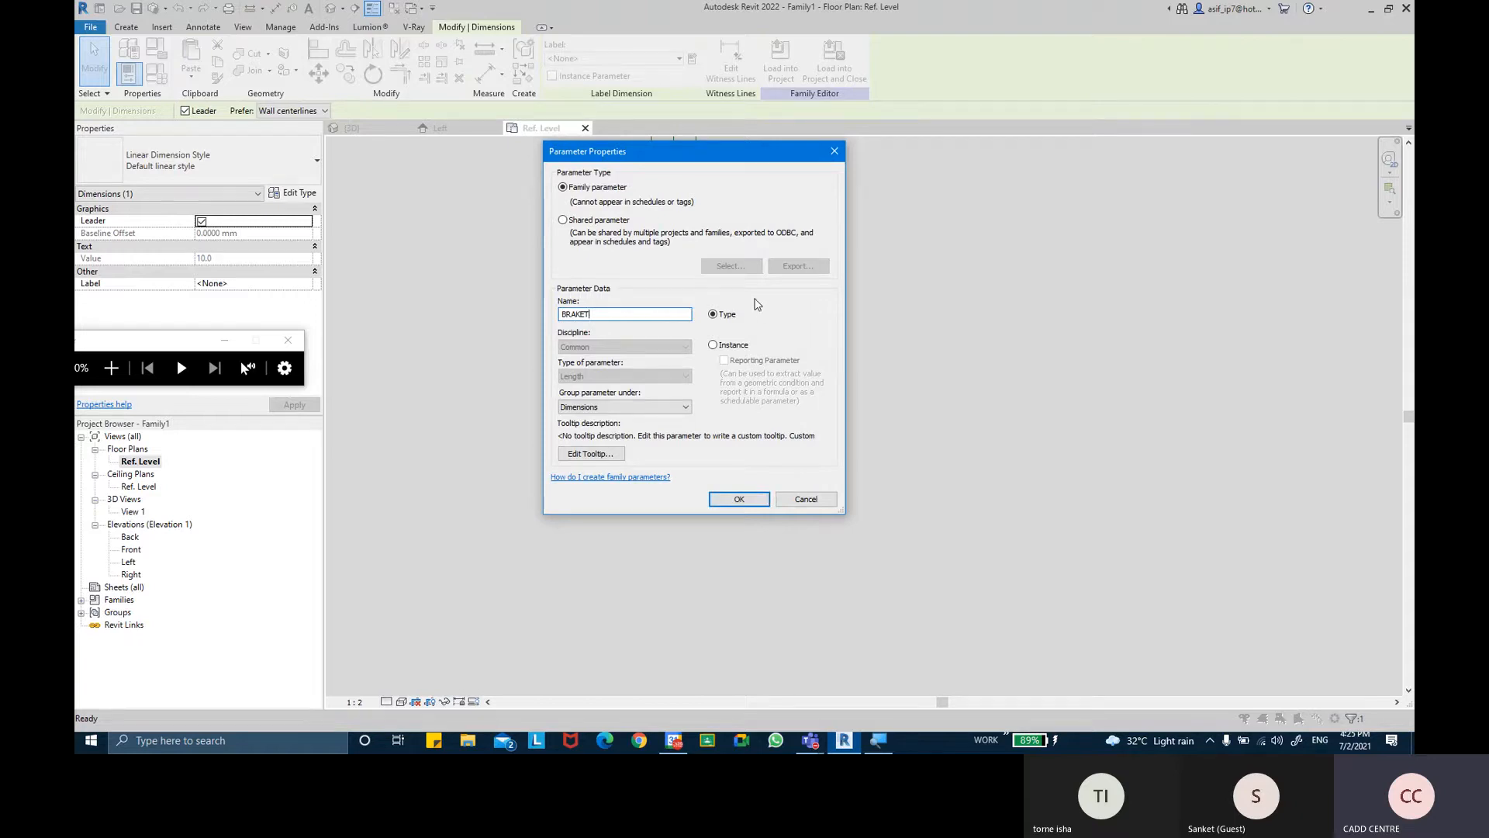
type(" THICK")
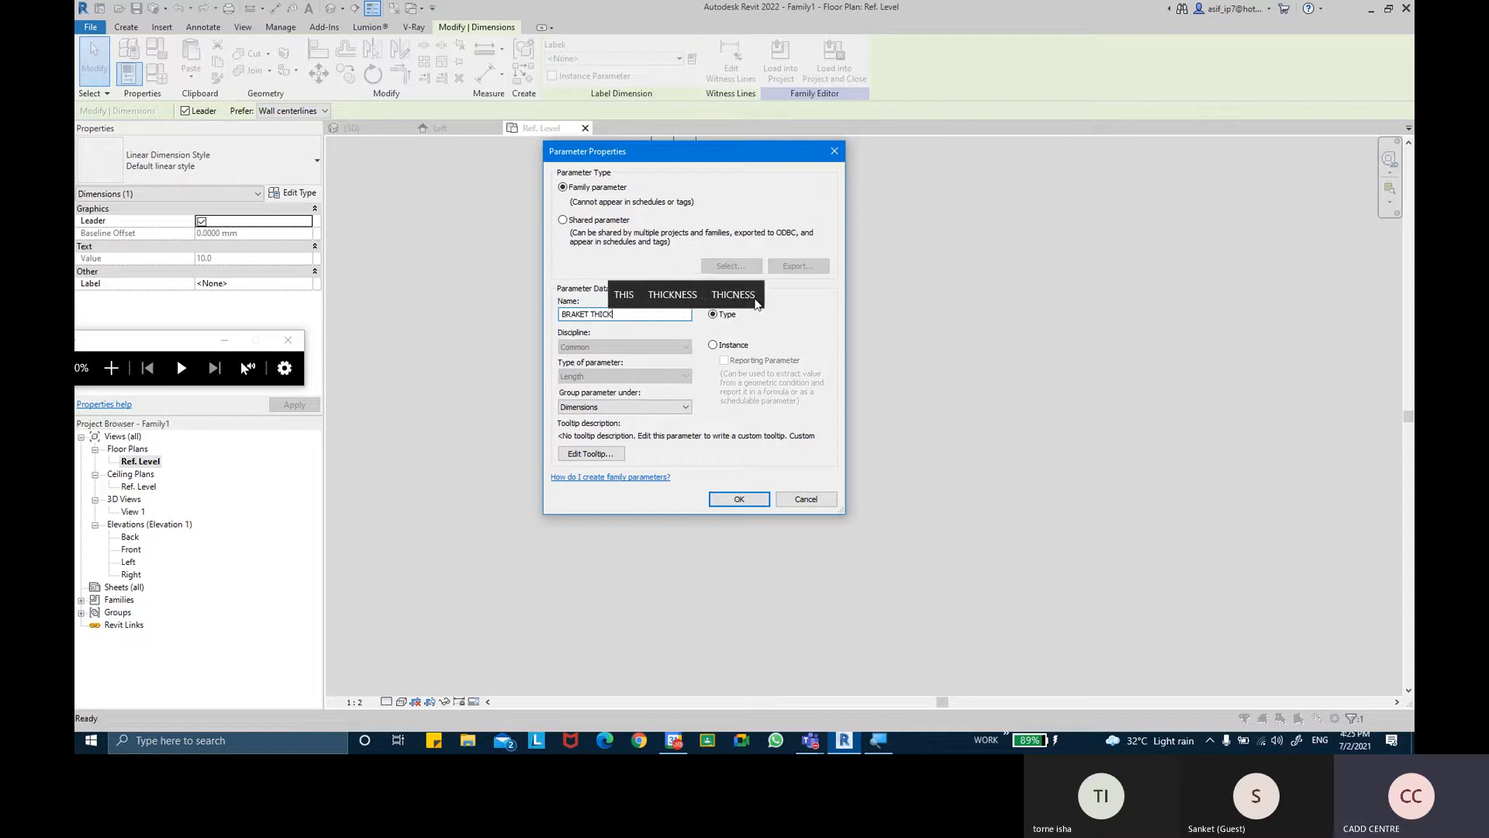
type("NESS")
key("Return")
left_click(757, 304)
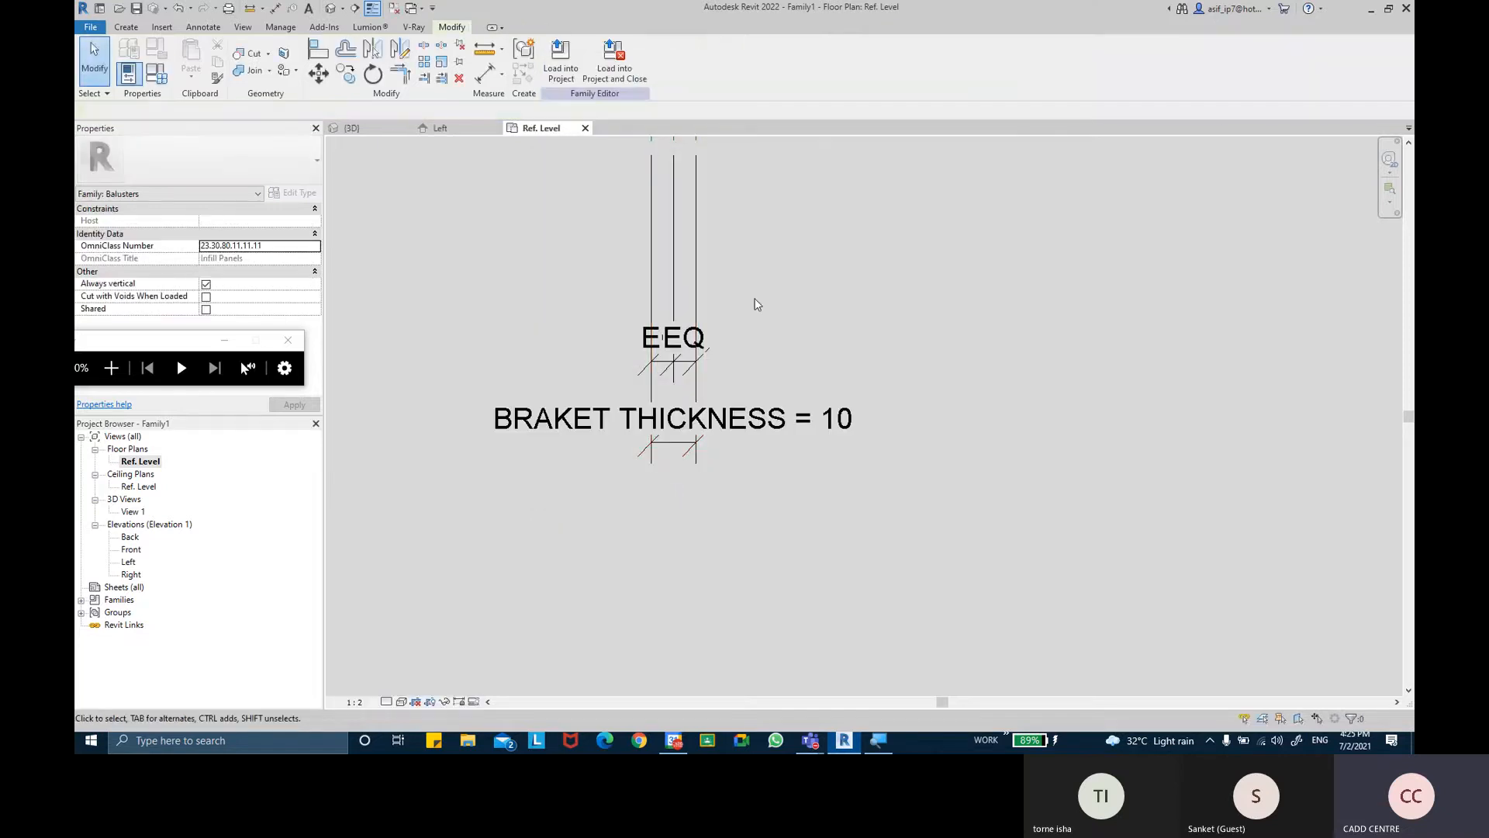
Stretch the start face of the lower support's bracket extrusion to the left outer thickness reference plane and lock it
middle_click_drag(727, 412, 721, 515)
scroll(721, 500, "down", 2)
middle_click_drag(769, 404, 774, 509)
scroll(774, 509, "down", 2)
scroll(781, 519, "down", 1)
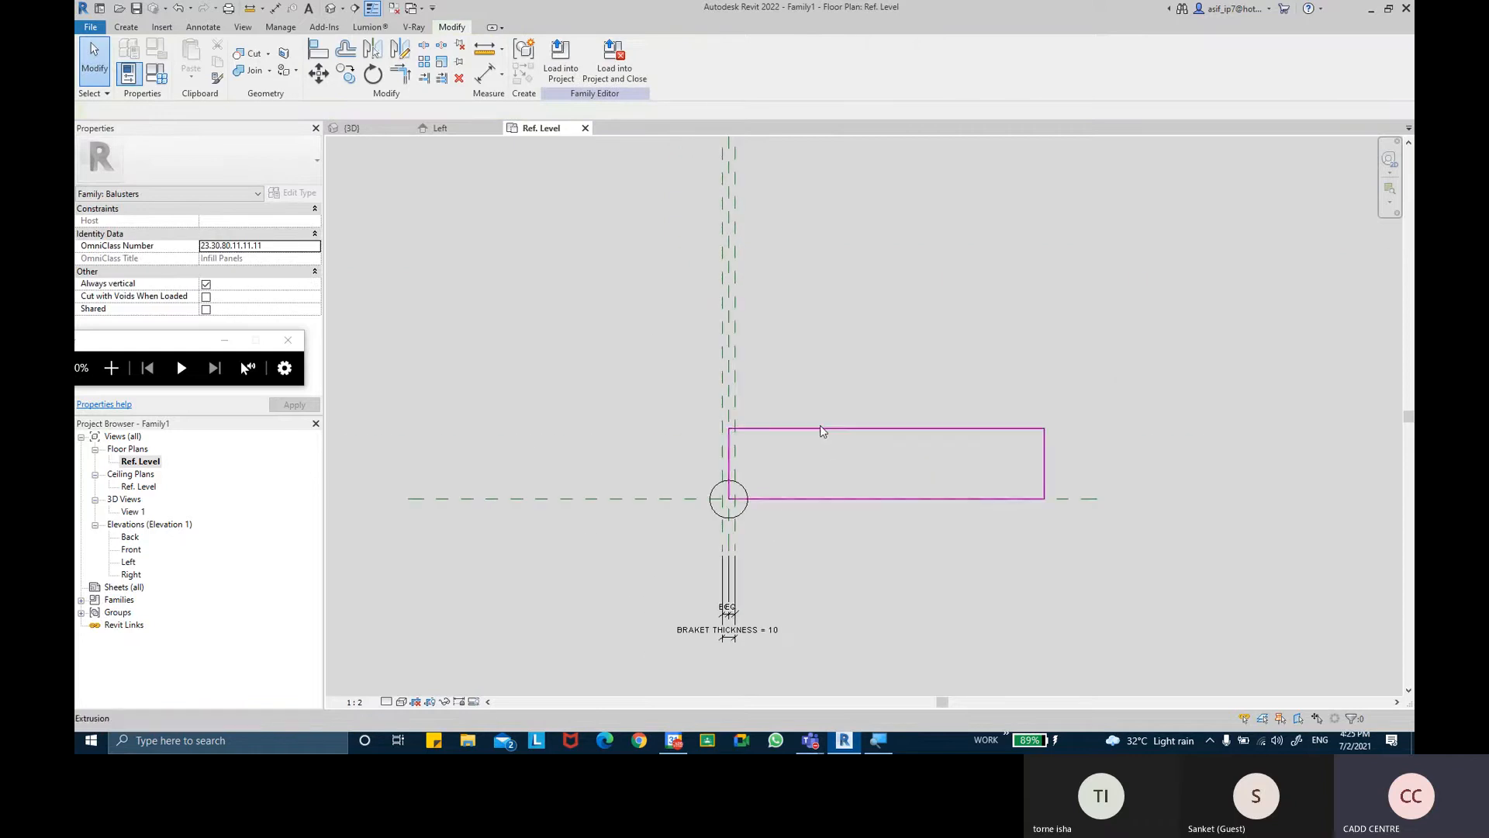
left_click(821, 429)
scroll(772, 467, "up", 2)
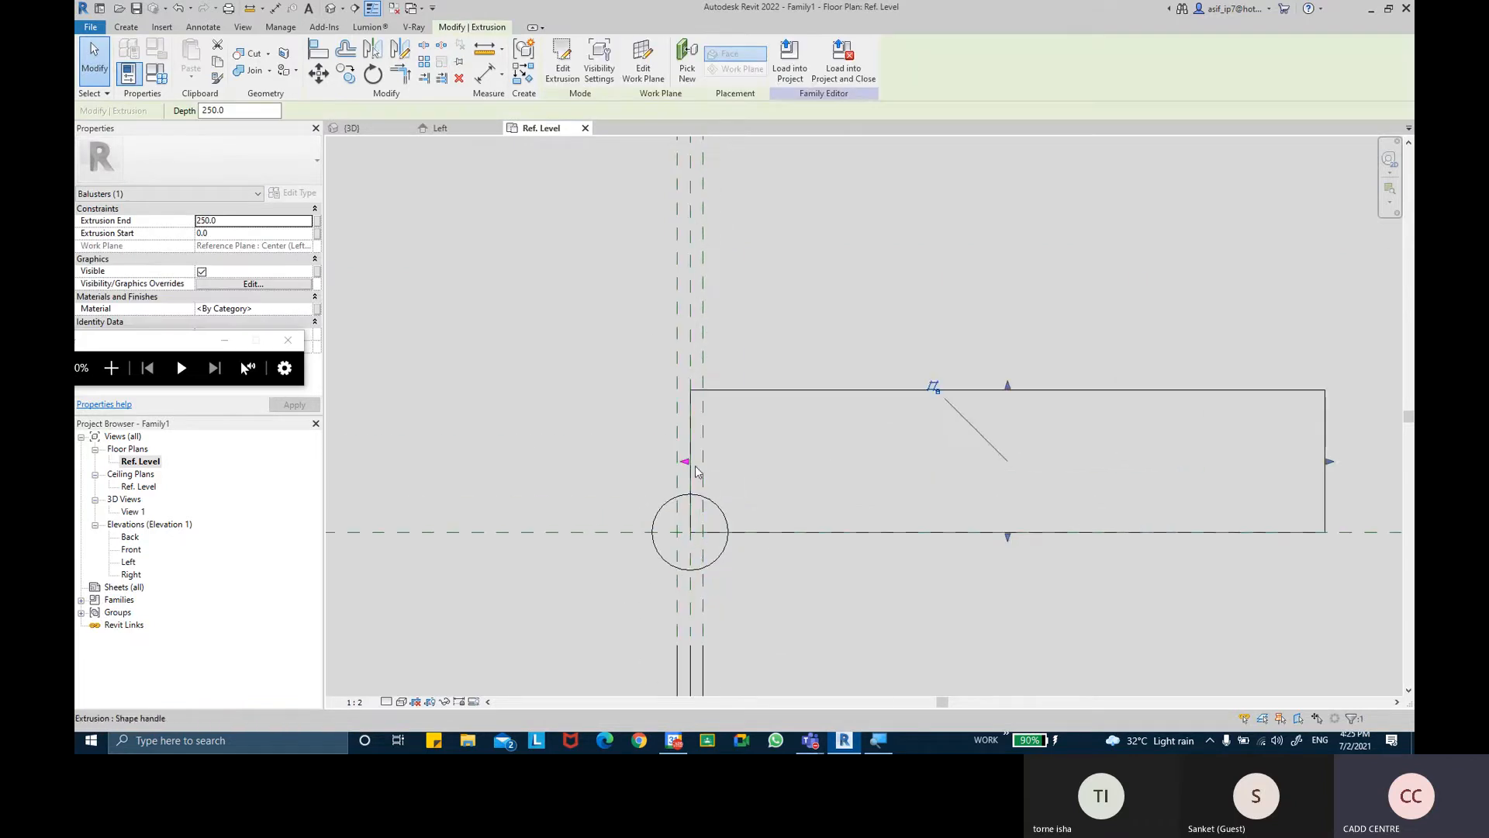
left_click_drag(682, 464, 669, 463)
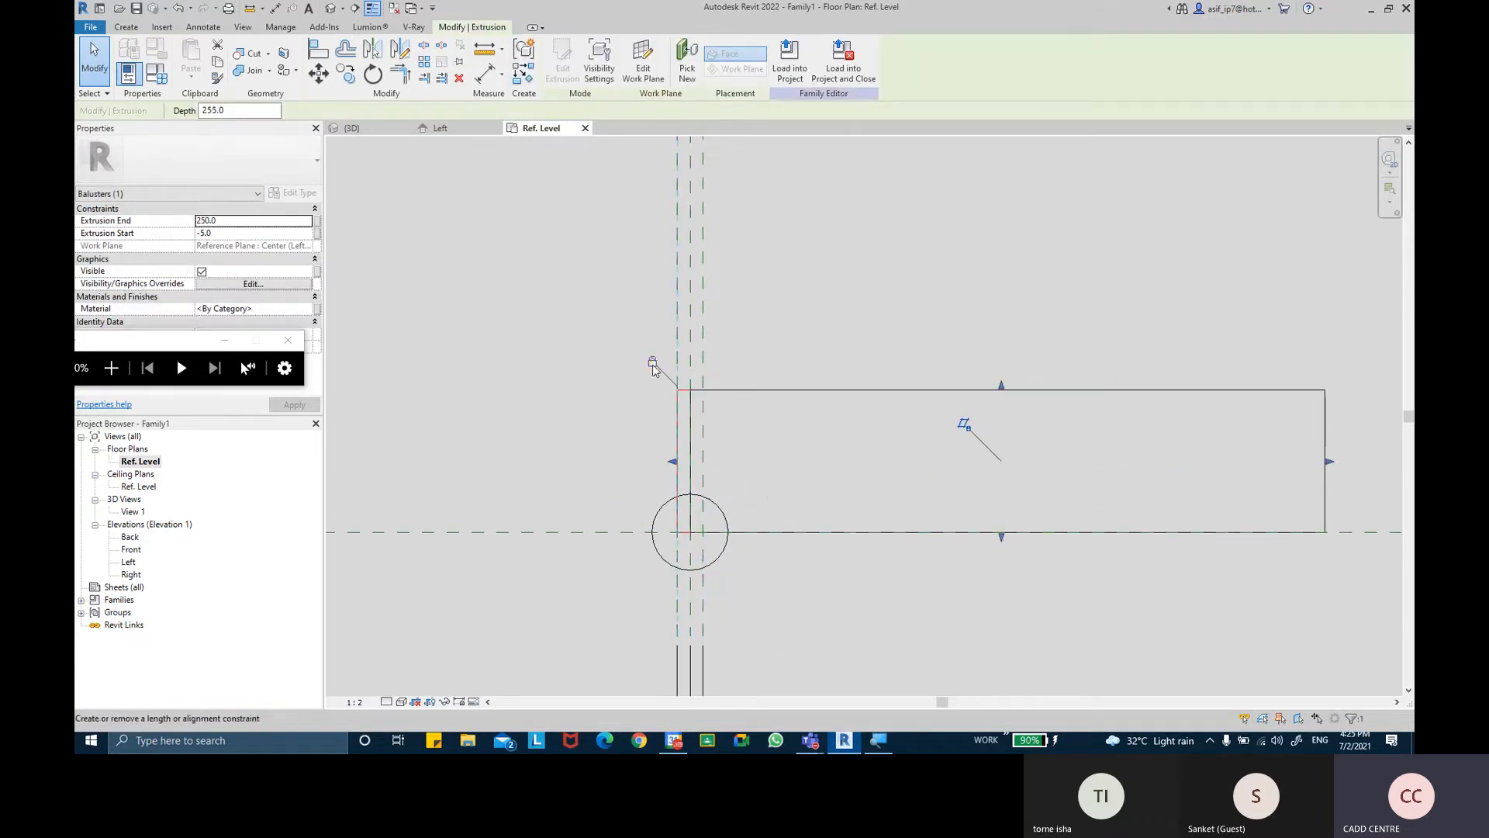
Shorten the lower support's bracket extrusion so its far end meets the right outer thickness reference plane, and lock it there
left_click_drag(1321, 487, 709, 476)
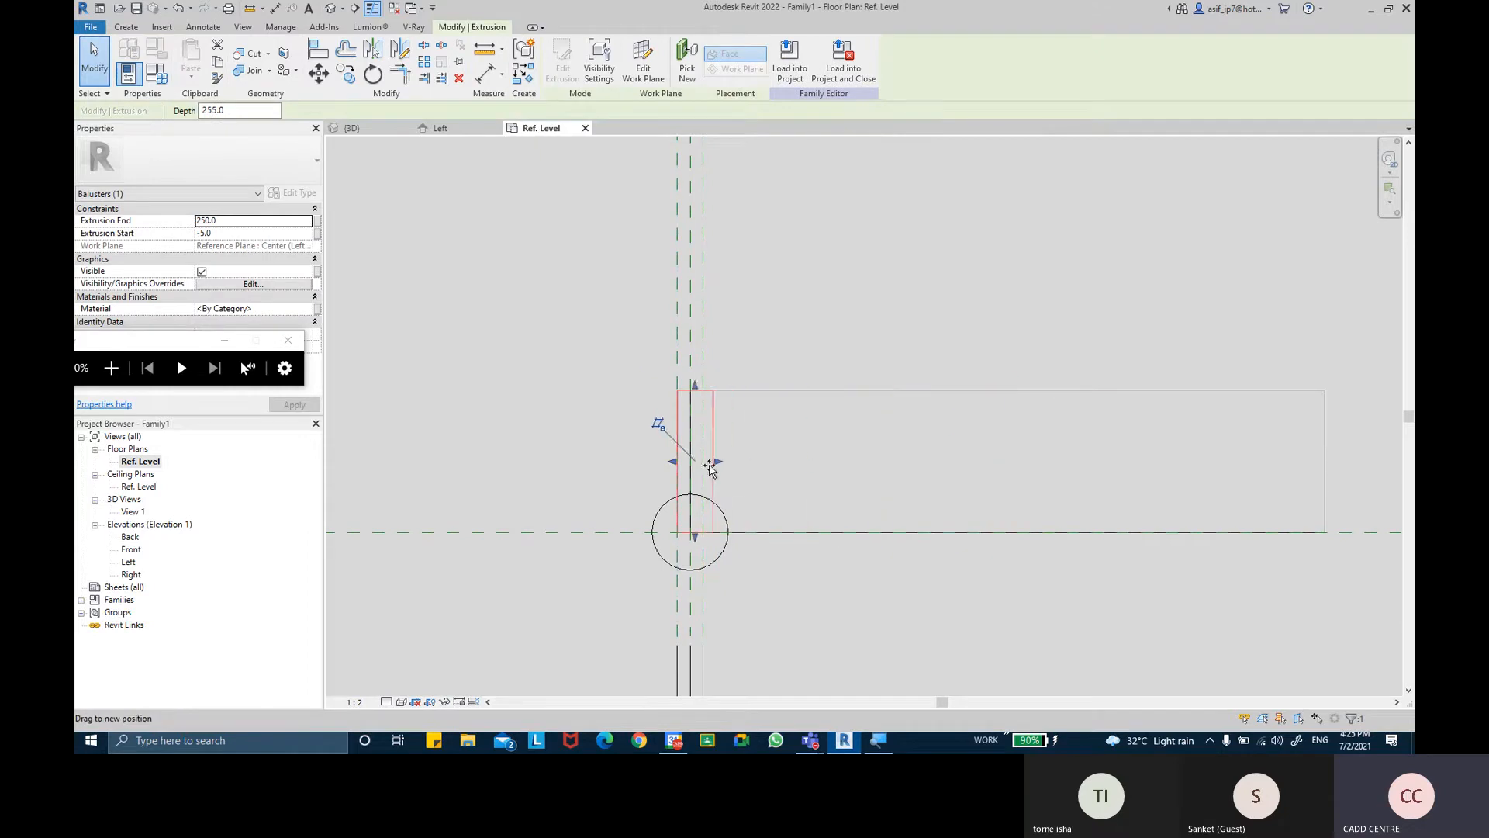
key("ctrl+z")
key("ctrl+z")
left_click(1282, 475)
key("ctrl+y")
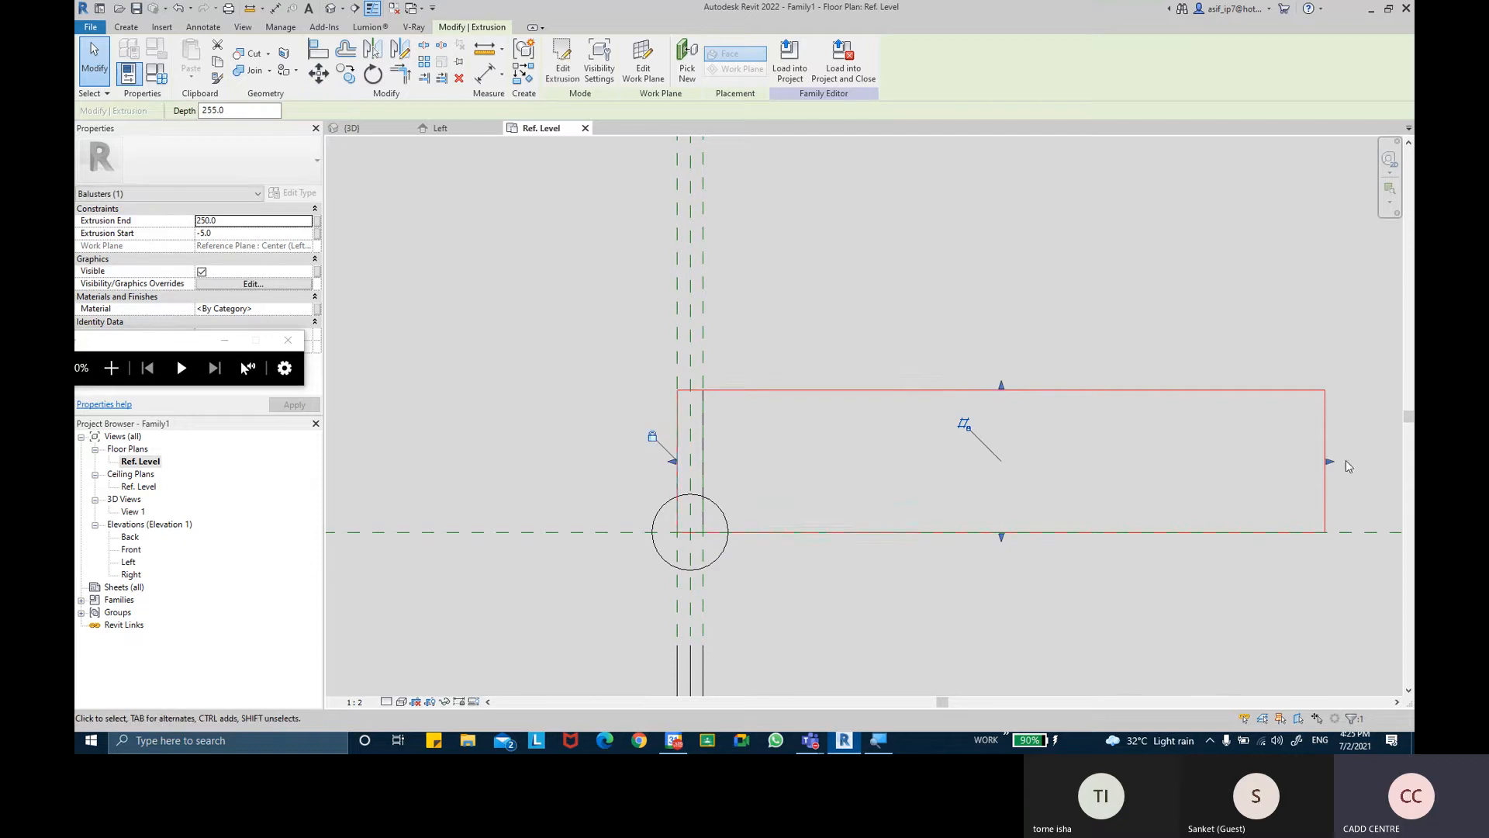
left_click_drag(1328, 464, 705, 469)
left_click(790, 439)
scroll(793, 428, "down", 5)
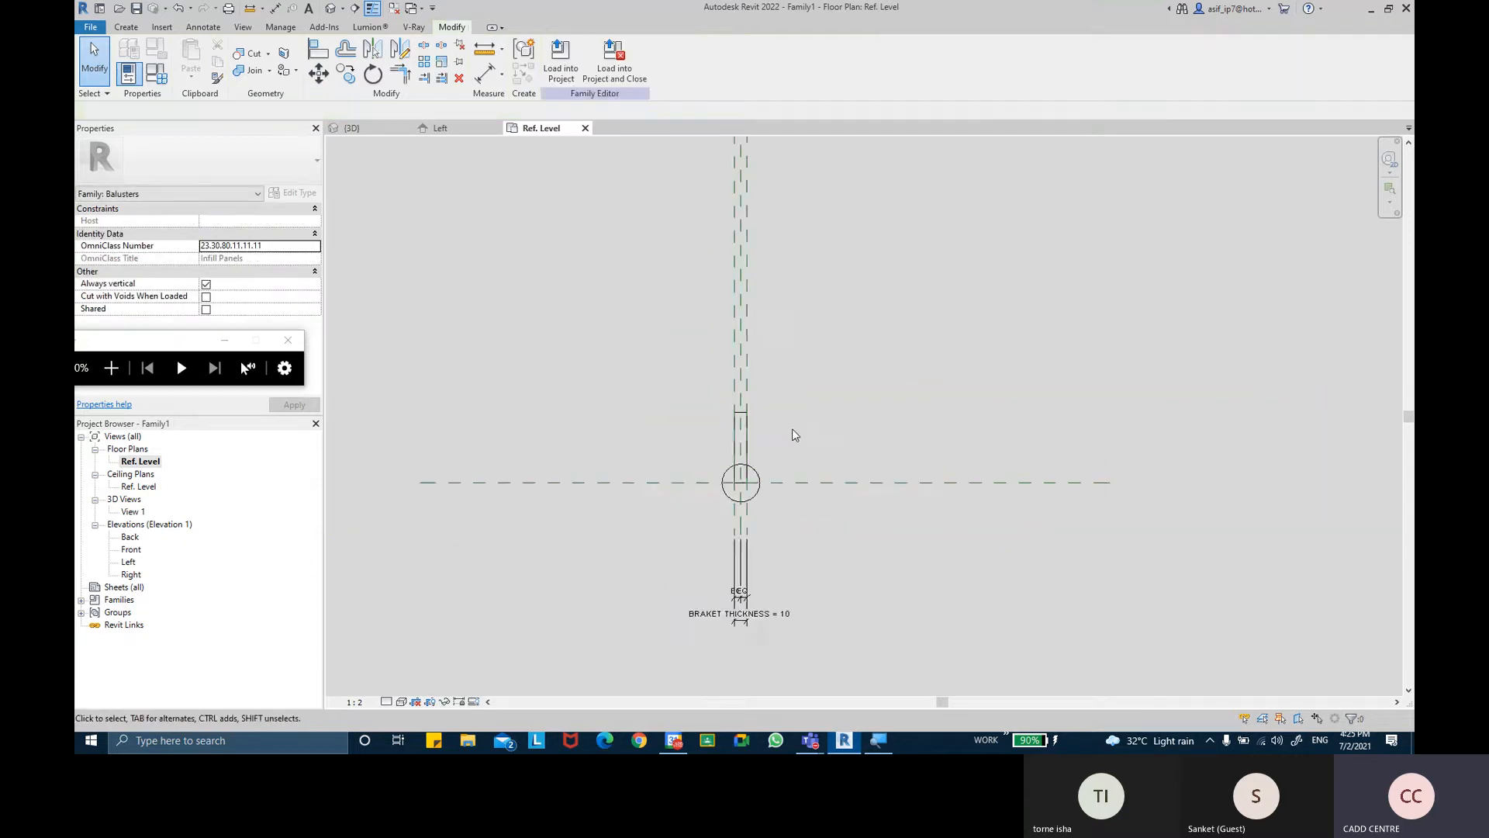
Fit the upper support's bracket extrusion between the two outer thickness reference planes and lock both faces to them
scroll(806, 360, "up", 5)
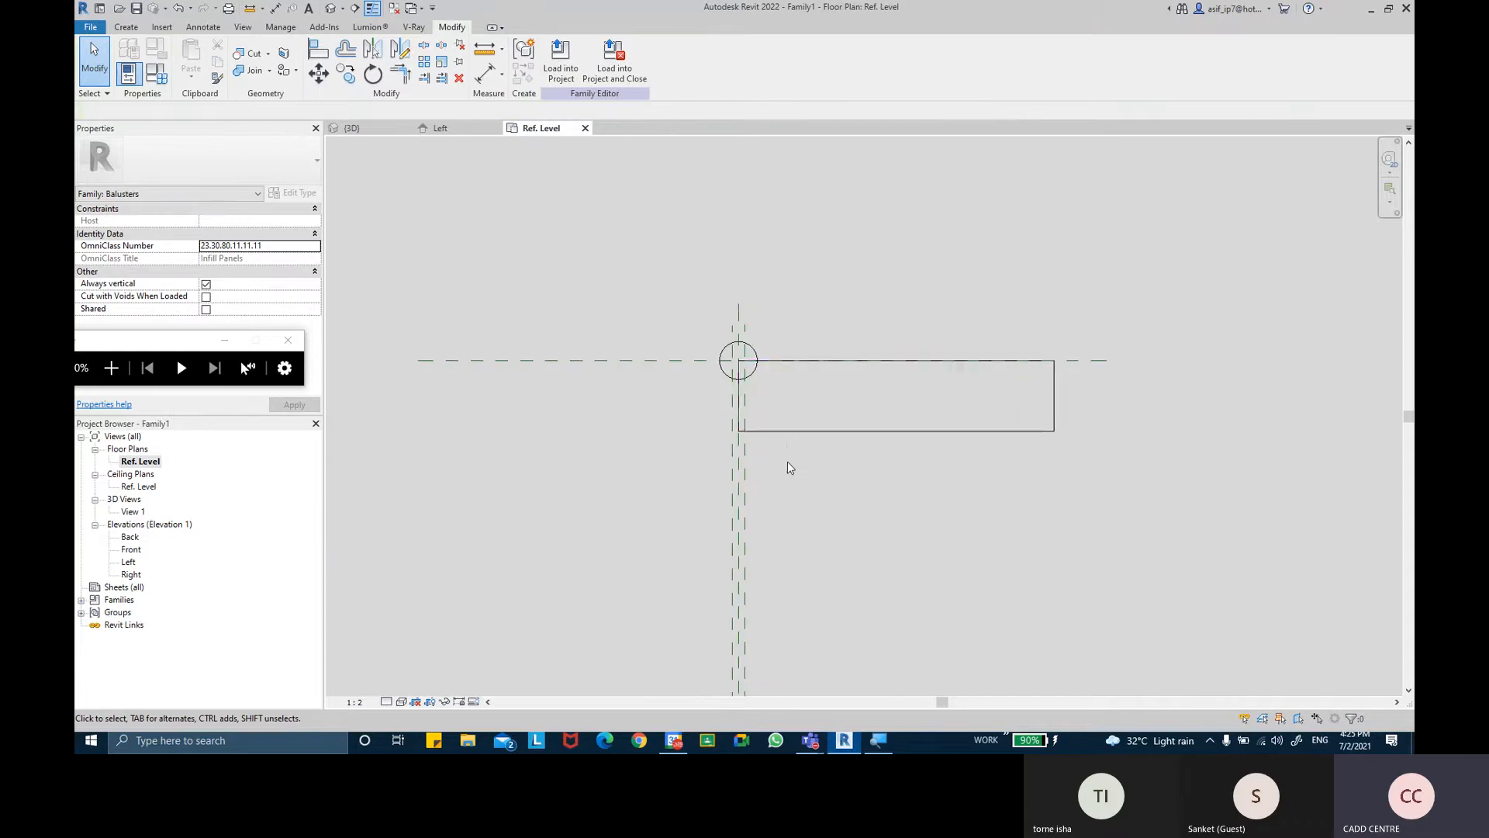
left_click(785, 432)
scroll(763, 425, "up", 2)
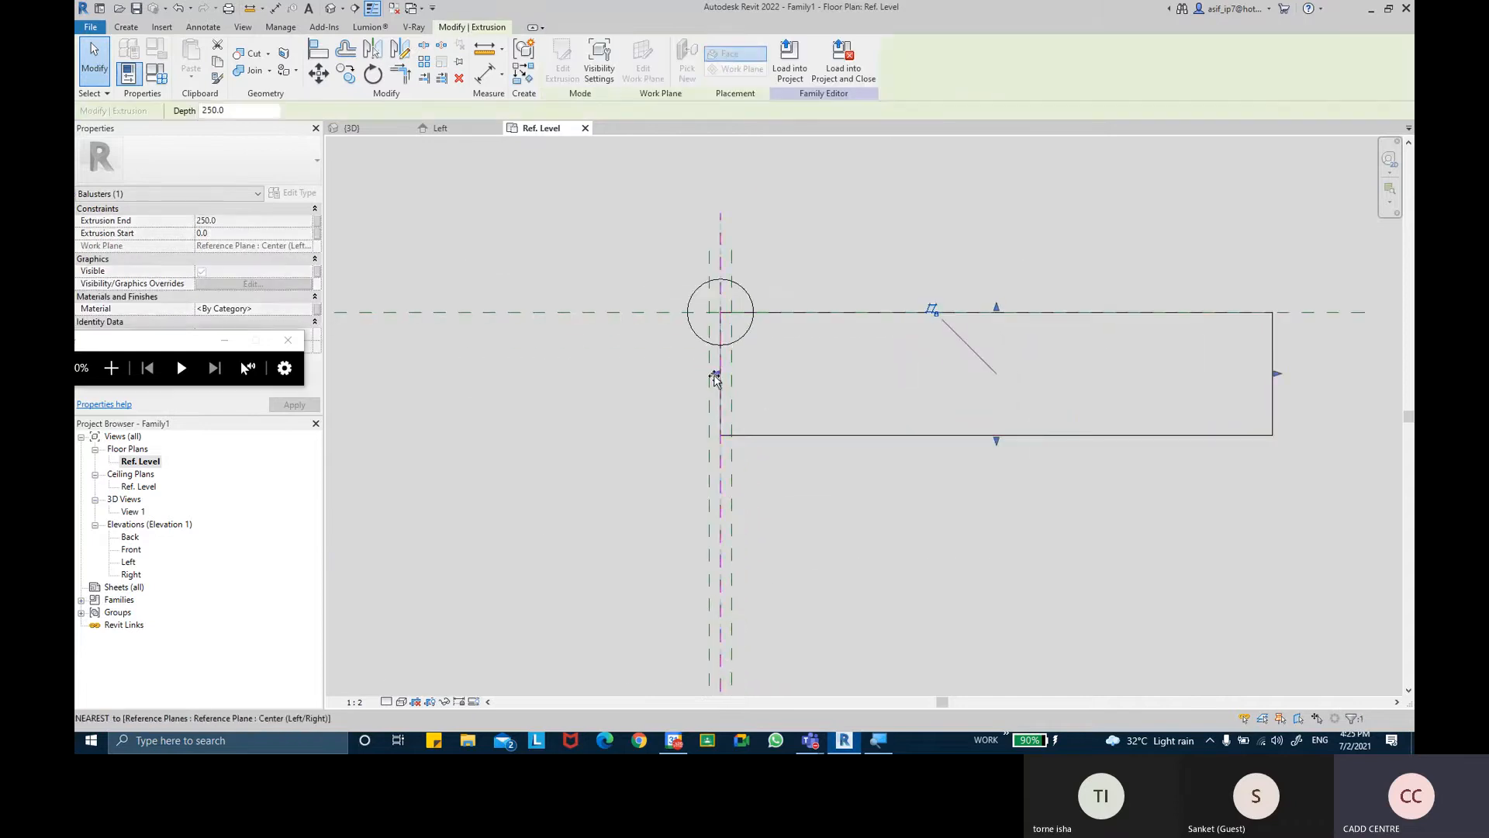
scroll(733, 402, "up", 1)
left_click(674, 464)
middle_click_drag(842, 506, 705, 514)
left_click_drag(1212, 378, 590, 395)
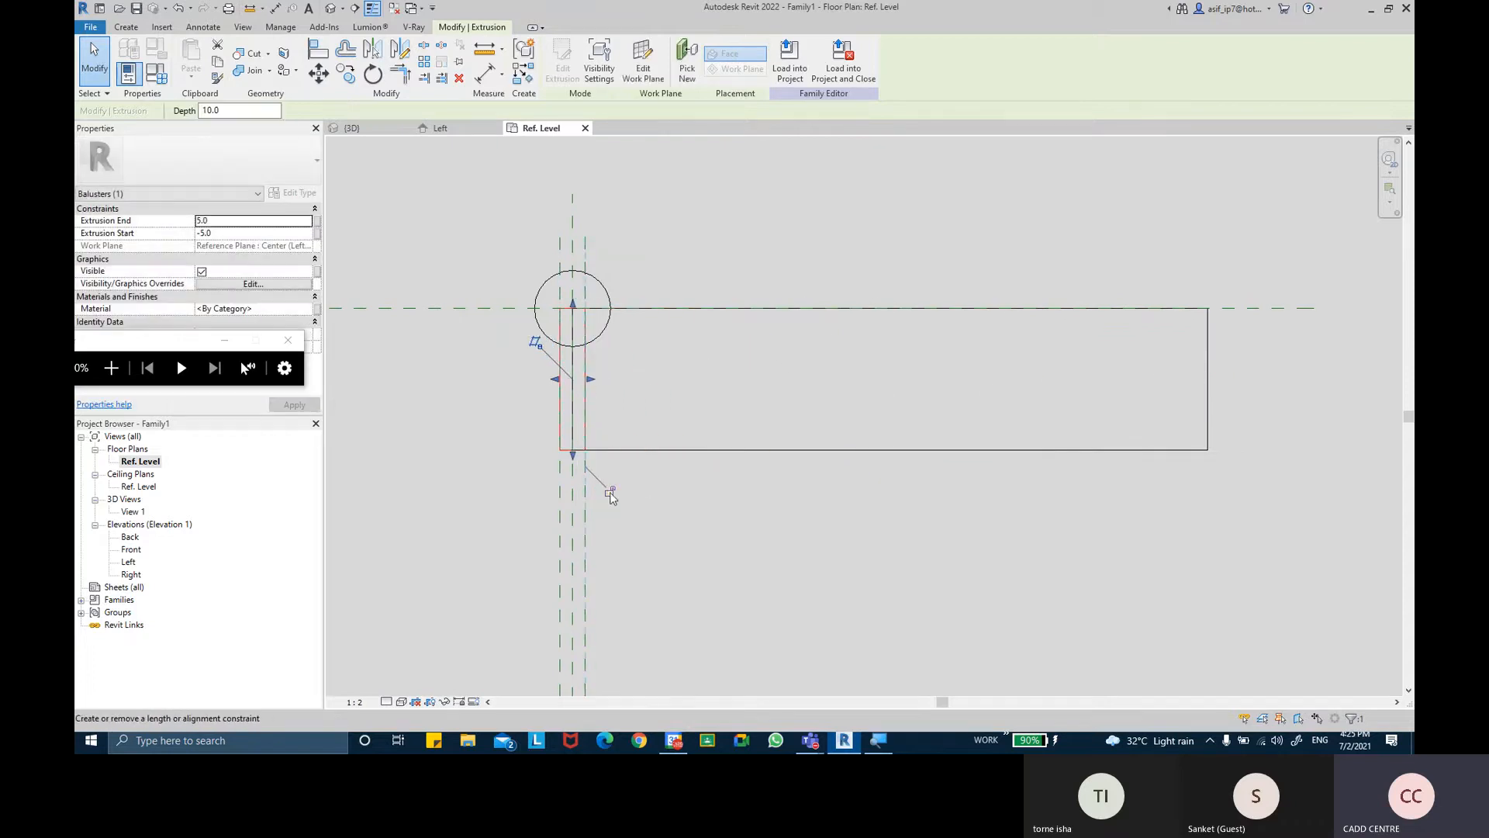
key("ctrl+z")
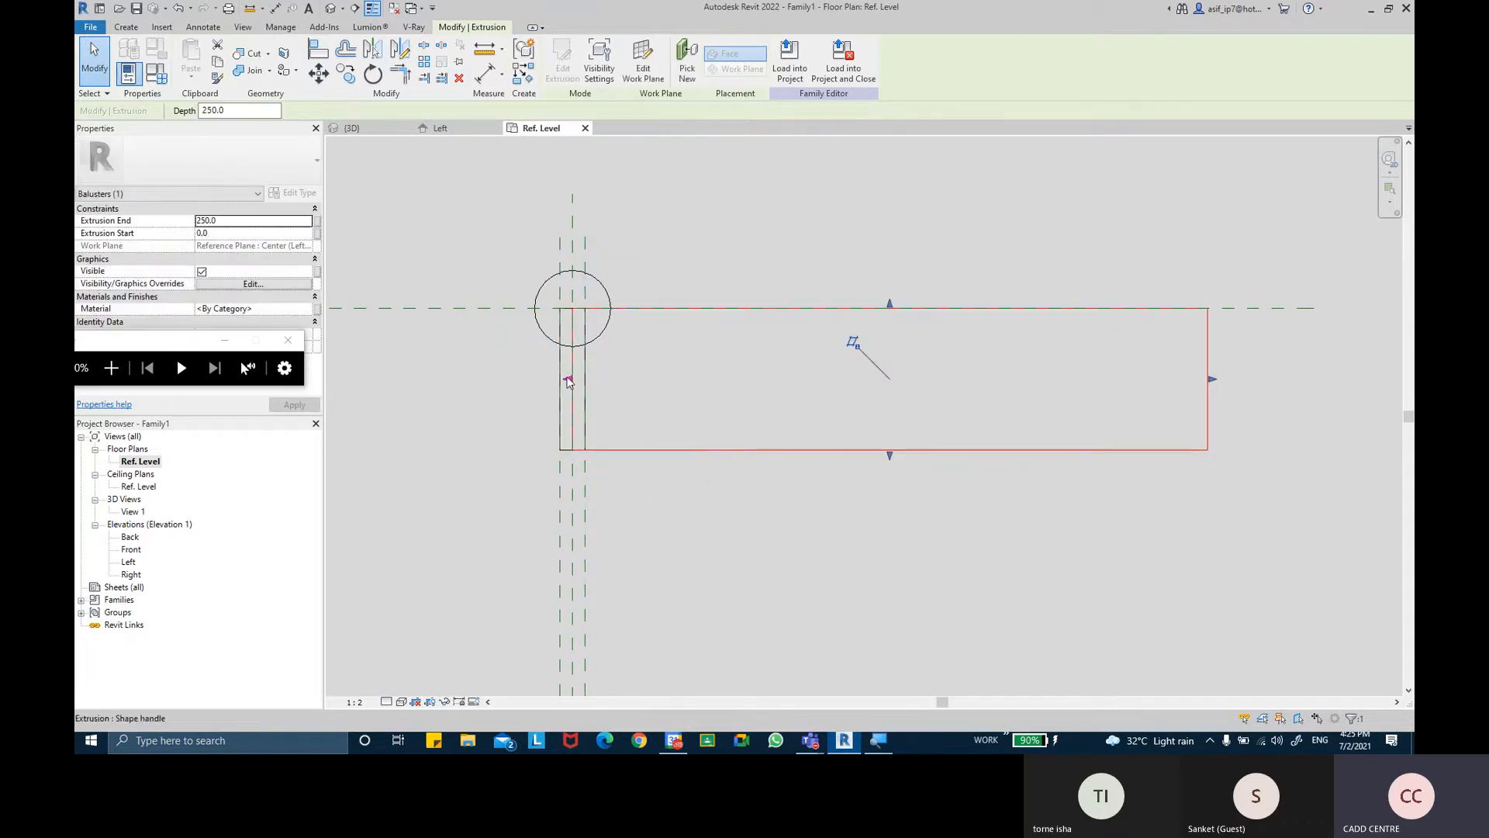
left_click_drag(558, 380, 556, 379)
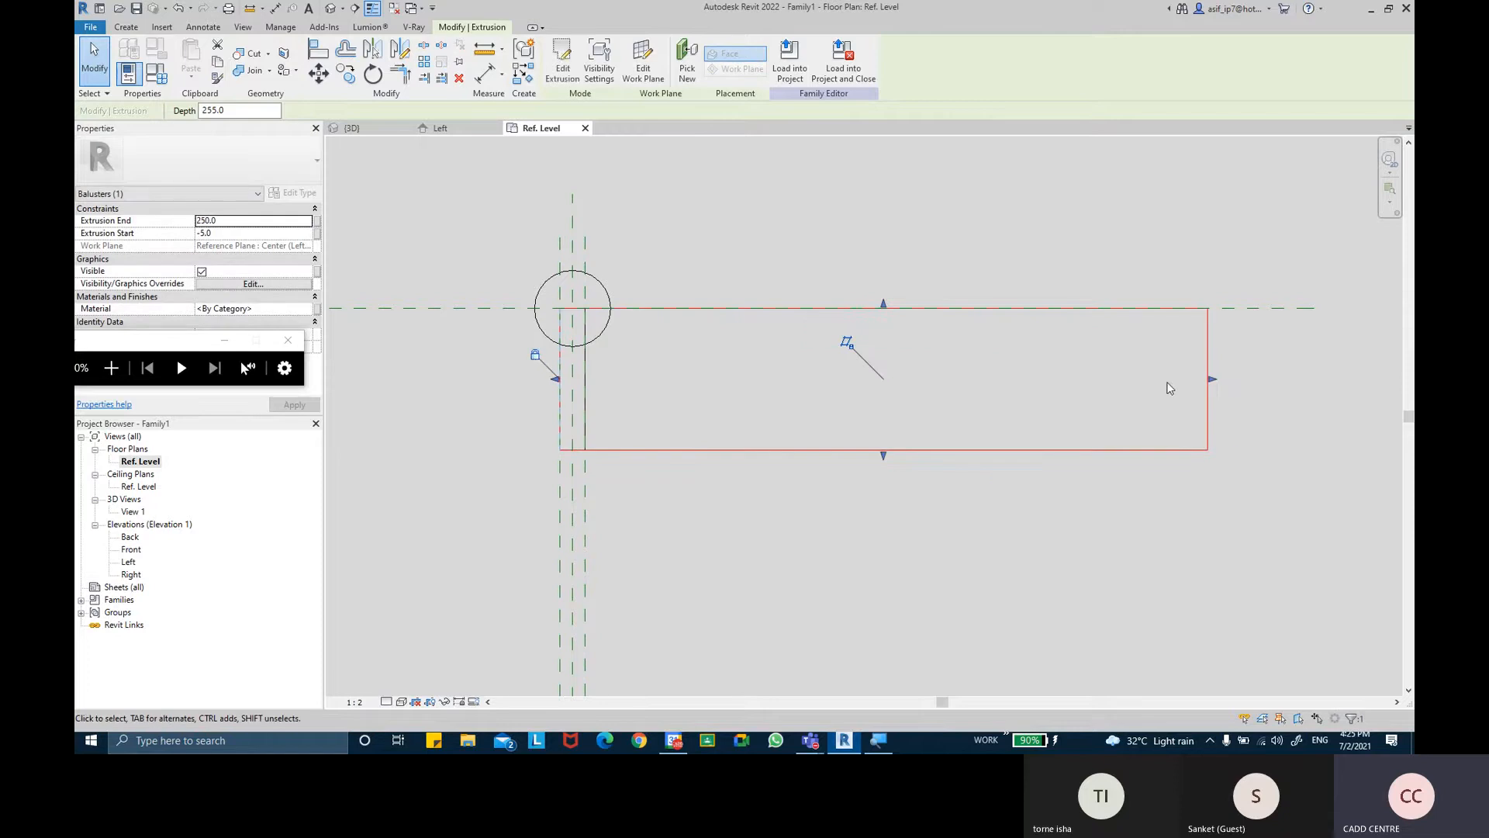
left_click_drag(1214, 388, 587, 408)
left_click(628, 444)
Show the supports and brackets in the default 3D view with the Consistent Colors visual style
scroll(669, 473, "down", 4)
middle_click_drag(715, 532, 742, 379)
scroll(691, 316, "up", 2)
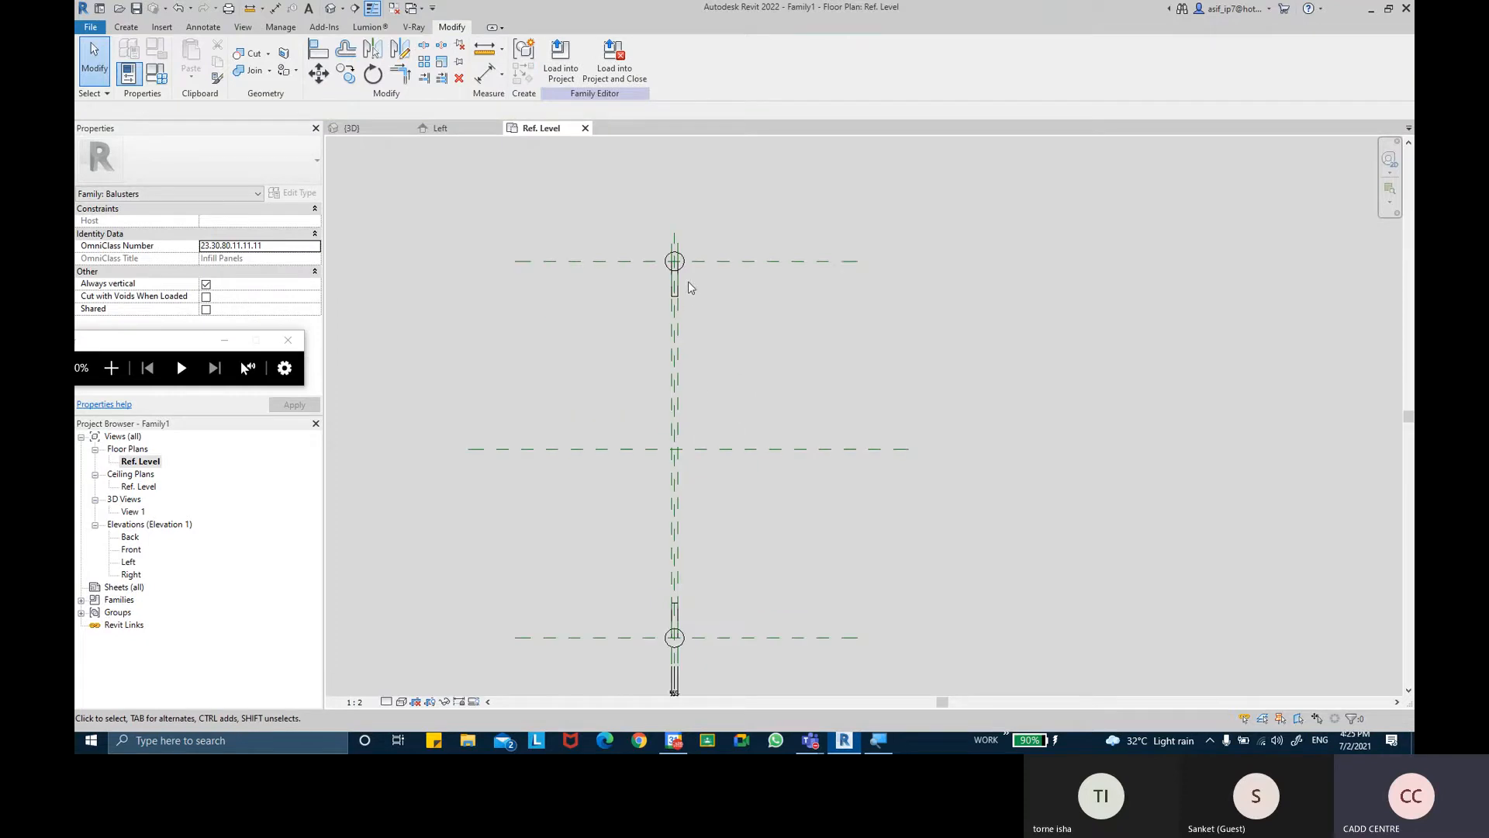
left_click(335, 8)
middle_click_drag(898, 414, 801, 387, "shift")
left_click(416, 701)
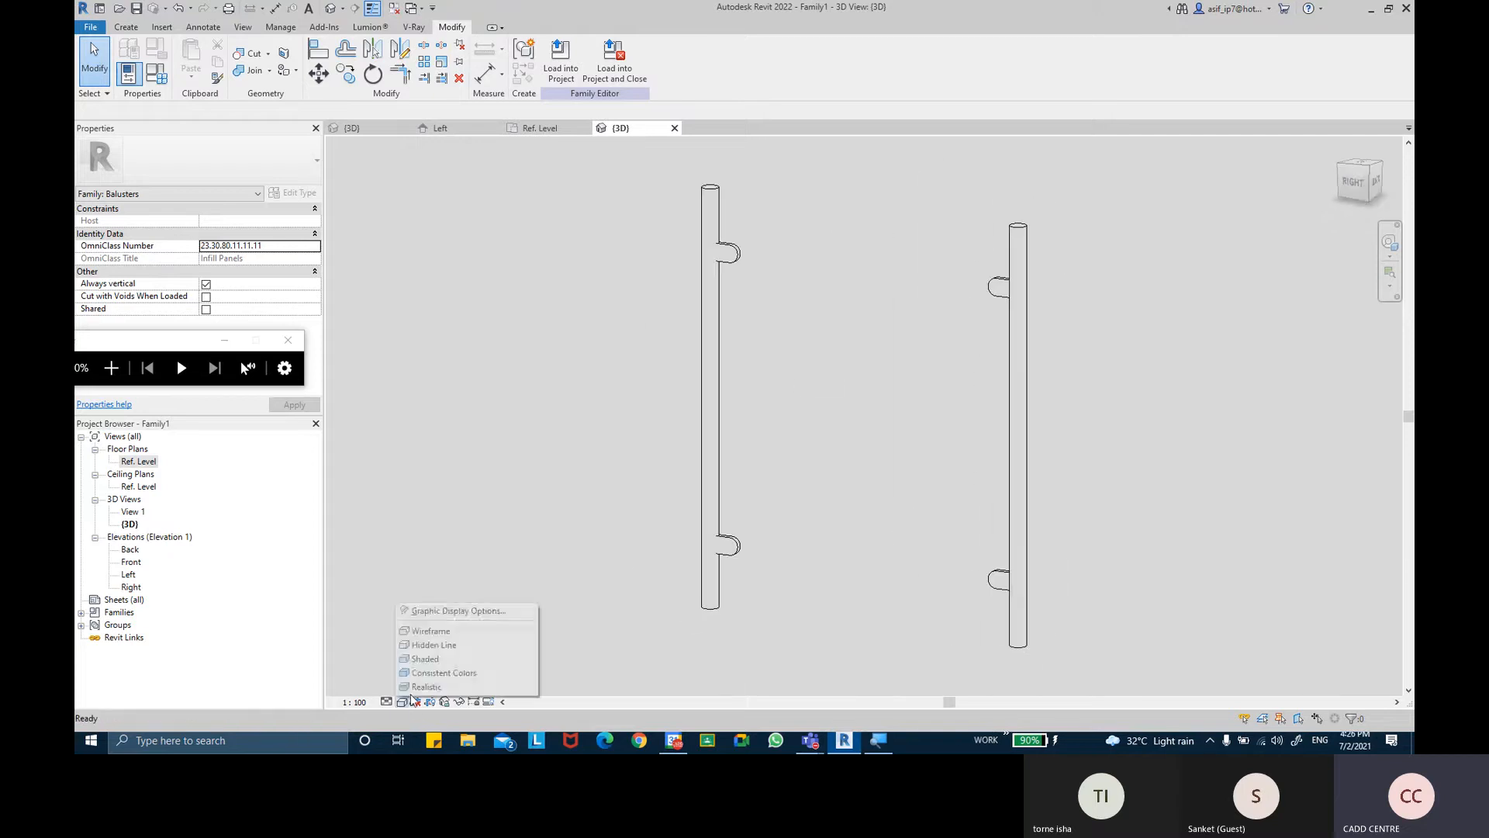
left_click(465, 673)
mouse_move(648, 485)
middle_mouse_down("shift")
mouse_move(888, 509)
mouse_move(848, 319)
mouse_move(558, 380)
mouse_move(448, 515)
mouse_move(702, 349)
mouse_move(701, 462)
mouse_move(751, 532)
mouse_move(744, 333)
mouse_move(768, 442)
mouse_move(864, 416)
mouse_move(787, 251)
mouse_move(728, 488)
mouse_move(822, 285)
mouse_move(900, 336)
mouse_move(839, 322)
mouse_move(872, 340)
mouse_move(868, 398)
mouse_move(813, 376)
mouse_move(814, 293)
mouse_move(831, 405)
mouse_move(787, 408)
middle_mouse_up("shift")
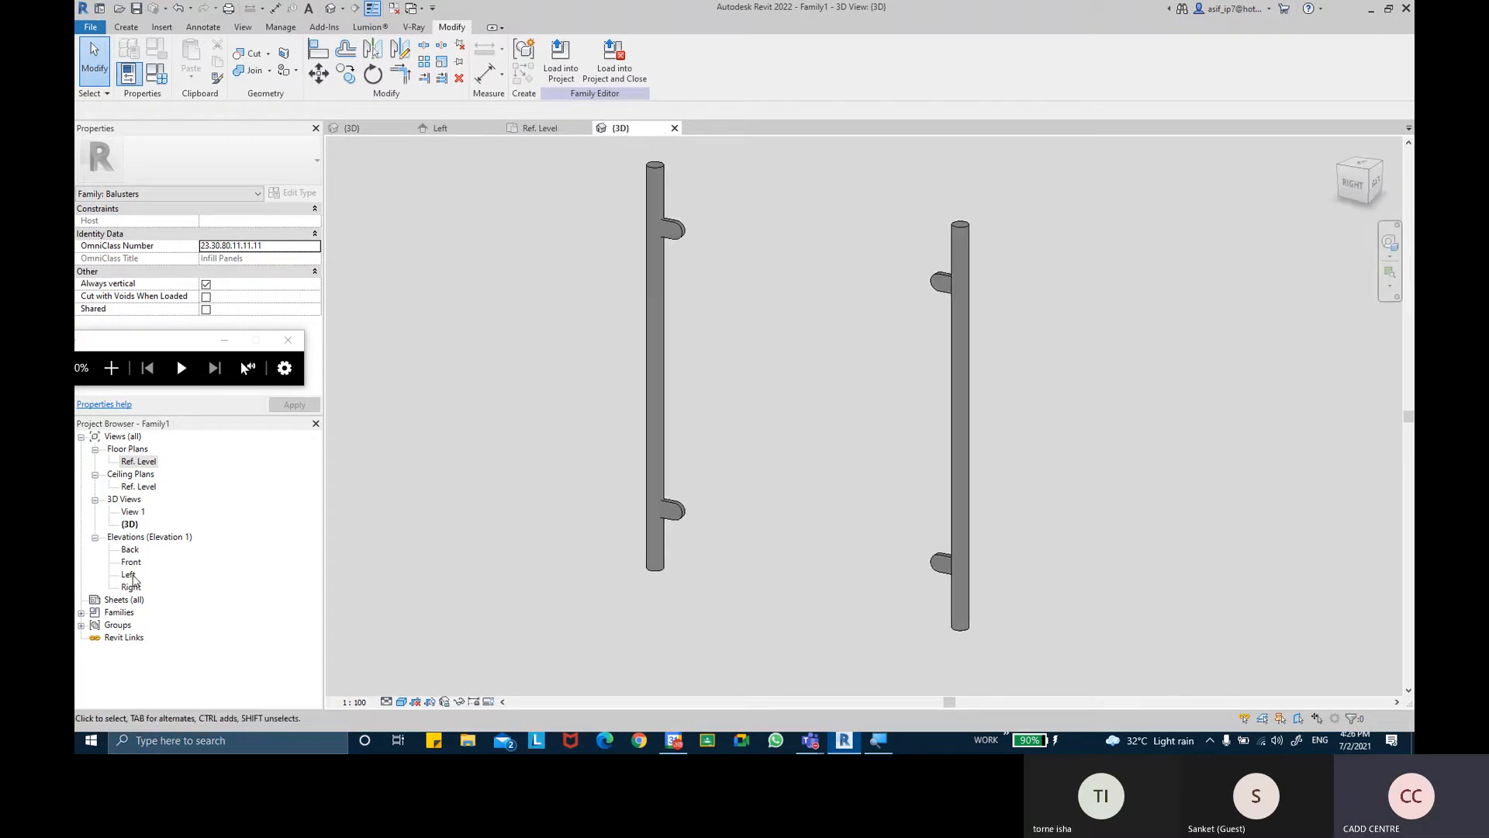
Start an extrusion in the Left elevation on the work plane Reference Plane : Center (Left/Right)
double_click(129, 575)
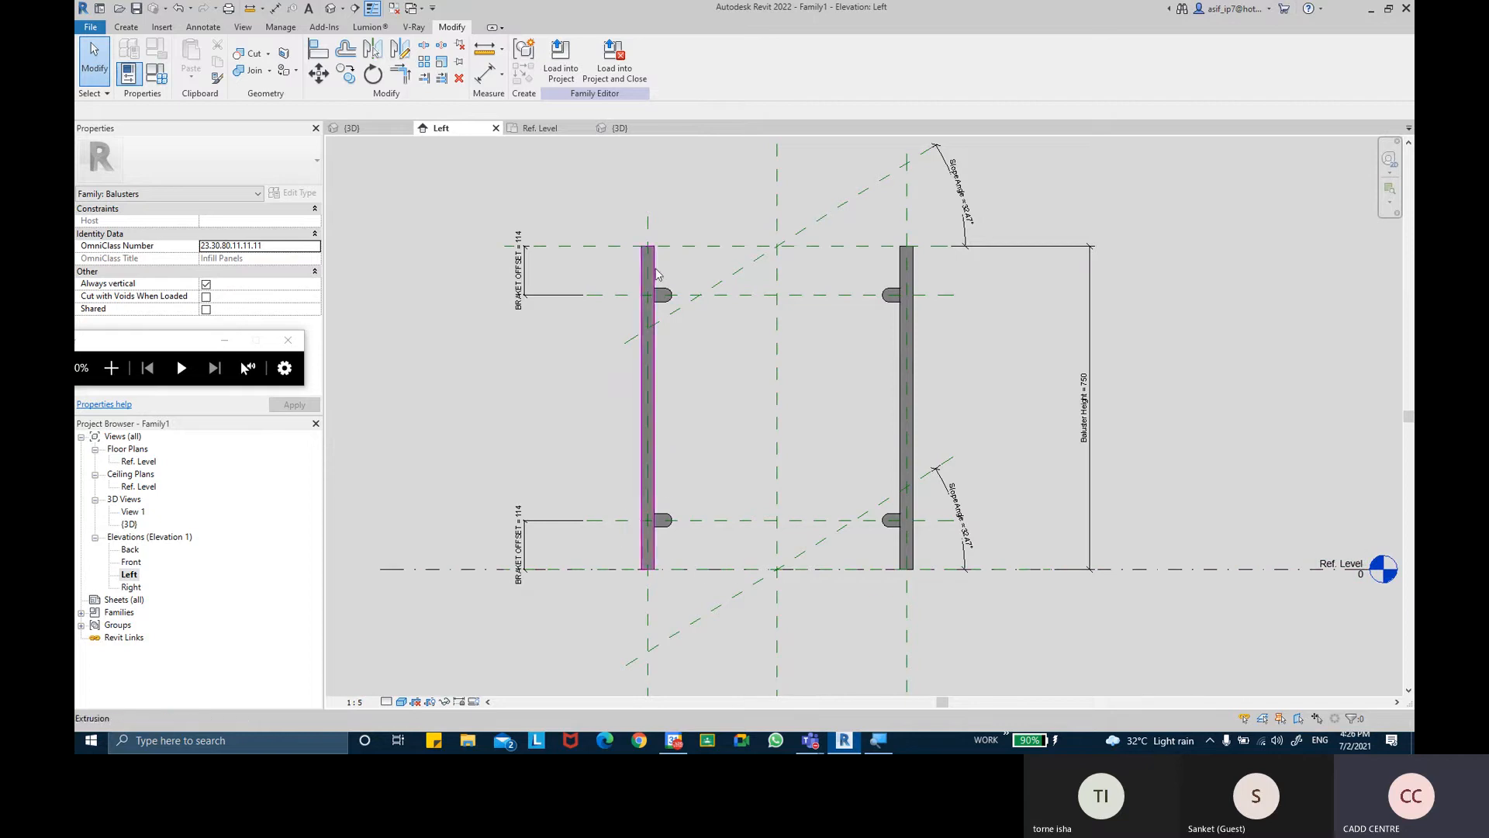
left_click(127, 28)
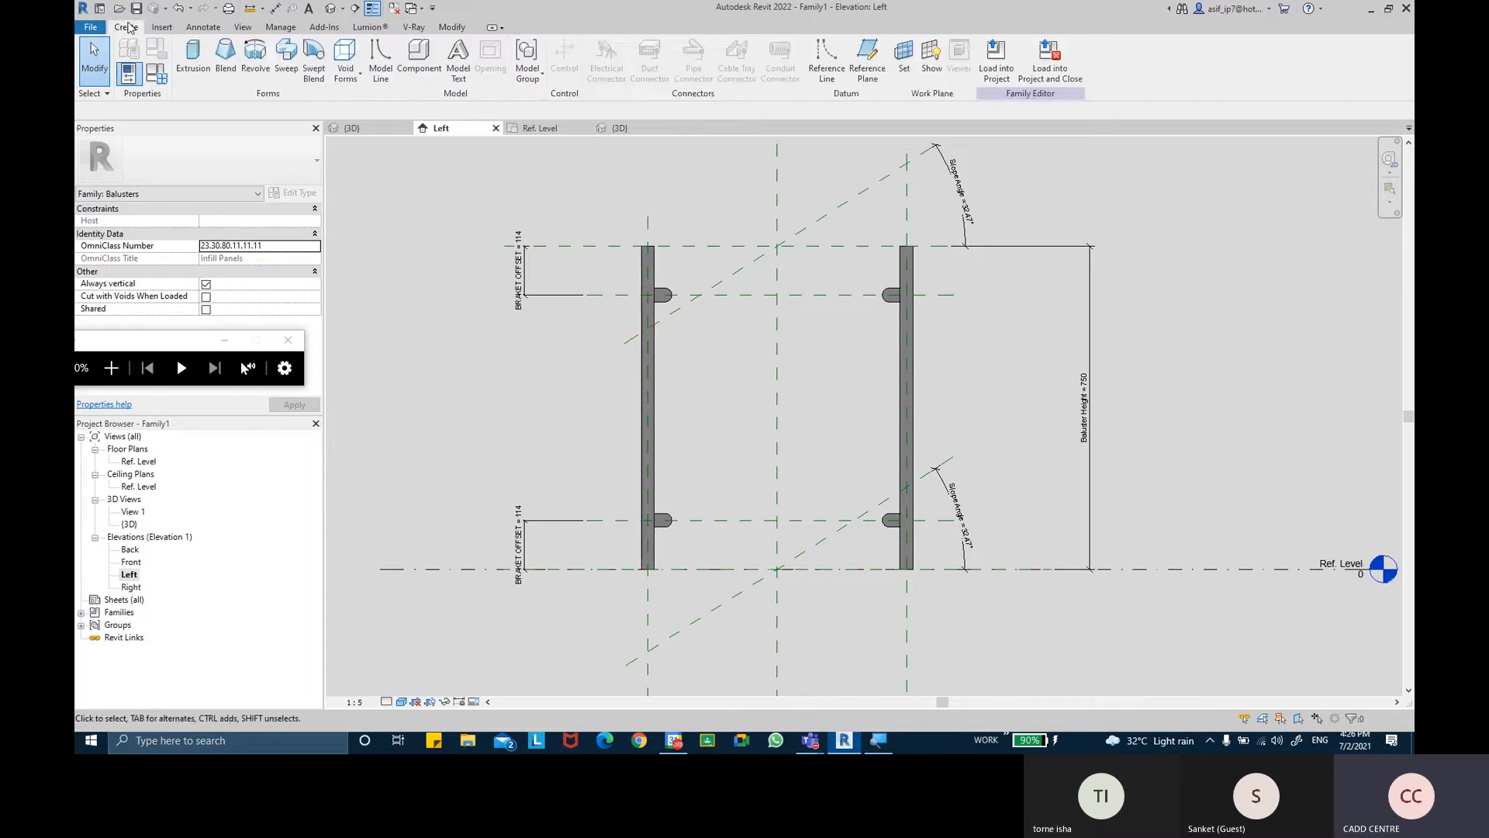
left_click(214, 80)
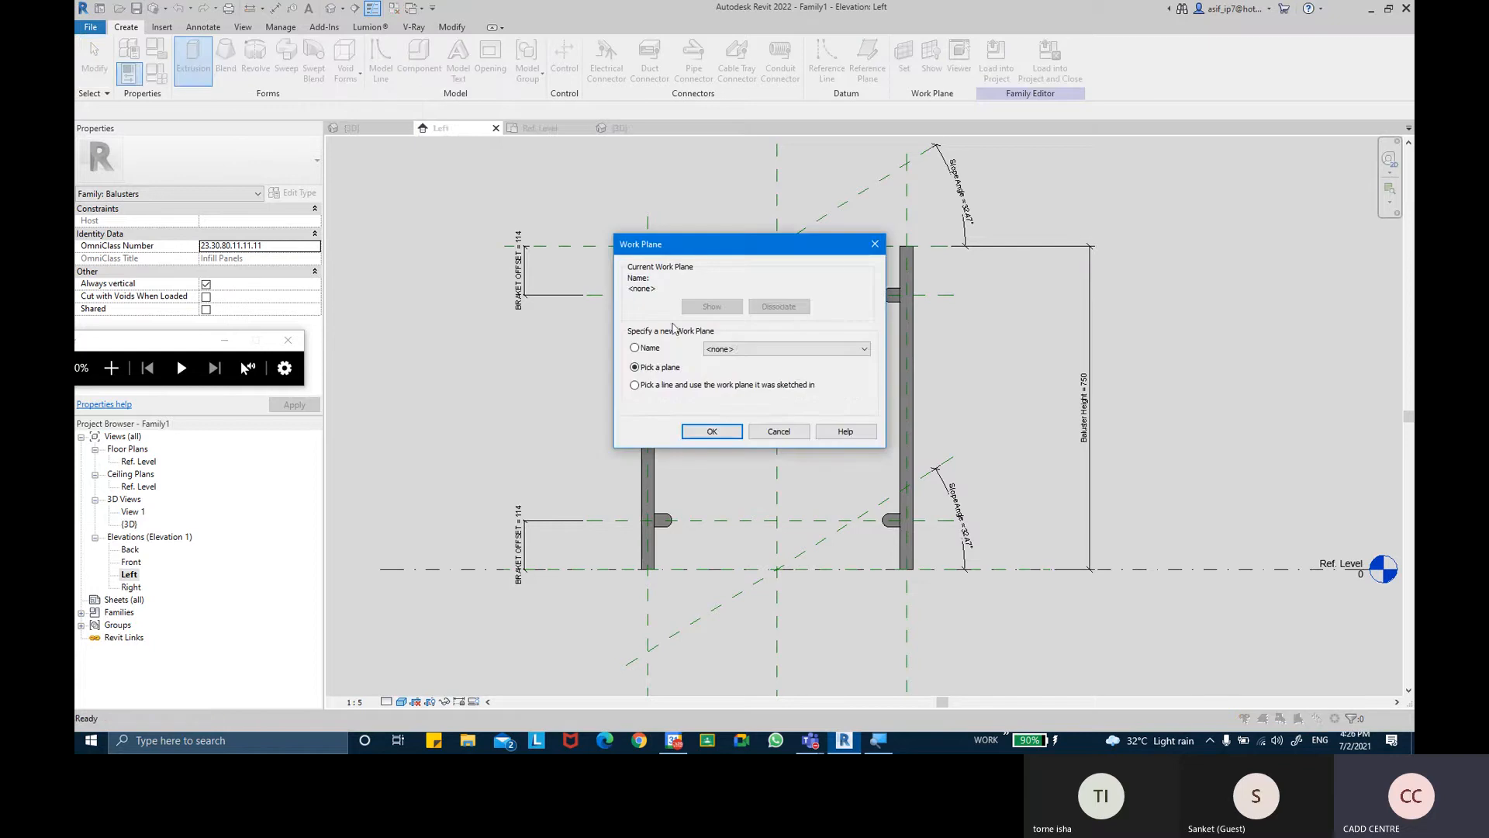
left_click_drag(650, 250, 643, 252)
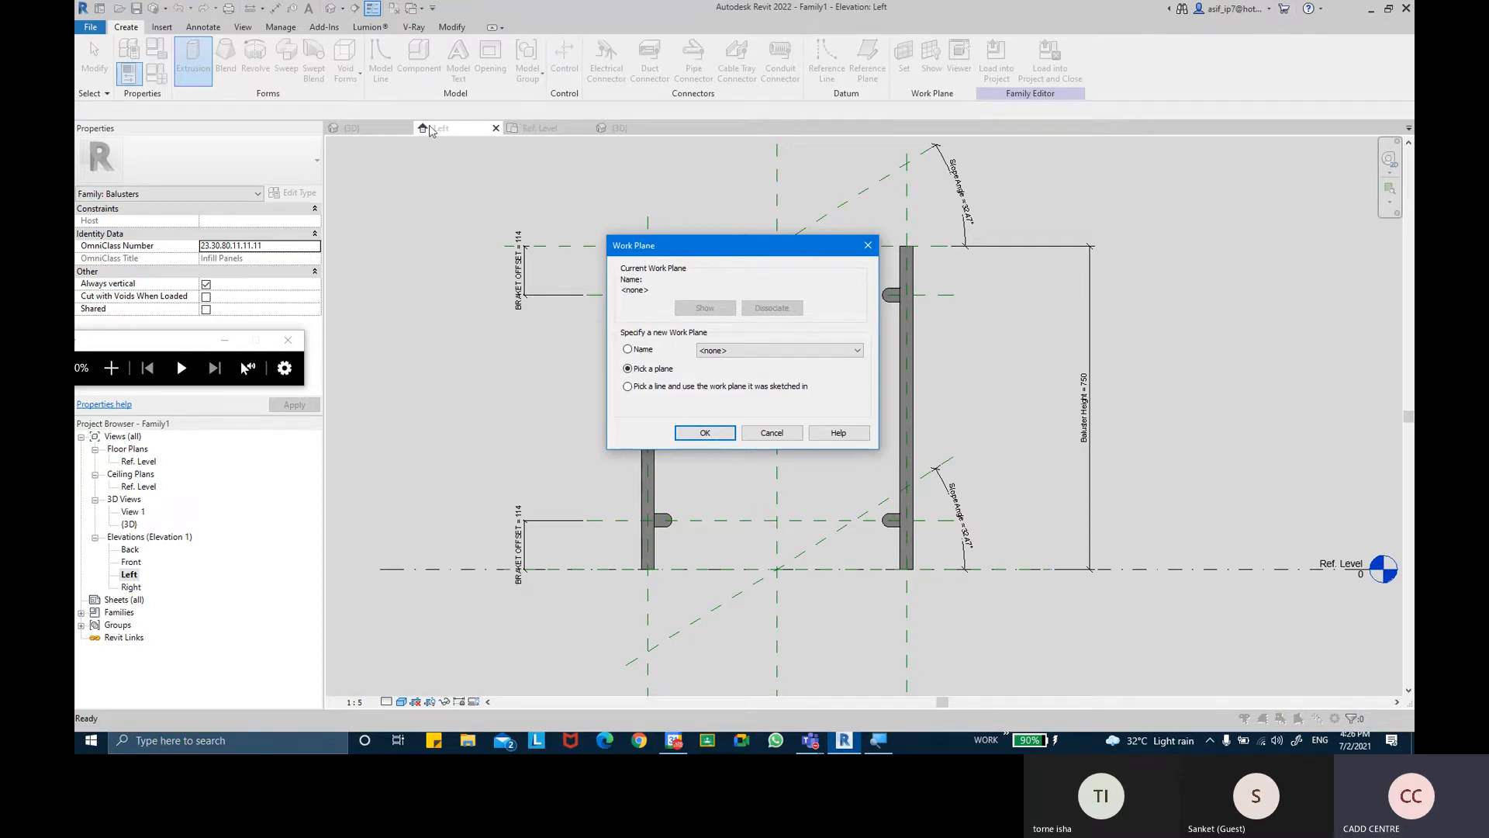
left_click(756, 350)
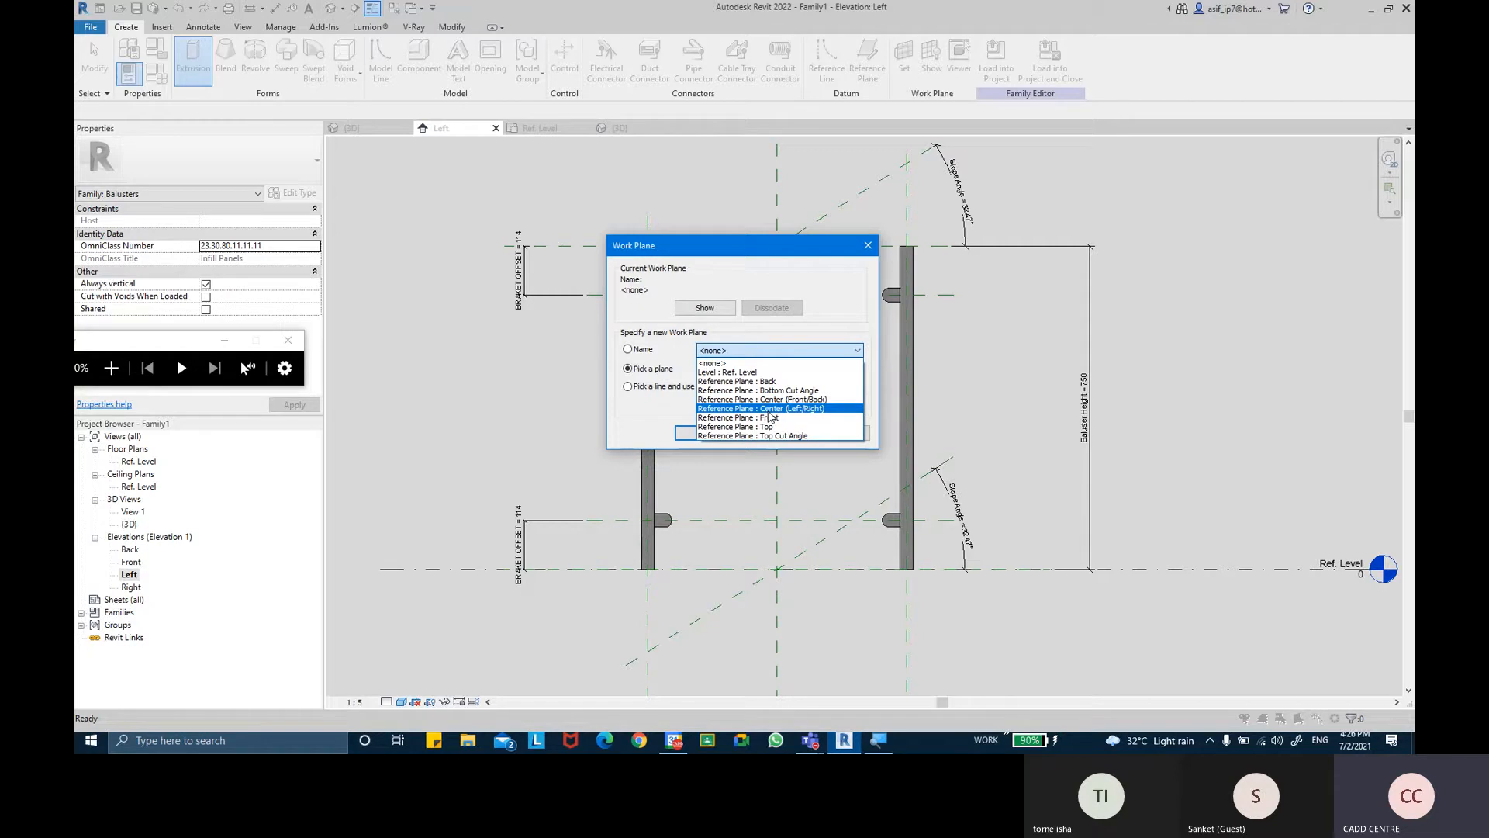
left_click(768, 410)
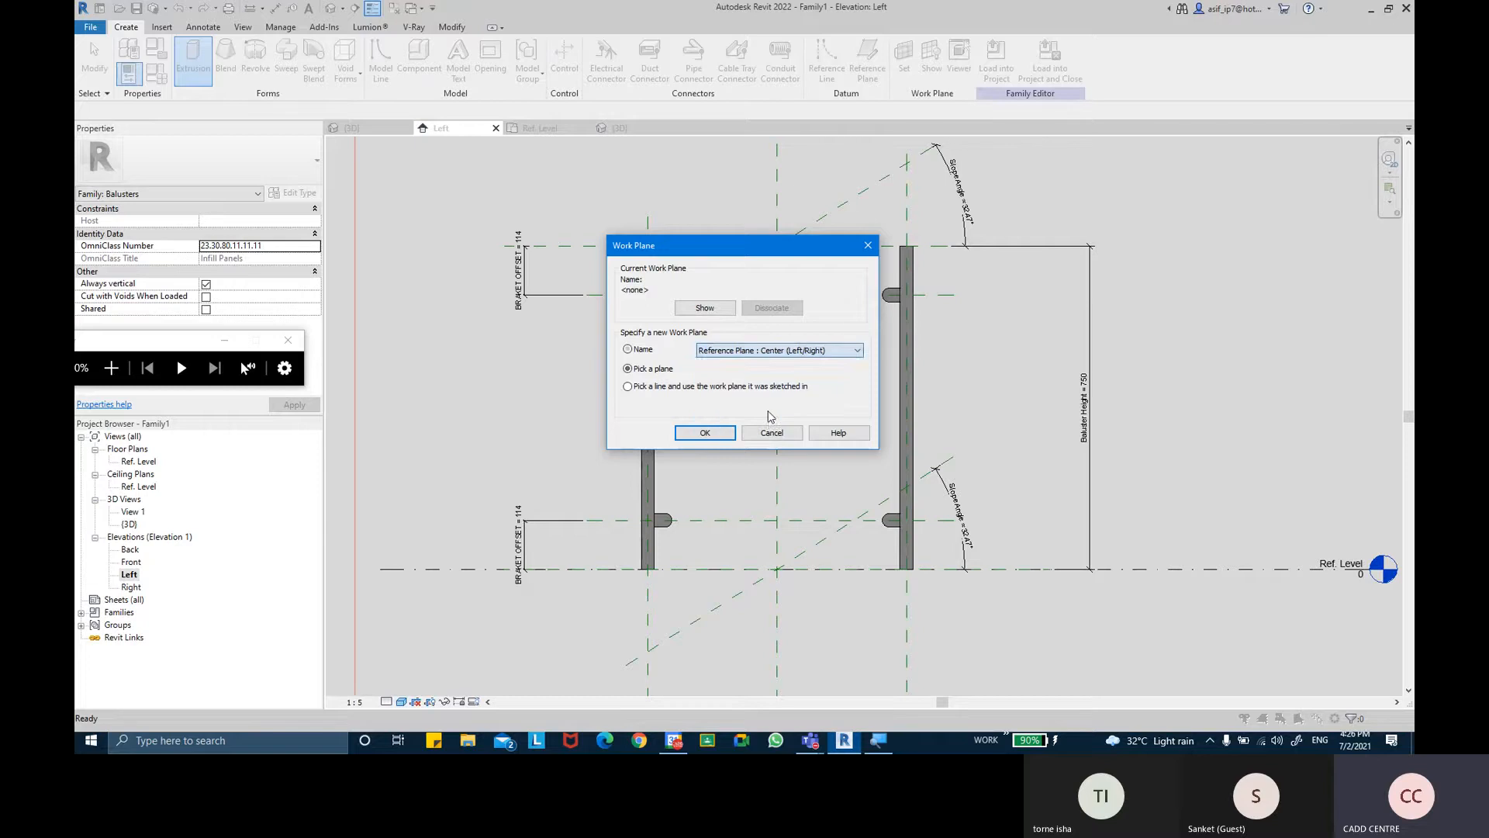
left_click(728, 435)
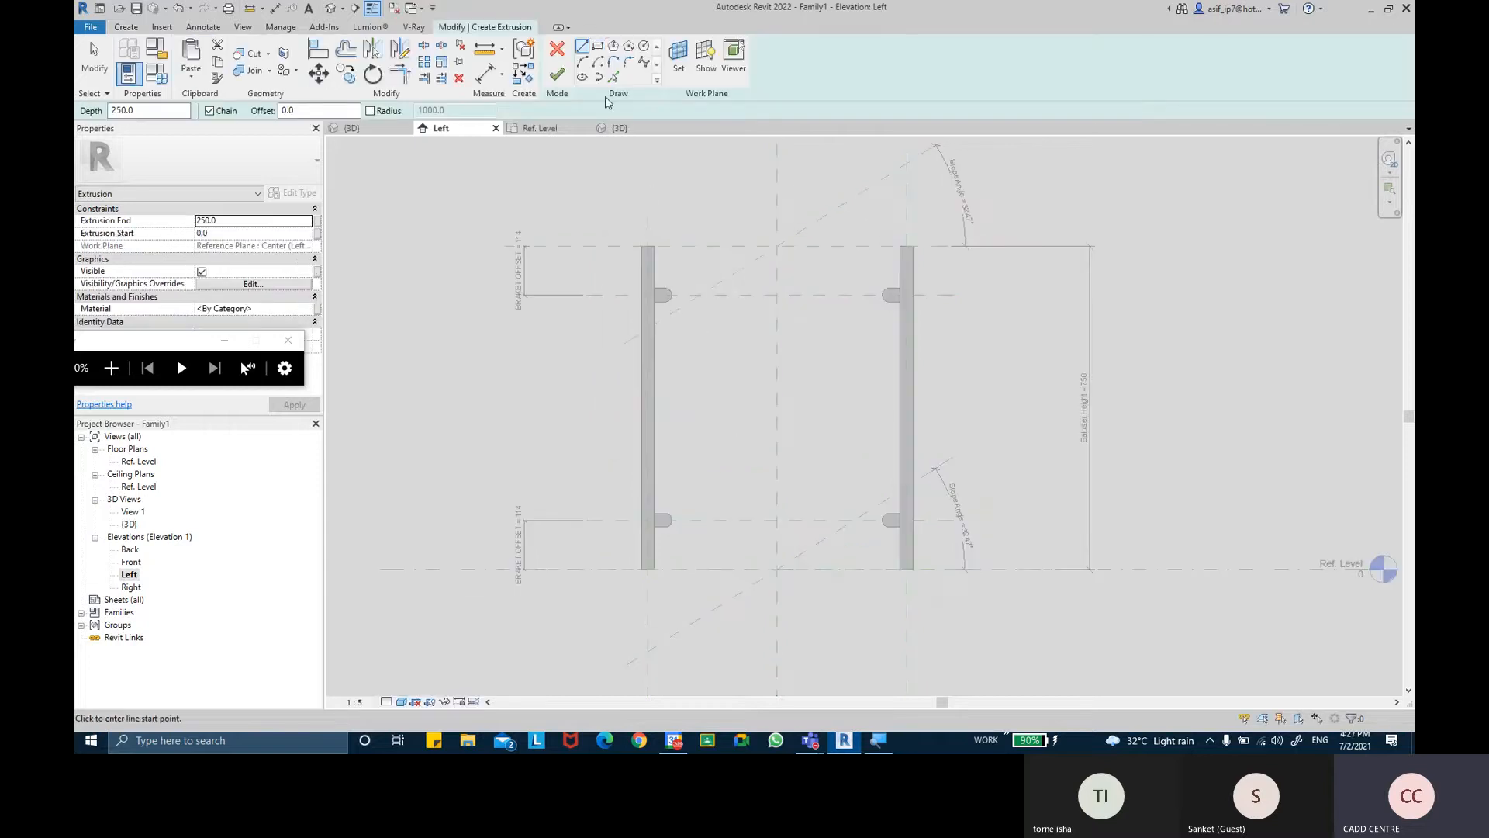
Choose the Rectangle sketch tool for the glass profile with an offset of 25 mm
left_click(600, 50)
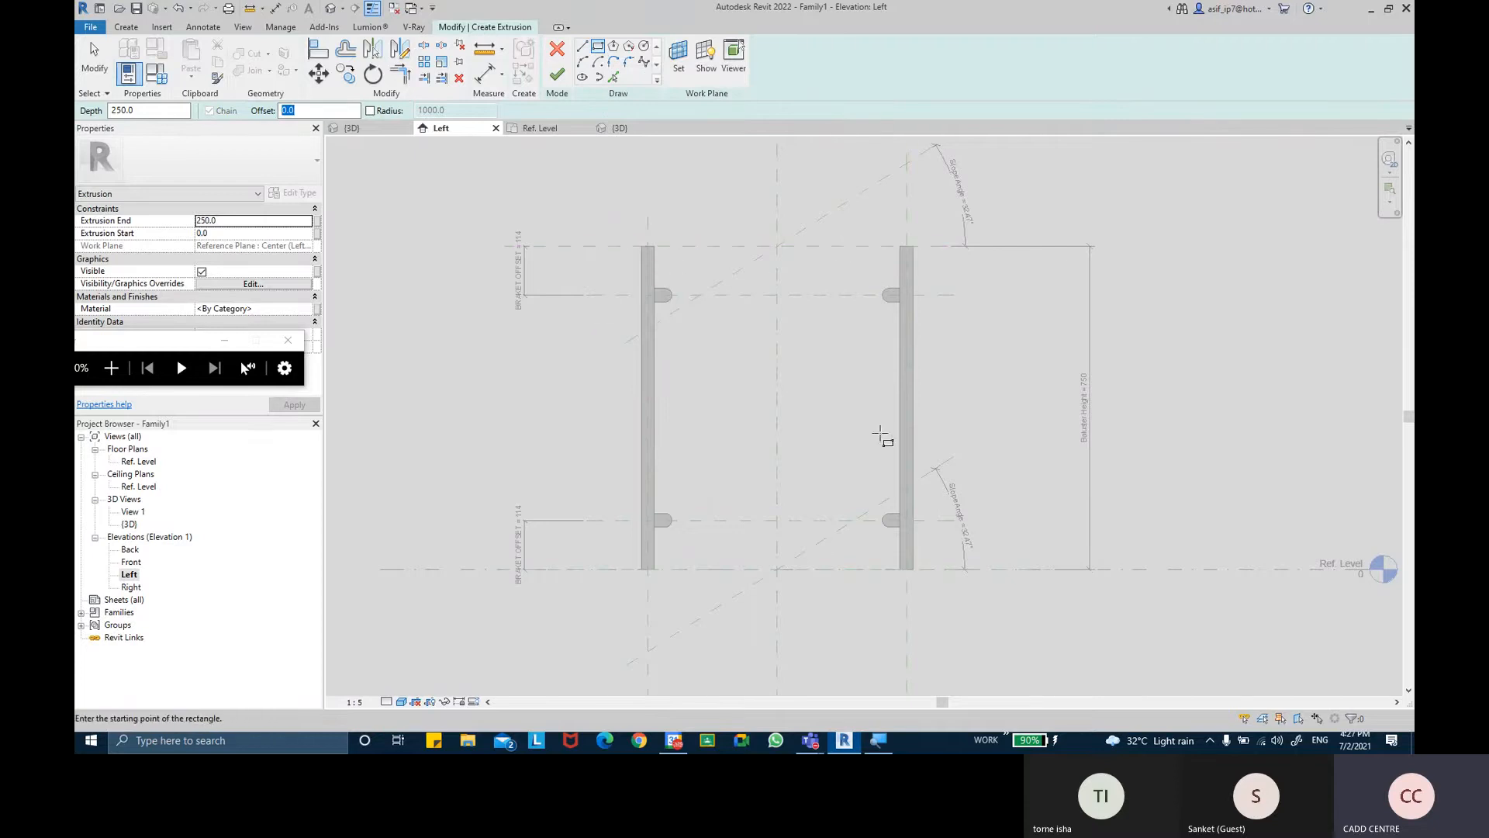
scroll(897, 539, "up", 2)
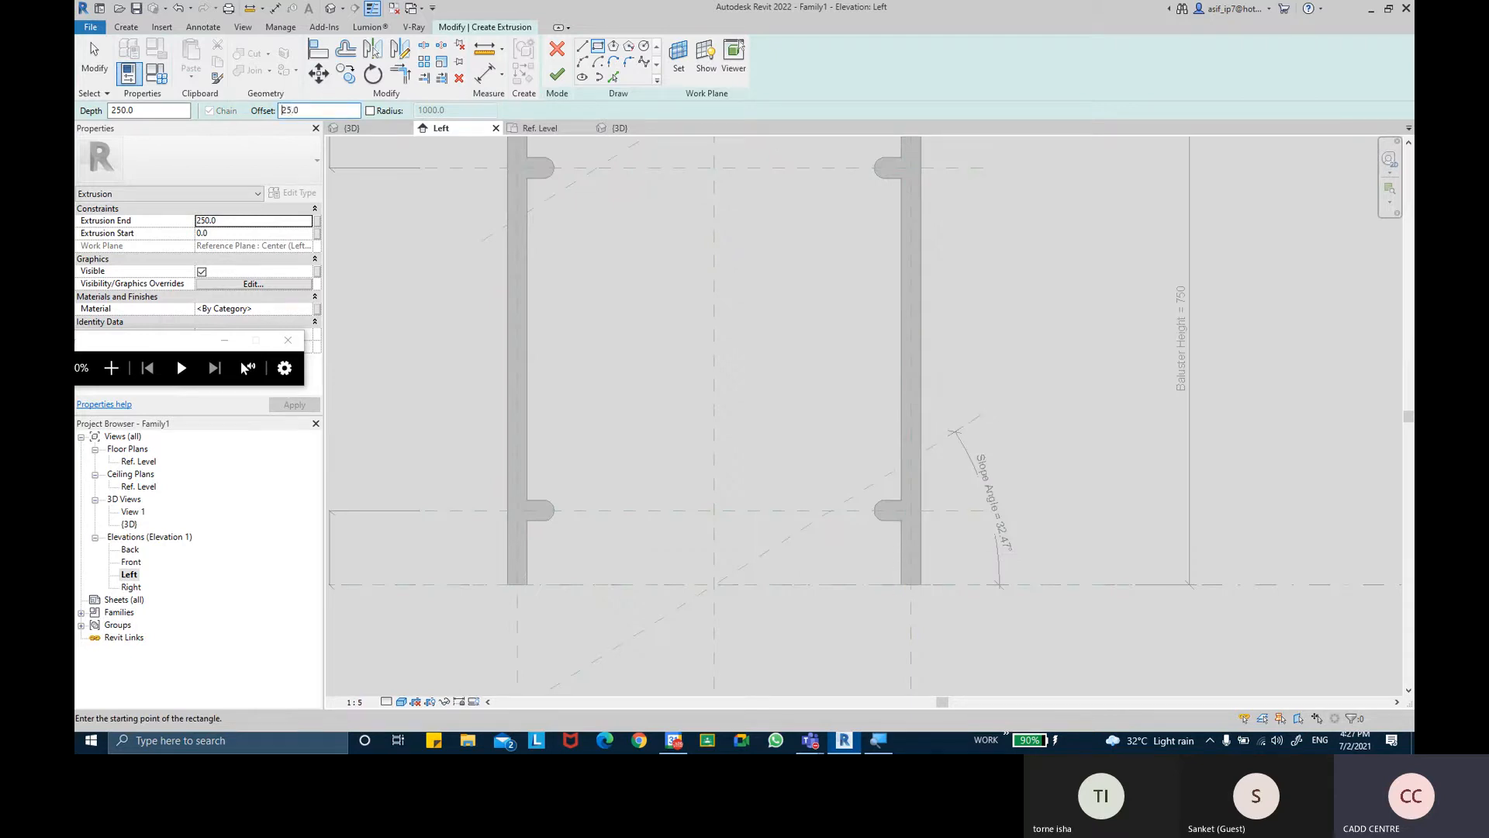
middle_click_drag(612, 219, 613, 349)
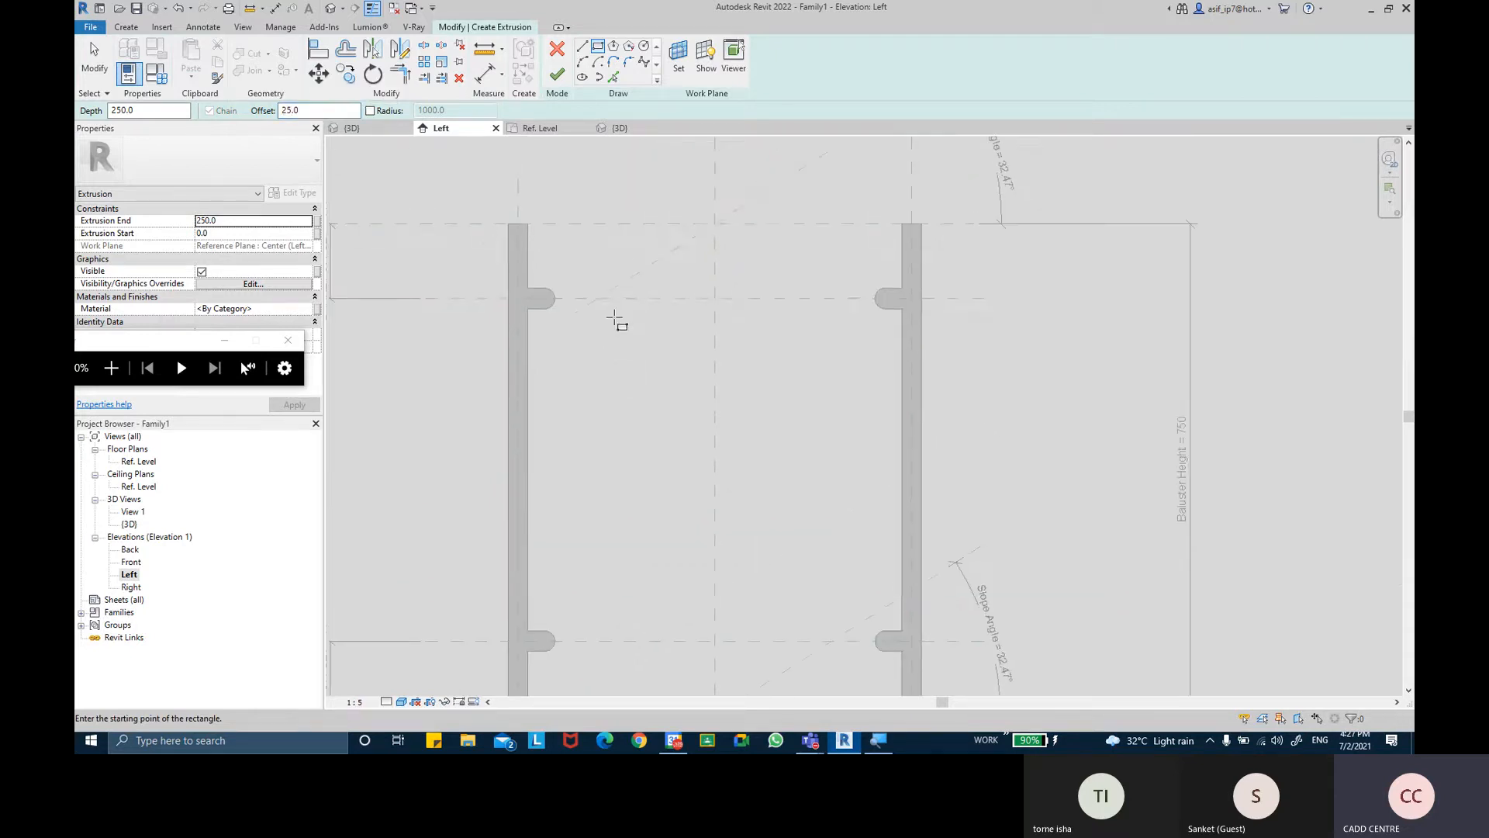
left_click(520, 227)
key("space")
key("Escape")
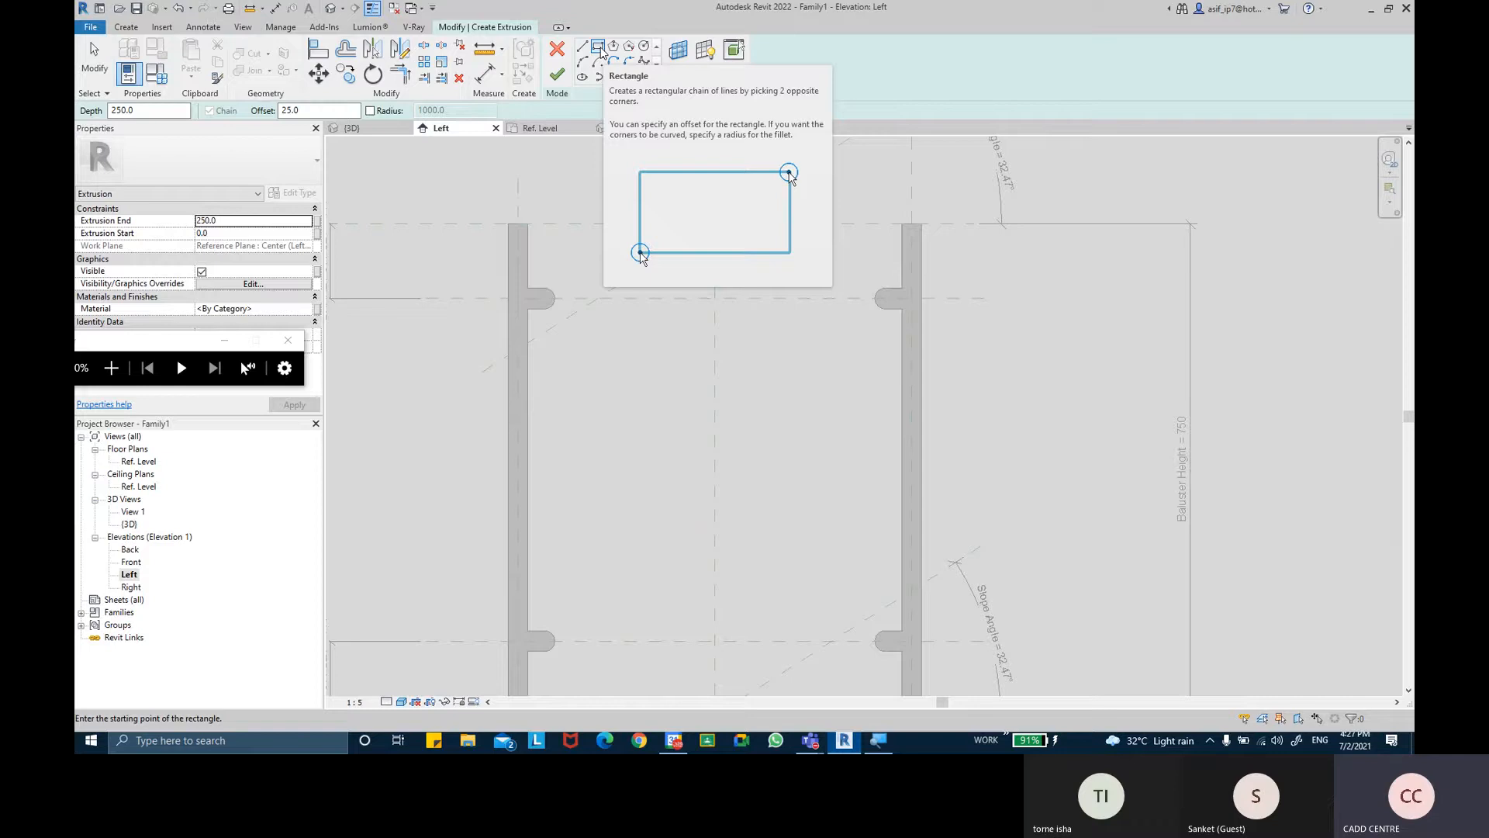
left_click(316, 110)
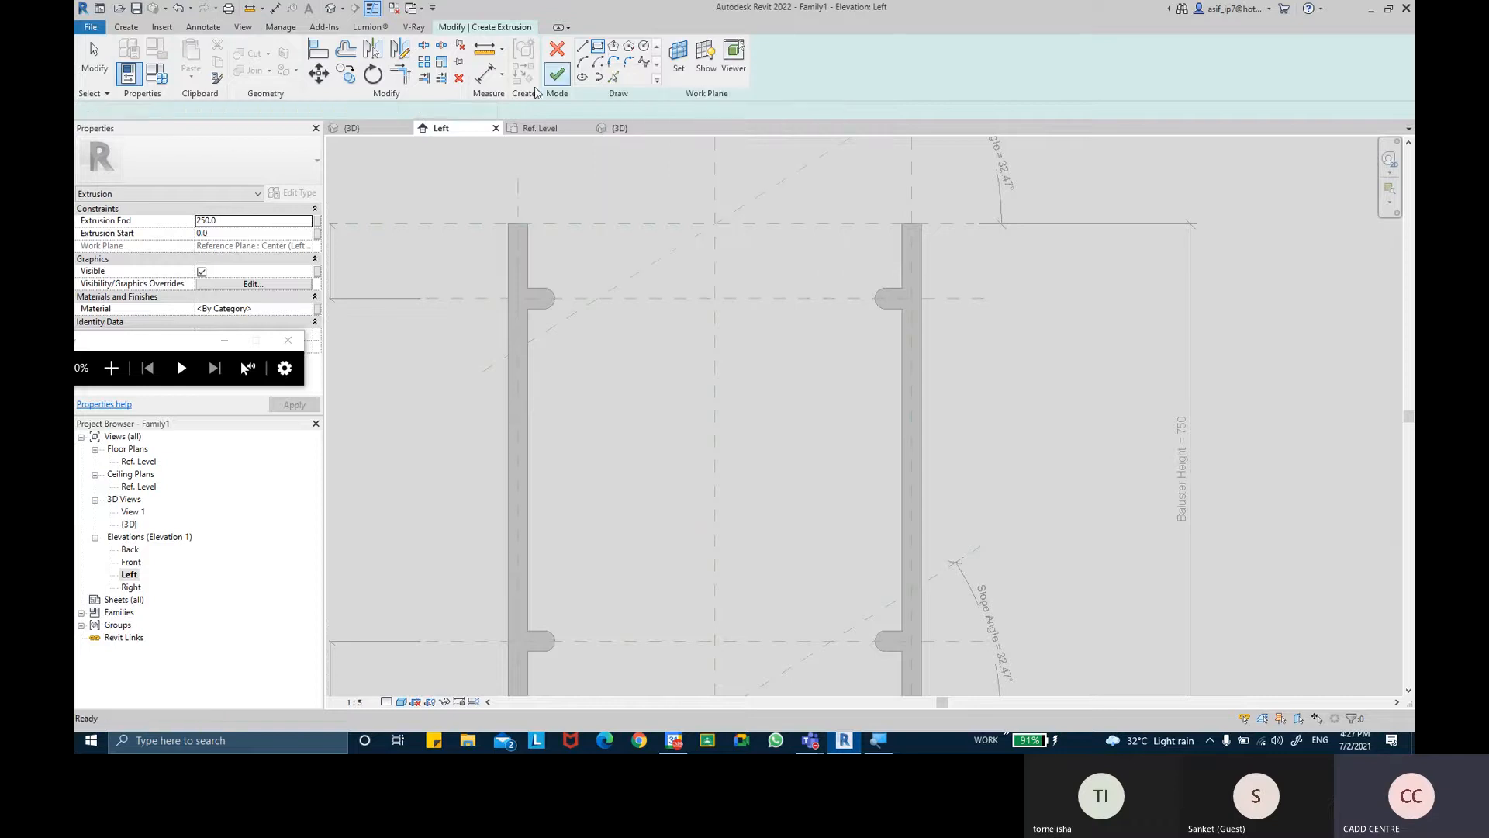
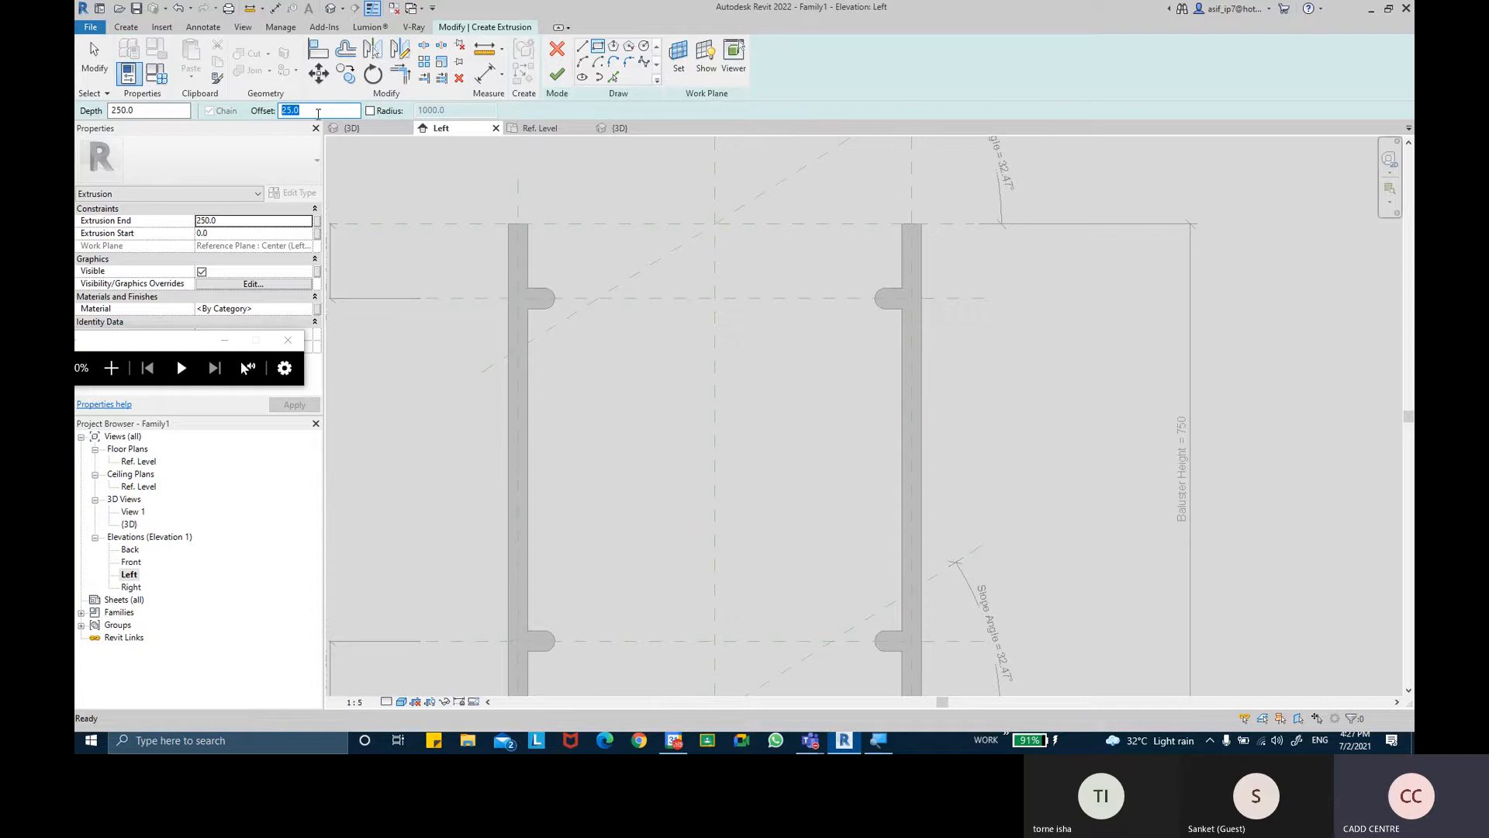
Sketch the 550 × 700 mm glass rectangle, offset inward, from the left support's top centre to the right support's bottom centre
scroll(518, 224, "up", 3)
left_click(511, 222)
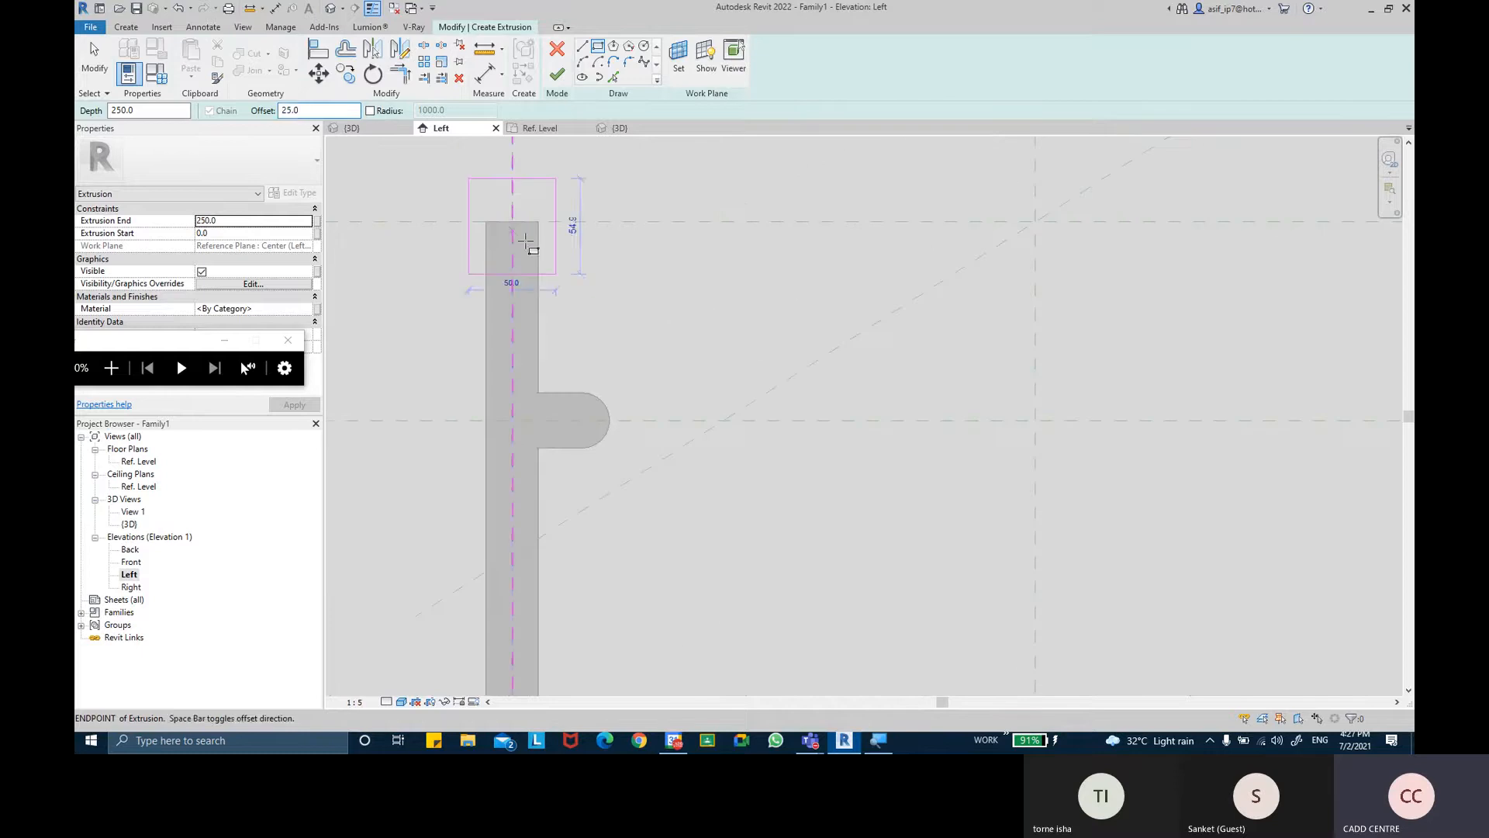
scroll(578, 241, "down", 4)
middle_click_drag(686, 404, 663, 384)
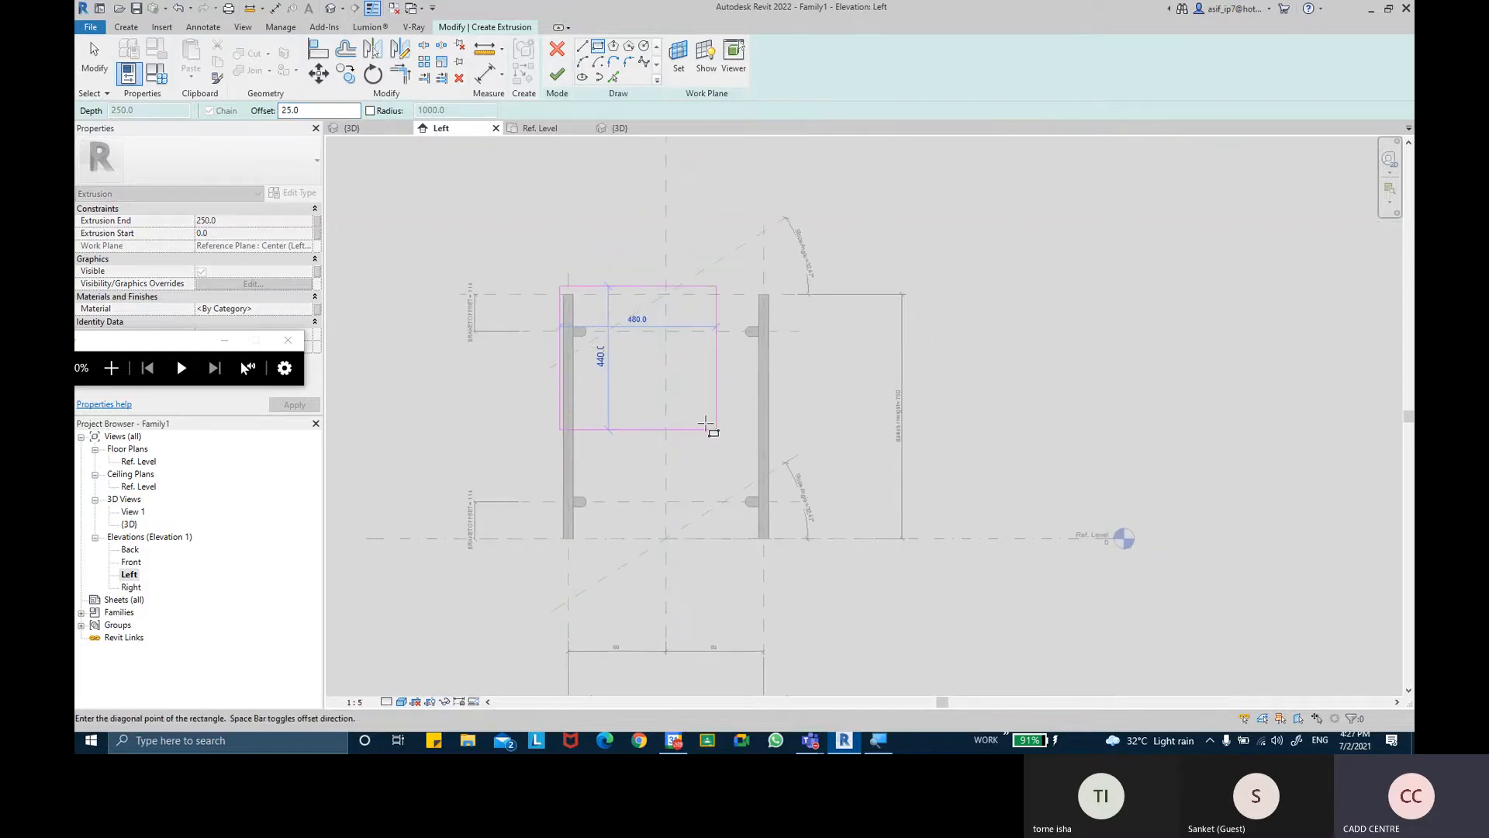
key("space")
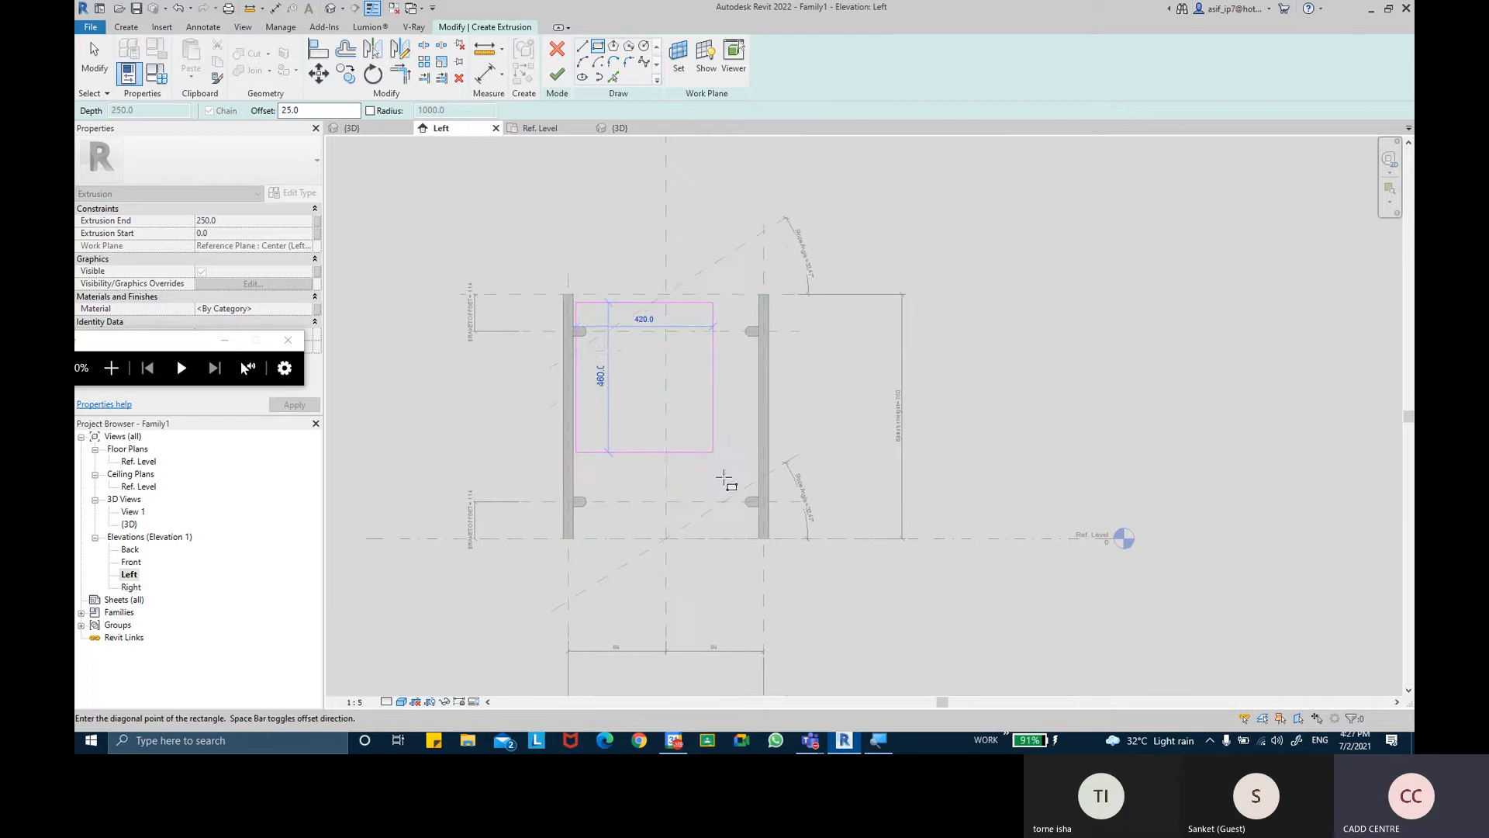
scroll(778, 566, "up", 4)
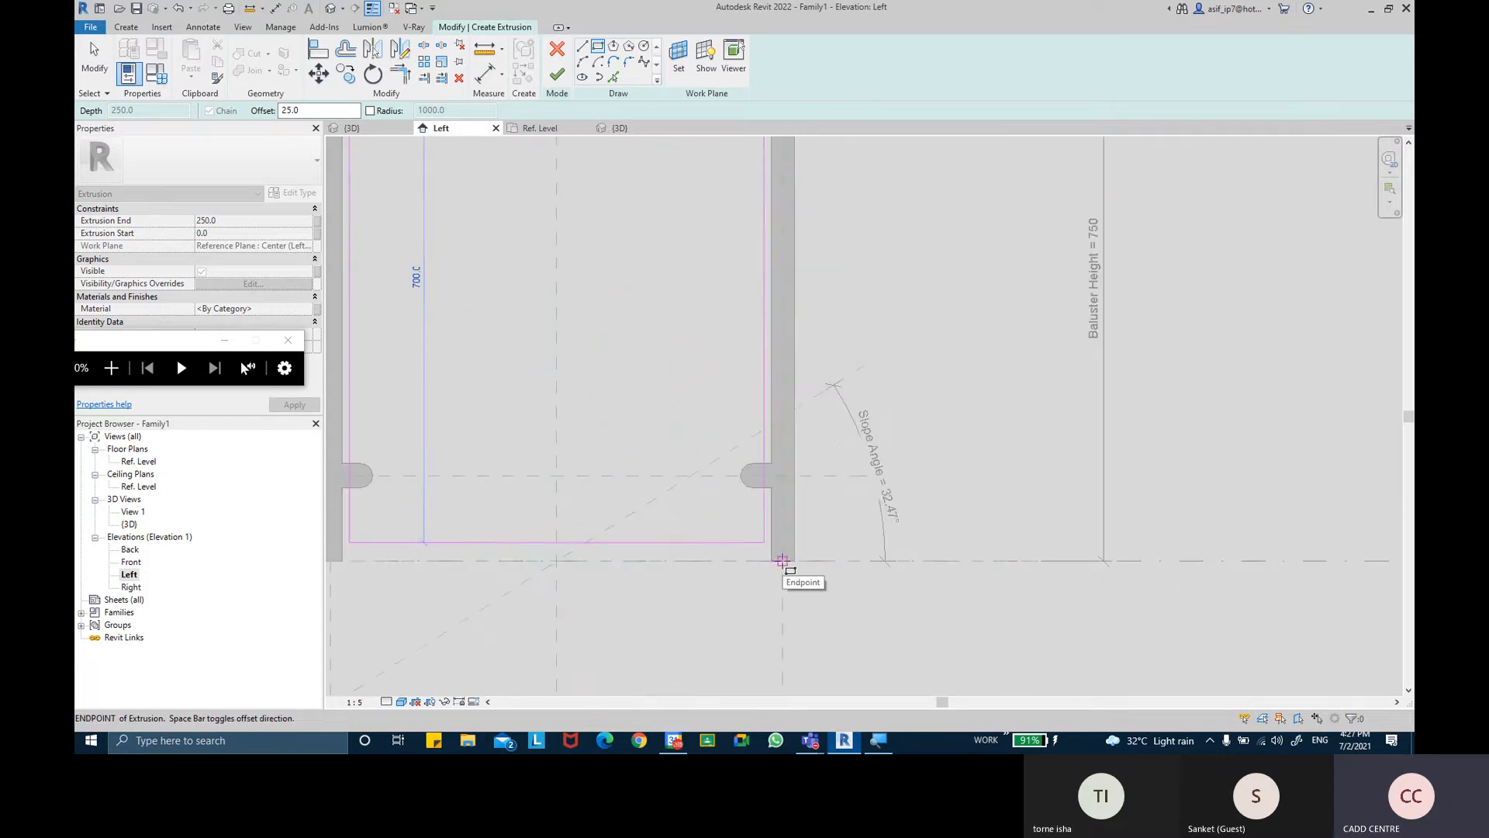
scroll(782, 560, "down", 1)
left_click(782, 560)
scroll(685, 406, "up", 2)
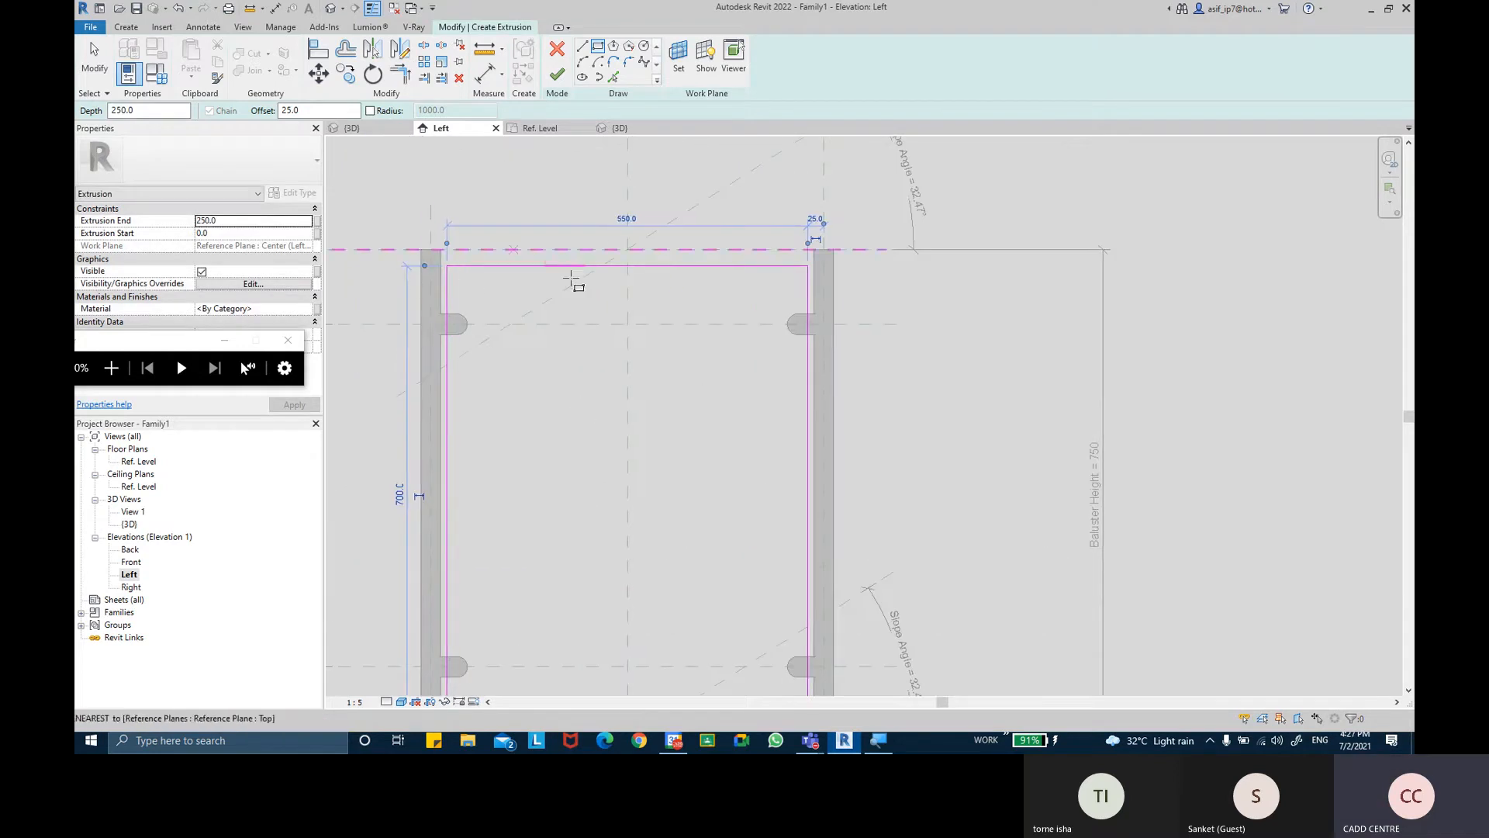
middle_click_drag(598, 469, 667, 396)
key("Escape")
Add aligned dimensions from the glass sketch's top edge to the Top reference plane and from both side edges to the support centre planes
scroll(644, 332, "down", 2)
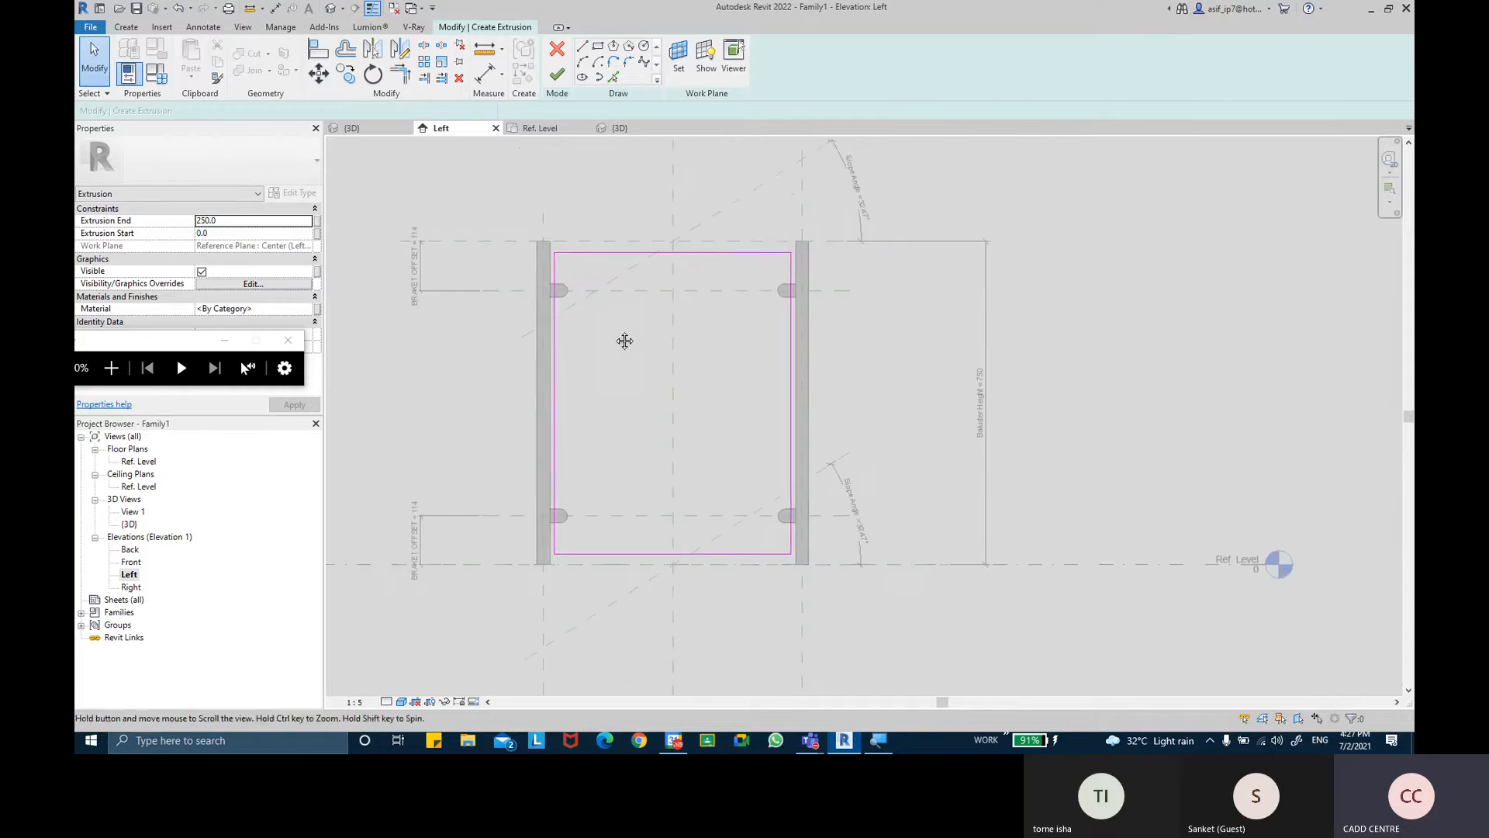
scroll(604, 277, "up", 2)
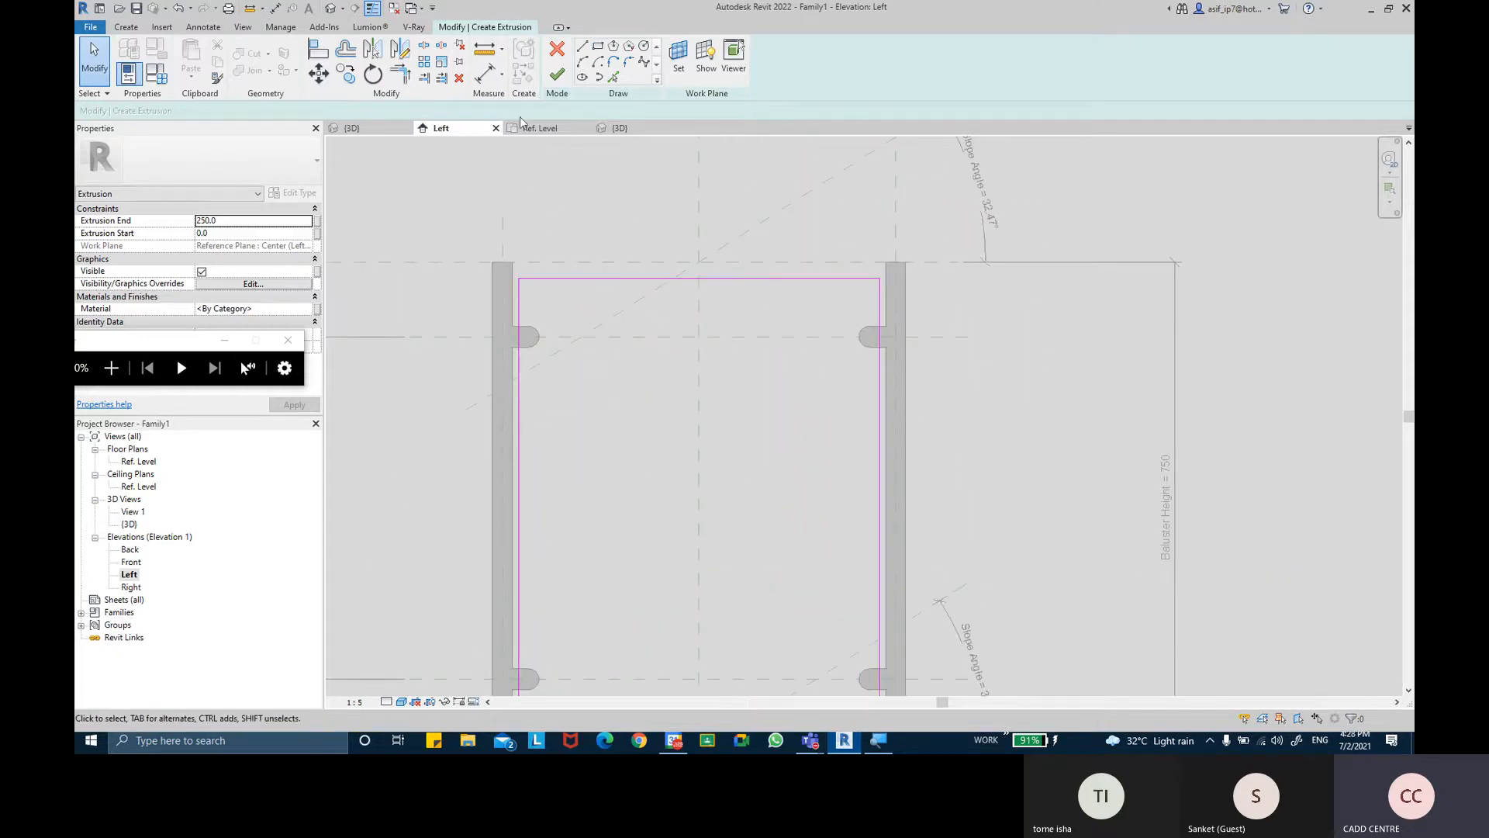
left_click(493, 76)
scroll(571, 269, "up", 1)
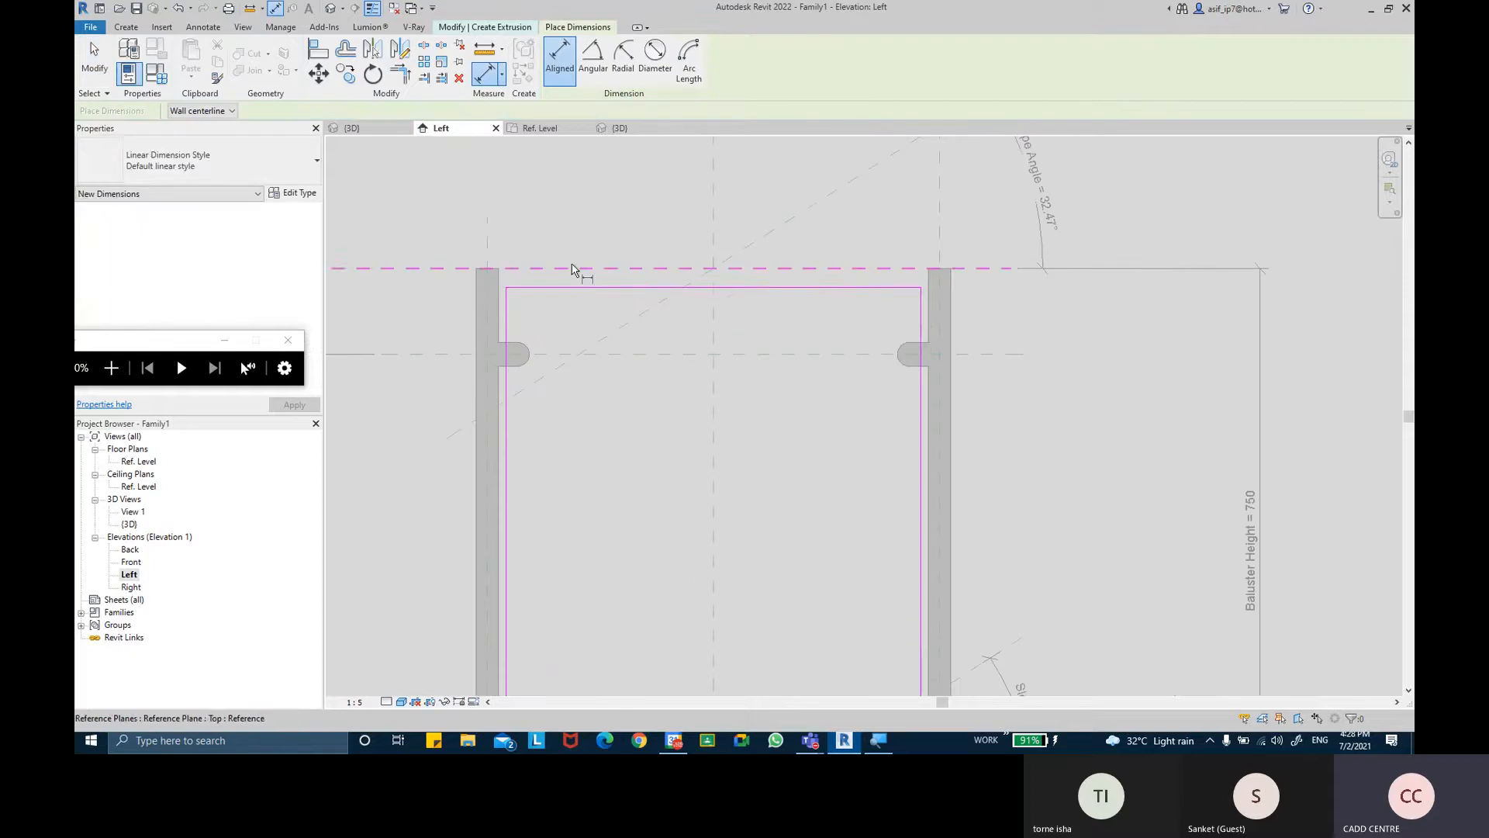
left_click(571, 269)
left_click(574, 289)
left_click(574, 278)
left_click(489, 319)
left_click(508, 314)
left_click(552, 316)
scroll(927, 293, "up", 2)
left_click(940, 323)
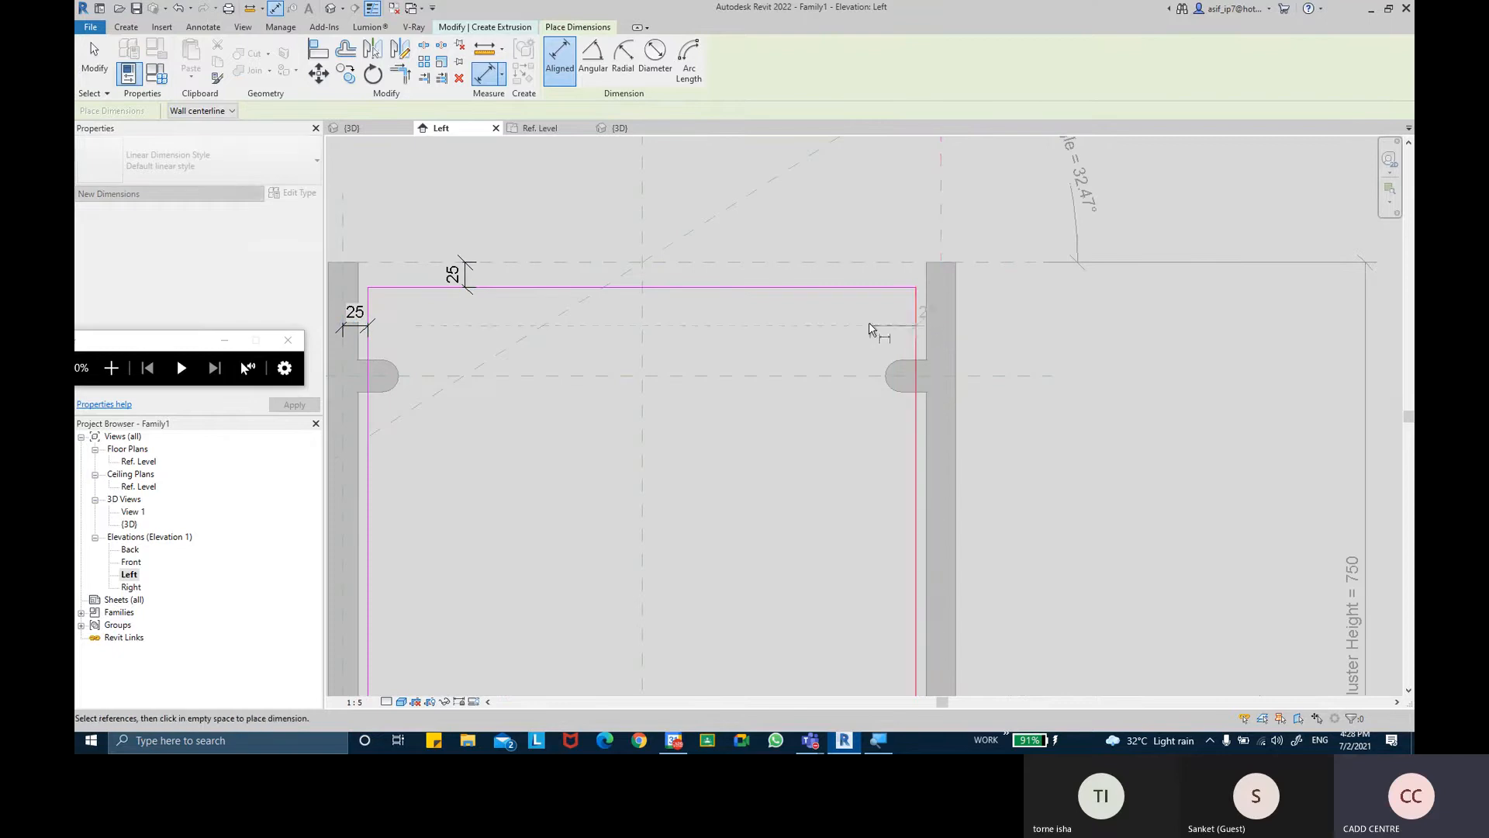
left_click(916, 314)
left_click(869, 326)
Dimension the glass sketch's bottom edge from the Ref. Level line and end the dimensioning
scroll(813, 343, "down", 2)
middle_click_drag(698, 438, 697, 242)
scroll(616, 543, "up", 1)
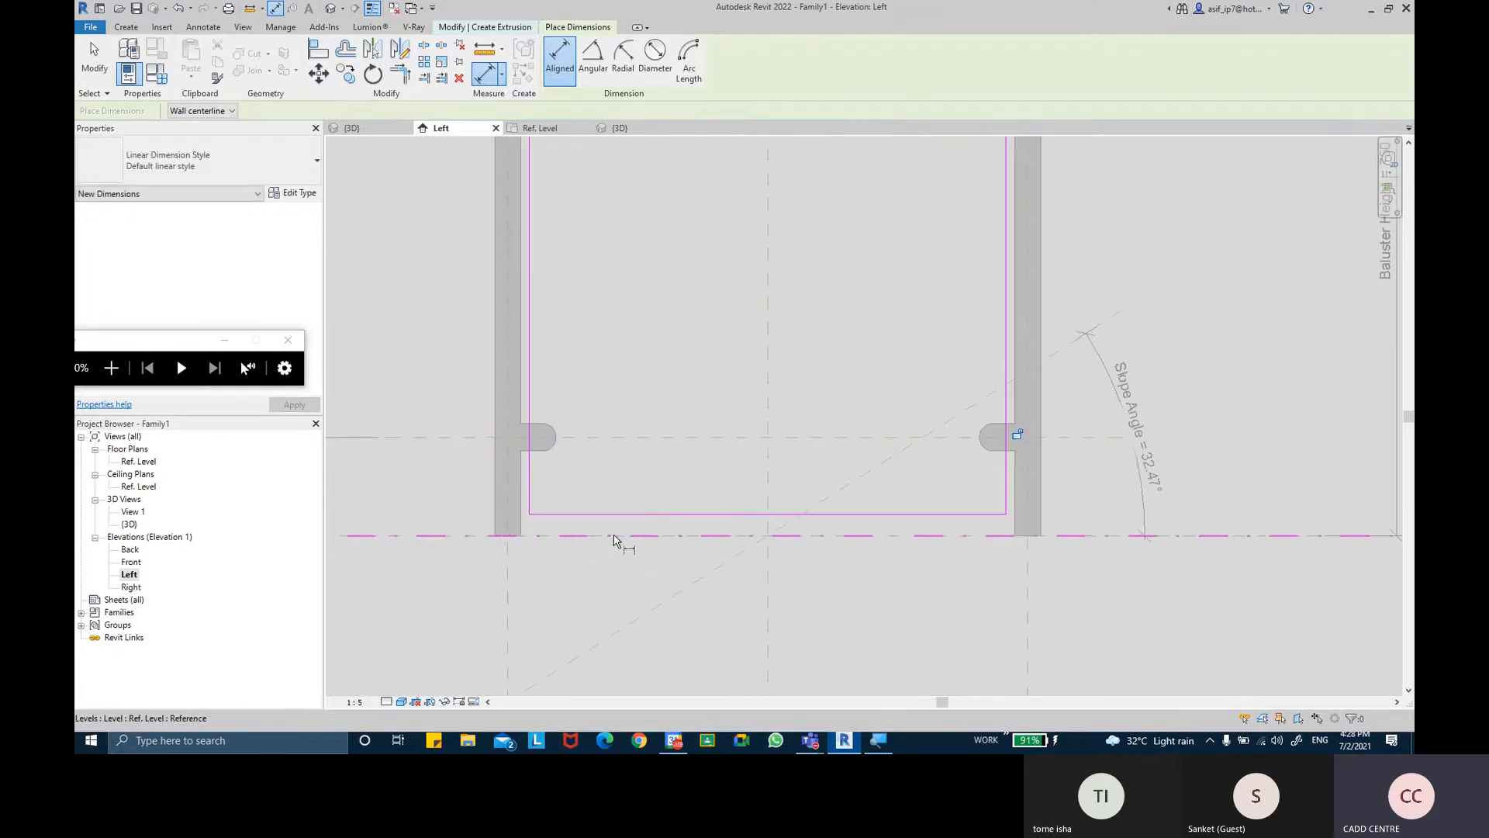
left_click(616, 540)
left_click(618, 514)
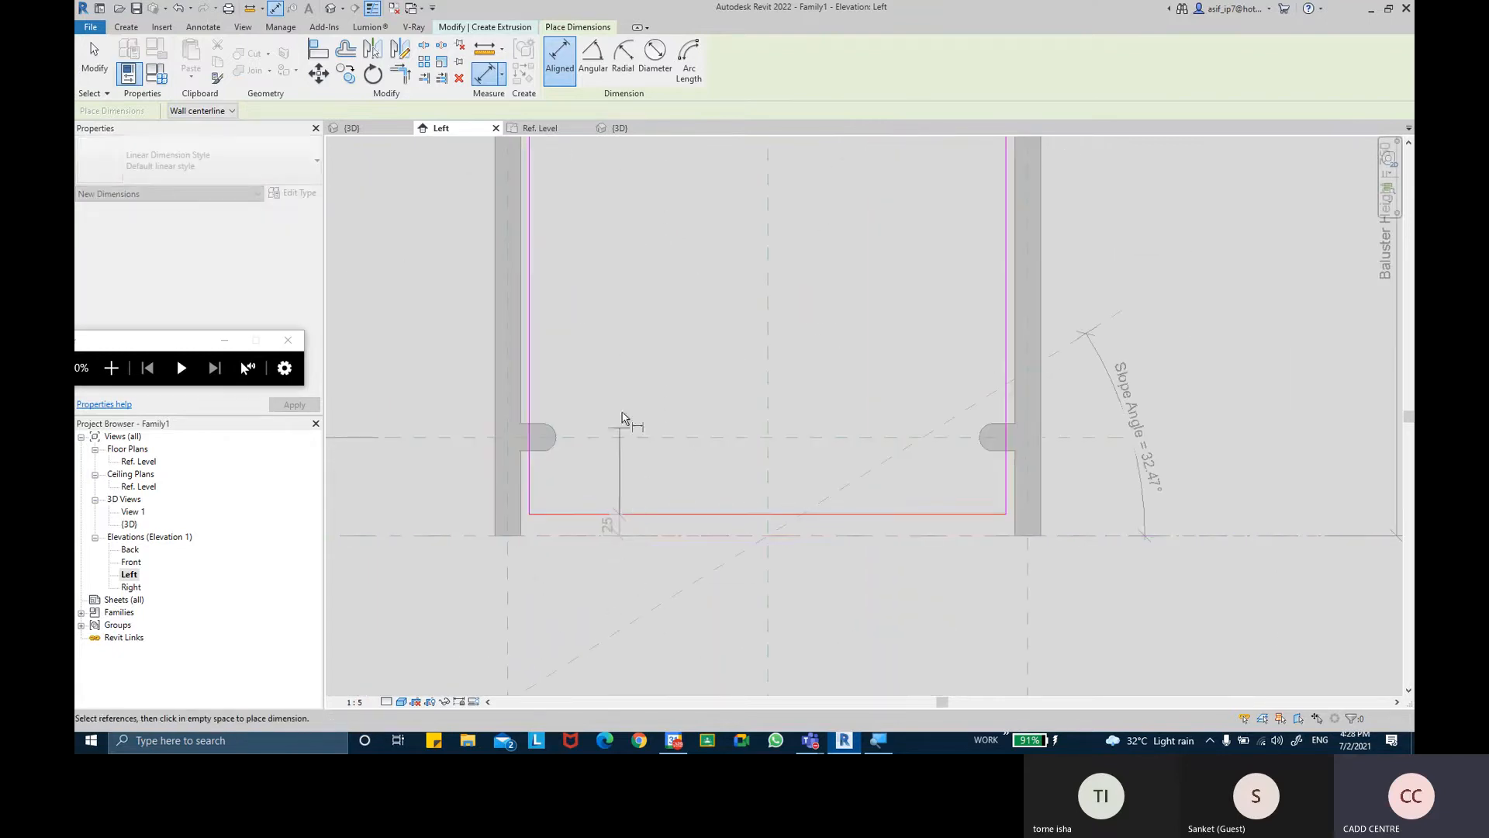
left_click(629, 370)
scroll(635, 359, "down", 2)
mouse_move(655, 332)
middle_mouse_down()
mouse_move(629, 435)
mouse_move(649, 439)
middle_mouse_up()
key("Escape")
key("Escape")
scroll(649, 439, "up", 2)
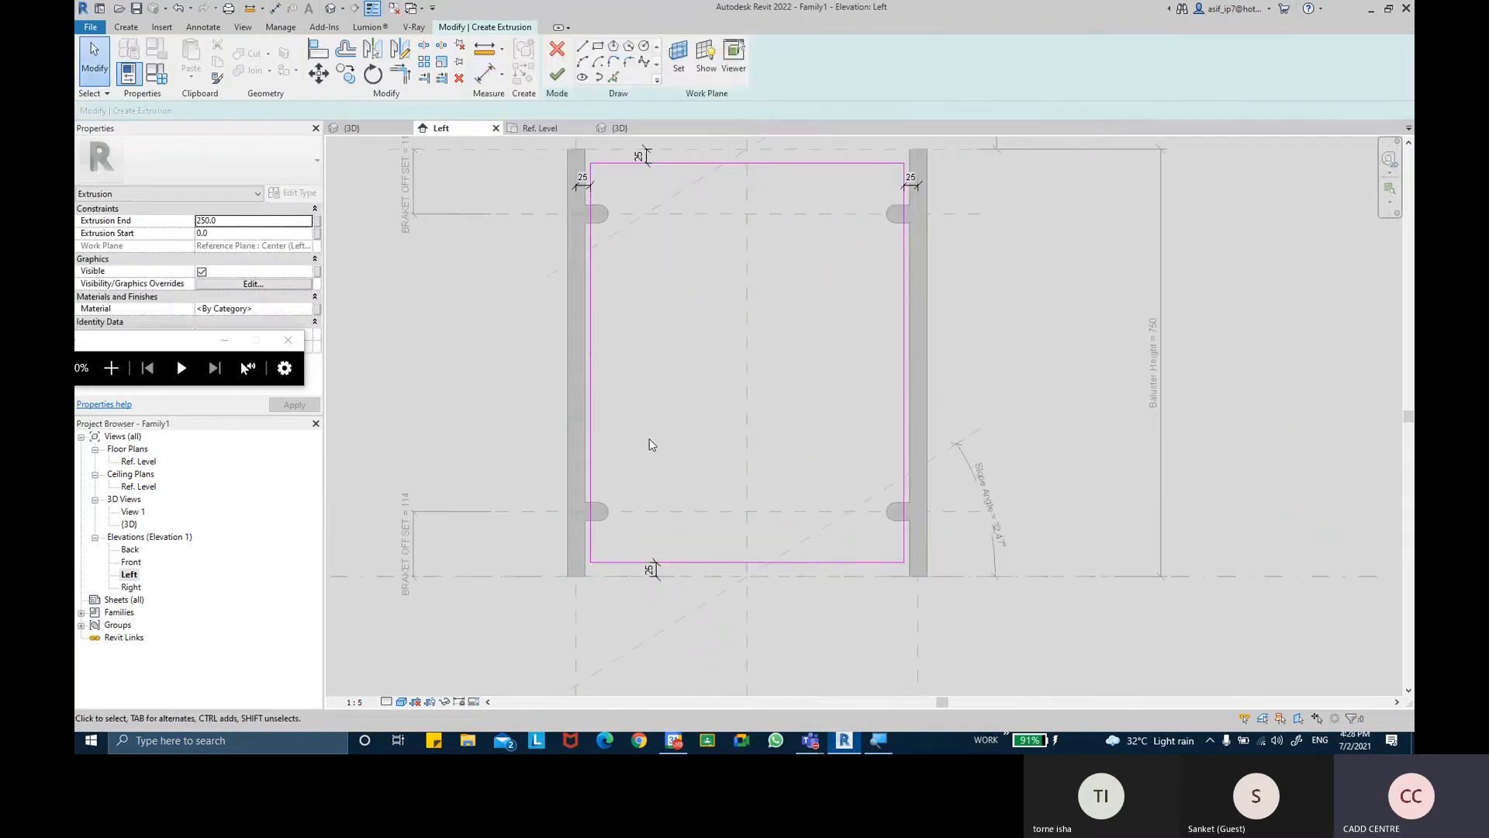
Label all four 25 mm glass edge dimensions with a new family type parameter named GLASS OFFSETS
left_click(660, 575)
left_click(584, 188, "ctrl")
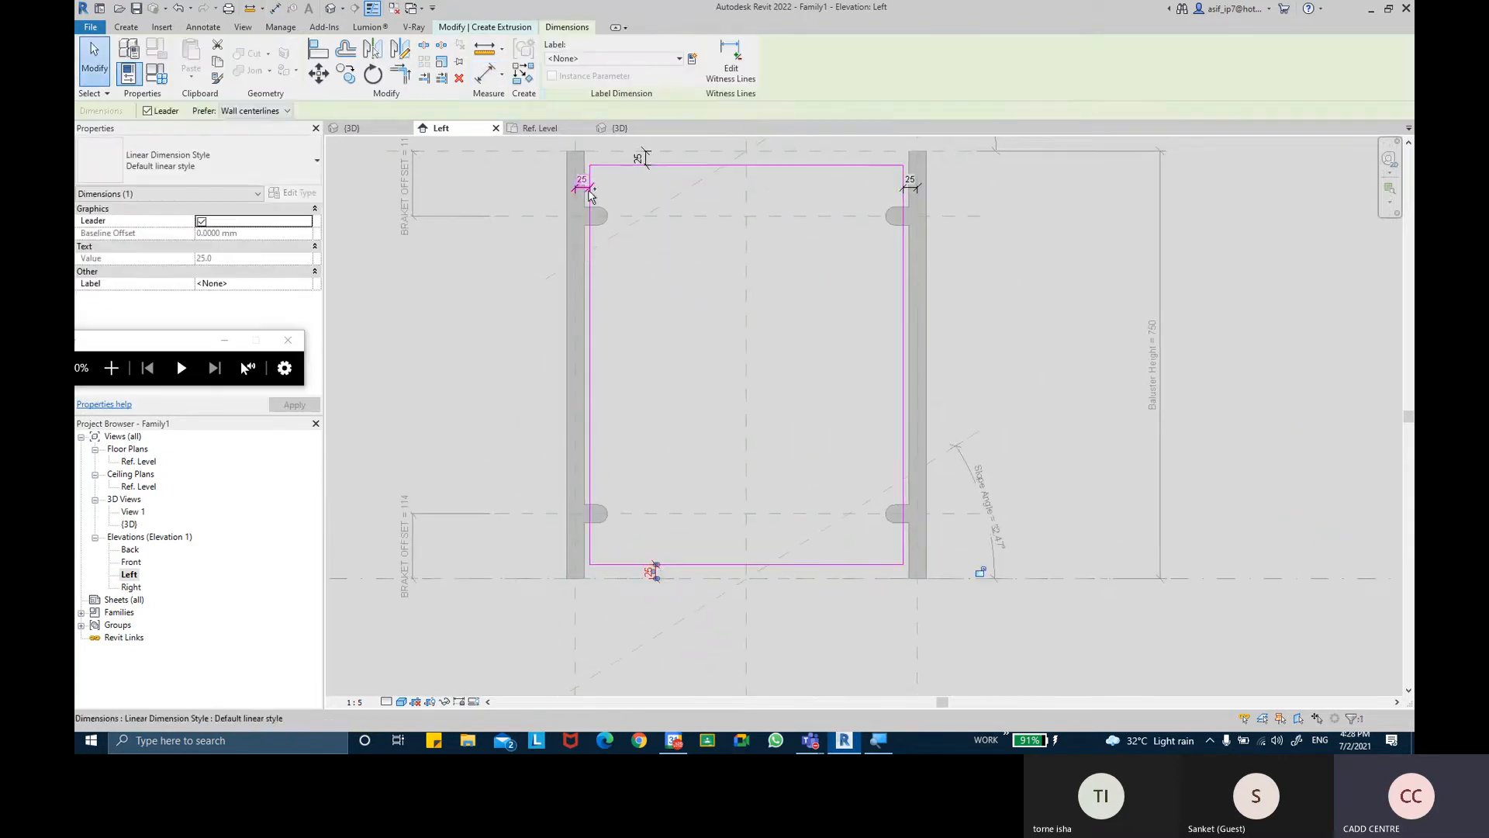
left_click(654, 159, "ctrl")
left_click(915, 187, "ctrl")
middle_click_drag(758, 347, 758, 384)
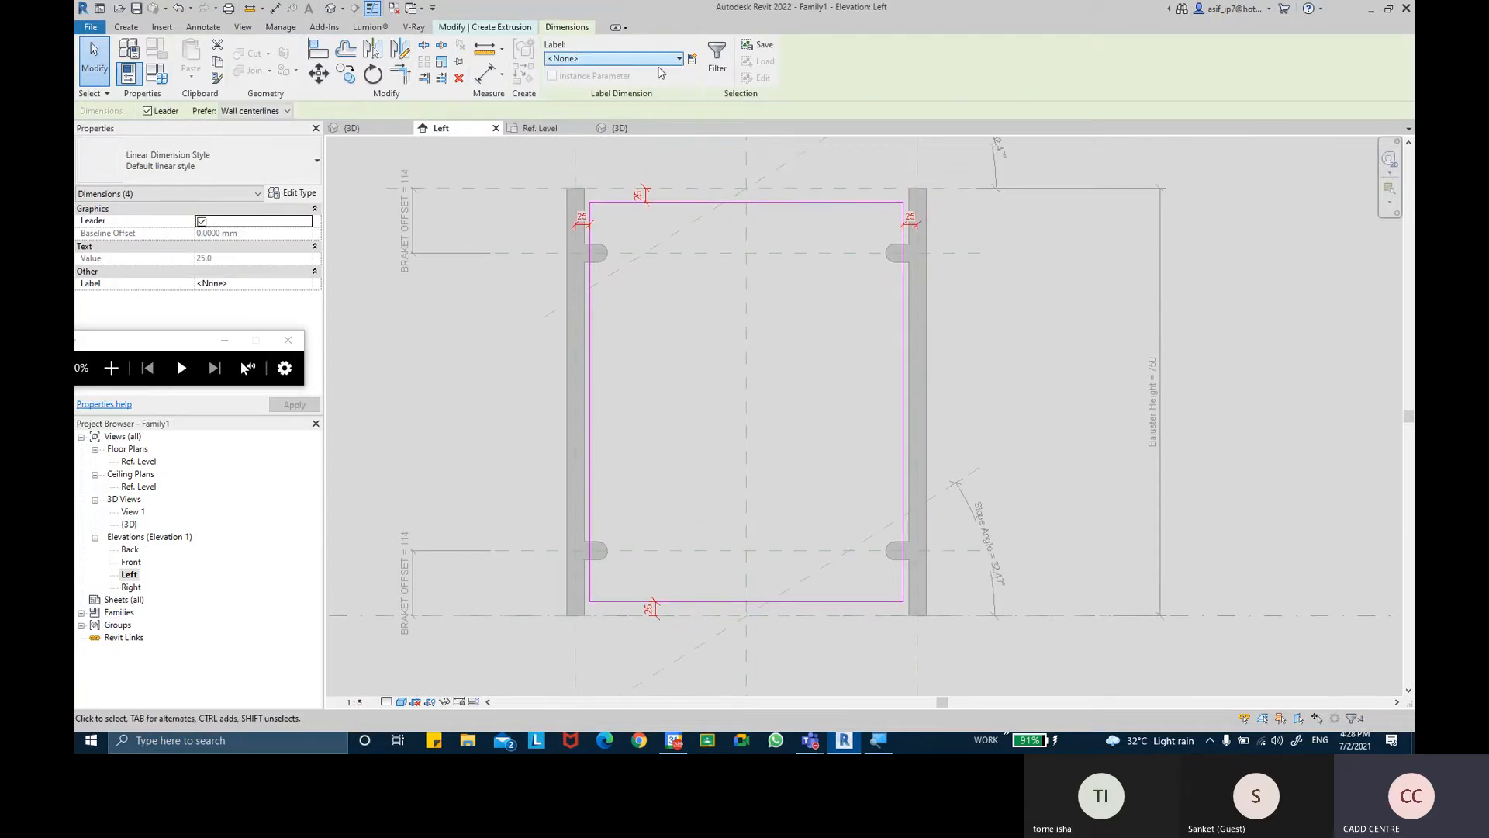
left_click(692, 61)
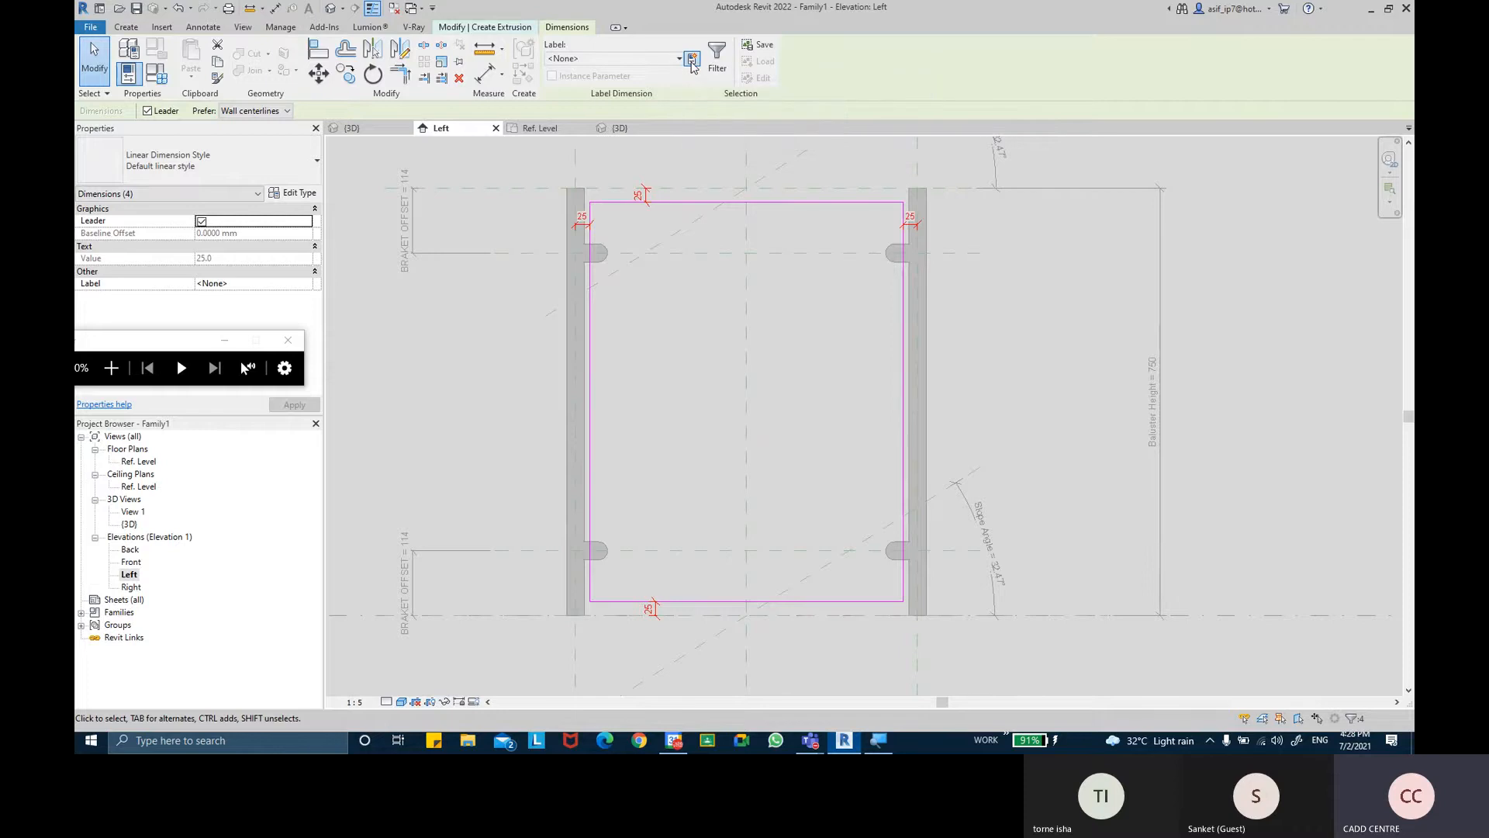
type("G")
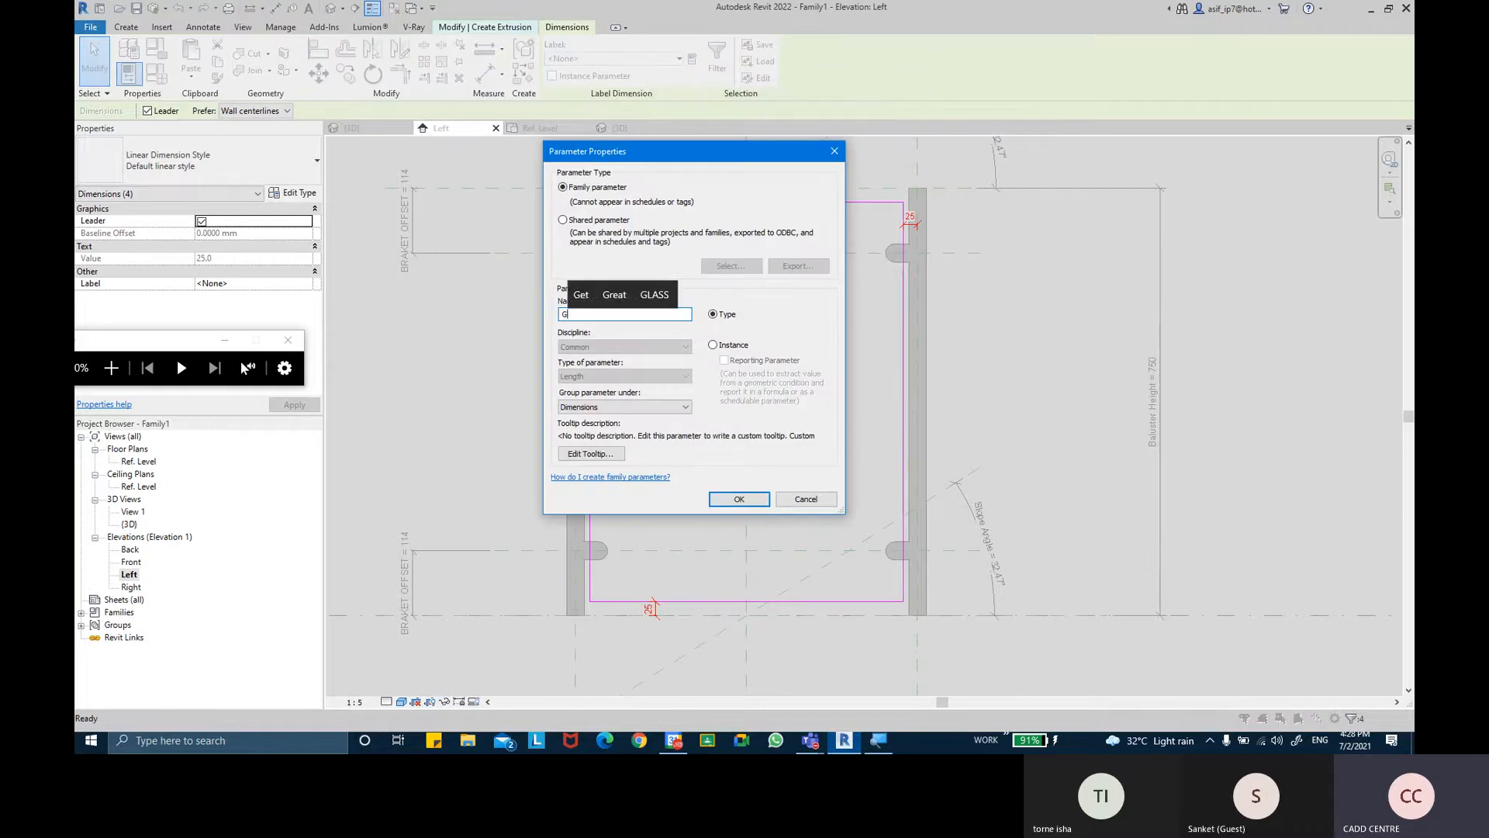
type("LASS O")
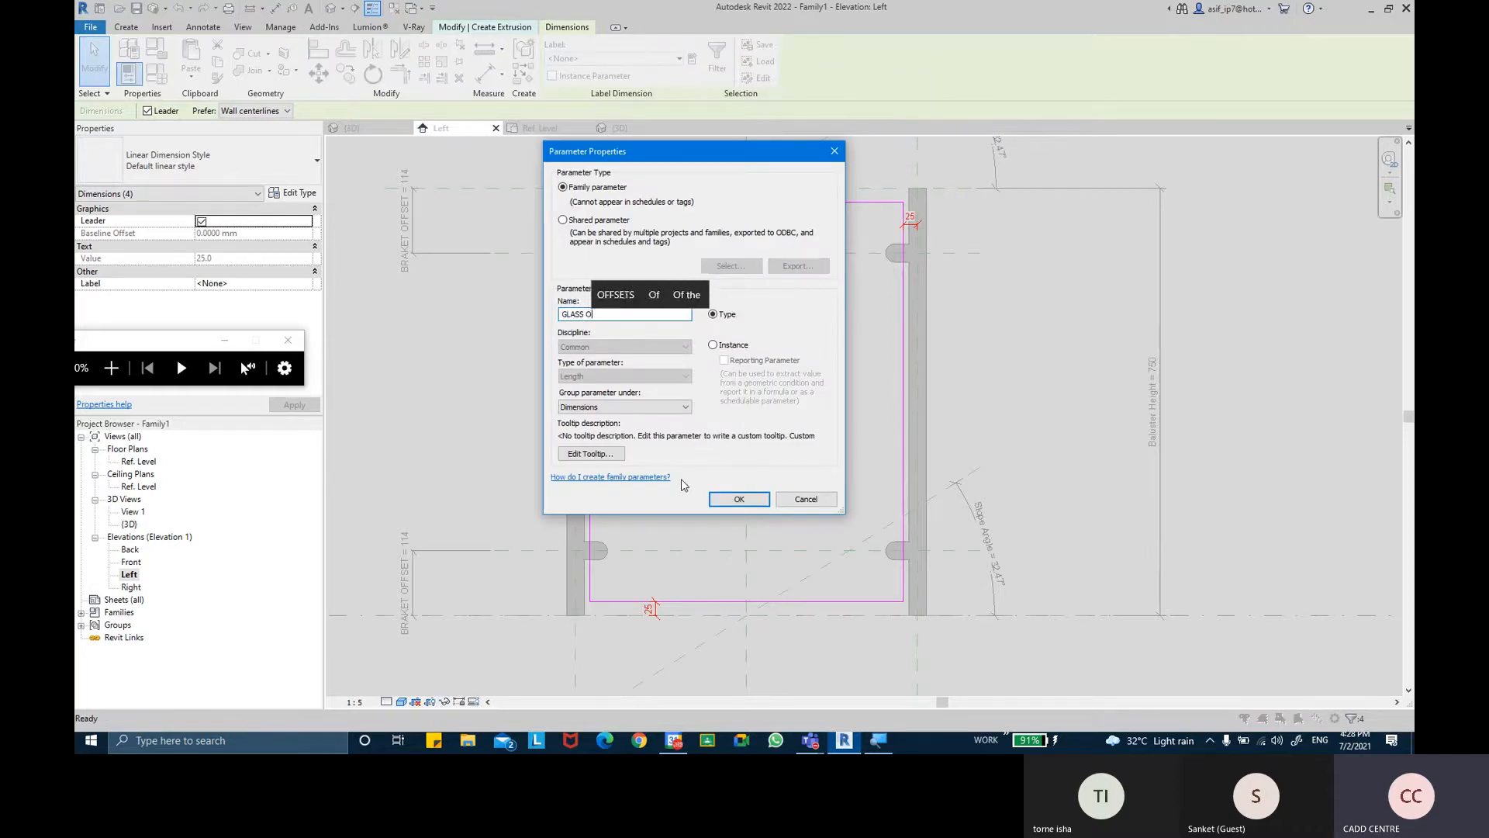
type("FFSETS")
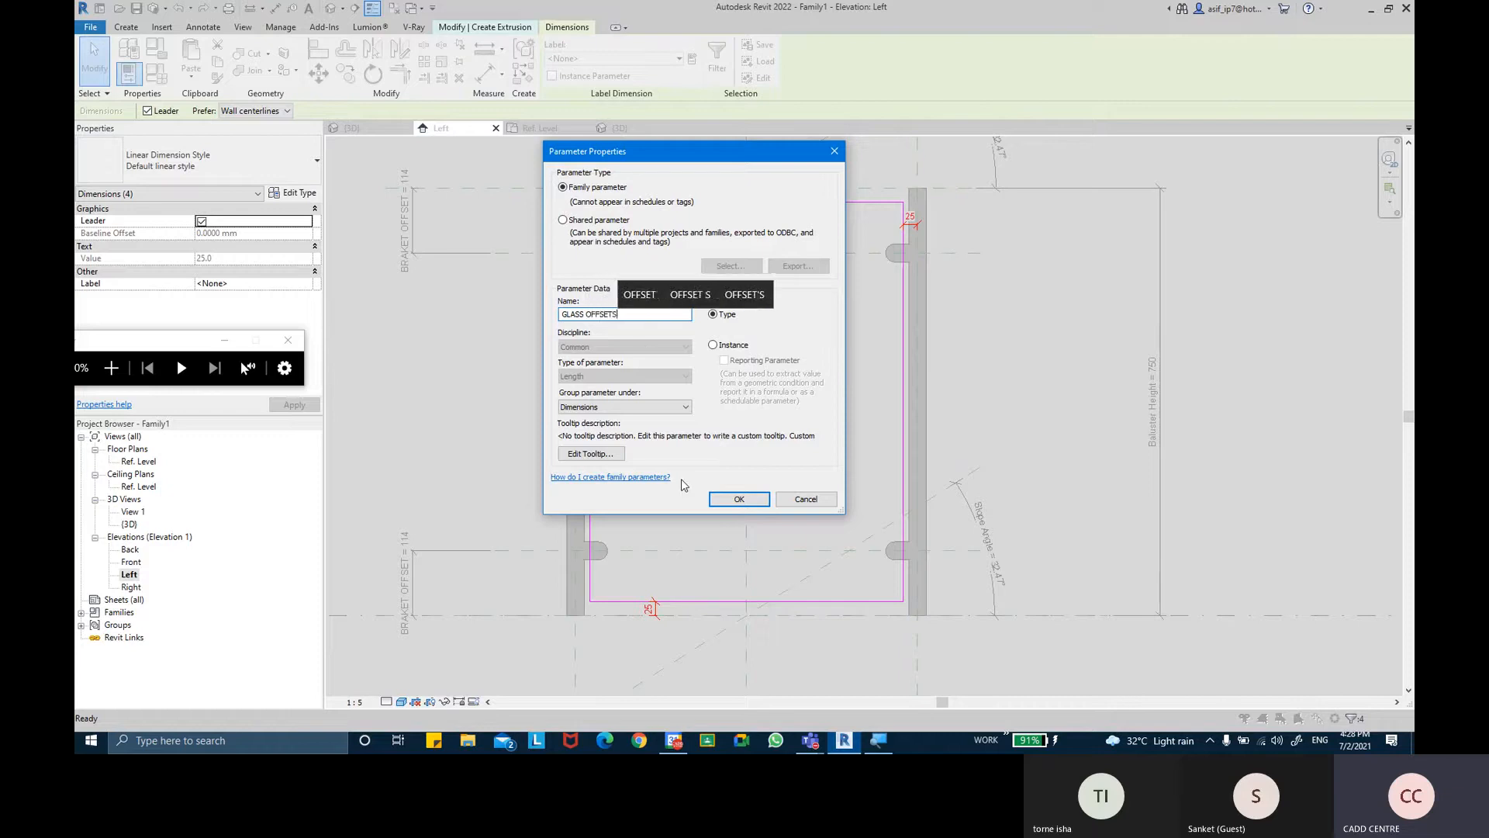
key("Return")
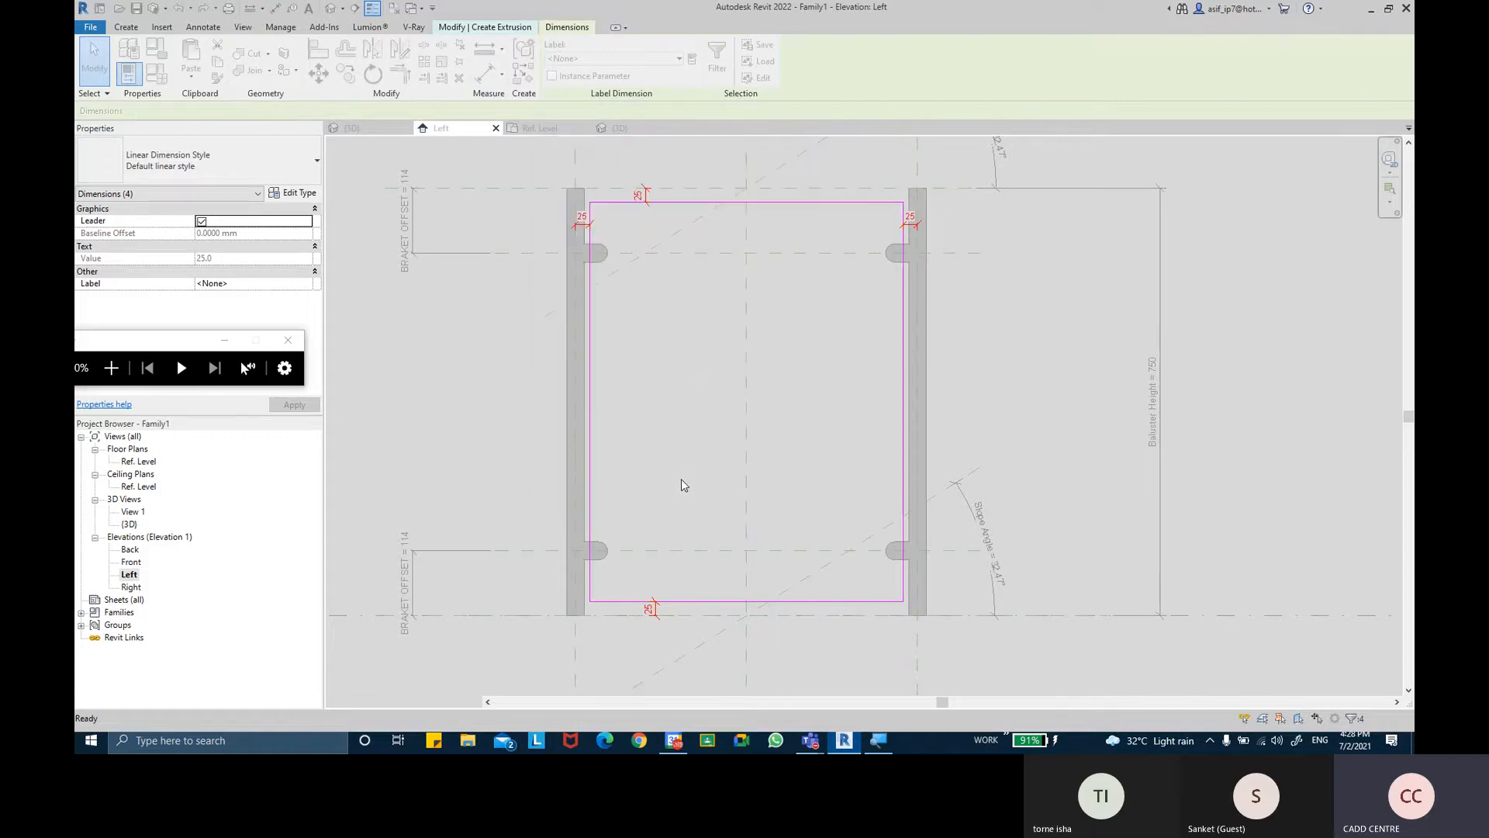
key("Escape")
middle_click_drag(694, 447, 691, 449)
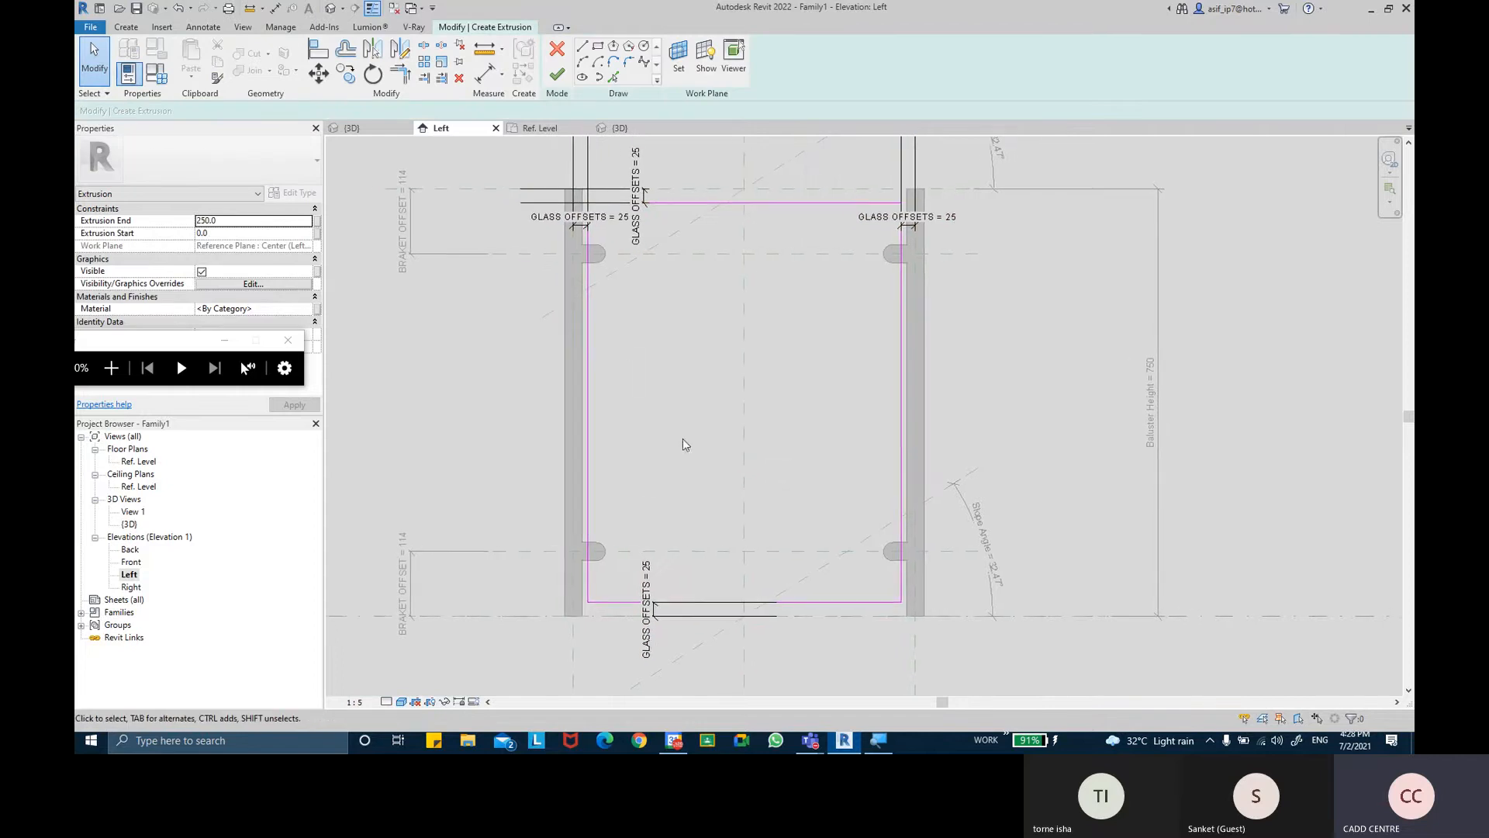
middle_click_drag(637, 356, 643, 359)
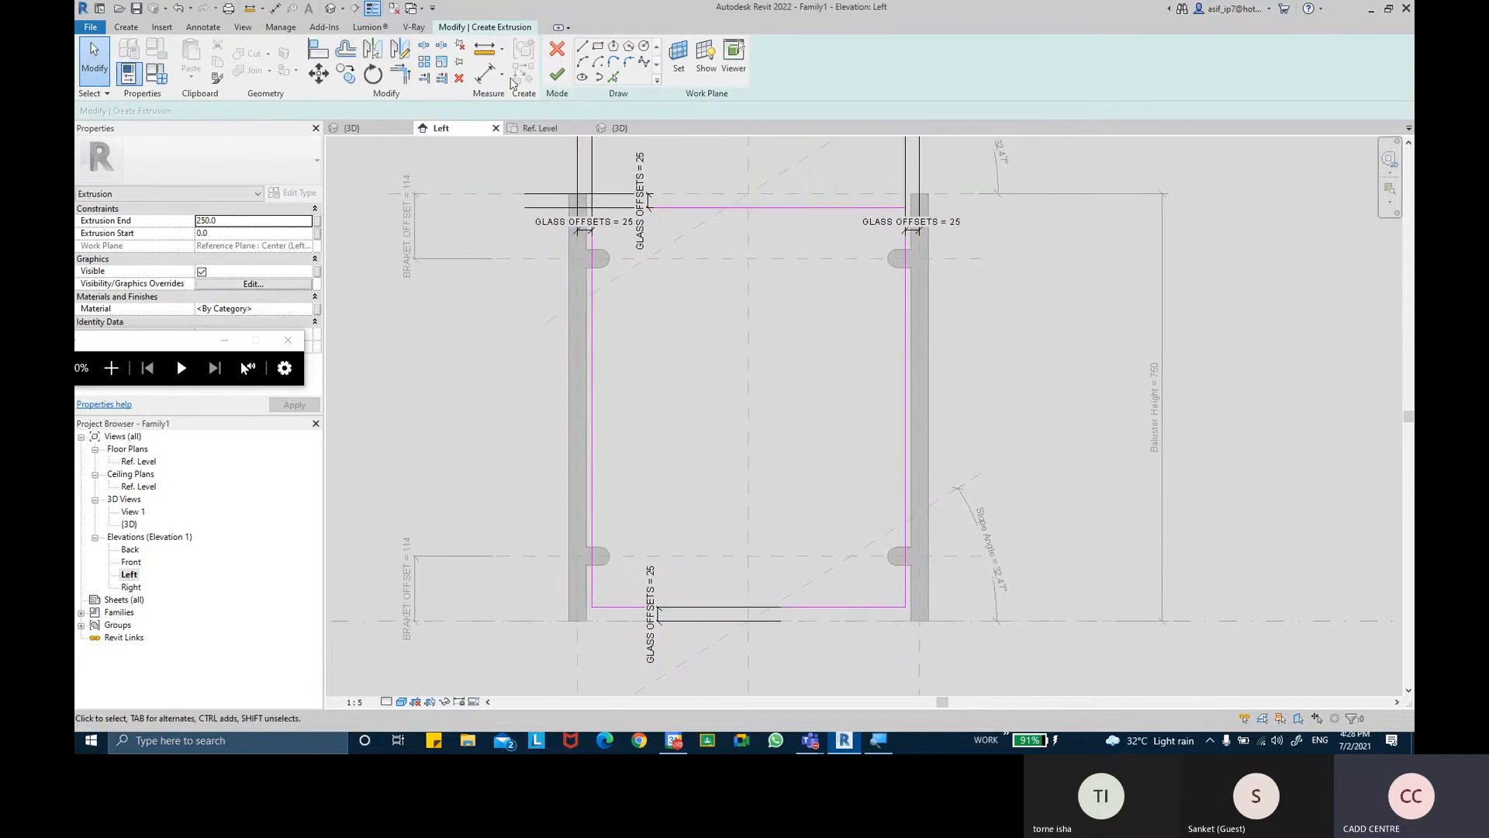
Finish the glass extrusion sketch with its 250 mm depth and show the result in the Ref. Level floor plan
left_click(556, 74)
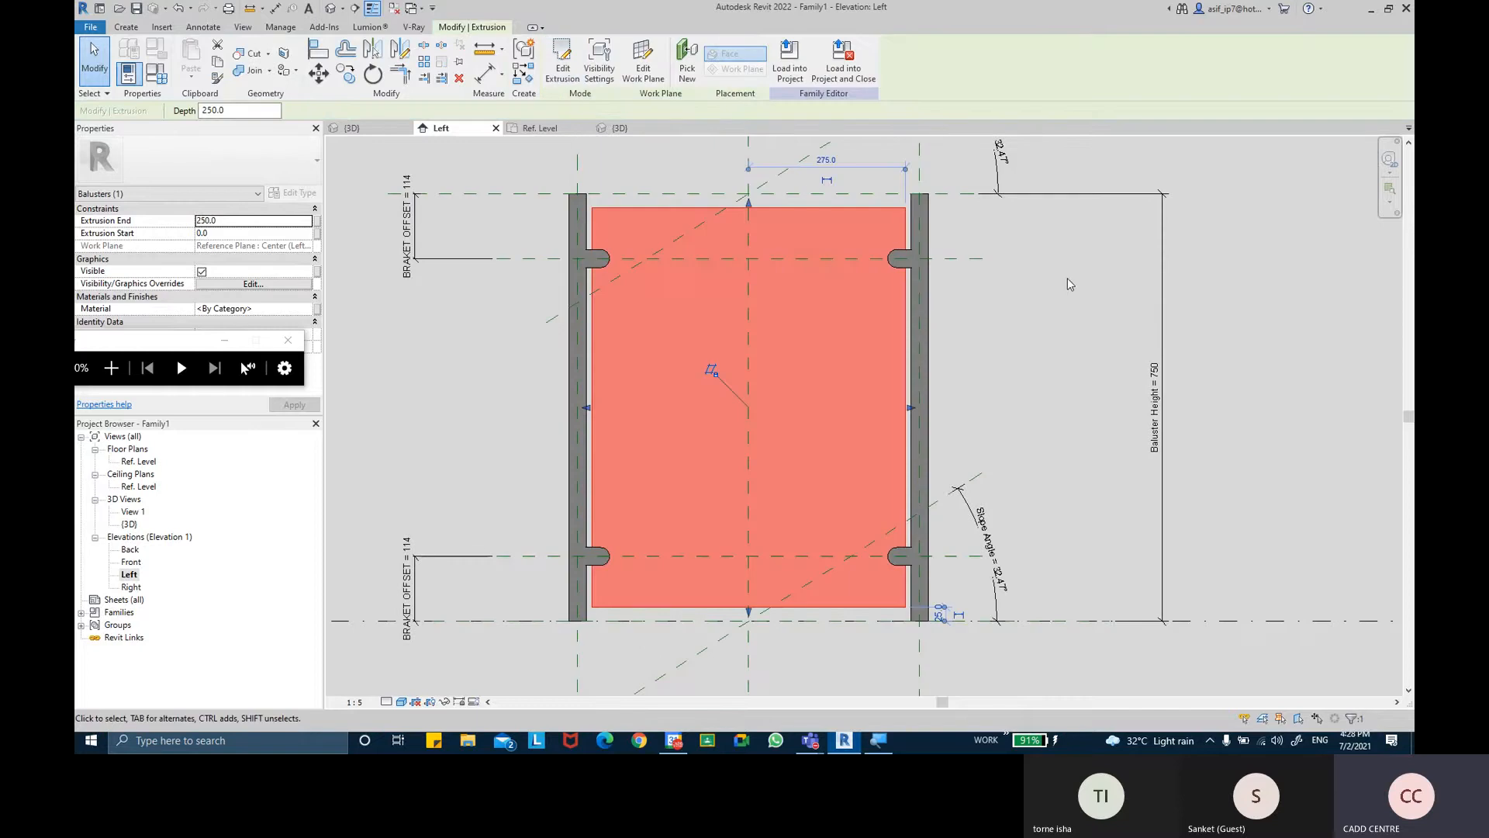
left_click(884, 216)
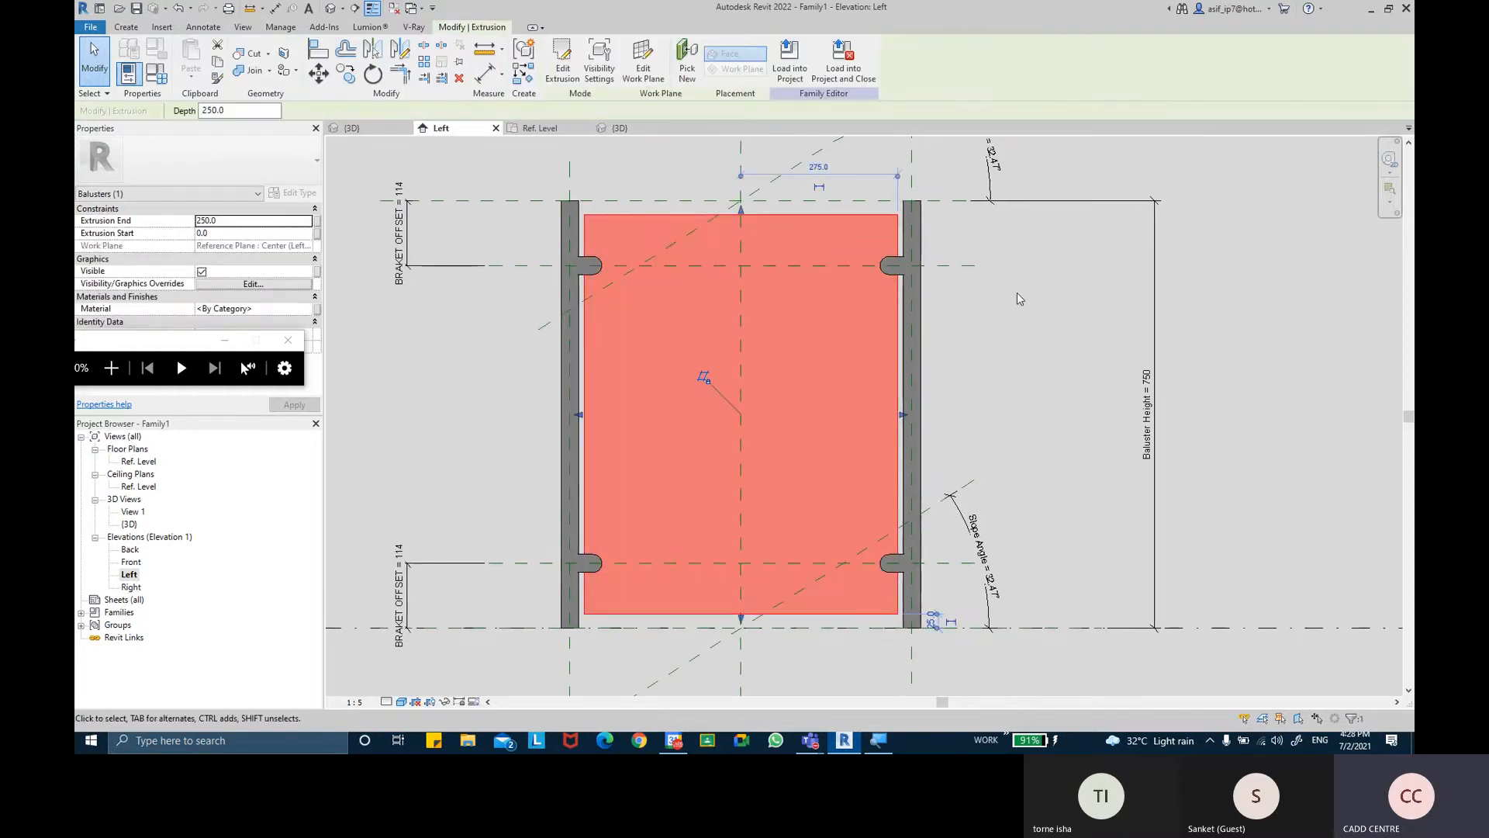
left_click(1017, 292)
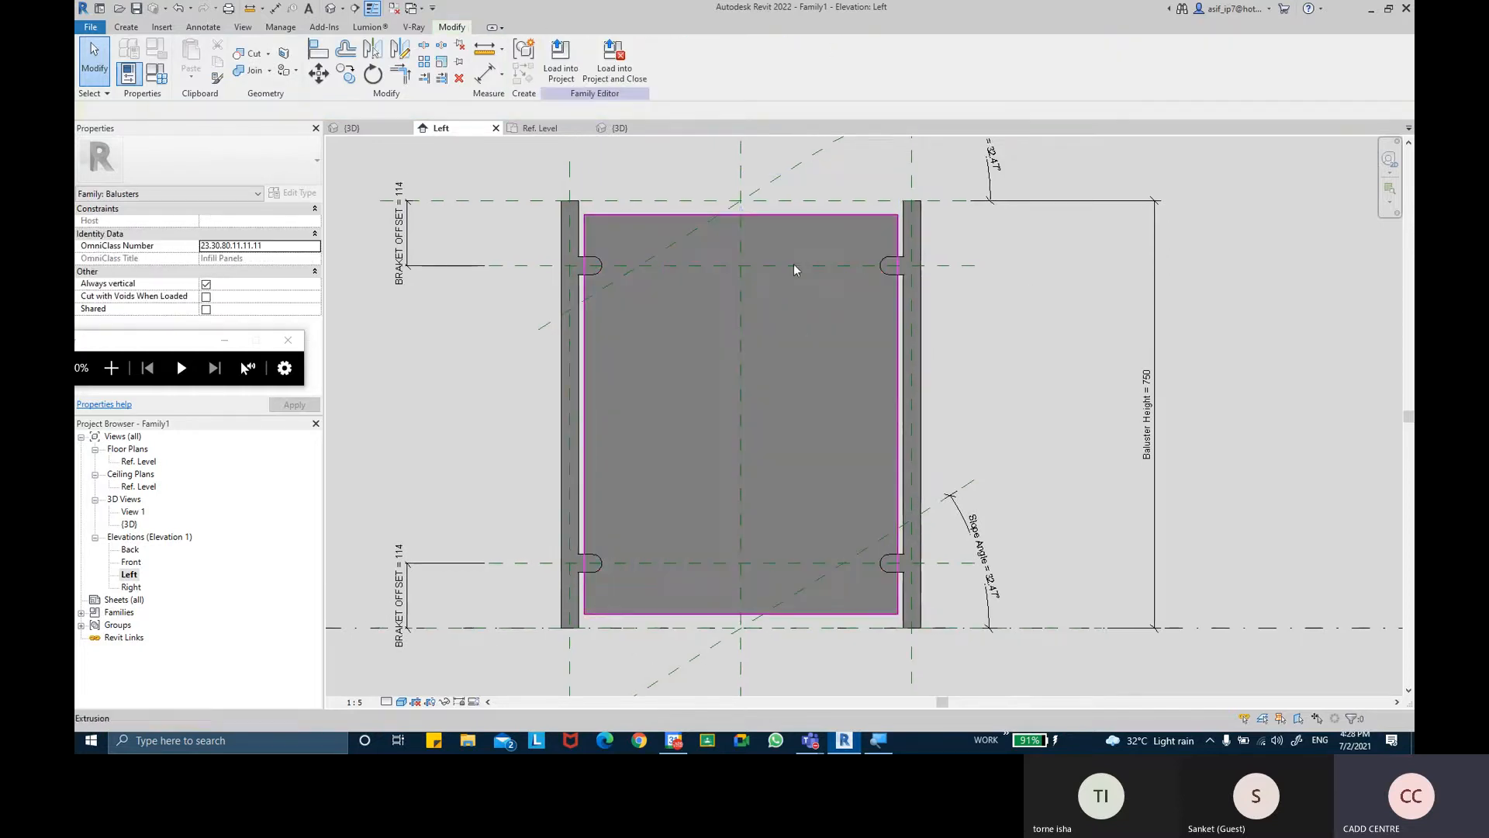
left_click(793, 225)
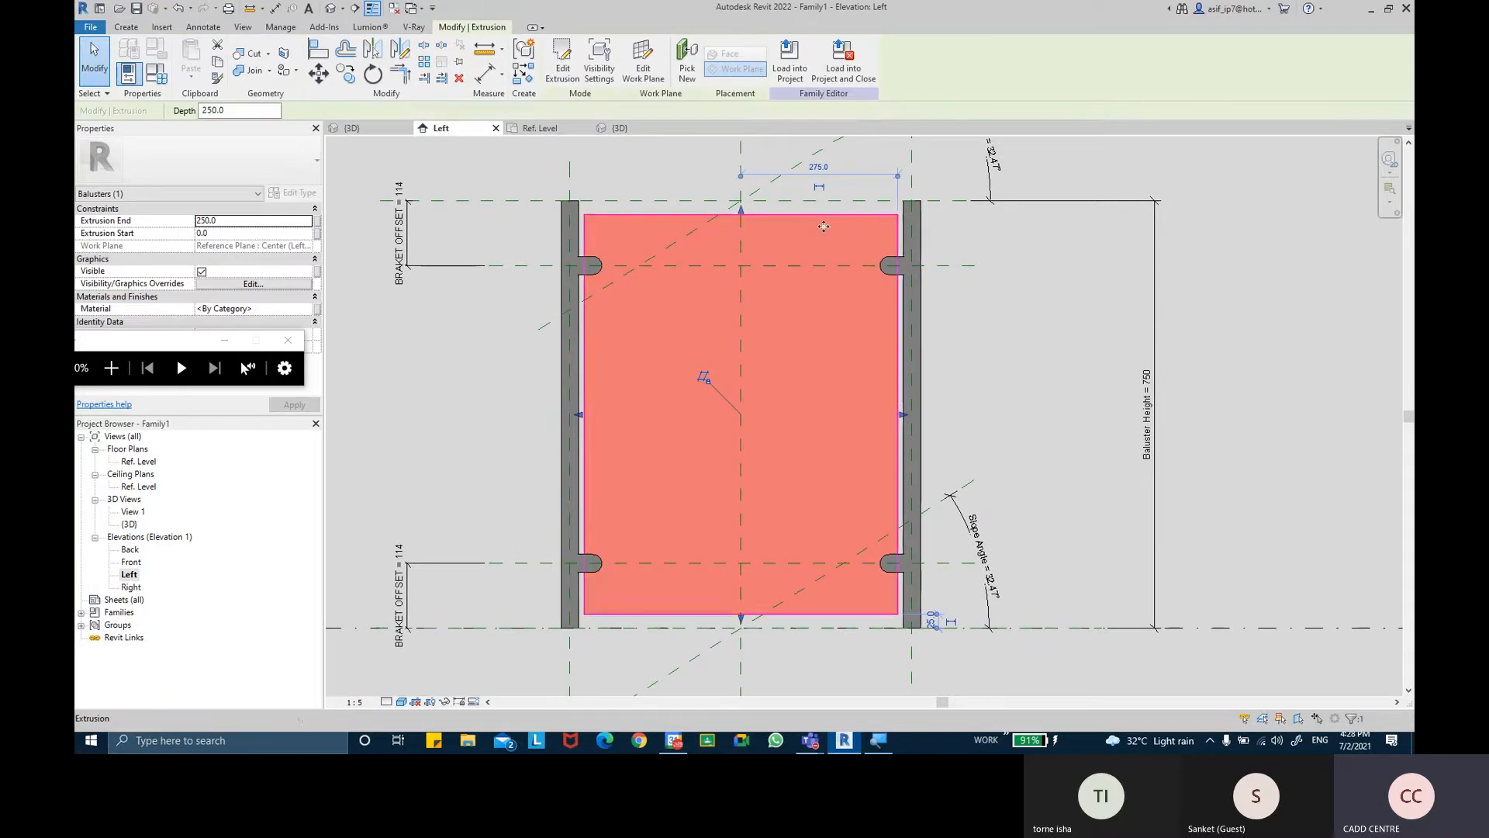
double_click(139, 462)
left_click(853, 350)
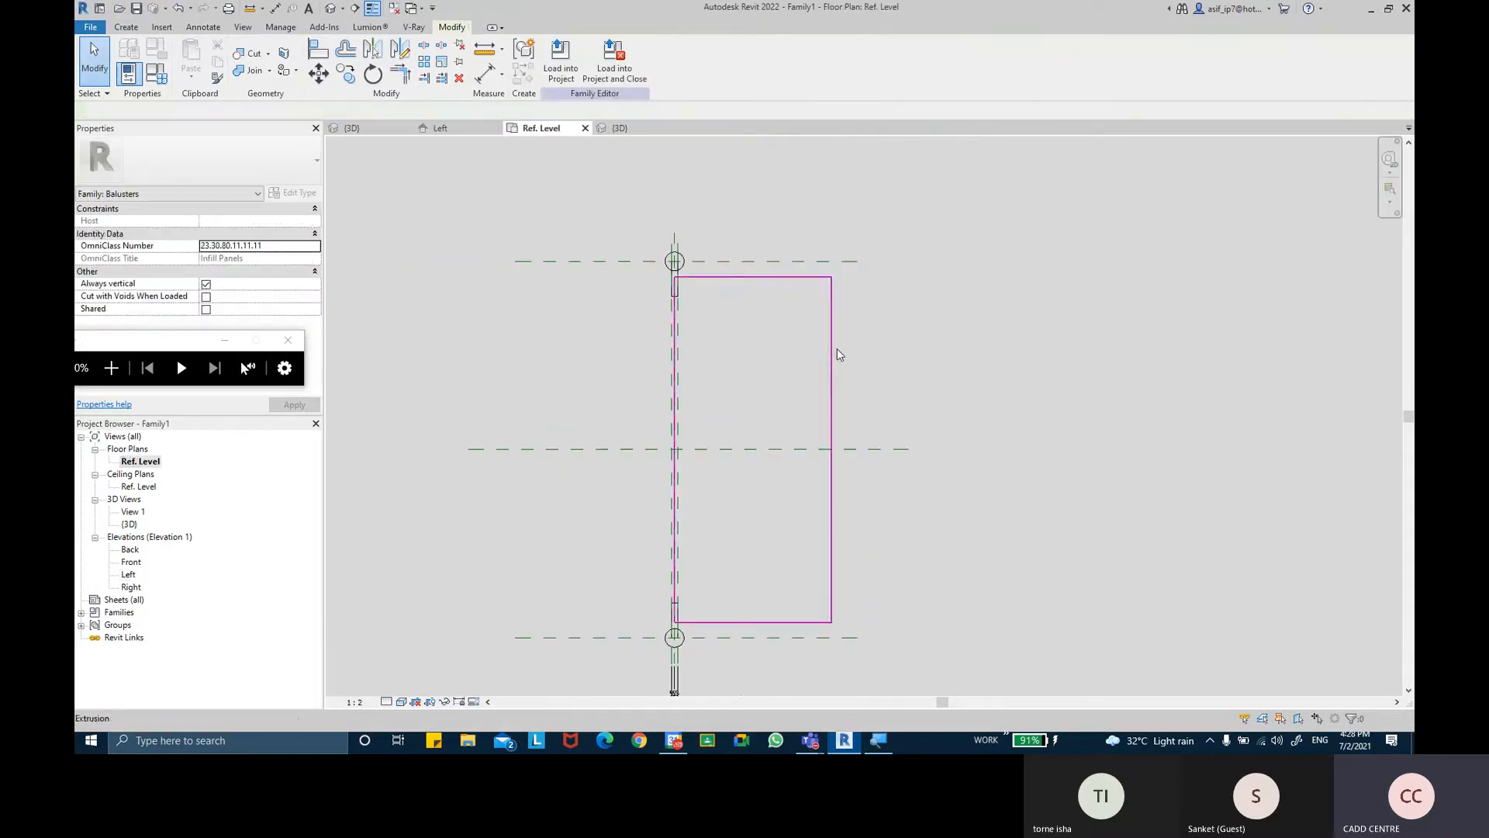
Pull the glass extrusion's start face slightly off the centre plane, away from the panel's far face
scroll(612, 268, "up", 5)
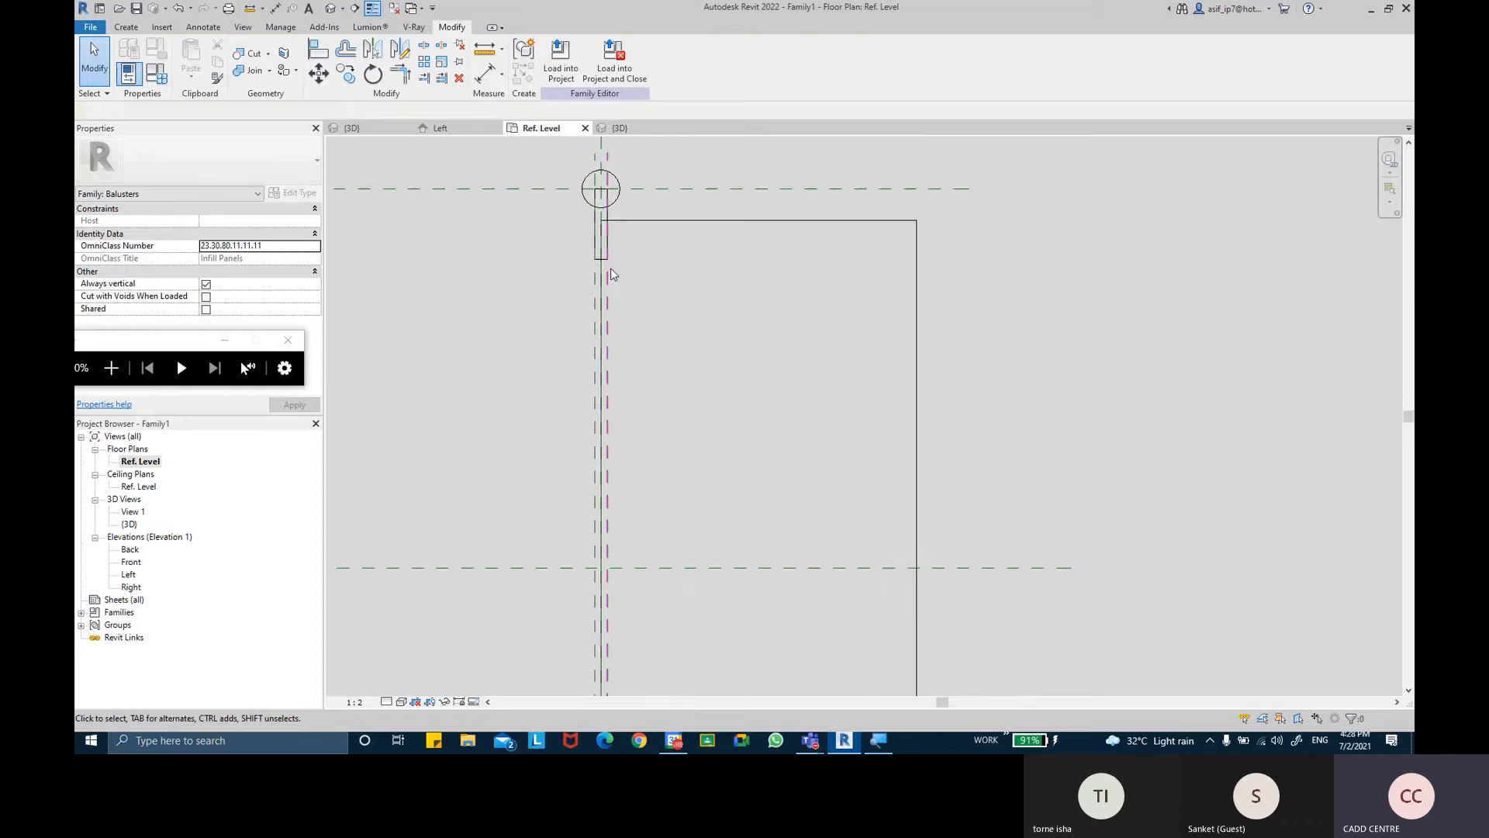
scroll(601, 310, "up", 2)
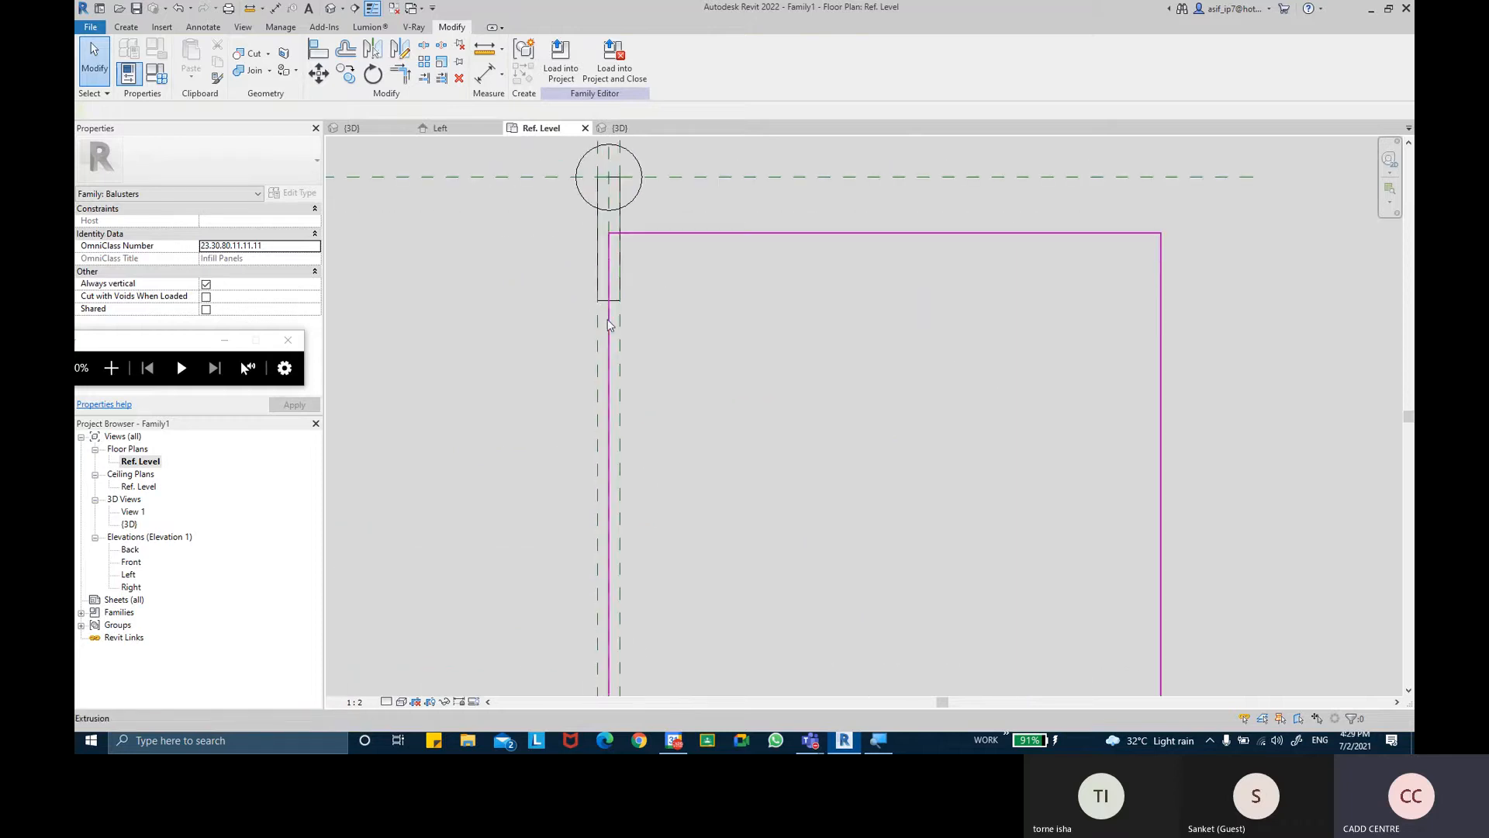
left_click(610, 337)
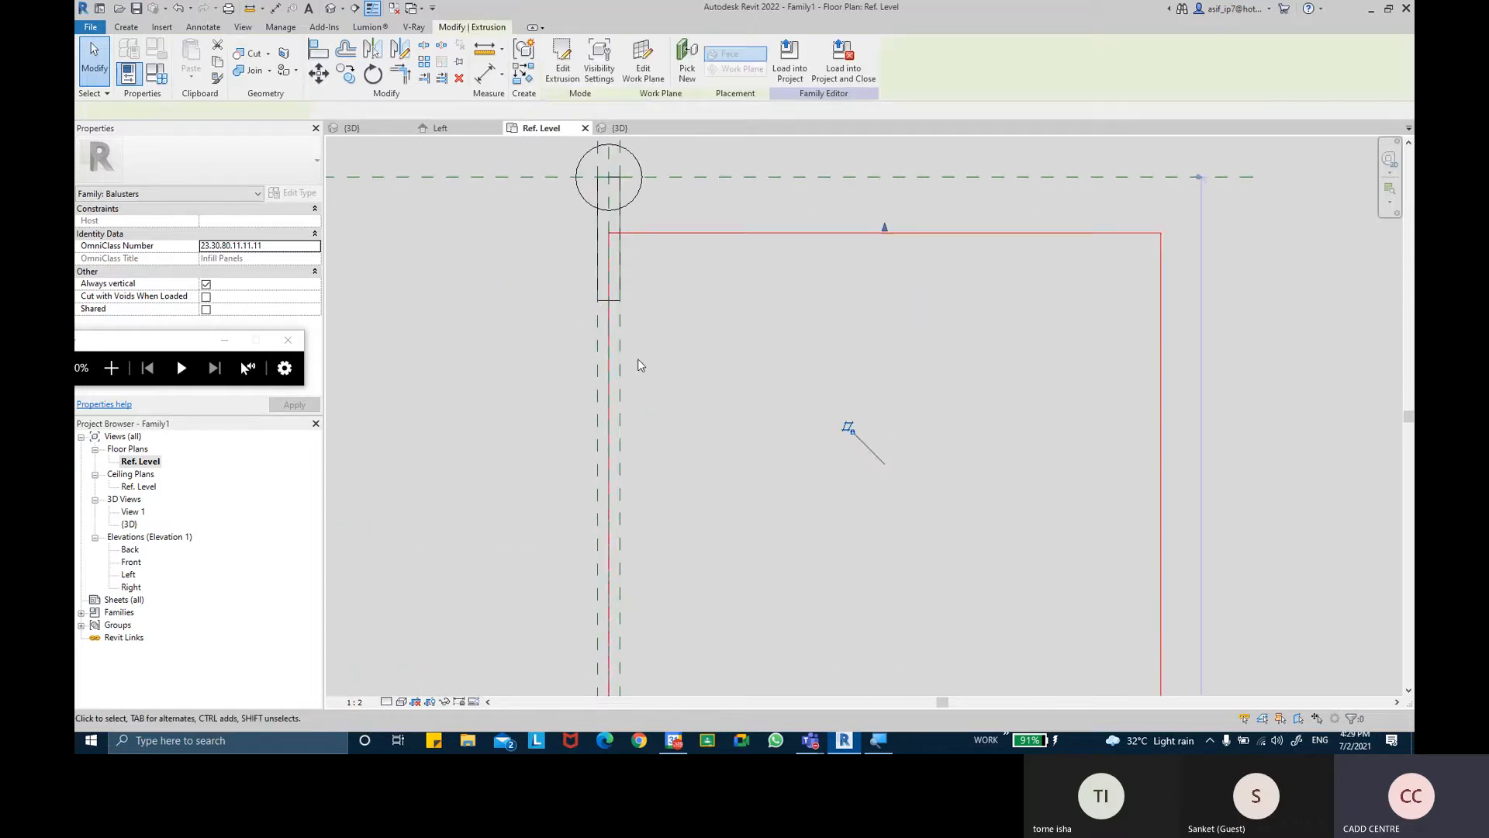
middle_click_drag(641, 376, 639, 286)
scroll(639, 285, "down", 3)
middle_click_drag(647, 407, 639, 382)
middle_click_drag(632, 505, 626, 425)
scroll(619, 462, "up", 2)
scroll(606, 542, "up", 2)
left_click_drag(611, 568, 597, 559)
scroll(650, 499, "down", 5)
left_click(667, 479)
Set the BRAKET THICKNESS family parameter to 40 mm
middle_click_drag(717, 419, 702, 163)
middle_click_drag(668, 465, 664, 309)
scroll(657, 440, "up", 4)
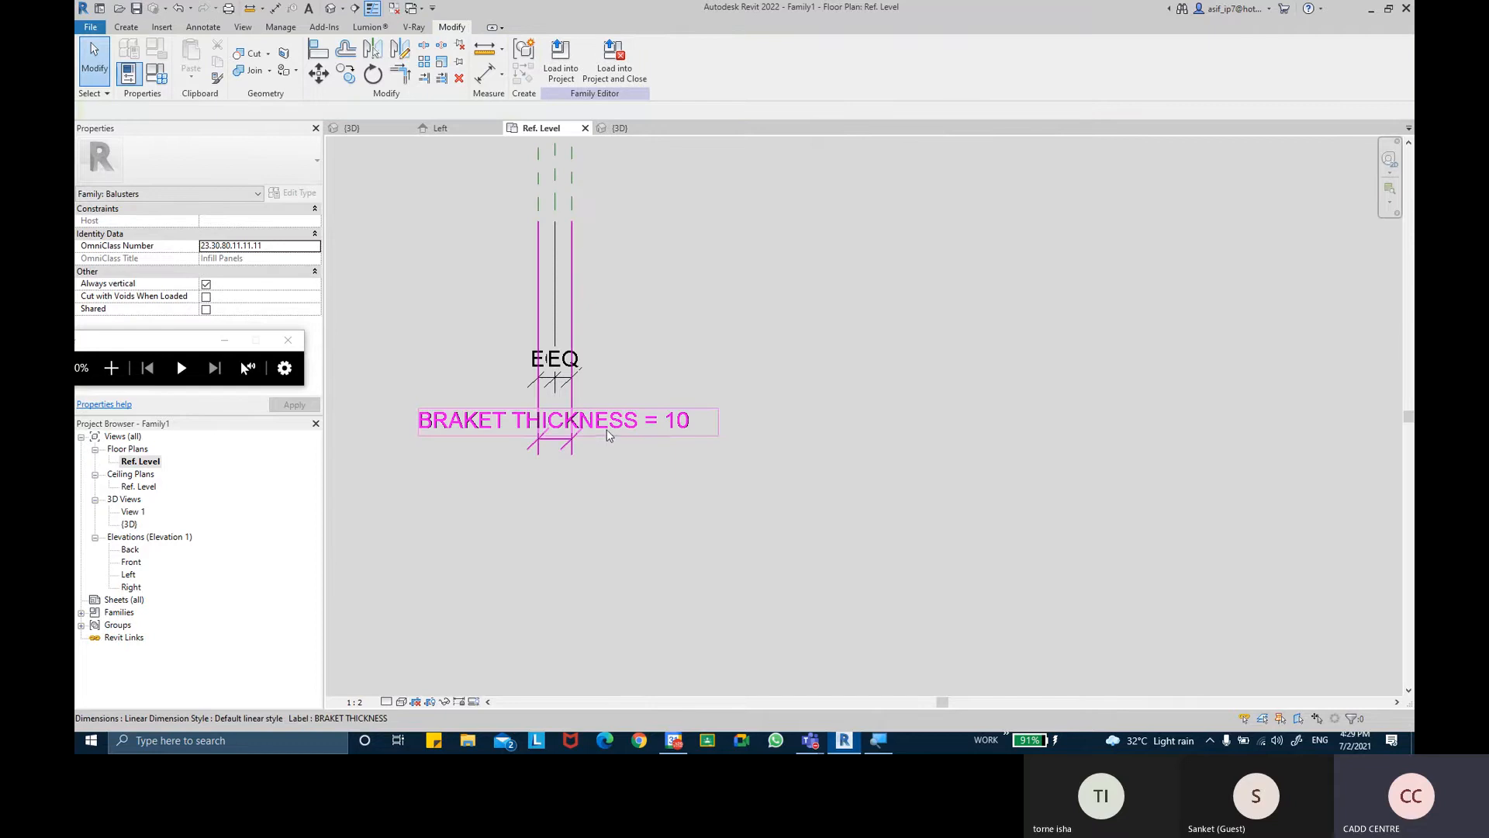
left_click(156, 73)
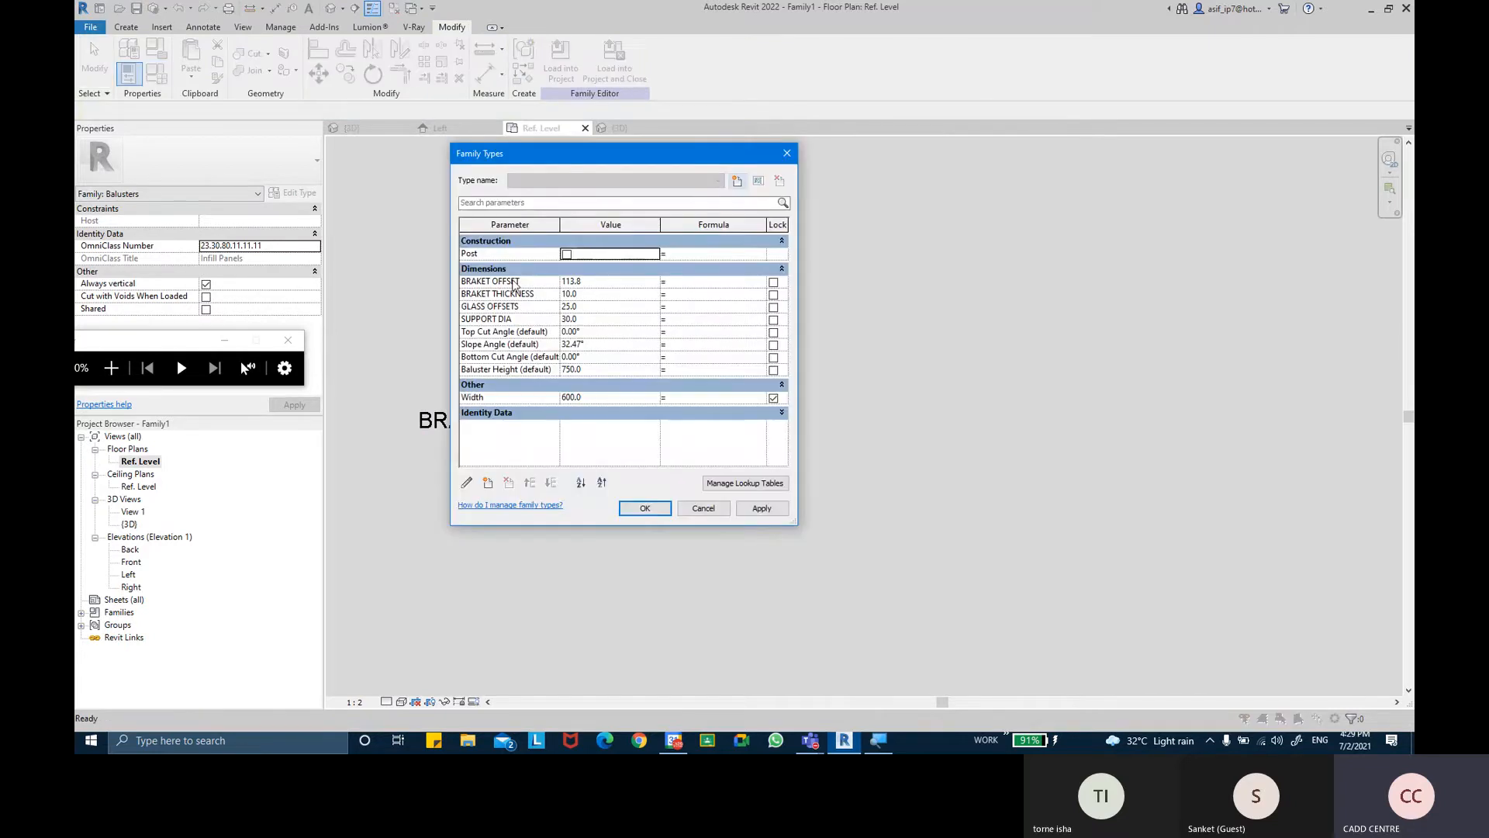
key("Escape")
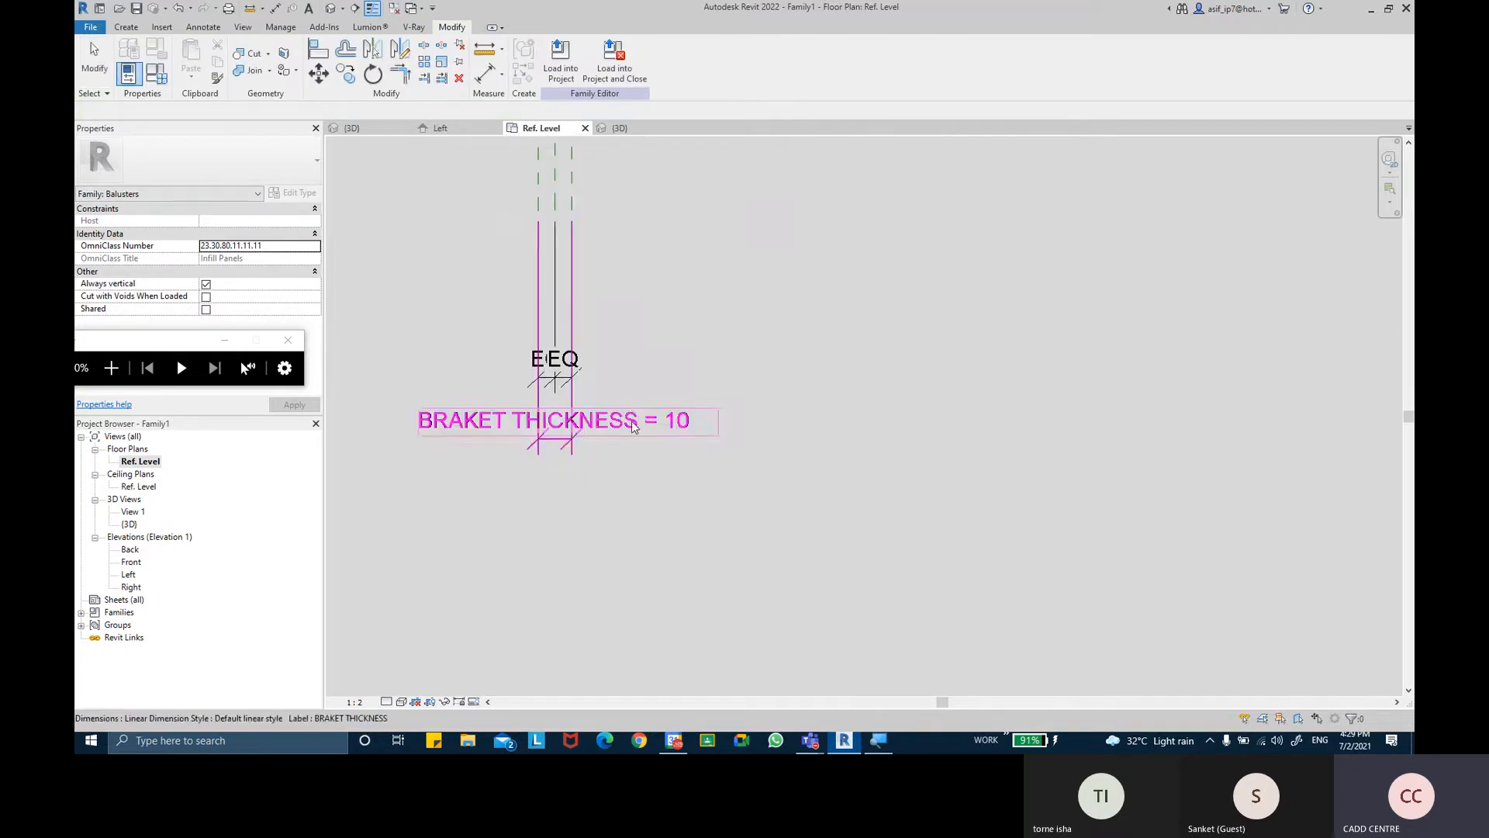
left_click(157, 75)
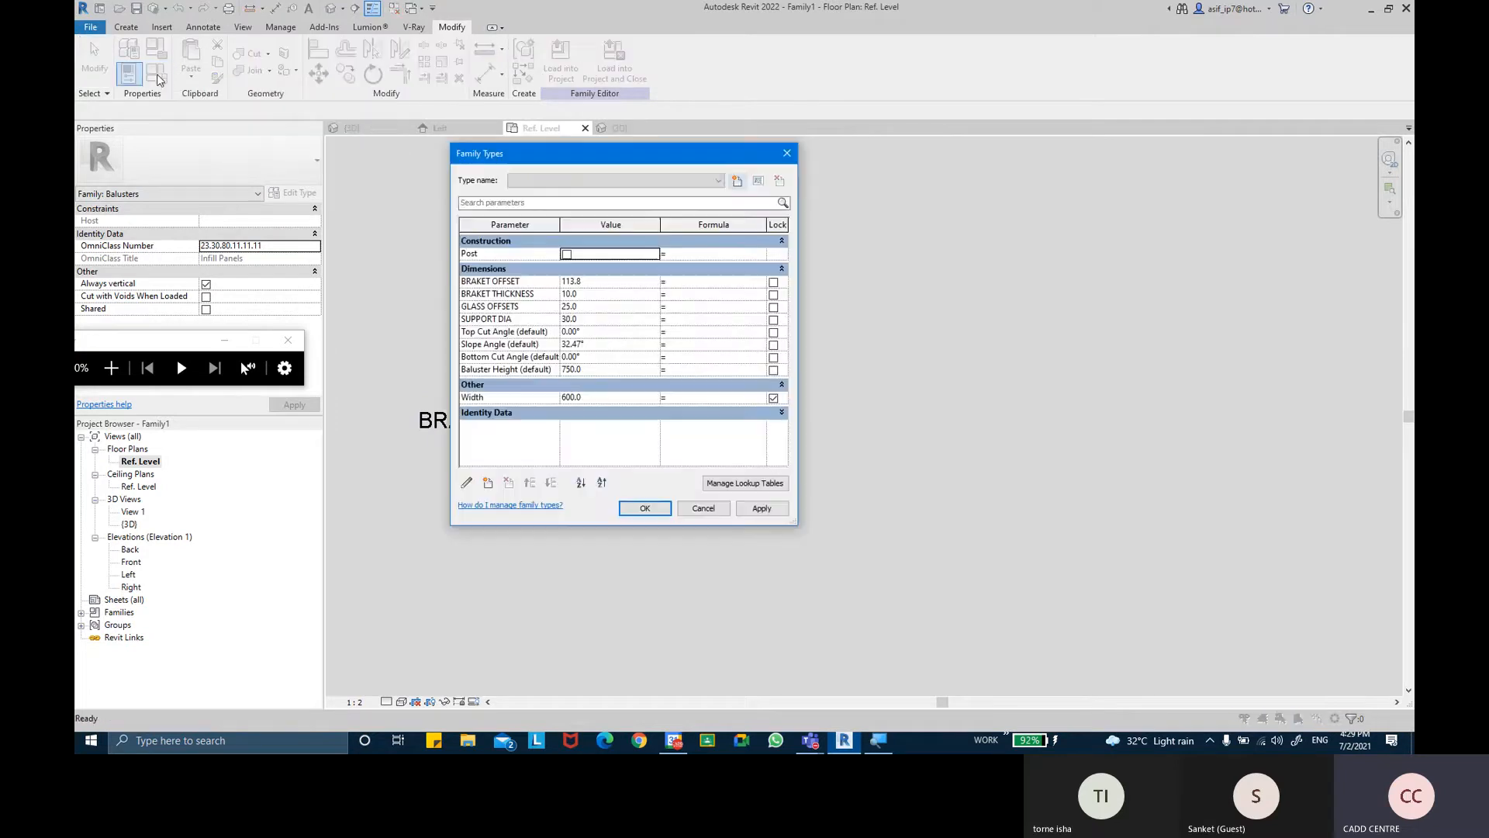
left_click(590, 295)
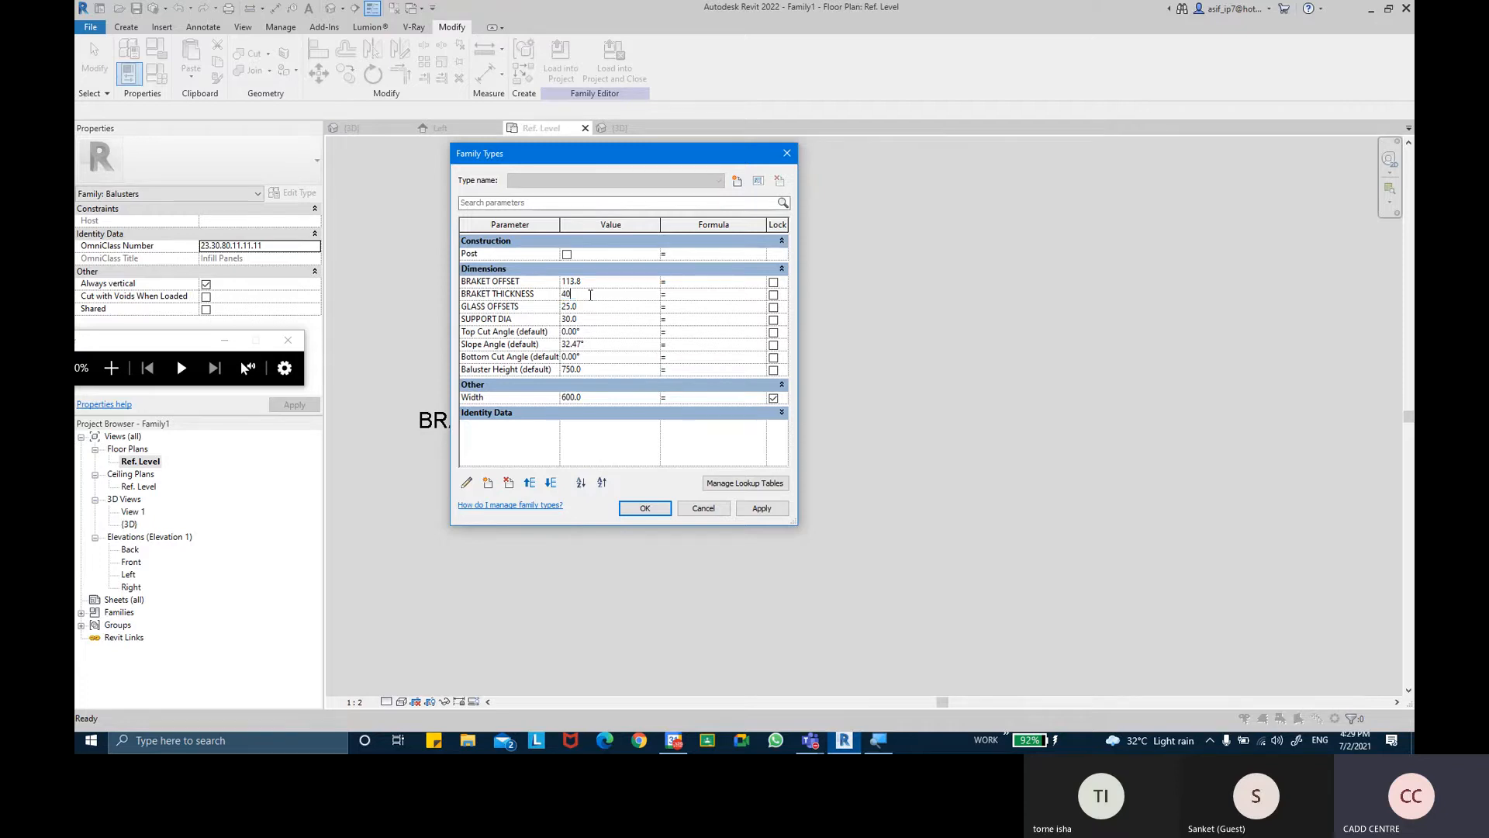
left_click(766, 515)
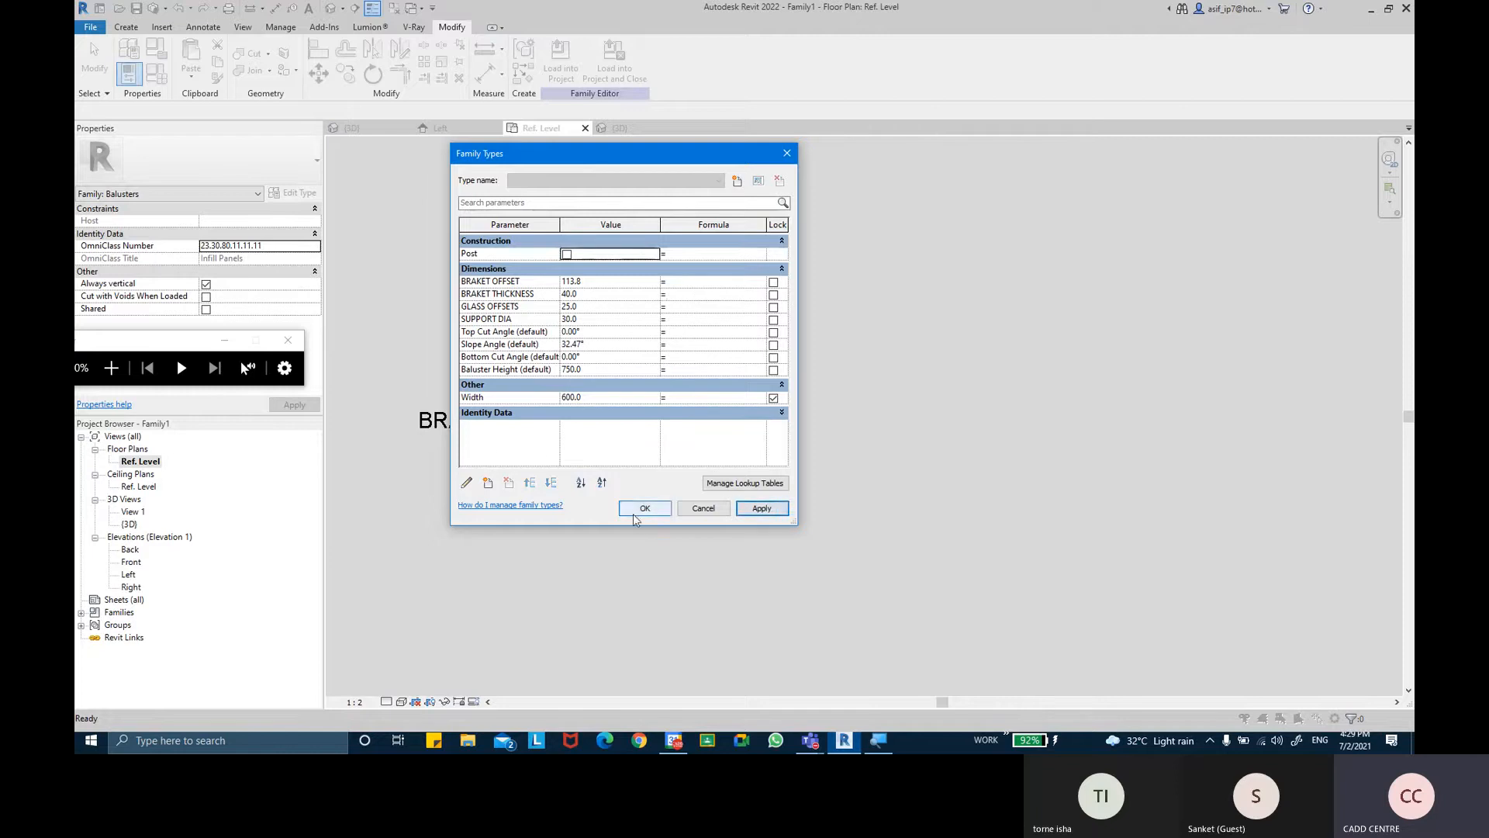
left_click(637, 512)
Examine how the brackets, supports and glass panel line up in plan with the new bracket thickness
middle_click_drag(675, 328, 675, 456)
scroll(675, 456, "down", 3)
middle_click_drag(705, 356, 709, 486)
scroll(715, 413, "down", 3)
middle_click_drag(717, 407, 715, 476)
scroll(712, 351, "up", 1)
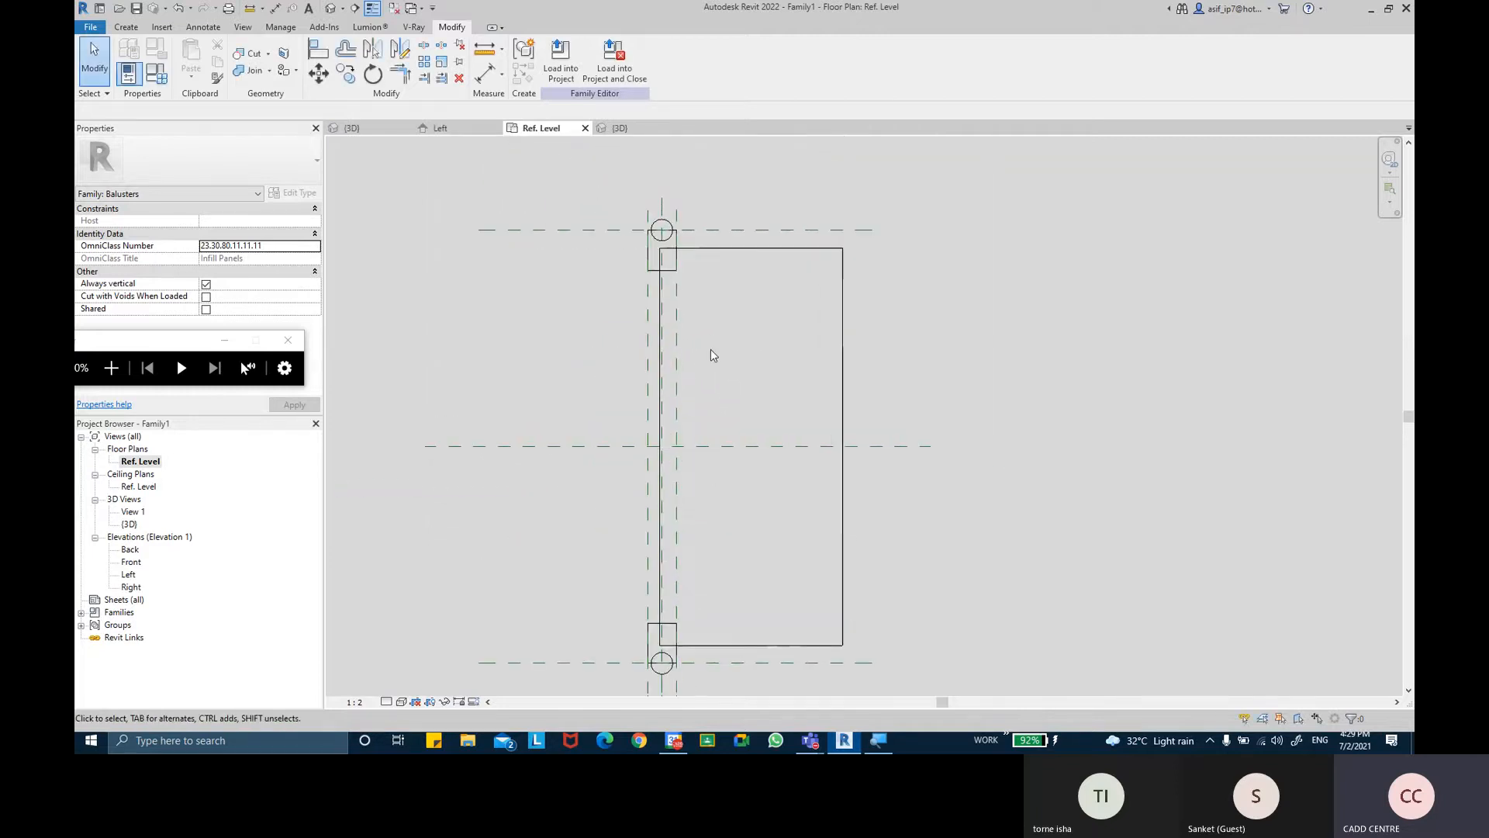
middle_click_drag(701, 578, 689, 446)
scroll(688, 445, "up", 2)
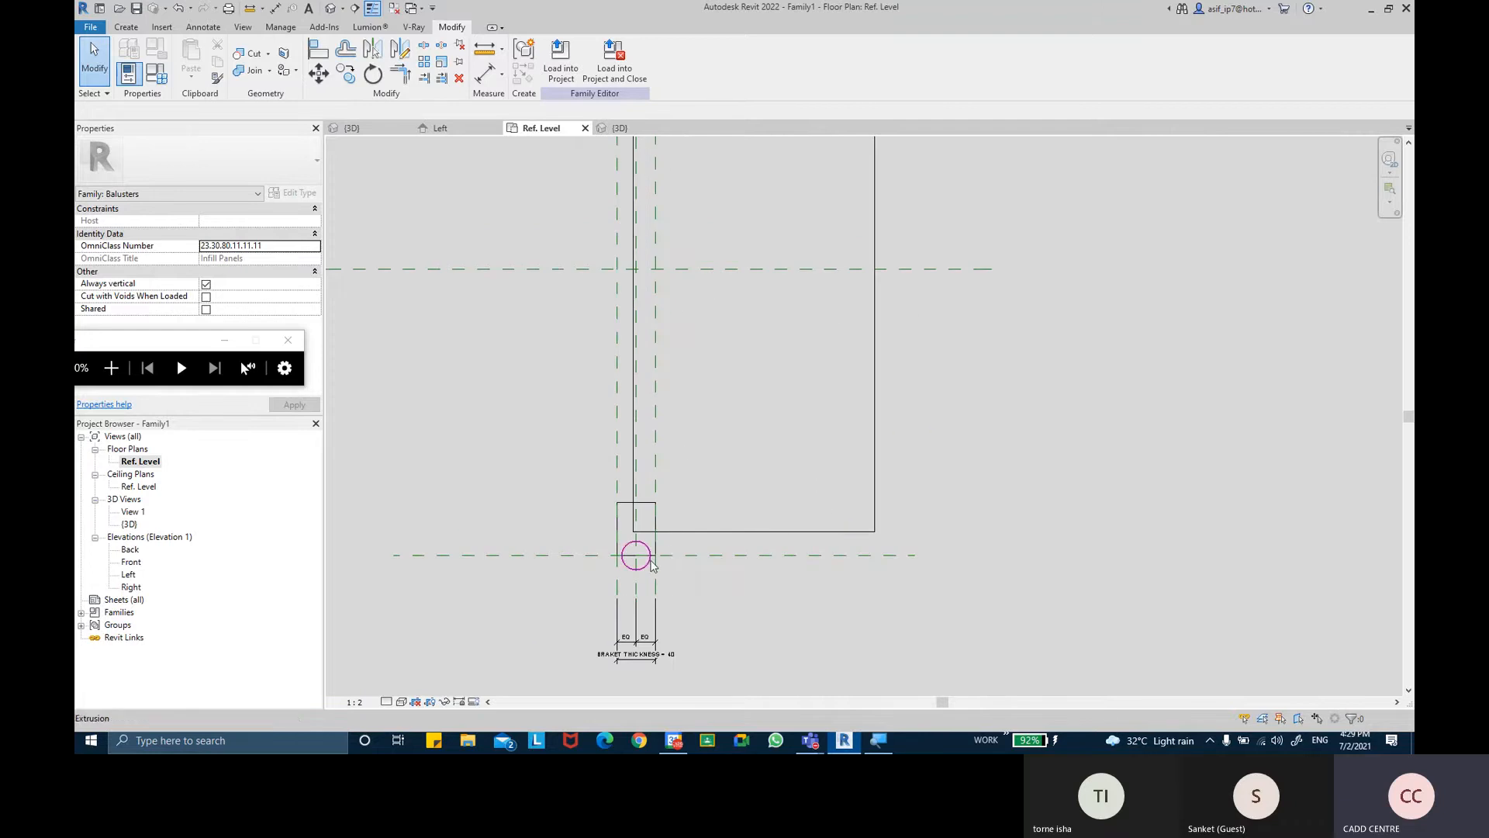
Set the SUPPORT DIA family parameter to 50 mm and apply it to the round supports
left_click(156, 73)
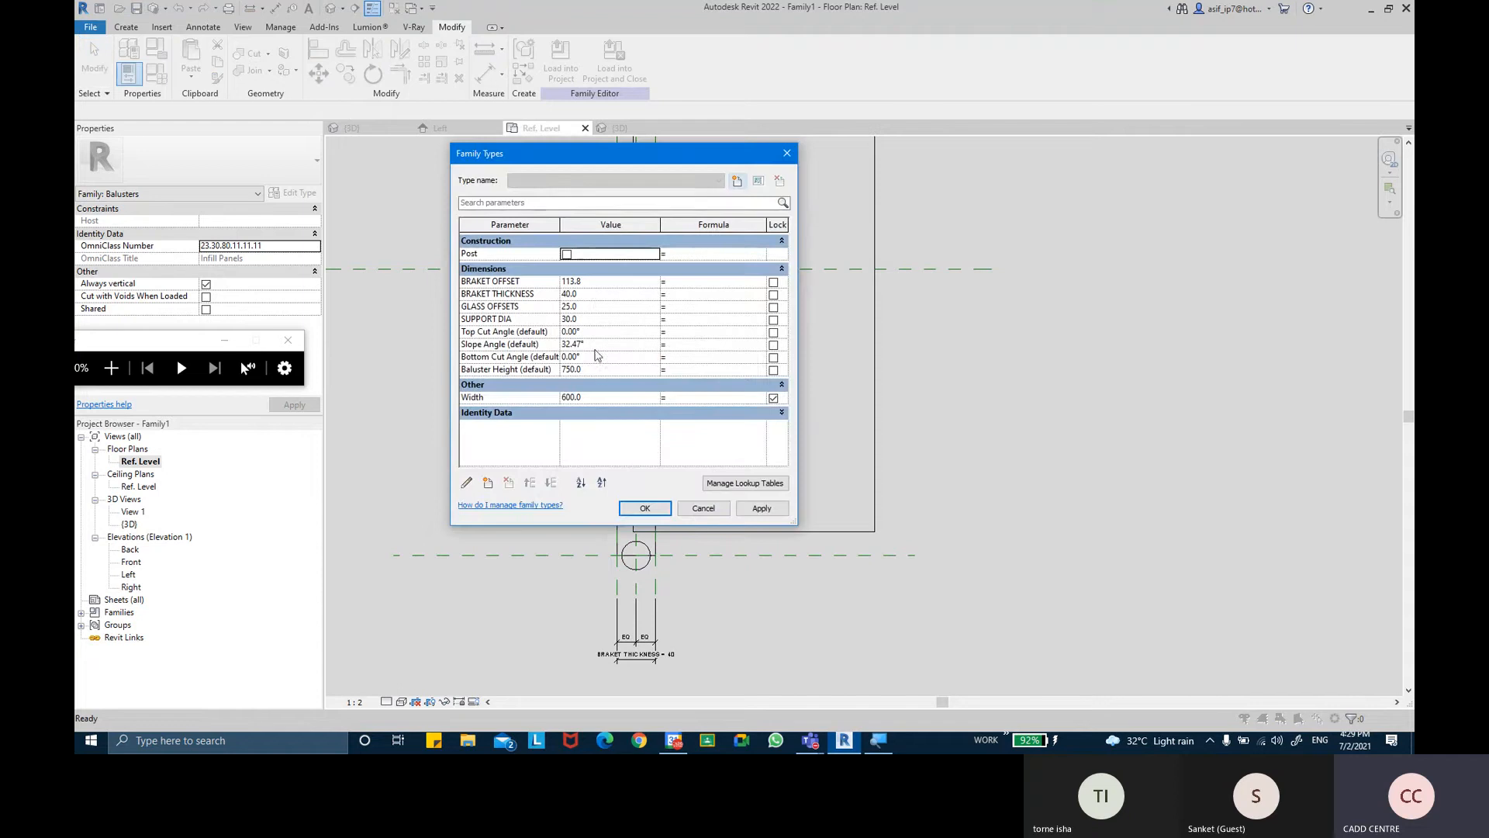
left_click(603, 320)
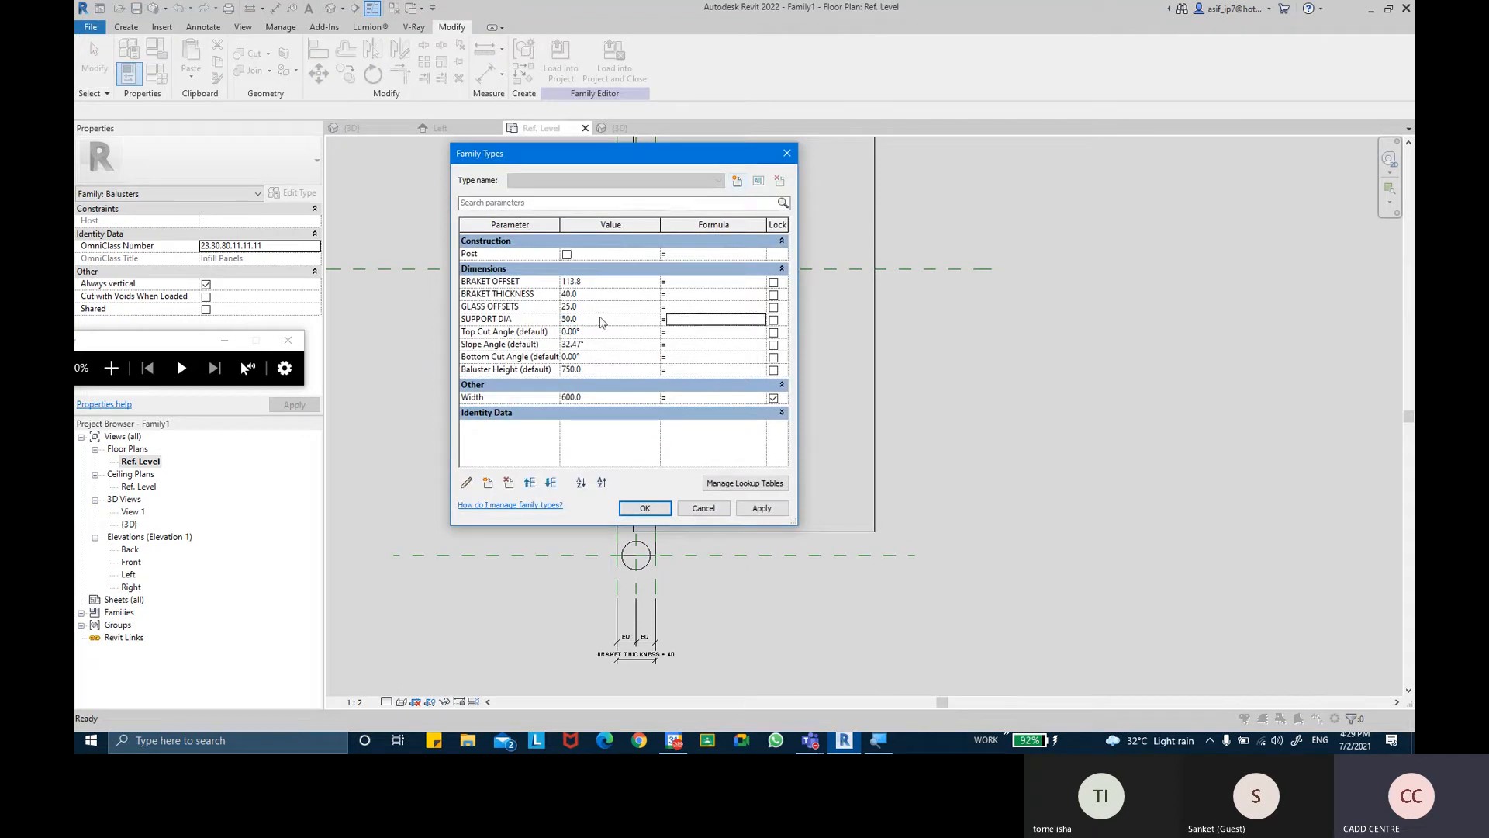
left_click(762, 508)
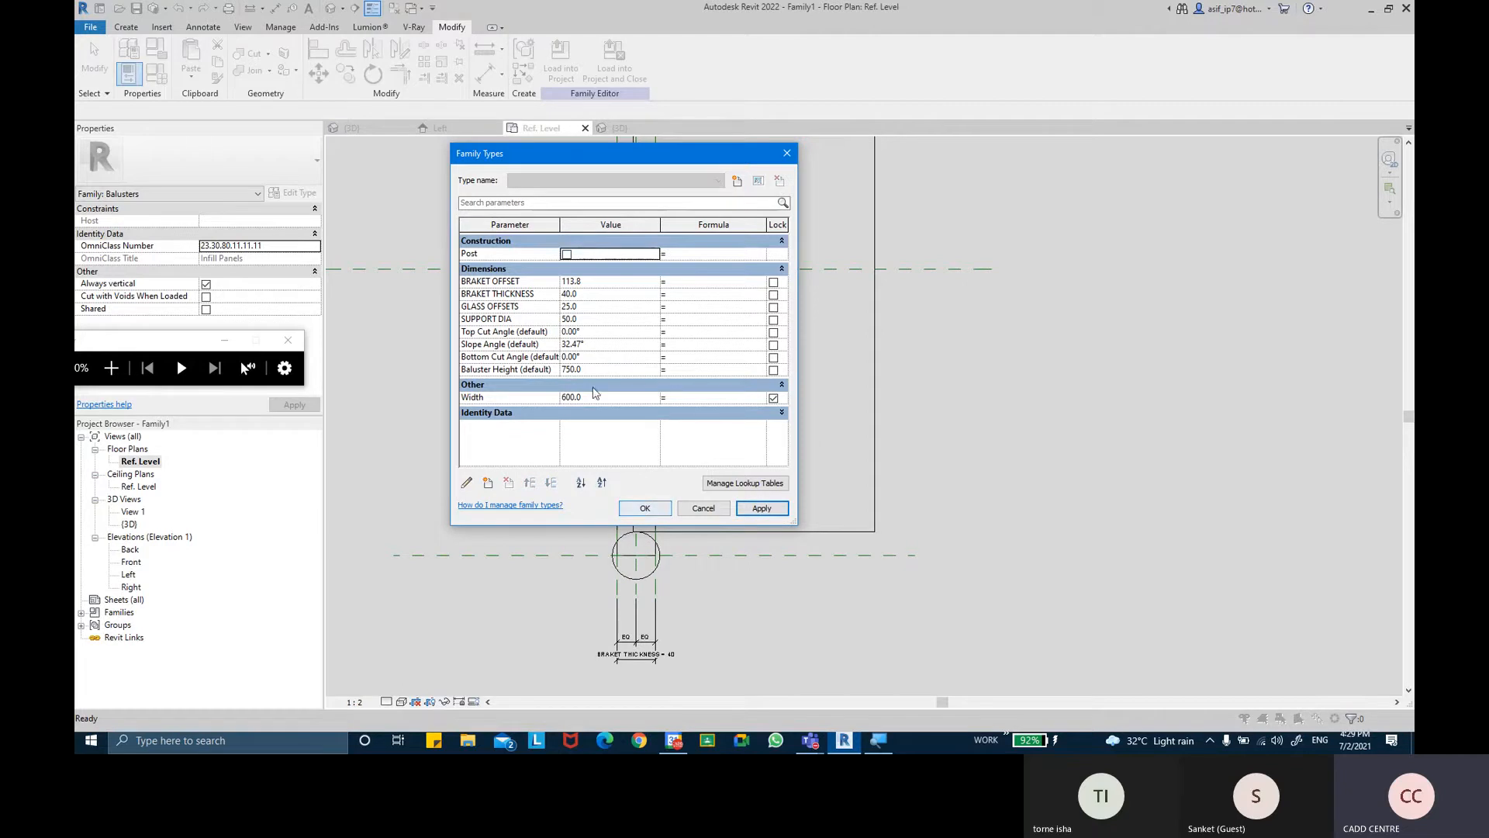
Set the GLASS OFFSETS family parameter to 40 mm and apply it to the glass panel
left_click(582, 308)
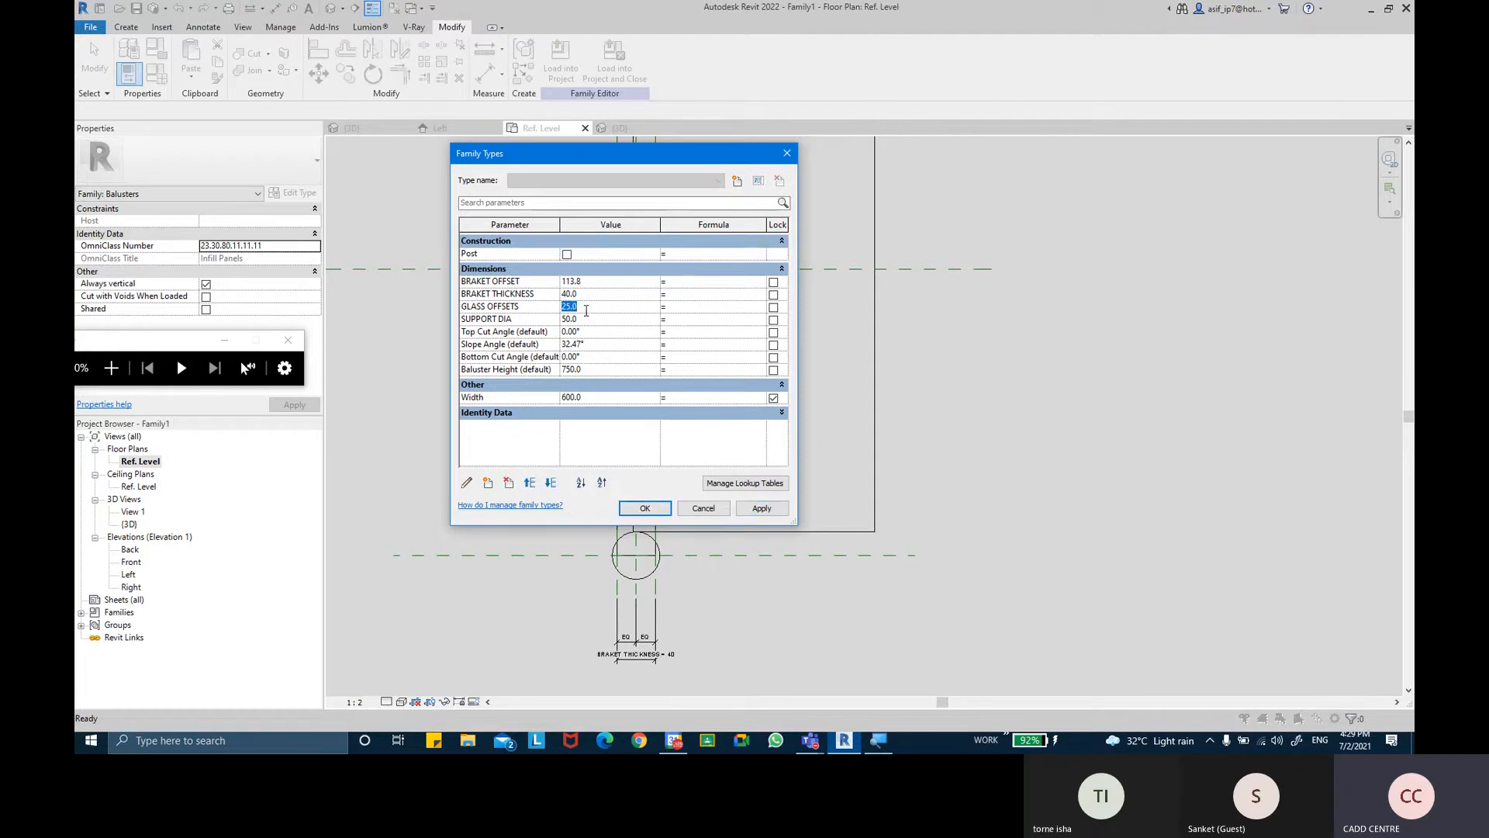
left_click(771, 512)
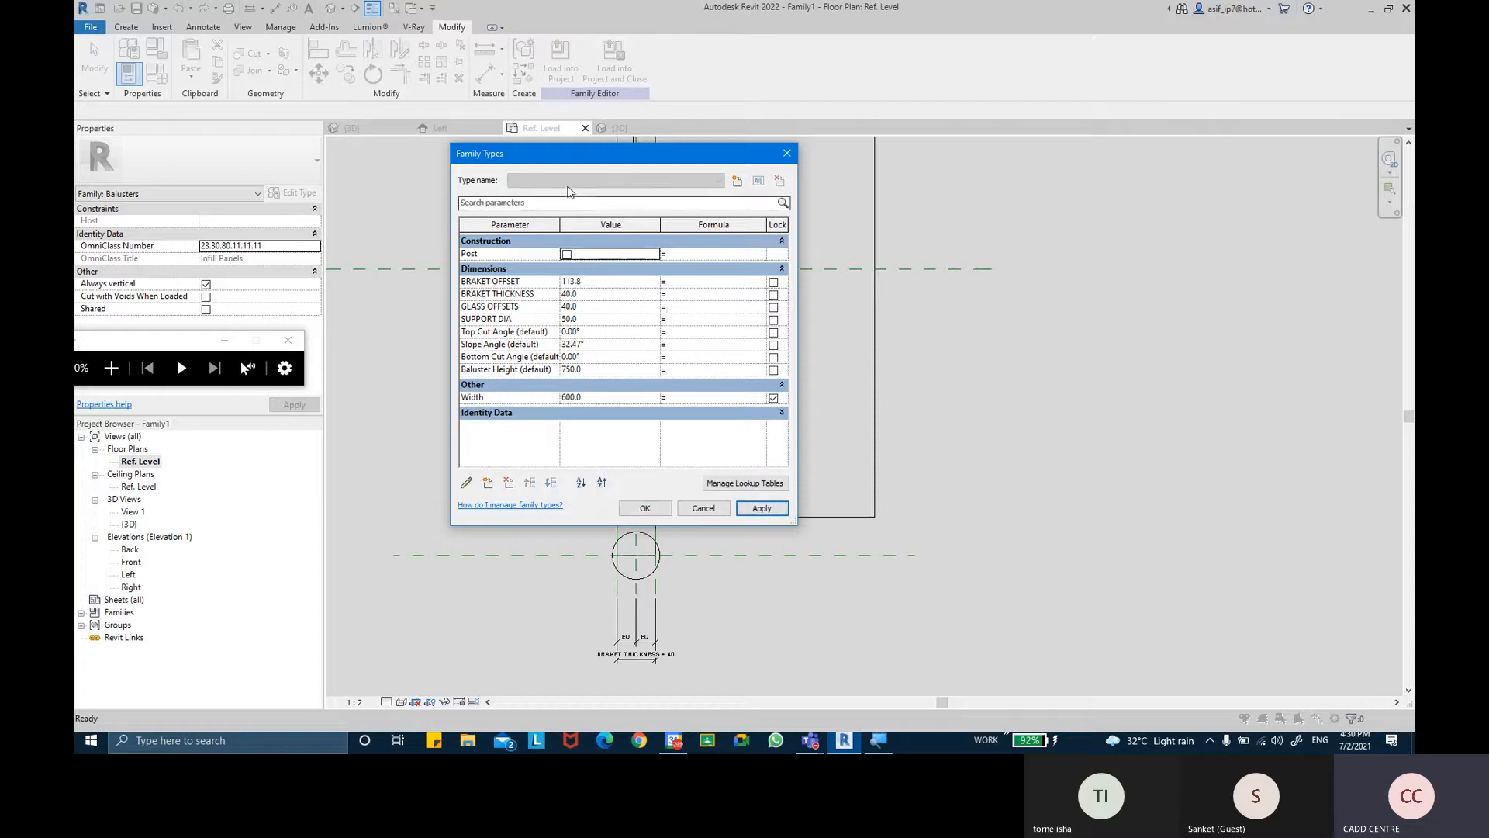
left_click_drag(586, 161, 934, 161)
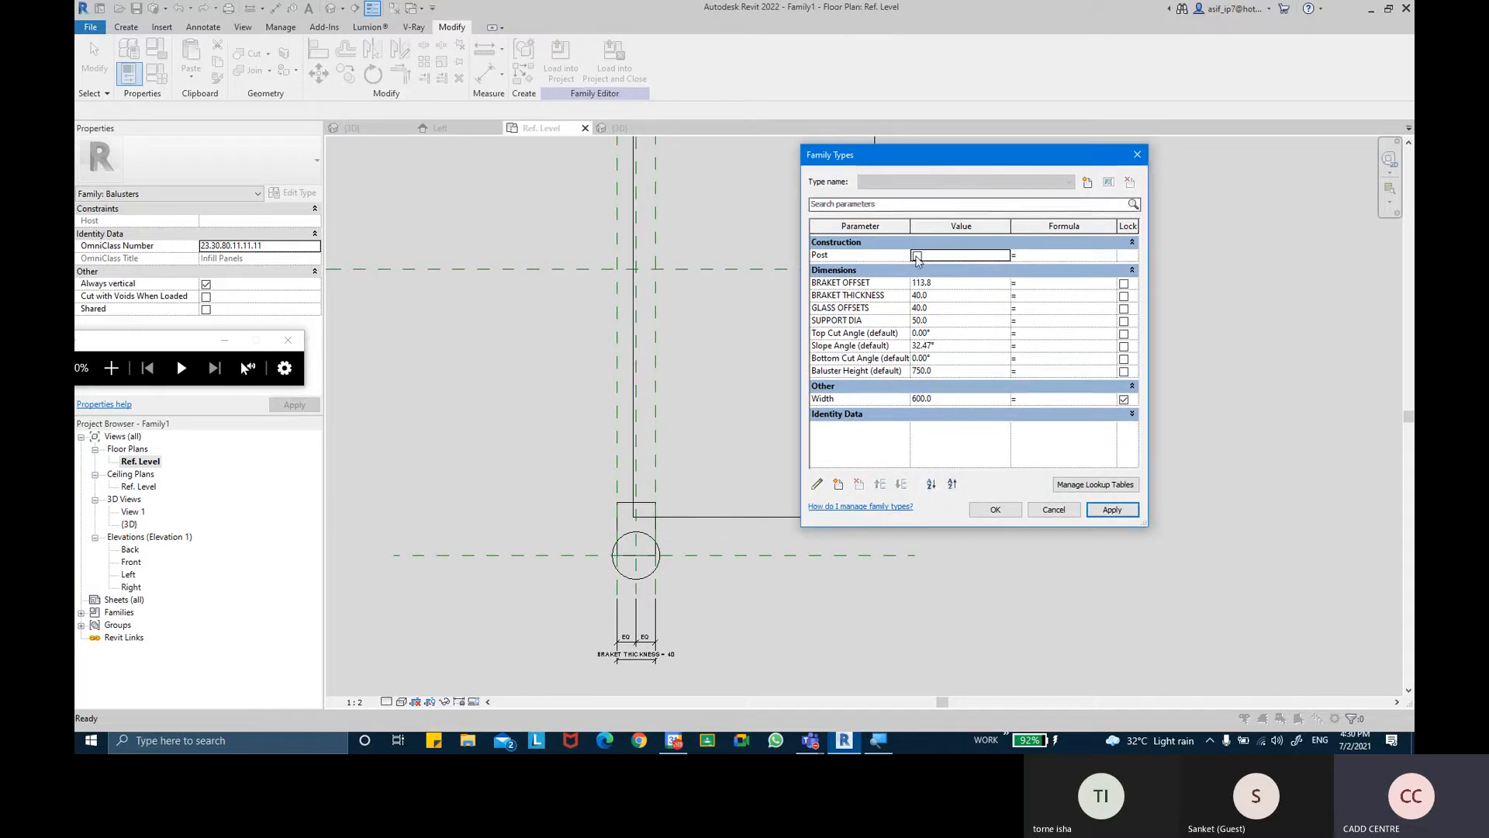
Set the GLASS OFFSETS family parameter to 30 mm and accept the family types
left_click(948, 308)
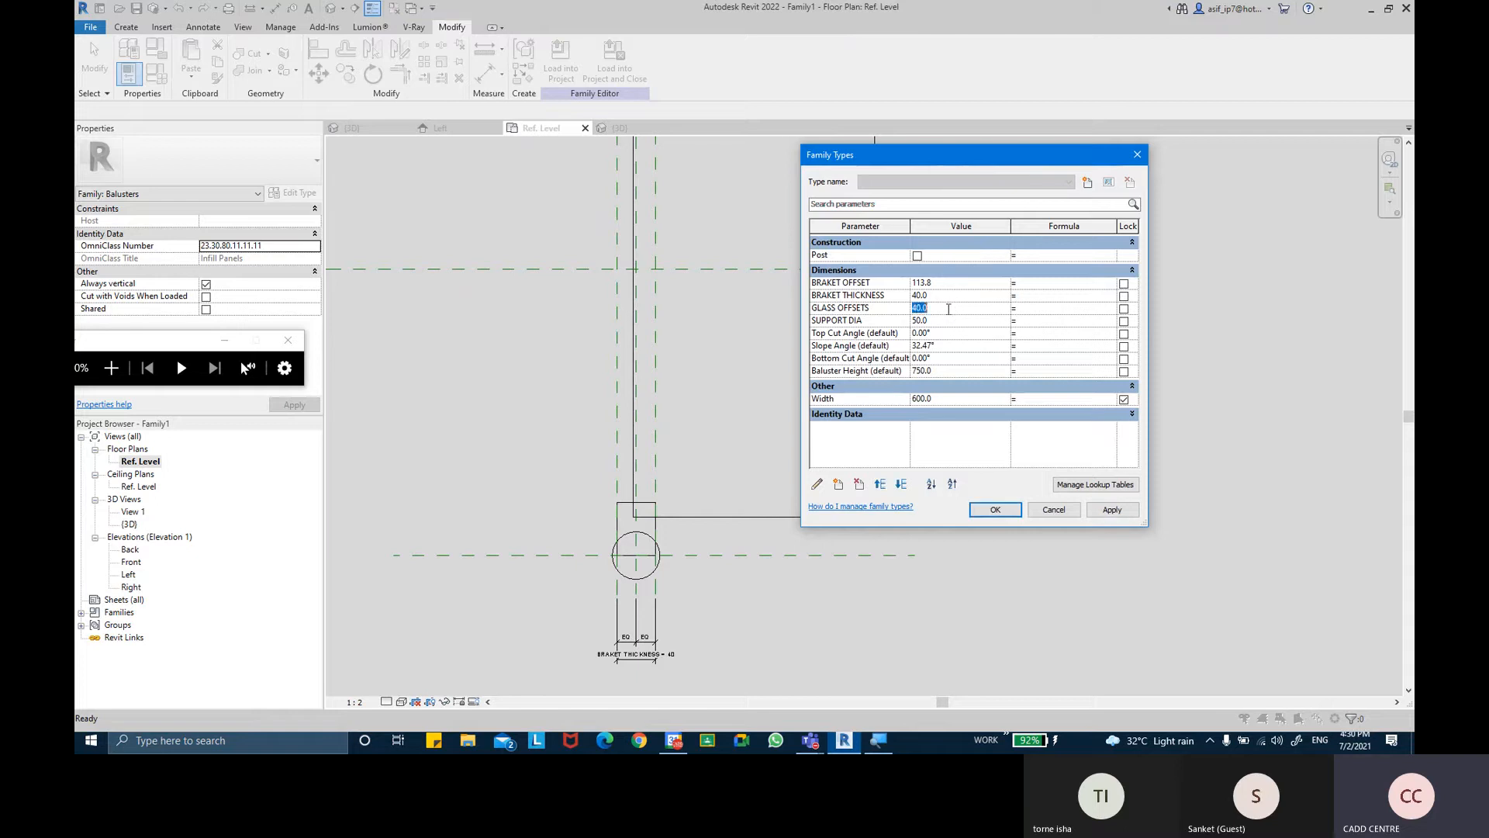
left_click(1128, 515)
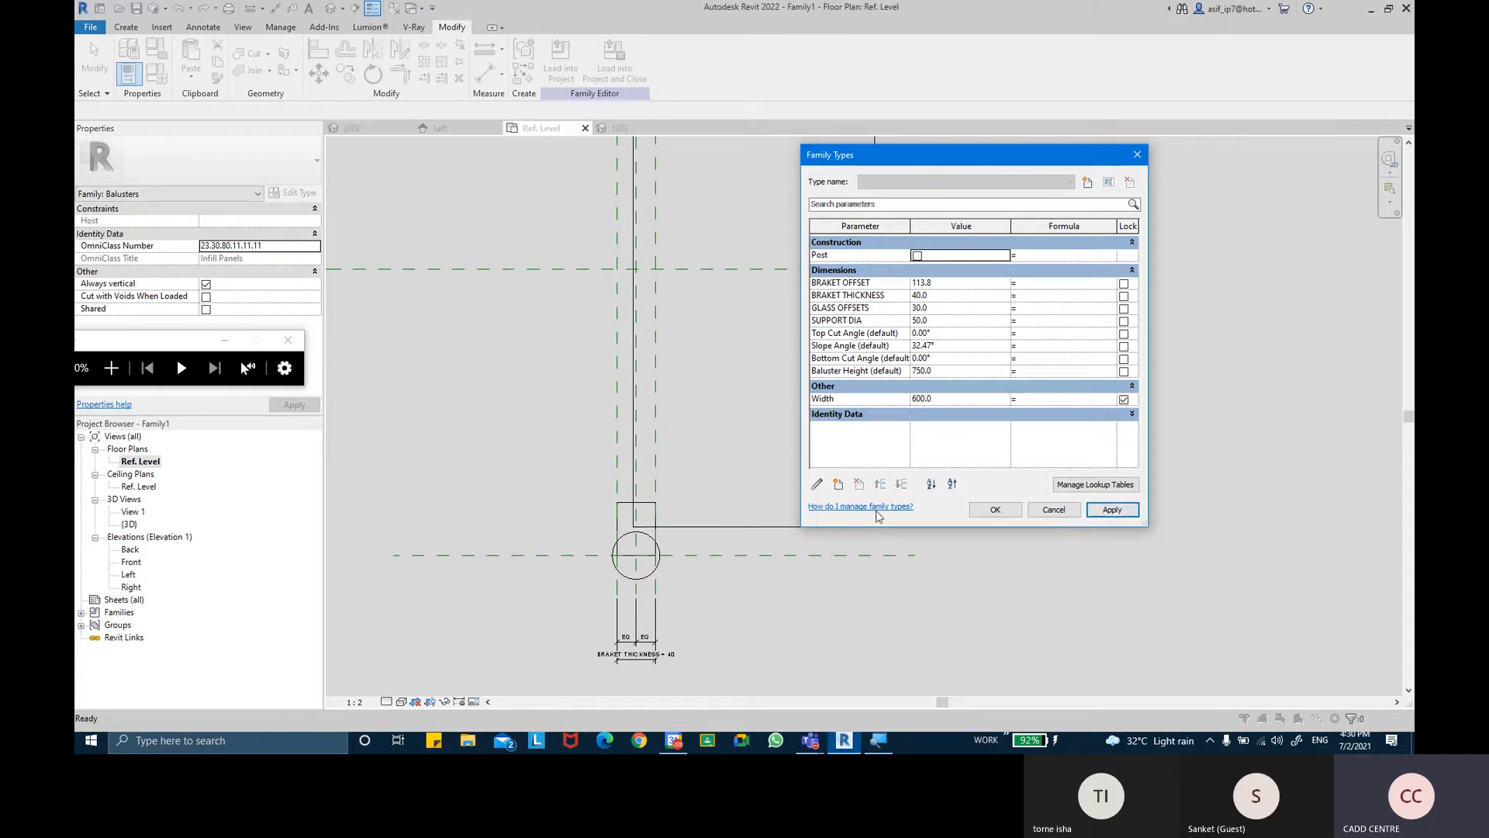
left_click(993, 510)
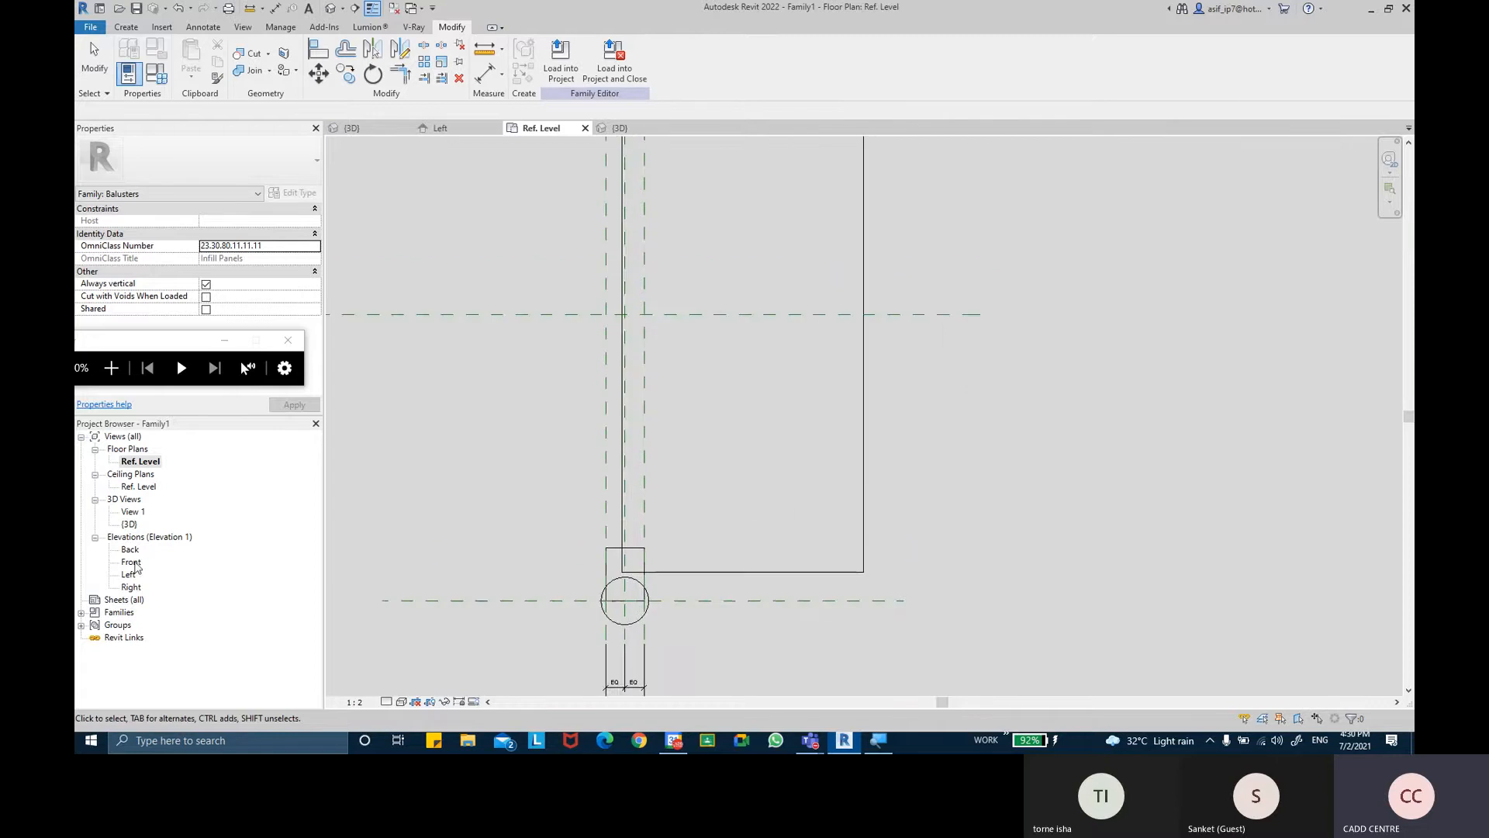
Examine the glass panel's edge gaps and depth against the supports and brackets in the left elevation and in 3D
double_click(131, 562)
double_click(130, 575)
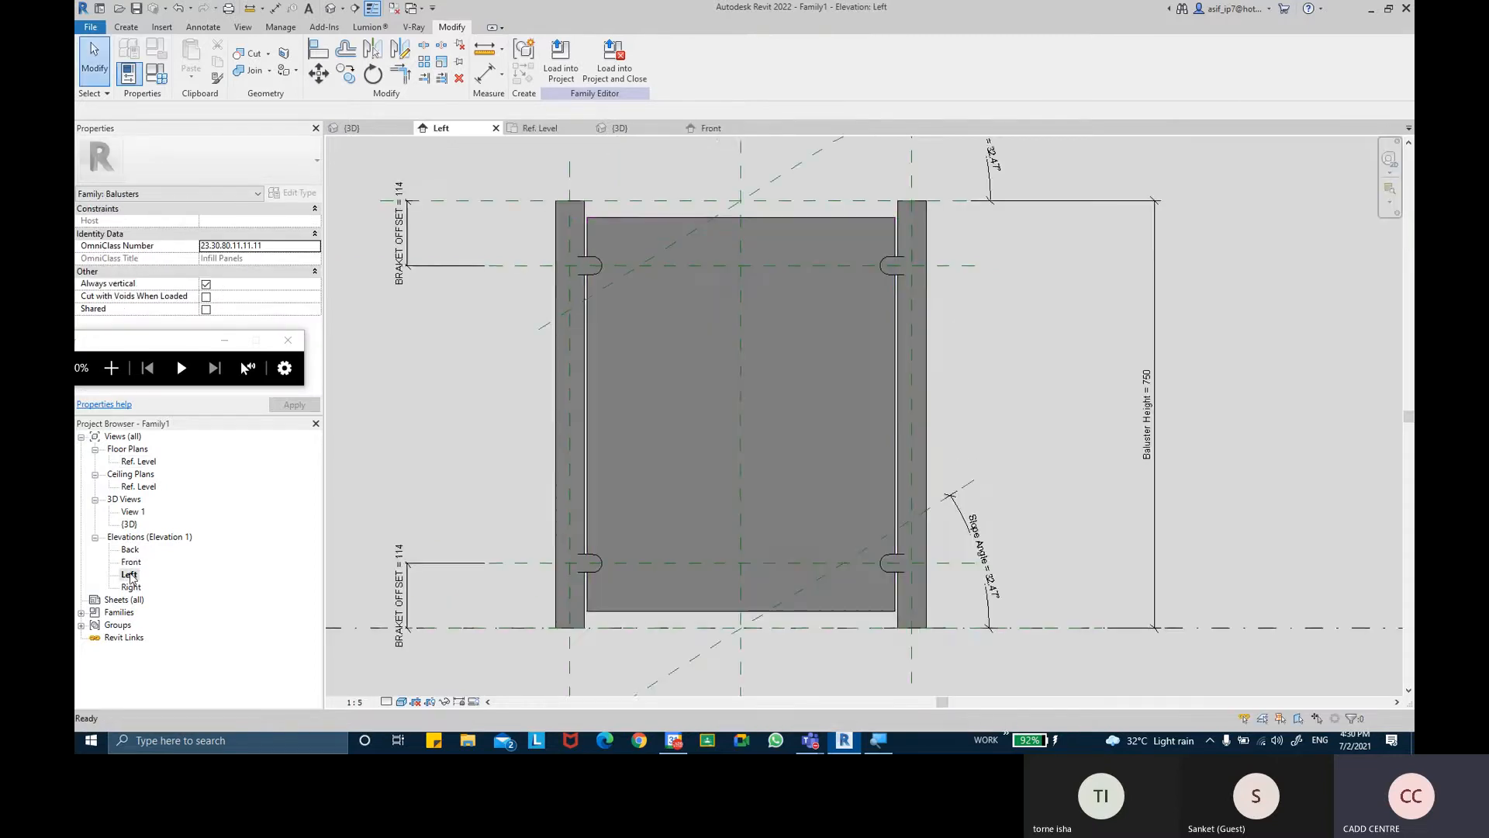
scroll(678, 363, "down", 3)
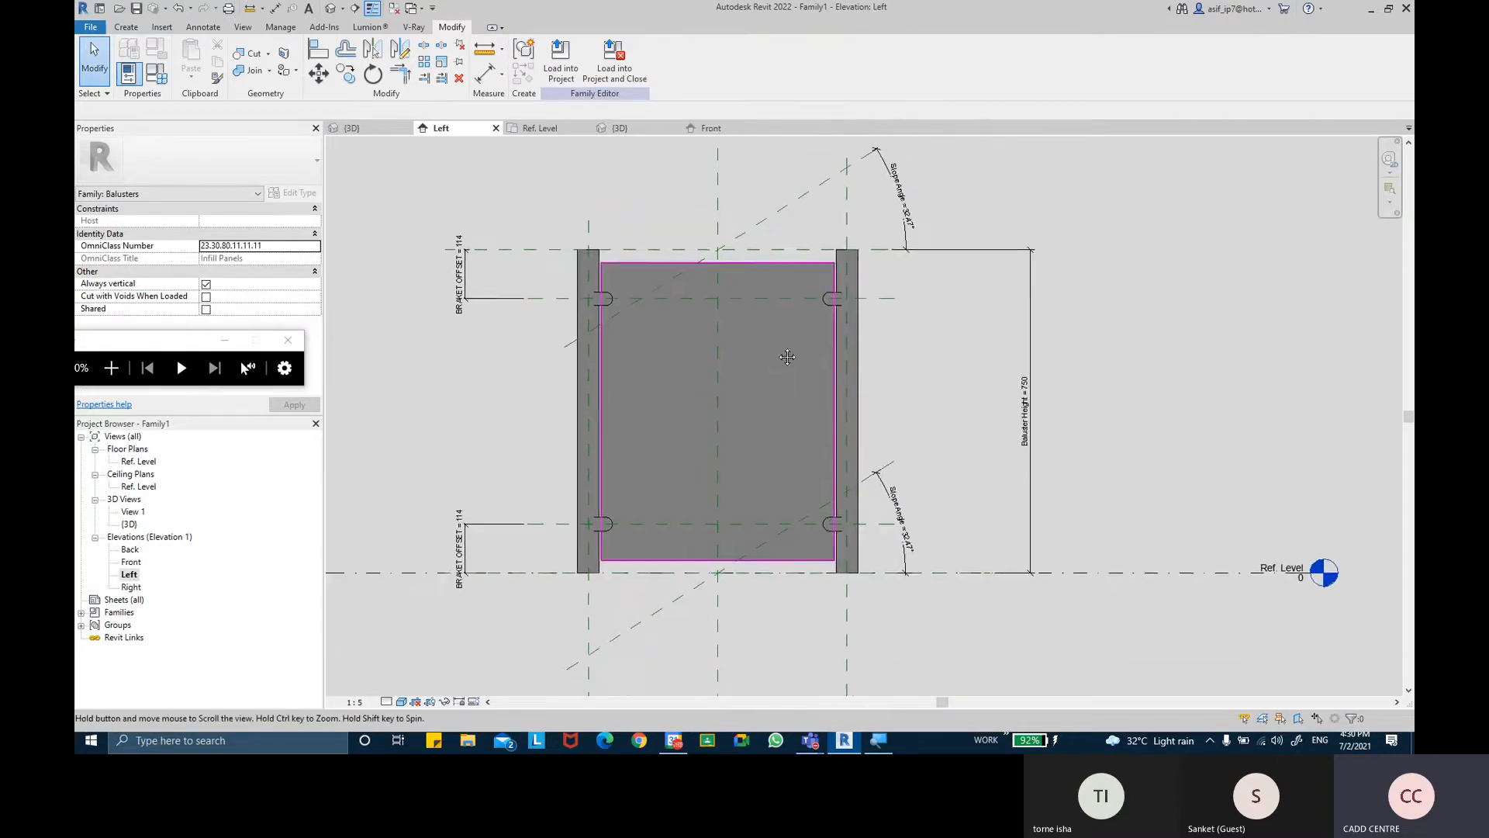
scroll(861, 302, "up", 5)
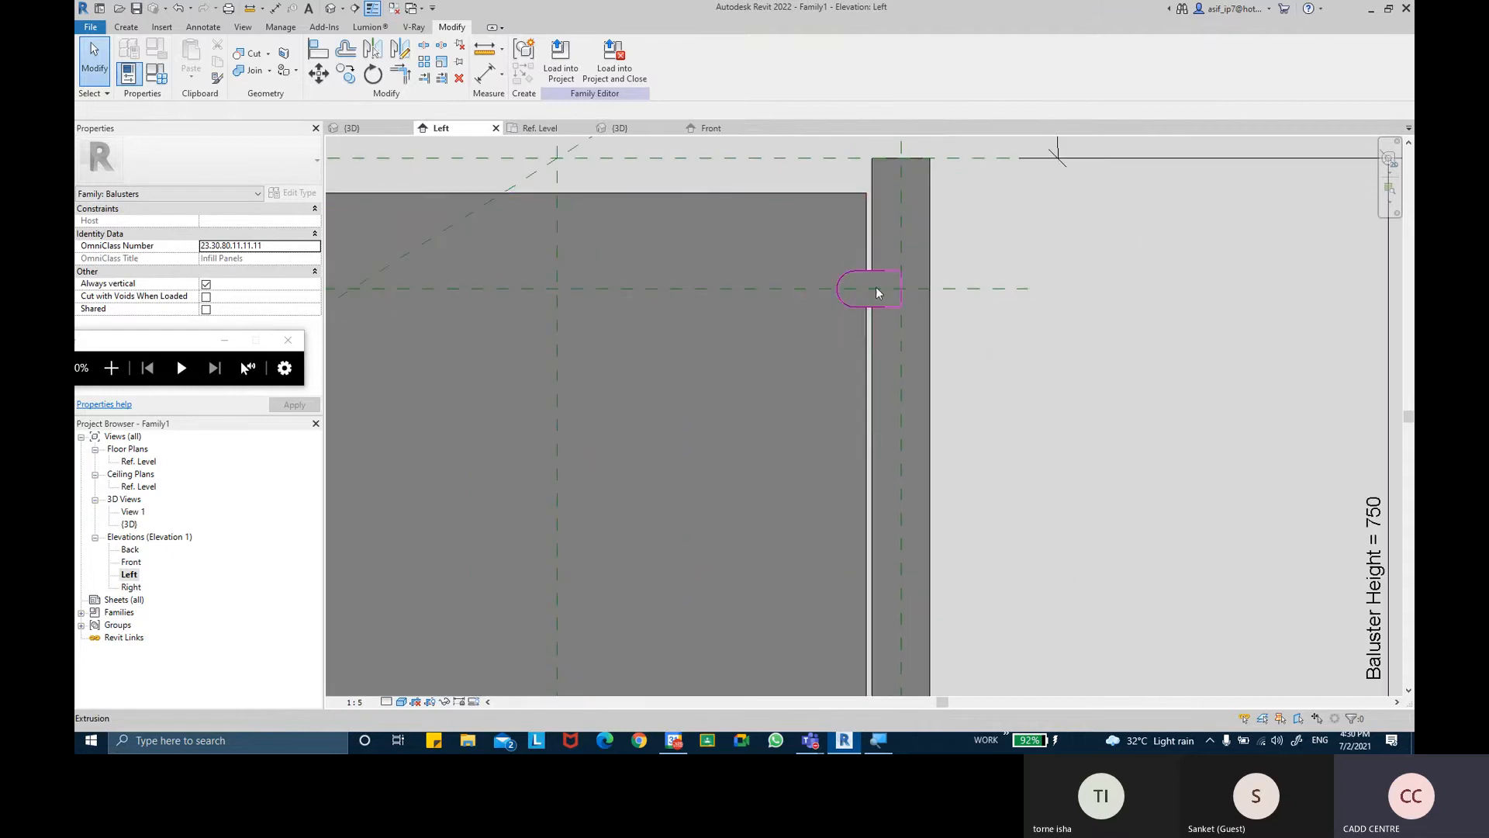
scroll(939, 265, "down", 3)
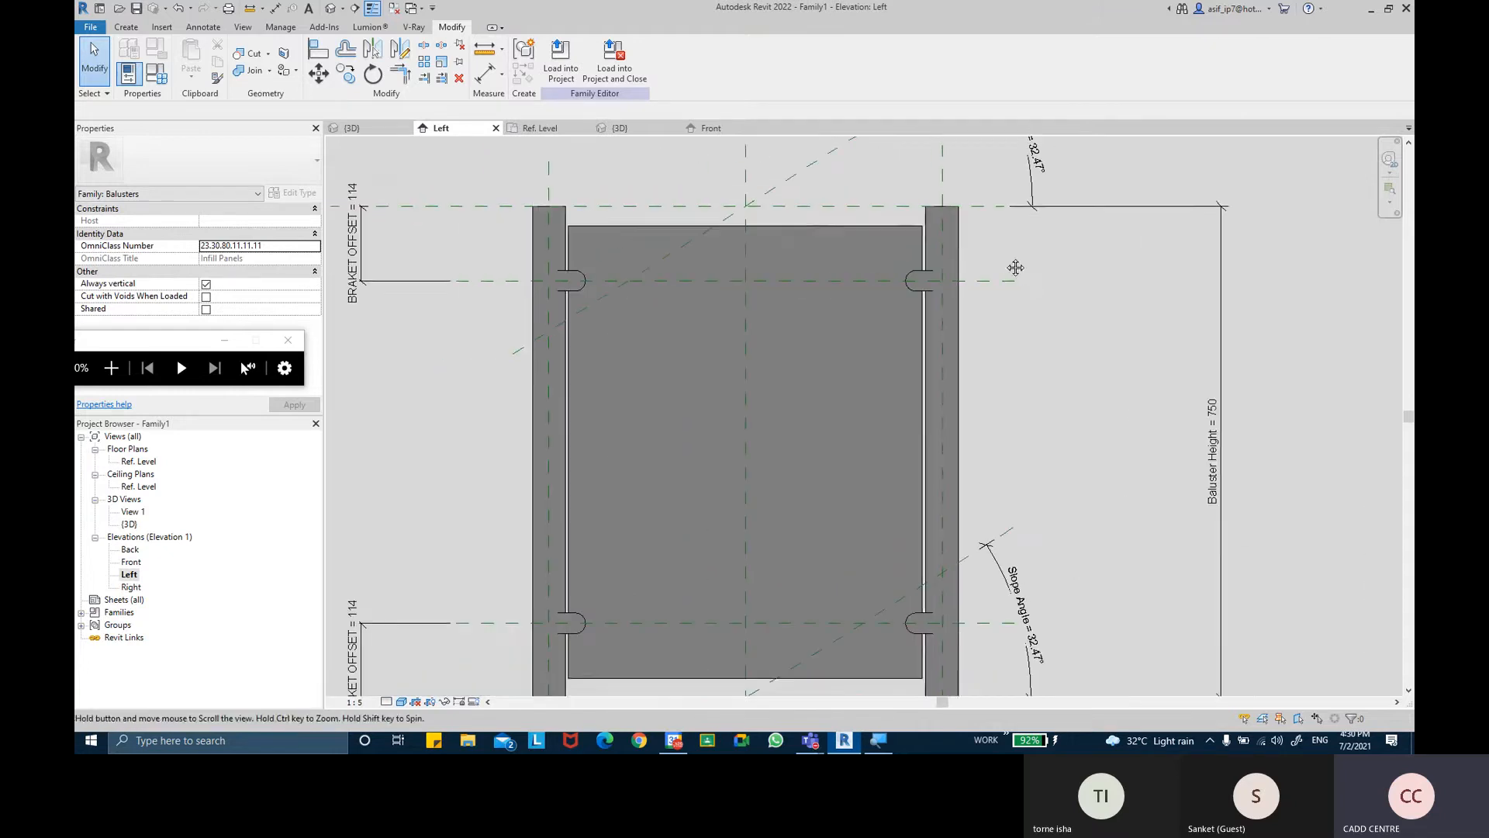
left_click(332, 11)
middle_click_drag(979, 384, 741, 310, "shift")
left_click(739, 240)
middle_click_drag(775, 212, 795, 376, "shift")
left_click(950, 271)
middle_click_drag(973, 266, 886, 329)
scroll(892, 301, "up", 2)
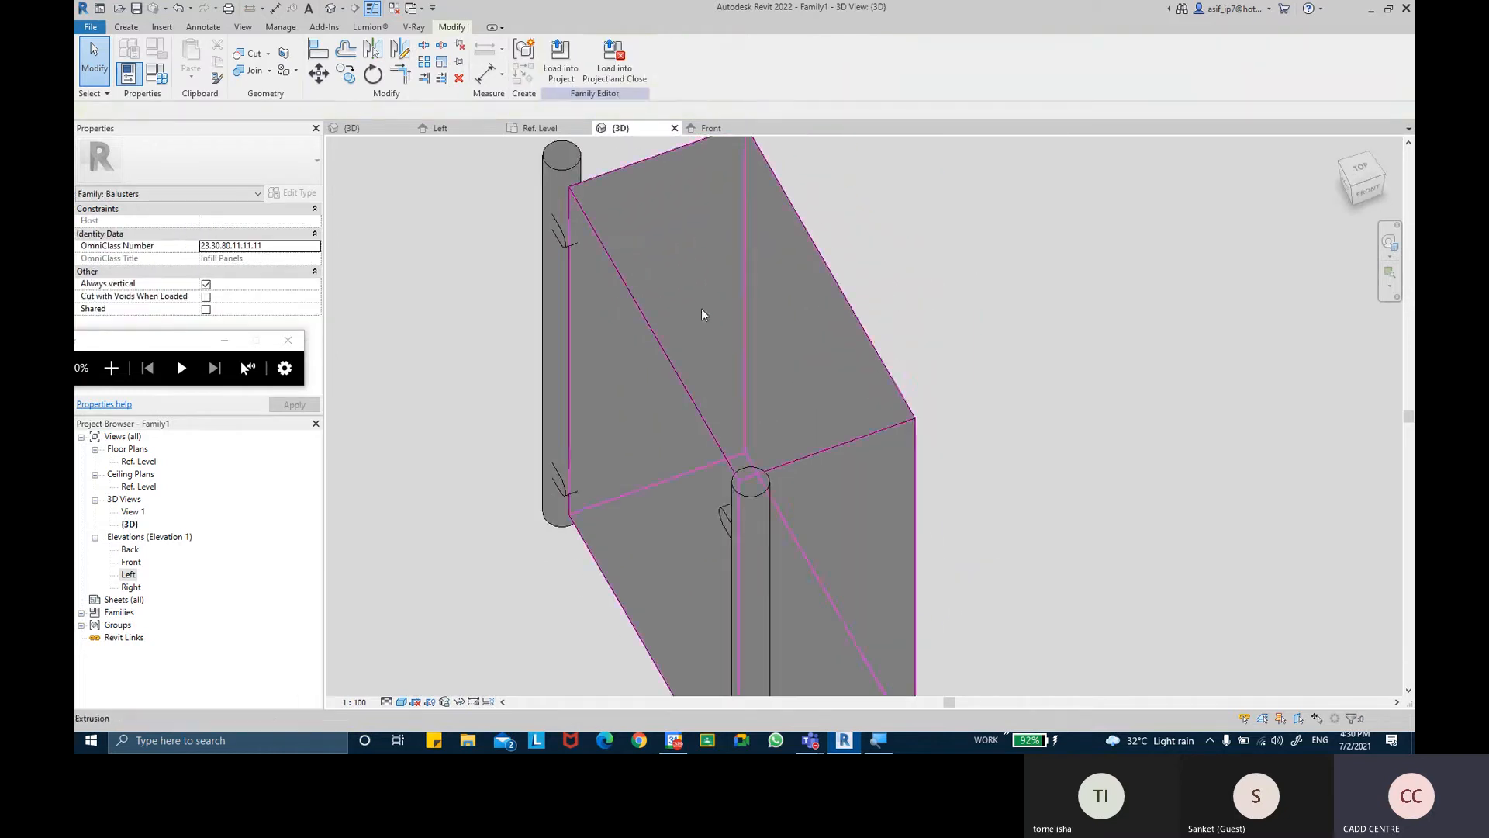
Draw a vertical reference plane in the Ref. Level plan about 14 mm left of the centre plane, running past both supports
double_click(132, 462)
scroll(543, 450, "down", 3)
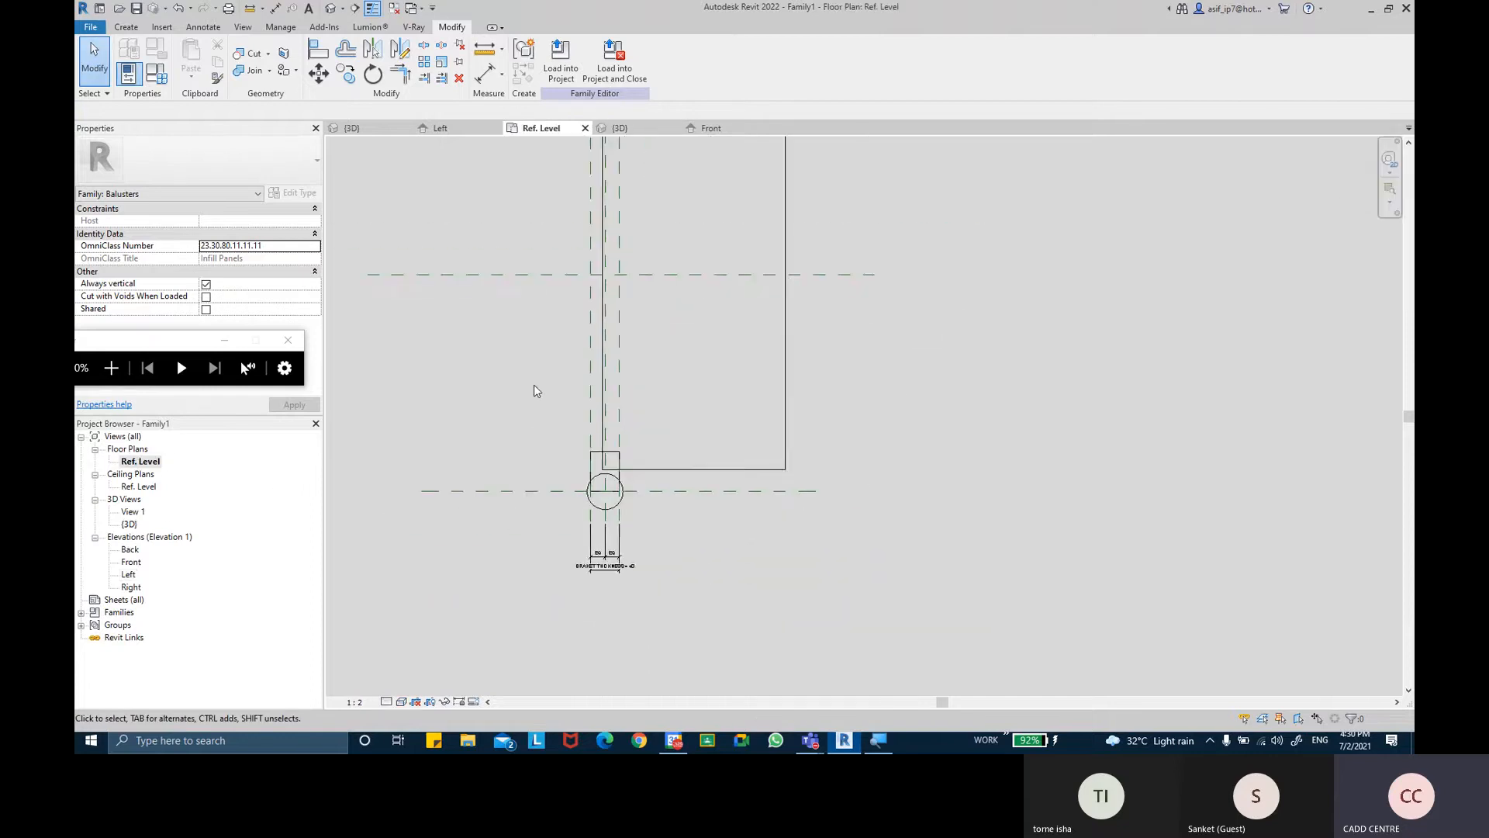
left_click(126, 27)
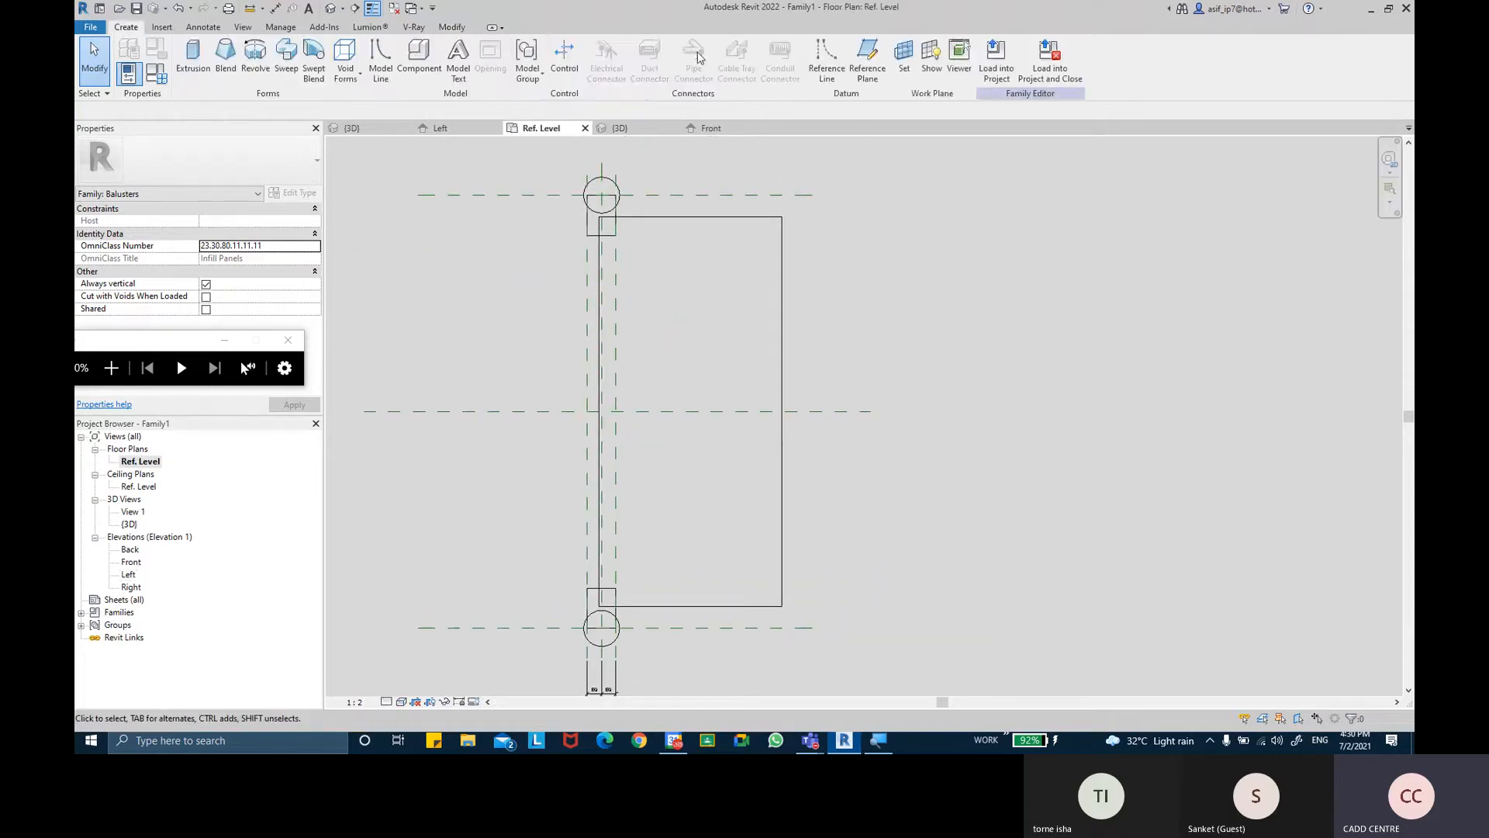
left_click(867, 62)
scroll(574, 240, "up", 4)
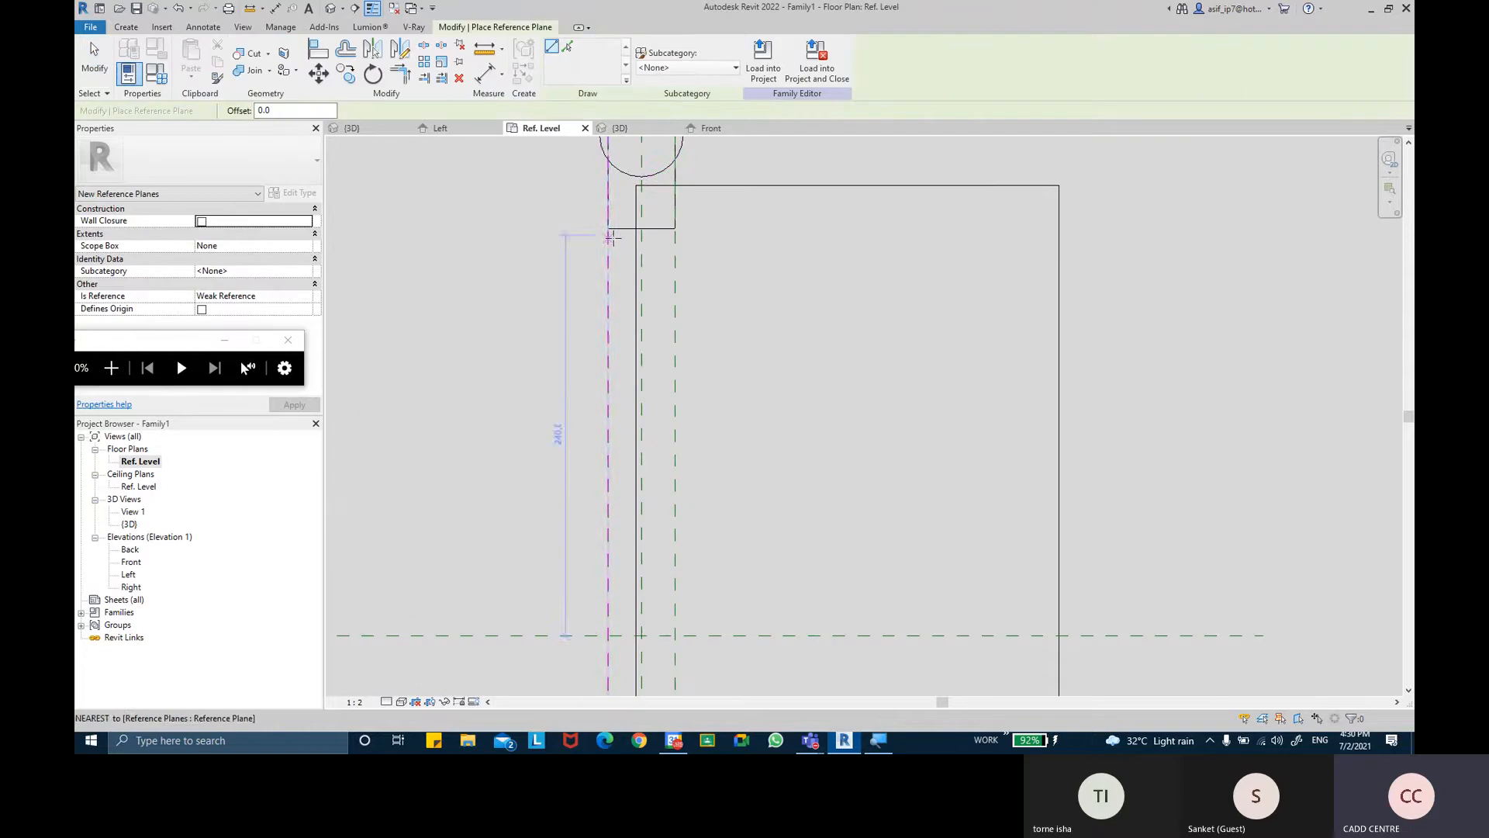
left_click(619, 200)
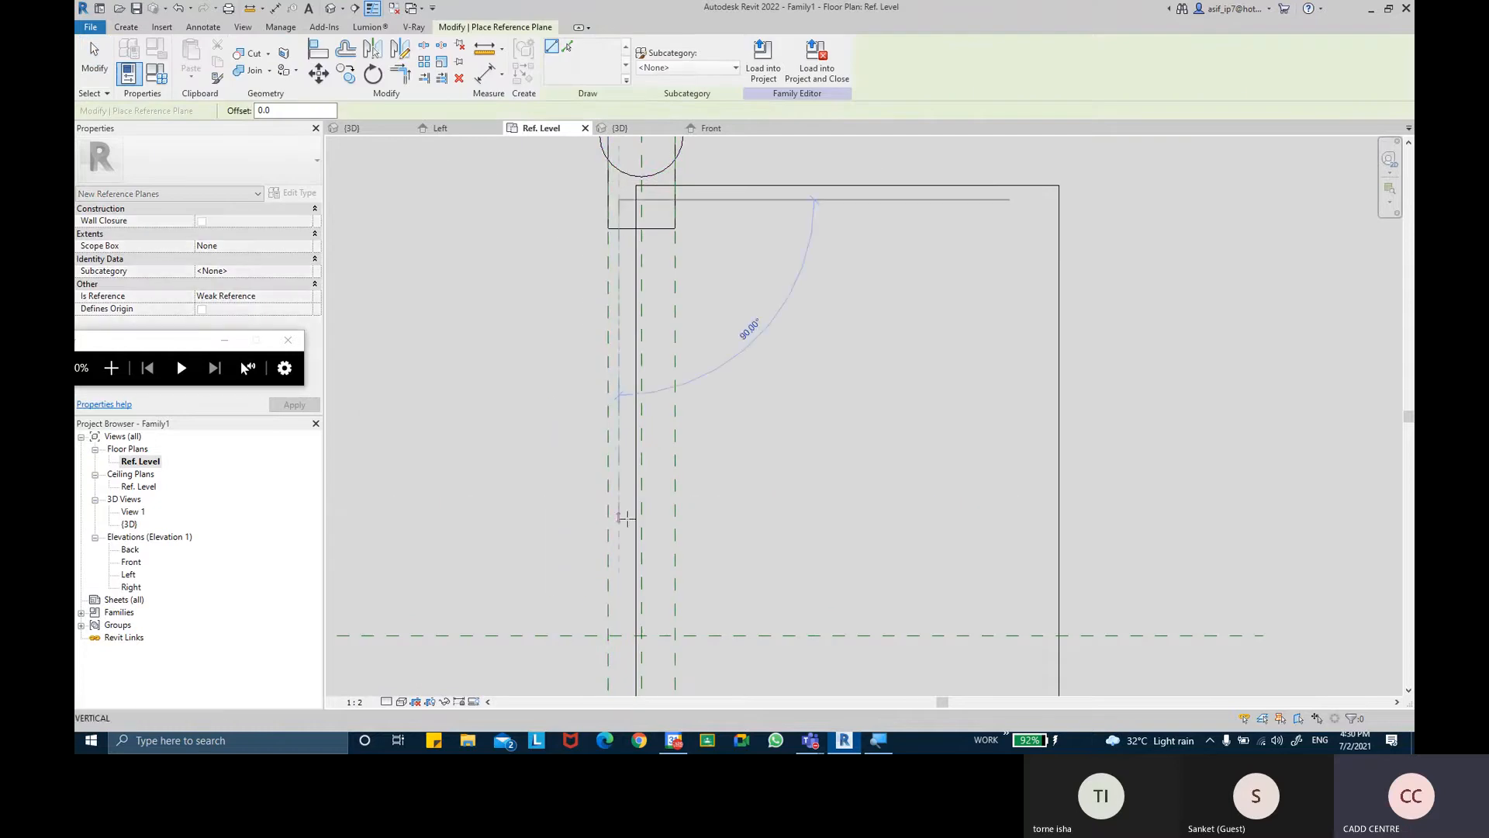
middle_click_drag(625, 561, 638, 280)
scroll(637, 280, "down", 2)
middle_click_drag(633, 580, 634, 487)
left_click(636, 587)
Draw a second vertical reference plane about 15 mm right of the centre plane, running past both supports
scroll(660, 583, "up", 1)
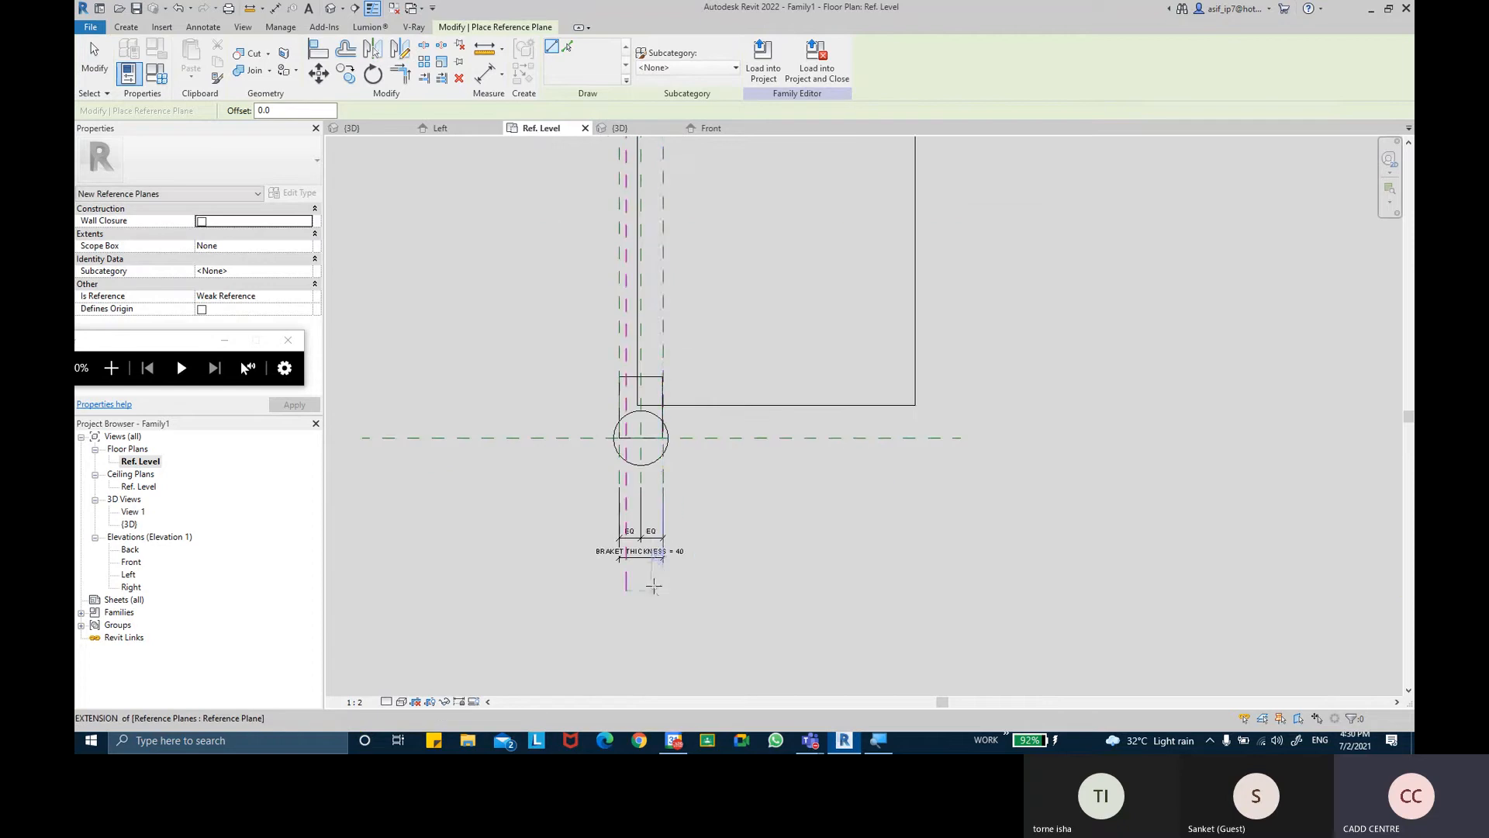
scroll(655, 586, "up", 2)
scroll(655, 593, "up", 1)
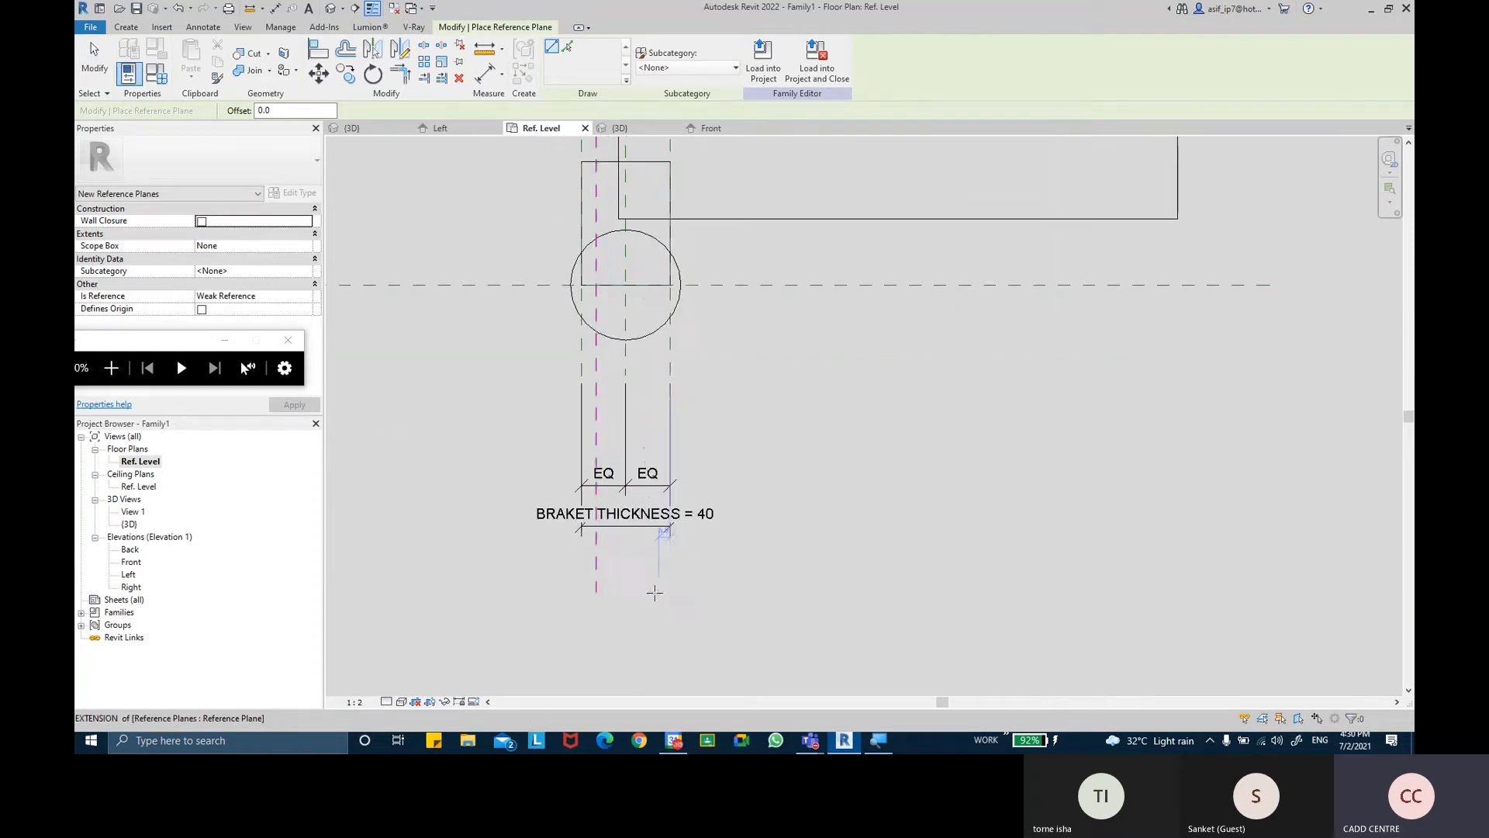
left_click(655, 591)
scroll(658, 291, "down", 2)
middle_click_drag(665, 310, 669, 591)
scroll(669, 591, "down", 2)
scroll(664, 454, "down", 1)
scroll(669, 208, "down", 1)
middle_click_drag(670, 208, 671, 375)
scroll(659, 348, "up", 2)
scroll(658, 333, "up", 2)
left_click(664, 287)
key("Escape")
key("Escape")
Extend the upper end of the reference plane left of centre beyond the upper round support
left_click(637, 443)
key("Escape")
scroll(638, 460, "up", 2)
left_click(638, 463)
left_click_drag(637, 394, 640, 195)
key("Escape")
middle_click_drag(664, 148, 663, 180)
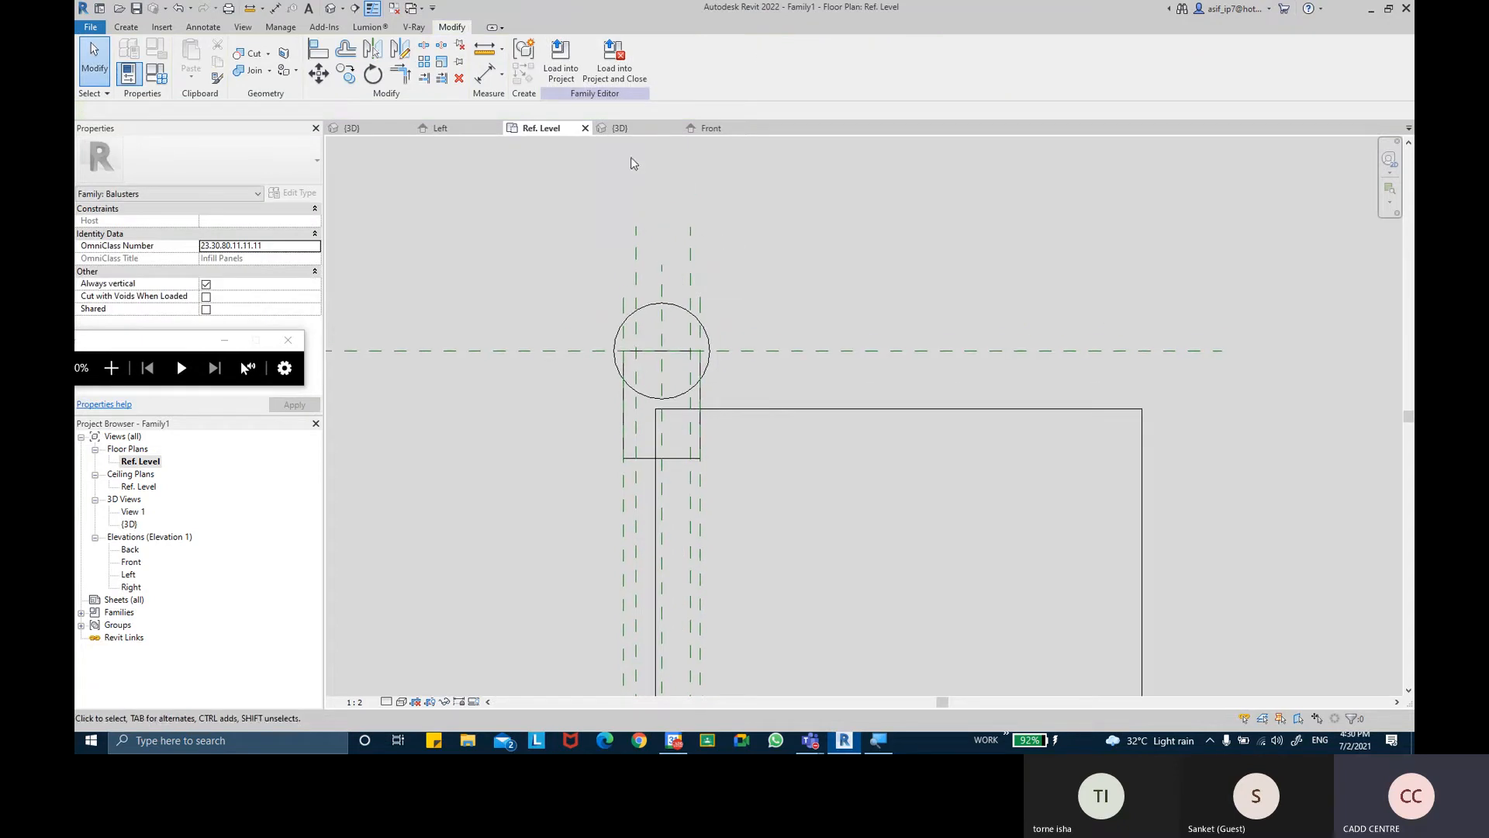
Dimension the two new reference planes to the centre plane with one aligned dimension and make its segments equal
left_click(496, 76)
scroll(631, 282, "up", 3)
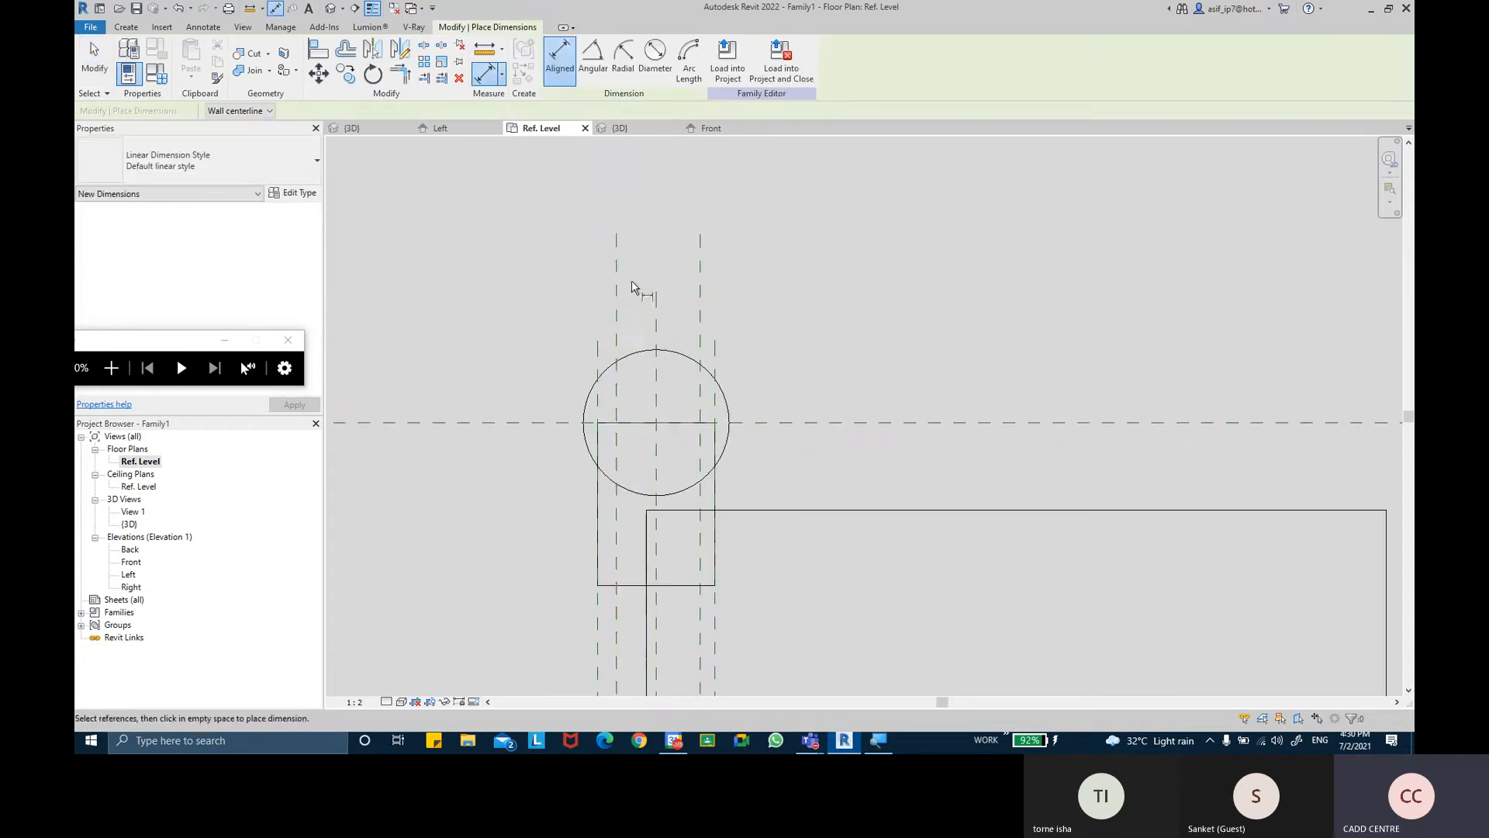
left_click(624, 294)
left_click(655, 309)
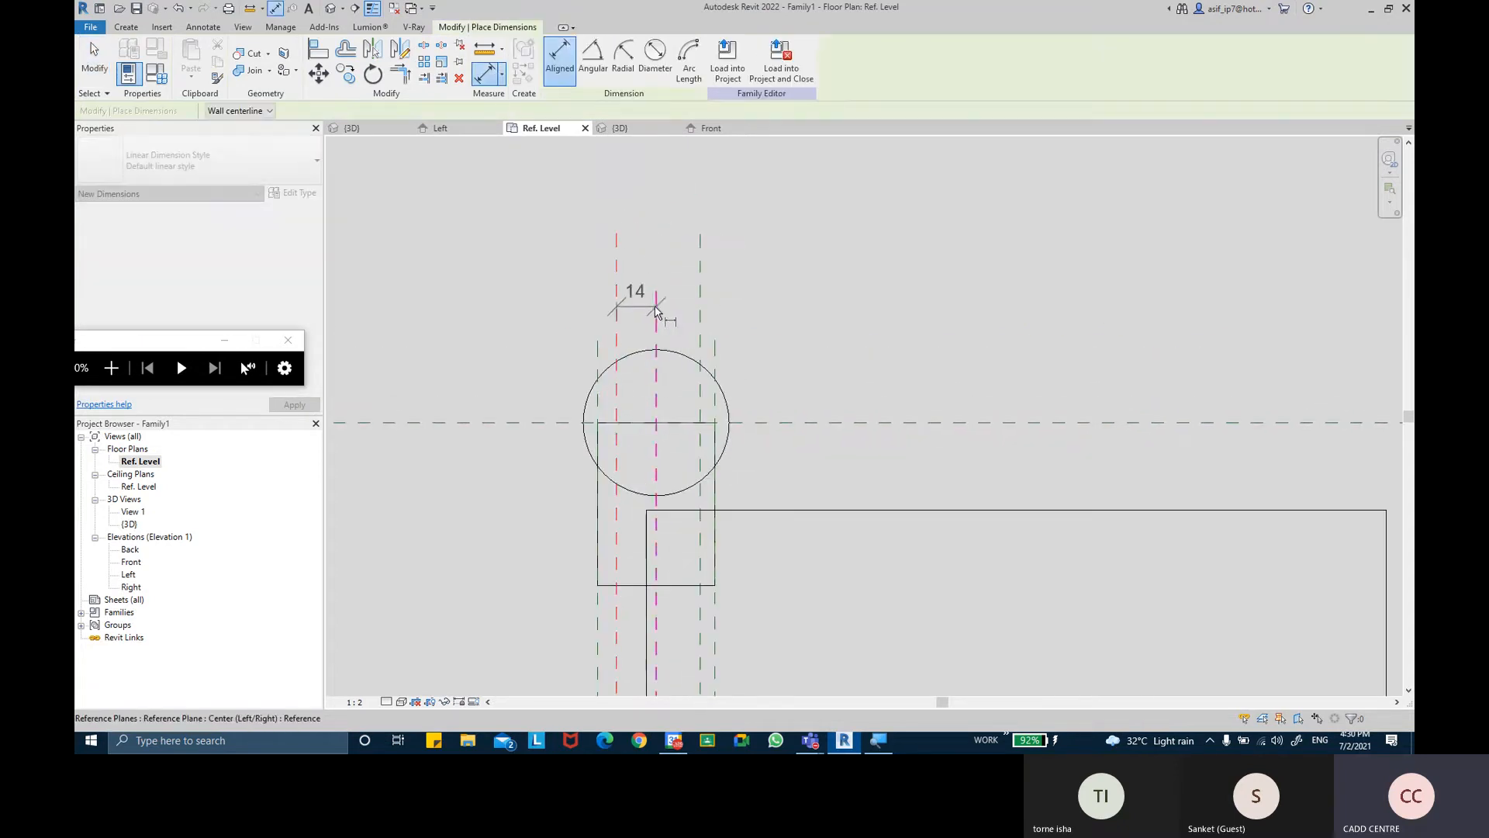
left_click(701, 297)
middle_click_drag(723, 197, 724, 267)
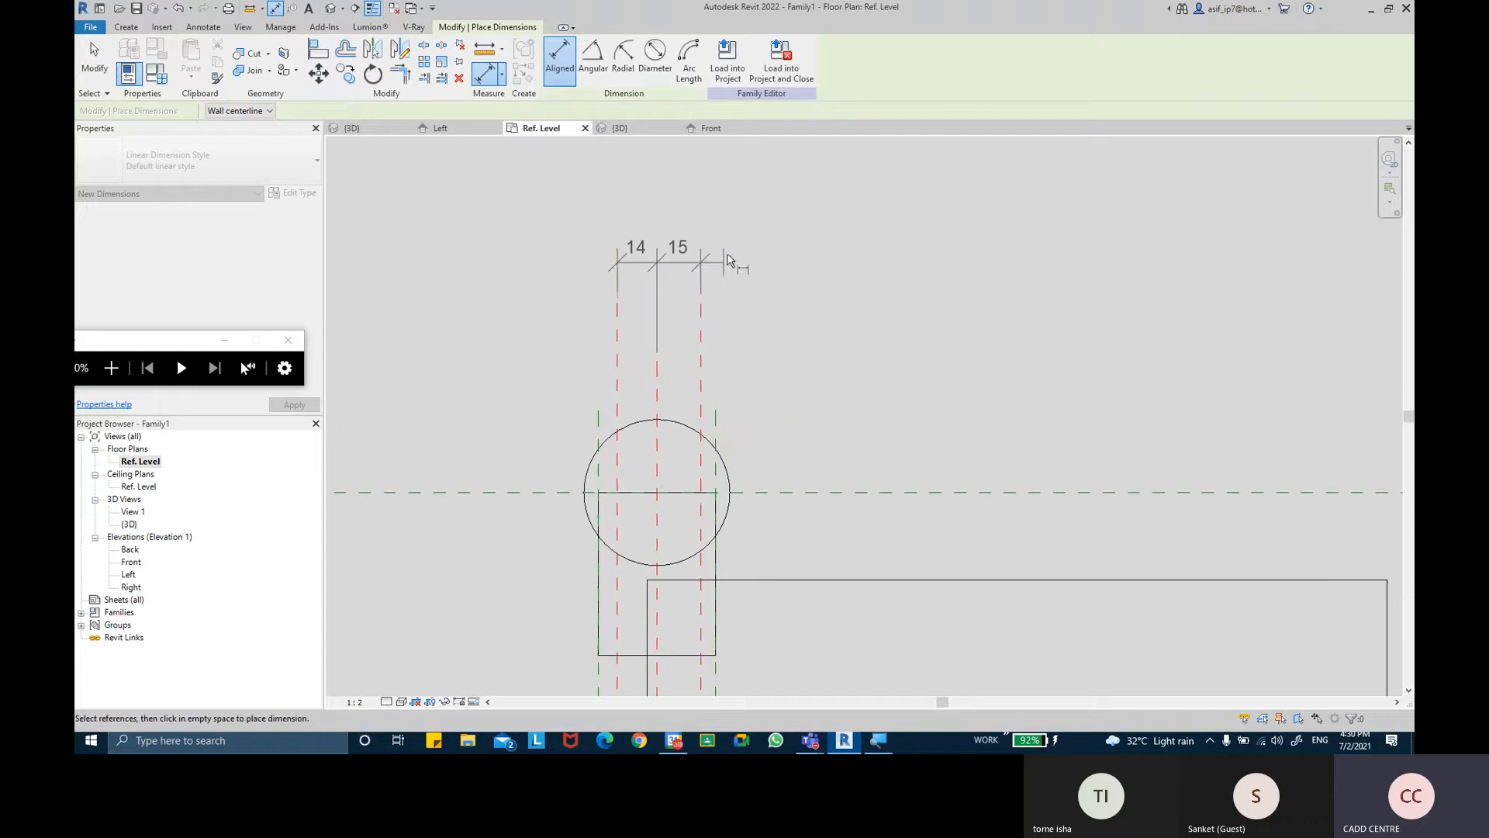
left_click(739, 221)
left_click(660, 146)
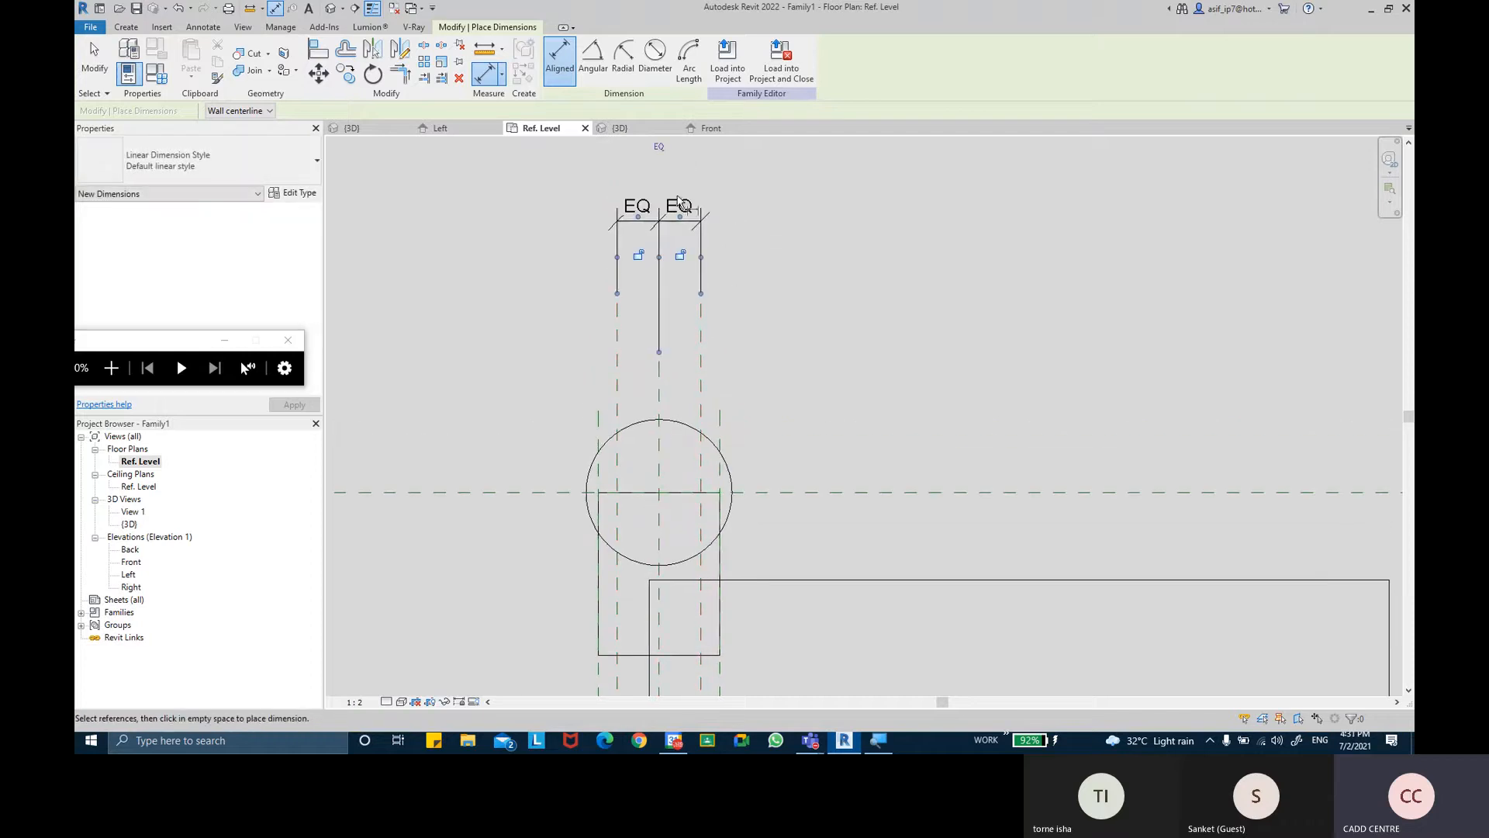
middle_click_drag(629, 386, 647, 353)
Dimension the overall distance between the two new planes and label it with a new type parameter named GLASS THICKNESS
left_click(615, 371)
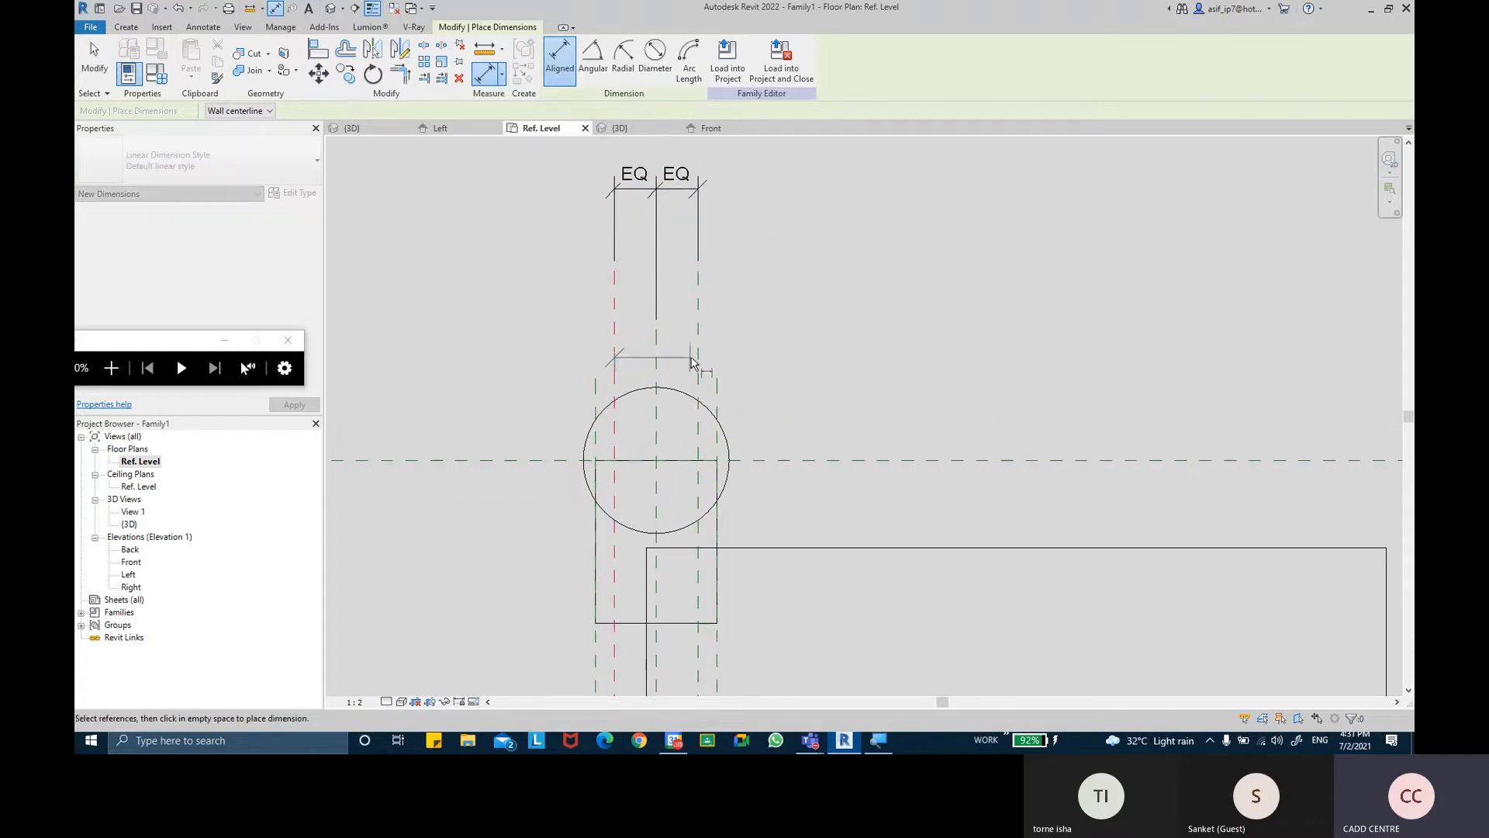
left_click(699, 353)
middle_click_drag(714, 266, 720, 401)
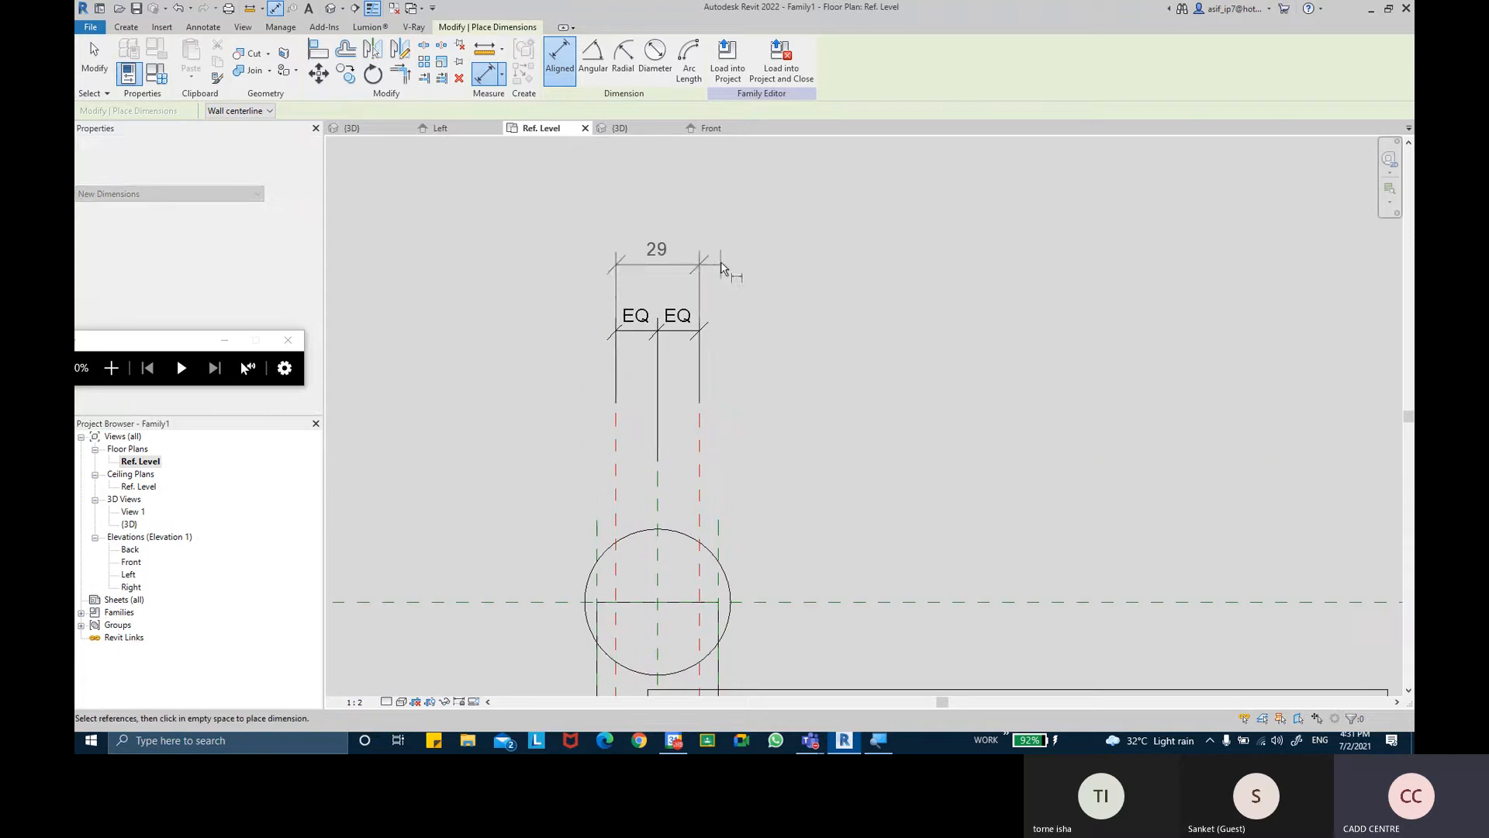
left_click(725, 261)
key("Escape")
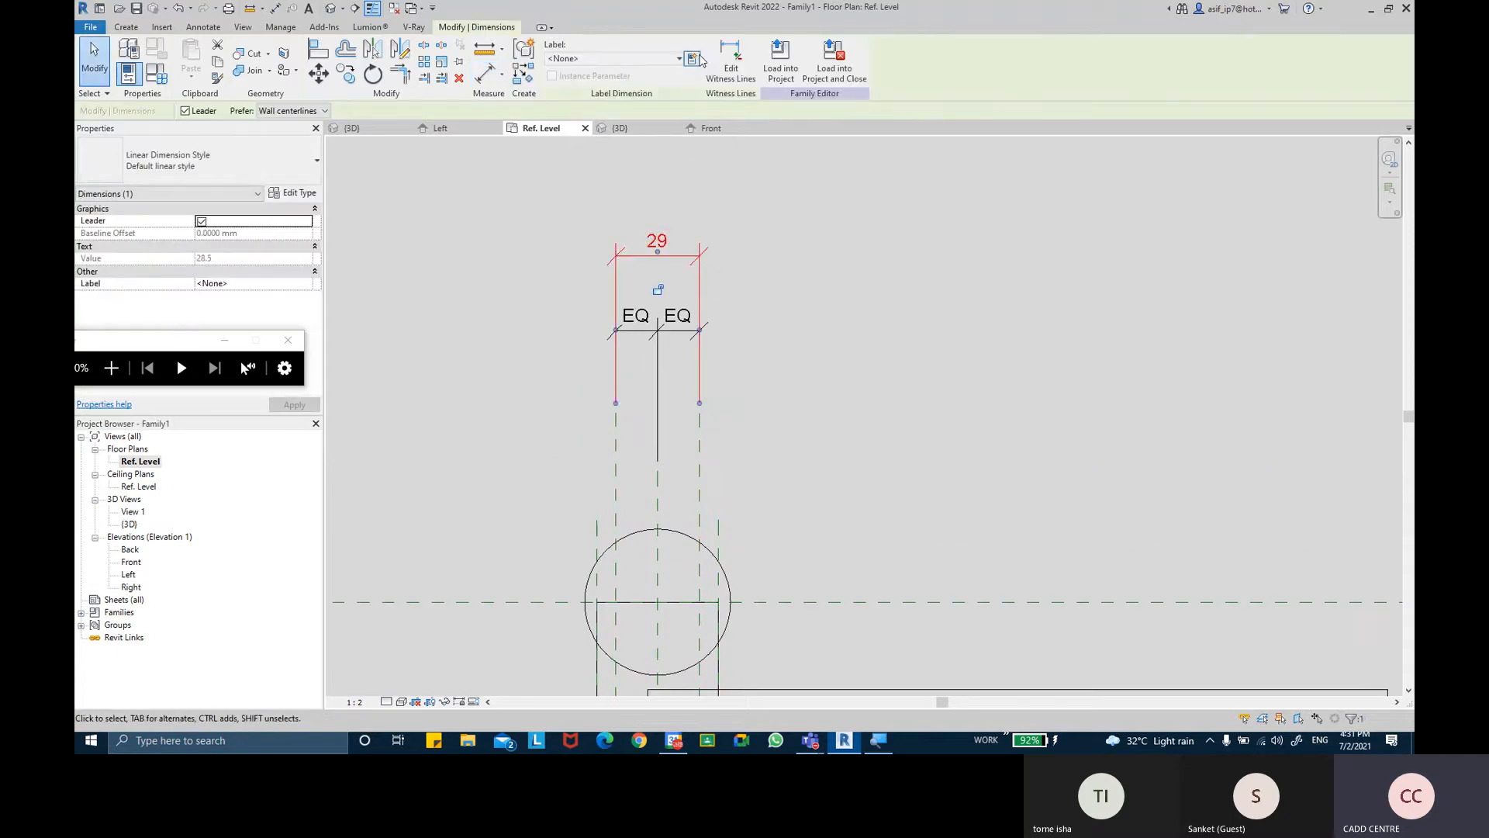
left_click(696, 60)
type("G")
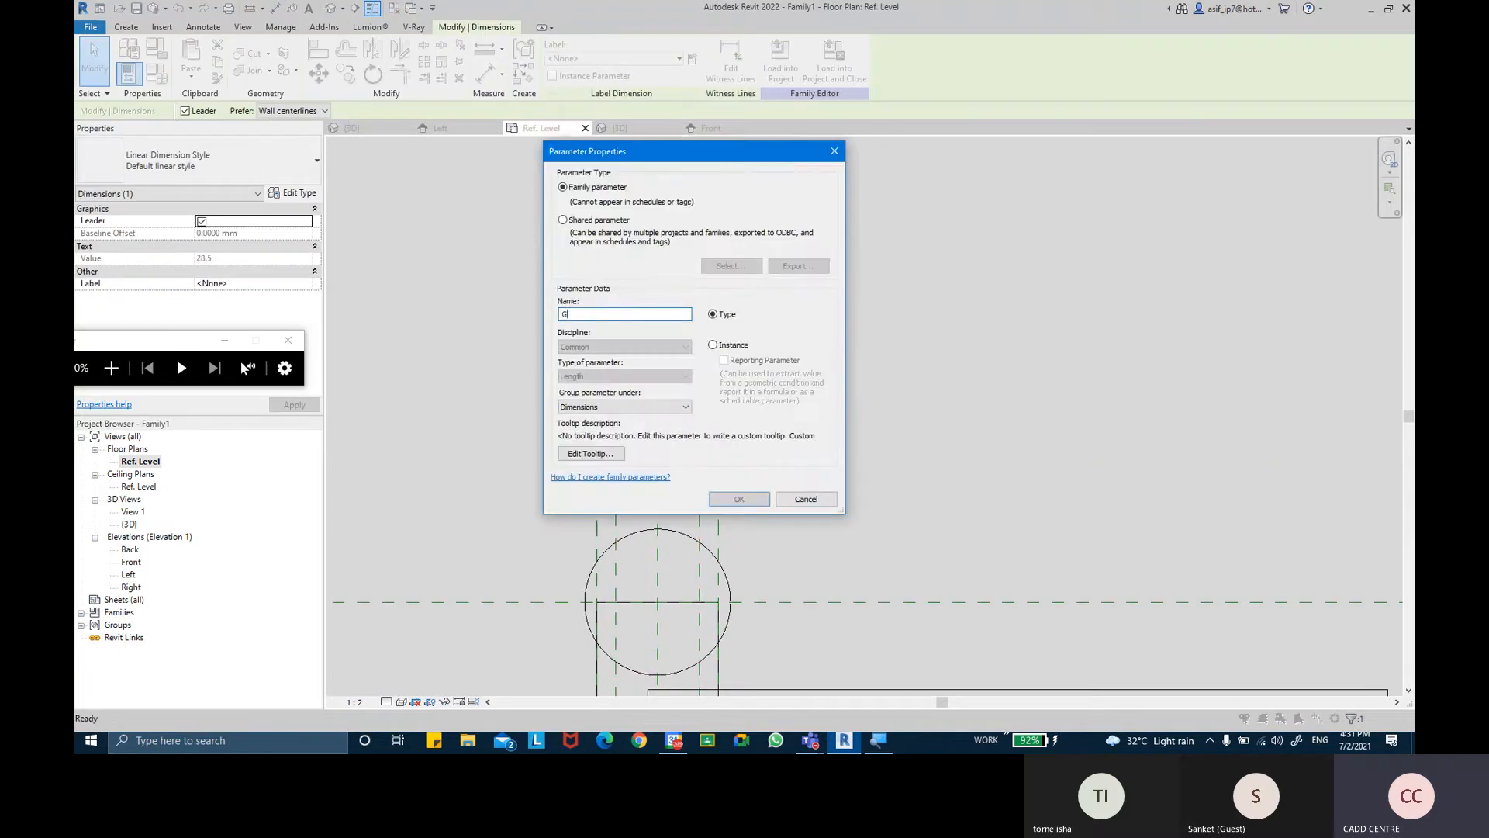
type("LASS THICKNESS")
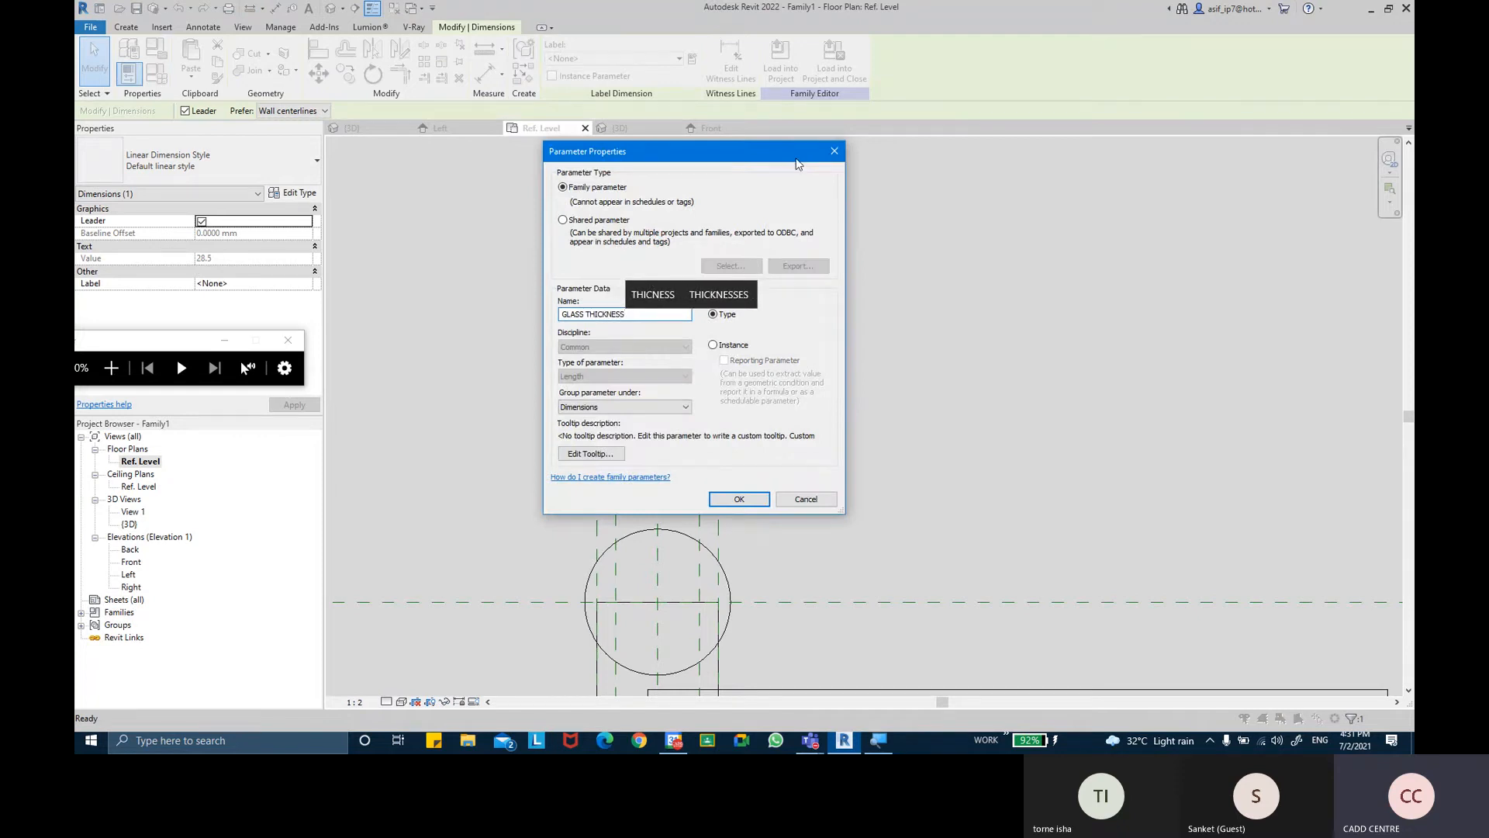
key("Return")
left_click(866, 408)
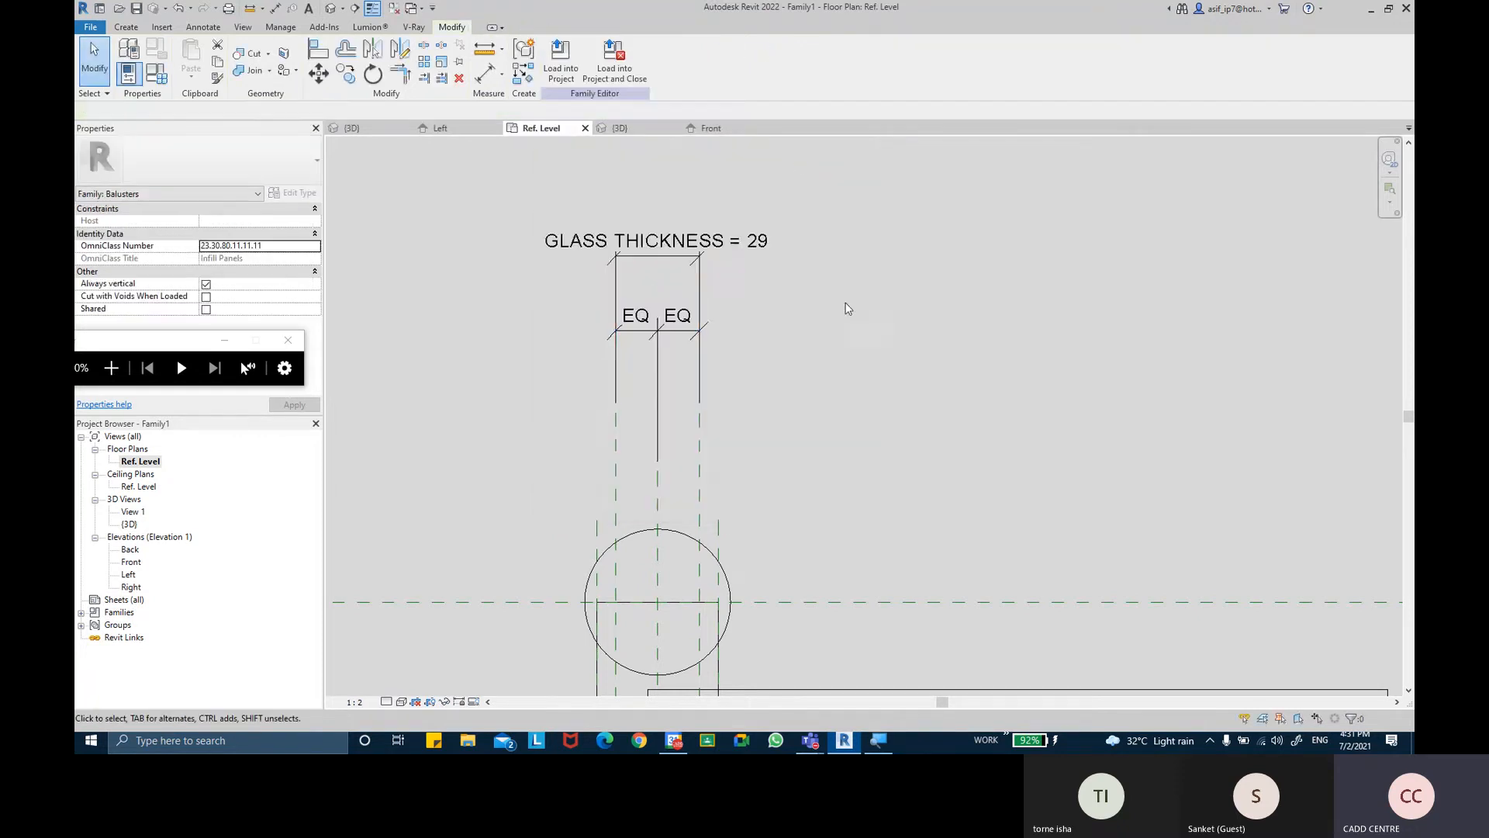
Pull both faces of the glass extrusion onto the two GLASS THICKNESS reference planes
scroll(866, 408, "down", 2)
scroll(861, 411, "down", 4)
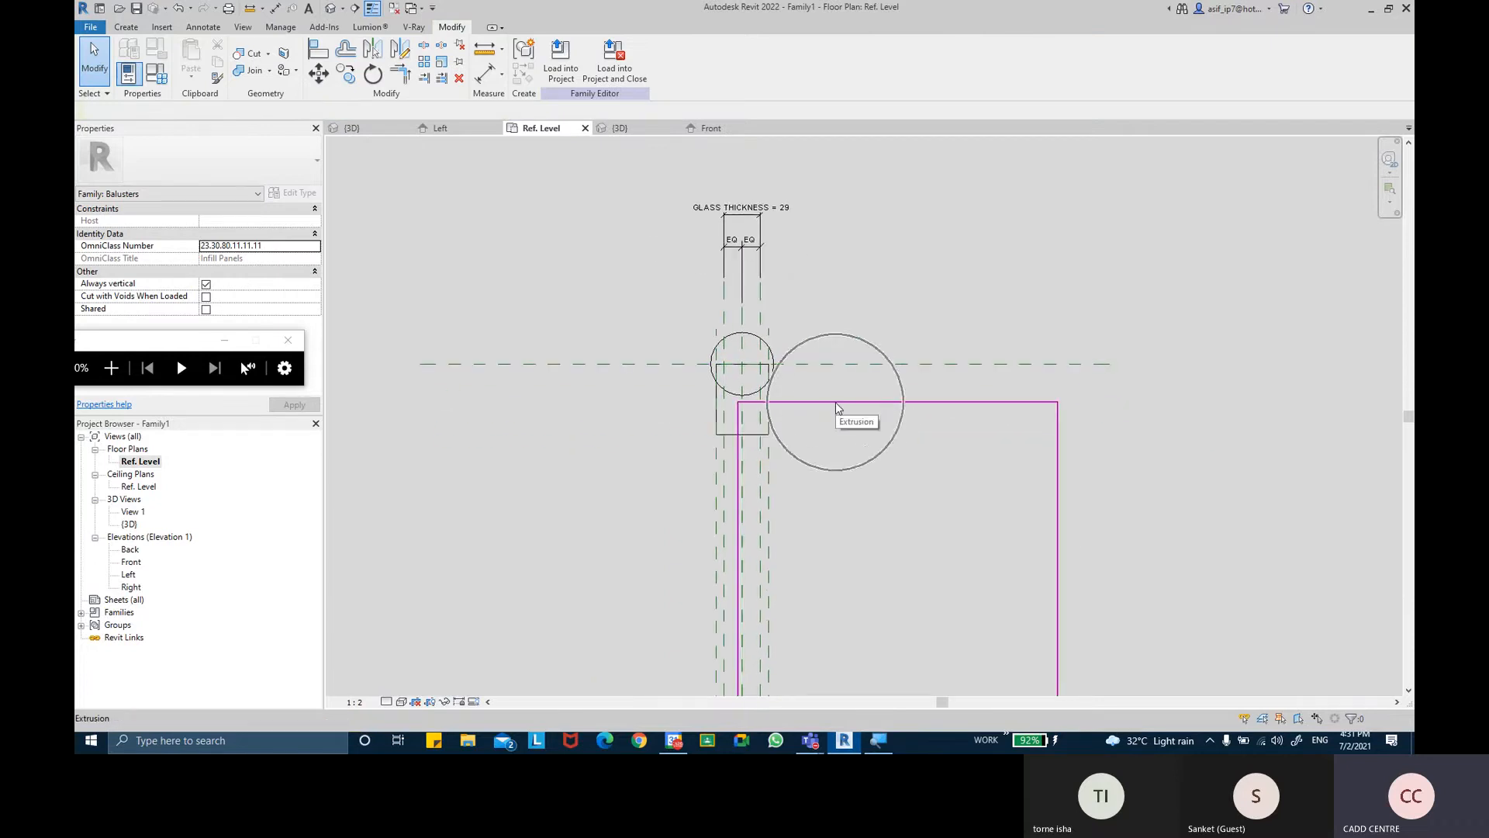
left_click(837, 406)
scroll(875, 256, "up", 3)
left_click_drag(758, 406, 707, 402)
scroll(709, 402, "down", 2)
left_click_drag(1063, 407, 732, 403)
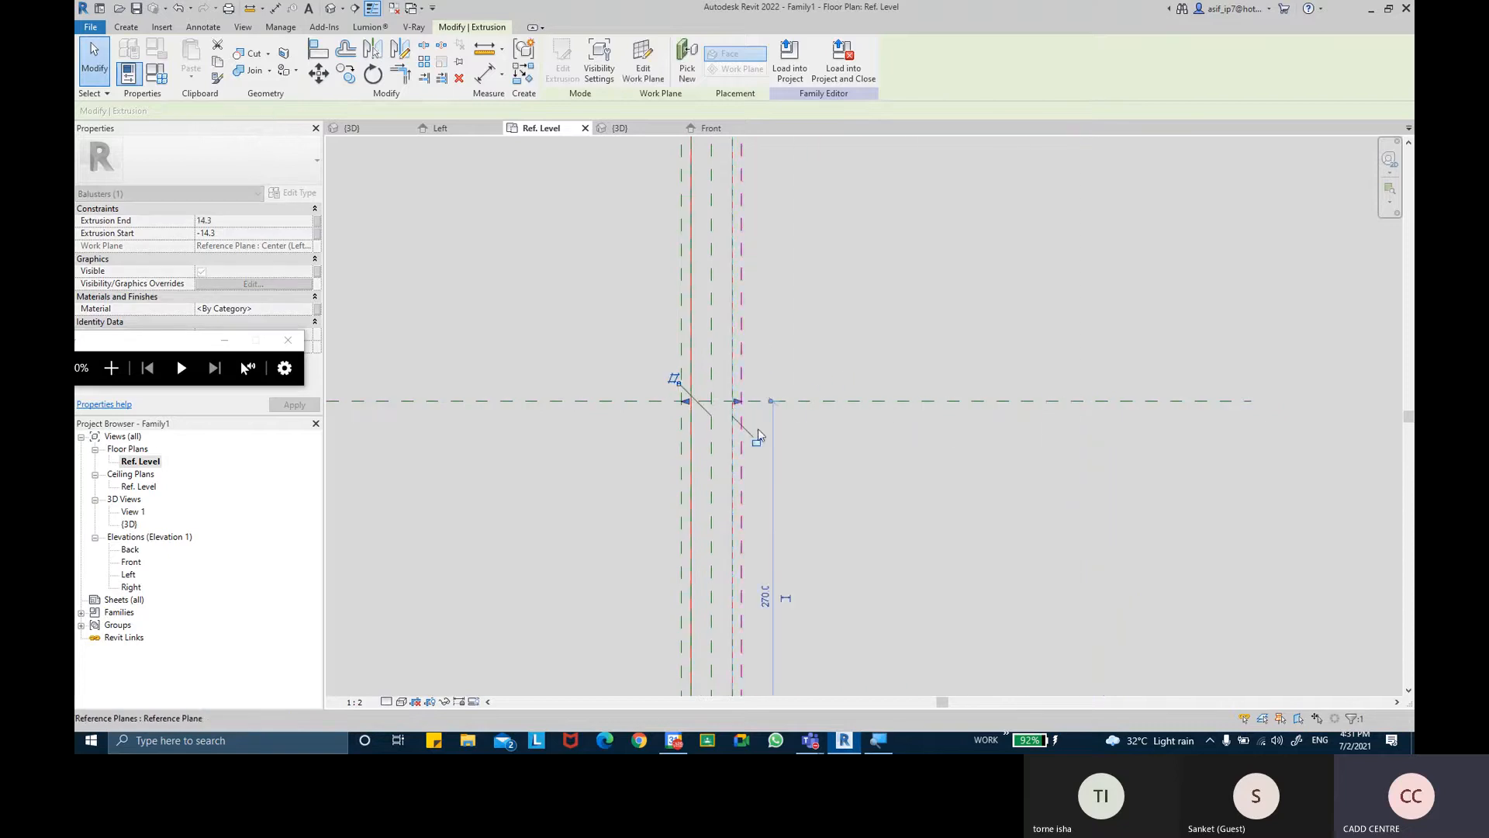
left_click(879, 320)
scroll(874, 365, "down", 3)
middle_click_drag(871, 416, 906, 327)
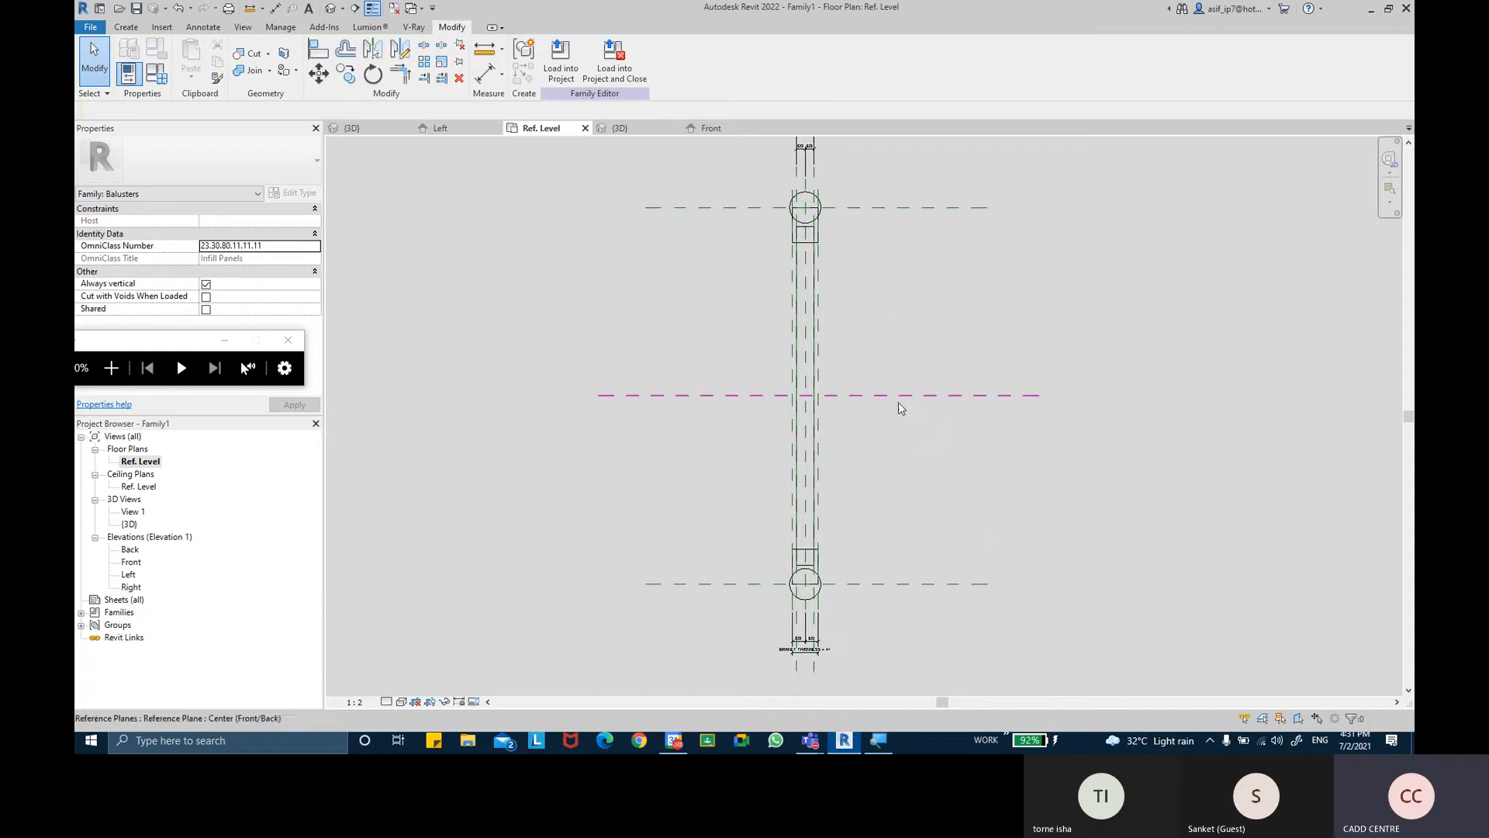
Open the family's 3D view and orbit to the upper end of the glass panel
left_click(330, 8)
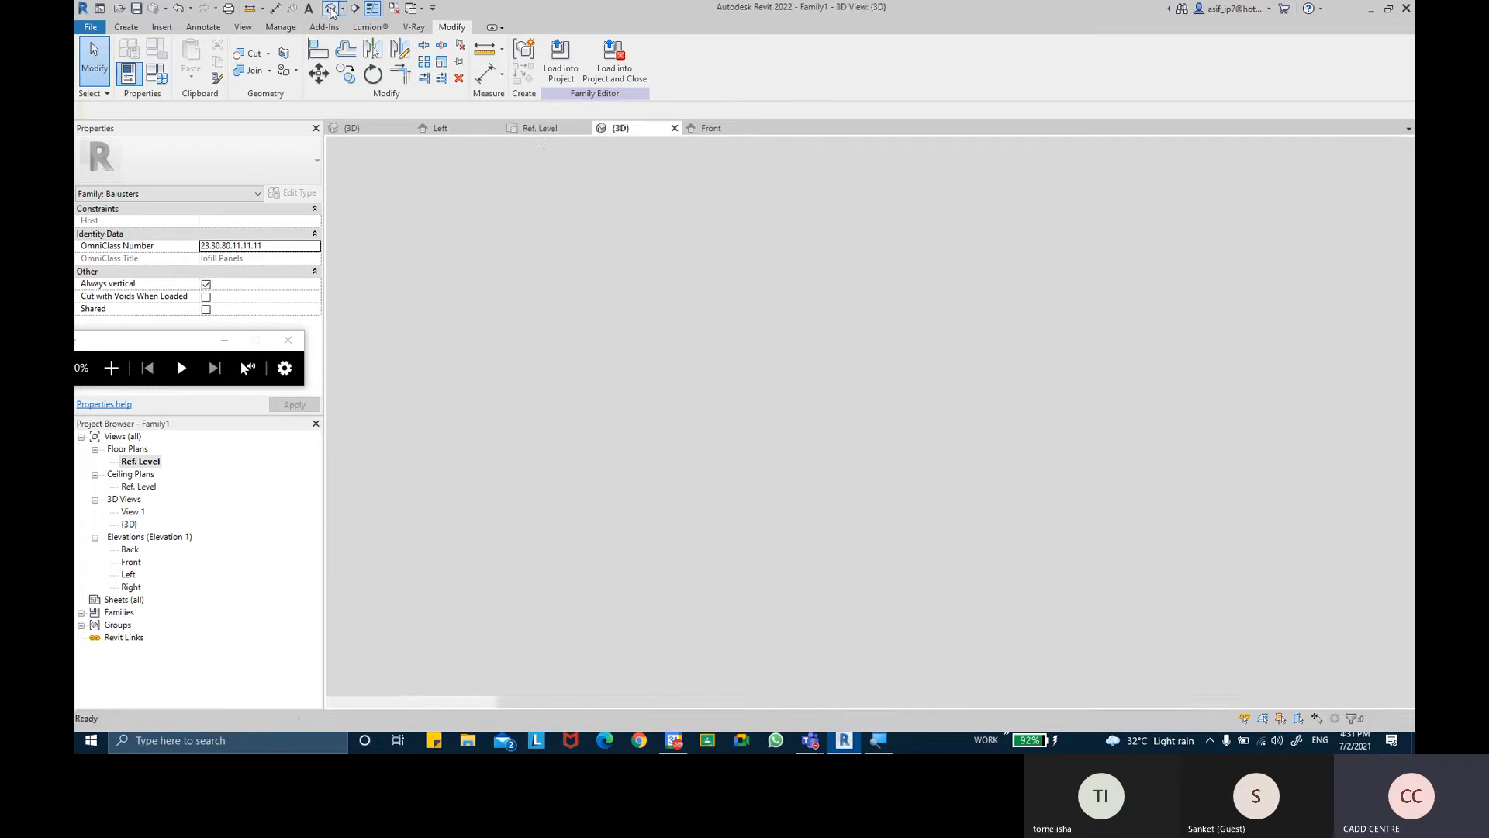
middle_click_drag(870, 459, 426, 319, "shift")
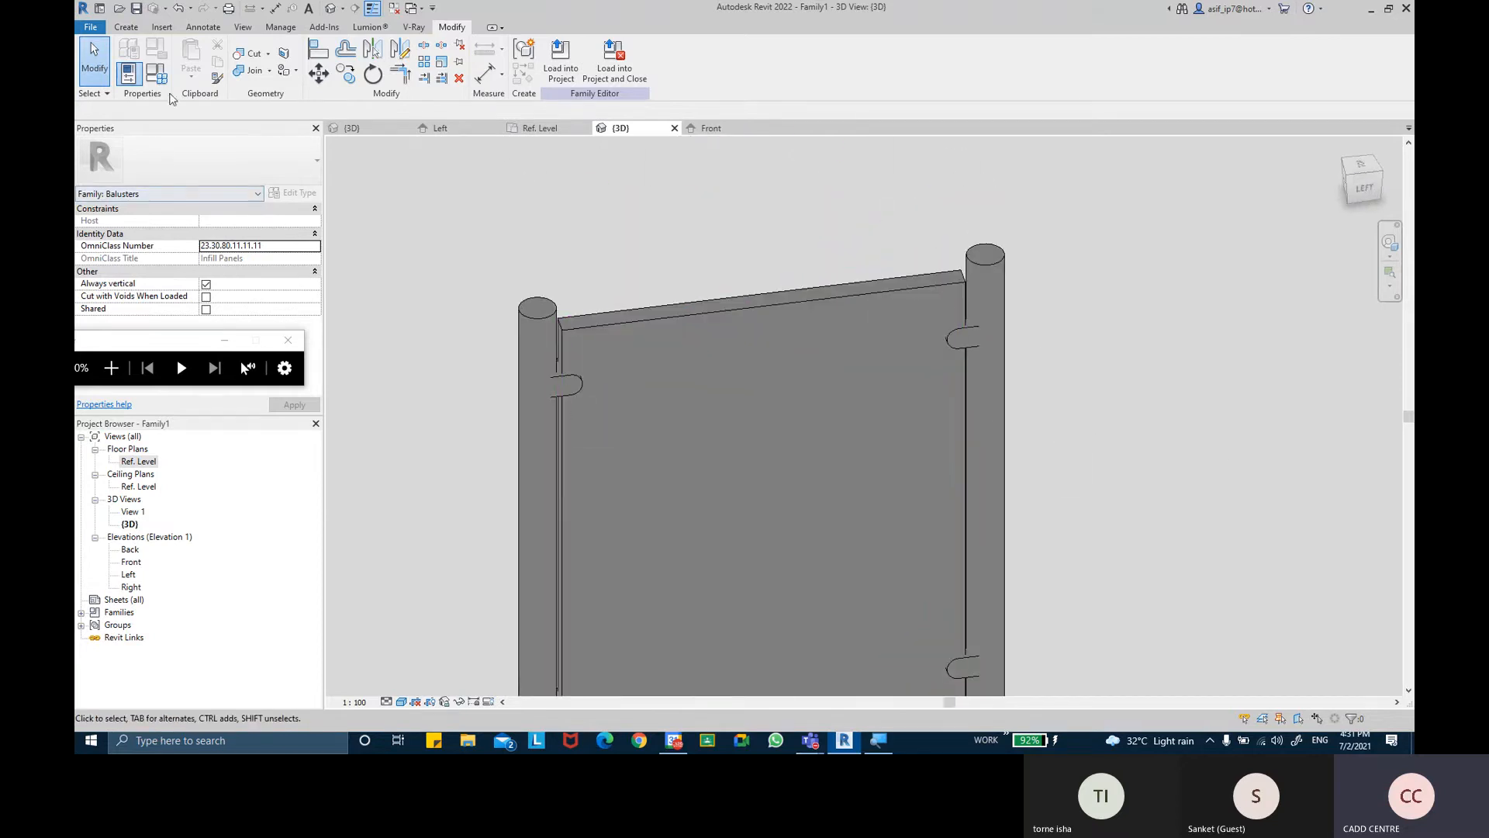
Try a BRAKET THICKNESS of 20 in the family types and discard the change
left_click(156, 73)
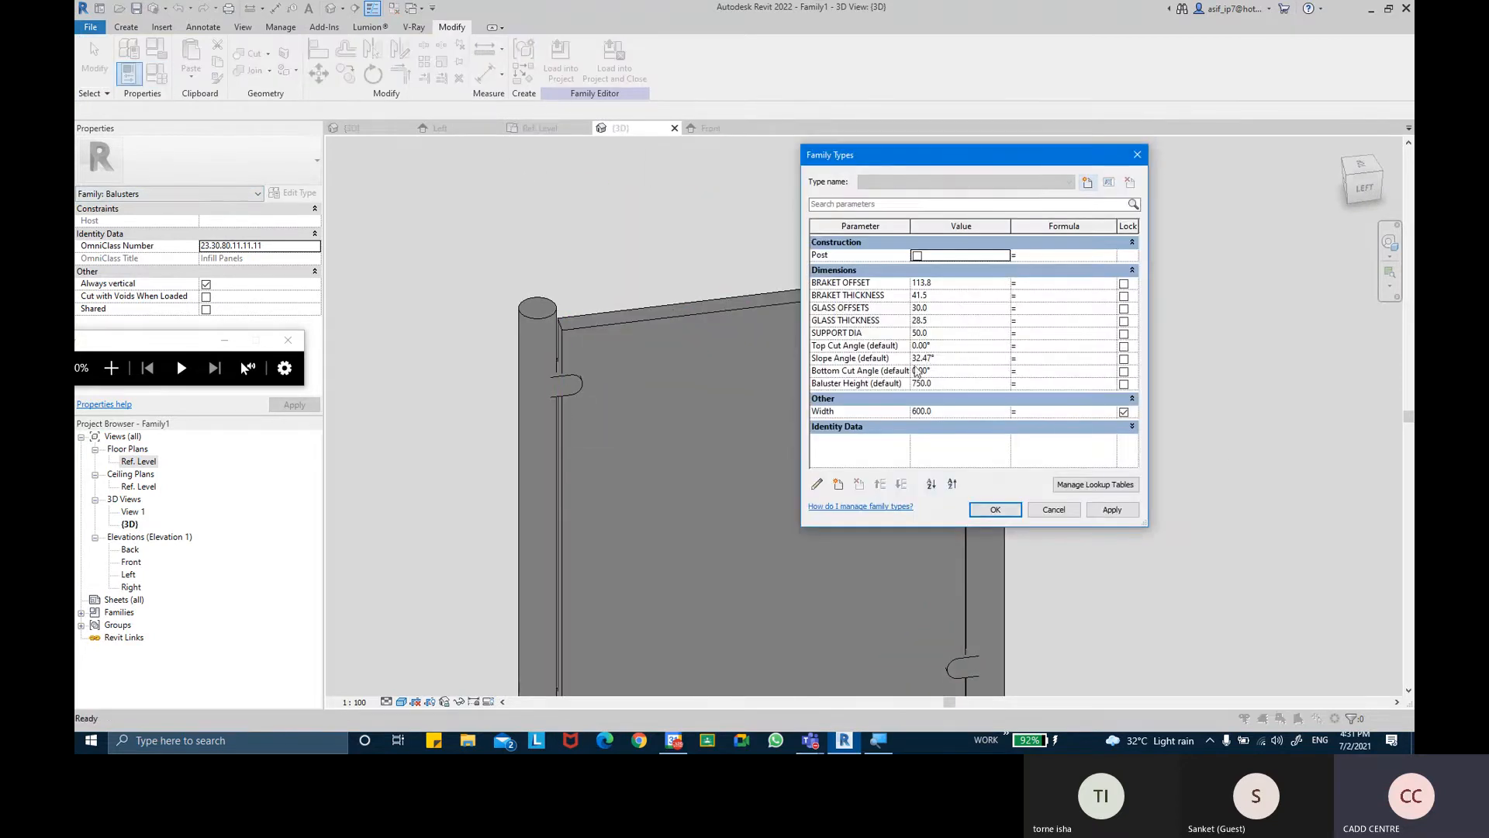
left_click(942, 299)
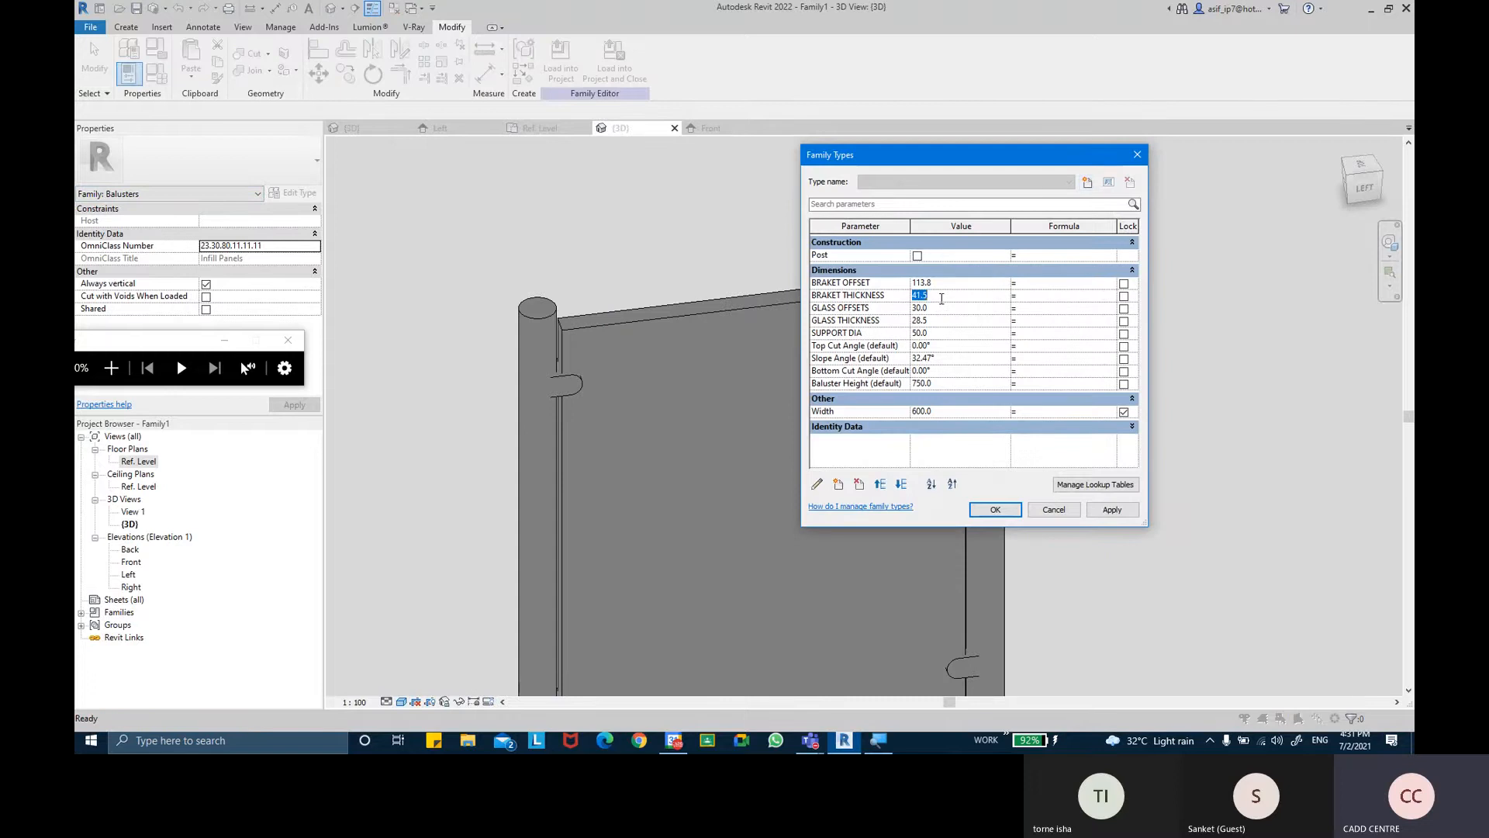
type("20")
key("Tab")
left_click(1115, 511)
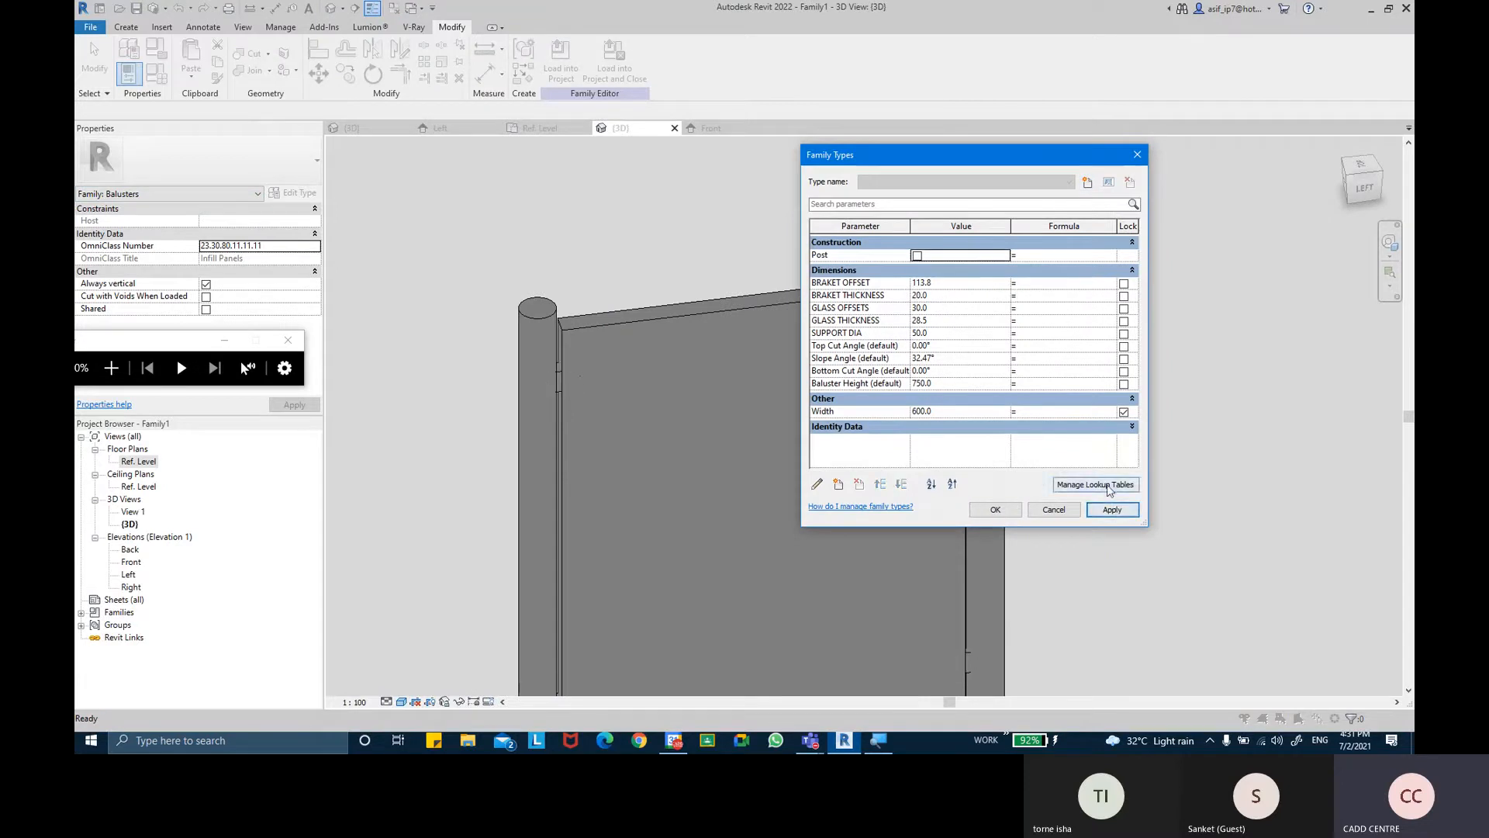
left_click(963, 296)
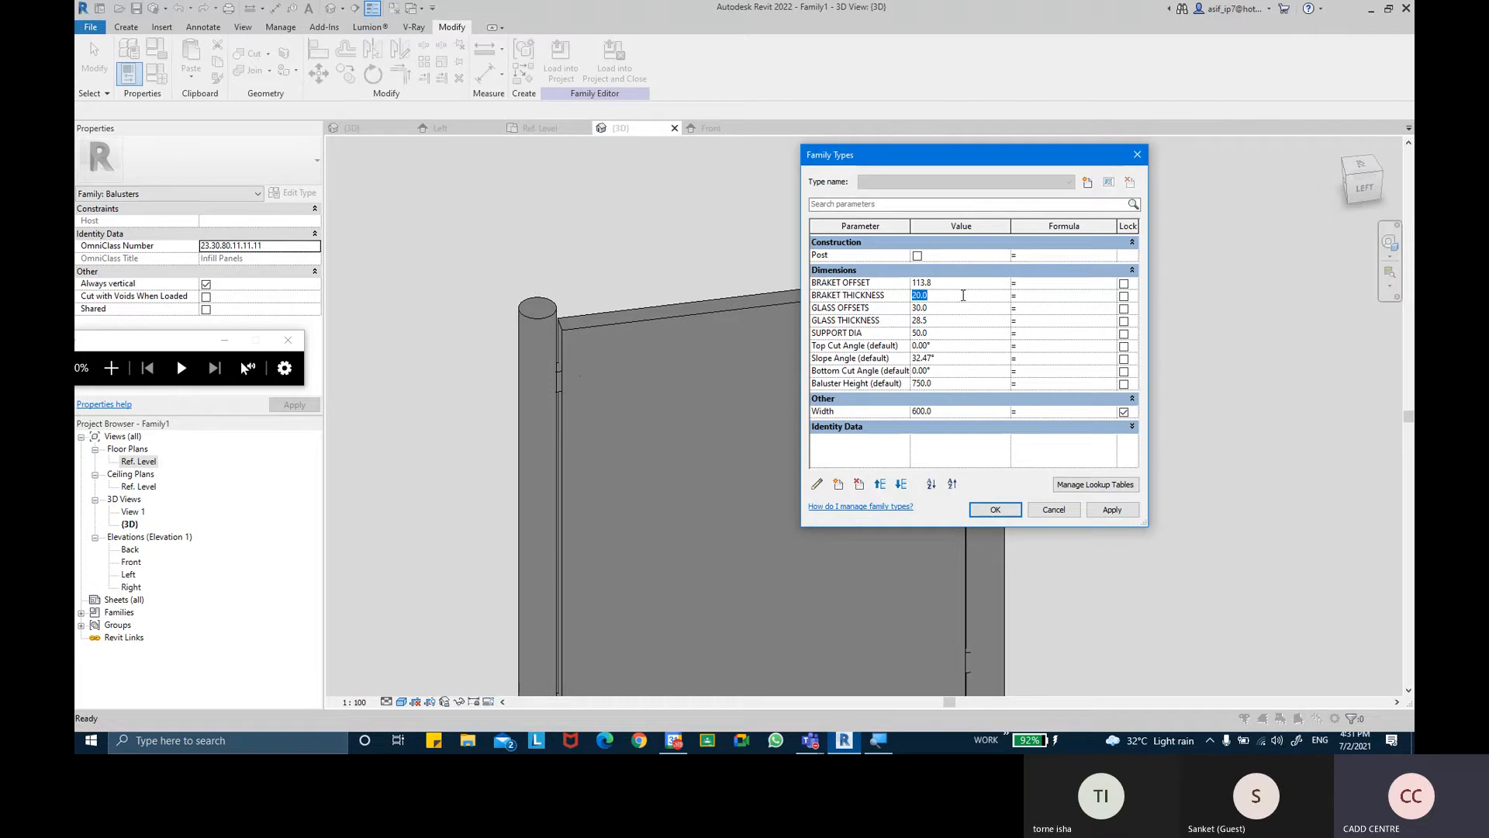
left_click(1055, 509)
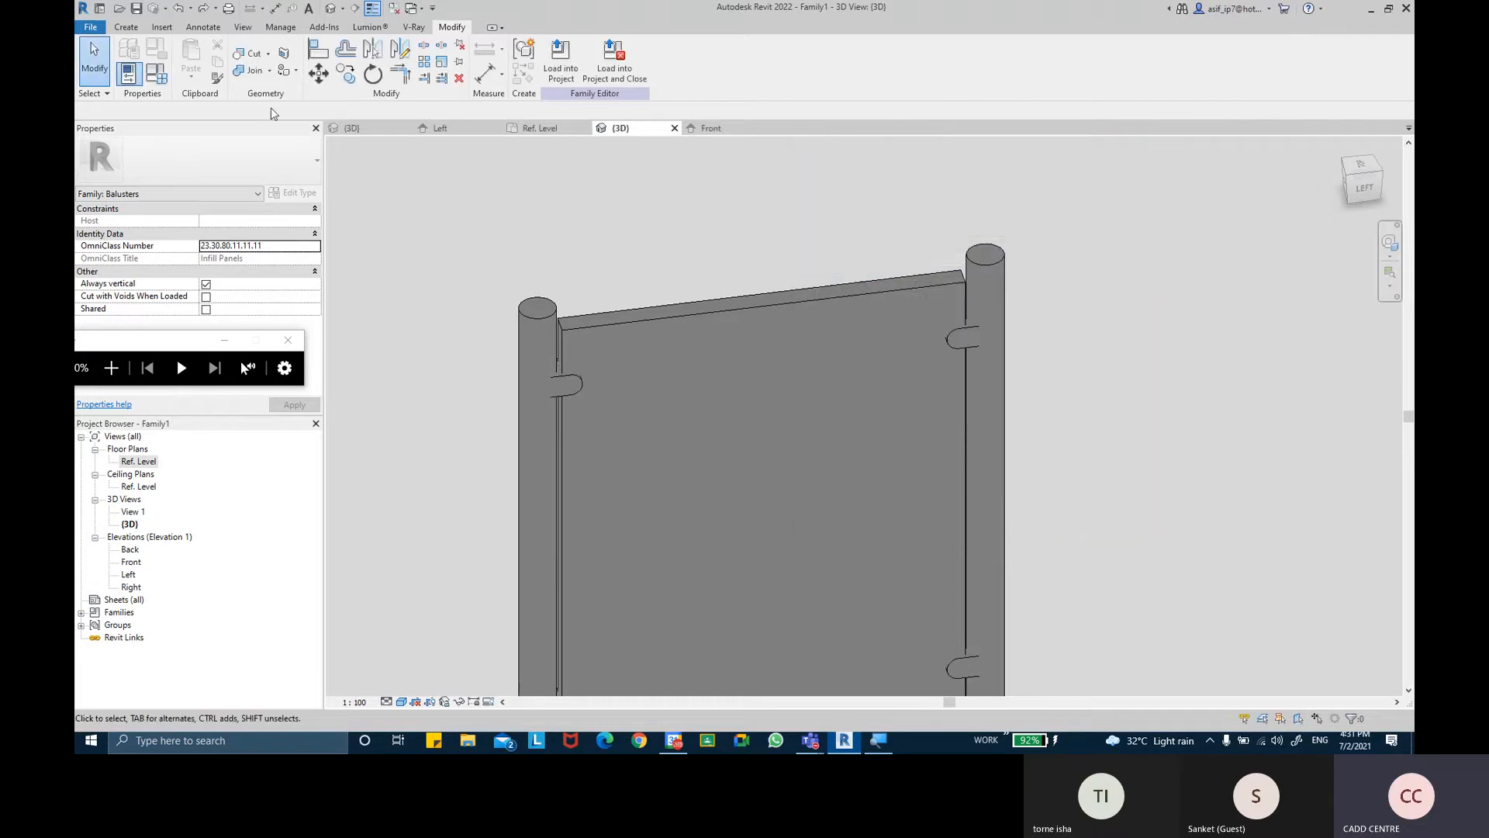
Test GLASS THICKNESS at 15 in the family types, and set it to 12 as the final value
left_click(159, 79)
left_click(952, 319)
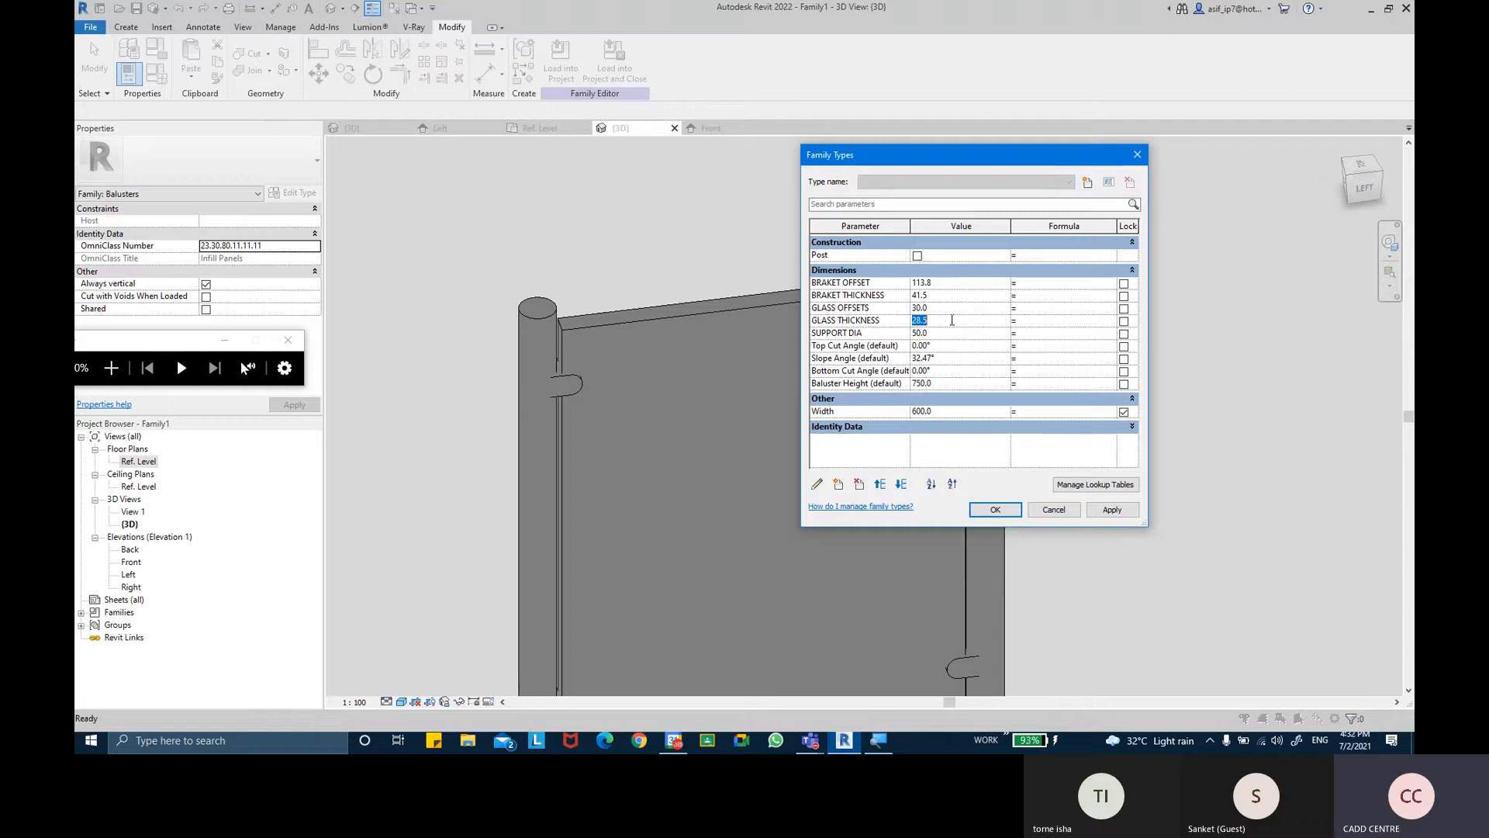
type("15")
left_click(1113, 509)
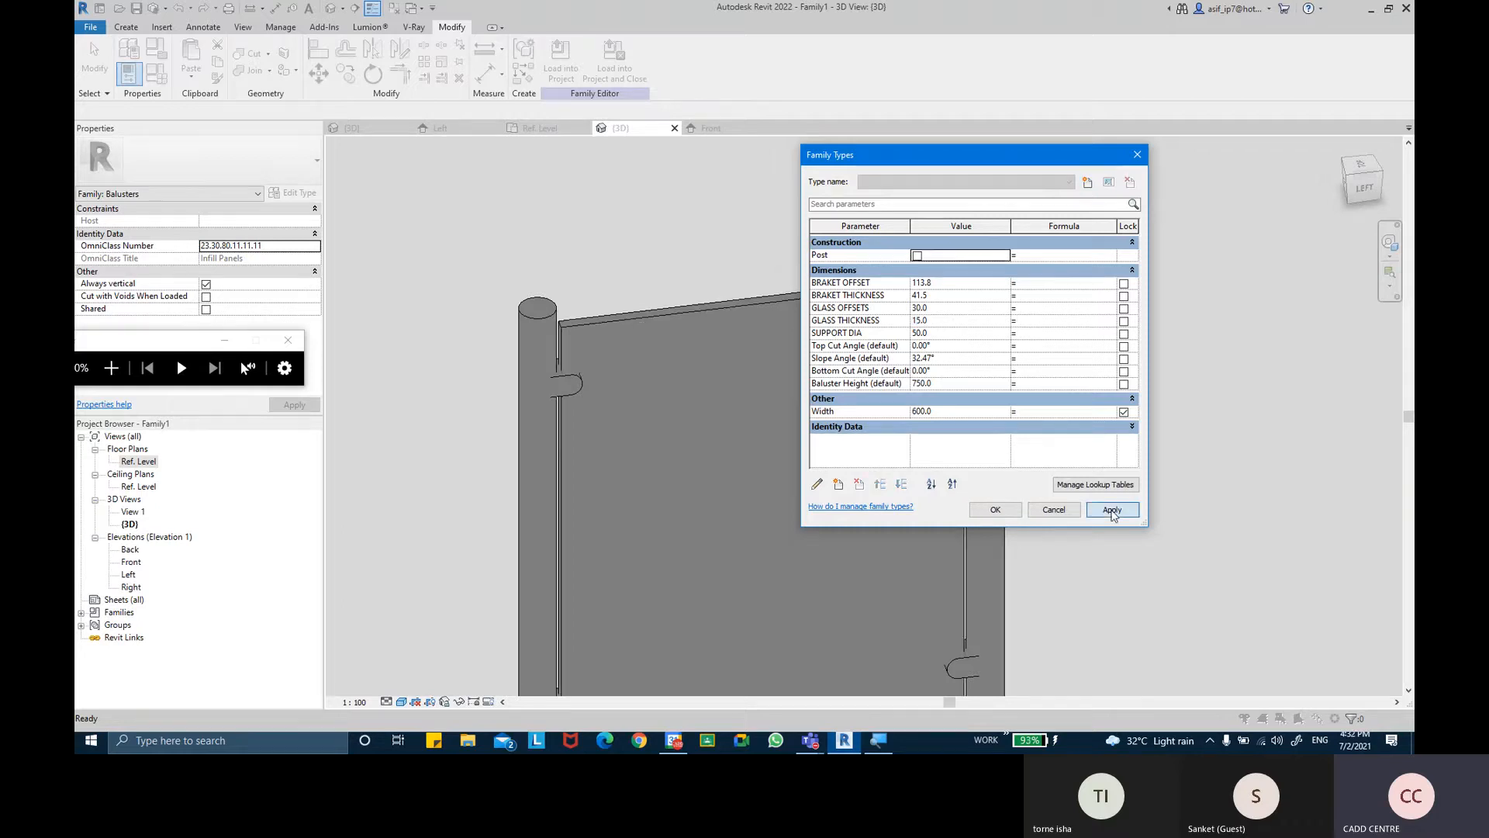
left_click(961, 319)
key("Tab")
left_click(1109, 509)
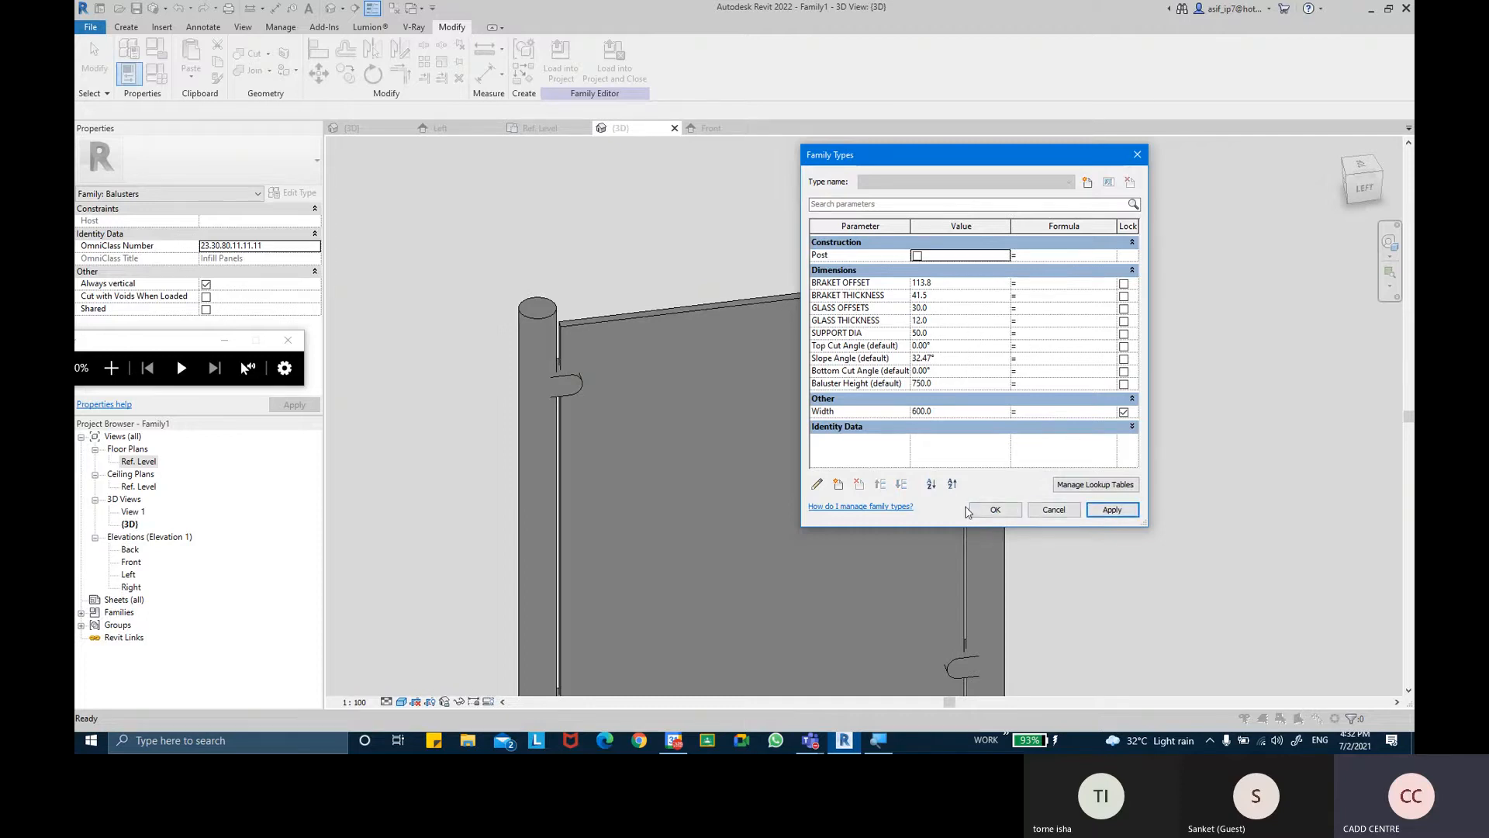
left_click(996, 509)
Select the glass panel extrusion between the two round supports in the 3D view
middle_click_drag(1008, 465, 1148, 535, "shift")
scroll(809, 429, "up", 3)
middle_click_drag(881, 373, 693, 303, "shift")
scroll(692, 305, "down", 4)
middle_click_drag(928, 409, 853, 326, "shift")
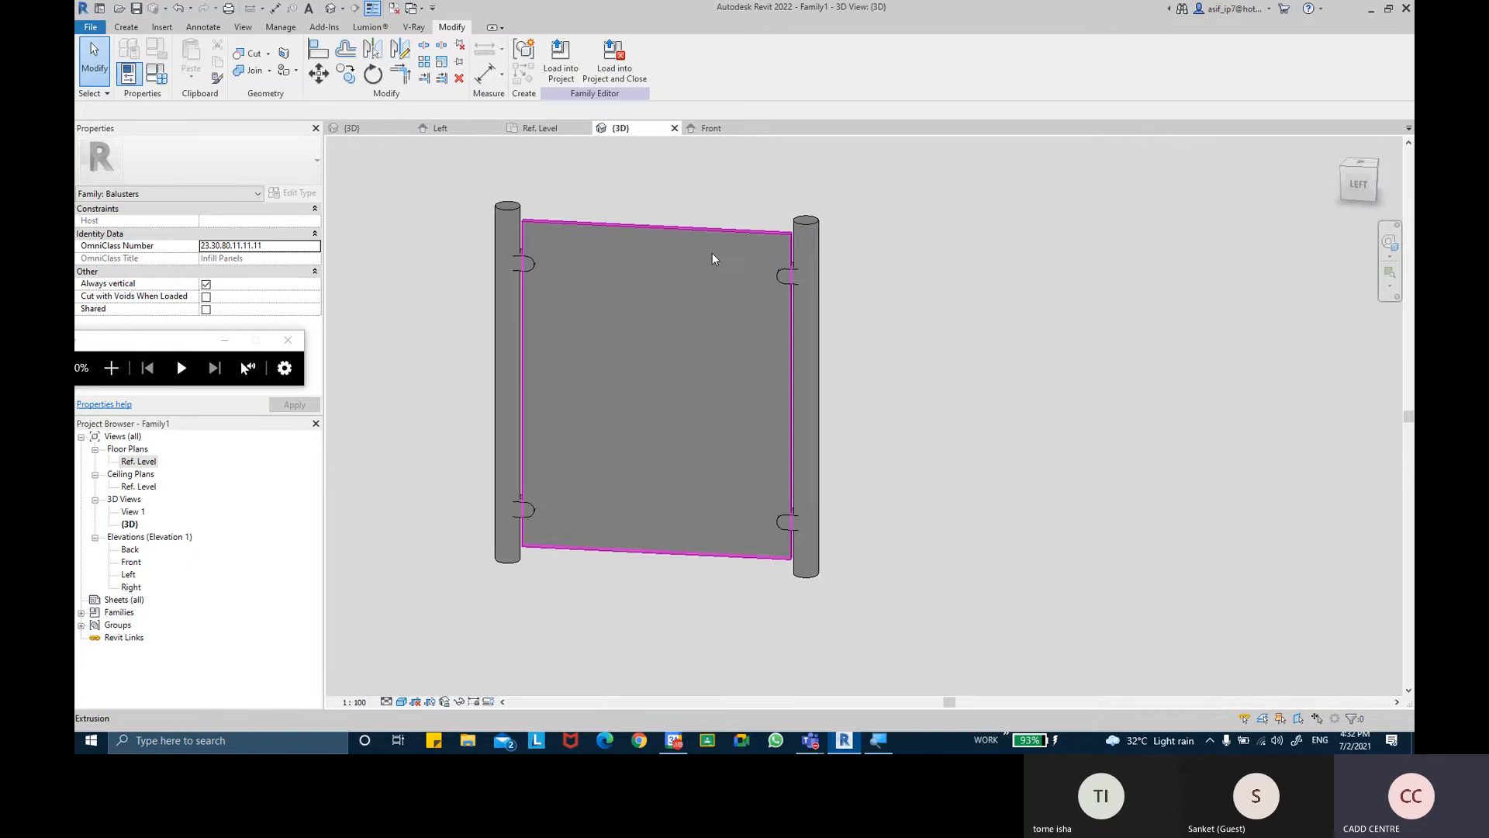
left_click(712, 256)
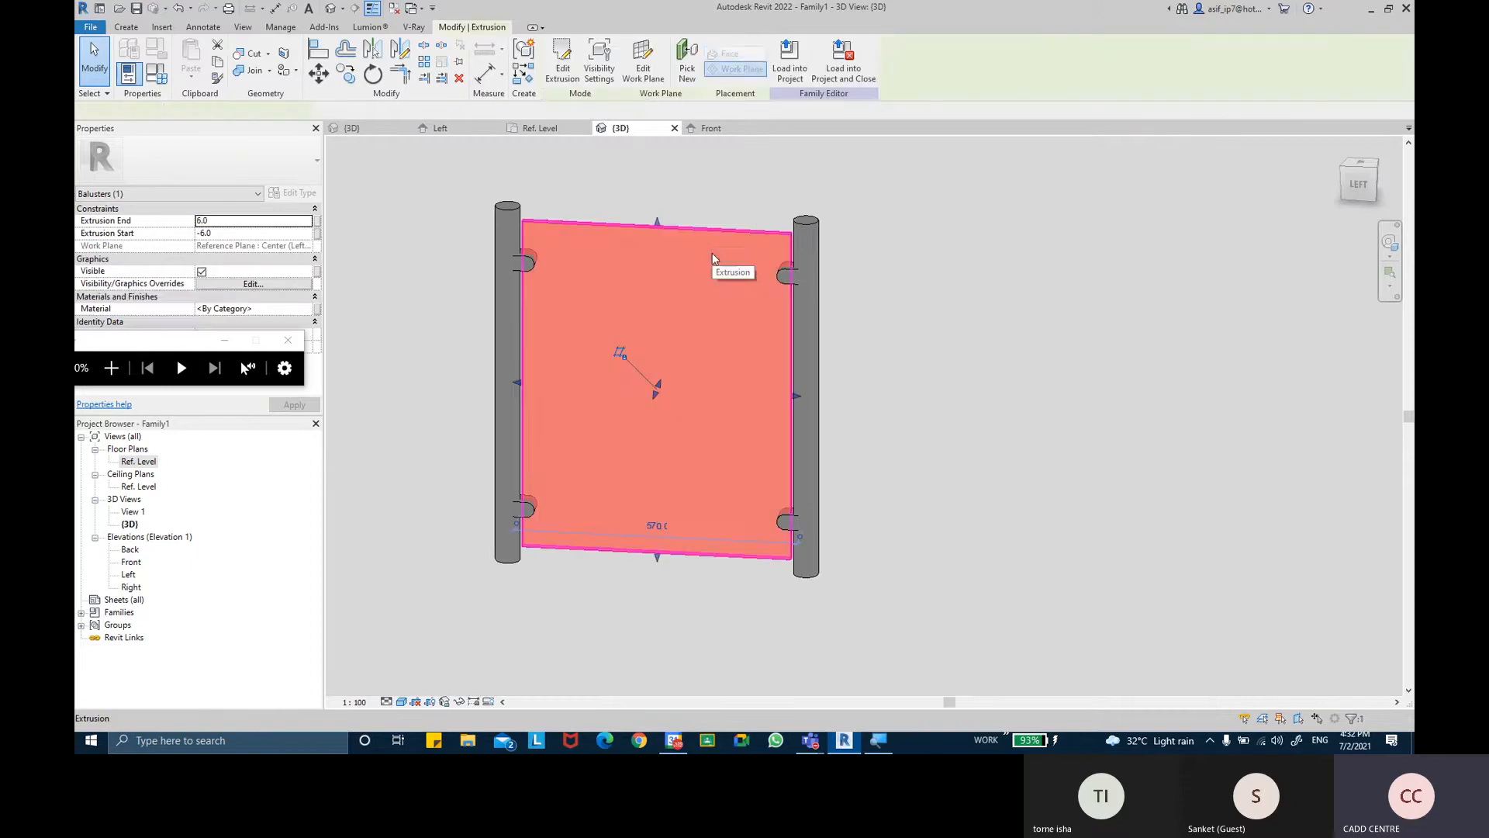
Assign the Glass material to the selected infill panel extrusion between the two posts
left_click(225, 340)
left_click(309, 335)
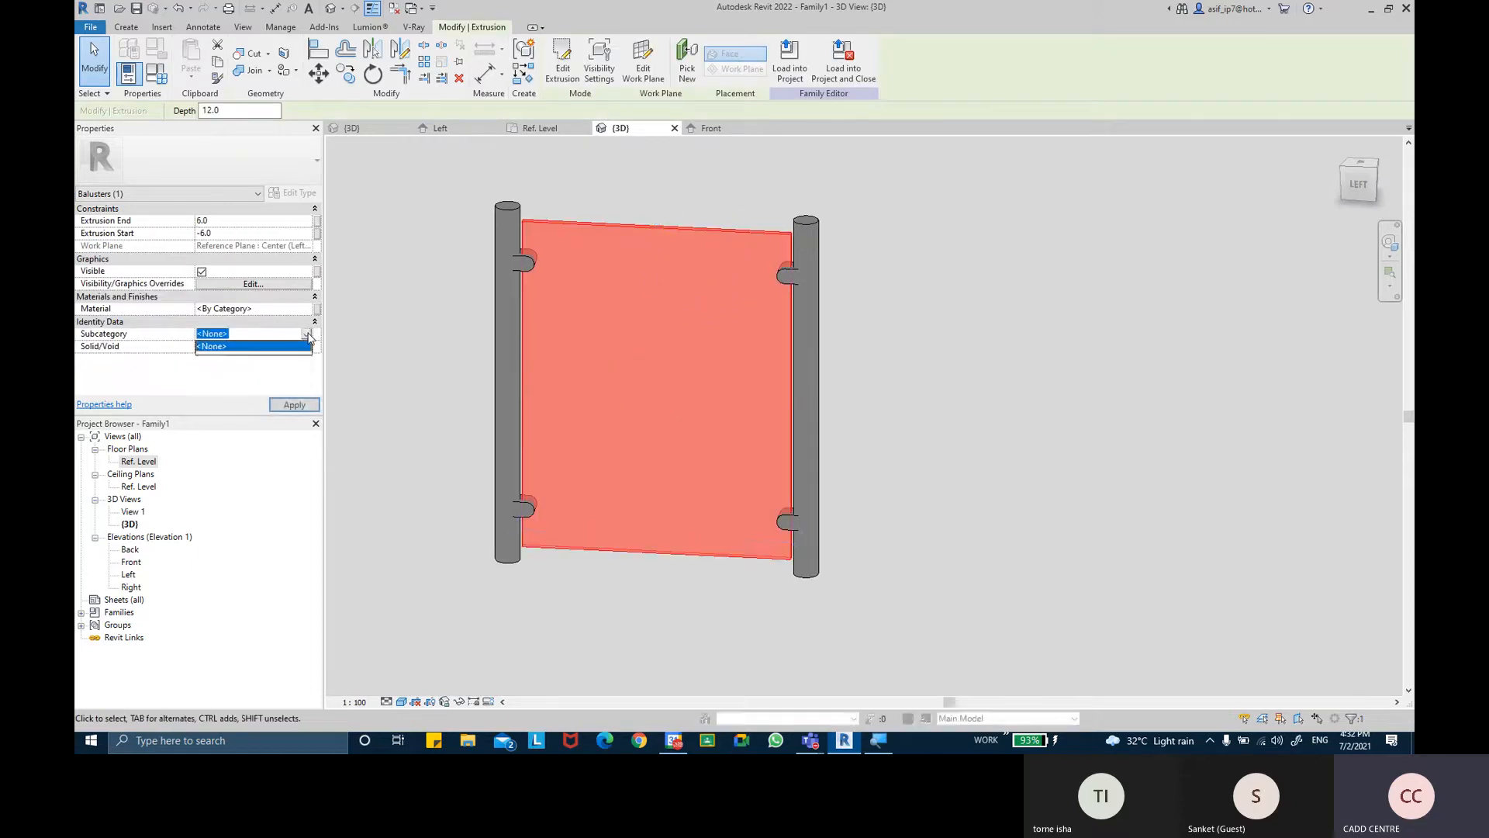
left_click(304, 345)
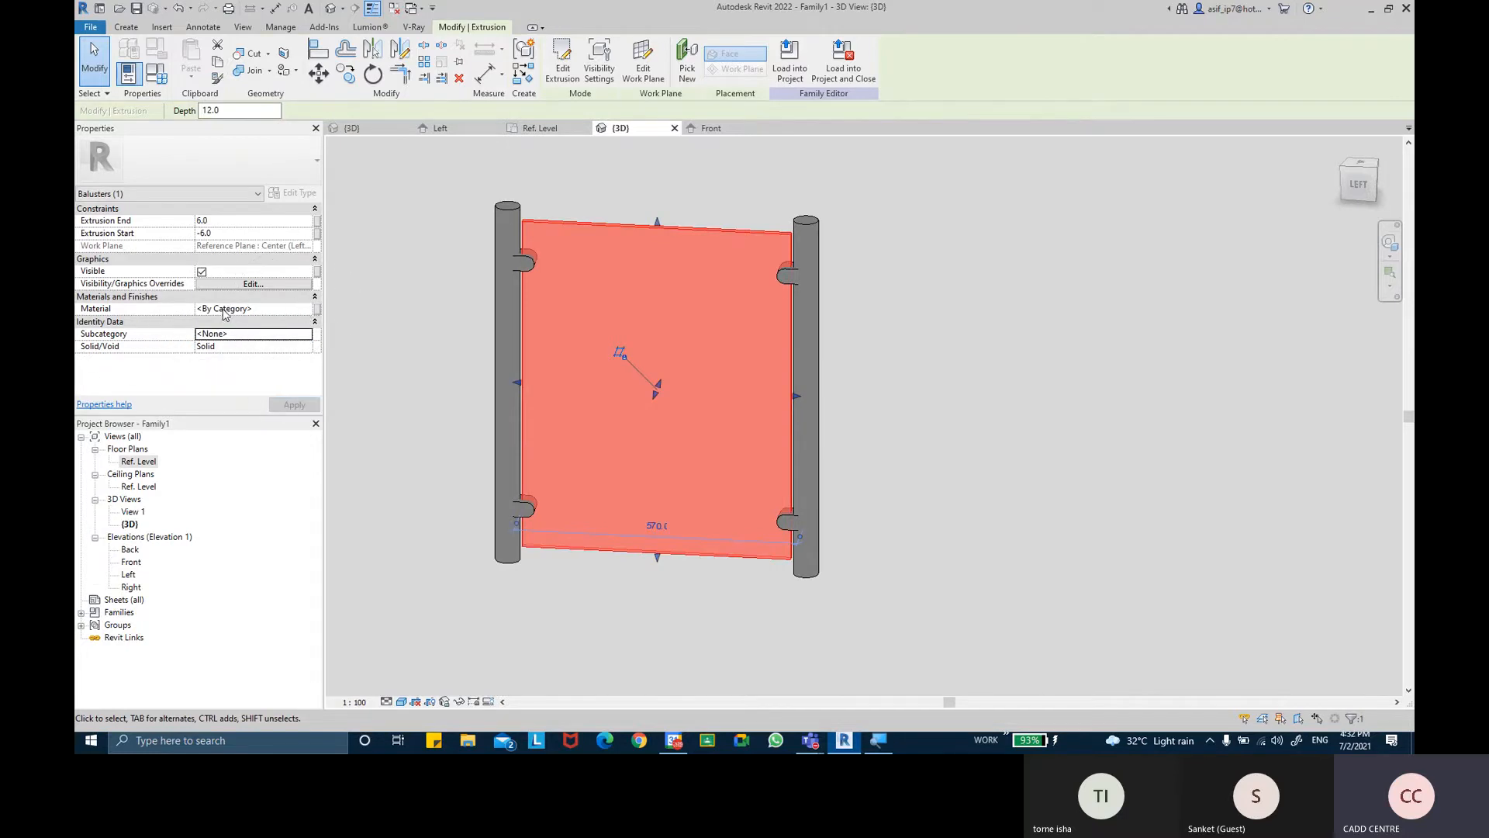
left_click(307, 310)
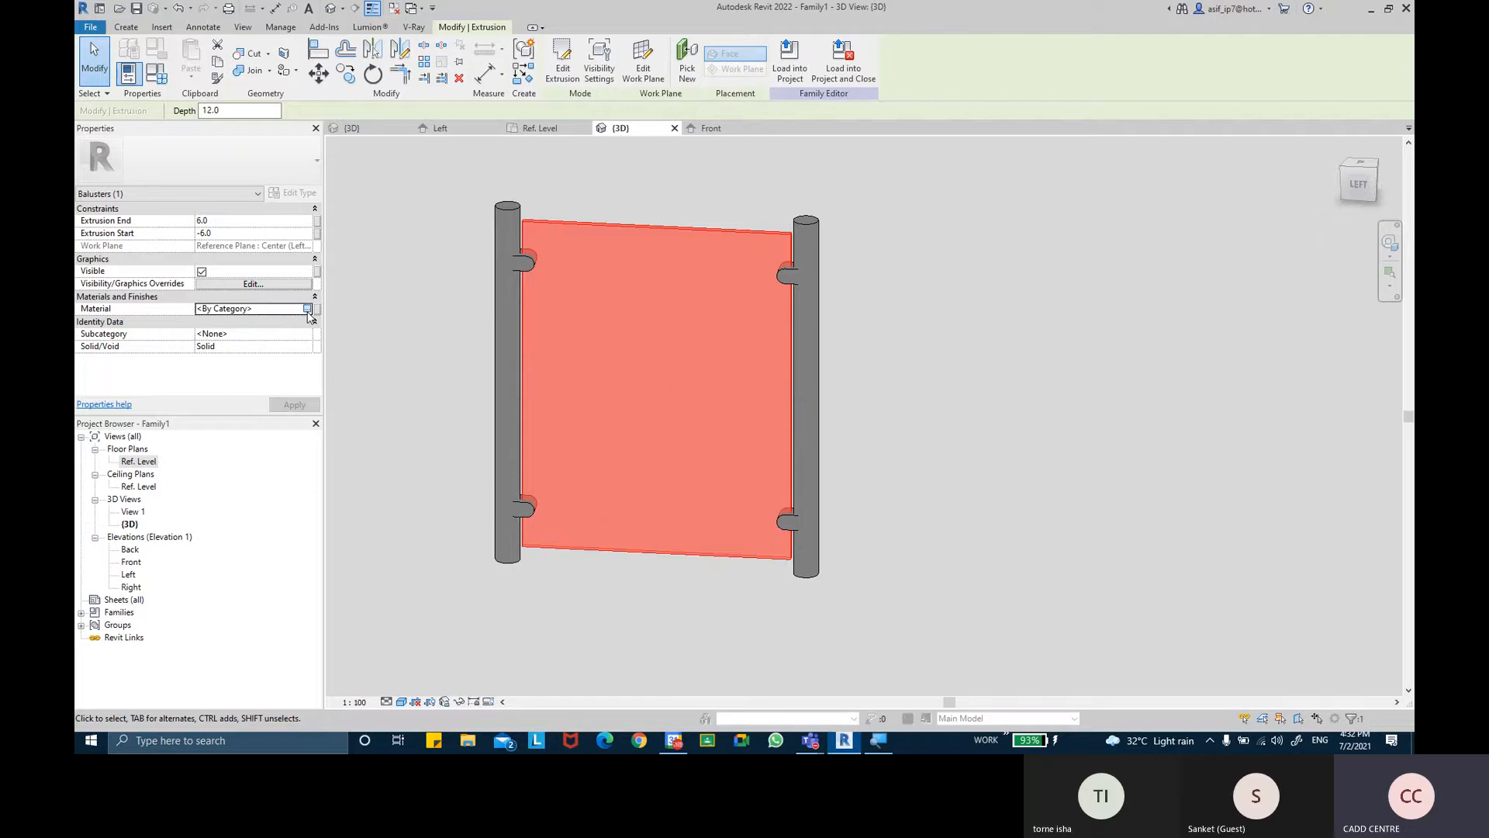
left_click(307, 310)
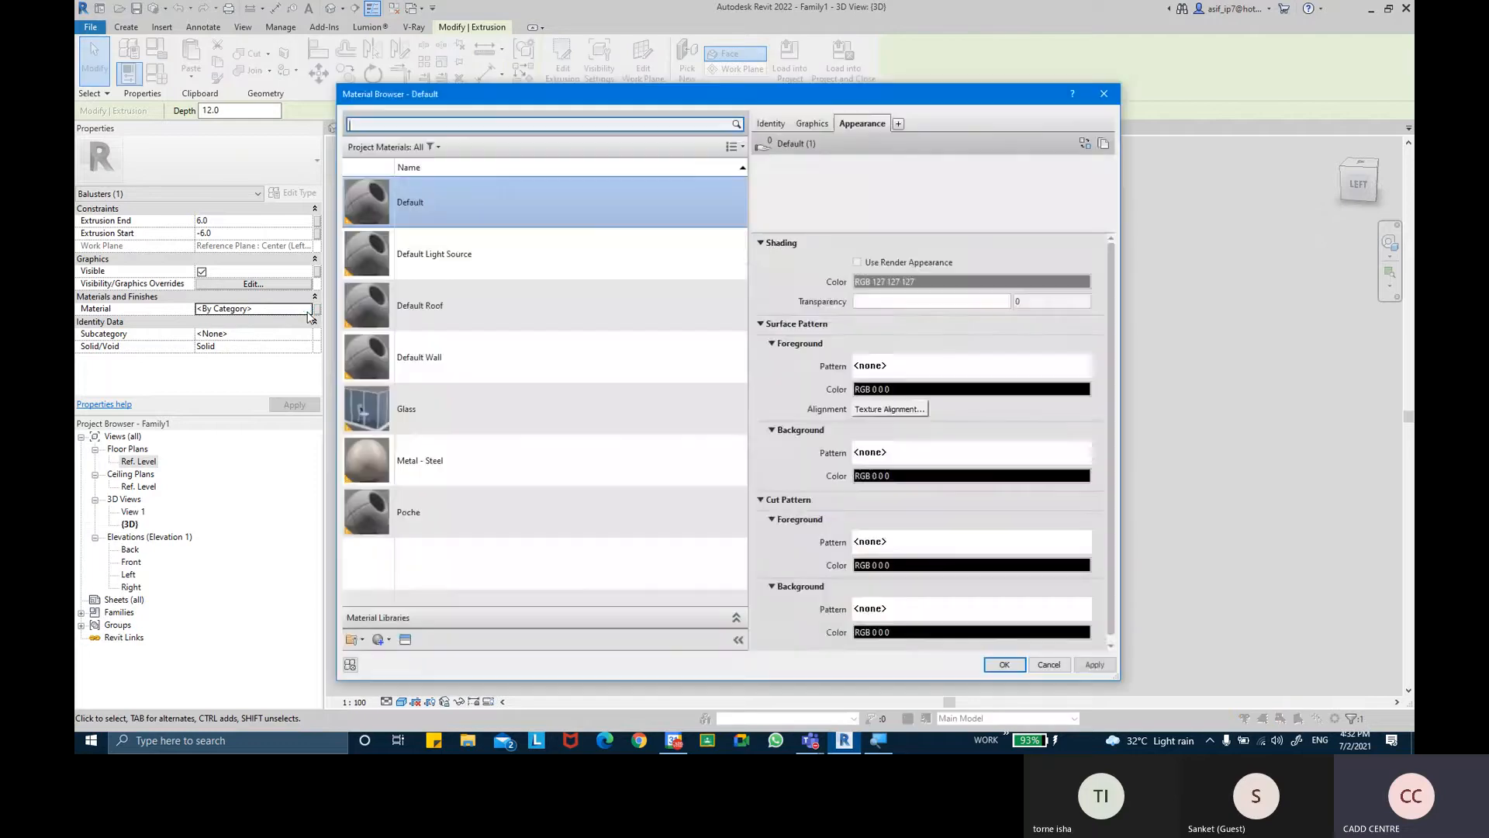
left_click(463, 411)
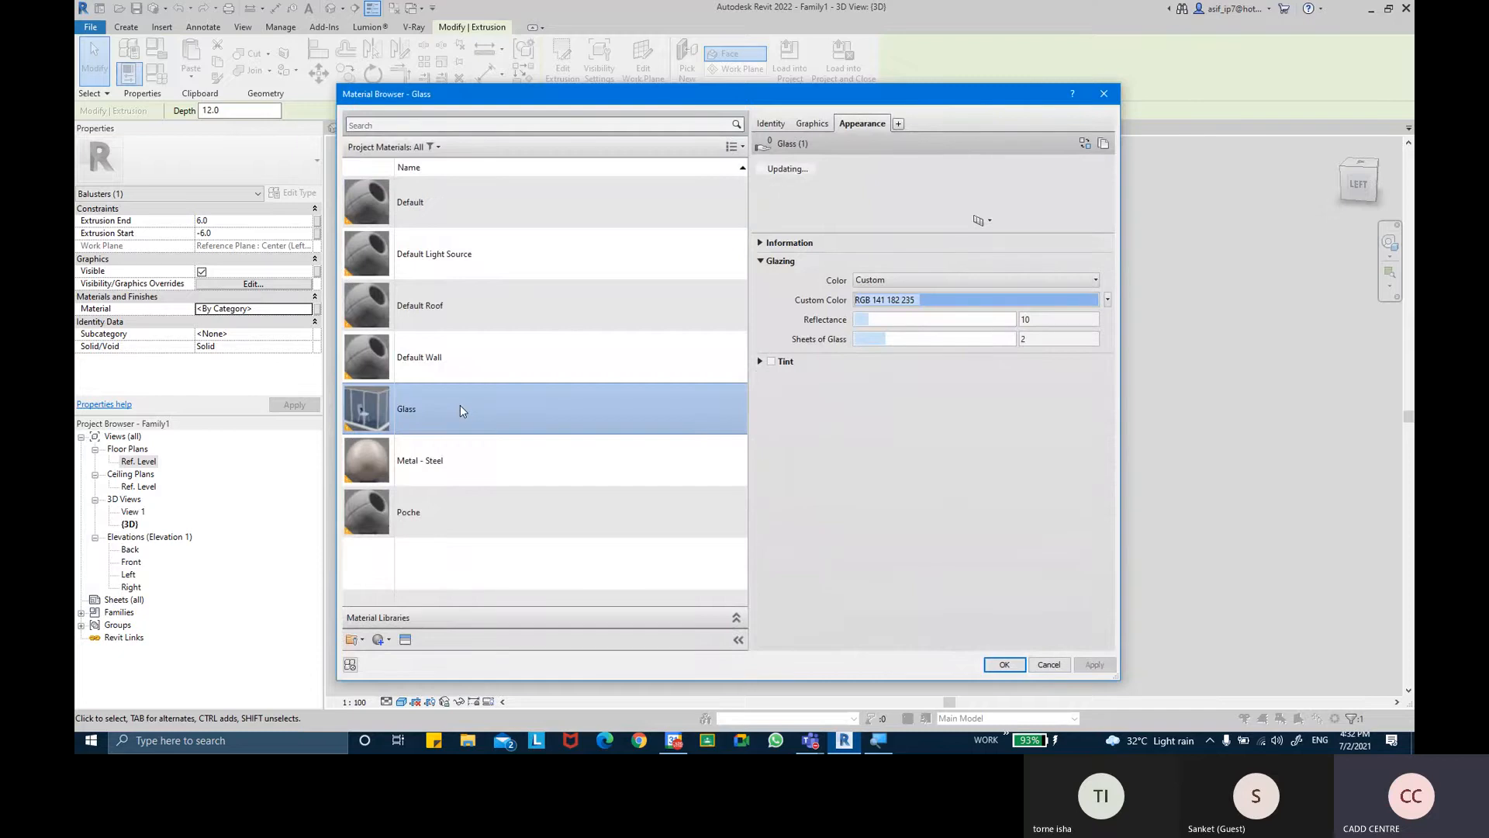
key("Return")
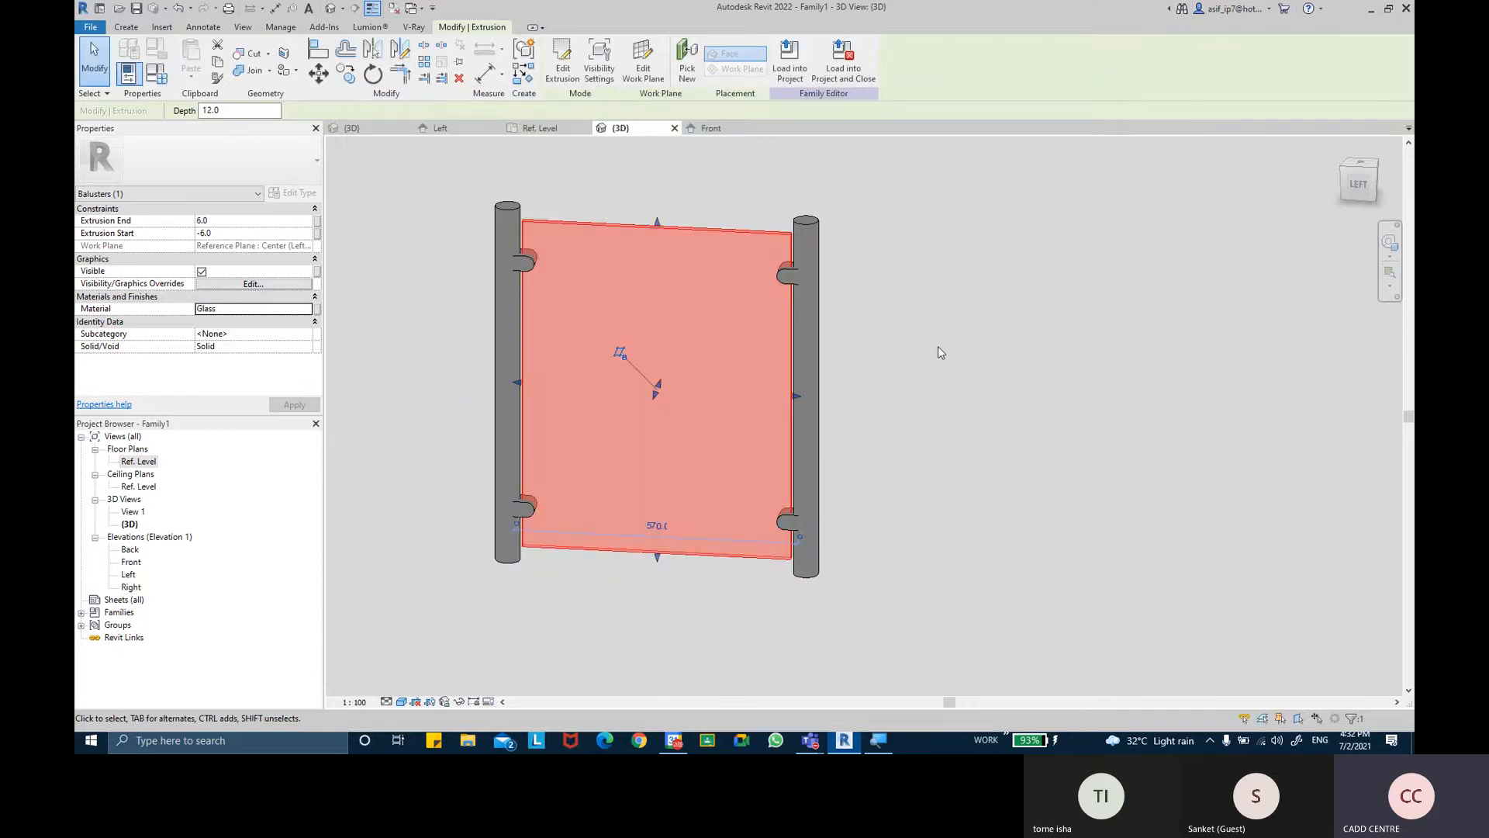
left_click(938, 353)
Create a type family parameter named GLASS MATERIAL and associate it with the glass panel's material
mouse_move(960, 336)
middle_mouse_down("shift")
mouse_move(910, 316)
mouse_move(1019, 290)
mouse_move(865, 380)
mouse_move(847, 295)
mouse_move(907, 502)
mouse_move(911, 253)
mouse_move(914, 326)
mouse_move(866, 366)
mouse_move(871, 380)
mouse_move(928, 309)
mouse_move(930, 329)
mouse_move(951, 312)
middle_mouse_up("shift")
scroll(885, 293, "up", 1)
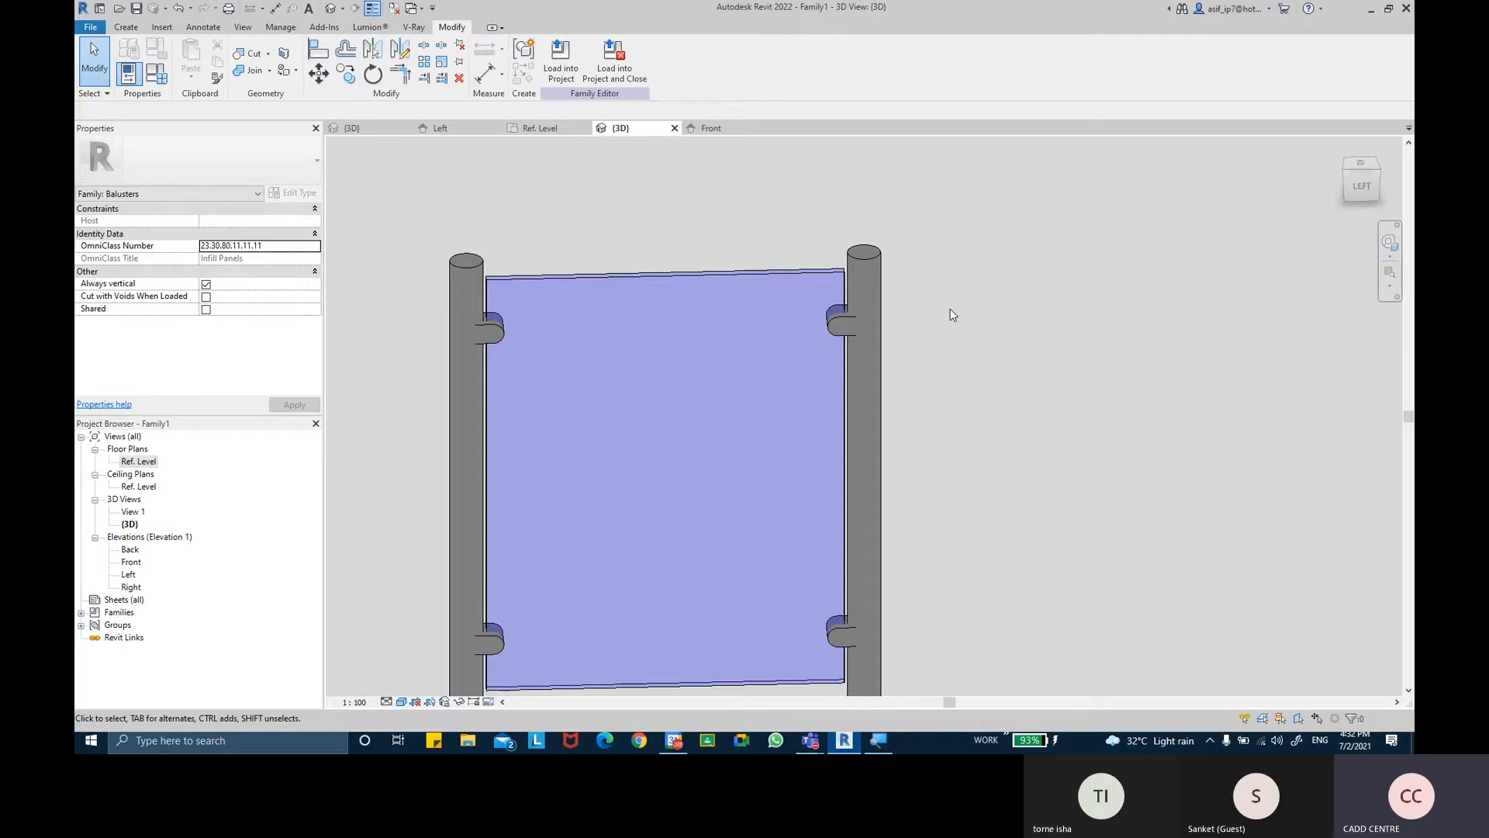
middle_click_drag(954, 314, 894, 316, "shift")
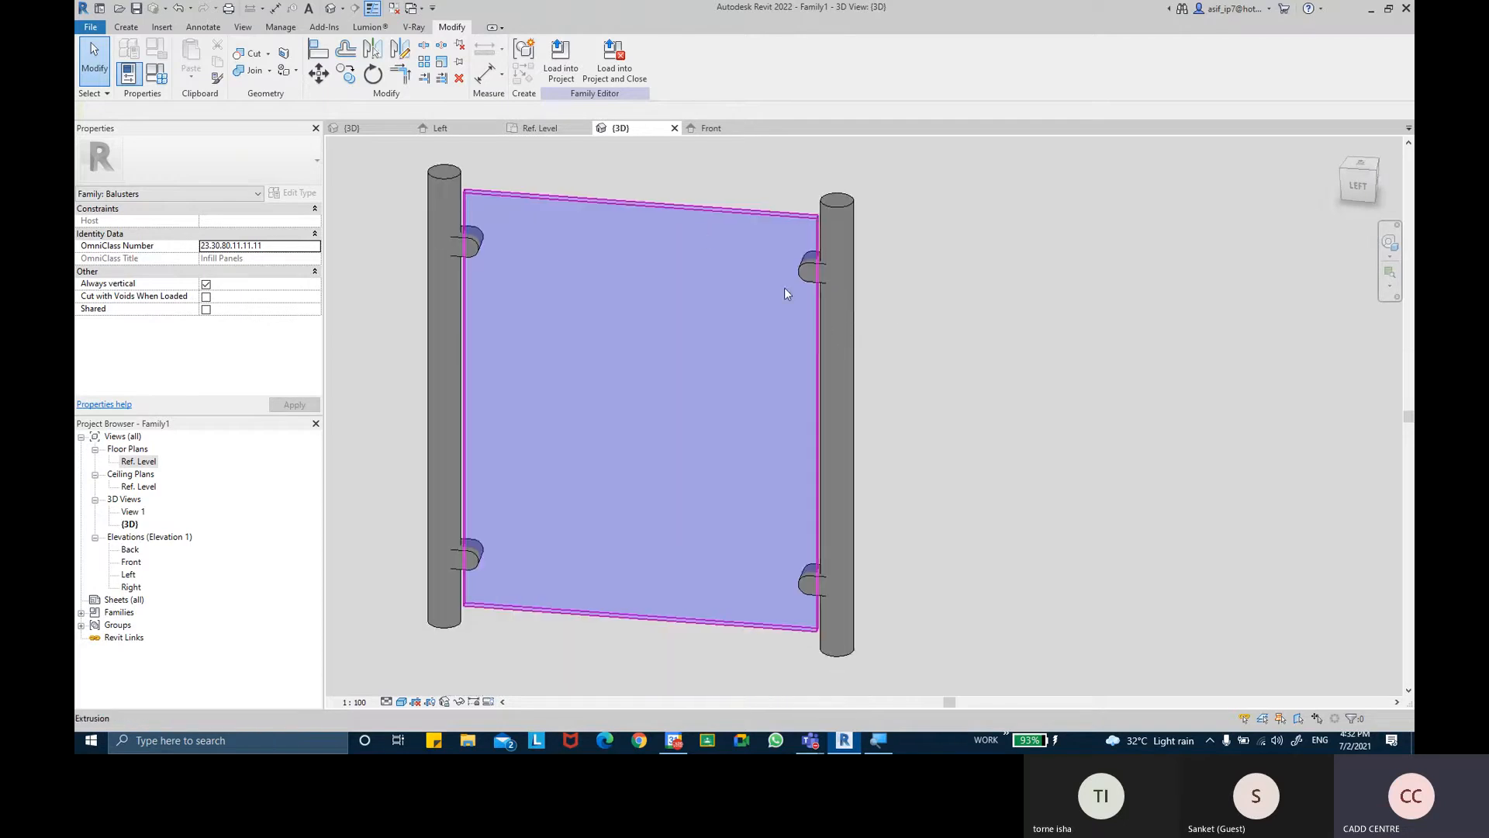
left_click(702, 235)
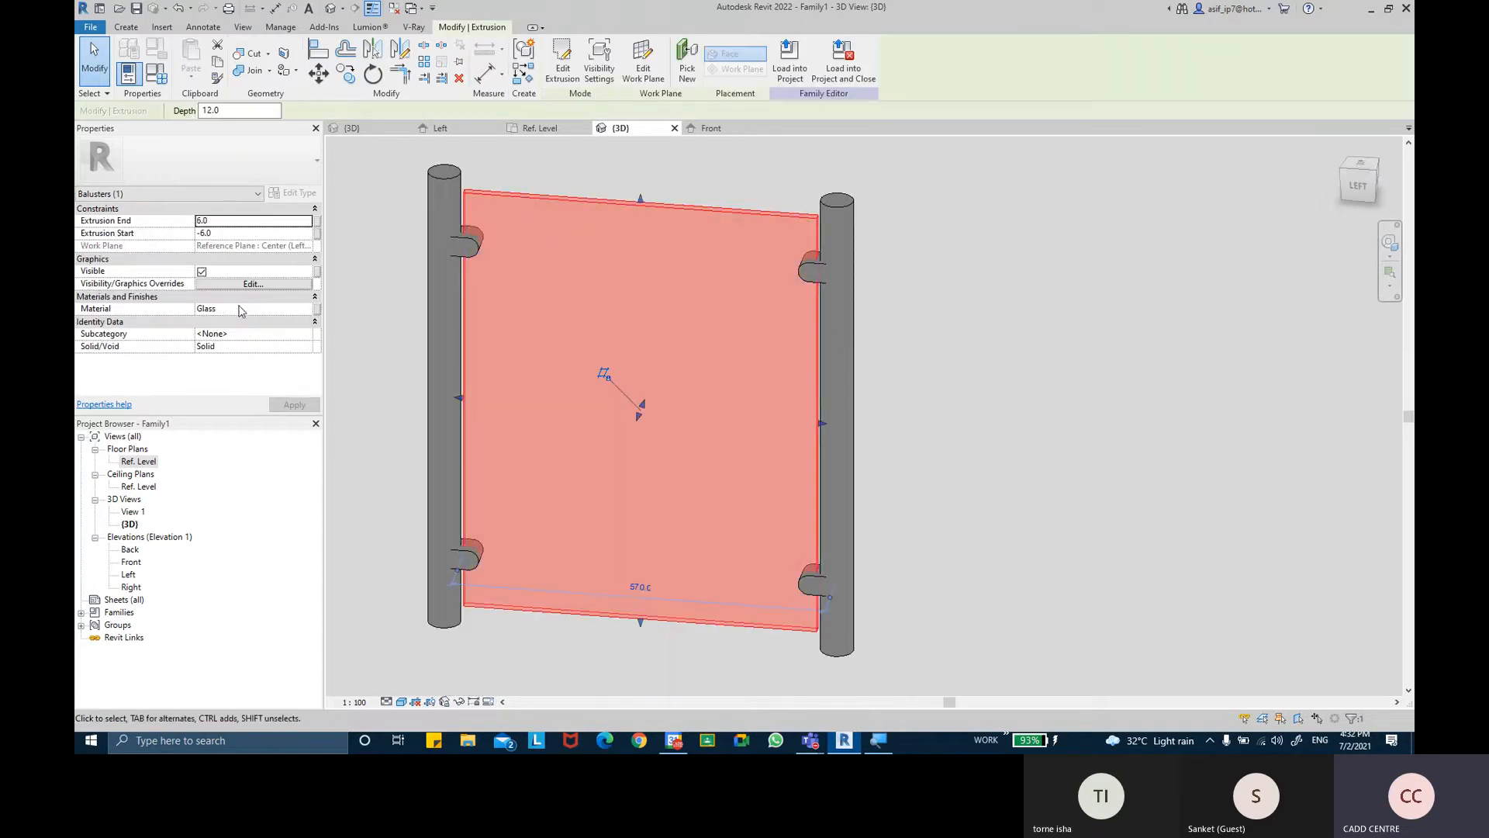
left_click(318, 311)
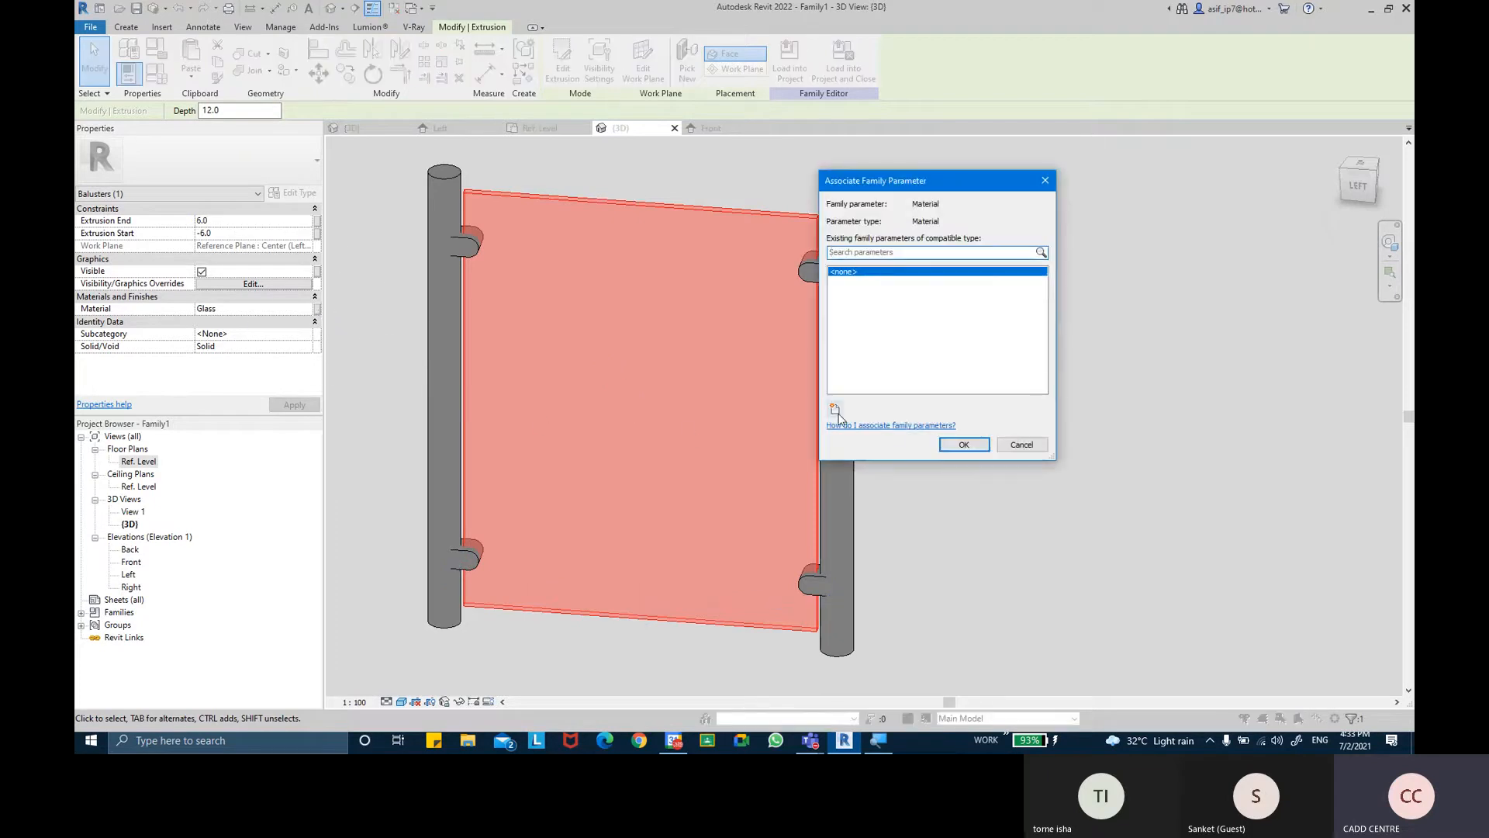
left_click(835, 411)
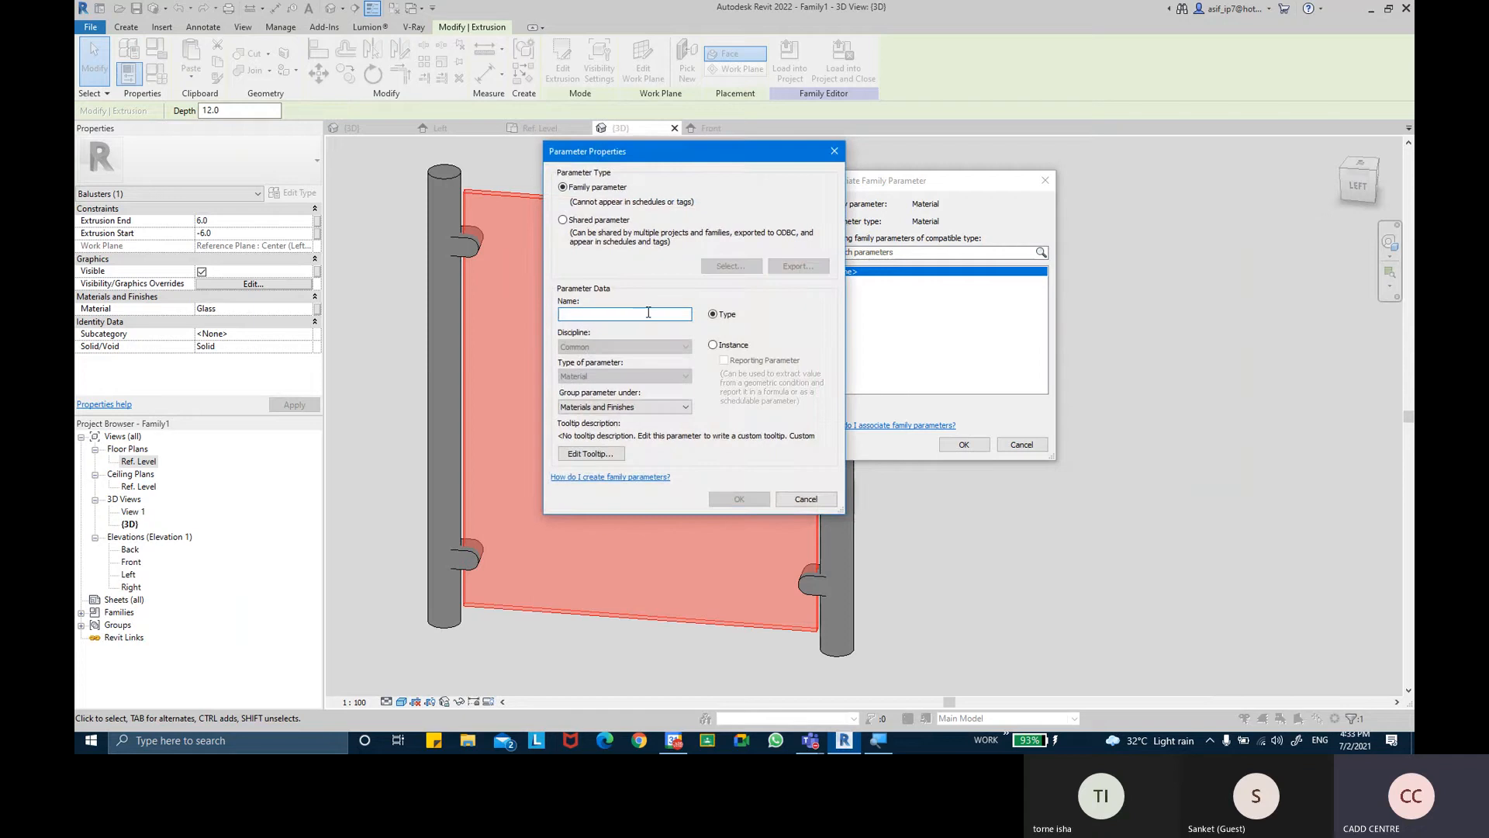
key("super")
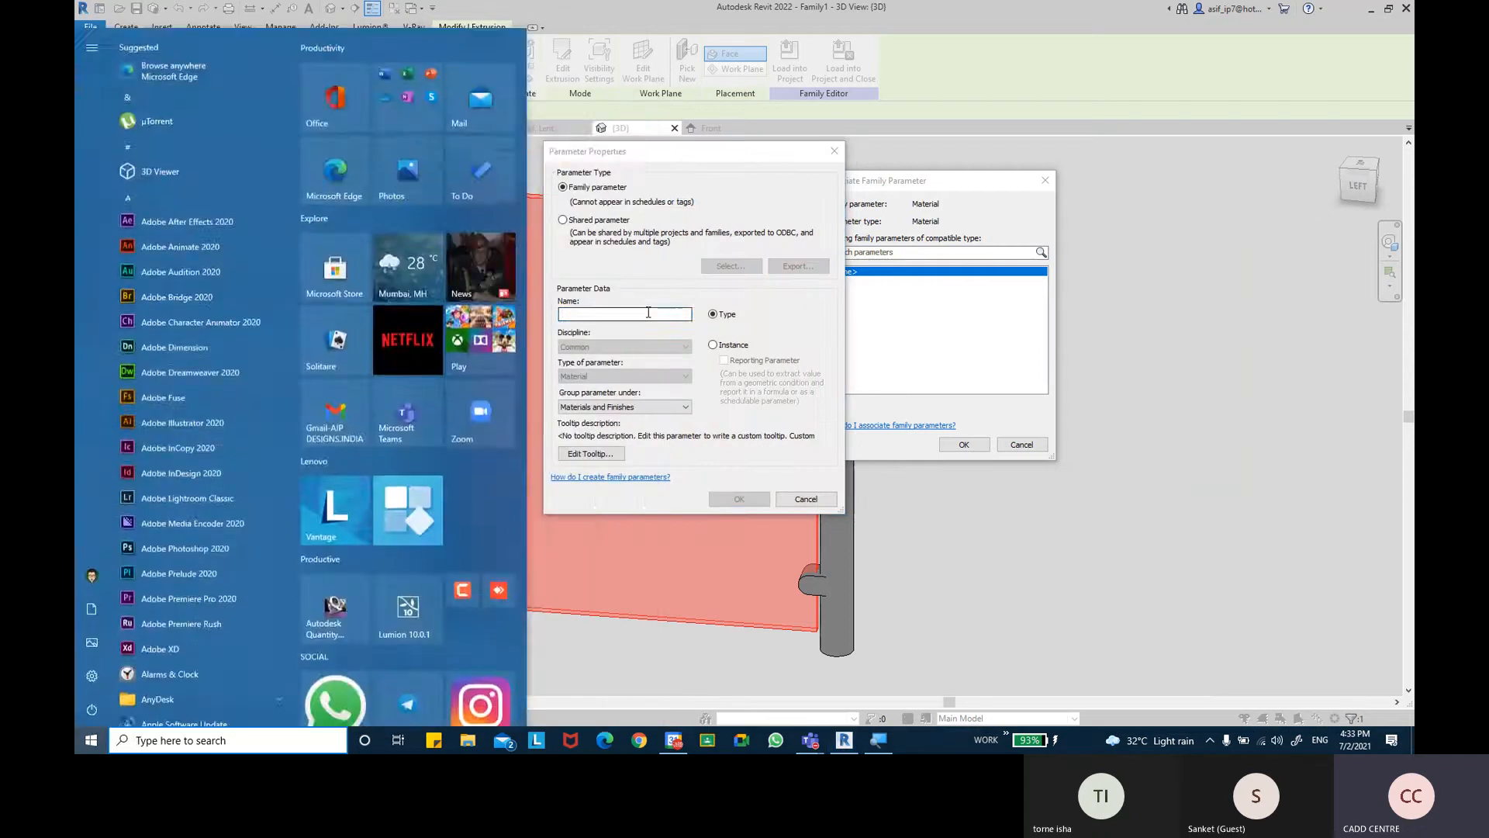
left_click(648, 313)
type("GLASS MA")
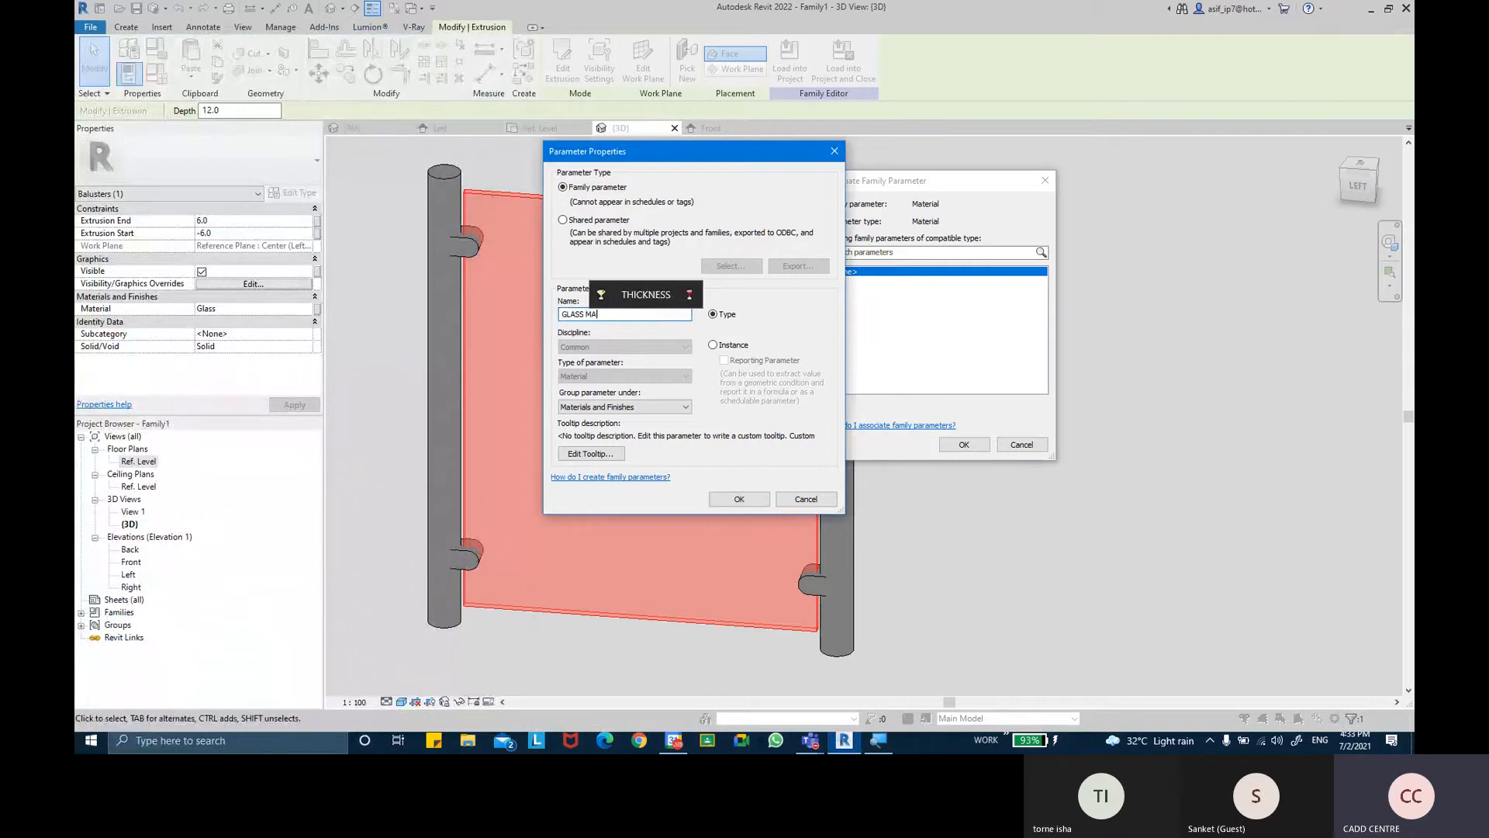
type("TERIAL")
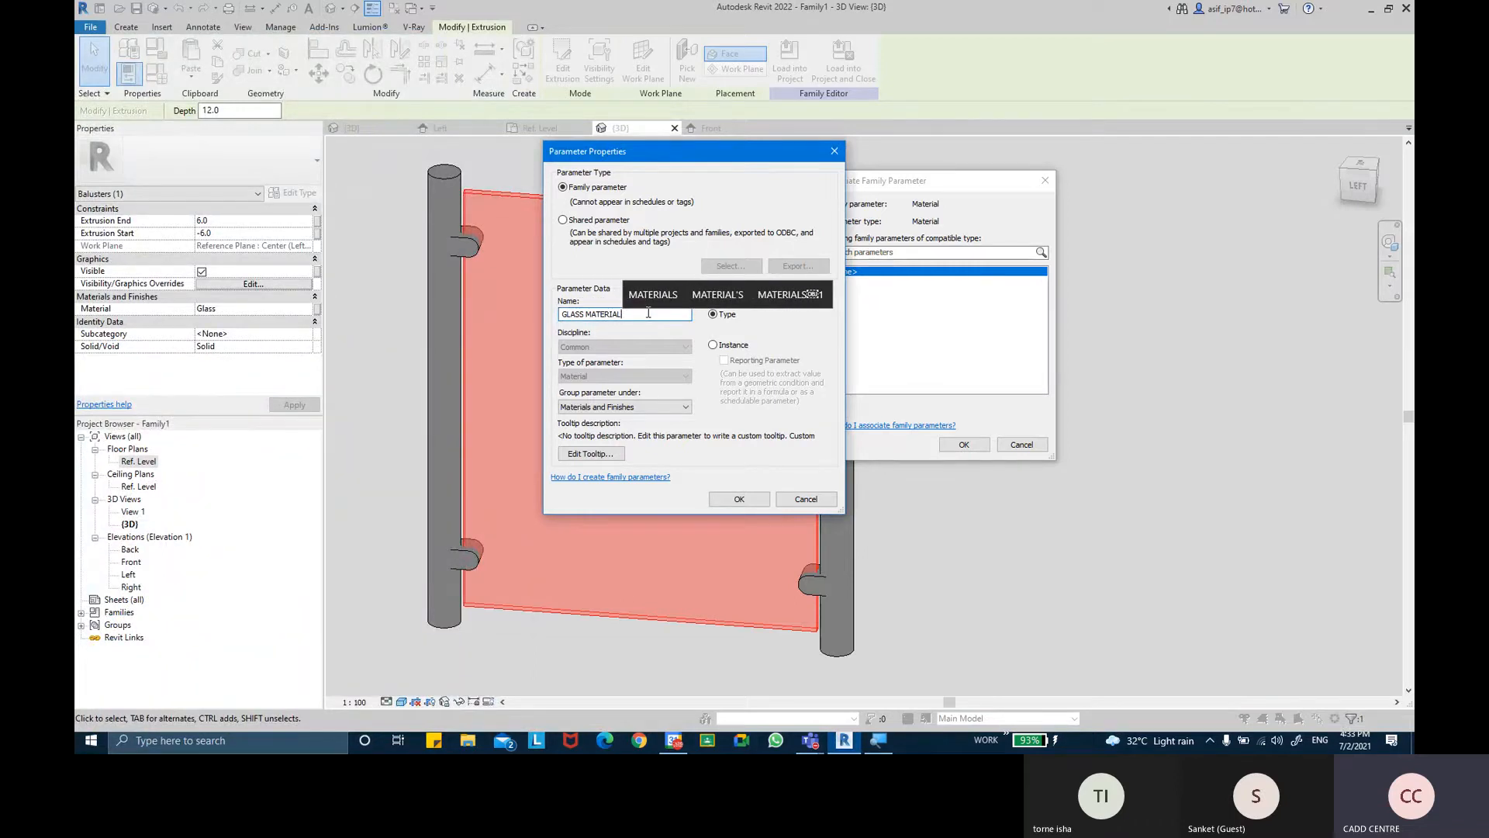
key("Return")
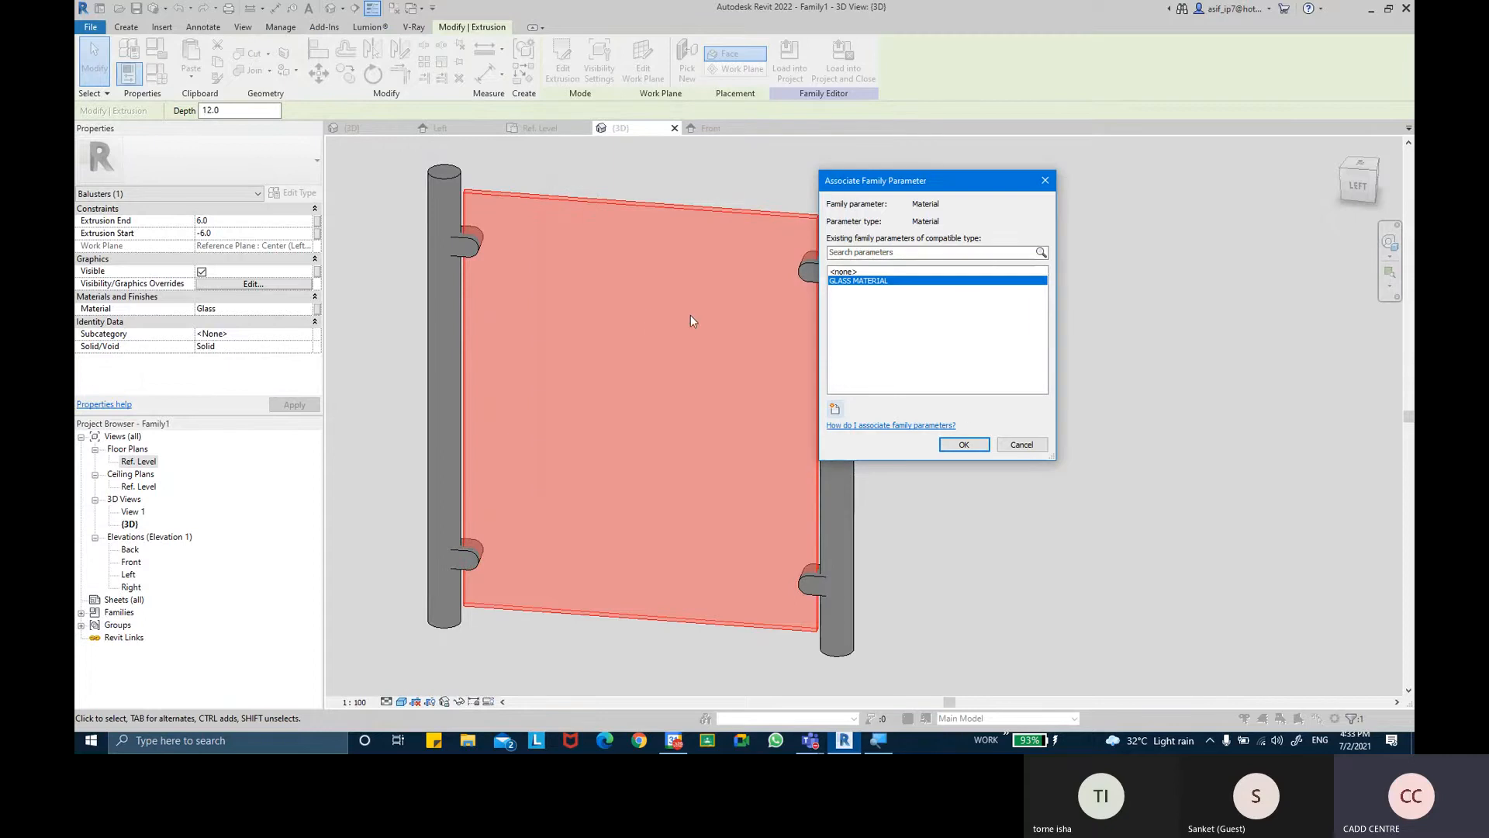
left_click(968, 445)
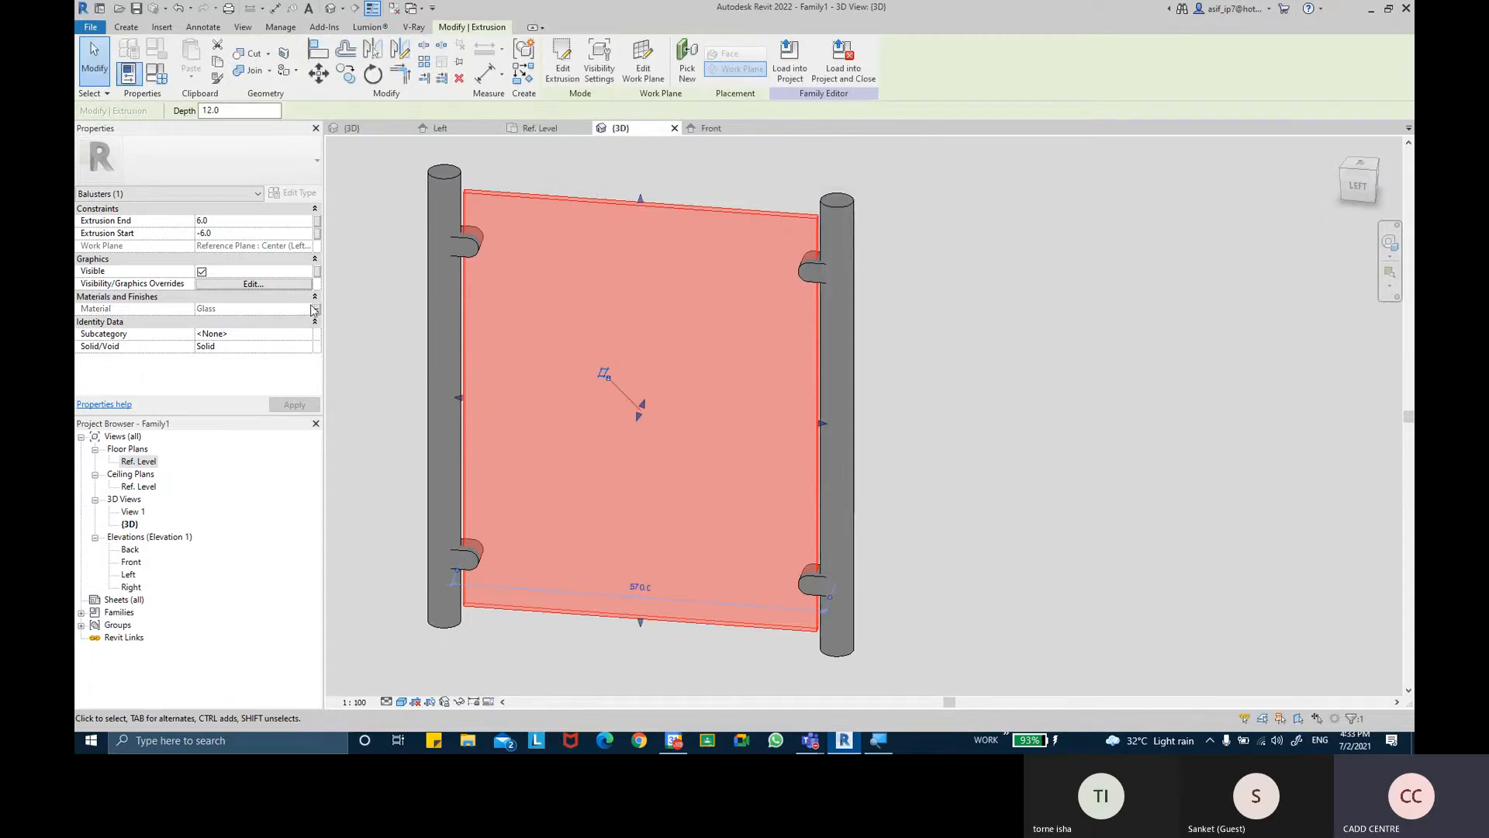
key("ctrl")
key("ctrl")
key("ctrl")
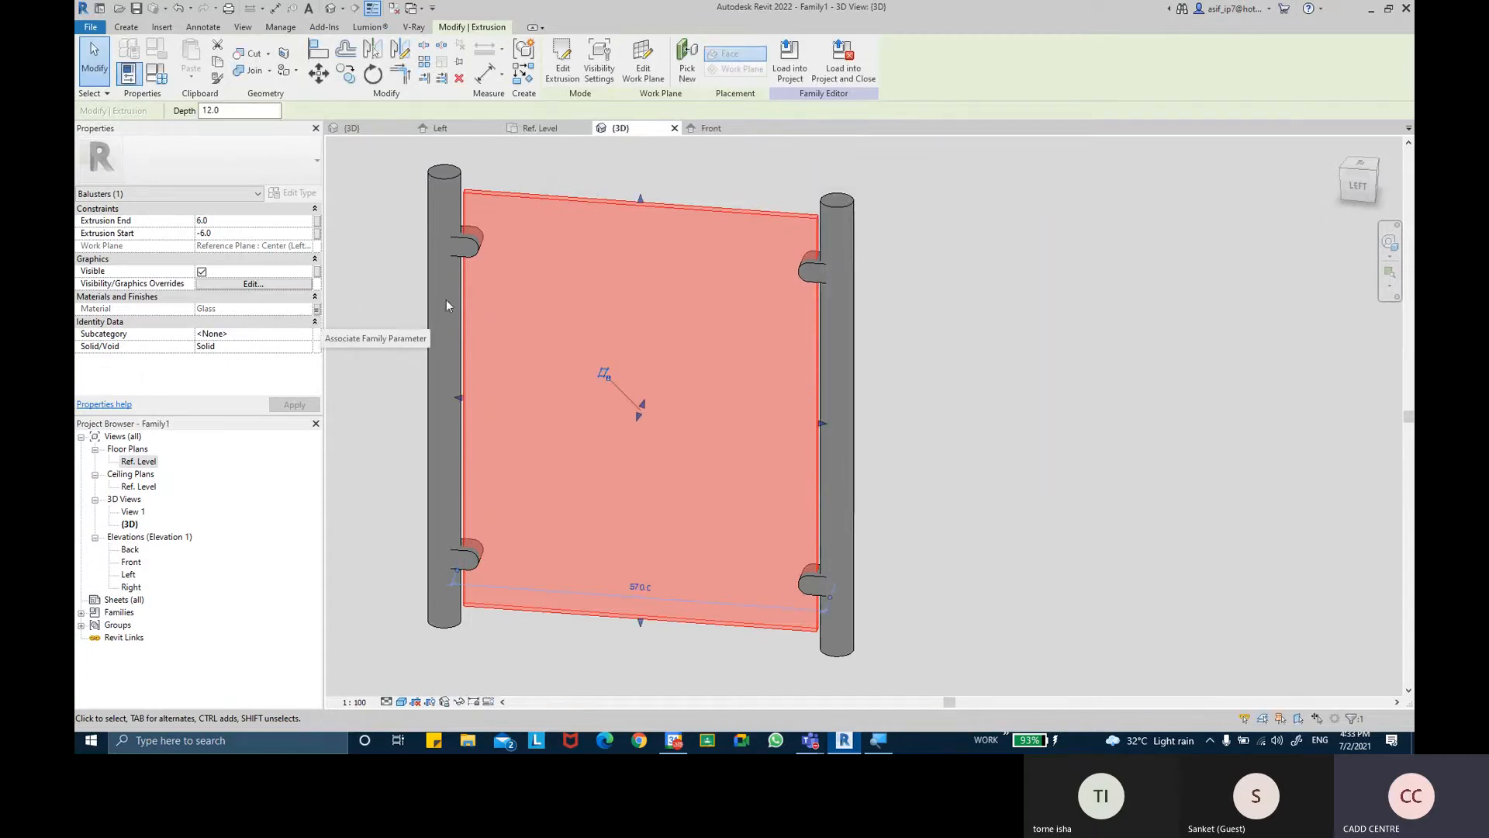
left_click(391, 315)
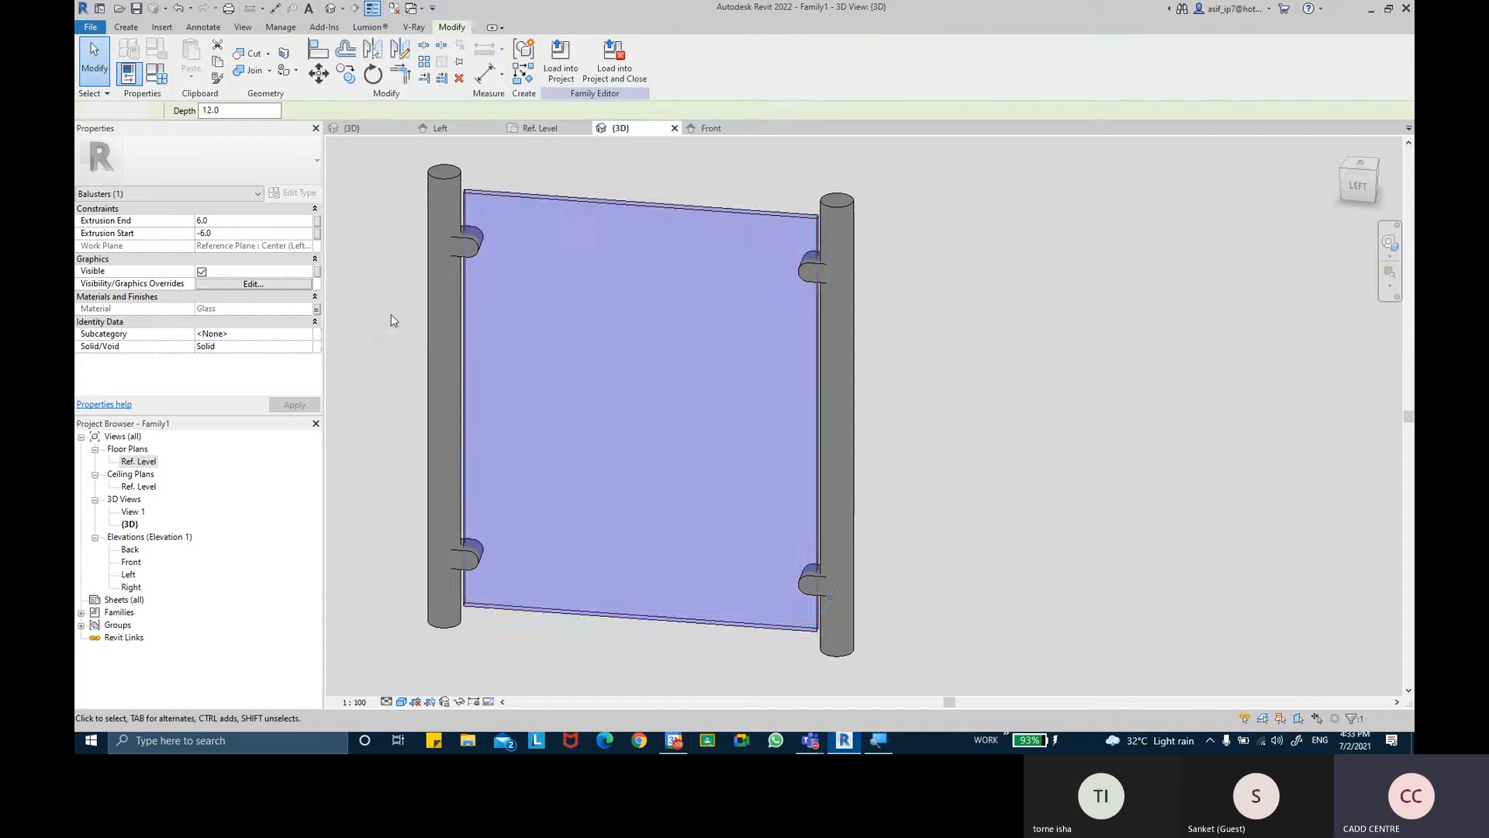
left_click(572, 206)
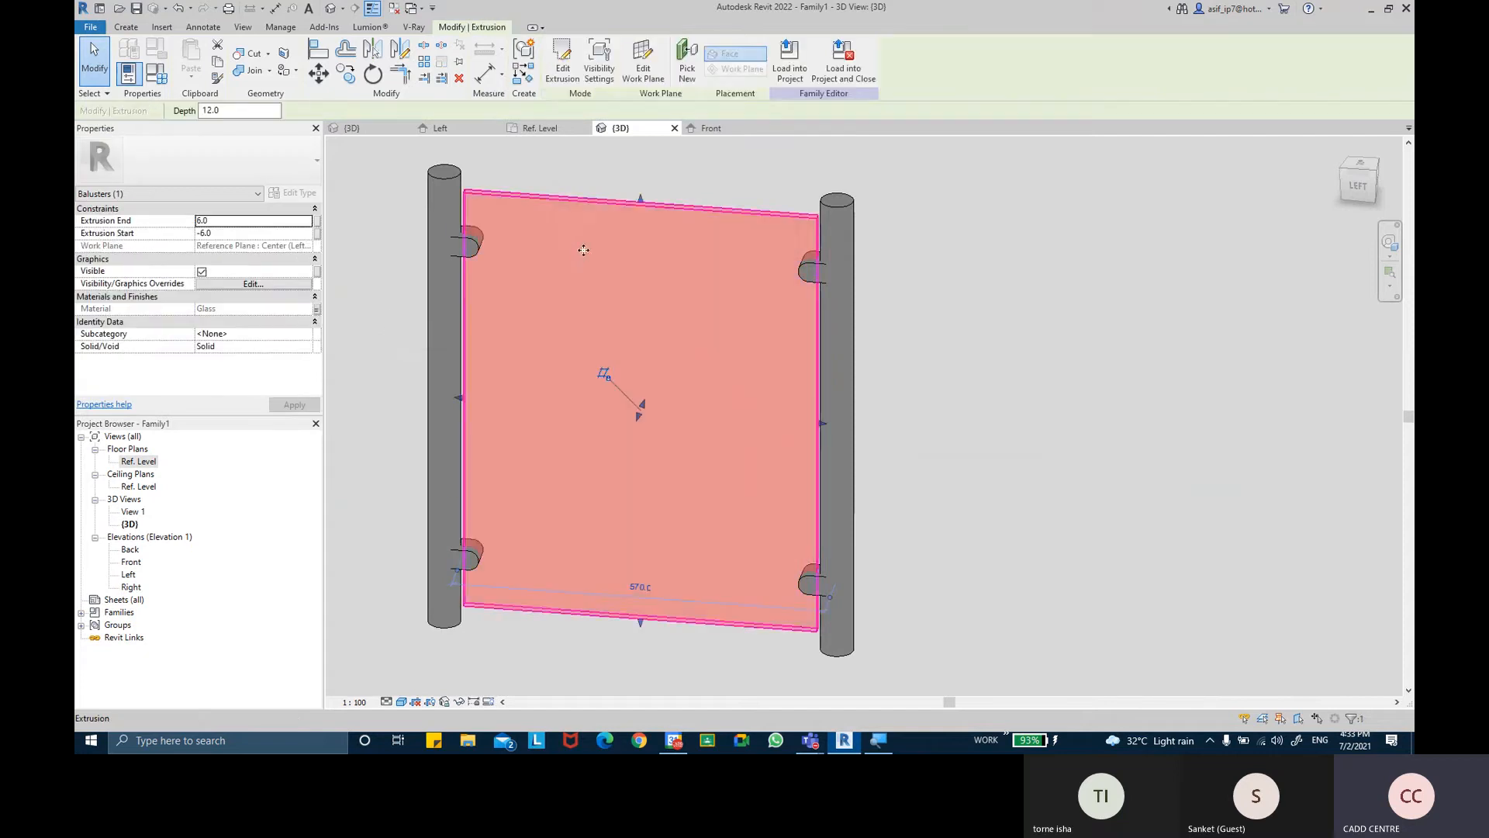
left_click(861, 239)
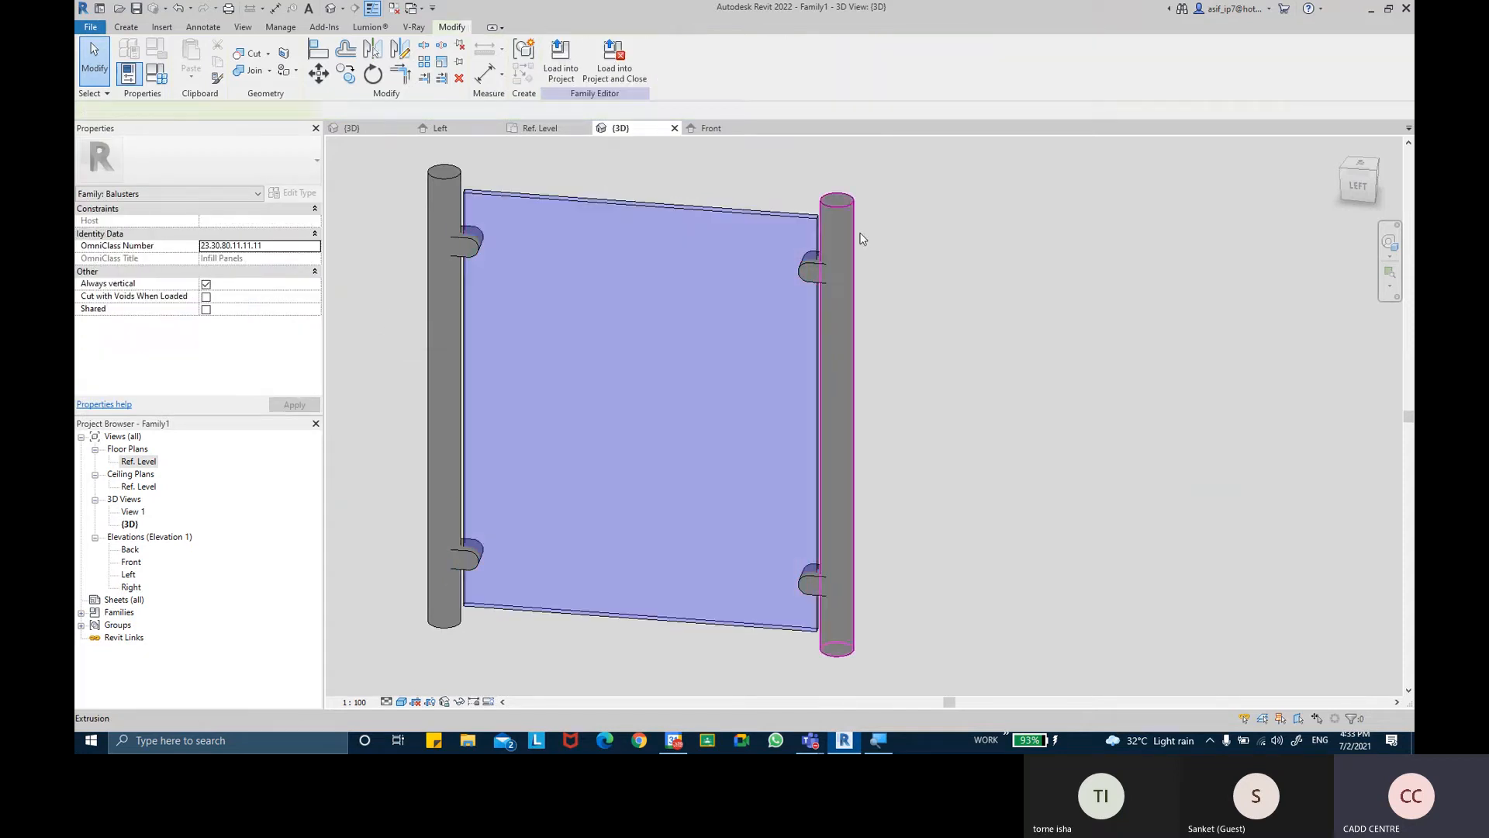
Select both round posts and all four glass clamps, and open the material browser for their shared material
left_click(861, 239)
left_click(434, 186, "ctrl")
left_click(810, 268, "ctrl")
left_click(814, 582, "ctrl")
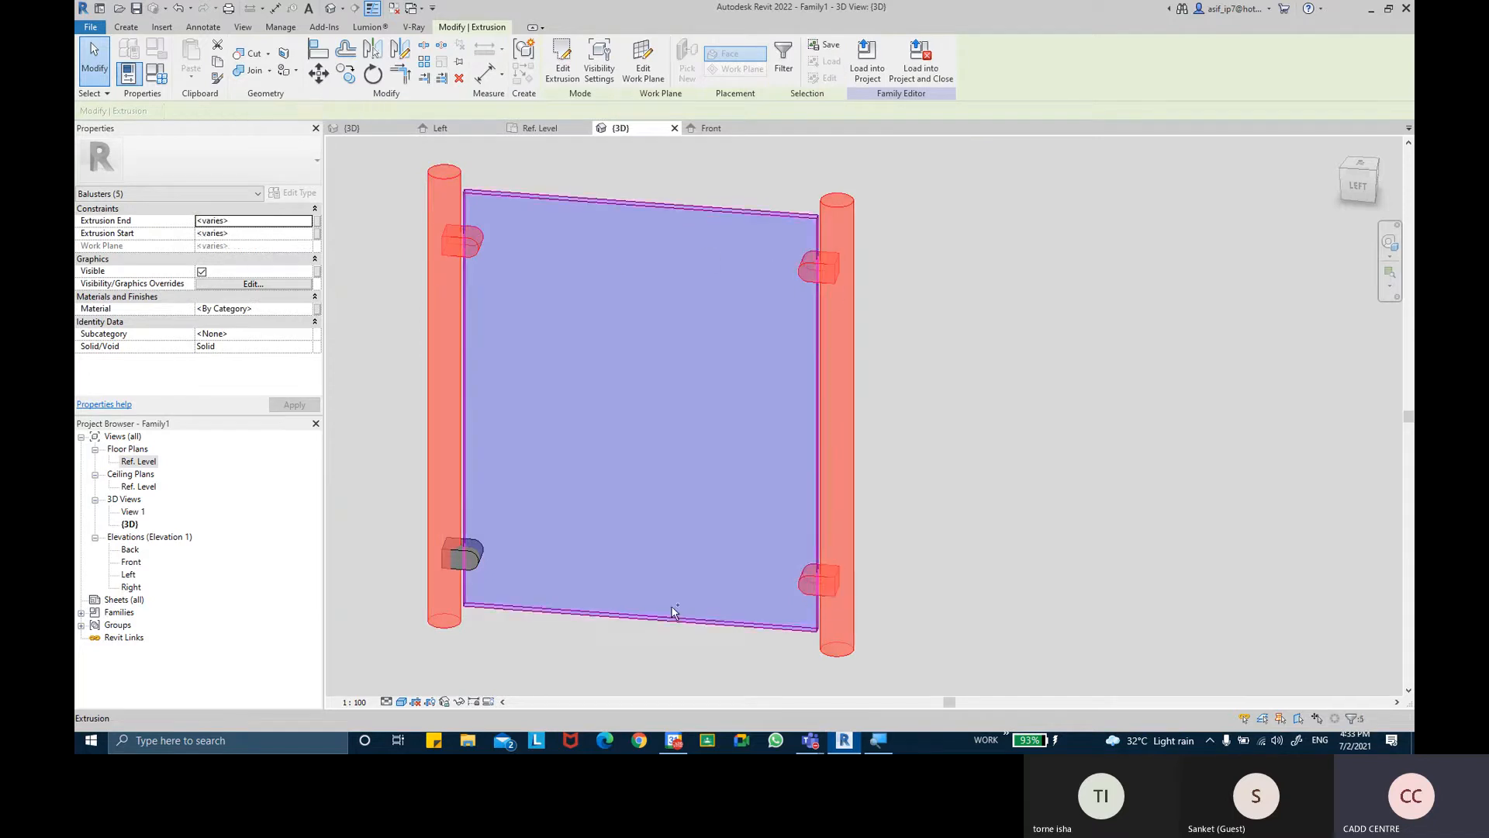
left_click(464, 555, "ctrl")
middle_click_drag(1003, 505, 985, 403, "shift")
left_click(205, 321)
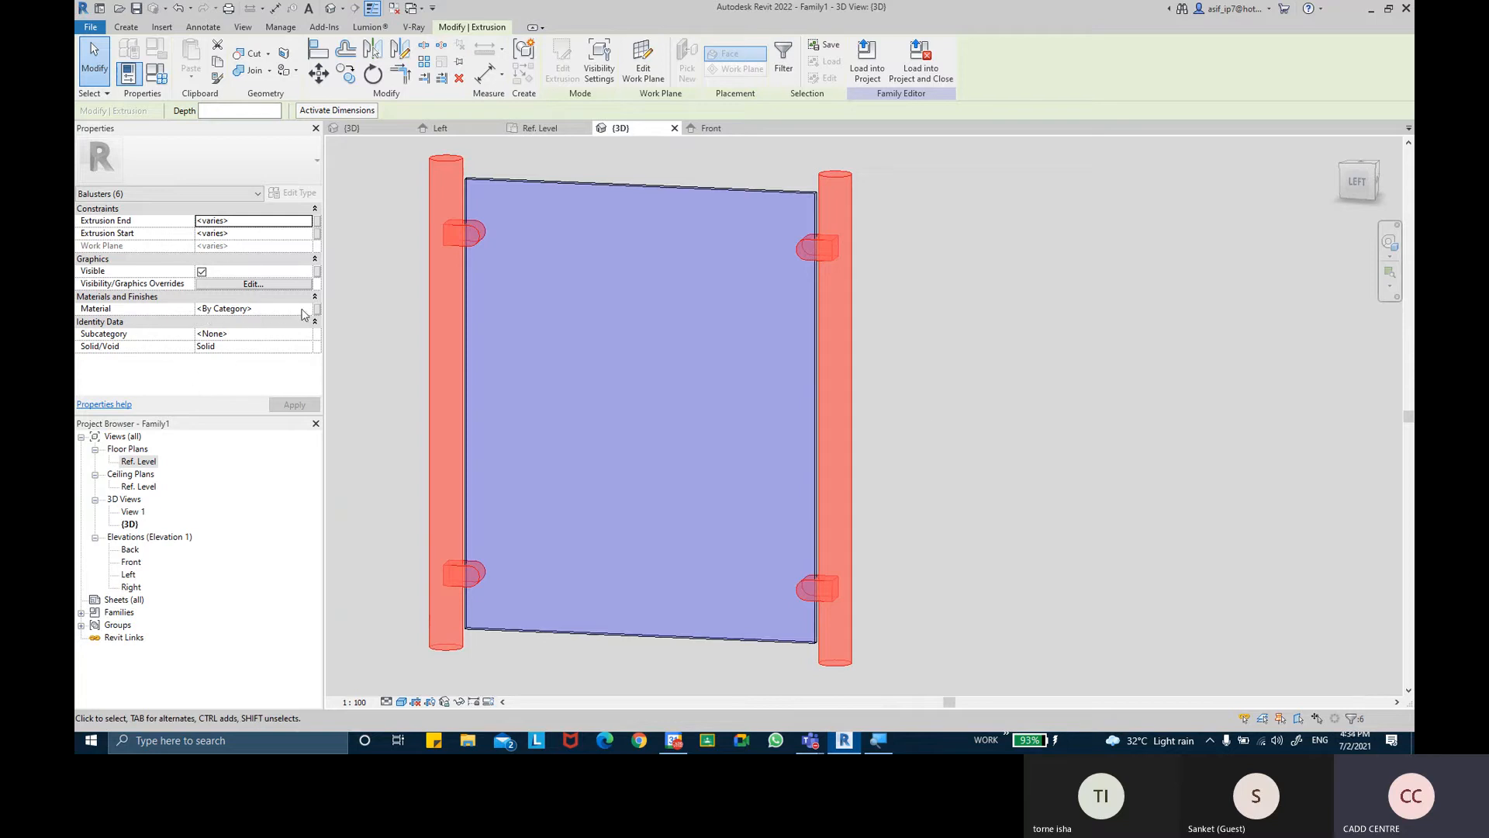
left_click(309, 310)
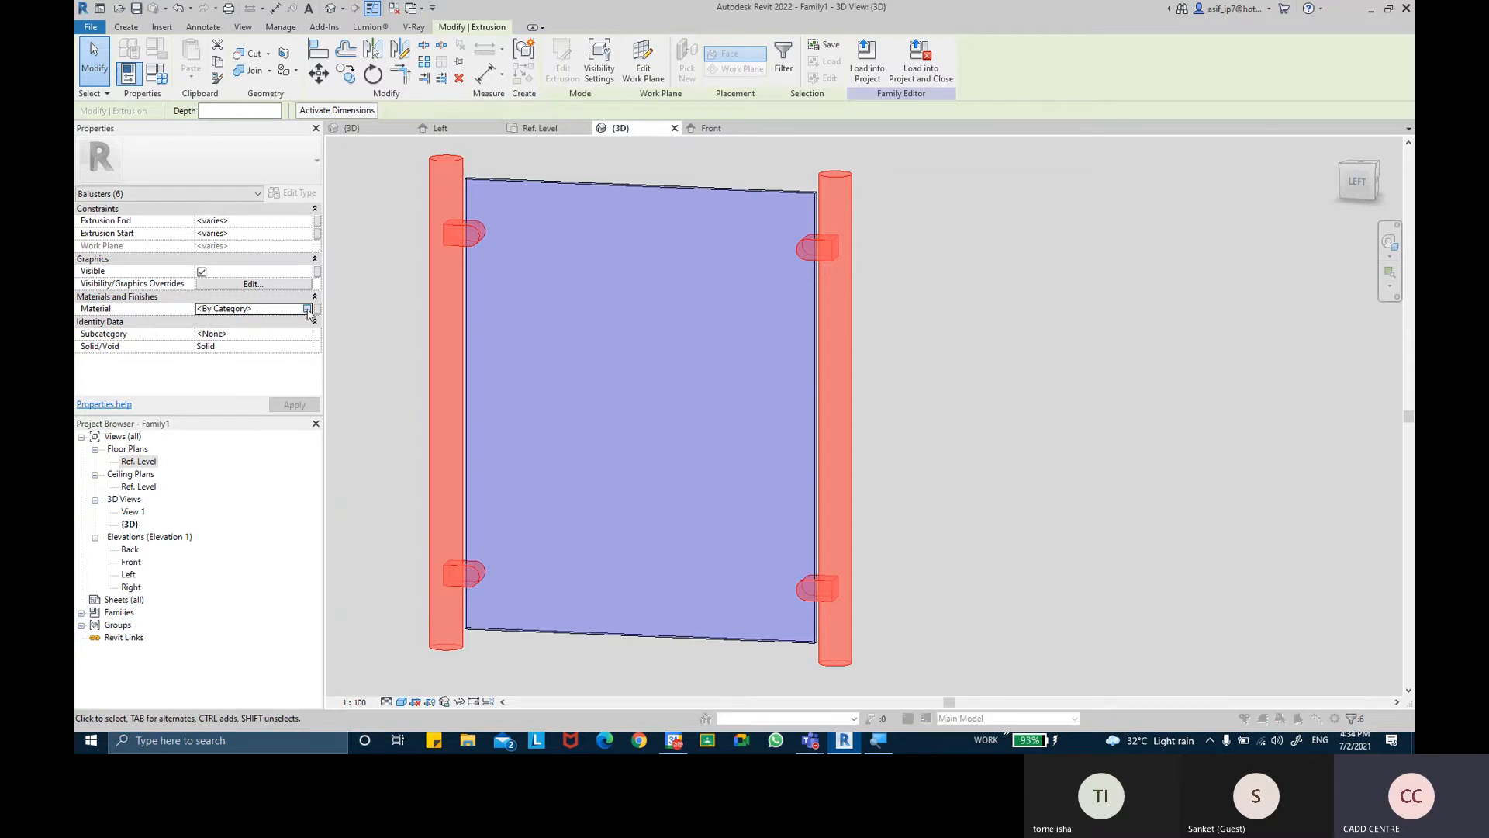
left_click(308, 310)
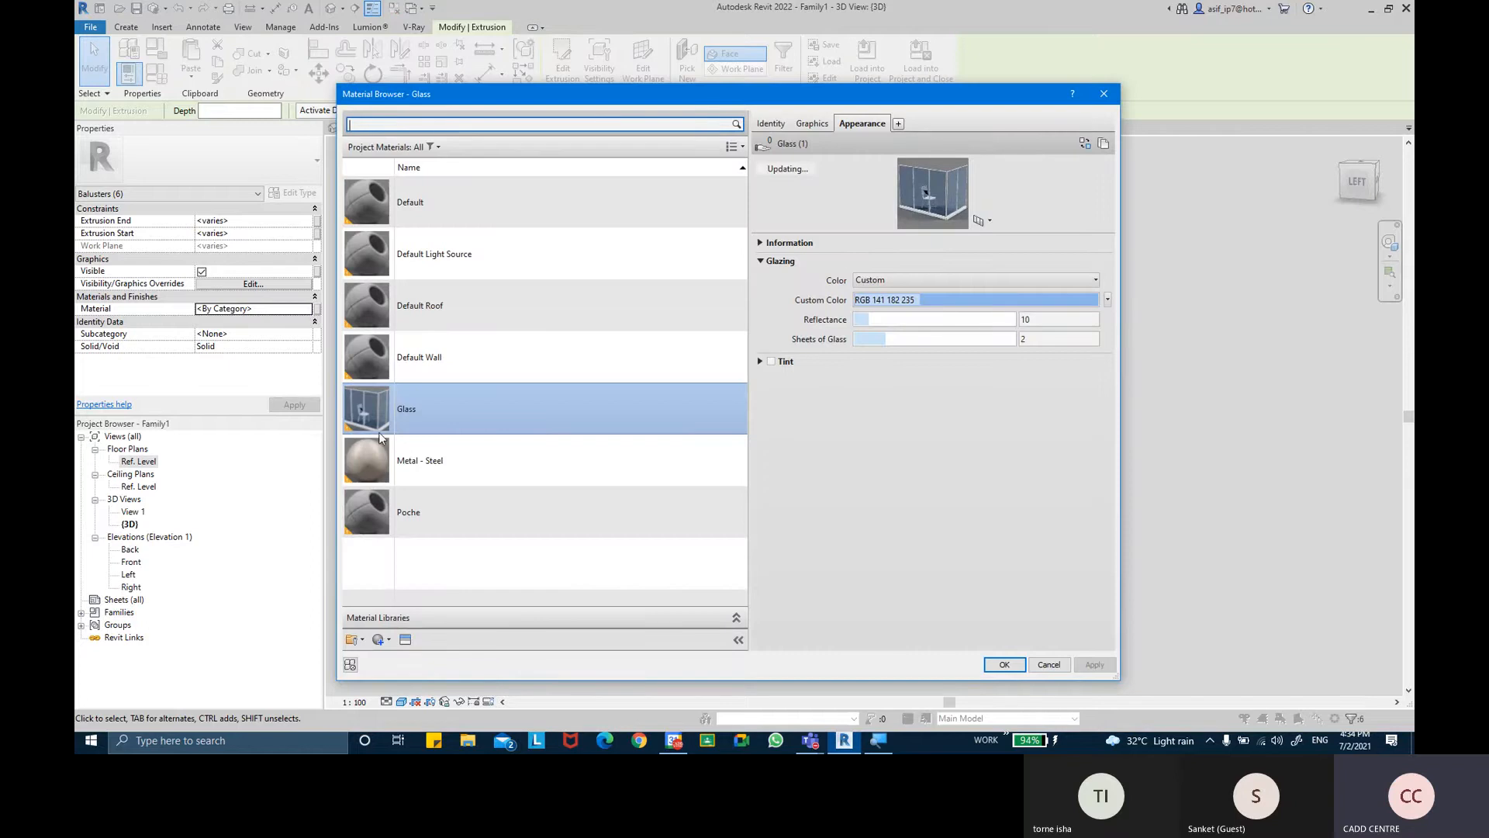
Create a new material named AR-STEEL-POLISHED and set its class to Metal
left_click(447, 472)
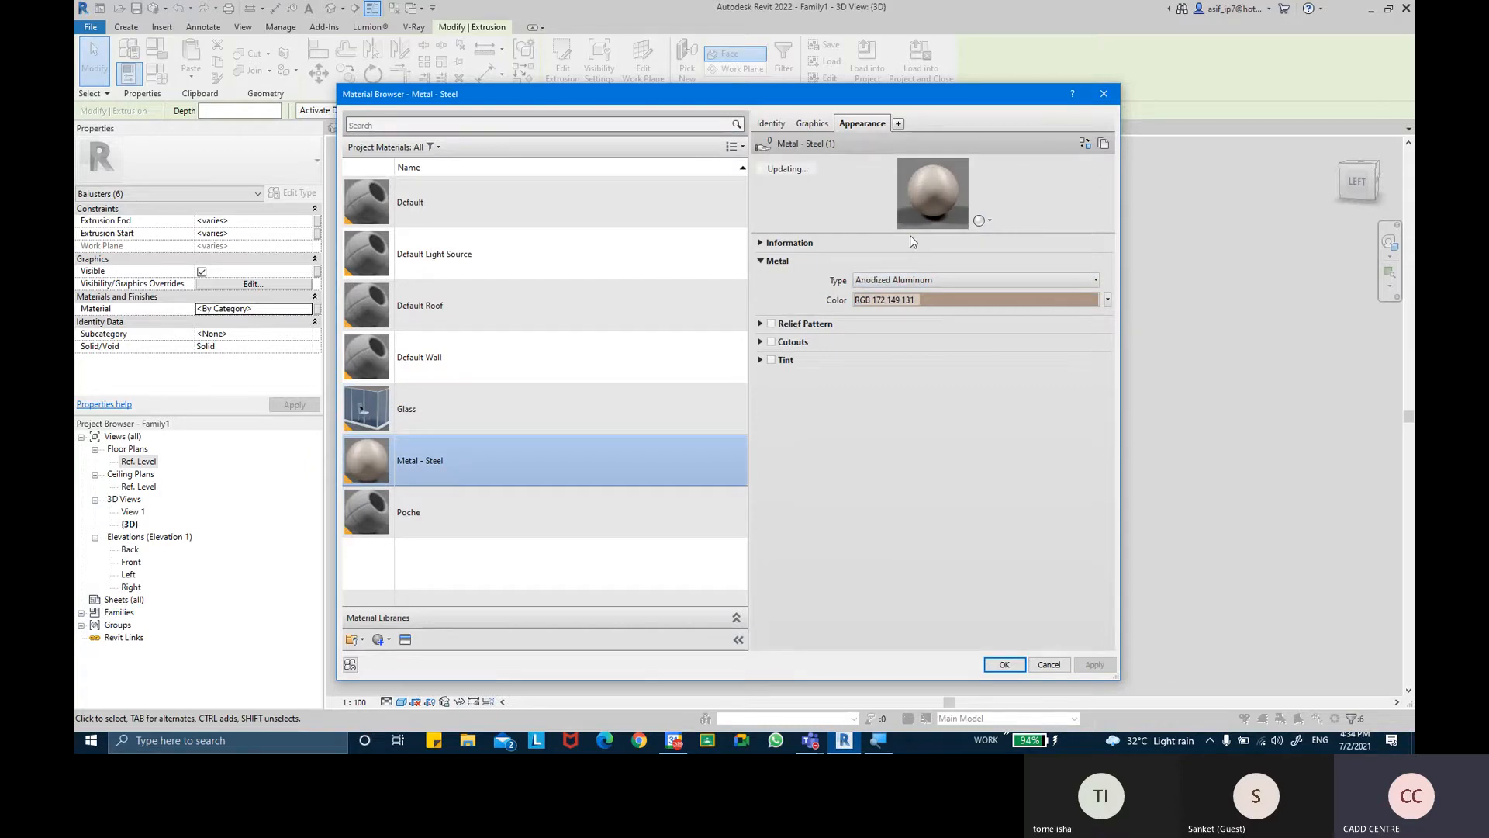
left_click_drag(910, 234, 933, 371)
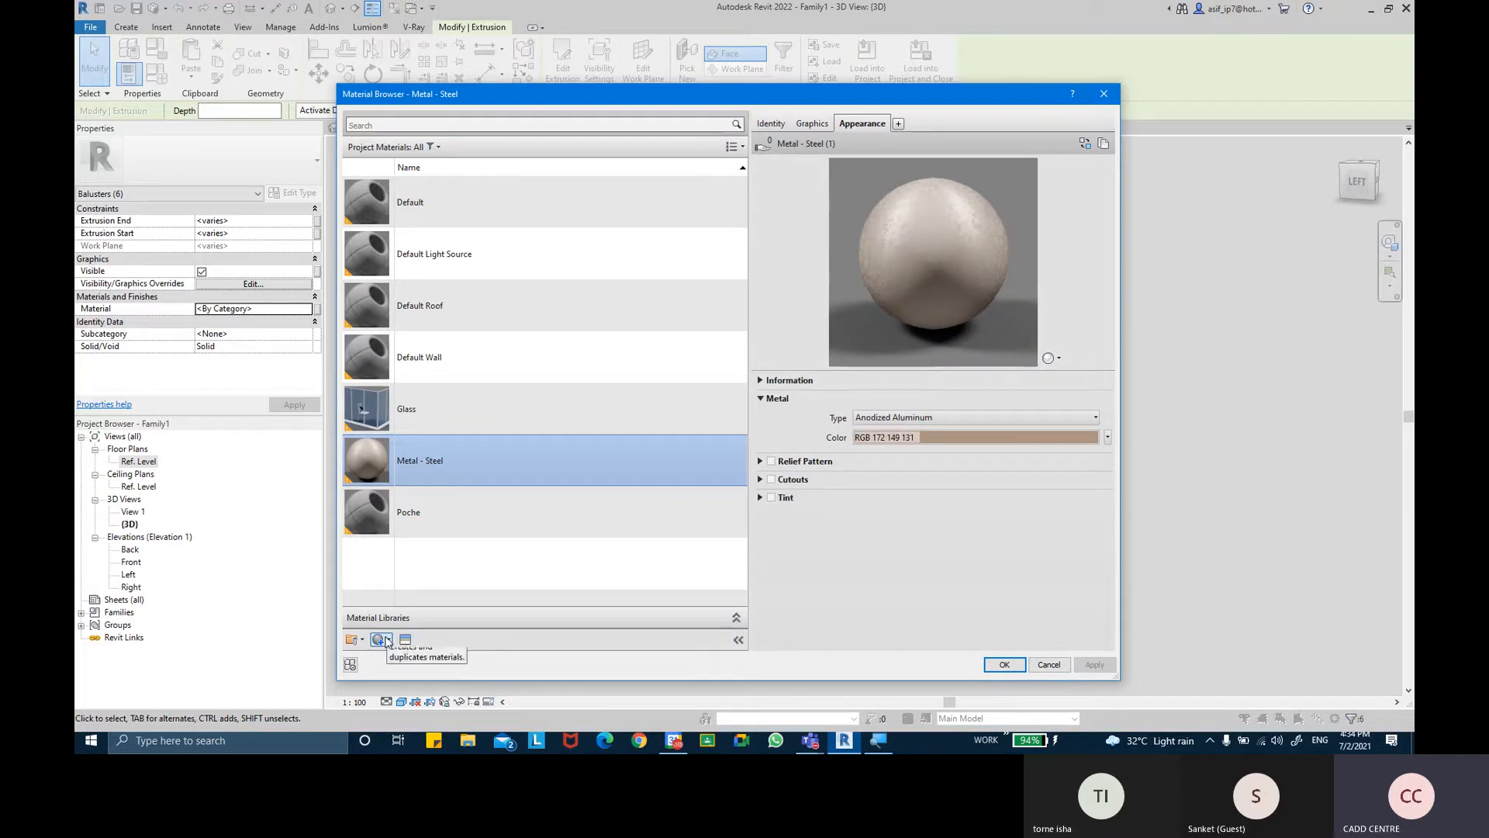
left_click(387, 639)
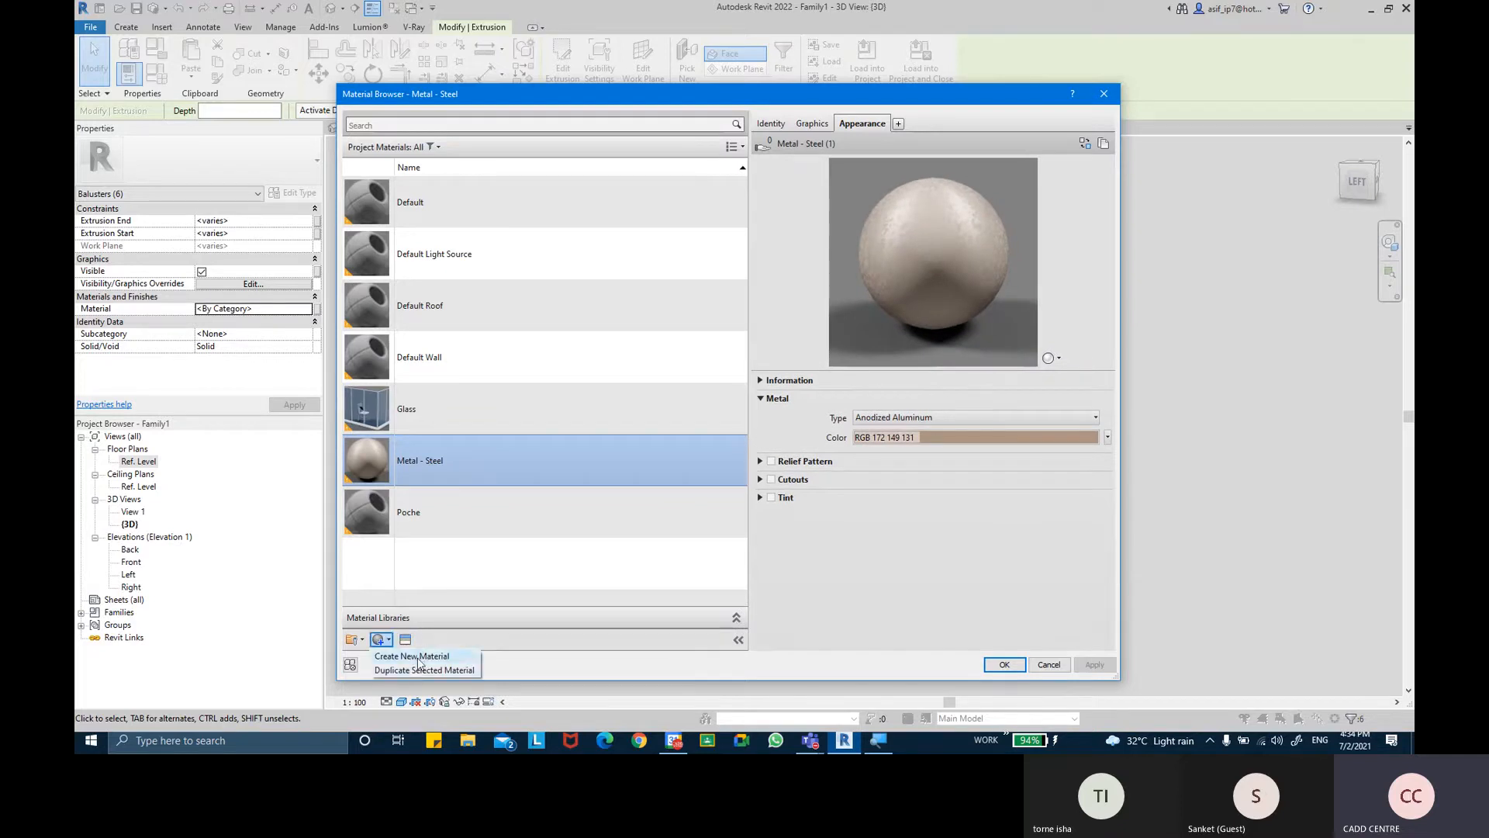
left_click(419, 657)
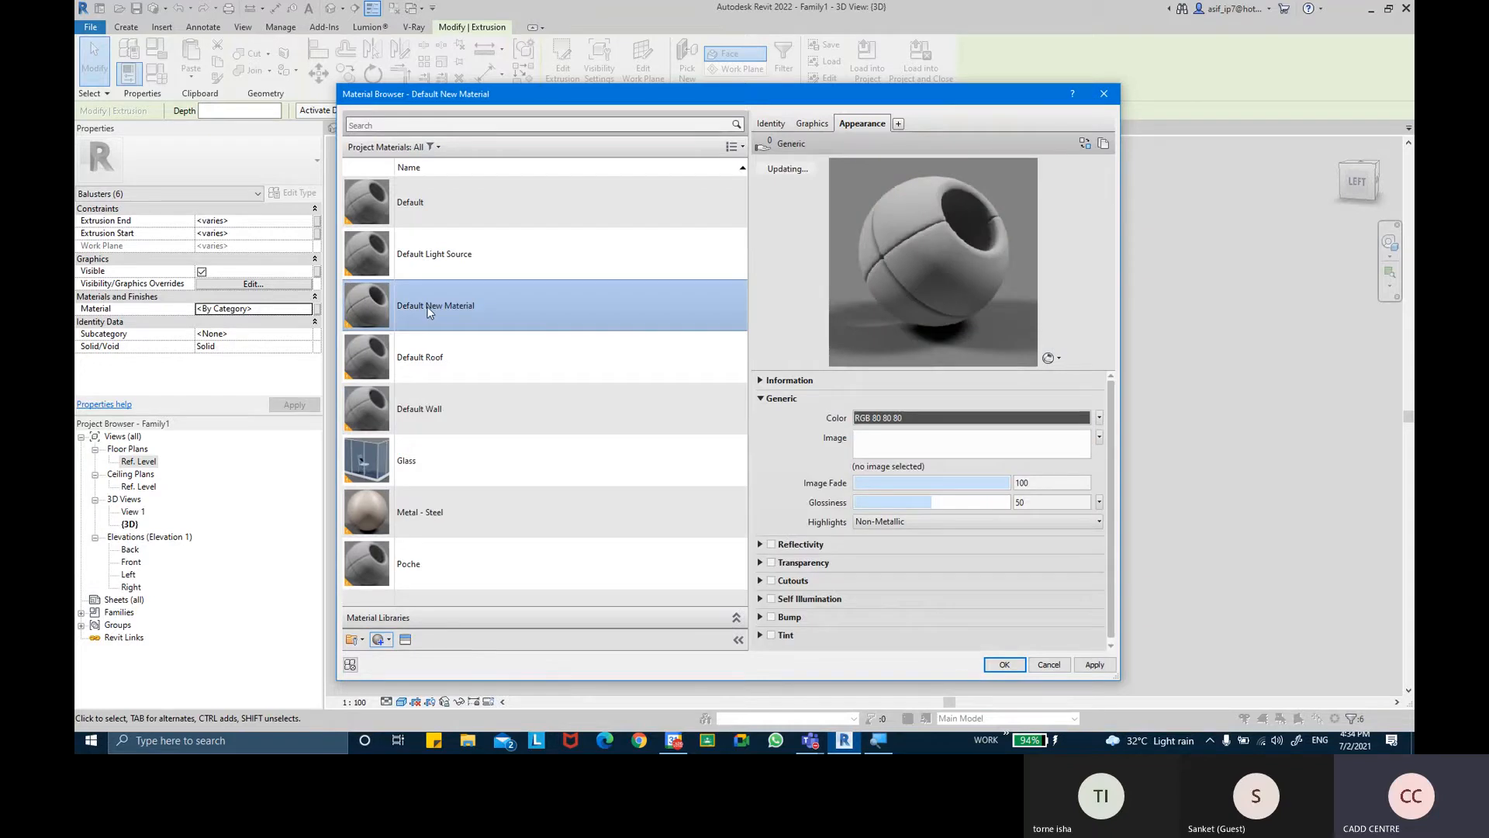
left_click(778, 126)
left_click(961, 144)
key("BackSpace")
type("AR")
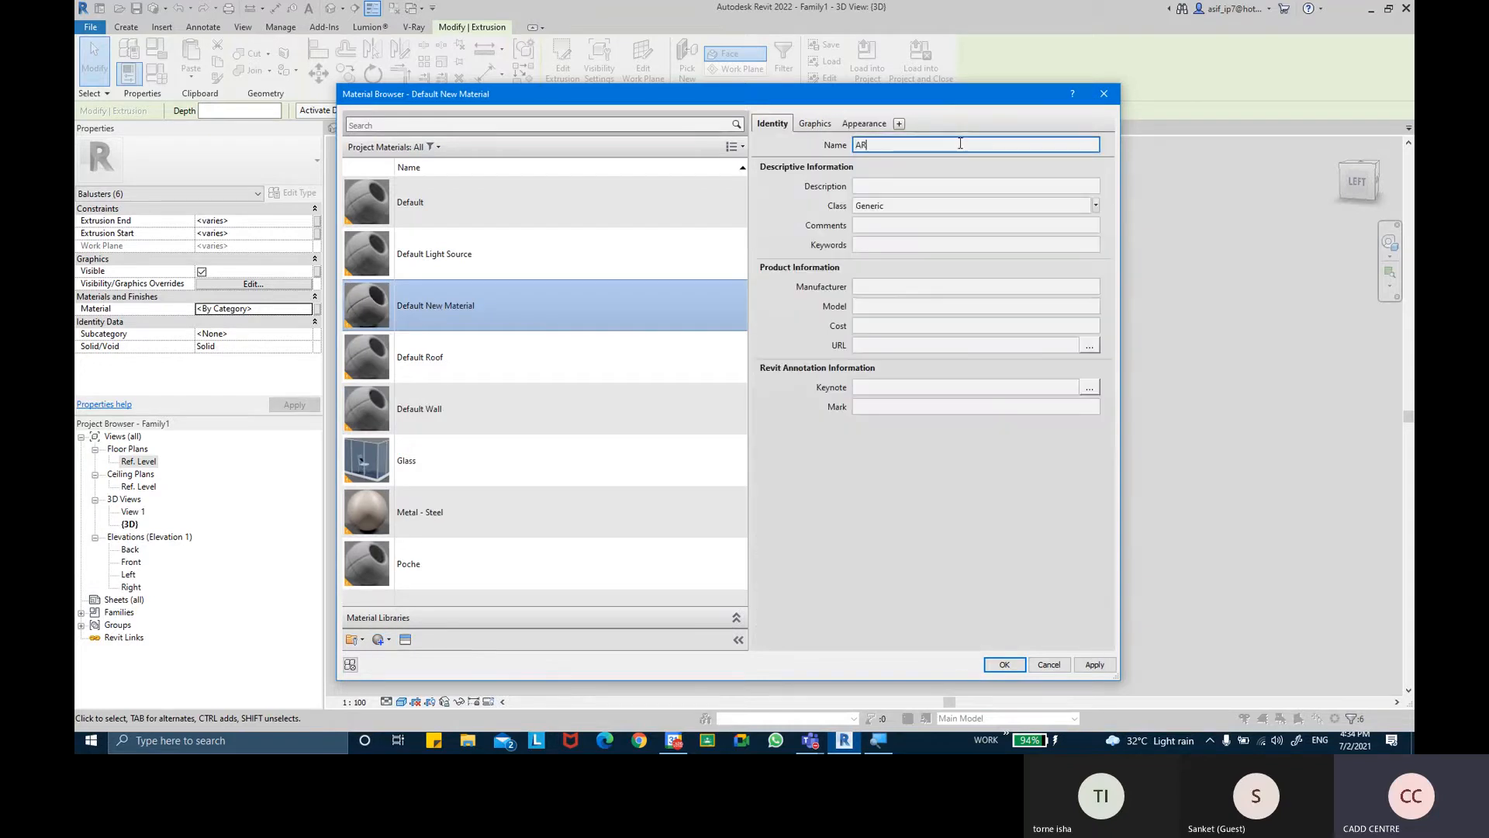
type("STEEL-POLISHED")
key("Return")
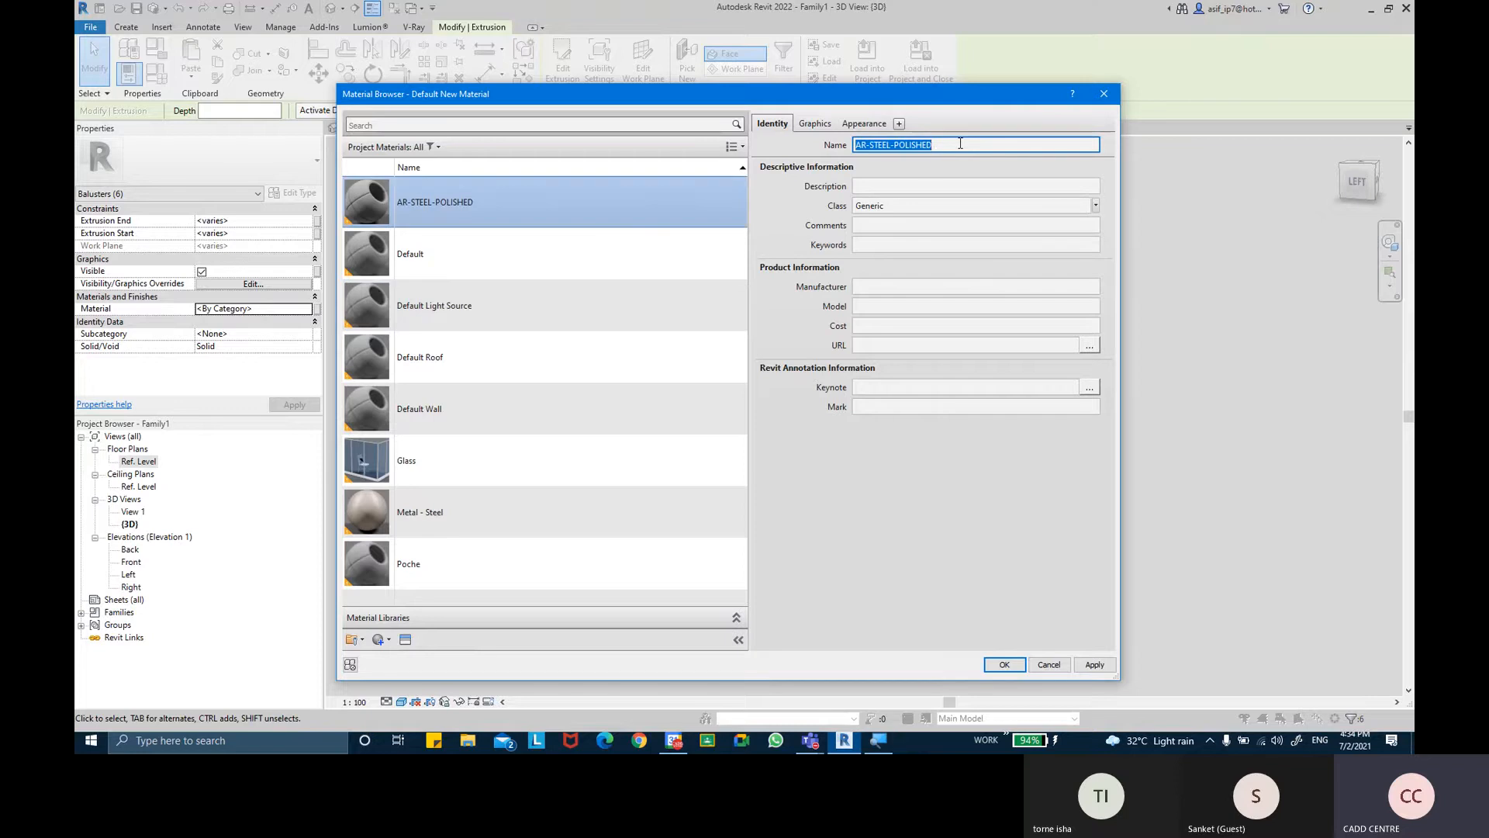
left_click(1094, 206)
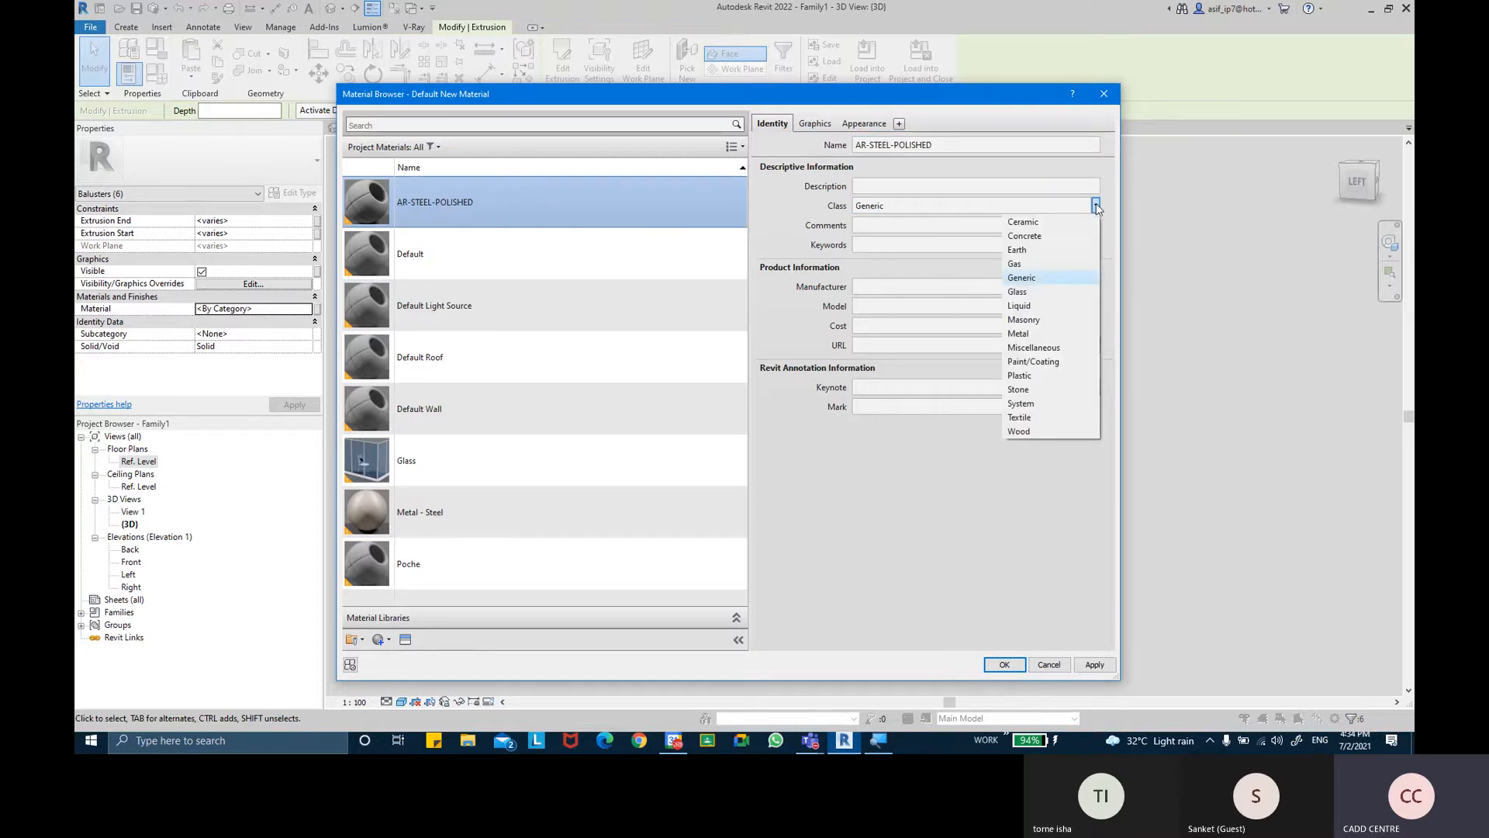
left_click(1068, 333)
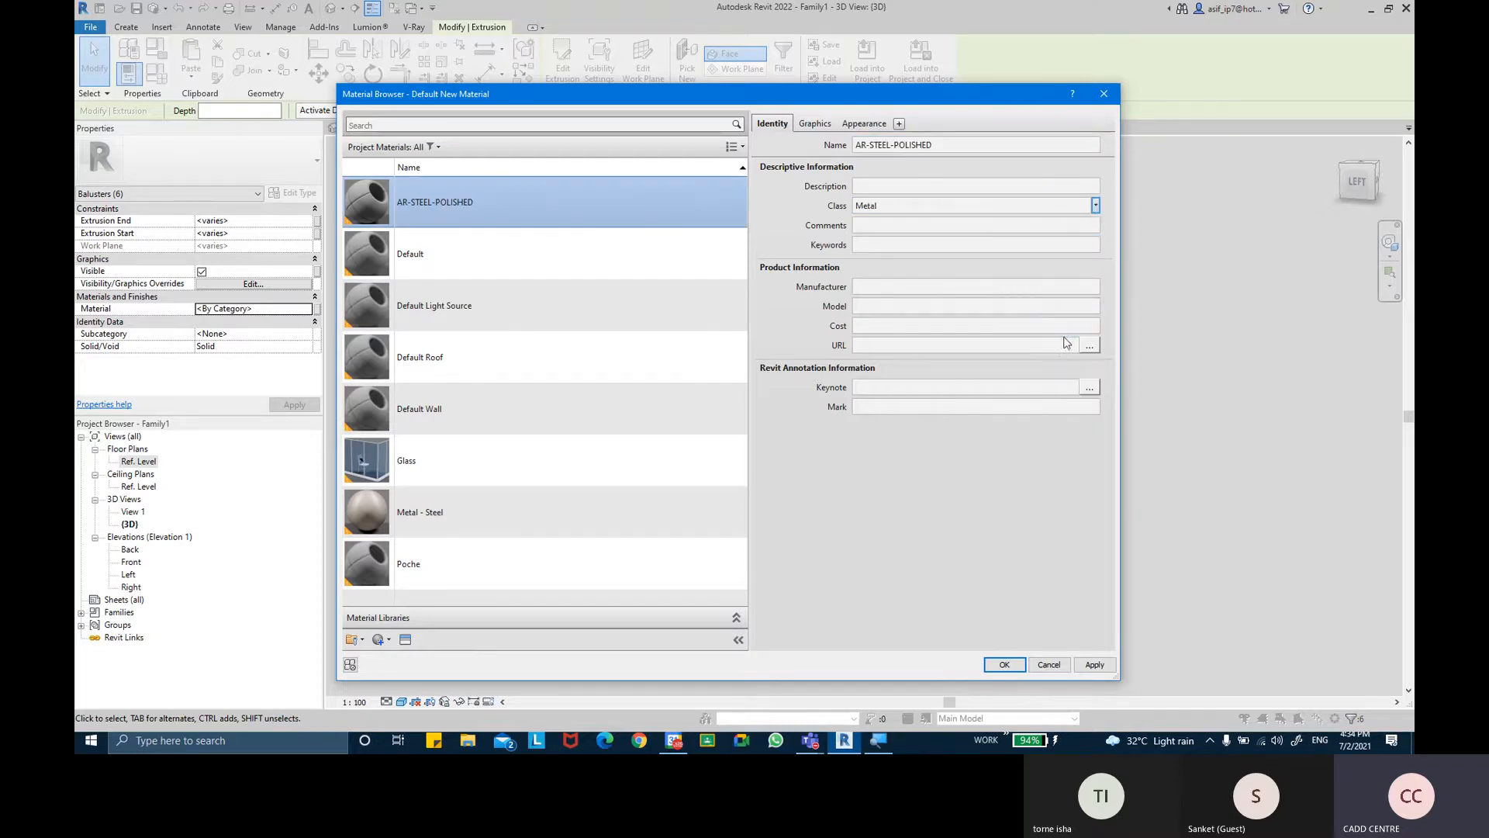
Make the AR-STEEL-POLISHED material's shading use its render appearance, and collapse the surface and cut pattern settings
left_click(830, 126)
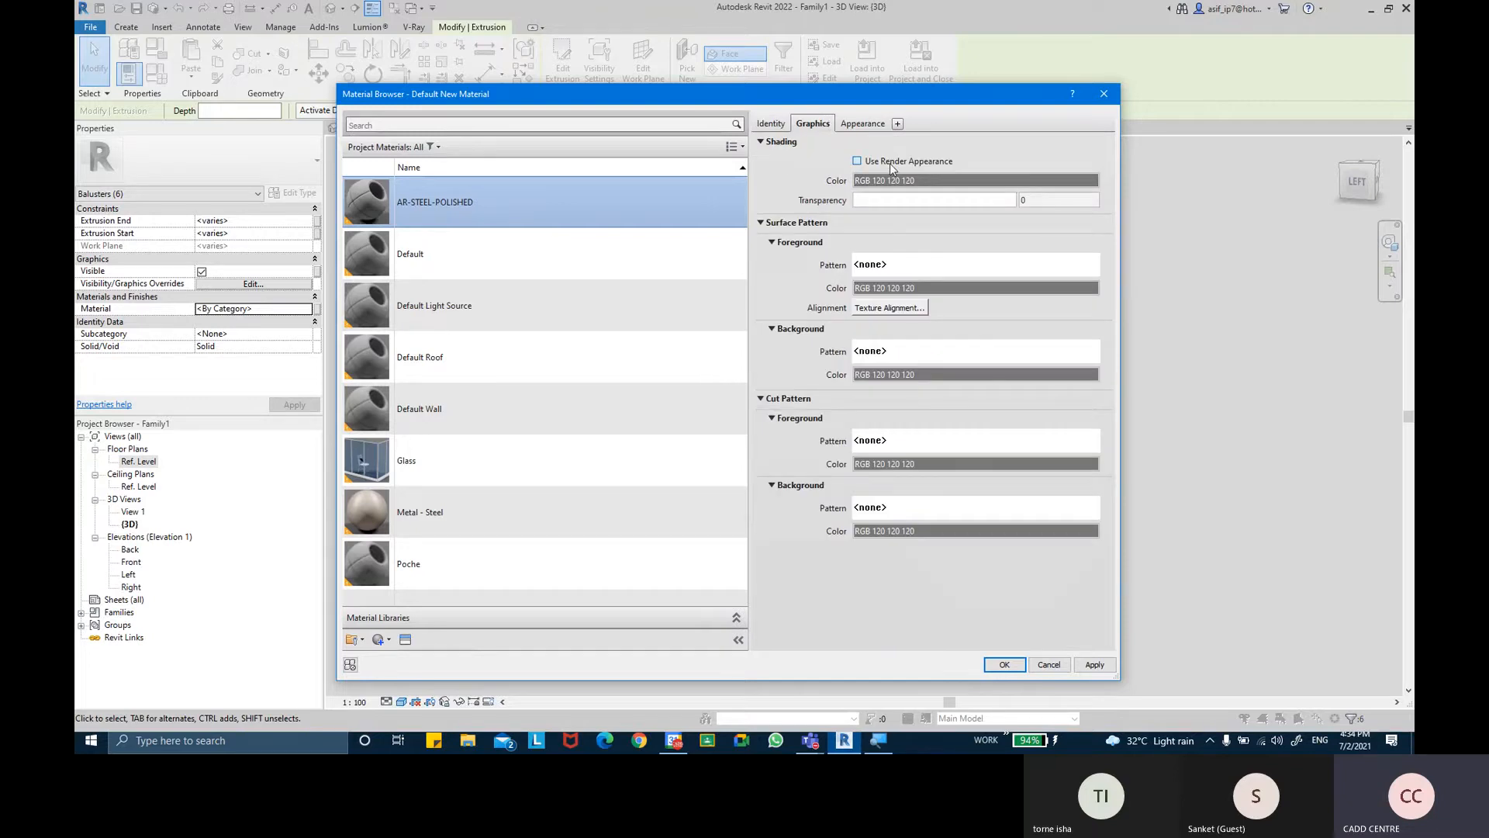
left_click(891, 165)
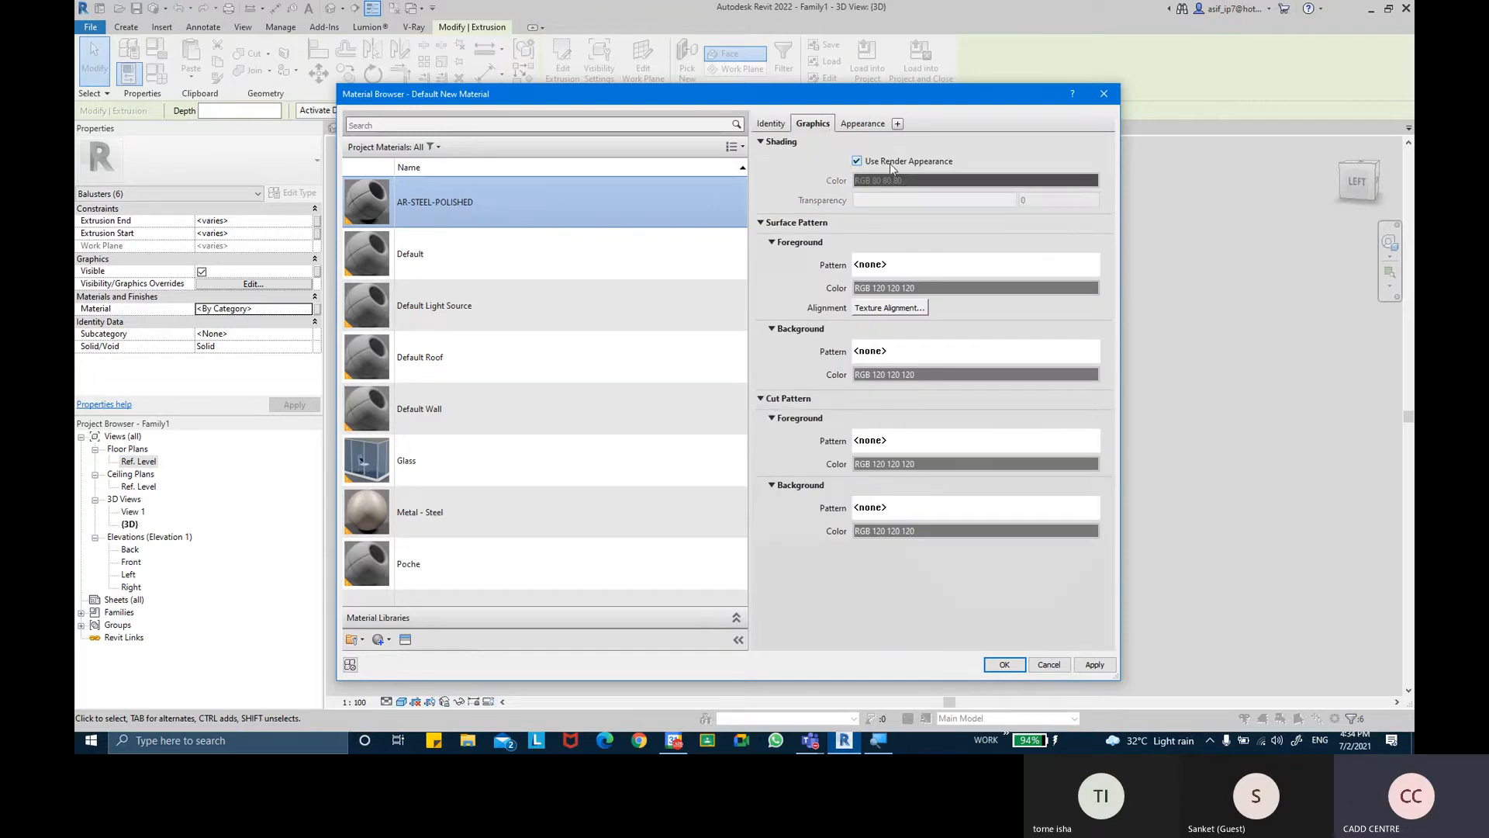
left_click(762, 223)
left_click(762, 241)
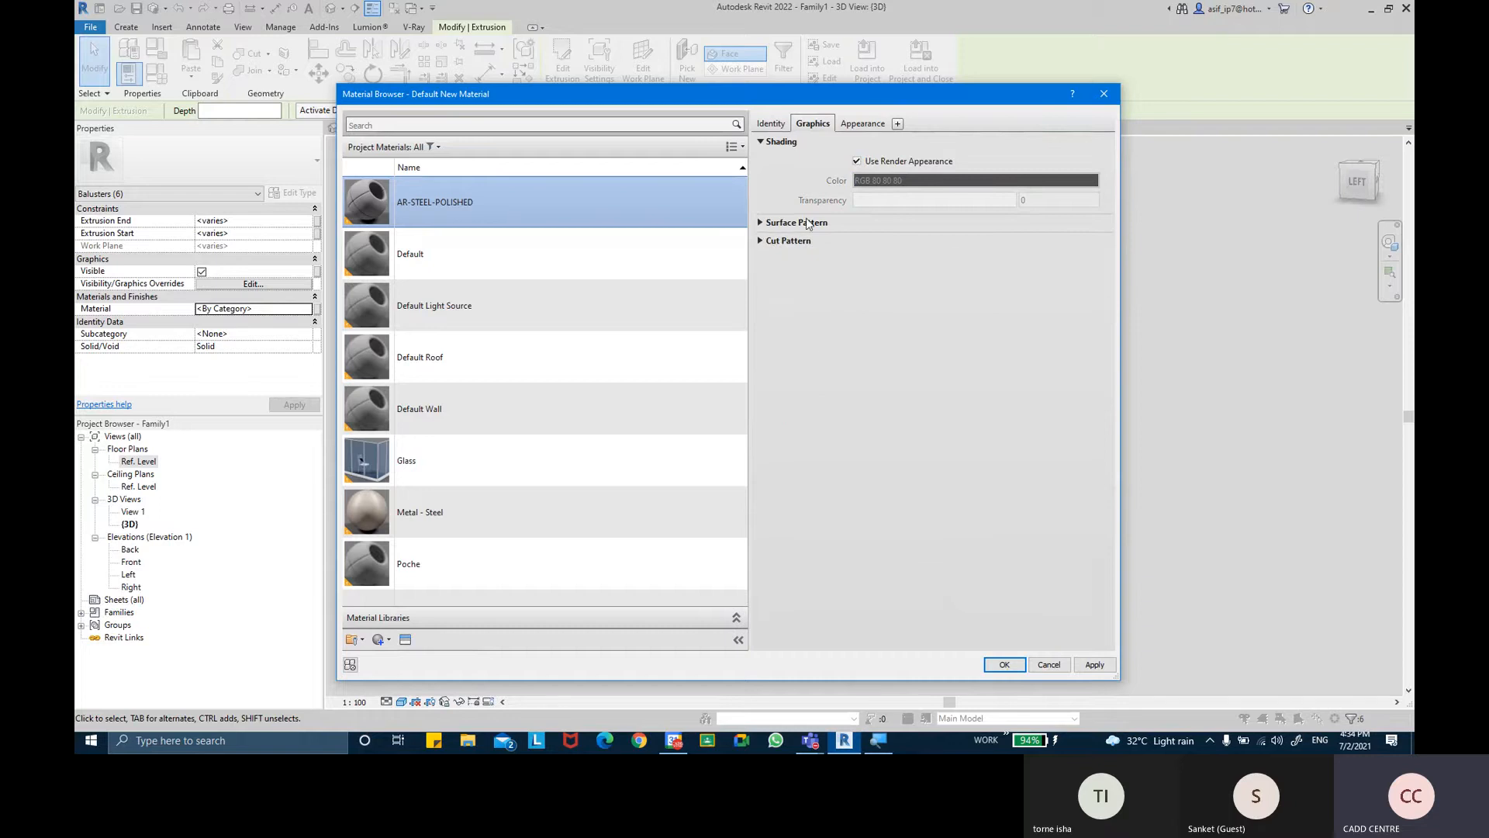
Replace the AR-STEEL-POLISHED appearance with the Stainless - Polished Brushed steel asset and assign the material to the selected posts and clamps
left_click(863, 124)
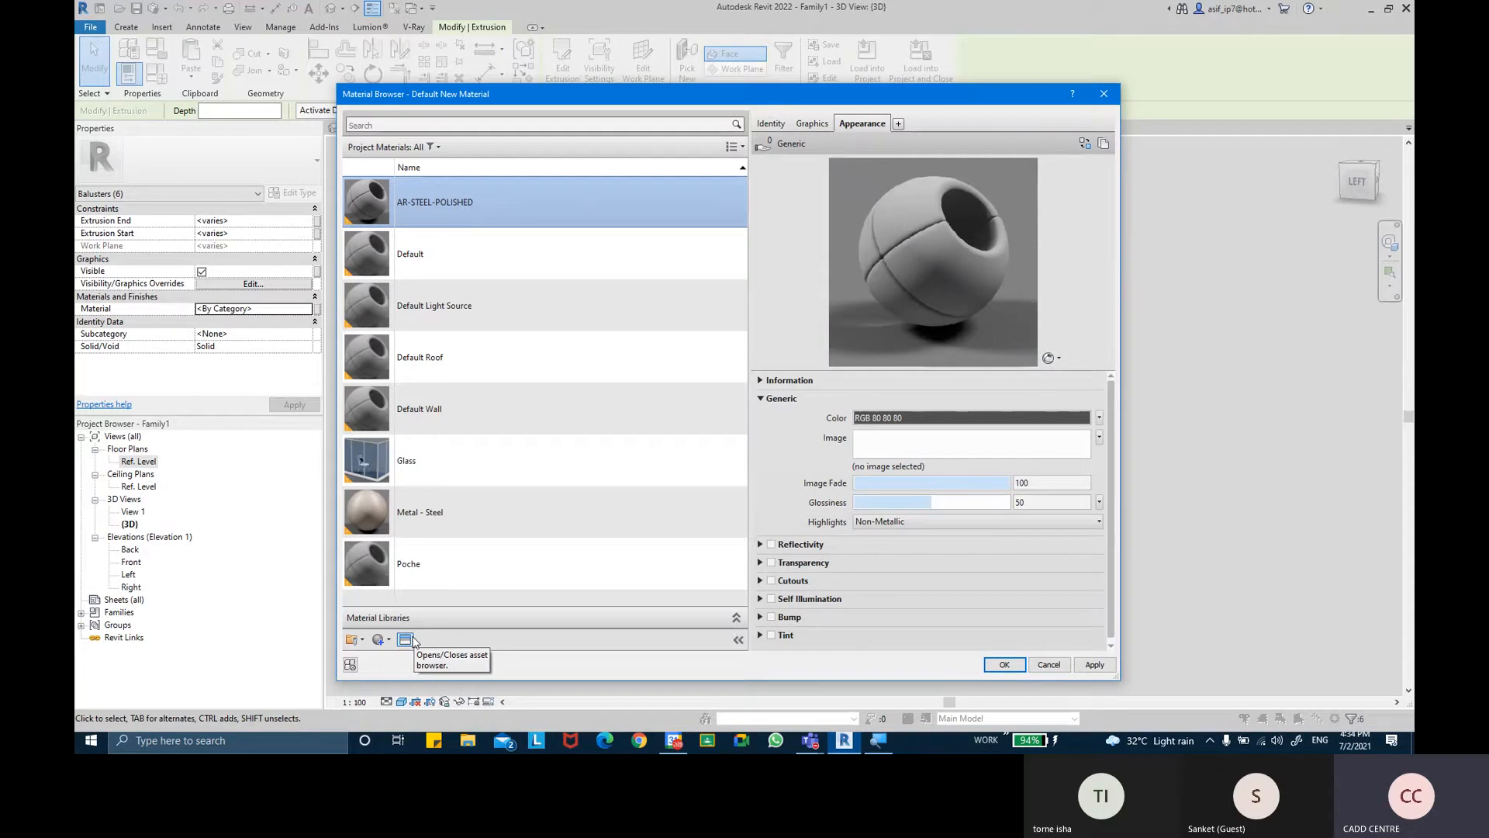
left_click(405, 639)
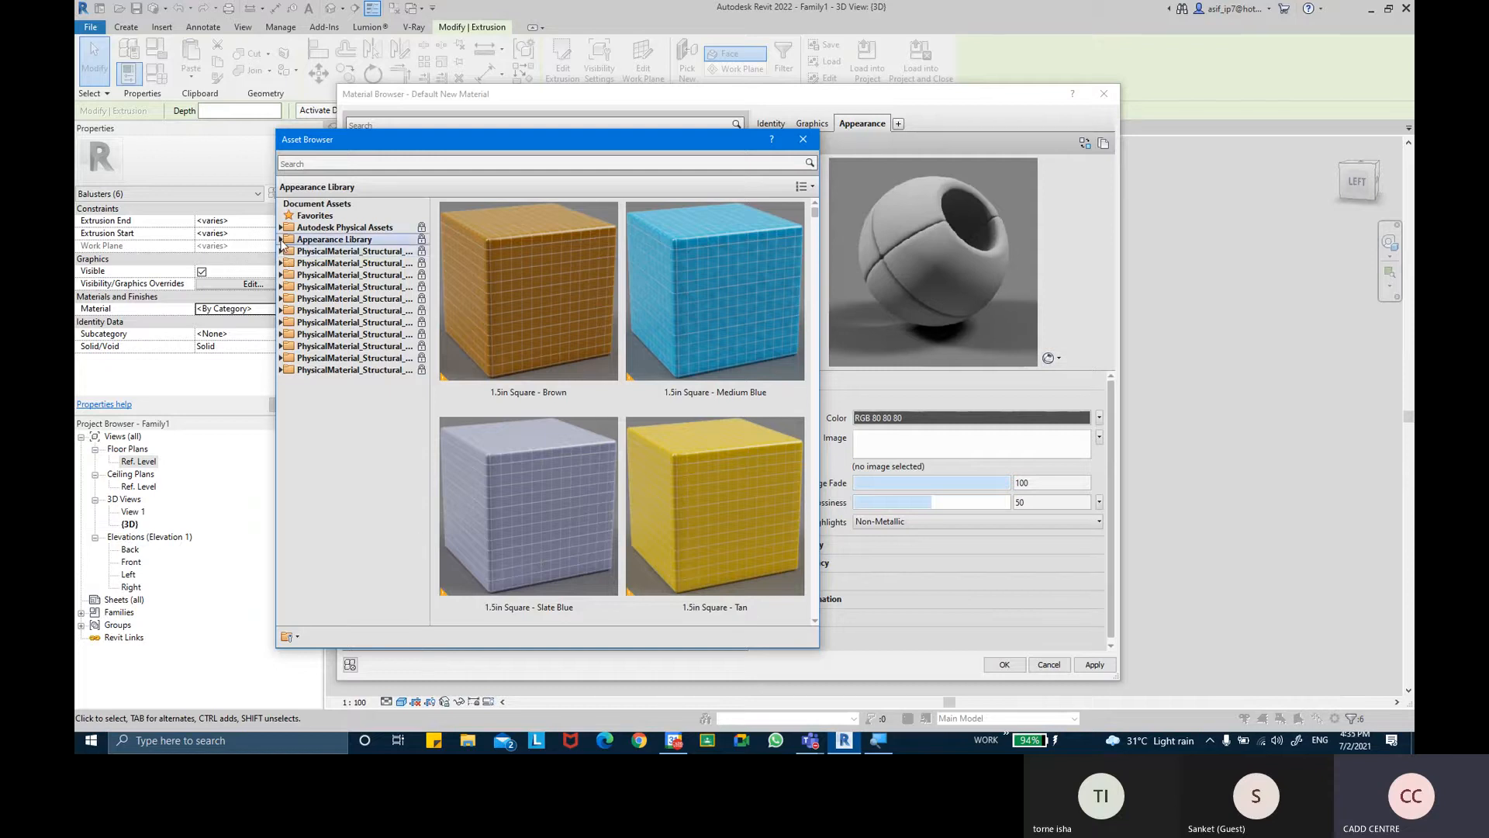
left_click(280, 240)
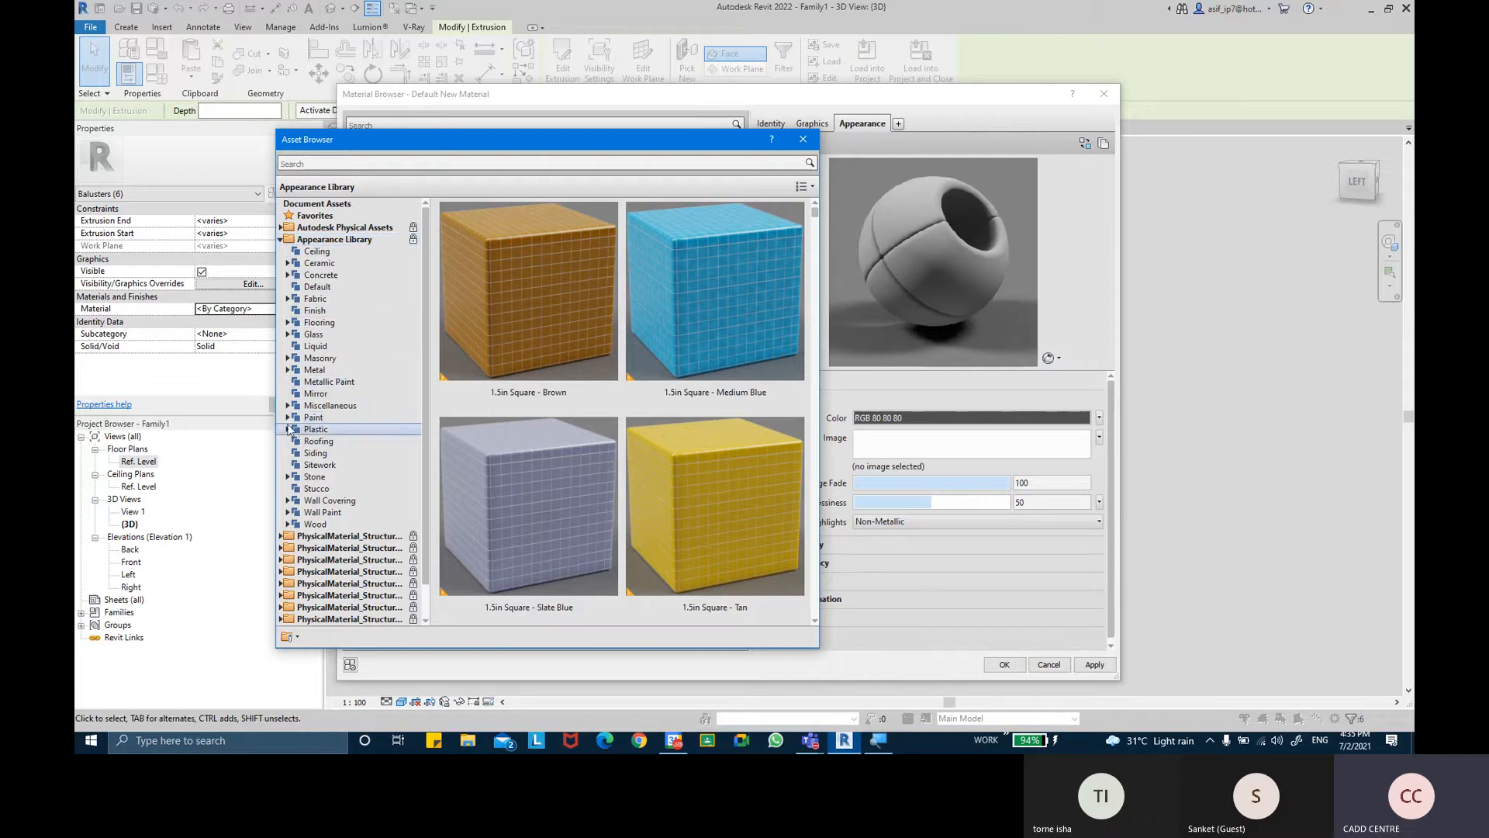
left_click(287, 370)
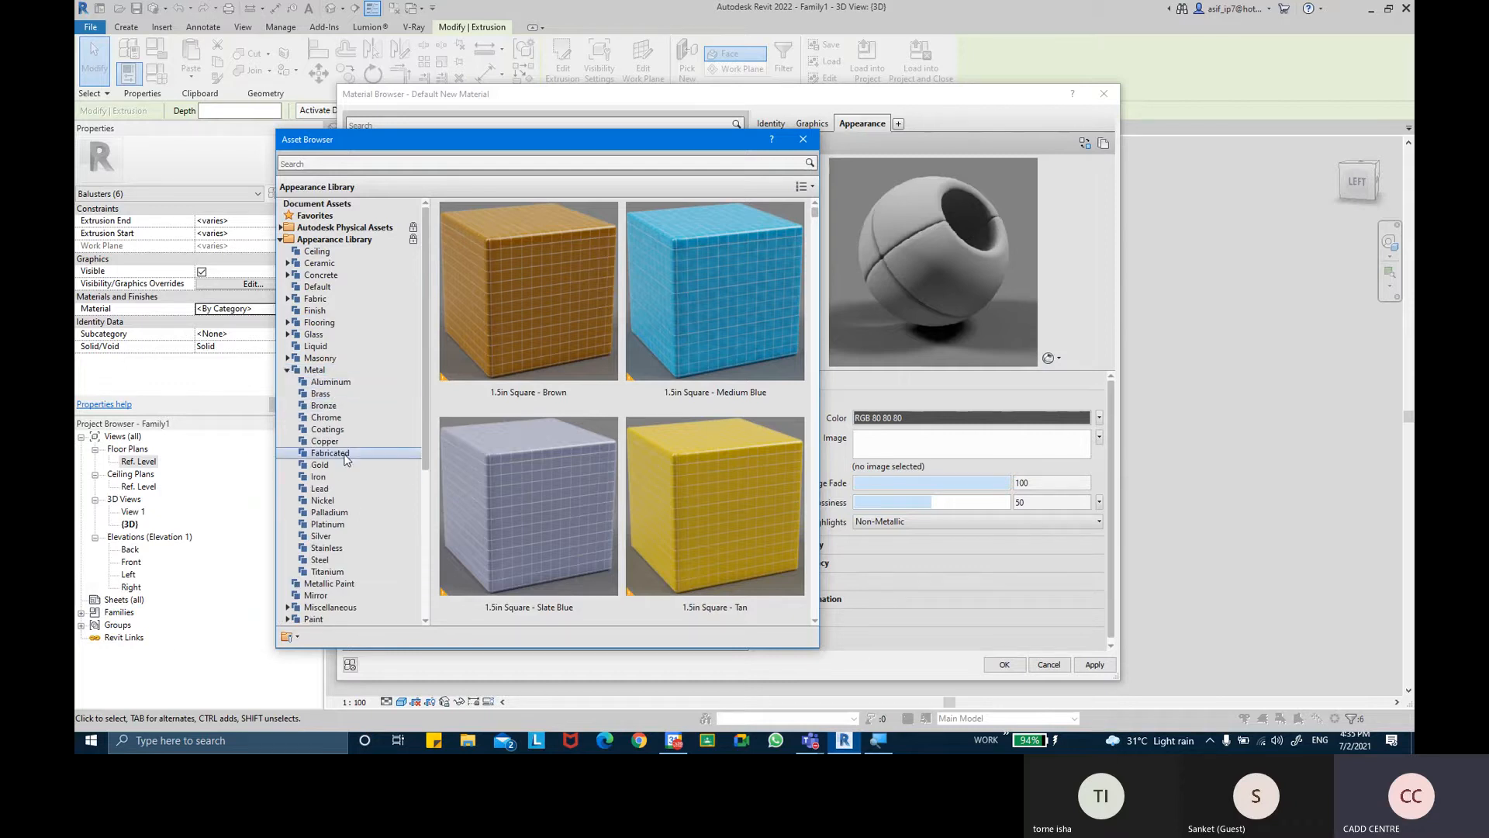
left_click(355, 559)
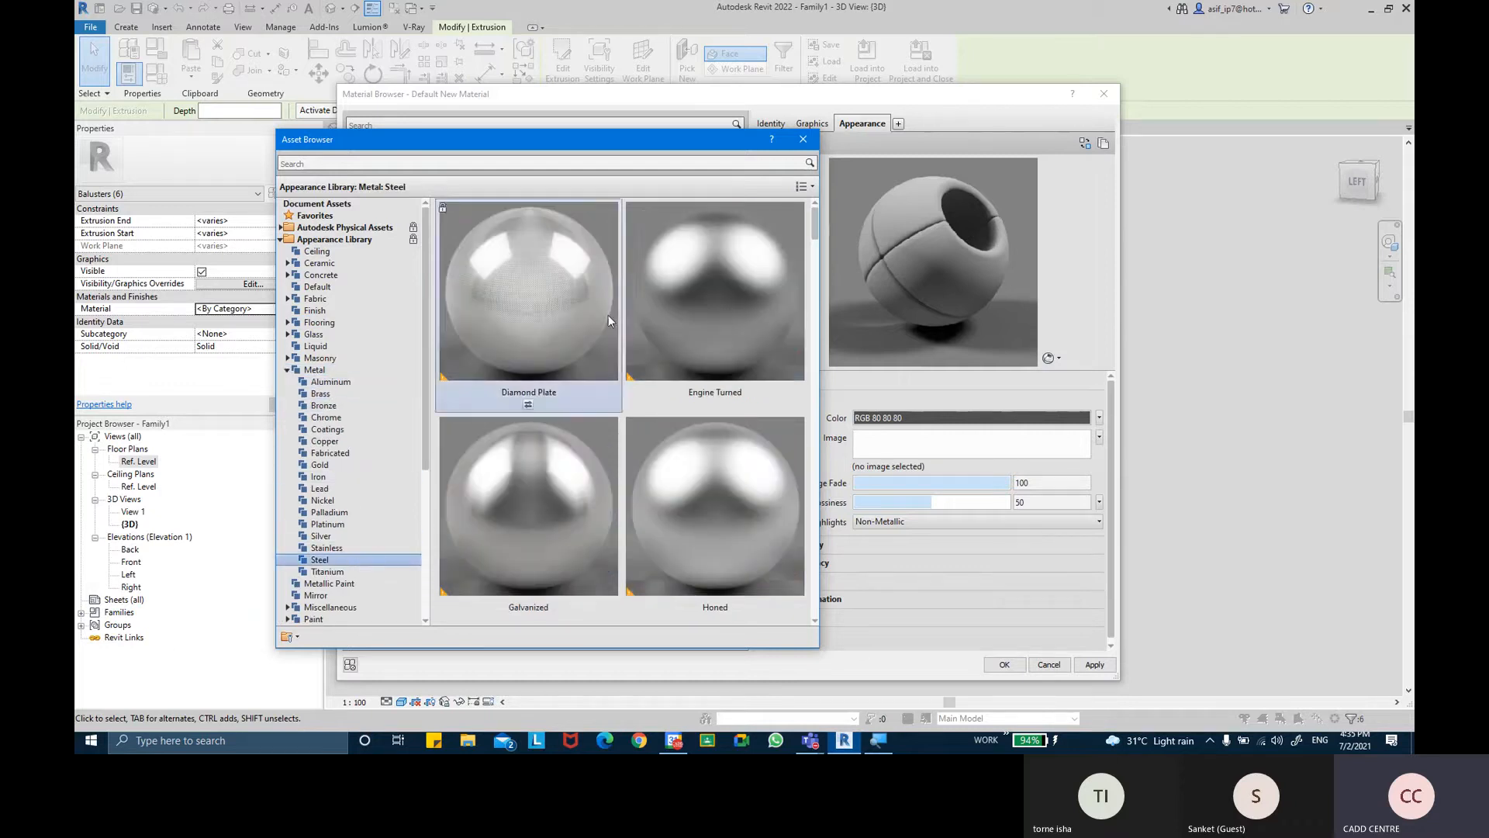
left_click_drag(813, 217, 813, 388)
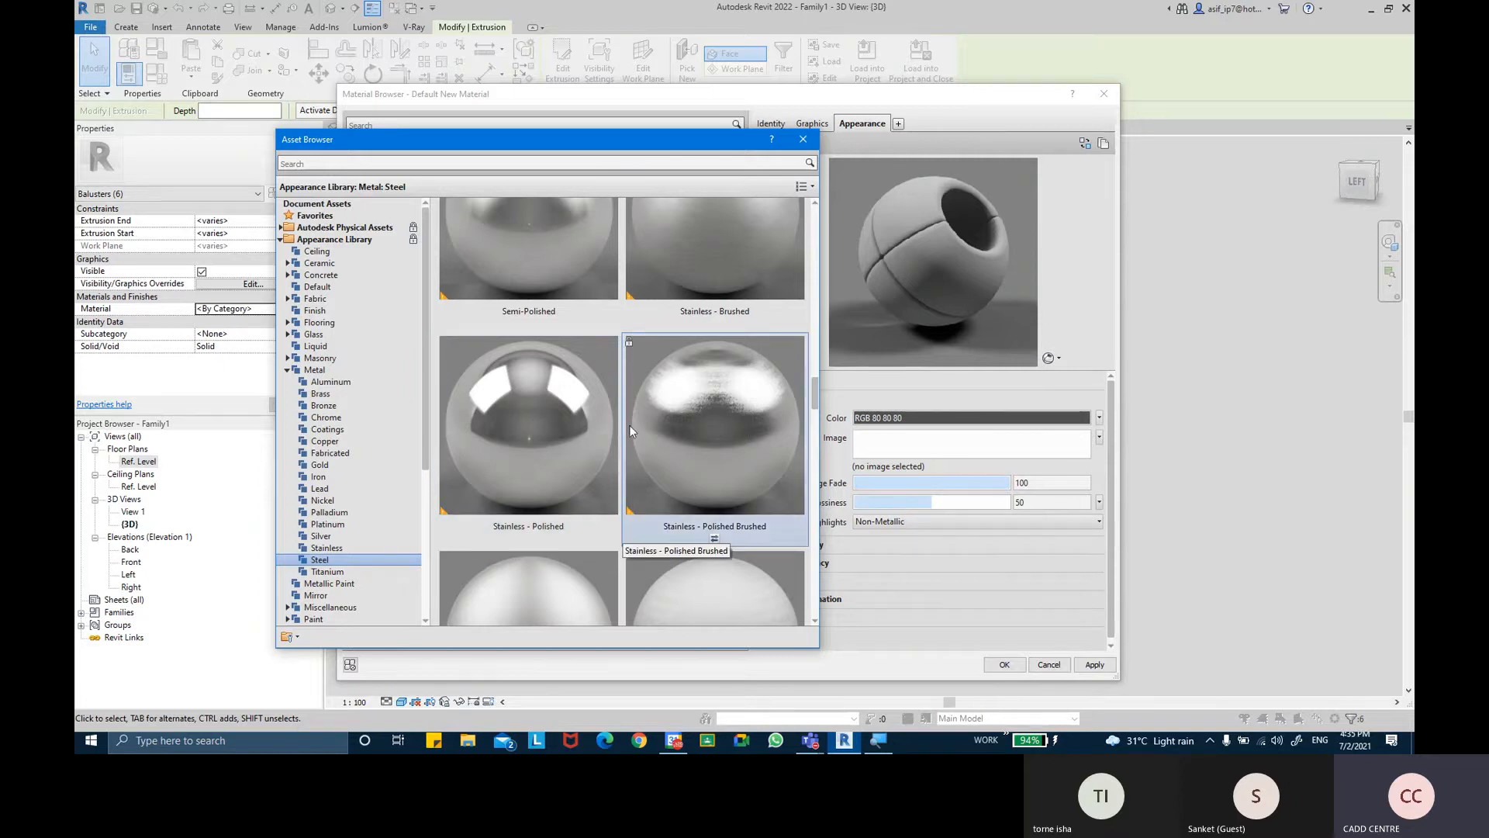
double_click(669, 413)
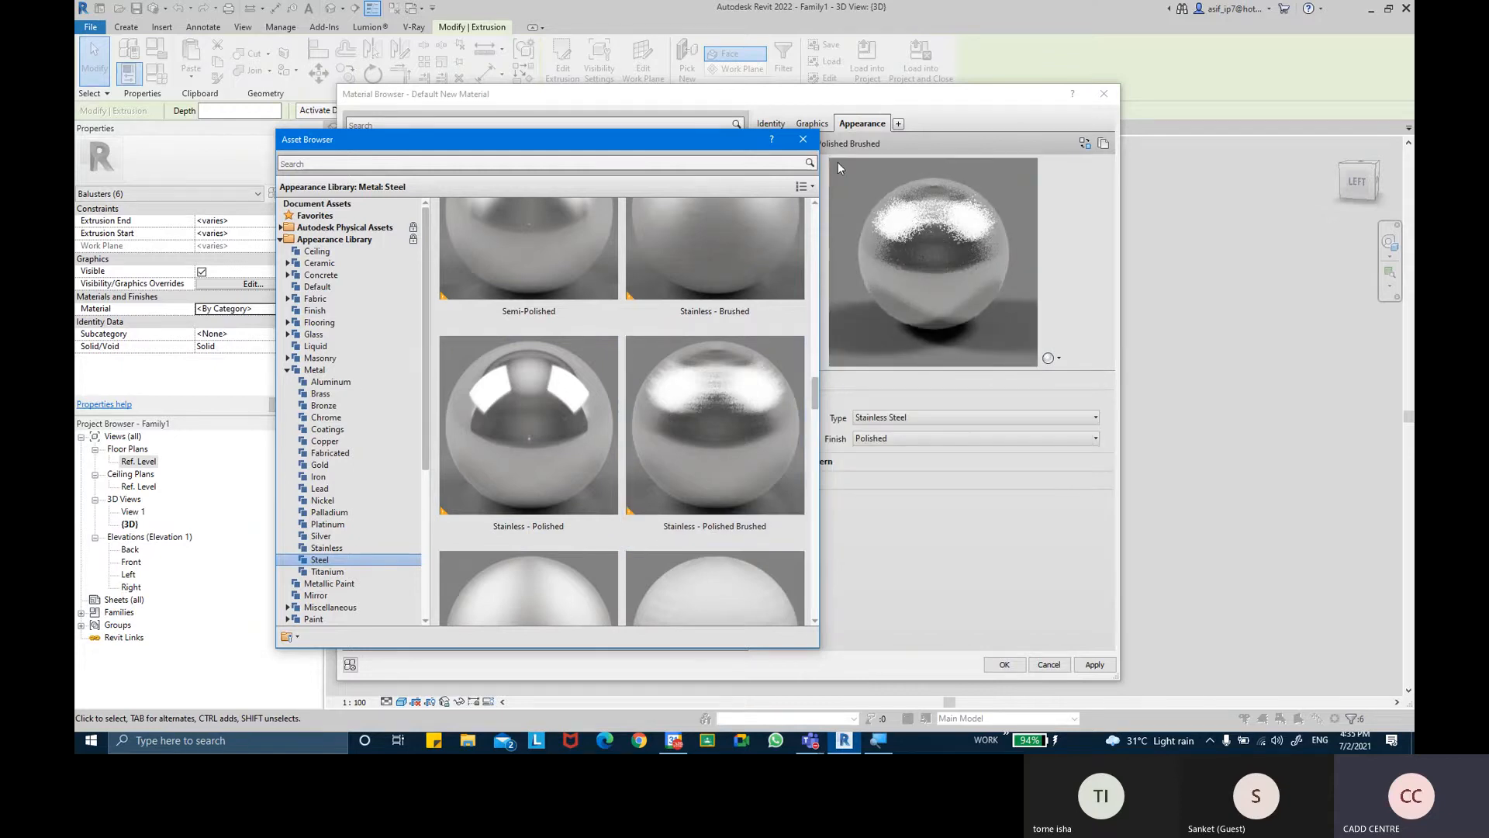
left_click(811, 141)
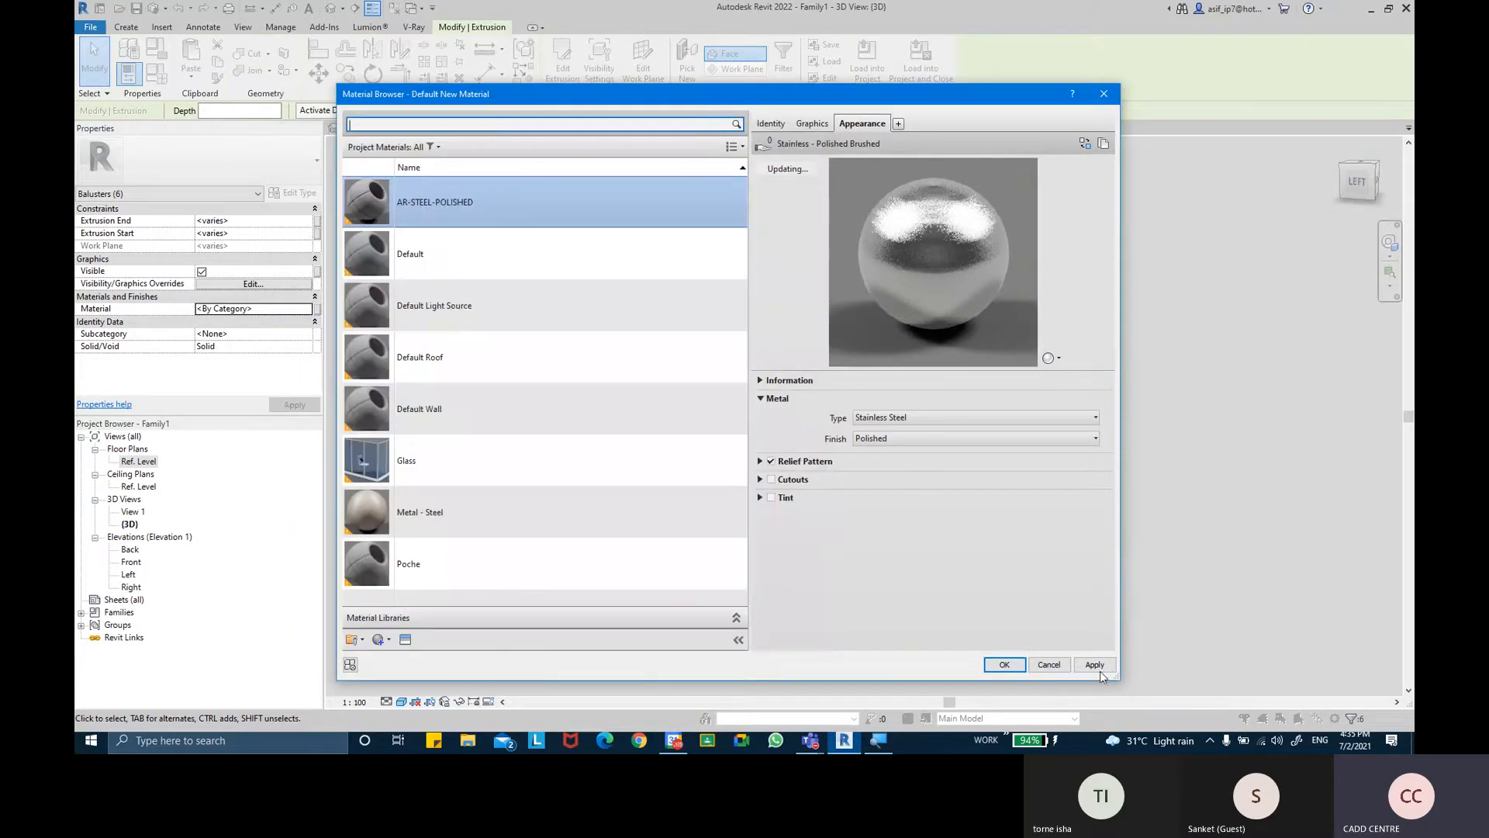
left_click(1005, 666)
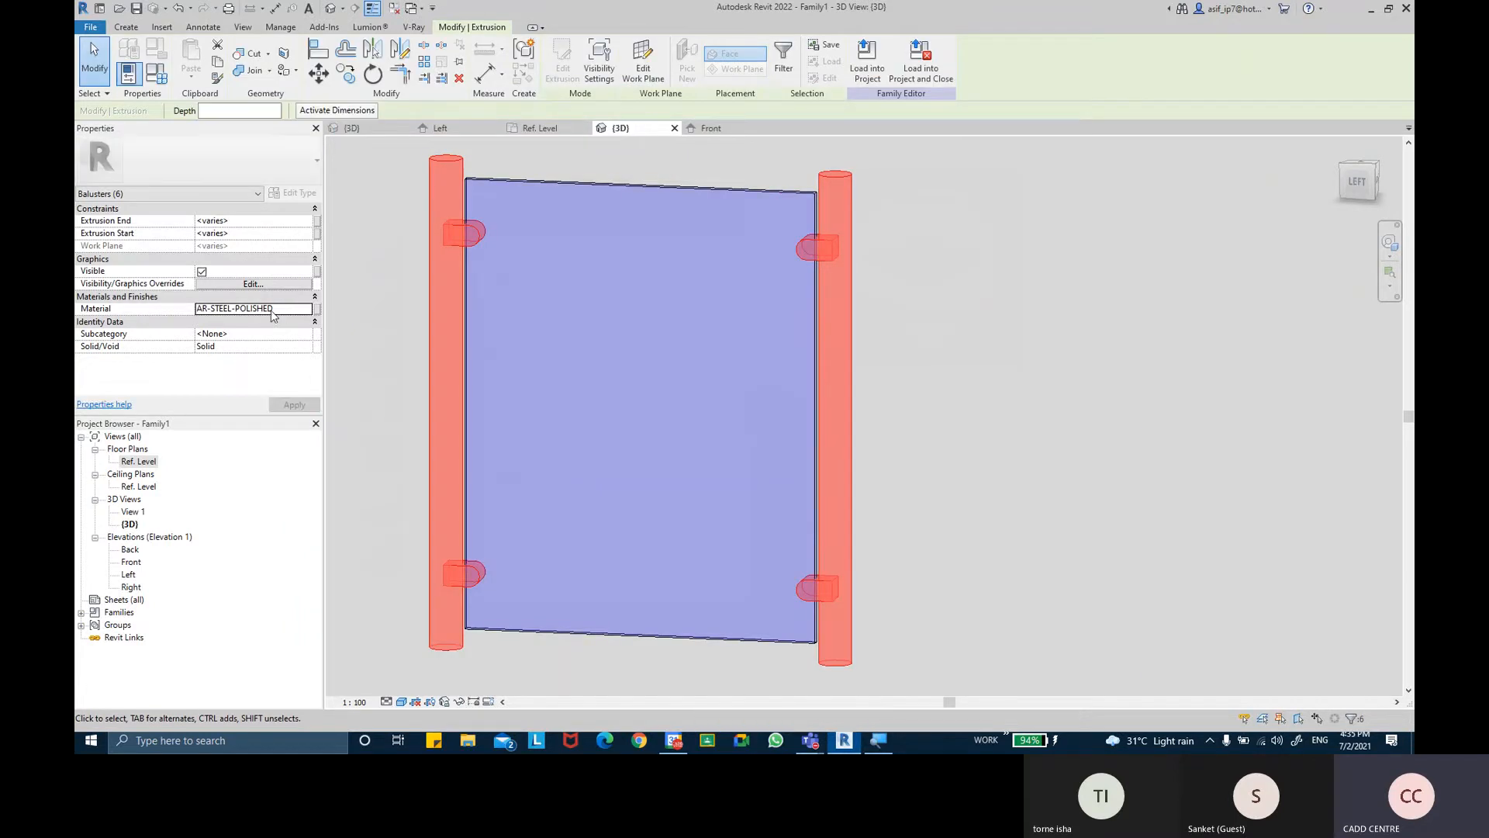
Create a type family parameter named SUPPORTS MATERIALS and associate it with the posts' and clamps' material
left_click(318, 310)
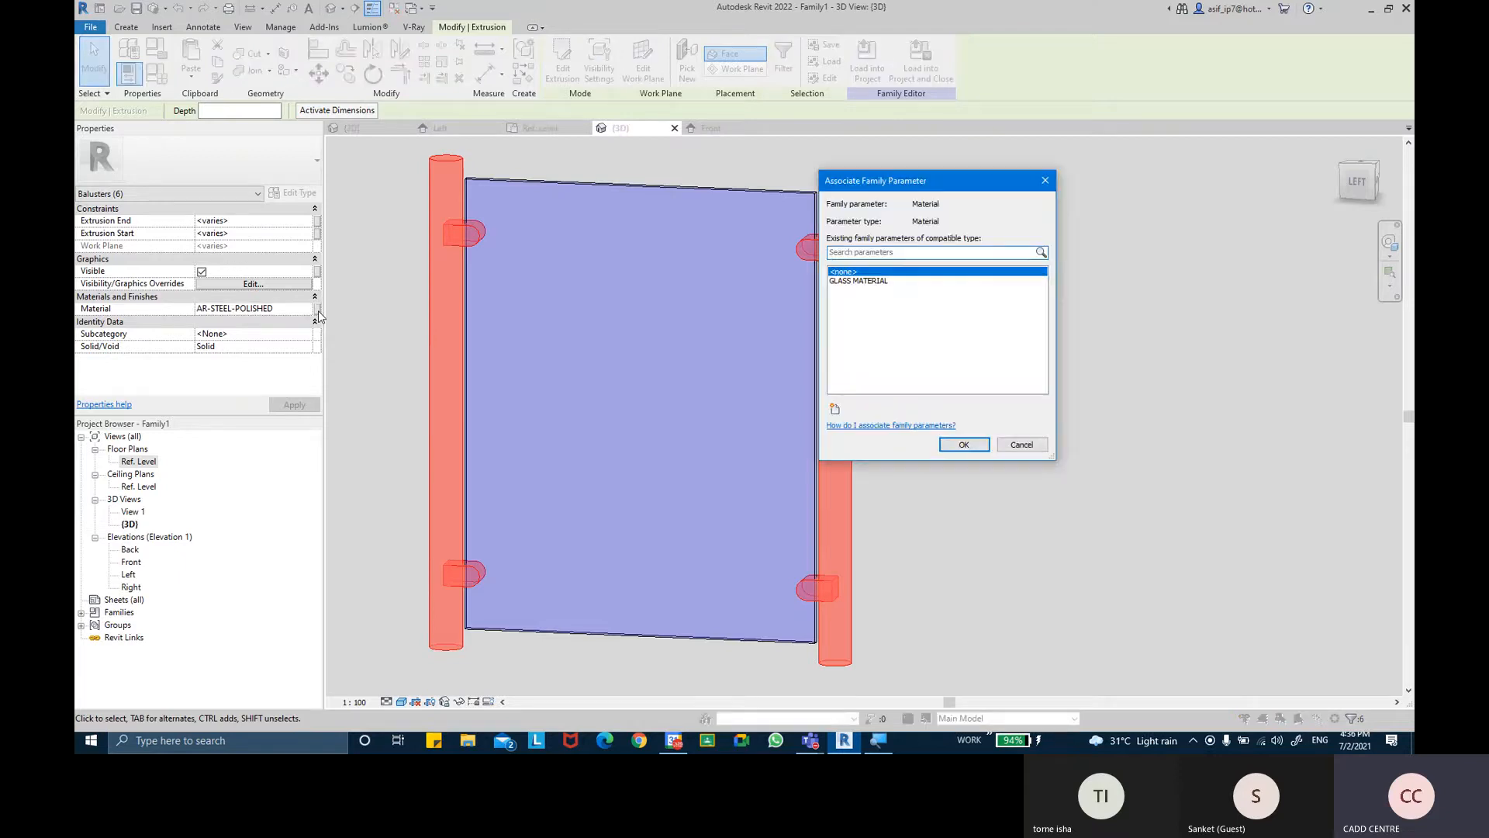
left_click(835, 412)
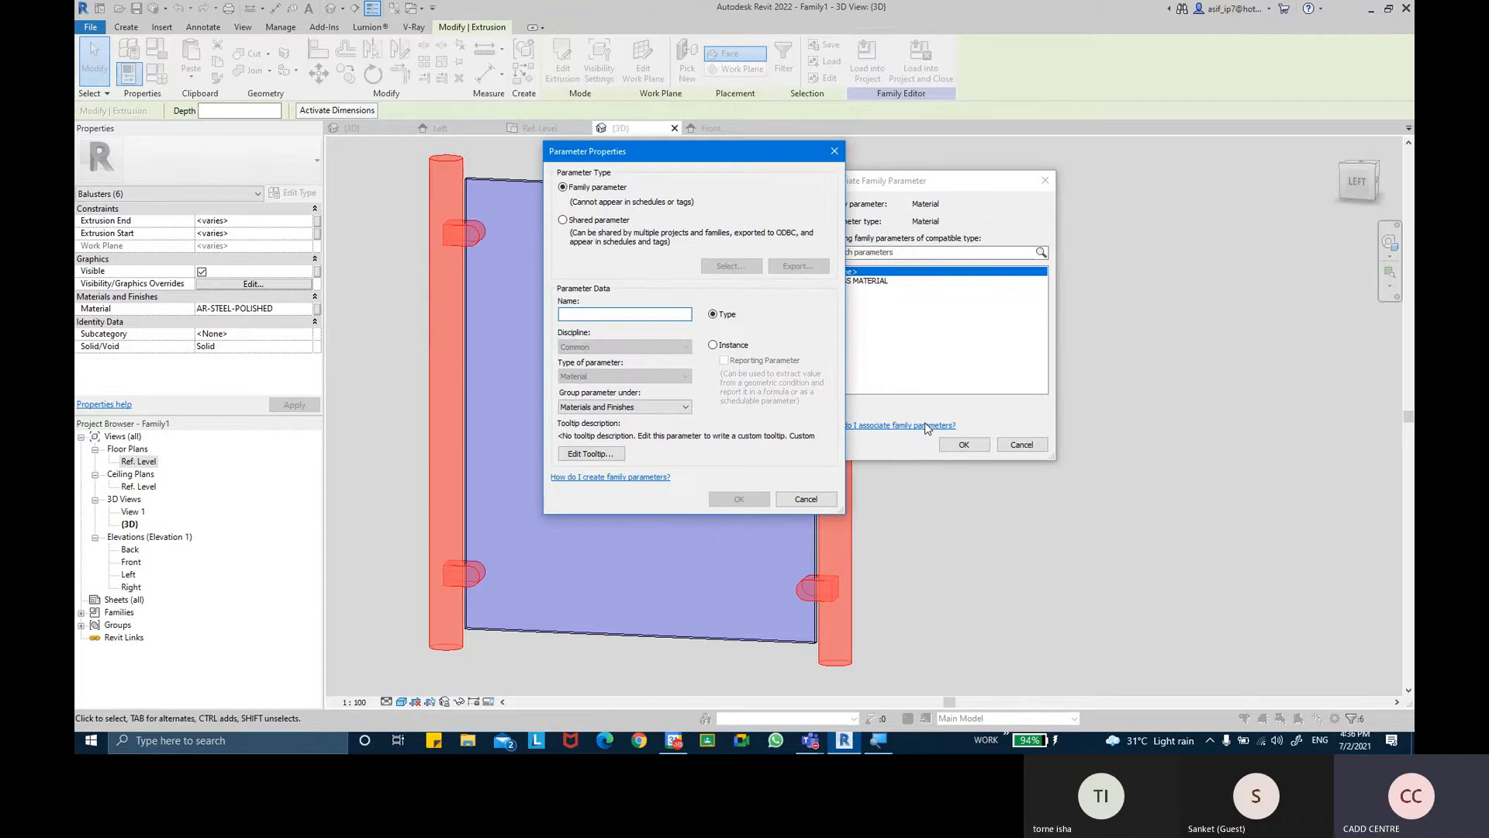
type("SUP")
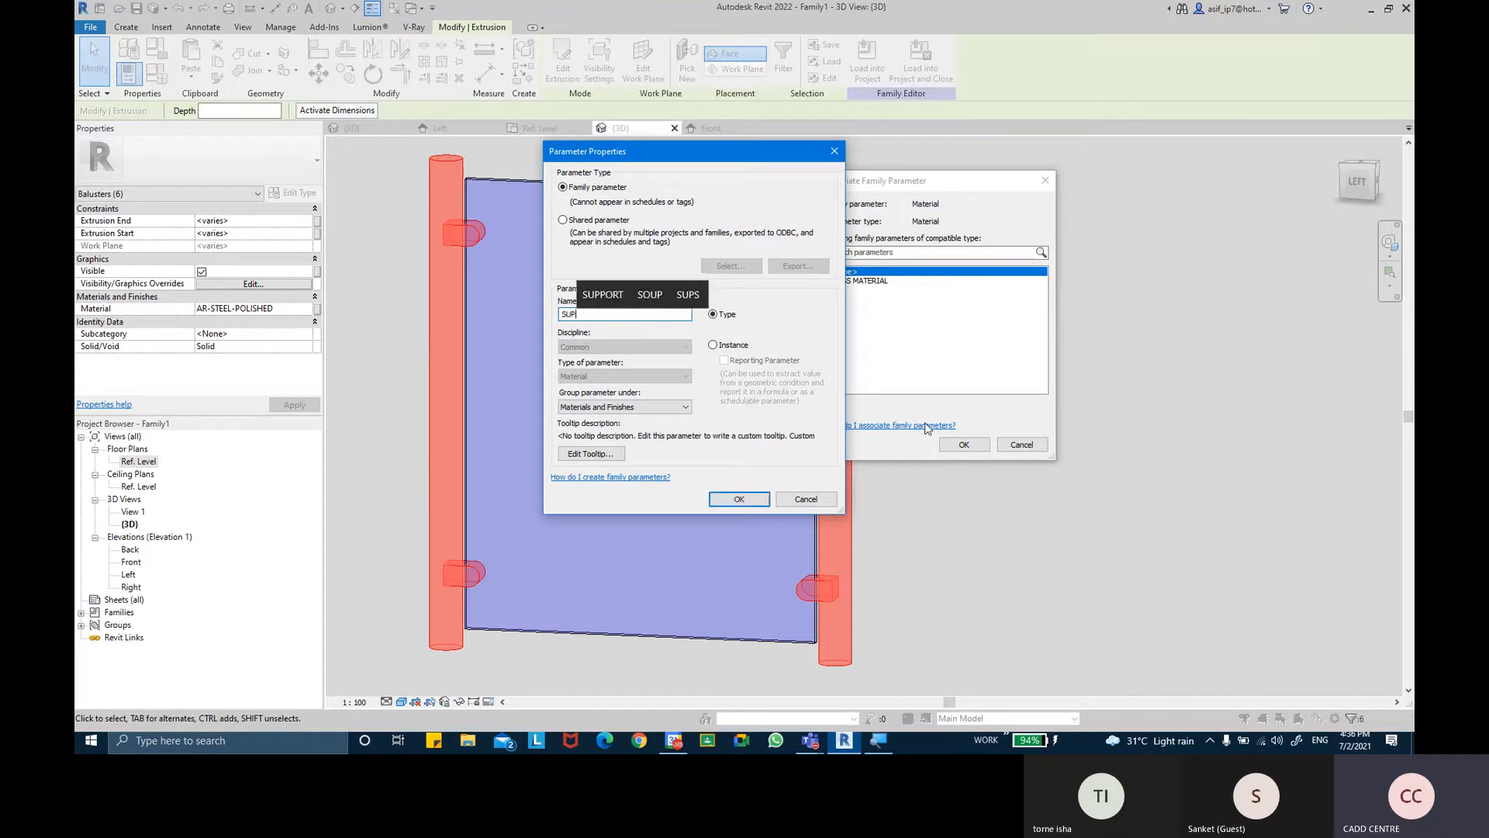
type("PORTS ")
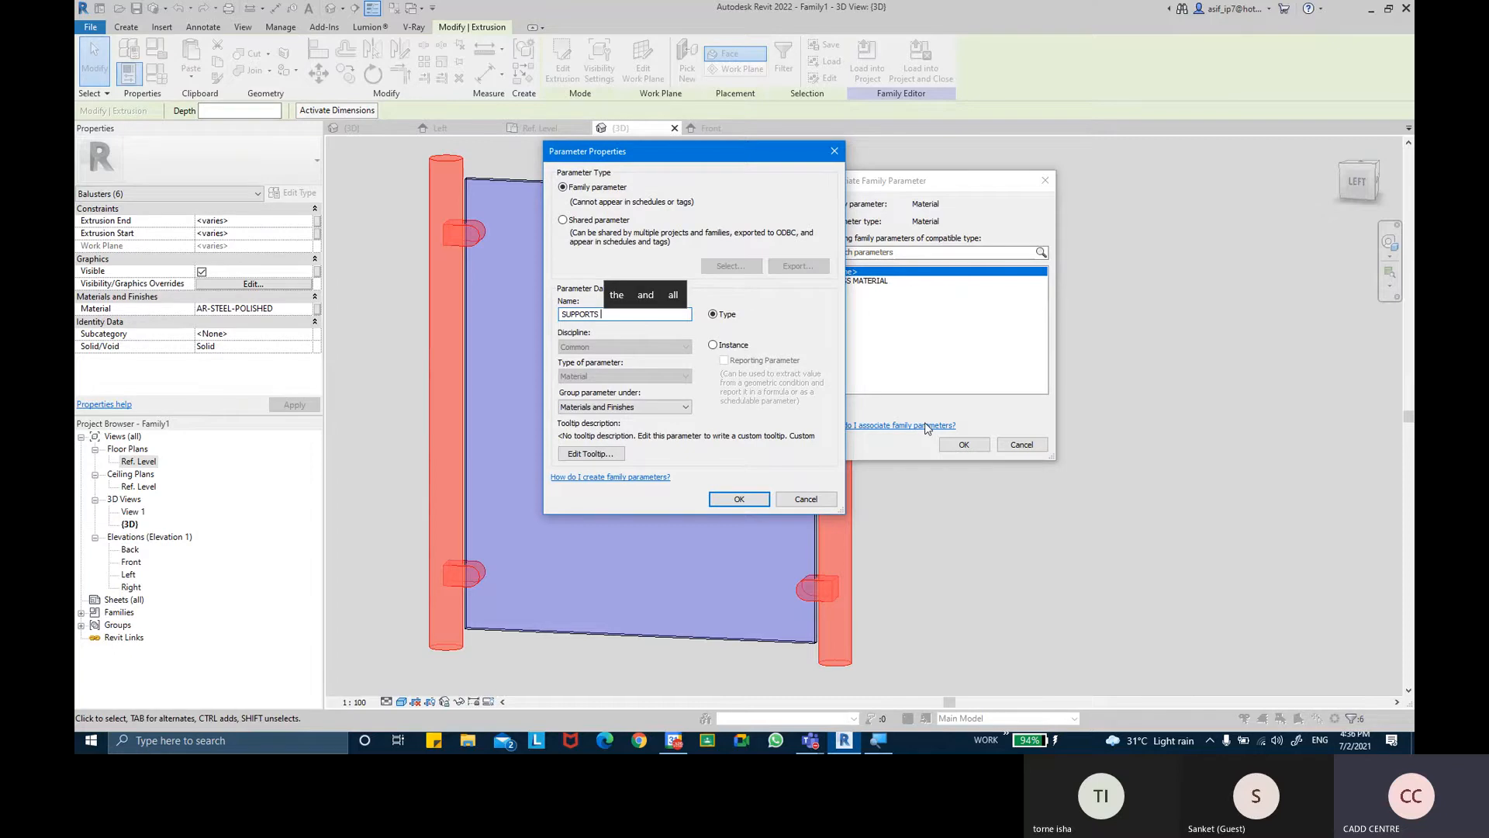
type("MATERIALS")
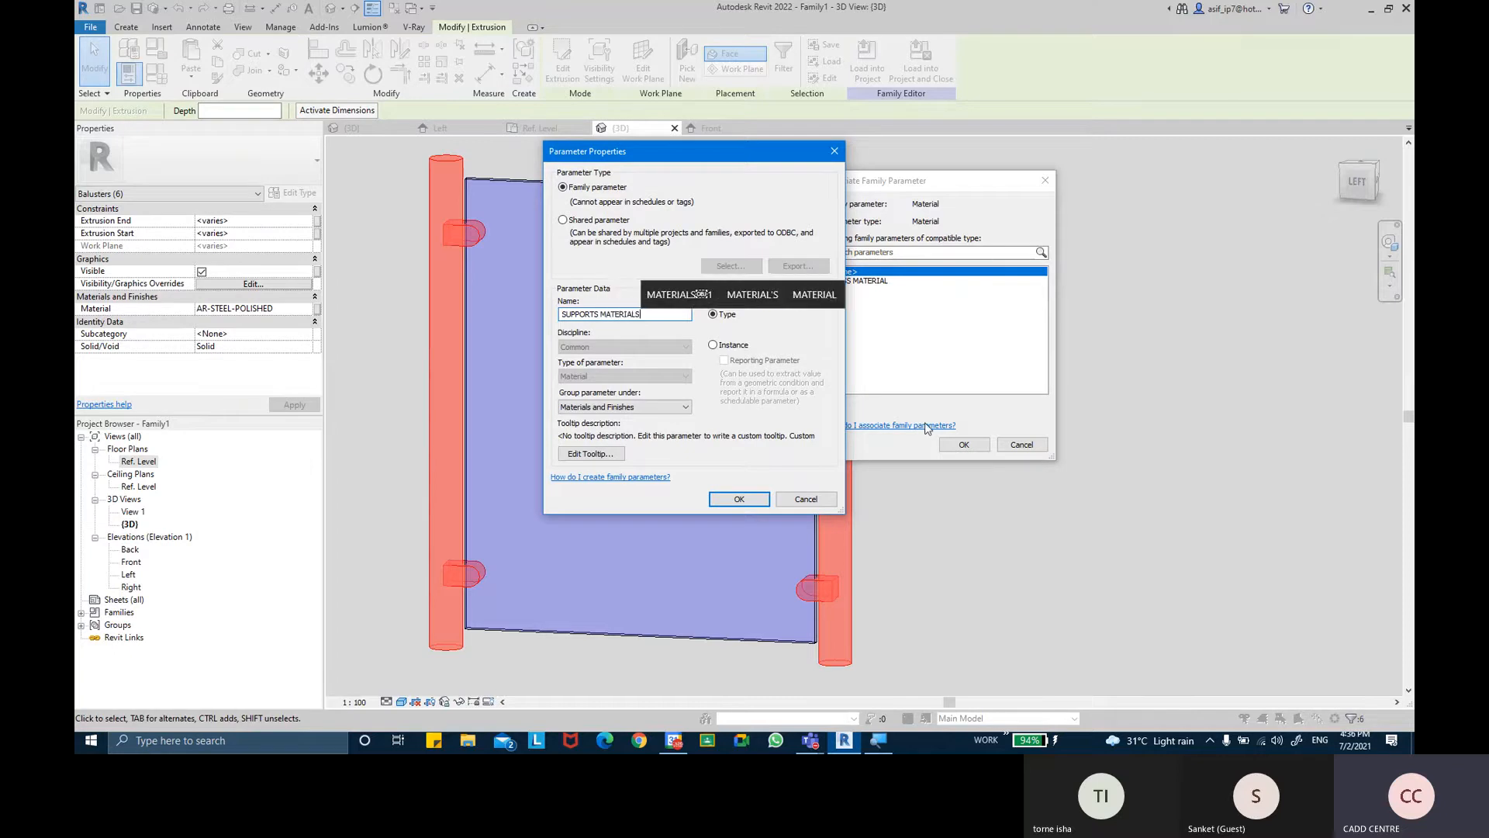
key("Return")
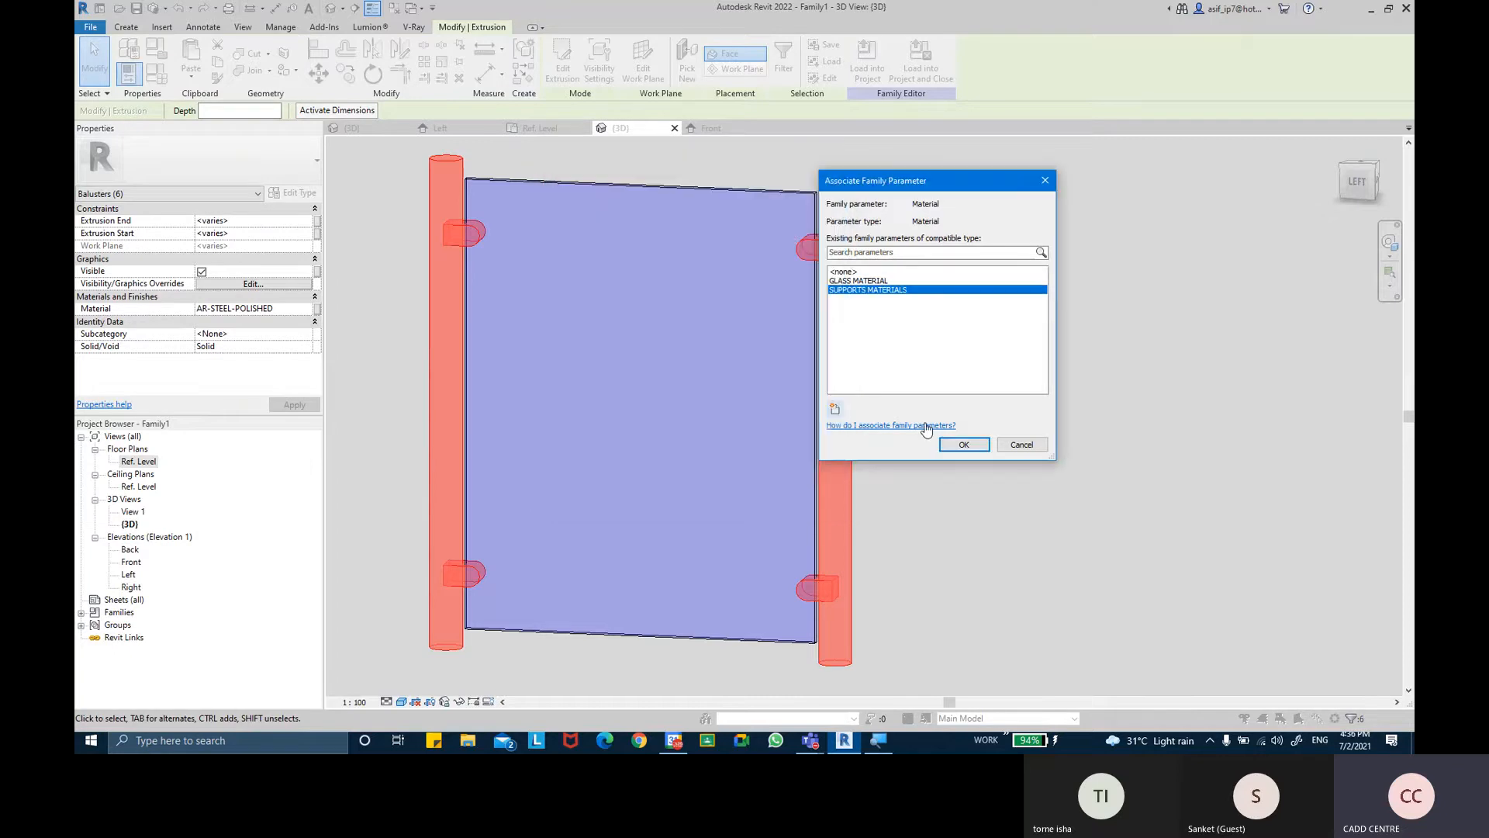
left_click(962, 445)
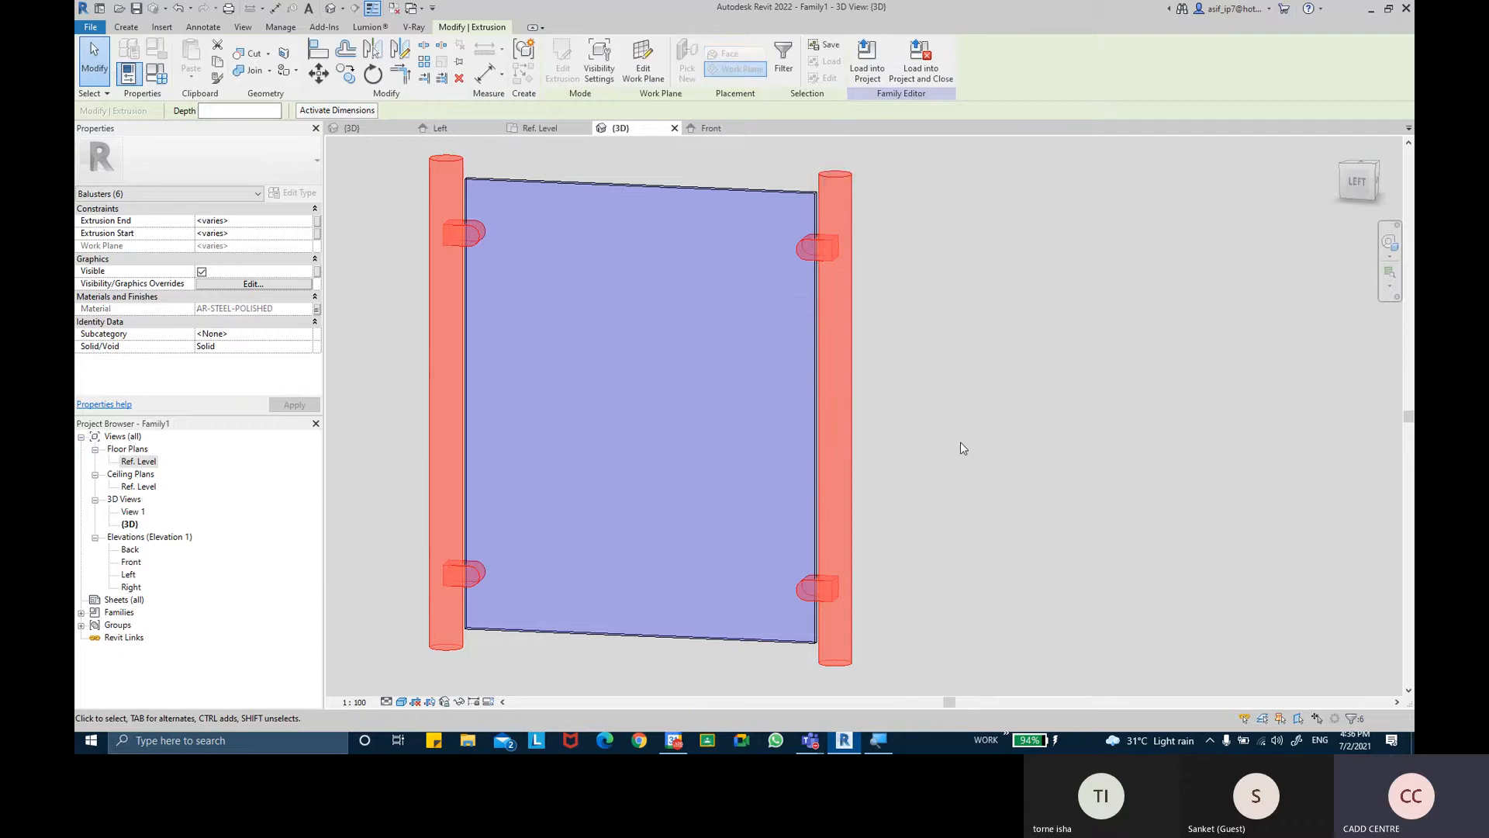
Change the 3D view's visual style and examine the baluster panel's materials from several angles
left_click(975, 400)
middle_click_drag(947, 366, 910, 416, "shift")
left_click(401, 701)
left_click(434, 693)
middle_click_drag(431, 443, 1094, 282, "shift")
left_click(900, 270)
middle_click_drag(900, 270, 1047, 286, "shift")
middle_click_drag(642, 219, 545, 292, "shift")
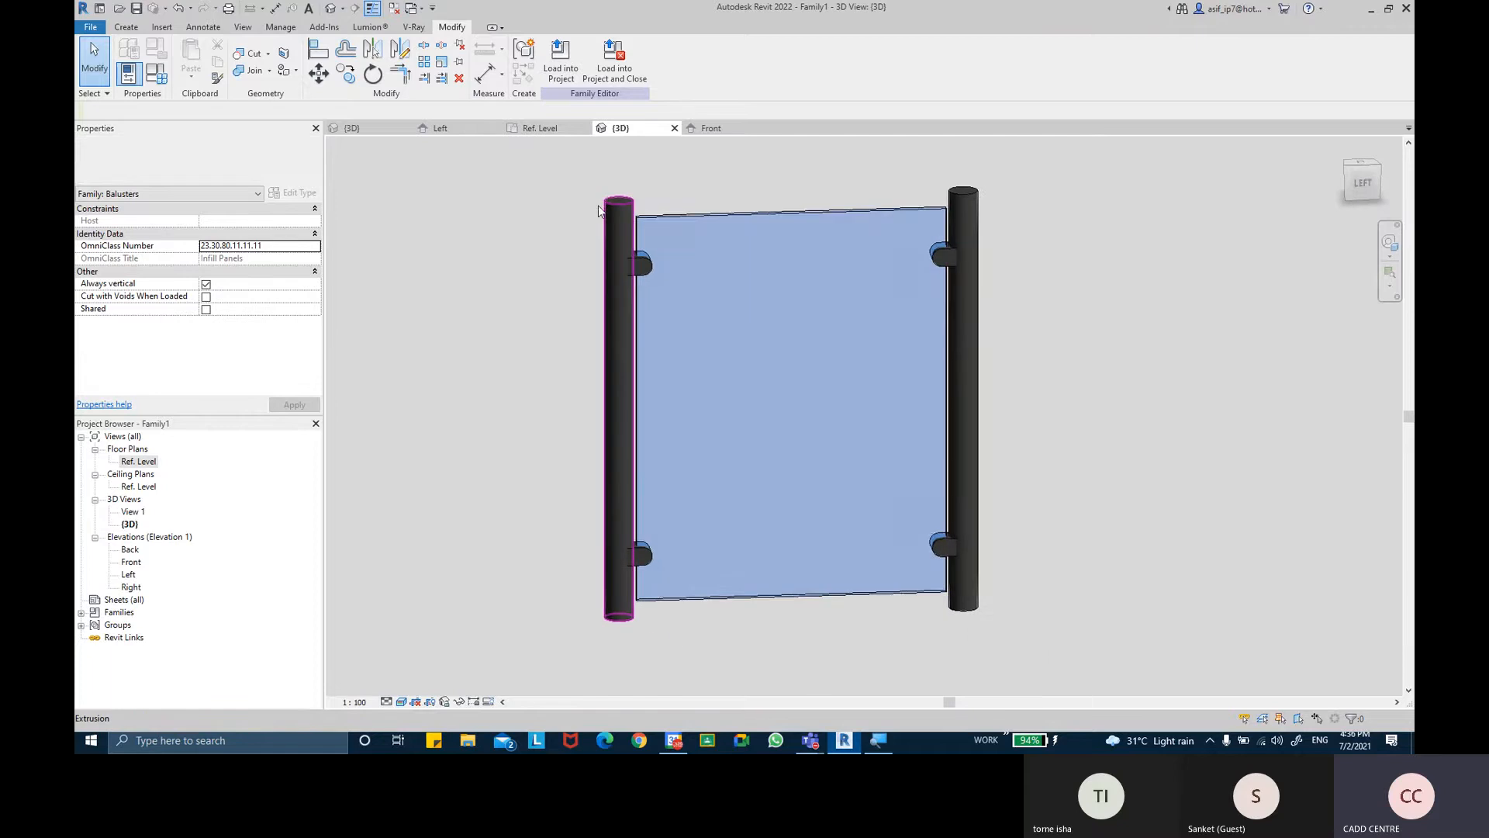
Save the family as GLASS BALUSTER PANEL WITH SUPPORTS in the desktop folder REVIT-THE BIM SOLUTION CLASS
left_click(135, 11)
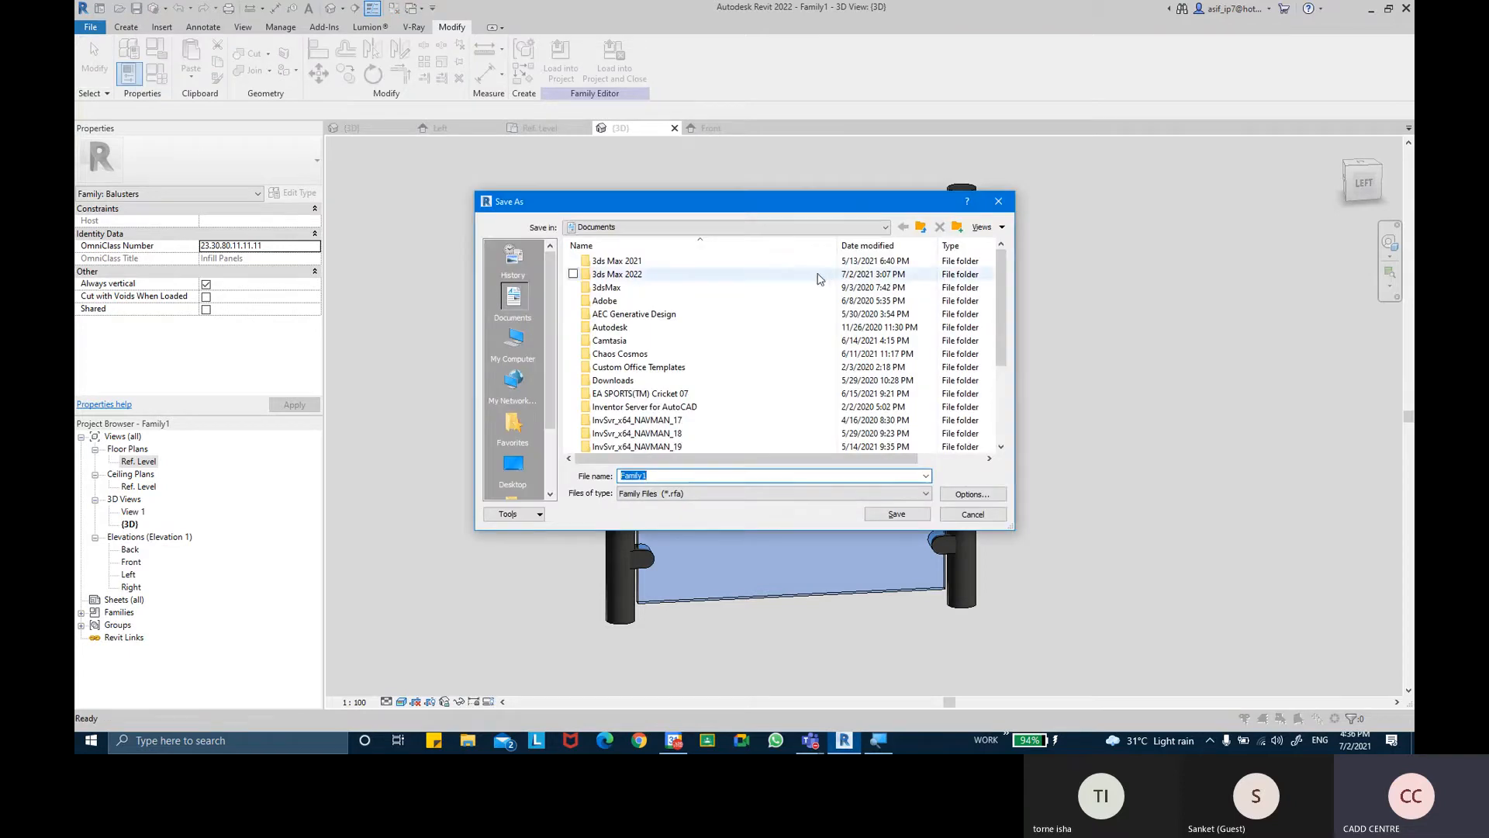
left_click(505, 478)
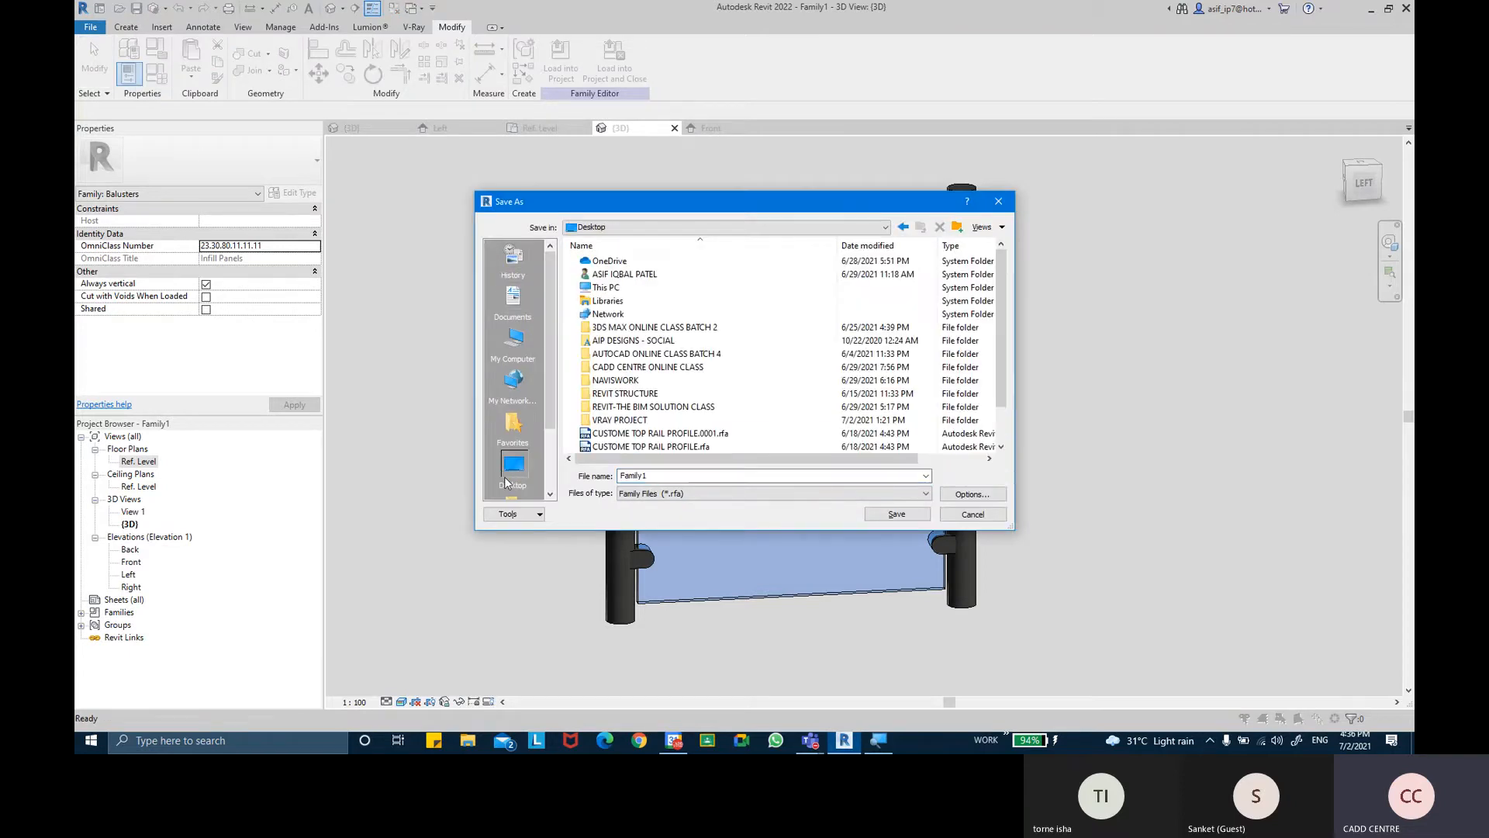
left_click(647, 408)
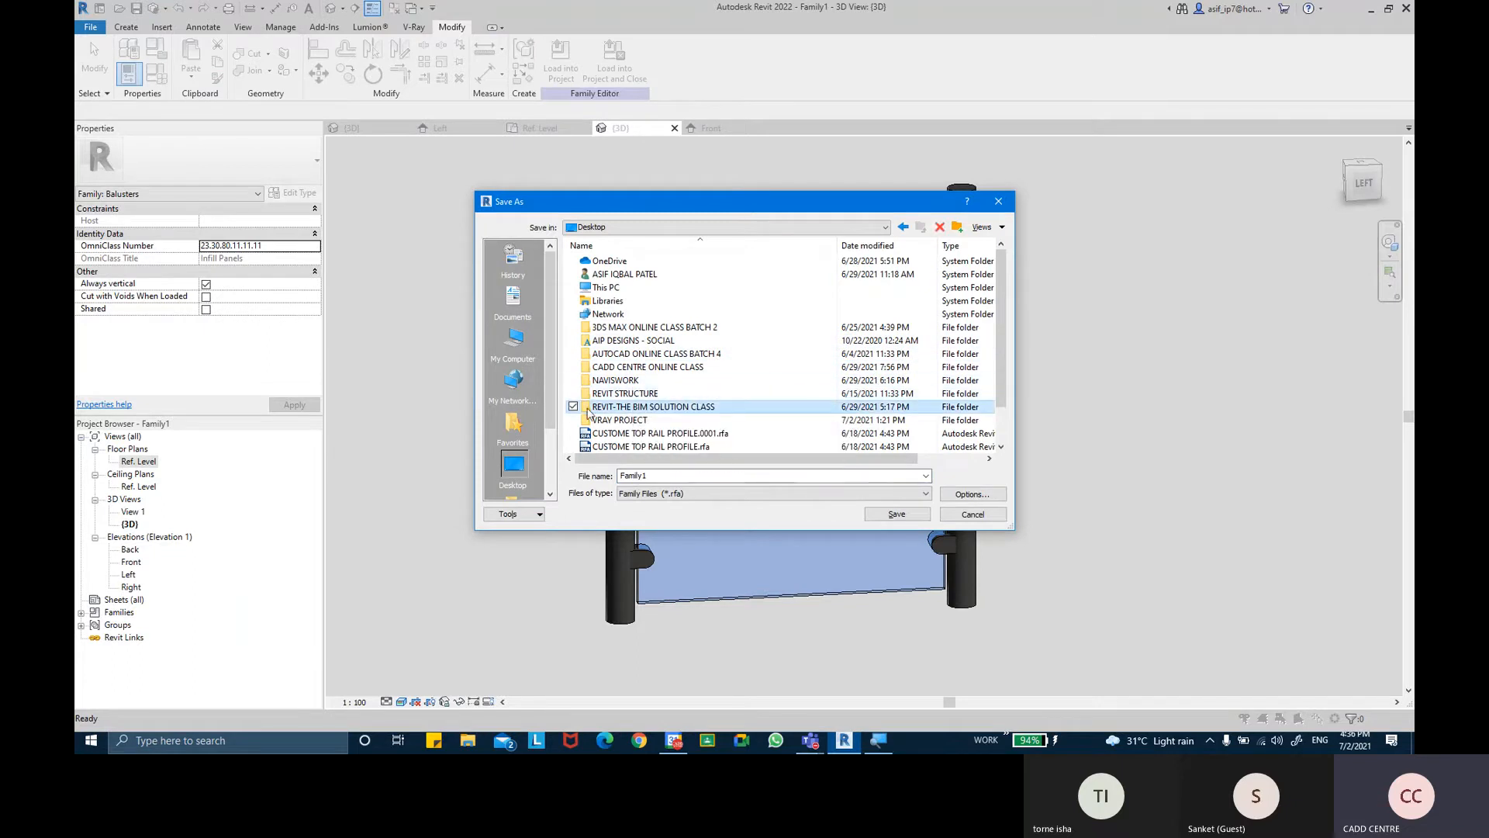
double_click(629, 408)
double_click(698, 476)
key("BackSpace")
type("GLASS ")
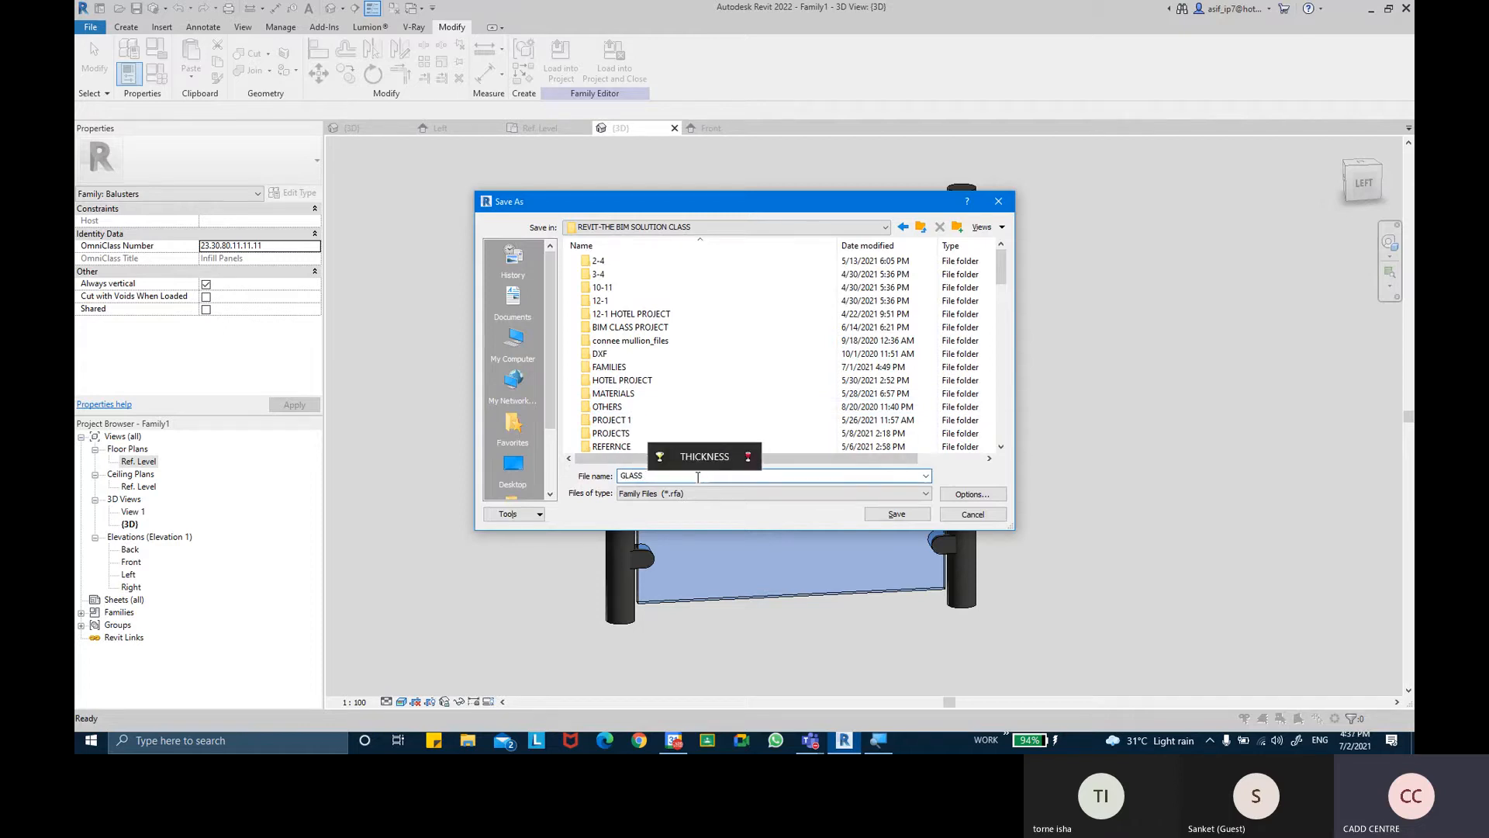
type("BALUST")
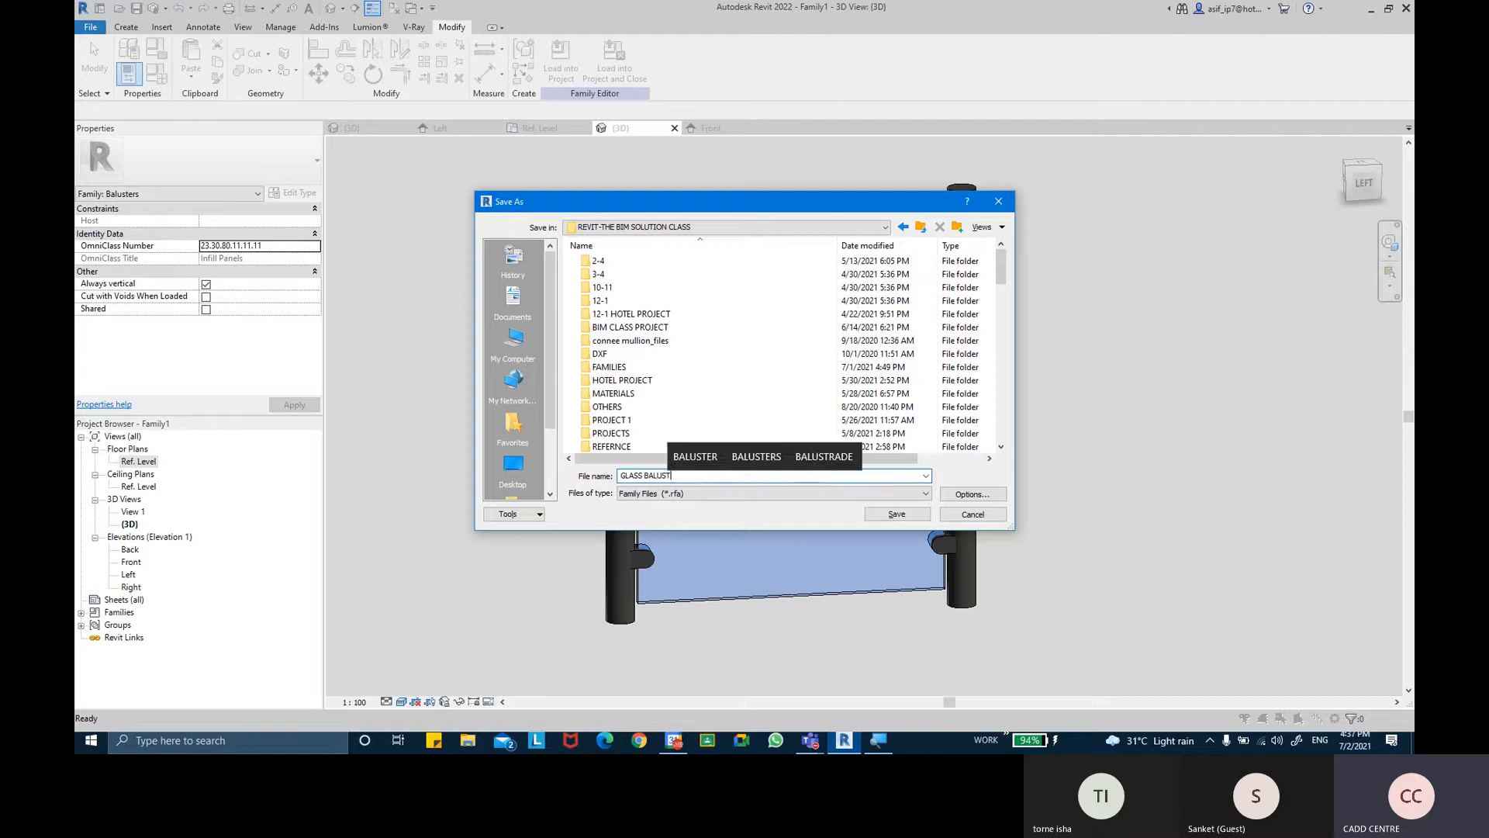
type("ER PANEL ")
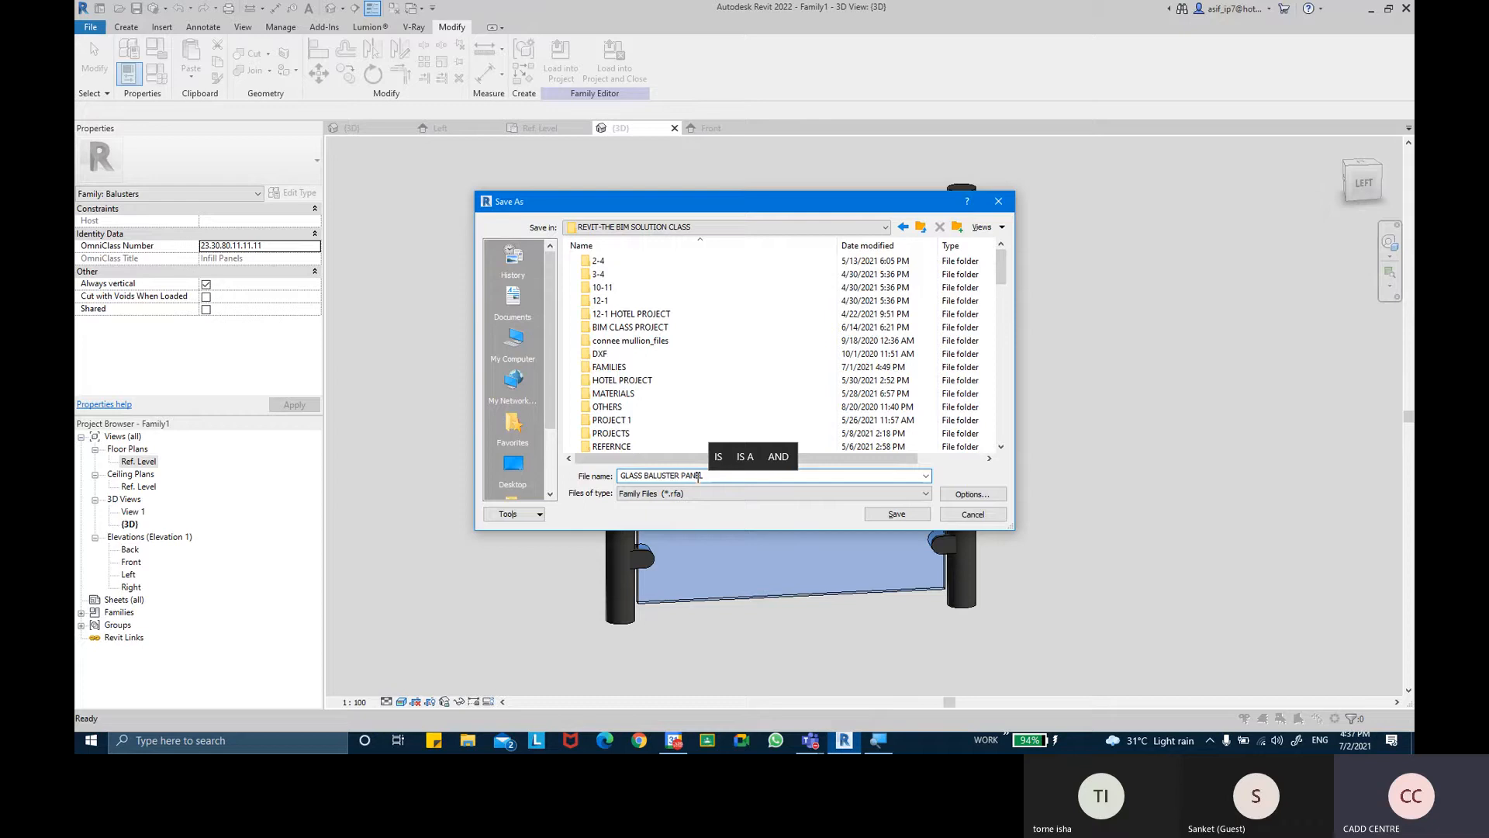
type("WITH S")
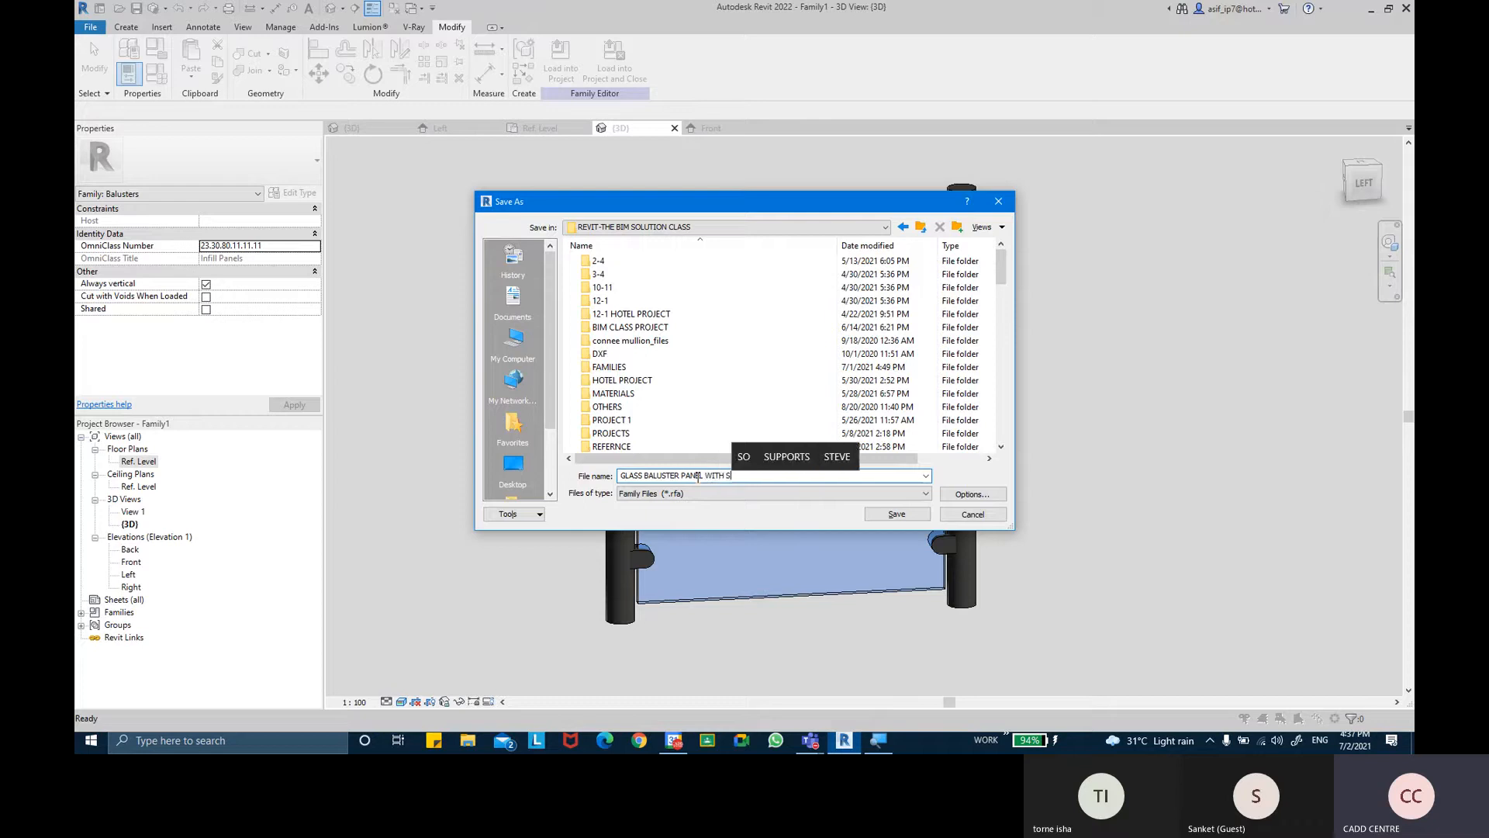
type("UPPORTS")
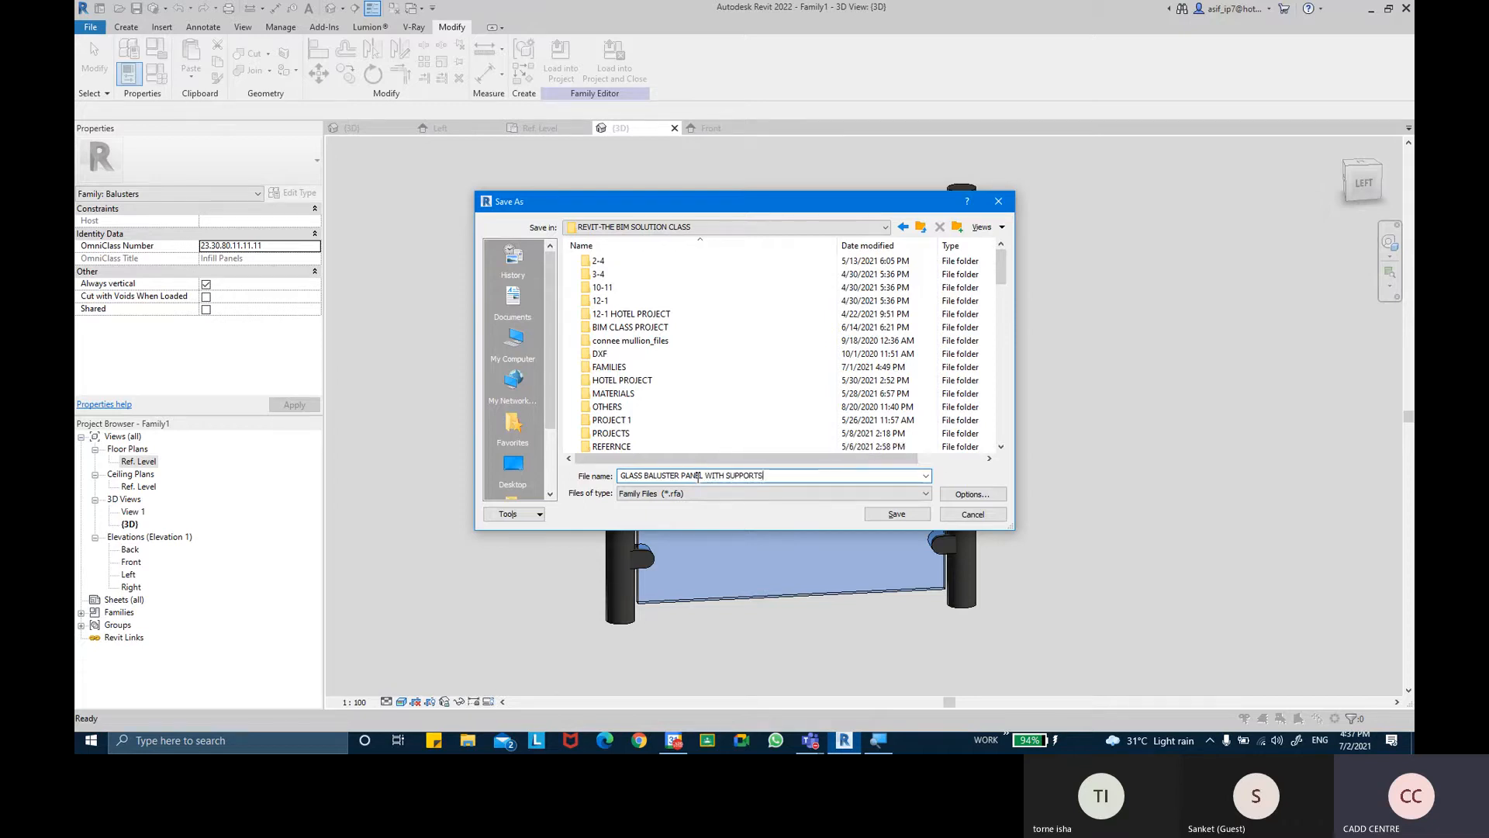
key("Return")
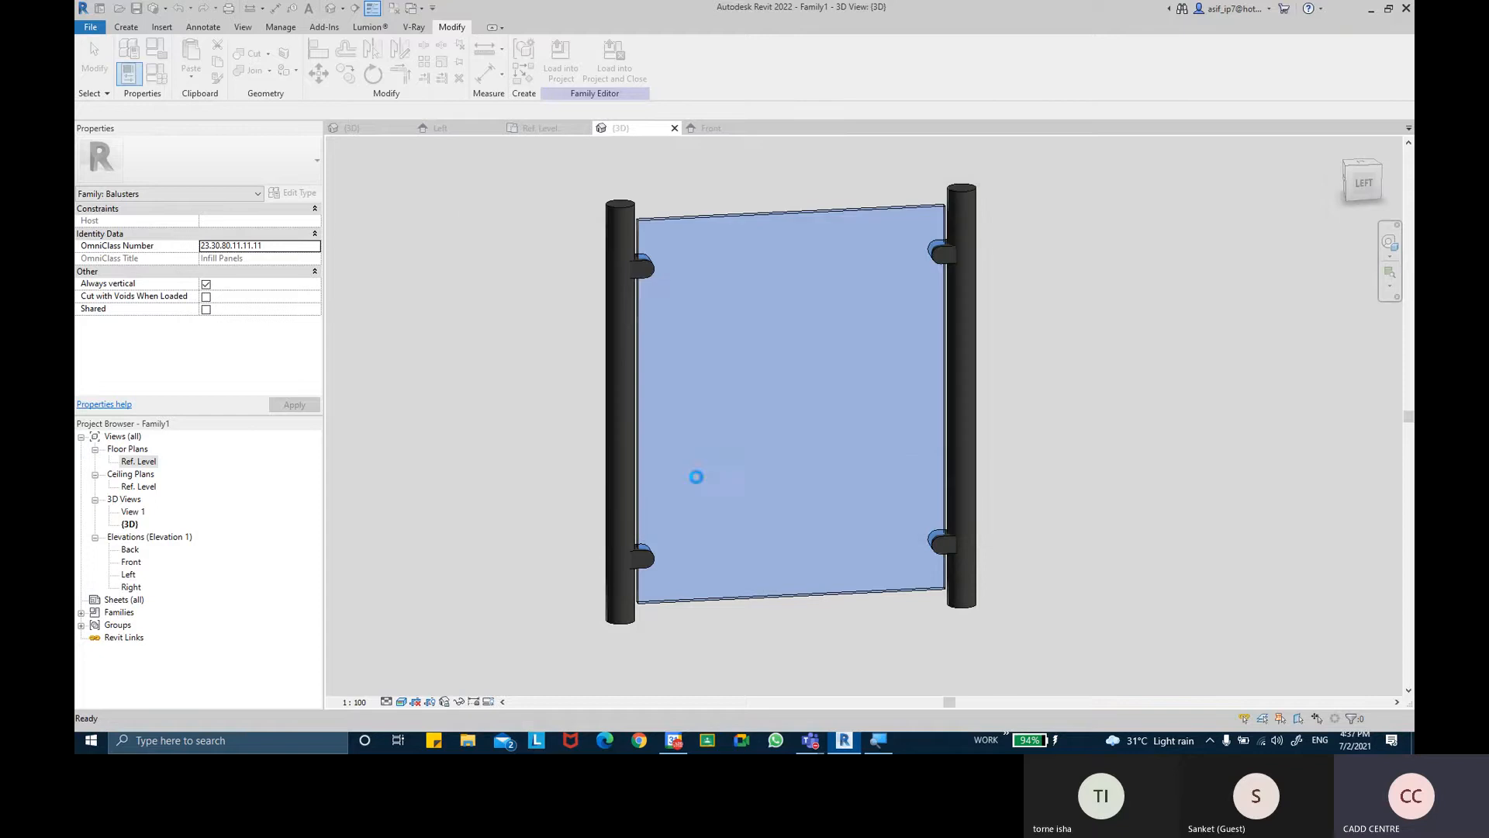
Load the finished glass baluster panel family into the open project, keeping the family open
middle_click_drag(567, 296, 550, 303)
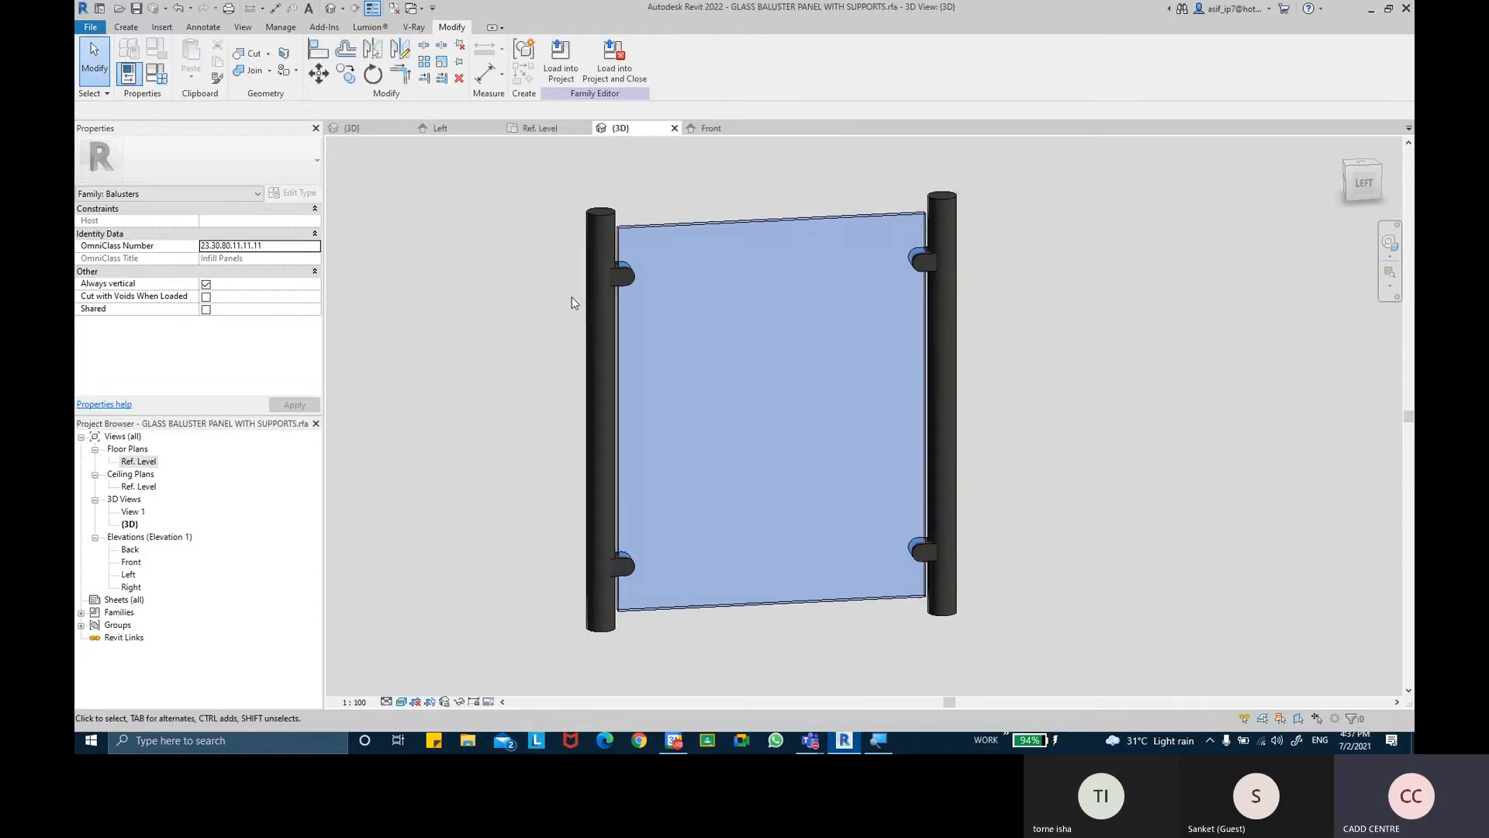
middle_click_drag(653, 302, 605, 262, "shift")
middle_click_drag(755, 208, 712, 214)
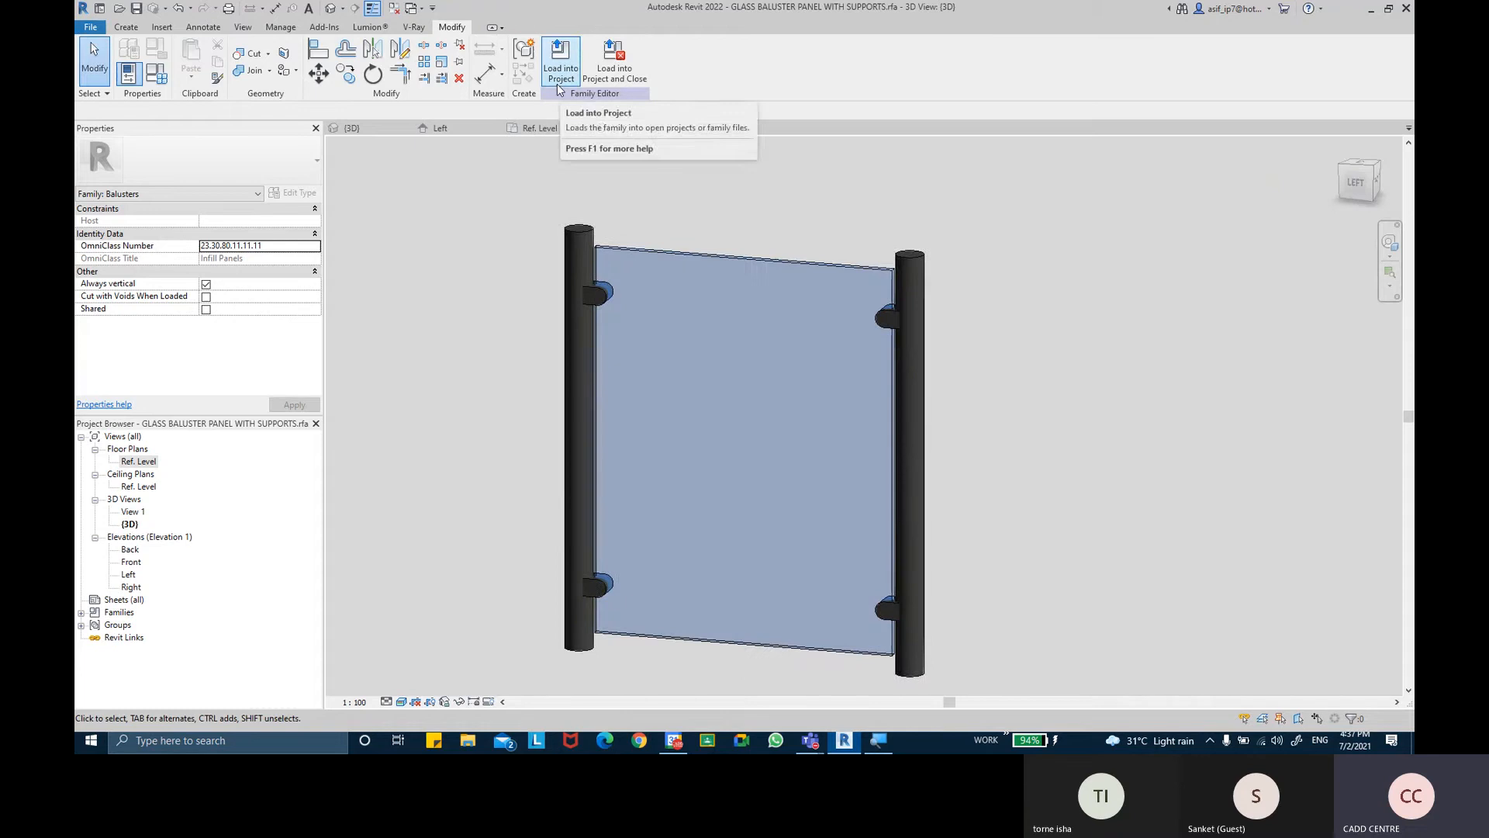
left_click(559, 73)
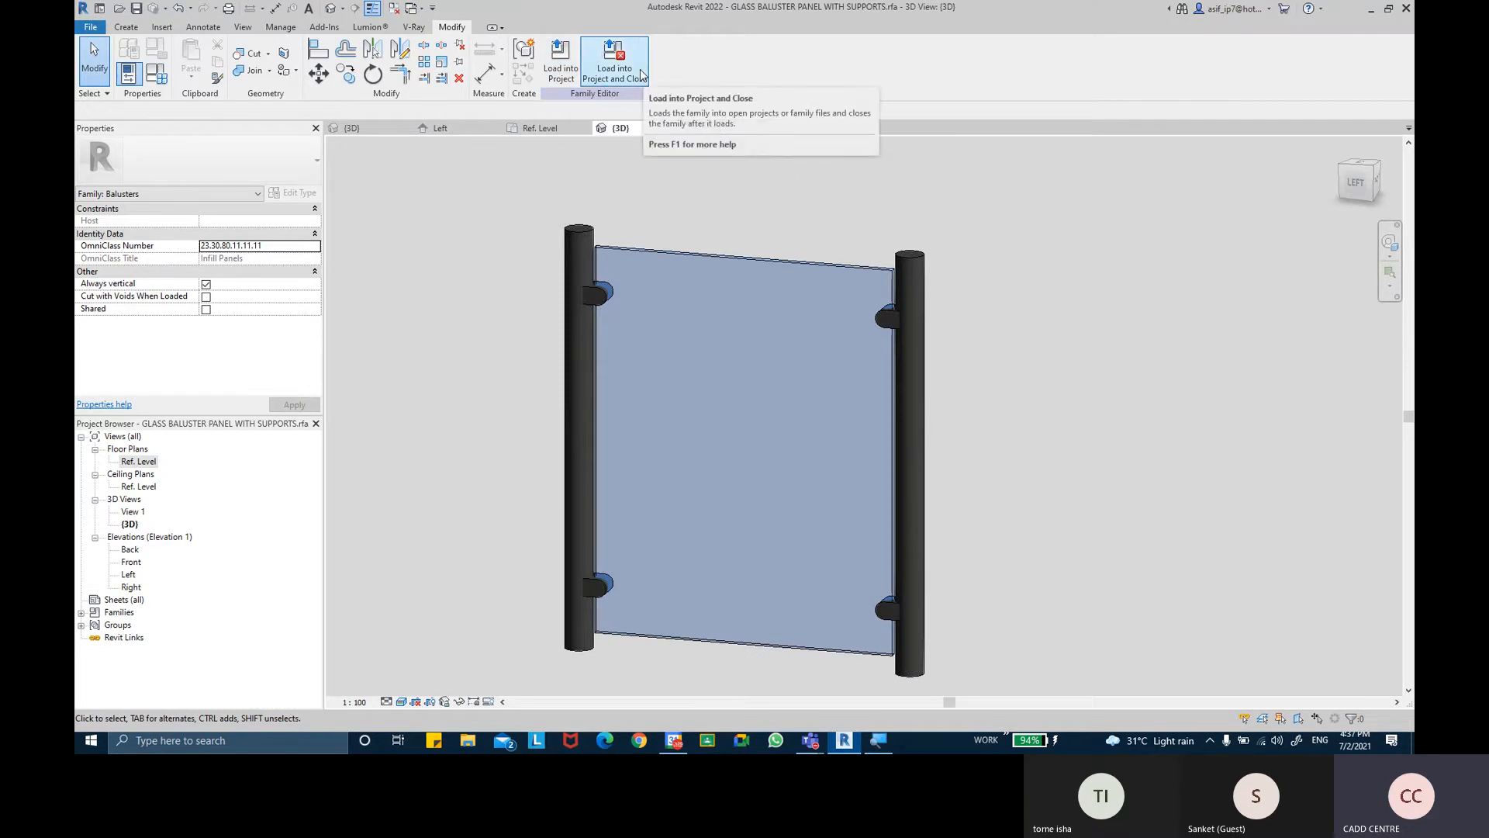
left_click(571, 74)
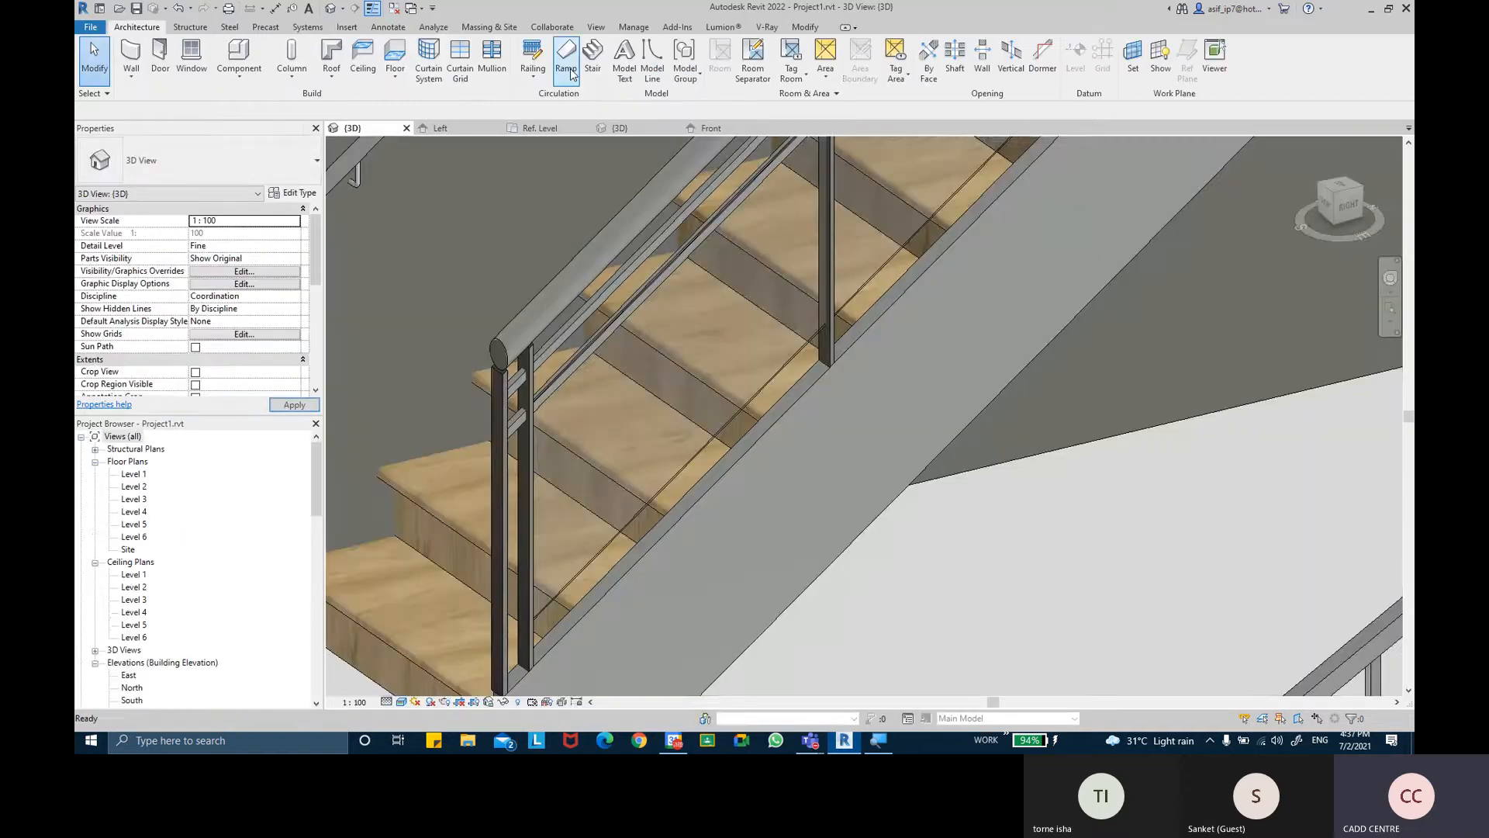
Duplicate the railing type of the level railing with orange ball-topped posts as 900MM RAILS WITH GLASS PANELS
scroll(815, 360, "down", 5)
scroll(712, 340, "down", 3)
middle_click_drag(798, 405, 609, 334, "shift")
scroll(1099, 456, "up", 8)
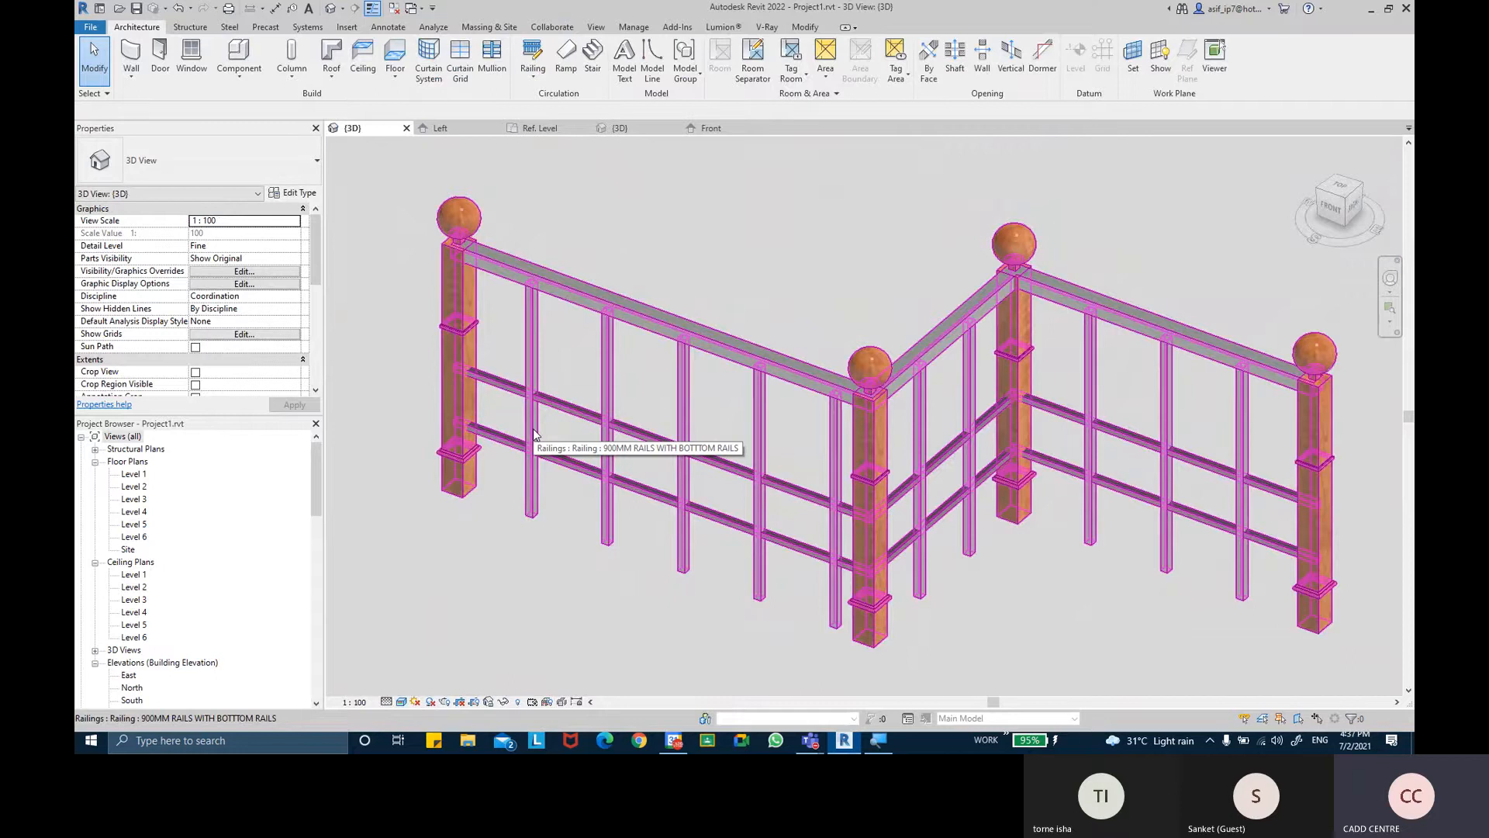
middle_click_drag(672, 222, 725, 225, "shift")
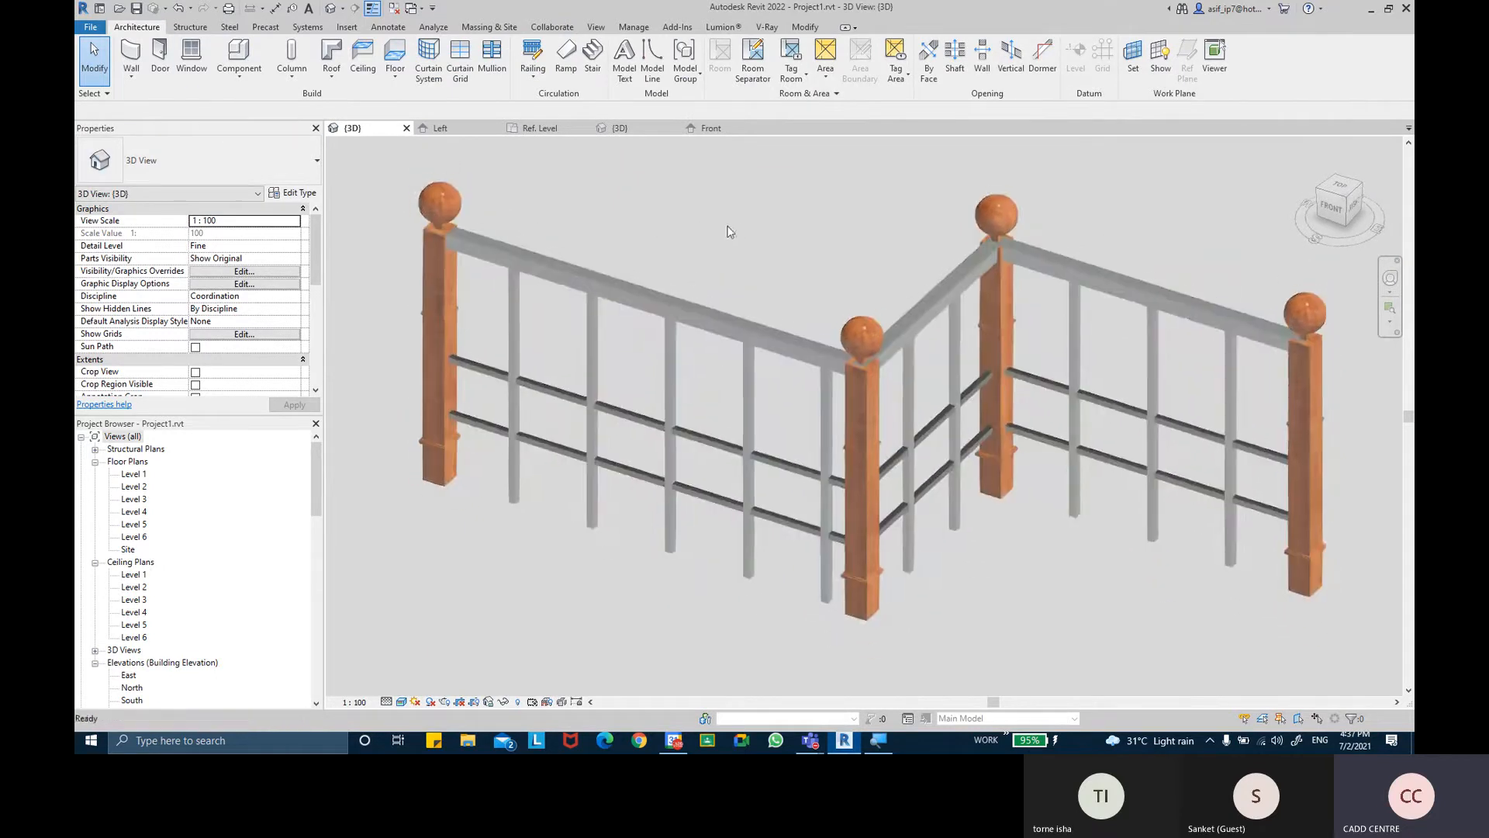
left_click(559, 283)
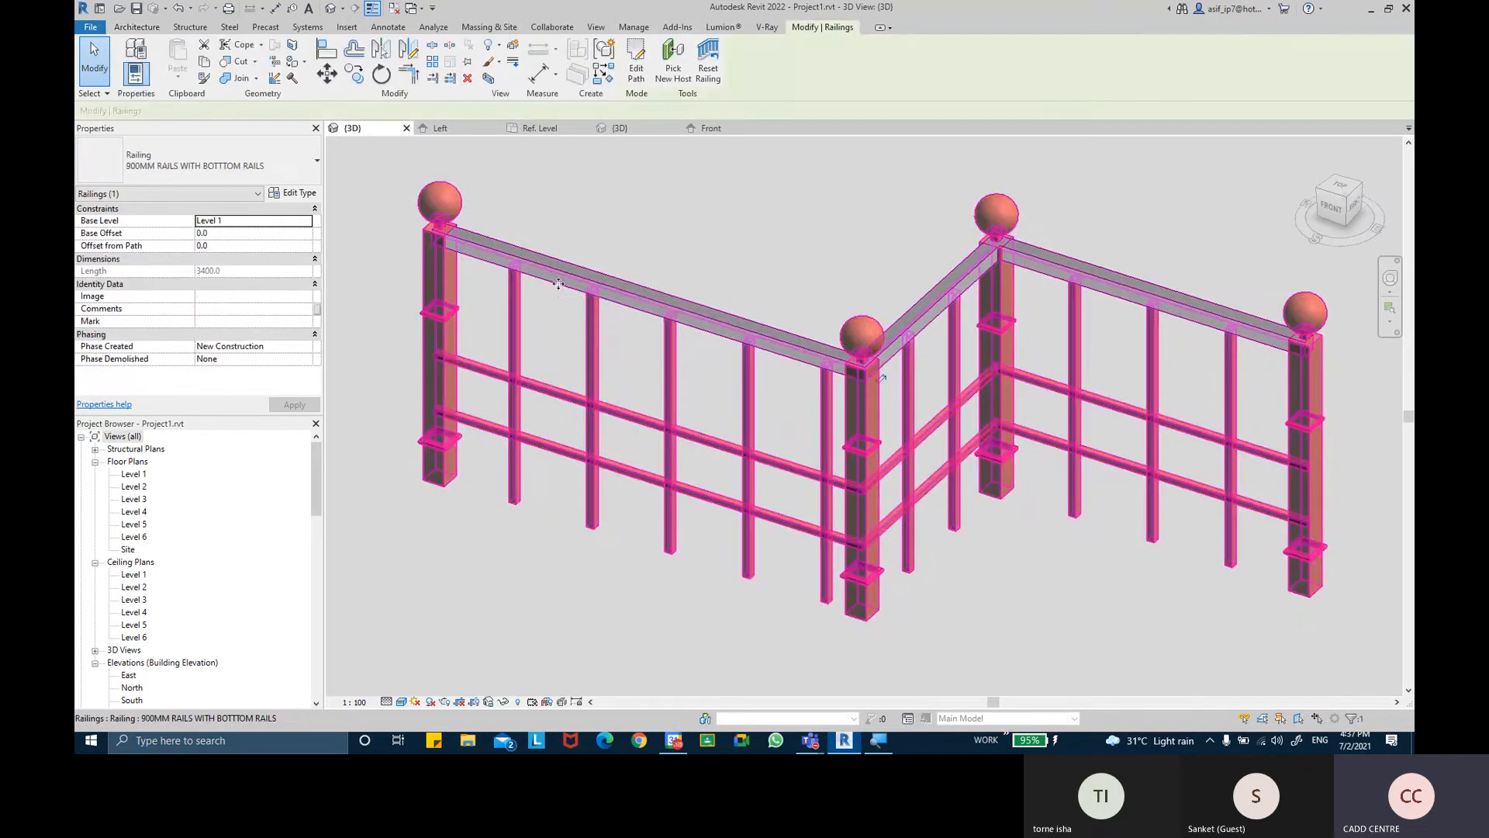
left_click(294, 196)
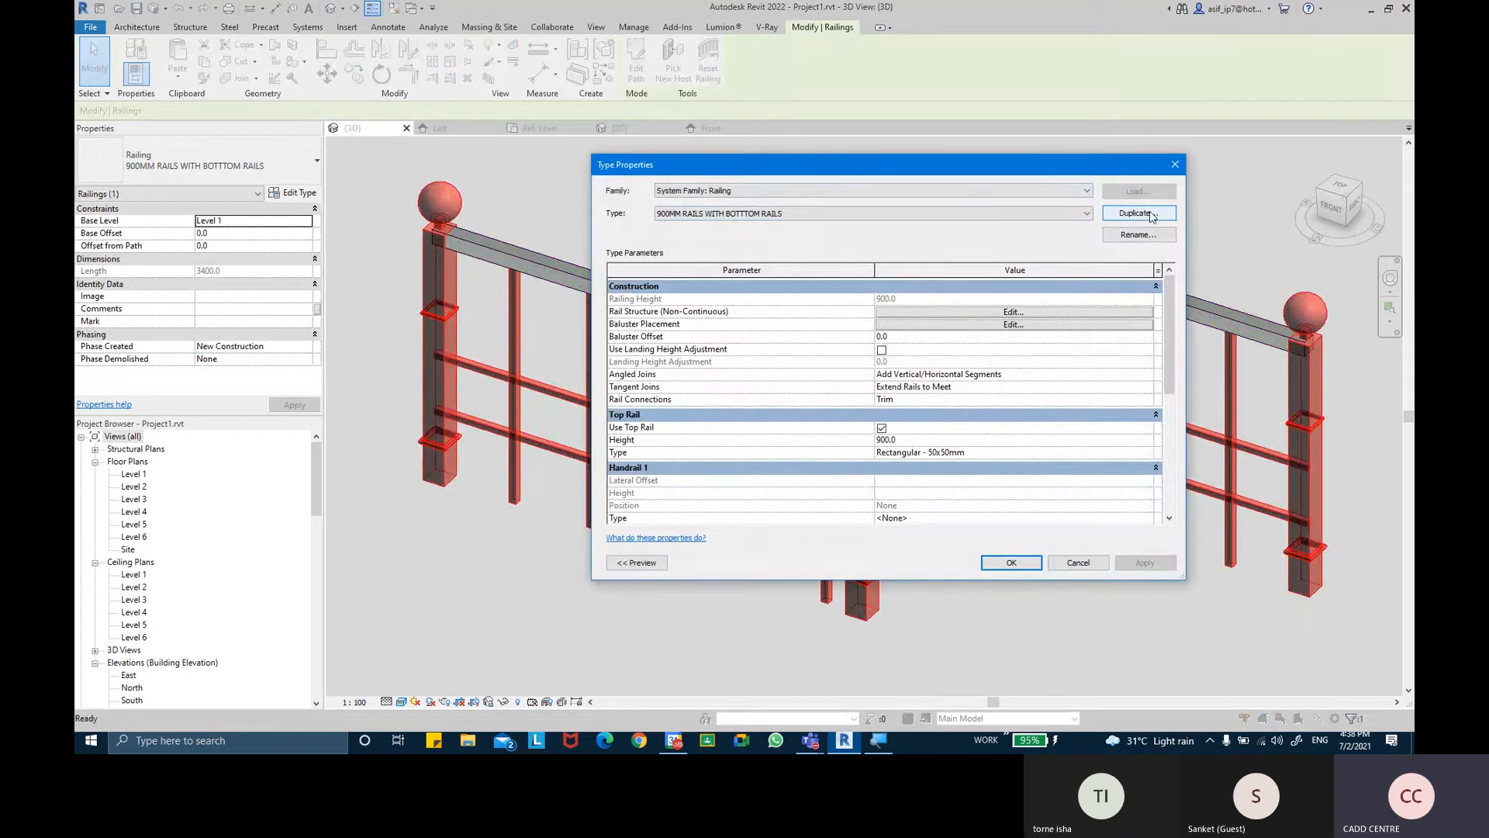
left_click(1152, 214)
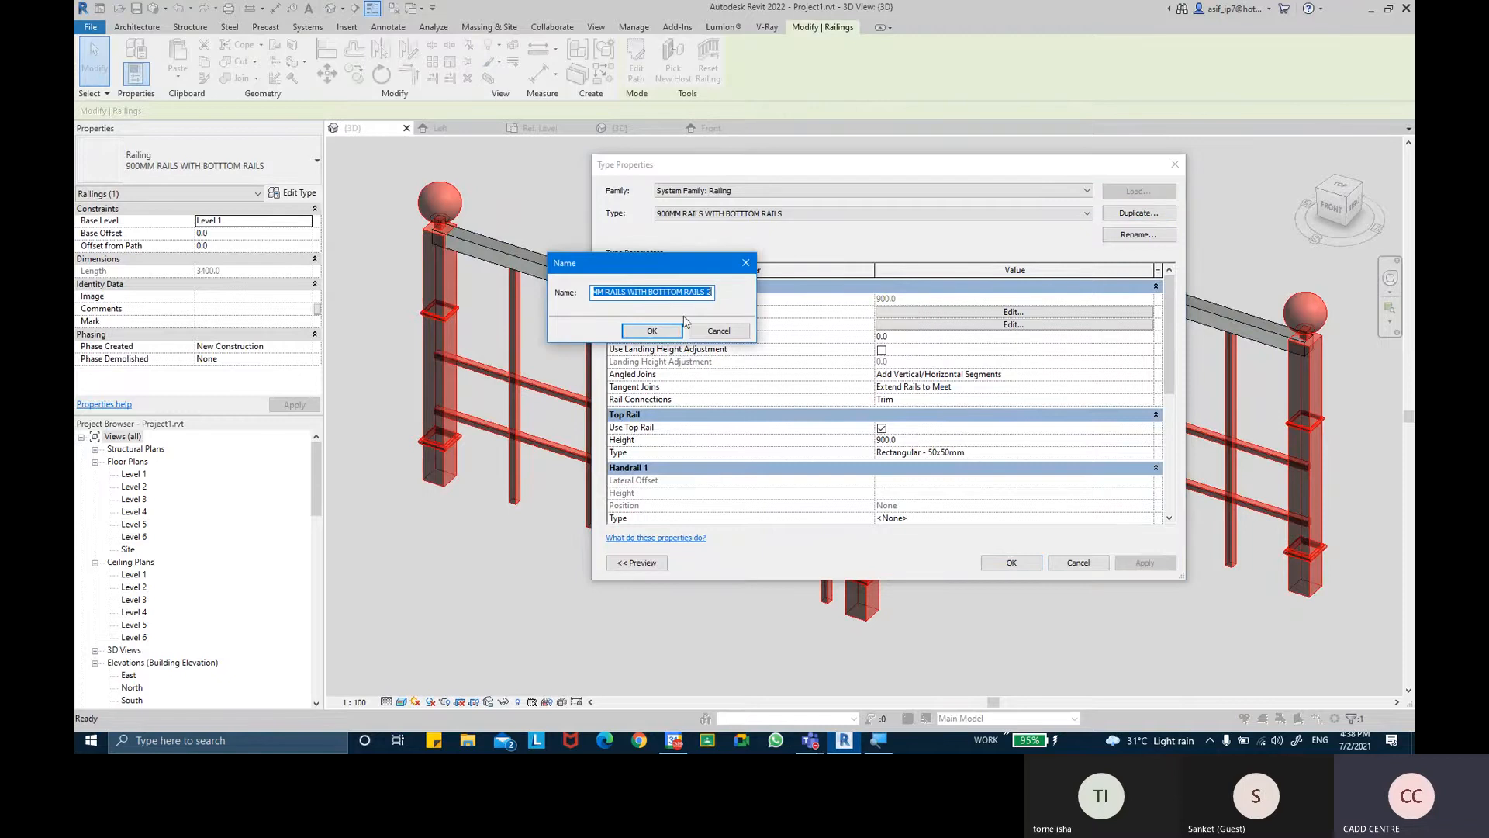
left_click(683, 292)
key("BackSpace")
left_click_drag(709, 293, 664, 306)
key("BackSpace")
type("GLA")
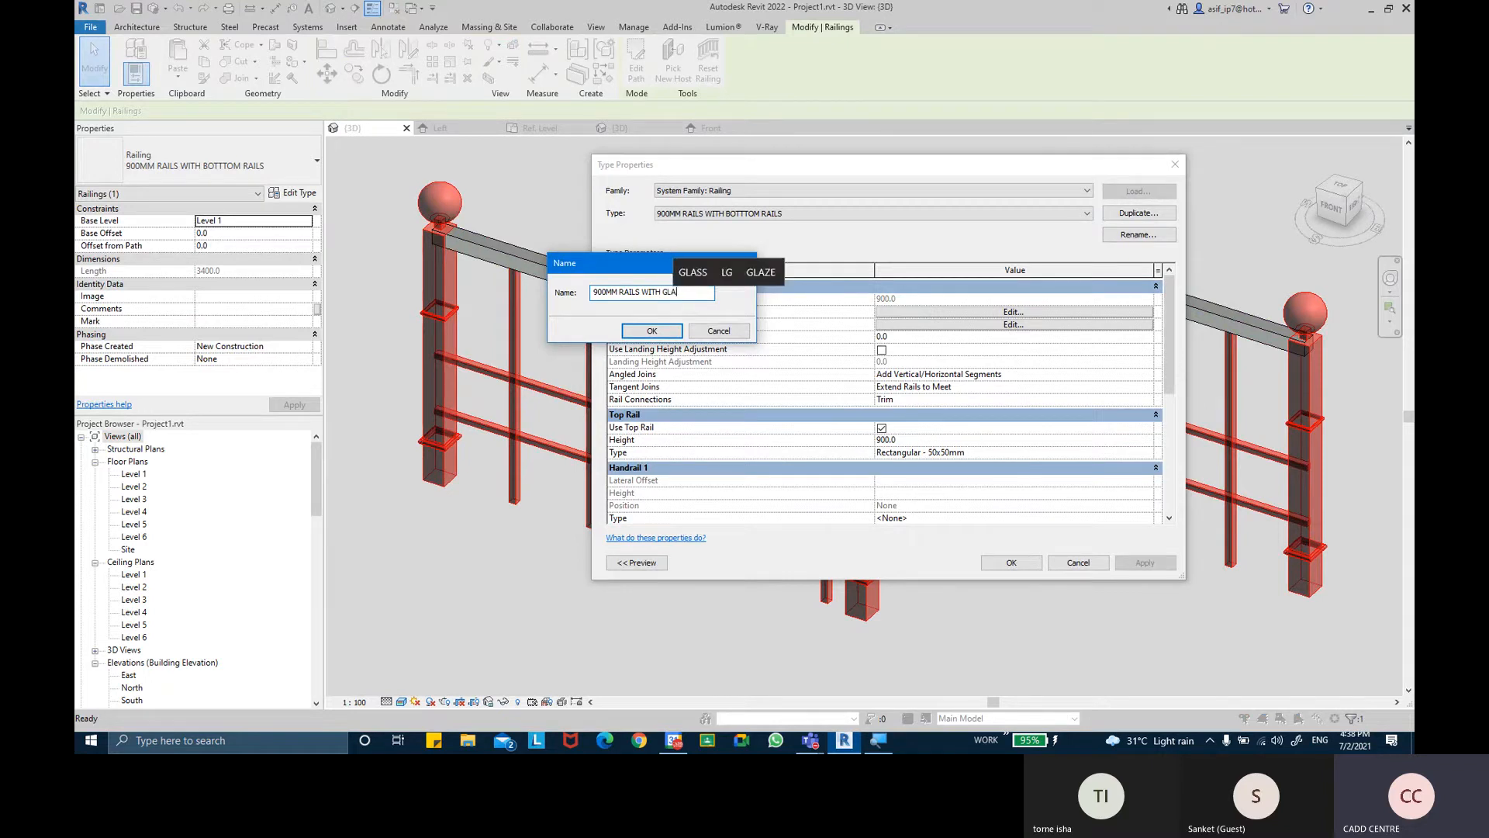
type("SS PANELS")
key("Return")
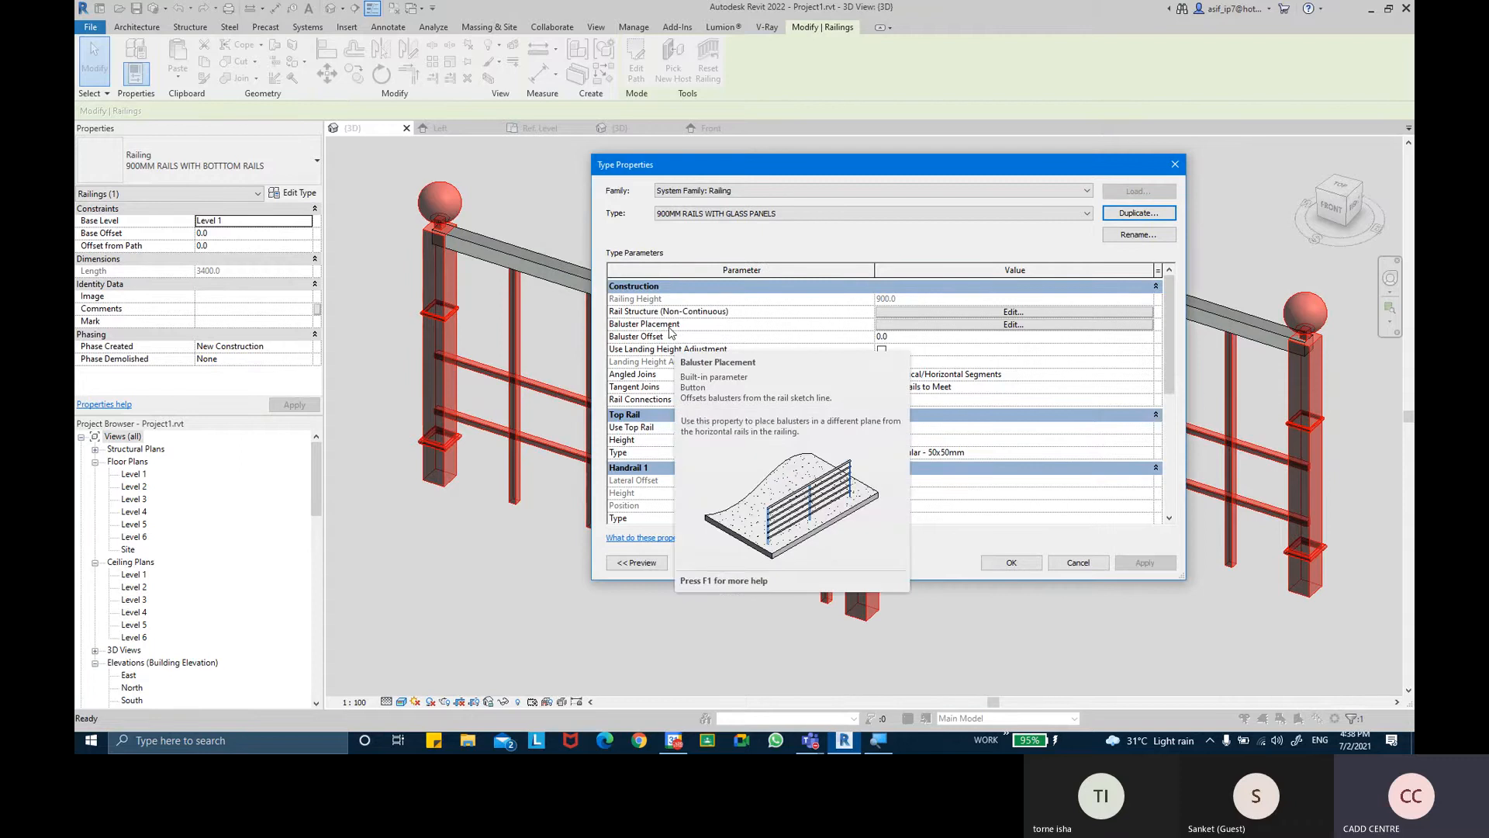
Set the regular baluster's family to GLASS BALUSTER PANEL WITH SUPPORTS in the baluster placement and inspect it in the preview
left_click(930, 326)
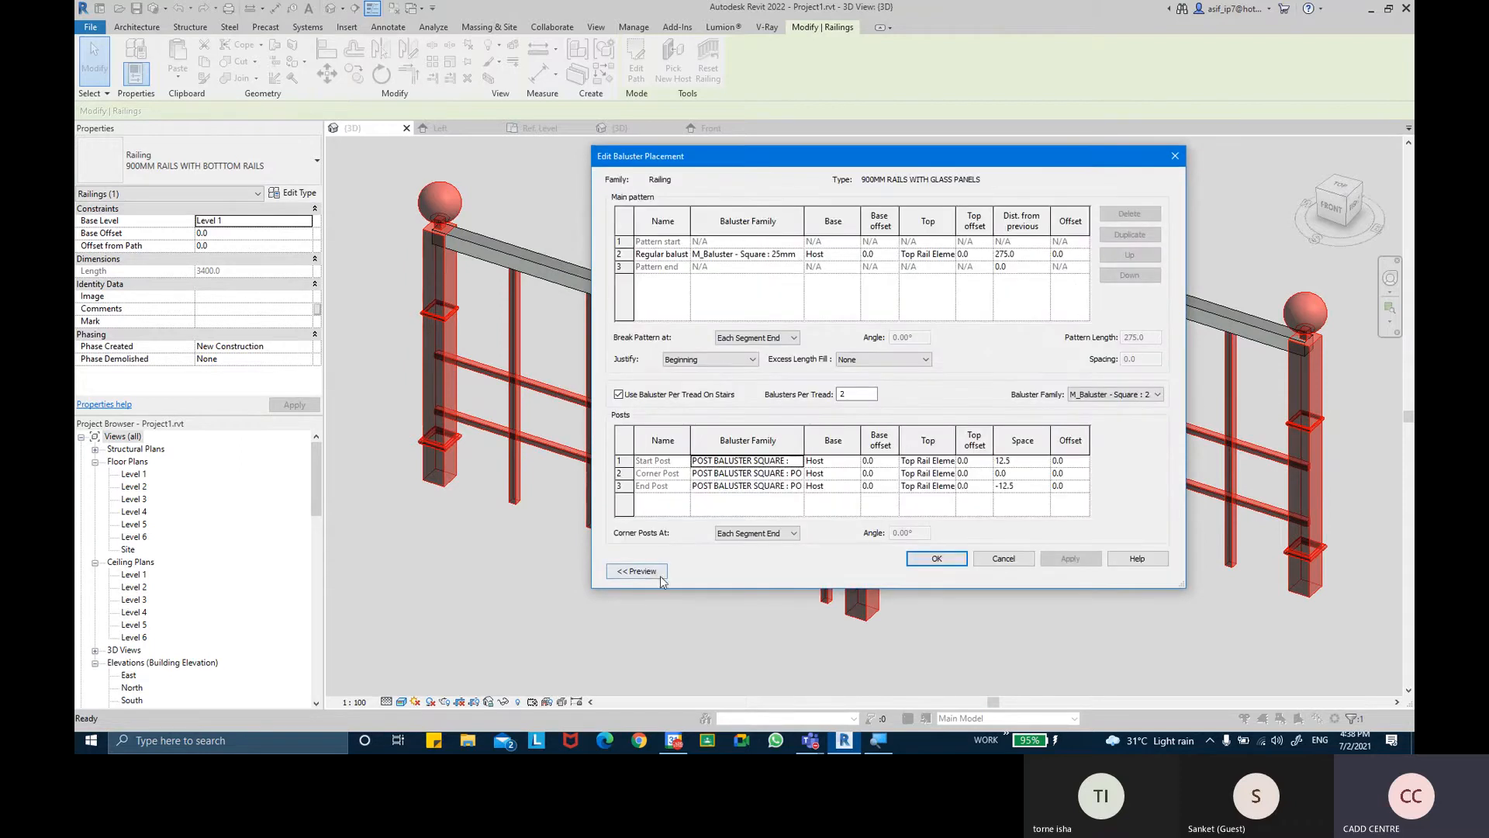
left_click(637, 571)
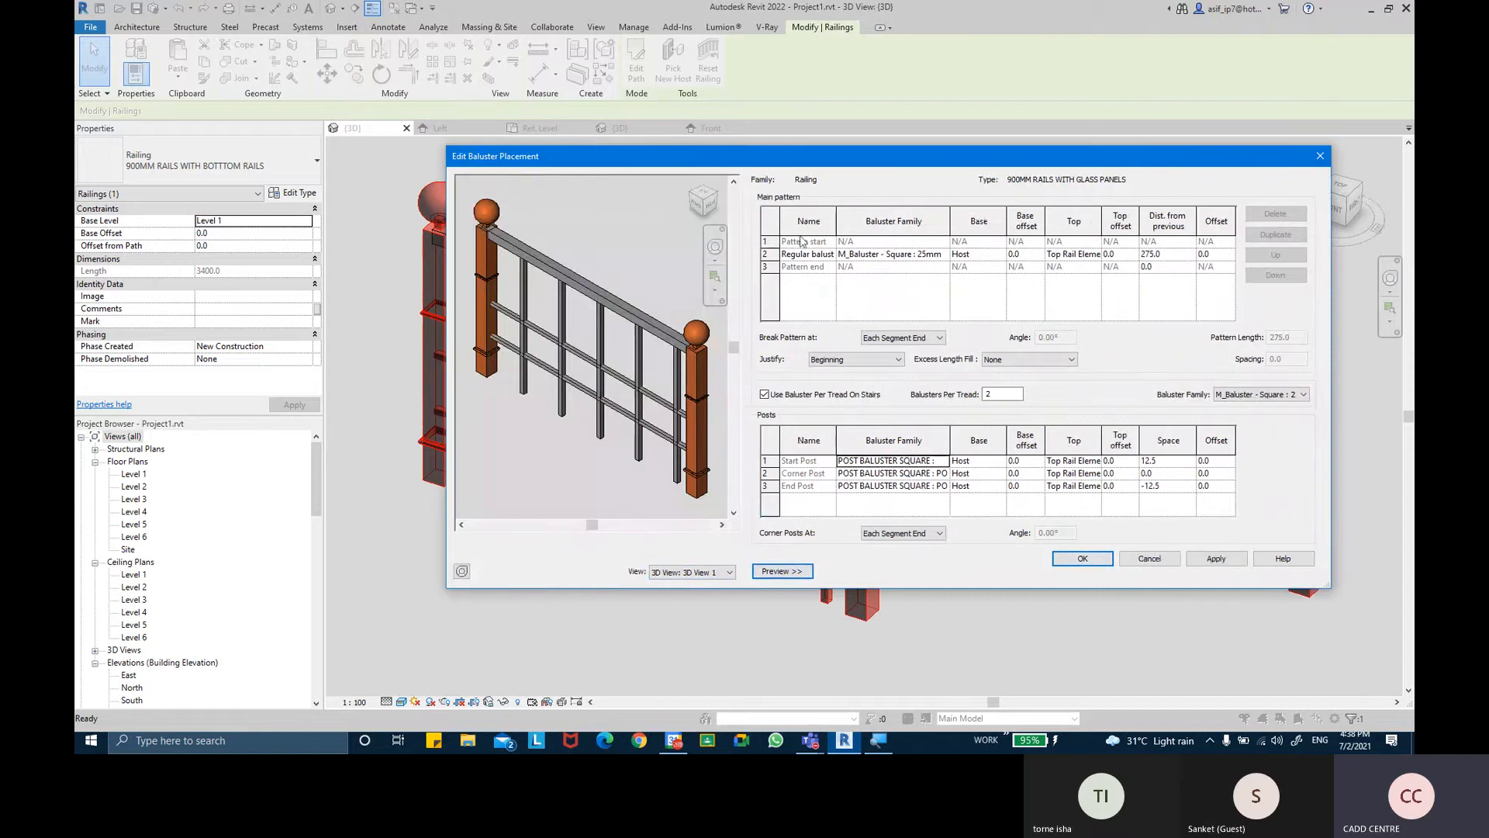
left_click(767, 254)
scroll(616, 381, "up", 4)
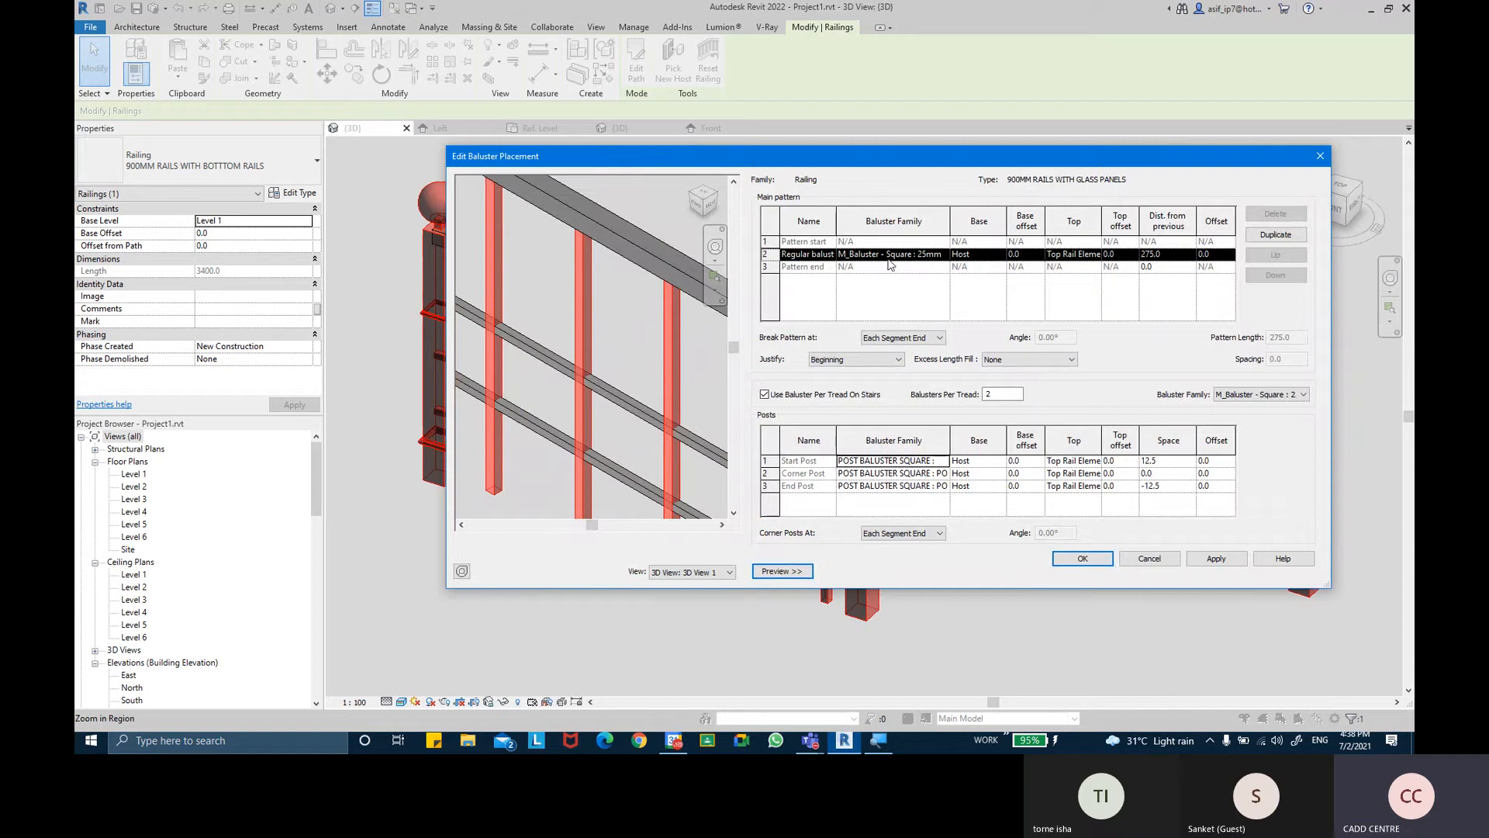
left_click(943, 255)
scroll(939, 315, "down", 2)
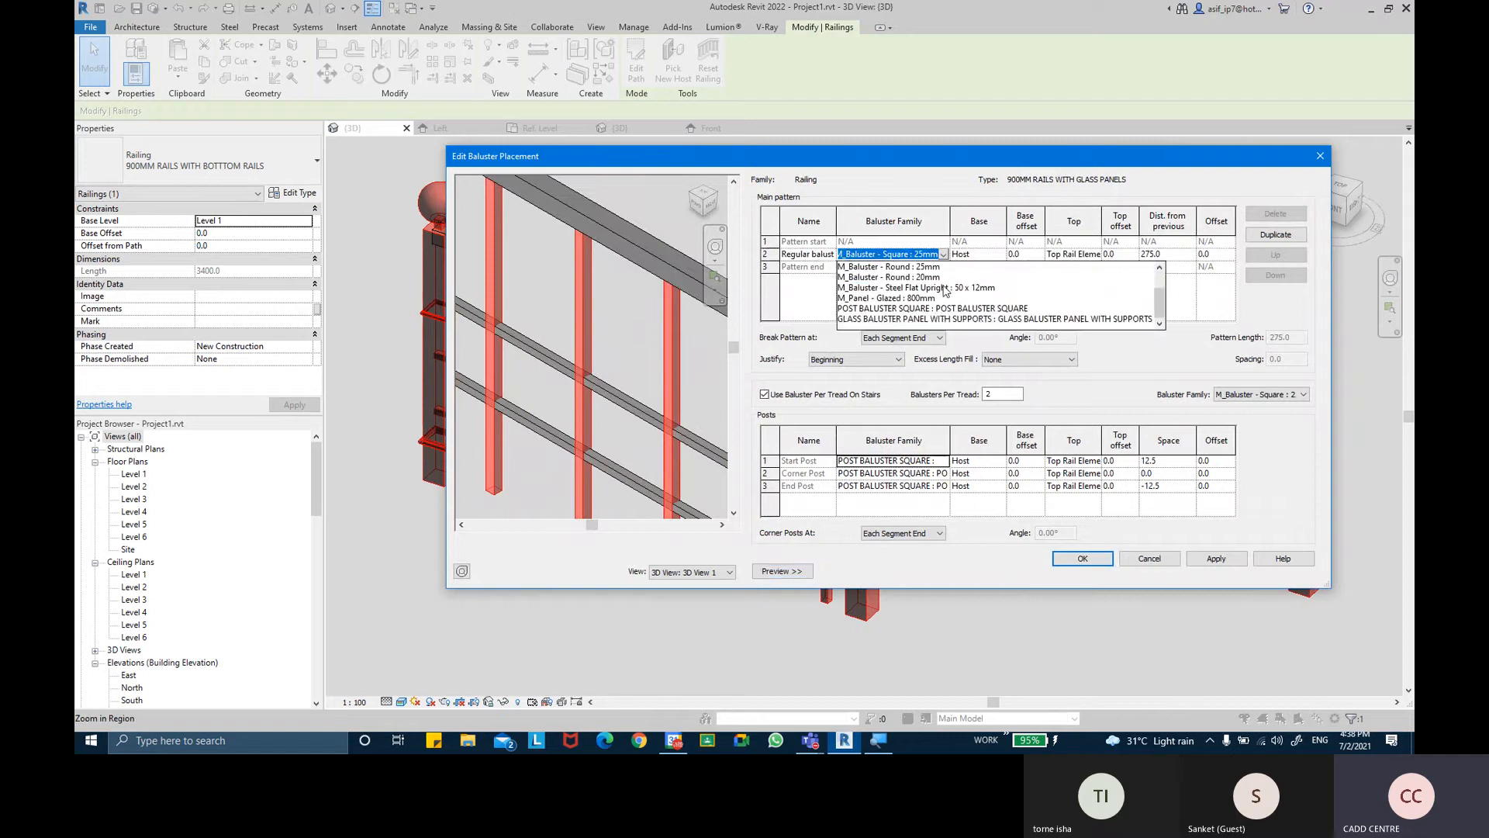
left_click(873, 319)
left_click(1205, 569)
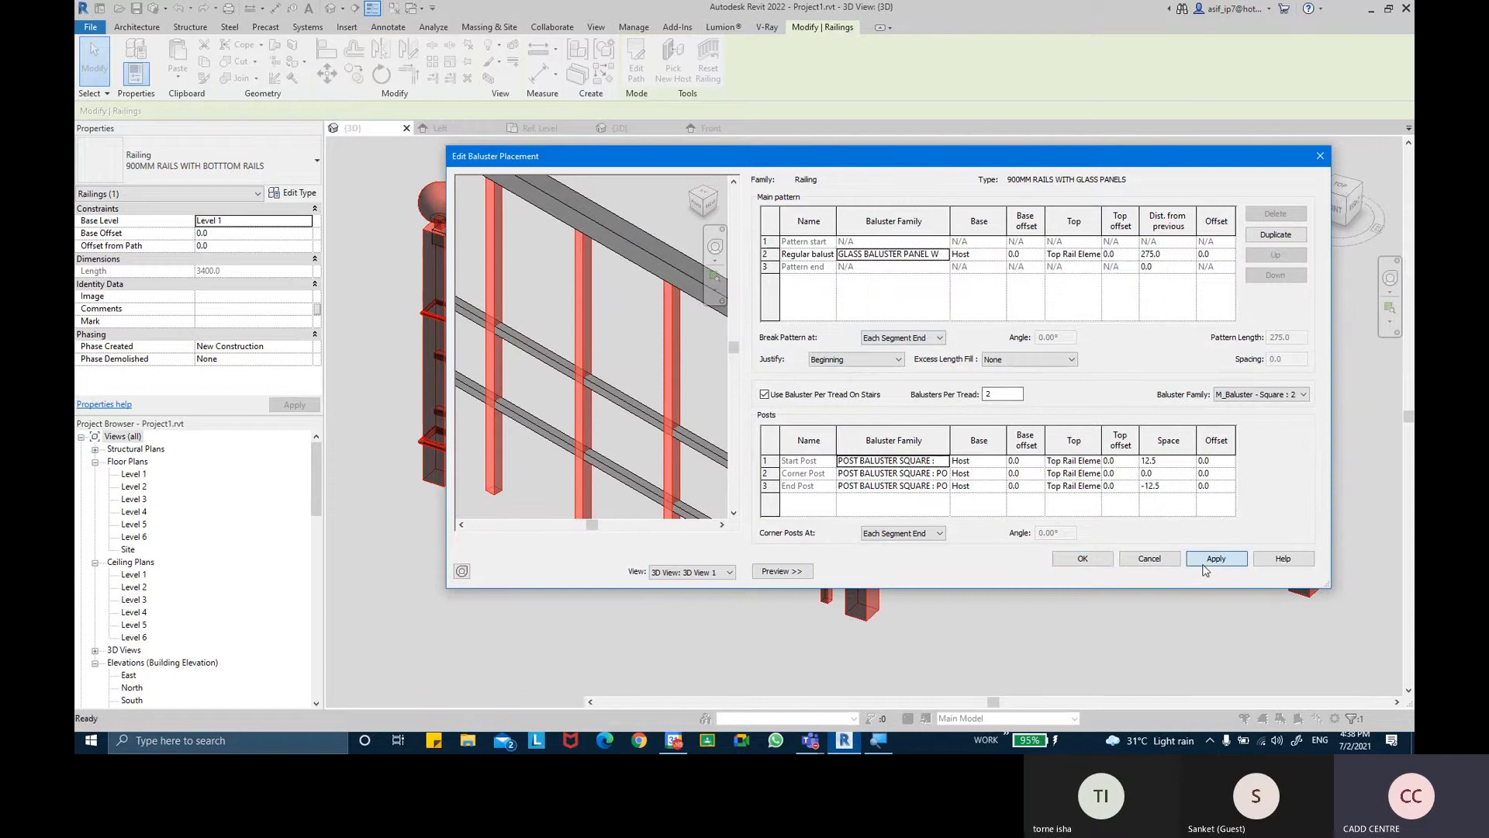
scroll(578, 288, "up", 5)
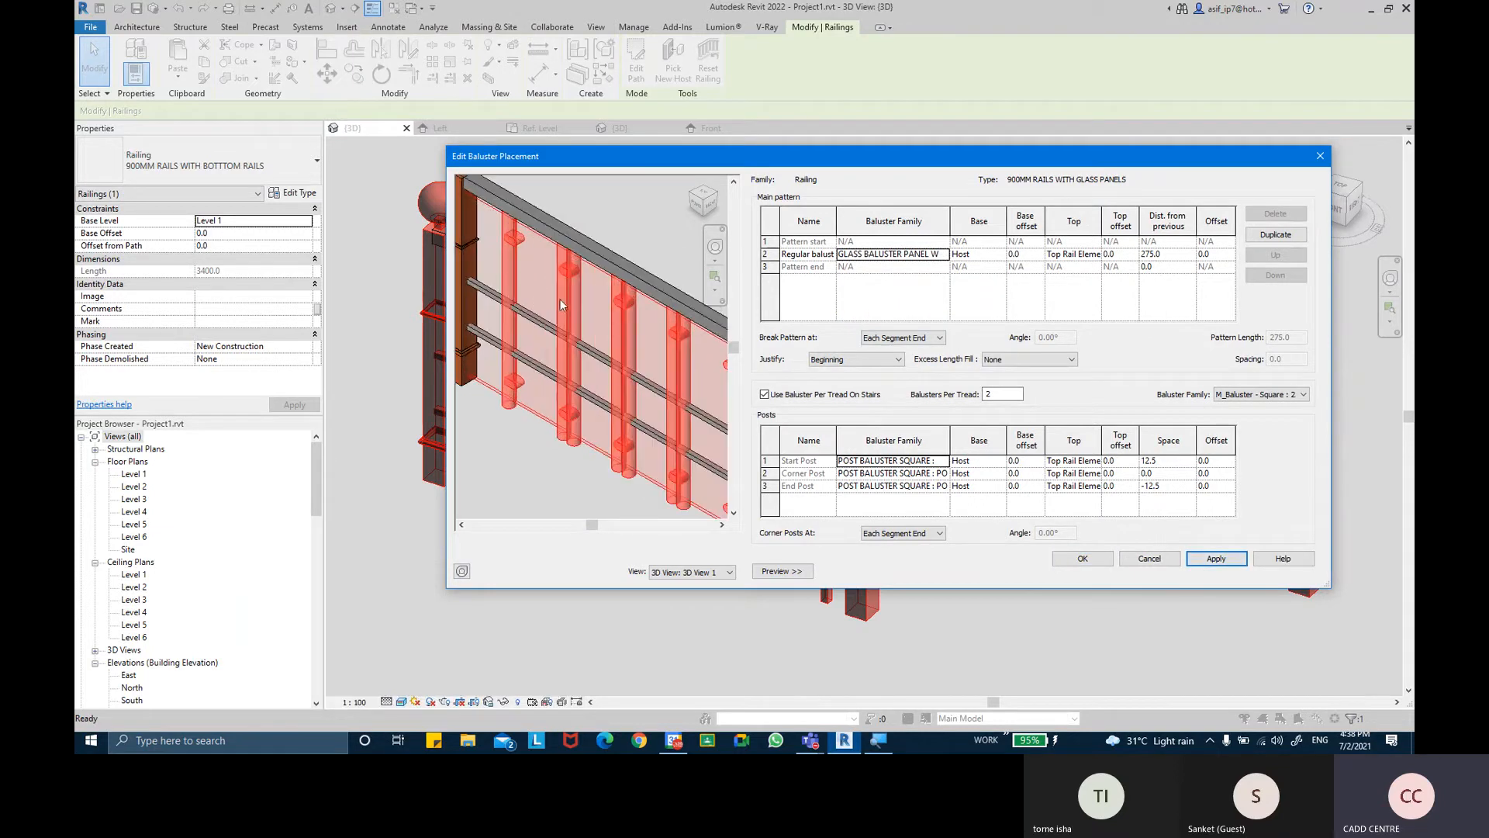
scroll(605, 374, "down", 4)
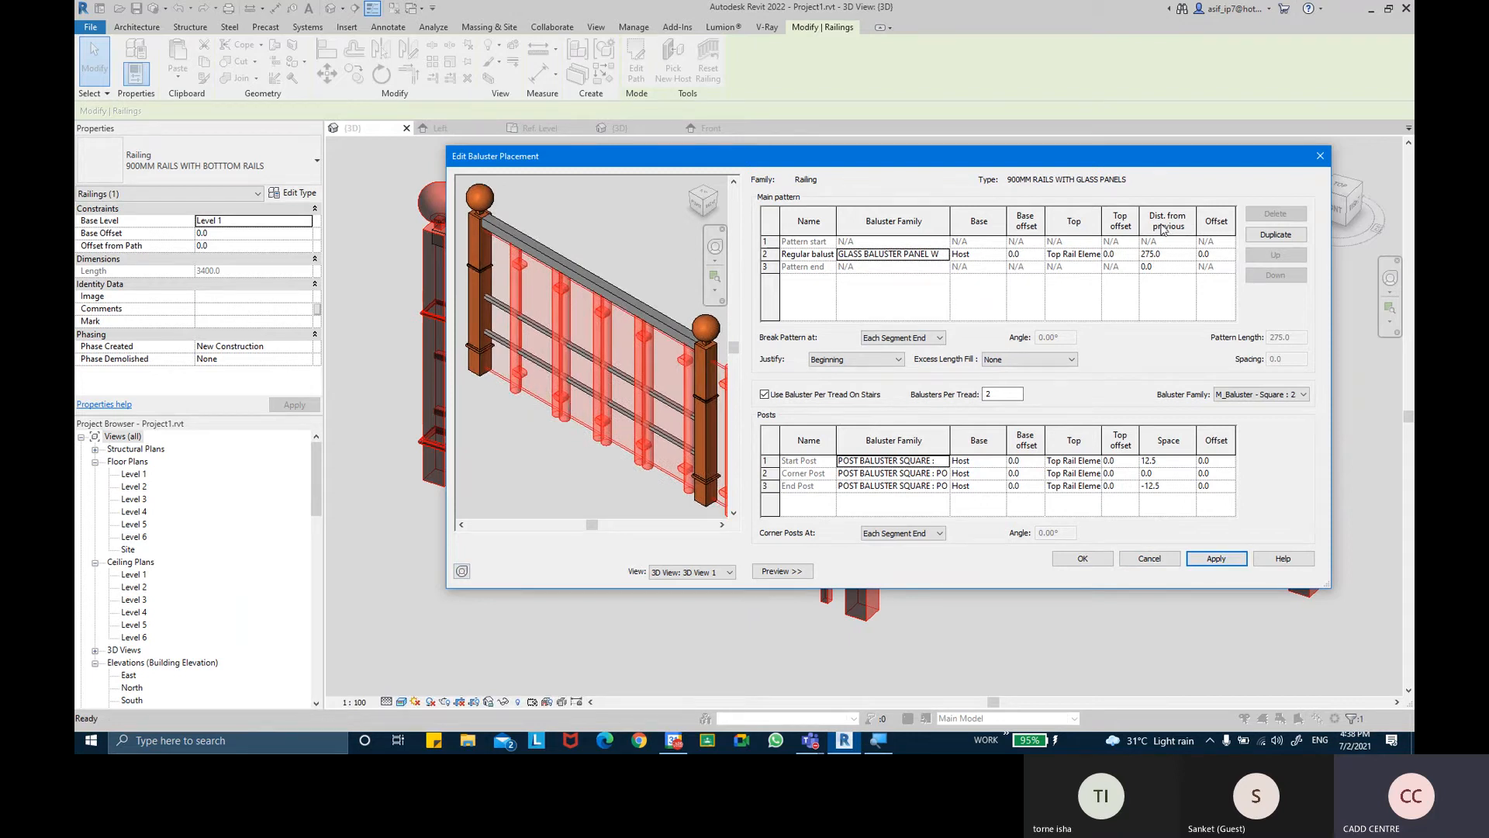
Set the glass panel baluster's distance from previous to 600 in the main pattern
left_click(1163, 254)
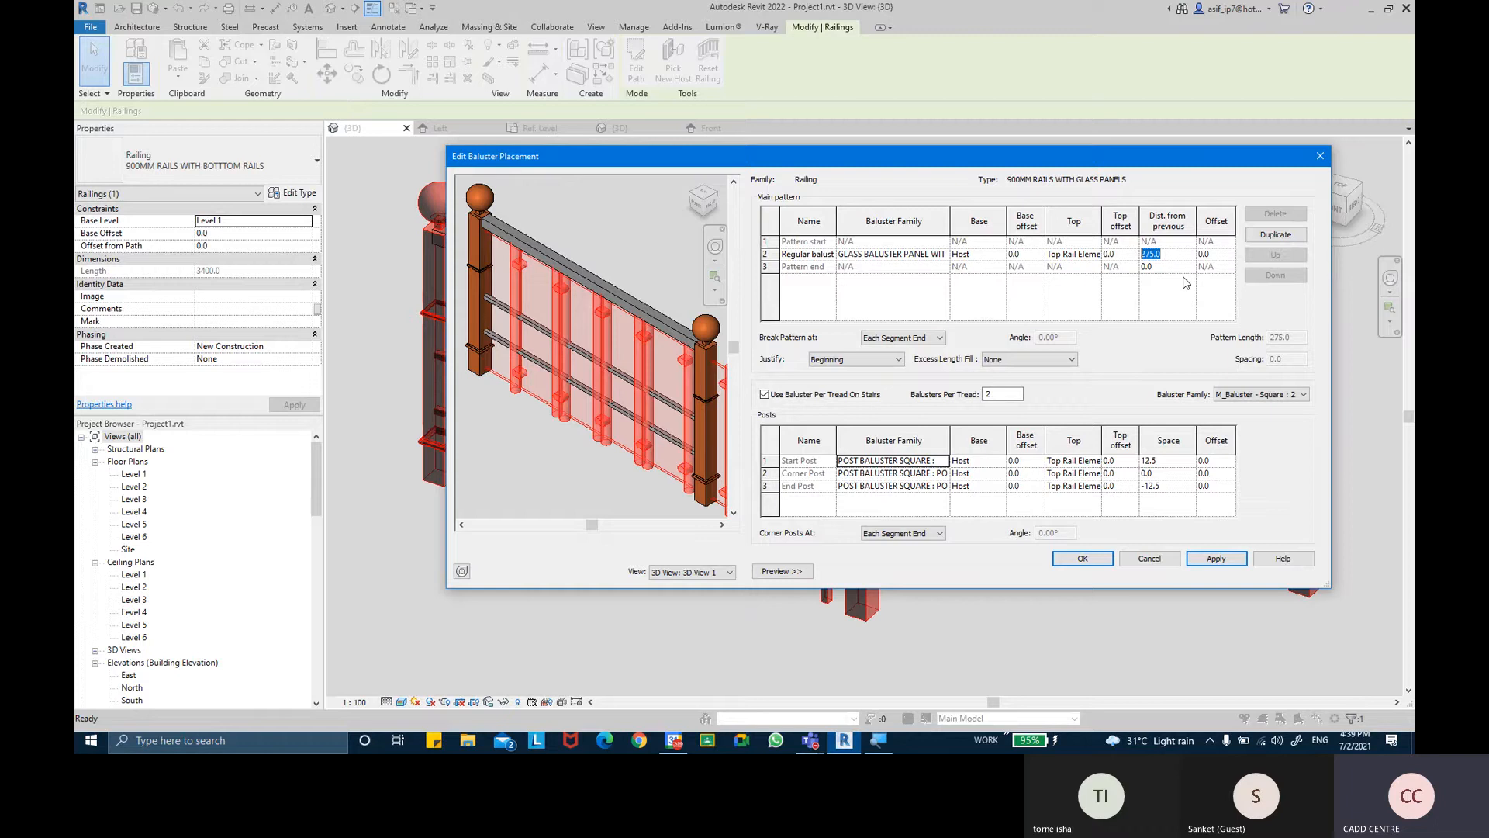
type("60")
key("Tab")
left_click(1216, 559)
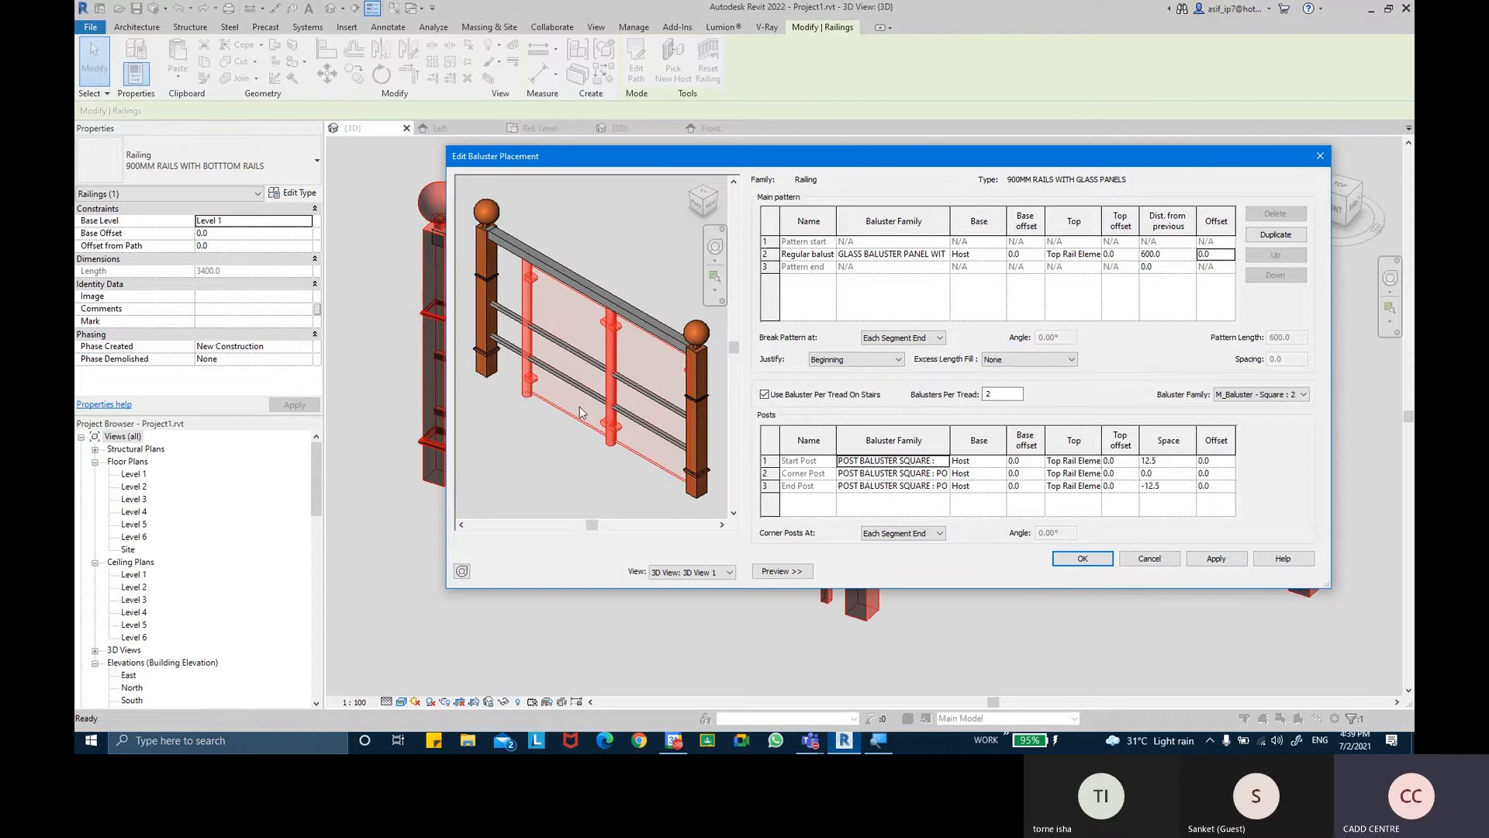
Justify the main baluster pattern to Center and accept the baluster placement
left_click(861, 363)
left_click(847, 391)
left_click(1216, 559)
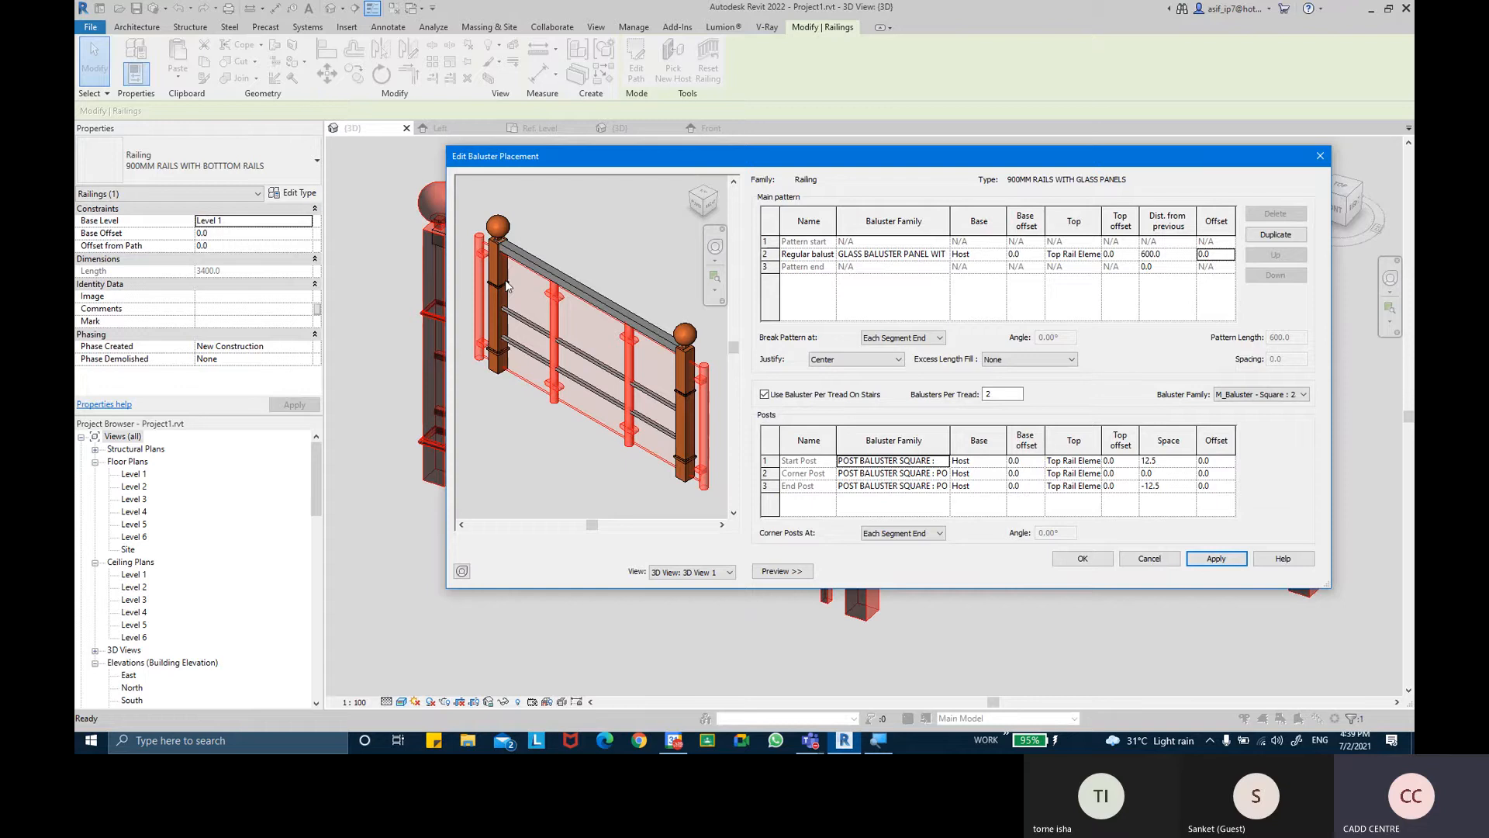
left_click(1161, 462)
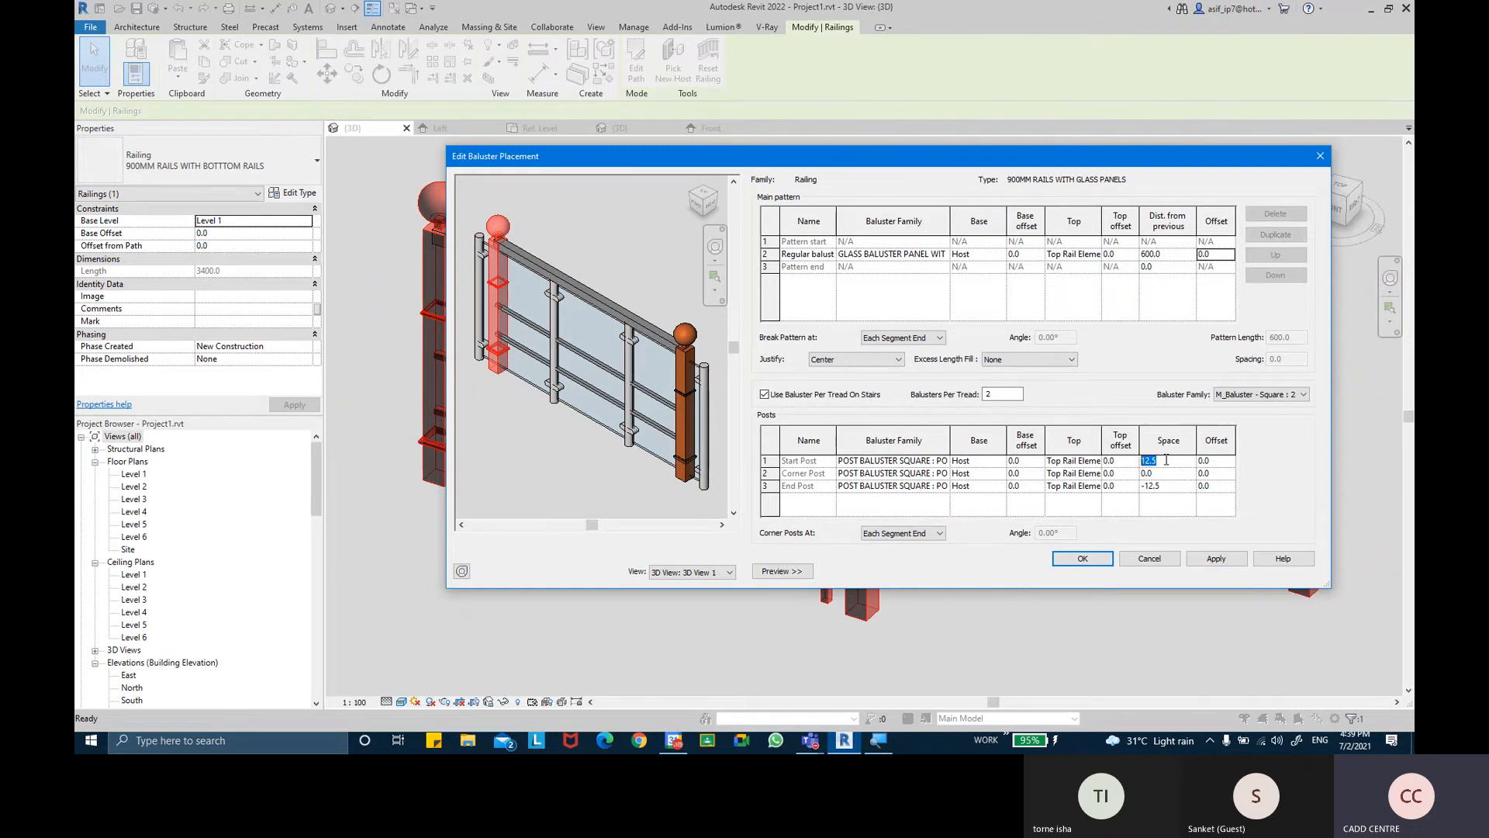
left_click(1227, 563)
left_click(1102, 558)
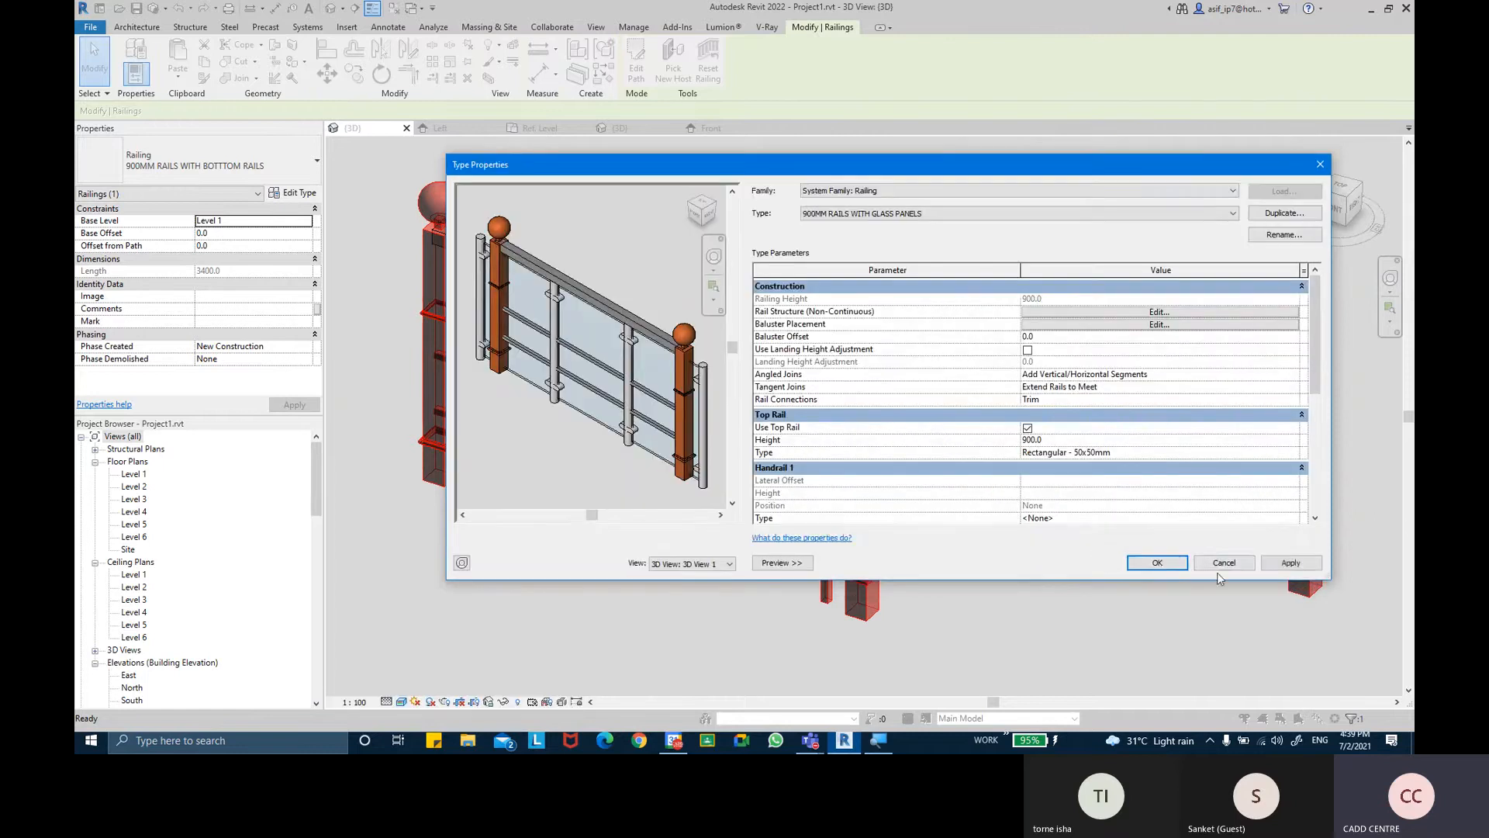
Try baluster offsets of 50 and 100 for the railing type and set the offset back to 0
left_click(1053, 338)
key("Return")
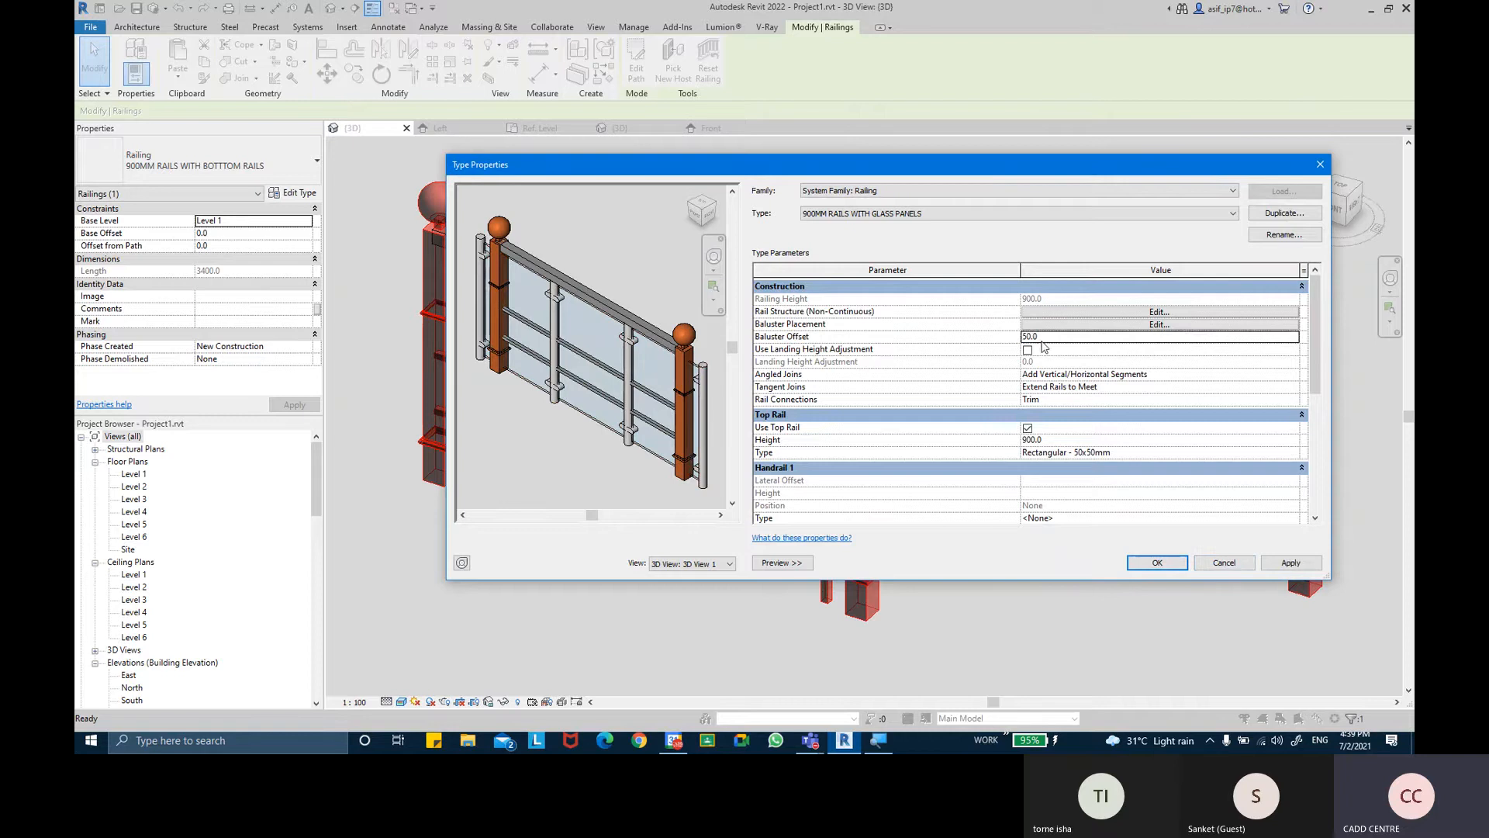
left_click(1287, 561)
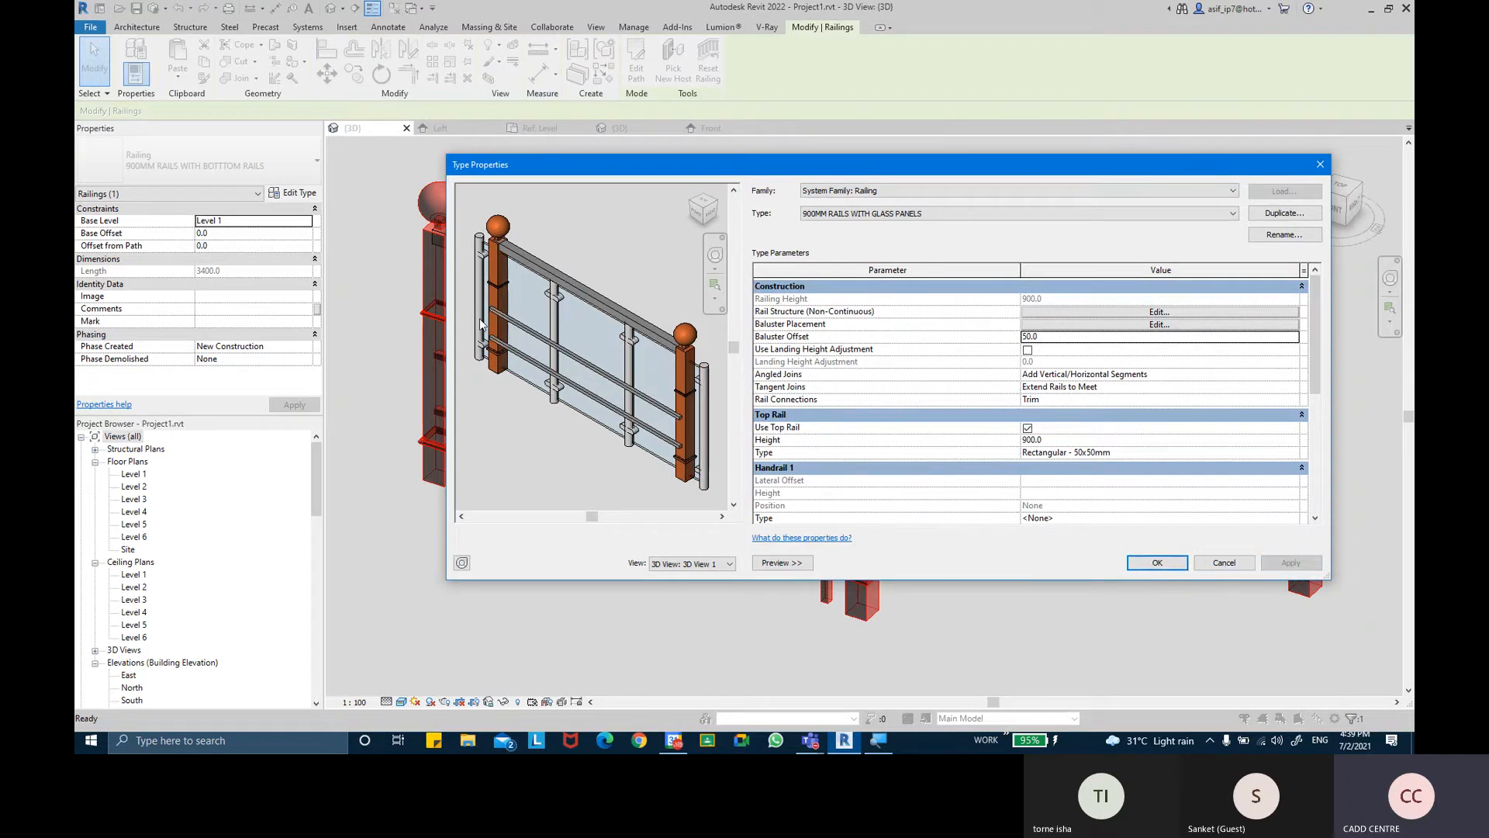
left_click(1070, 341)
type("100")
key("Return")
left_click(1288, 562)
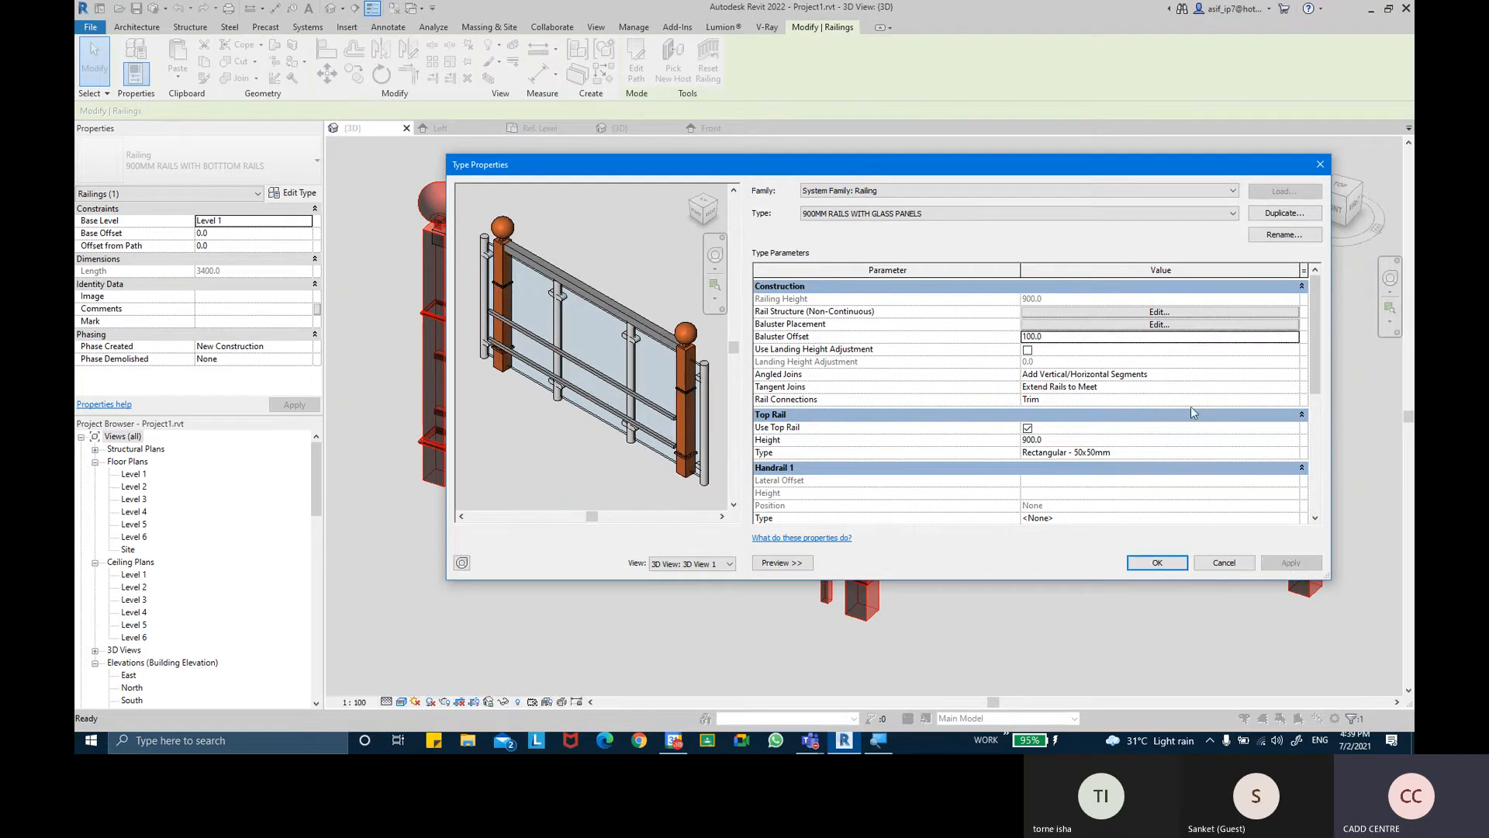
left_click(1078, 339)
type("0")
key("Return")
left_click(1281, 562)
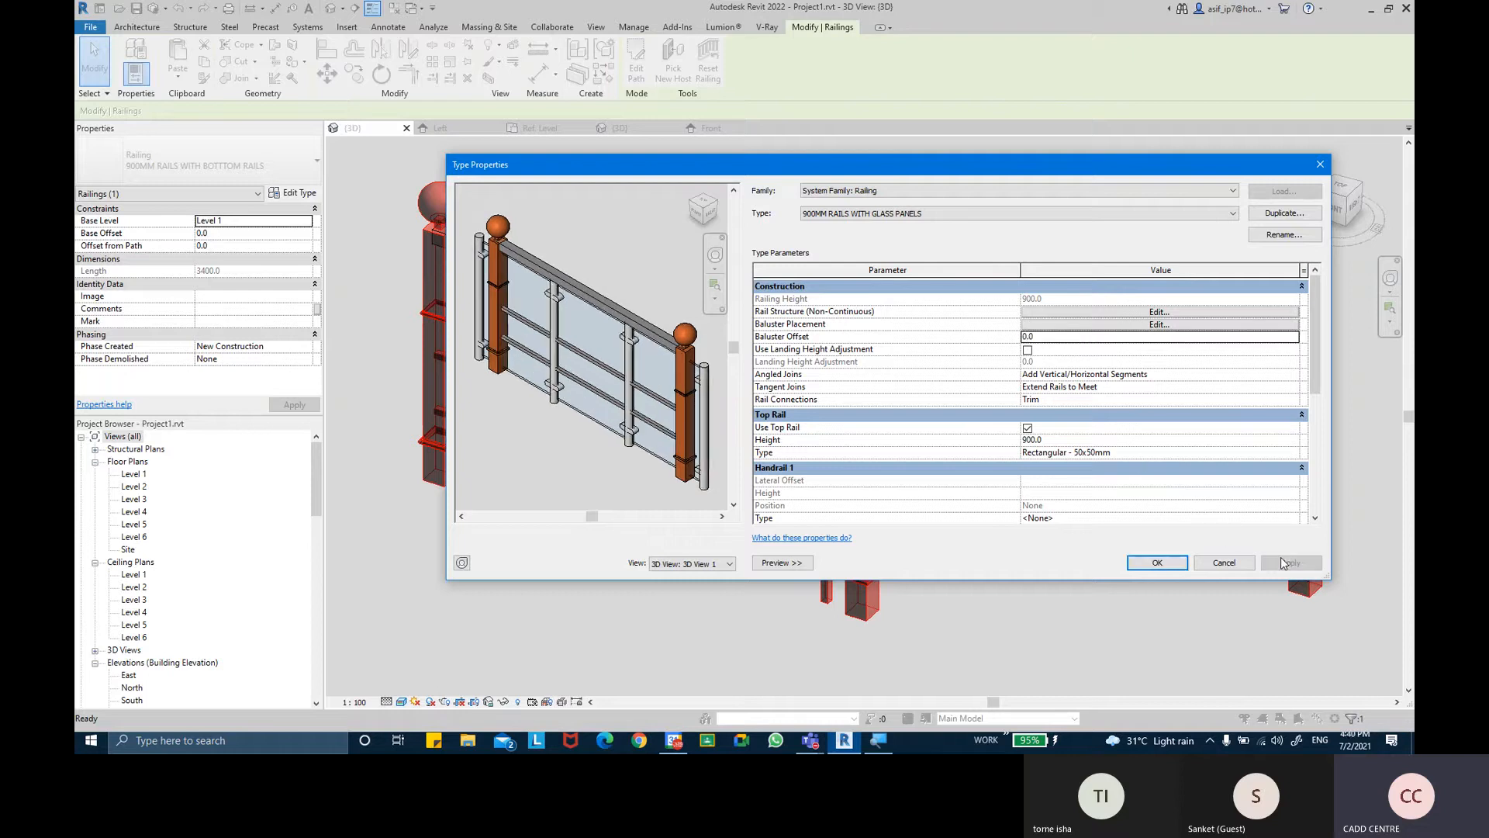
Set the start post's space to -50 in the railing type's baluster placement
left_click(1087, 324)
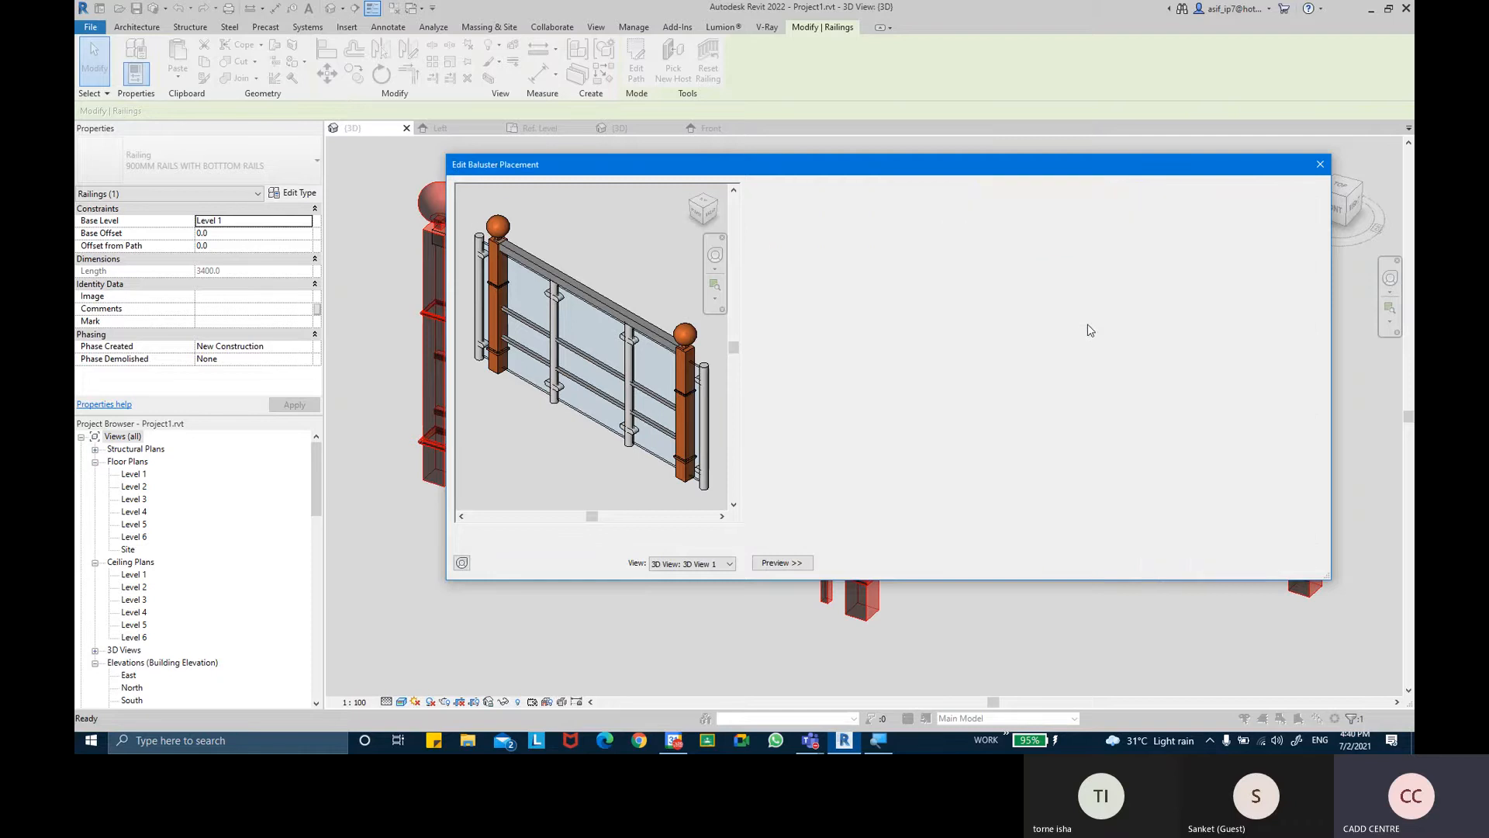
left_click(1169, 461)
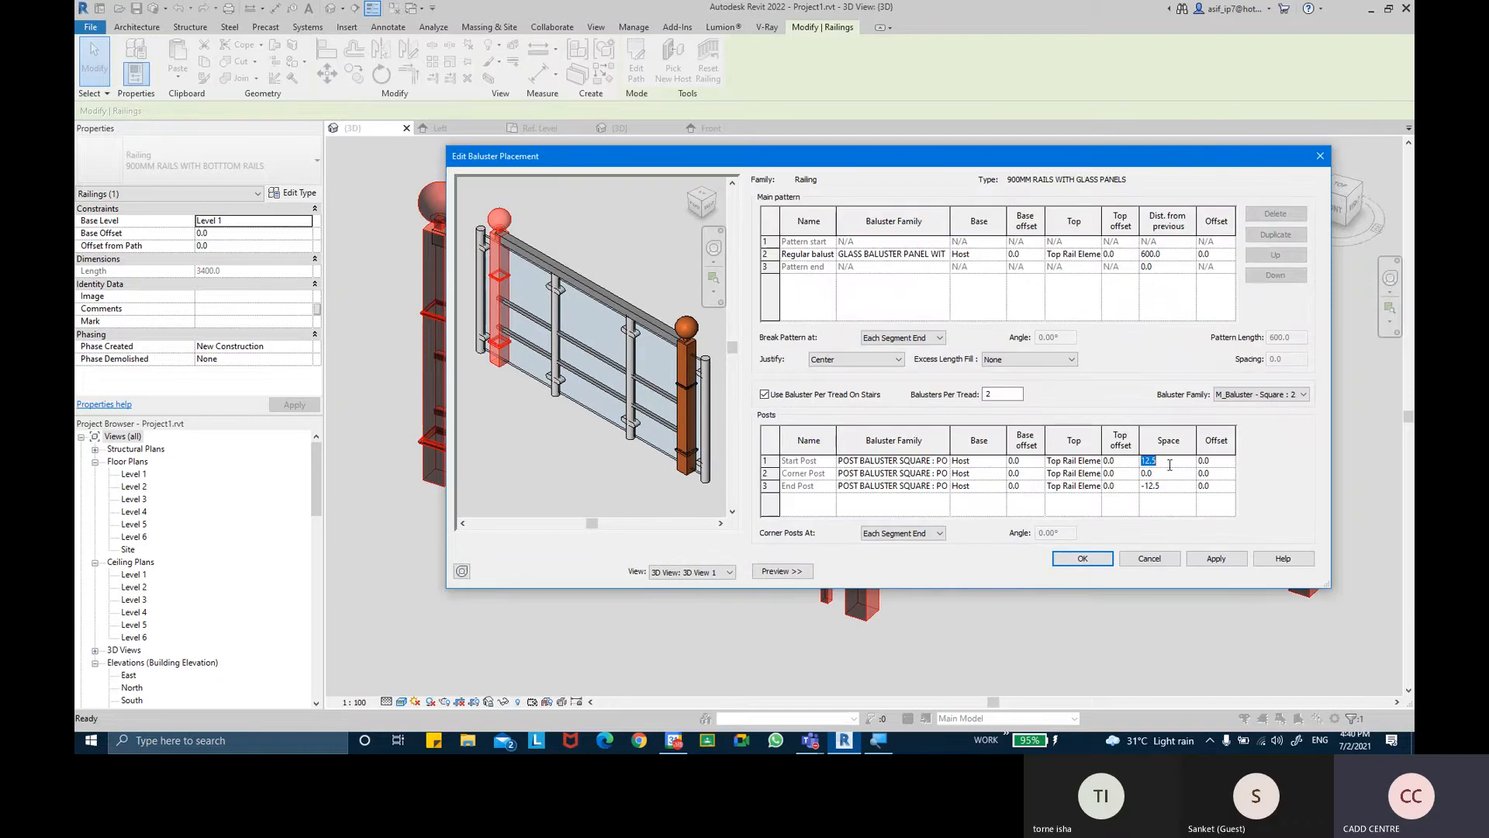
type("-50")
key("Tab")
left_click(1239, 563)
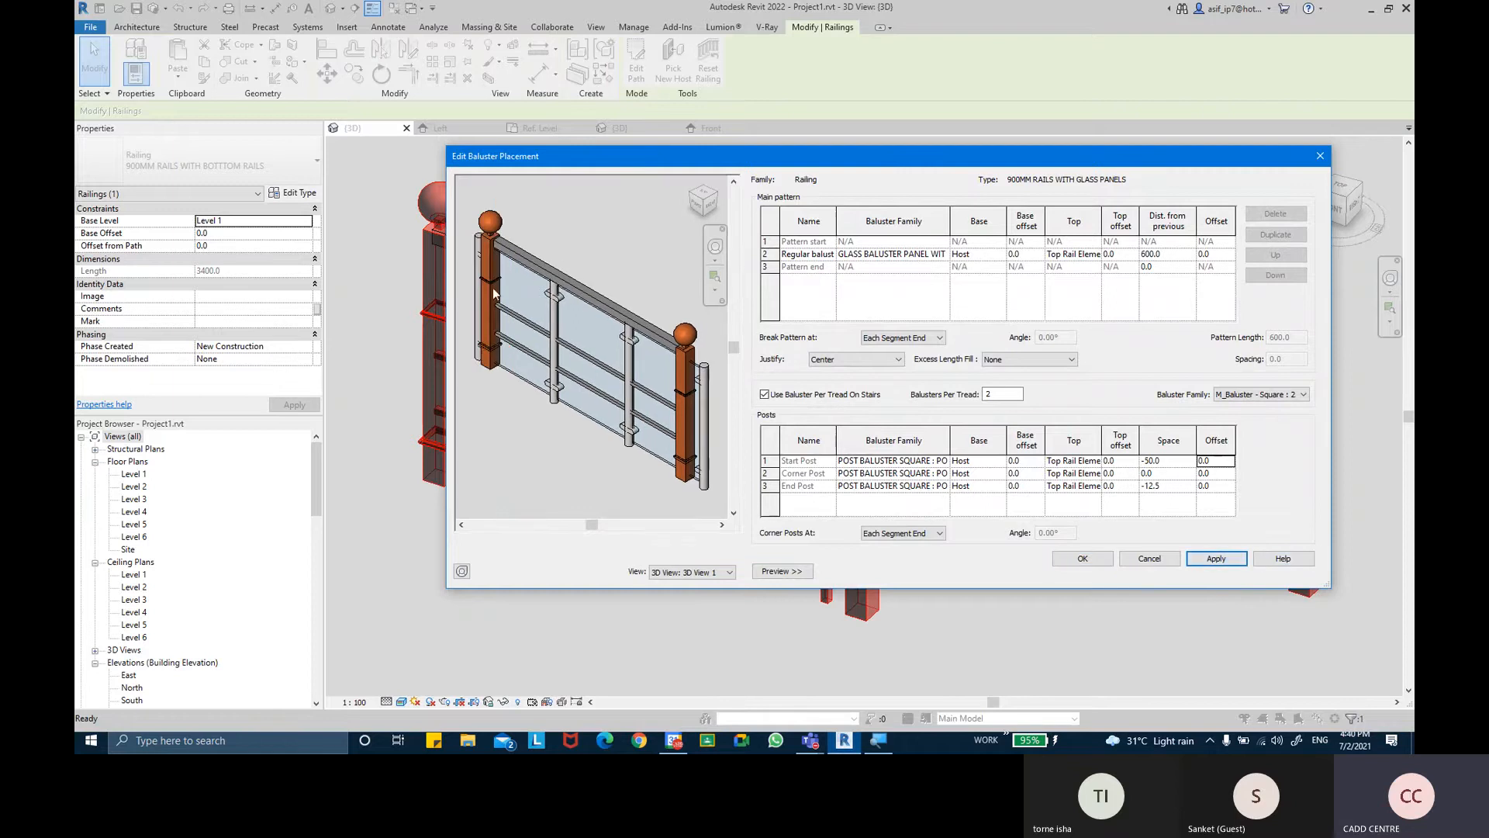
Try start post space values of -150 and -200, applying each to the preview
left_click(1175, 461)
type("-150")
key("Tab")
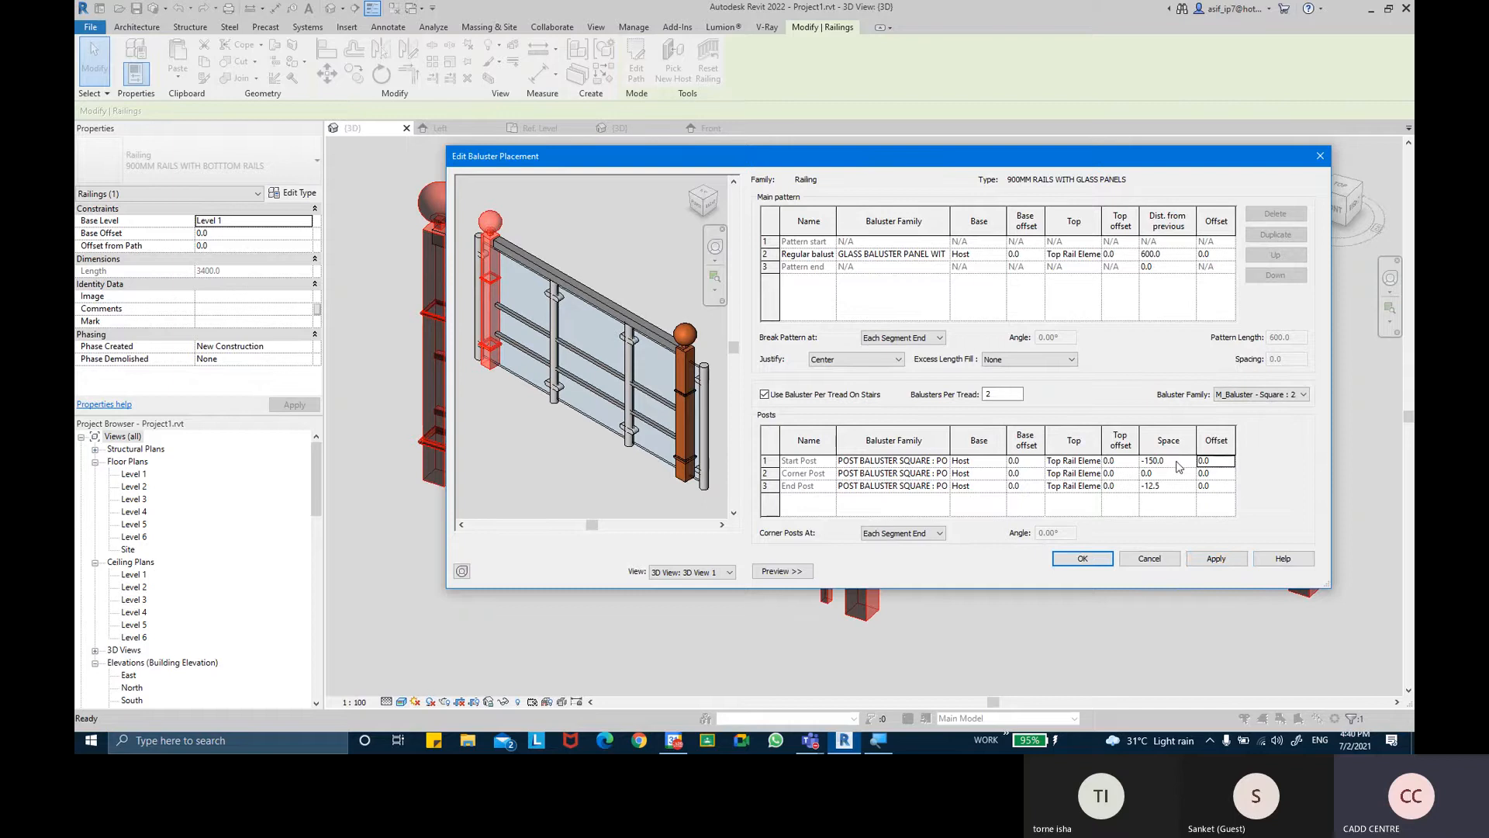
left_click(1216, 559)
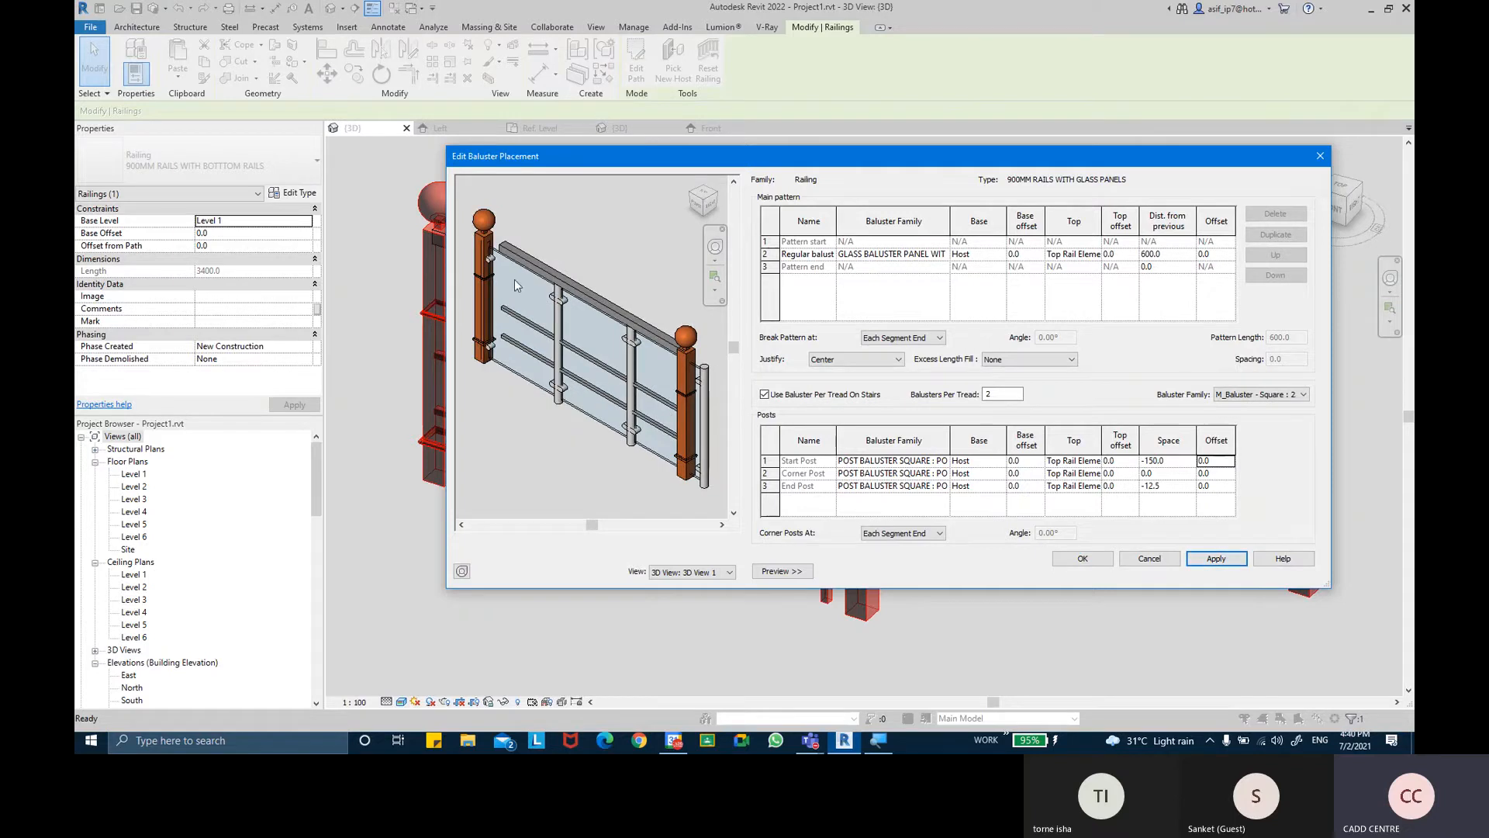
left_click(1165, 464)
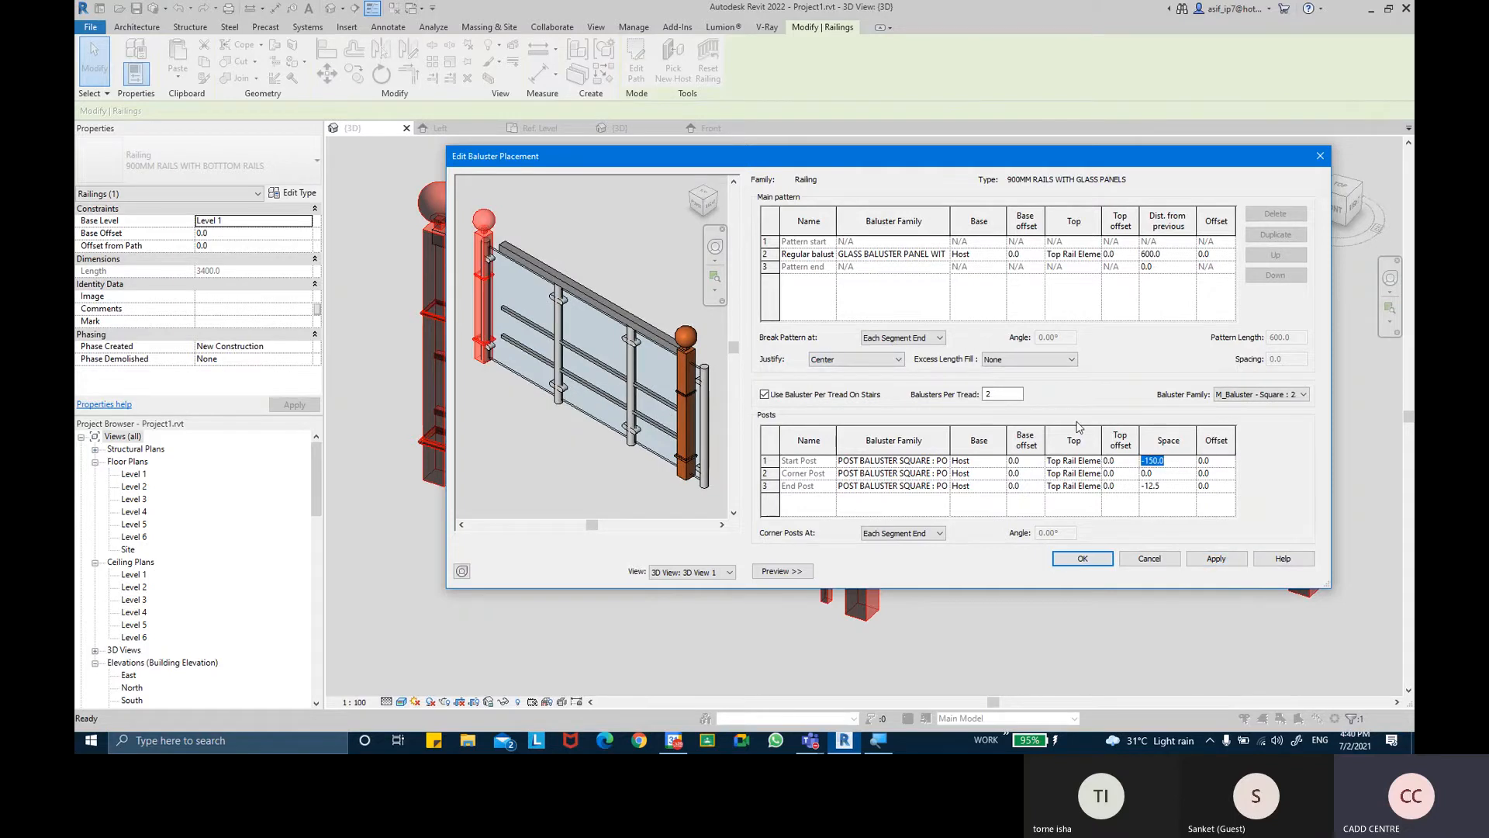
type("-200")
key("Tab")
left_click(1215, 565)
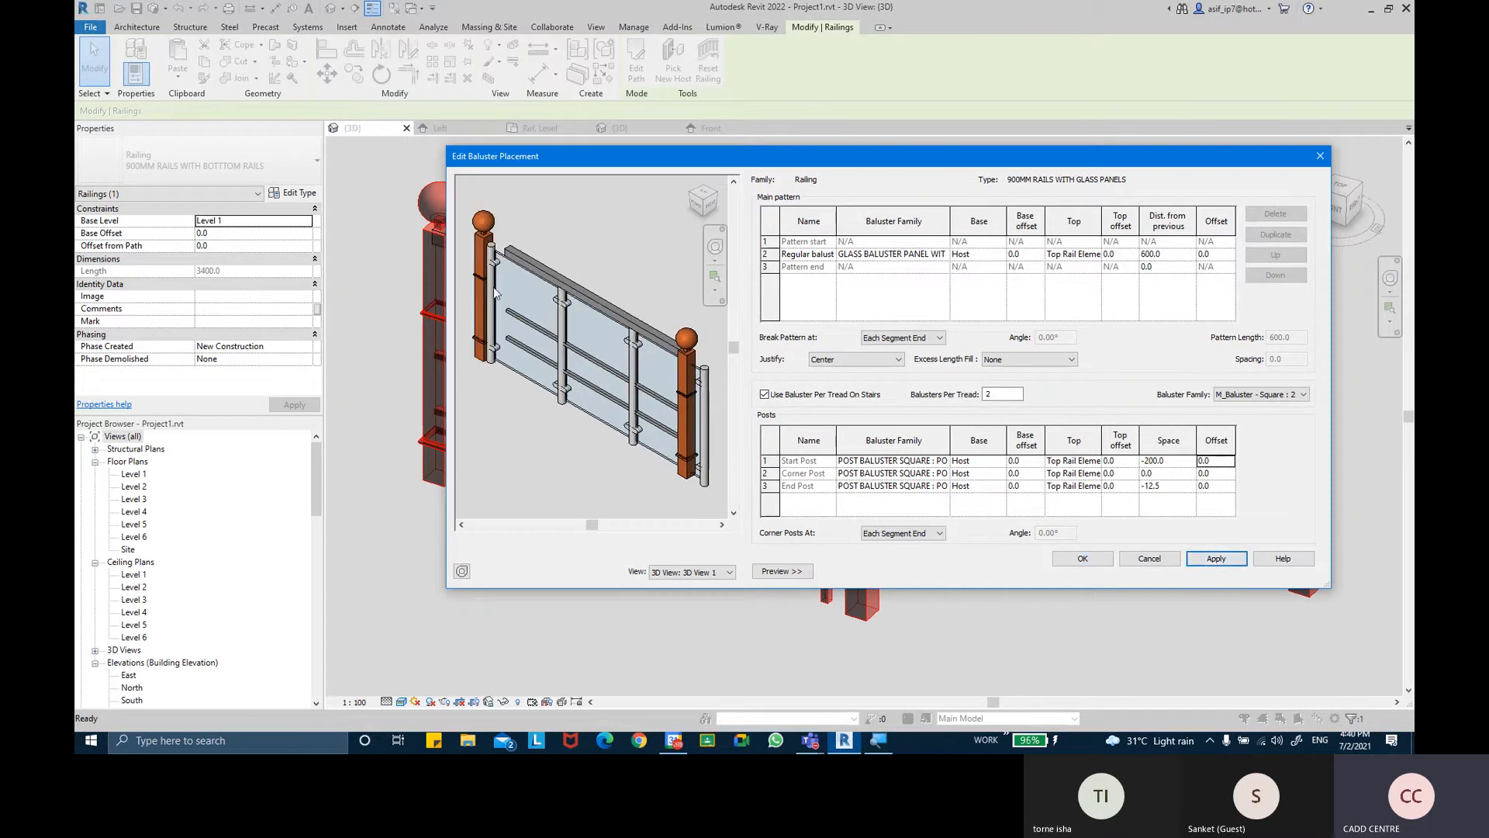
Set the start post's space to -250 and the end post's space to 250, and accept the baluster placement
left_click(1172, 461)
type("-250")
key("Tab")
left_click(1215, 560)
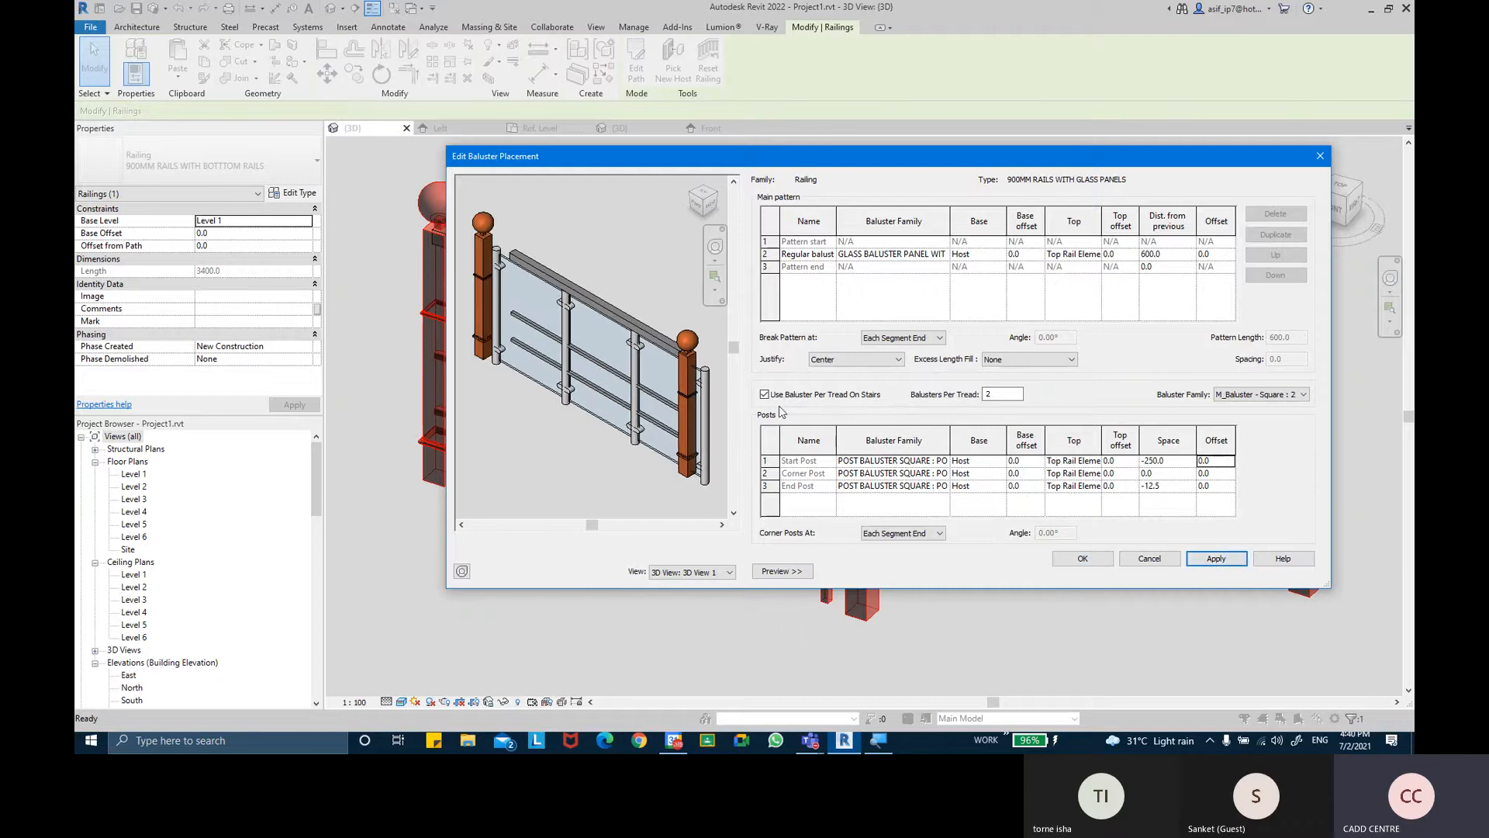
left_click(1185, 487)
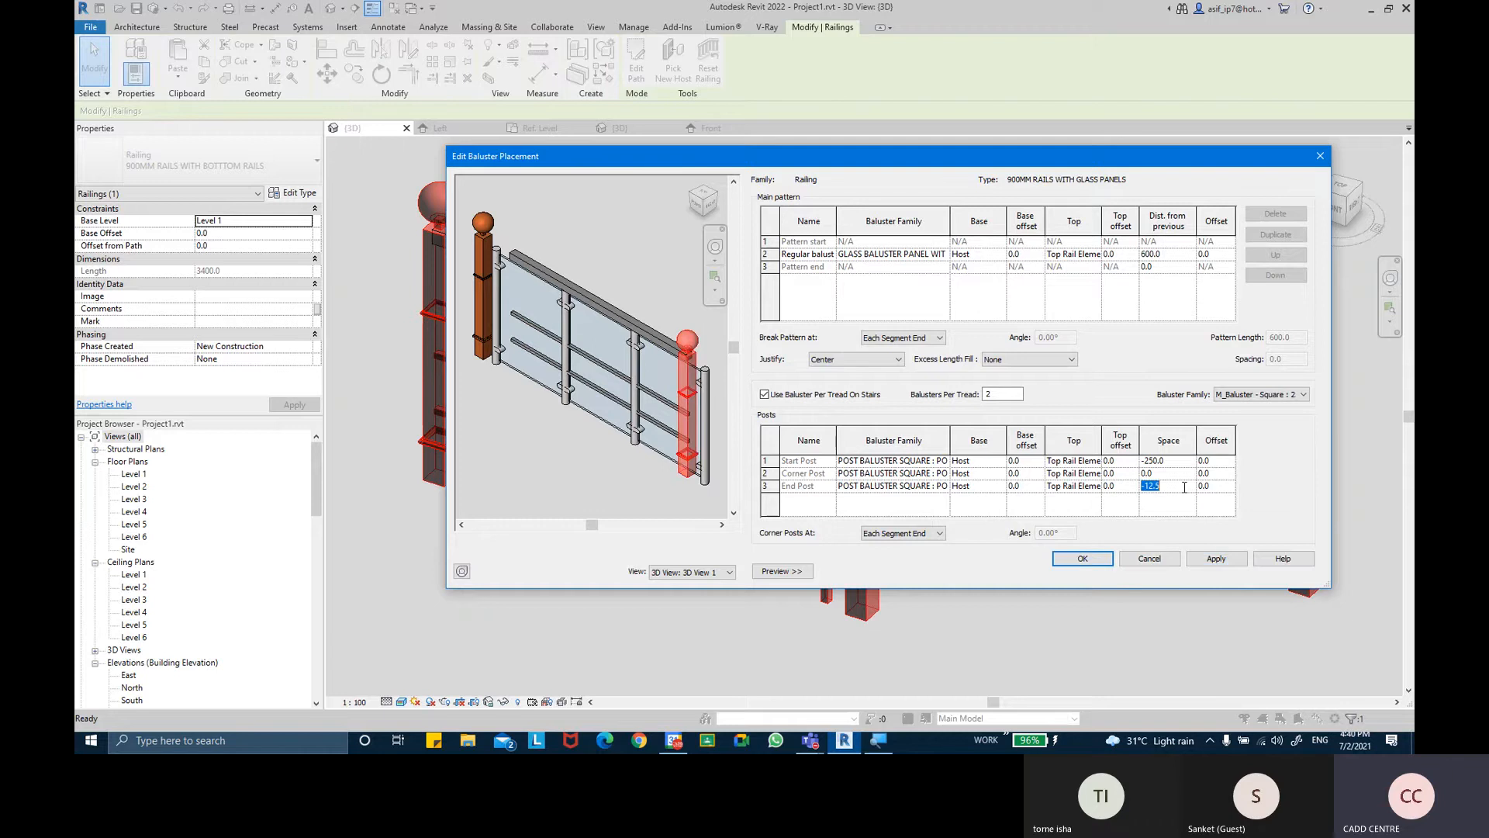
type("250")
key("Tab")
left_click(1216, 562)
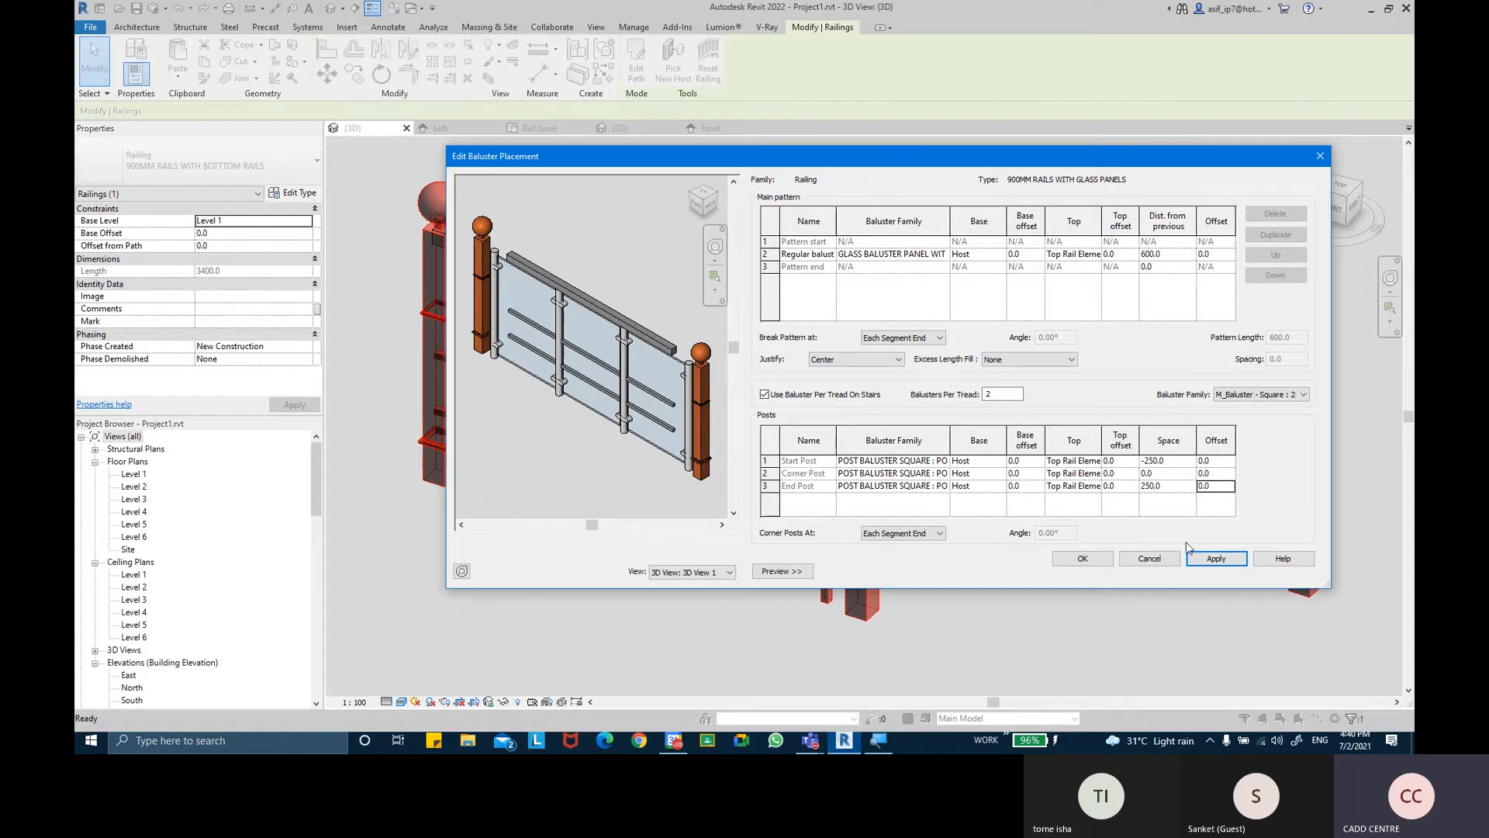
left_click(1083, 558)
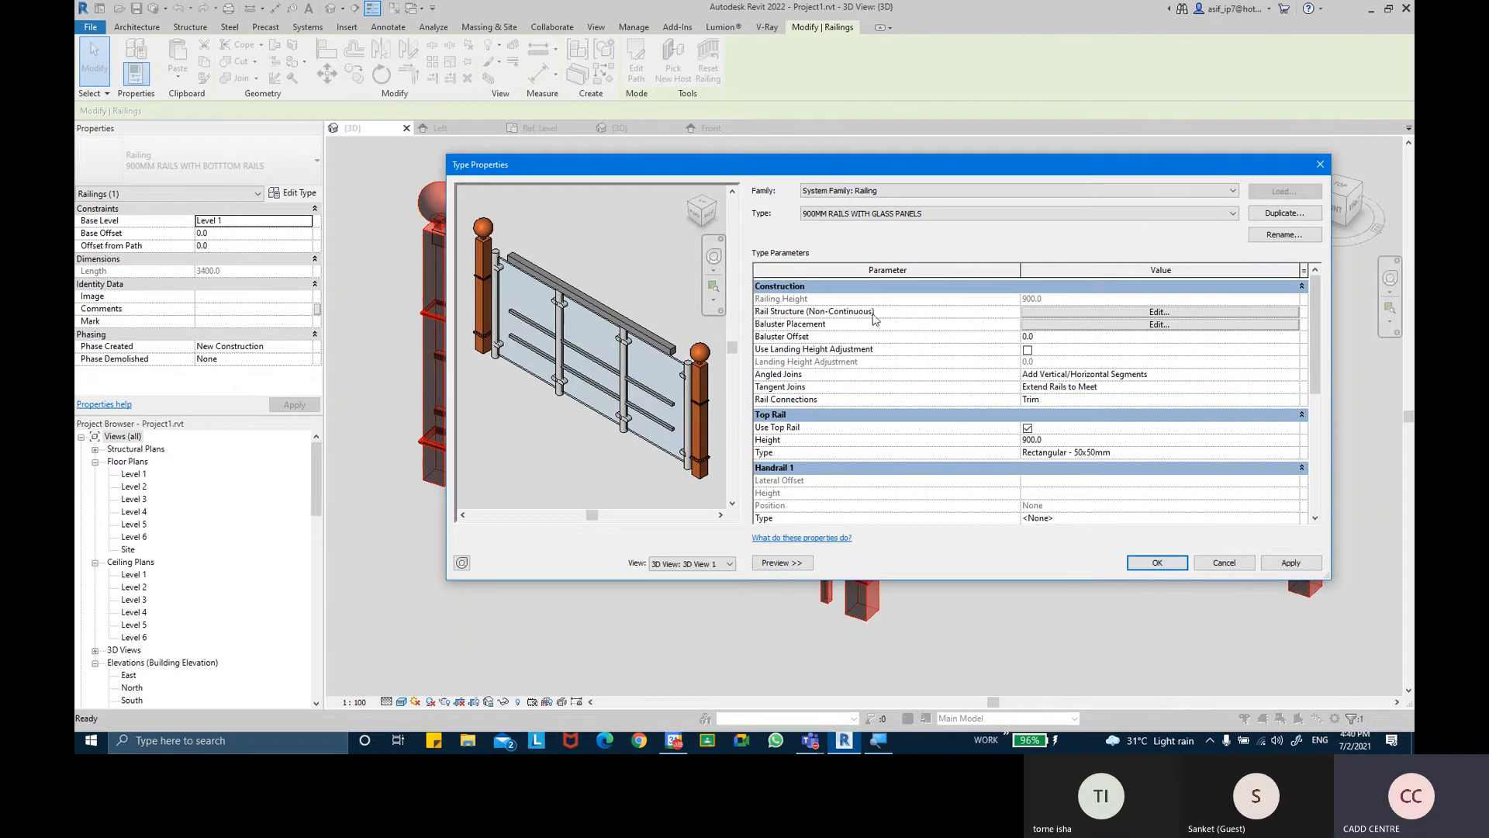
Delete both bottom rails from the 900MM RAILS WITH GLASS PANELS type's rail structure and accept the type changes
left_click(1042, 311)
left_click(884, 269)
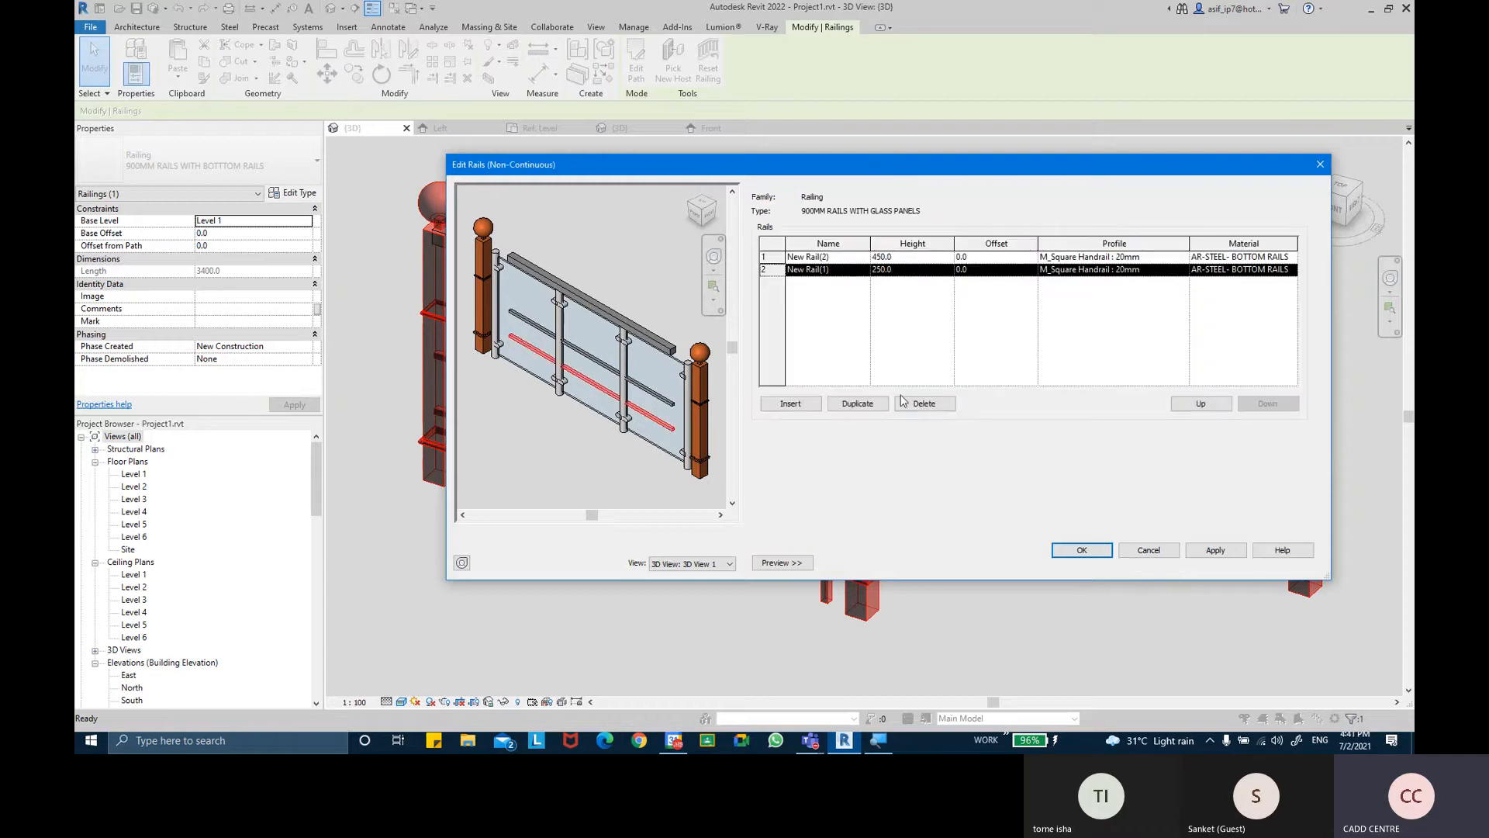
left_click(924, 404)
left_click(923, 403)
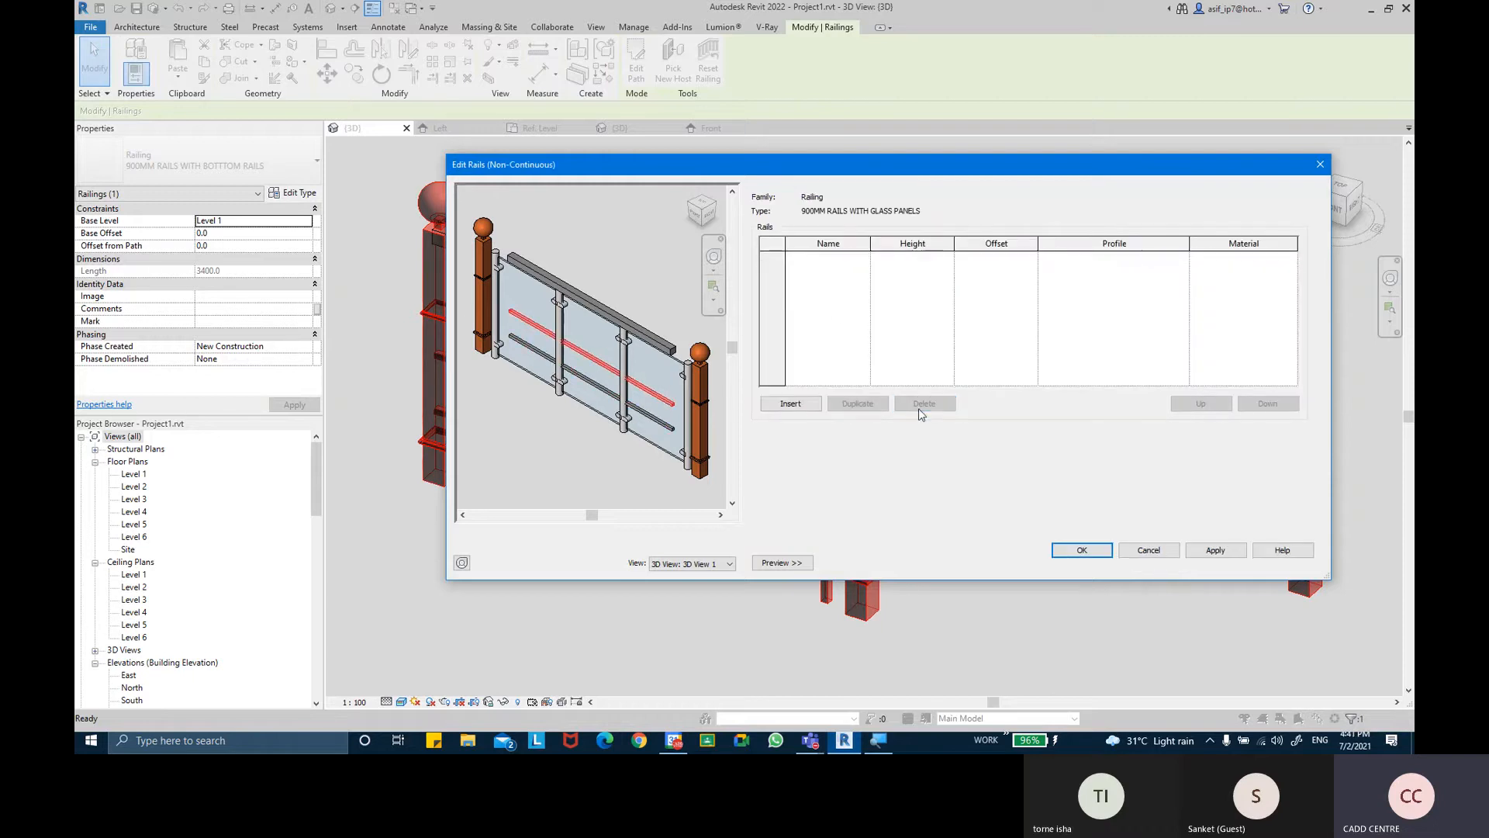
left_click(1214, 549)
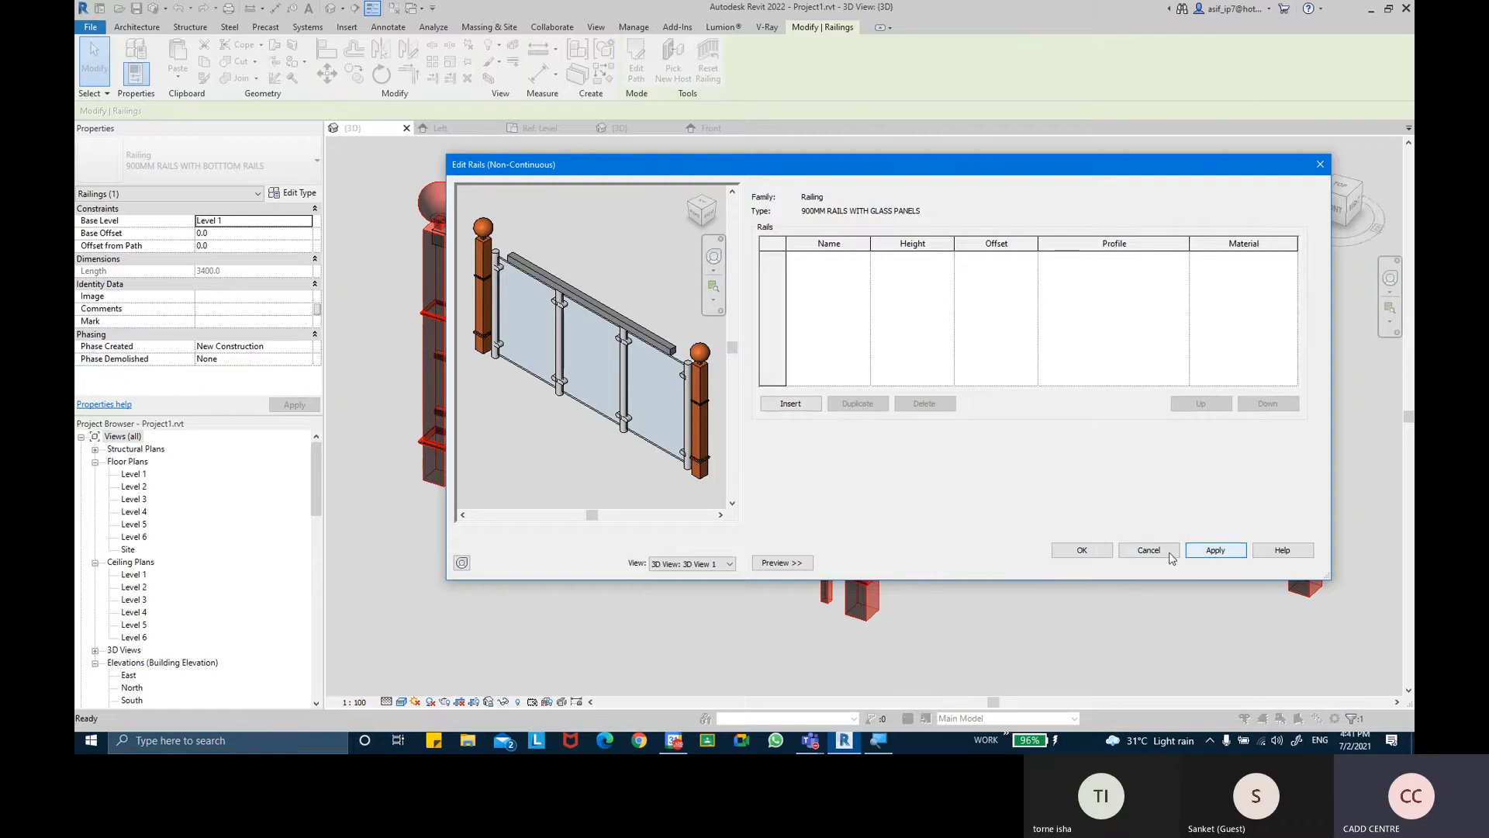
left_click(1082, 550)
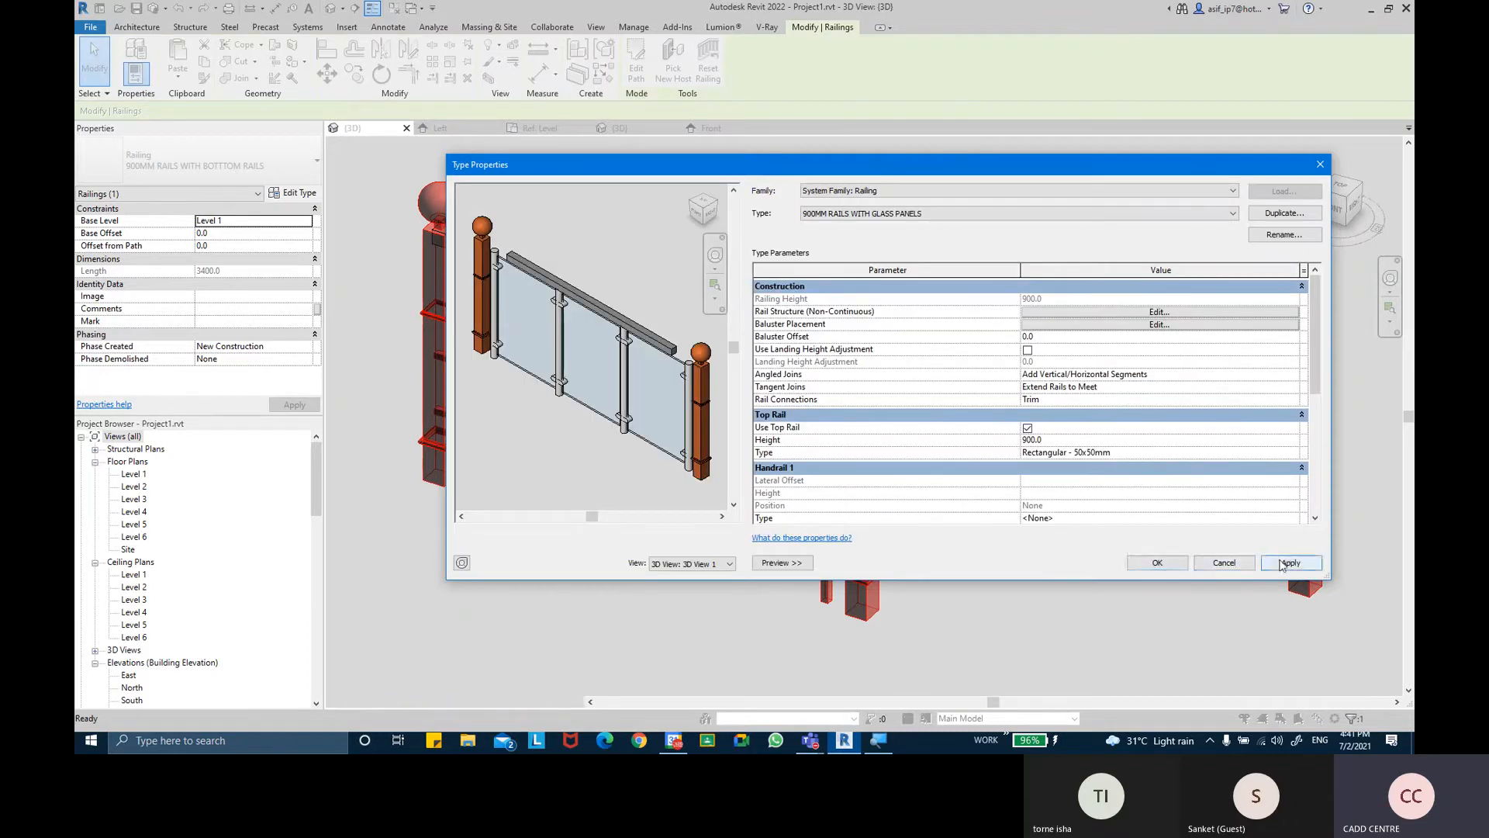
left_click(1151, 563)
scroll(1099, 578, "up", 3)
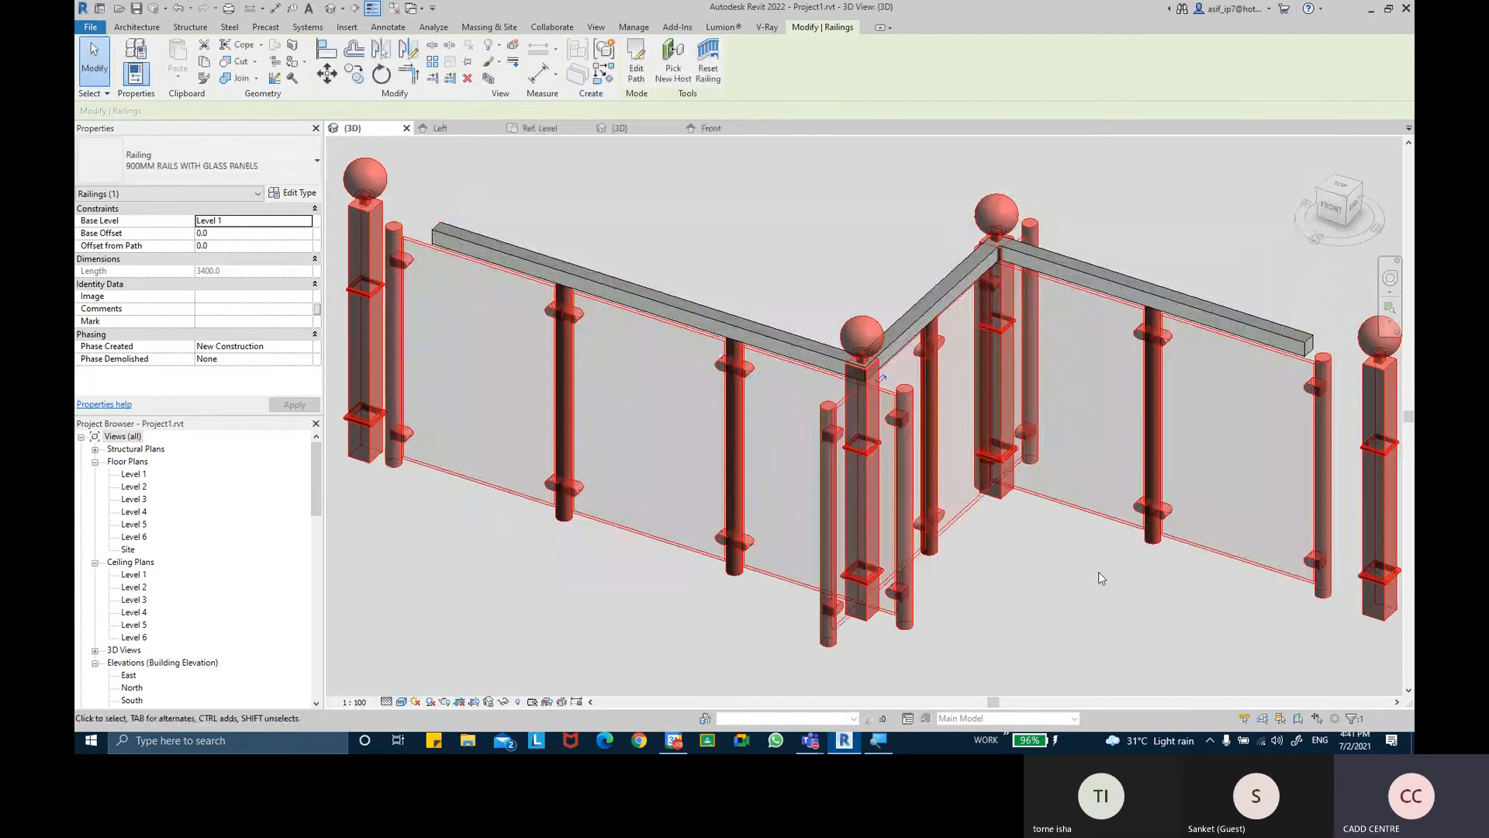
left_click(1099, 576)
Examine the glass panels, corner posts, end posts and top rail ends of the railing in the 3D view
middle_click_drag(1098, 577, 933, 487)
scroll(933, 487, "down", 3)
middle_click_drag(891, 555, 807, 403)
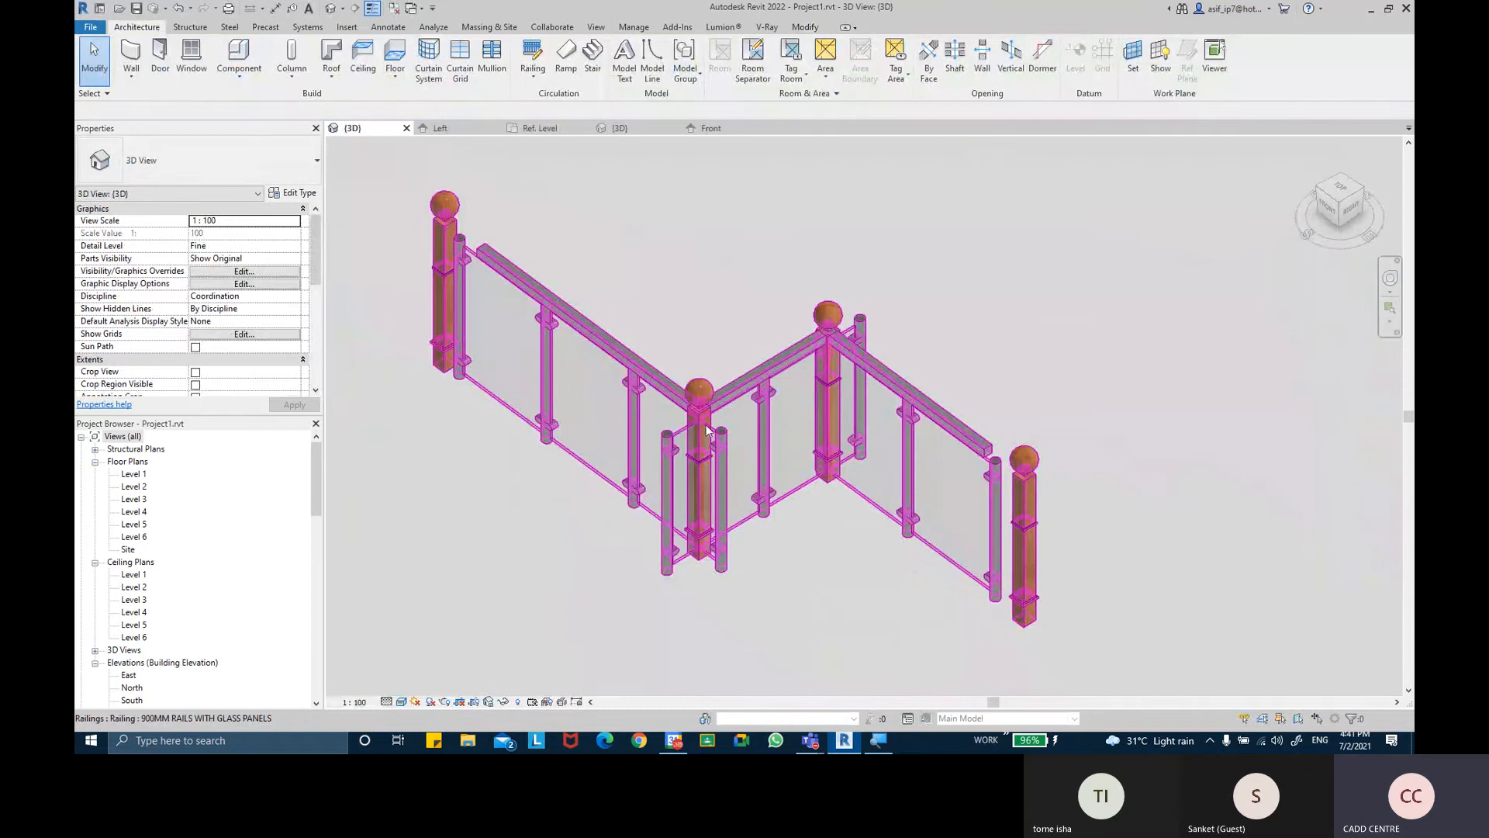
scroll(758, 465, "up", 4)
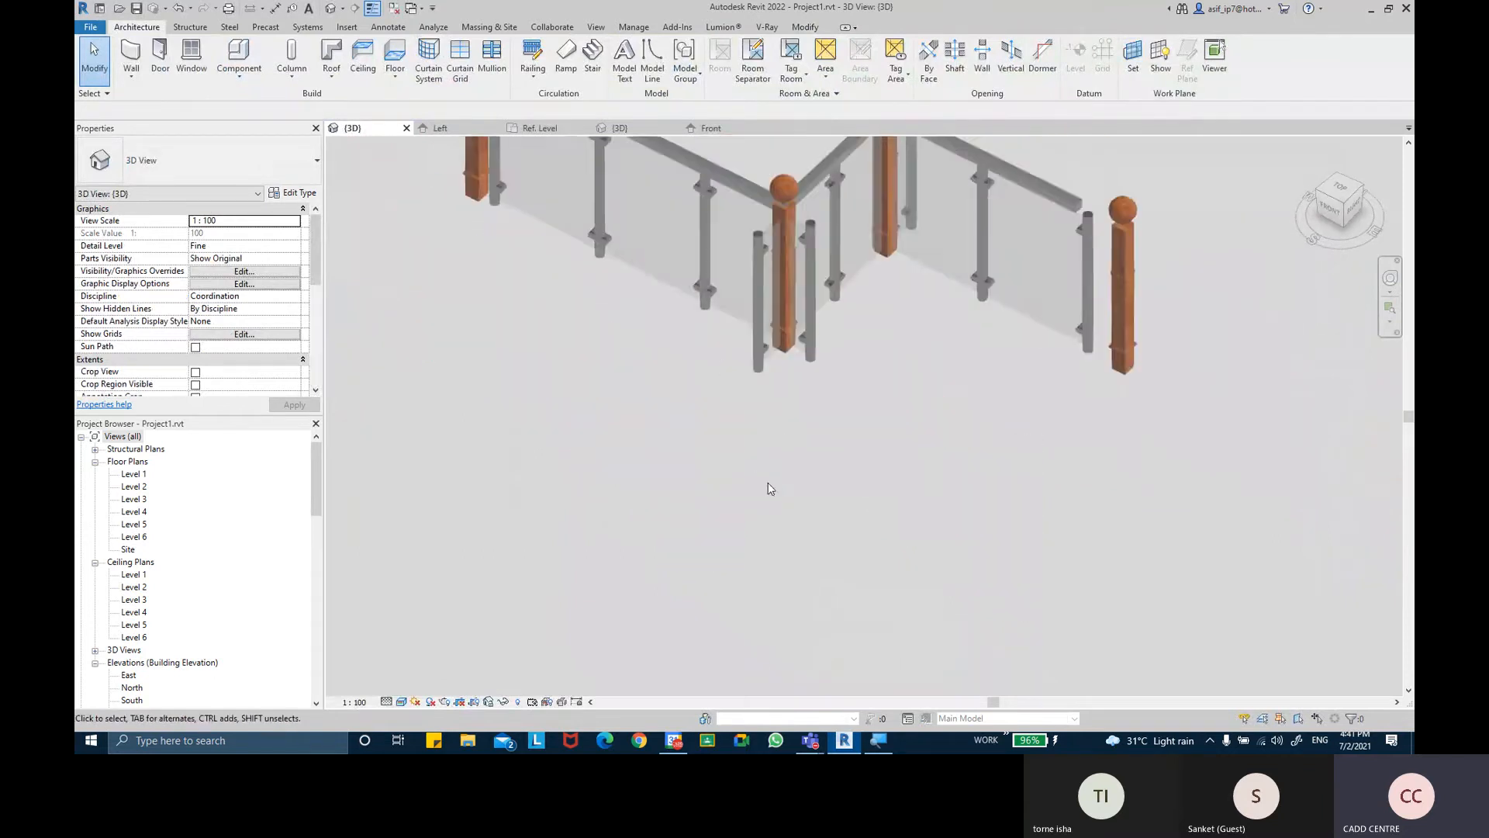
scroll(732, 465, "down", 4)
scroll(657, 294, "down", 1)
middle_click_drag(723, 423, 610, 413)
scroll(731, 277, "up", 2)
scroll(705, 290, "down", 4)
middle_click_drag(705, 290, 730, 336)
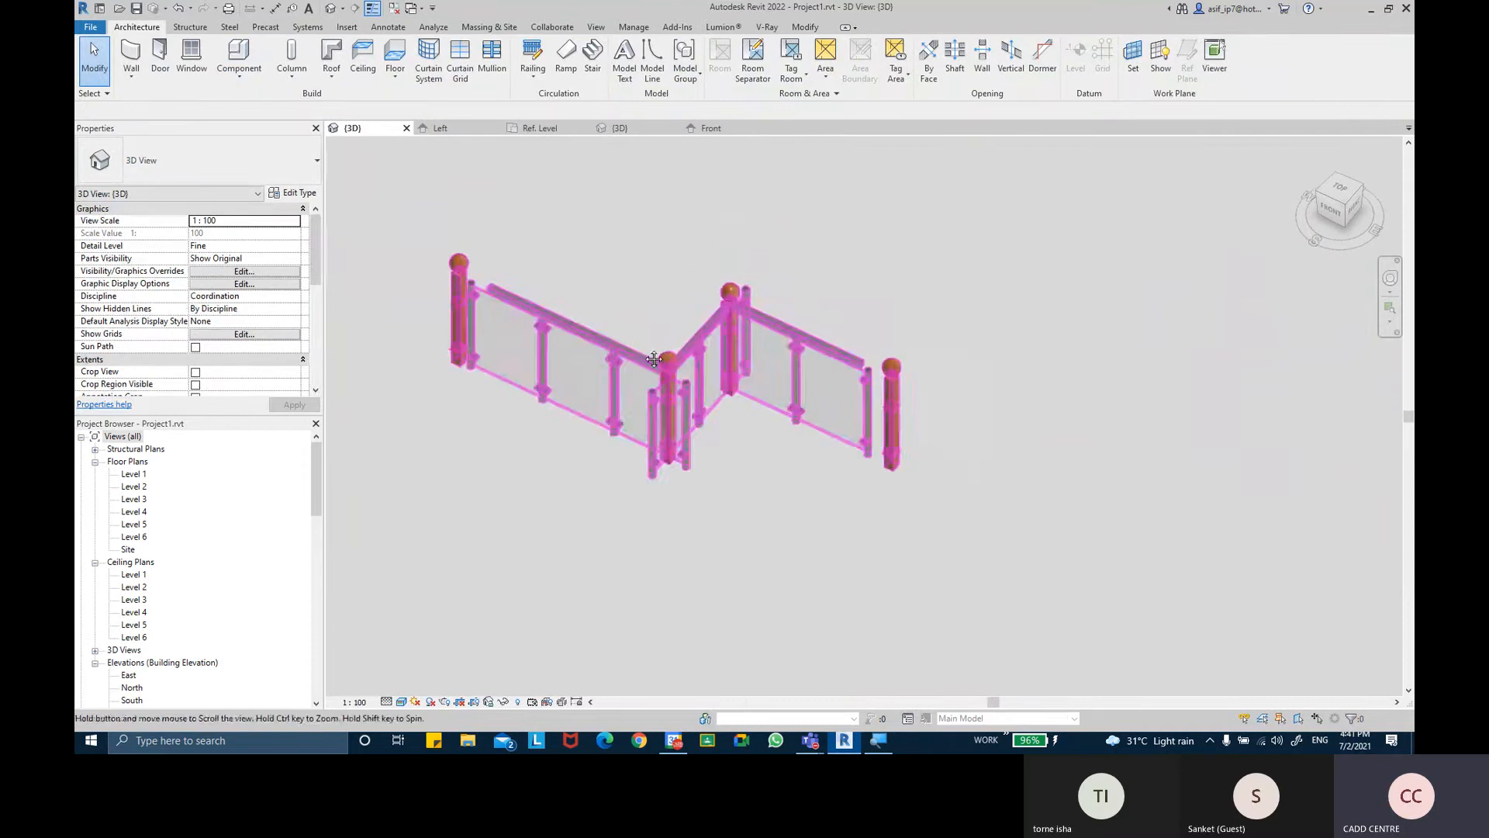
scroll(650, 349, "up", 2)
middle_click_drag(405, 293, 511, 370)
scroll(512, 375, "up", 3)
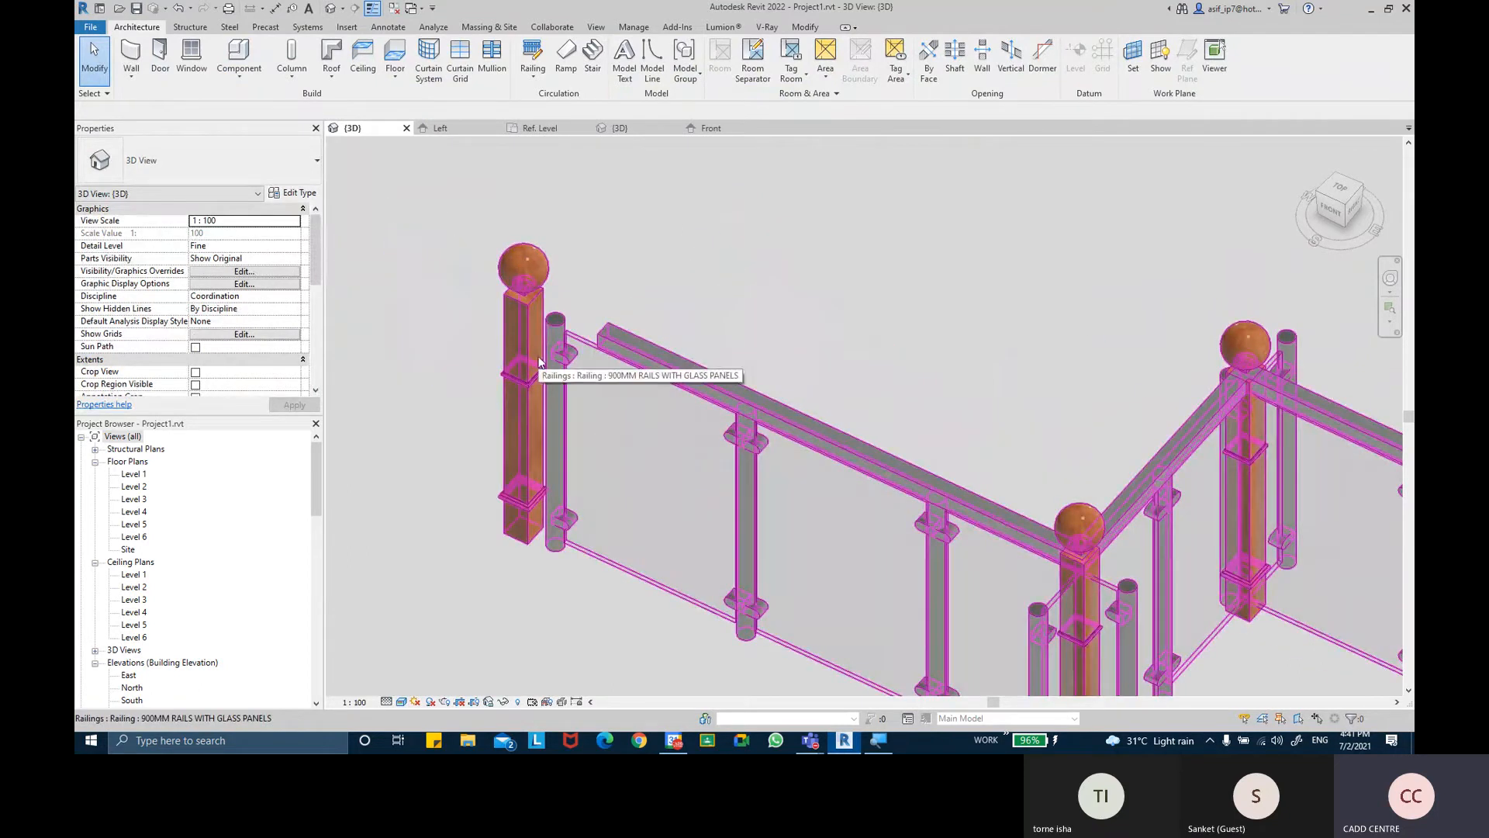
scroll(672, 374, "down", 4)
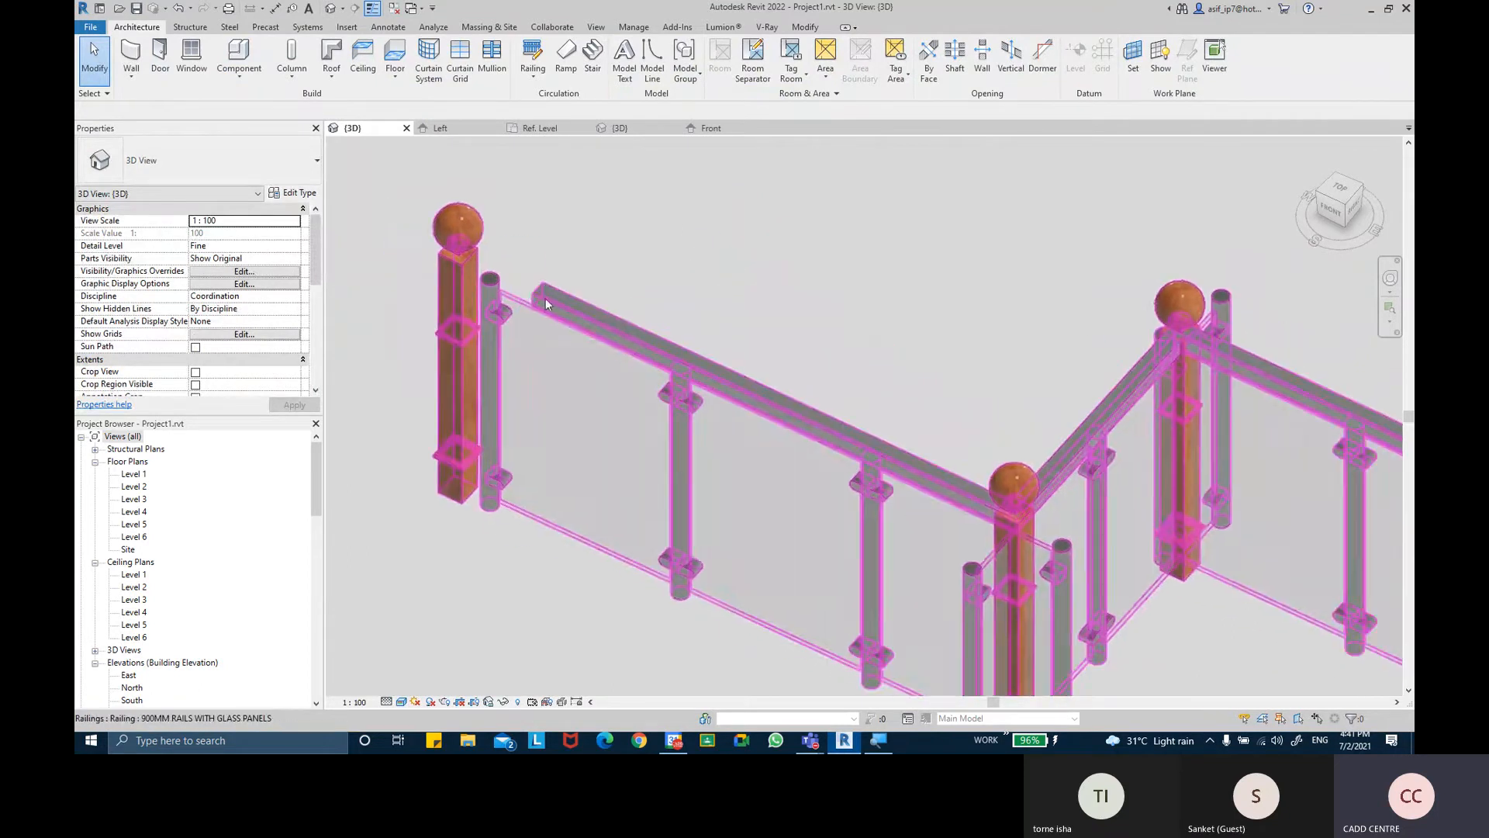
Open the baluster placement settings of the glass panel railing's type
left_click(663, 347)
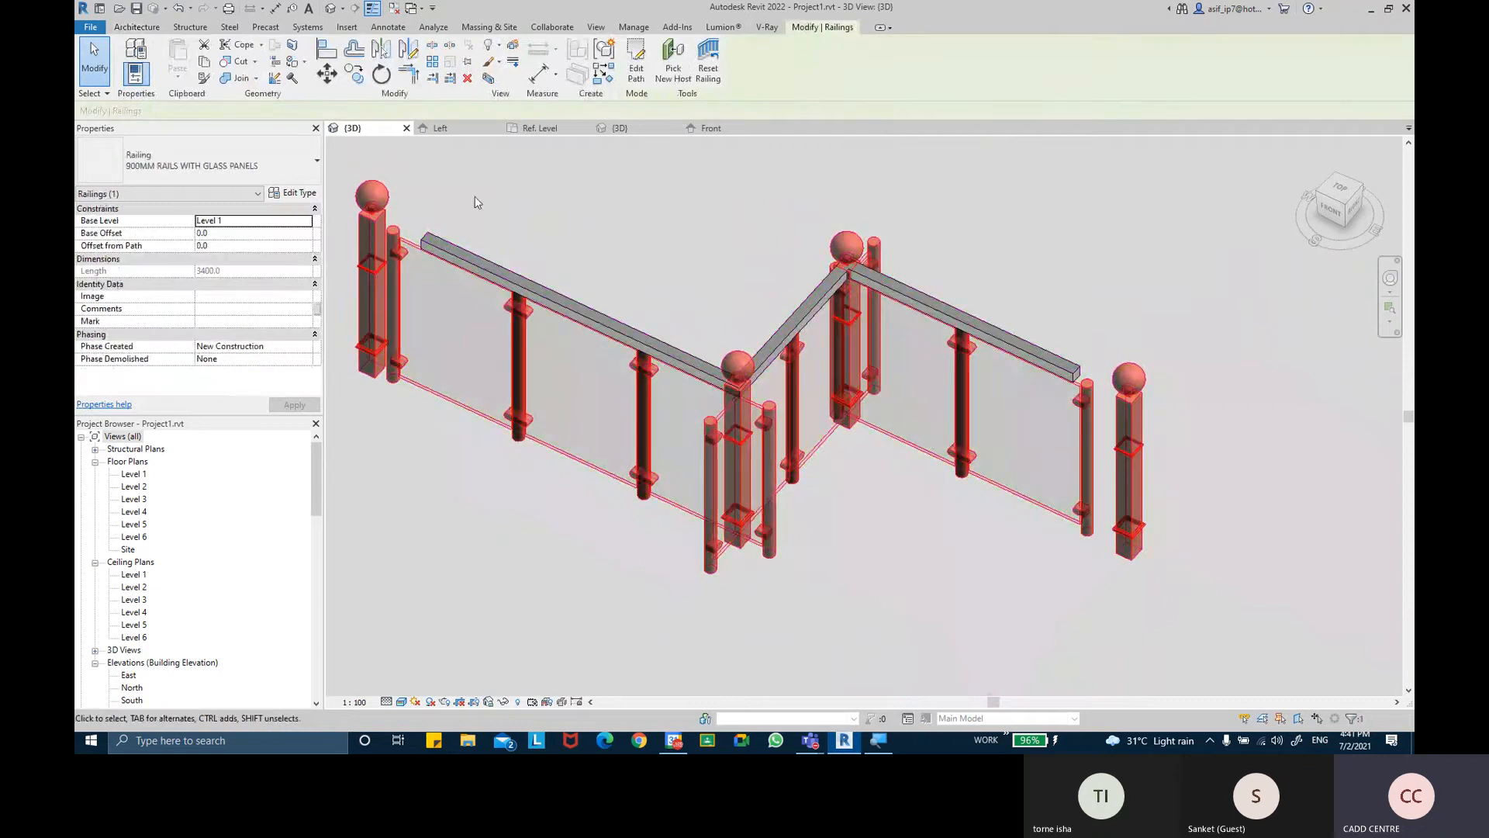
left_click(292, 193)
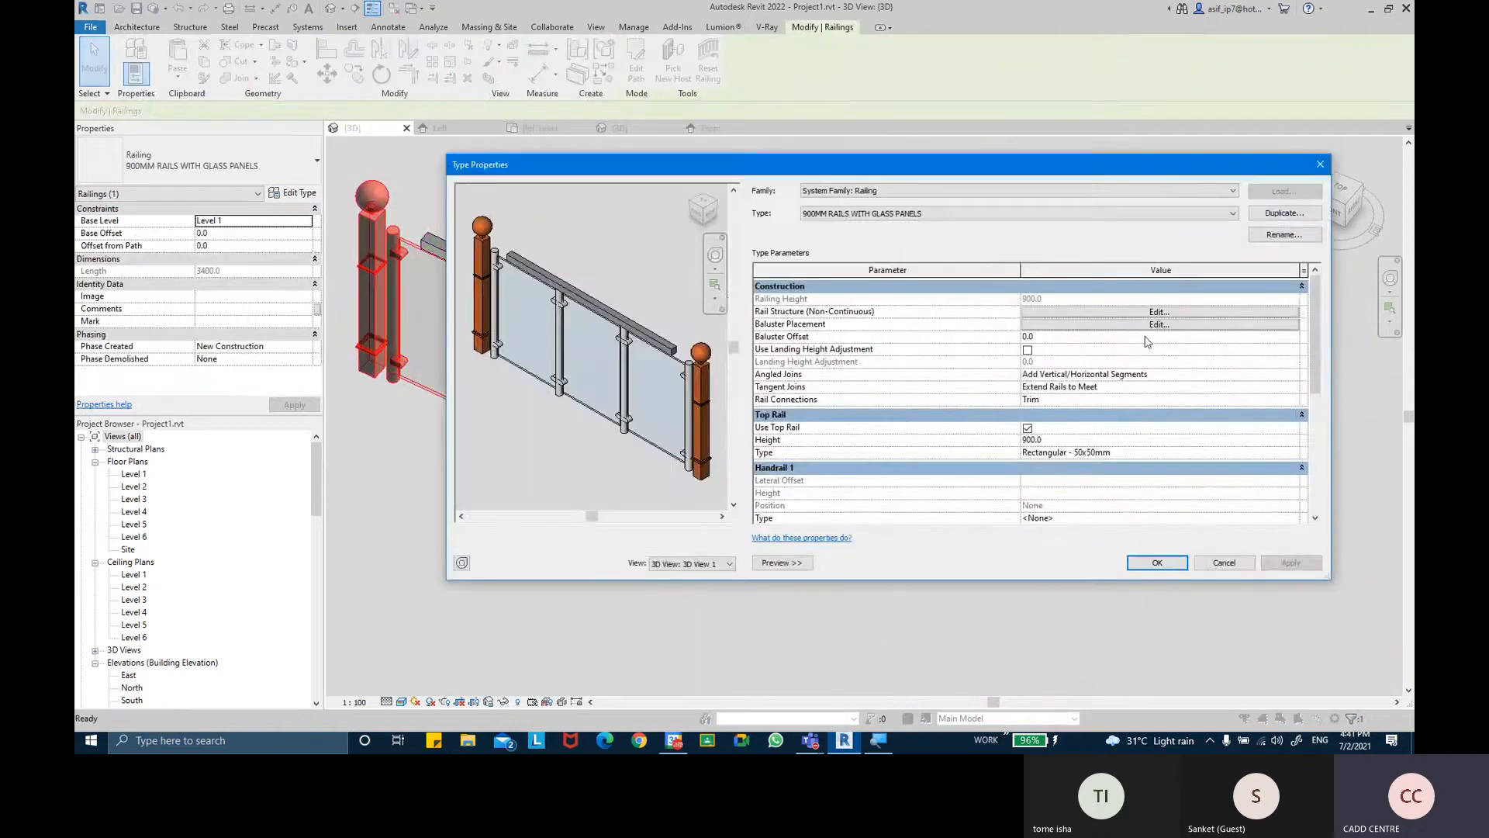
left_click(1131, 325)
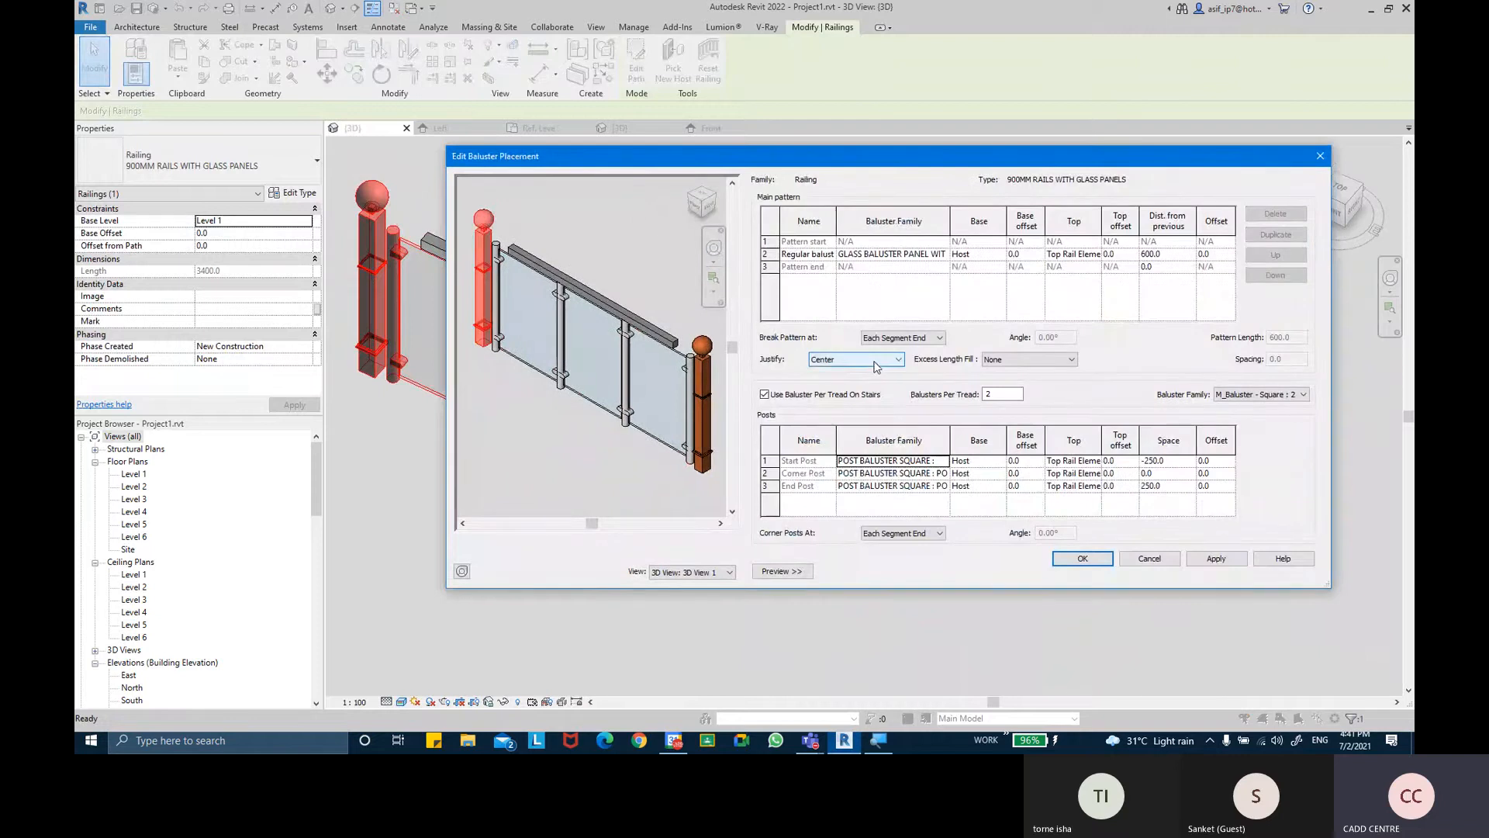
Try justifying the baluster pattern with Spread Pattern To Fit and apply it to the preview
left_click(874, 361)
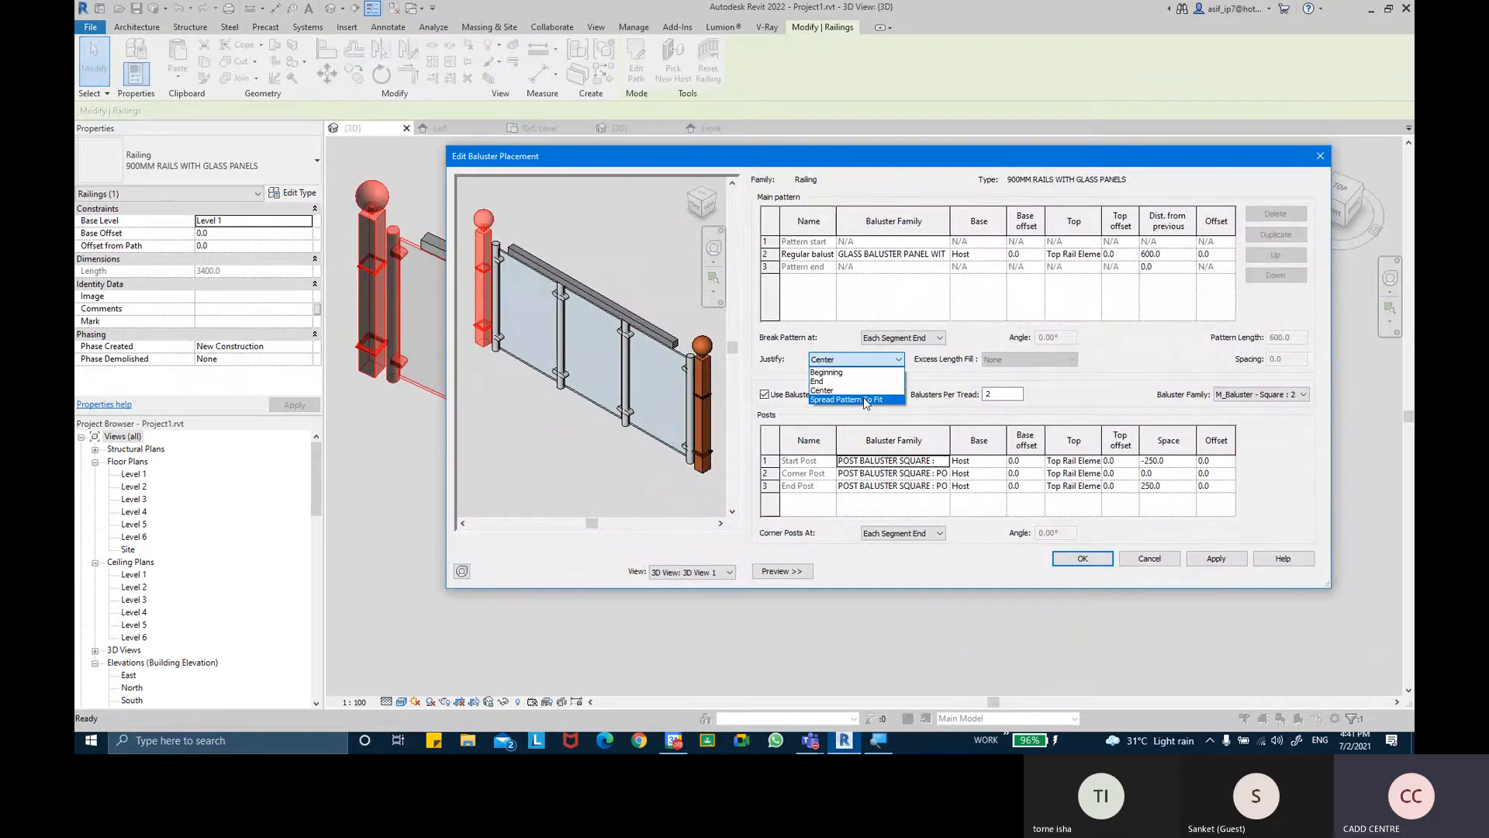
left_click(867, 400)
left_click(1217, 558)
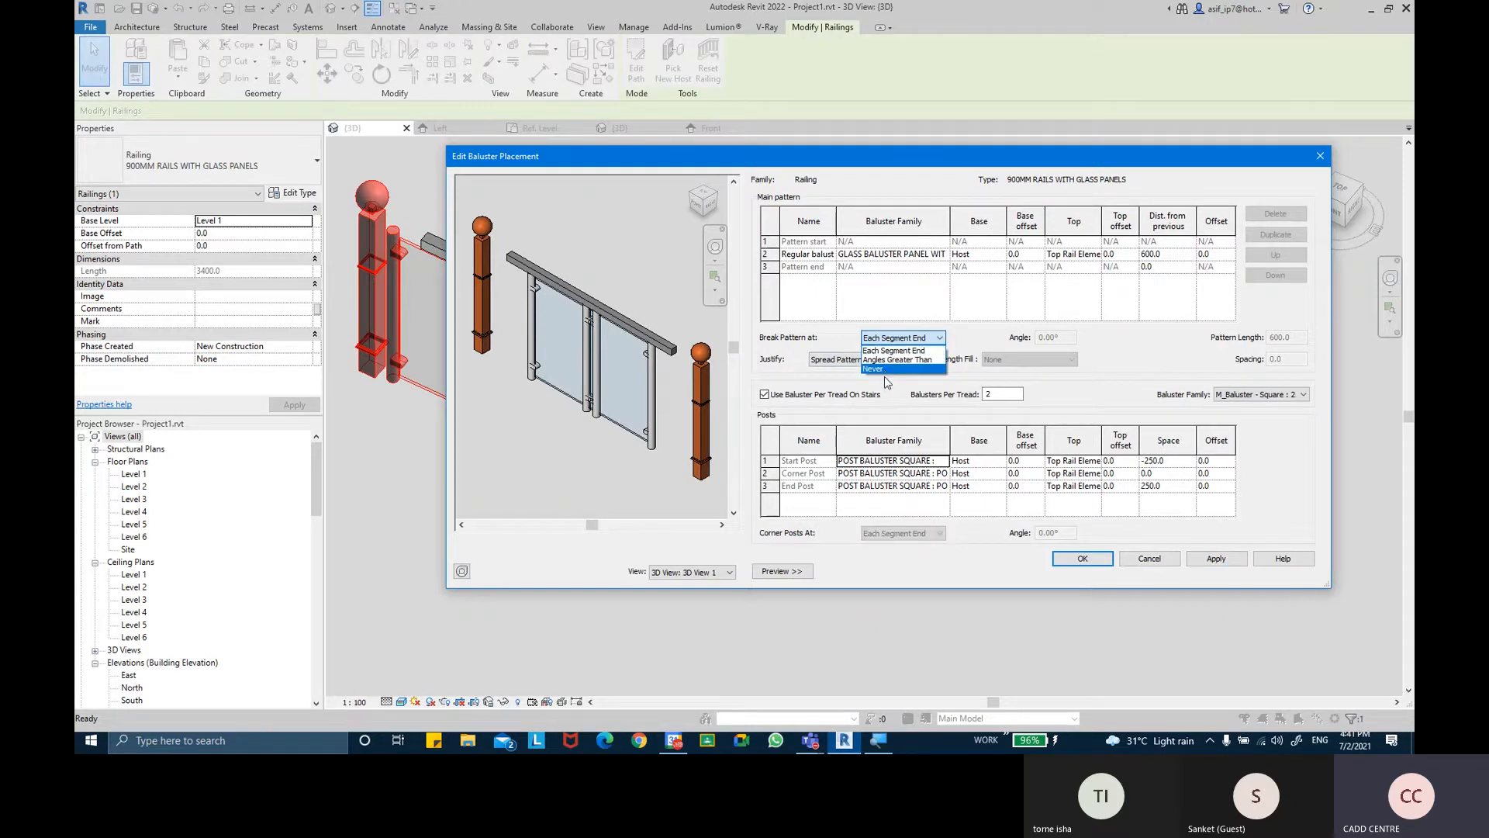
Set the baluster pattern to break Never with Center justification, and accept the placement and type changes
left_click(886, 369)
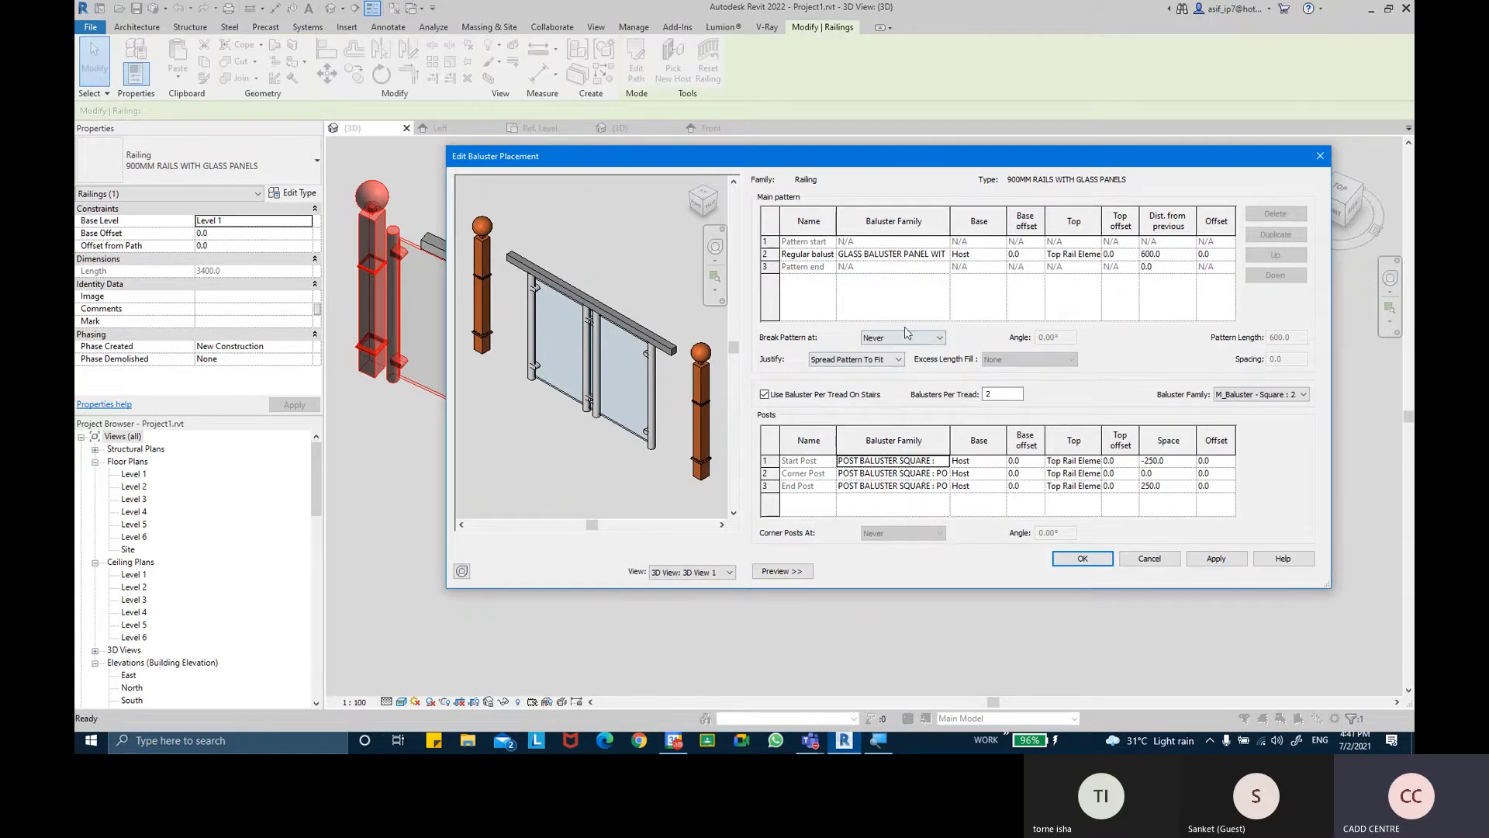
left_click(1233, 558)
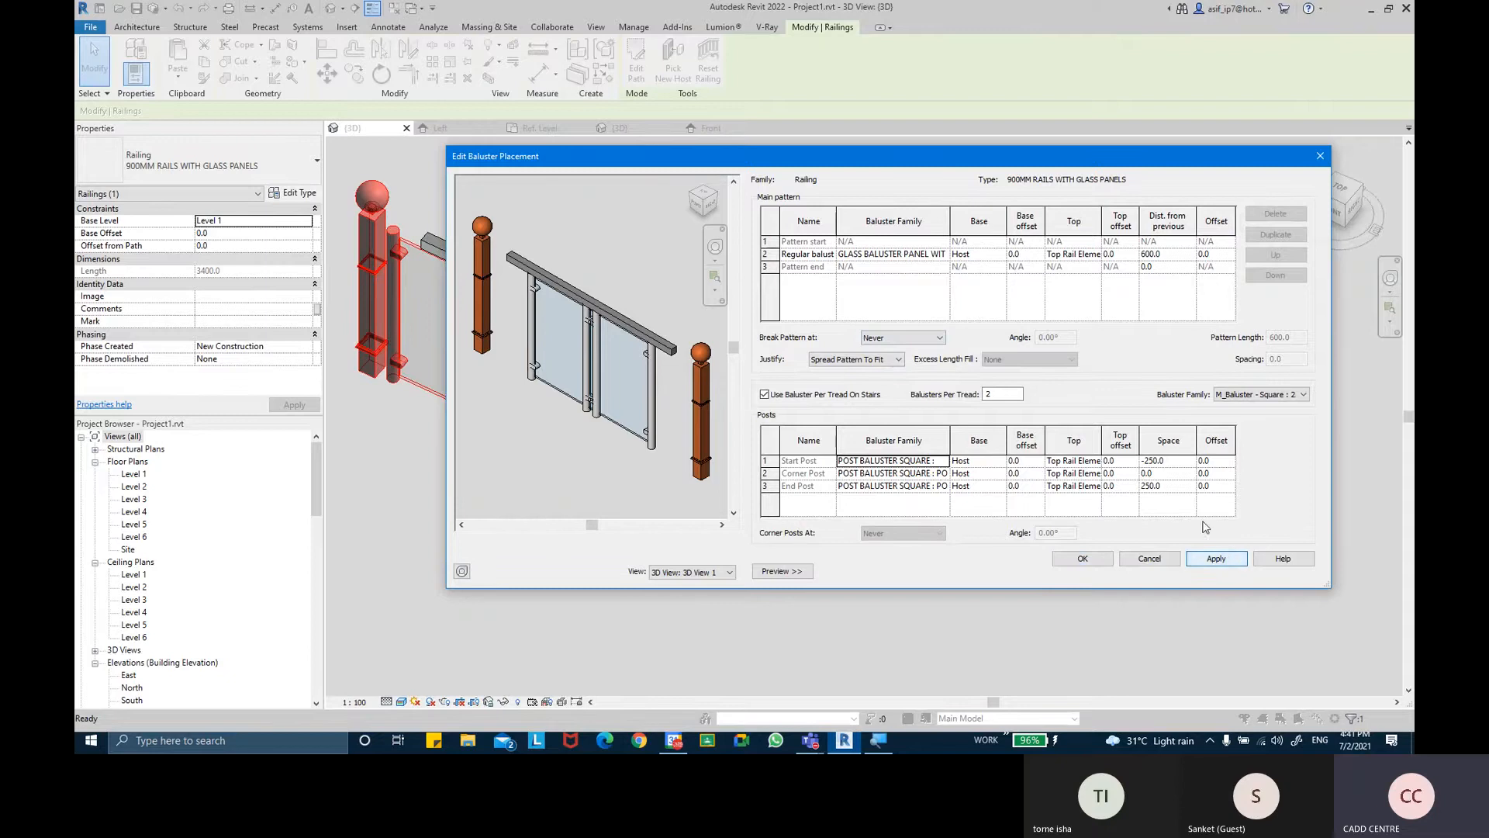
left_click(884, 359)
left_click(841, 392)
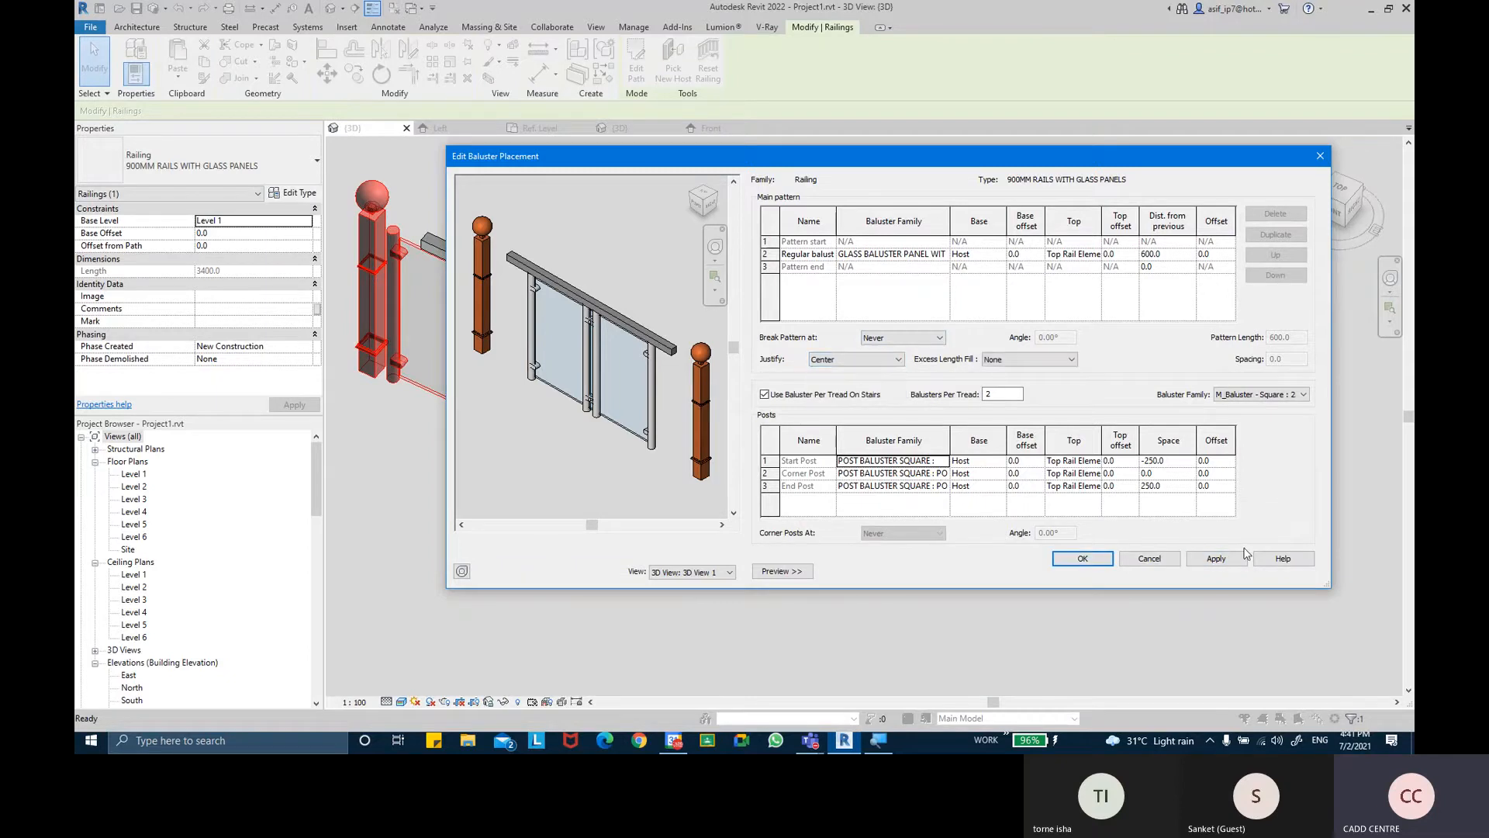
left_click(1233, 558)
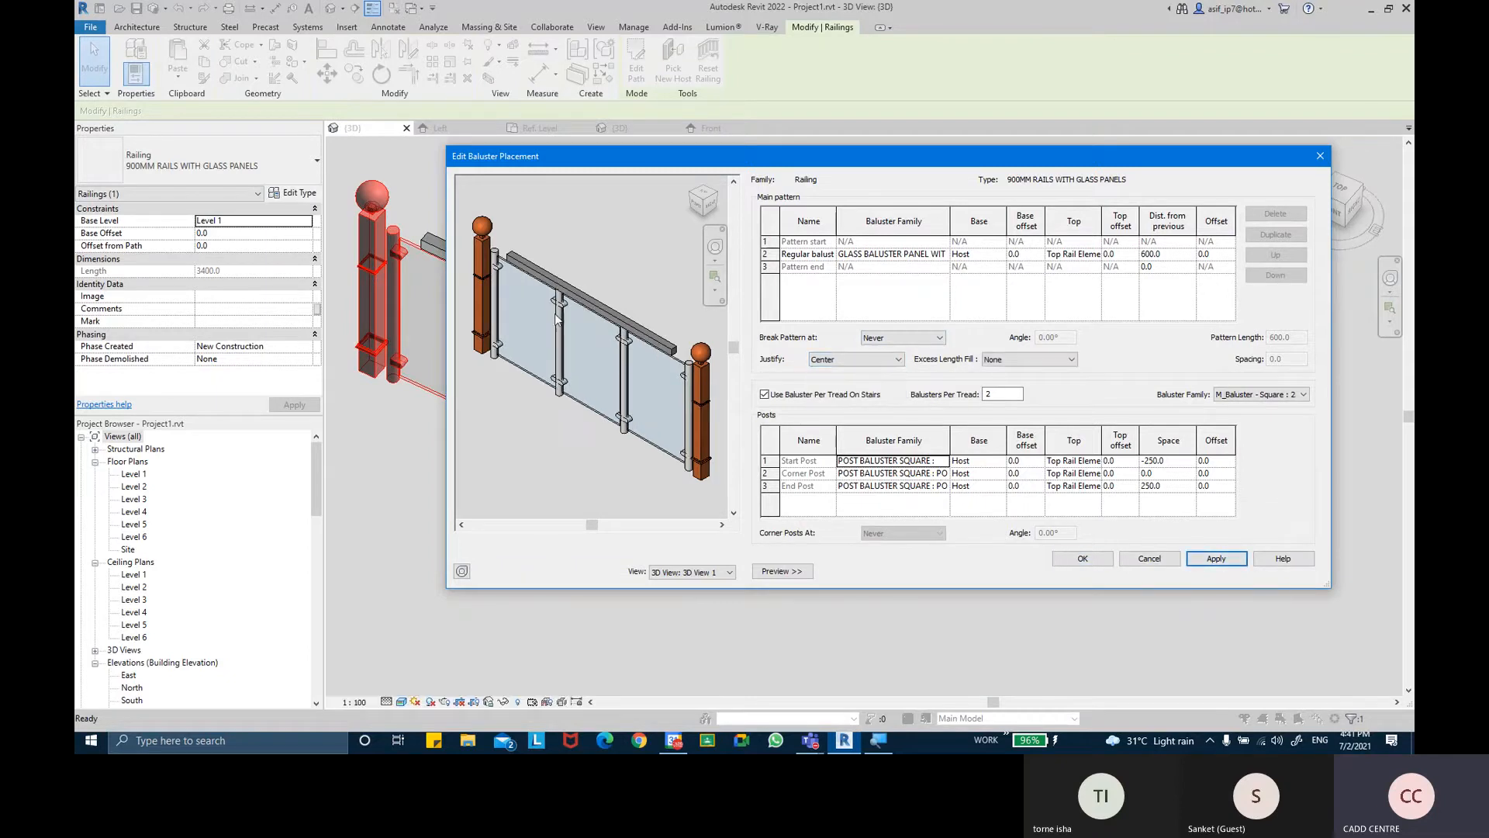
left_click(1082, 559)
left_click(1176, 559)
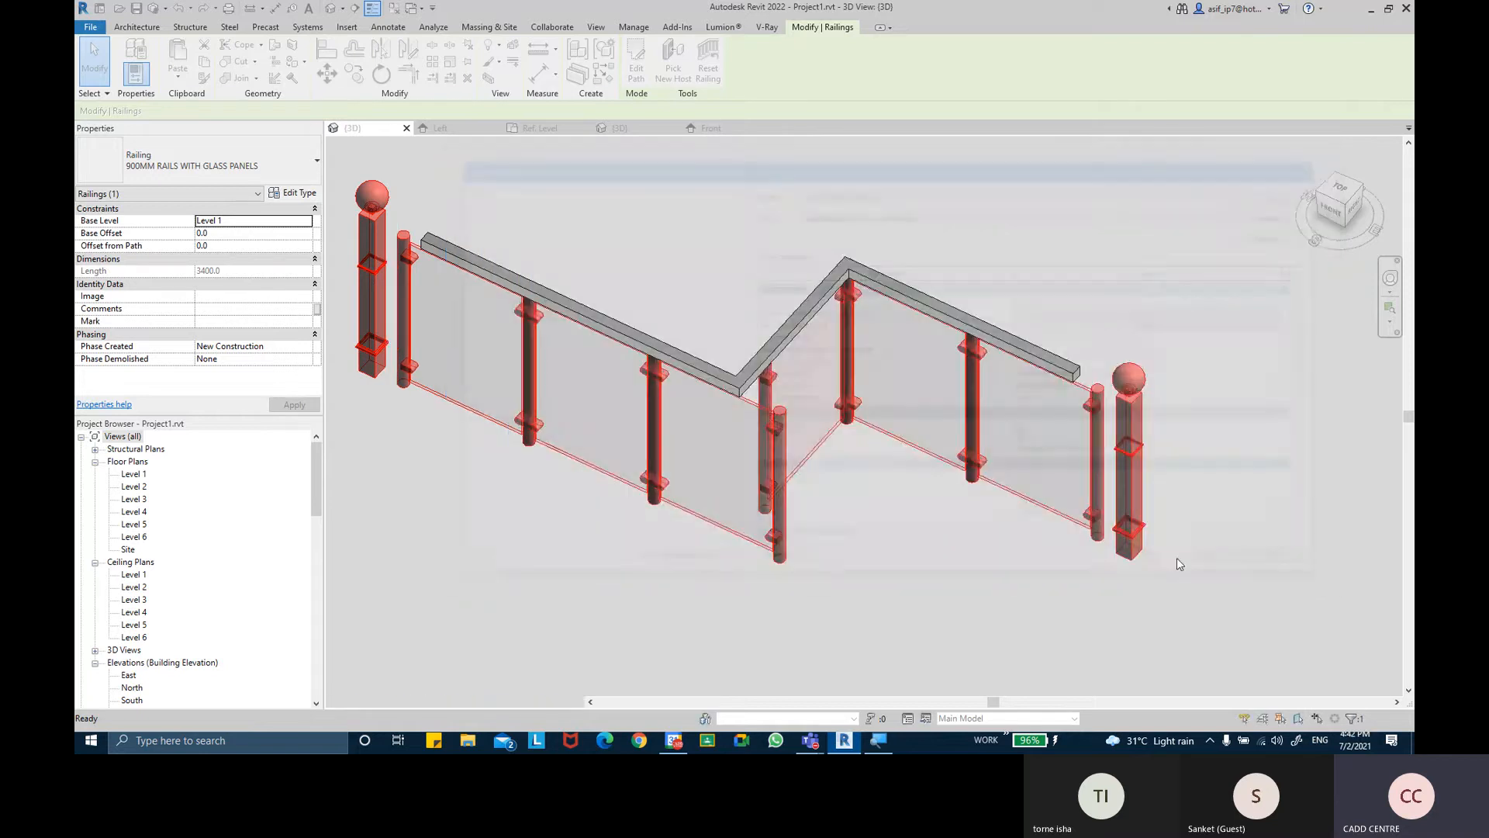
Examine how the glass panels meet the path at the railing's corners and ends
left_click(885, 522)
middle_click_drag(884, 522, 927, 536)
middle_click_drag(731, 463, 734, 403)
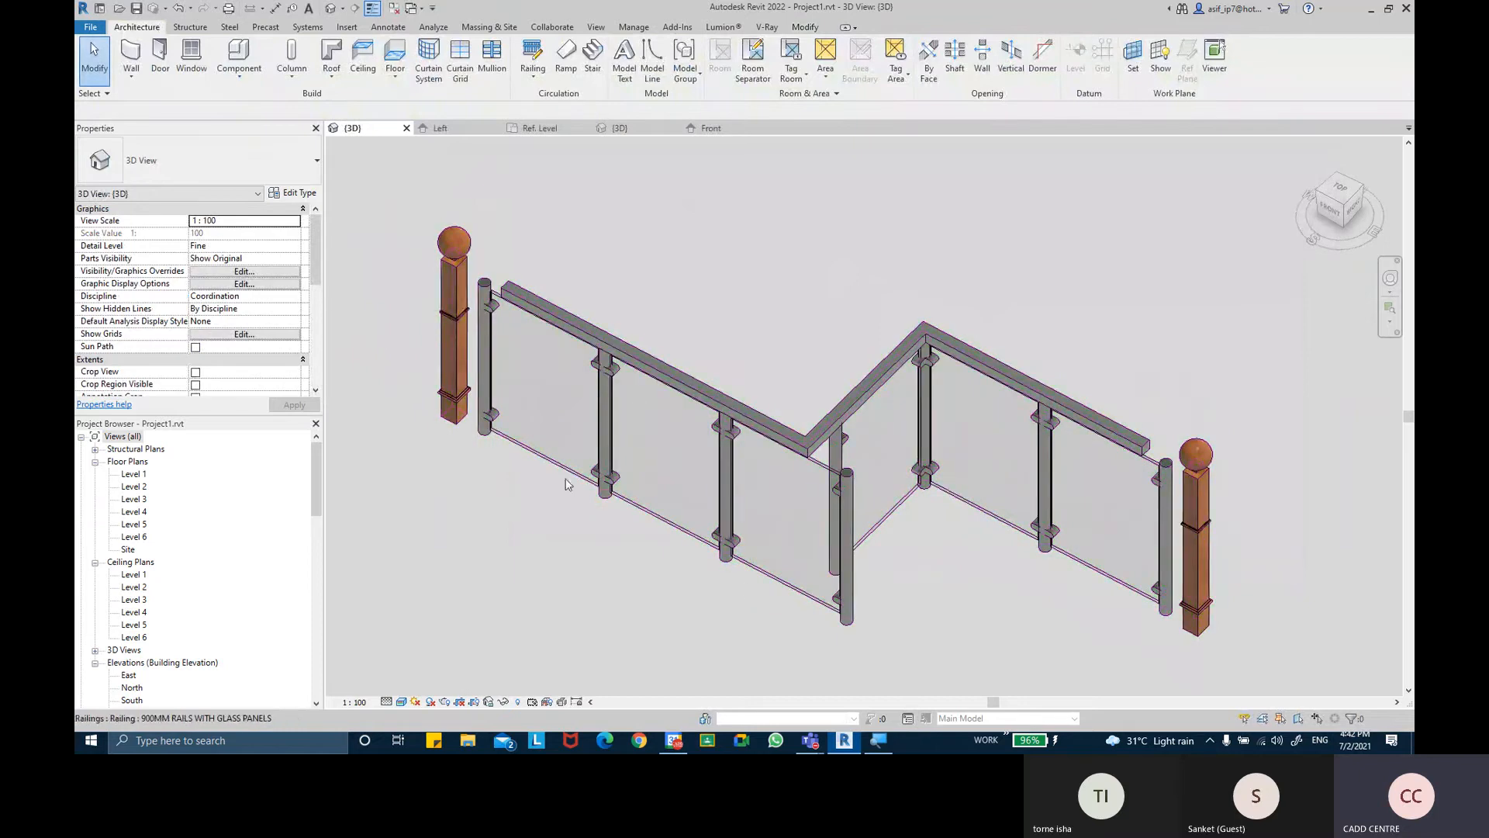
middle_click_drag(946, 542, 709, 325)
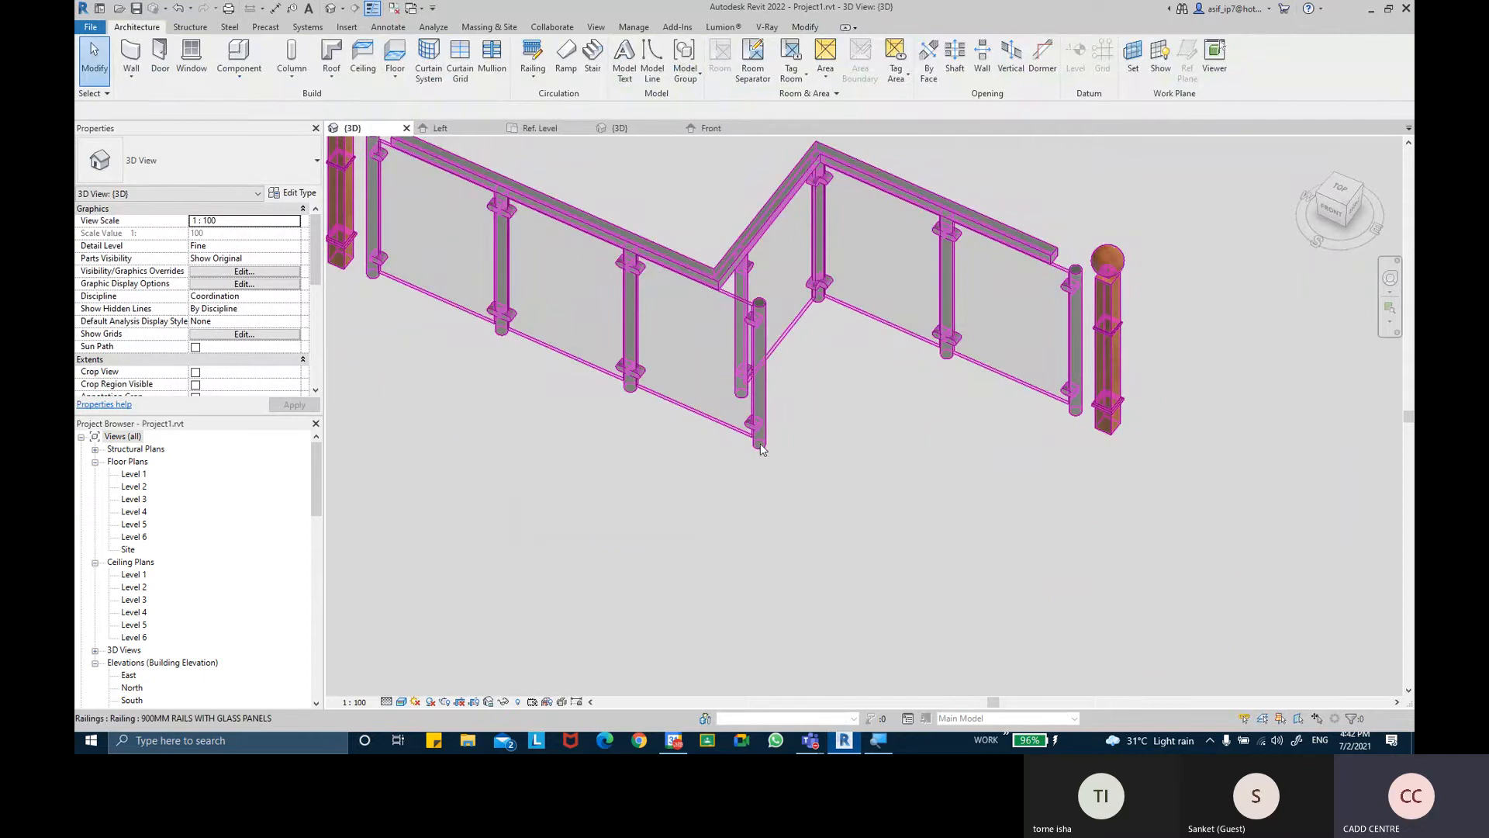
middle_click_drag(732, 429, 871, 539)
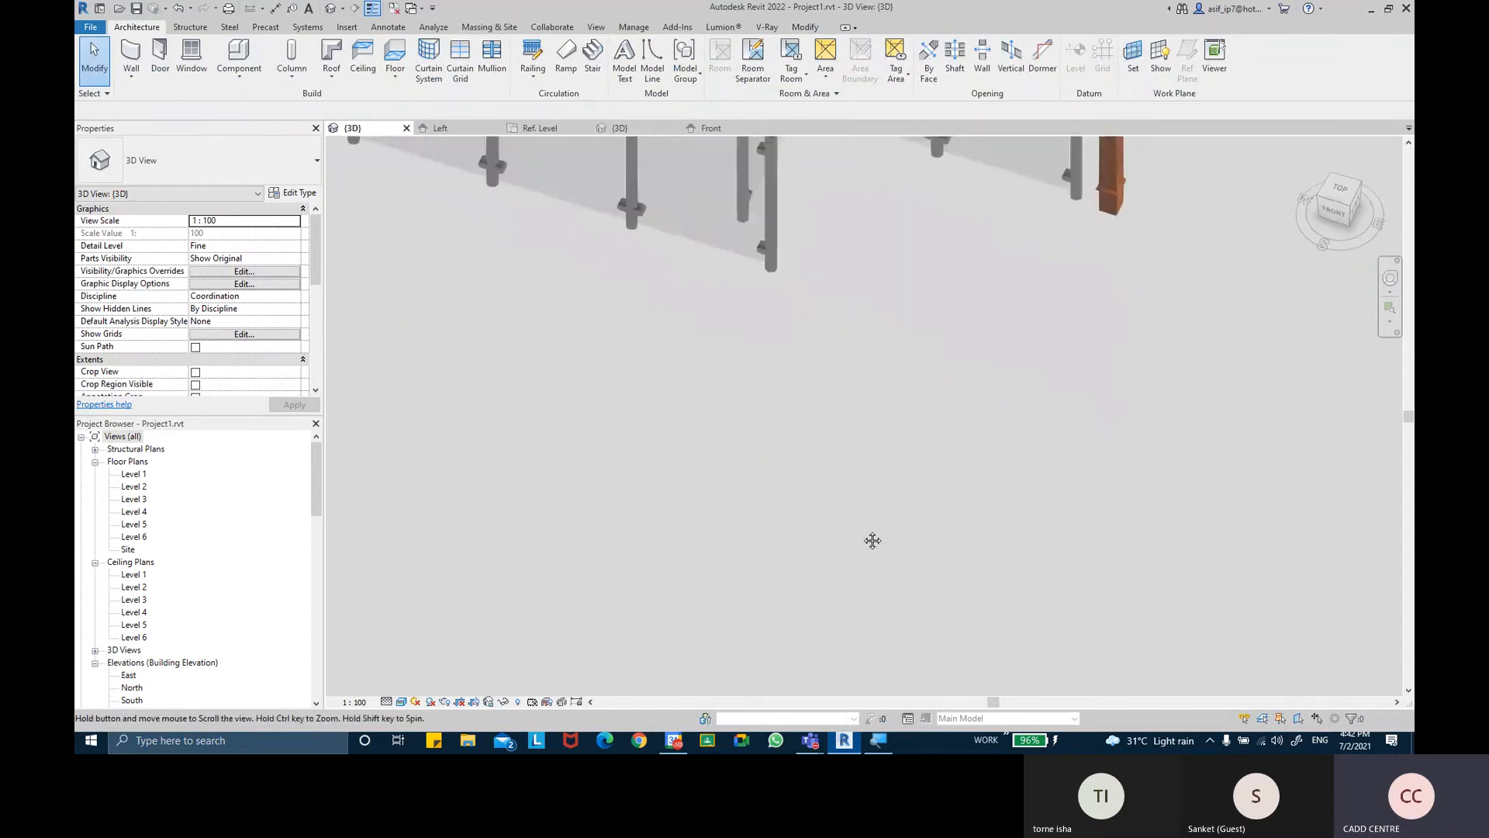
scroll(870, 537, "down", 2)
middle_click_drag(809, 422, 832, 471)
Edit the railing's path with the preview turned on, extending the free end of the 1500 mm segment to about 2300 mm
left_click(746, 375)
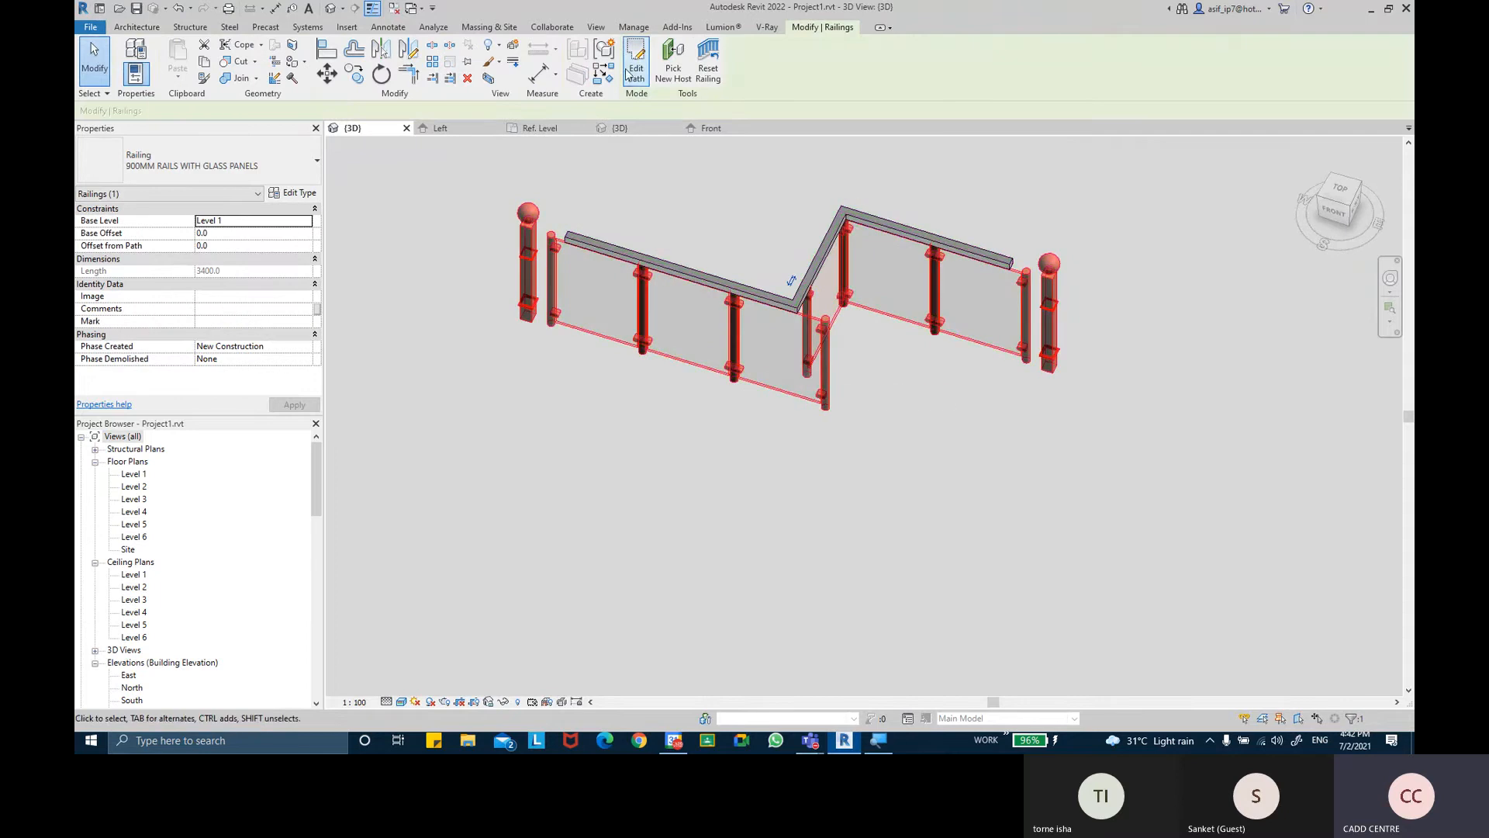
double_click(582, 329)
left_click(571, 331)
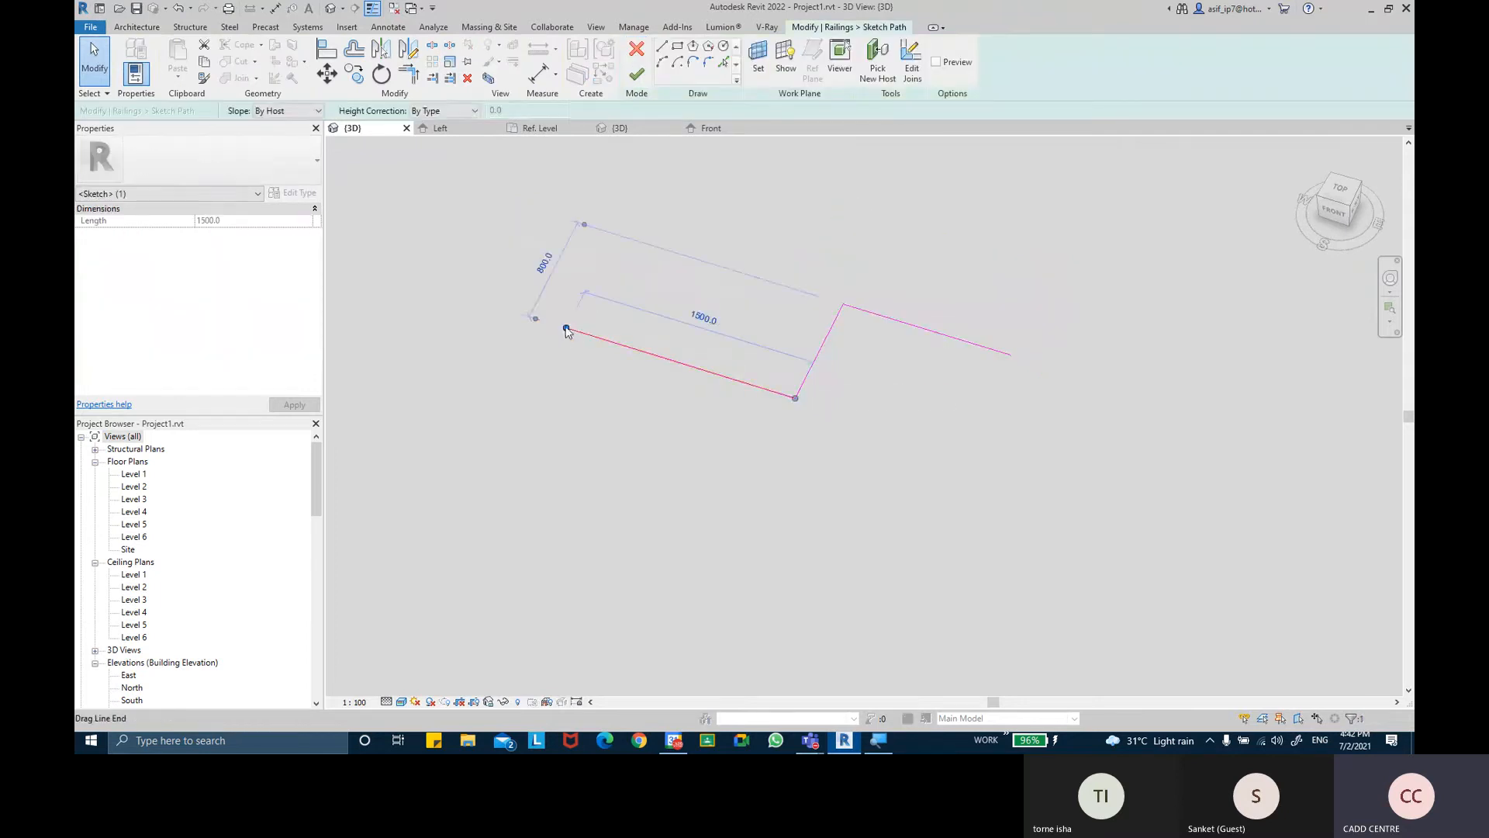
left_click_drag(524, 313, 512, 311)
left_click(936, 62)
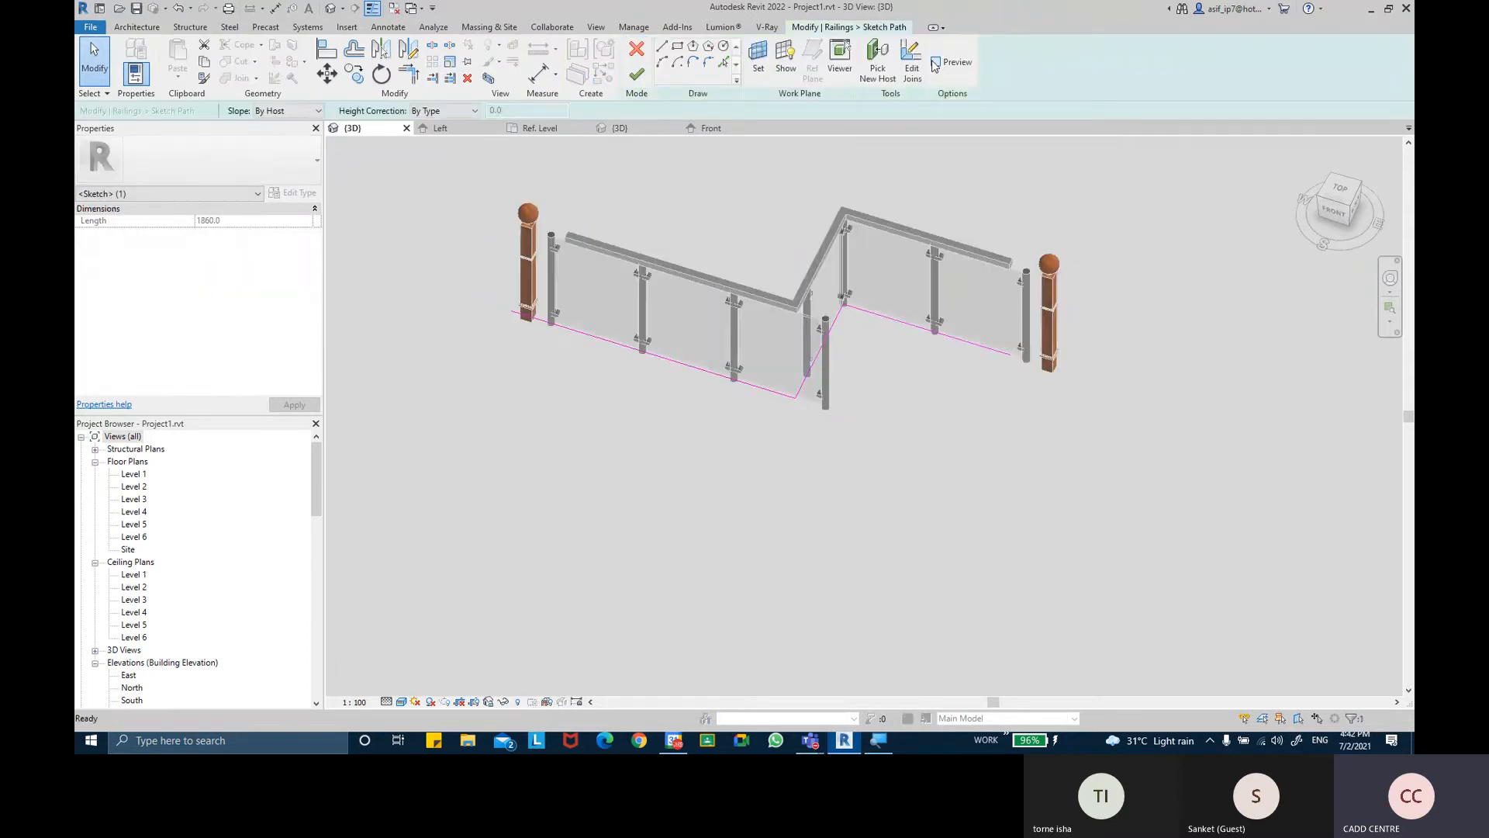
left_click(566, 329)
left_click_drag(512, 311, 443, 291)
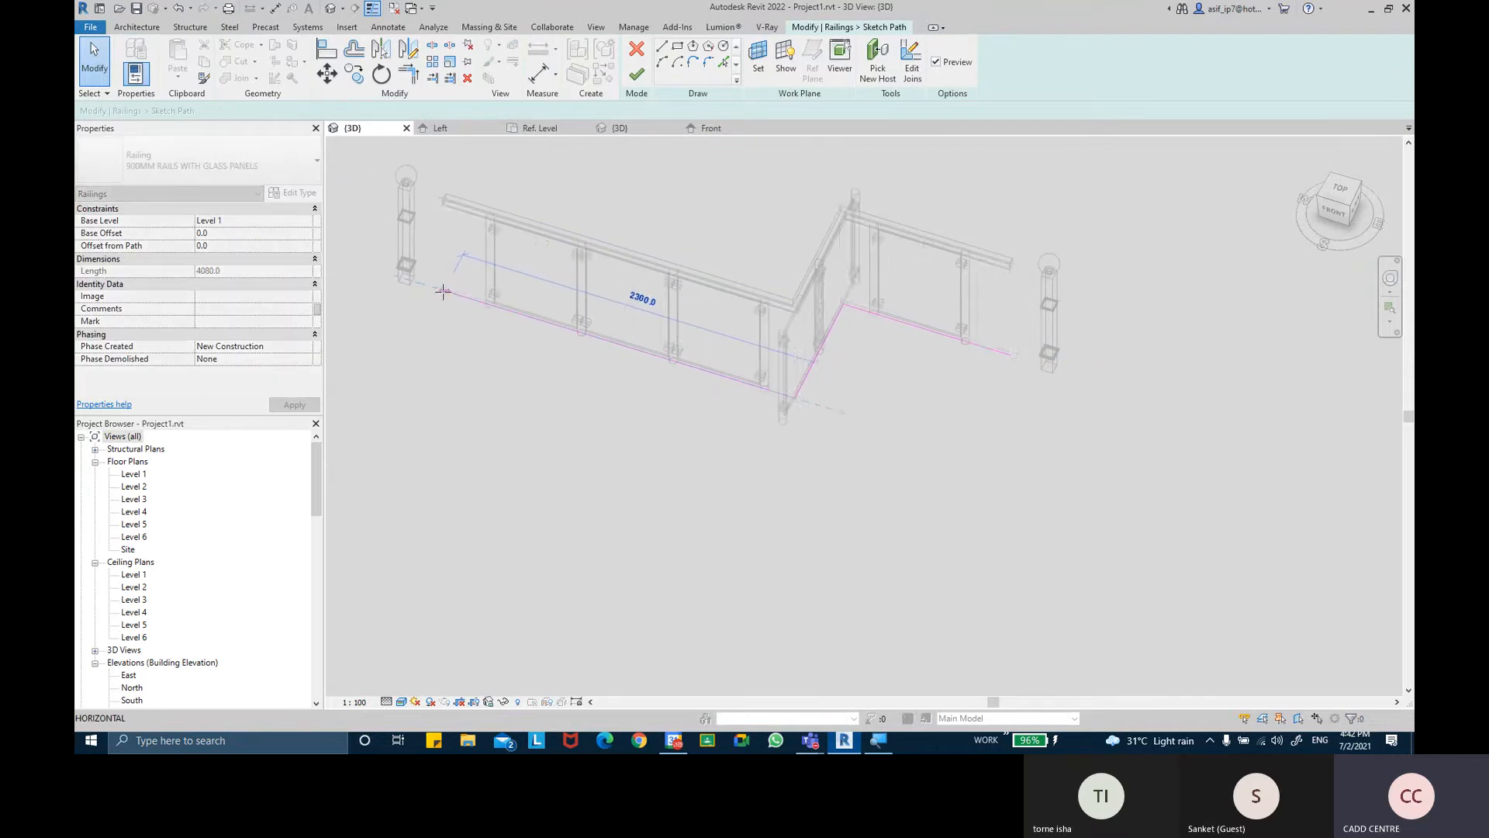
Move the 1100 mm end segment outward to lengthen the middle segment of the path, and finish the sketch
left_click(919, 392)
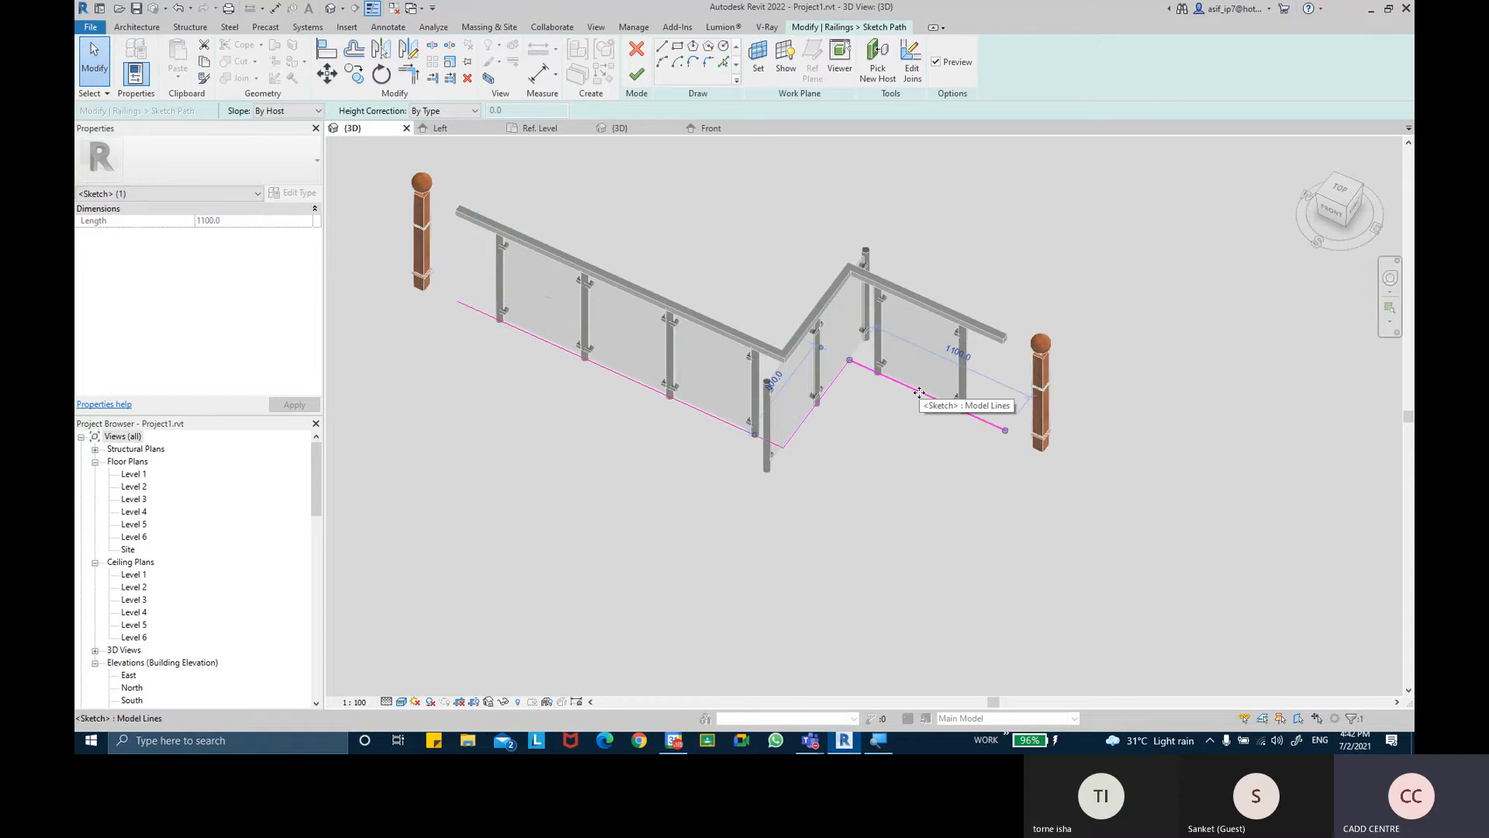
left_click_drag(934, 381, 987, 363)
left_click(946, 502)
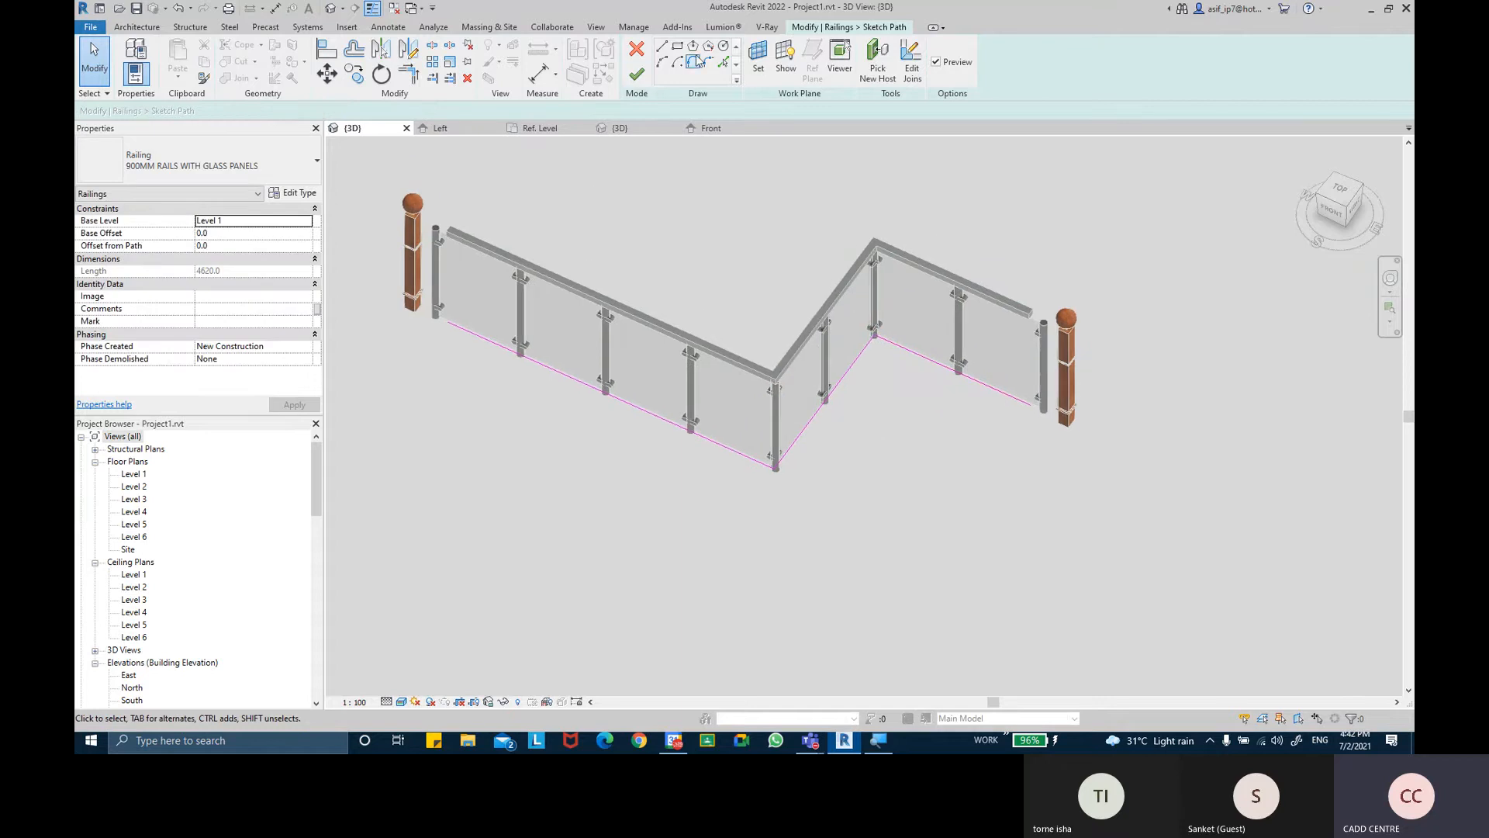
left_click(637, 75)
left_click(956, 518)
Reopen the glass railing's path for editing and toggle the preview off and back on
mouse_move(947, 491)
middle_mouse_down("shift")
mouse_move(948, 374)
mouse_move(957, 422)
mouse_move(1073, 359)
mouse_move(939, 341)
mouse_move(887, 357)
mouse_move(863, 440)
mouse_move(865, 532)
mouse_move(994, 361)
middle_mouse_up("shift")
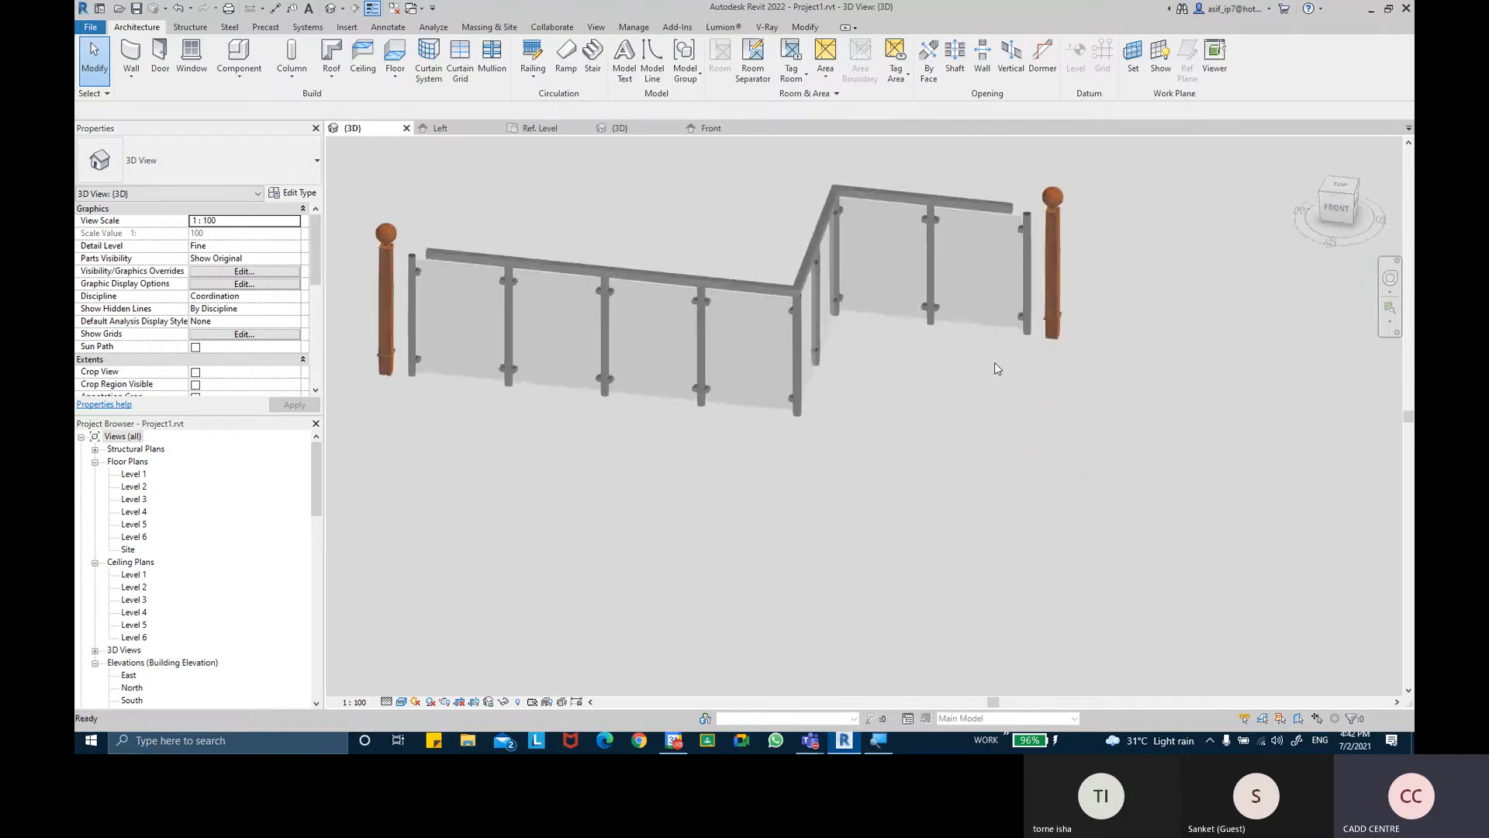
scroll(810, 285, "up", 5)
middle_click_drag(809, 286, 718, 356, "shift")
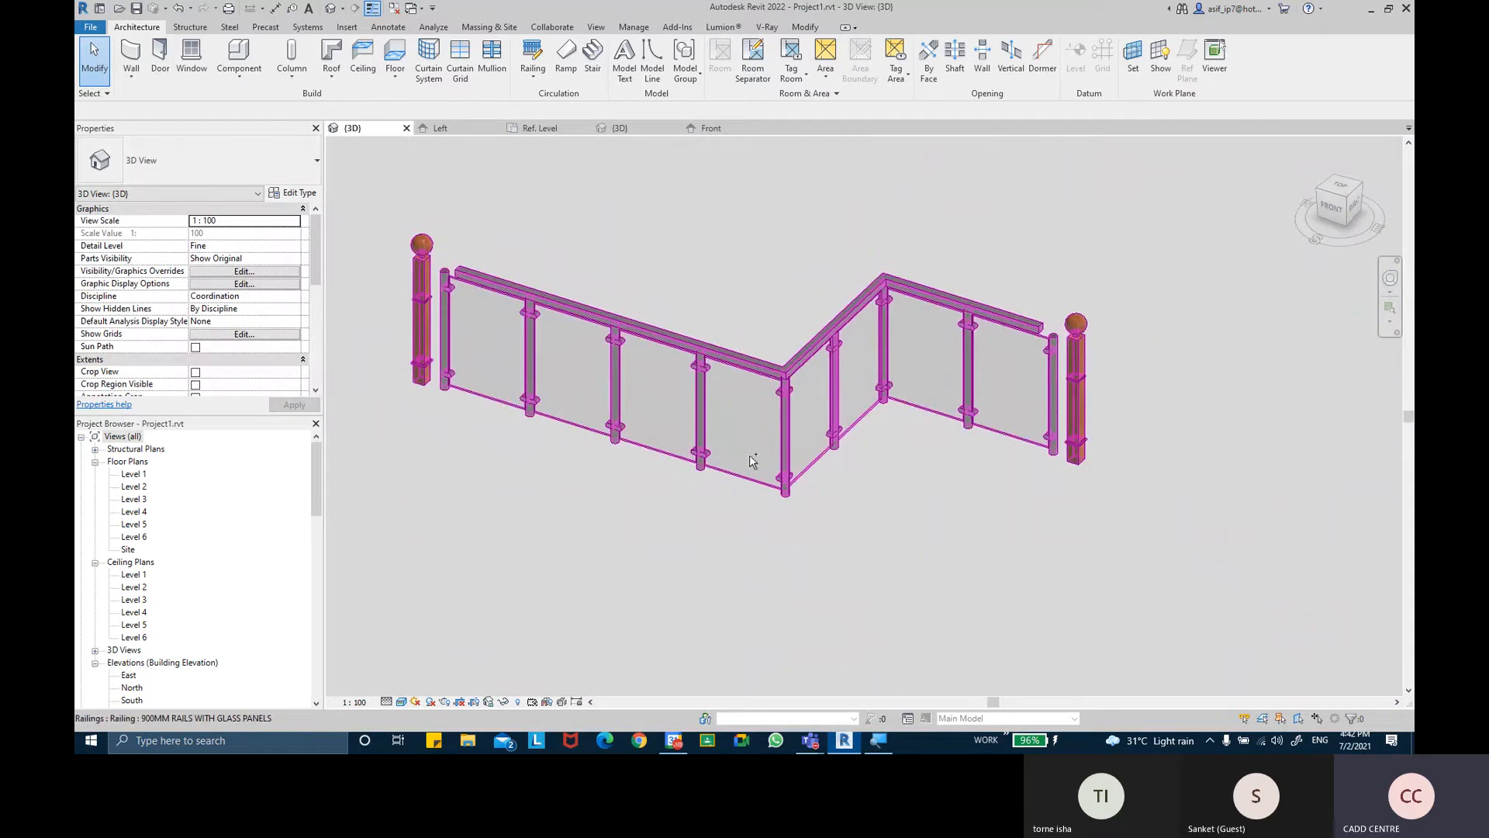
left_click(915, 365)
left_click(637, 74)
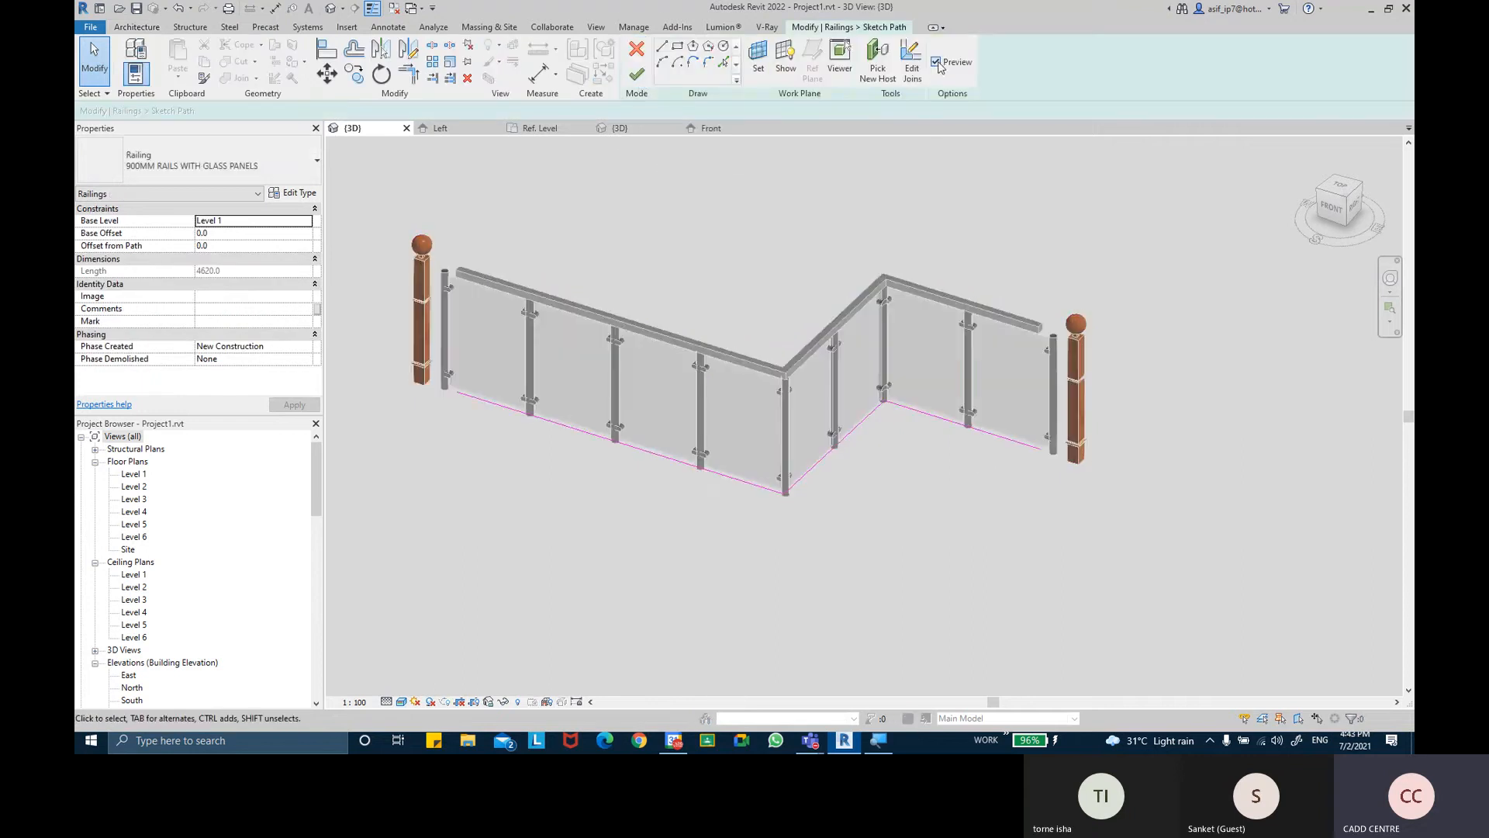
left_click(938, 63)
left_click(938, 64)
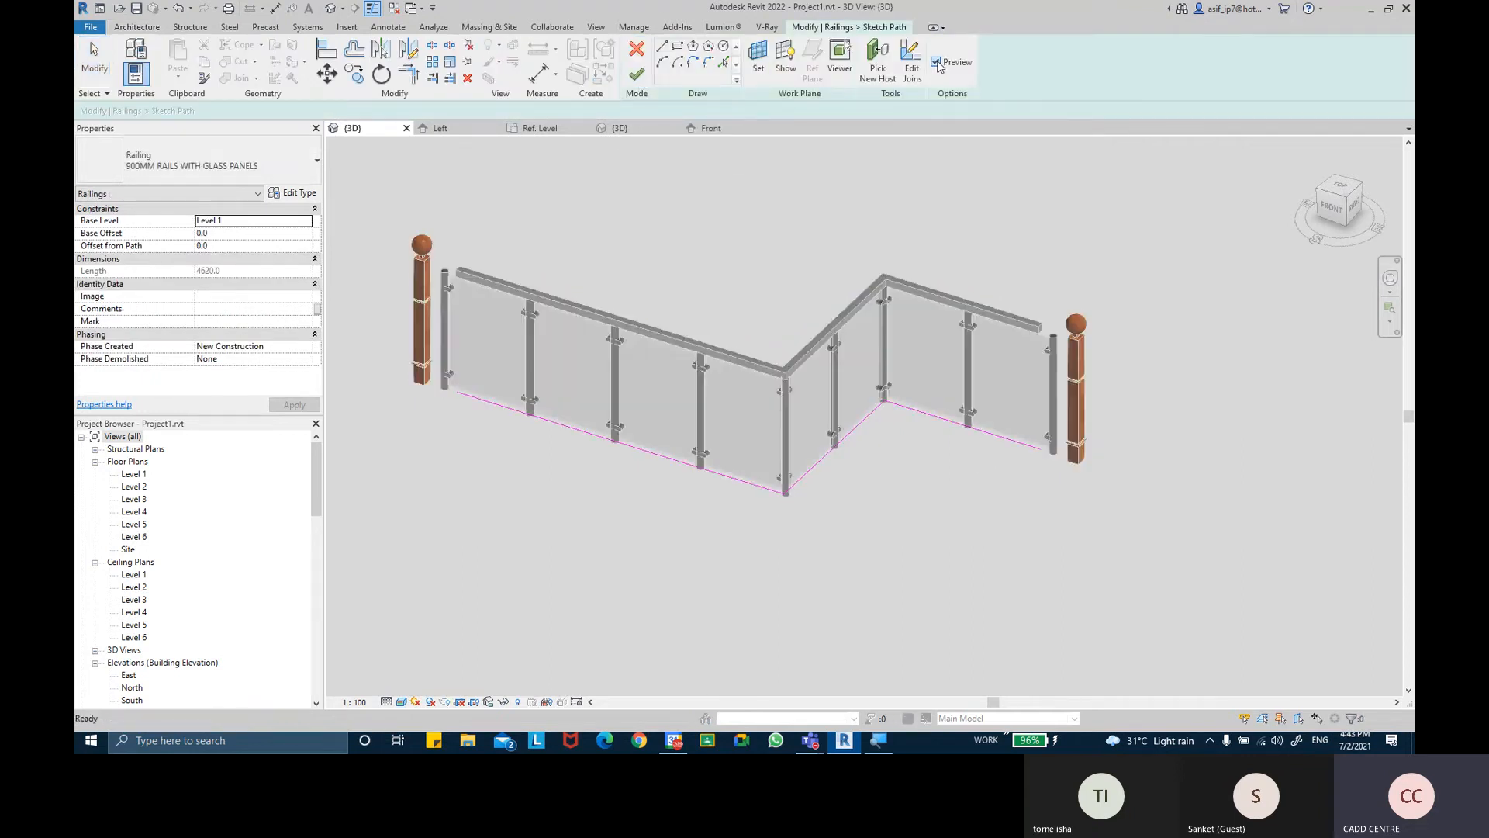
Extend the free end of the path's 1100 mm segment to about 1216 mm so it reaches the last glass panel
left_click(1024, 447)
mouse_move(1041, 467)
middle_mouse_down("shift")
mouse_move(1056, 478)
mouse_move(1040, 468)
middle_mouse_up("shift")
left_click_drag(1020, 449, 1035, 456)
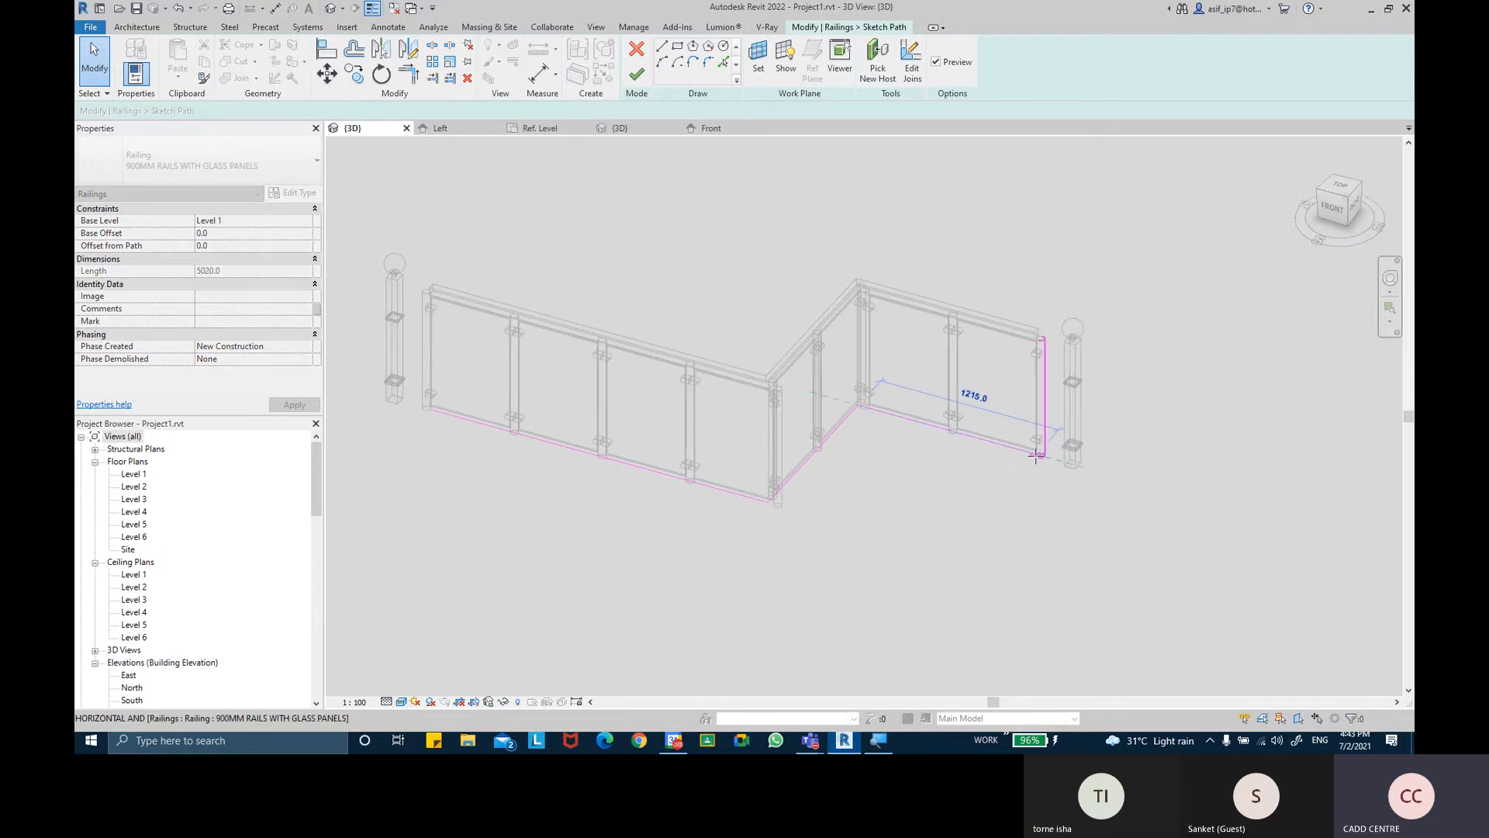
left_click(962, 496)
middle_click_drag(962, 497, 926, 485, "shift")
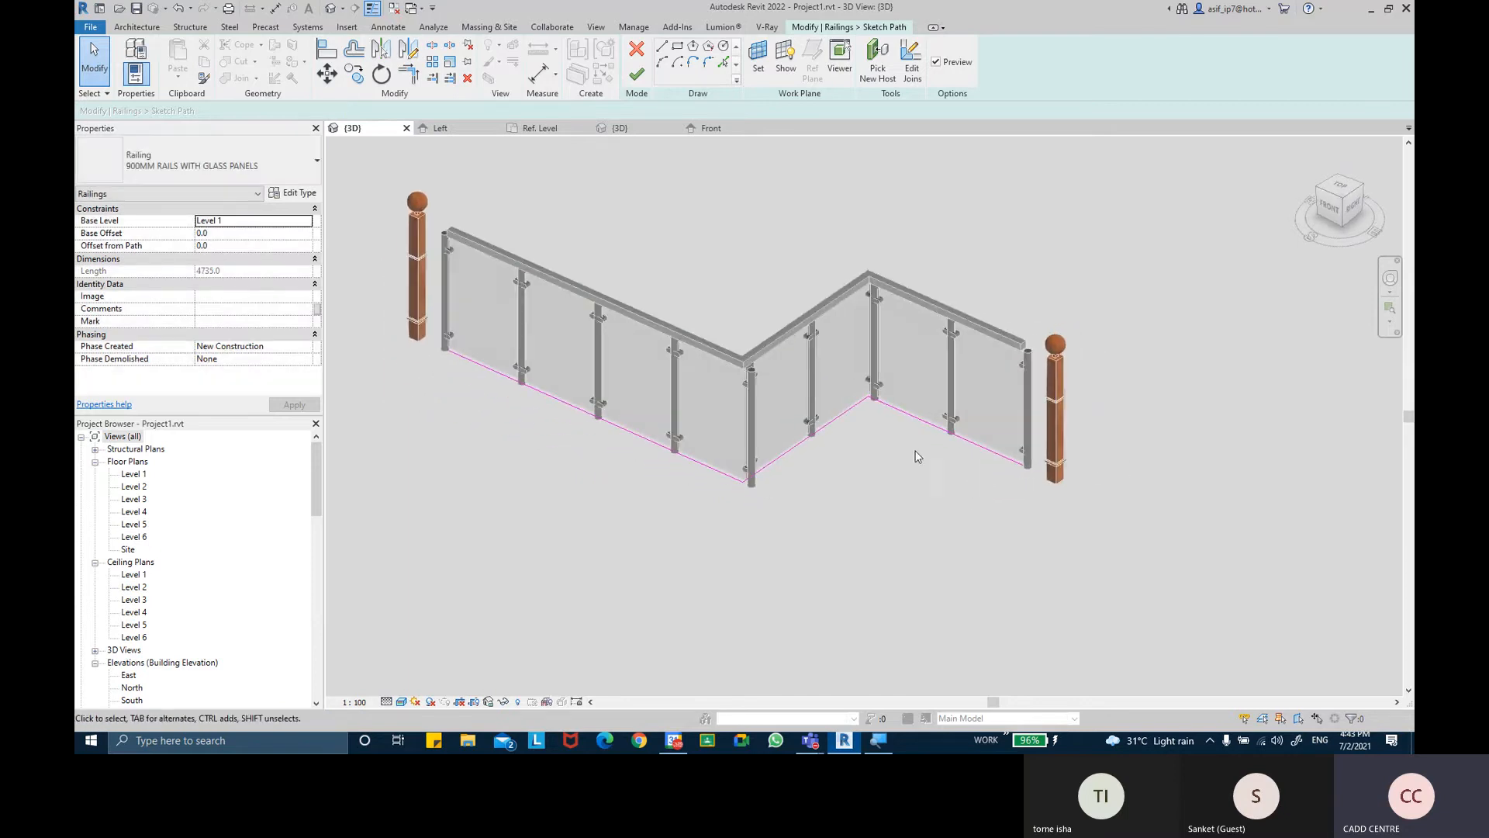
Undo the last extension of the glass railing's path, finish the sketch and deselect the railing
key("ctrl+z")
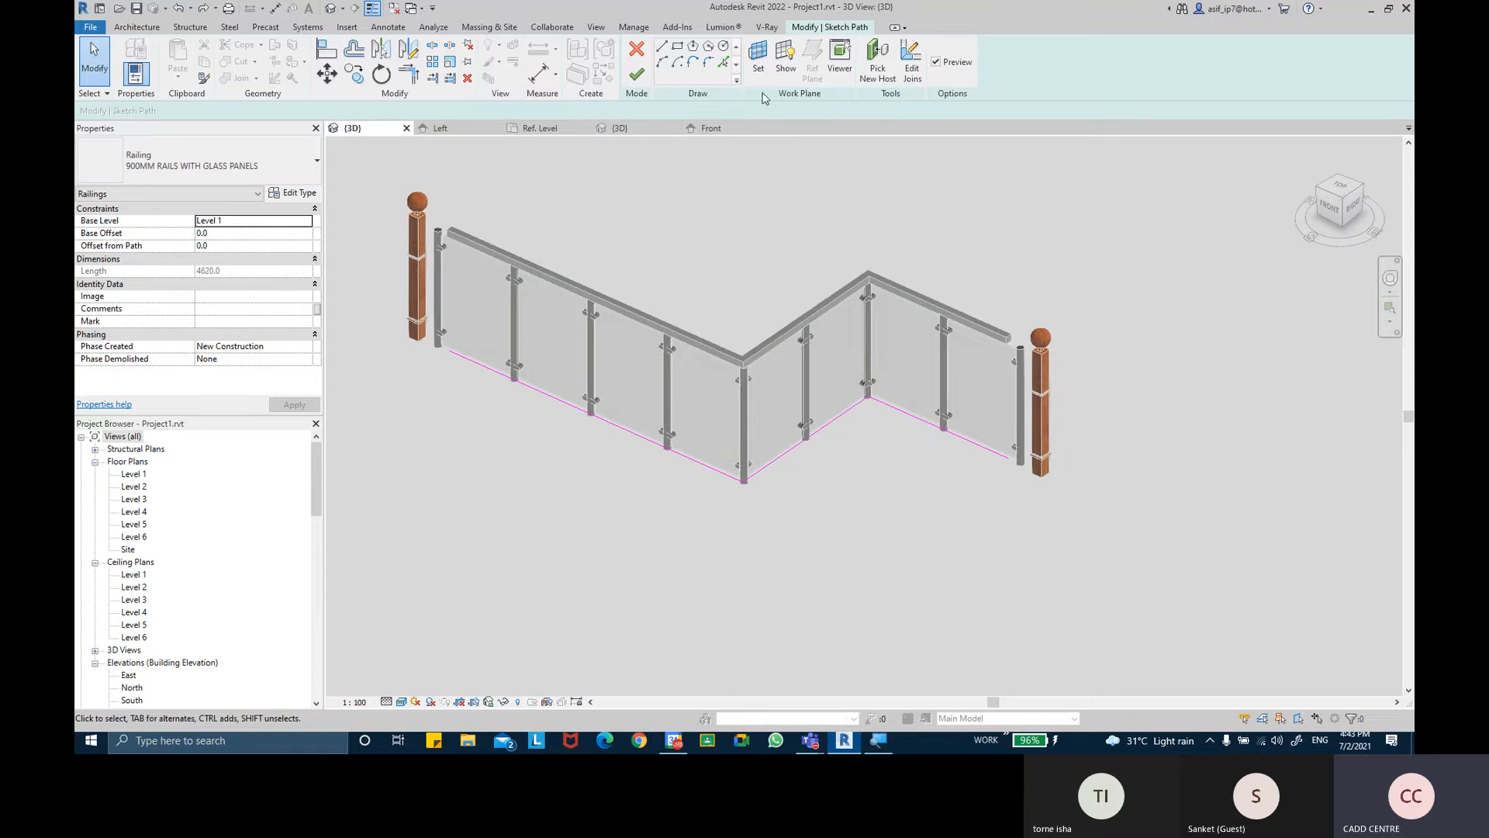
left_click(636, 74)
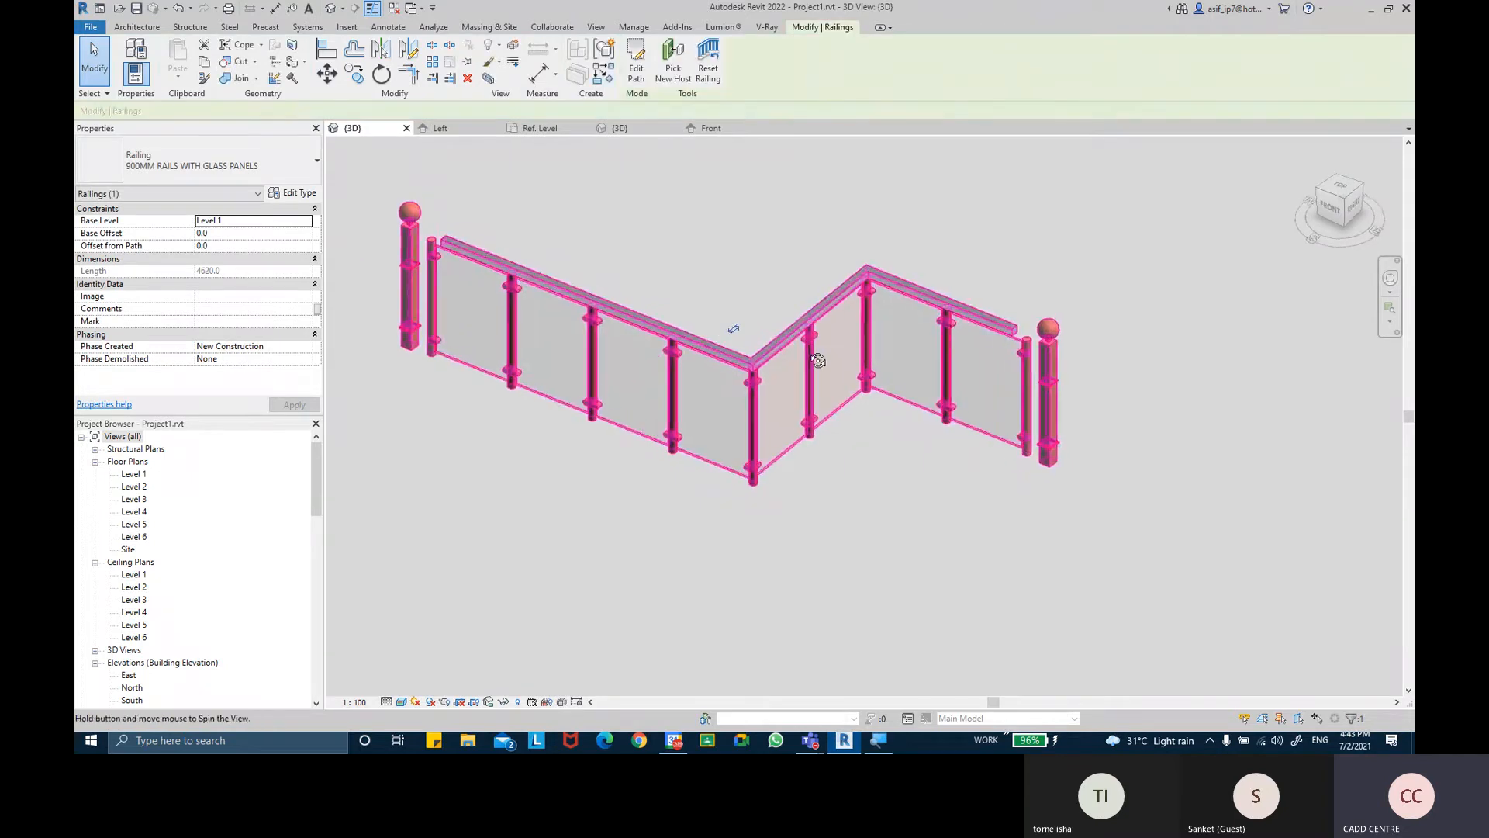
left_click(989, 508)
In the railing's Rectangular - 50x50mm top rail type, set the beginning extension style to Wall with a length of 250 mm
middle_click_drag(991, 512, 852, 420, "shift")
scroll(852, 421, "up", 4)
middle_click_drag(667, 364, 888, 547, "shift")
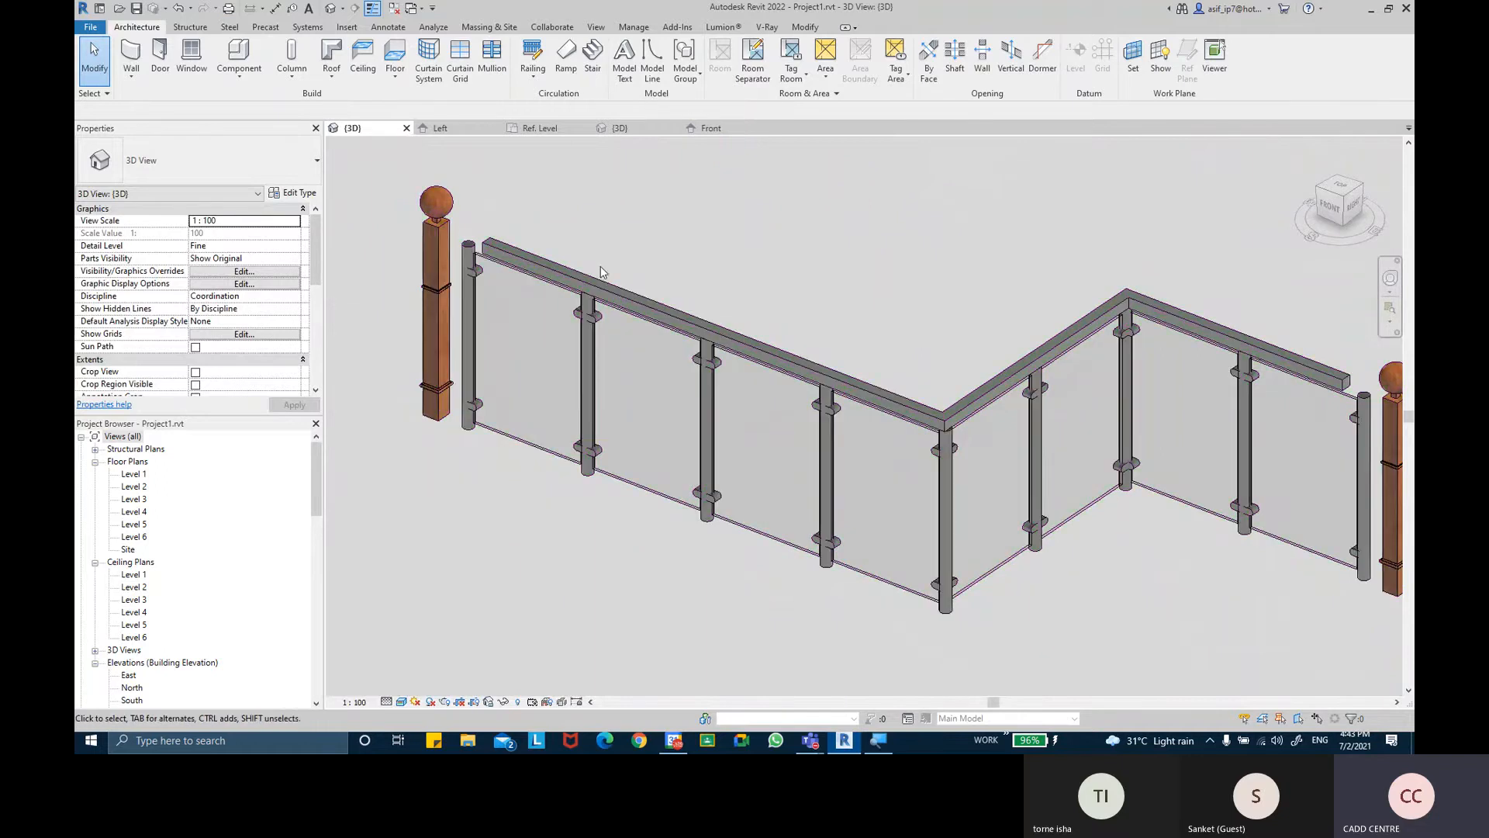
left_click(543, 259)
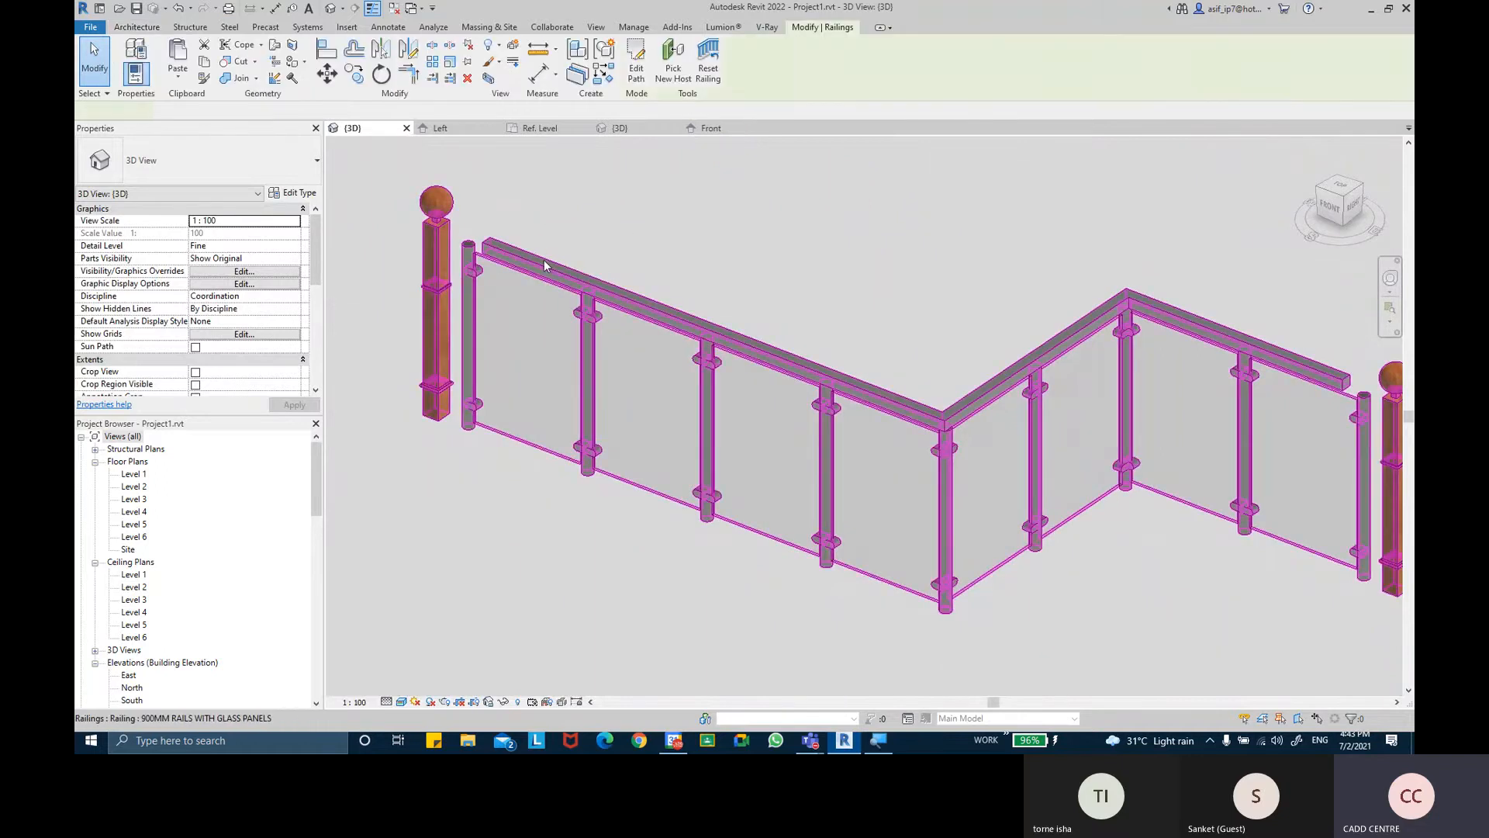
left_click(285, 194)
scroll(911, 441, "down", 2)
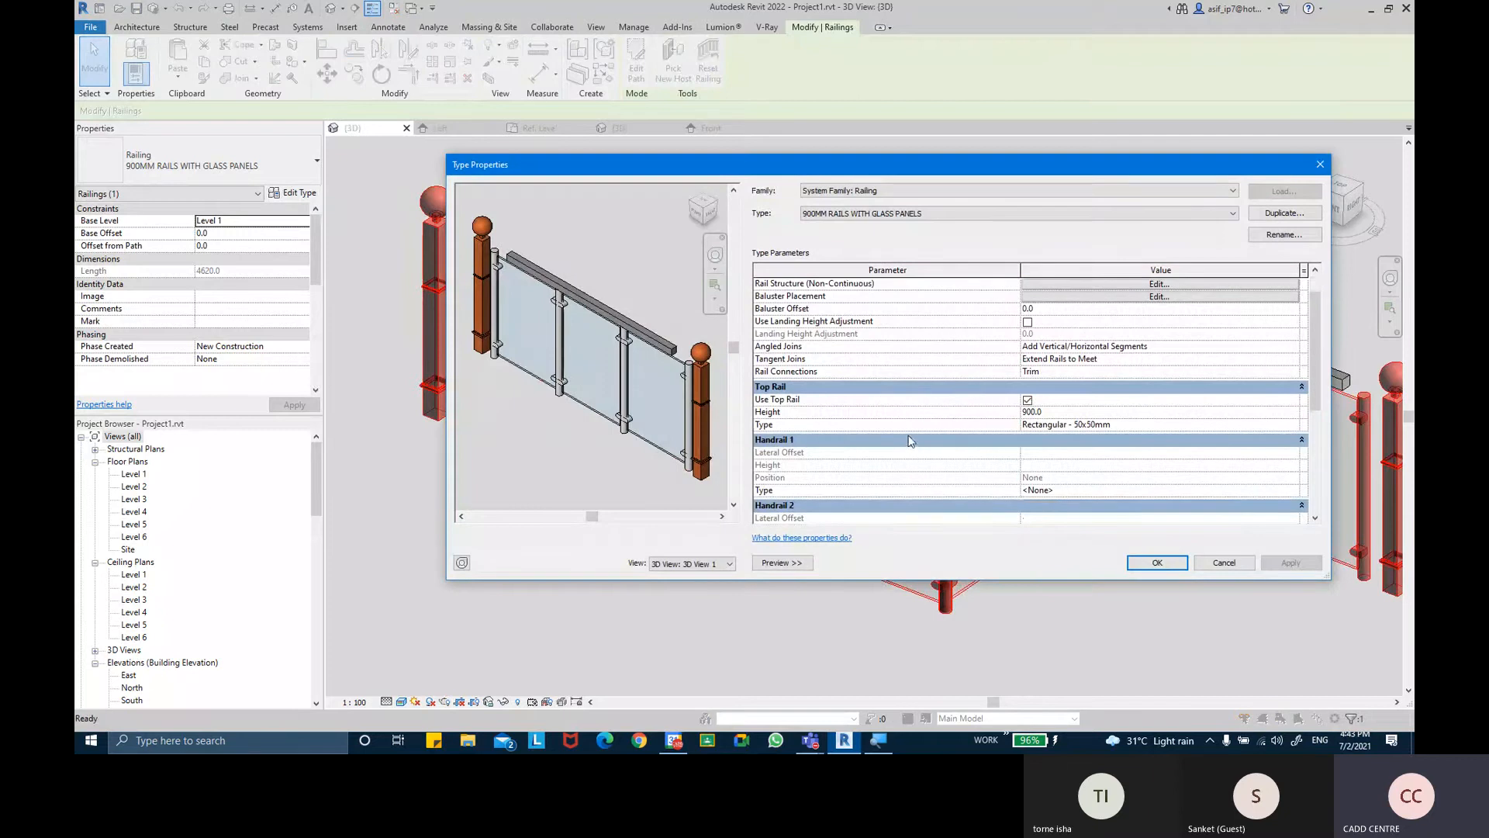
left_click(1300, 425)
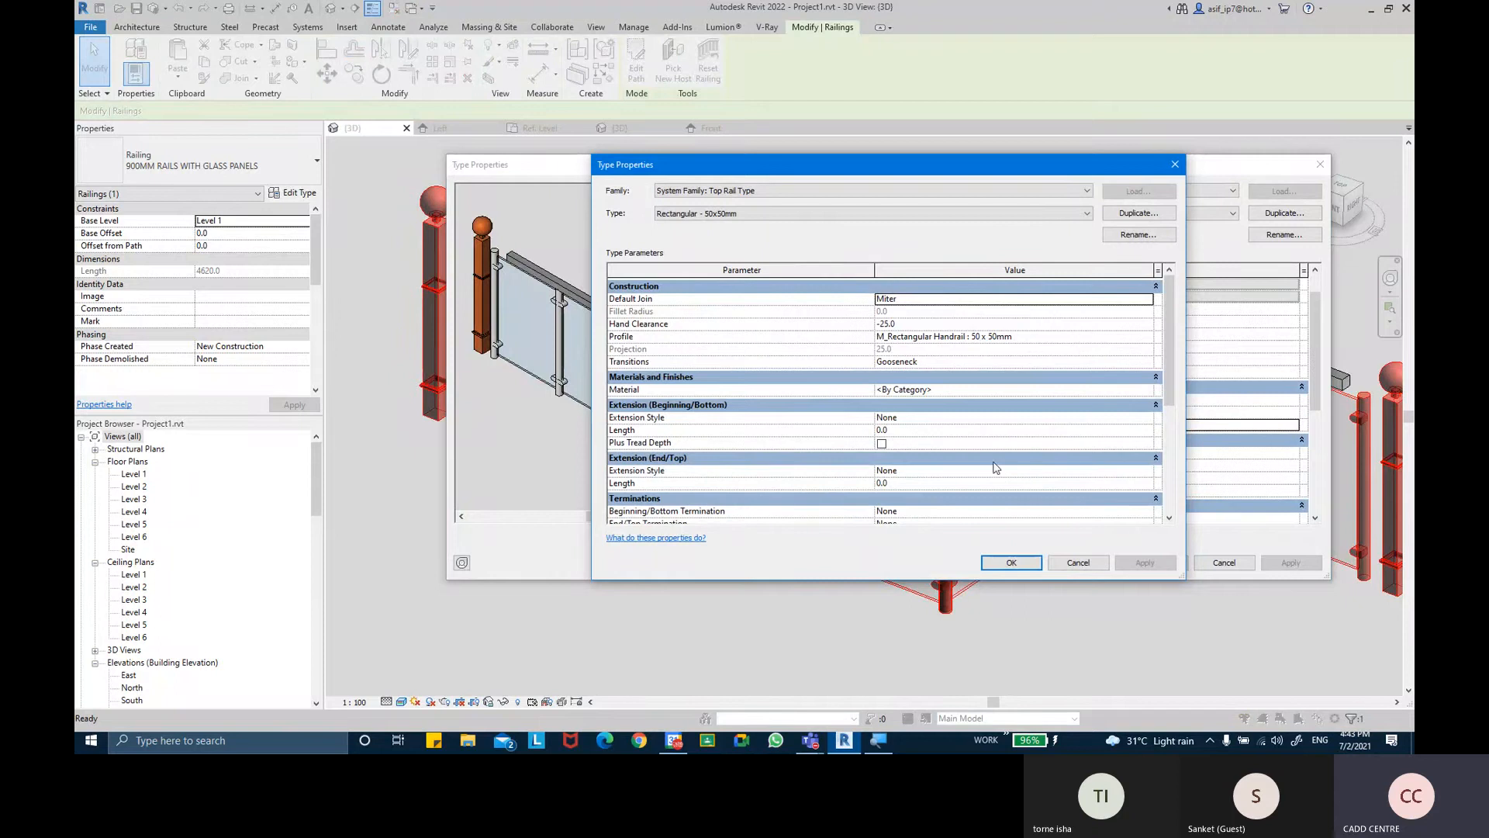
left_click(1141, 419)
left_click(1147, 418)
left_click(888, 441)
left_click(939, 431)
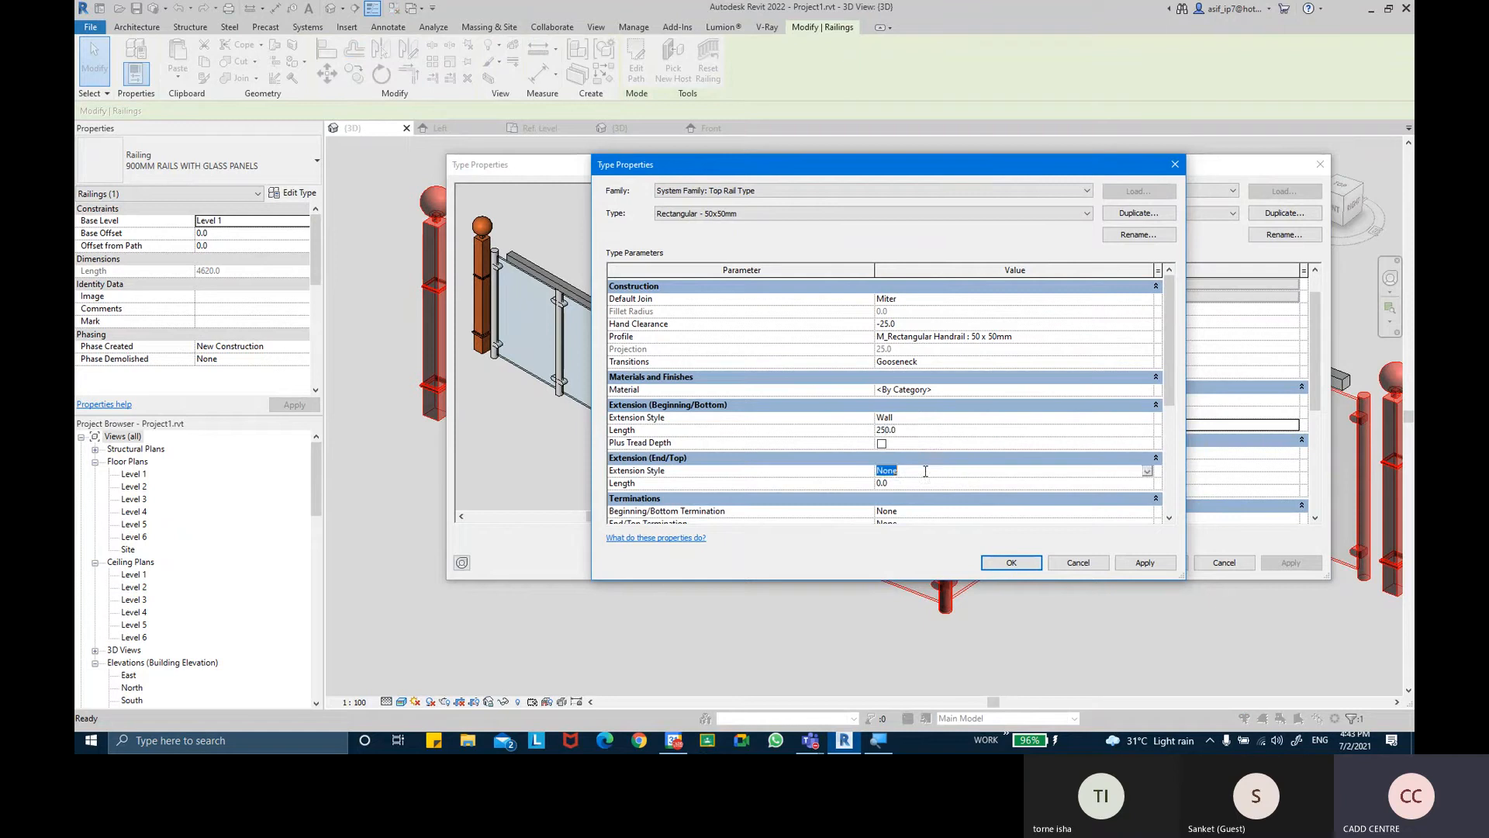
Set the top rail's end extension style to Wall with a length of 250 mm and confirm the type changes
left_click(1145, 471)
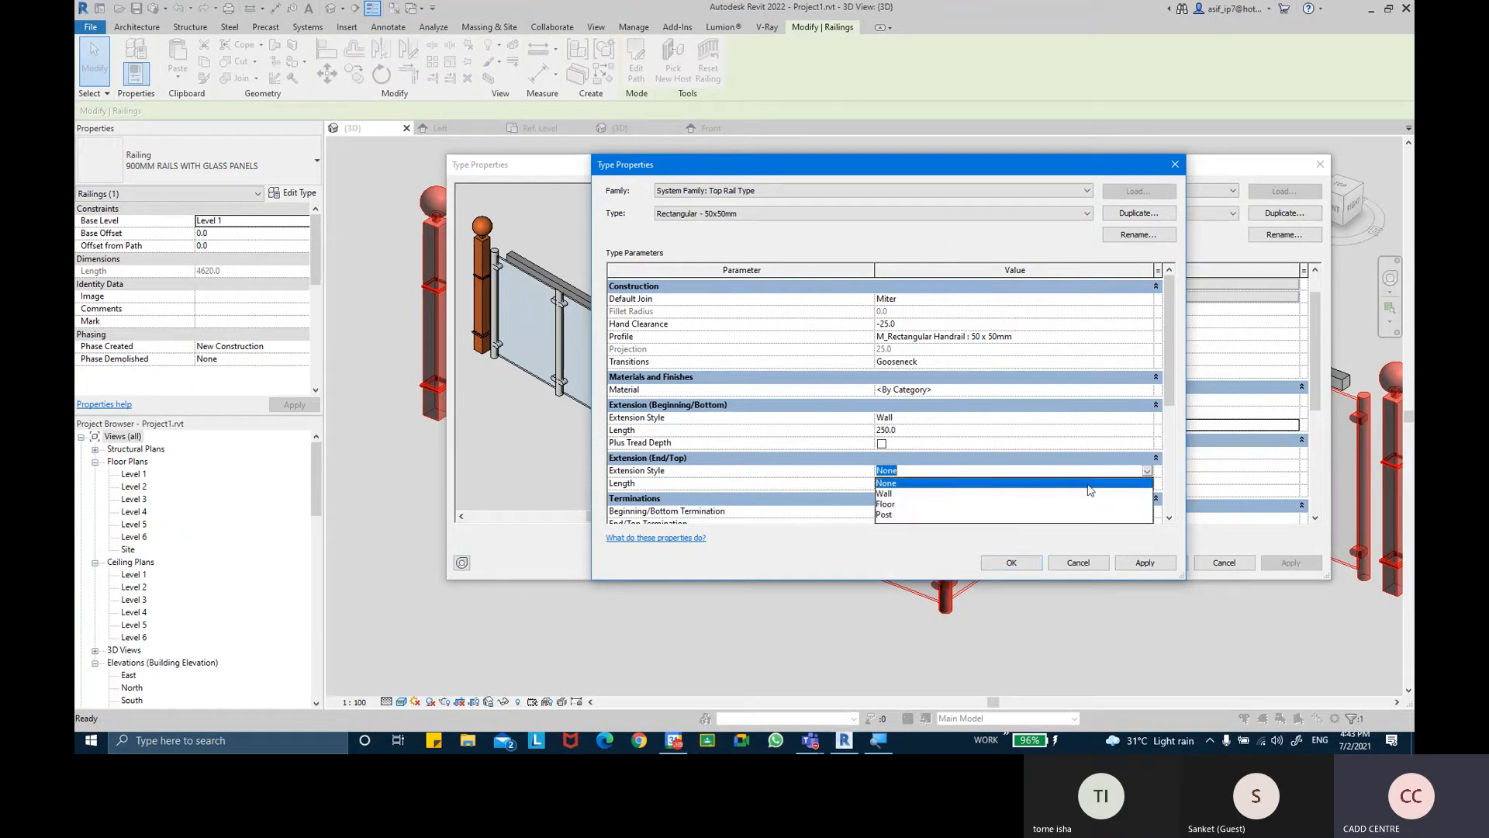
left_click(931, 494)
left_click(931, 483)
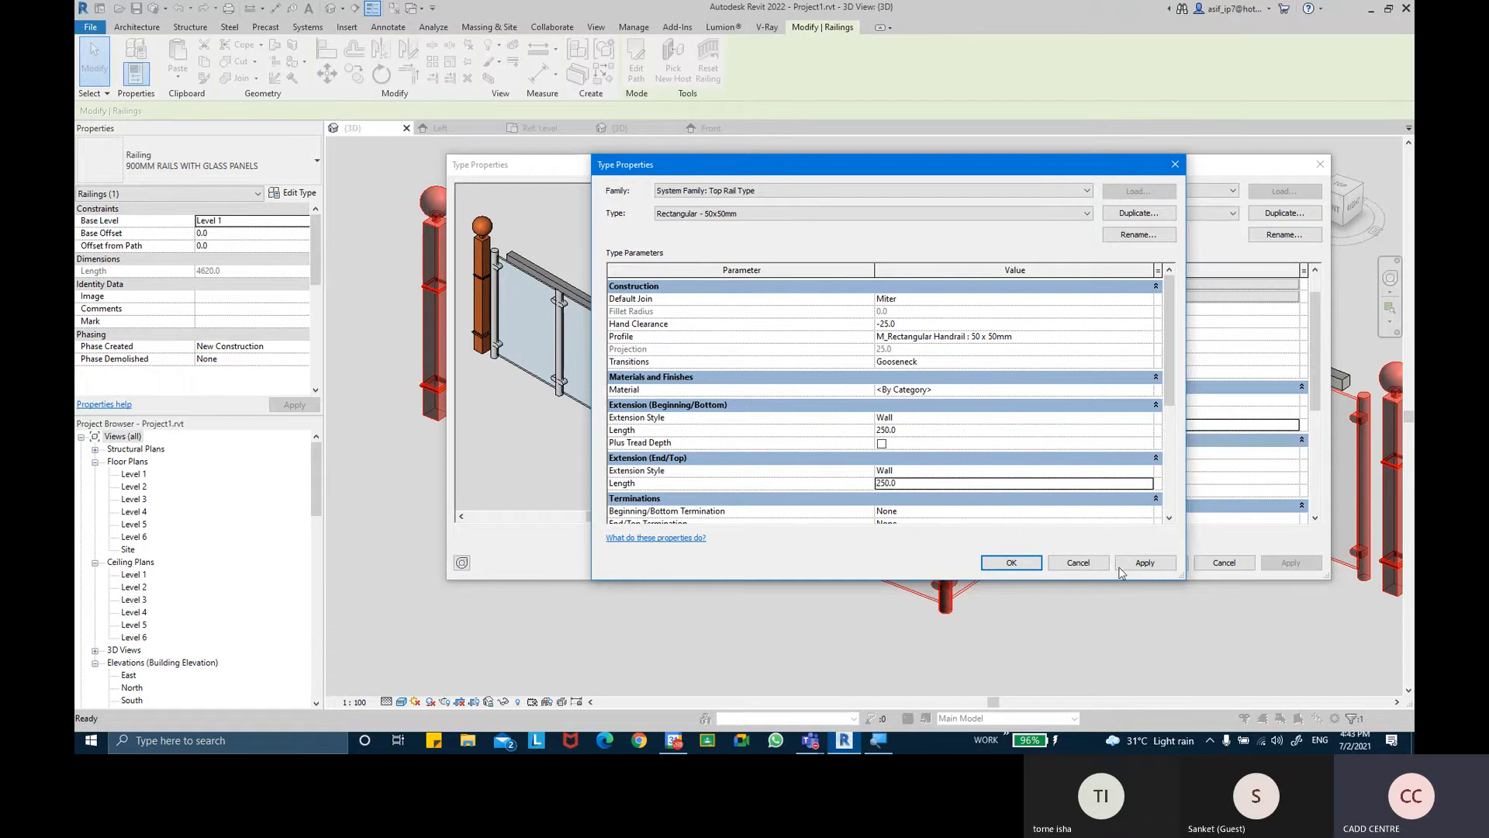
left_click(1016, 563)
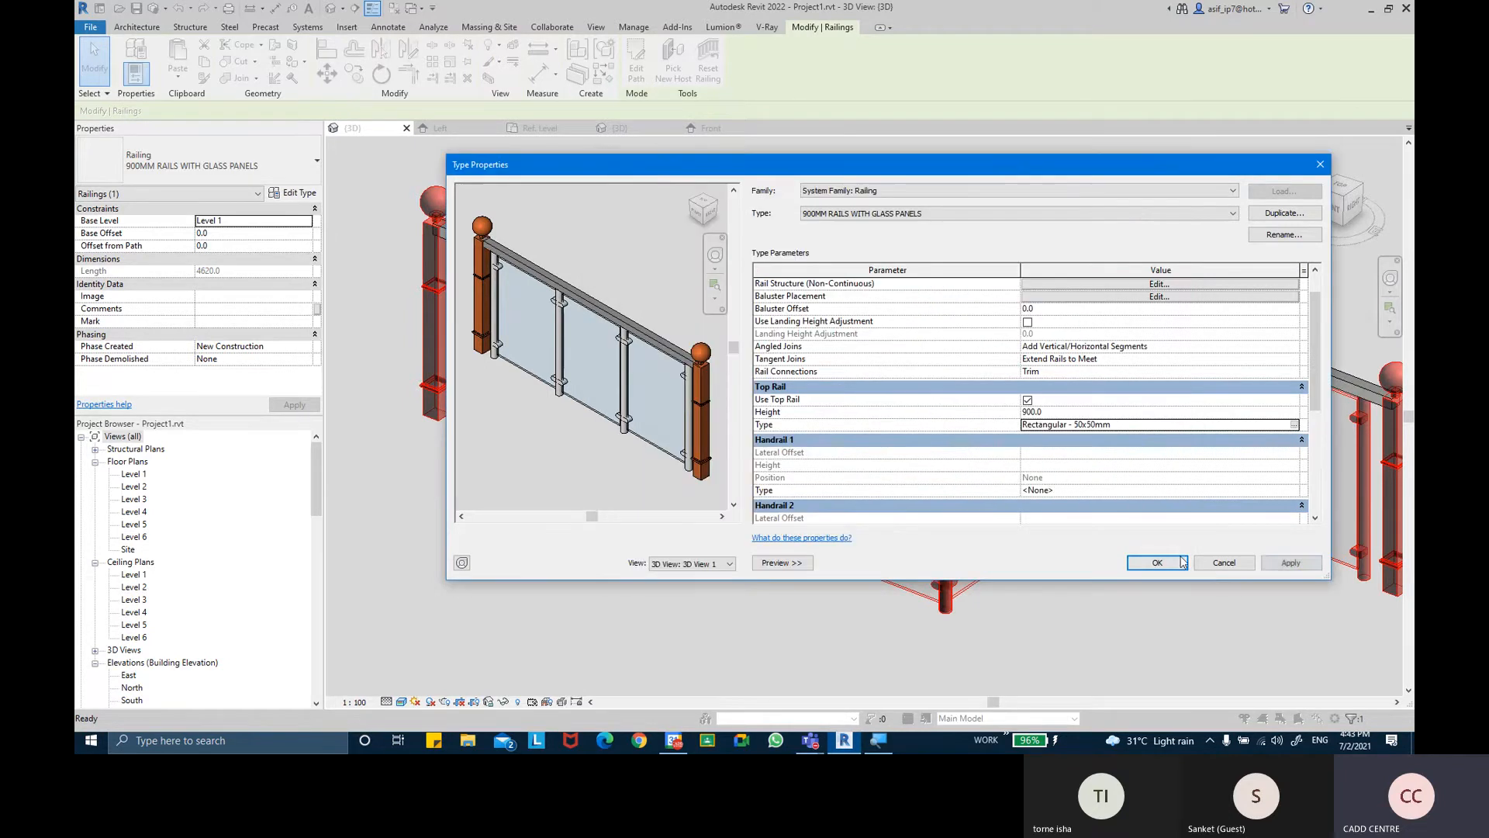
left_click(1175, 567)
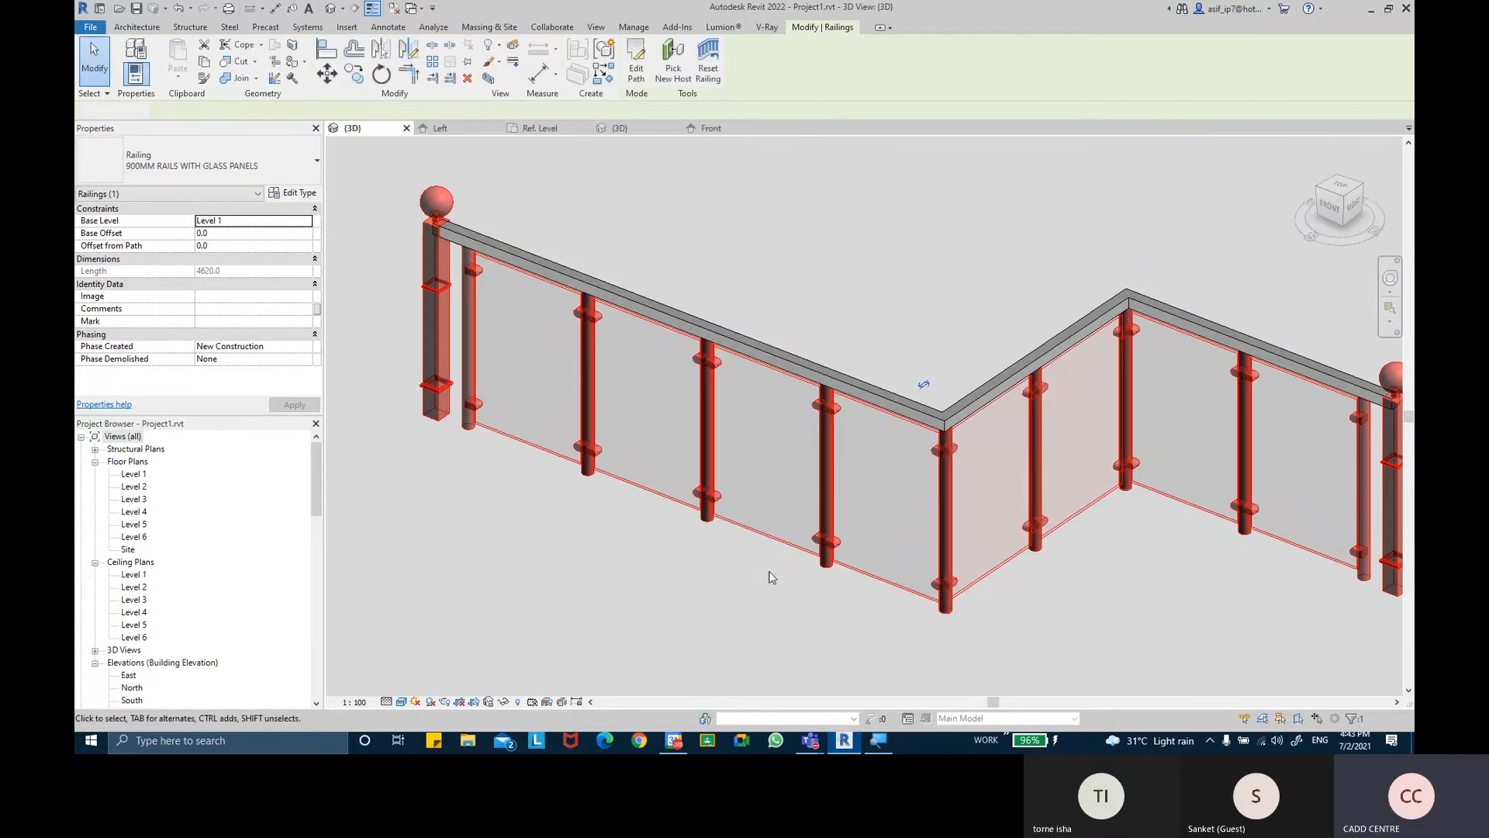
key("Escape")
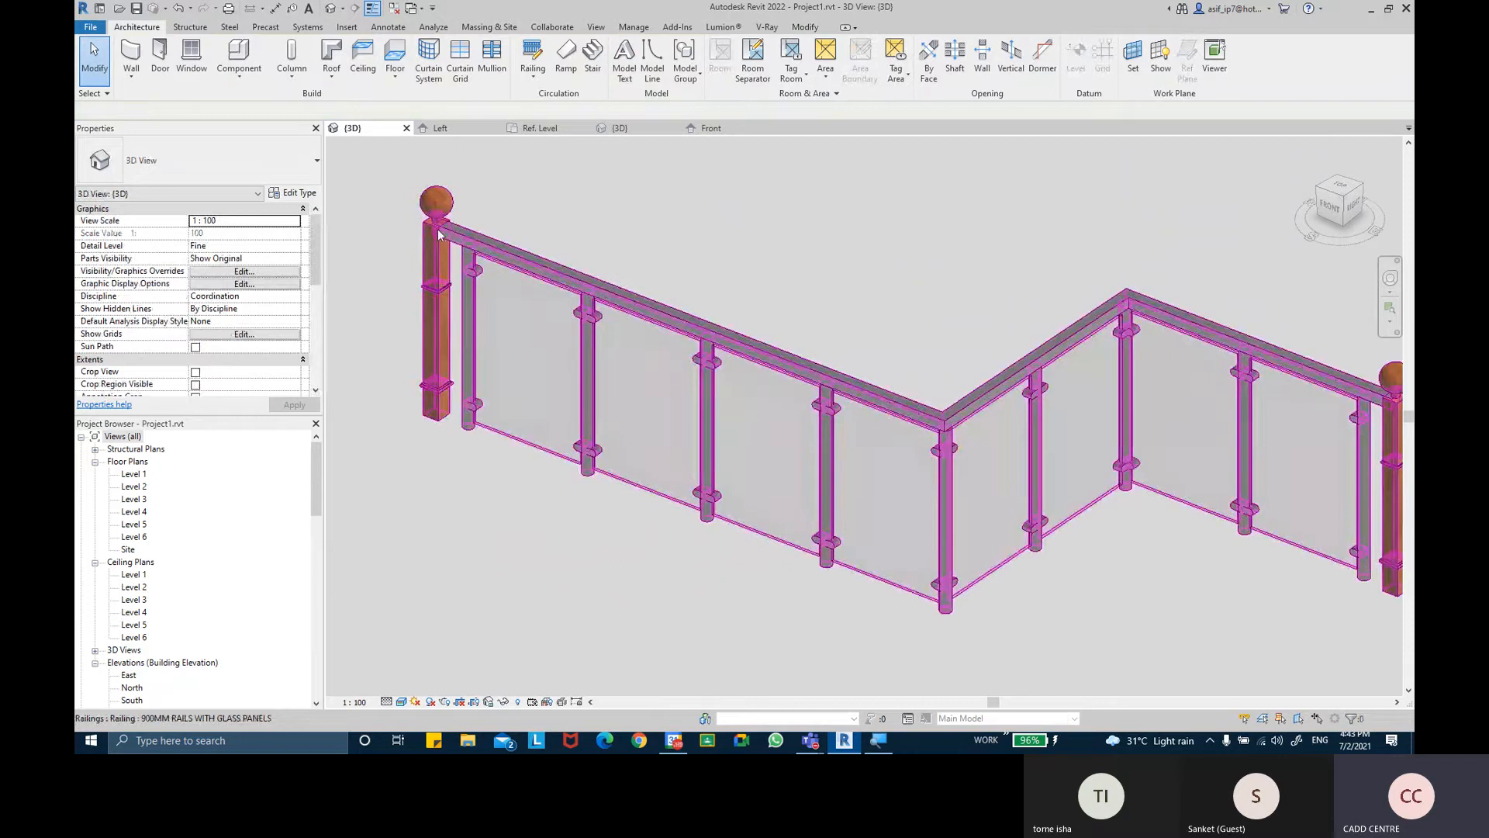
Change the wooden-tread staircase's Glass Panel - Bottom Fill railing to the 900MM RAILS WITH GLASS PANELS type
middle_click_drag(815, 316, 481, 249)
middle_click_drag(1023, 334, 953, 390, "shift")
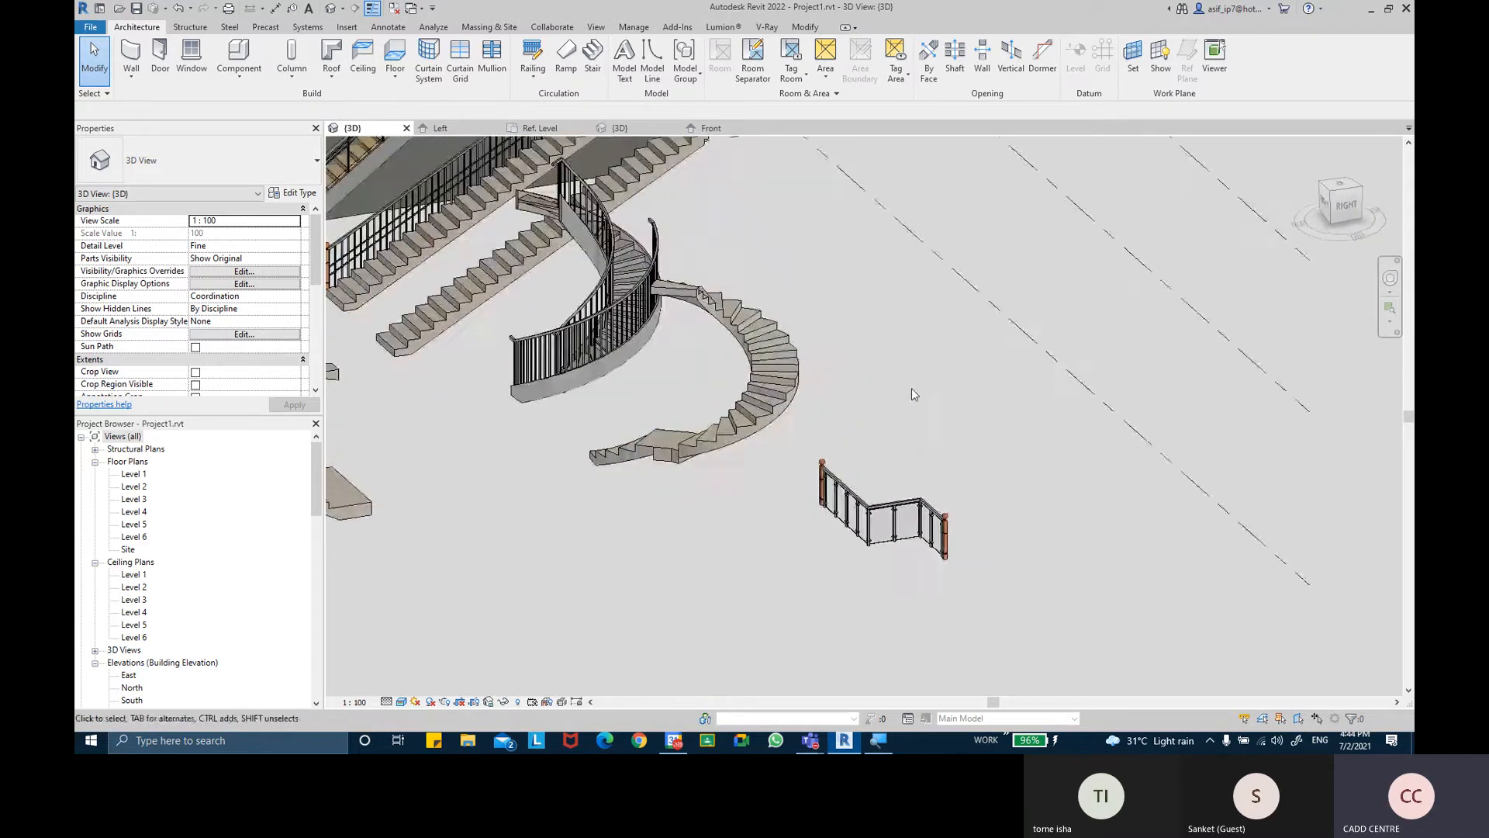
scroll(745, 357, "up", 5)
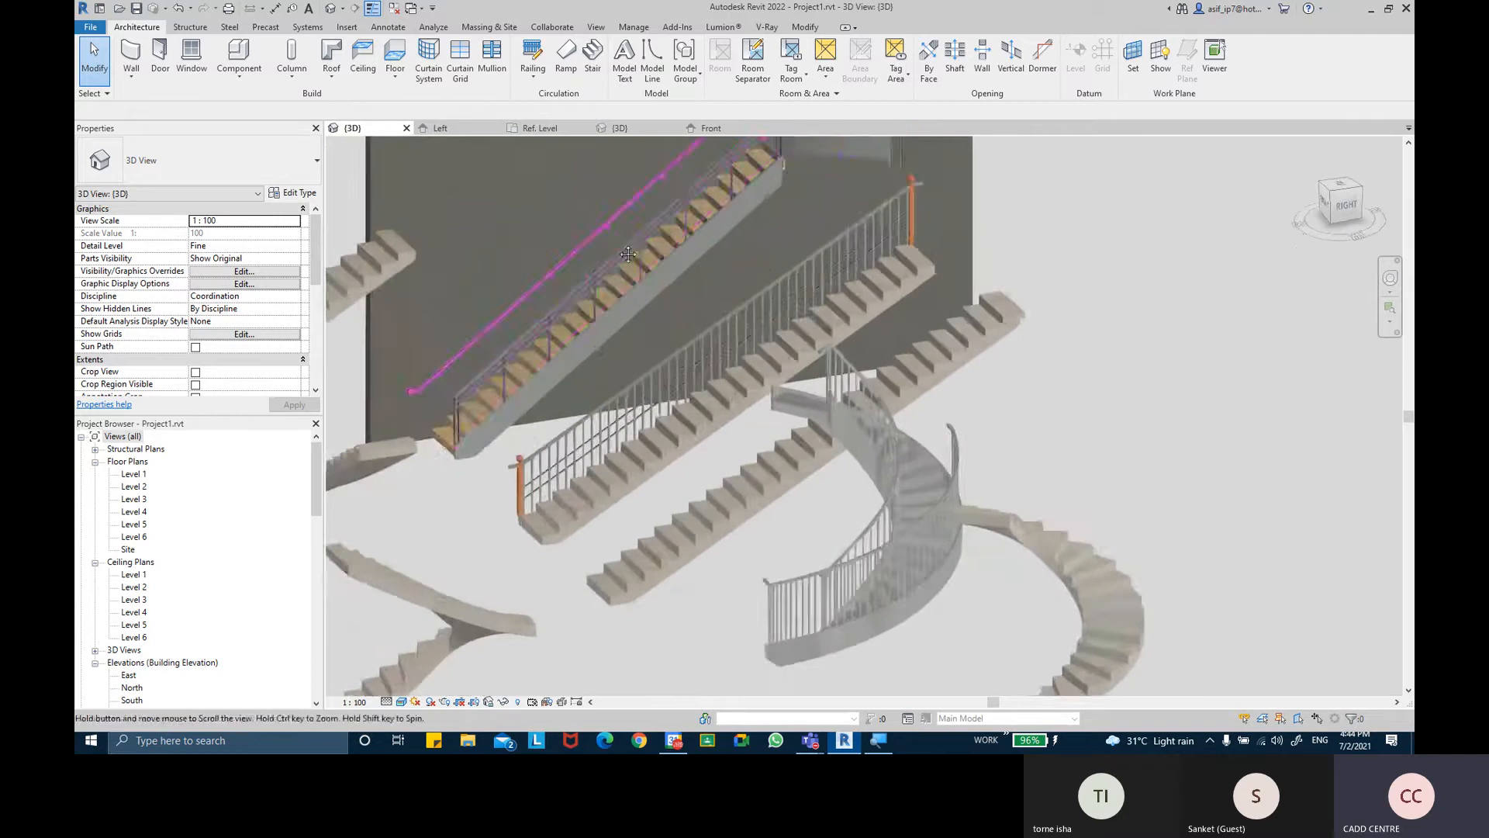
scroll(691, 286, "up", 4)
left_click(690, 287)
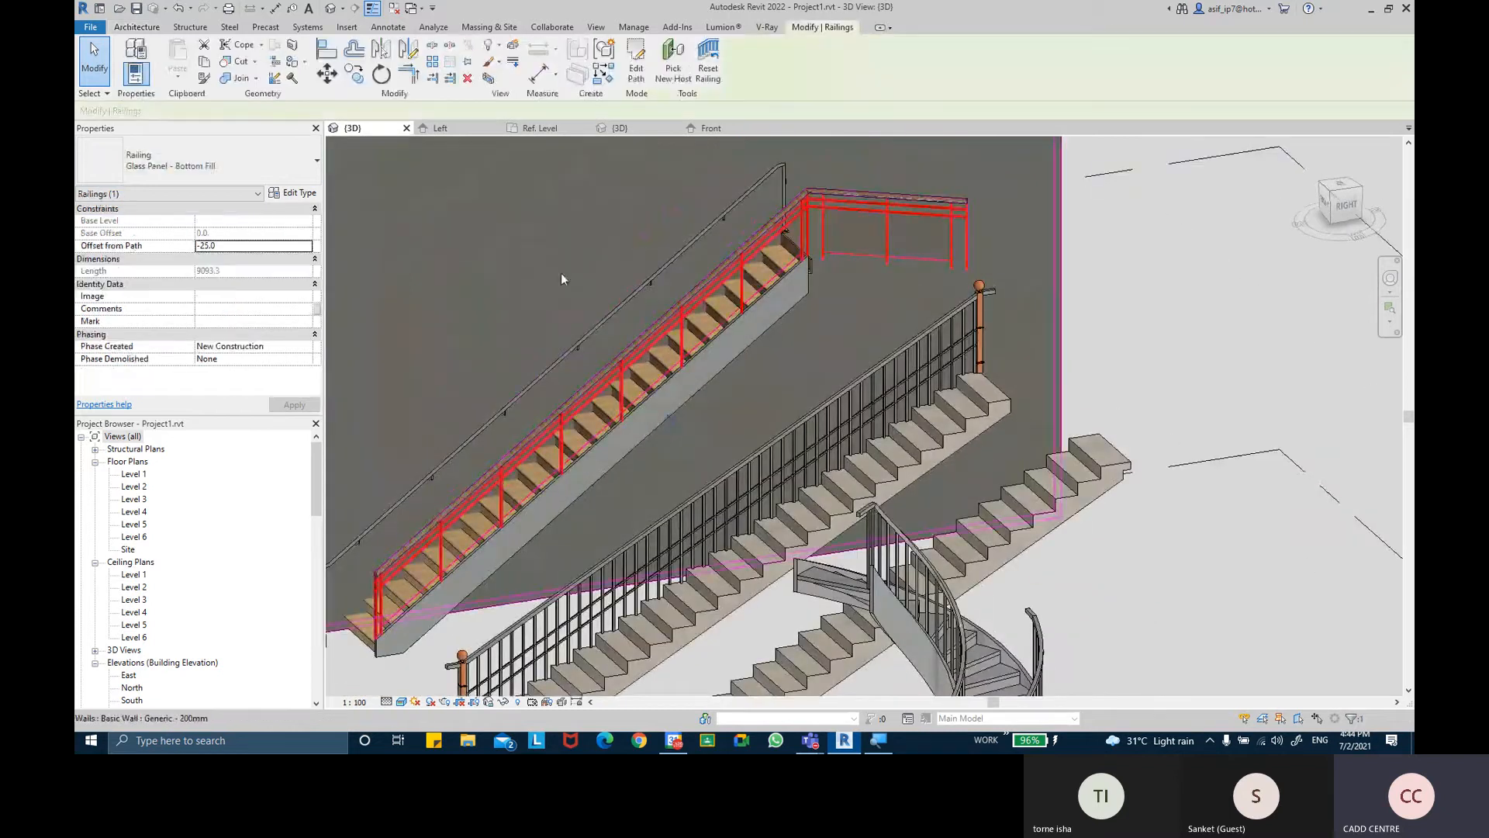
left_click(167, 160)
left_click(167, 295)
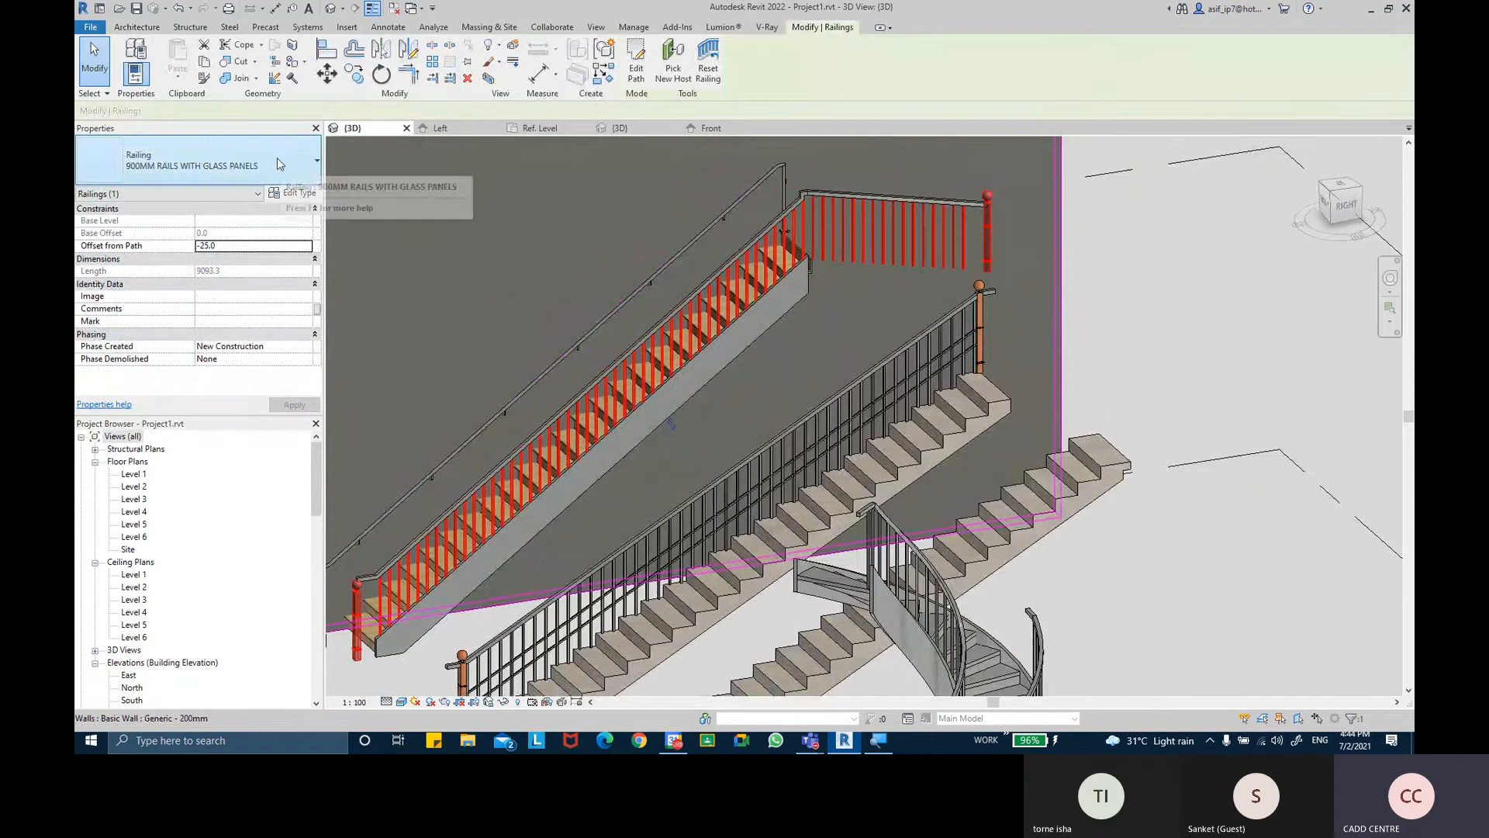
key("Escape")
In the stair railing type's baluster placement, set the per-tread baluster family to GLASS BALUSTER PANEL WITH SUPPORTS
middle_click_drag(612, 411, 740, 287)
scroll(740, 287, "up", 3)
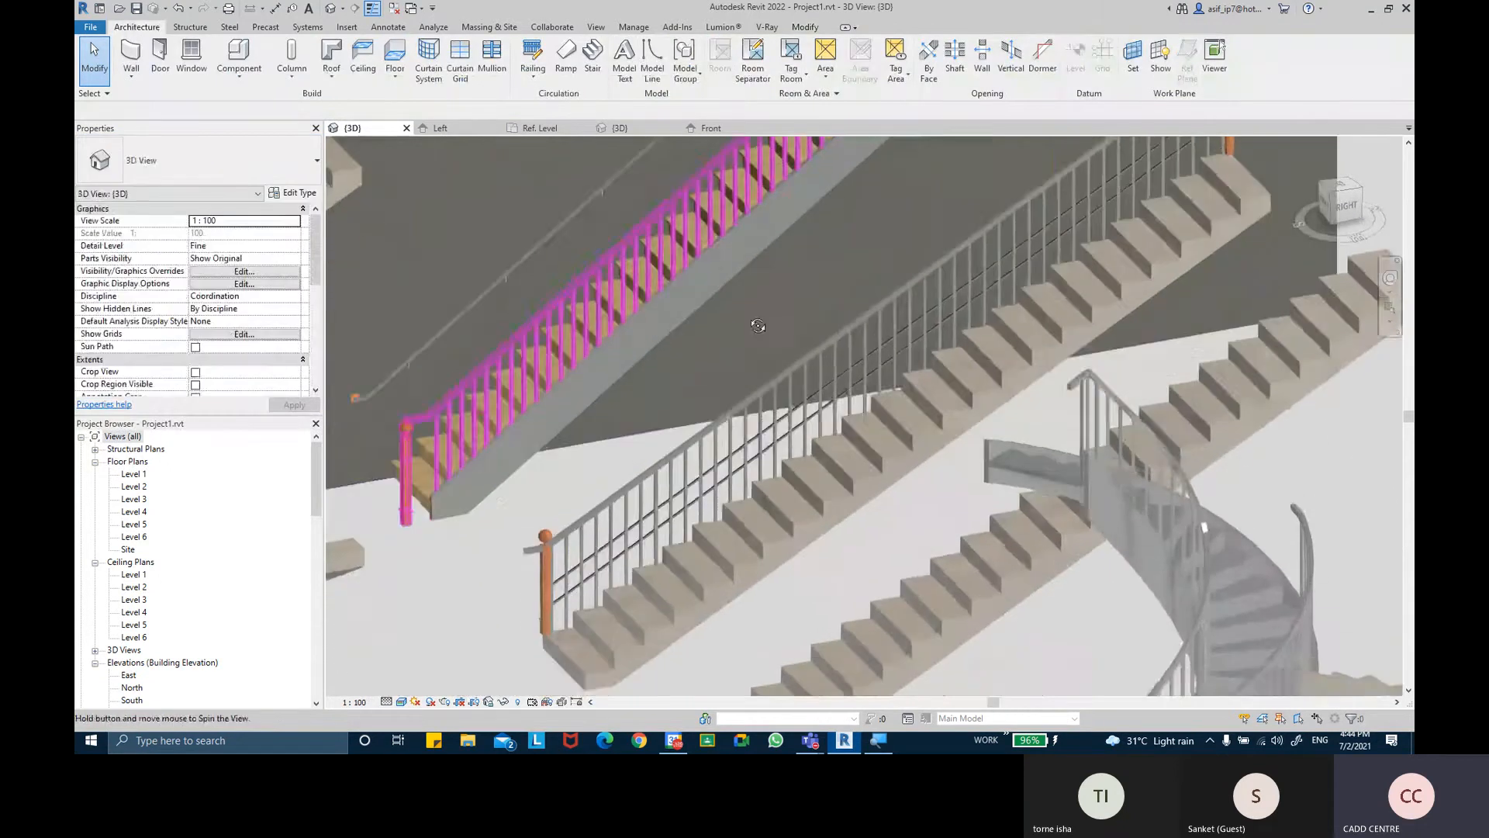
middle_click_drag(783, 206, 716, 474)
scroll(1173, 267, "up", 5)
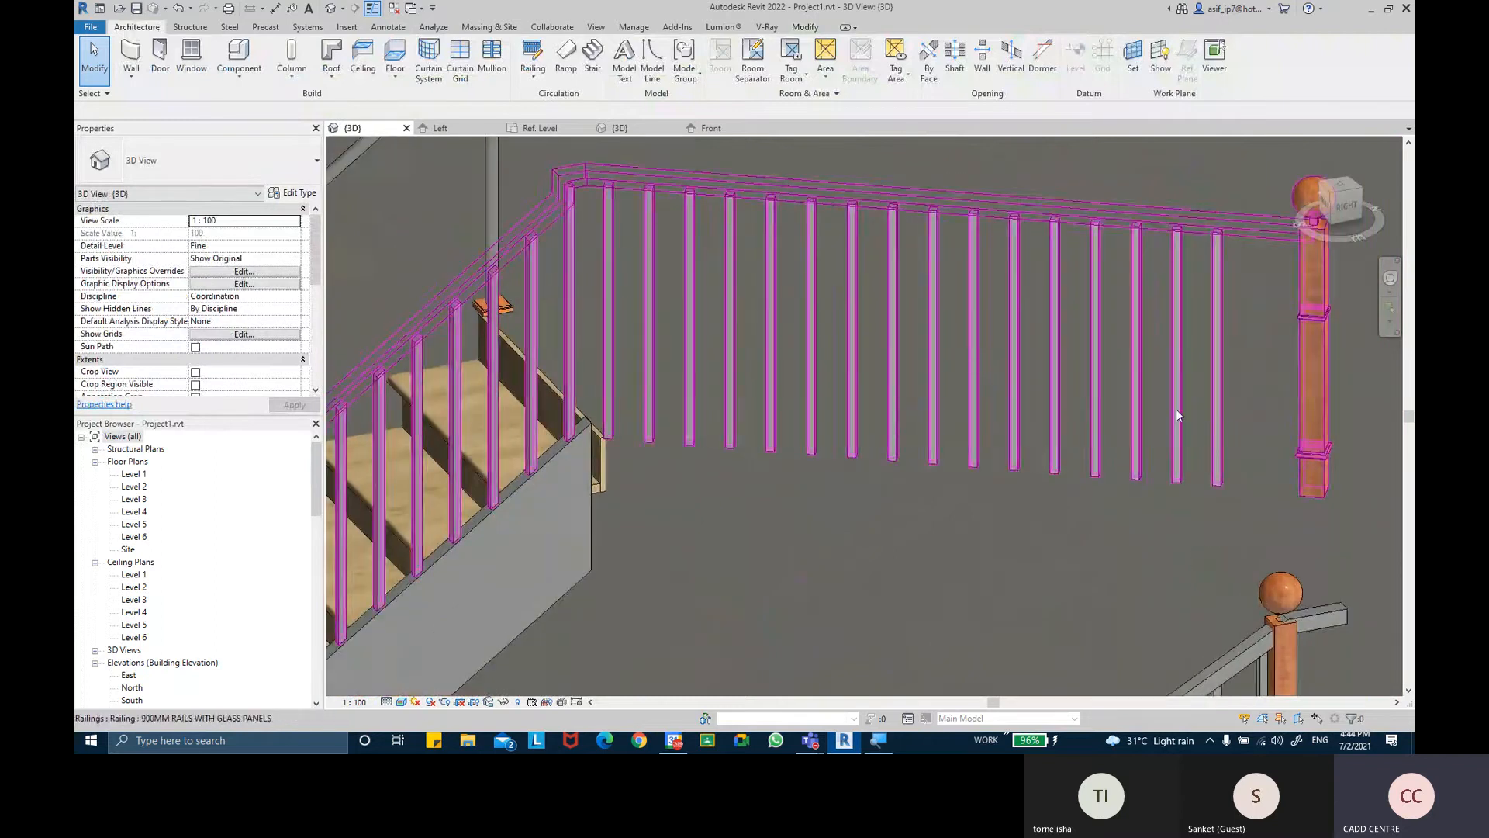
key("ctrl")
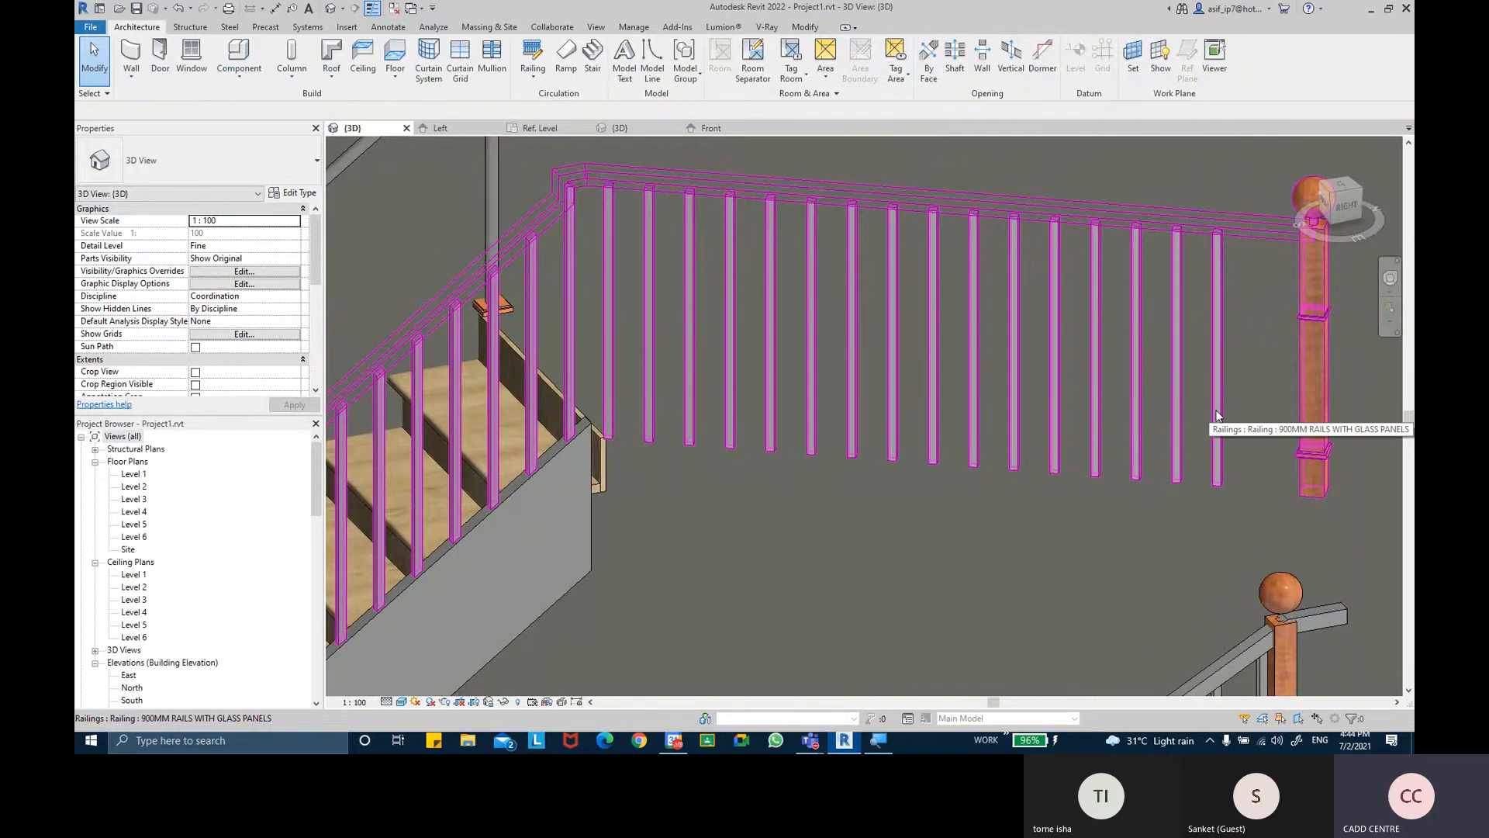
left_click(1216, 415)
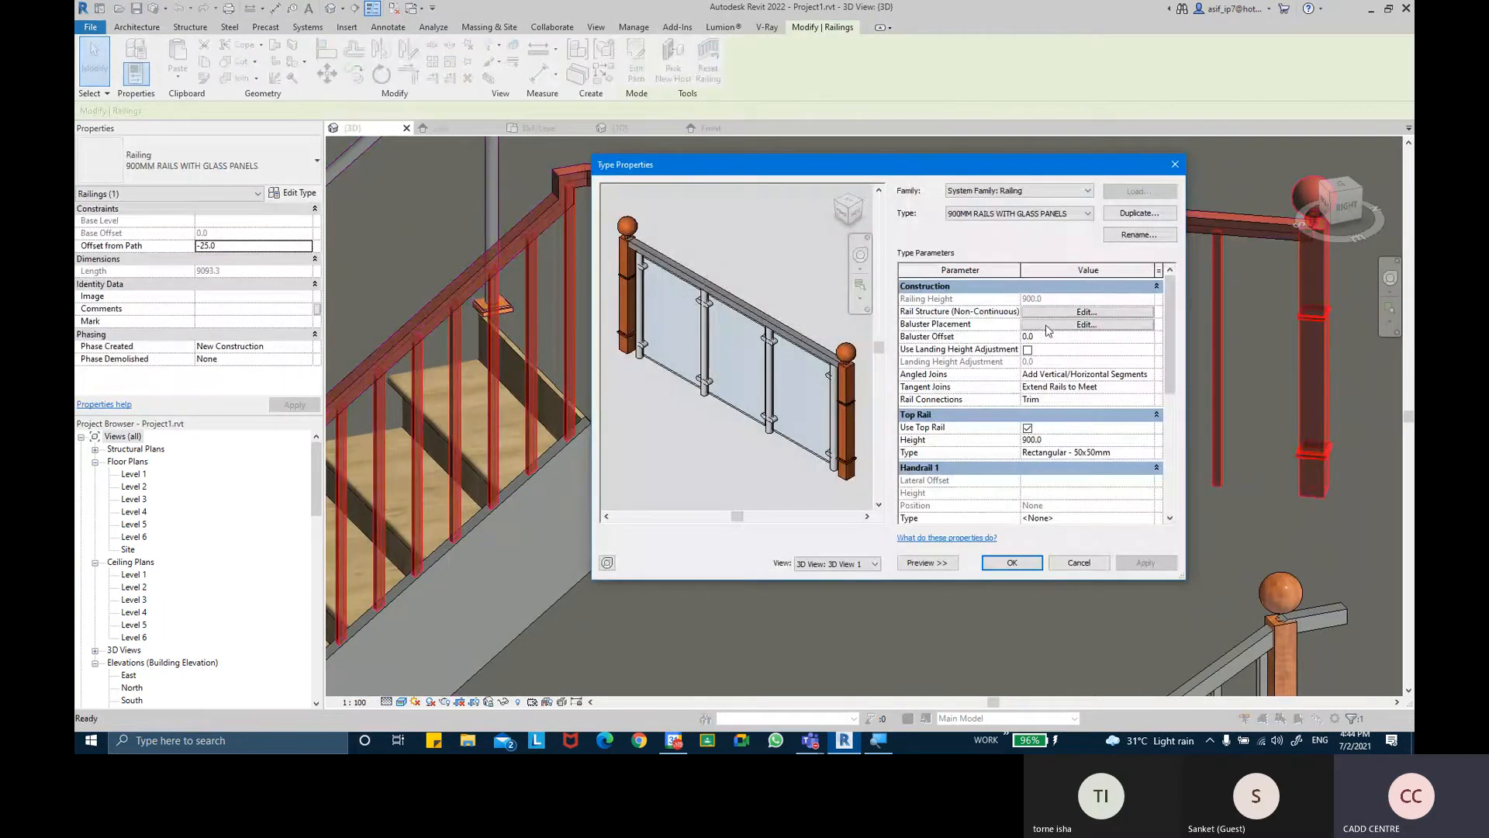
left_click(1048, 326)
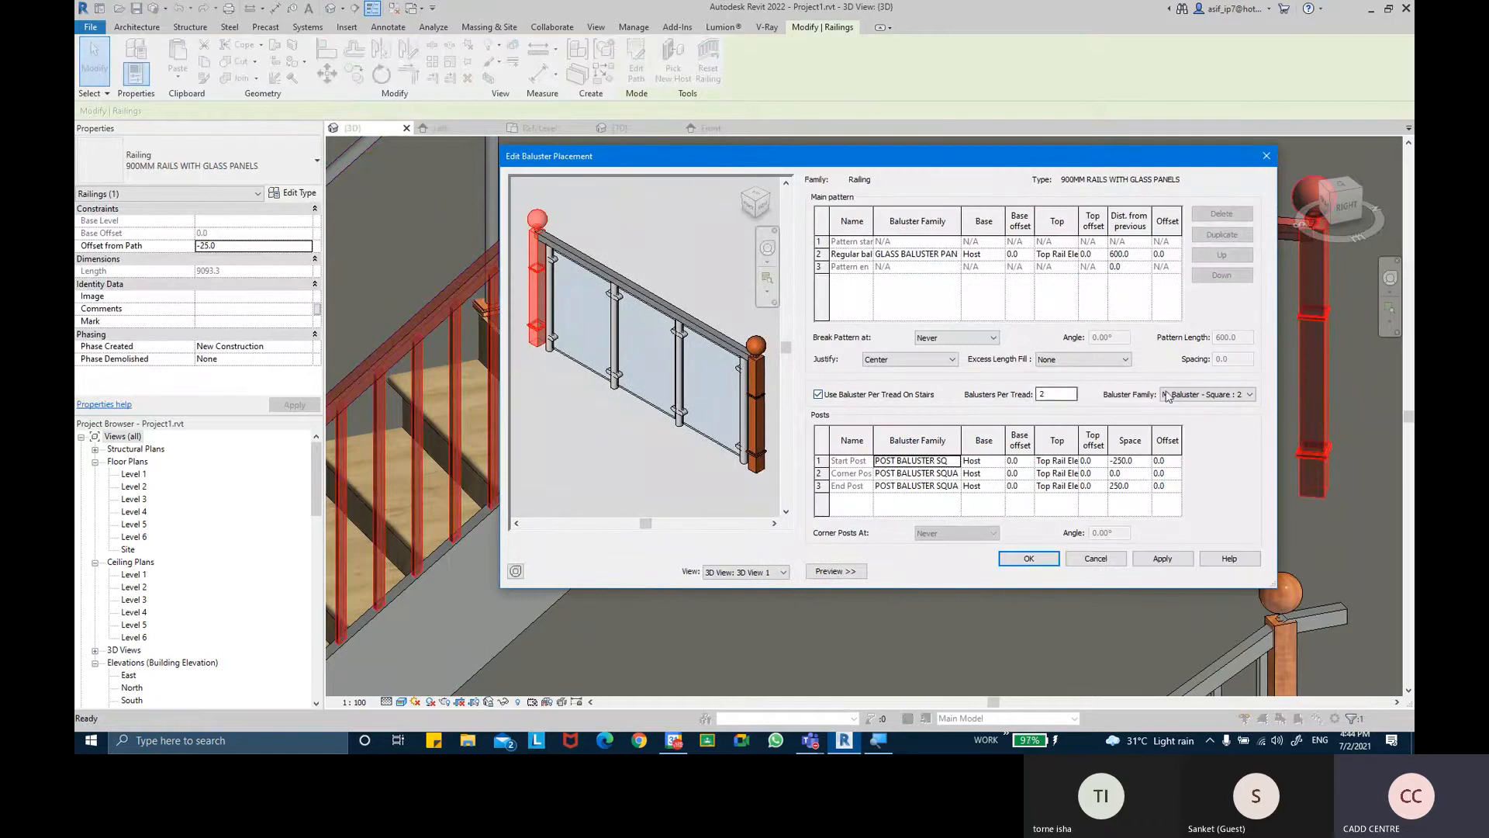
left_click(1195, 394)
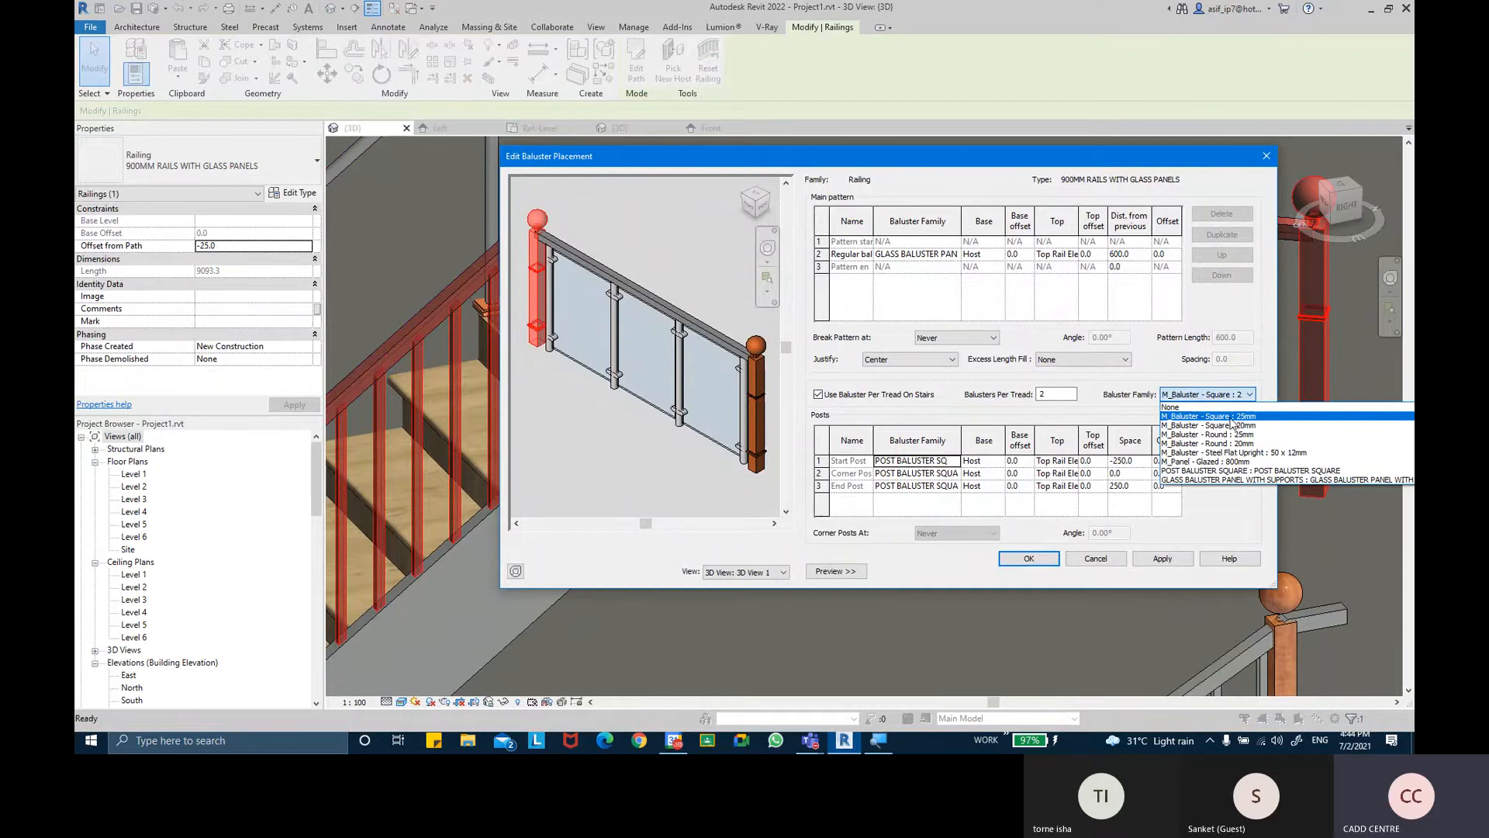
left_click(1257, 481)
Set the balusters per tread to 1, confirm the placement and type changes, and deselect the railing
left_click(1068, 394)
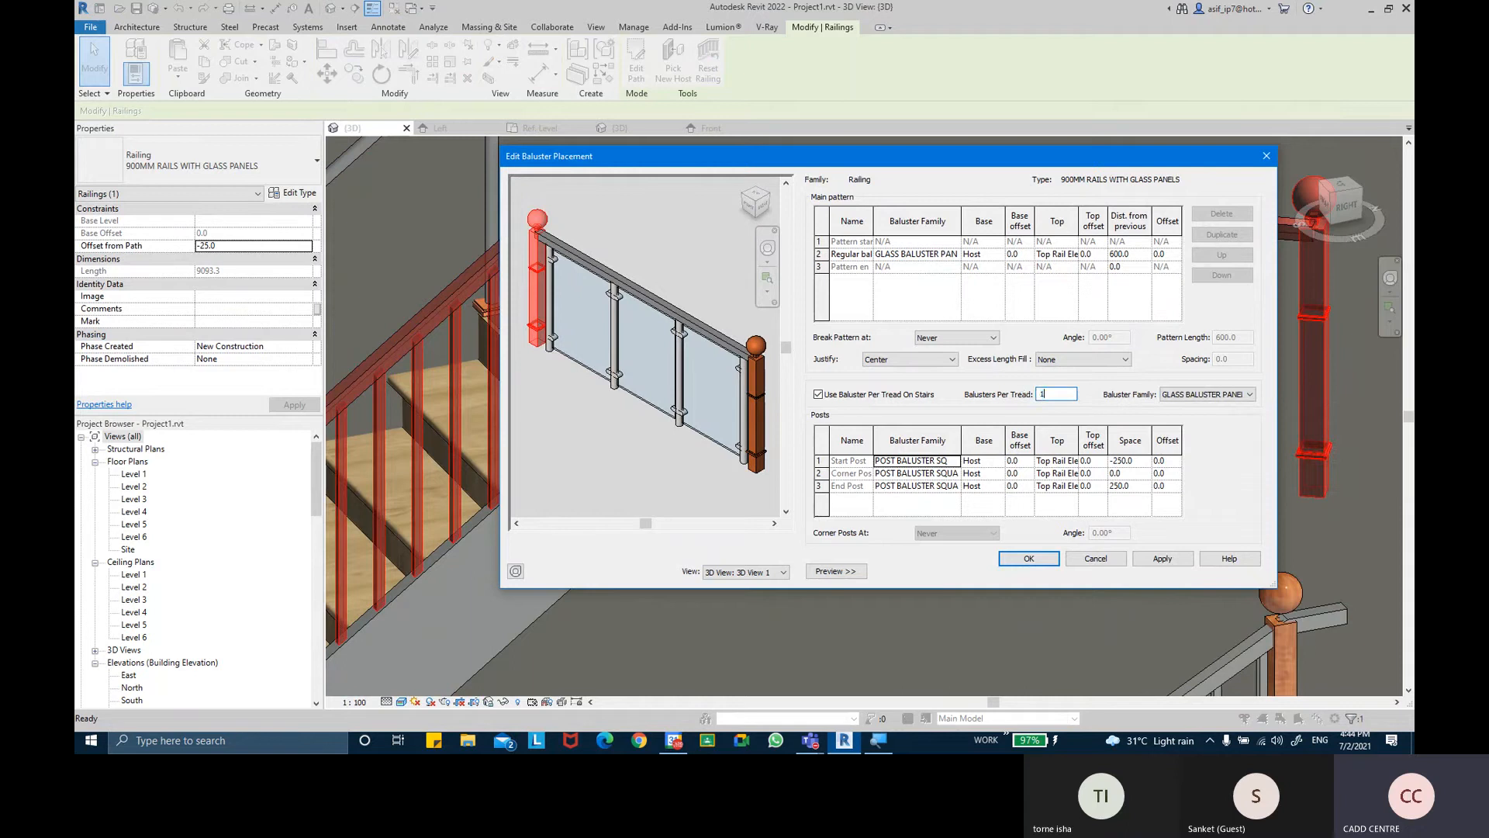
key("Return")
left_click(1168, 564)
left_click(1016, 564)
scroll(965, 426, "down", 2)
middle_click_drag(1002, 412, 1112, 252, "shift")
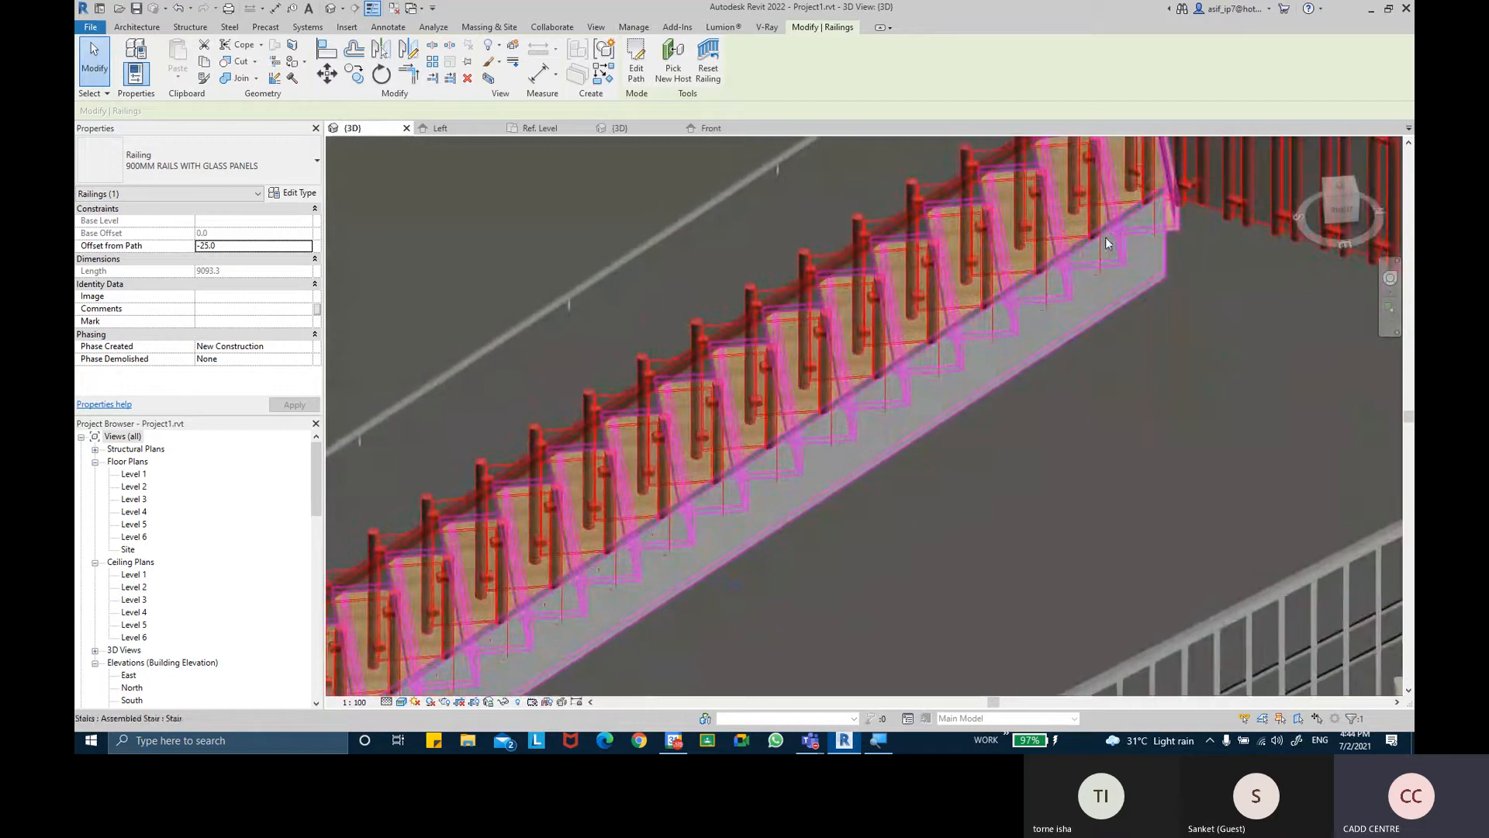
key("Escape")
Set the 3D view's visual style to Consistent Colors to show the stair's glass railing
scroll(868, 384, "down", 2)
middle_click_drag(899, 394, 1241, 144)
scroll(535, 504, "up", 3)
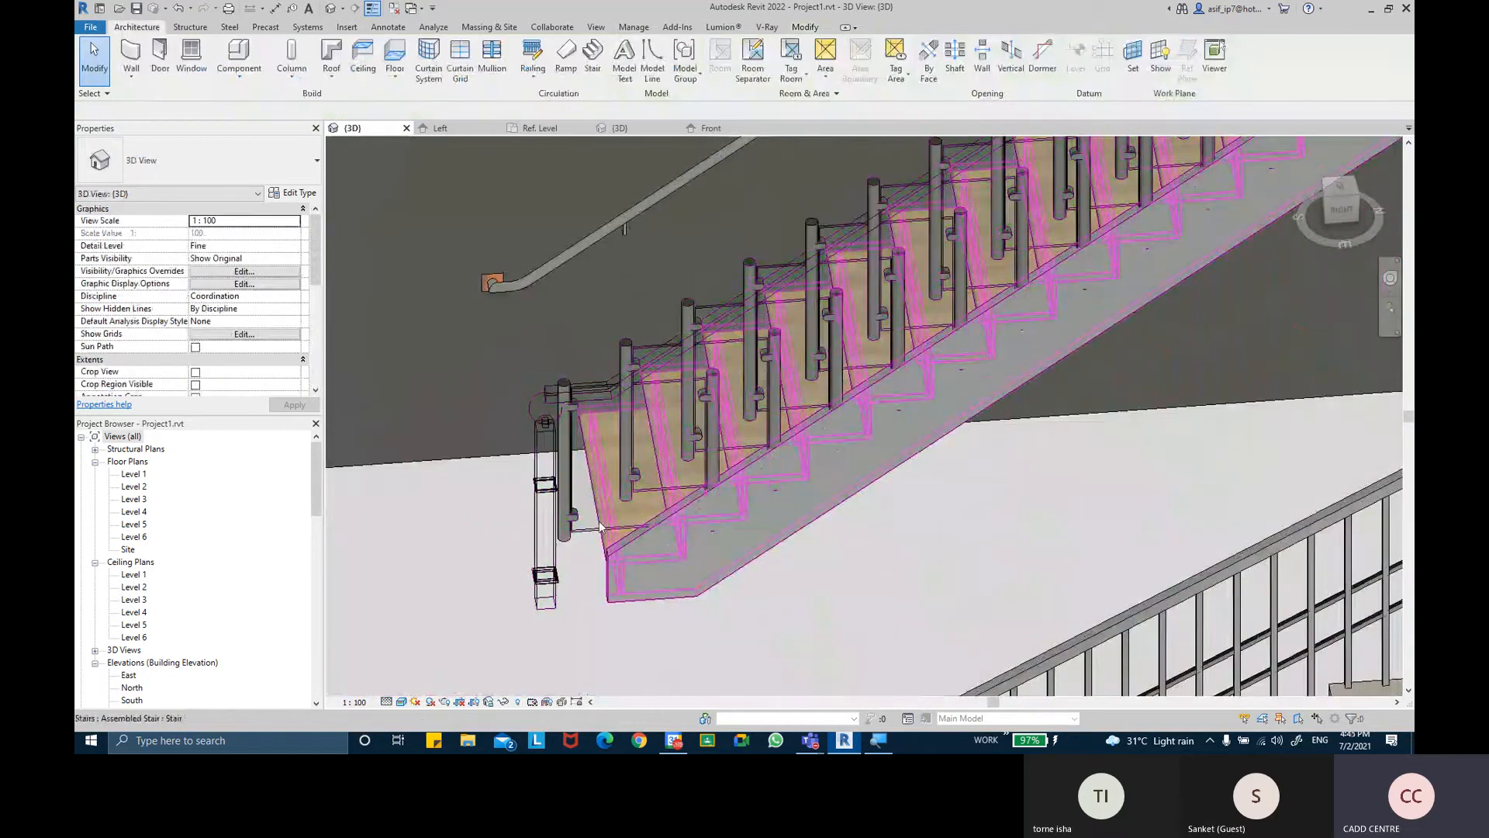
left_click(402, 701)
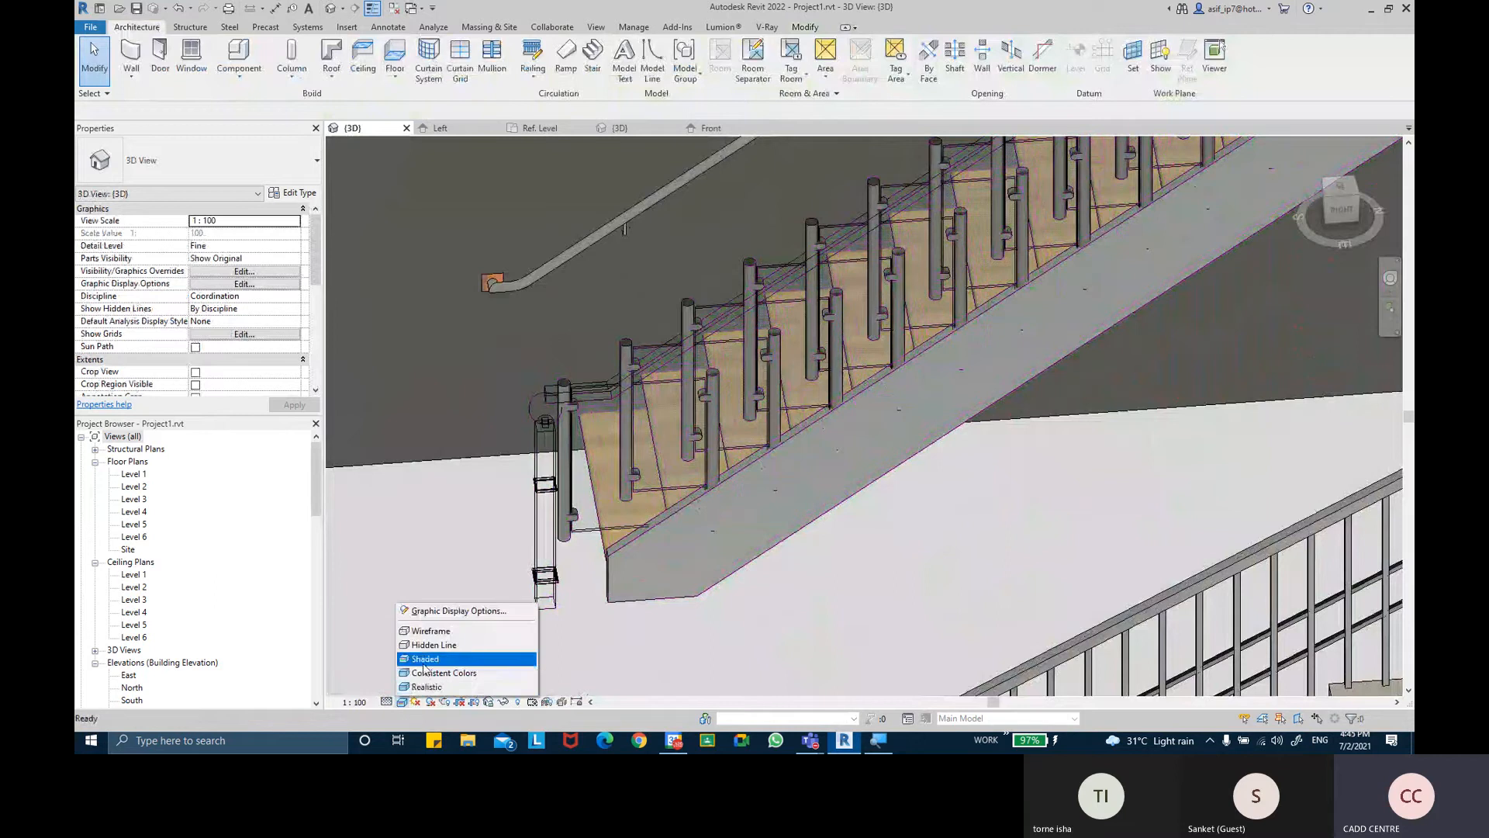
left_click(434, 672)
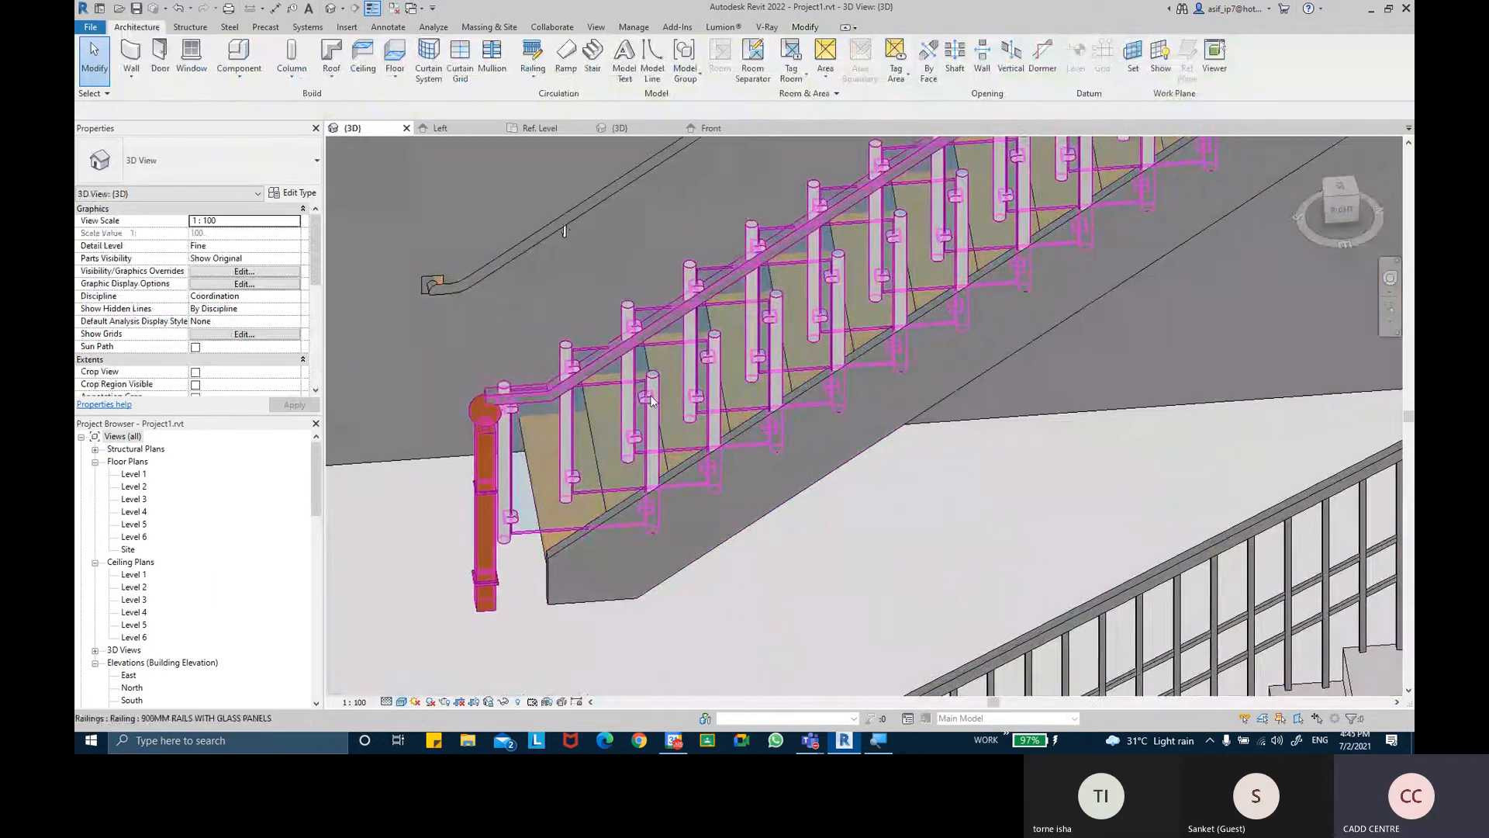
scroll(650, 398, "down", 2)
scroll(652, 409, "down", 2)
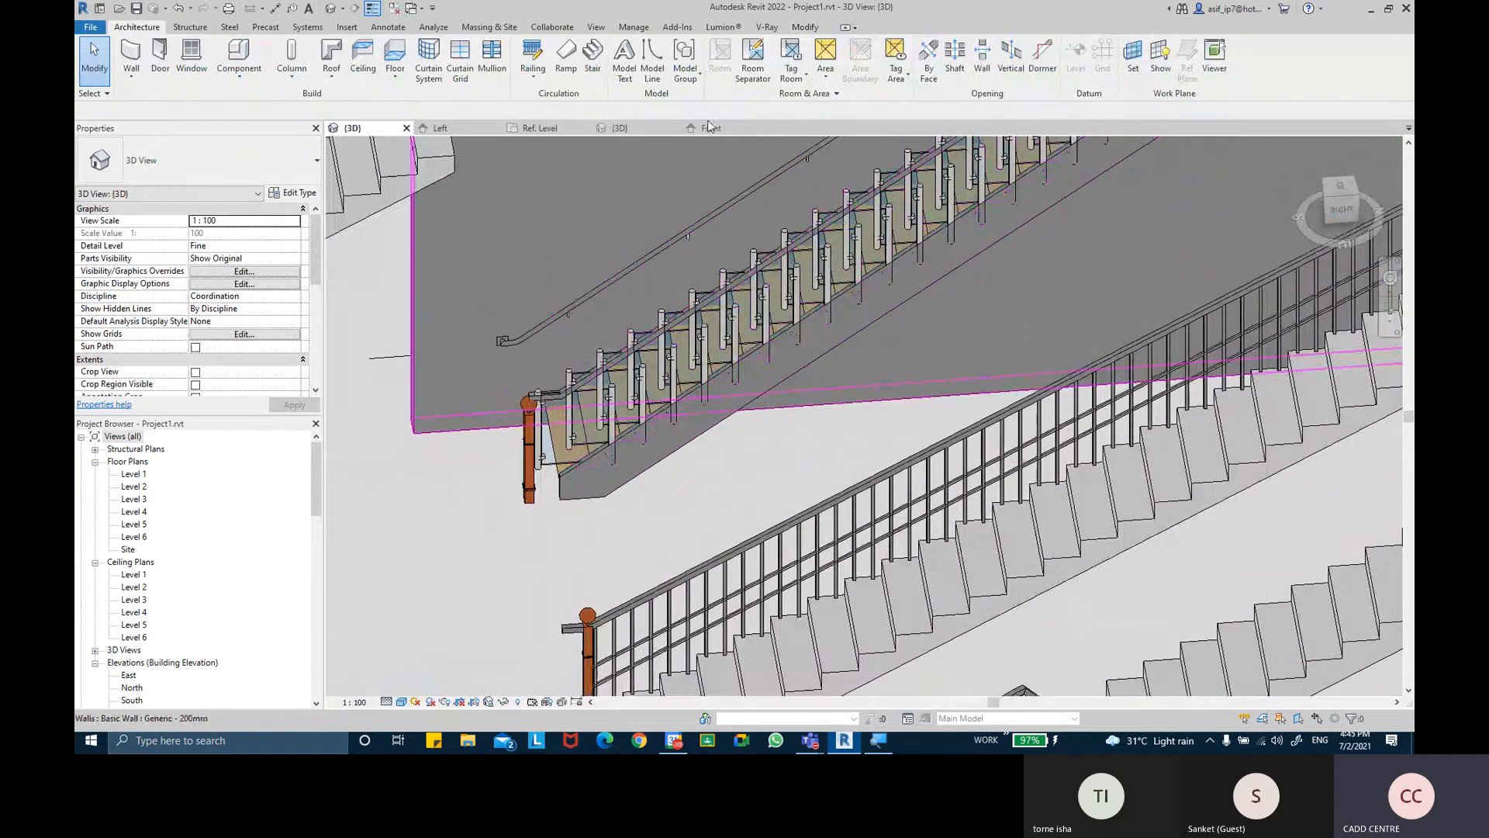
Examine the glass baluster panel family's geometry and slope angle dimensions in its 3D, Left and Front views, and return to the project's 3D view
left_click(650, 133)
left_click(759, 330)
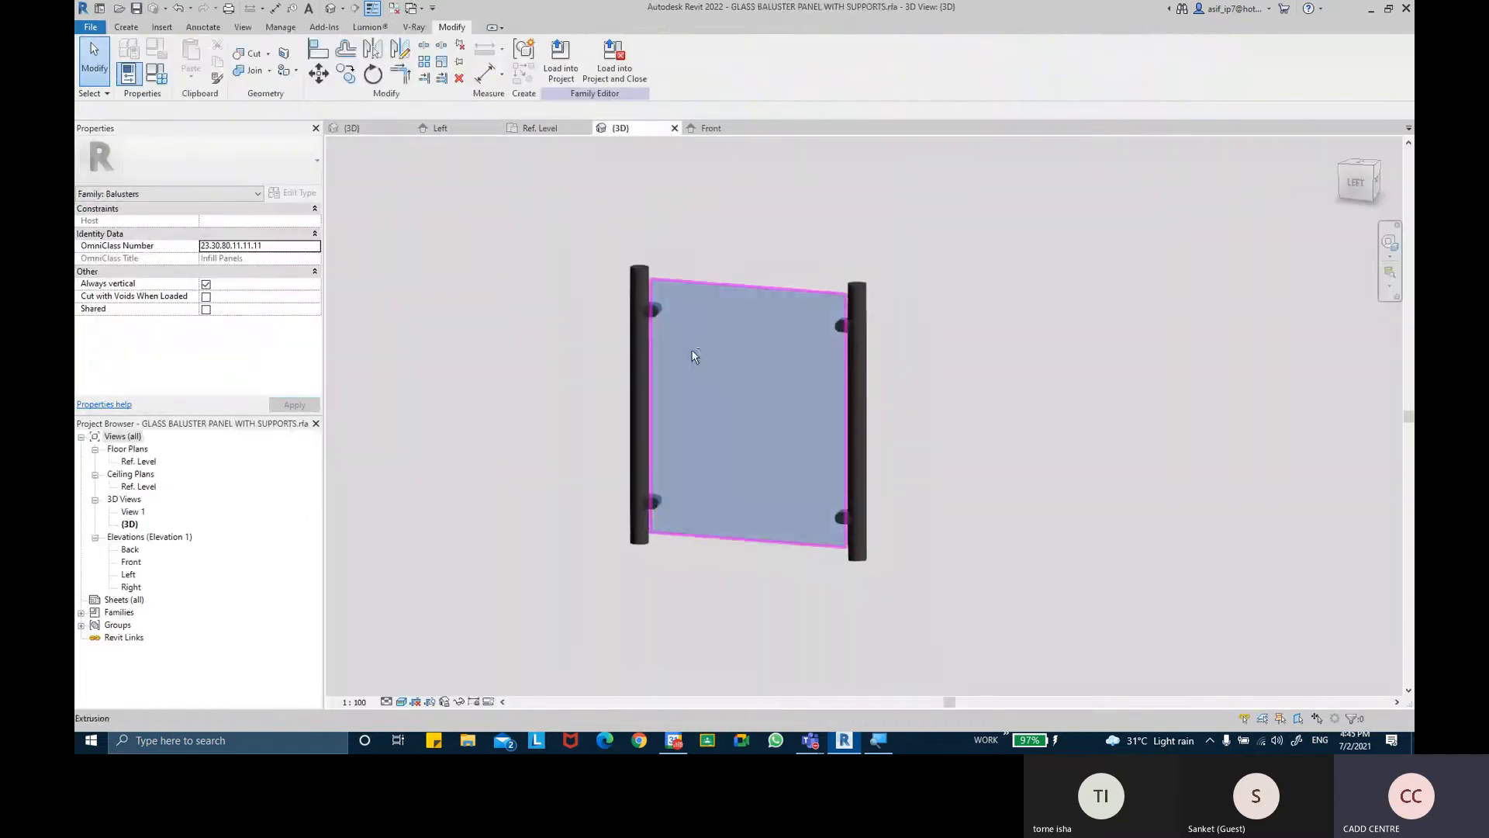
double_click(129, 574)
scroll(617, 397, "down", 2)
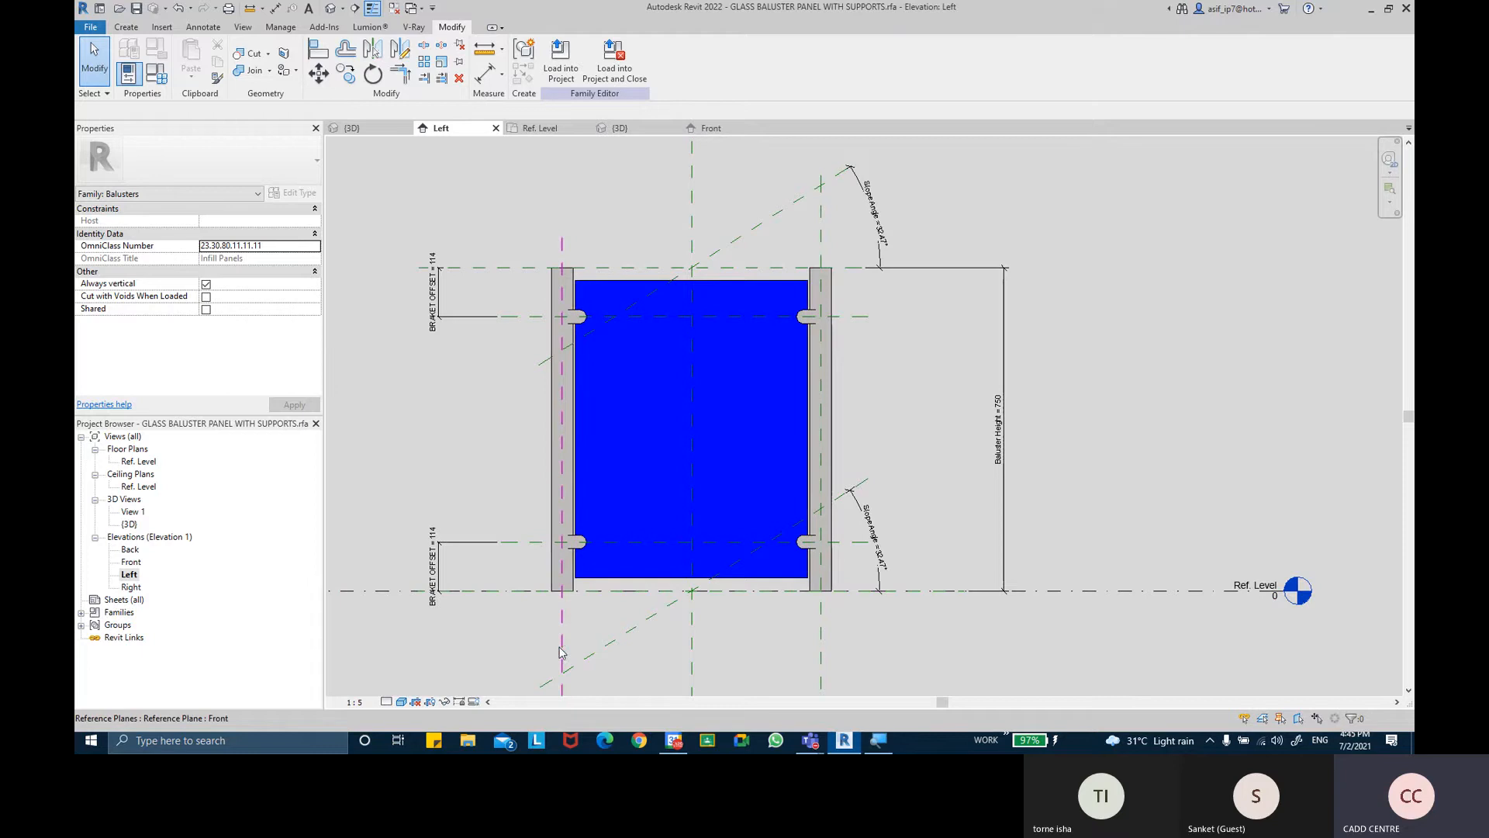
middle_click_drag(563, 643, 556, 602)
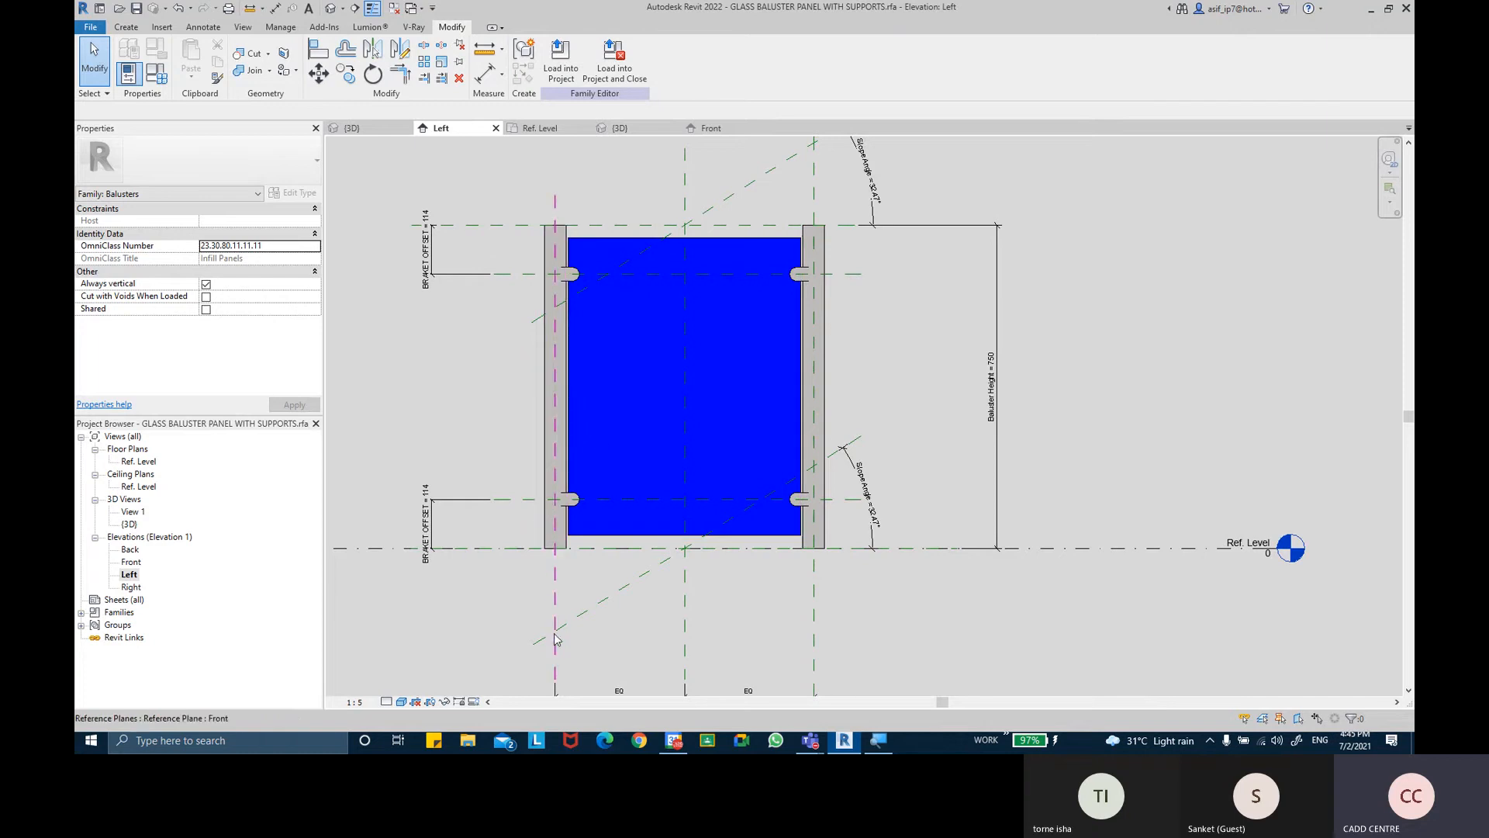
middle_click_drag(870, 357, 860, 491)
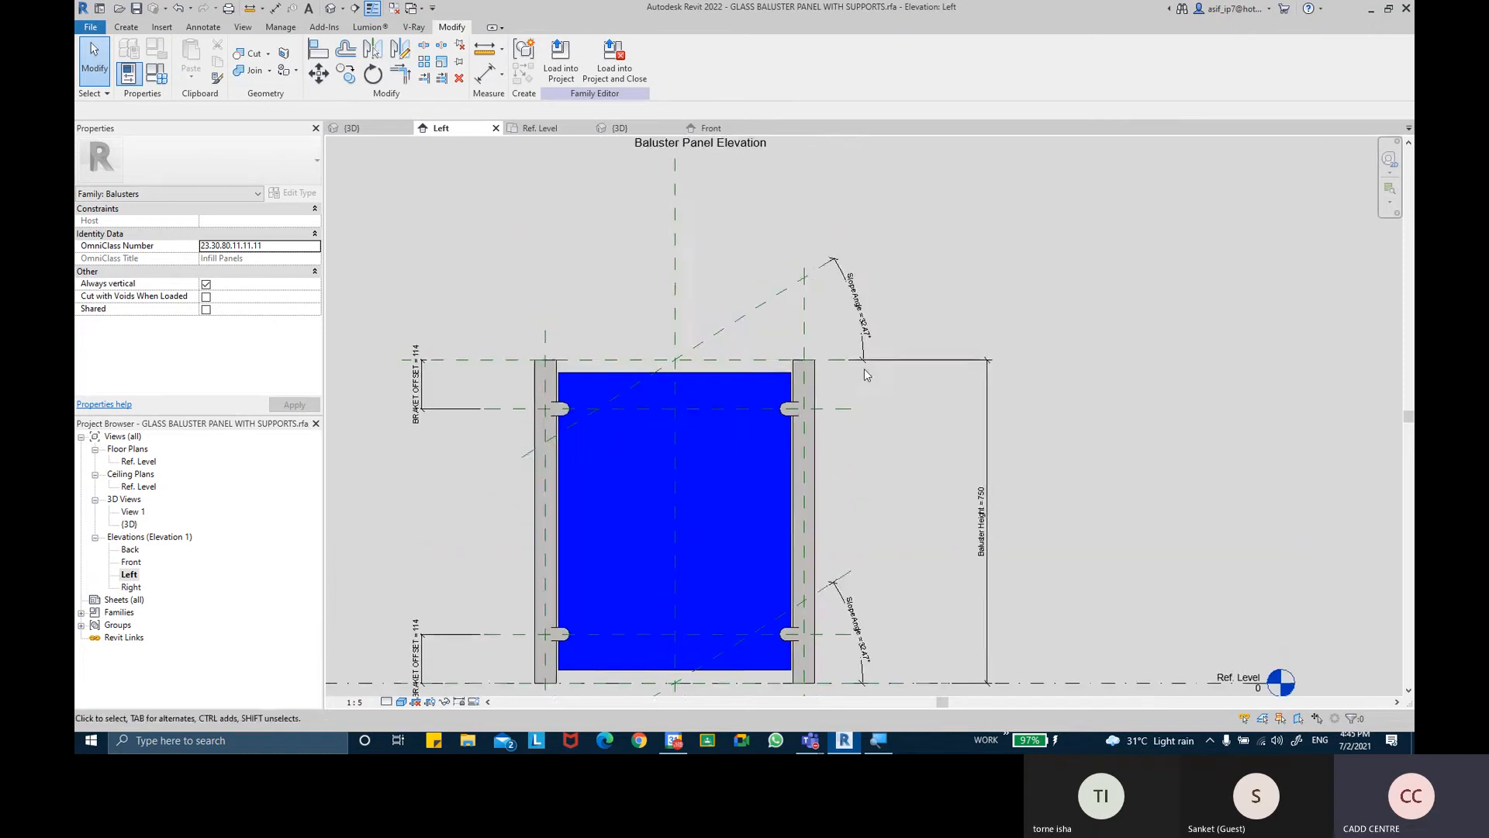
scroll(861, 325, "up", 1)
key("ctrl")
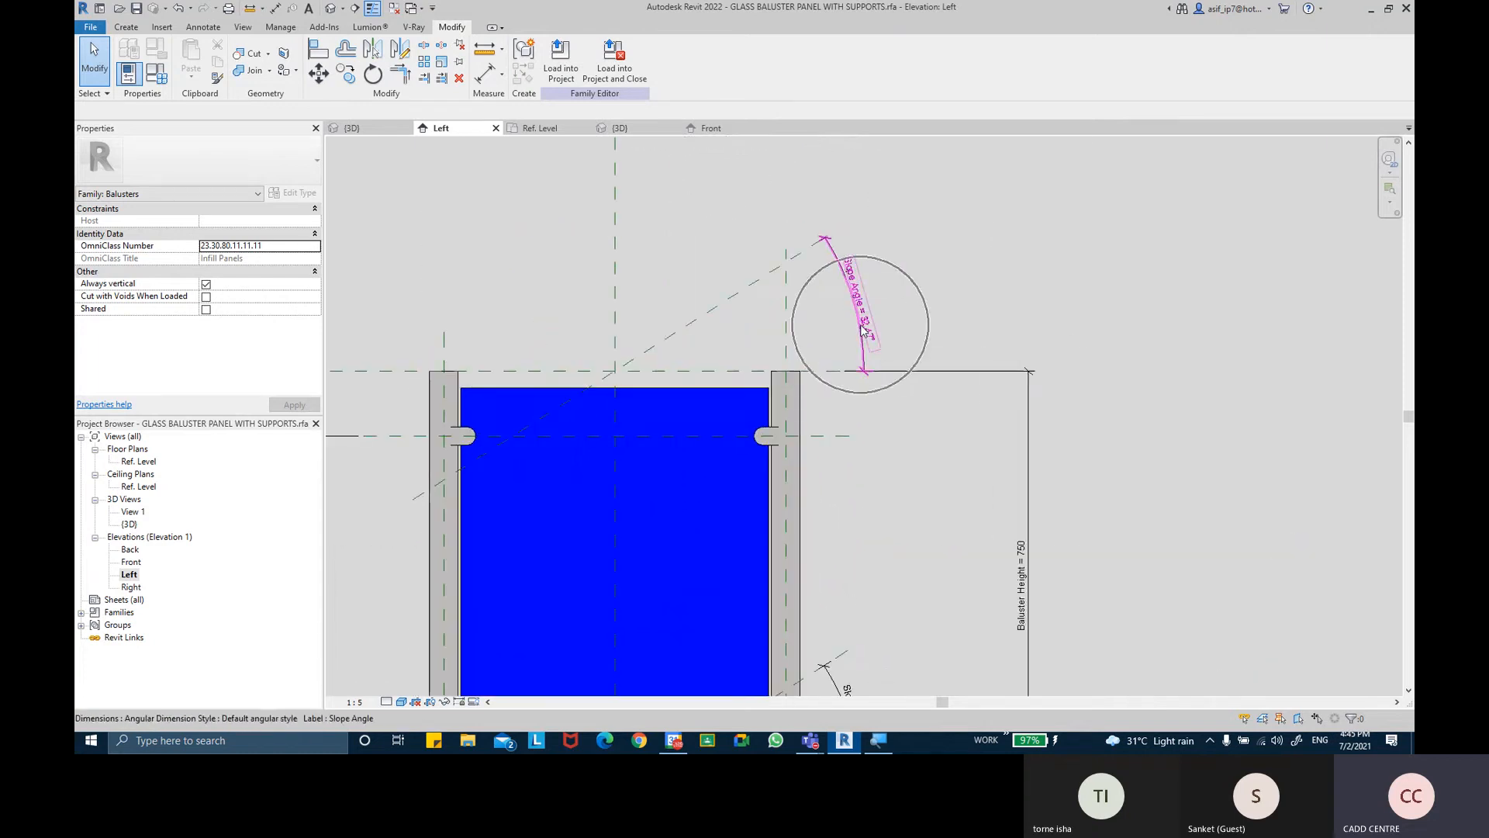
left_click(710, 129)
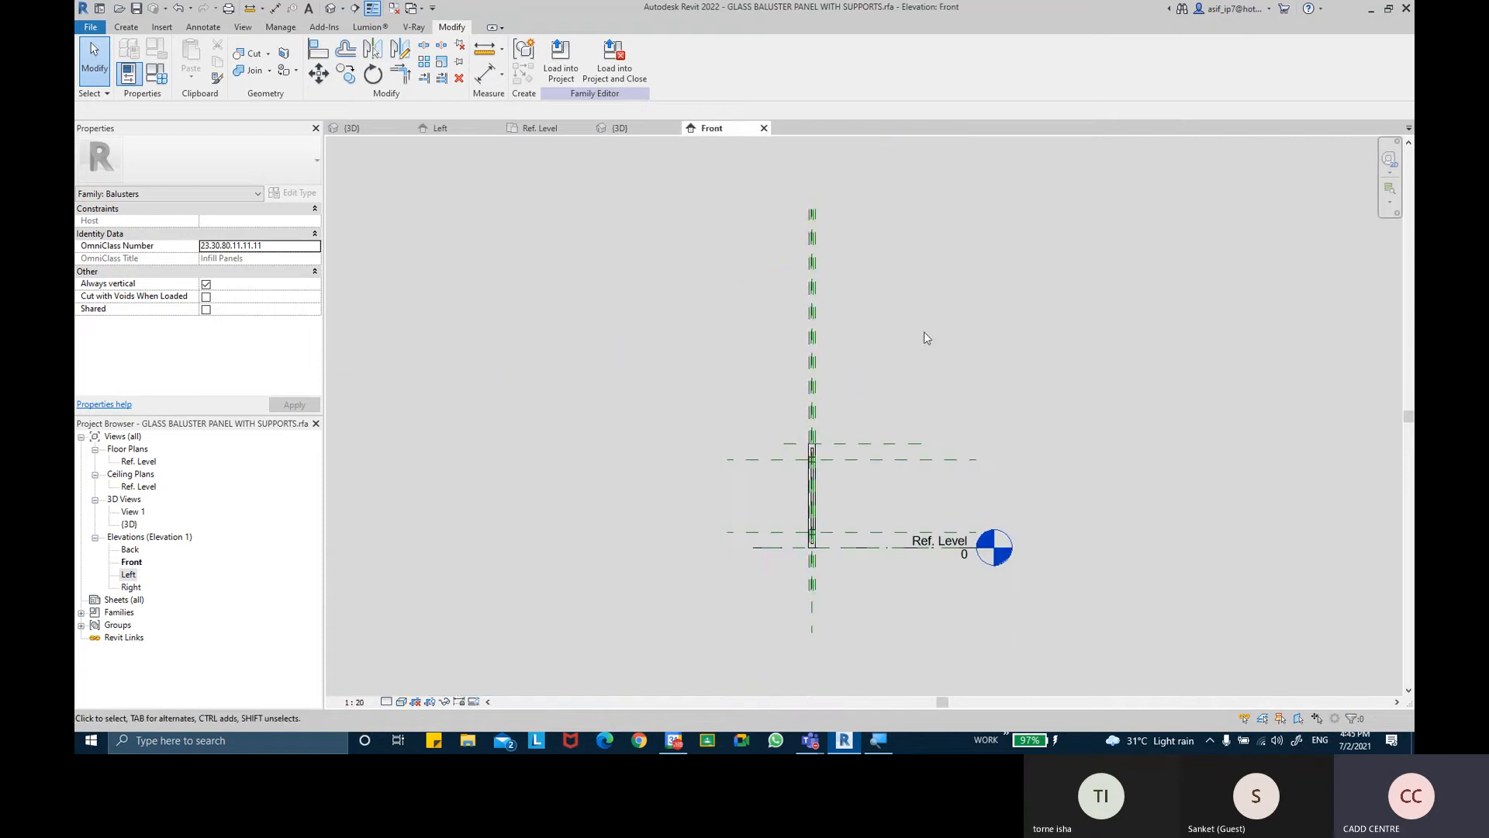
left_click(391, 133)
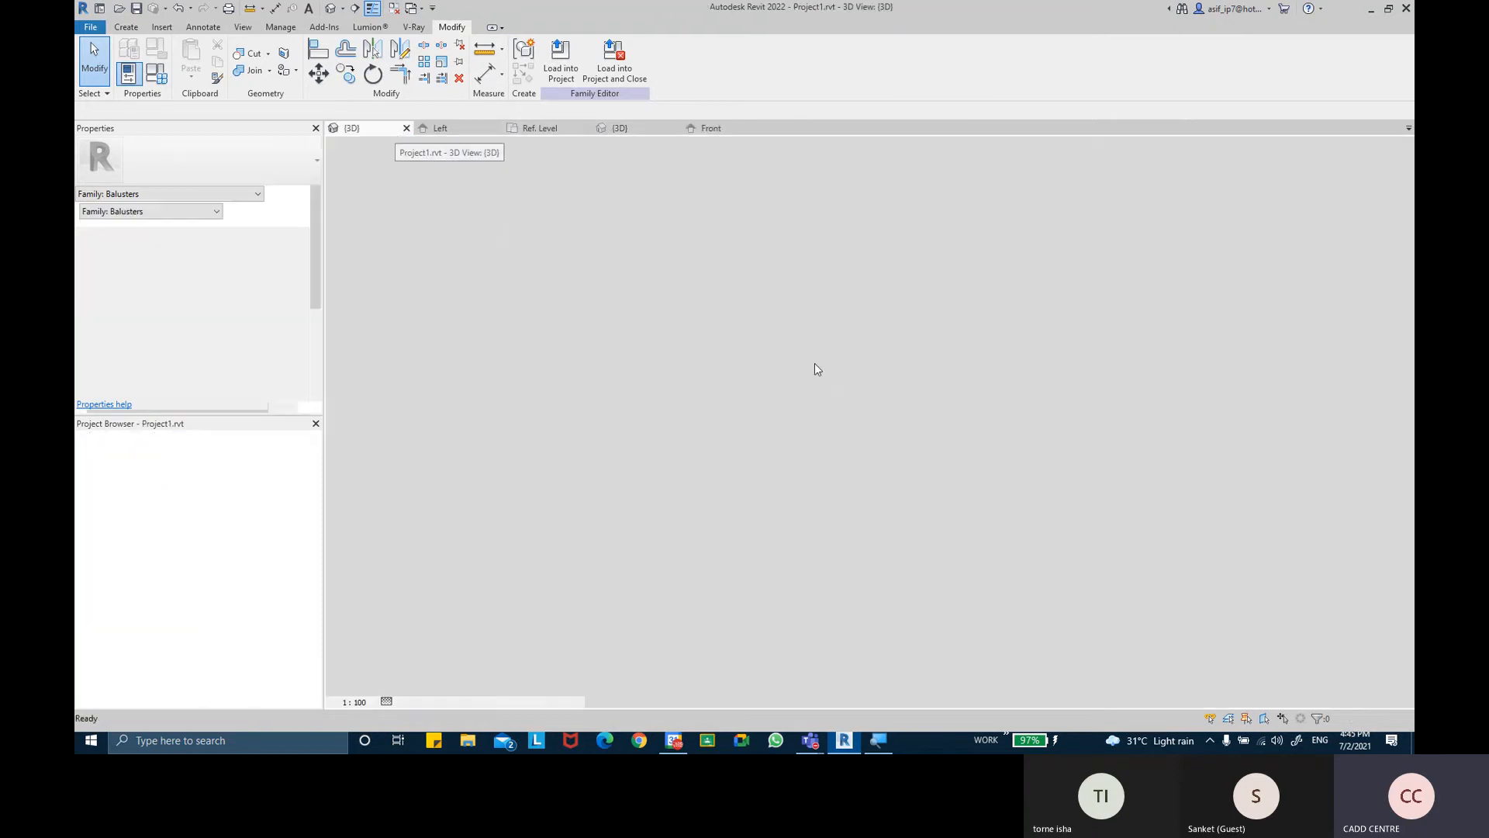
Examine the glass panel railing along the staircase and the freestanding glass panel railing in the 3D view
scroll(819, 371, "down", 2)
scroll(853, 306, "up", 2)
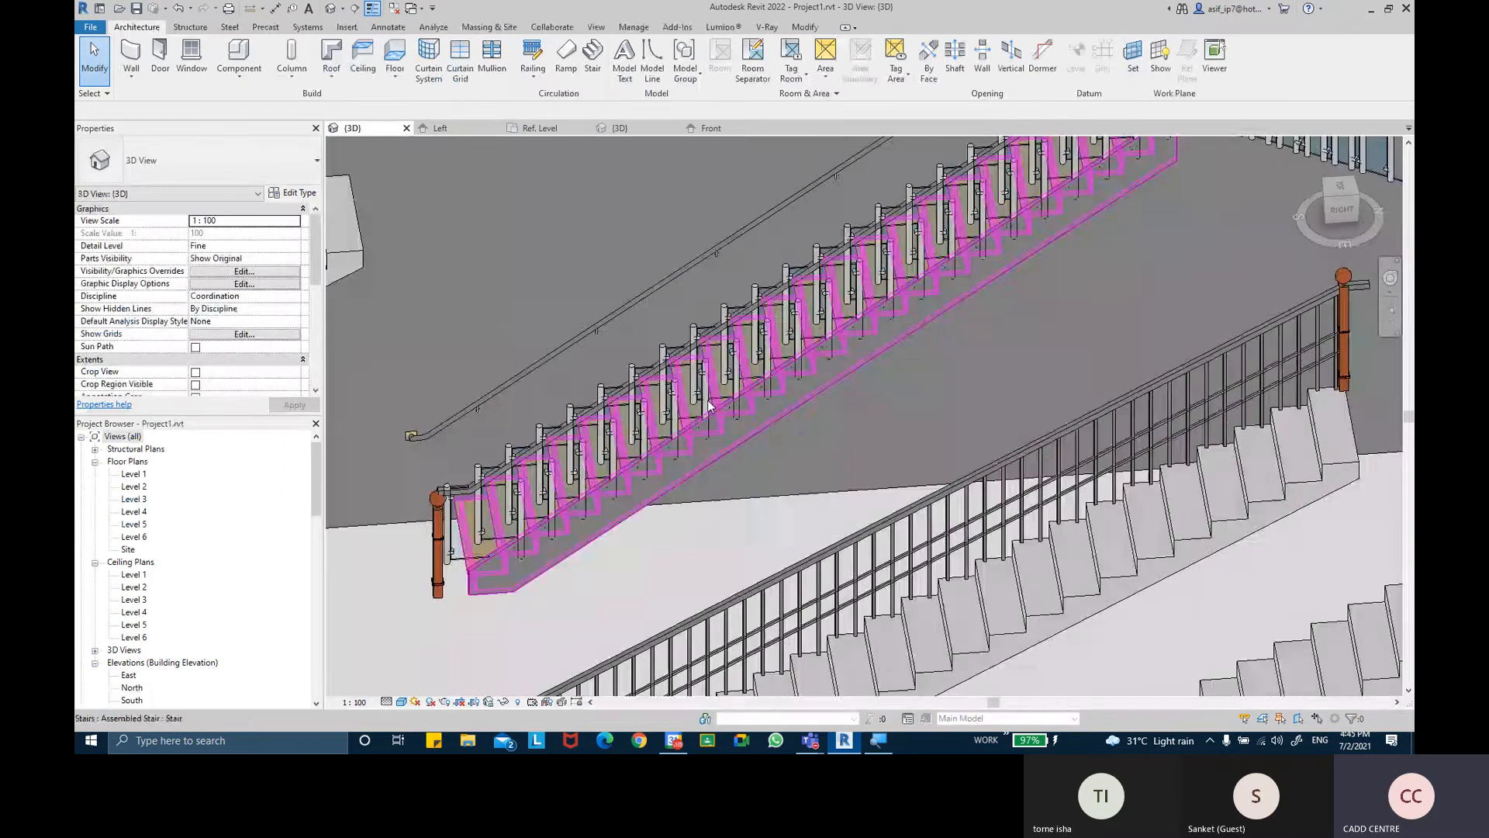
scroll(708, 404, "up", 5)
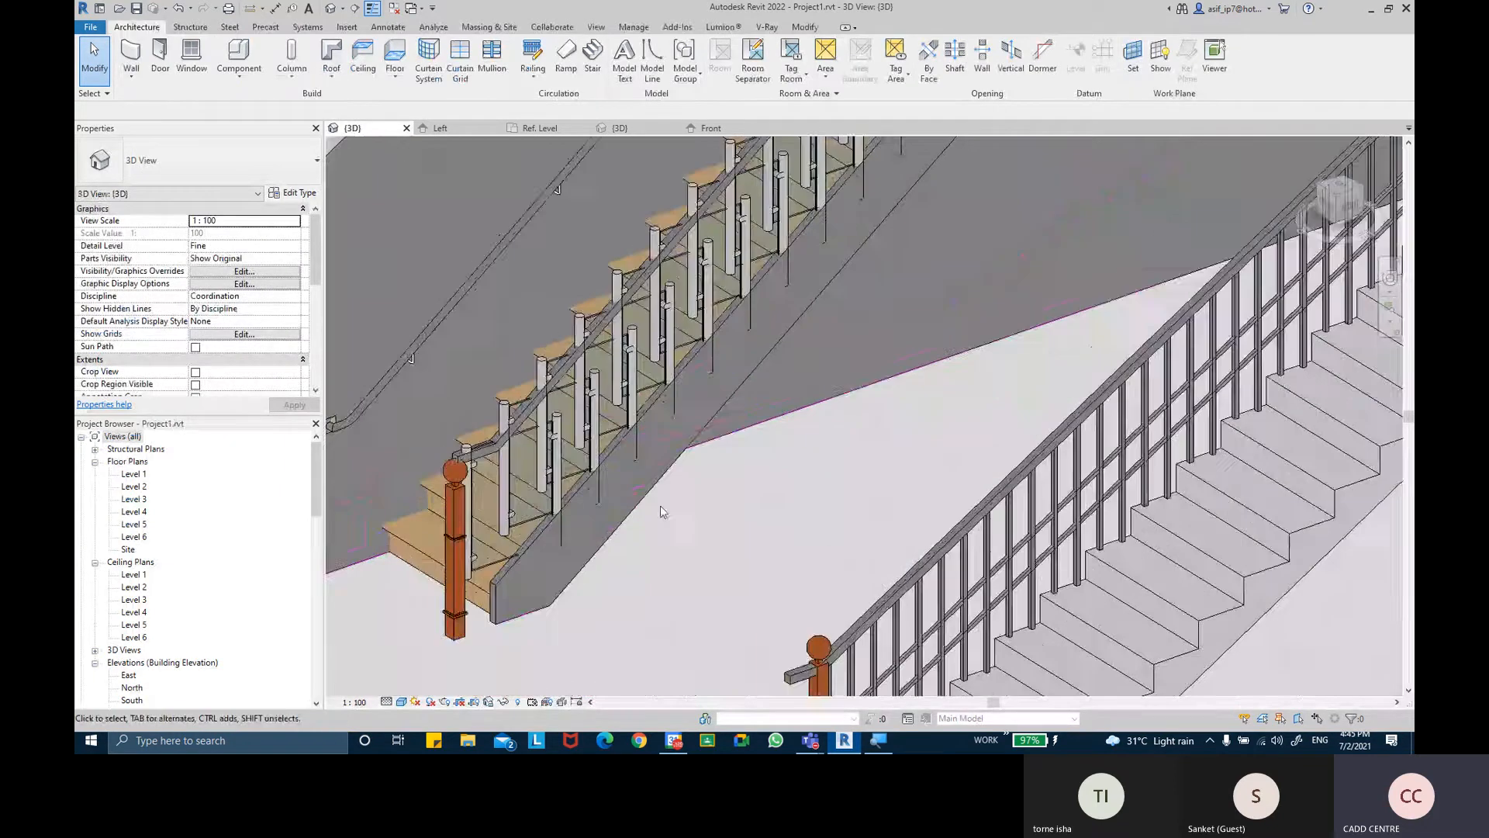
scroll(653, 516, "down", 3)
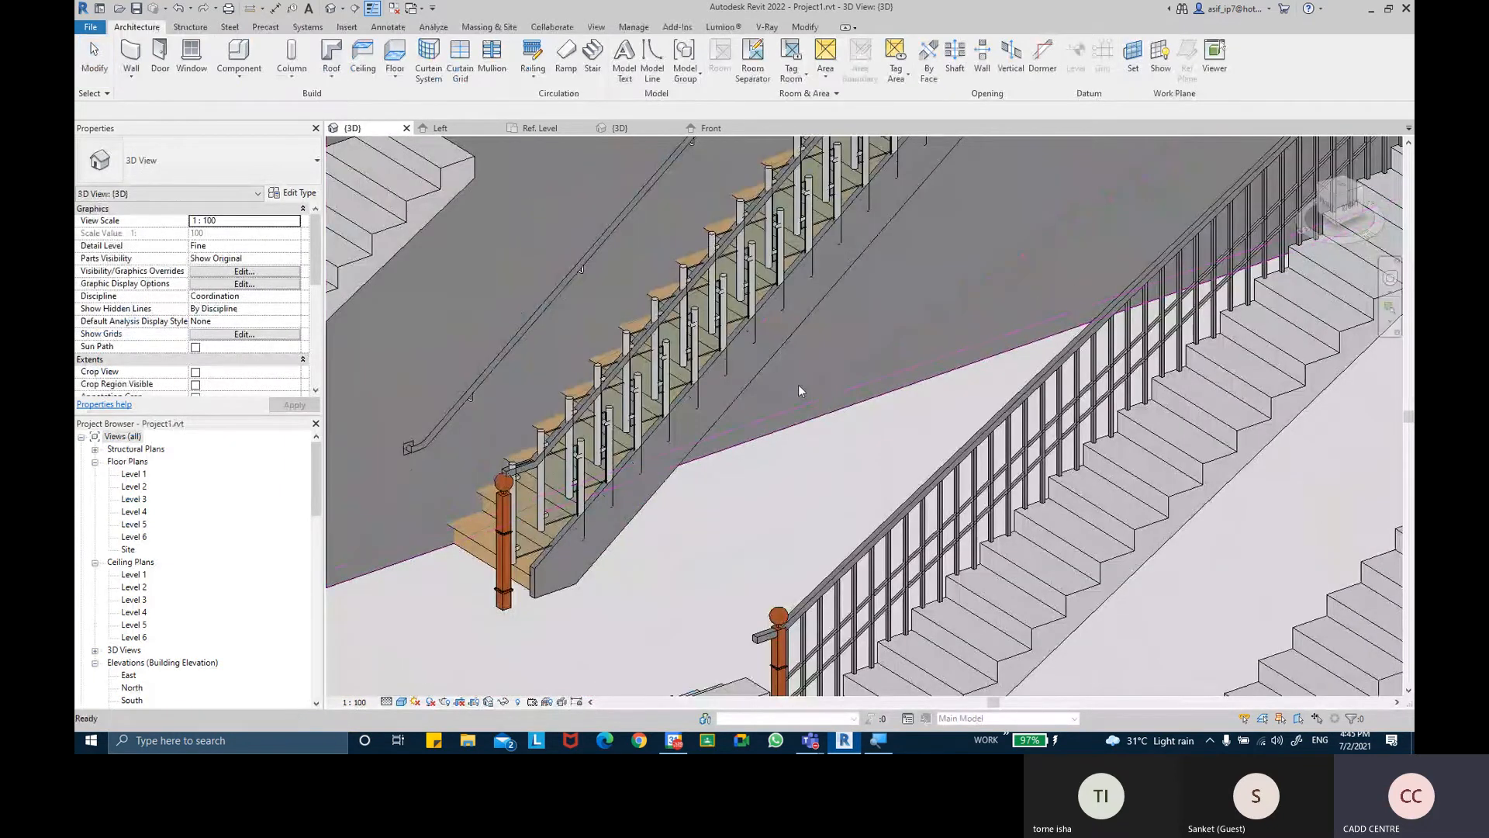
scroll(799, 385, "up", 2)
middle_click_drag(802, 388, 841, 401, "shift")
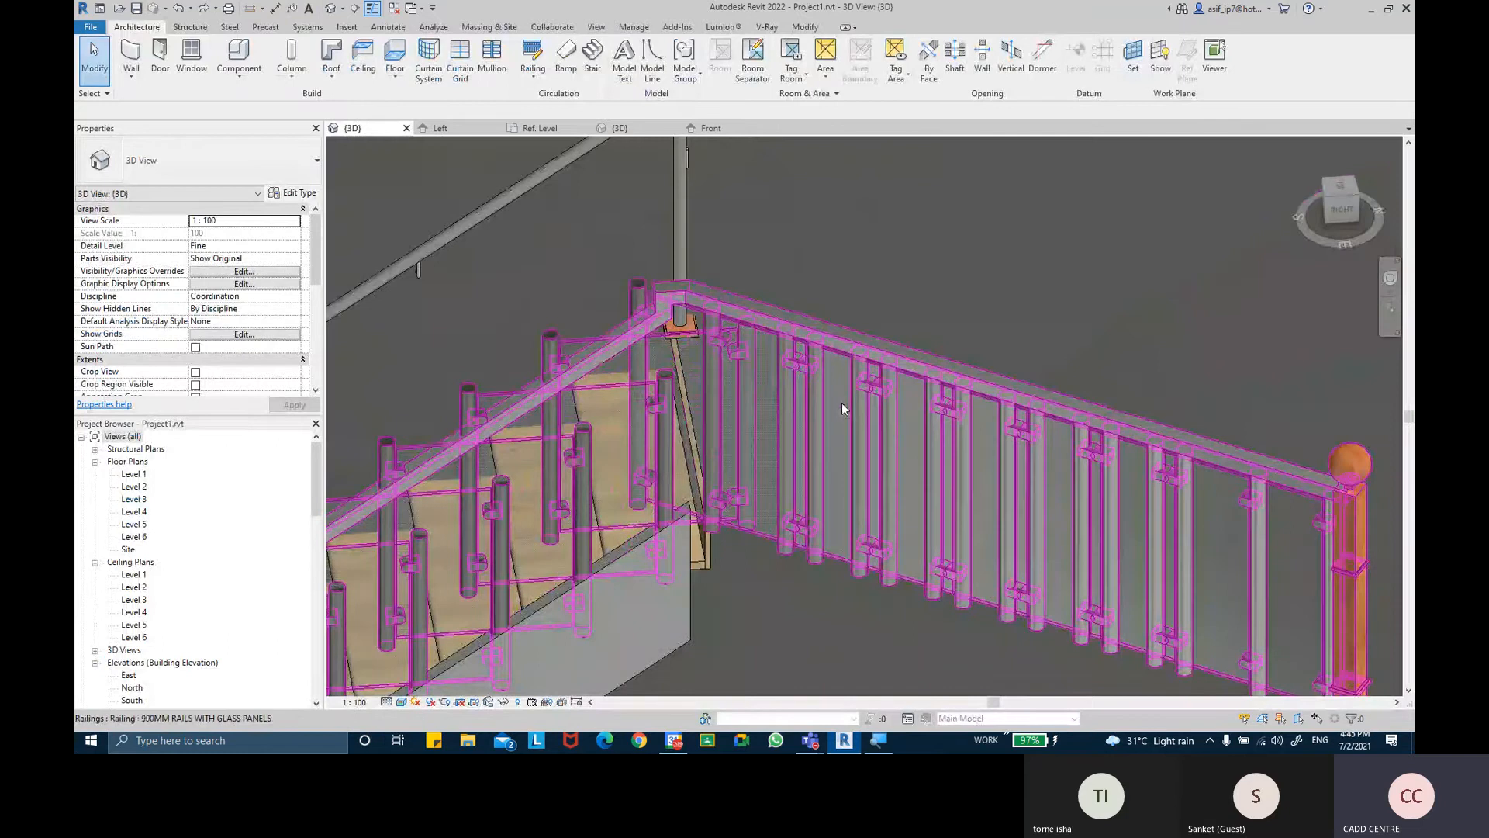
scroll(841, 403, "down", 4)
middle_click_drag(841, 402, 927, 372, "shift")
scroll(1086, 416, "down", 3)
middle_click_drag(1086, 416, 915, 307)
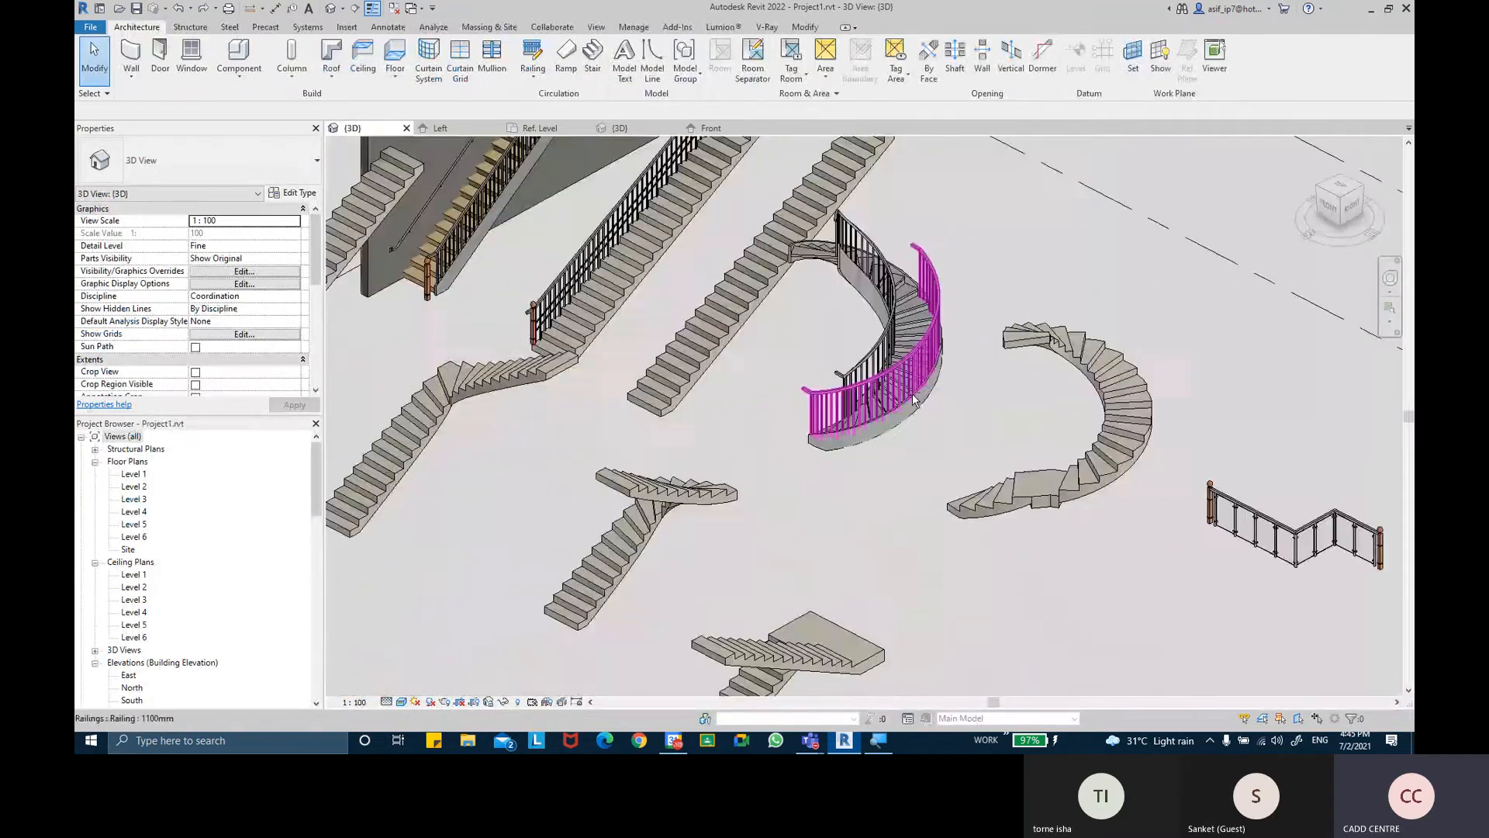
middle_click_drag(1229, 486, 856, 362)
scroll(948, 422, "up", 4)
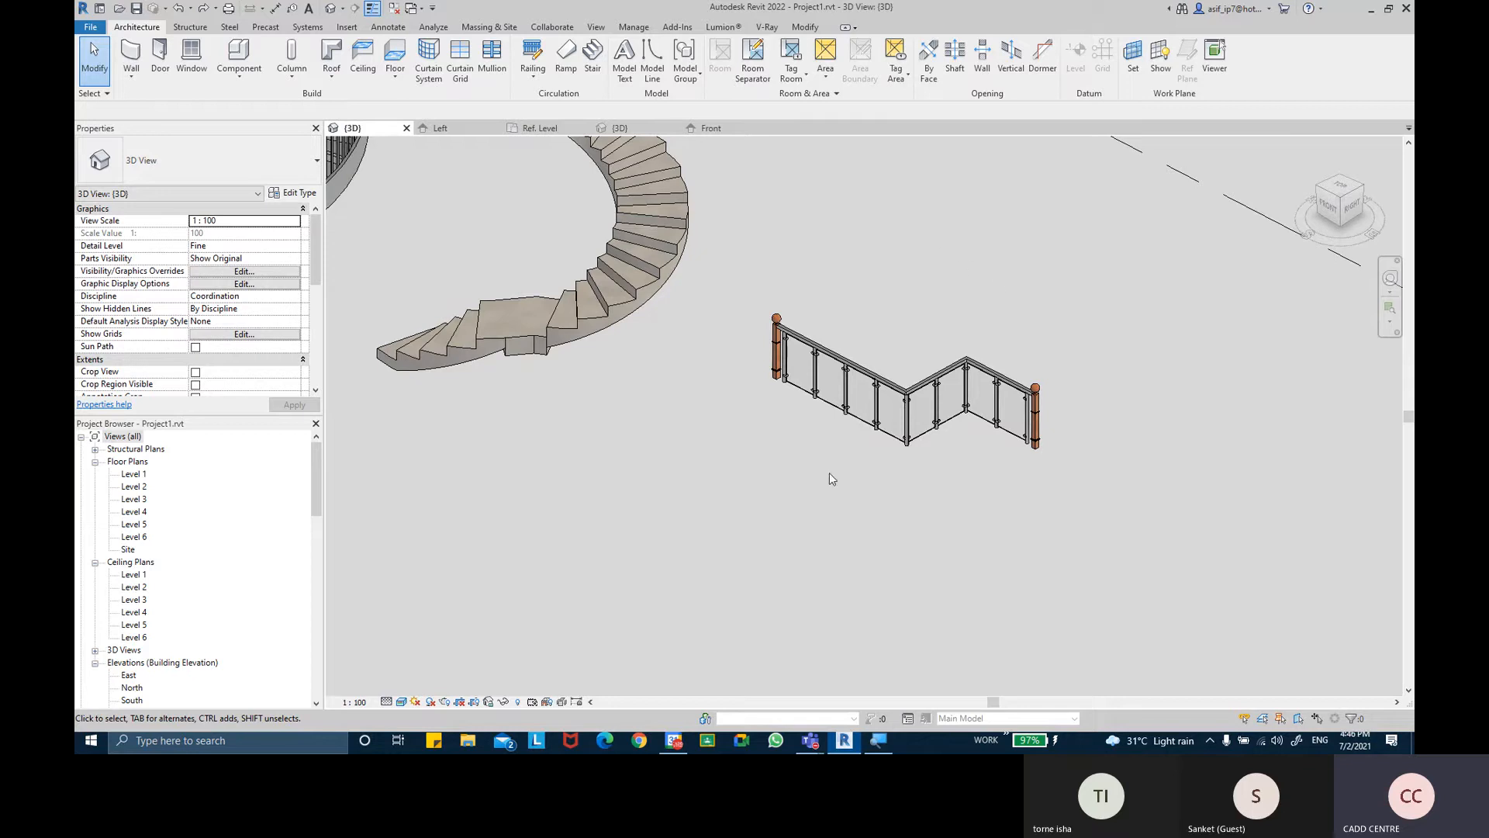
middle_click_drag(813, 413, 805, 418)
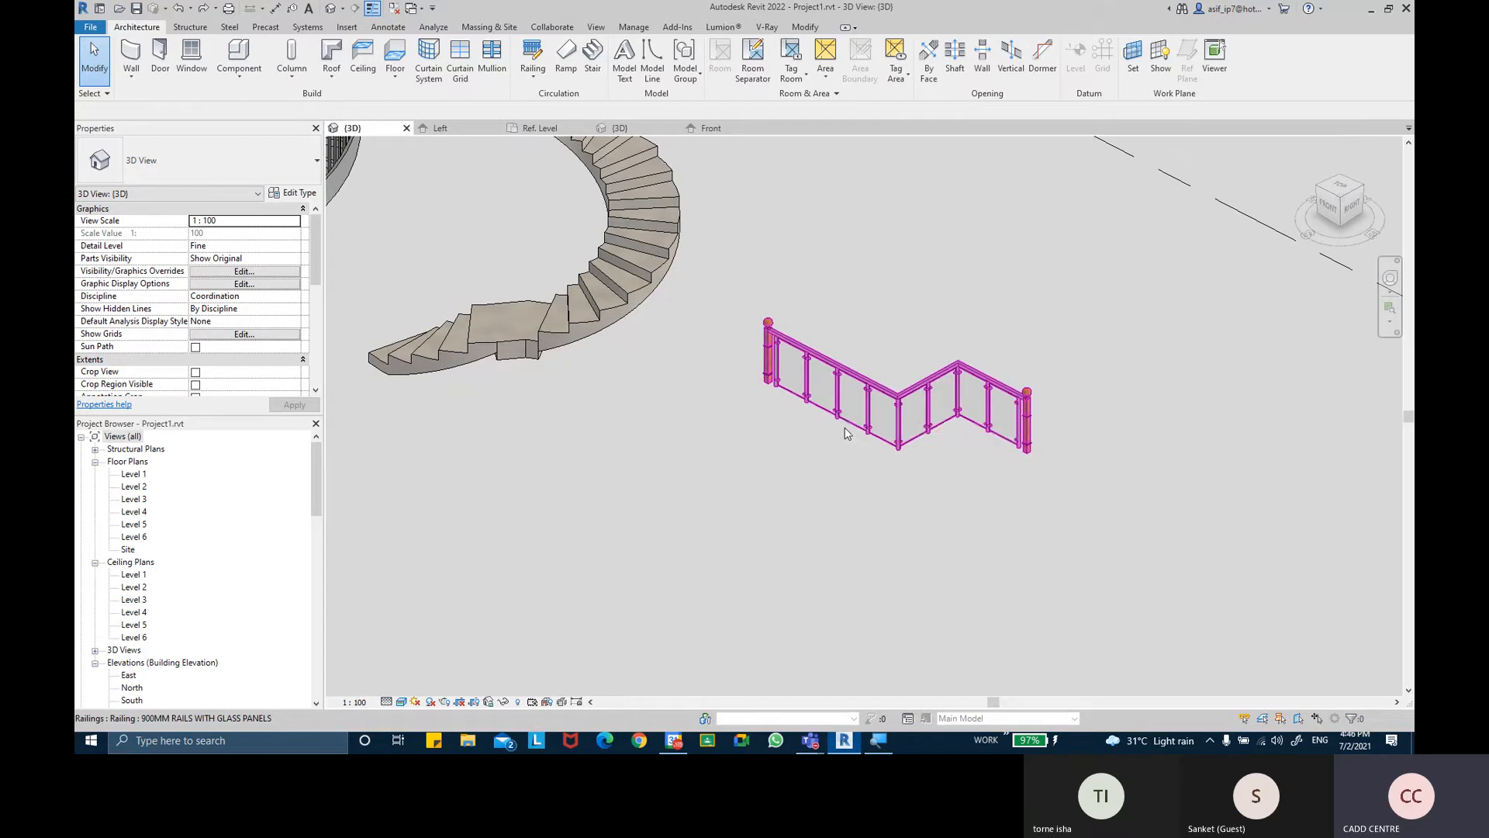
Switch to Chrome and try to open the website BIMOJECTS.COM
left_click(641, 743)
left_click(952, 314)
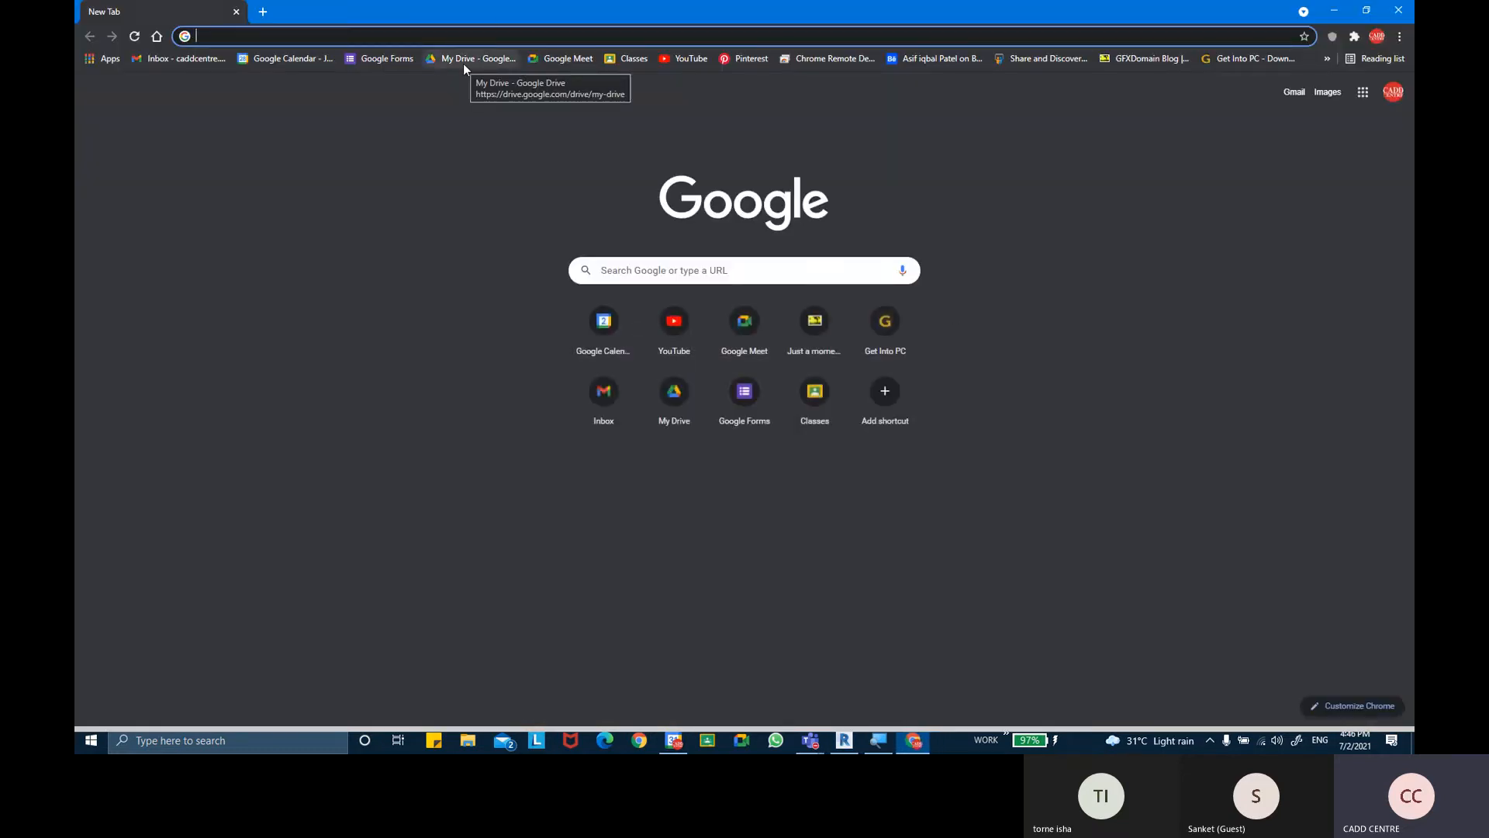
type("BIMOJEC")
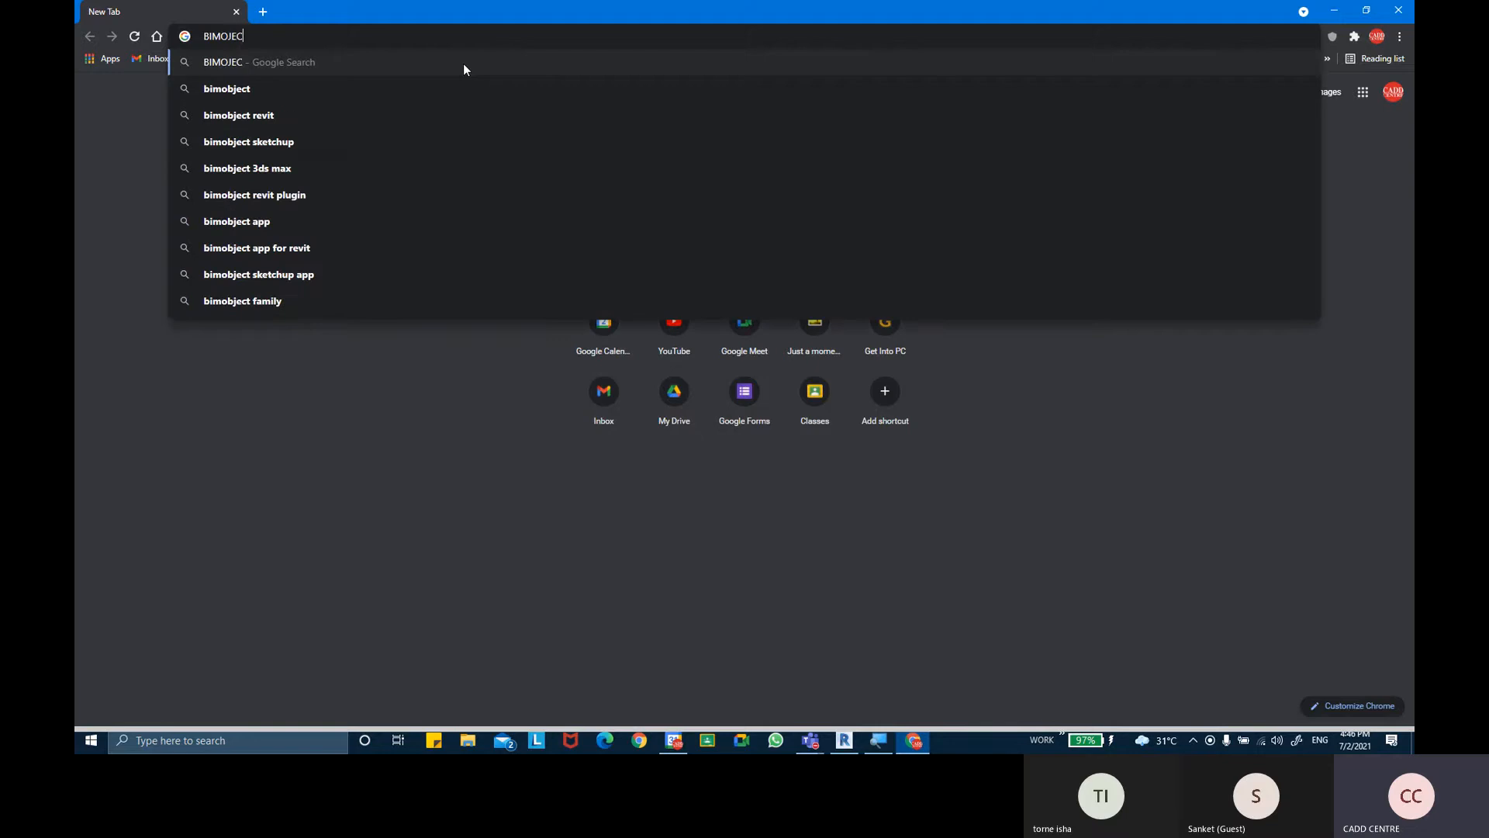
type("TS.COM")
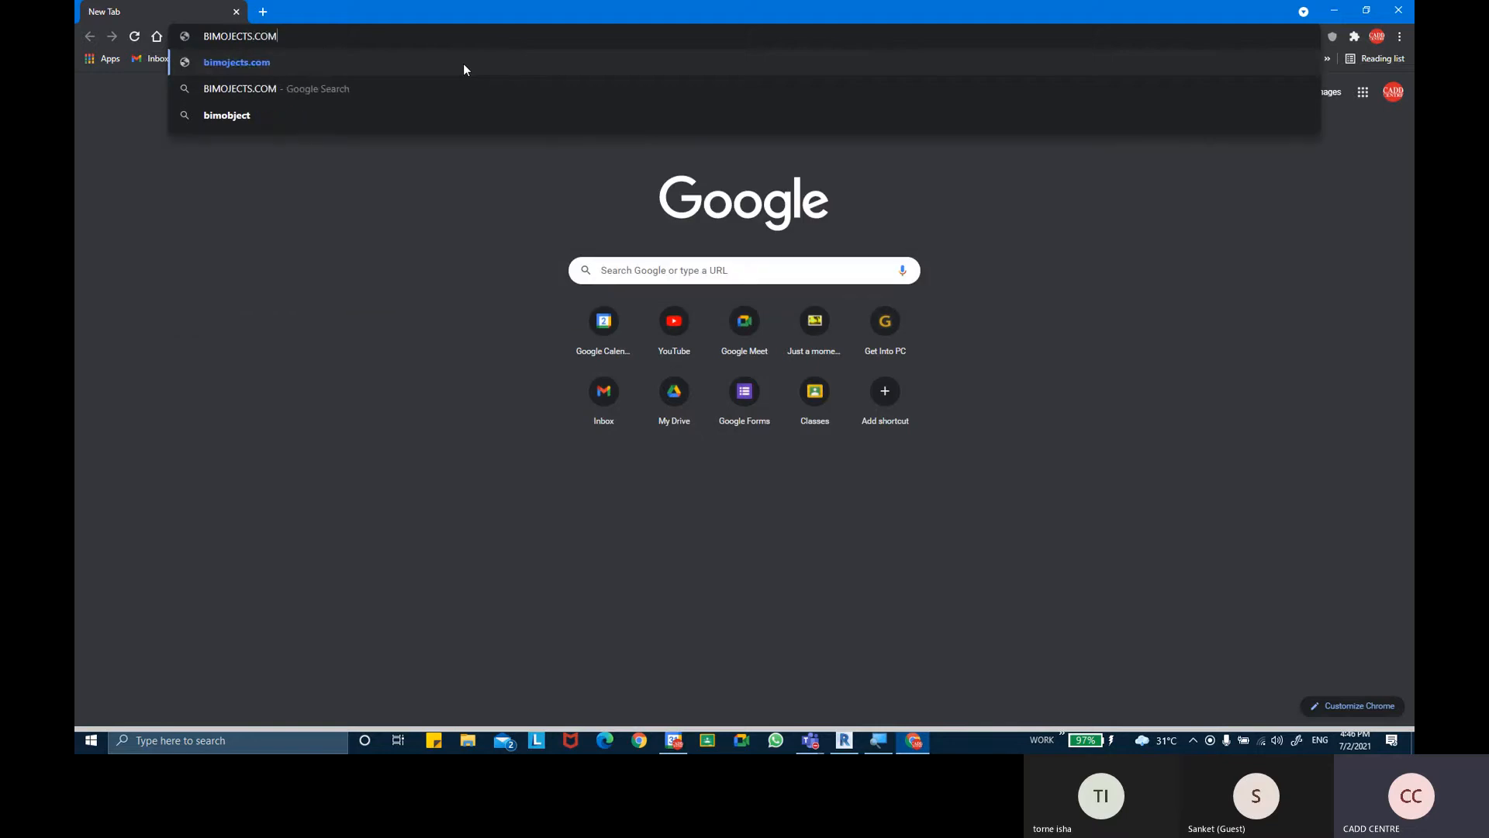
key("Return")
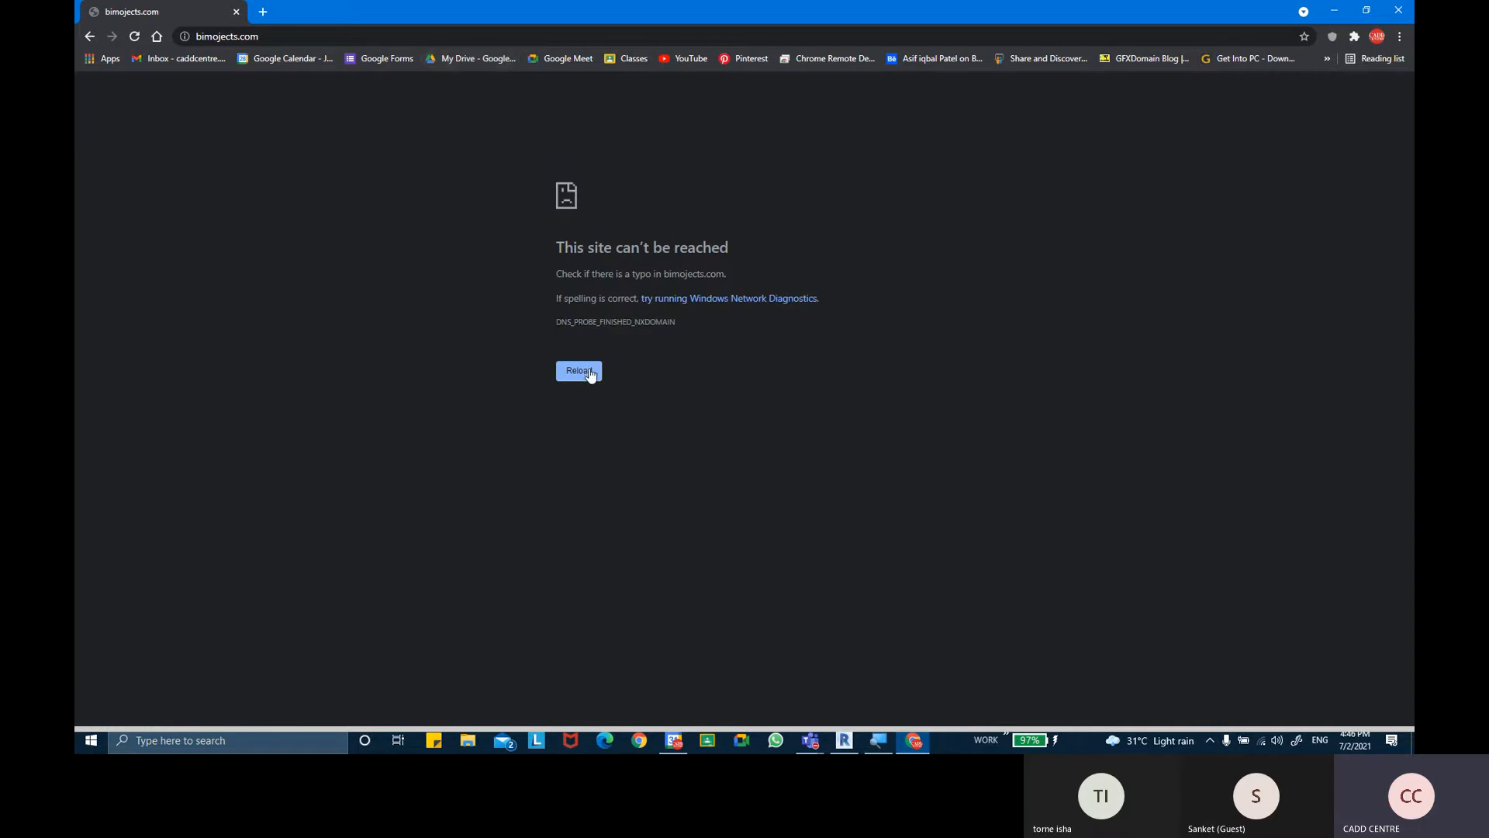
Open the website BIMobject.com and browse its trending product catalog
left_click(296, 37)
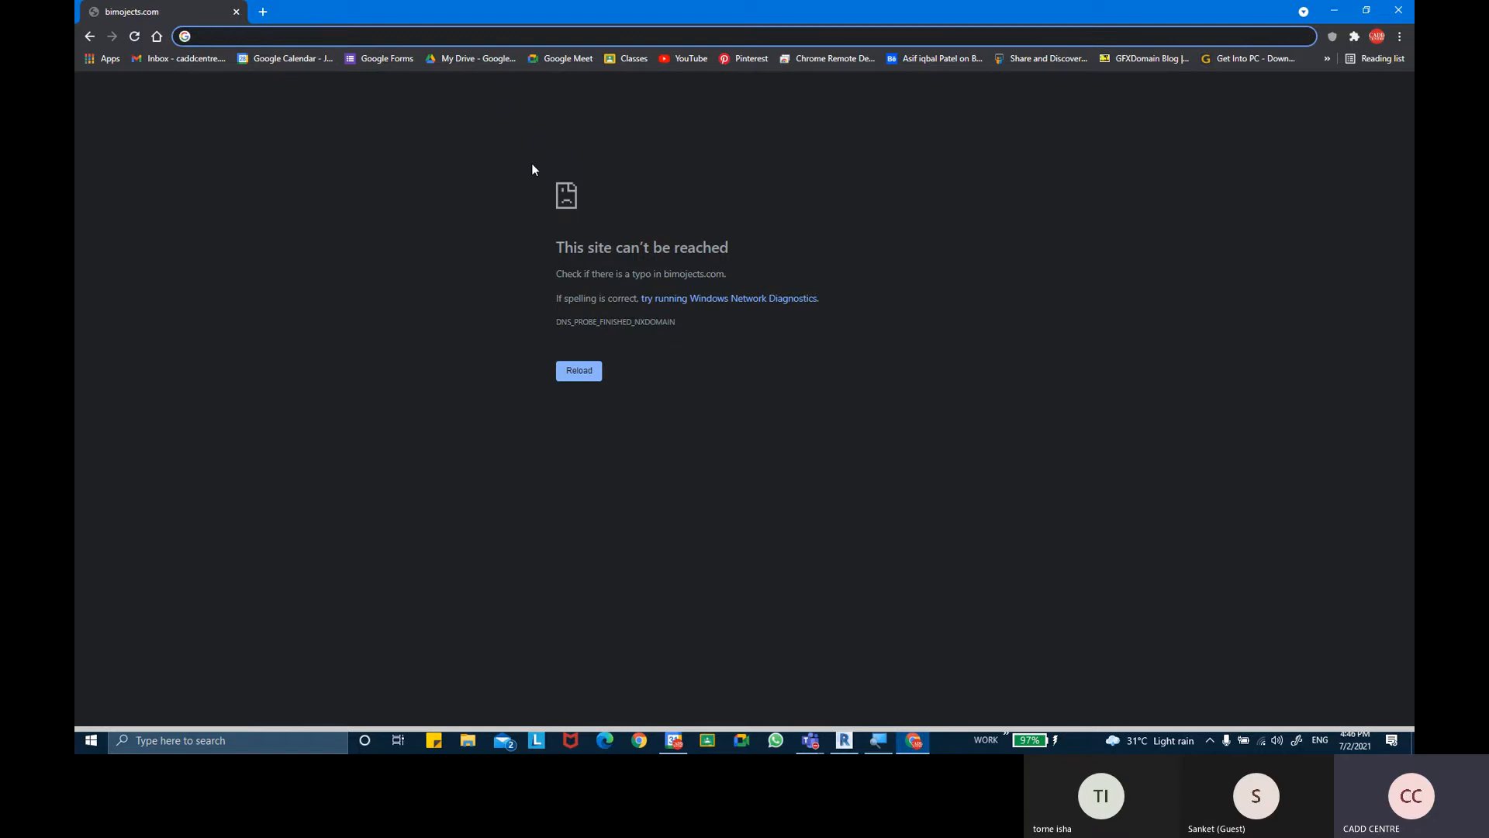
type("BIMobject.com")
key("Right")
key("Return")
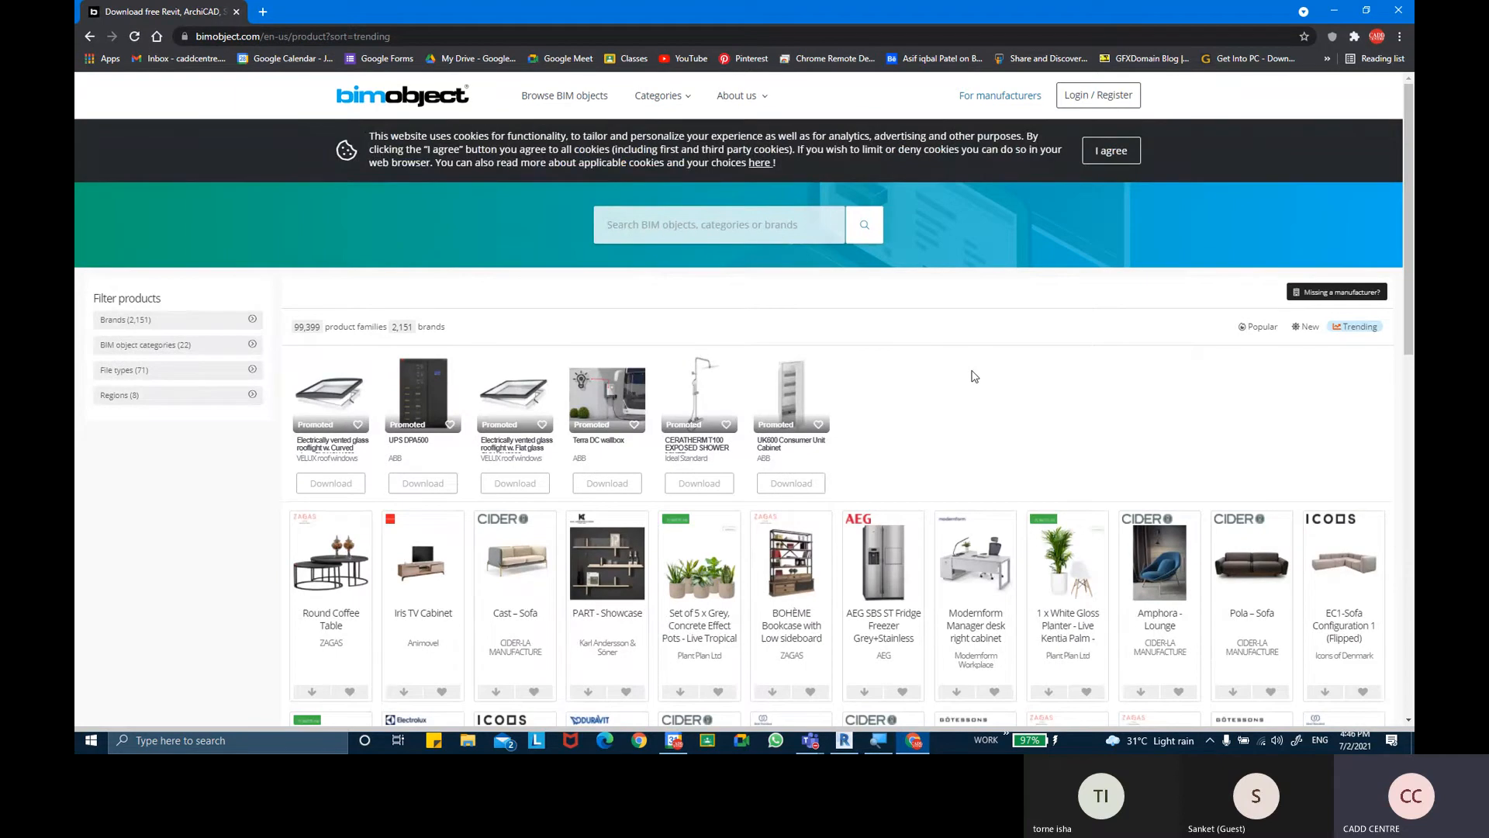
scroll(975, 376, "down", 6)
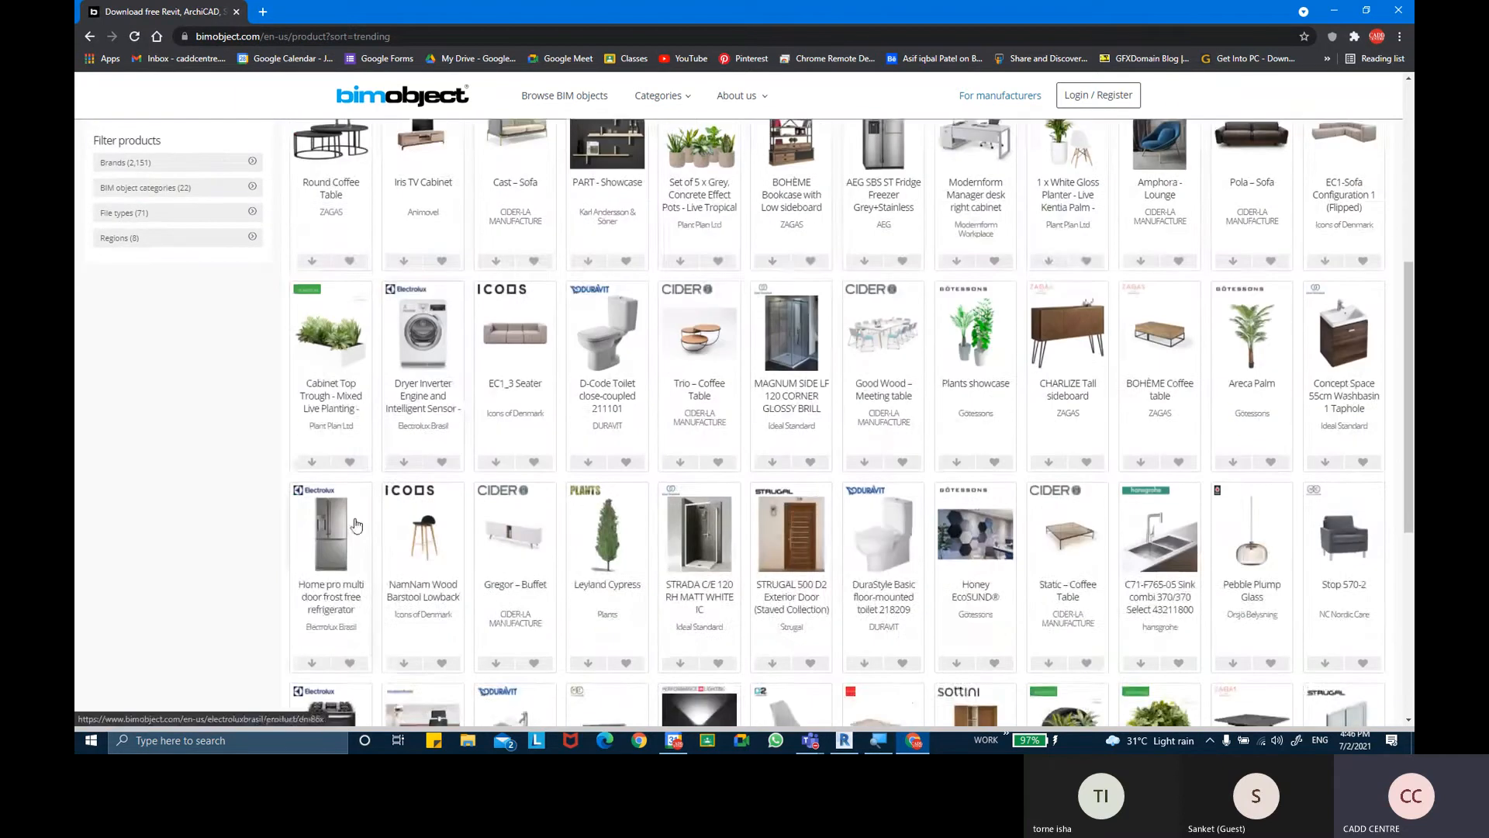
scroll(728, 401, "down", 5)
scroll(713, 423, "up", 5)
scroll(712, 423, "up", 7)
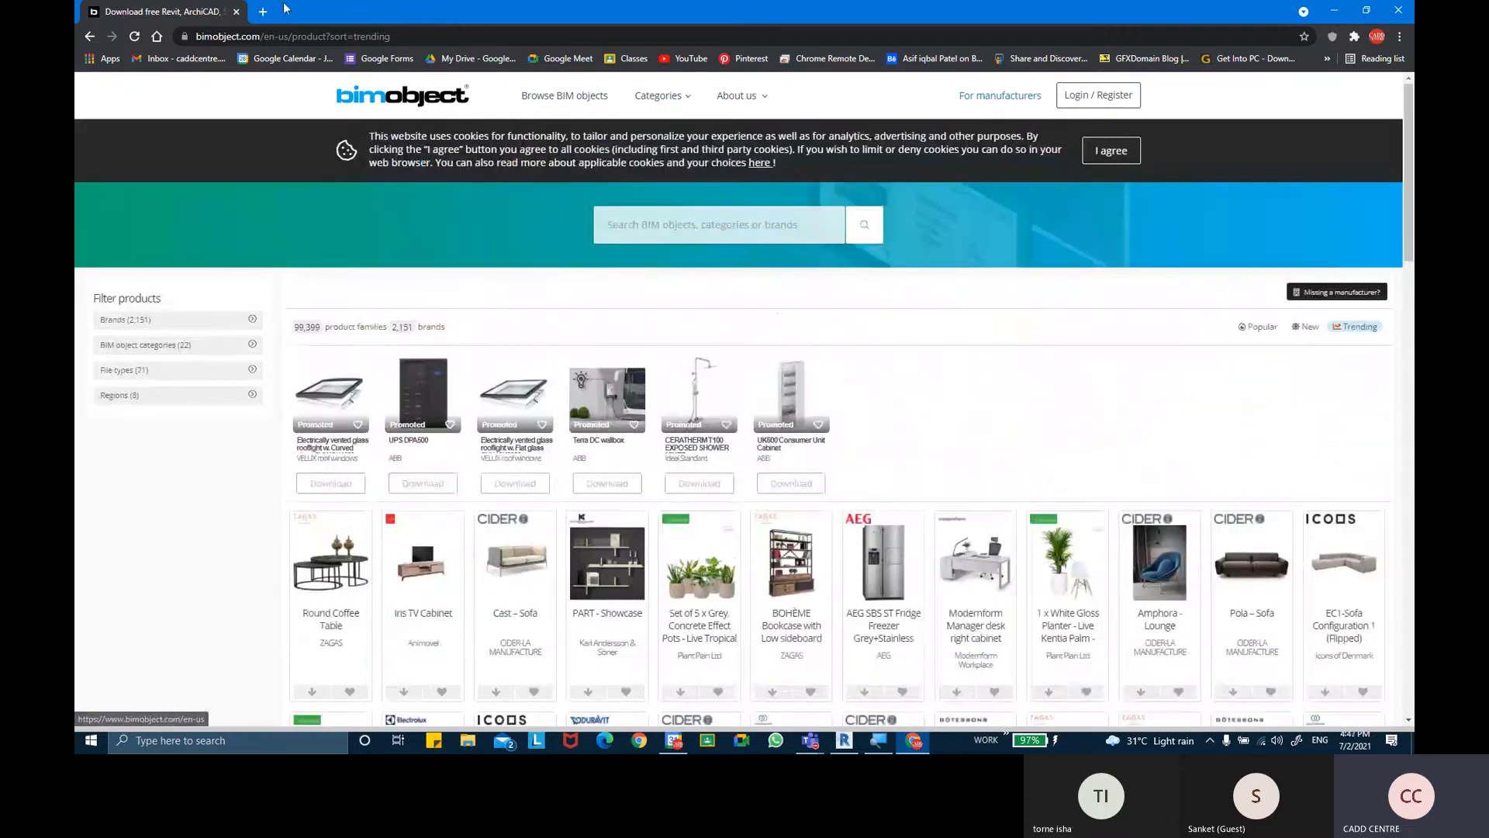
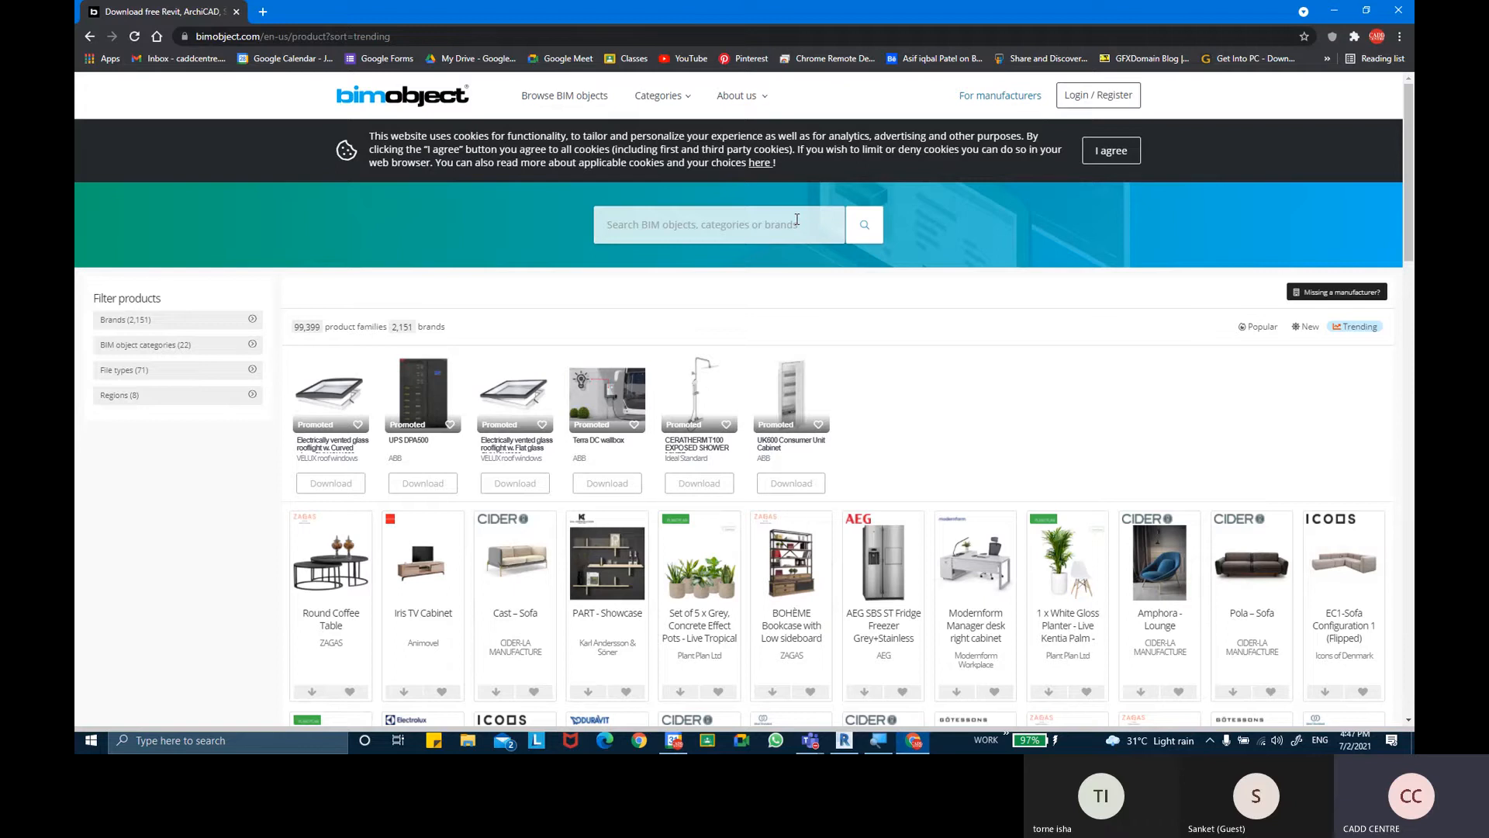
Open MODLAR.COM in a new browser tab and look through its home page
left_click(263, 12)
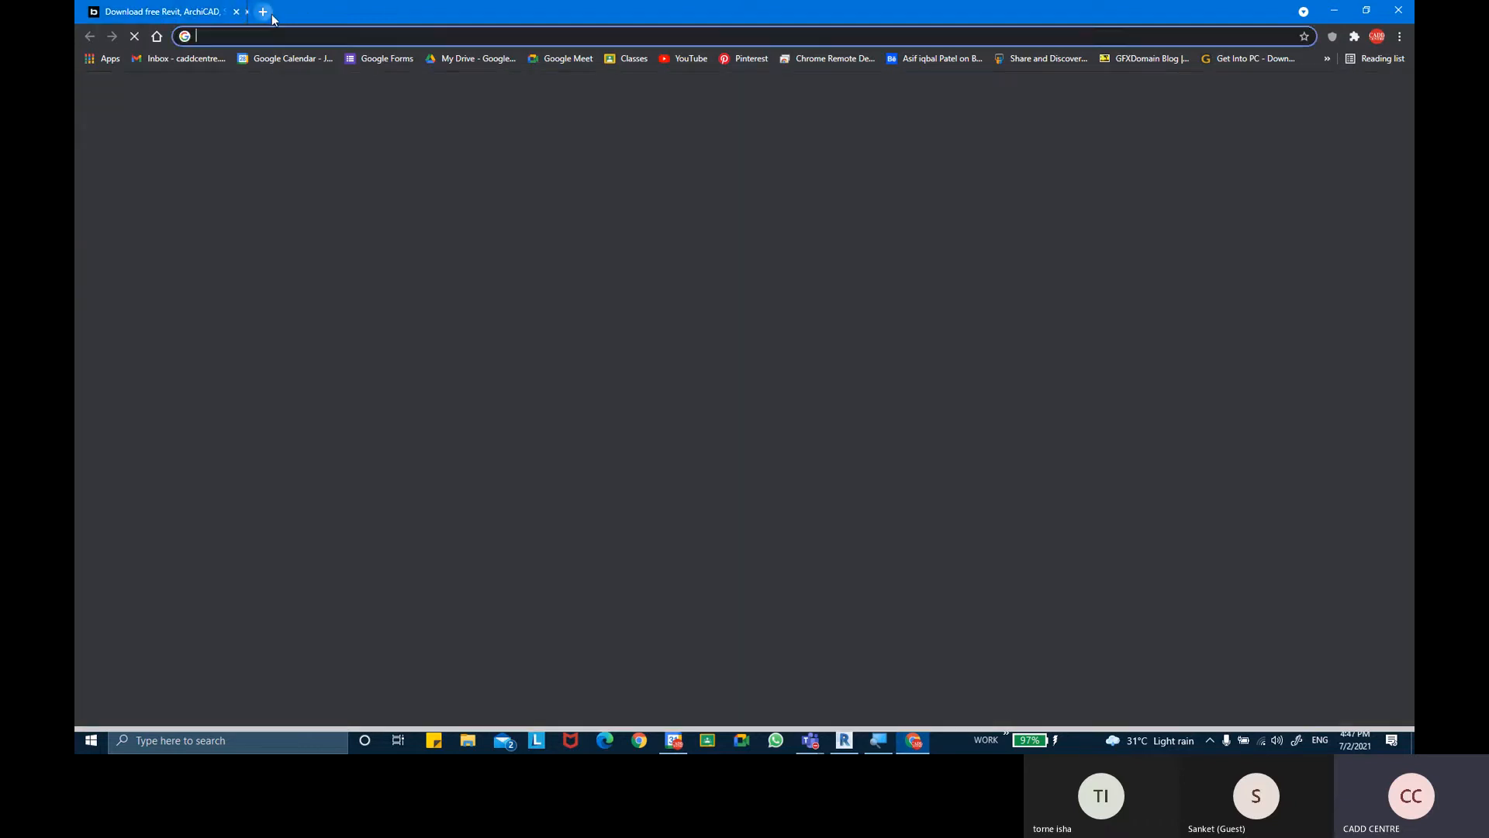
type("MO")
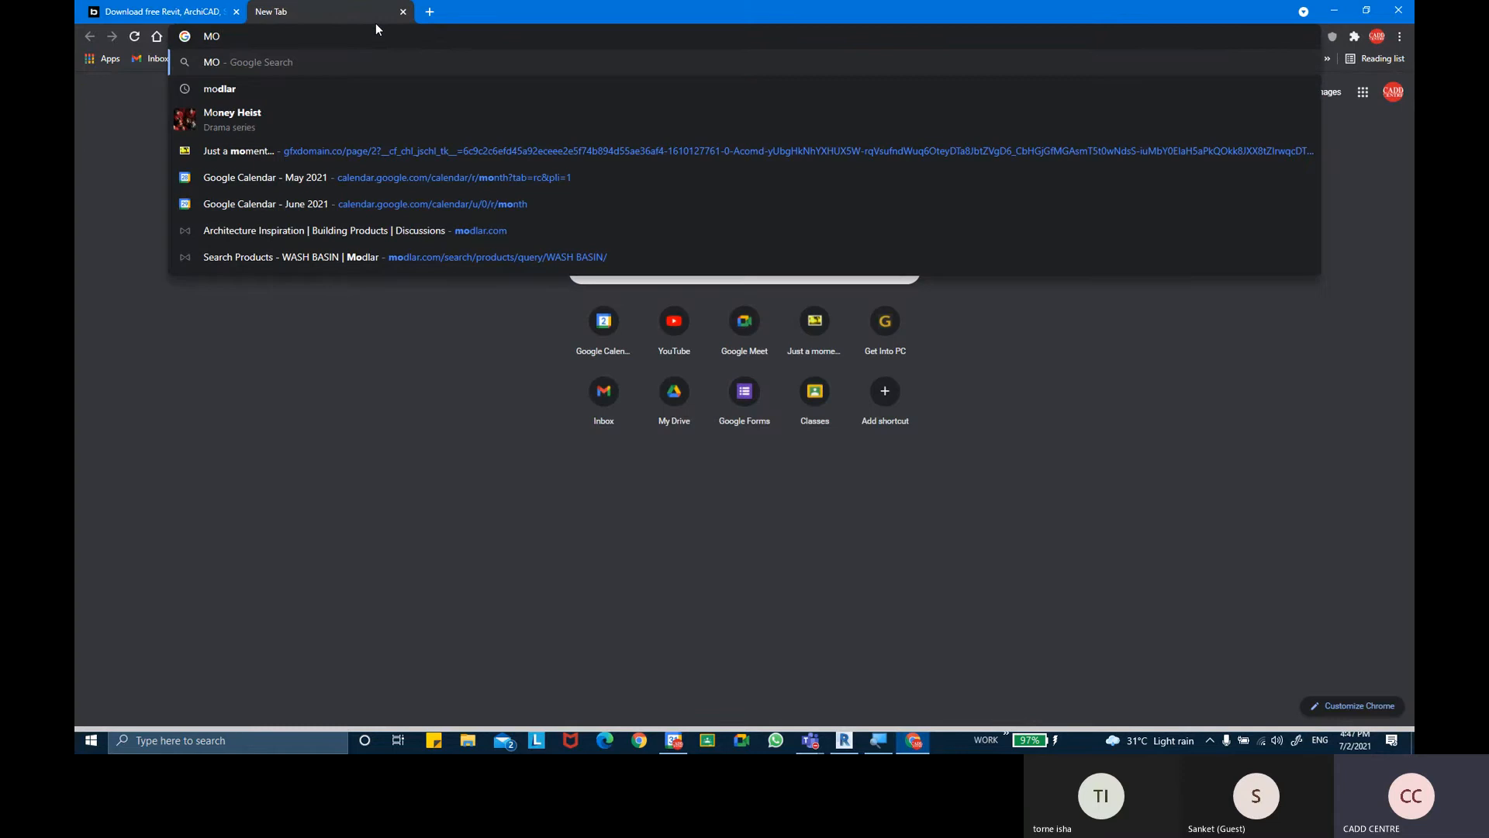
type("DLAR")
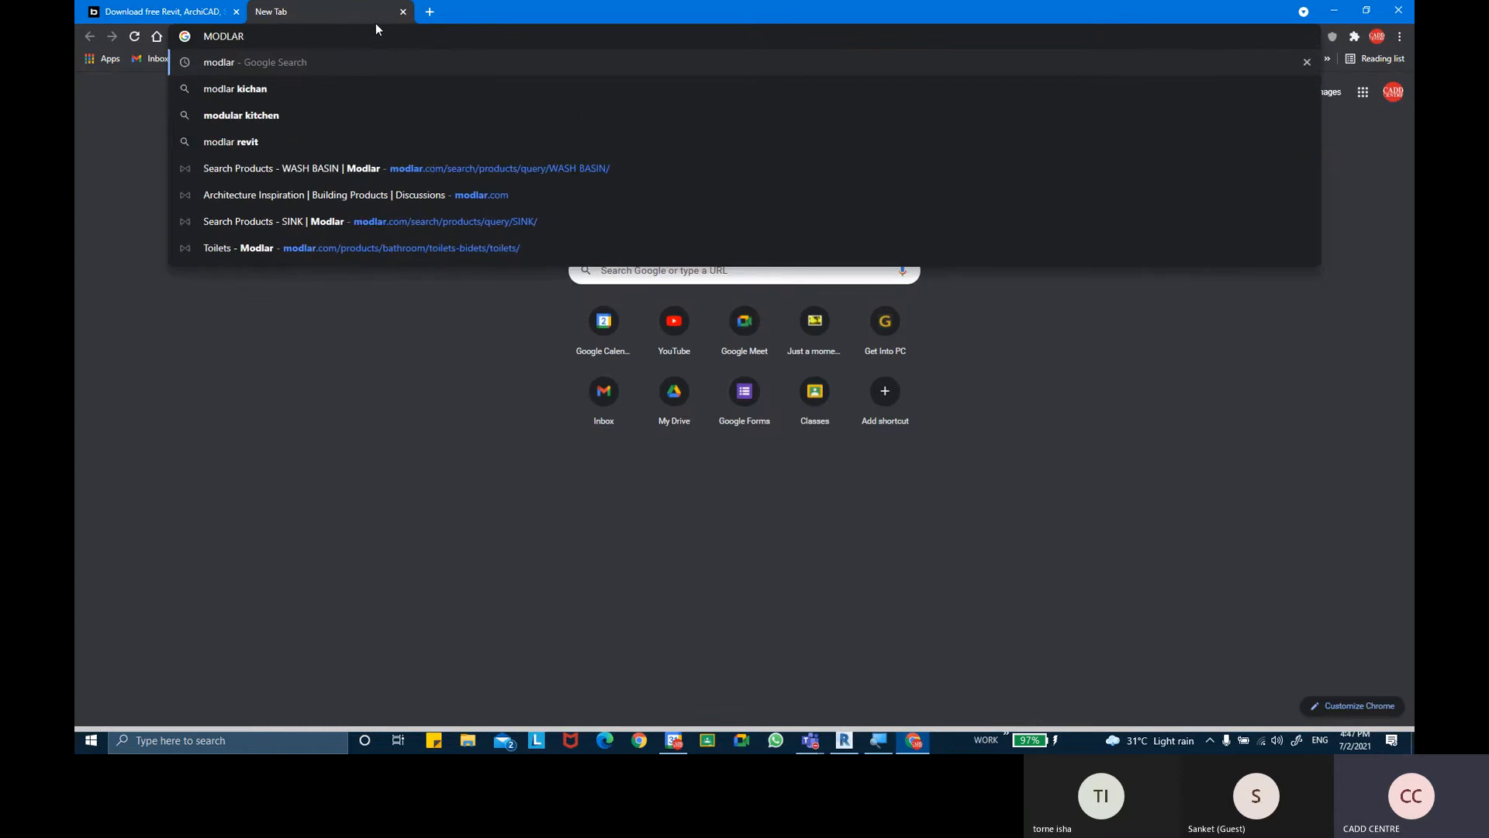
type(".COM")
key("Return")
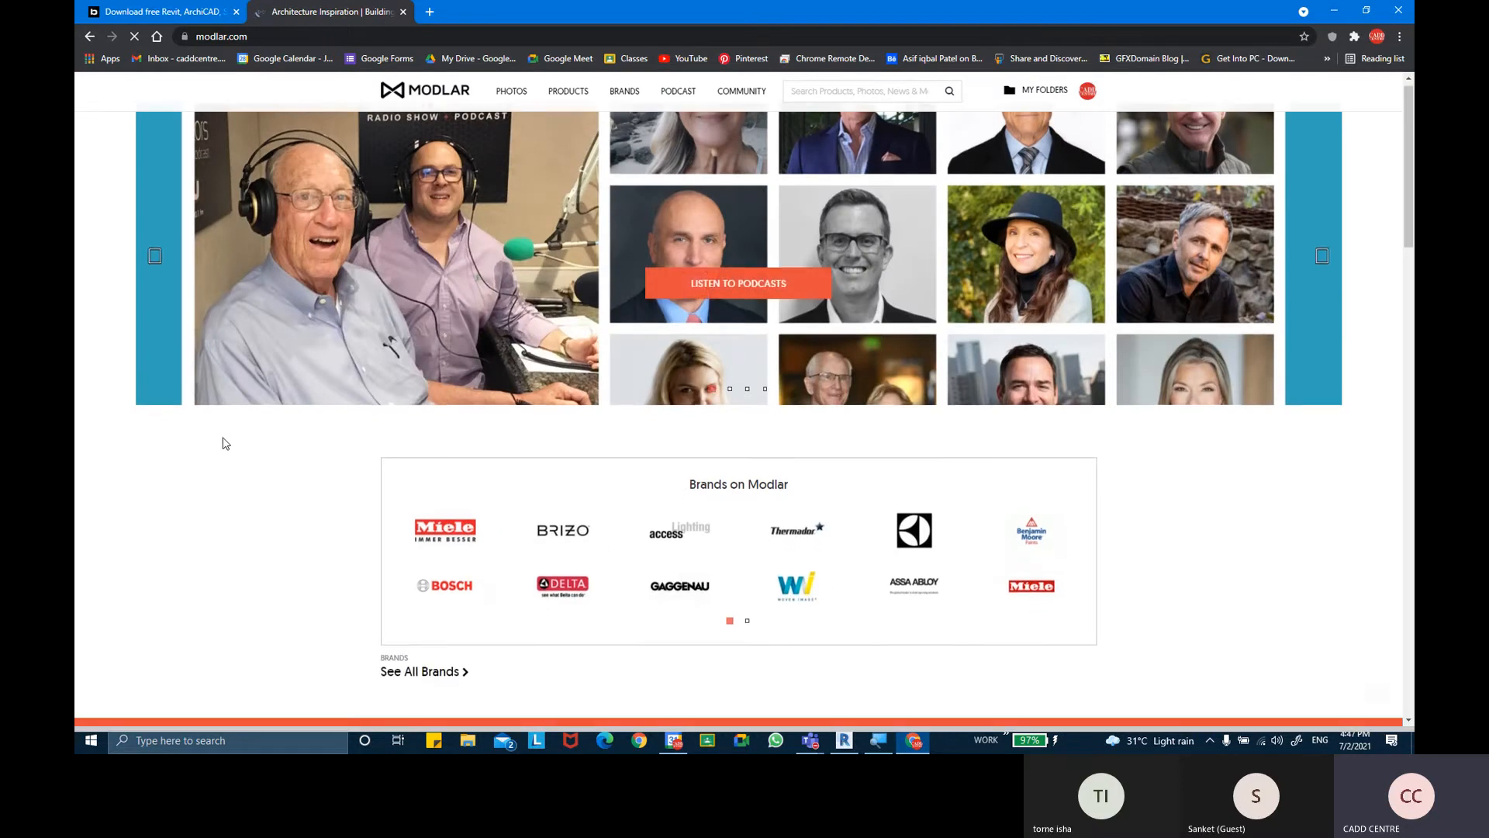
scroll(225, 443, "down", 1)
scroll(225, 443, "down", 4)
scroll(225, 441, "up", 5)
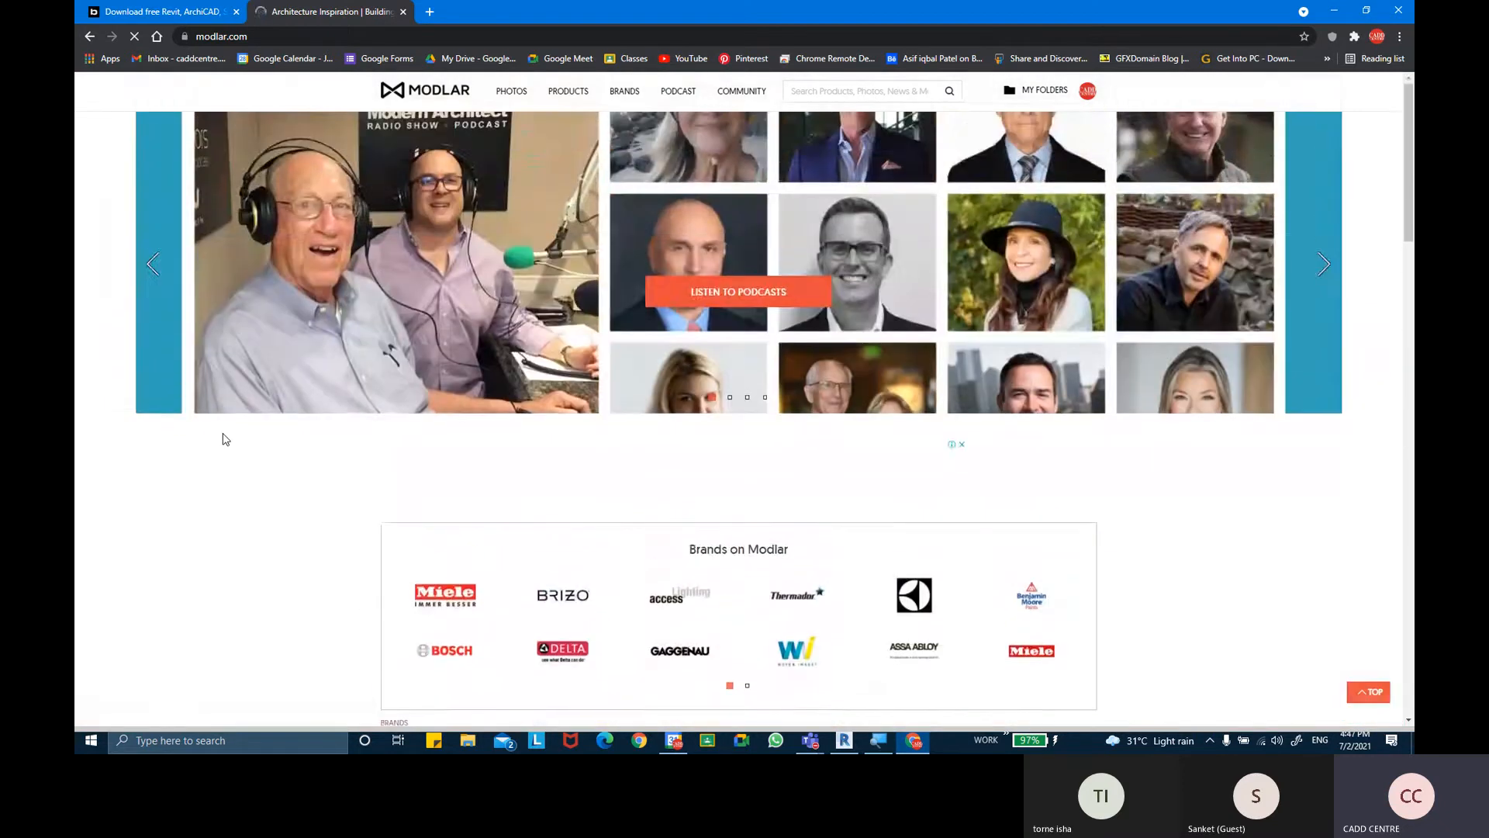
scroll(225, 439, "down", 9)
scroll(332, 292, "up", 8)
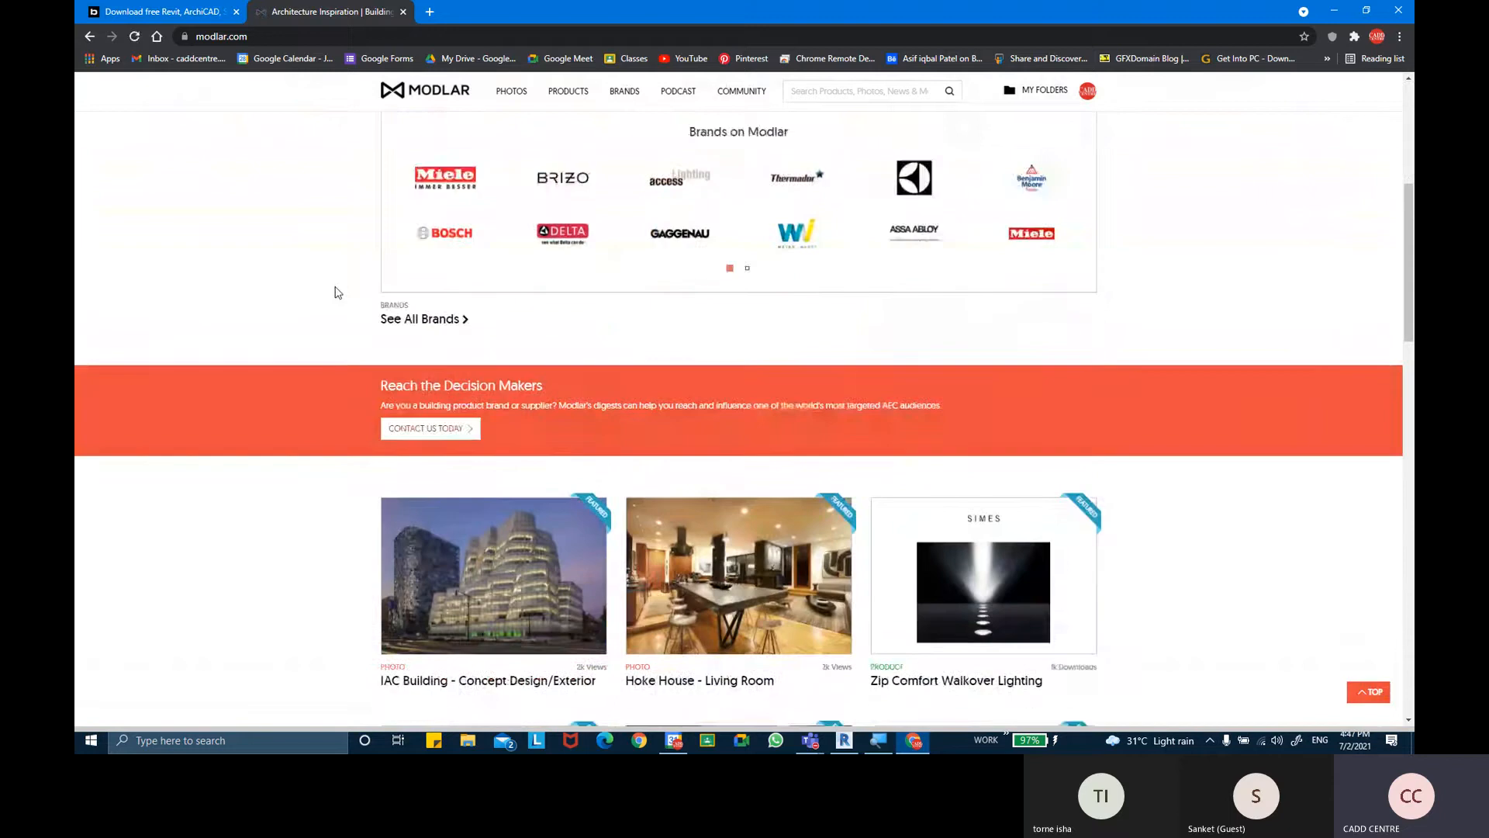
scroll(350, 277, "up", 1)
Search the Modlar site for PANEL BALUSTER and look over the product results
left_click(877, 91)
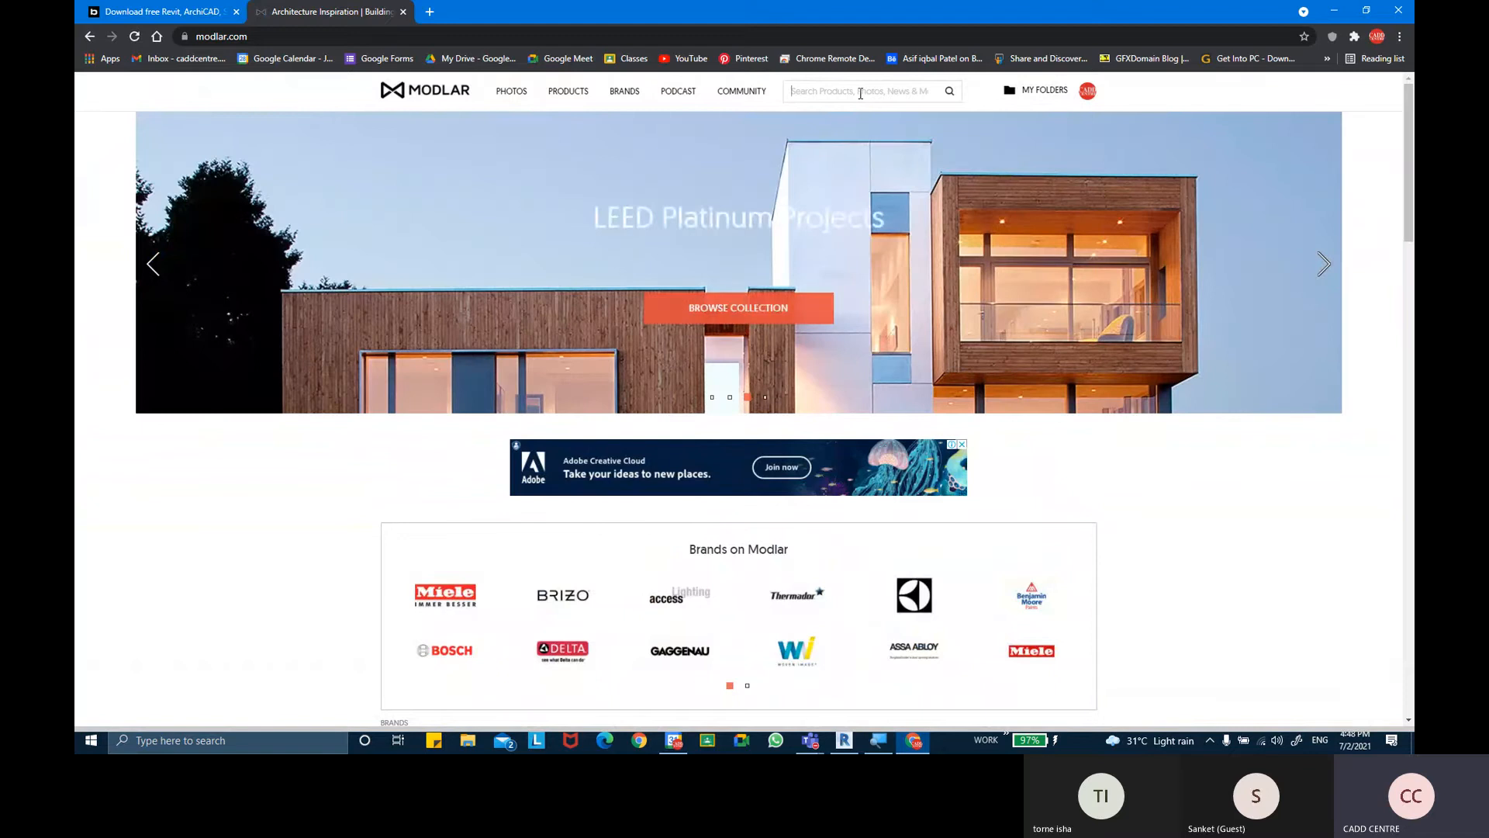
type("PANEL")
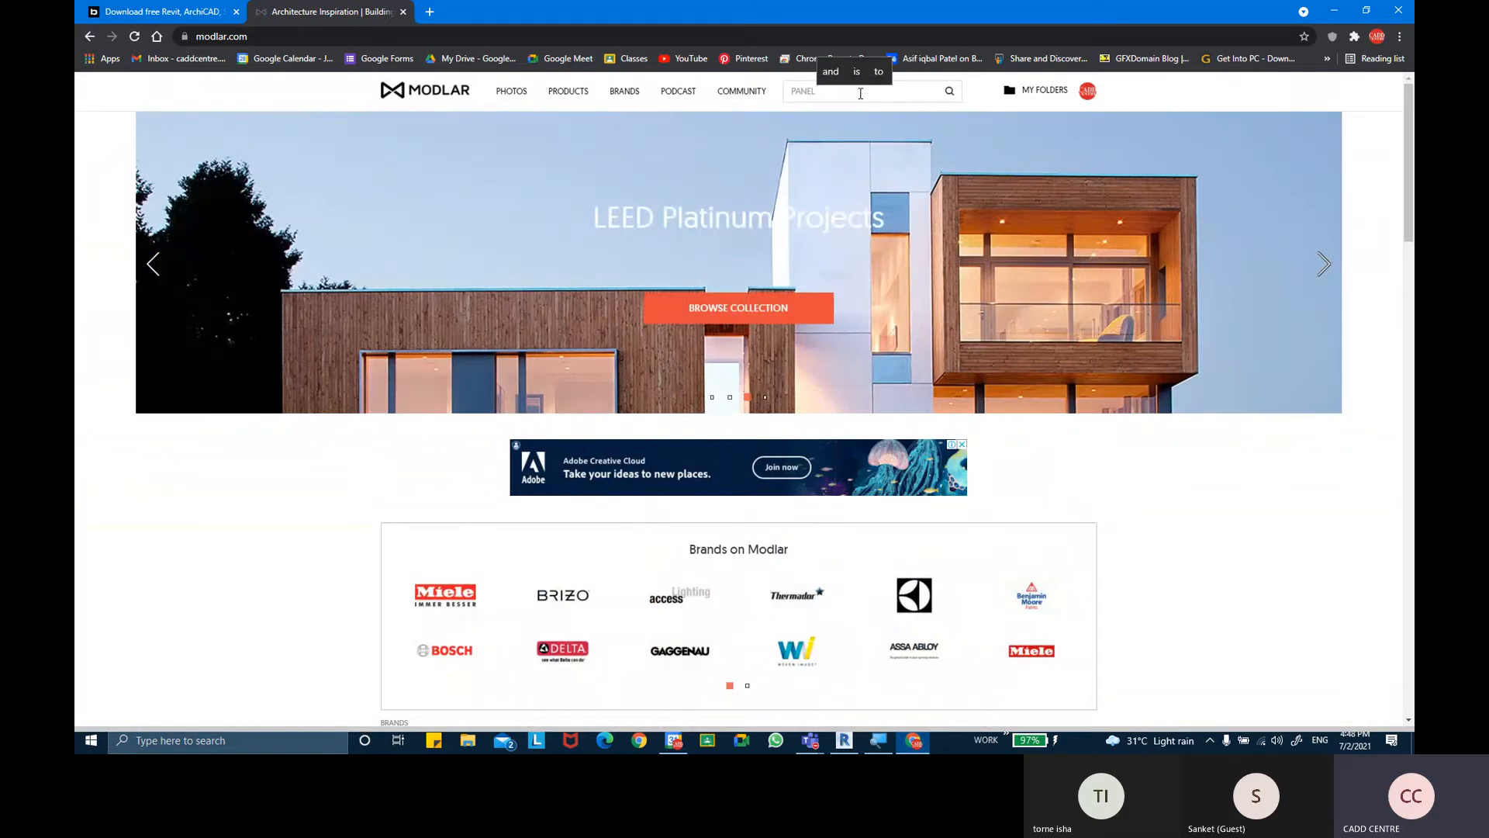
type(" BA")
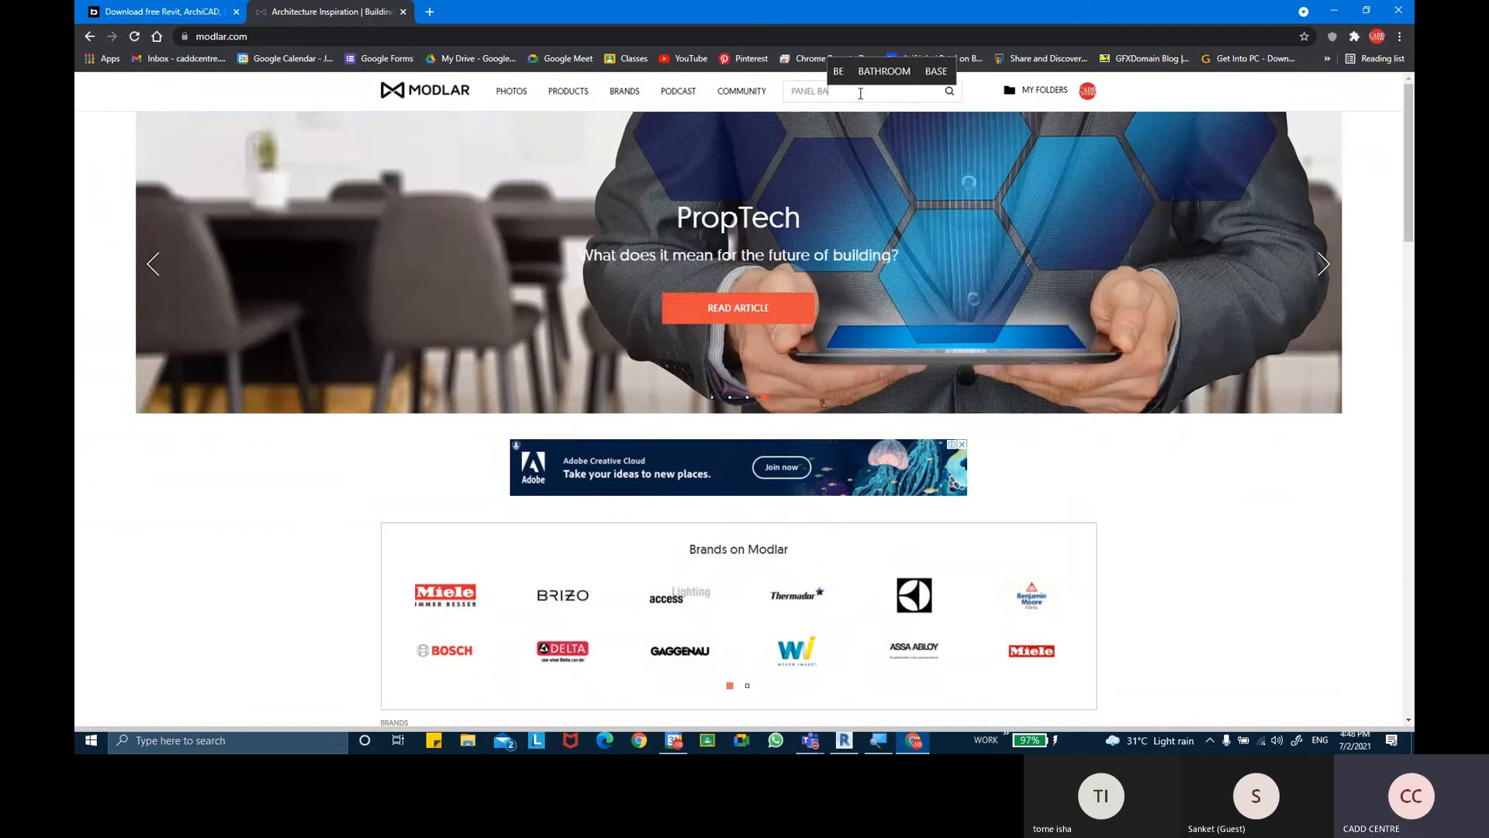
type("LUSTER")
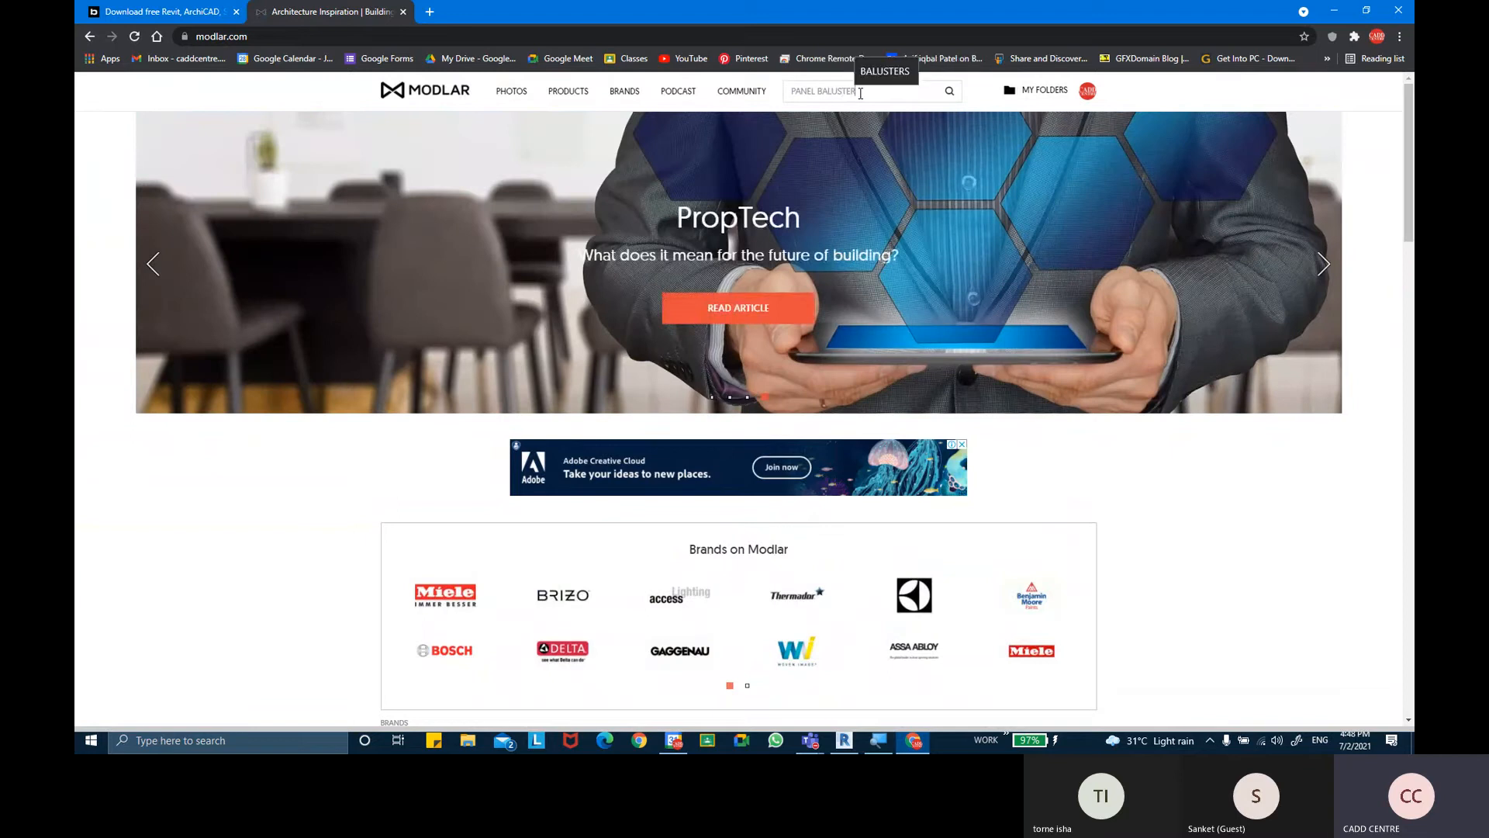
key("Return")
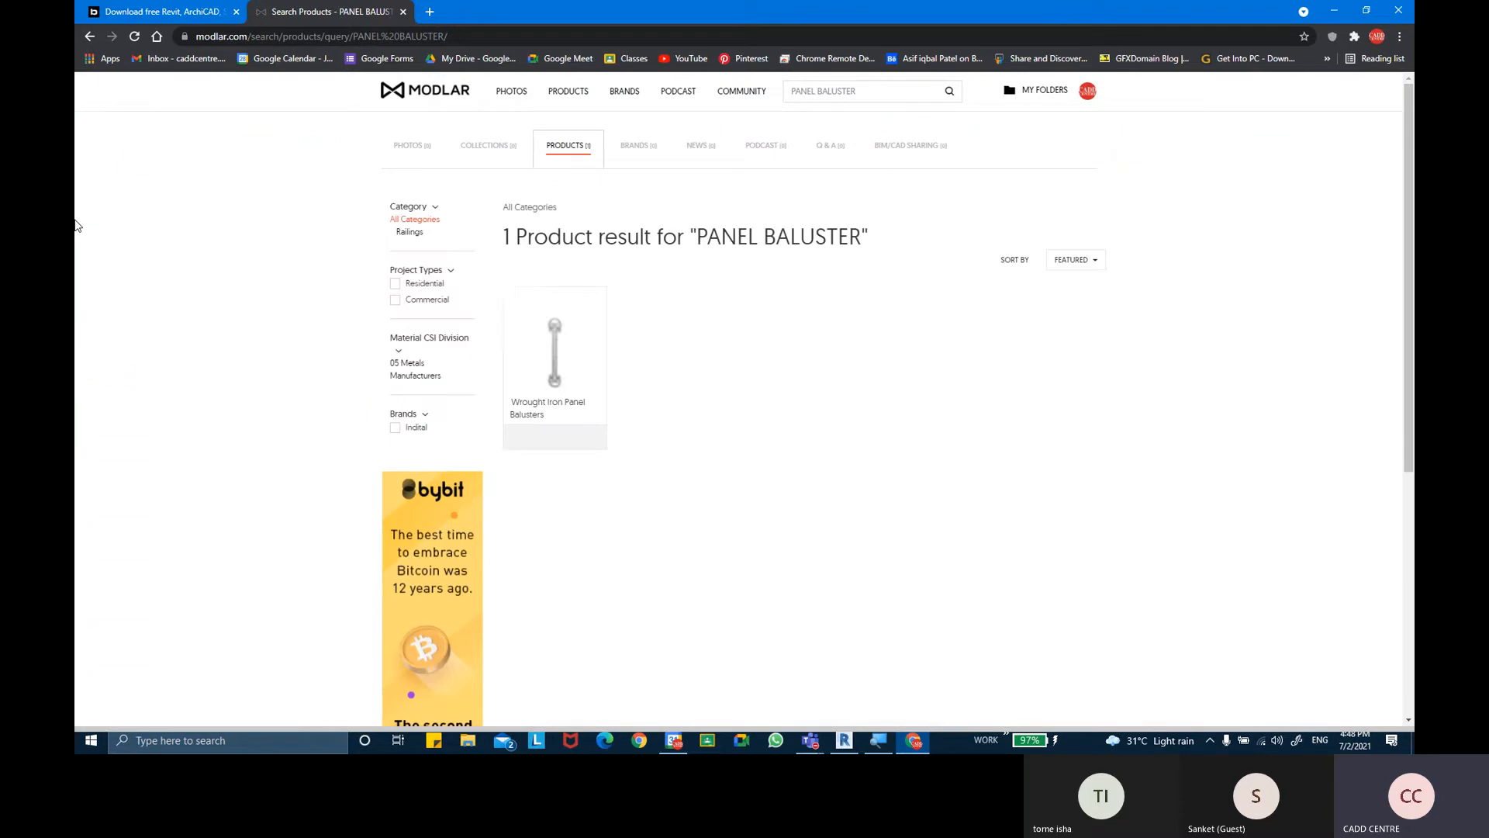
mouse_move(602, 342)
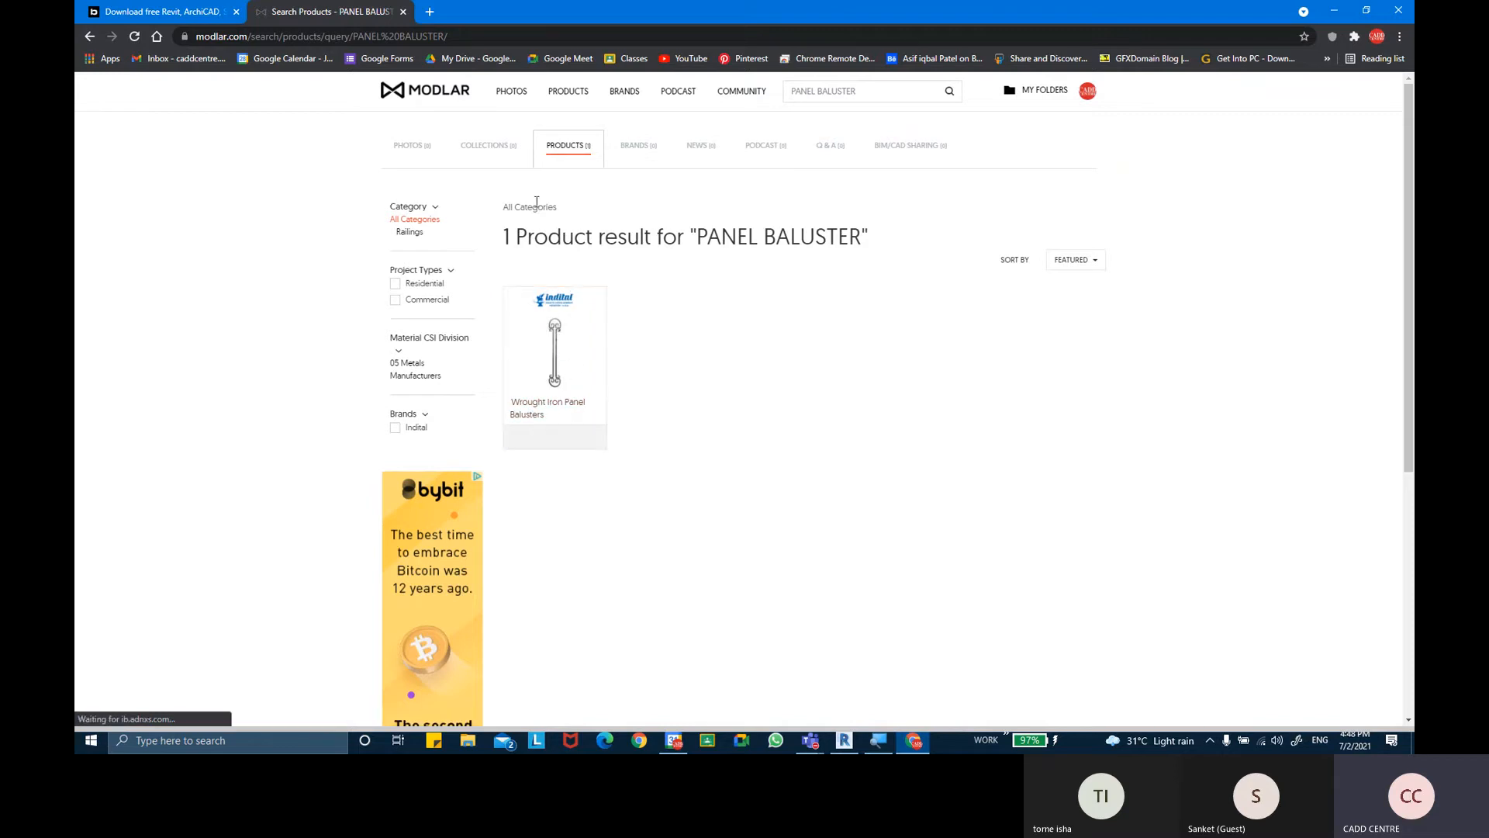
Open the website REVITCITY.com in another new browser tab
left_click(430, 12)
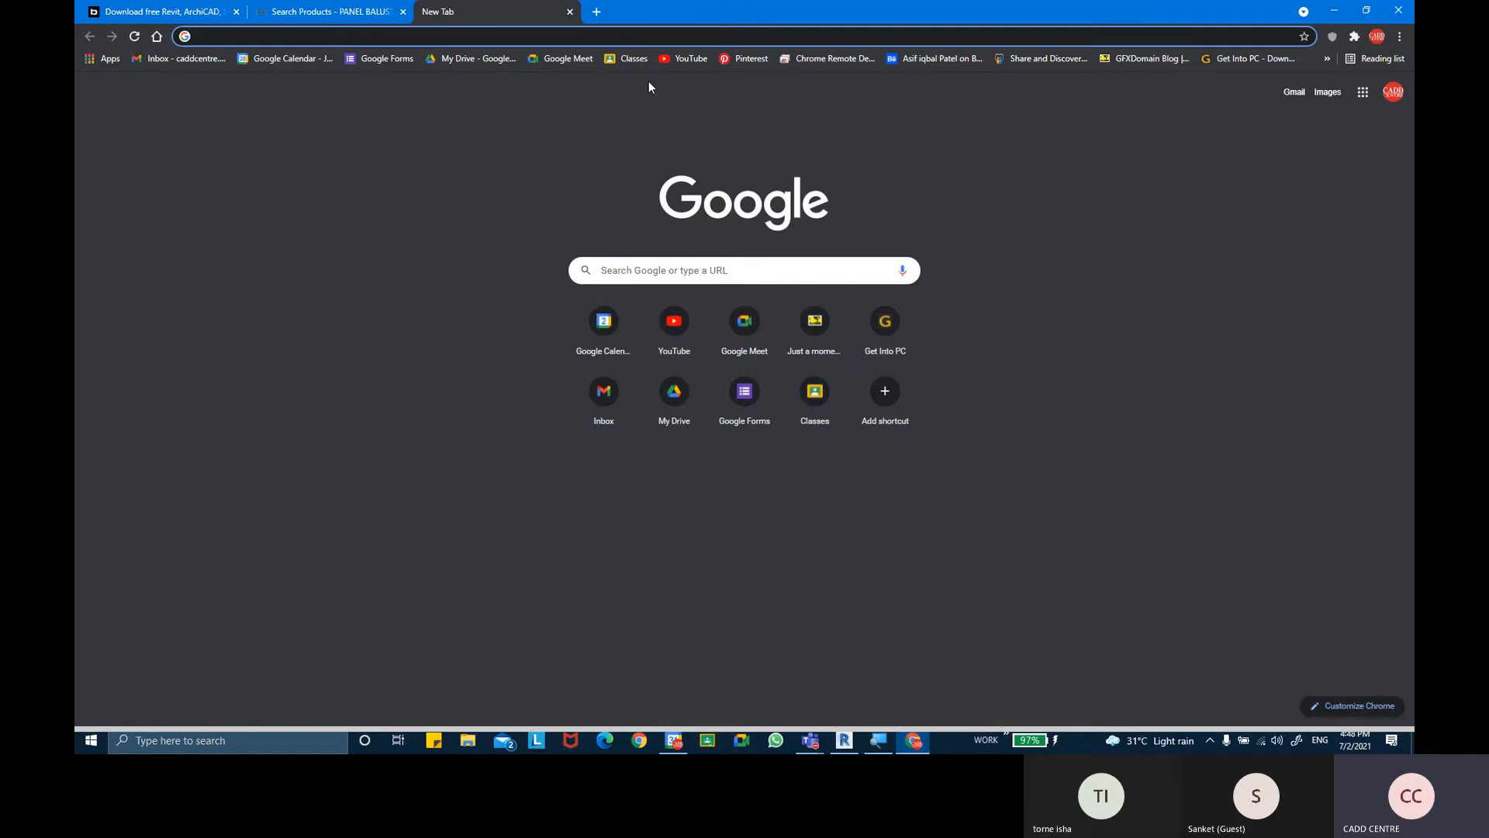
type("RIVIT")
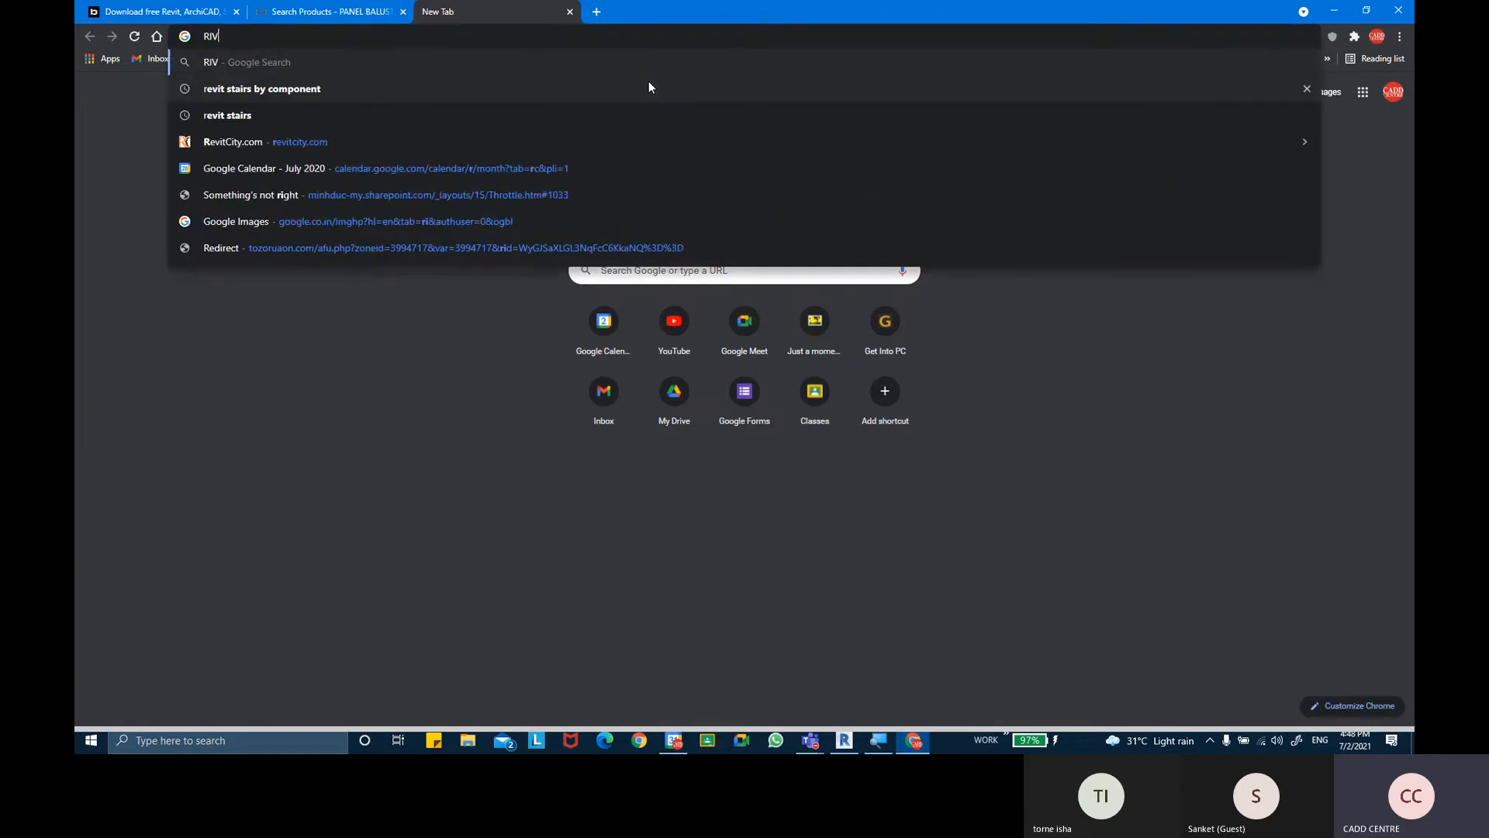
key("BackSpace")
key("BackSpace")
key("BackSpace")
key("BackSpace")
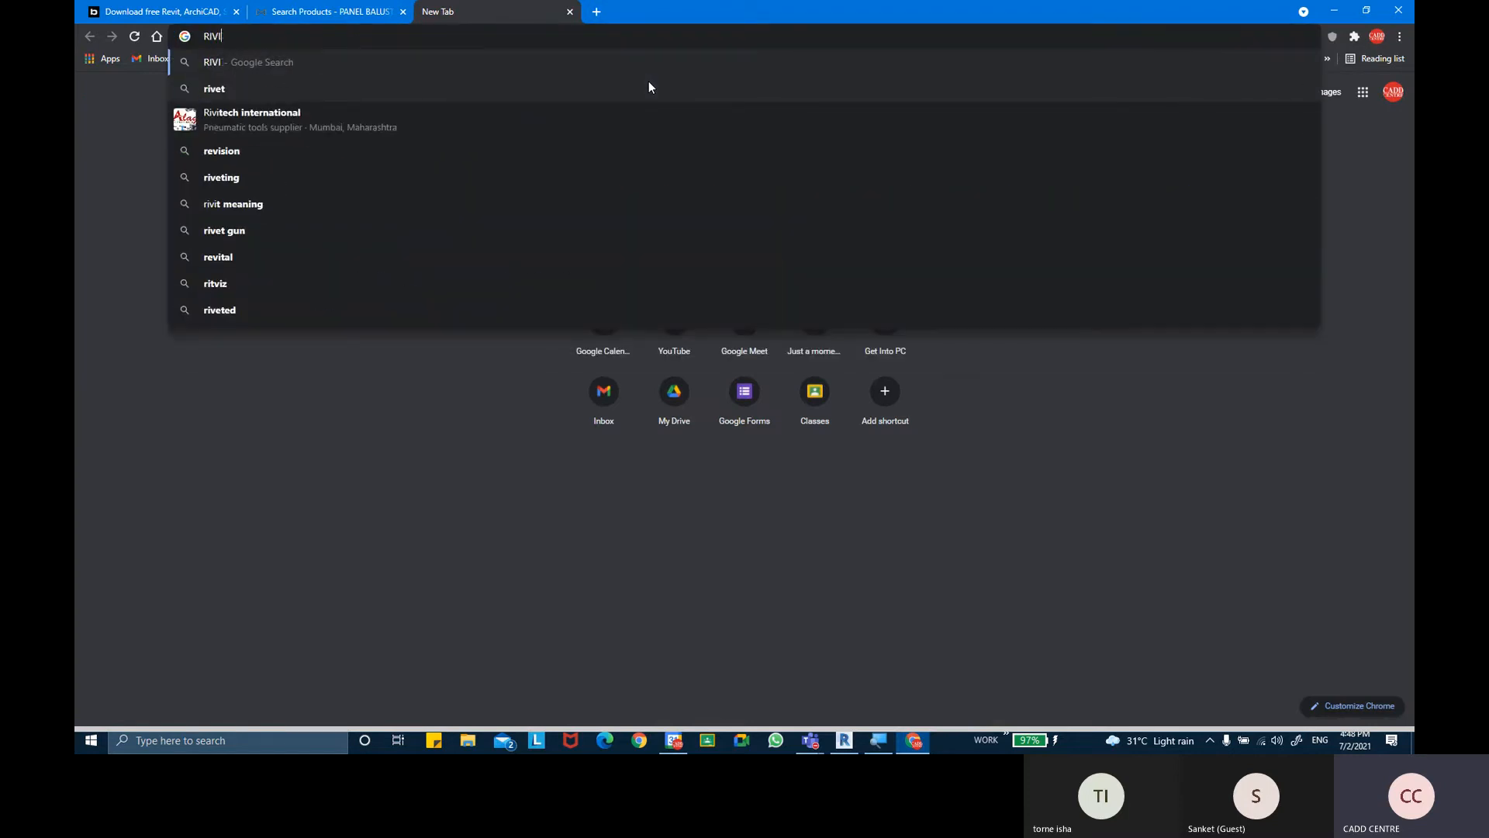
type("EV")
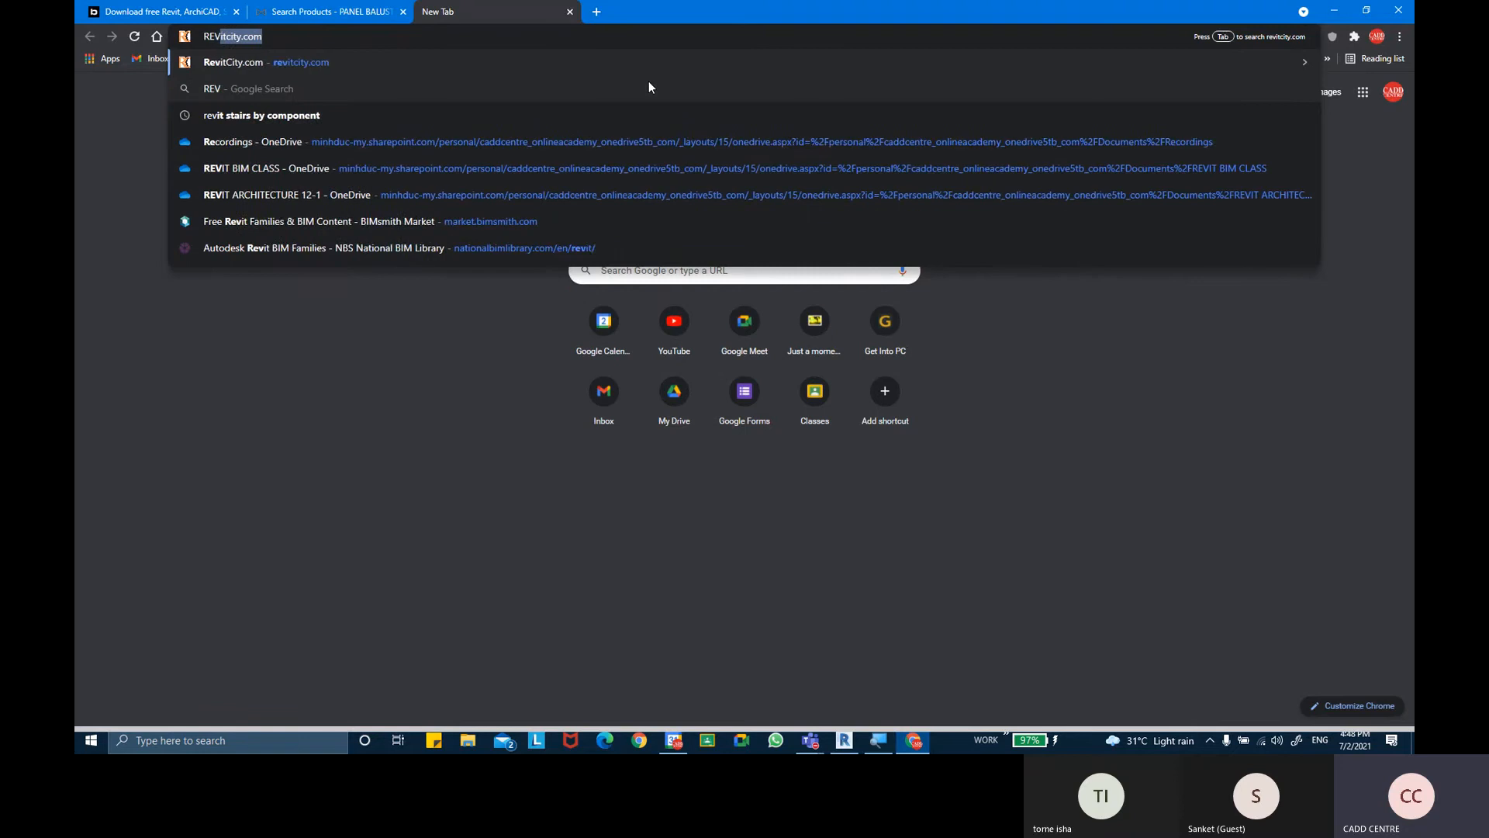
type("ITCITY")
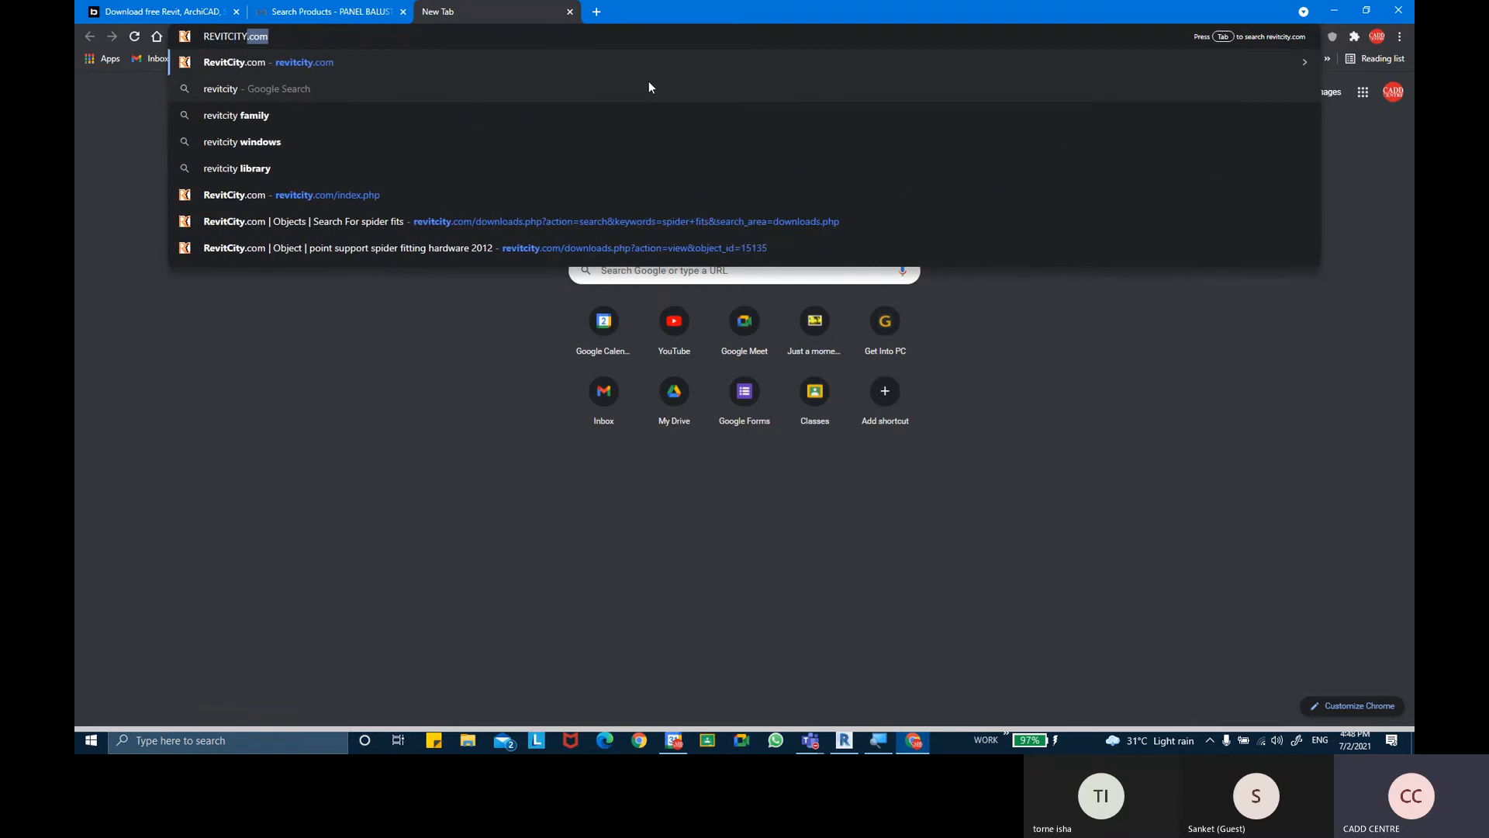
type(".com")
key("Return")
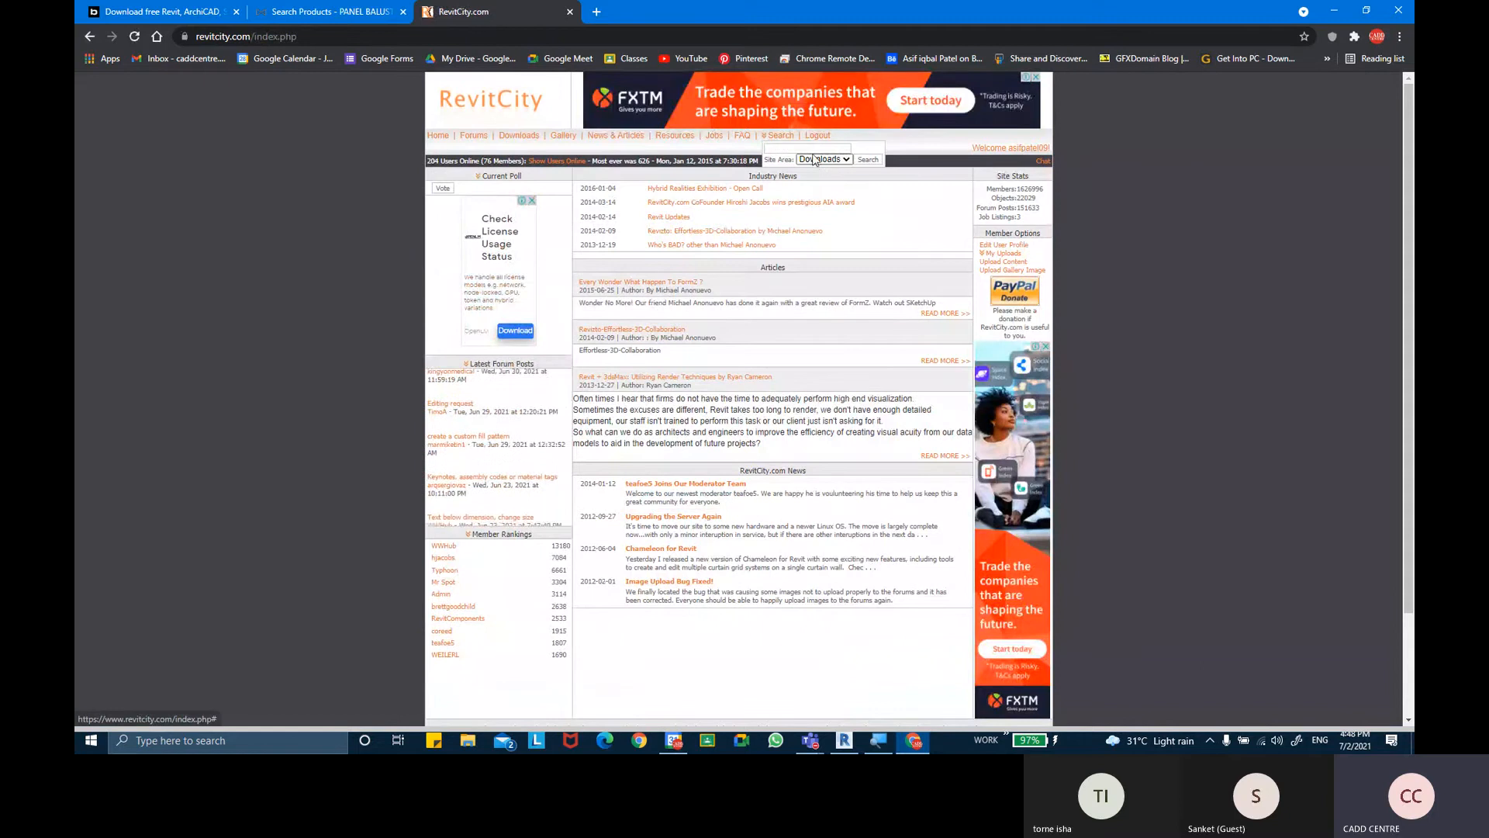
Search the RevitCity downloads area for PANEL BALUSTER
left_click(812, 147)
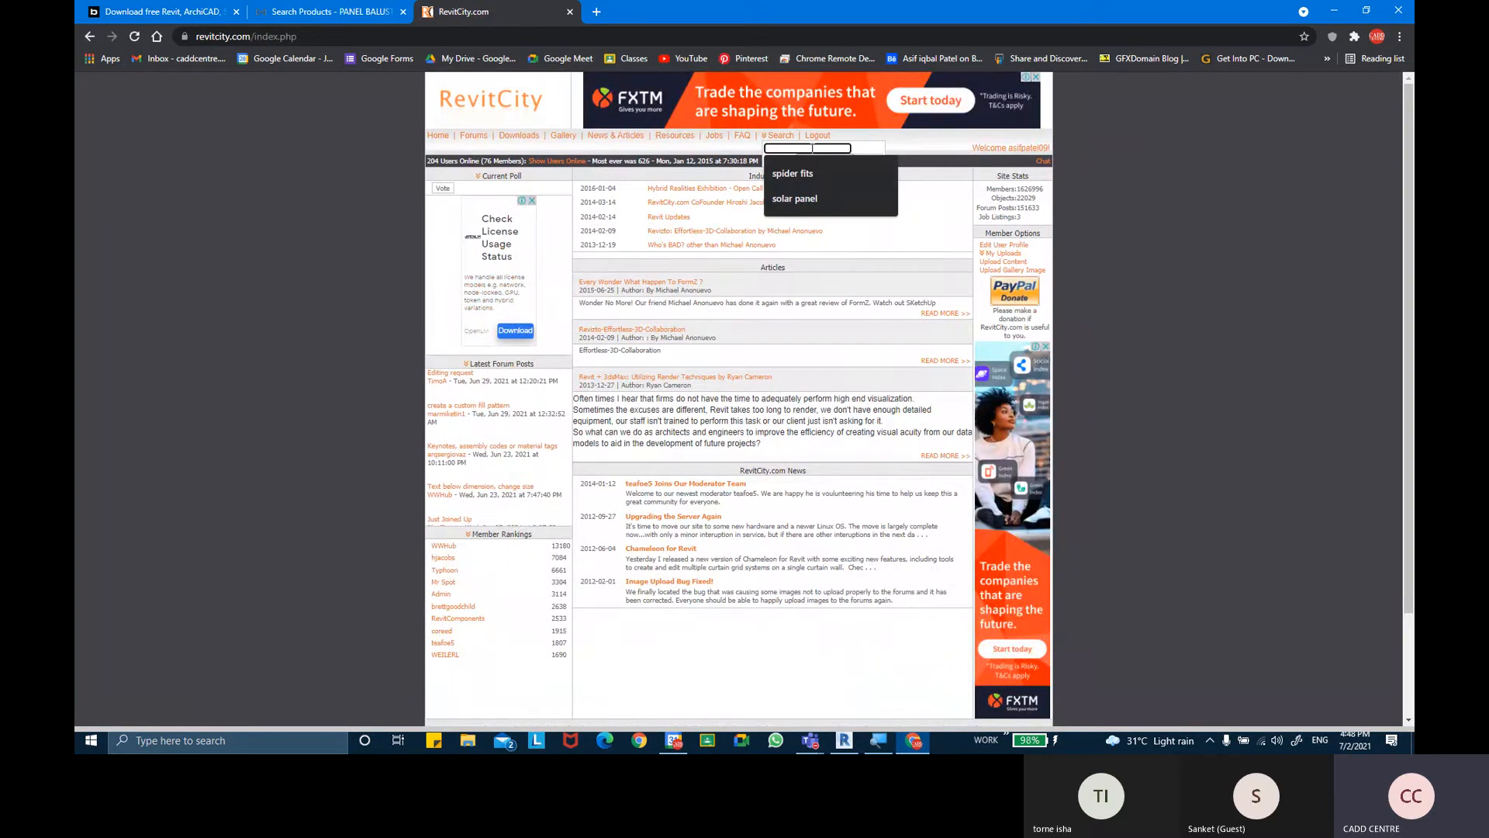
type("PANEL")
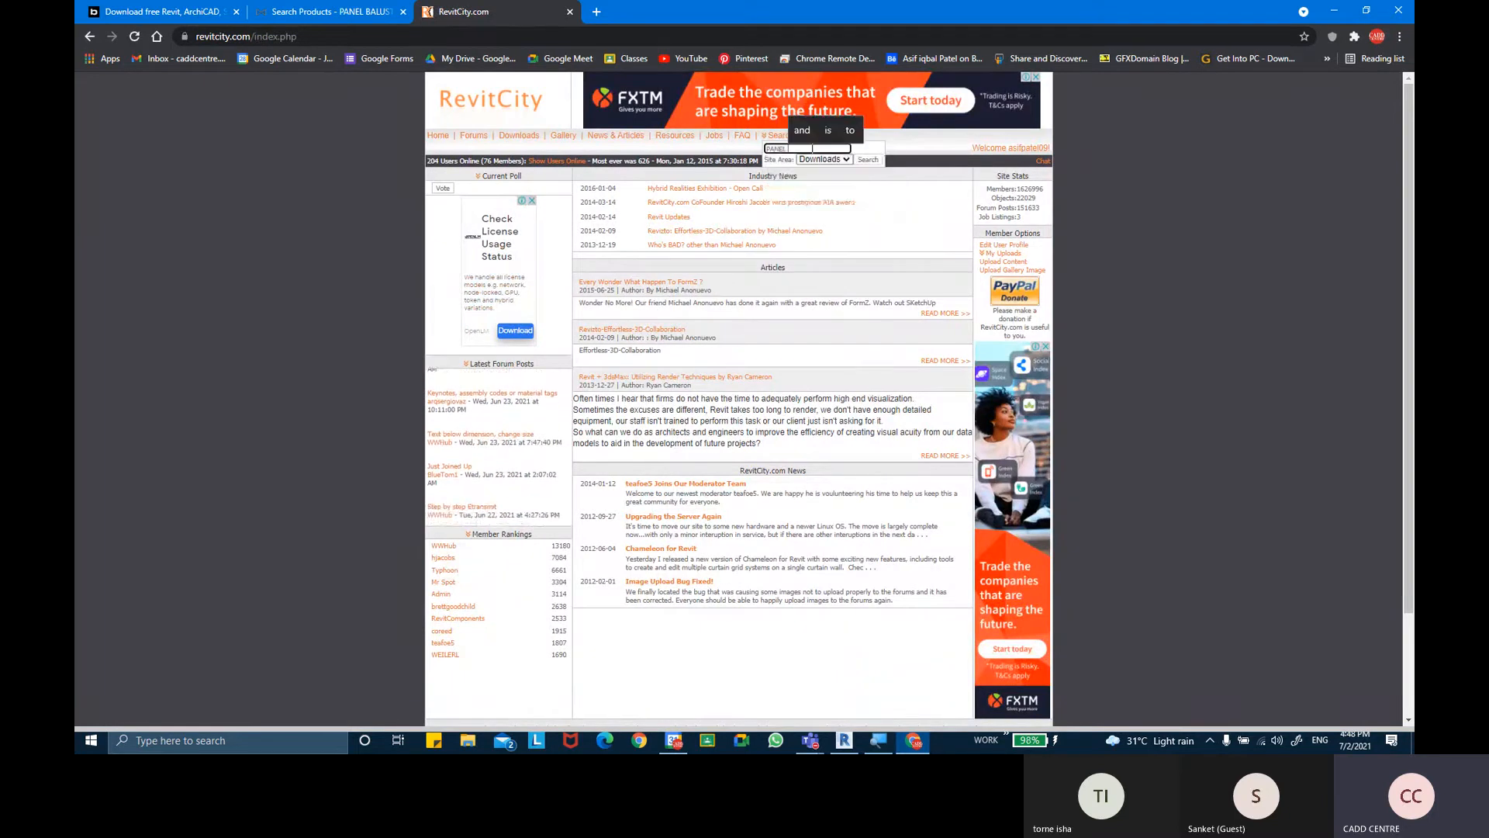
type(" BAL")
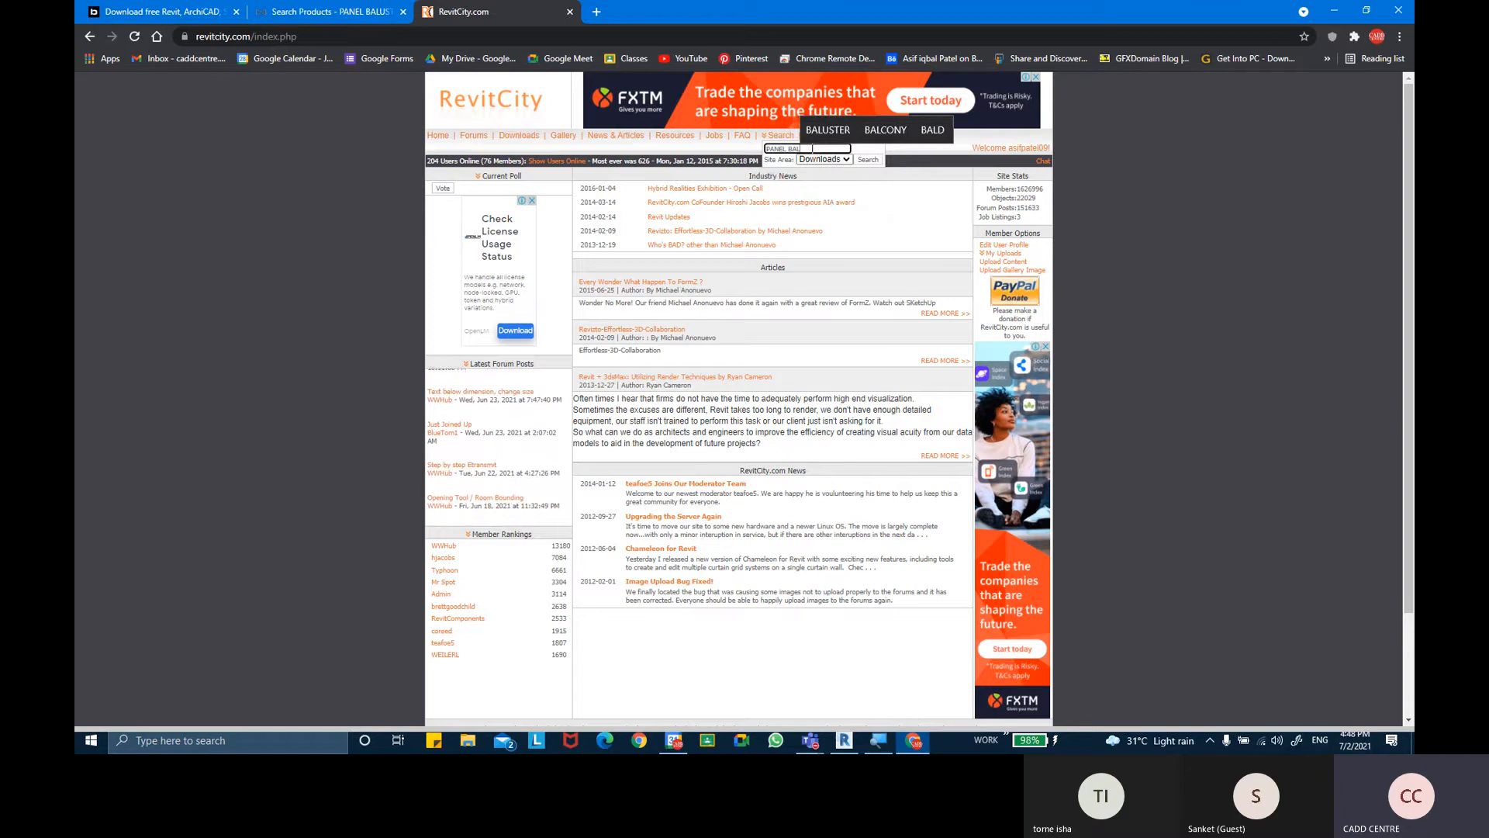
type("UST")
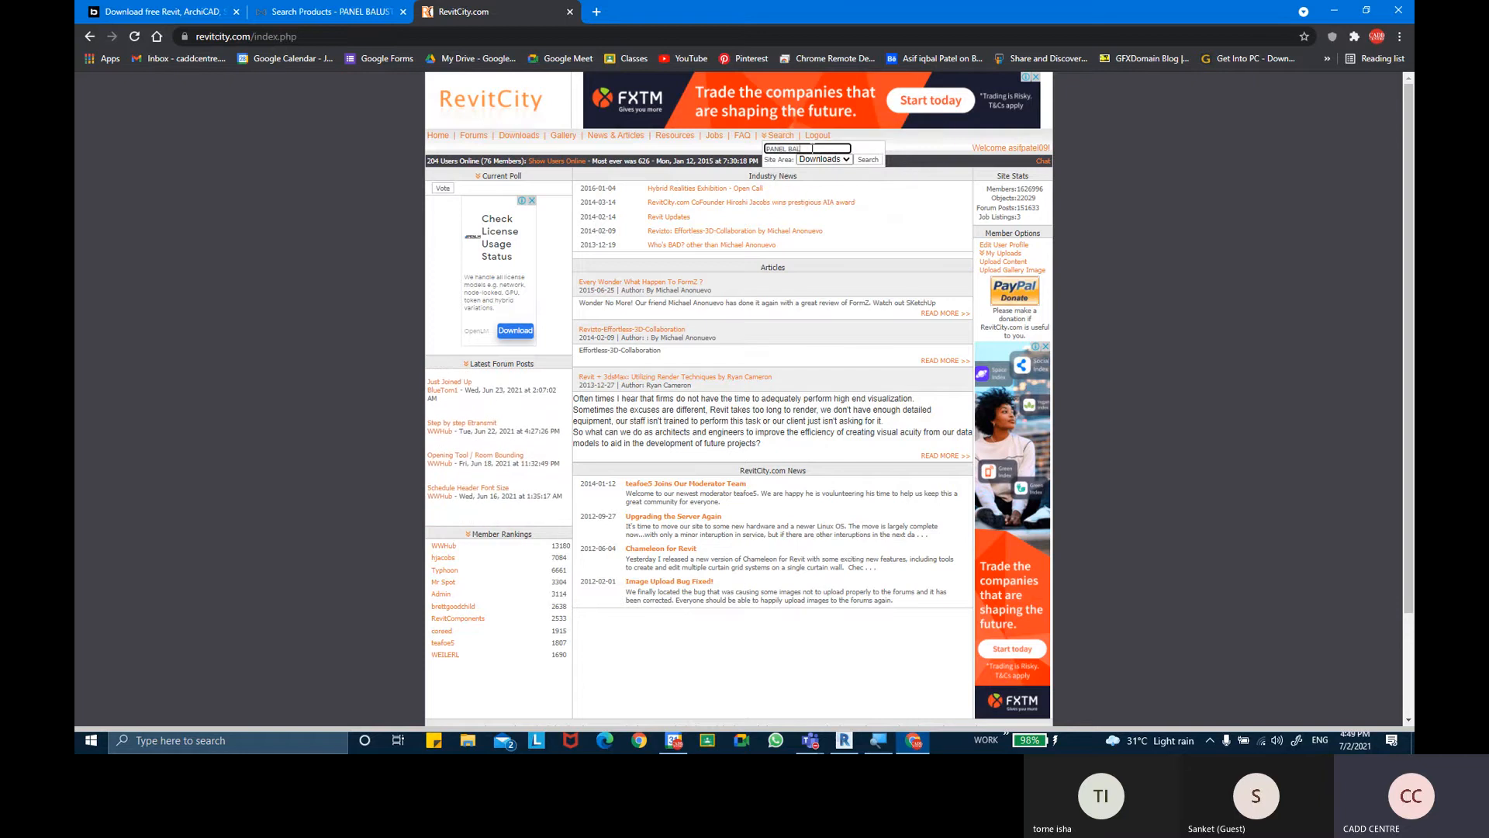
type("ER")
key("Return")
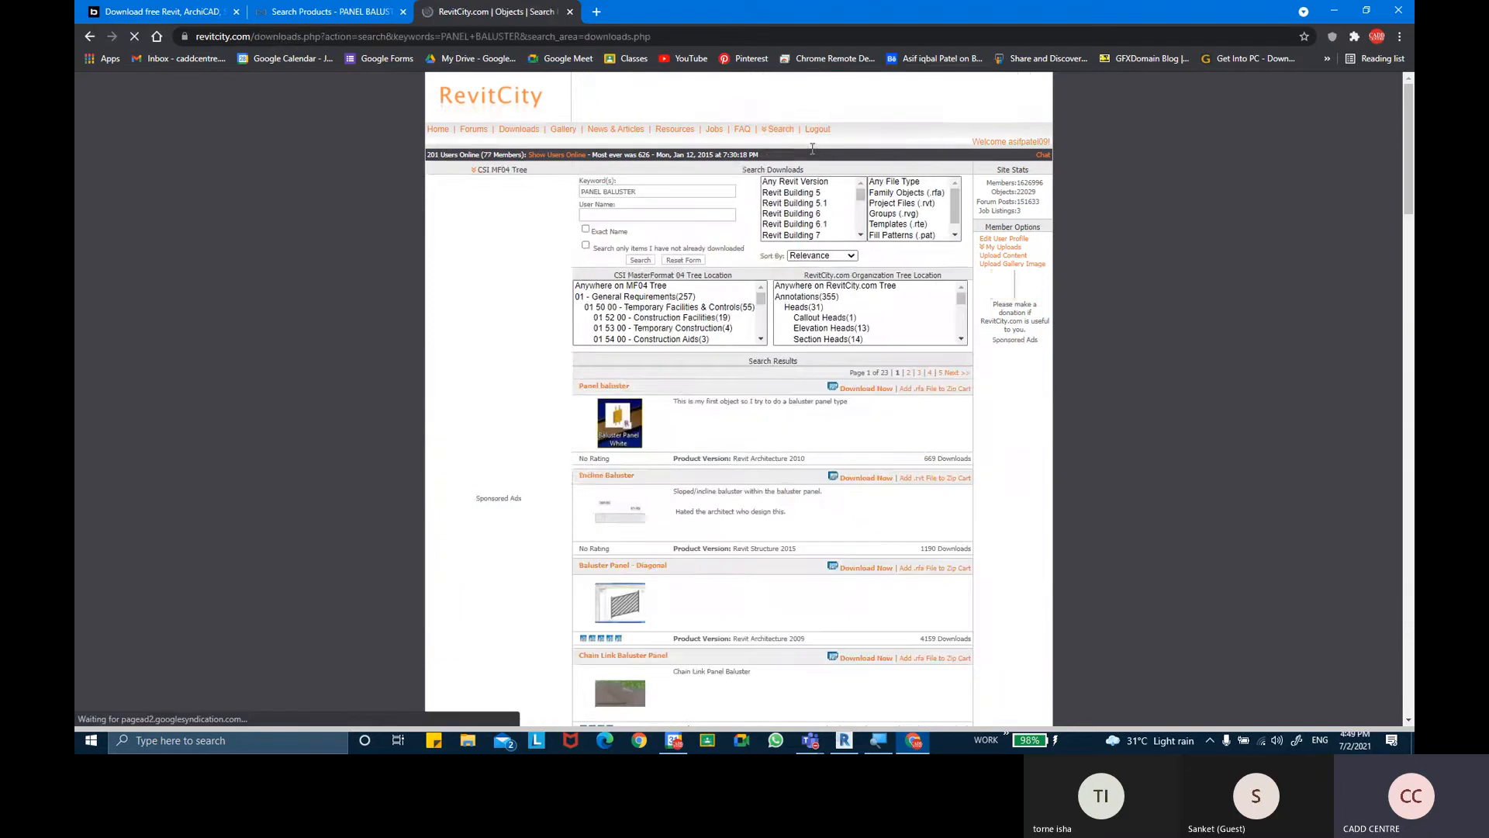
Look through the first page of PANEL BALUSTER search results for suitable baluster families
scroll(618, 568, "down", 3)
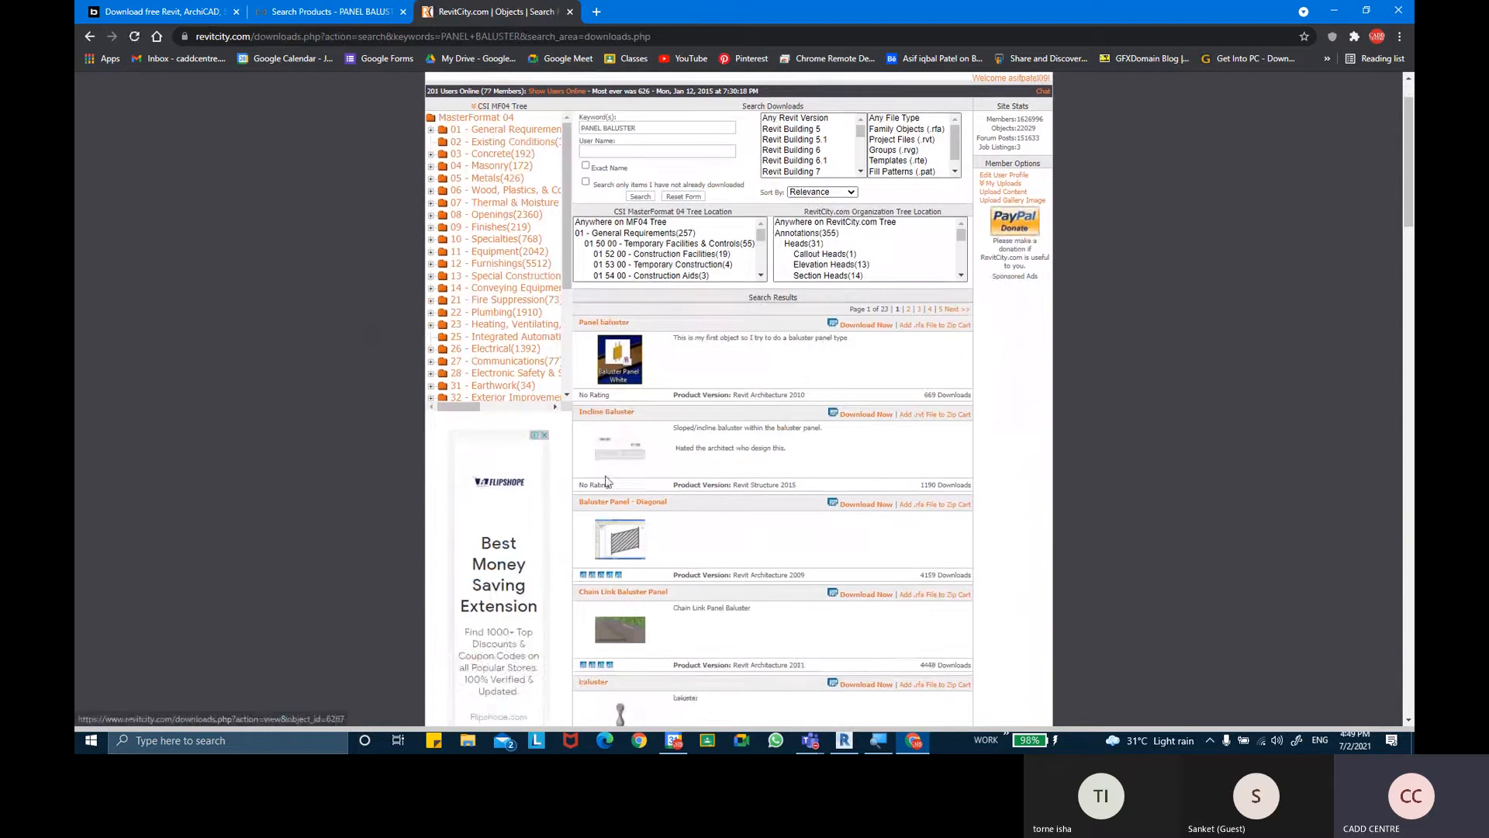
scroll(619, 570, "down", 5)
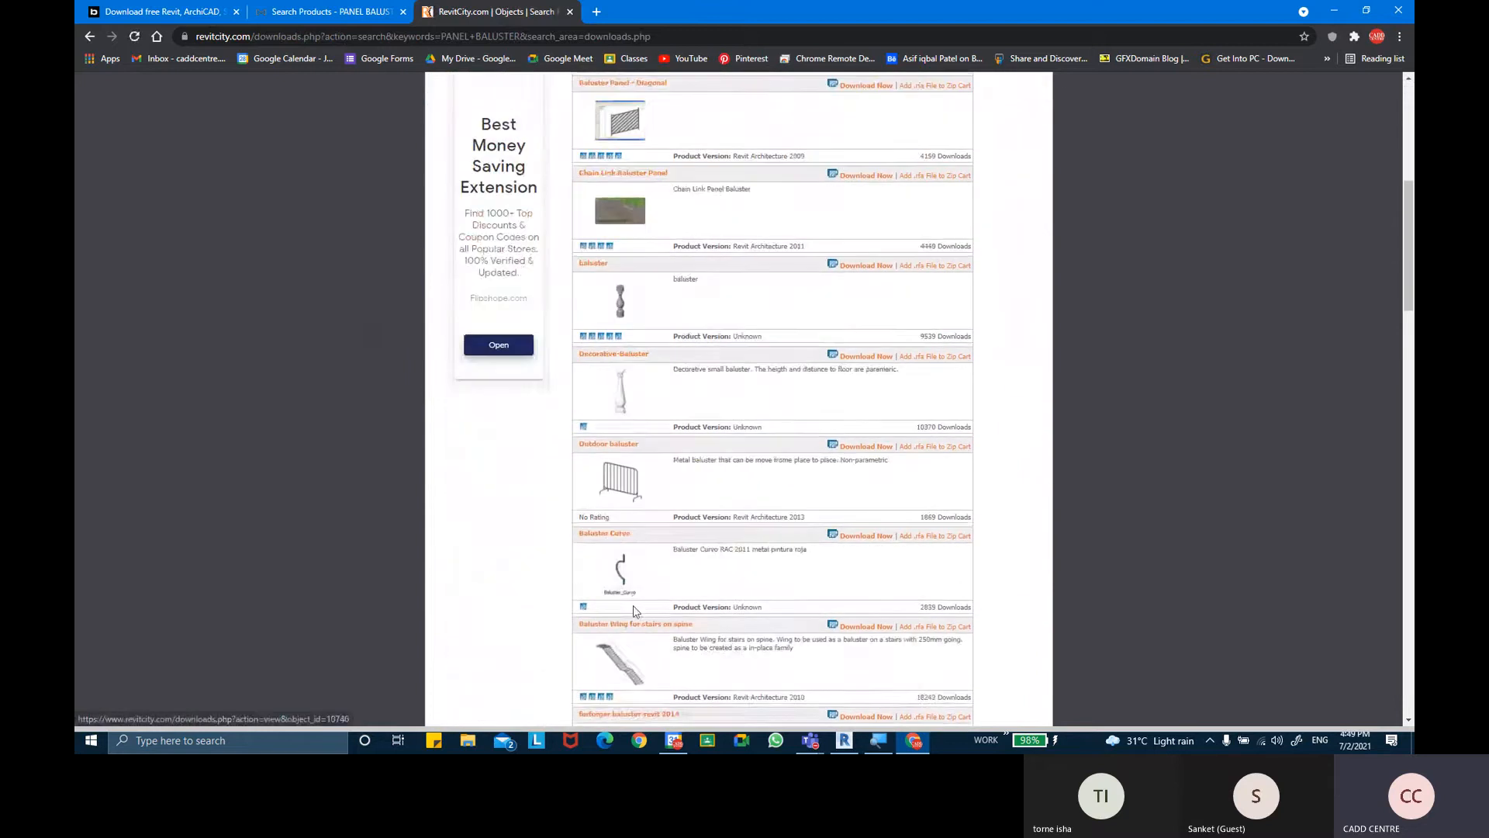
scroll(628, 628, "down", 3)
scroll(625, 450, "down", 5)
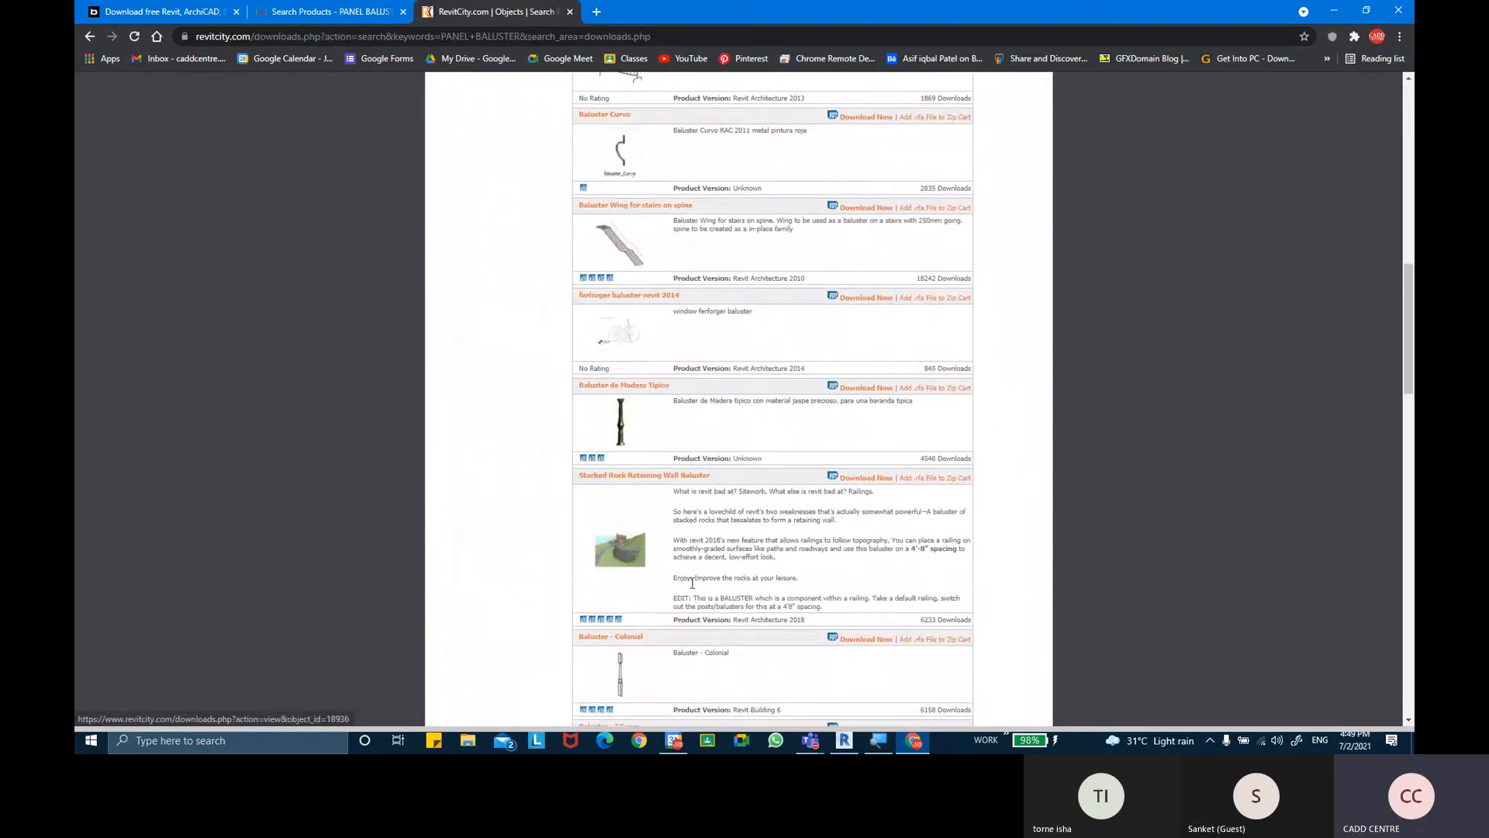
scroll(624, 582, "down", 6)
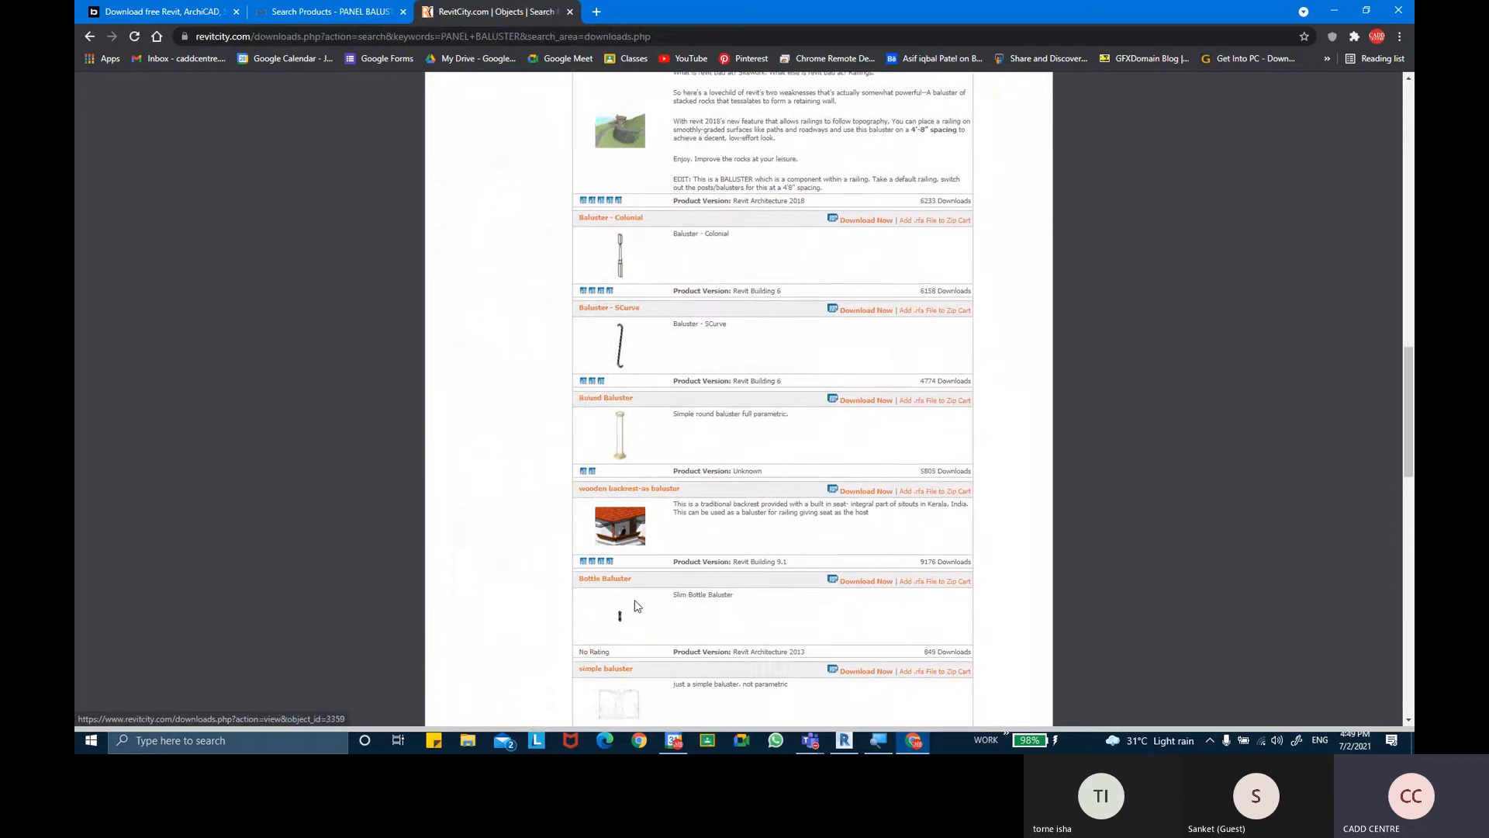
scroll(609, 575, "down", 2)
scroll(622, 615, "down", 4)
scroll(644, 609, "down", 6)
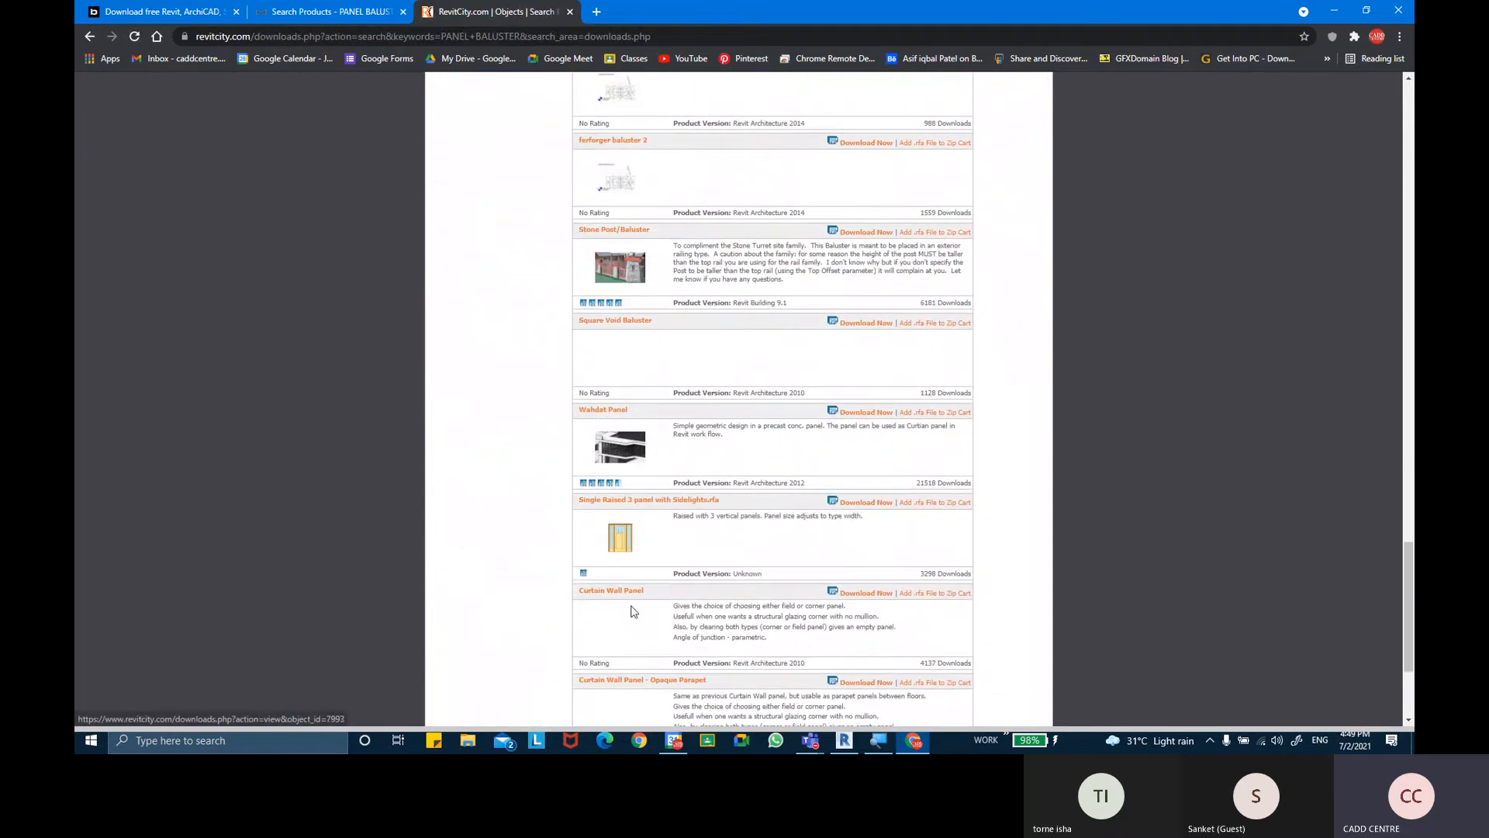
scroll(628, 594, "down", 3)
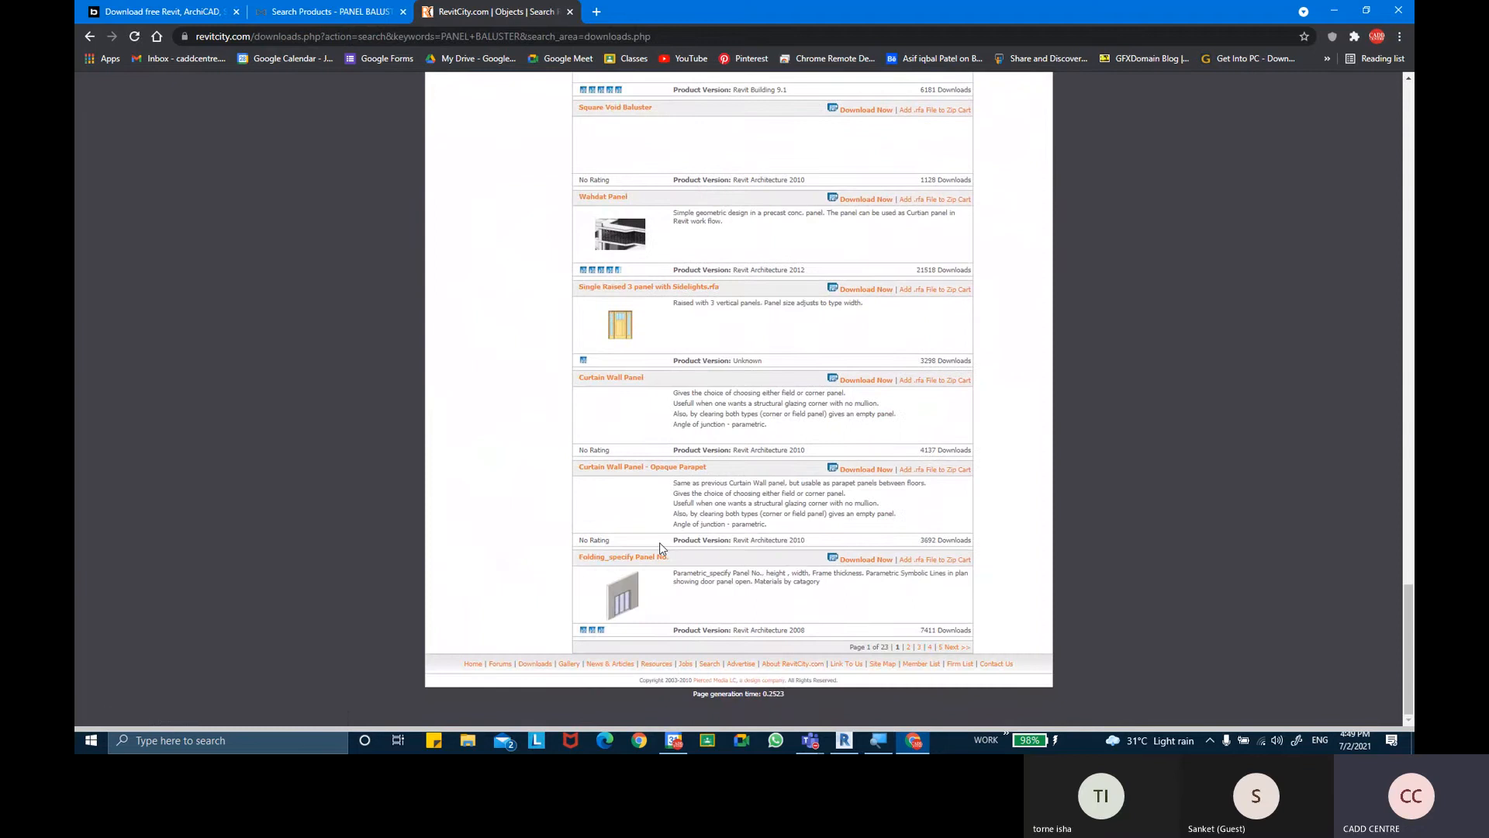
scroll(660, 549, "up", 12)
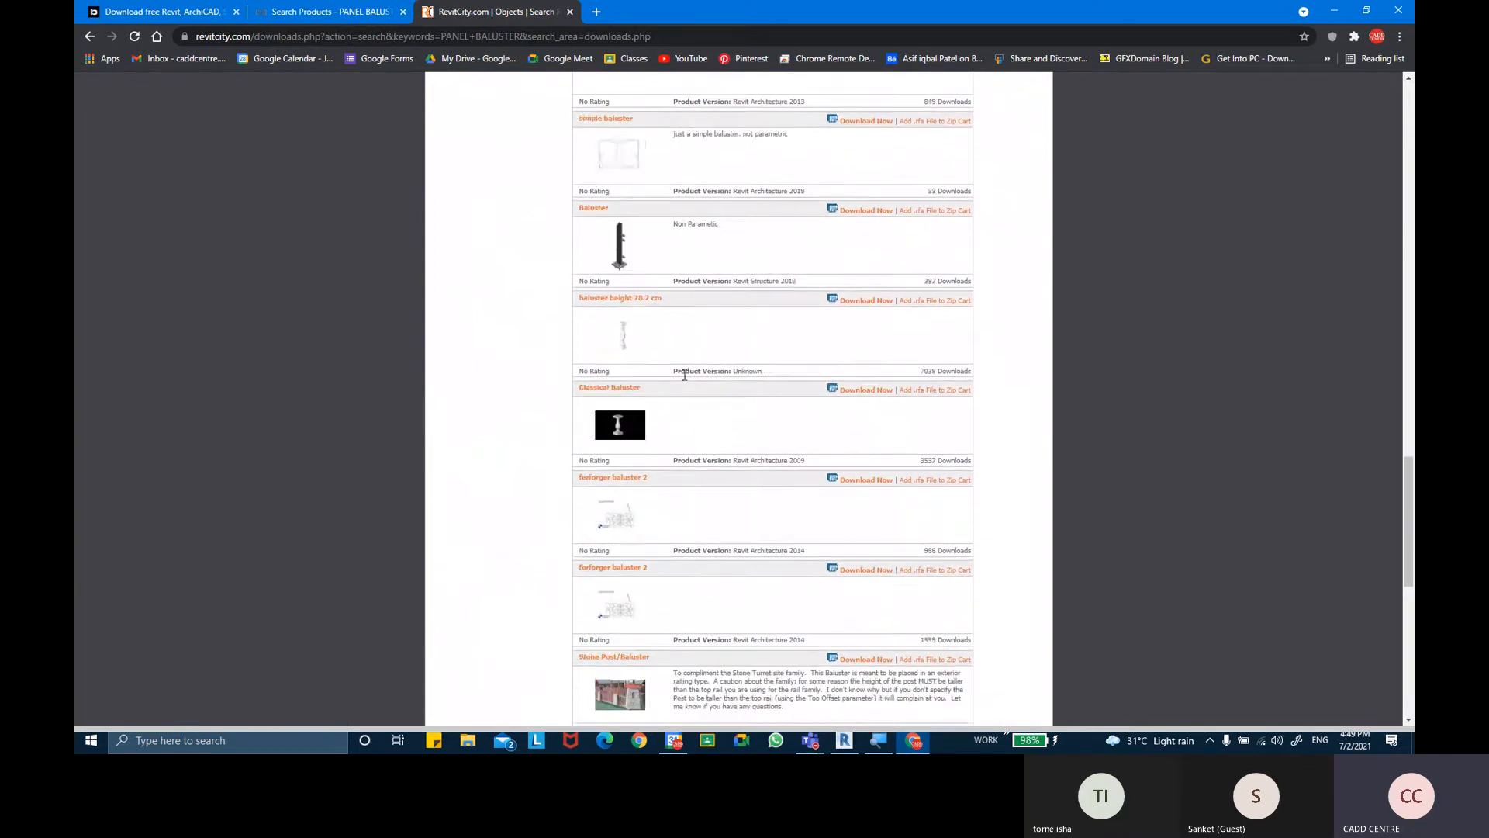
scroll(696, 283, "up", 10)
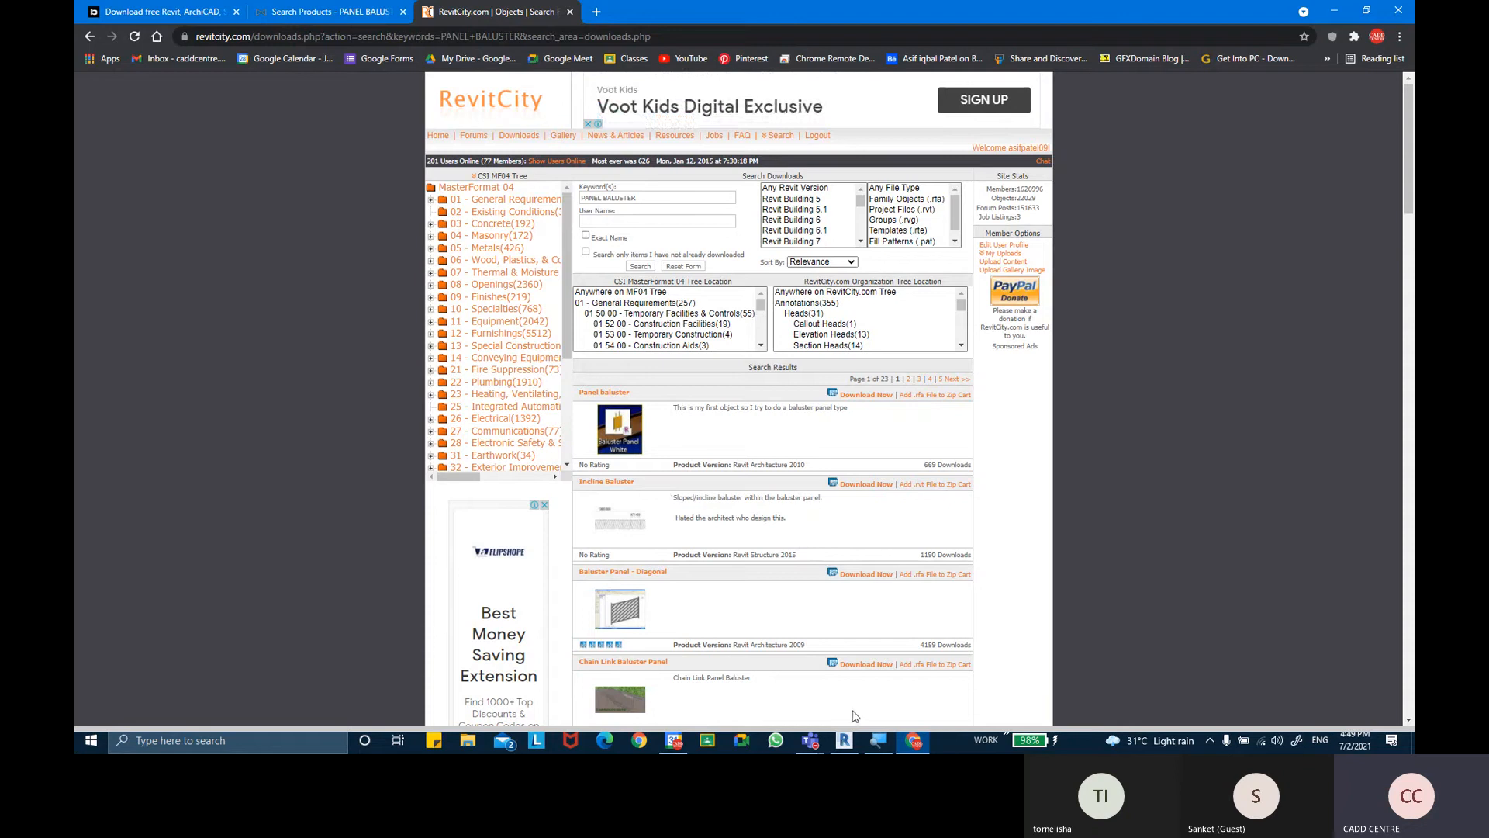
Switch to Revit and examine the row of sample railings in the {3D} view of Raillings1.rvt
left_click(1336, 12)
mouse_move(810, 740)
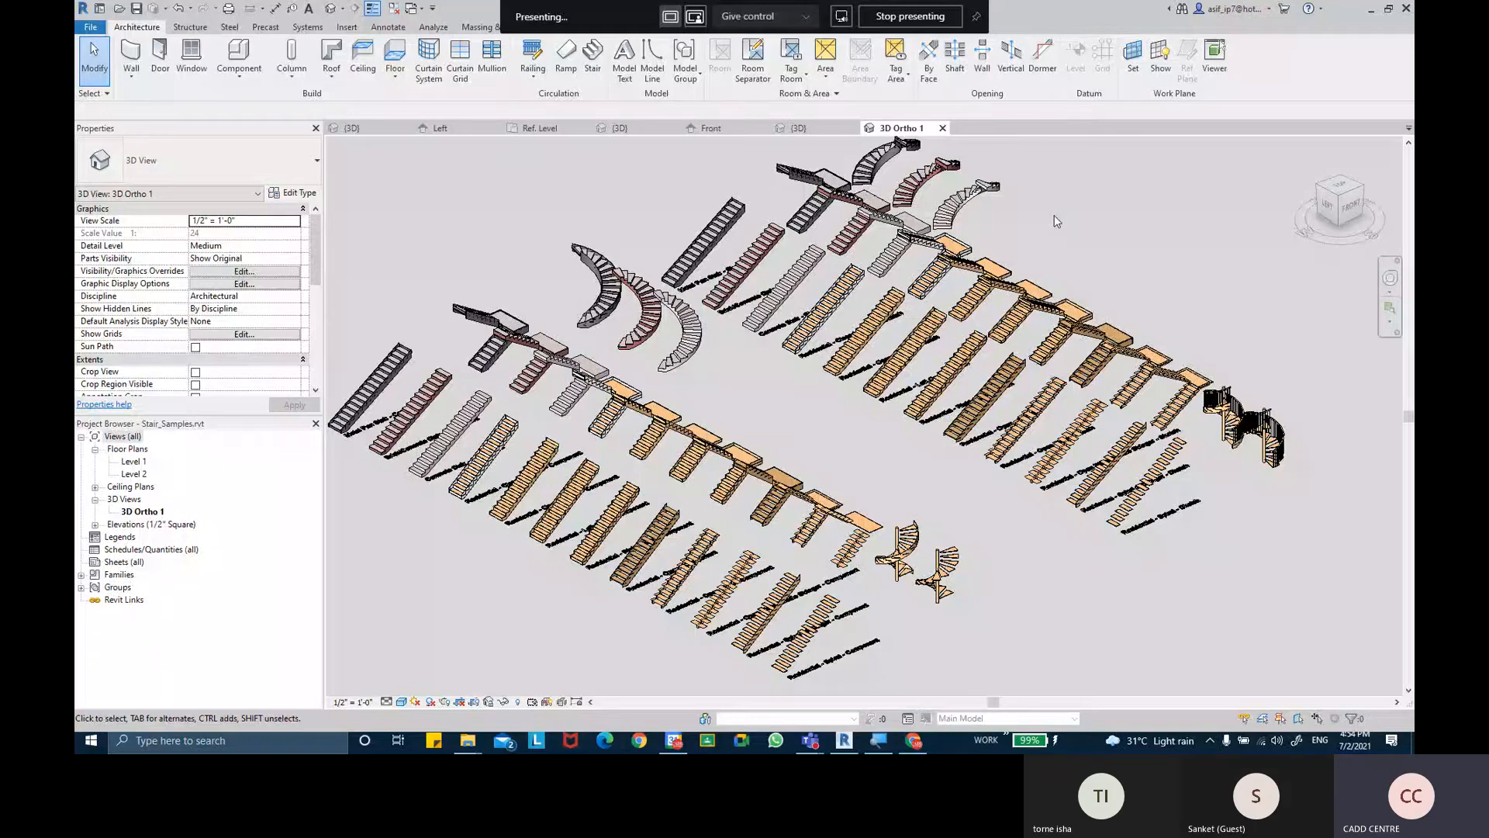
left_click(799, 128)
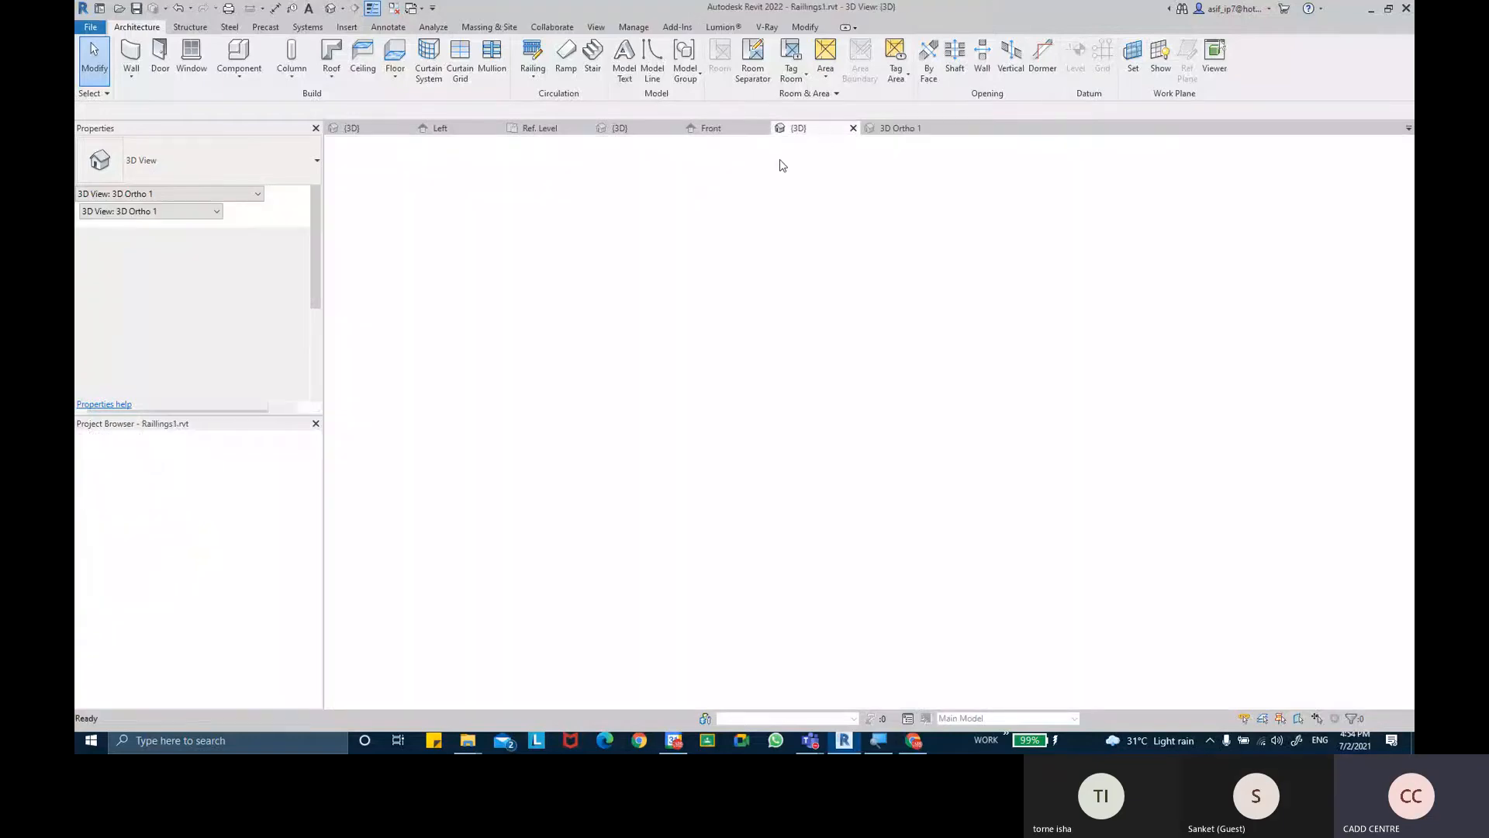
middle_click_drag(906, 242, 684, 463)
scroll(684, 463, "down", 3)
scroll(952, 349, "down", 1)
middle_click_drag(953, 349, 612, 534)
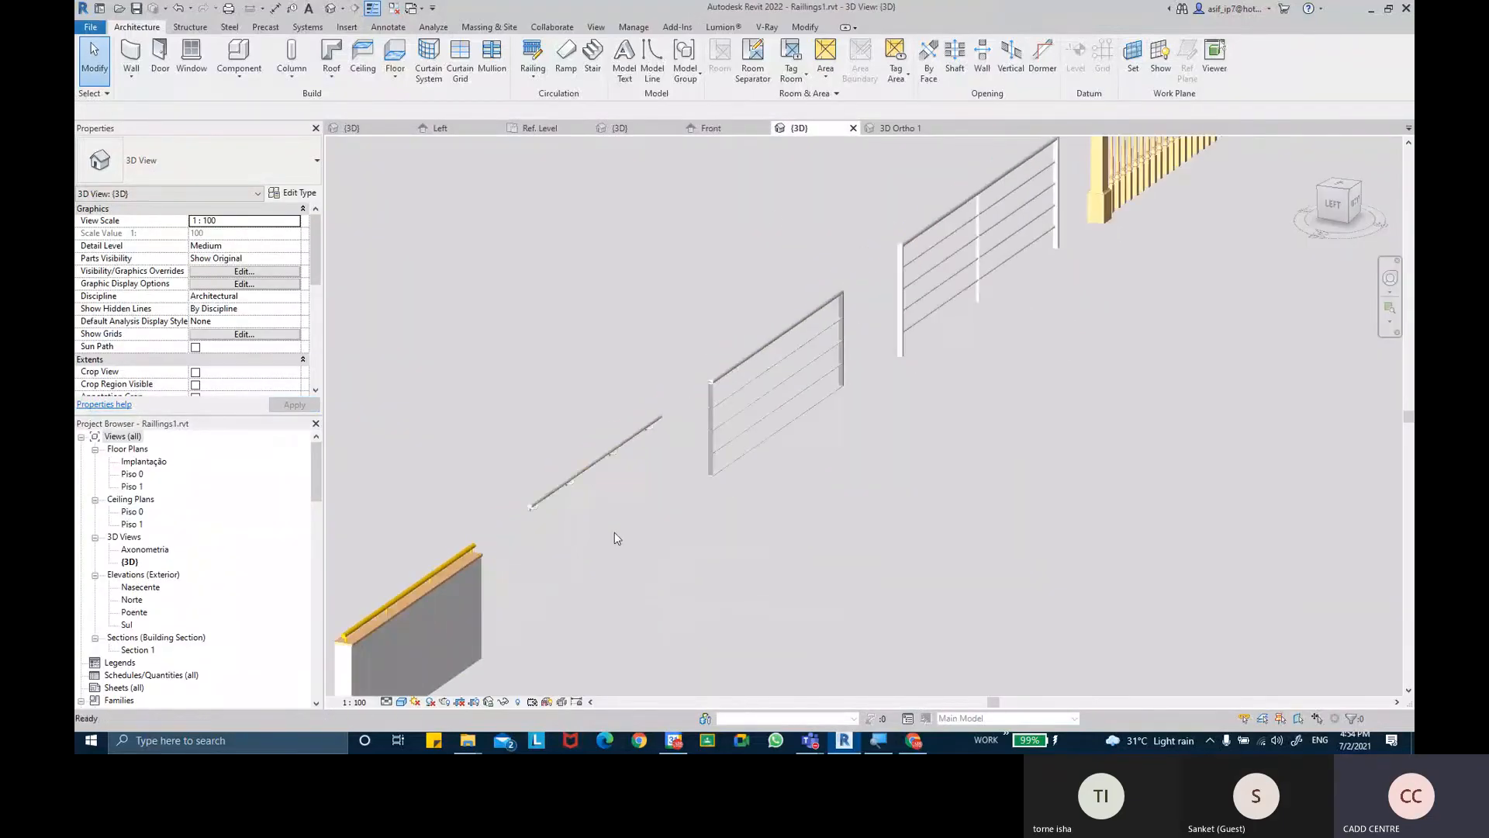
middle_click_drag(948, 320, 729, 472)
middle_click_drag(1060, 372, 899, 474)
middle_click_drag(1082, 307, 904, 495)
scroll(1110, 320, "up", 1)
middle_click_drag(1110, 318, 1148, 373, "shift")
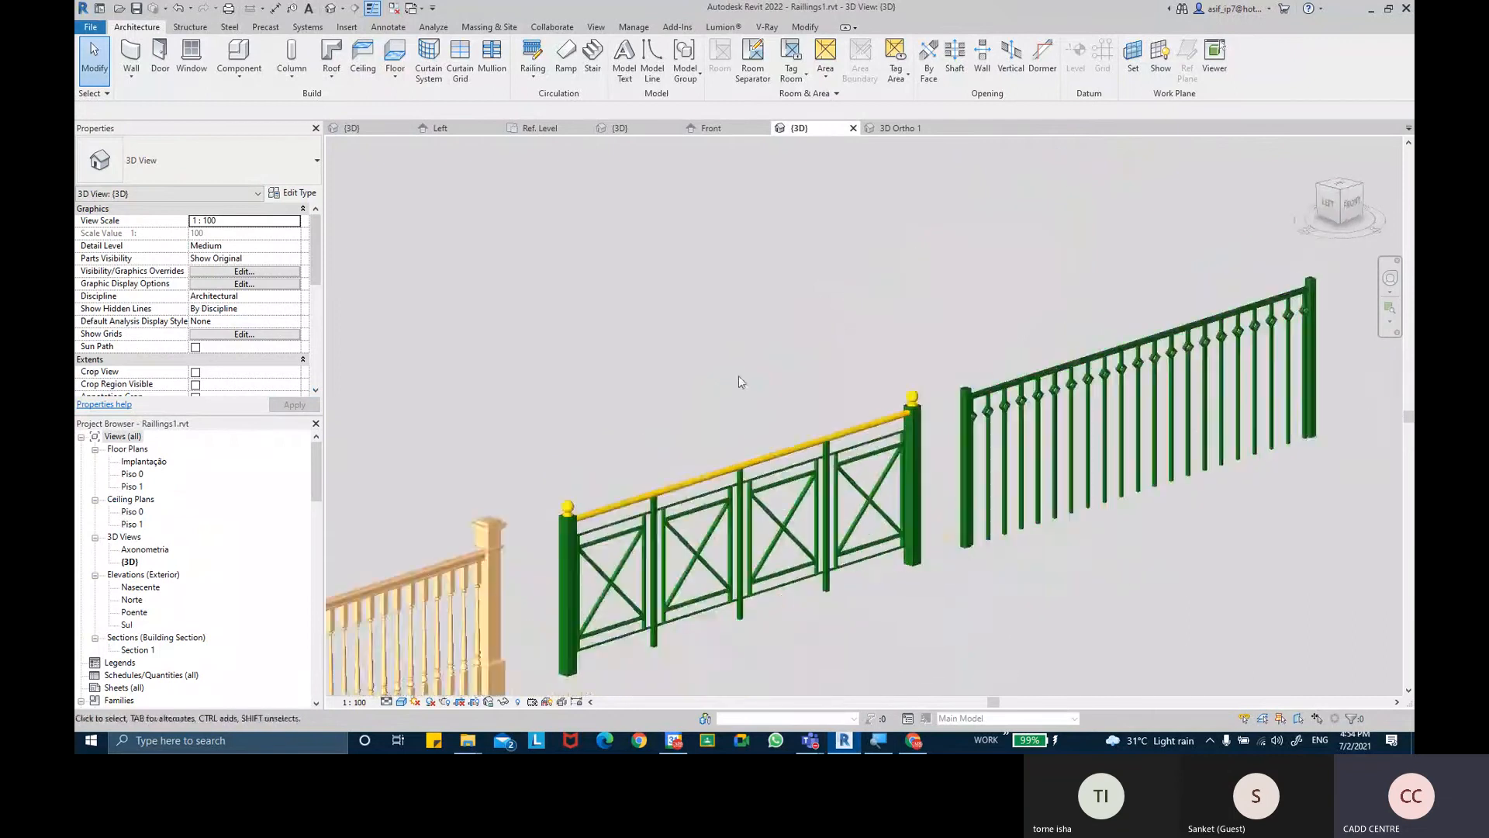
Examine the green railing with custom balusters and the neighbouring railing with cross panels up close from several angles
left_click(1176, 382)
scroll(1084, 453, "up", 2)
middle_click_drag(1084, 453, 1001, 497, "shift")
middle_click_drag(1152, 429, 962, 456)
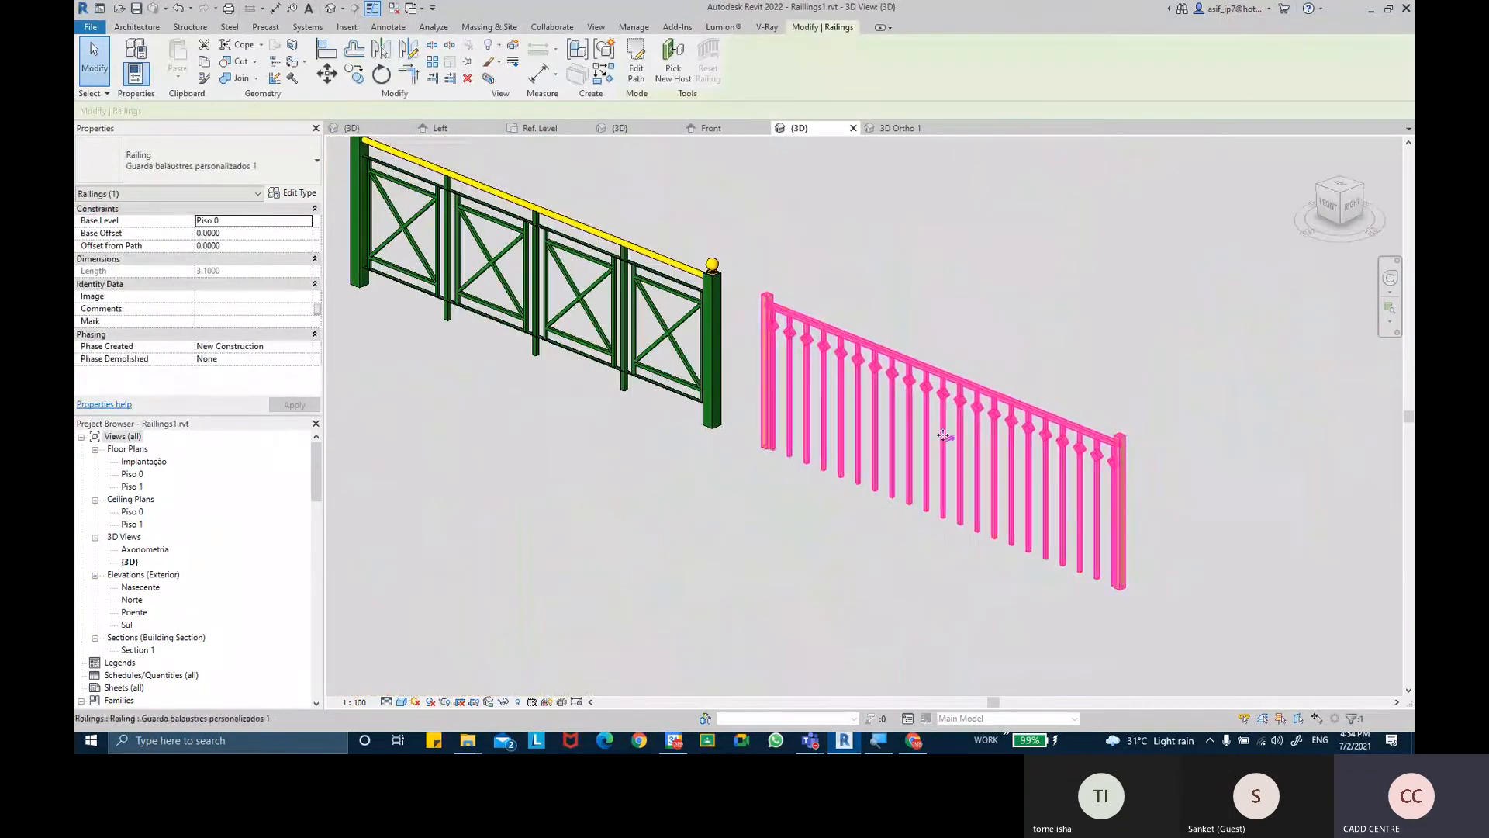
left_click(1116, 306)
scroll(735, 345, "up", 5)
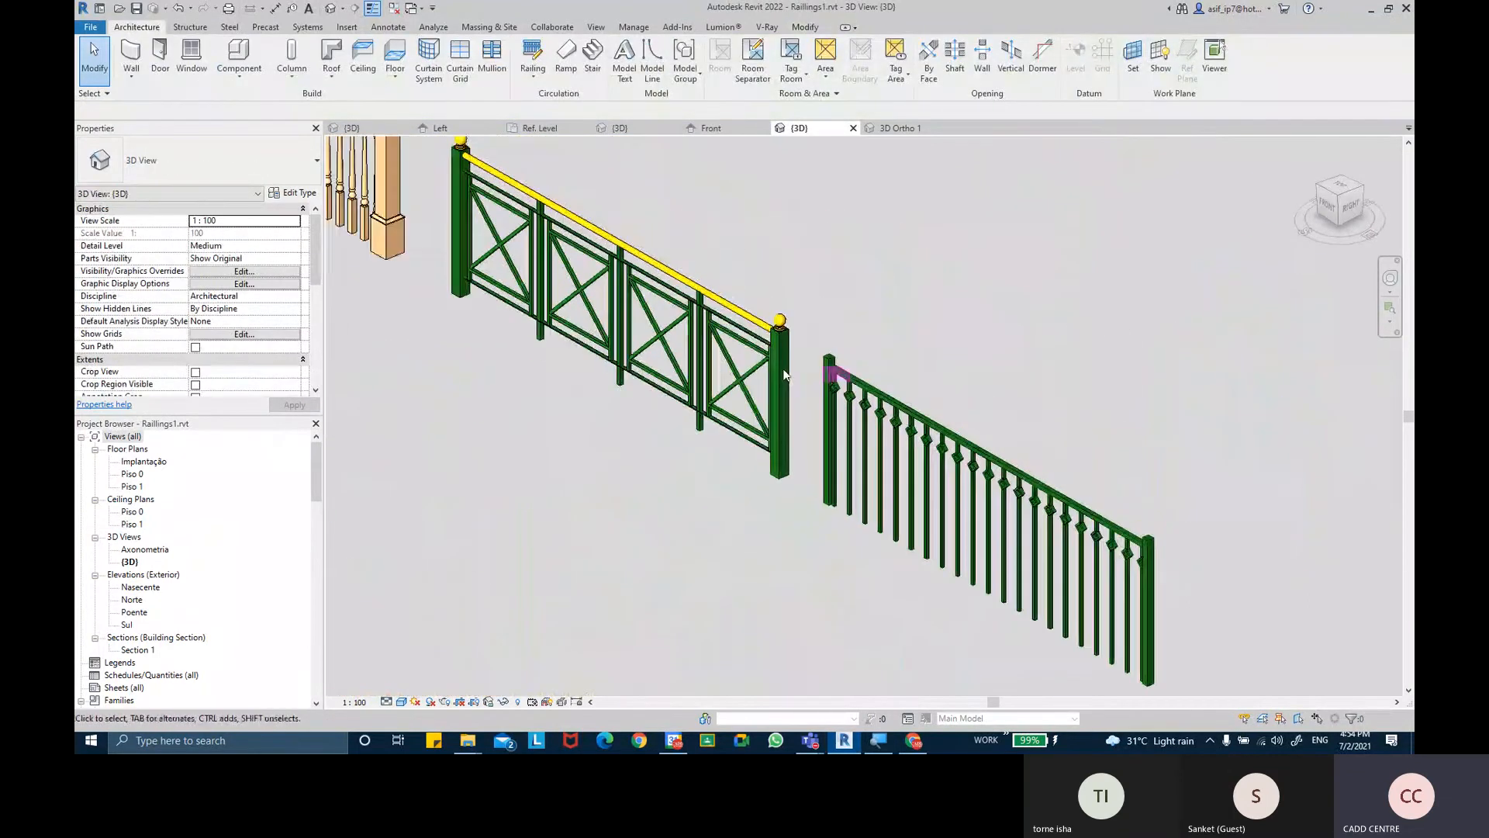
middle_click_drag(743, 347, 787, 491)
scroll(721, 574, "up", 3)
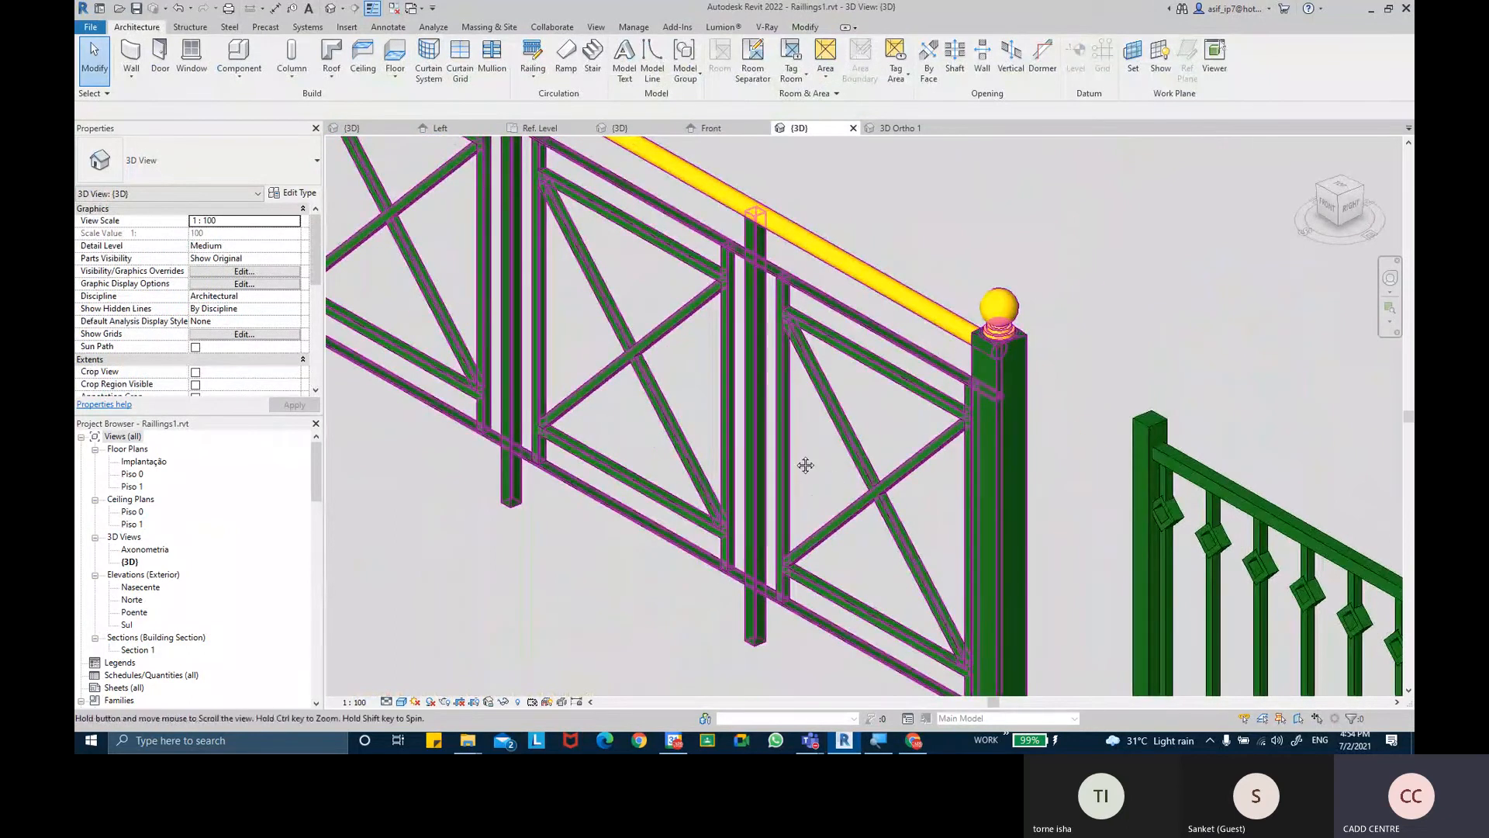
middle_click_drag(806, 465, 853, 404)
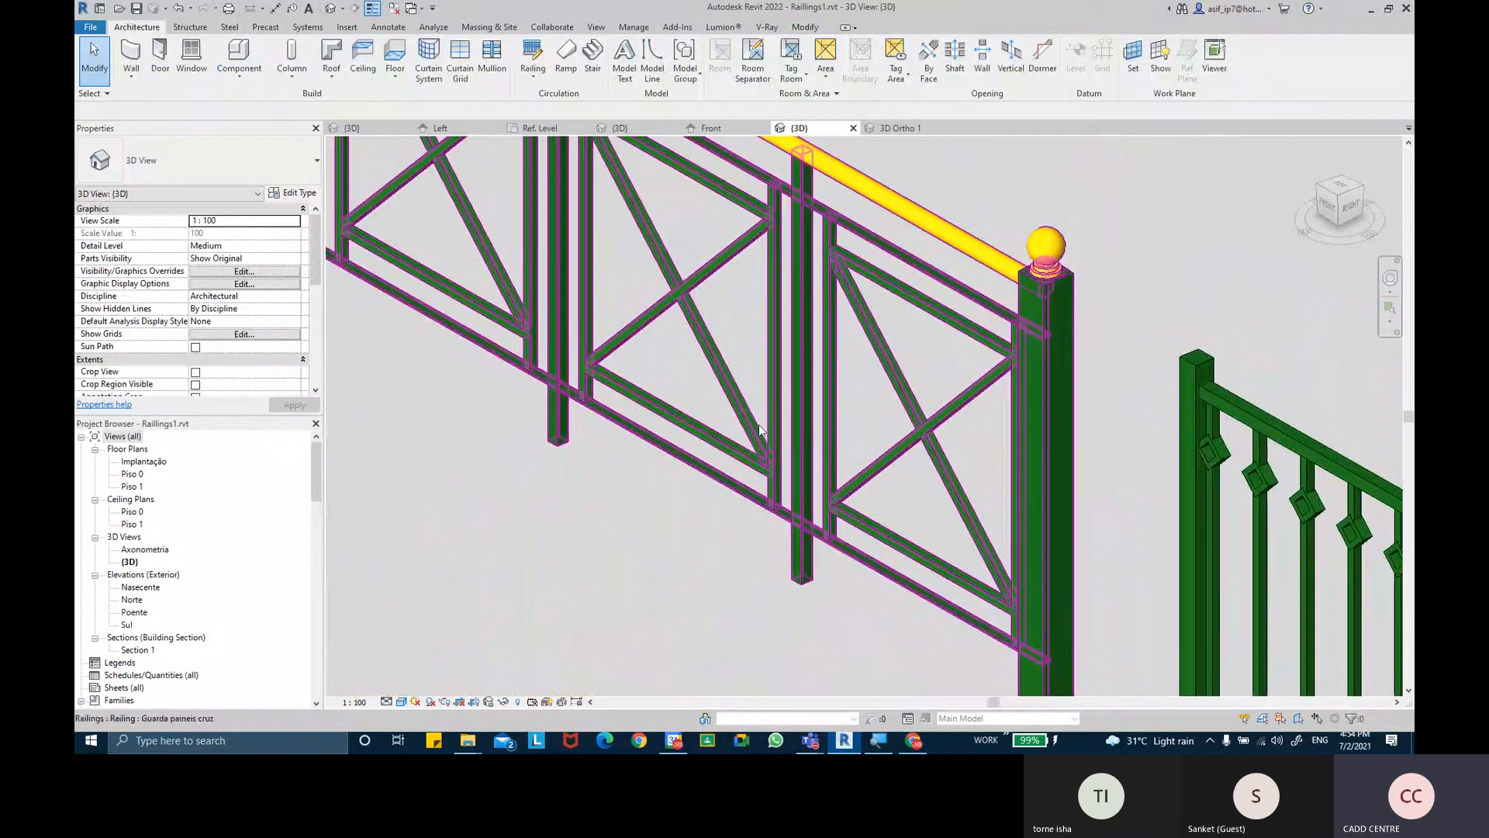
middle_click_drag(758, 426, 821, 438)
scroll(1035, 320, "down", 3)
middle_click_drag(825, 313, 859, 359, "shift")
scroll(1164, 496, "down", 1)
Examine the wooden railing with classical turned balusters and its square newel post up close
middle_click_drag(1179, 500, 1073, 388)
middle_click_drag(1319, 341, 868, 329)
scroll(1036, 409, "up", 1)
scroll(1036, 407, "down", 2)
scroll(730, 402, "up", 3)
middle_click_drag(440, 253, 1027, 592)
scroll(669, 452, "down", 3)
middle_click_drag(619, 373, 809, 456)
scroll(857, 267, "up", 3)
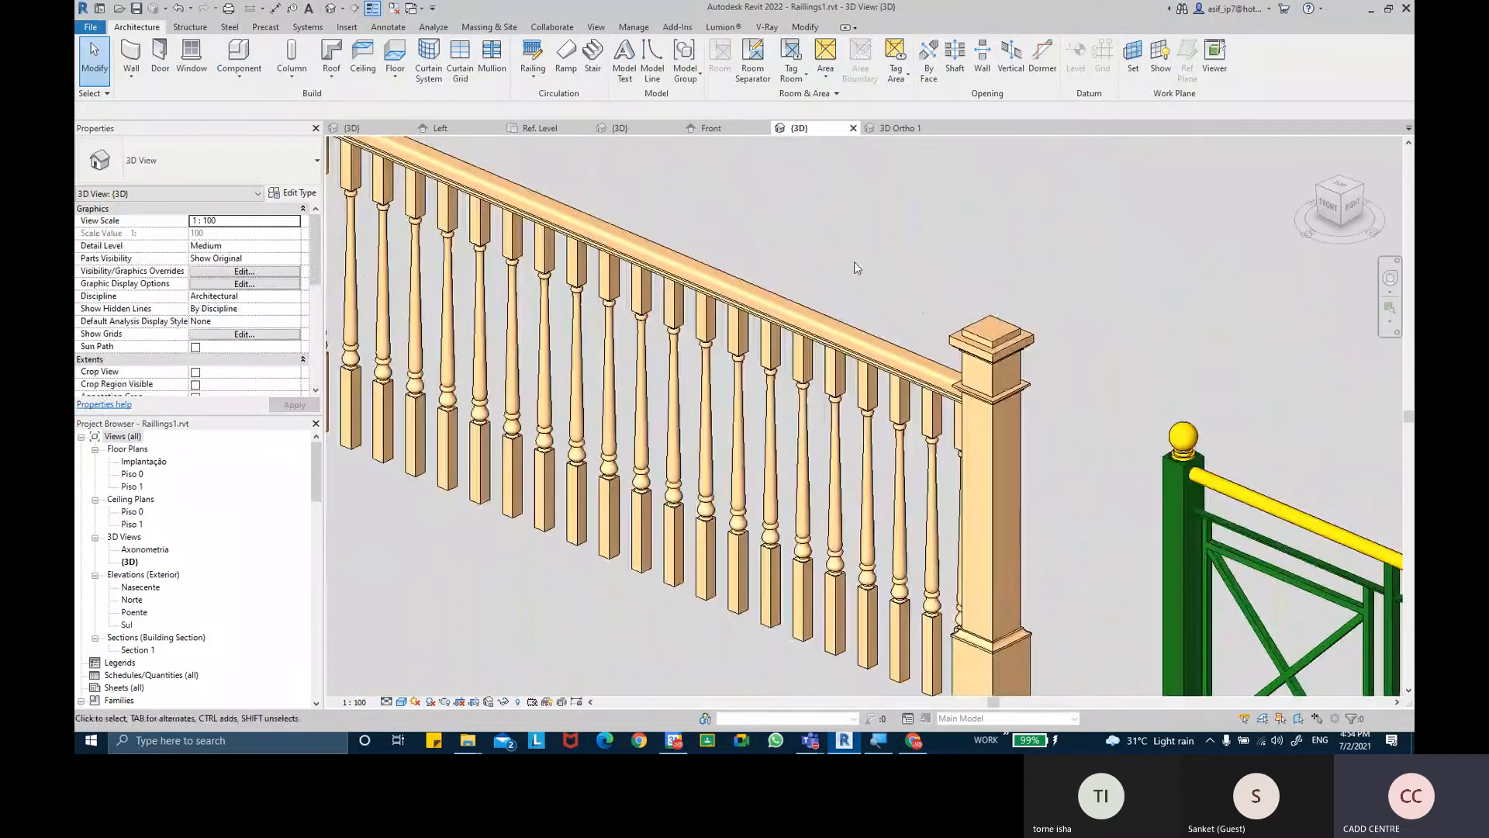
scroll(864, 272, "up", 2)
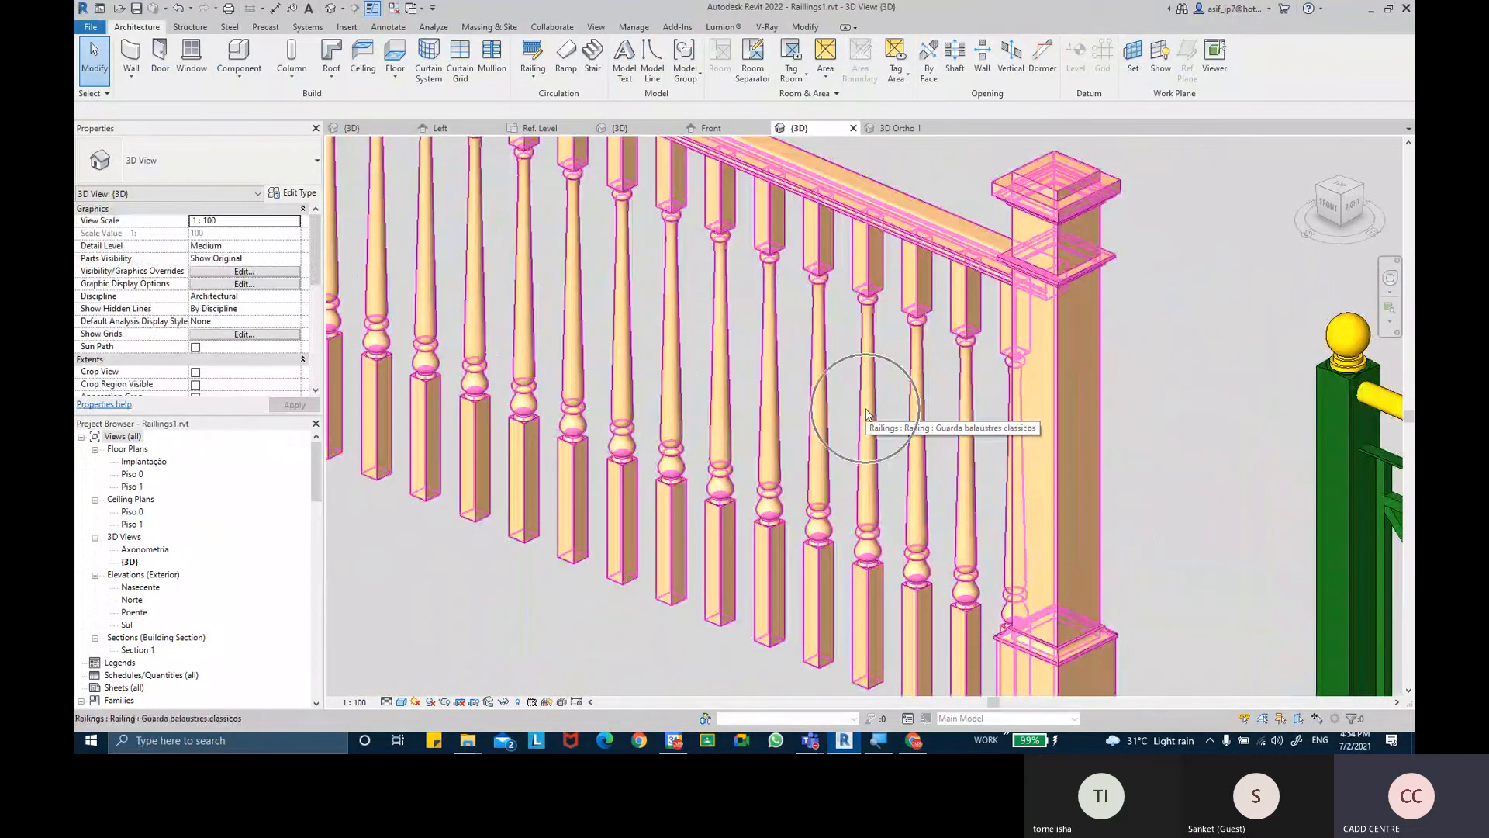
scroll(866, 414, "down", 3)
scroll(575, 612, "up", 2)
Examine the railings with horizontal rails and the bracketed handrail beside them
middle_click_drag(735, 598, 1225, 505)
middle_click_drag(798, 412, 1047, 634)
middle_click_drag(549, 349, 681, 384)
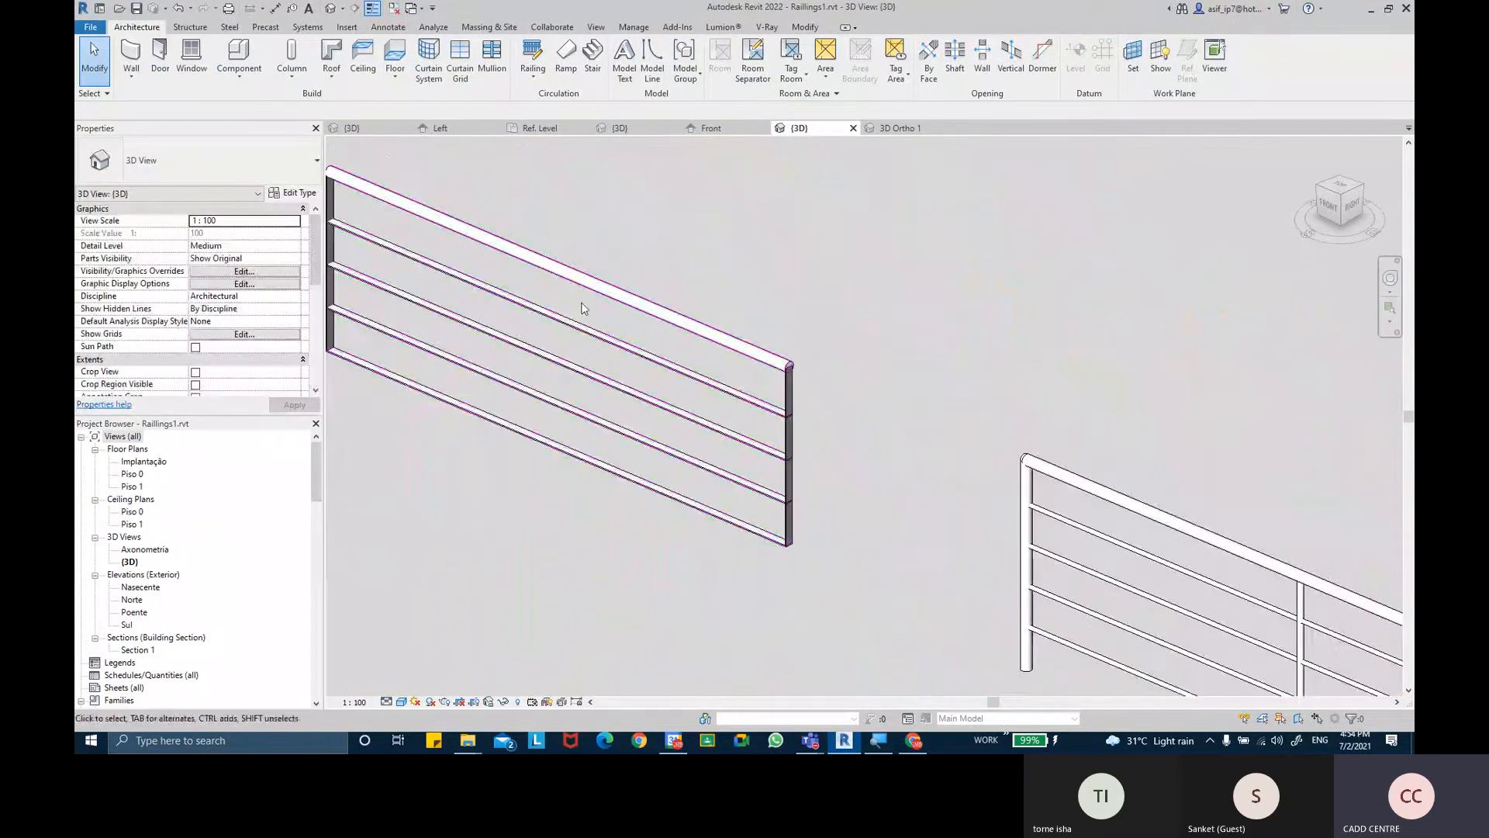
middle_click_drag(585, 308, 724, 336)
middle_click_drag(582, 279, 653, 318)
scroll(565, 289, "down", 1)
middle_click_drag(444, 257, 649, 387)
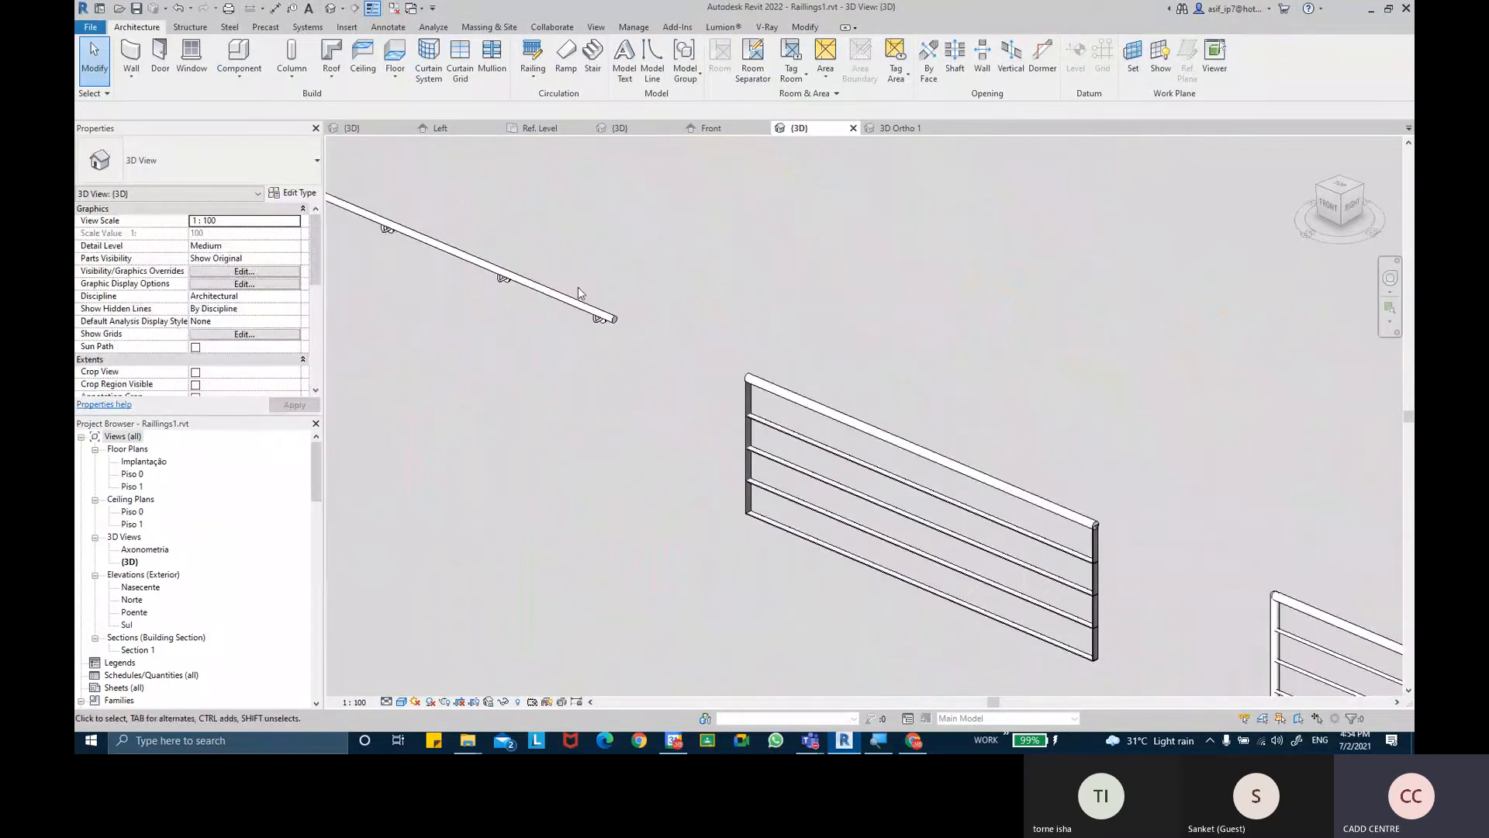
middle_click_drag(578, 293, 749, 341)
middle_click_drag(403, 176, 682, 320)
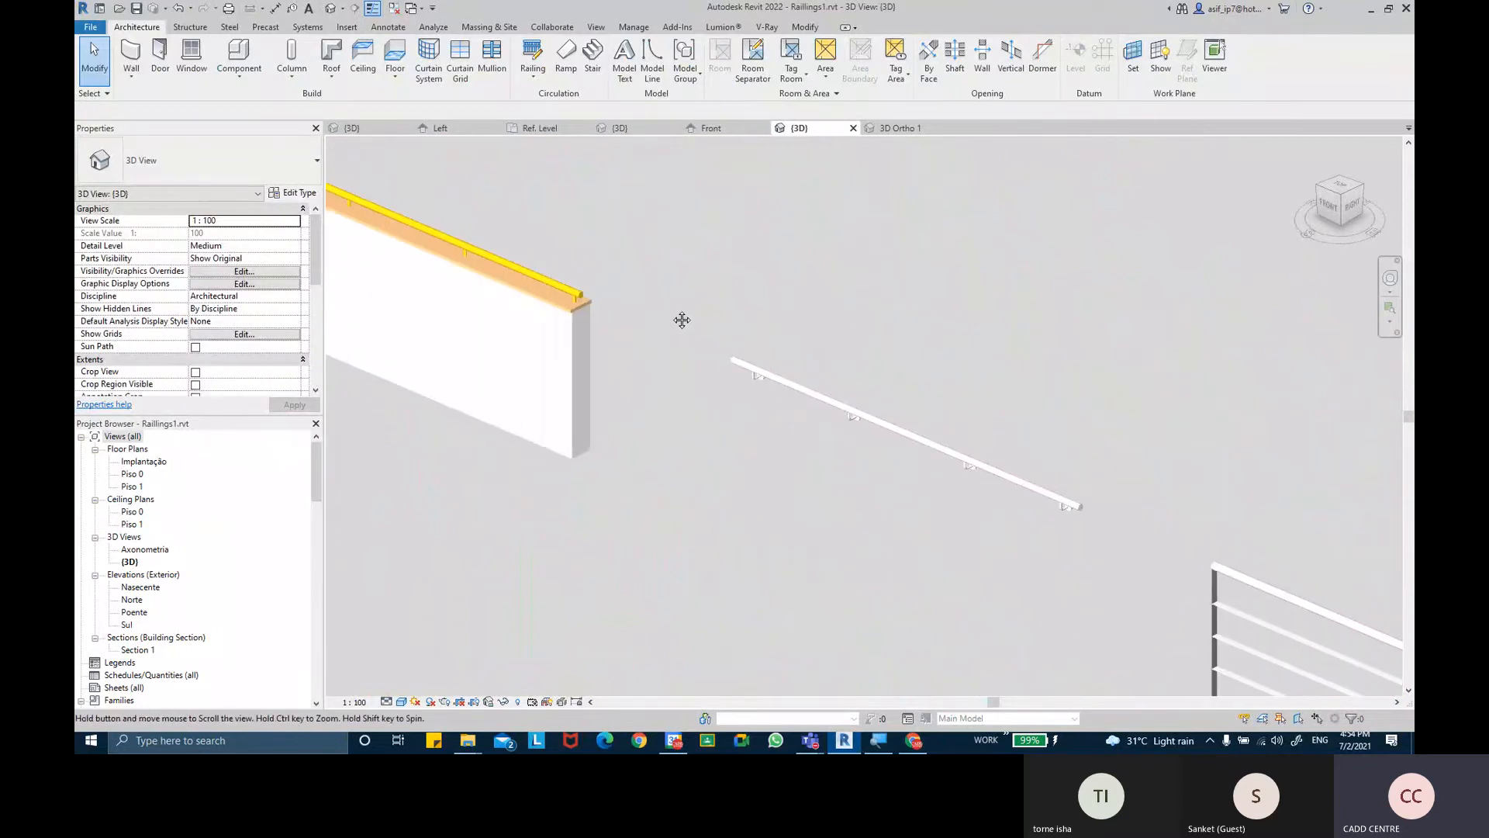
Examine the low-wall railing with its wooden cap and yellow tubular handrail
middle_click_drag(558, 284, 727, 330)
scroll(679, 303, "up", 3)
scroll(834, 409, "up", 2)
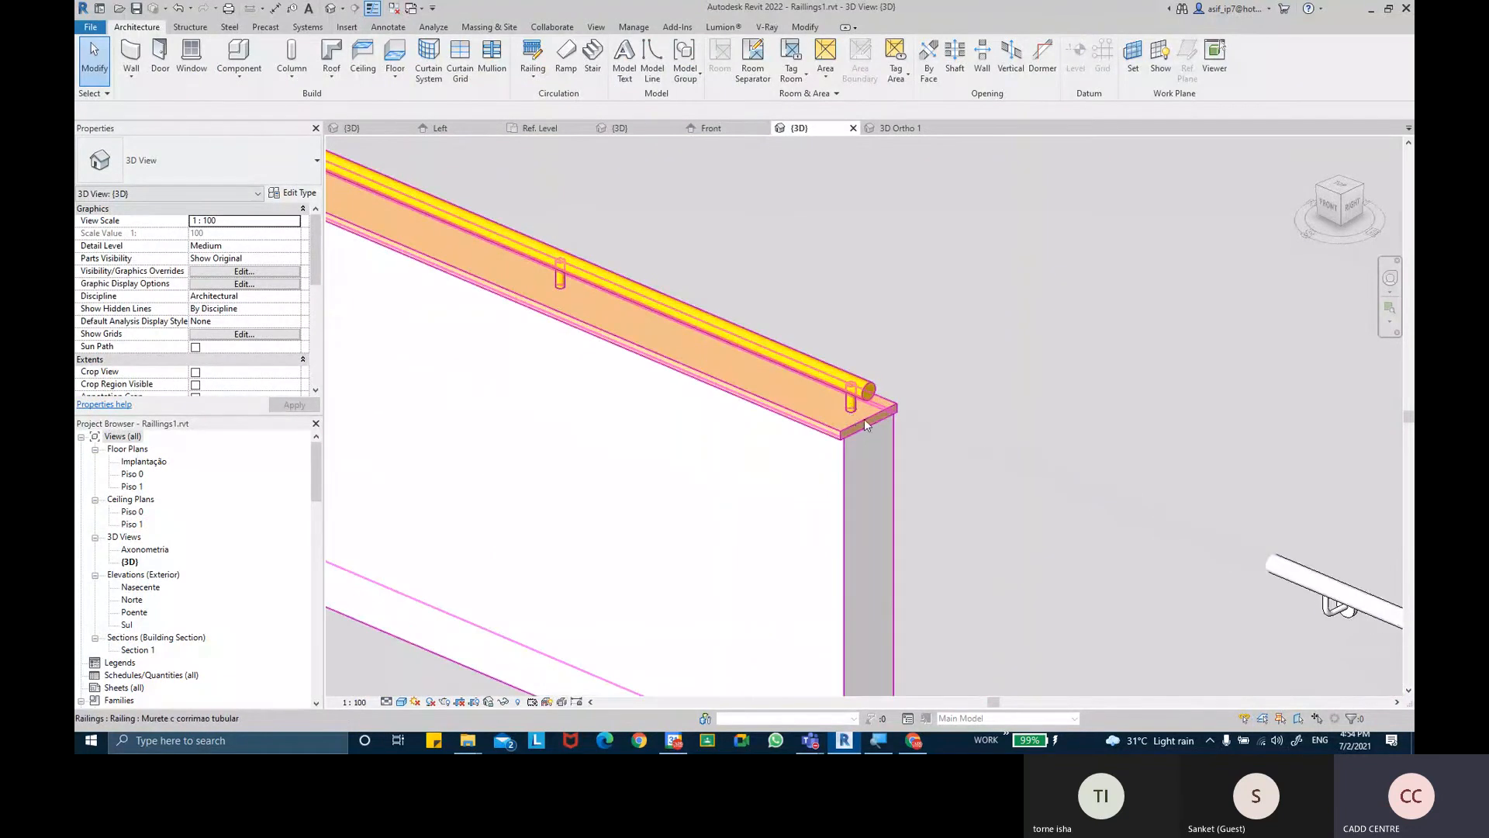
scroll(846, 425, "down", 4)
middle_click_drag(737, 406, 842, 459)
middle_click_drag(589, 352, 758, 402)
scroll(758, 402, "down", 3)
middle_click_drag(540, 318, 648, 362)
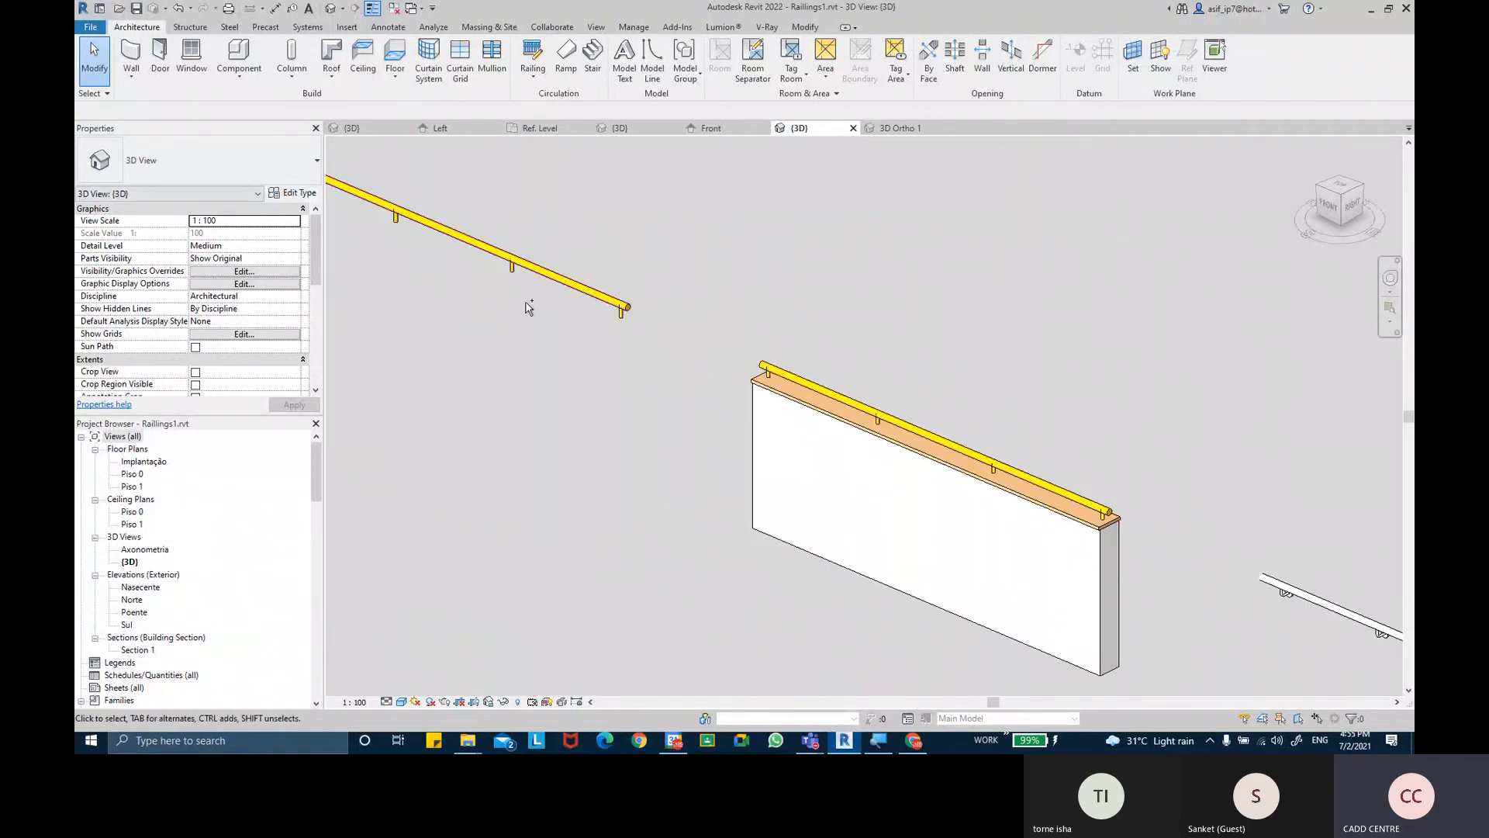
Review the type properties of the yellow tubular handrail on tubular supports that has no wall beneath it
scroll(582, 295, "up", 3)
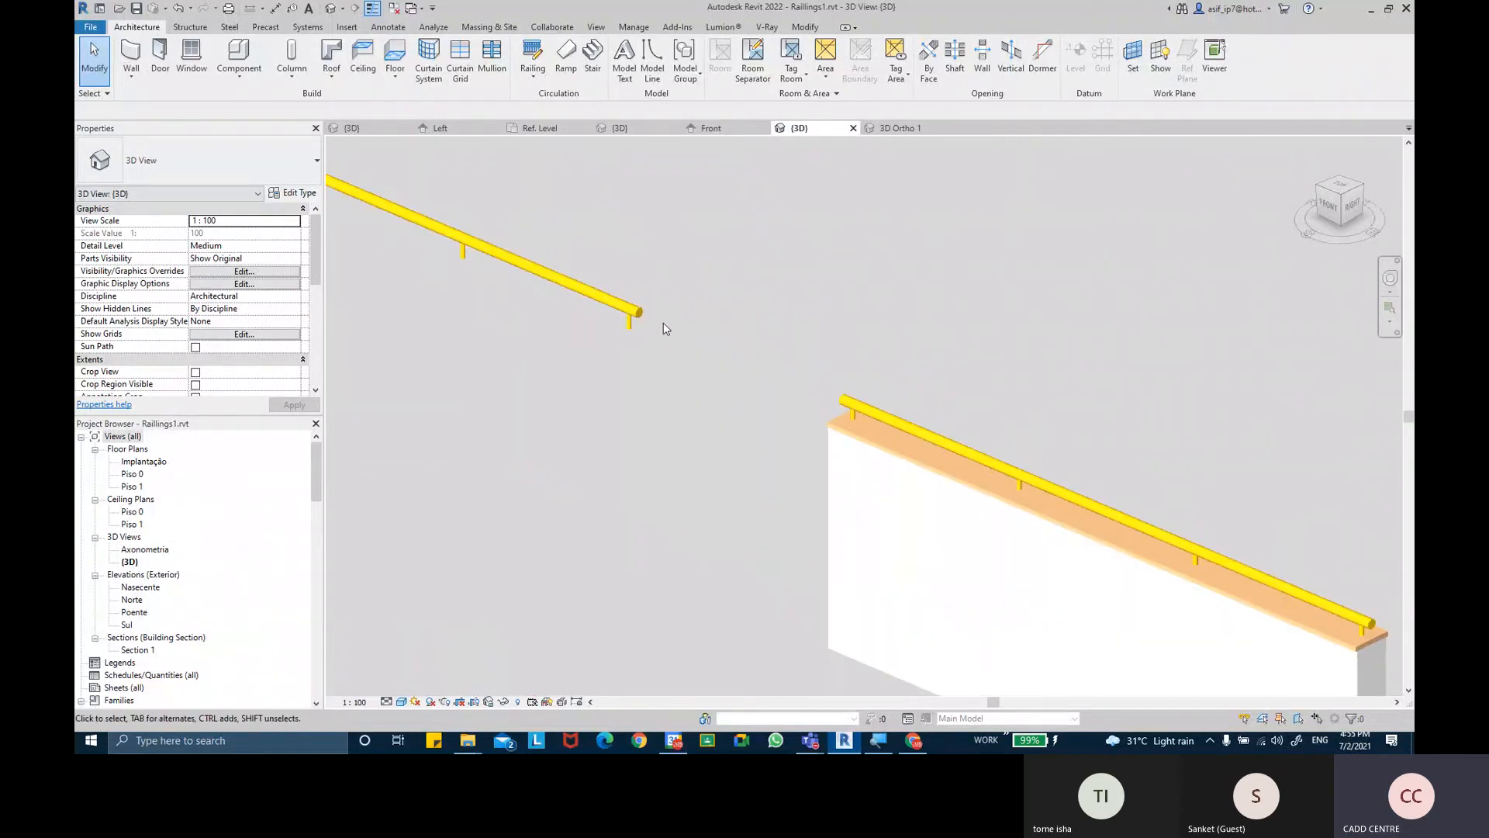
scroll(661, 319, "down", 2)
left_click(640, 314)
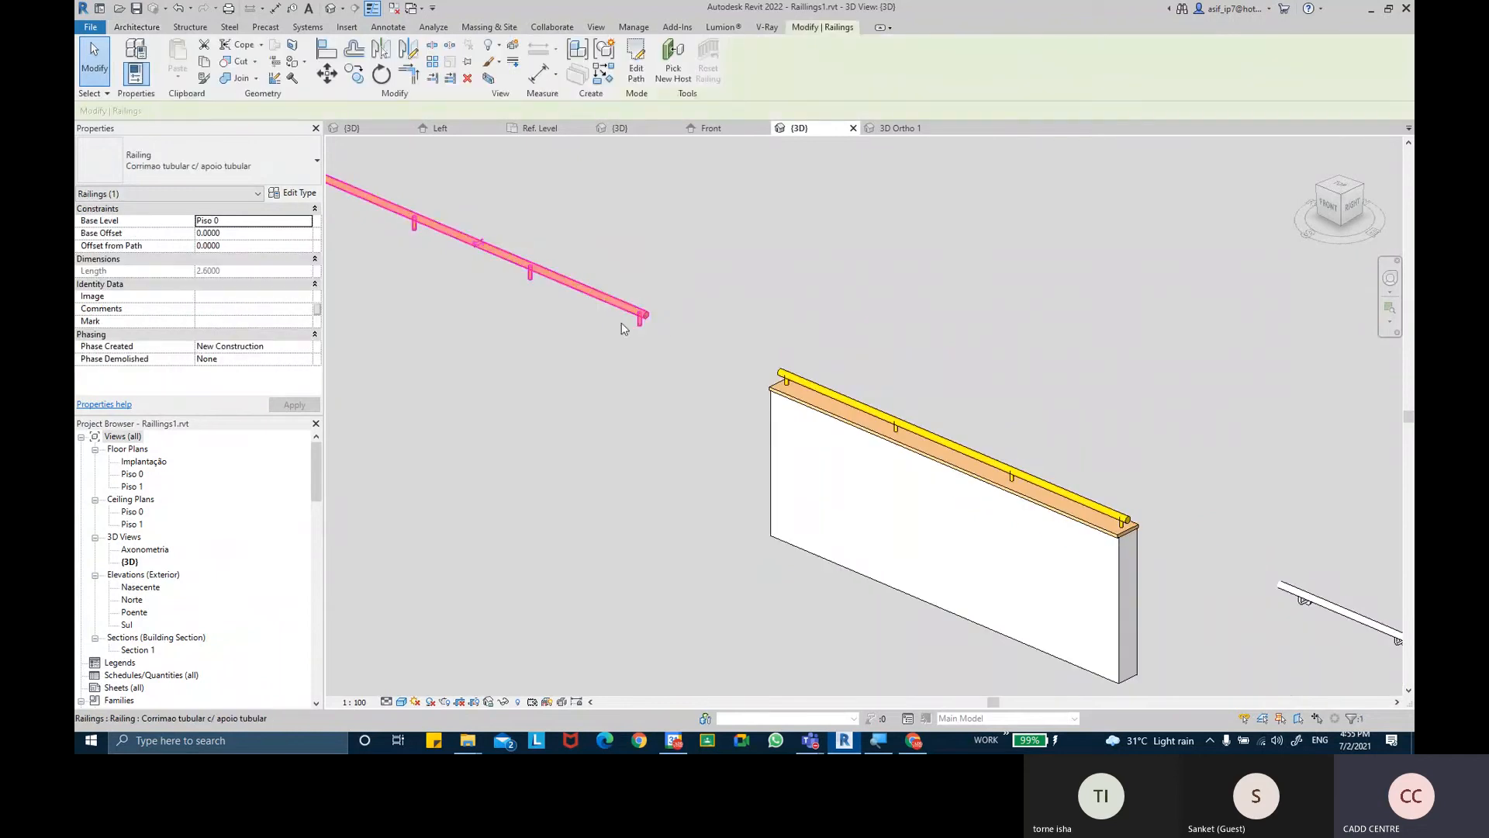
left_click(294, 193)
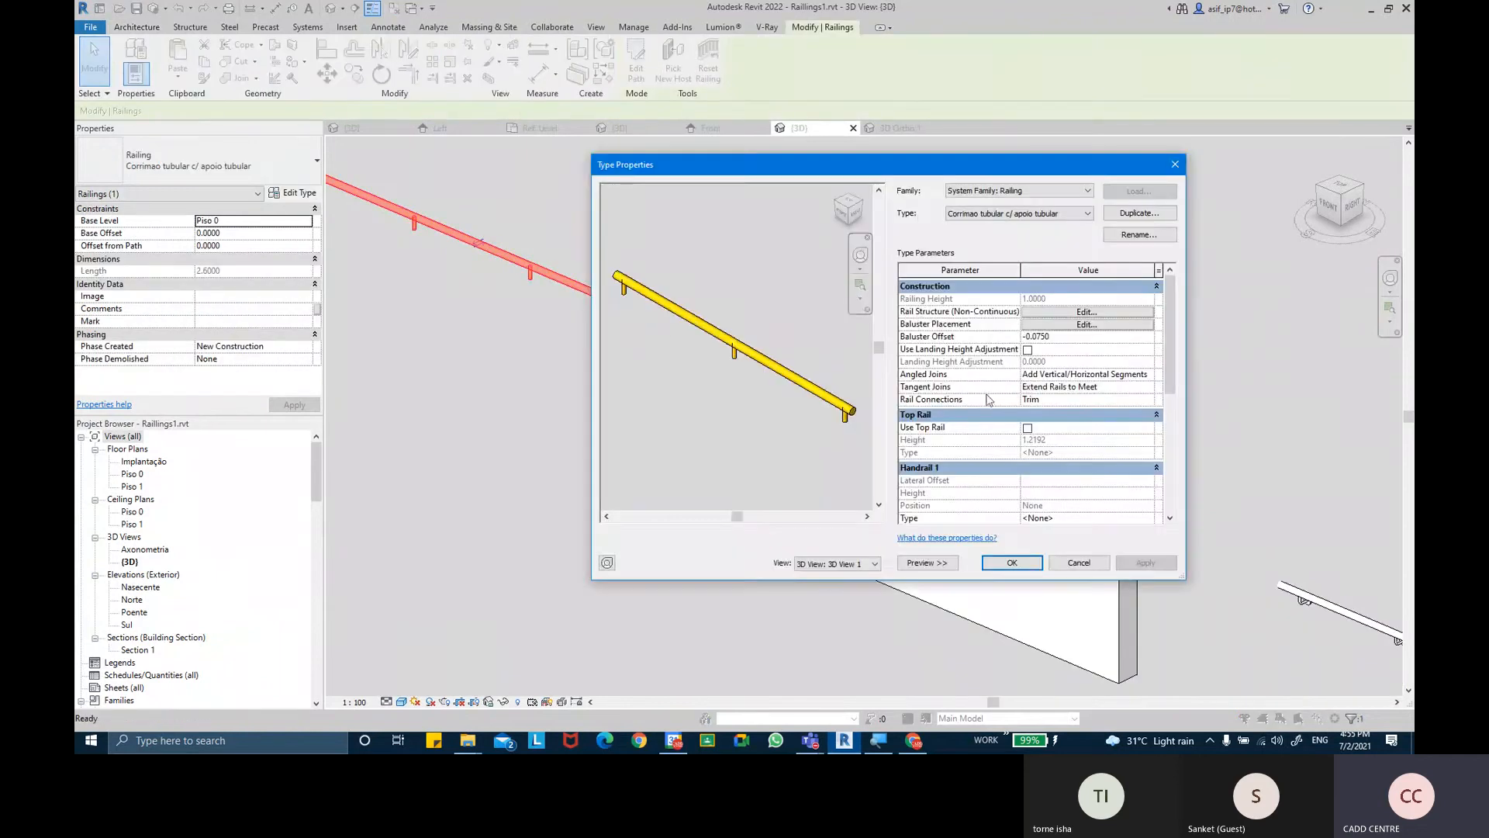
scroll(1051, 405, "down", 3)
scroll(1047, 410, "up", 3)
scroll(982, 371, "down", 4)
scroll(985, 404, "up", 4)
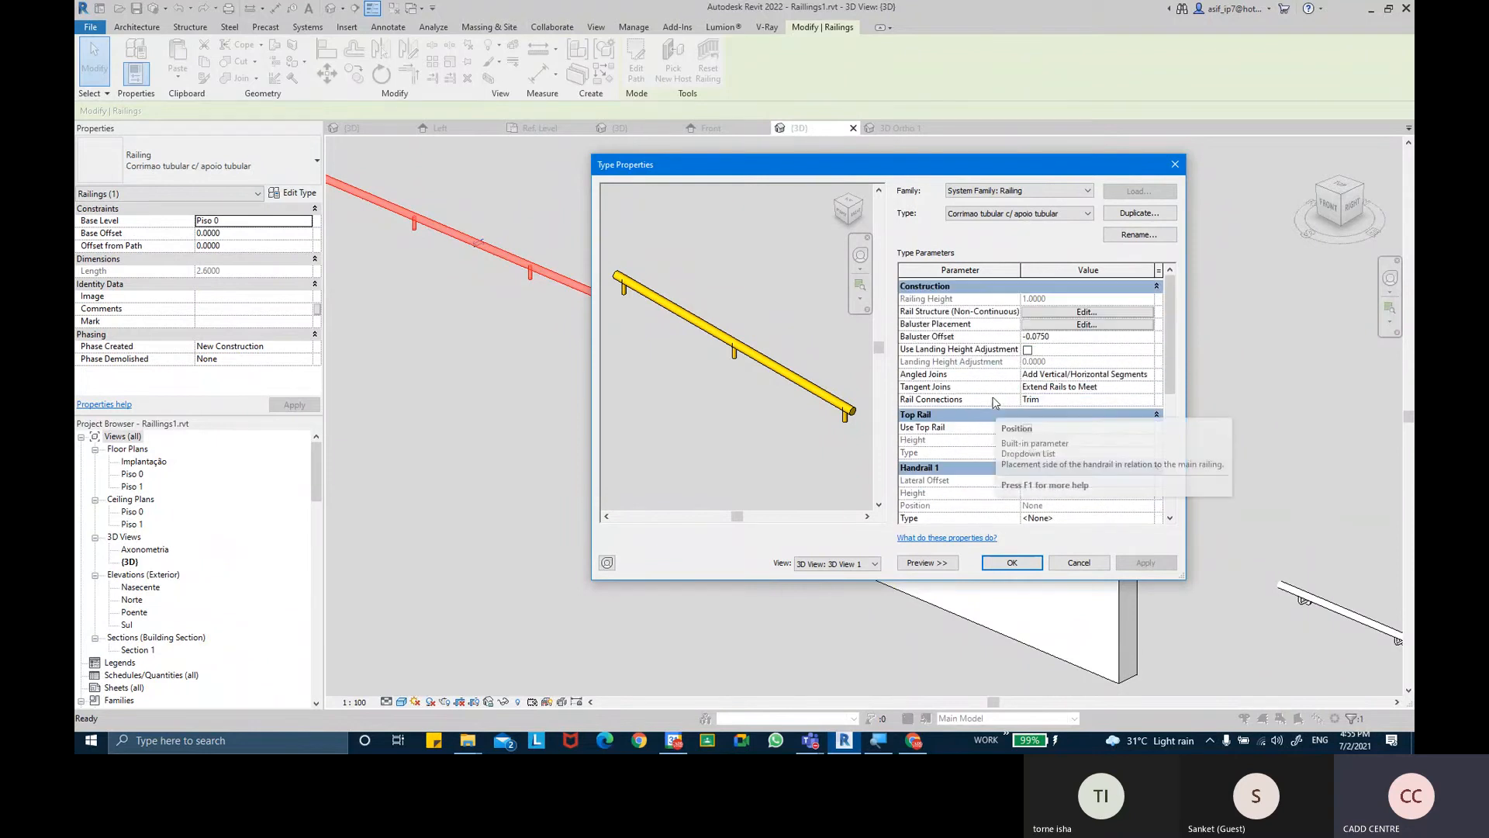
left_click(1007, 563)
Look back along the row of sample railings from the yellow tubular handrail to the green baluster railing
left_click(615, 384)
middle_click_drag(614, 384, 699, 453)
mouse_move(702, 658)
middle_mouse_down()
mouse_move(689, 437)
mouse_move(625, 230)
middle_mouse_up()
middle_click_drag(803, 360, 559, 266)
middle_click_drag(915, 361, 629, 294)
mouse_move(865, 372)
middle_mouse_down()
mouse_move(591, 277)
mouse_move(785, 325)
mouse_move(906, 326)
middle_mouse_up()
scroll(1035, 428, "up", 5)
middle_click_drag(439, 322, 657, 318)
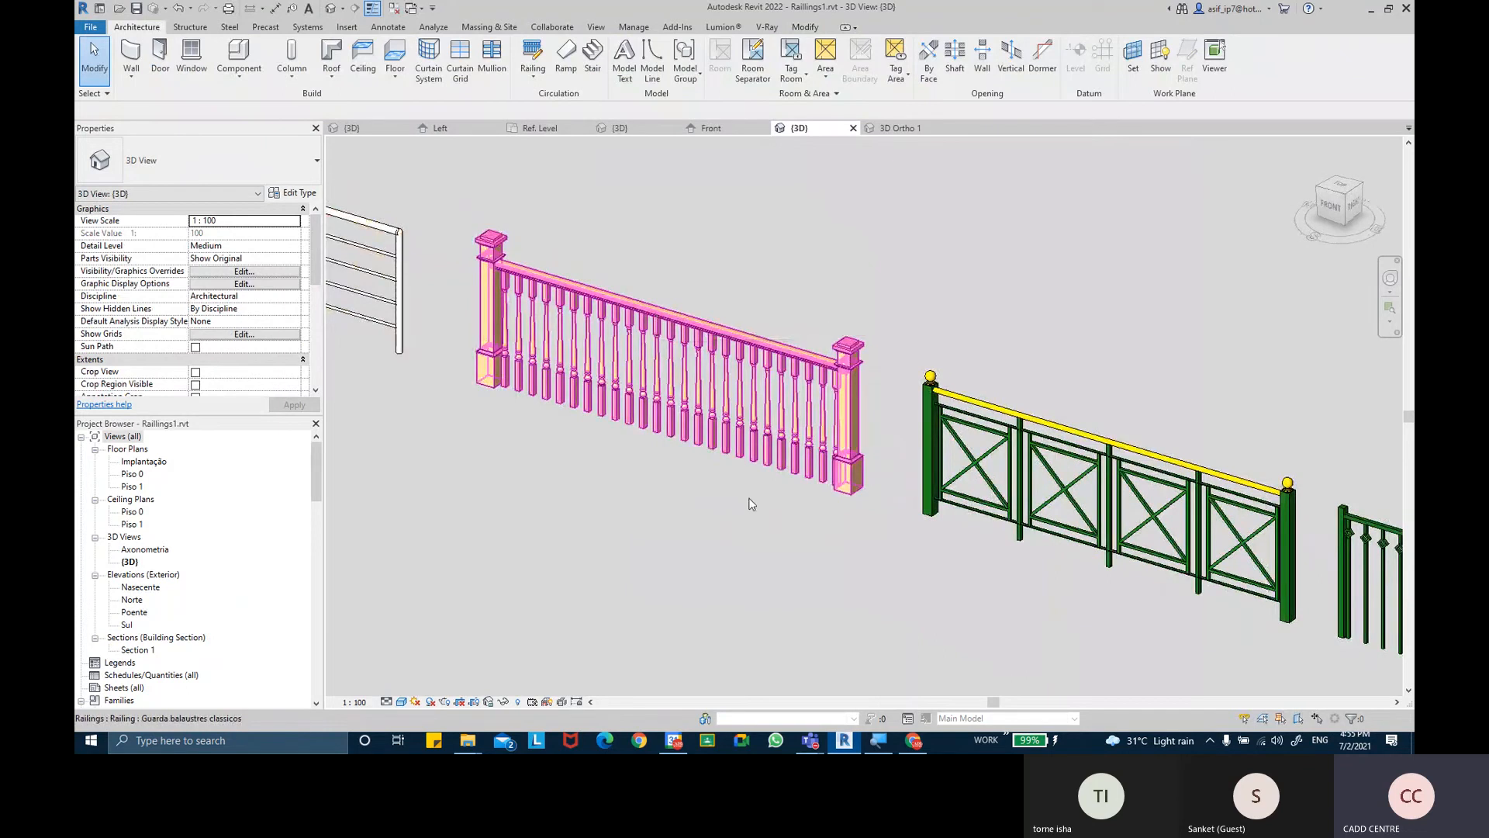
mouse_move(811, 741)
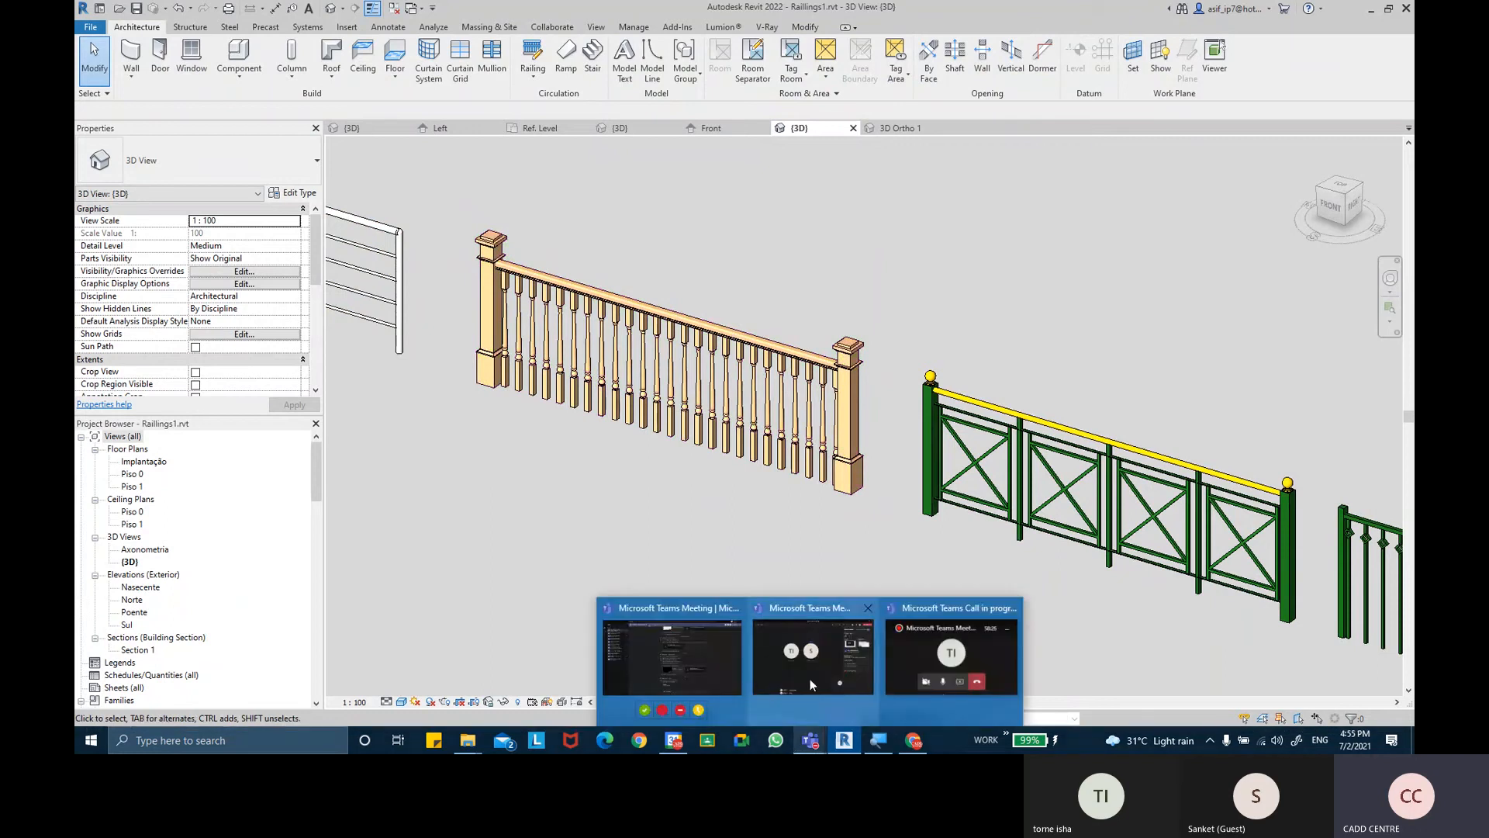
middle_click_drag(963, 347, 733, 294)
middle_click_drag(1001, 390, 793, 320)
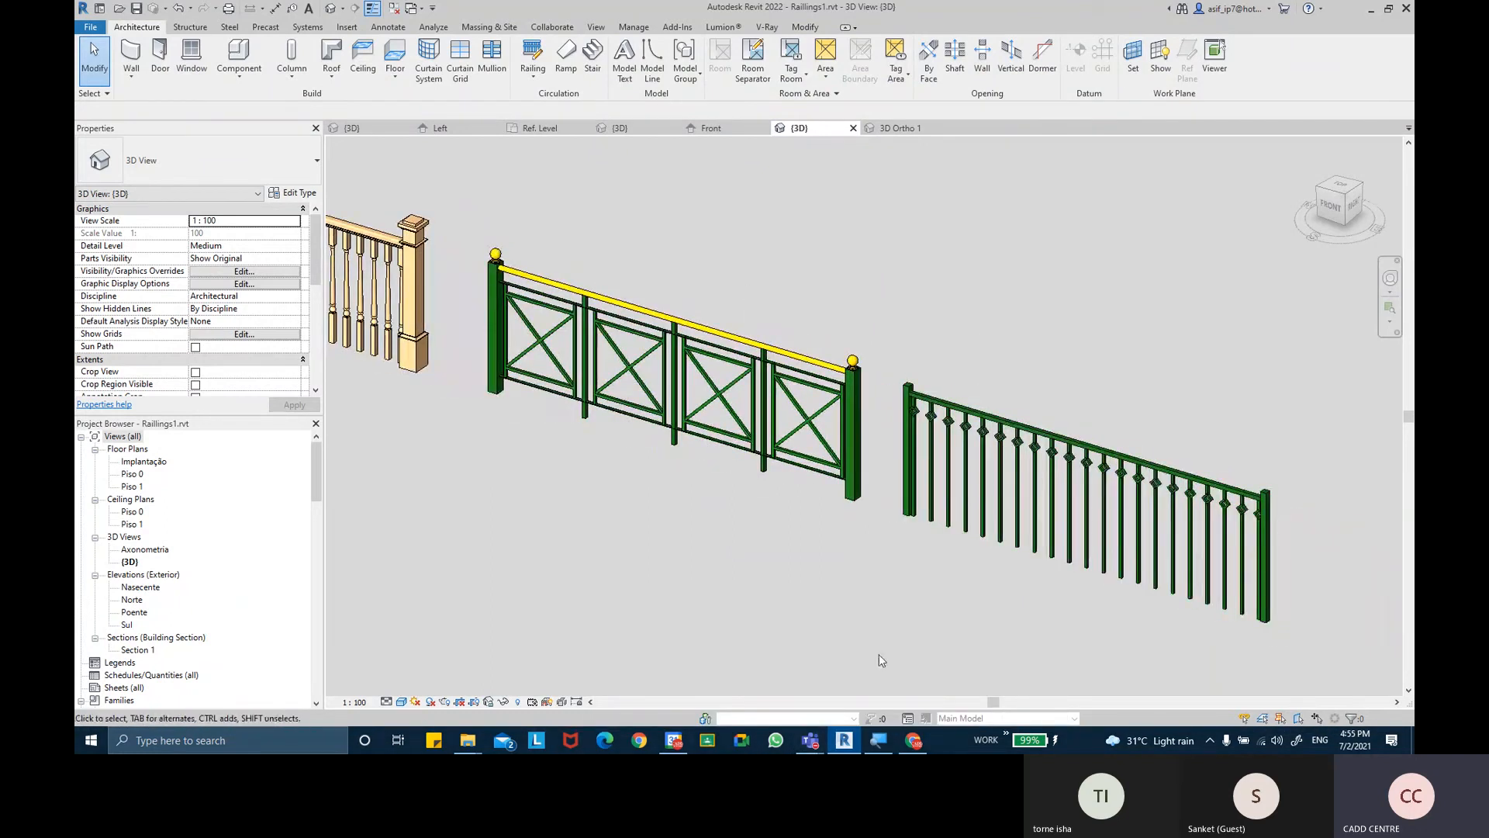
Examine the green cross-panel railing and the wooden baluster railing beside it
middle_click_drag(891, 339, 940, 339)
middle_click_drag(625, 266, 715, 312)
middle_click_drag(591, 310, 725, 334)
mouse_move(586, 336)
middle_mouse_down()
mouse_move(752, 336)
mouse_move(914, 370)
mouse_move(650, 323)
mouse_move(552, 267)
middle_mouse_up()
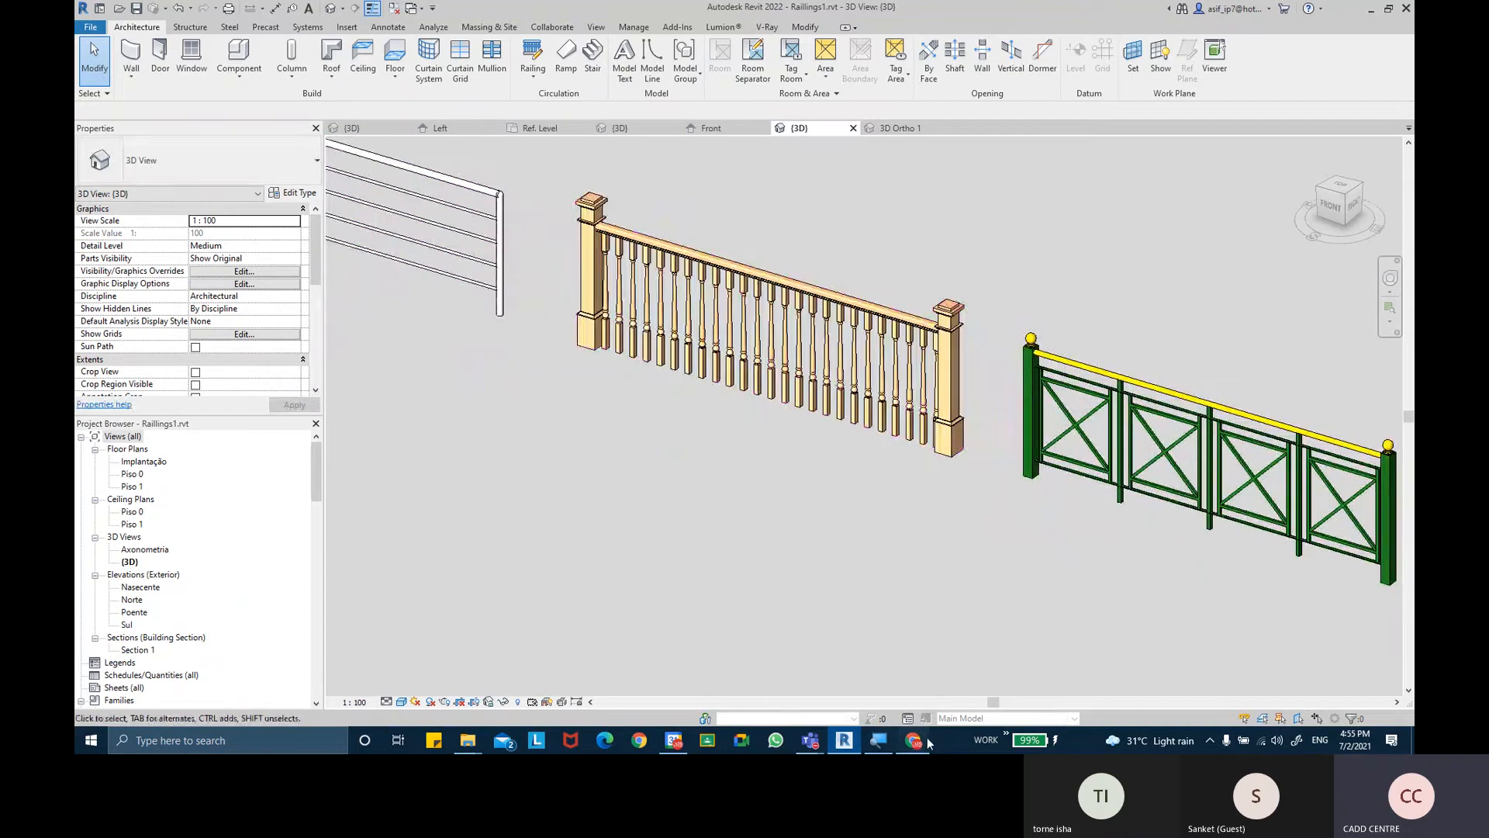
Switch to Chrome and run a Google image search for PANEL BALUSTER
left_click(923, 741)
left_click(599, 14)
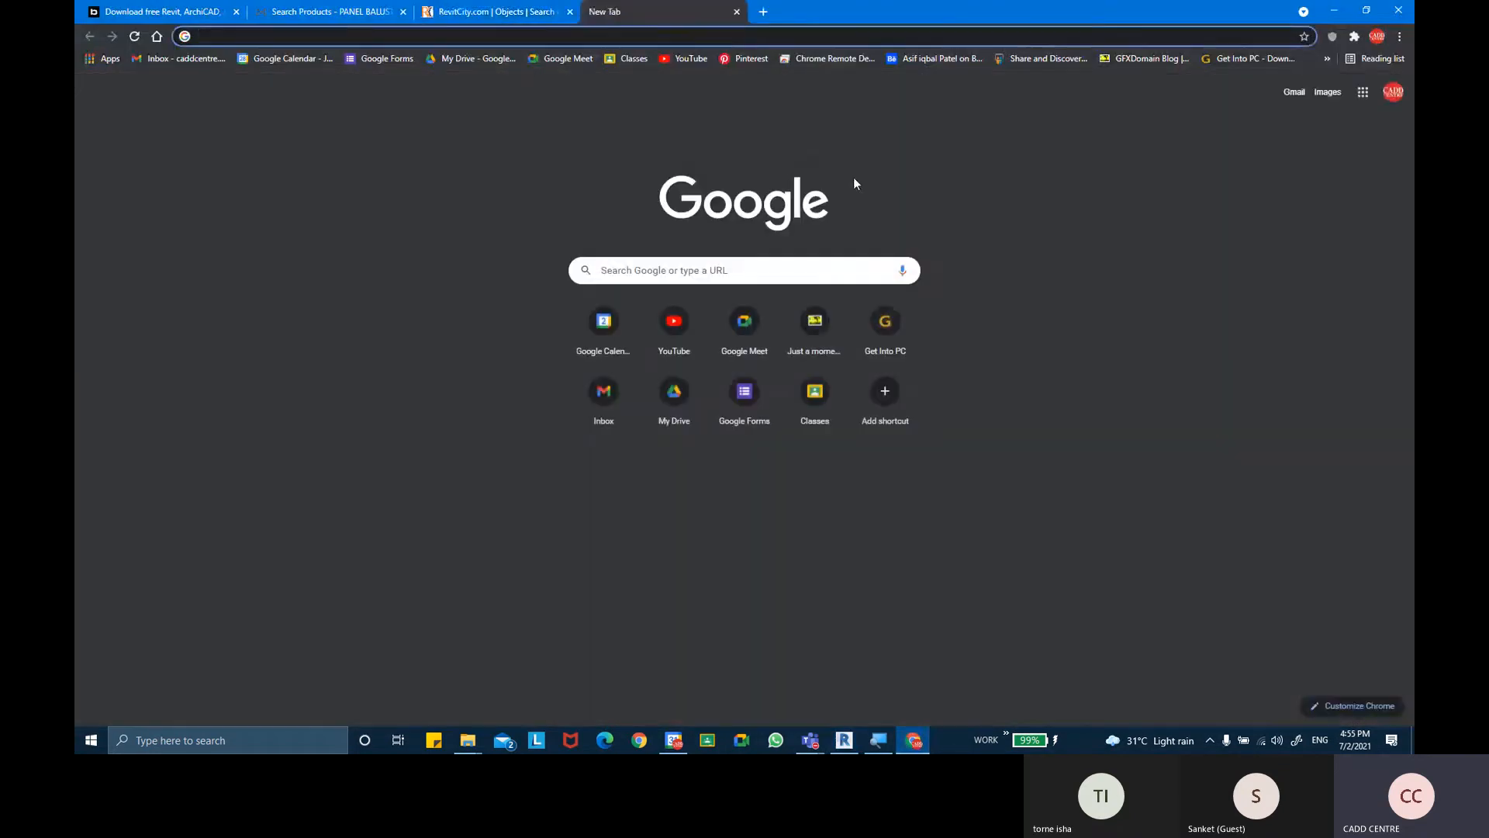
type("PA")
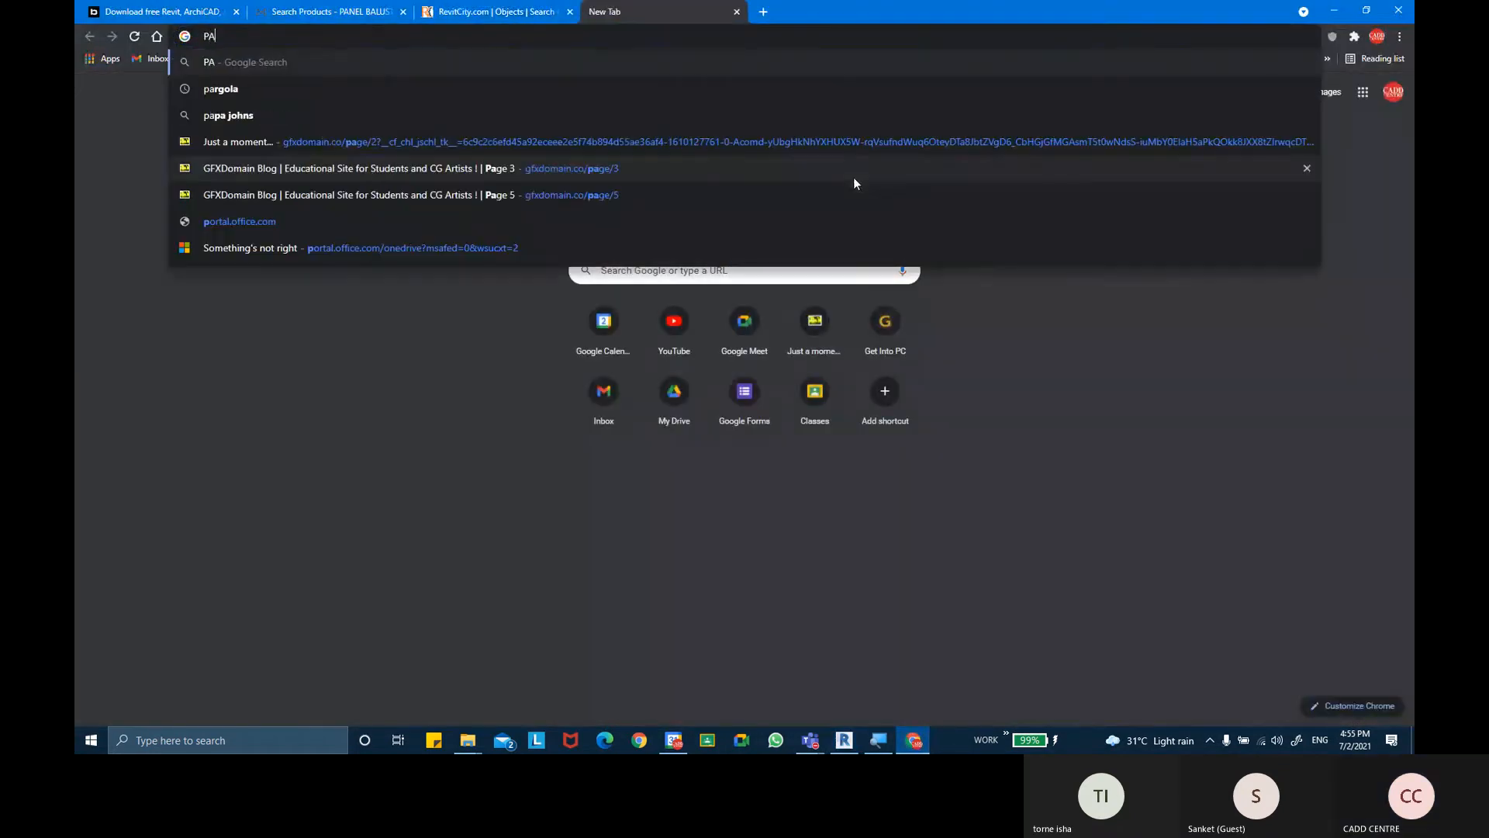
type("NEL B")
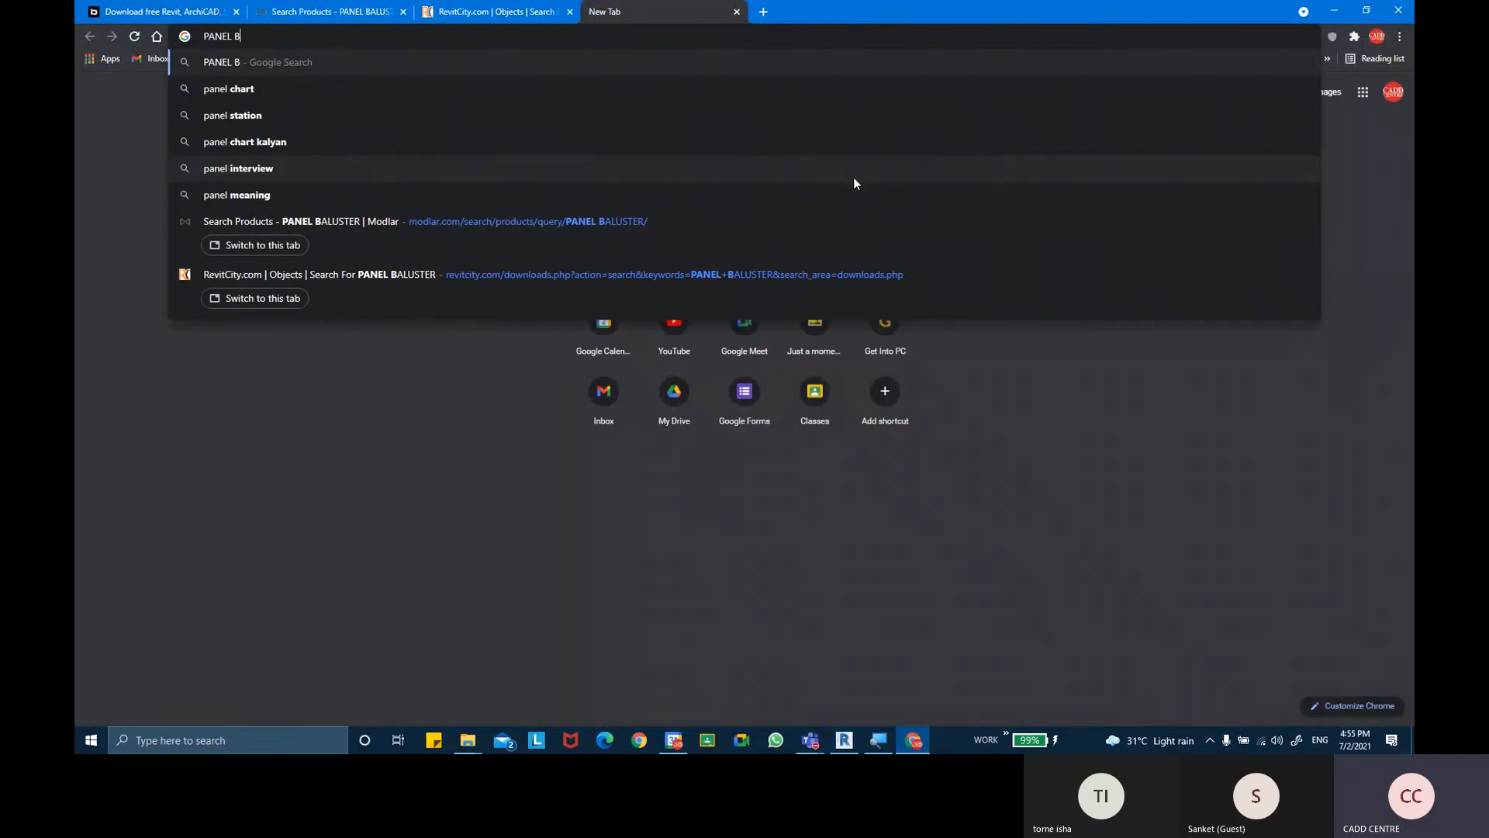
type("A")
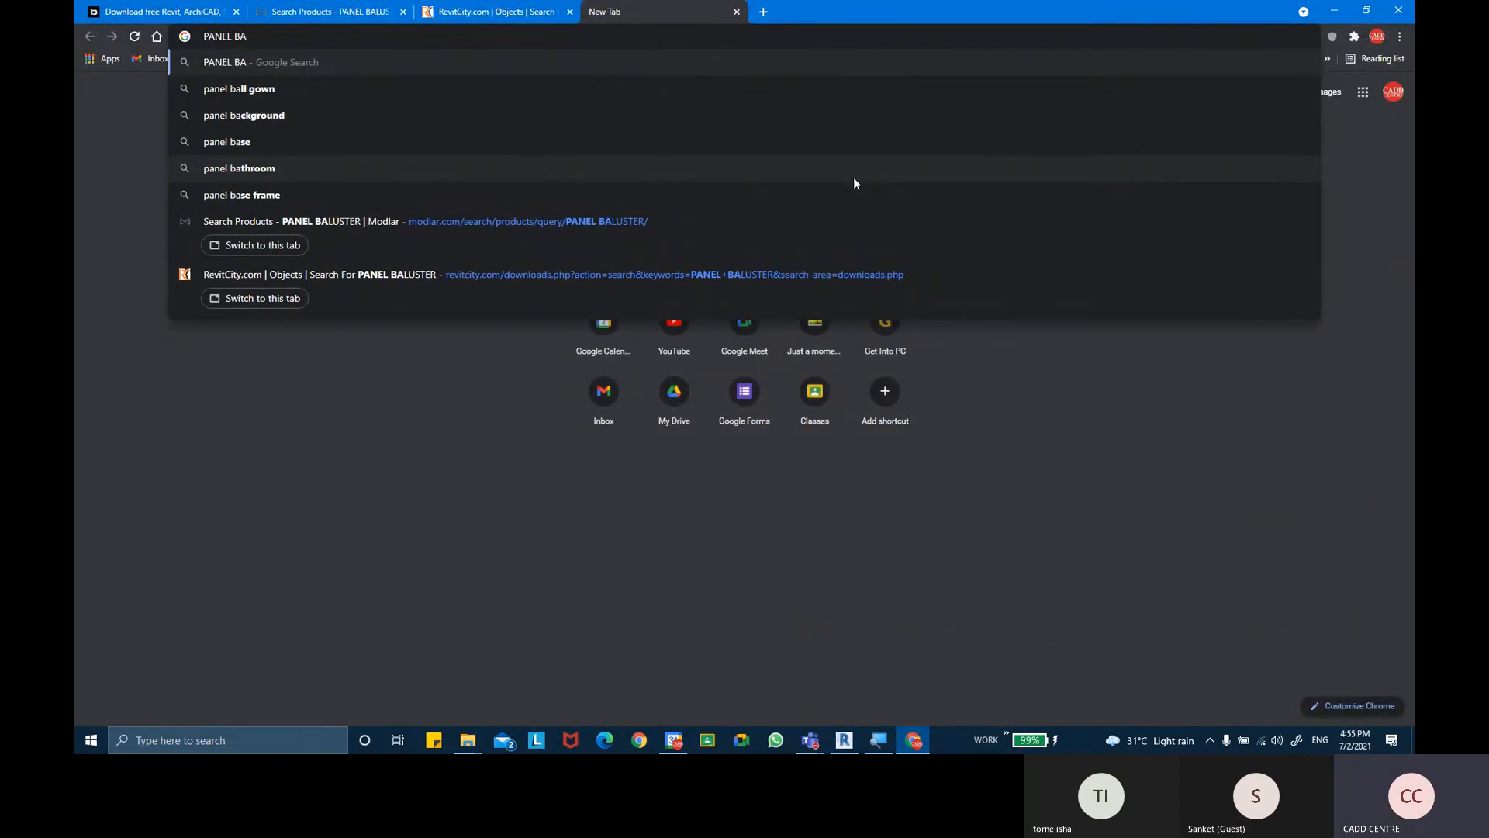
type("LUSTER")
key("Return")
left_click(324, 143)
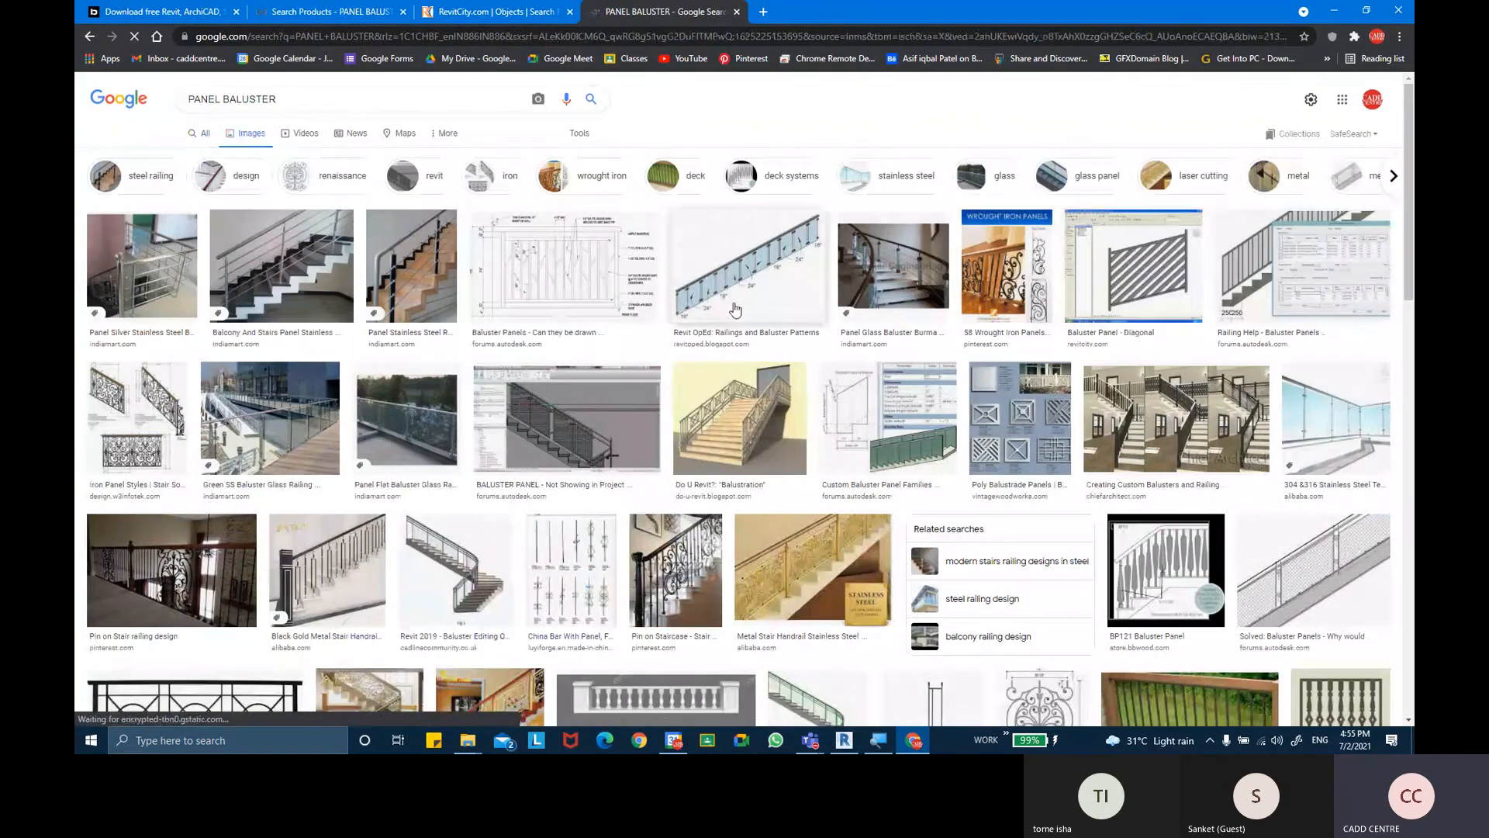
Preview the wrought iron panels image and the Autodesk forum image about a railing end post
left_click(1006, 270)
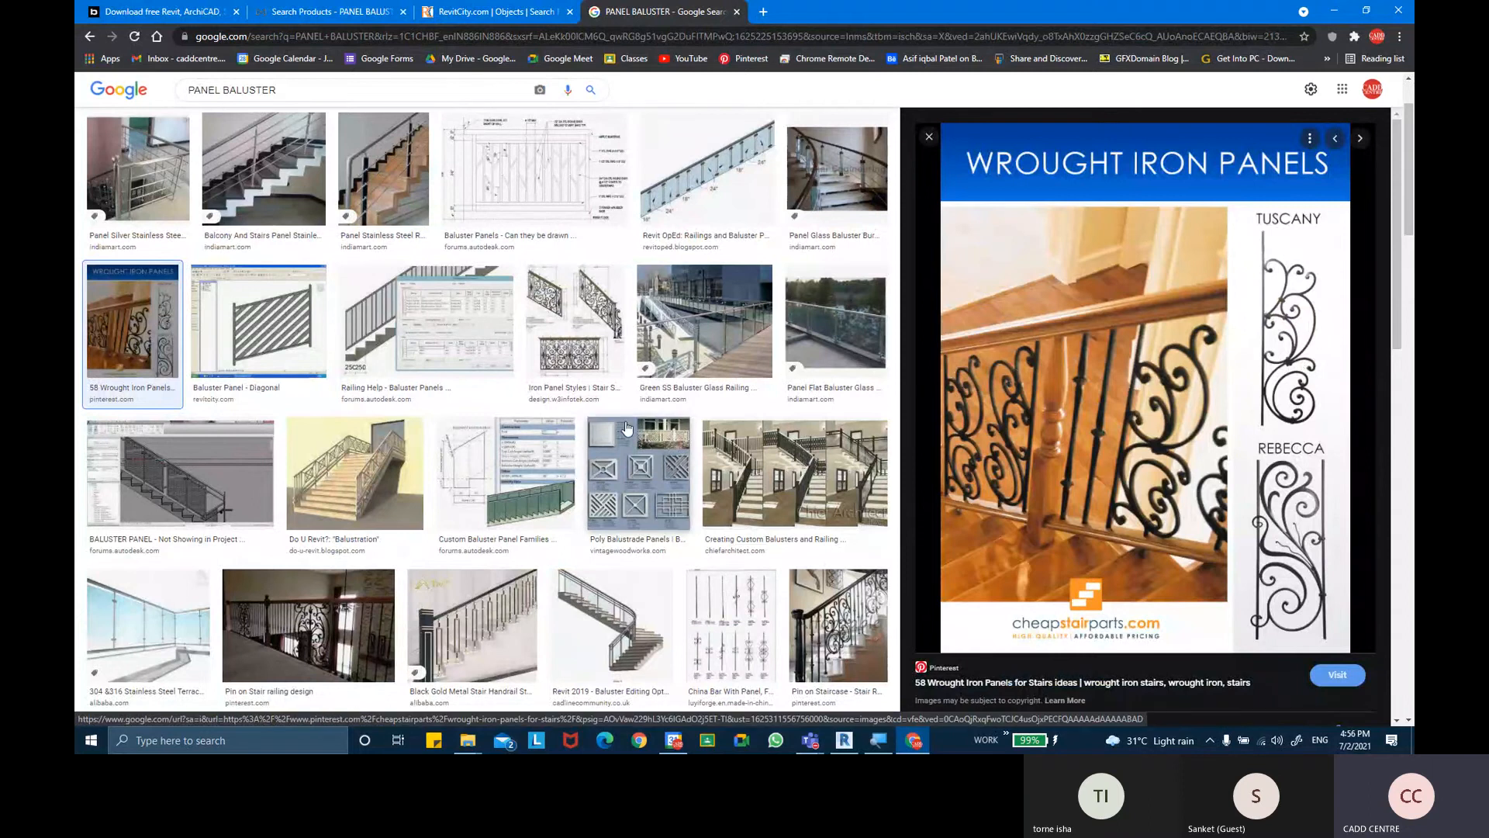
scroll(626, 428, "down", 5)
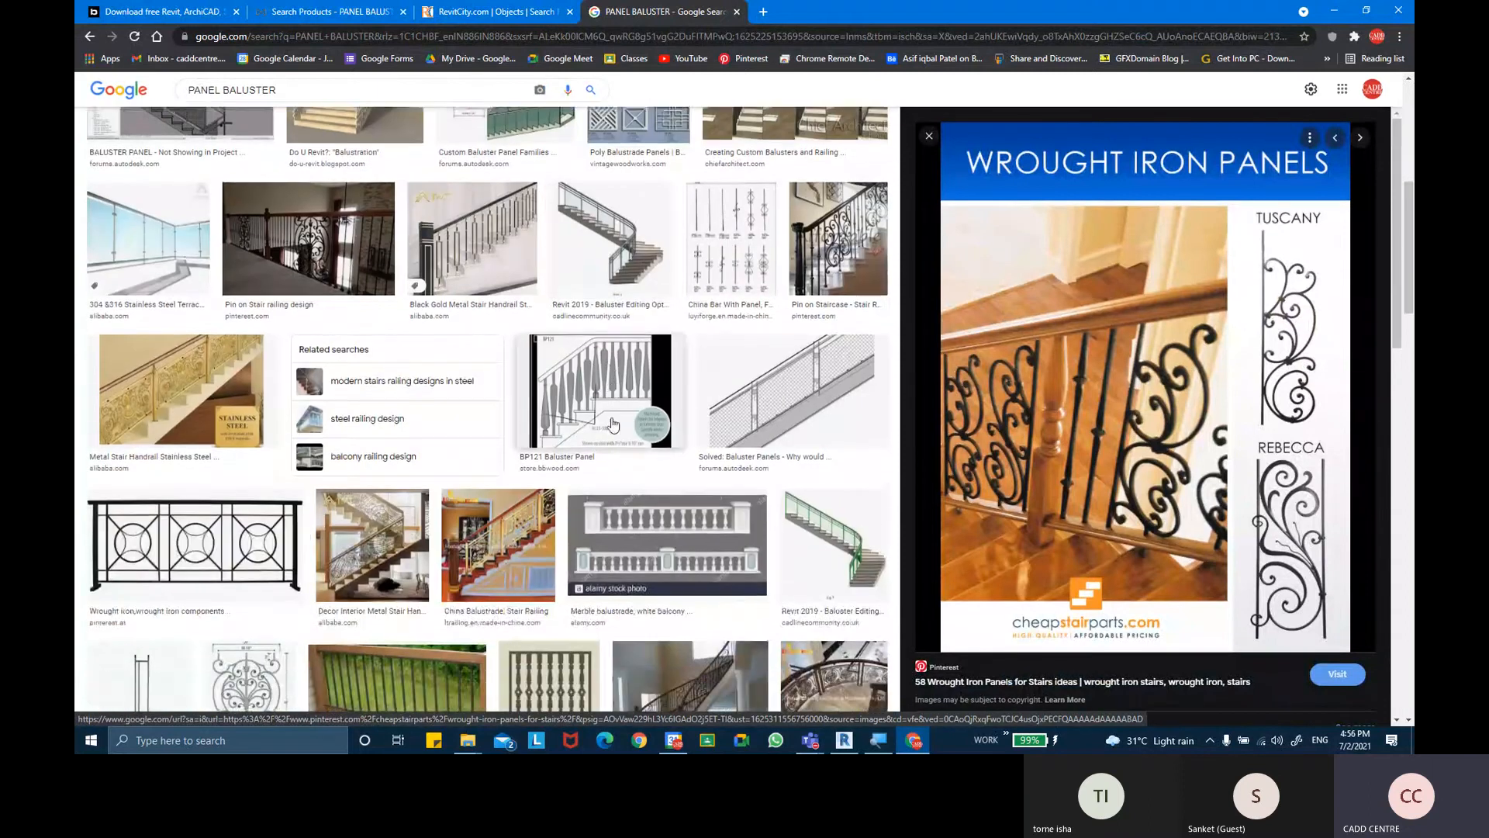
scroll(613, 424, "down", 1)
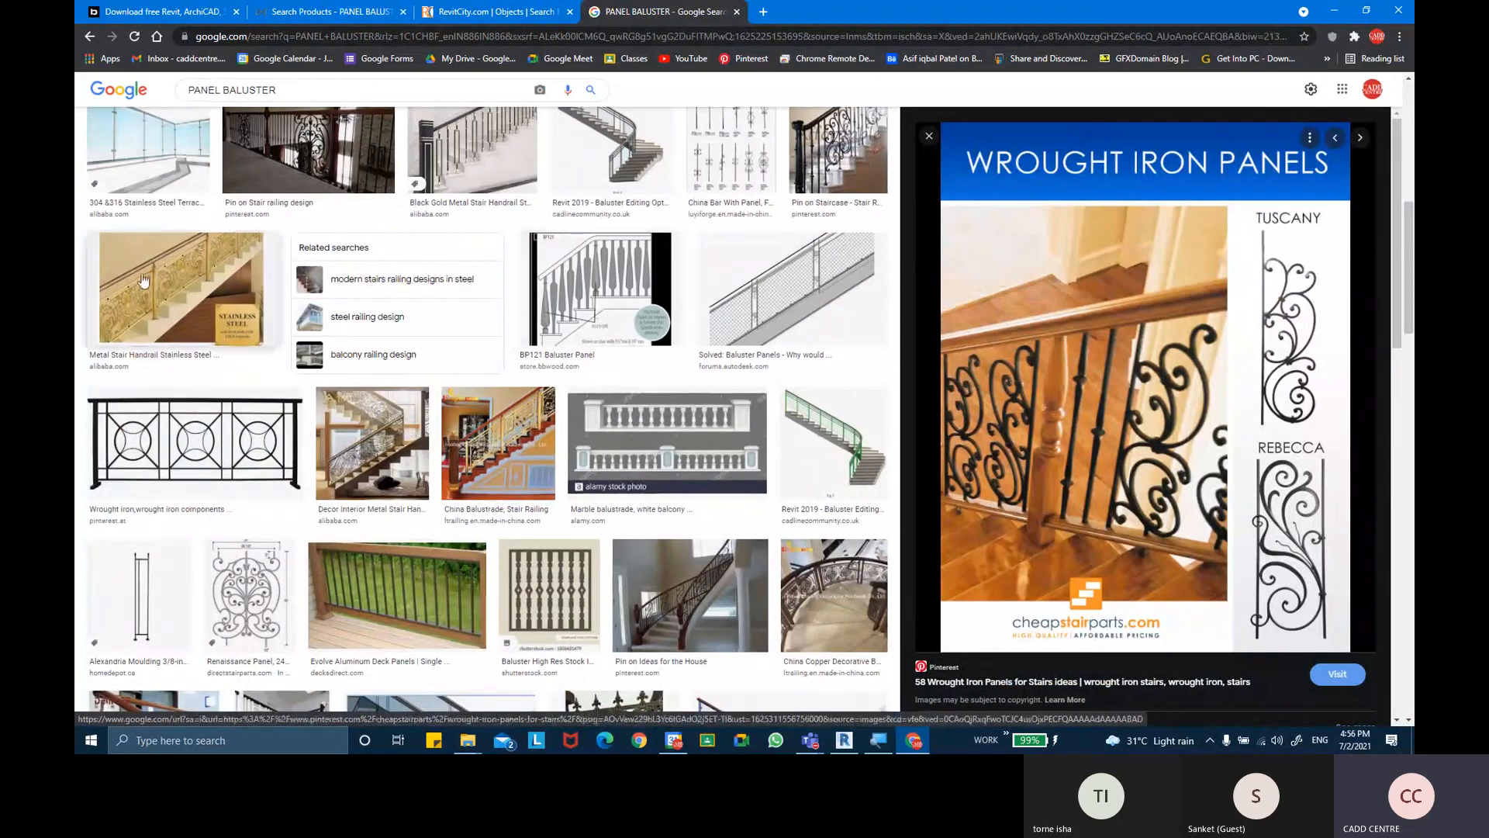
scroll(543, 388, "down", 2)
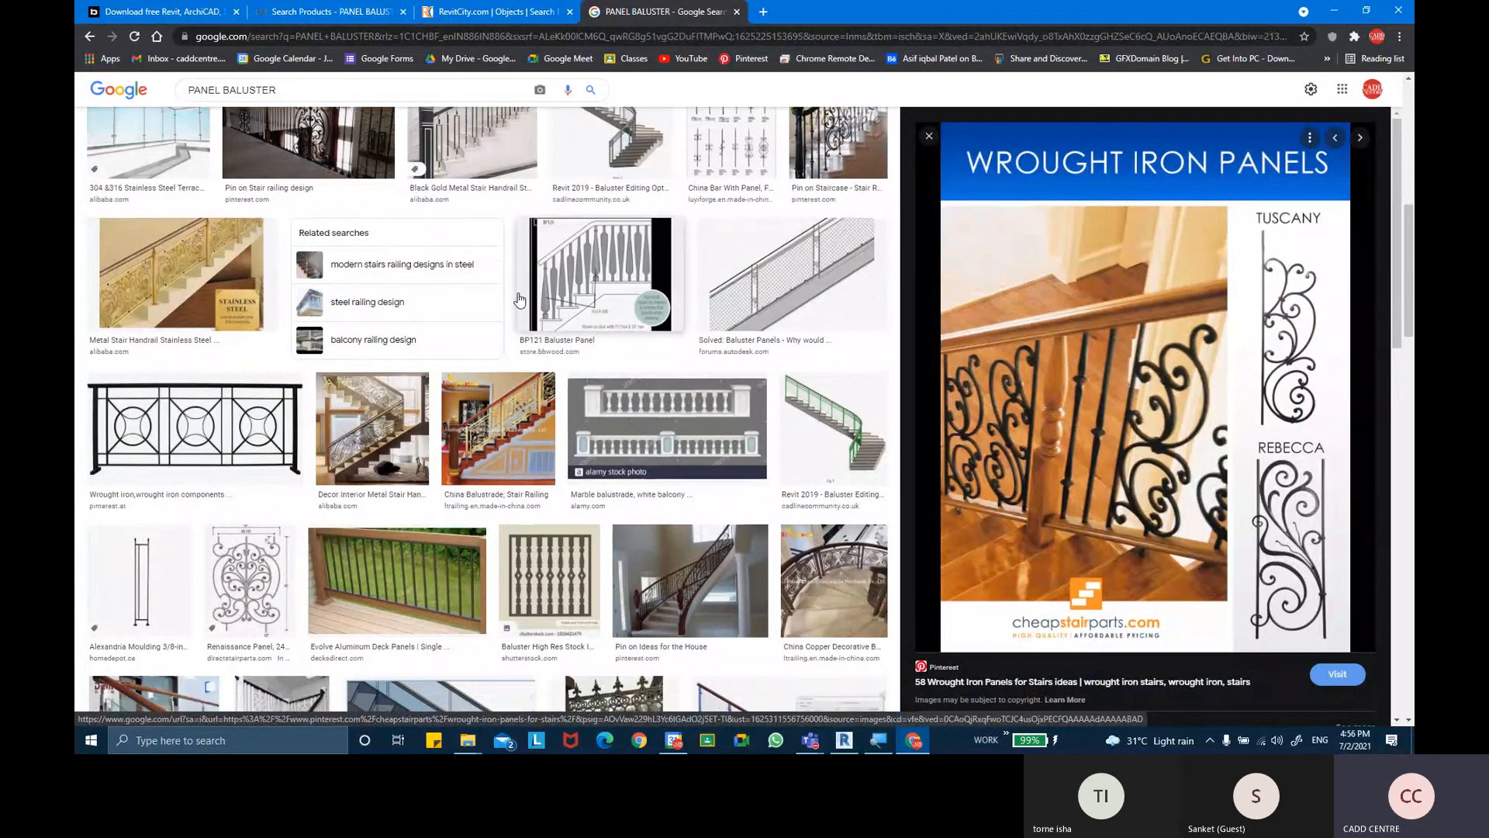
left_click(760, 547)
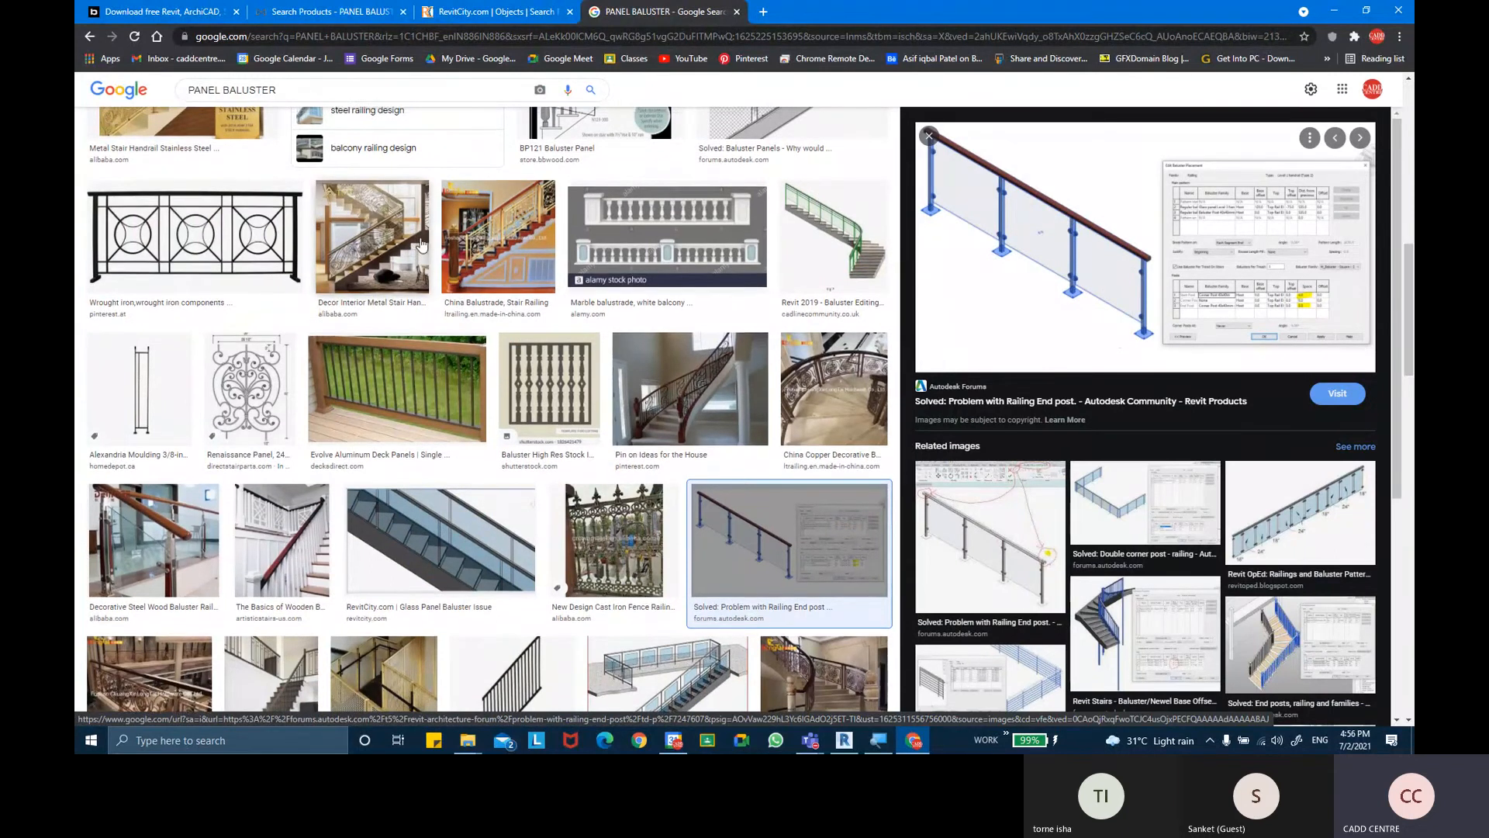
Preview the circle-patterned wrought iron railing, the golden carved stair railing and the Renaissance panel images
scroll(801, 255, "up", 3)
left_click(194, 373)
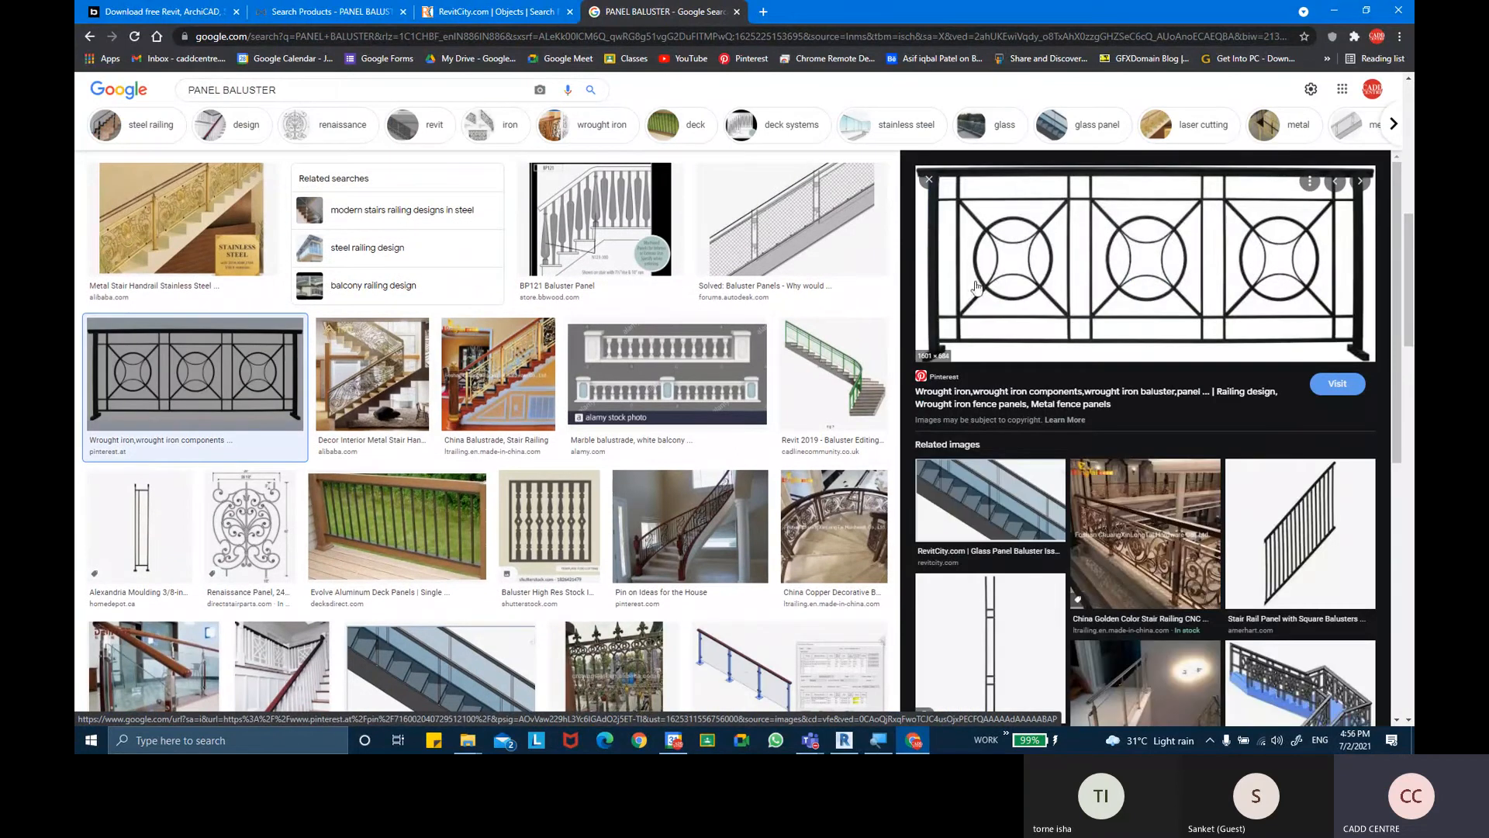
left_click(1158, 514)
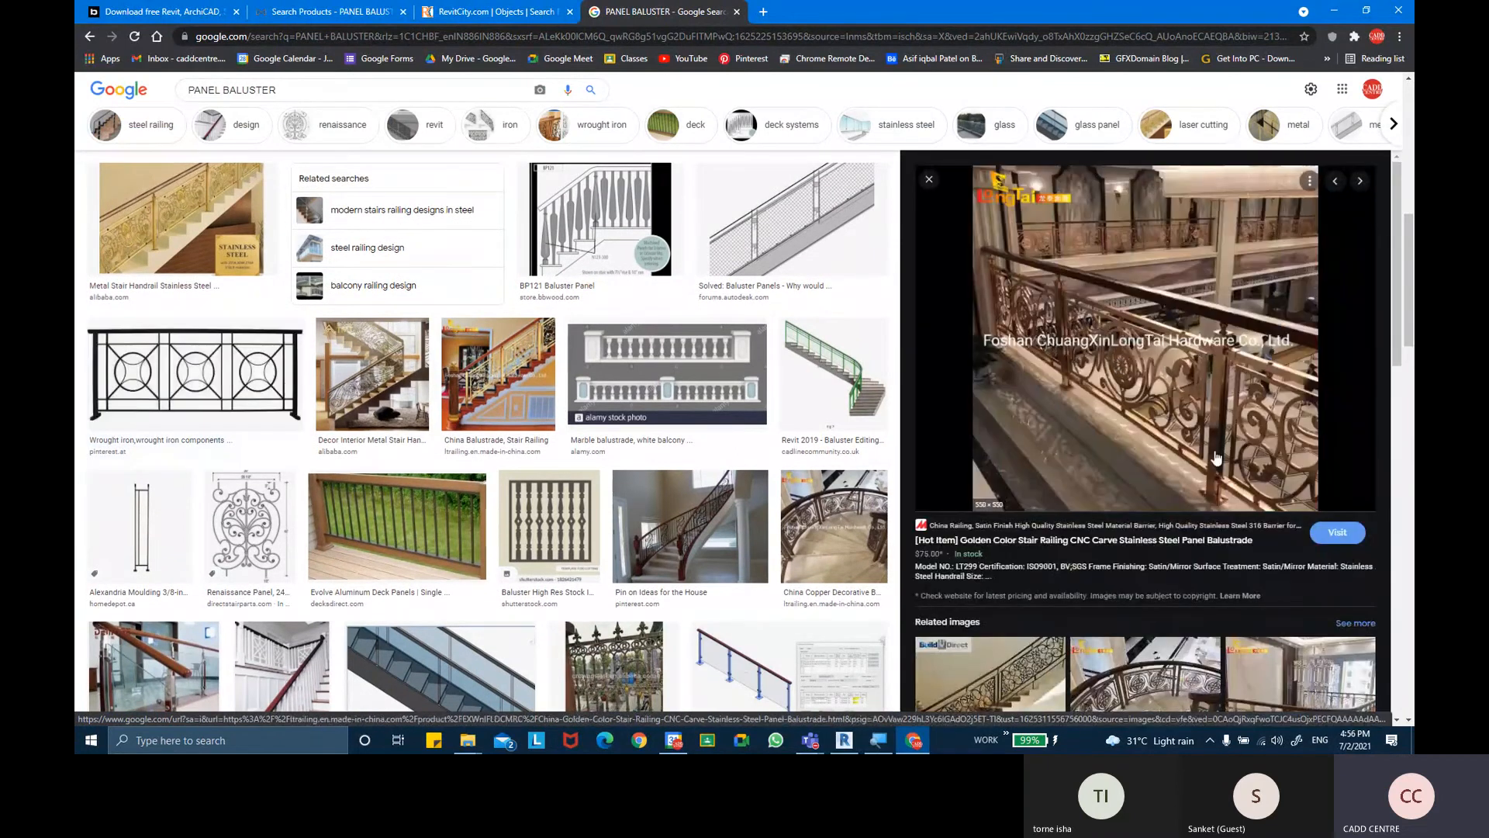
left_click(248, 534)
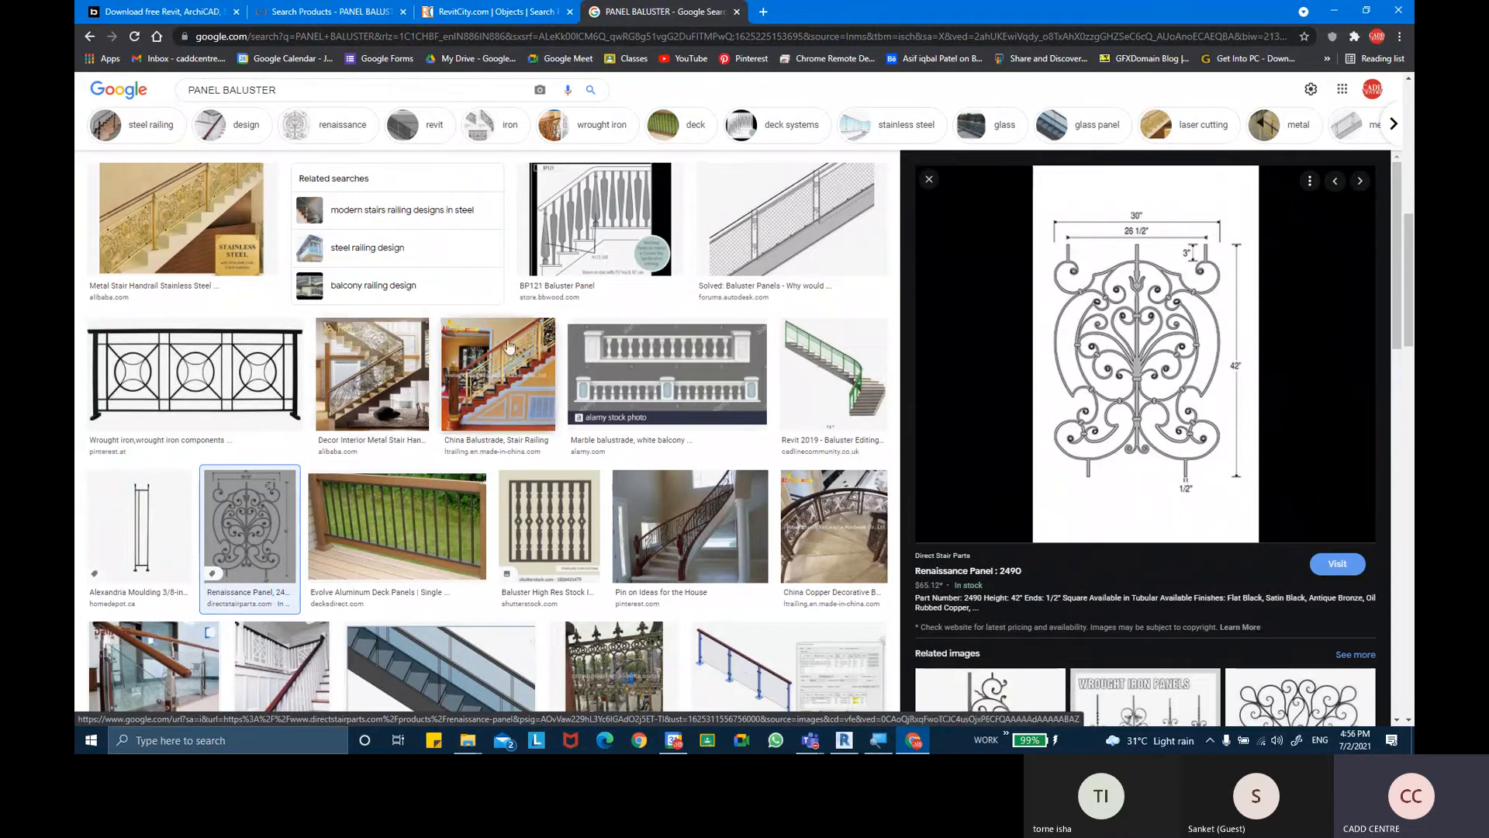
scroll(564, 343, "down", 5)
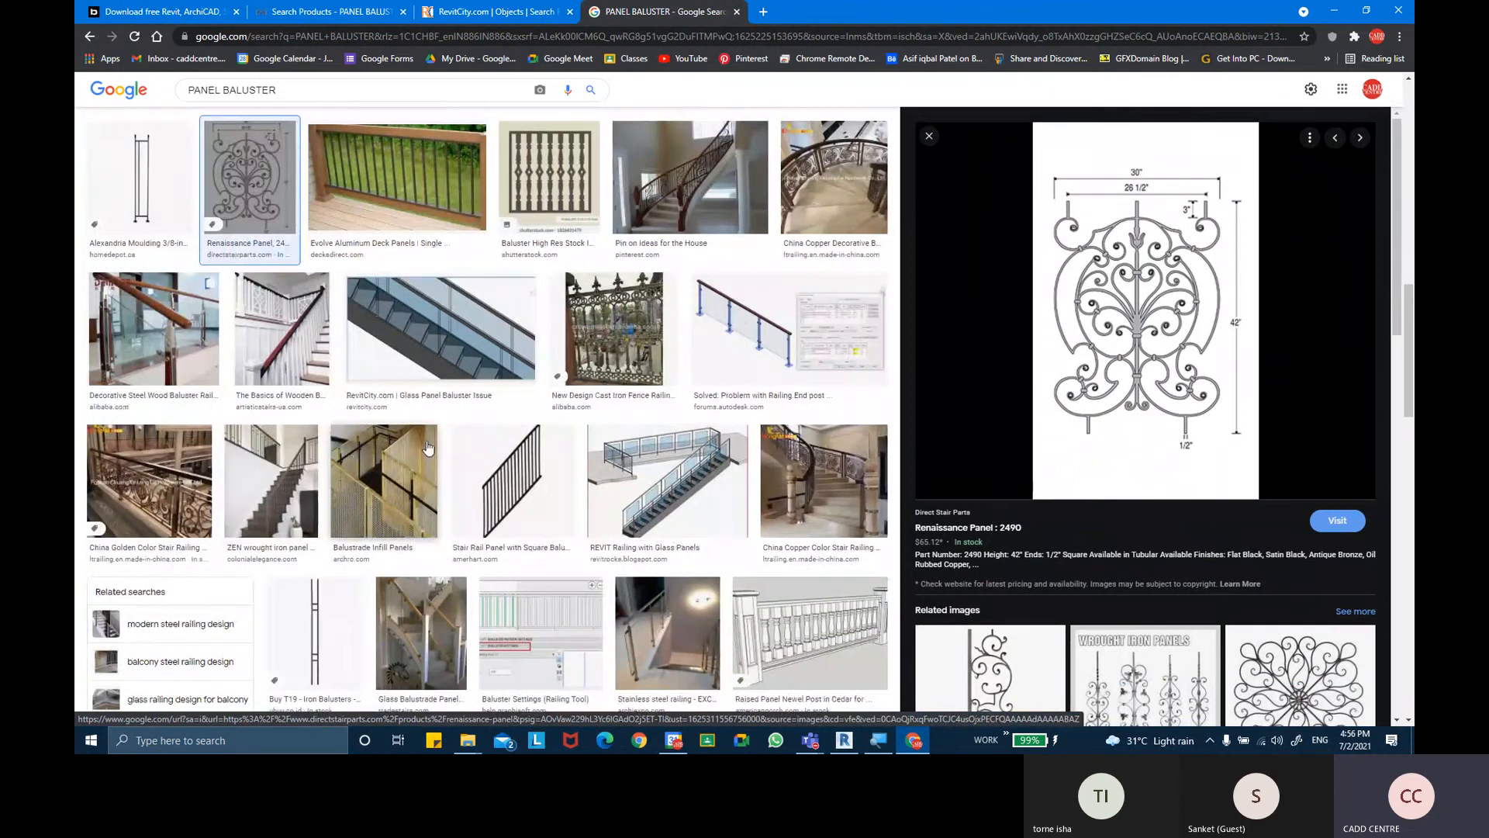
scroll(428, 448, "up", 10)
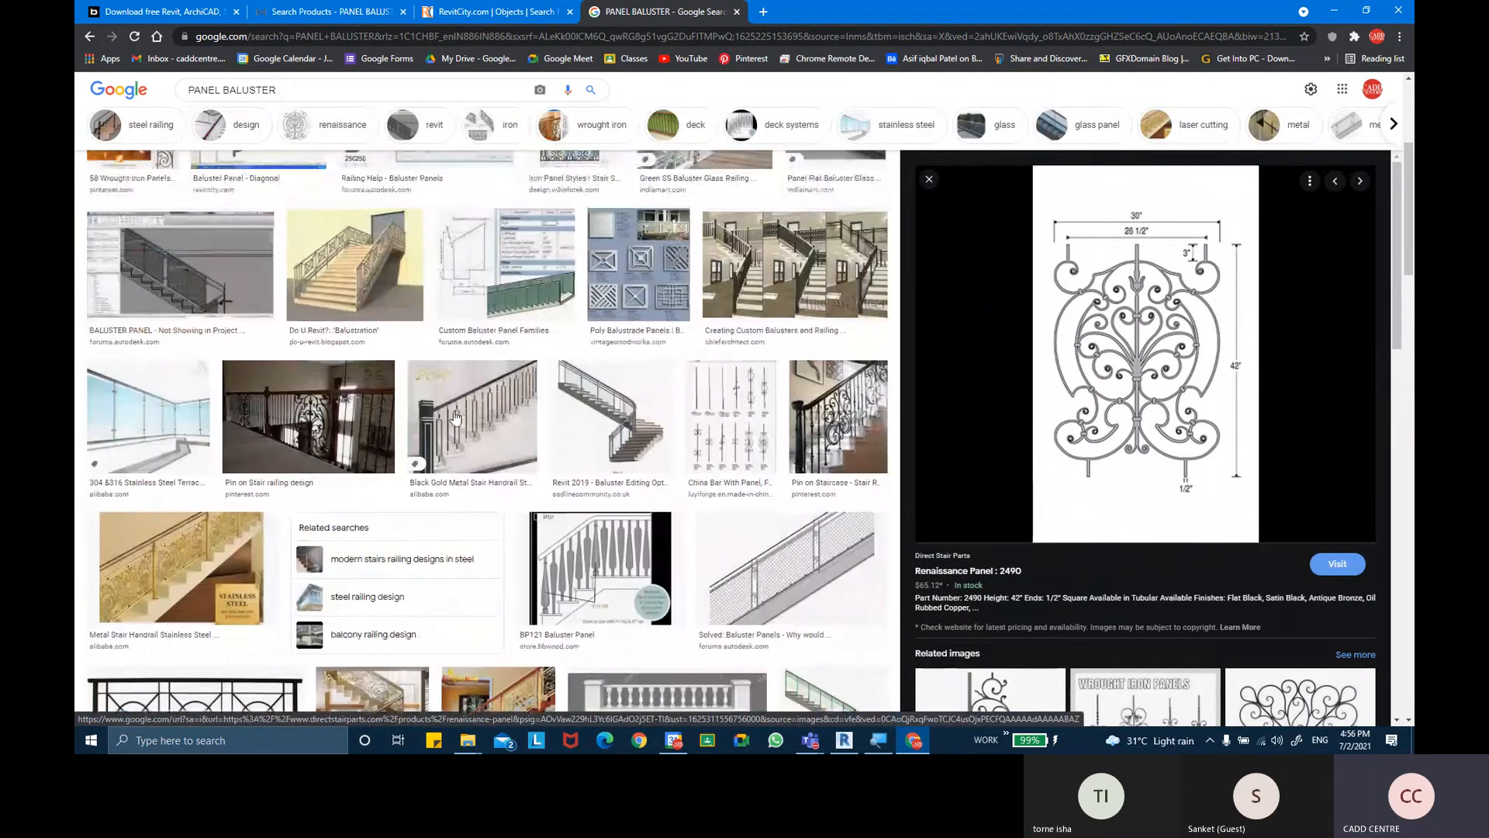
scroll(455, 417, "up", 1)
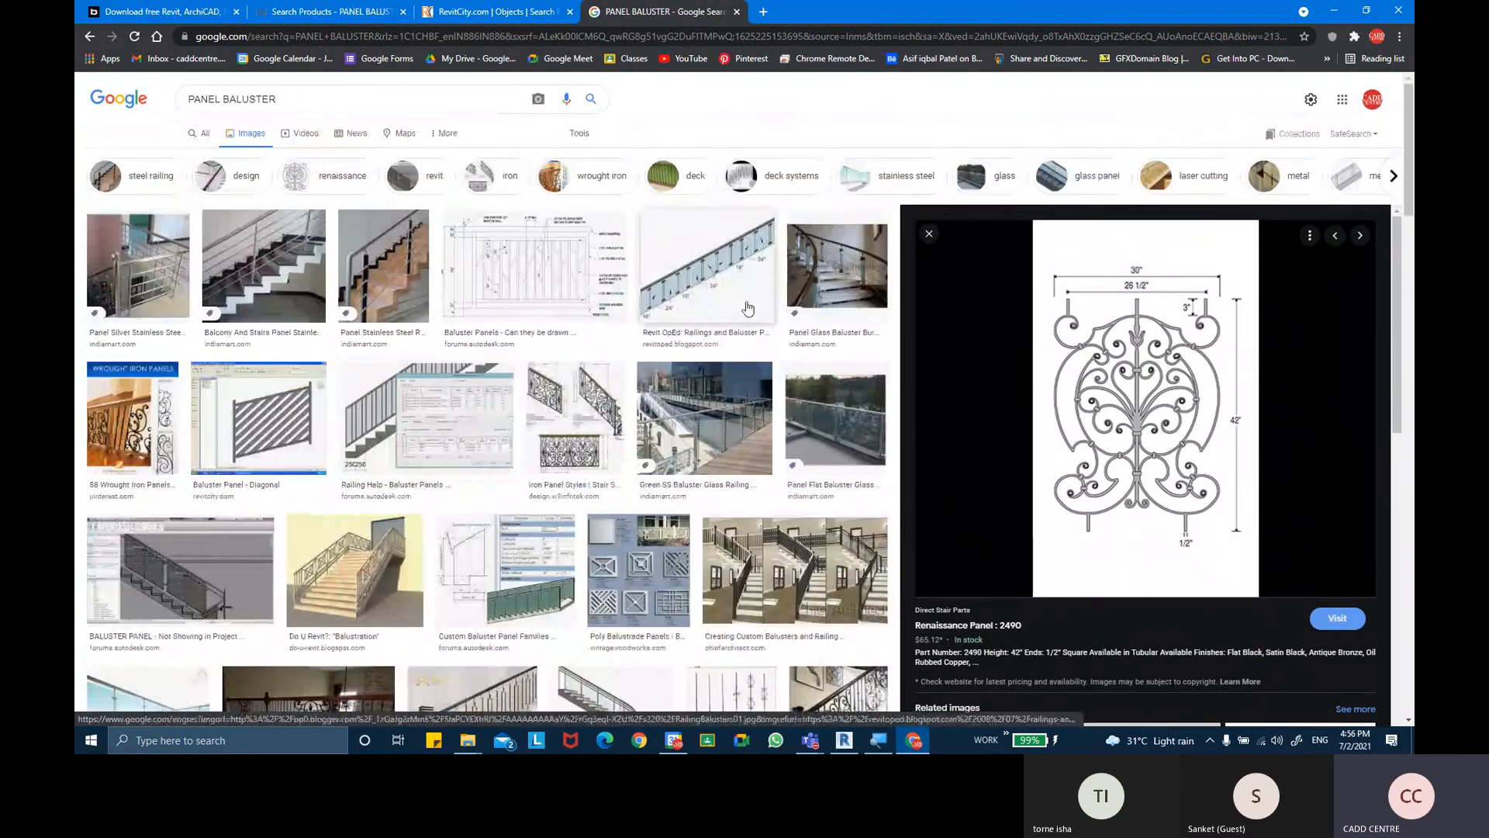
Preview the Revit railings and baluster patterns image and the Revit tutorial image on creating a railing definition
left_click(721, 202)
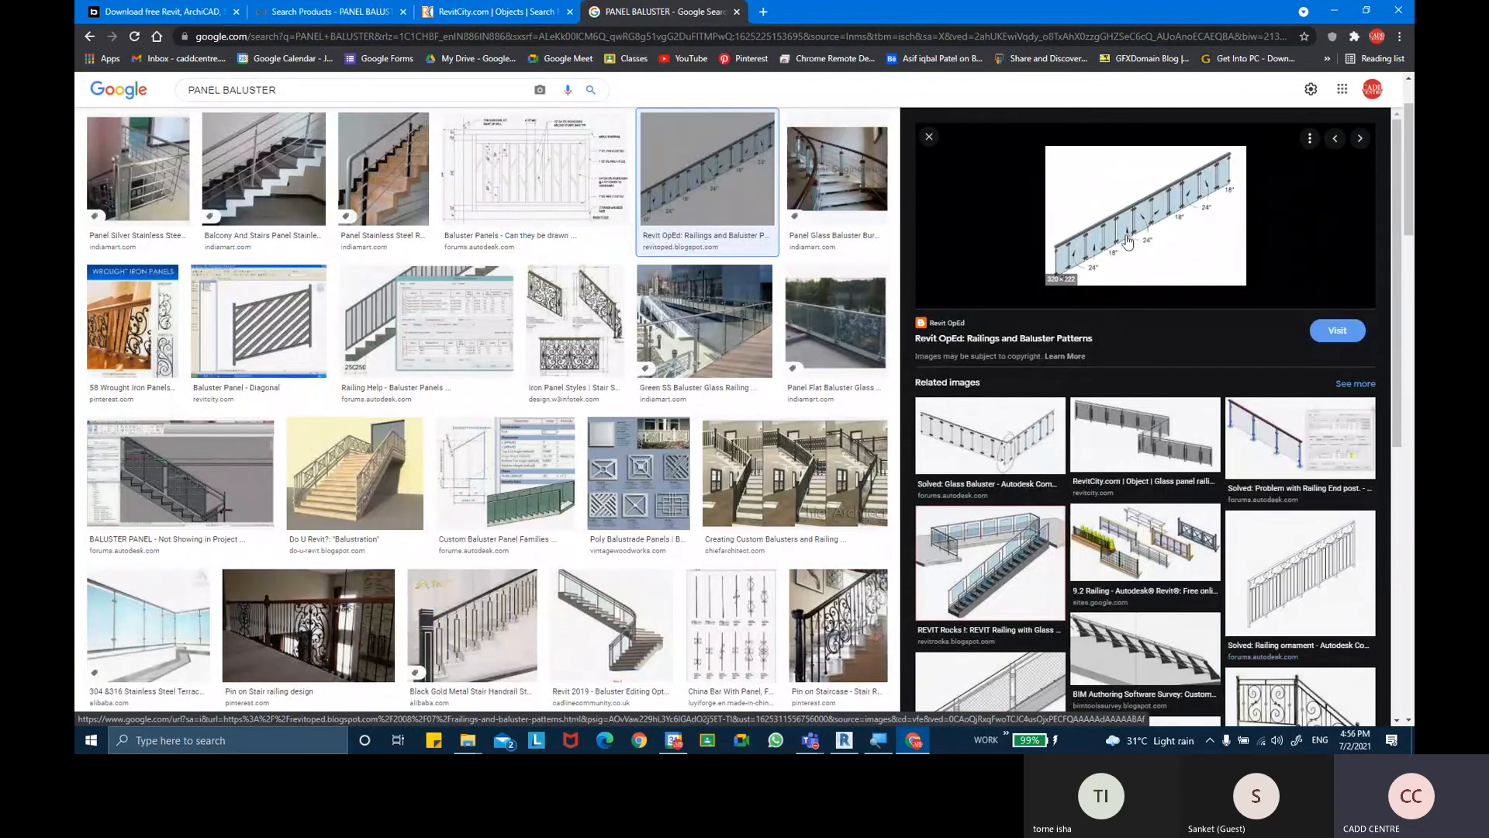
scroll(577, 476, "down", 3)
scroll(578, 476, "down", 5)
scroll(650, 425, "down", 3)
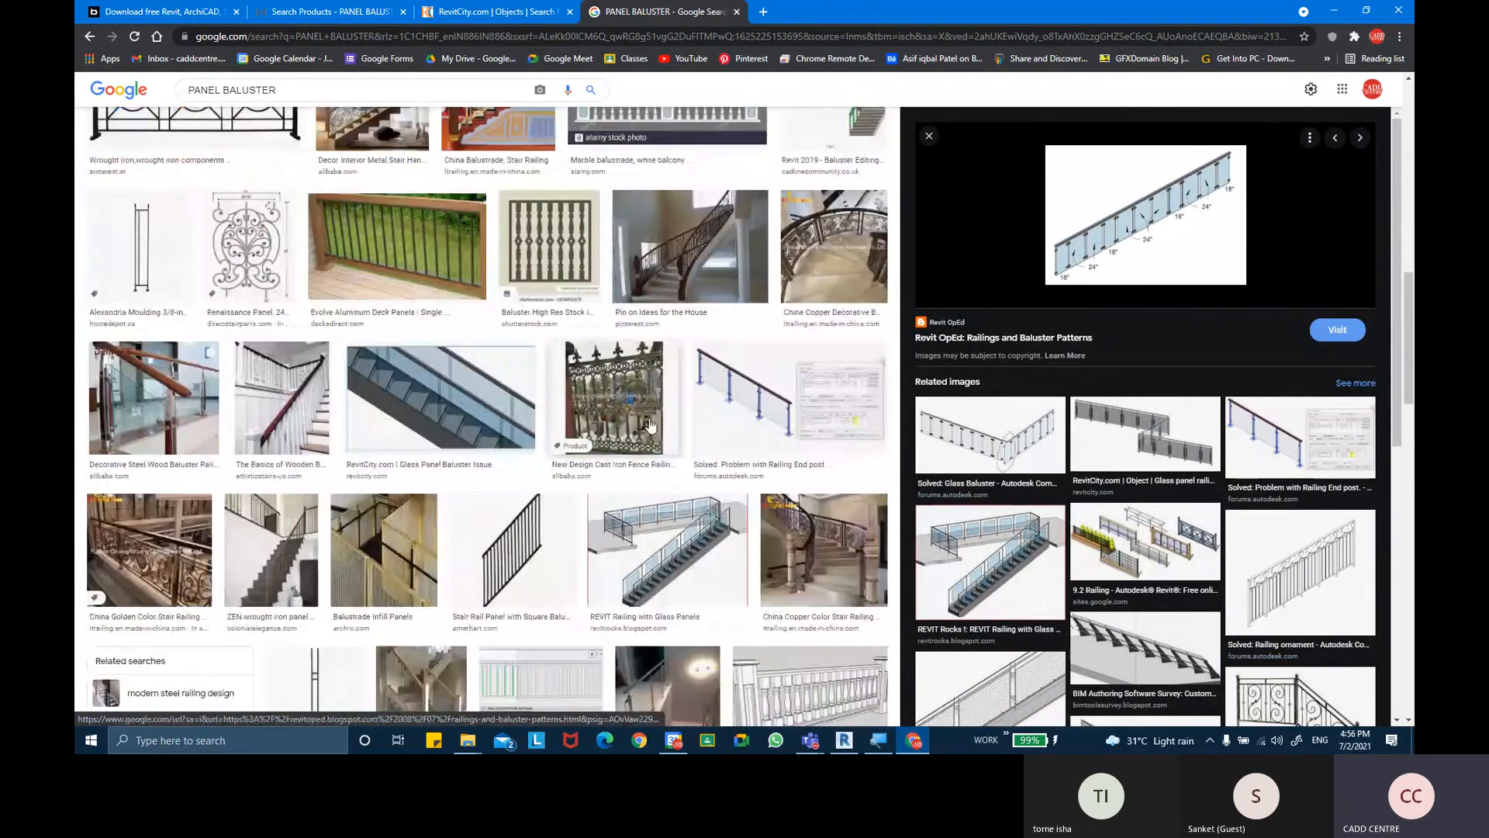
scroll(650, 425, "down", 3)
scroll(369, 293, "down", 1)
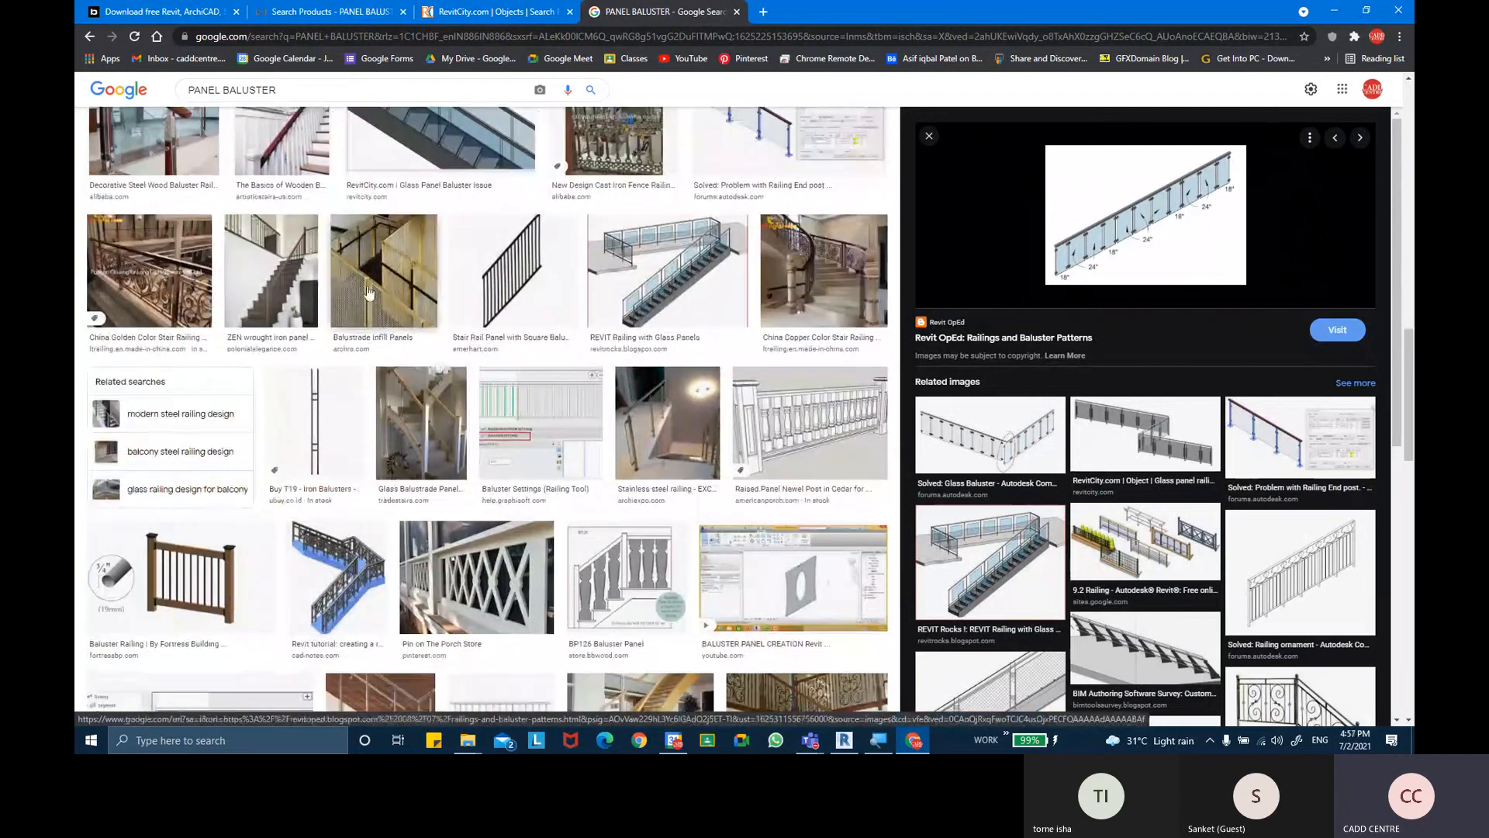
scroll(620, 313, "down", 2)
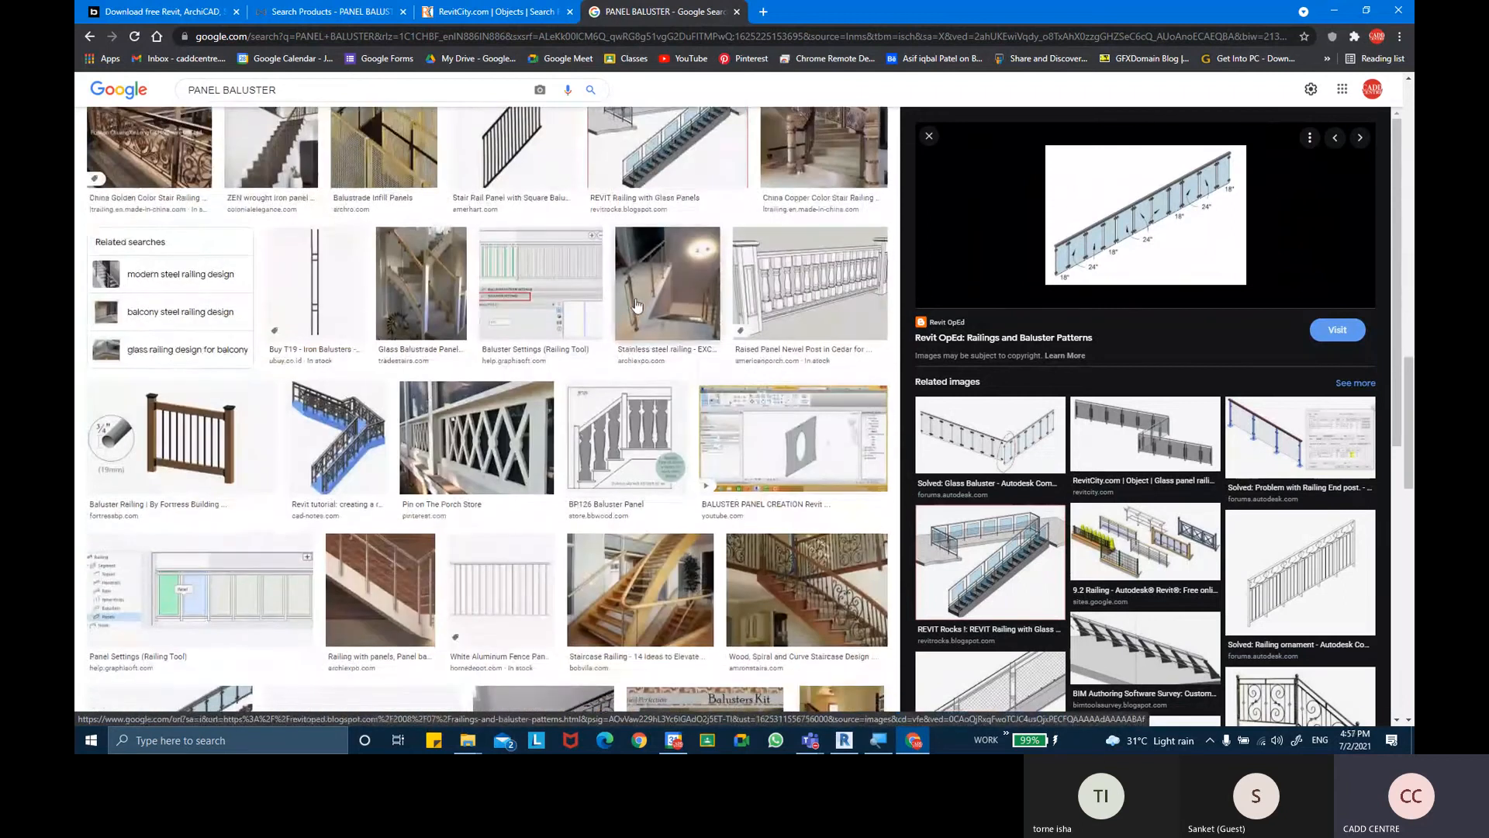
scroll(621, 313, "down", 2)
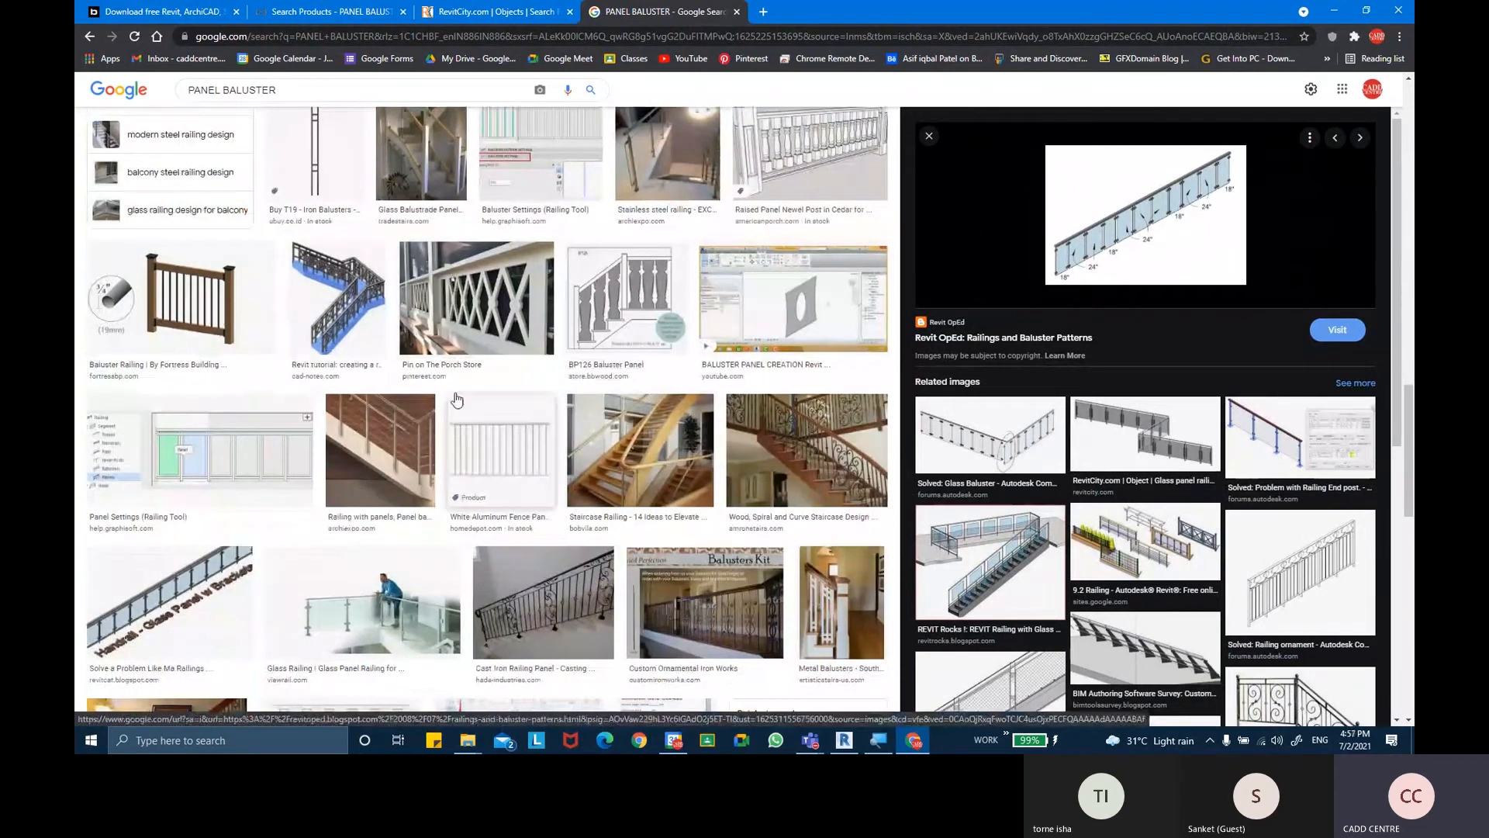
left_click(334, 314)
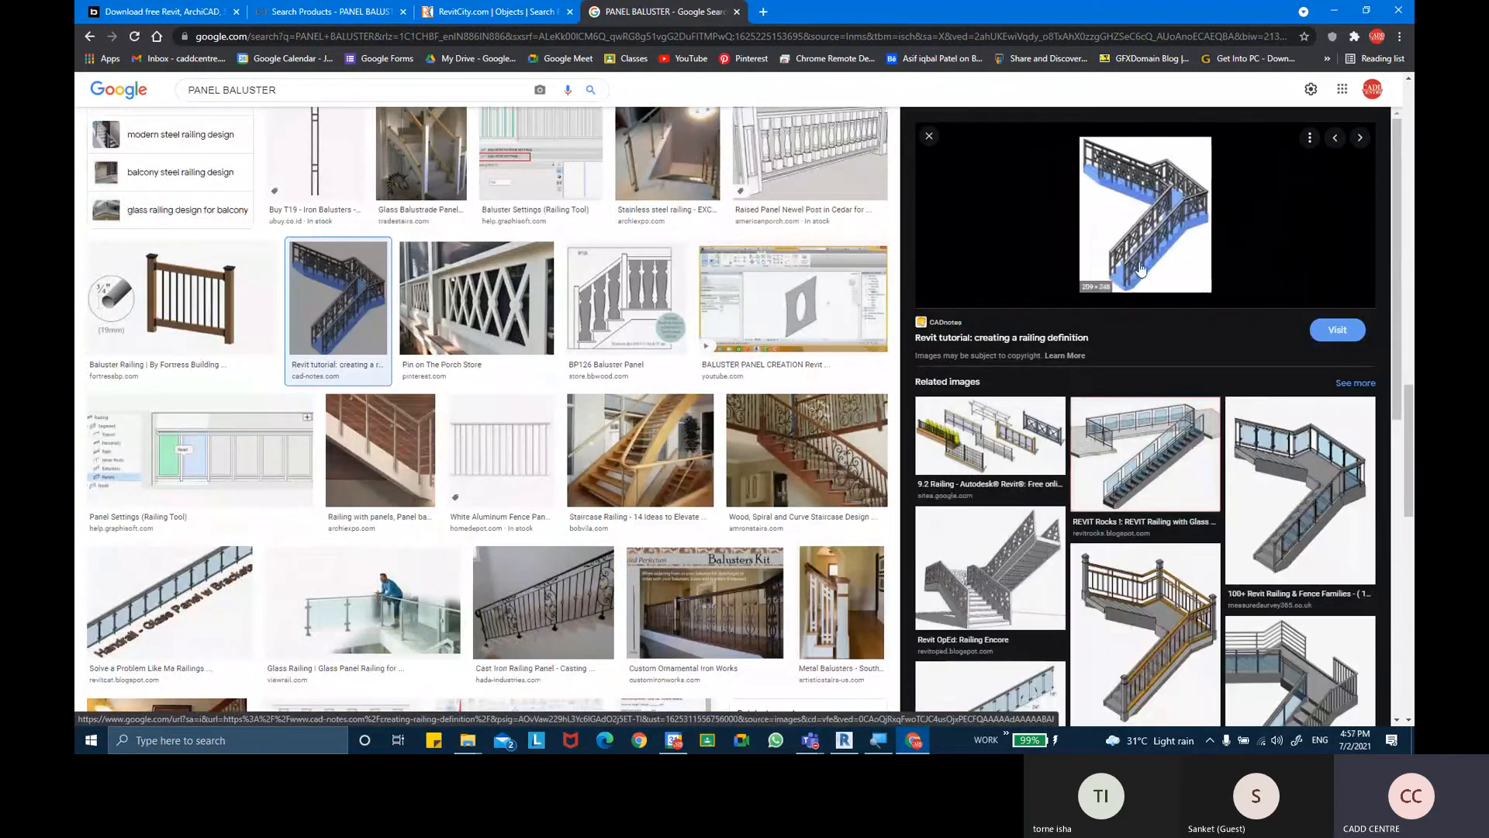
Switch back to Revit and examine the green cross-panel railing with its yellow handrail up close
left_click(844, 740)
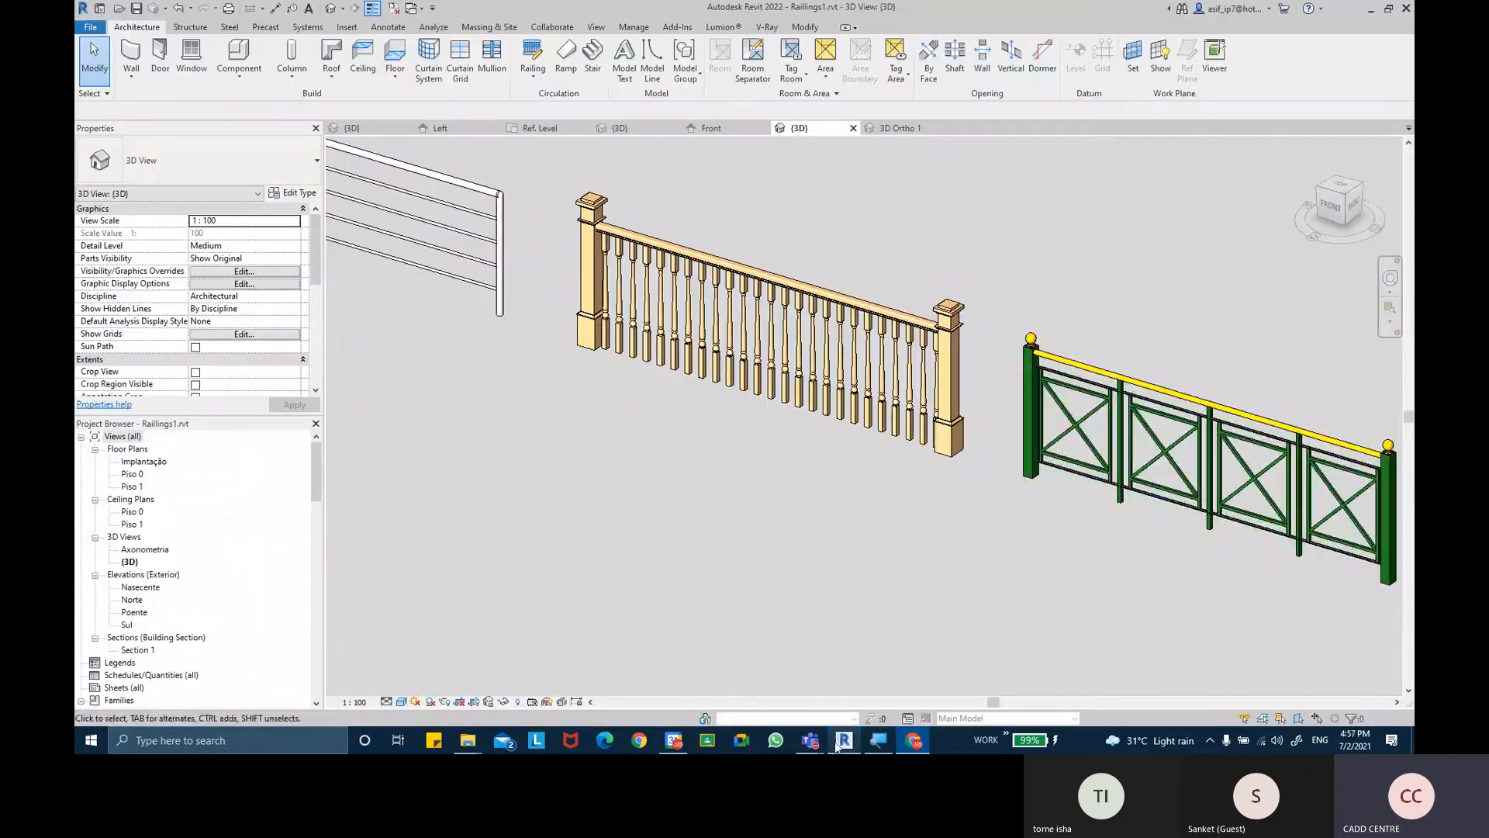
middle_click_drag(1145, 432, 812, 360)
scroll(946, 419, "up", 2)
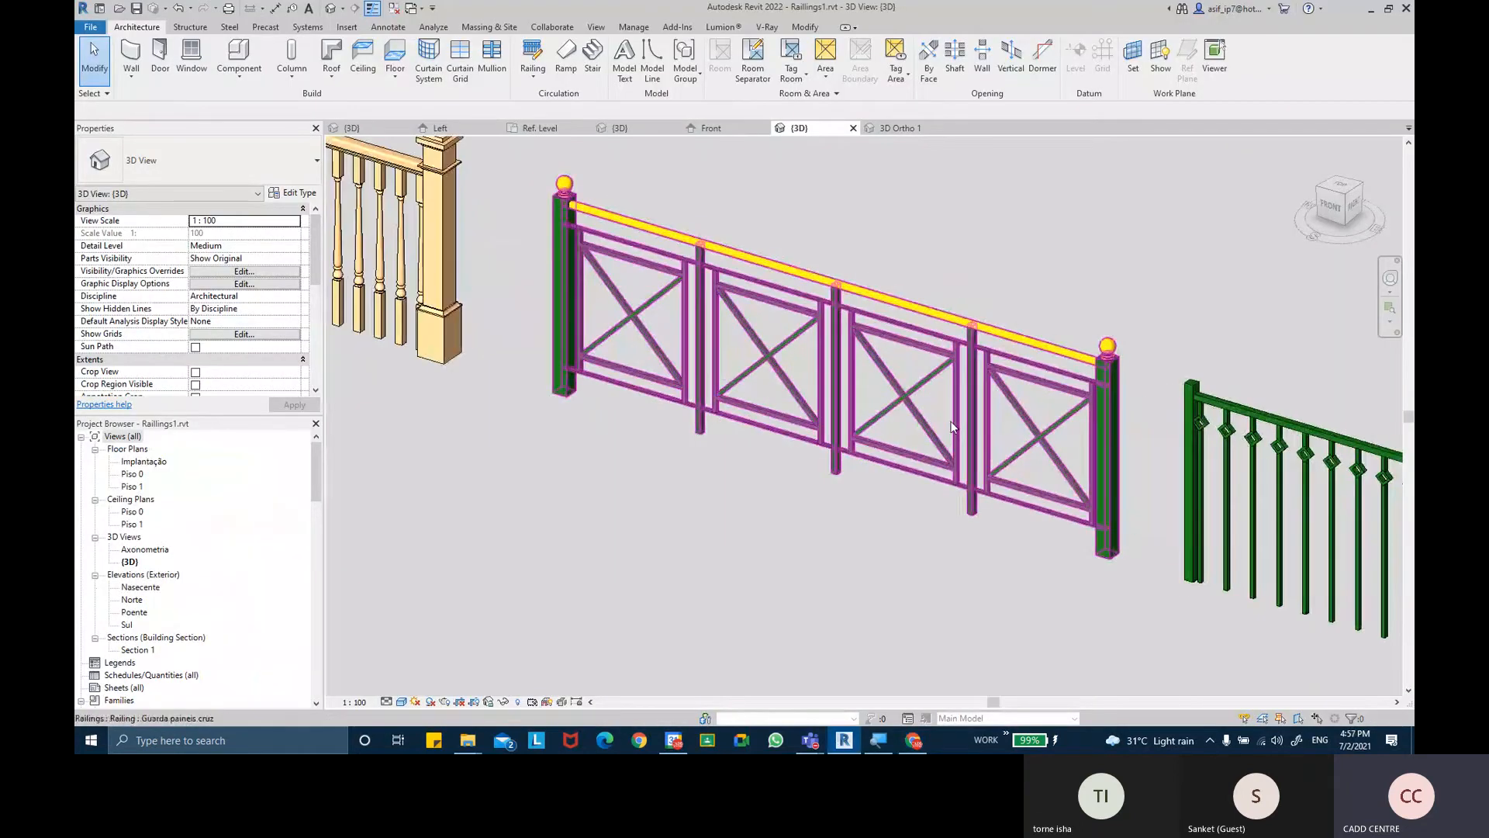
middle_click_drag(950, 350, 874, 332)
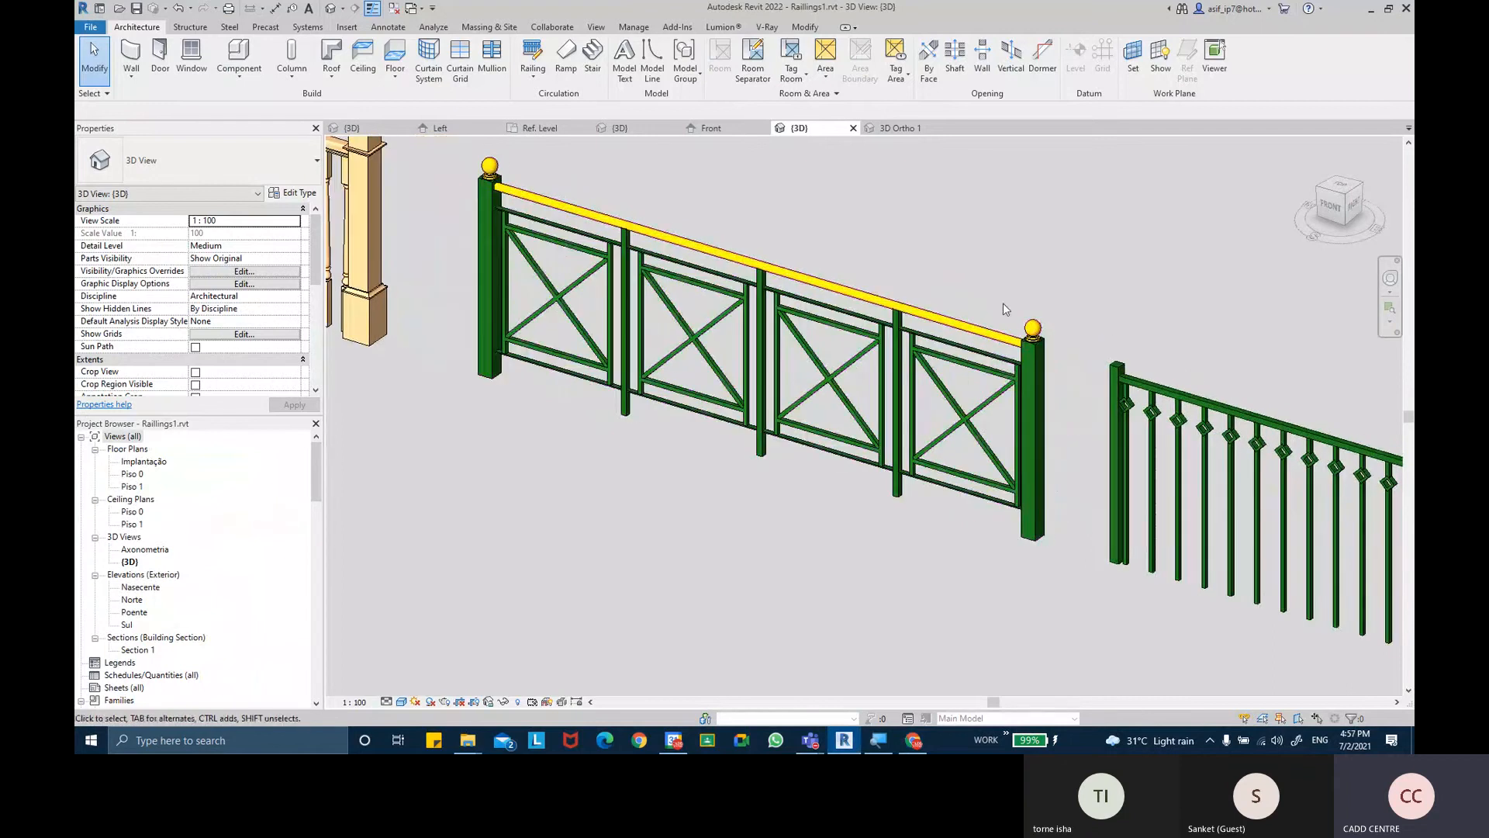
middle_click_drag(984, 248, 967, 273)
scroll(938, 282, "down", 1)
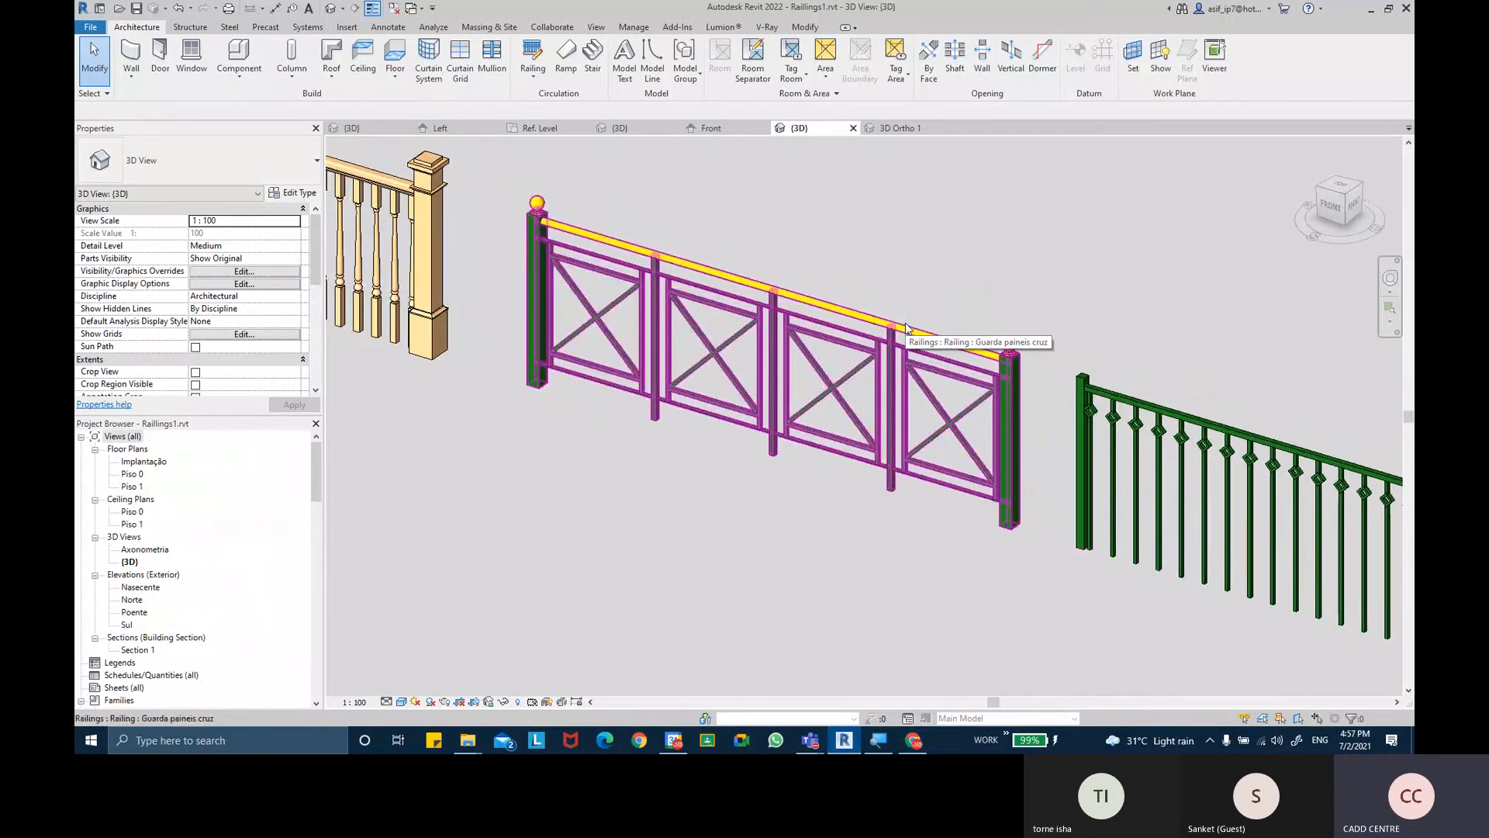
Copy the green cross-panel railing and look through the open views of the glass baluster panel family
scroll(906, 329, "down", 5)
scroll(951, 404, "down", 2)
left_click(1059, 456)
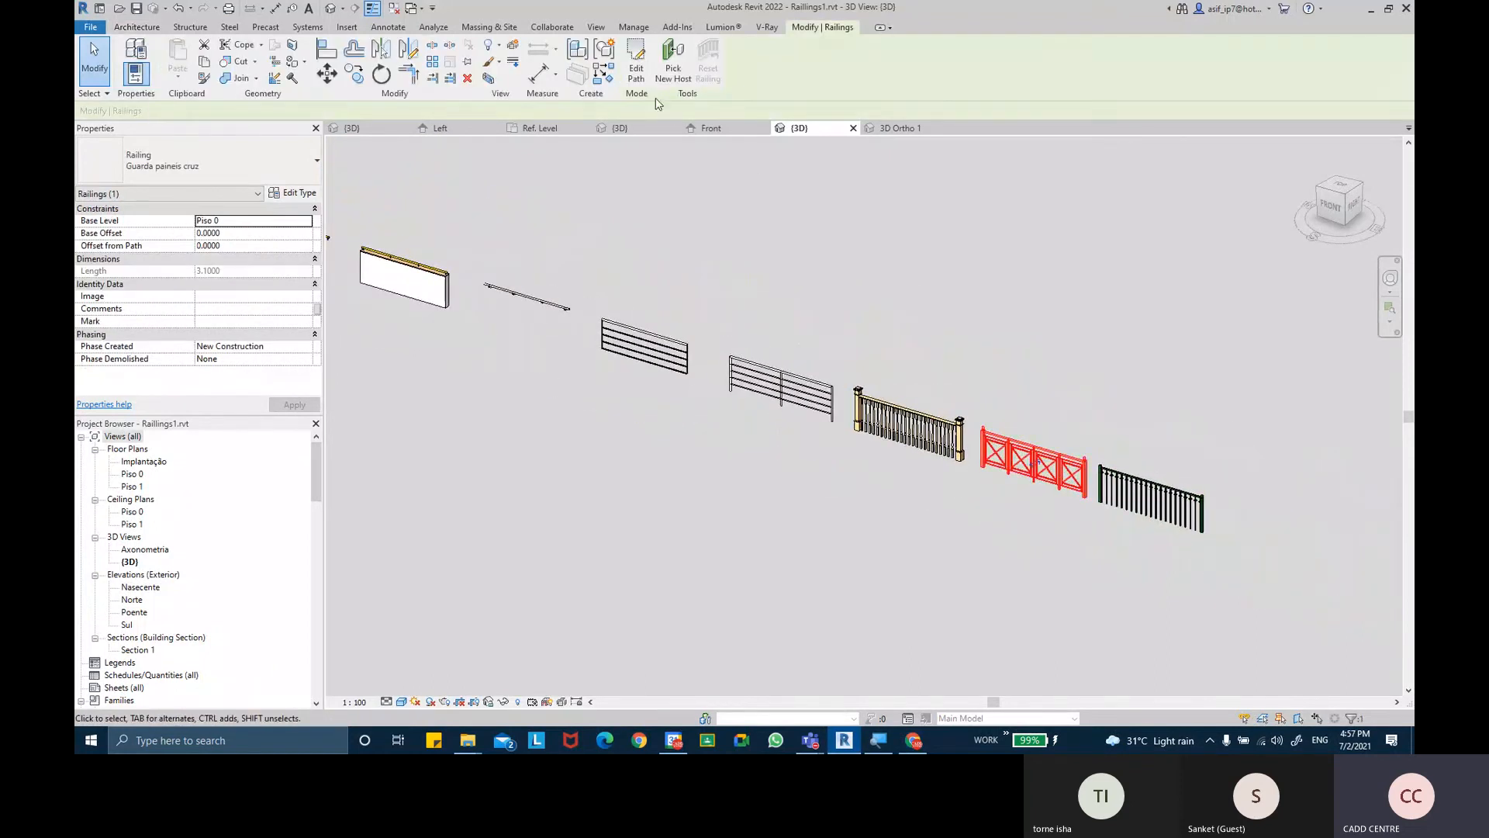
left_click(442, 129)
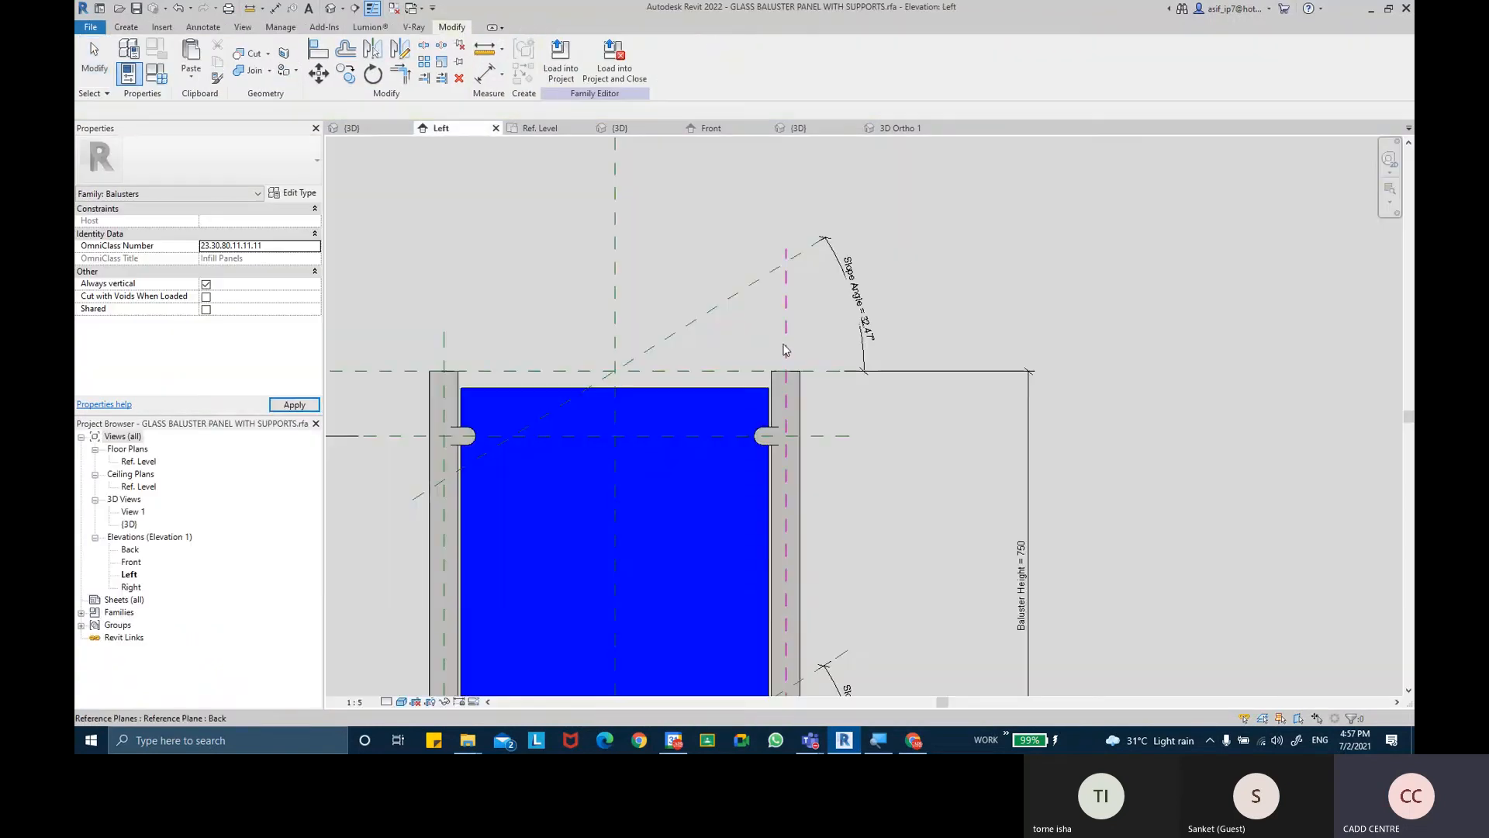
left_click(540, 129)
left_click(620, 128)
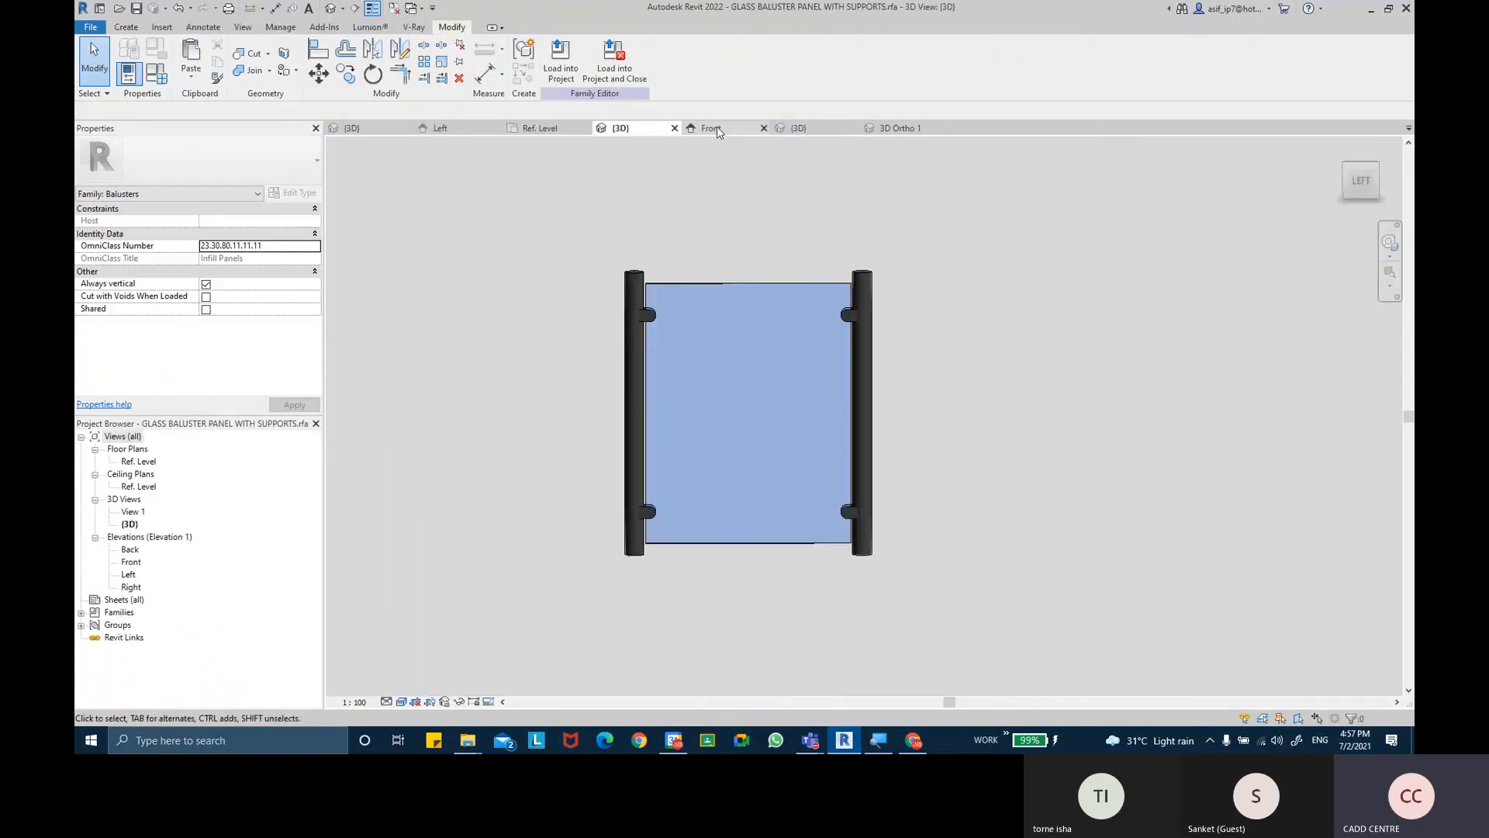
left_click(709, 129)
left_click(799, 128)
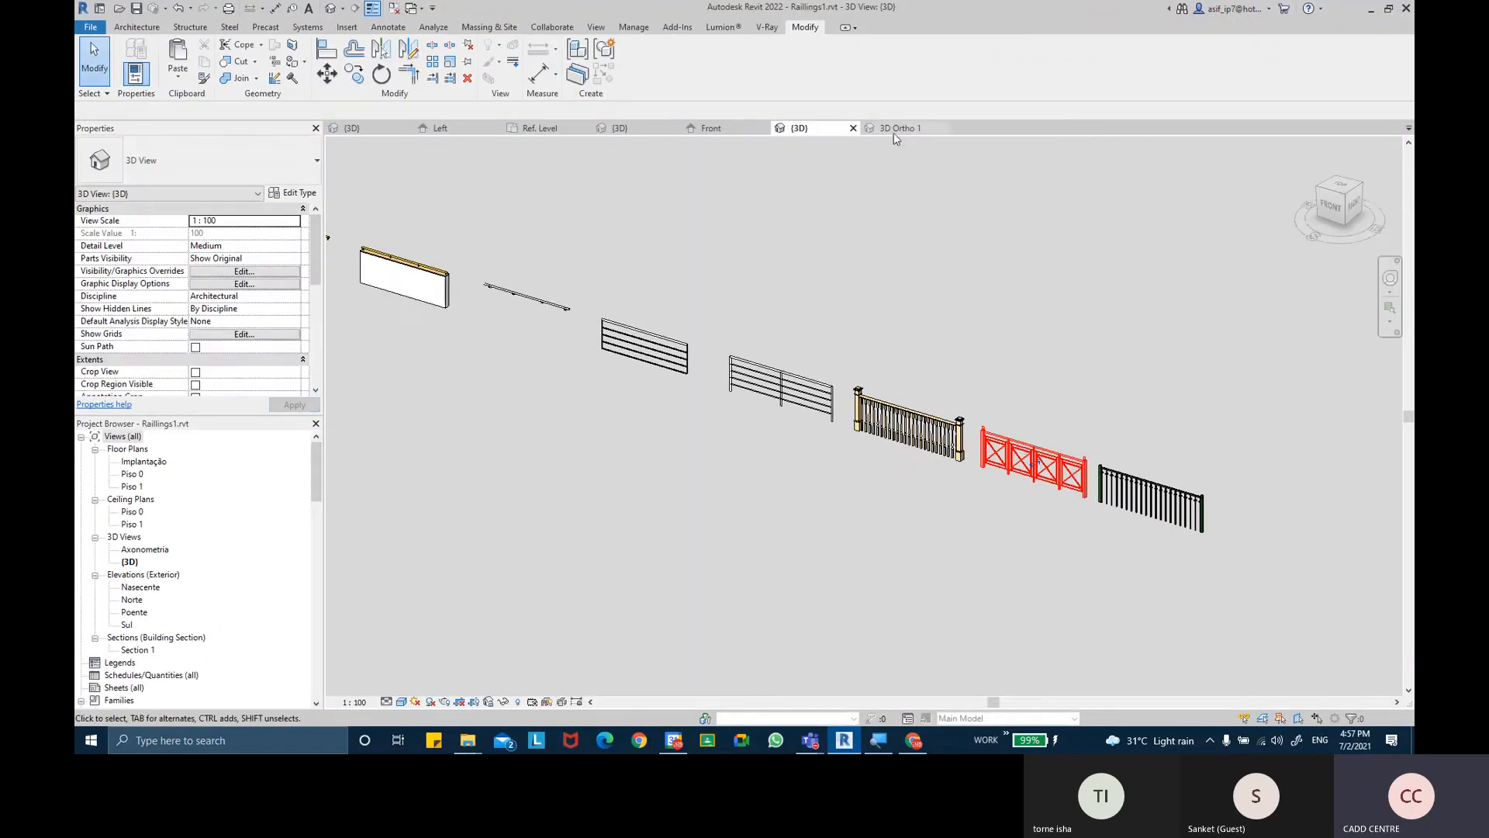
Paste the cross-panel railing into the 3D Ortho 1 view of Stair_Samples.rvt, in the empty area beside the stairs
left_click(899, 128)
scroll(820, 335, "down", 2)
key("ctrl+v")
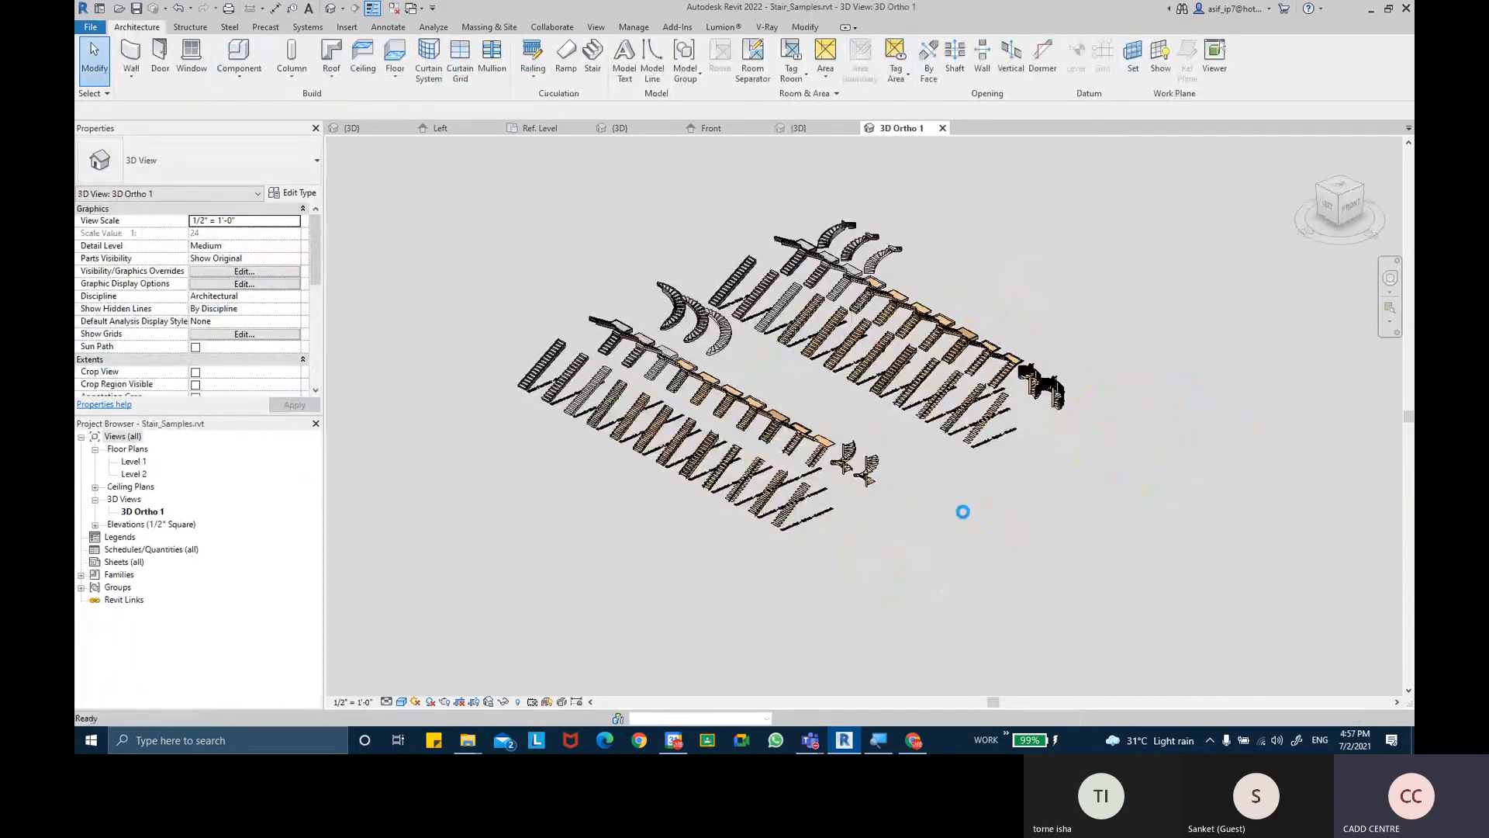
left_click(987, 509)
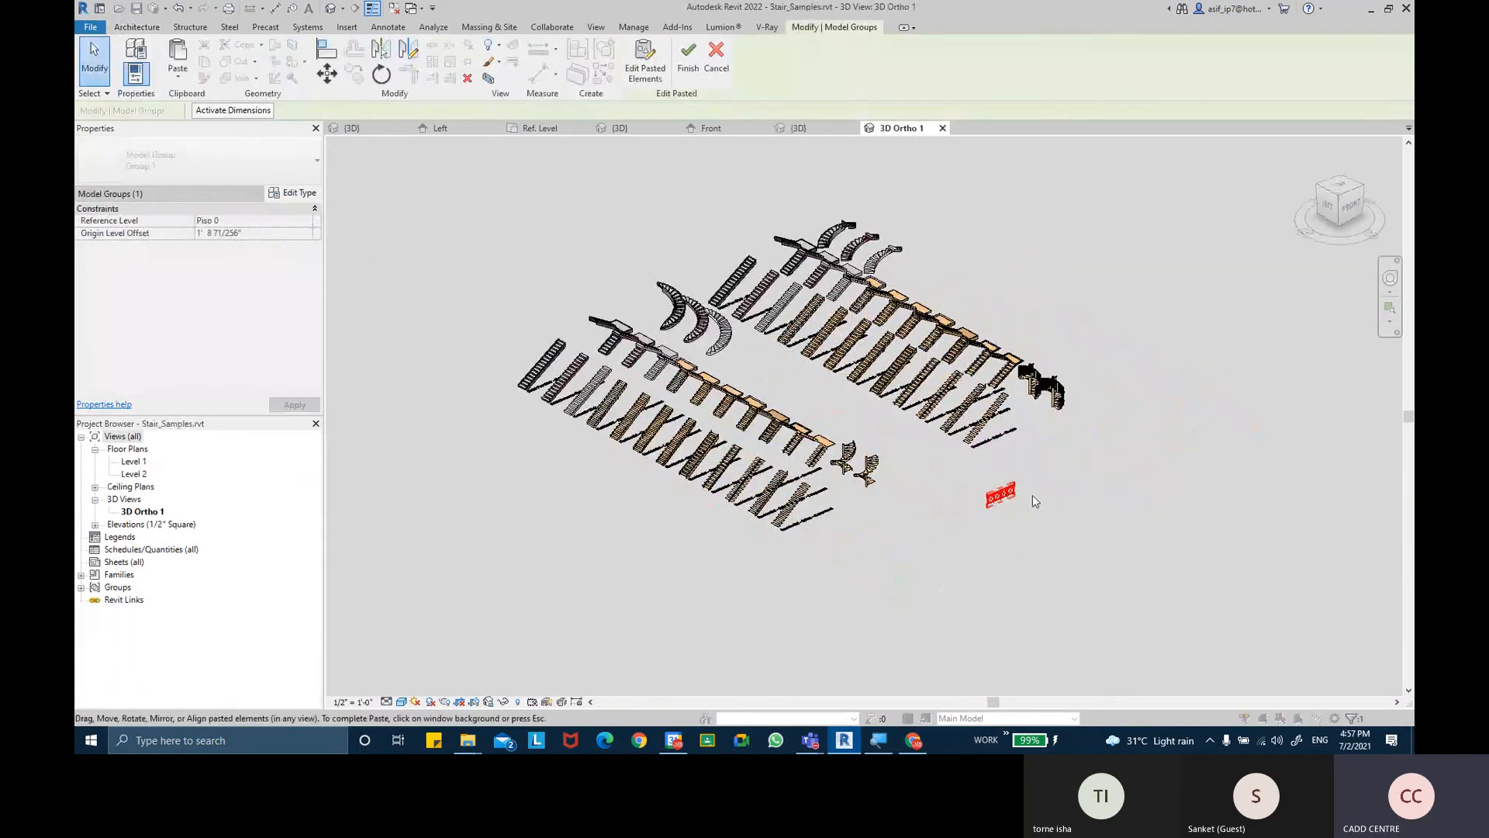
scroll(1012, 500, "up", 4)
left_click(975, 512)
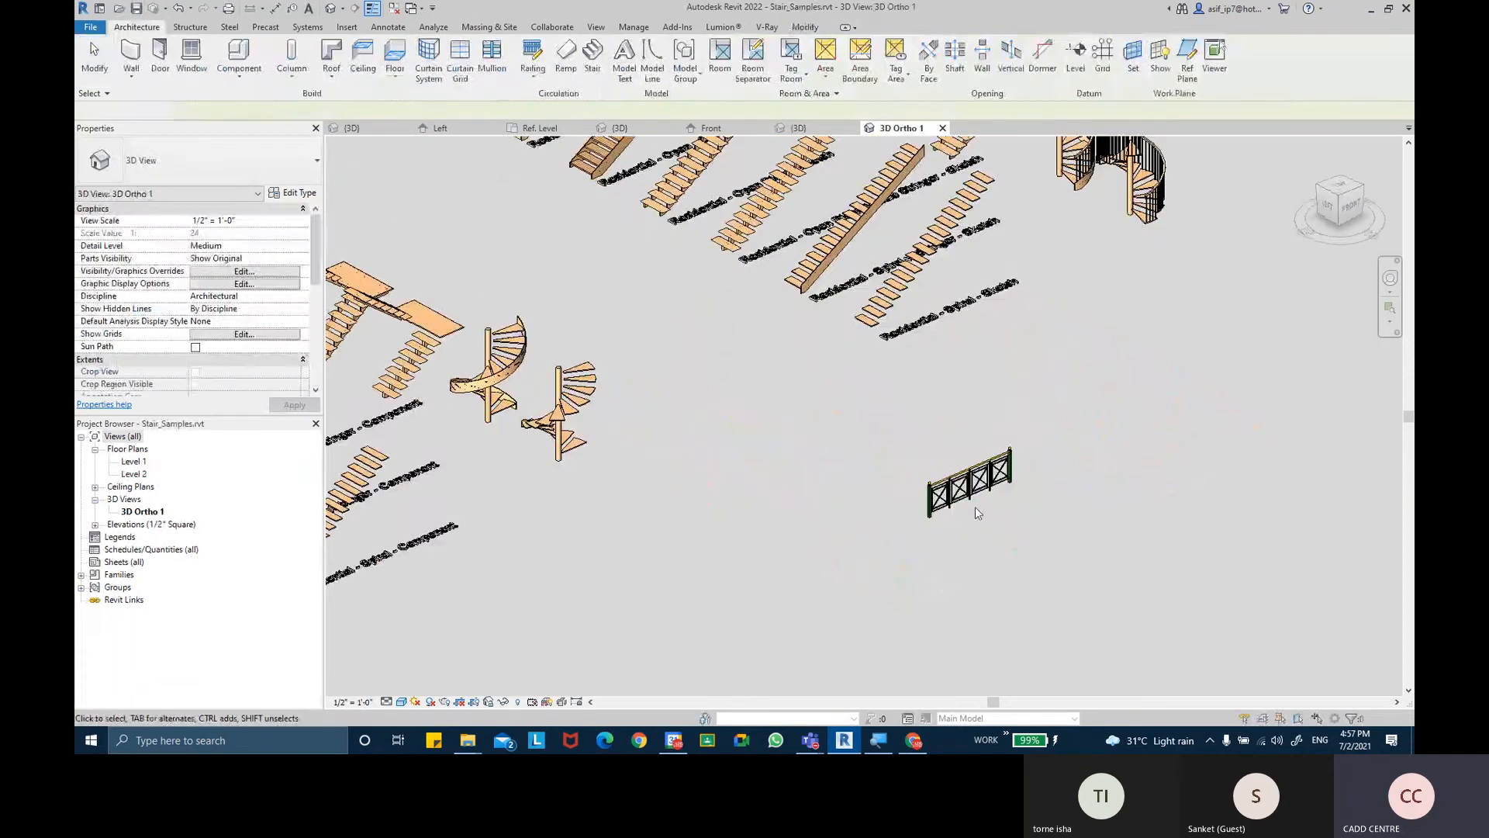
left_click(1005, 476)
middle_click_drag(368, 508, 596, 444)
left_click(596, 456)
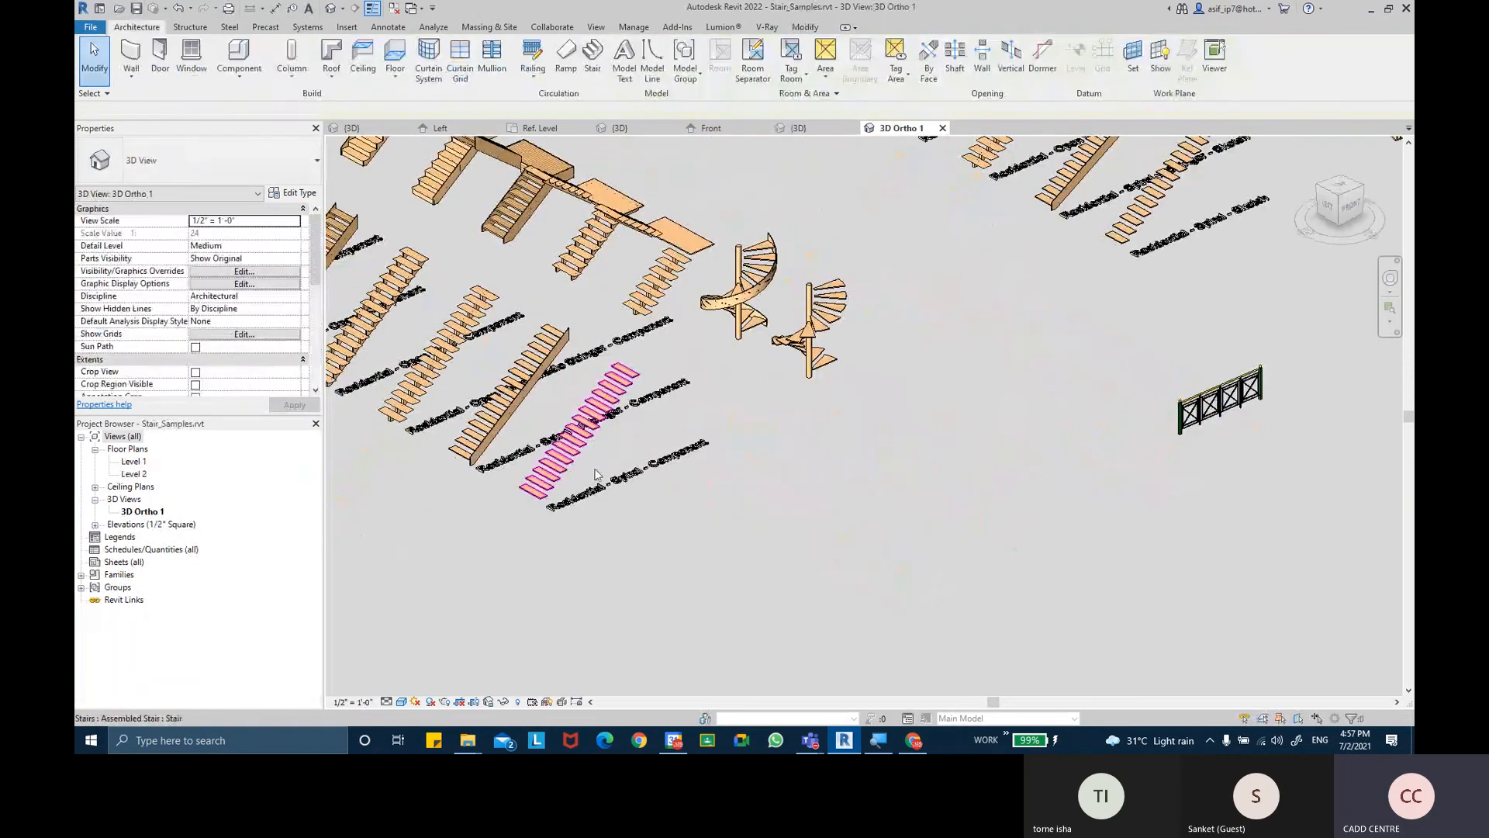
left_click(1220, 399)
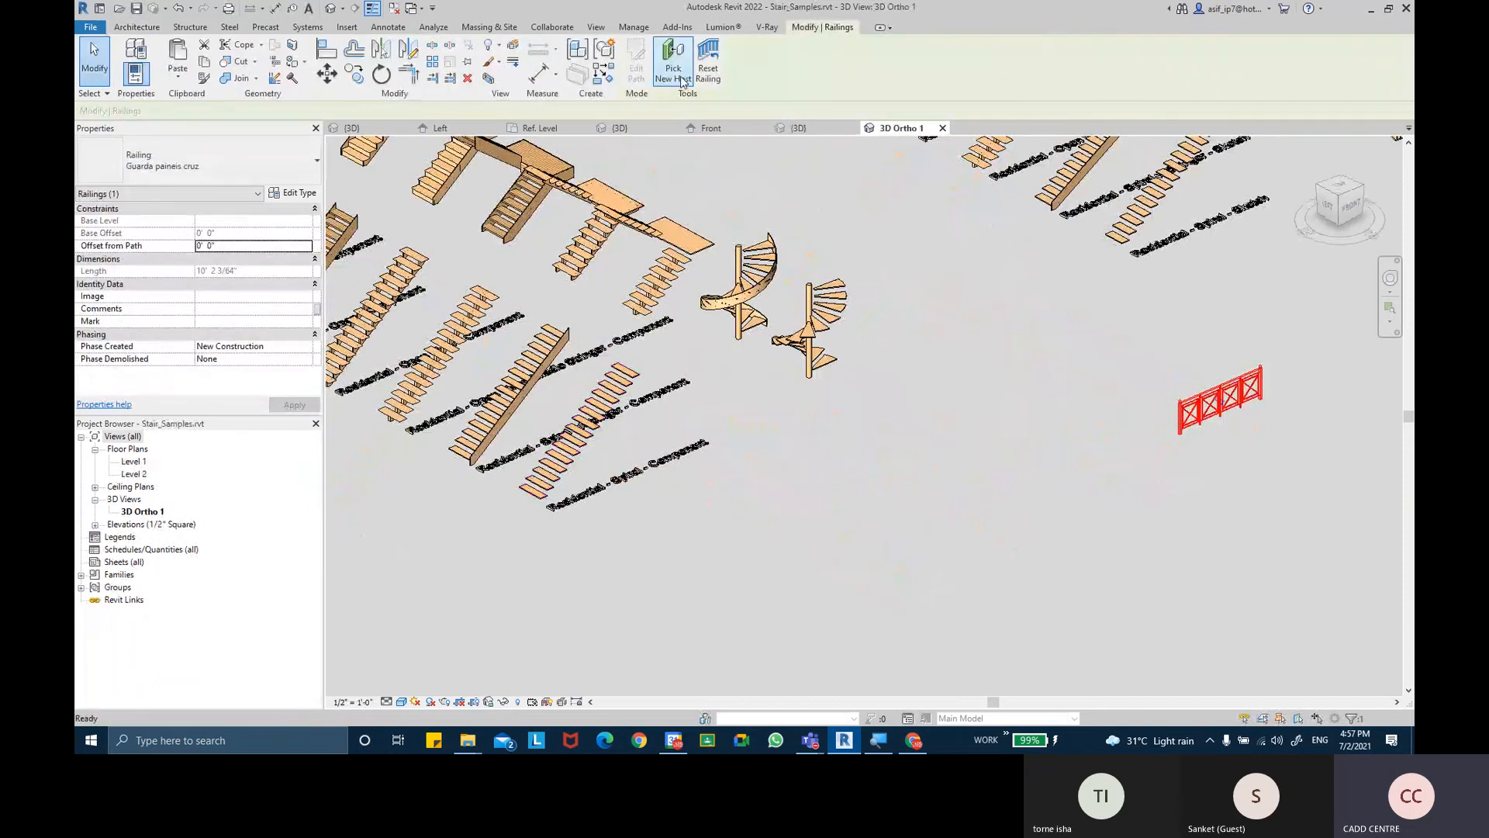
left_click(672, 357)
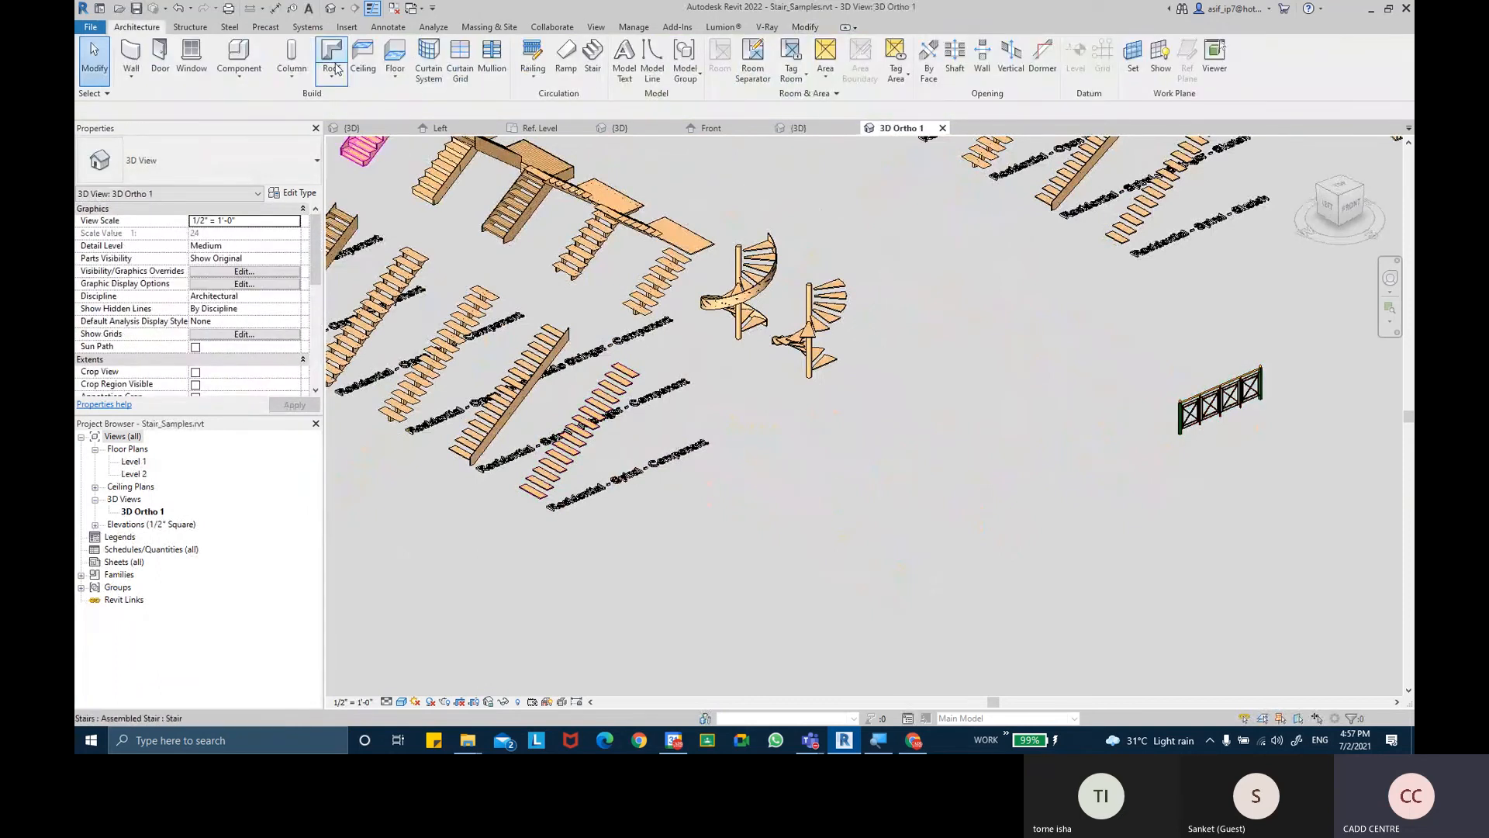
Place railings on the straight open-riser stair at the near end of the row using Place on Stair/Ramp
left_click(540, 82)
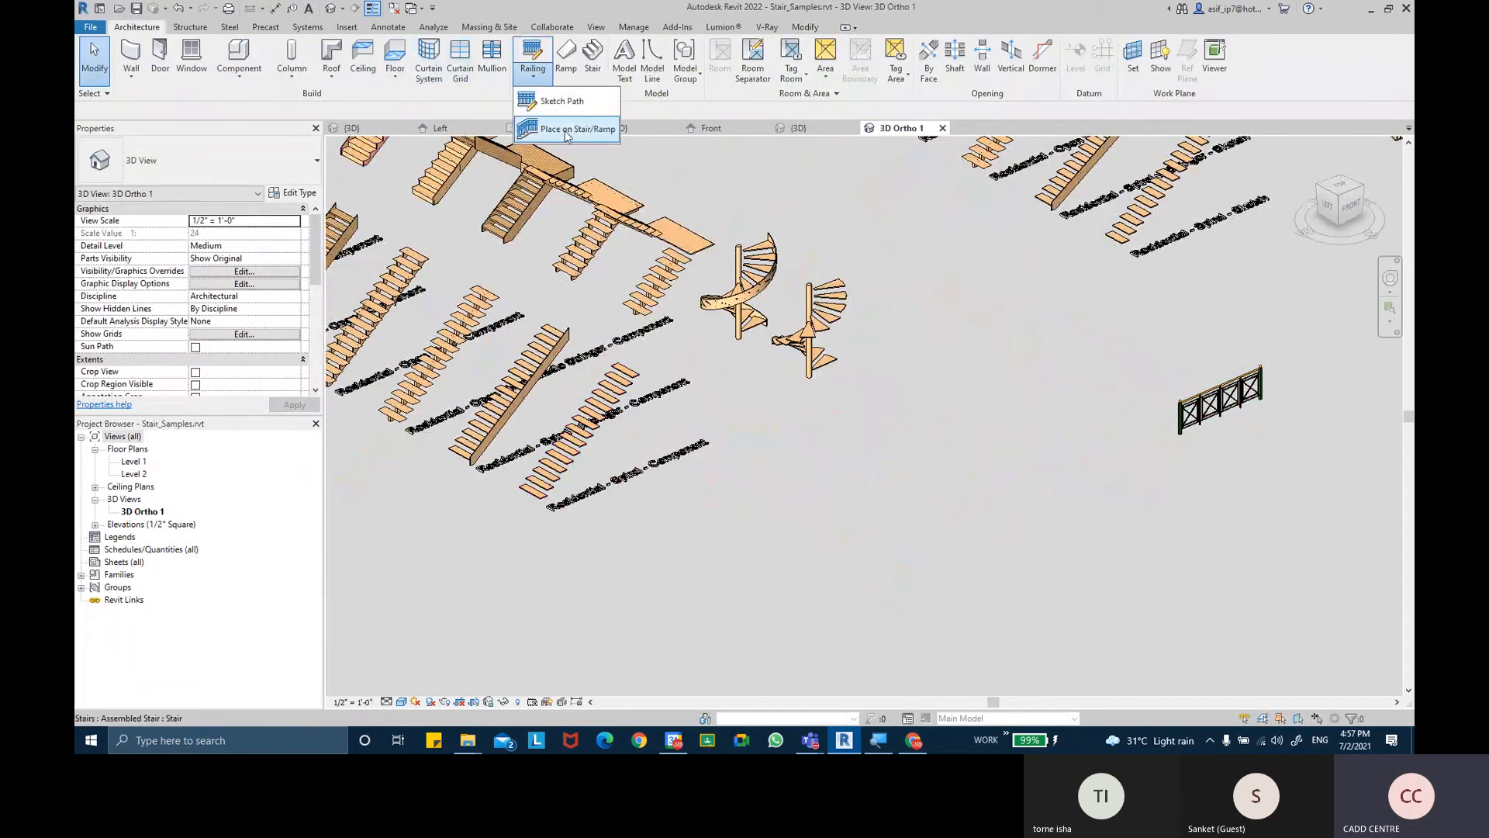
left_click(570, 131)
left_click(587, 444)
scroll(543, 477, "up", 5)
left_click(521, 469)
middle_click_drag(701, 451, 775, 380)
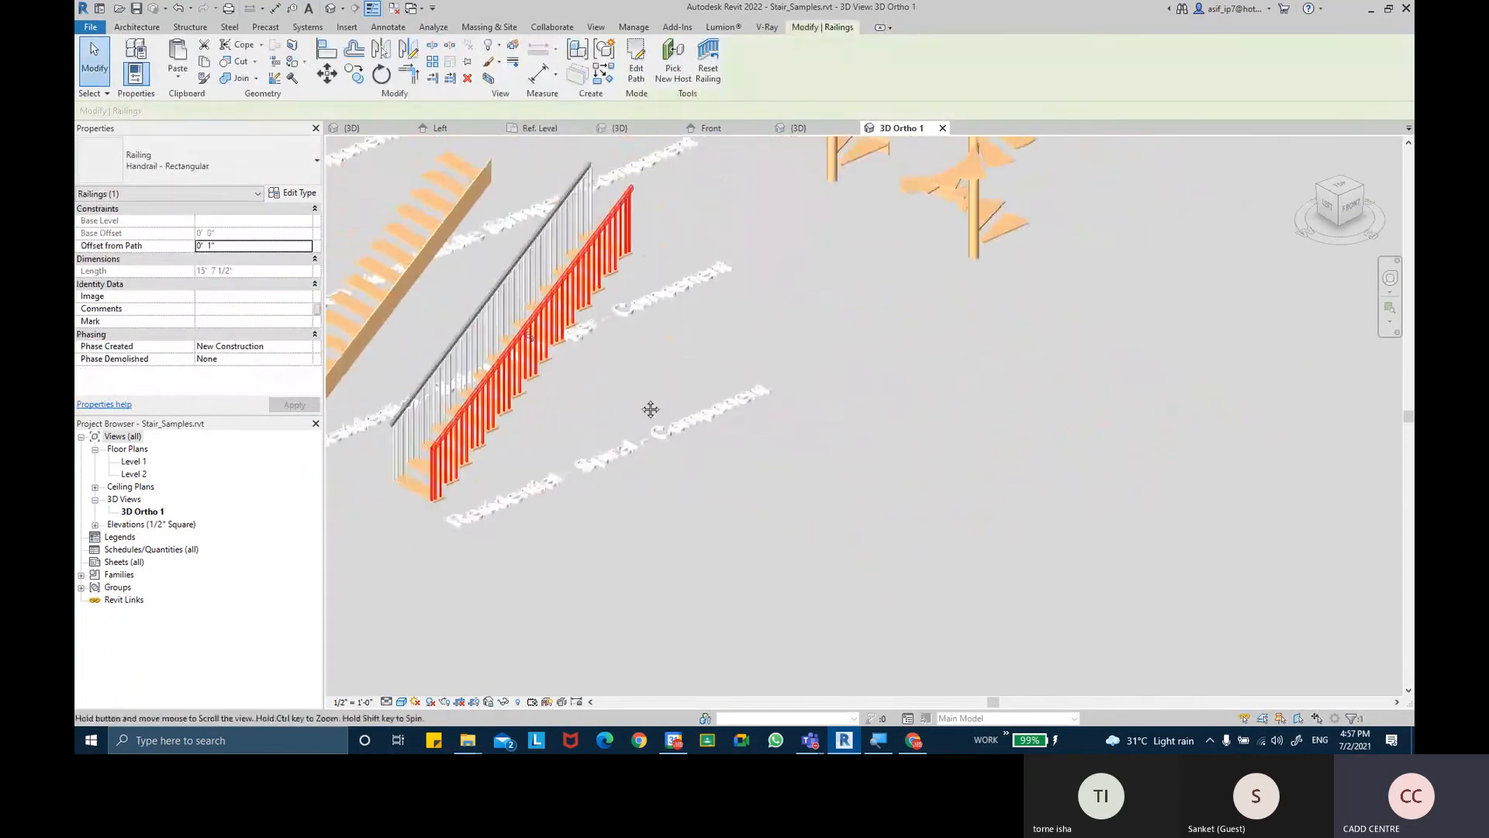
left_click(816, 400)
Match the stair's near-side railing to the pasted green cross-panel railing type using Match Type
scroll(816, 400, "down", 2)
key("m")
key("a")
scroll(830, 380, "down", 1)
left_click(1263, 366)
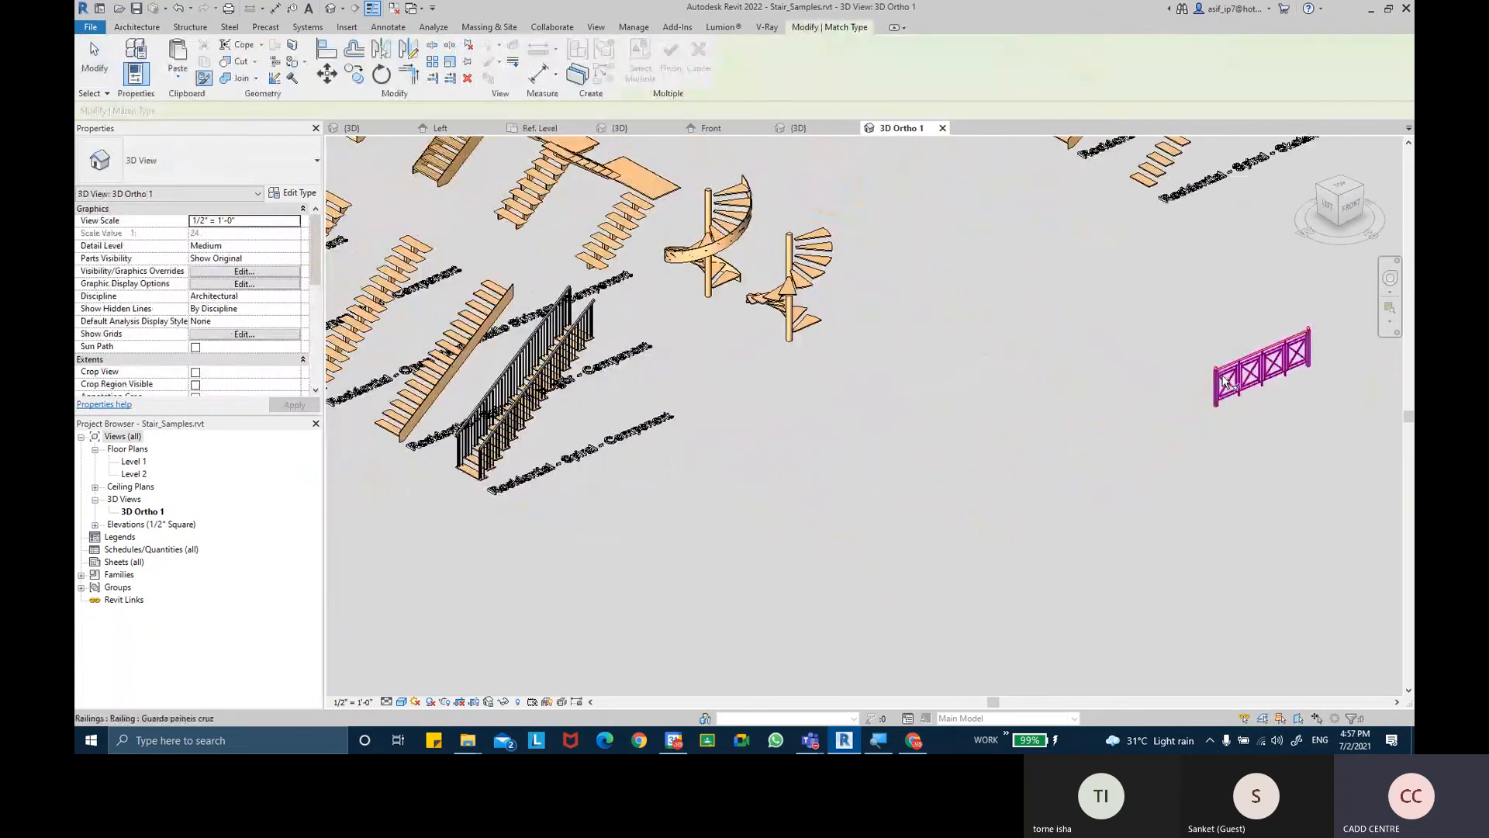
left_click(505, 430)
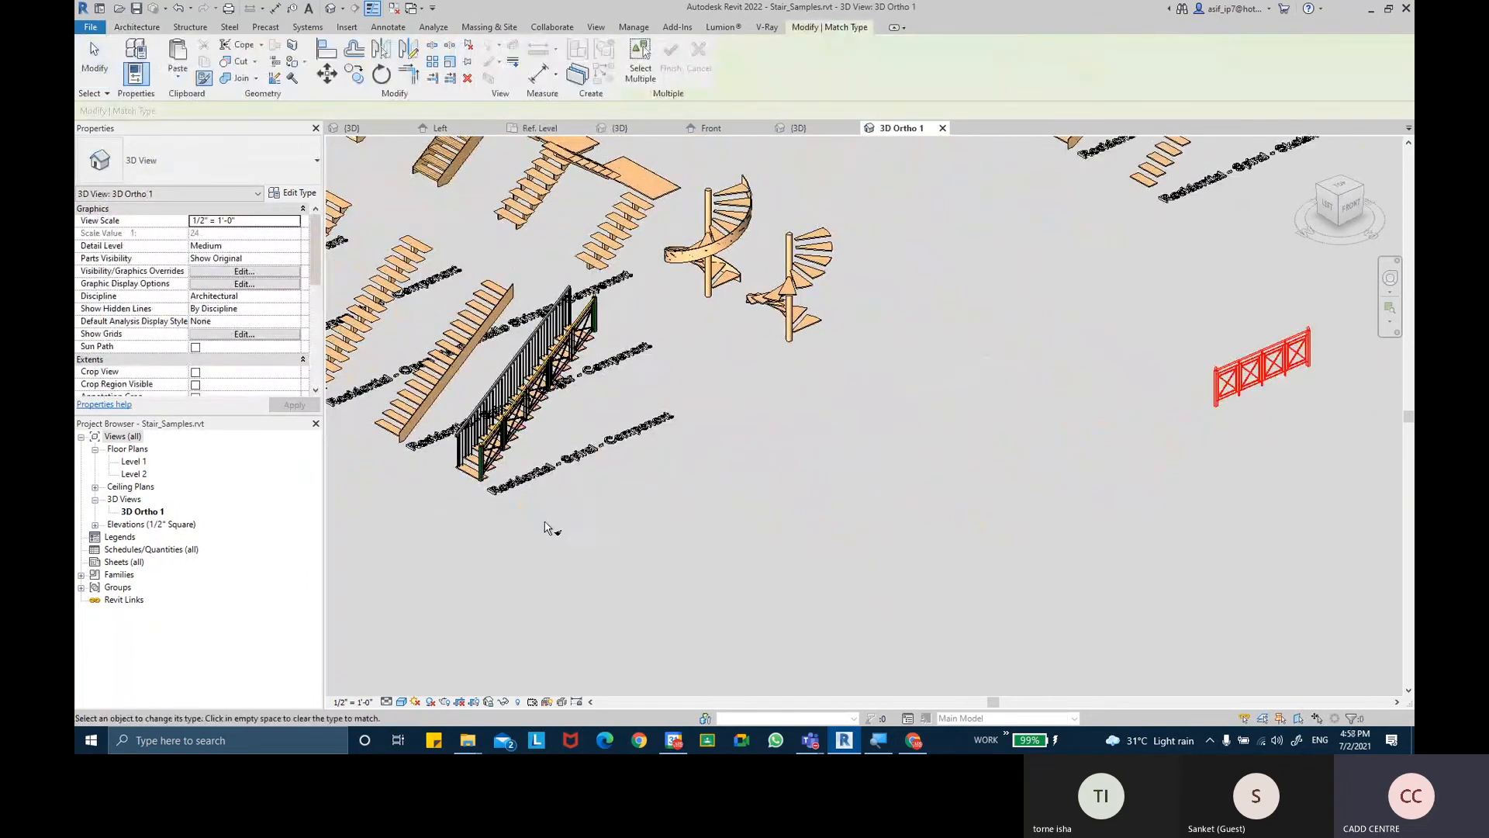
key("Escape")
Examine the cross-panel railing on the stair from several angles and look over the rows of sample stairs
scroll(504, 497, "up", 5)
middle_click_drag(667, 559, 692, 586)
scroll(756, 489, "up", 3)
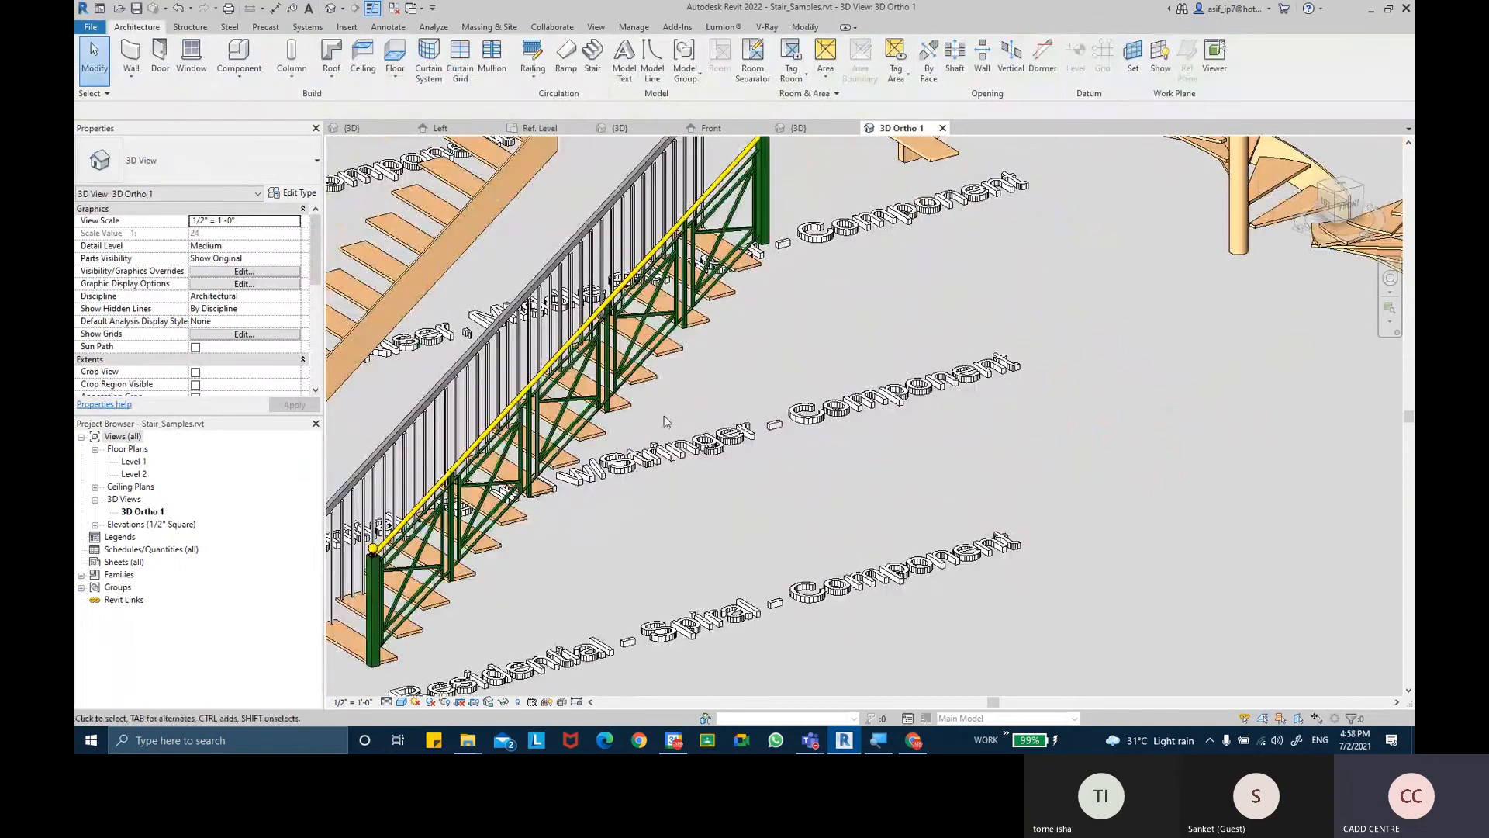
left_click(578, 364)
middle_click_drag(570, 434, 795, 444, "shift")
key("Escape")
scroll(597, 496, "up", 3)
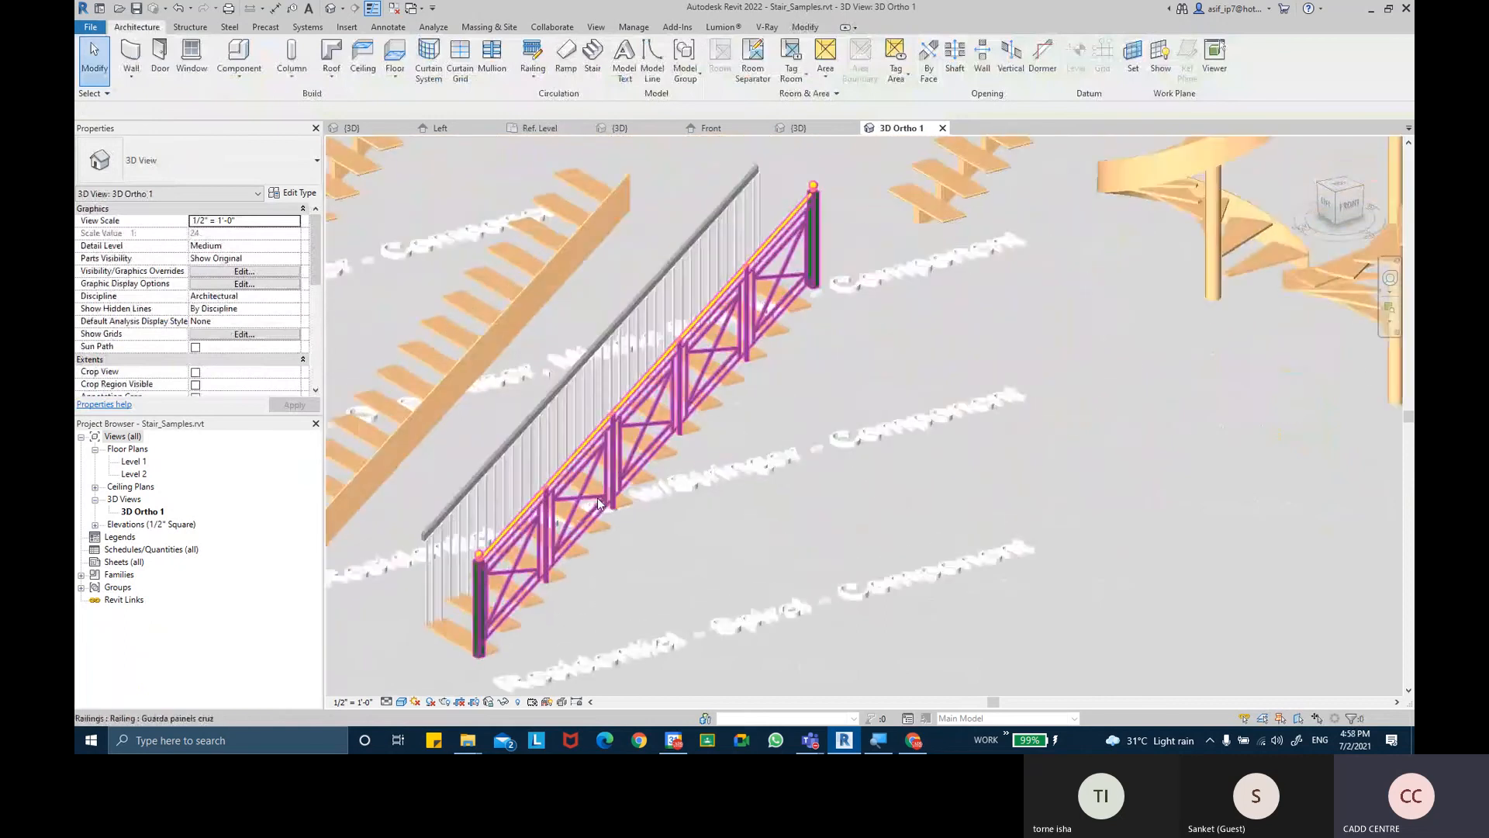
middle_click_drag(795, 371, 854, 310)
middle_click_drag(965, 279, 790, 278, "shift")
left_click(927, 326)
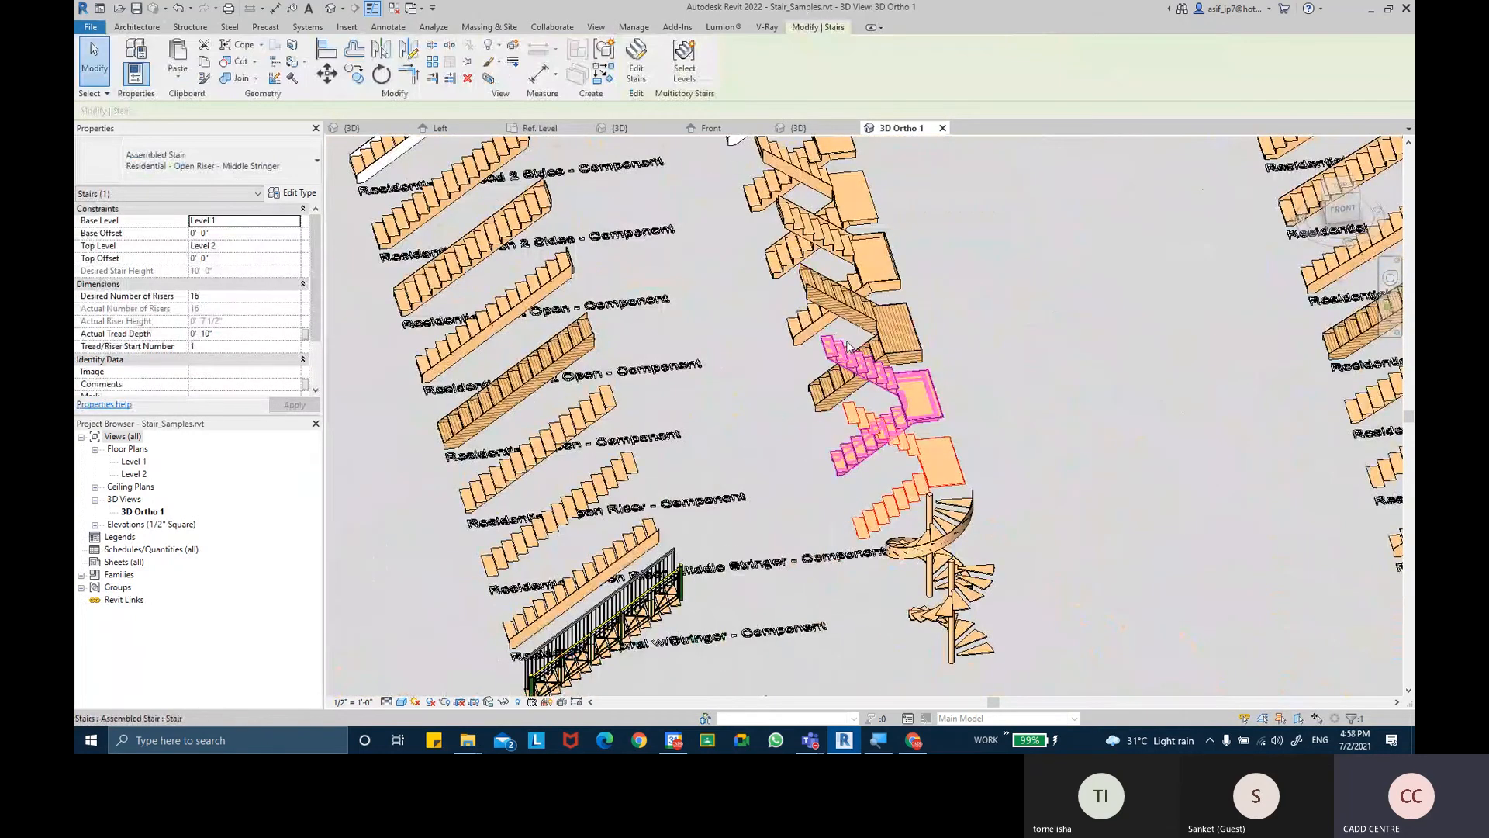
scroll(763, 474, "down", 3)
middle_click_drag(761, 470, 819, 436, "shift")
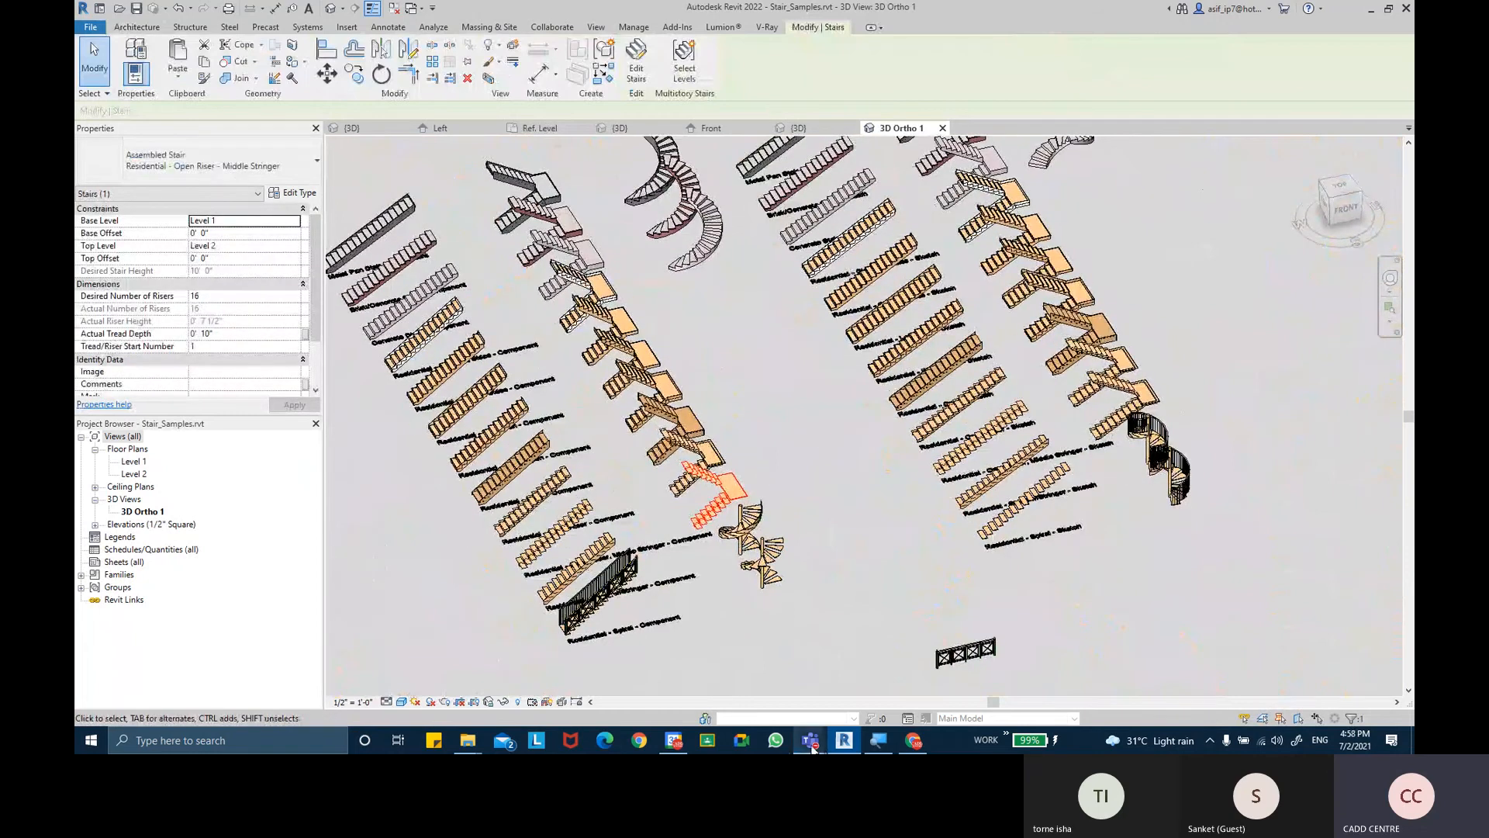
Check the Teams meeting window, switch to Chrome and search Google Images for "FULL RAILING TO CEILINGS"
mouse_move(812, 746)
left_click(826, 683)
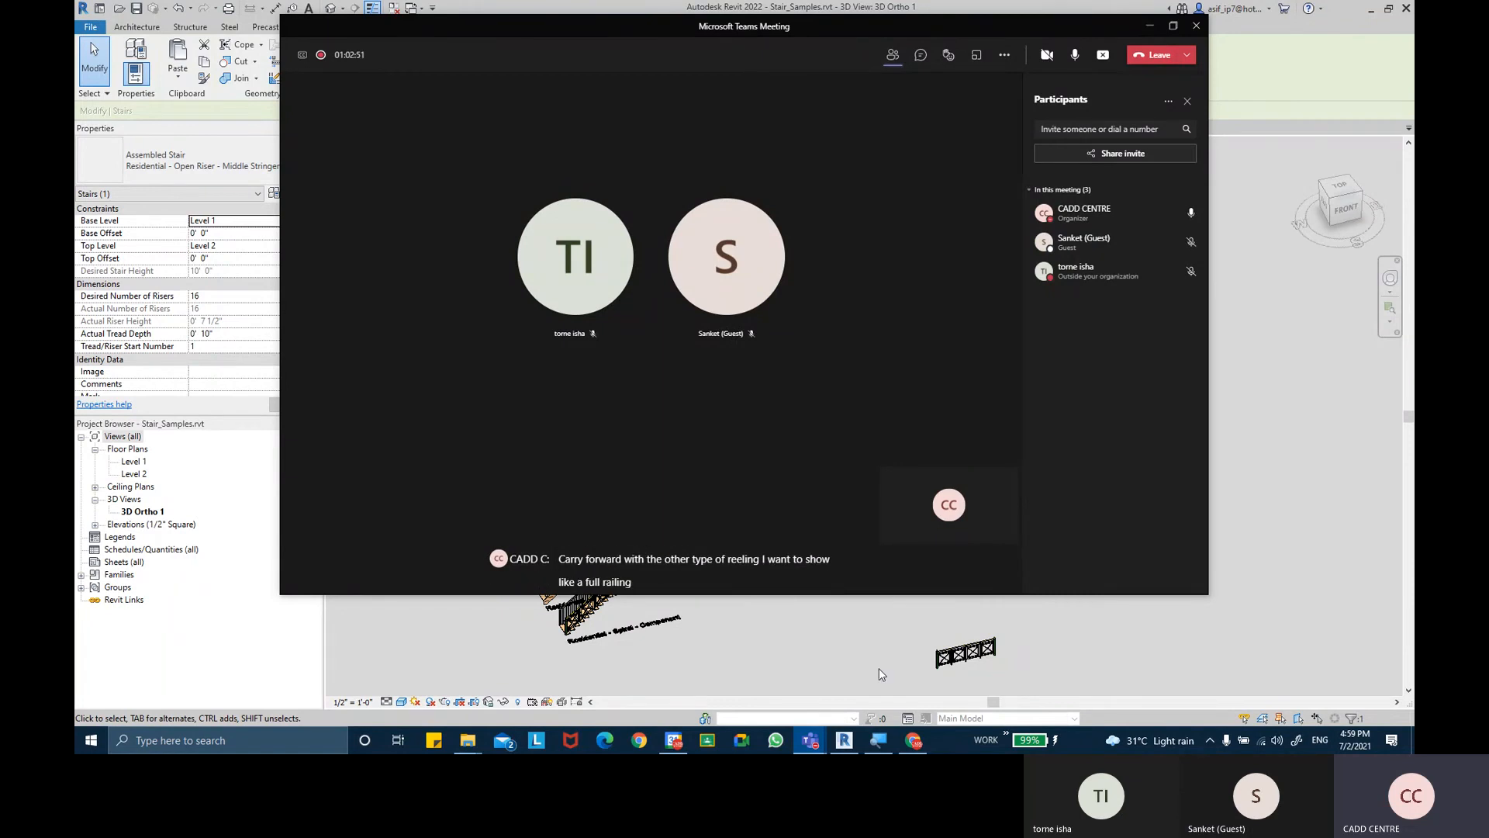
left_click(915, 741)
scroll(712, 509, "up", 5)
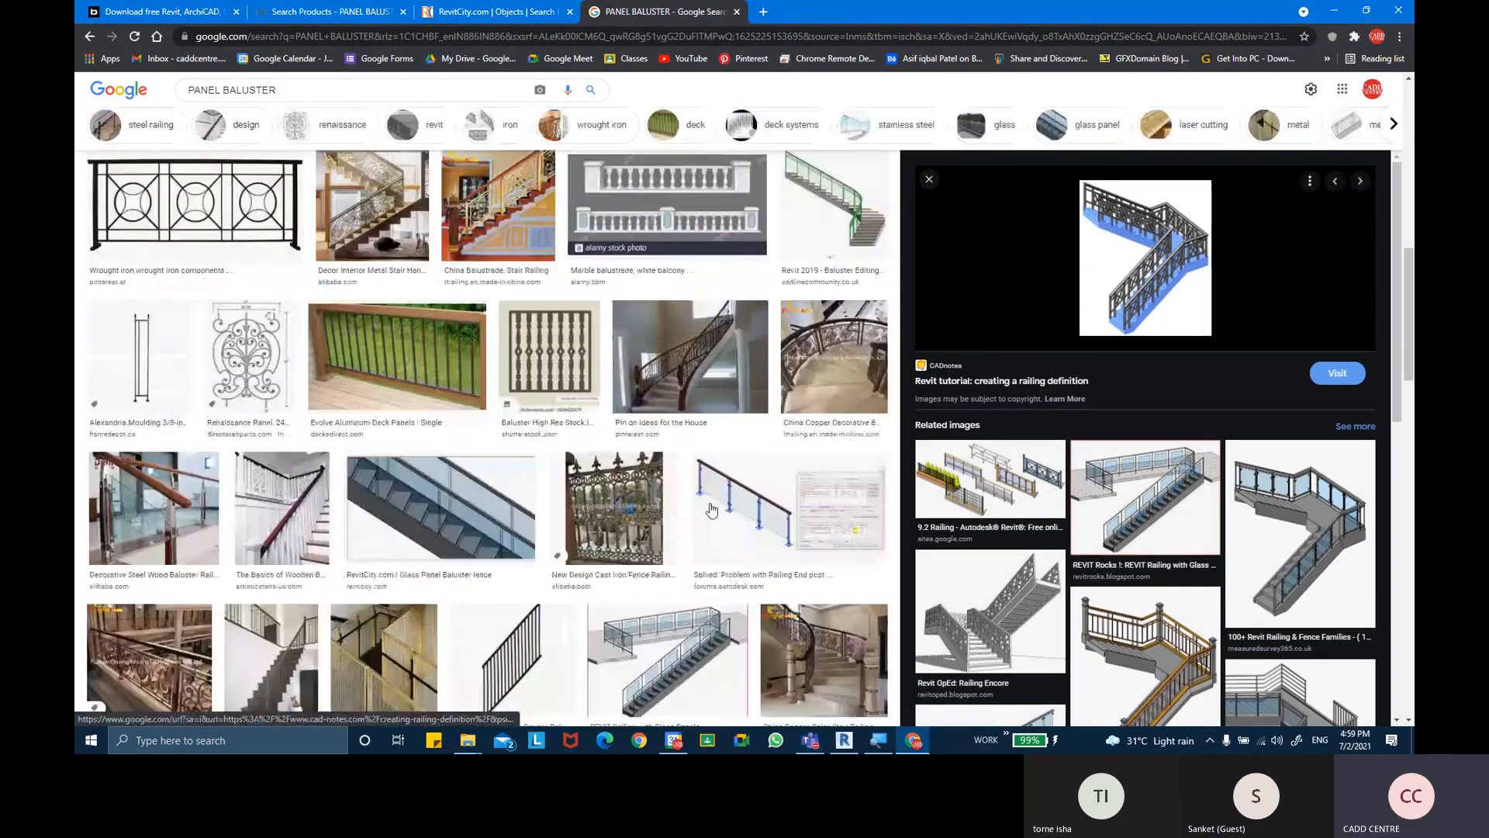
scroll(711, 510, "up", 2)
left_click_drag(295, 99, 186, 103)
type("FULL ")
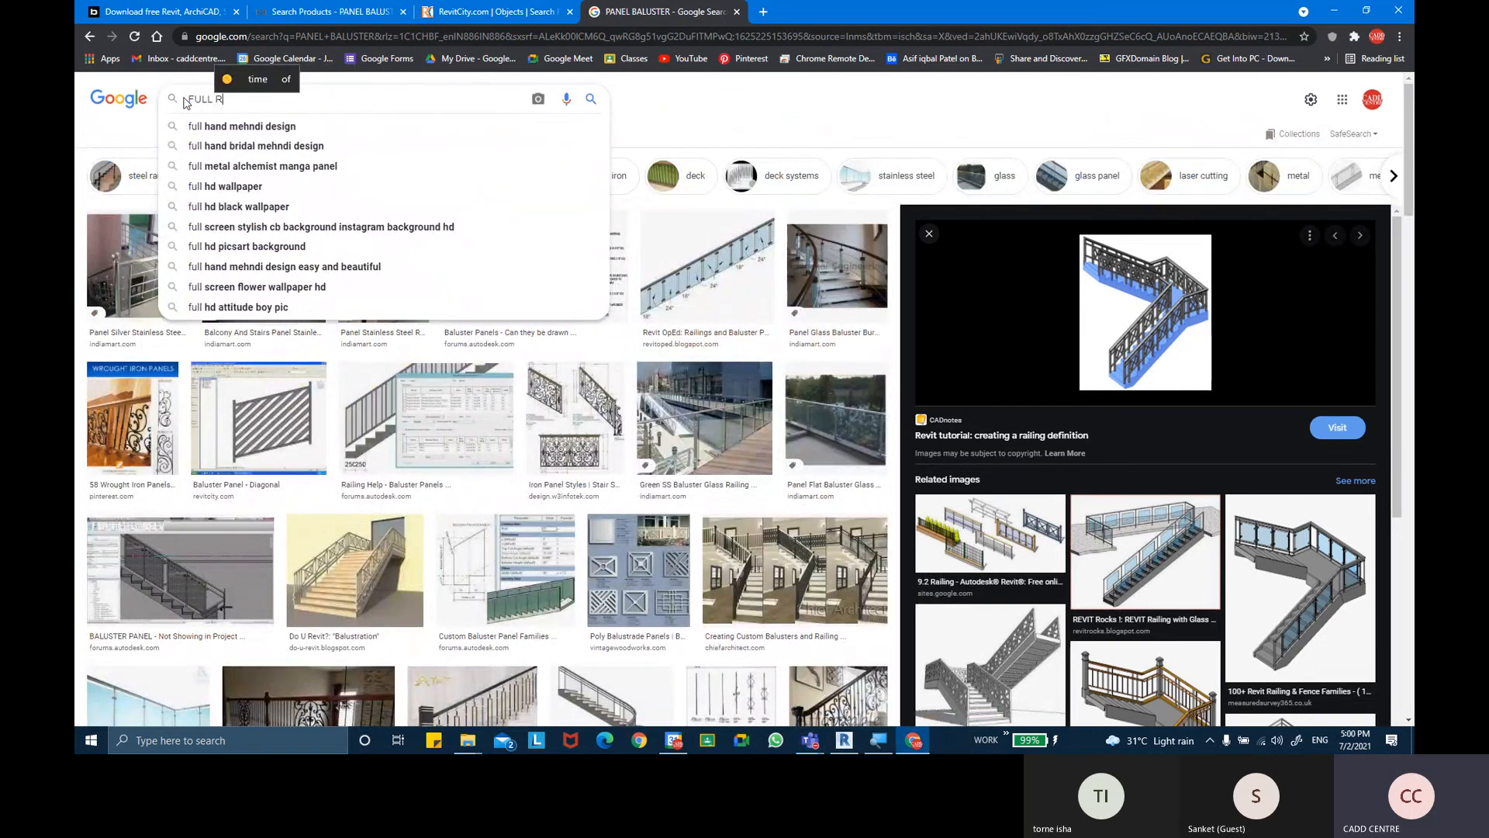
type("RAILING TO CEL")
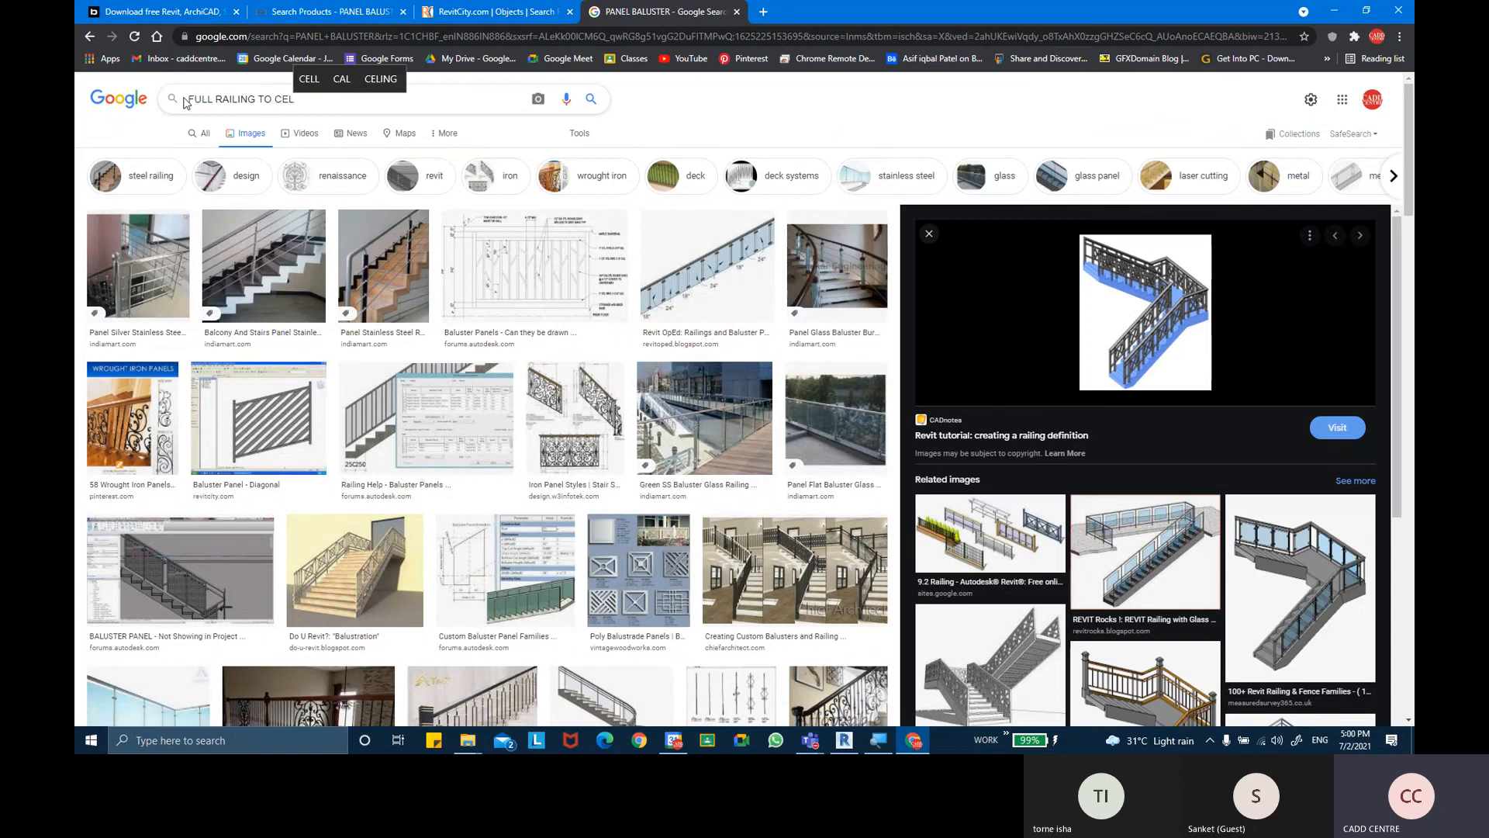
type("=")
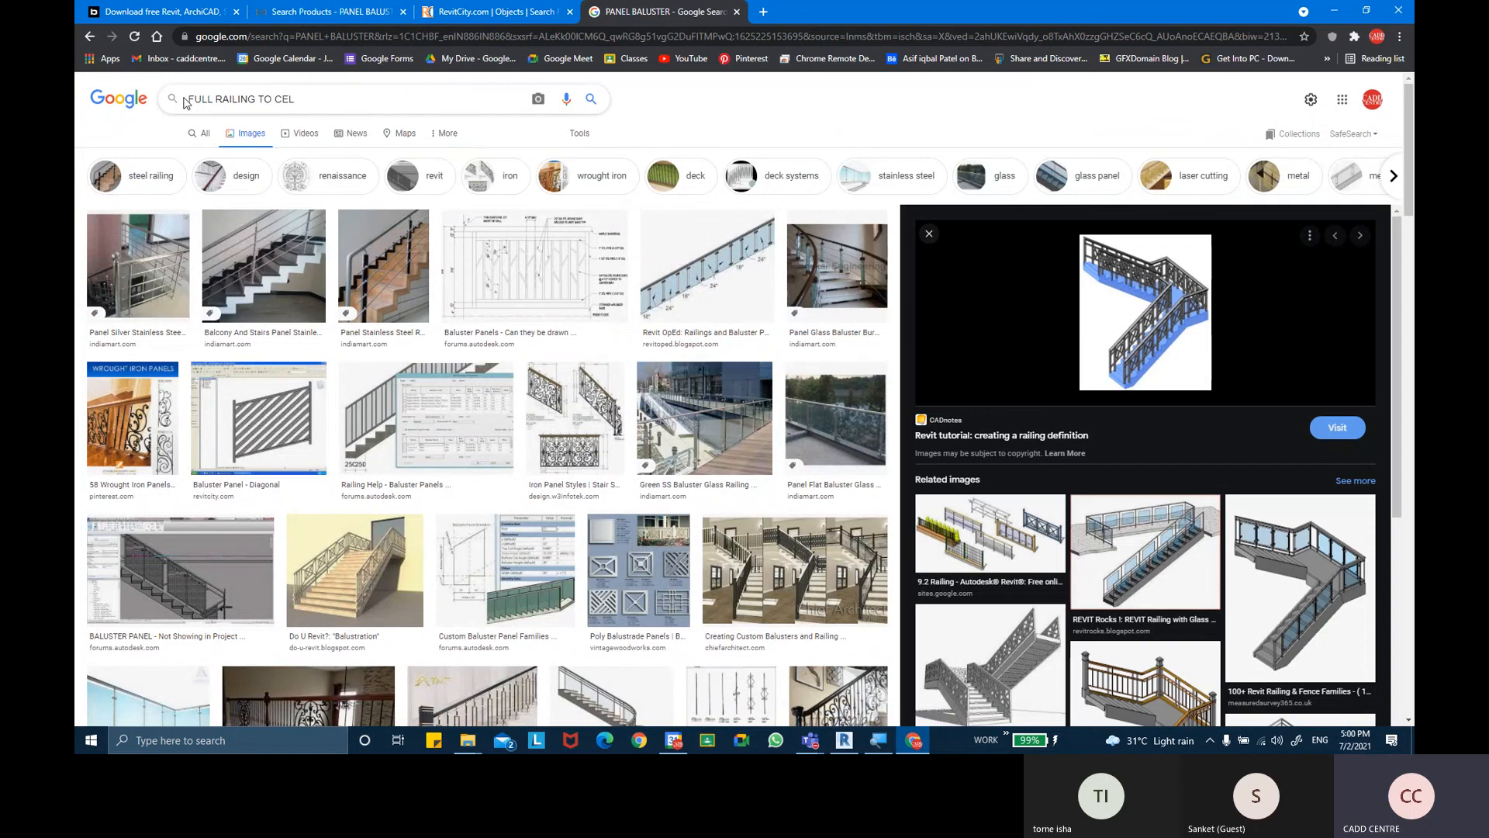
type("ILINGS")
key("Return")
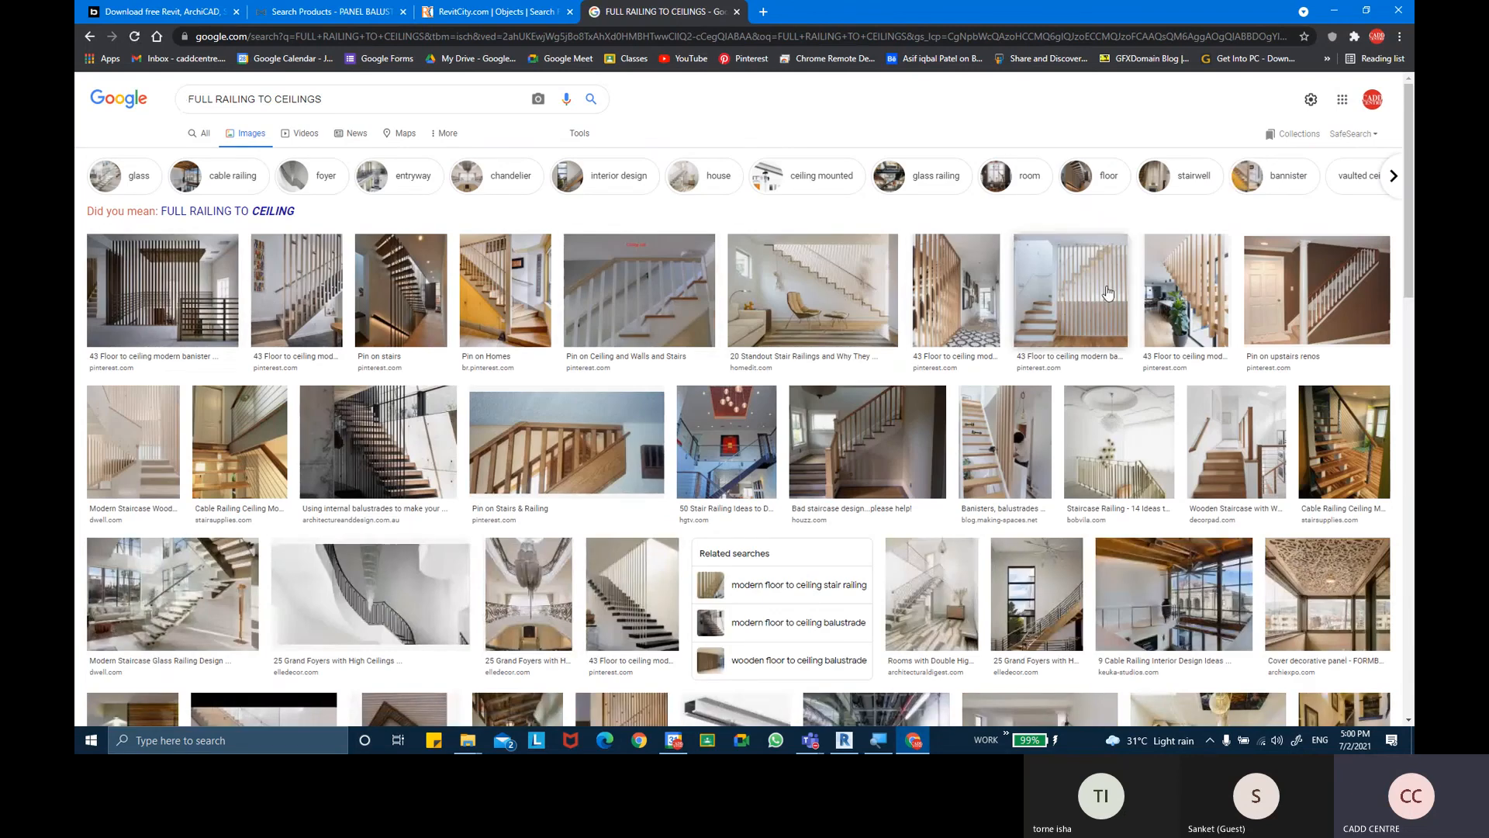
Preview the internal balustrades image and the floor to ceiling modern banister image, and browse the remaining results for full-height railings
left_click(420, 443)
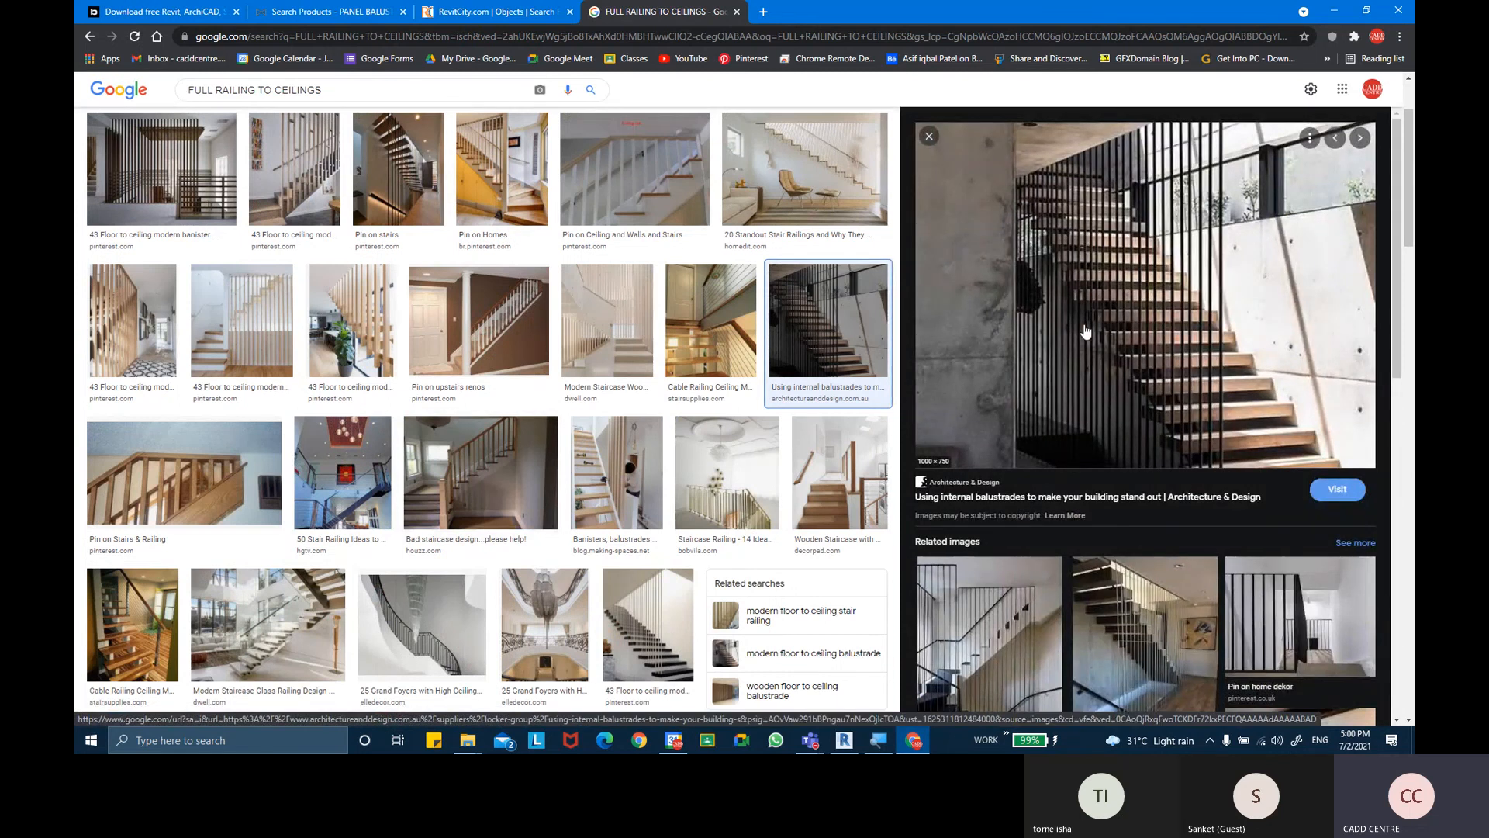
left_click(668, 620)
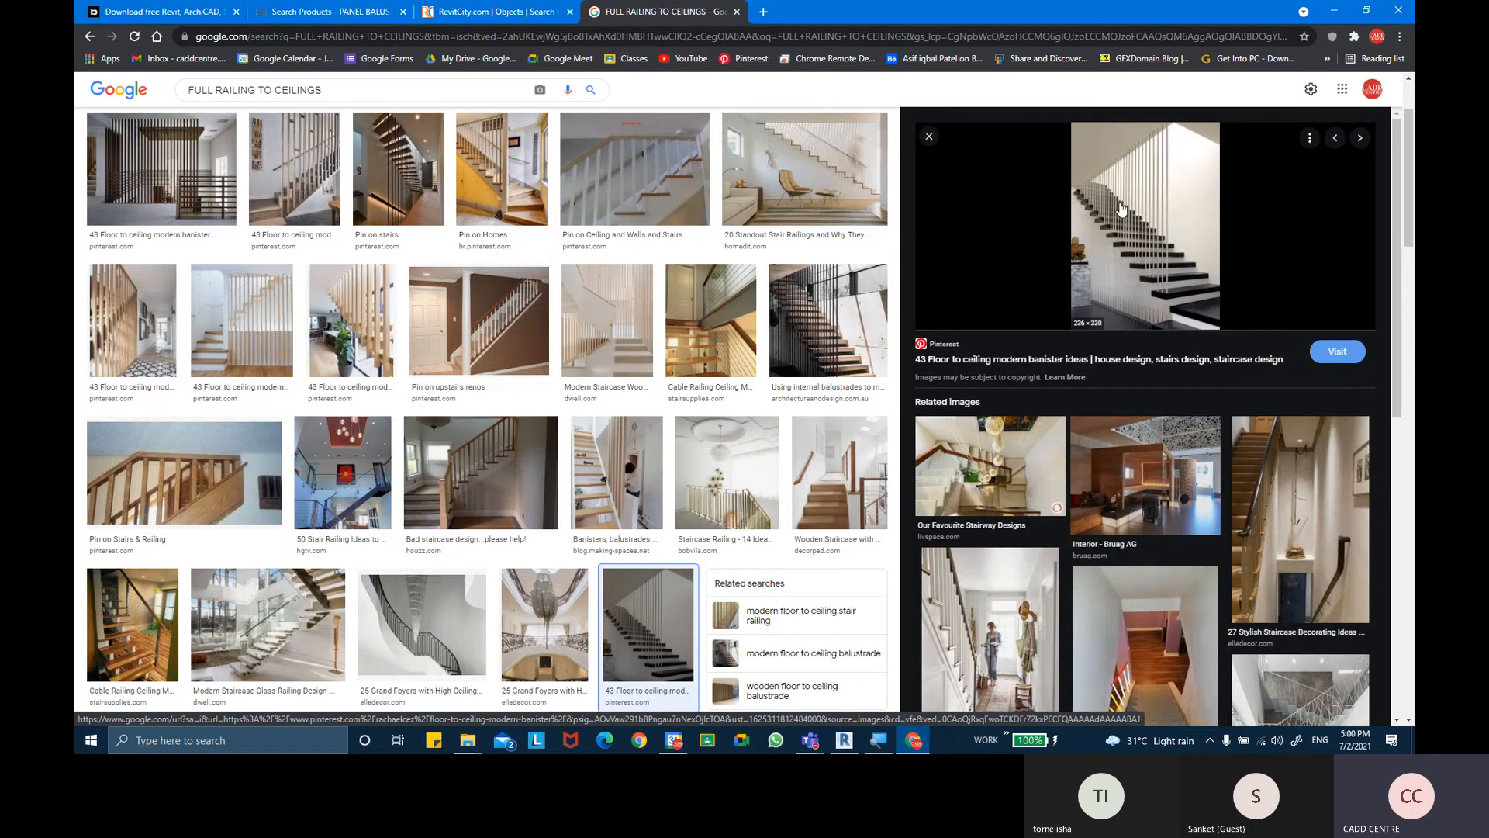
scroll(1133, 215, "down", 3)
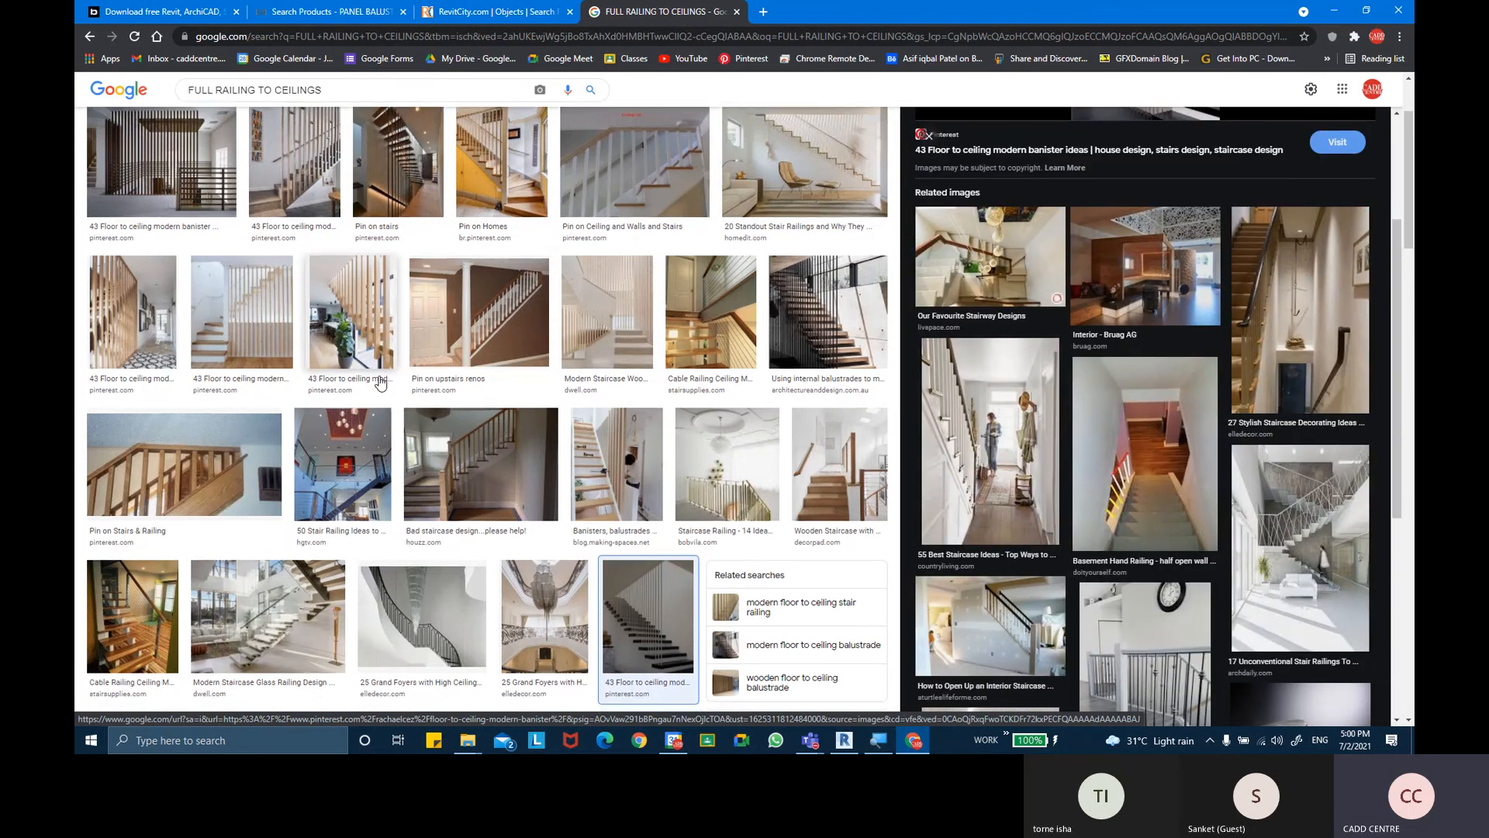
scroll(381, 382, "down", 3)
scroll(380, 382, "down", 2)
scroll(411, 442, "down", 1)
scroll(412, 444, "down", 6)
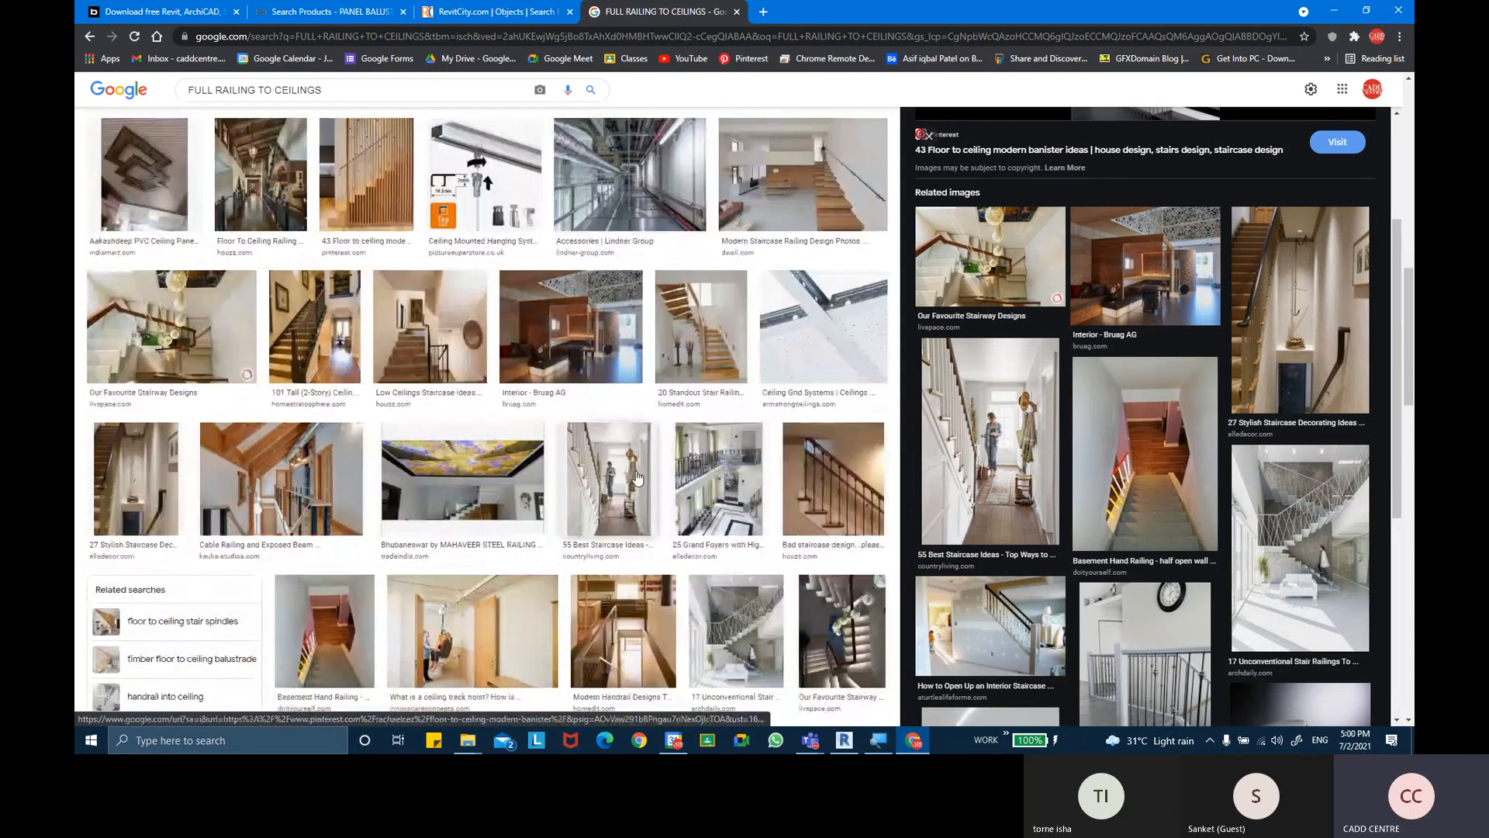
scroll(488, 481, "down", 15)
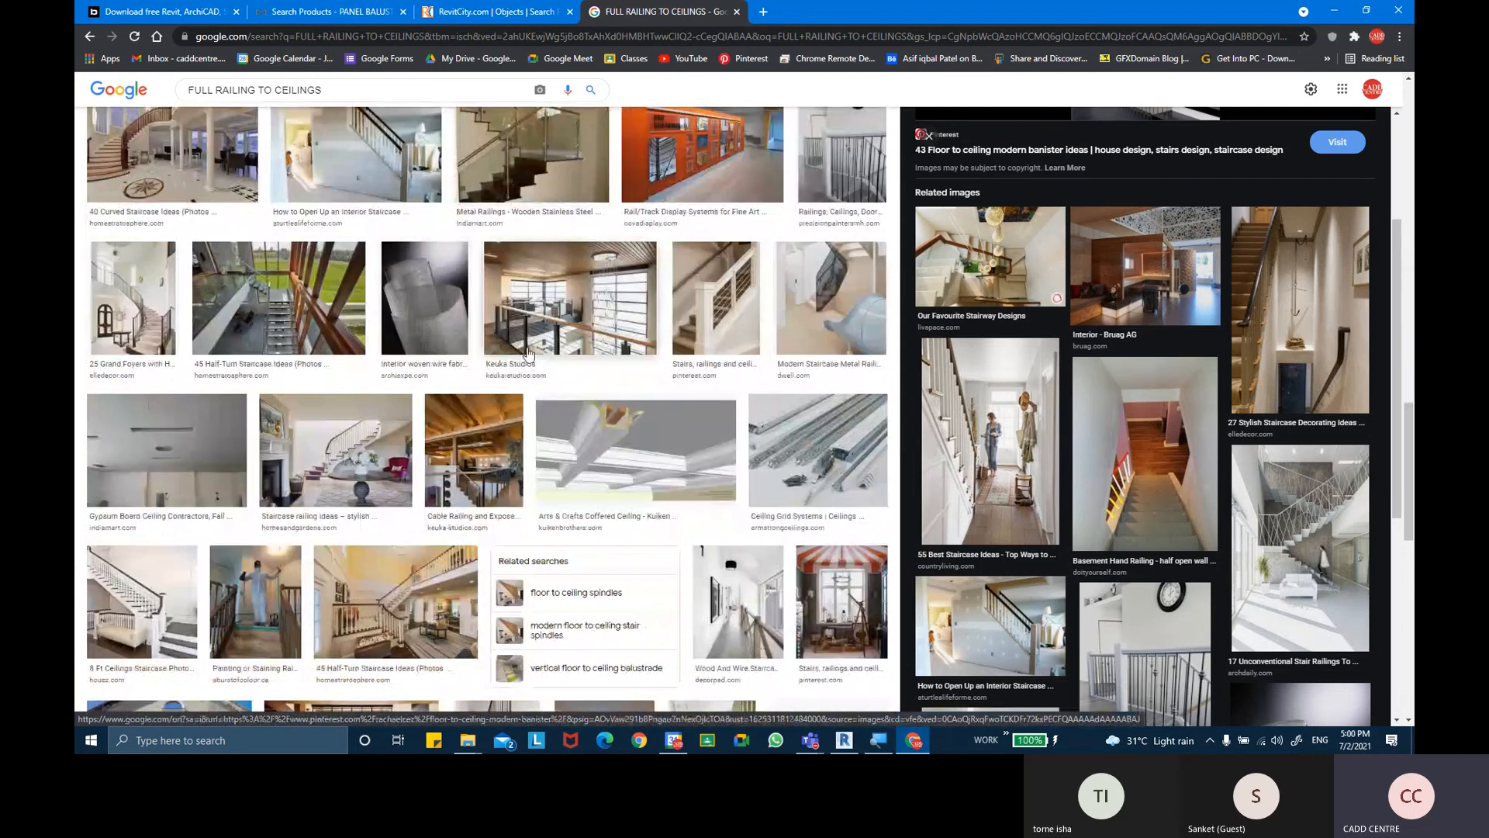
scroll(595, 381, "down", 7)
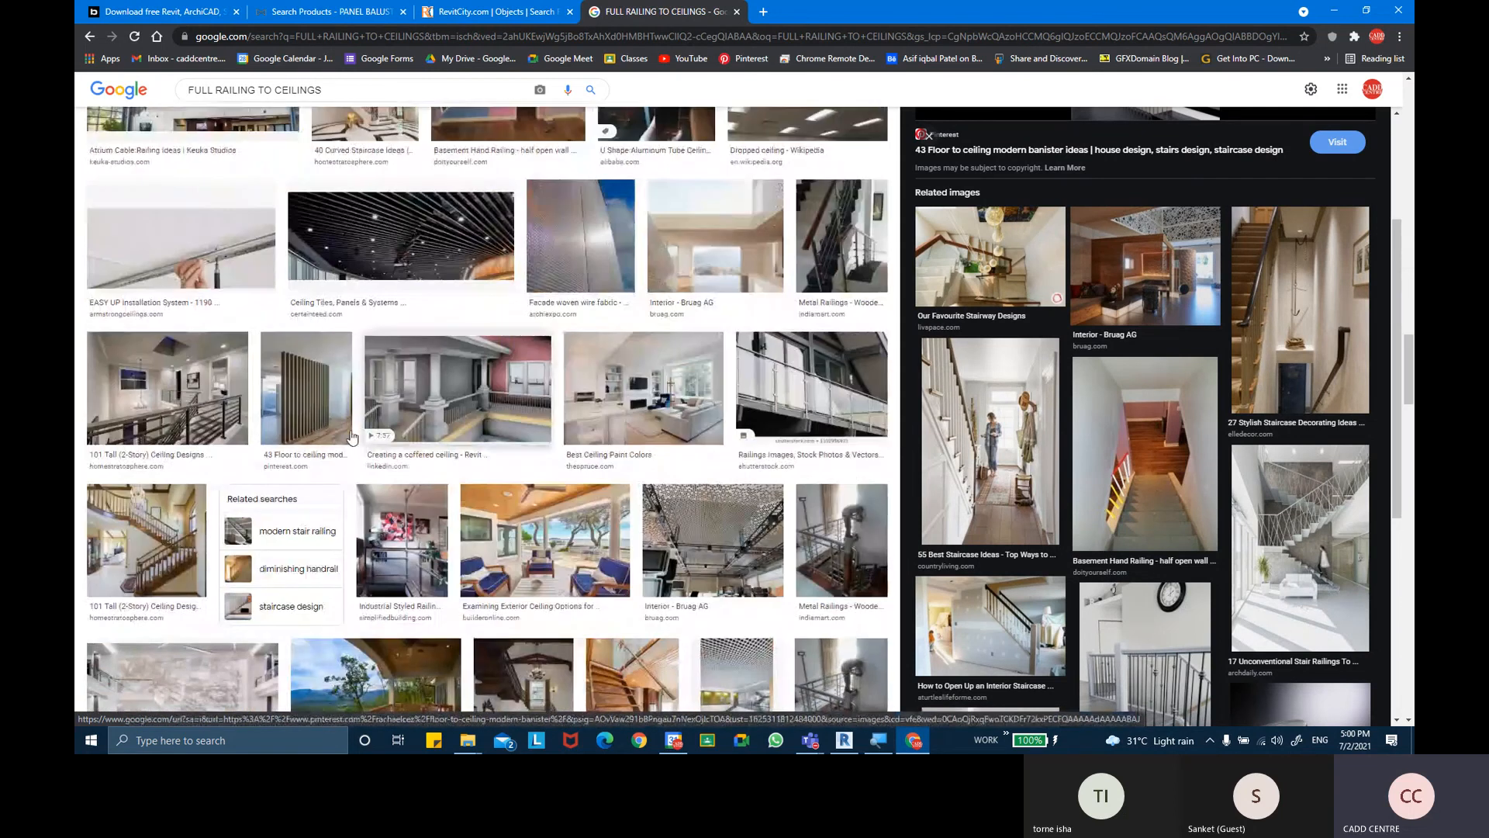
scroll(501, 411, "down", 8)
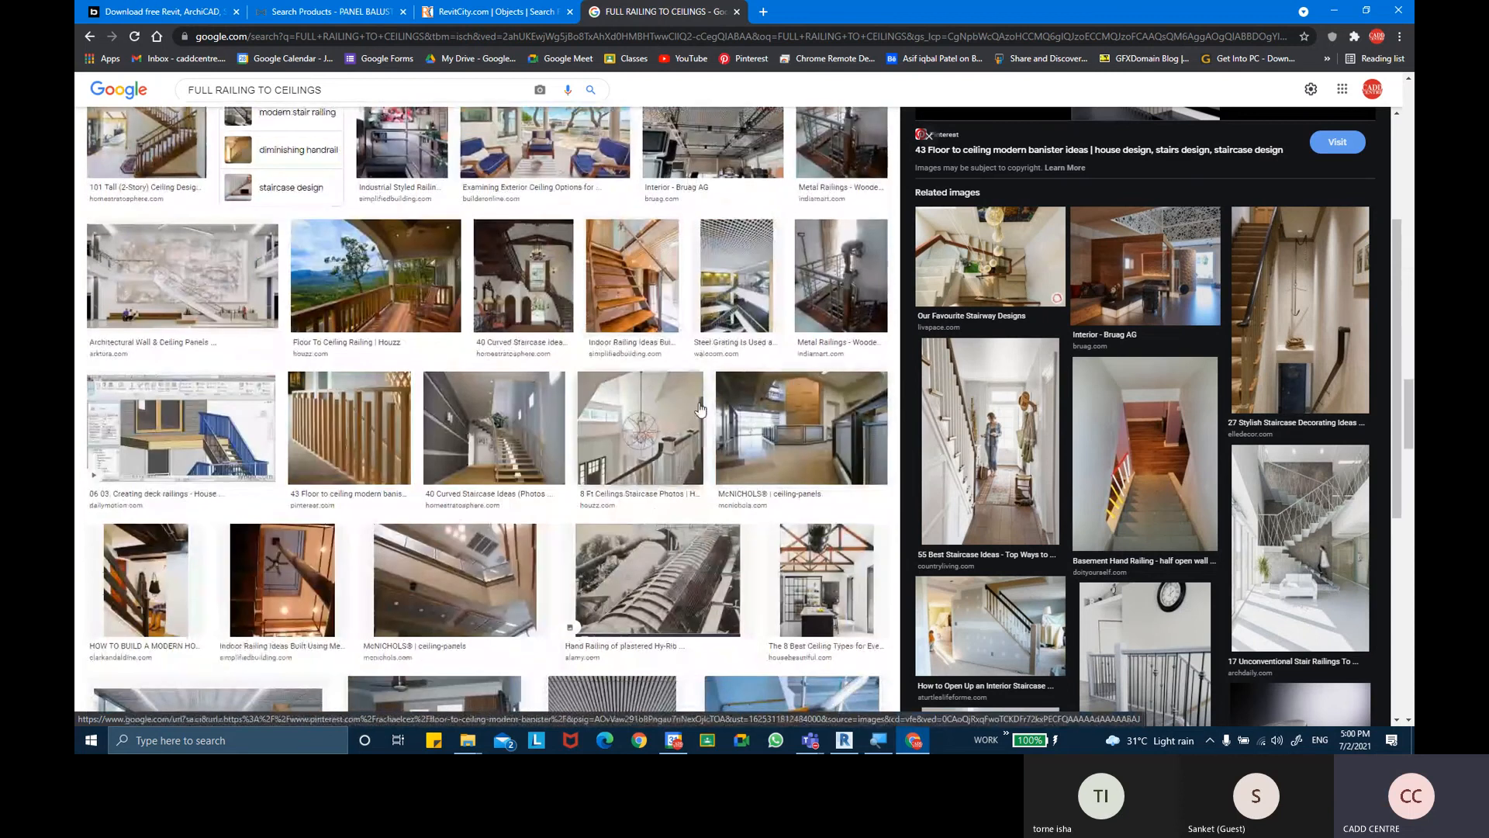
scroll(636, 402, "down", 3)
scroll(667, 497, "down", 3)
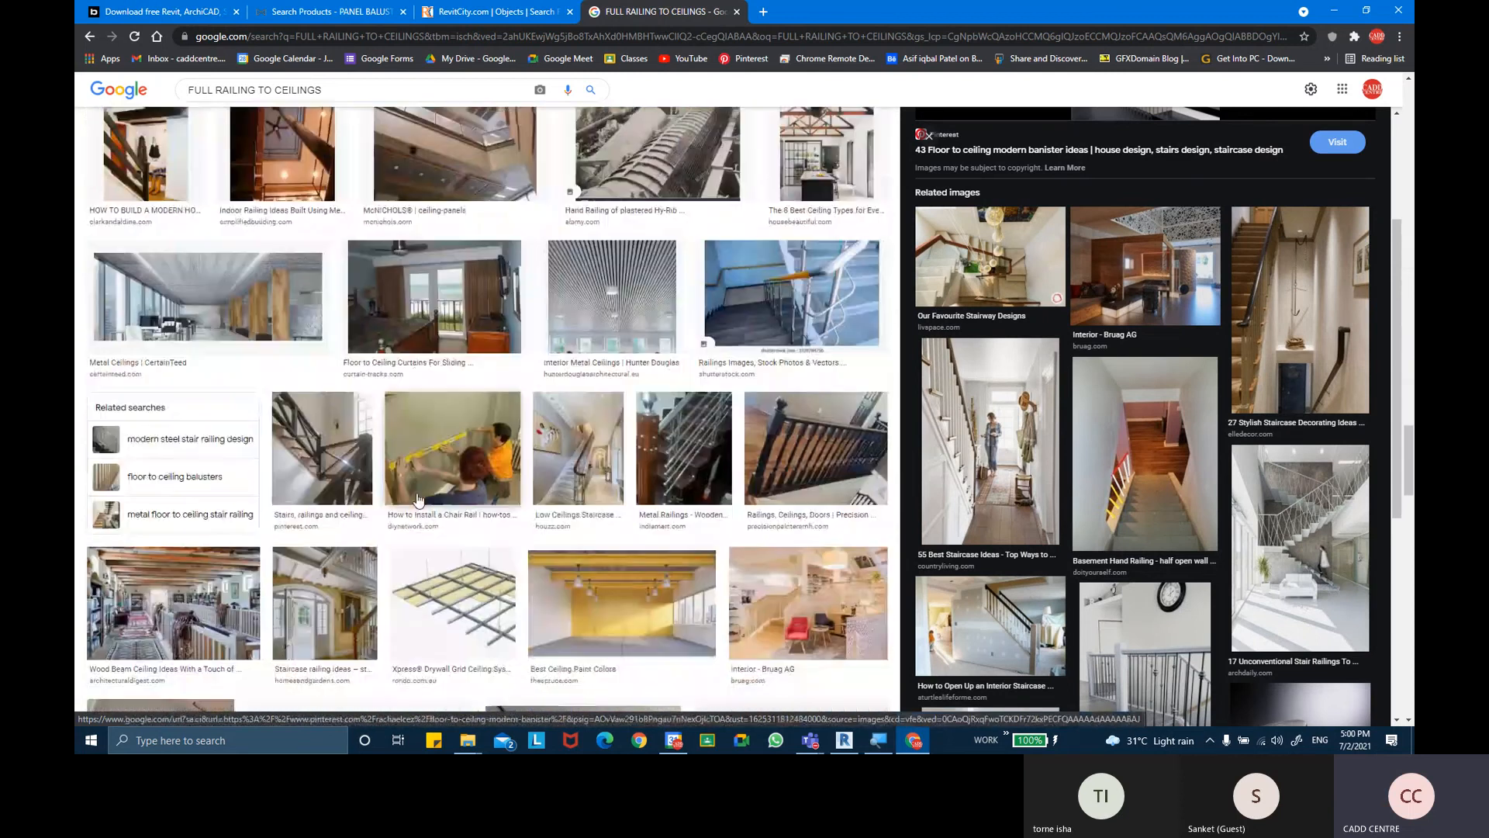
scroll(672, 530, "down", 2)
scroll(426, 487, "down", 3)
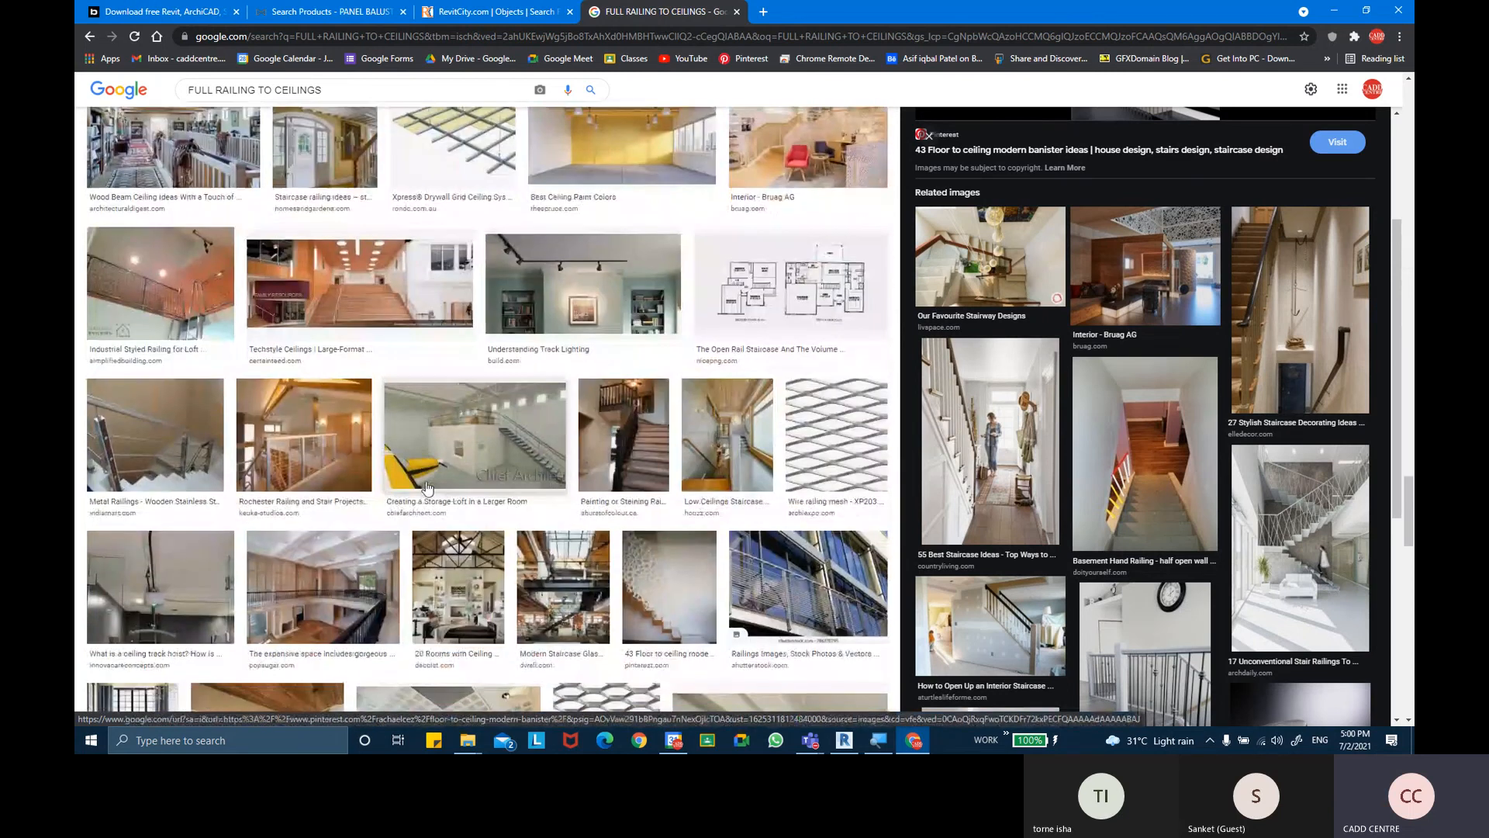
scroll(426, 487, "up", 2)
scroll(426, 487, "down", 10)
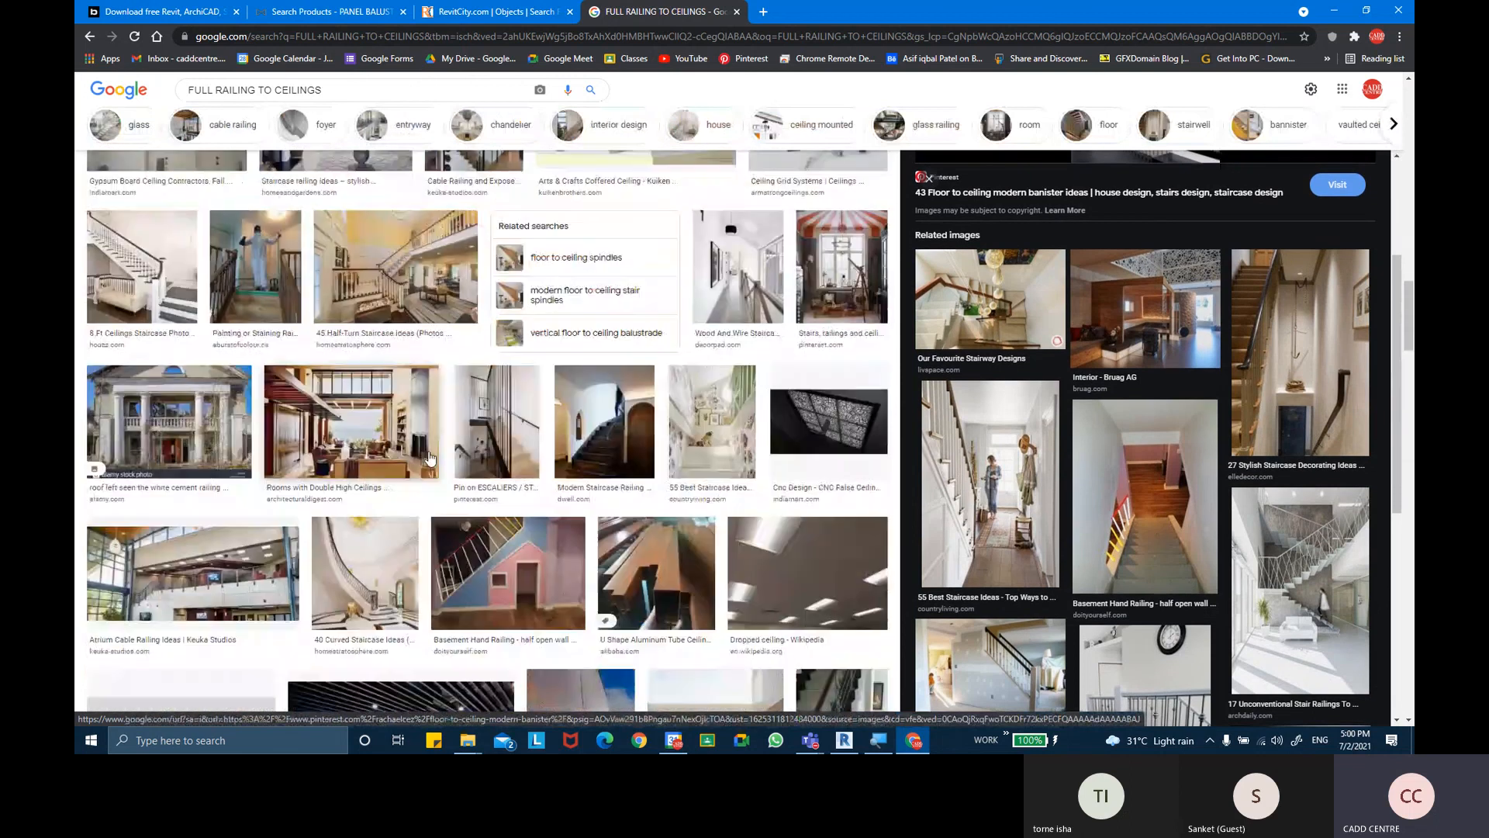
scroll(487, 430, "up", 10)
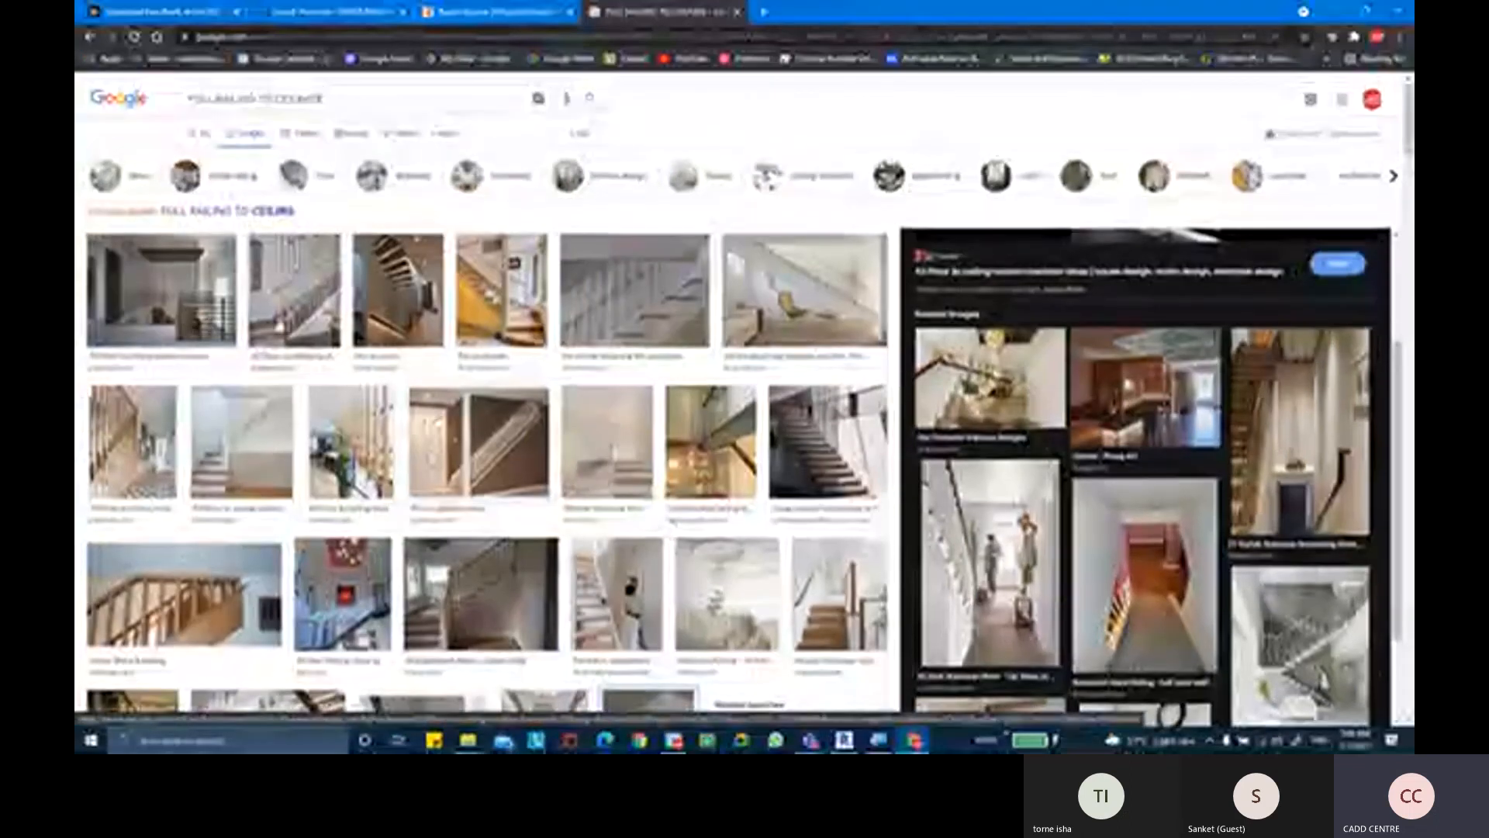
Preview the 20 Standout Stair Railings image, its related white staircase image, and the Easy Glass Wall video and related glass image
left_click(804, 289)
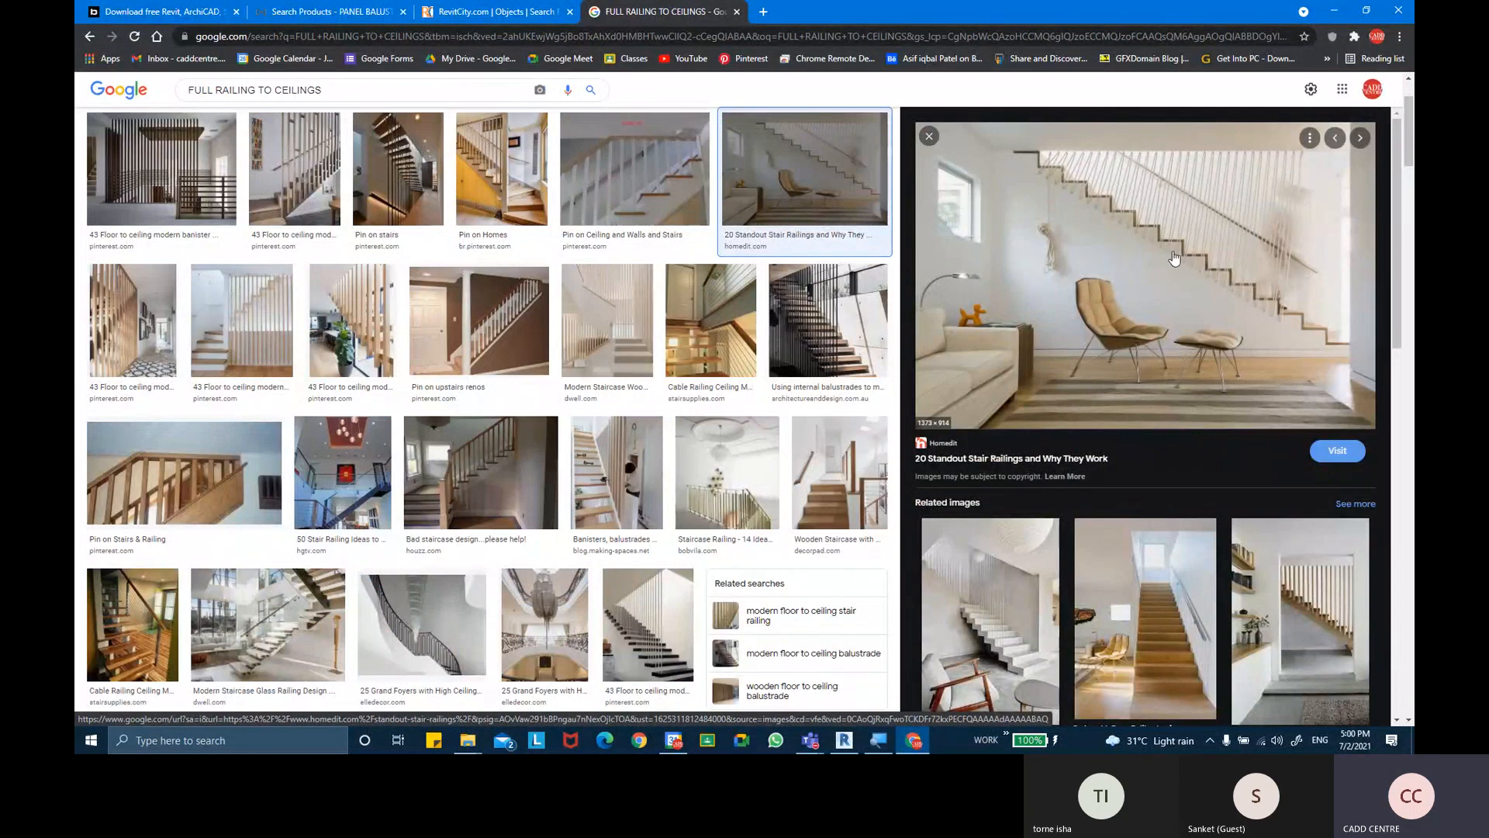
left_click(947, 613)
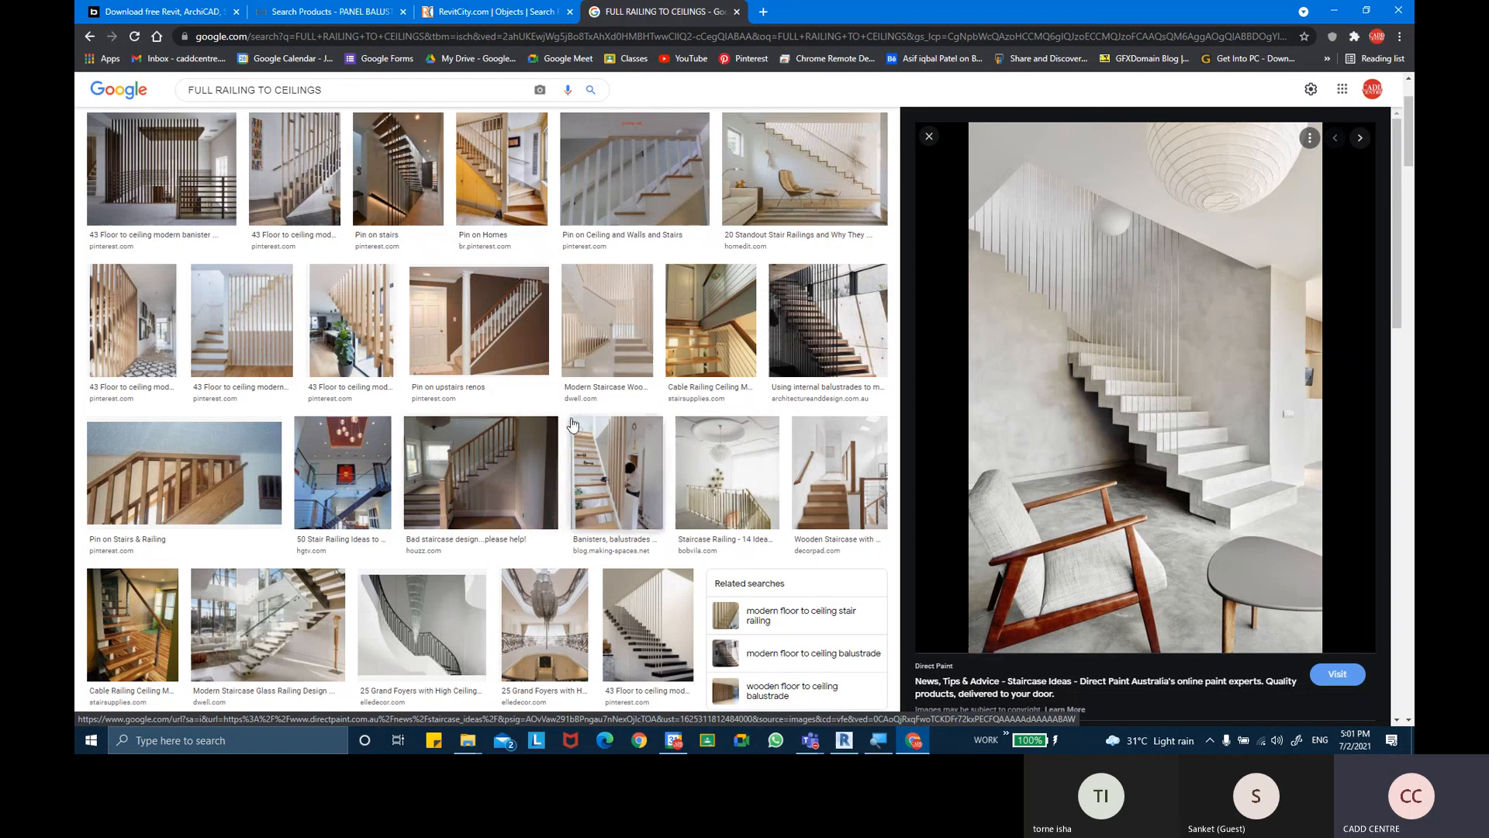
scroll(564, 440, "down", 2)
scroll(564, 440, "down", 2)
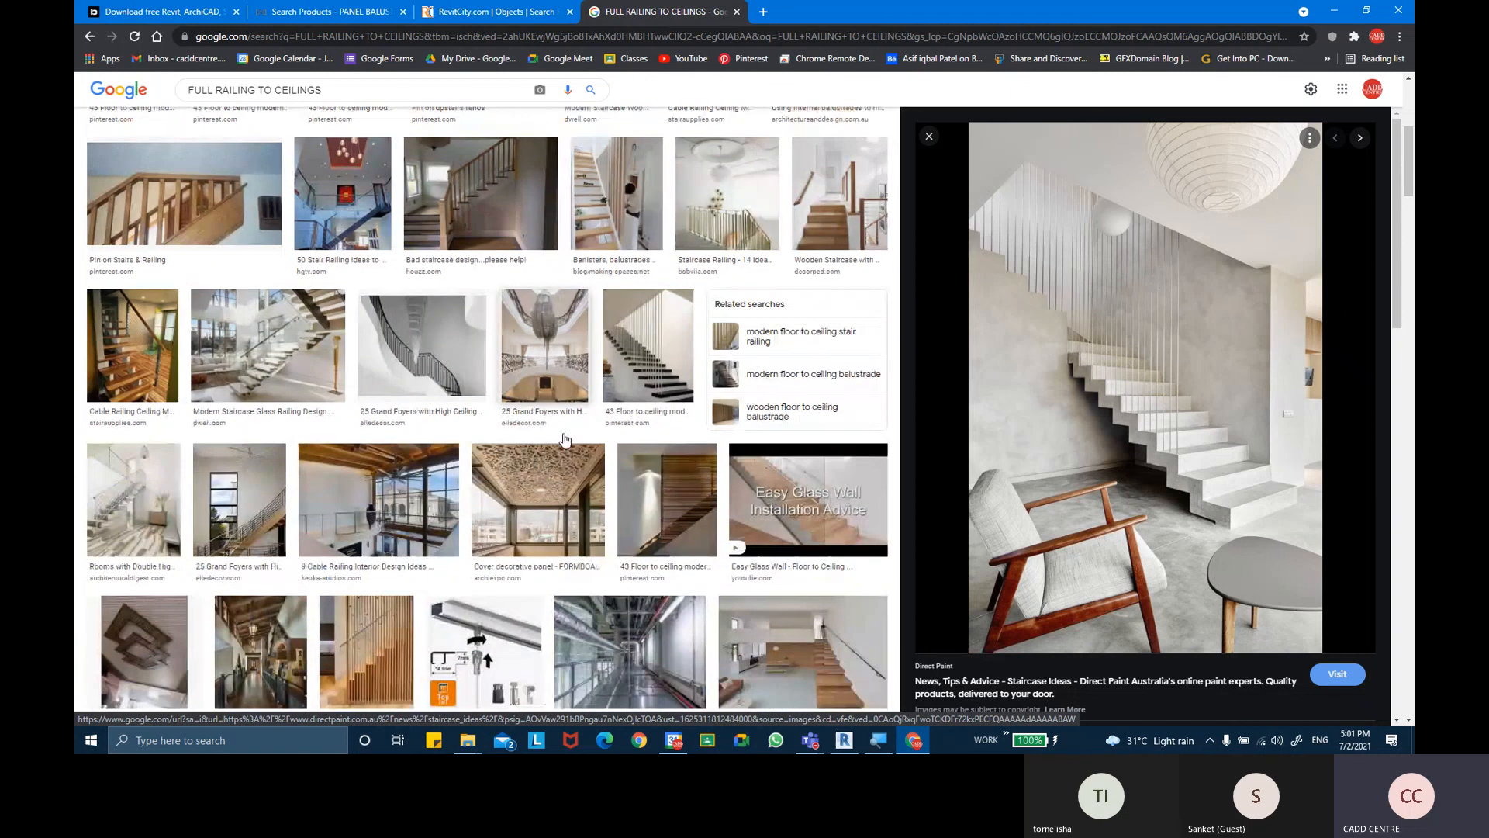
left_click(808, 527)
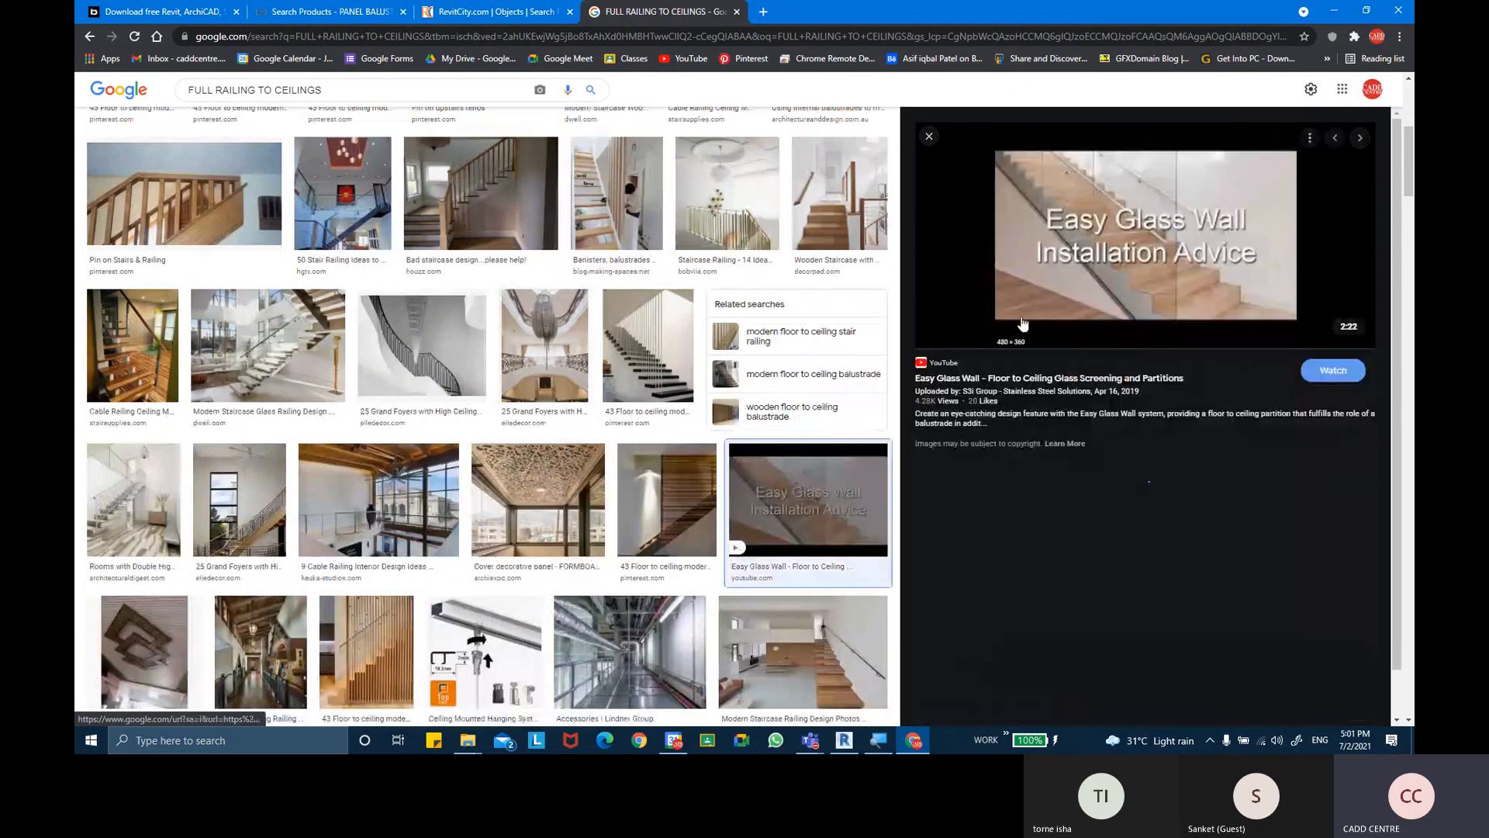
left_click(1035, 581)
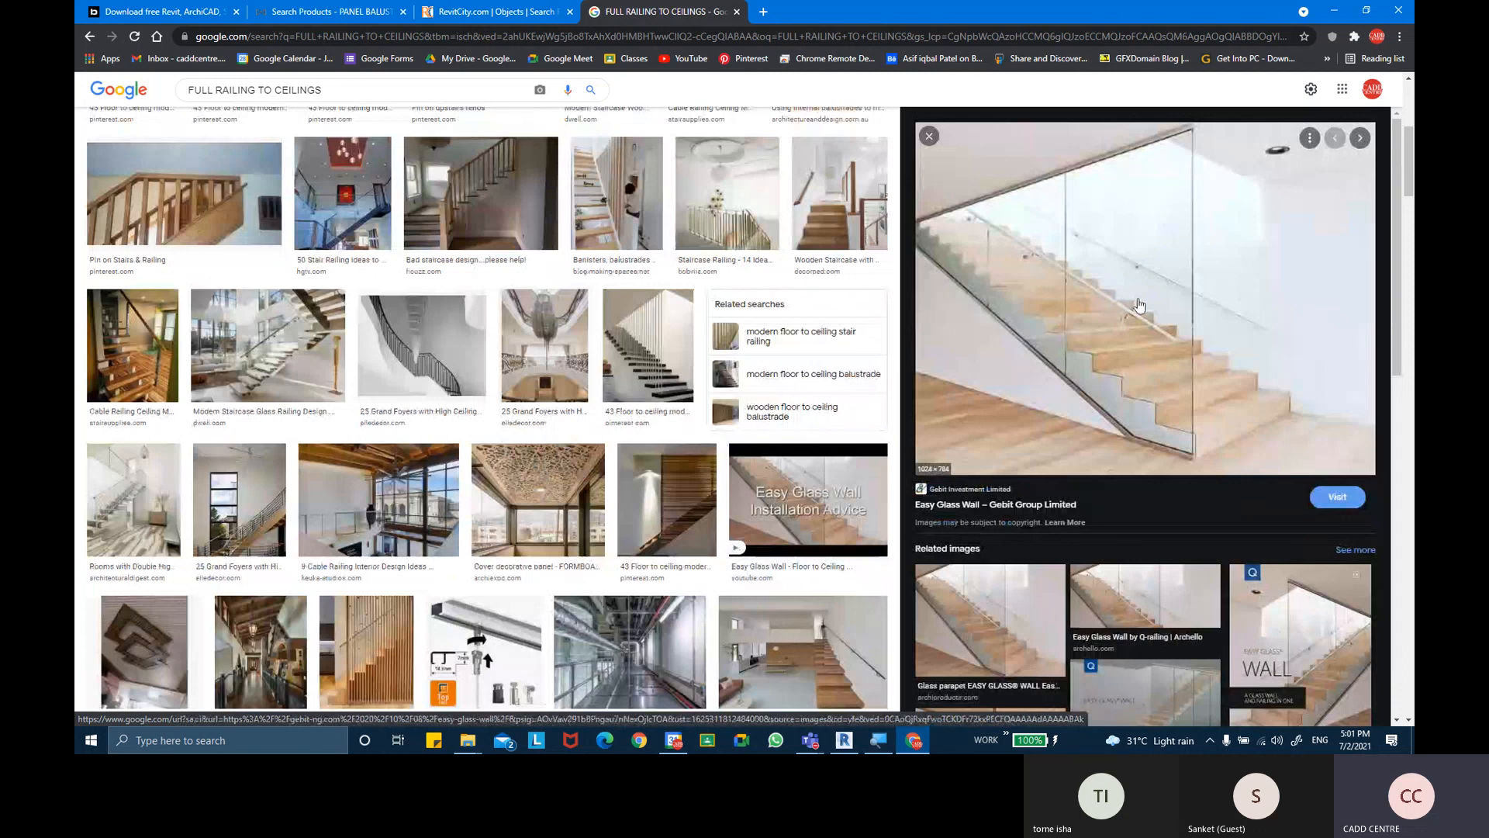
Switch to the Microsoft Teams meeting window and stop sharing the screen
left_click(810, 740)
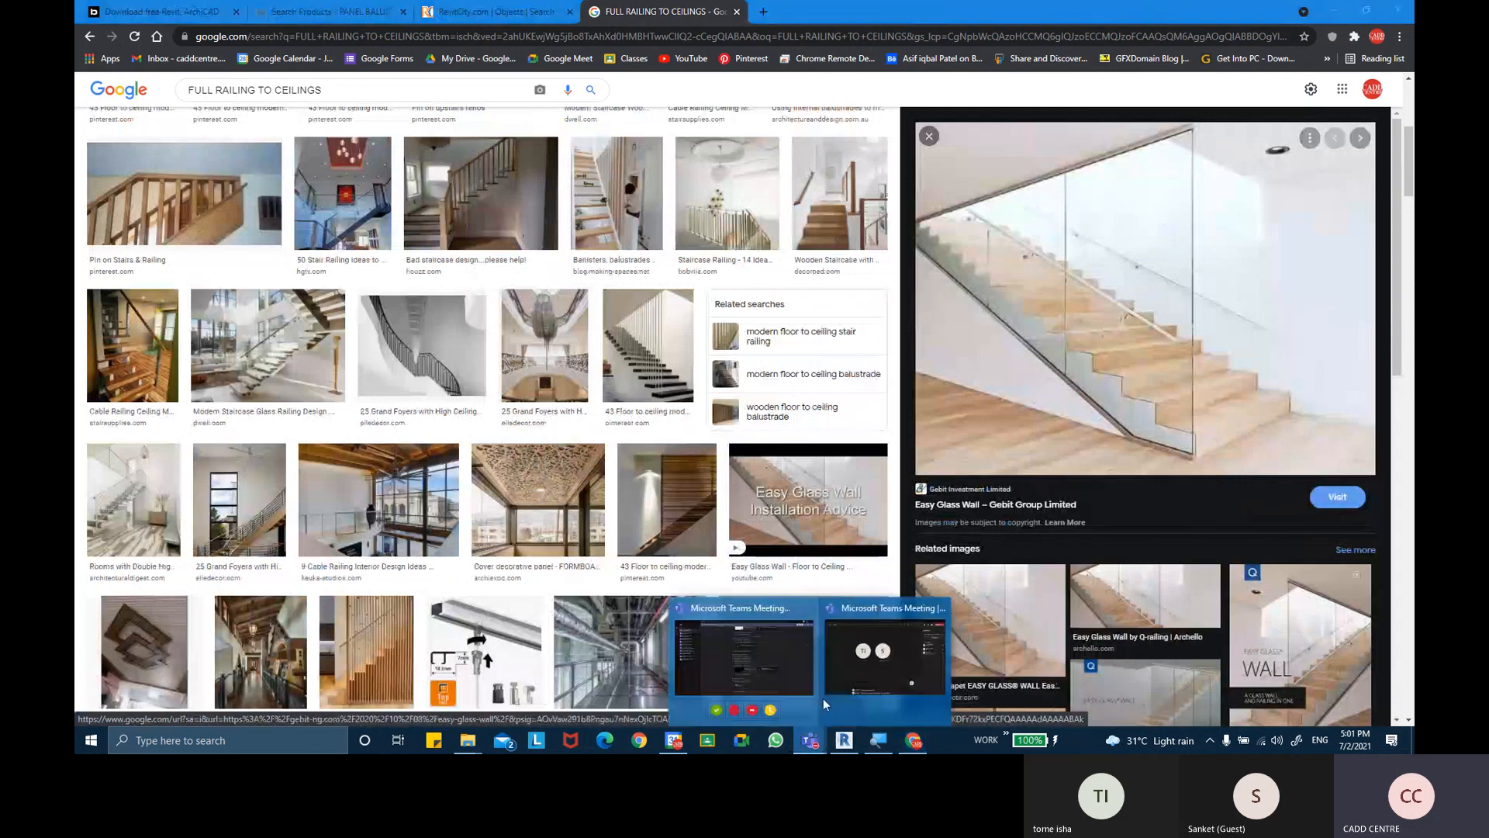
left_click(869, 658)
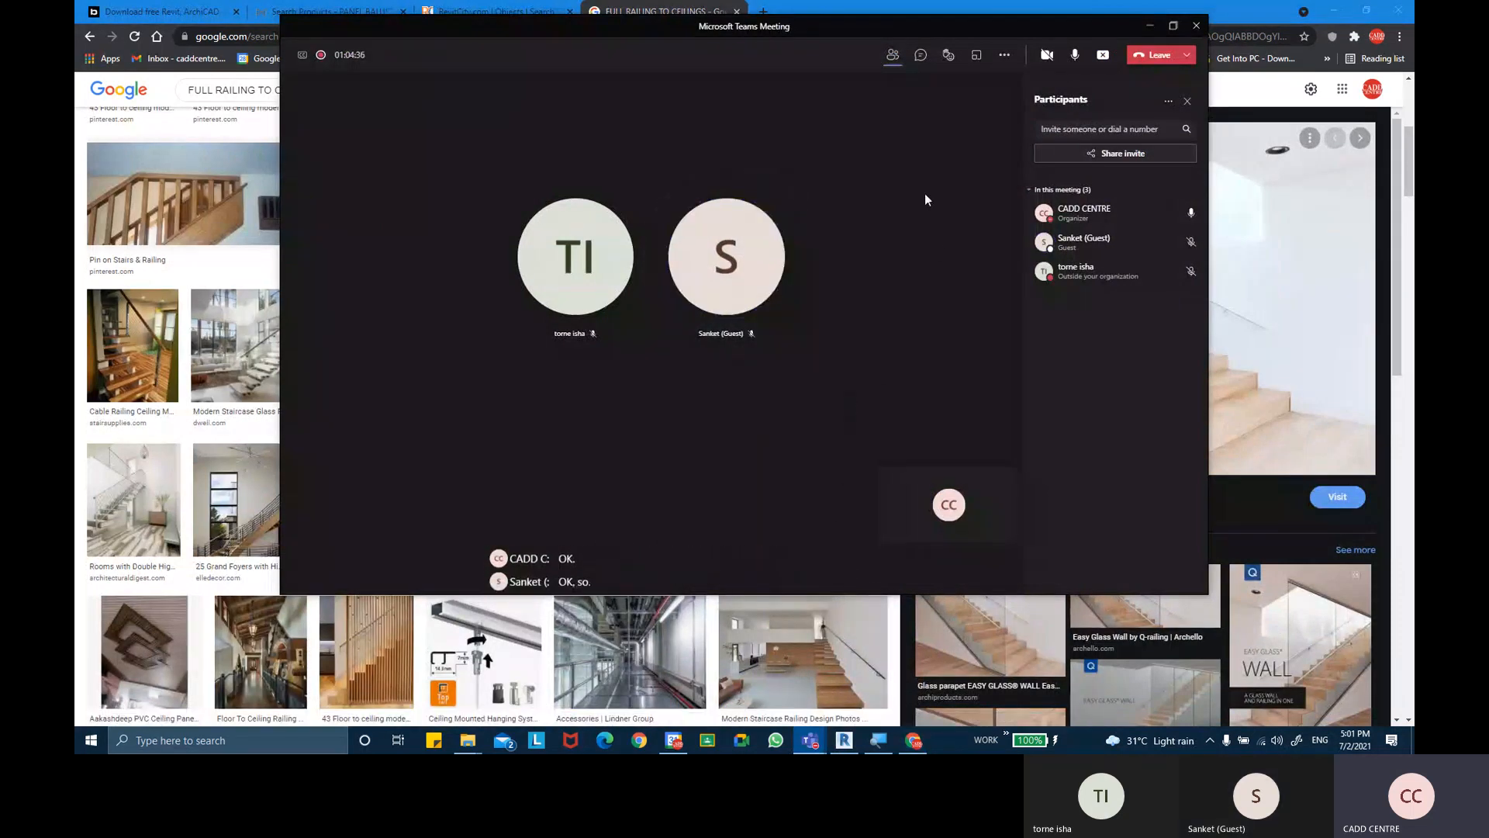
left_click(1103, 56)
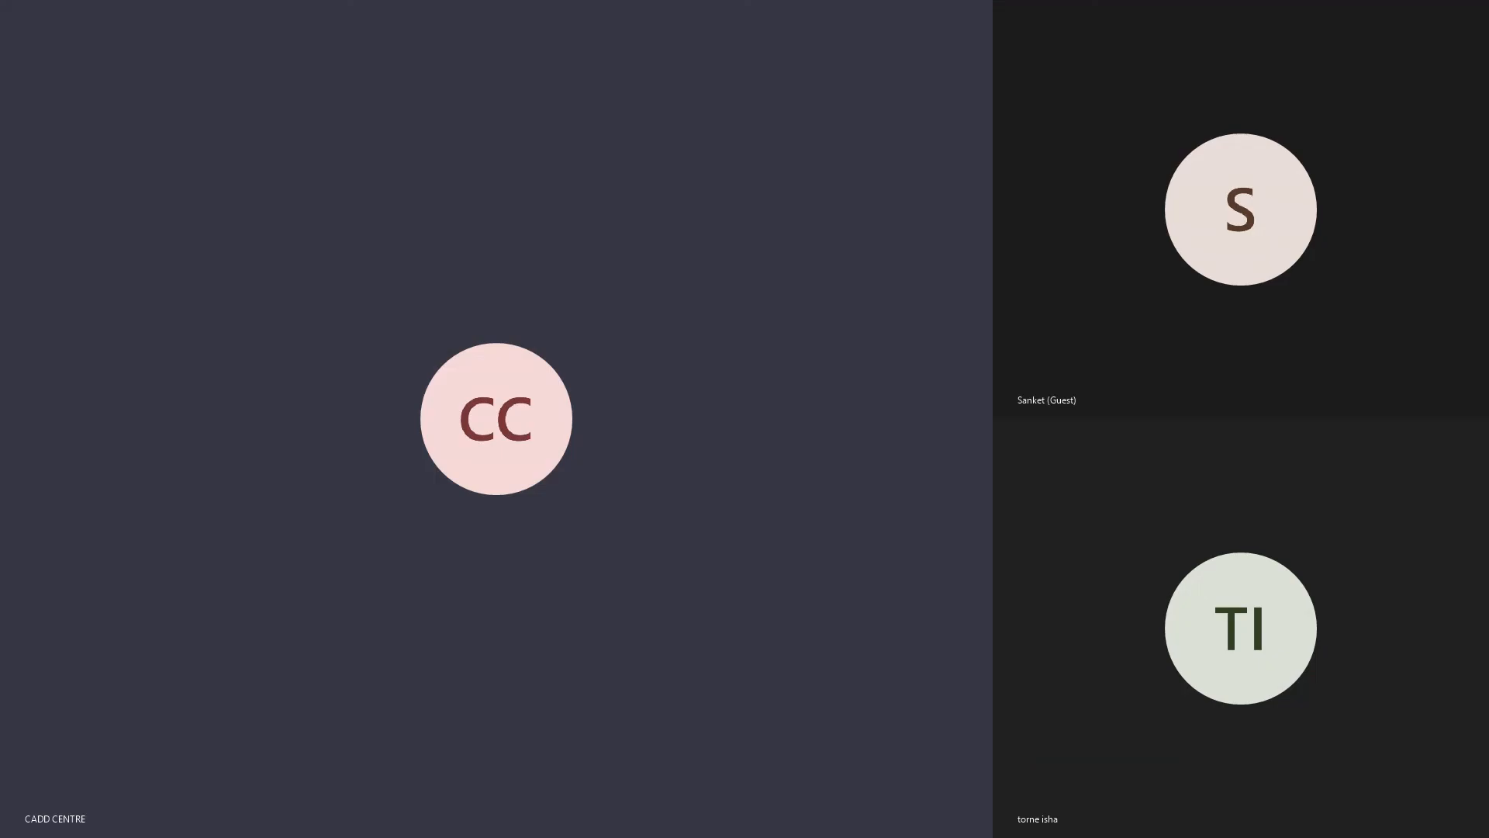